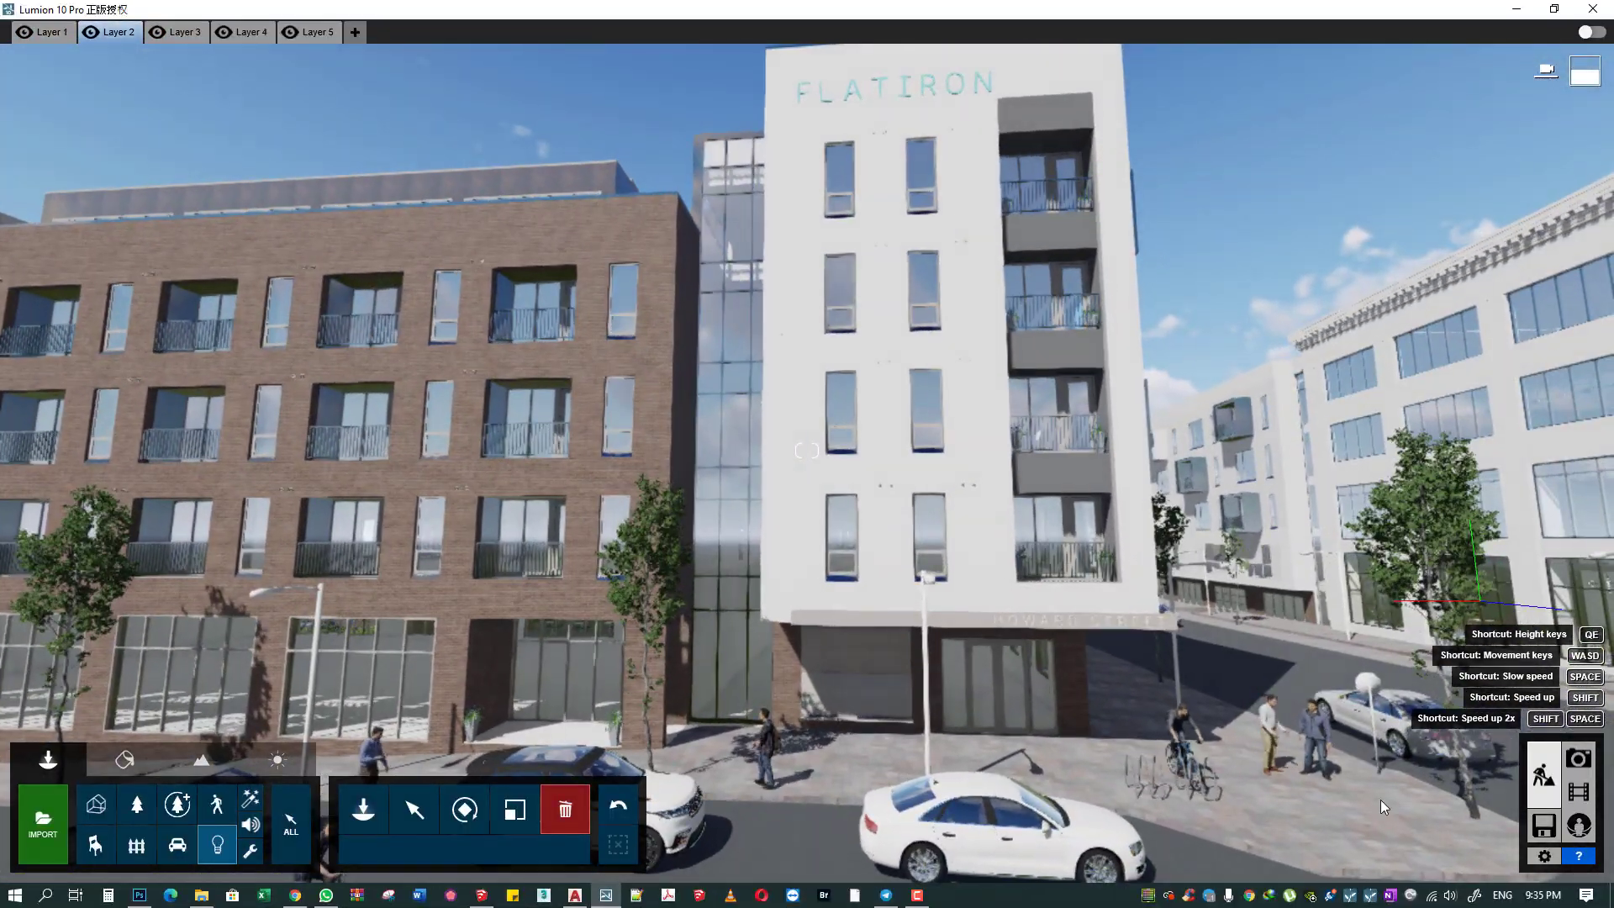
- Start a 1920x1080 Desktop JPG render of photo 1, then cancel it
click(1581, 724)
click(115, 800)
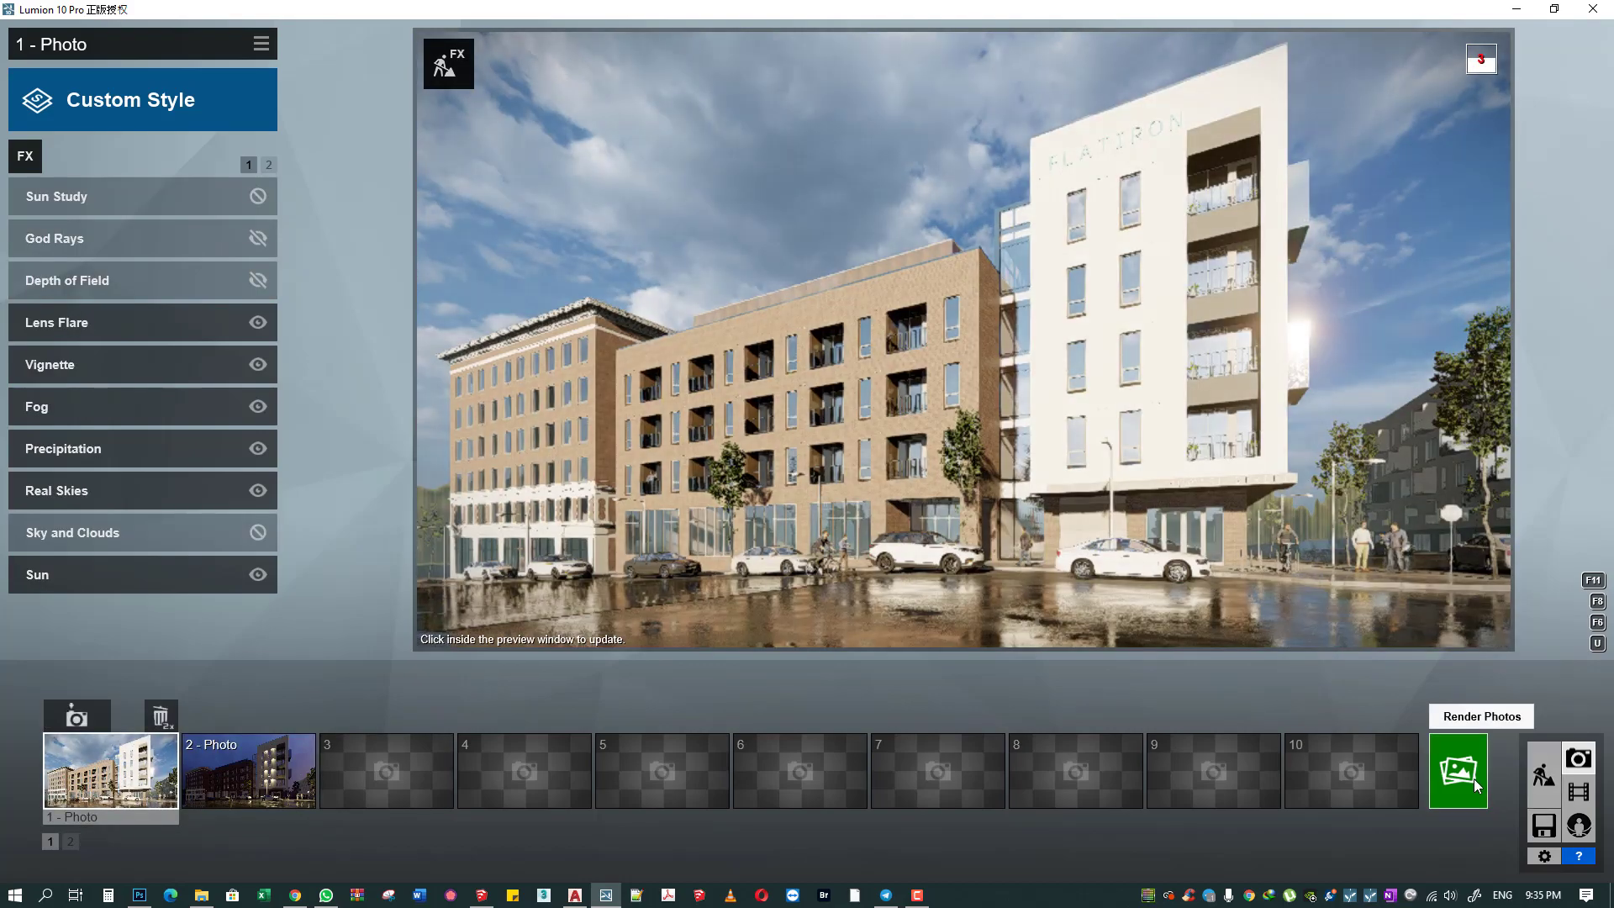
click(1520, 799)
click(620, 652)
key(Return)
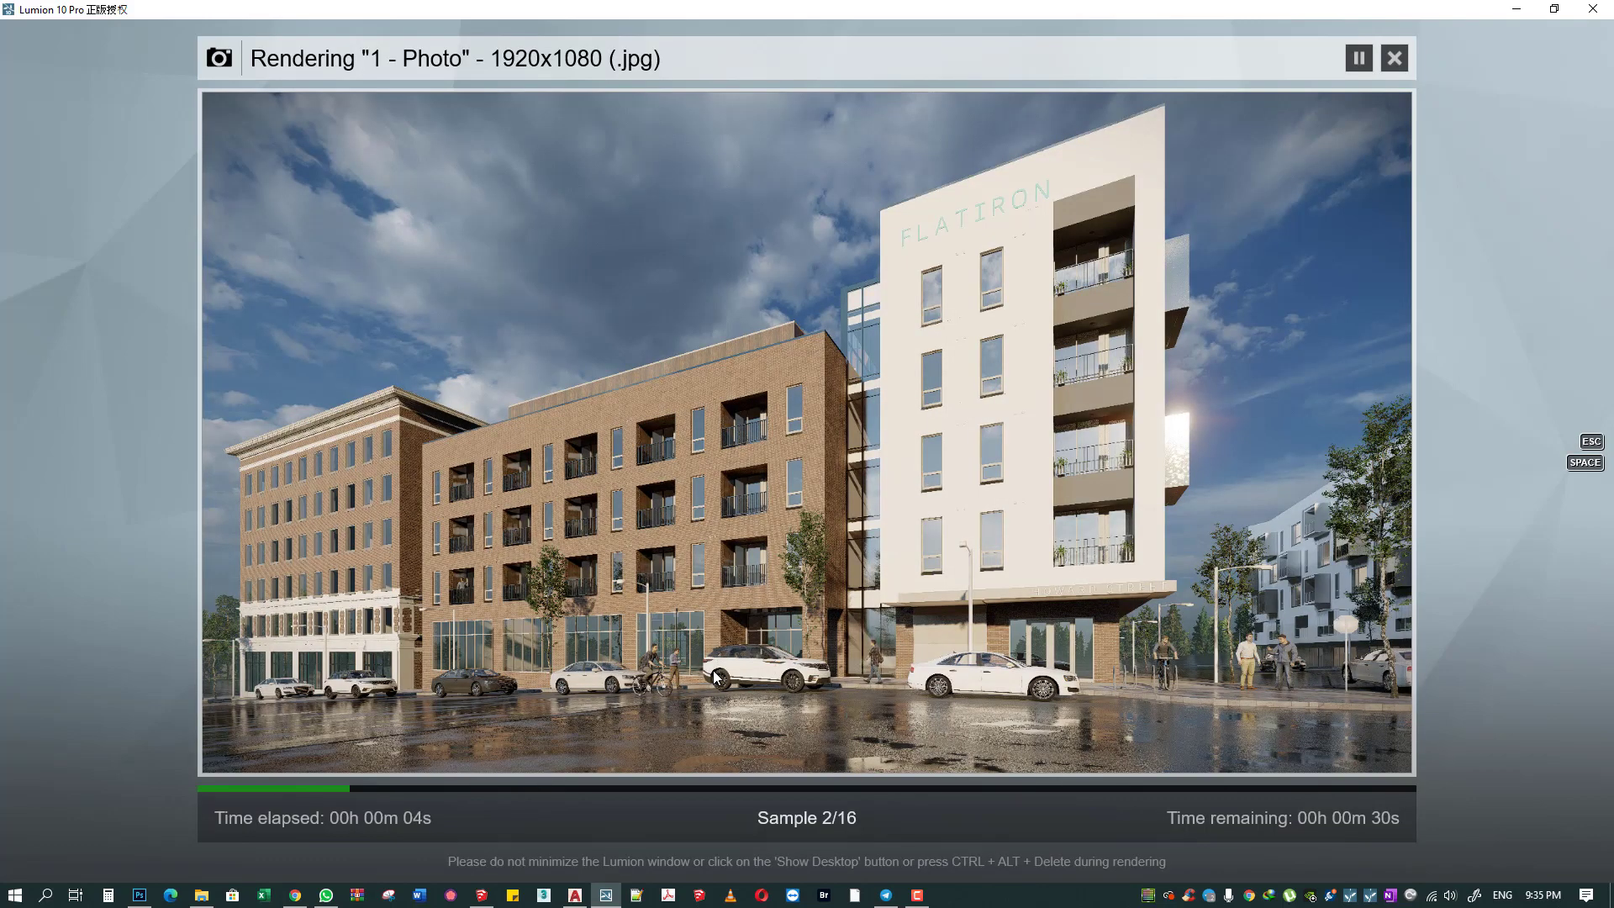
key(Escape)
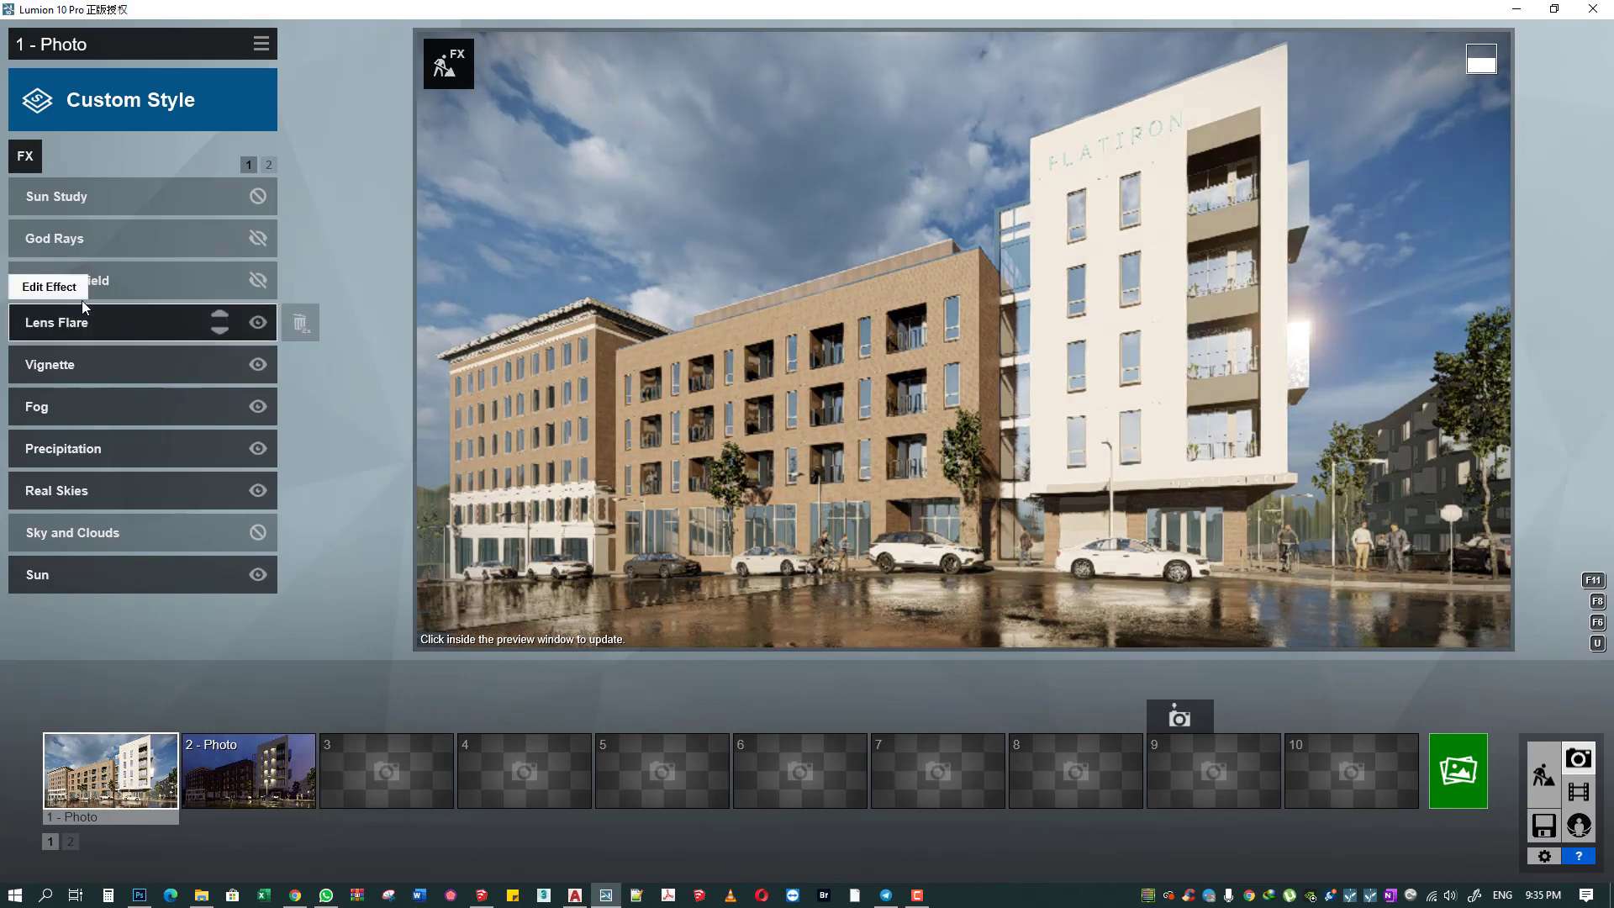
- Set photo 1's Real Skies effect to Cloudy 5 with brightness 0.7
click(83, 483)
click(98, 245)
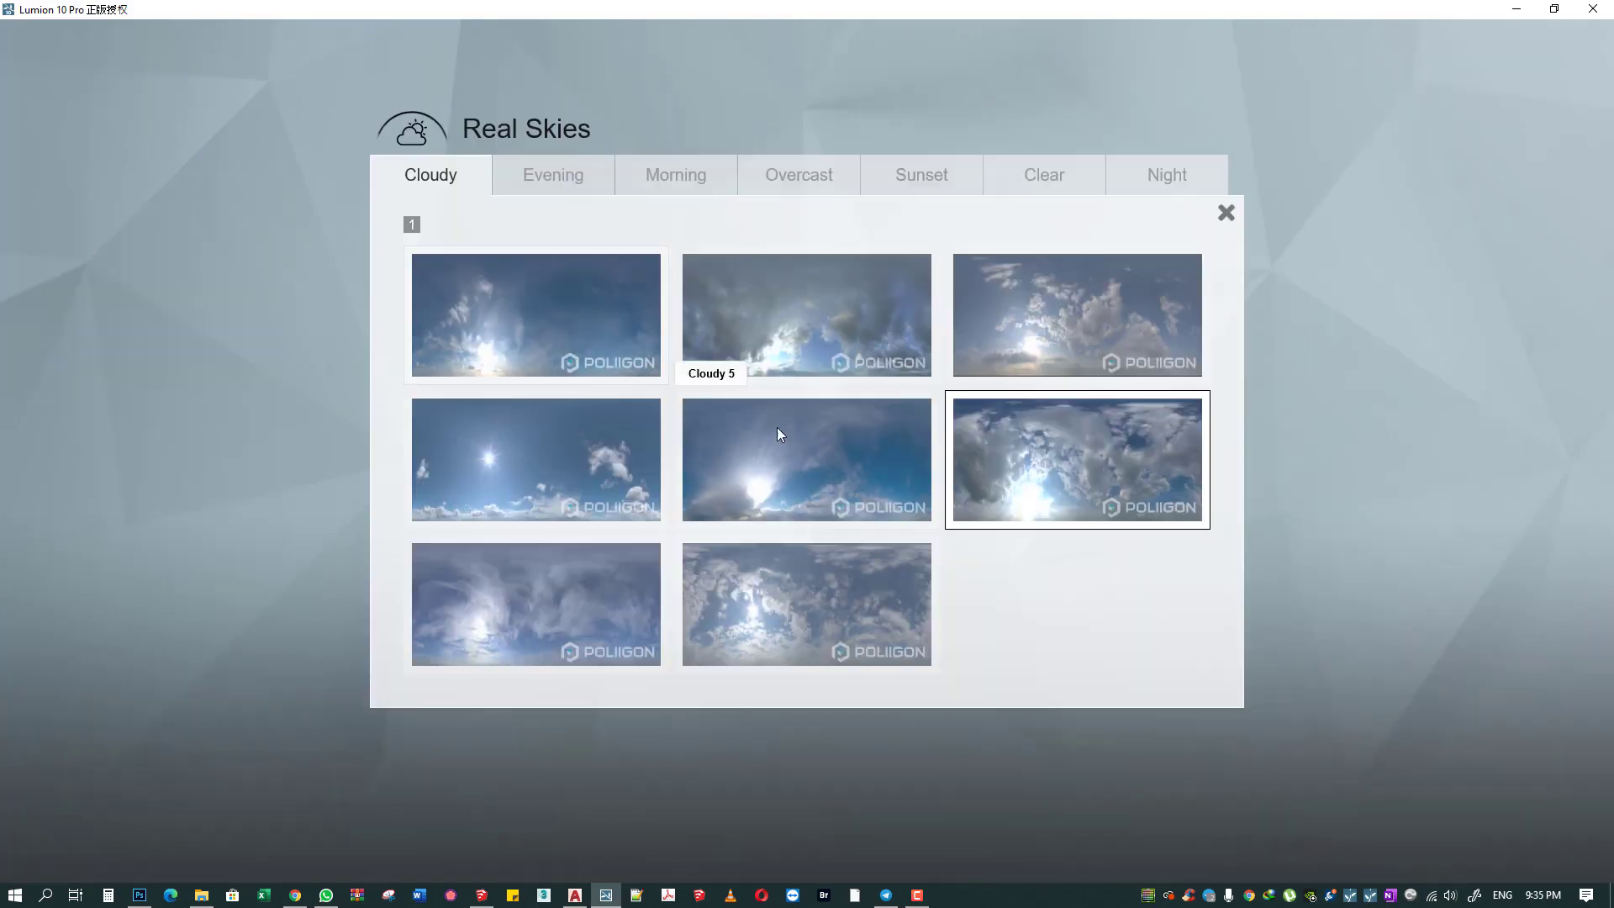
click(789, 474)
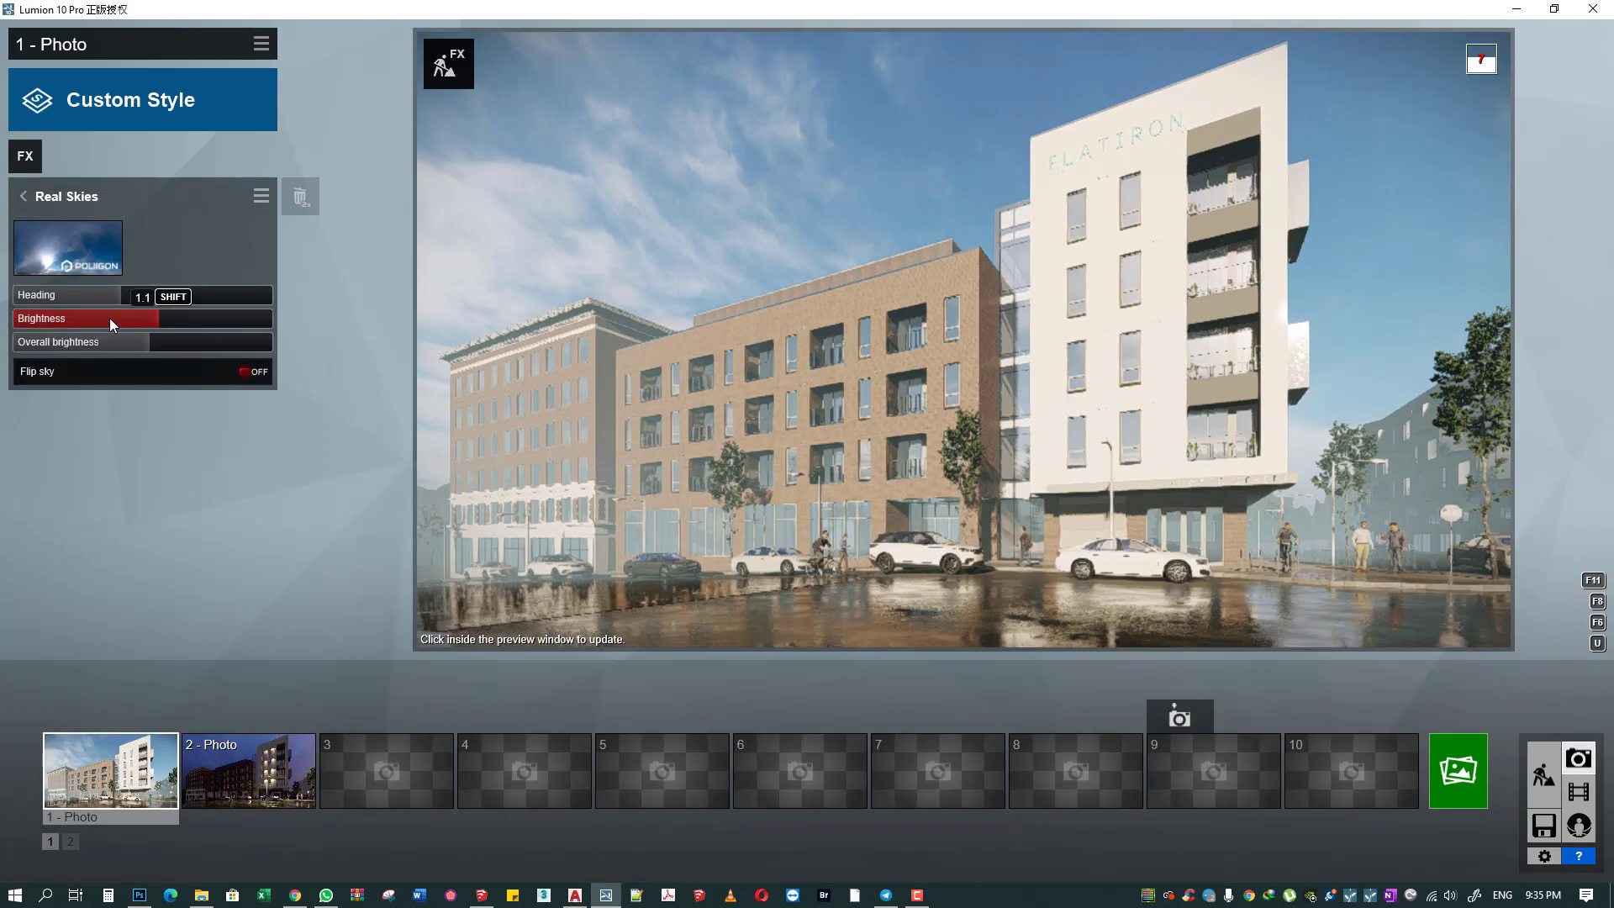
click(109, 318)
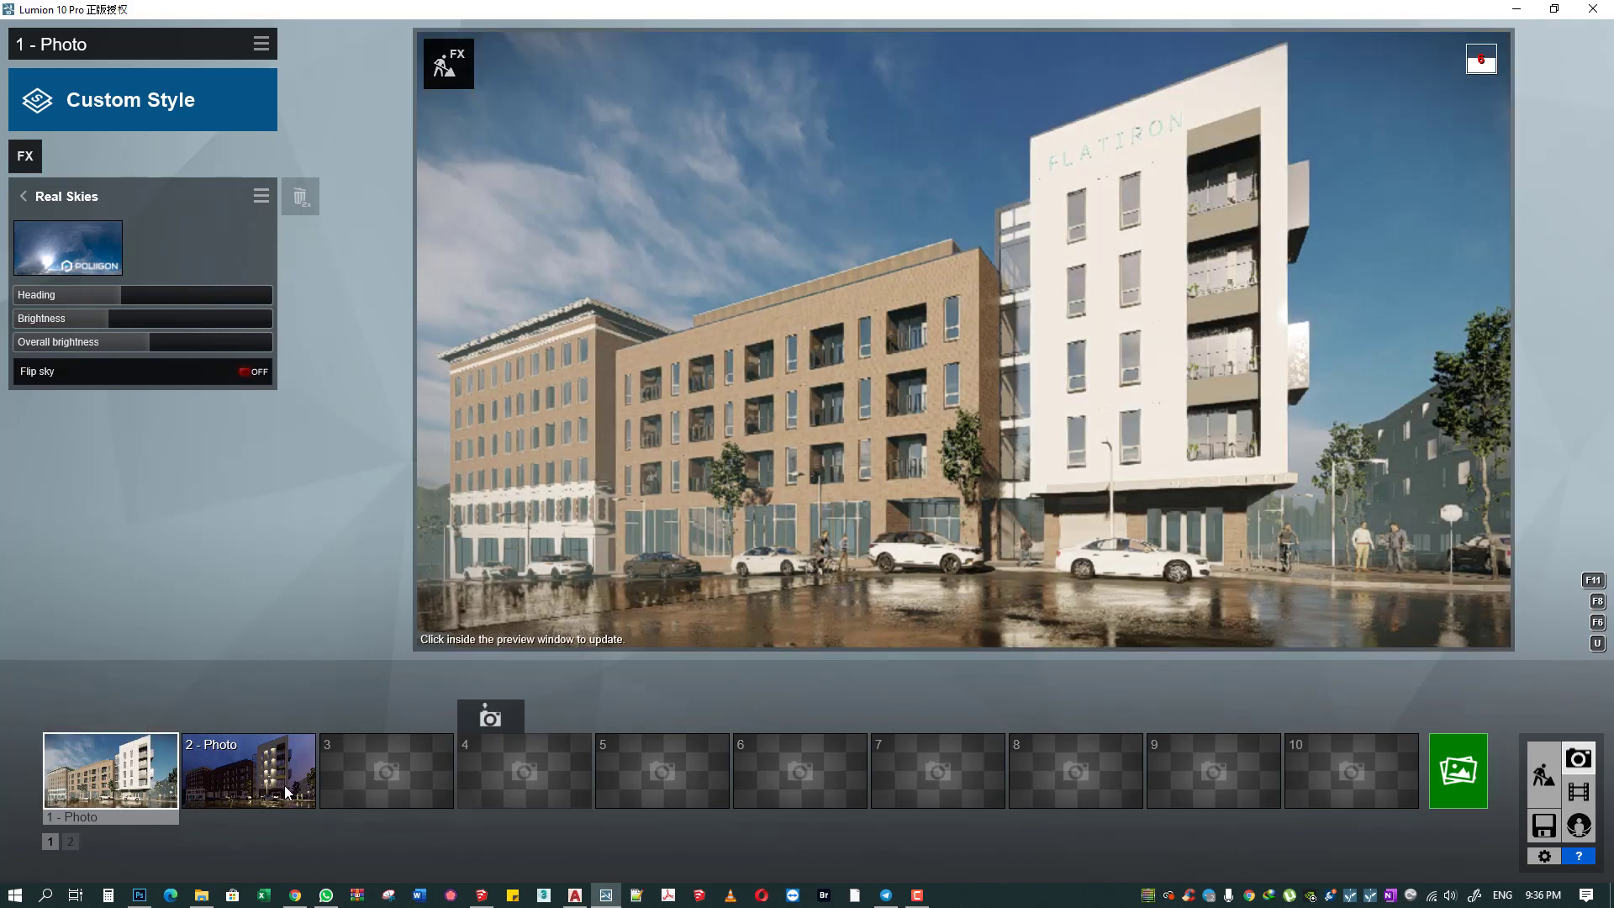
- Switch to photo 2, return to Build mode and lower the sun to night
click(284, 785)
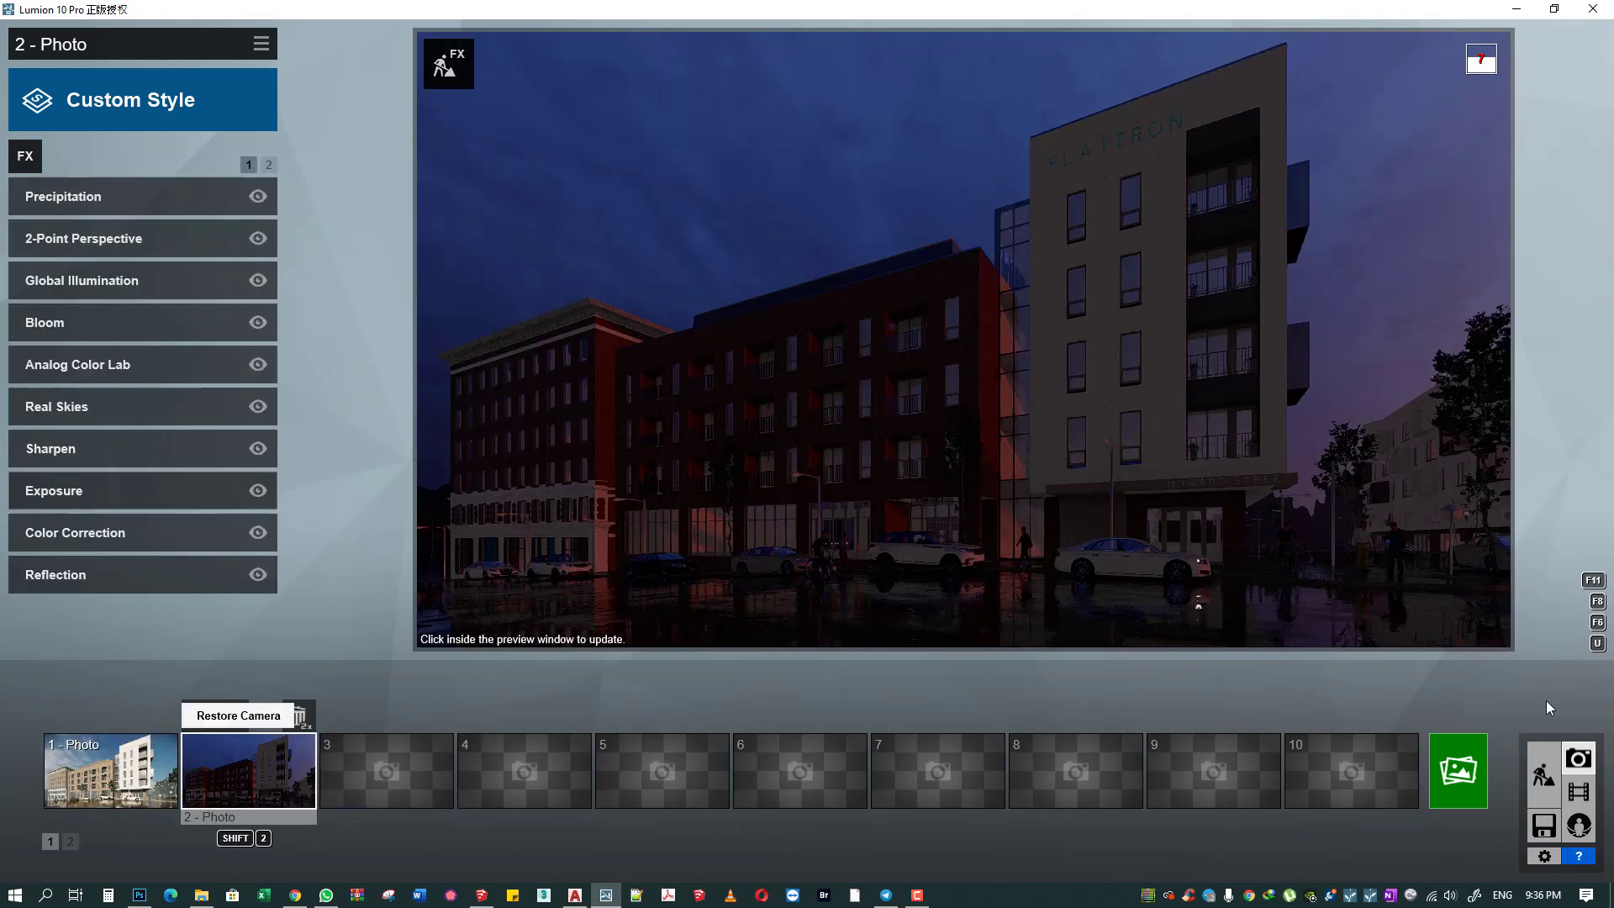
click(1550, 759)
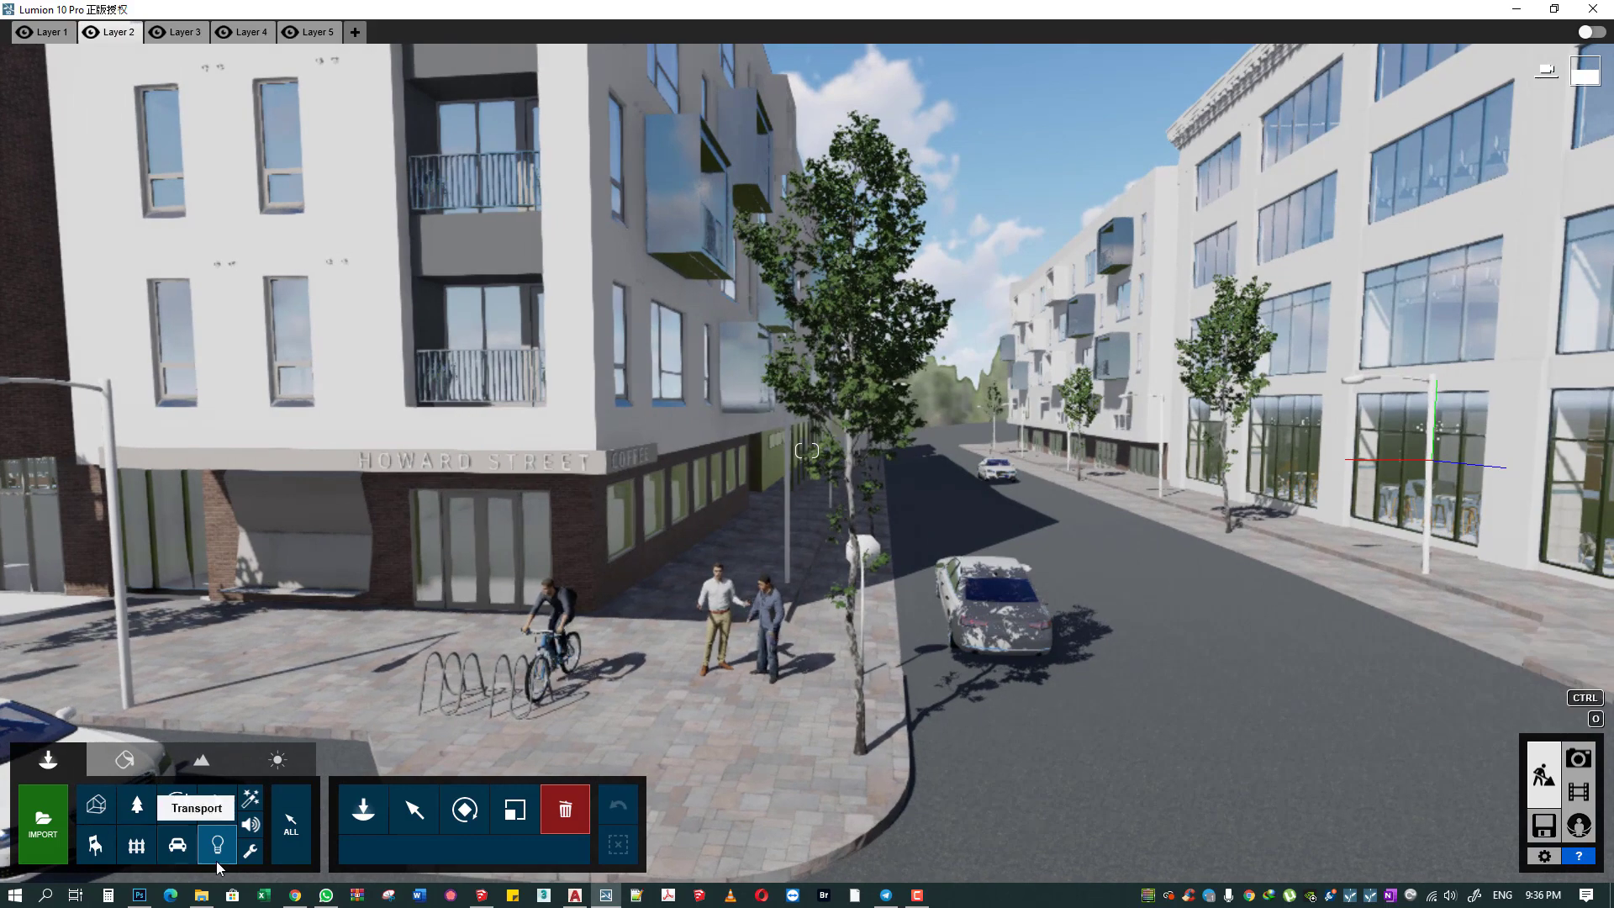
click(277, 759)
drag(267, 798, 278, 820)
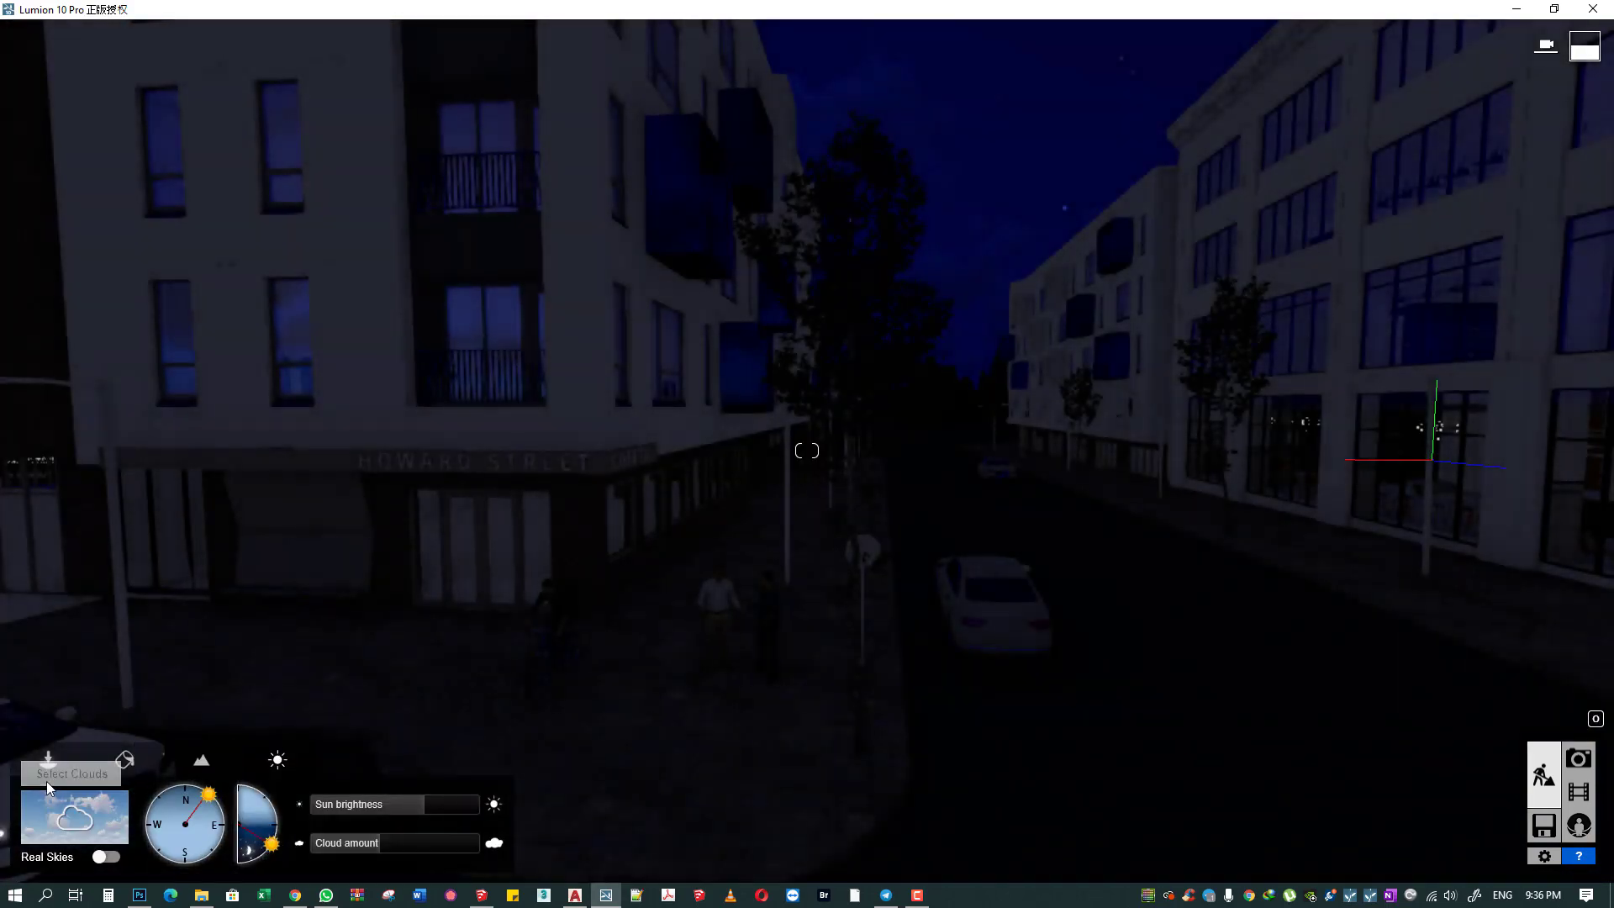
- Open the Lights library and rename Layer 2 to 'Spot Light'
click(353, 823)
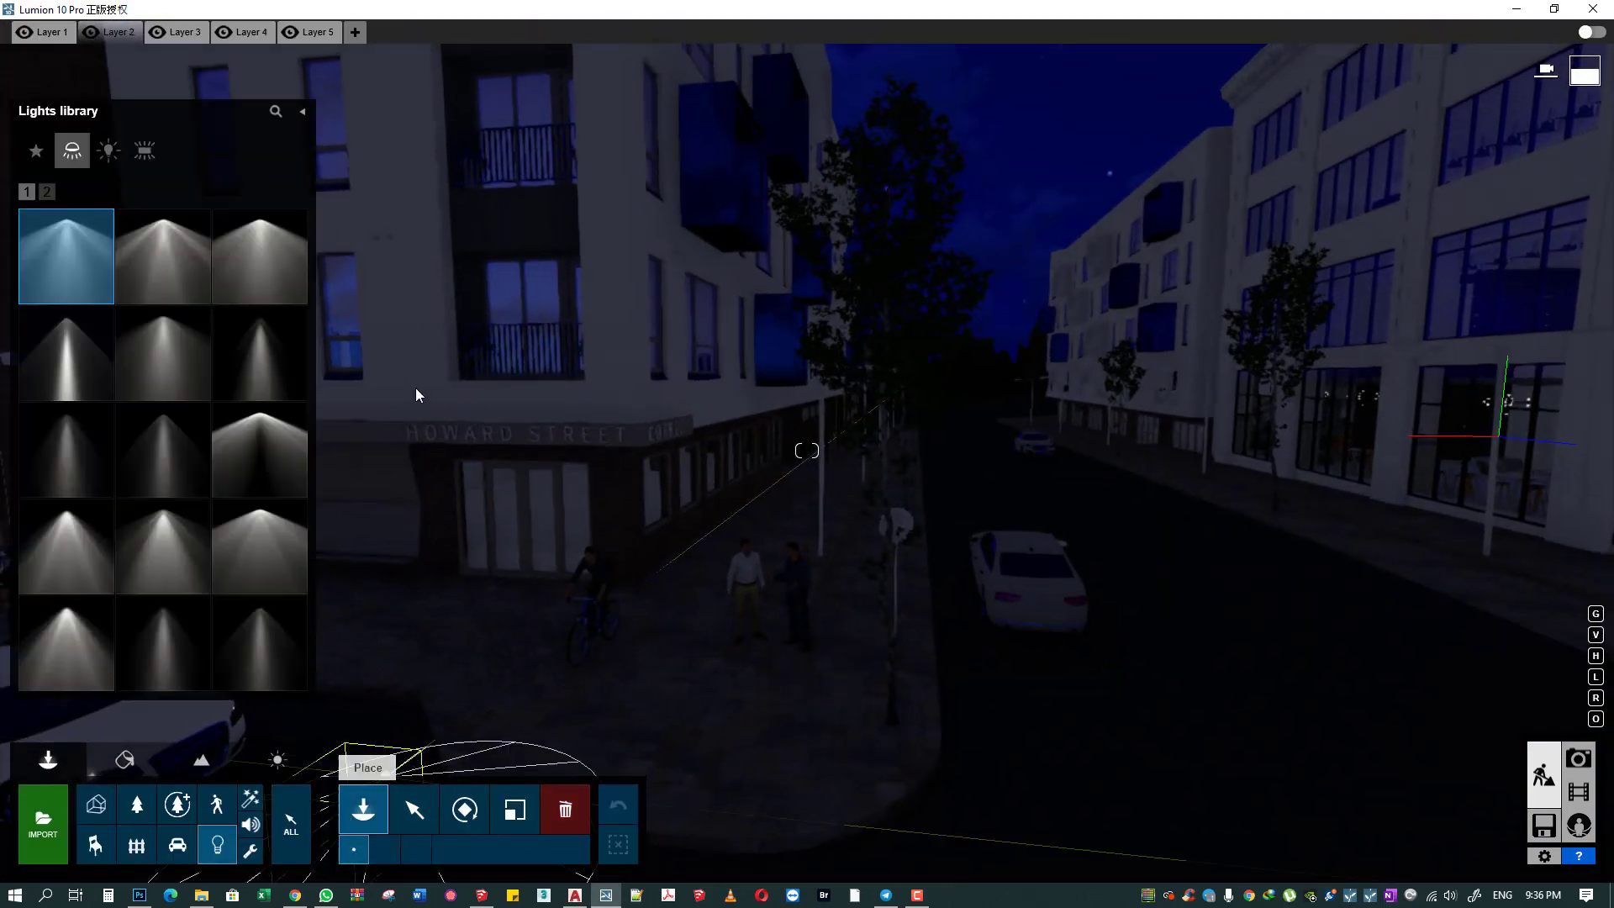
click(128, 32)
text(sp)
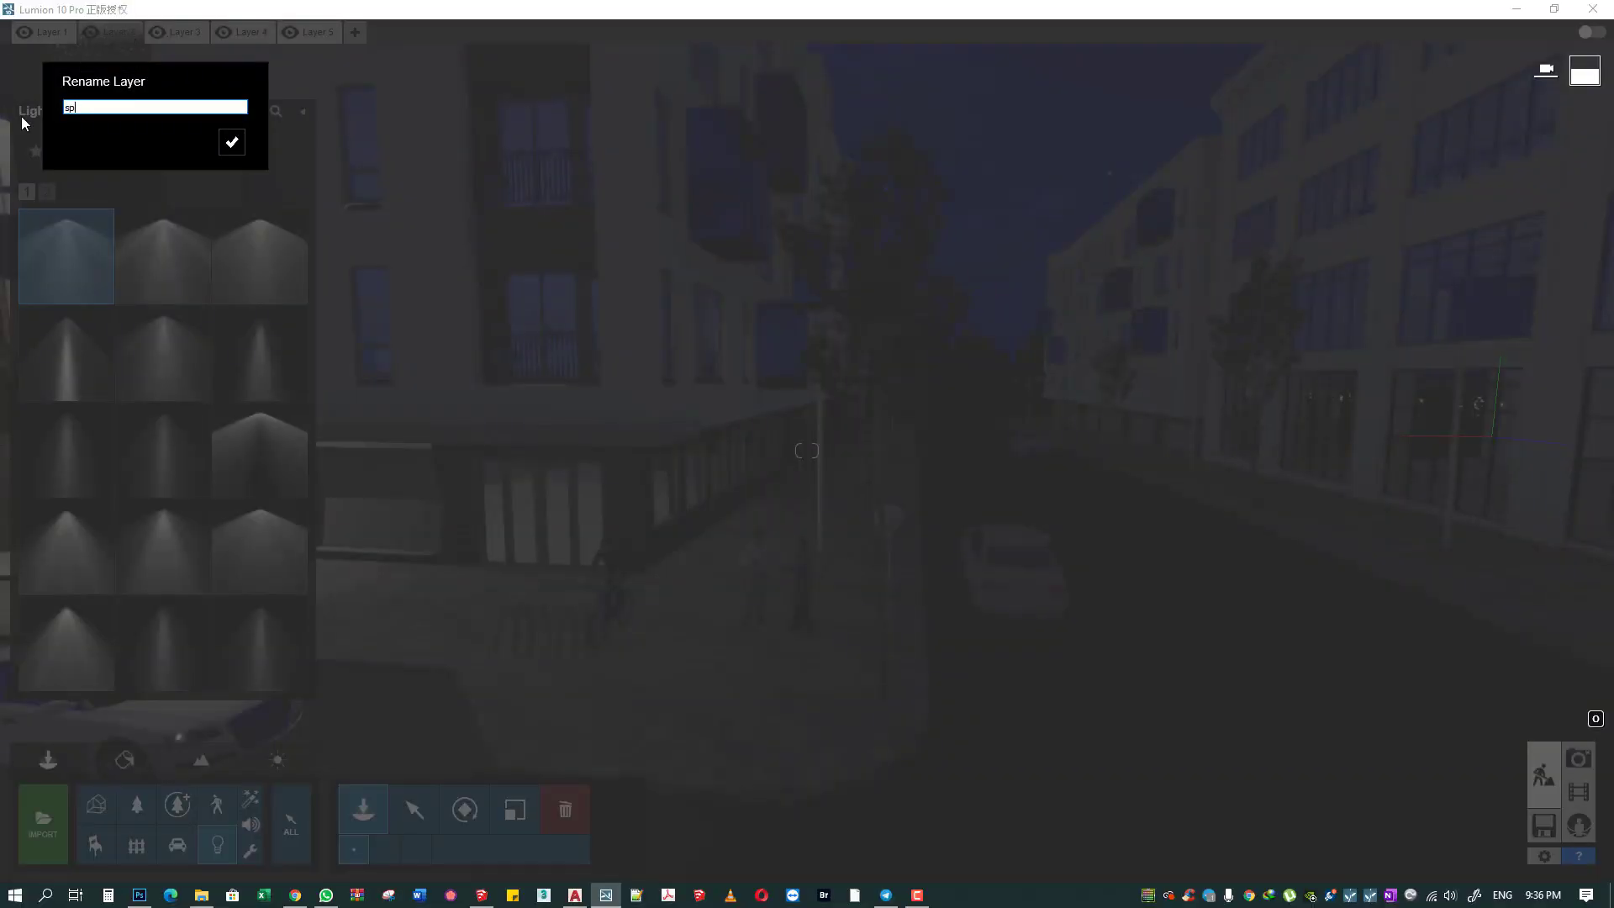
text(ot l;ight)
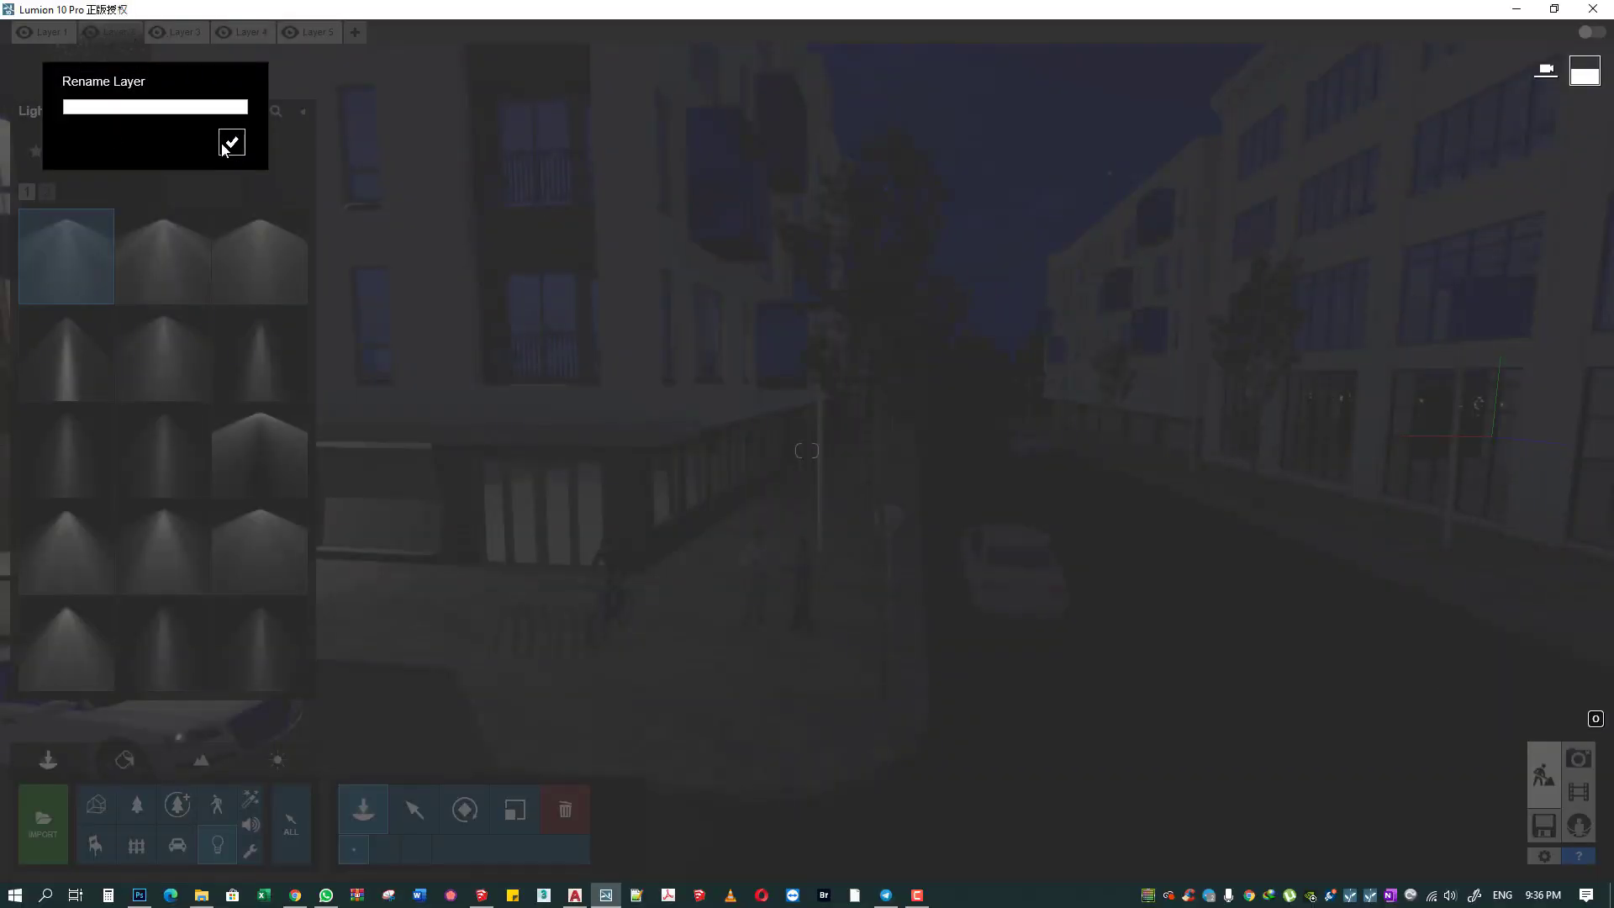
click(232, 142)
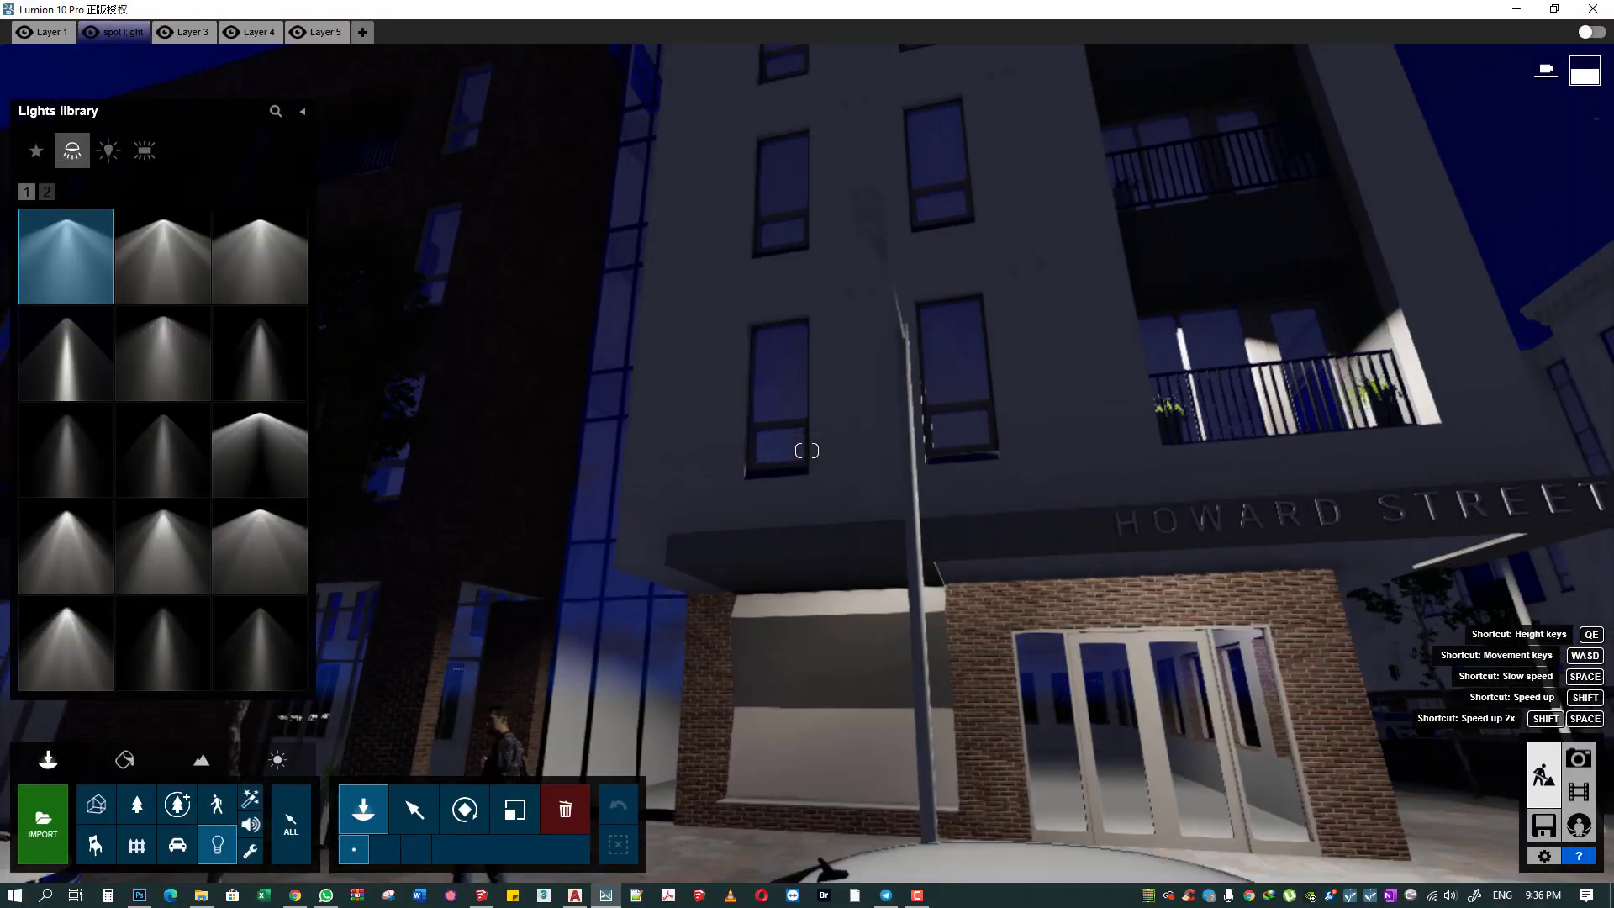
- Move the view under the balcony canopy and select the placed spot light
right_drag(519, 287, 520, 287)
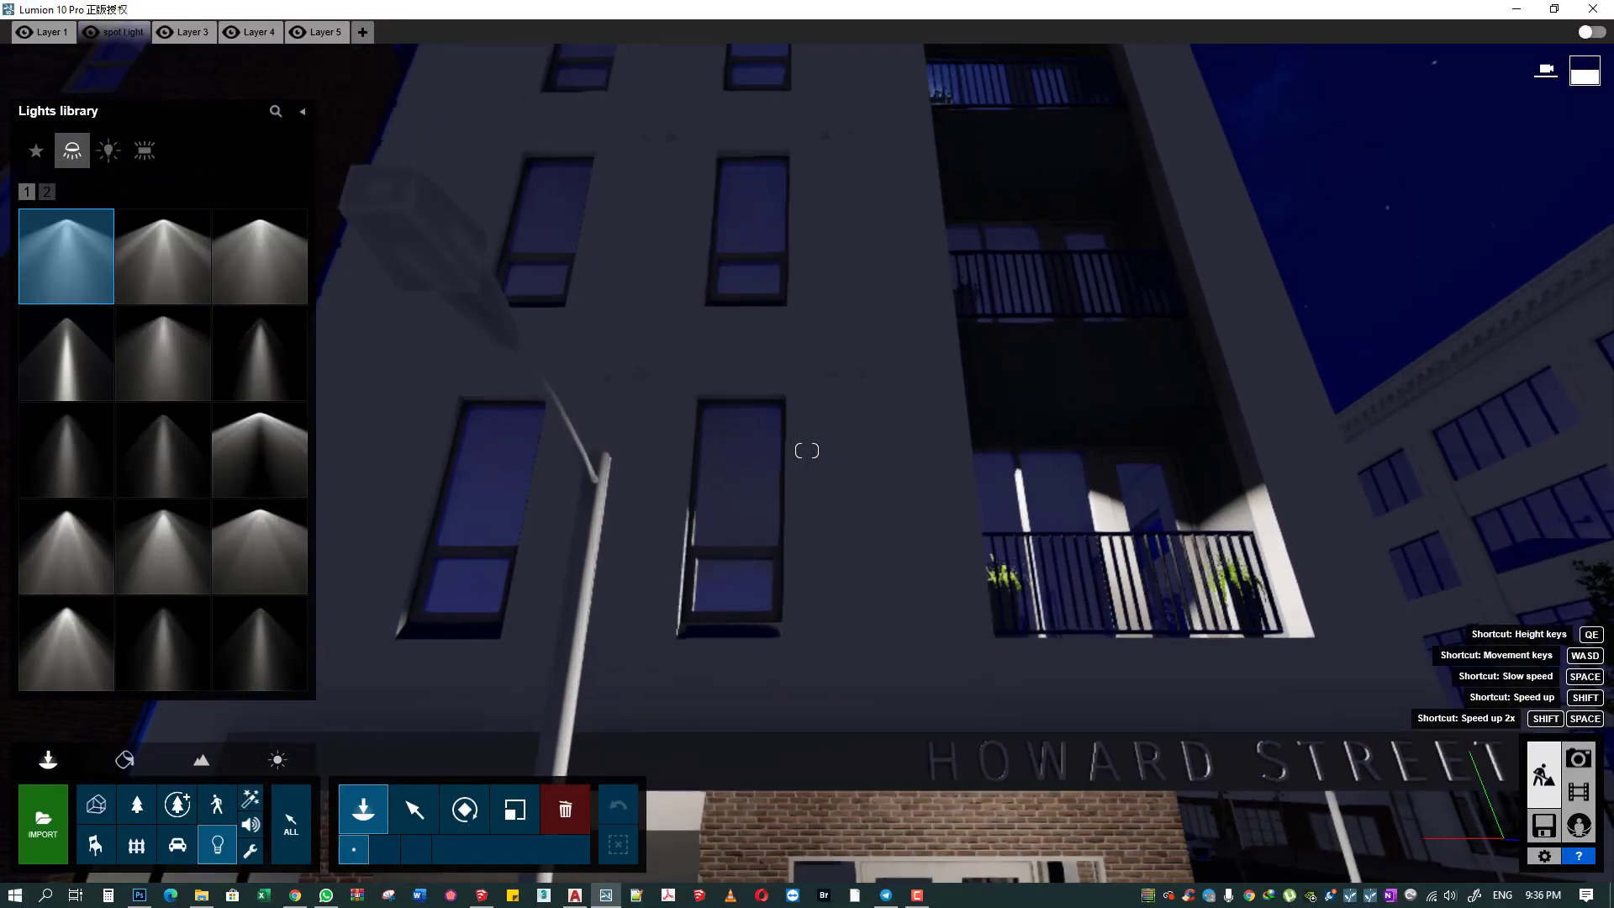
key(w)
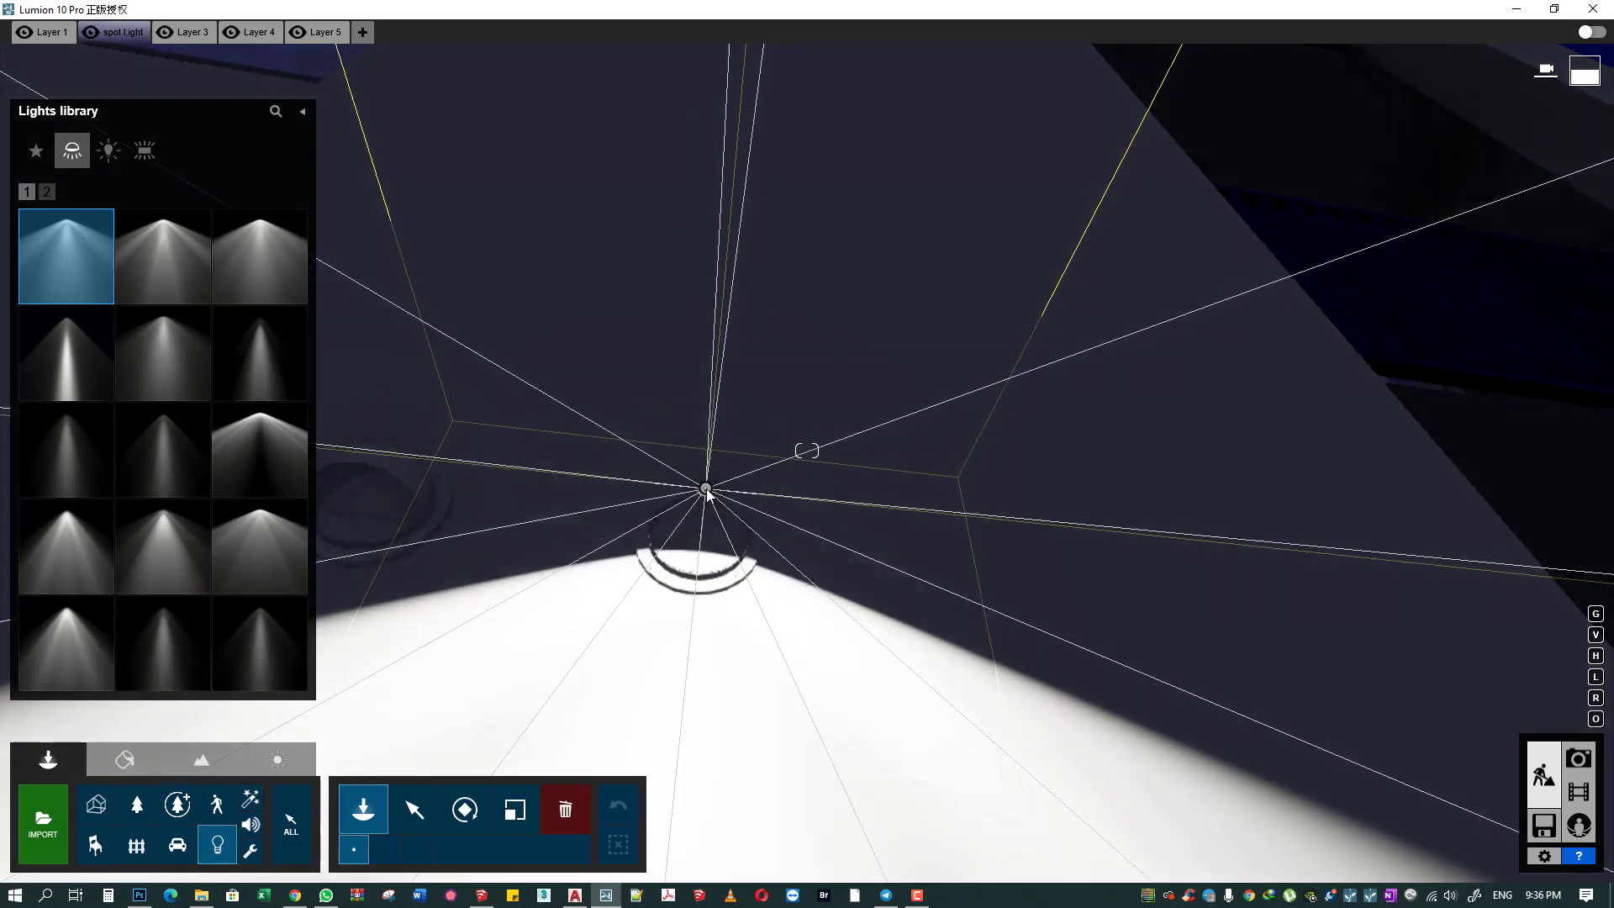
mouse_move(697, 604)
right_down()
mouse_move(686, 497)
mouse_move(632, 416)
mouse_move(658, 407)
right_up()
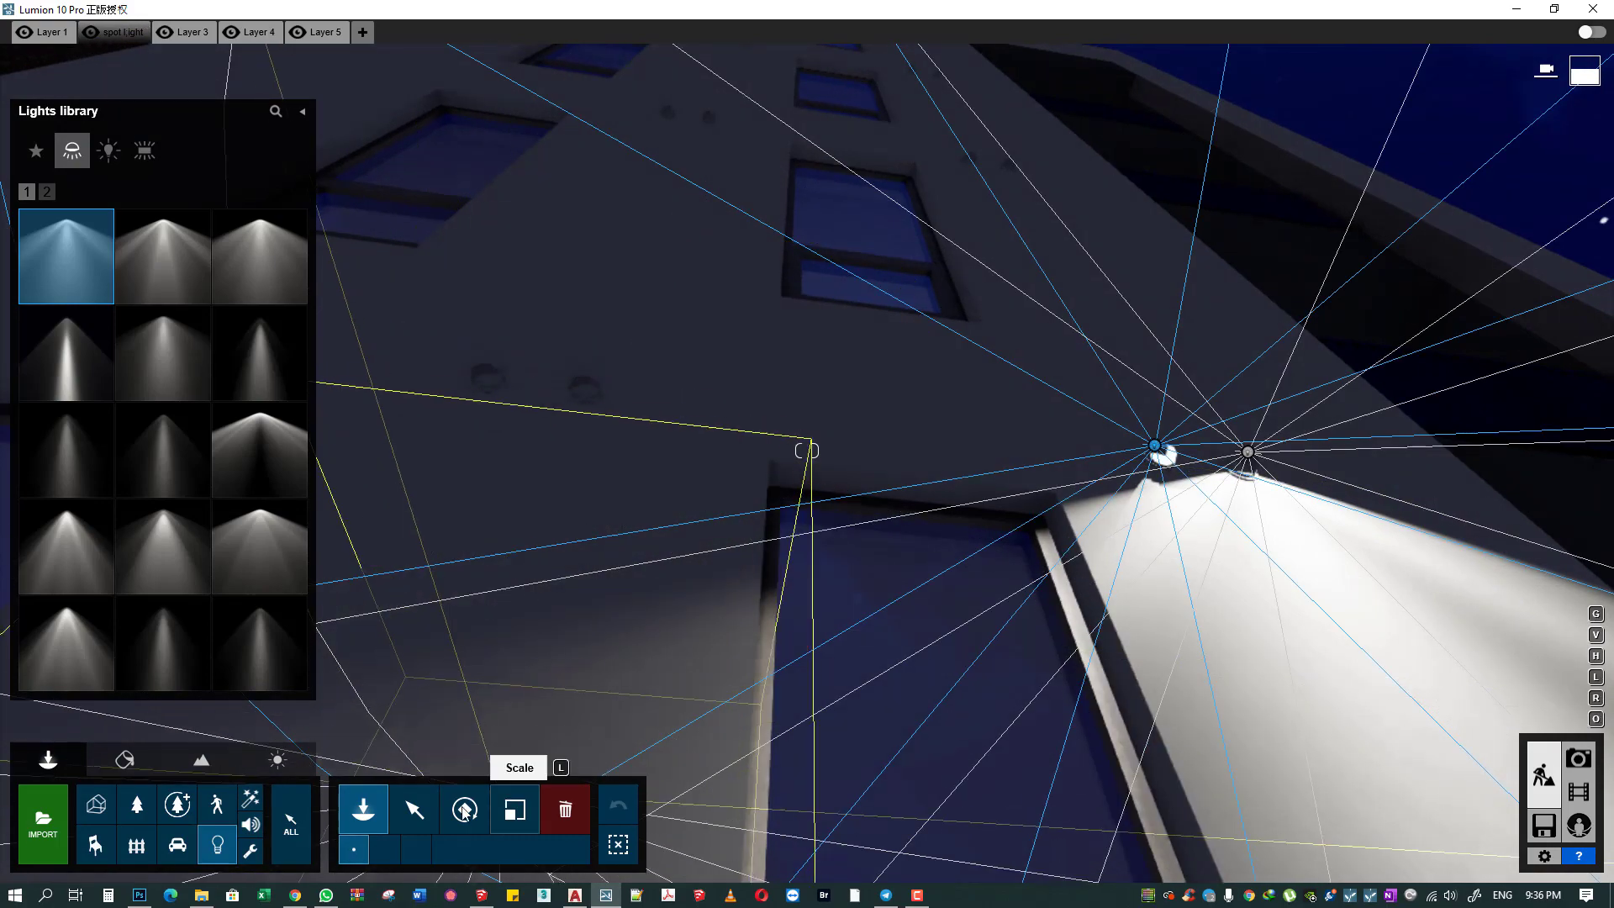
click(414, 809)
click(1155, 446)
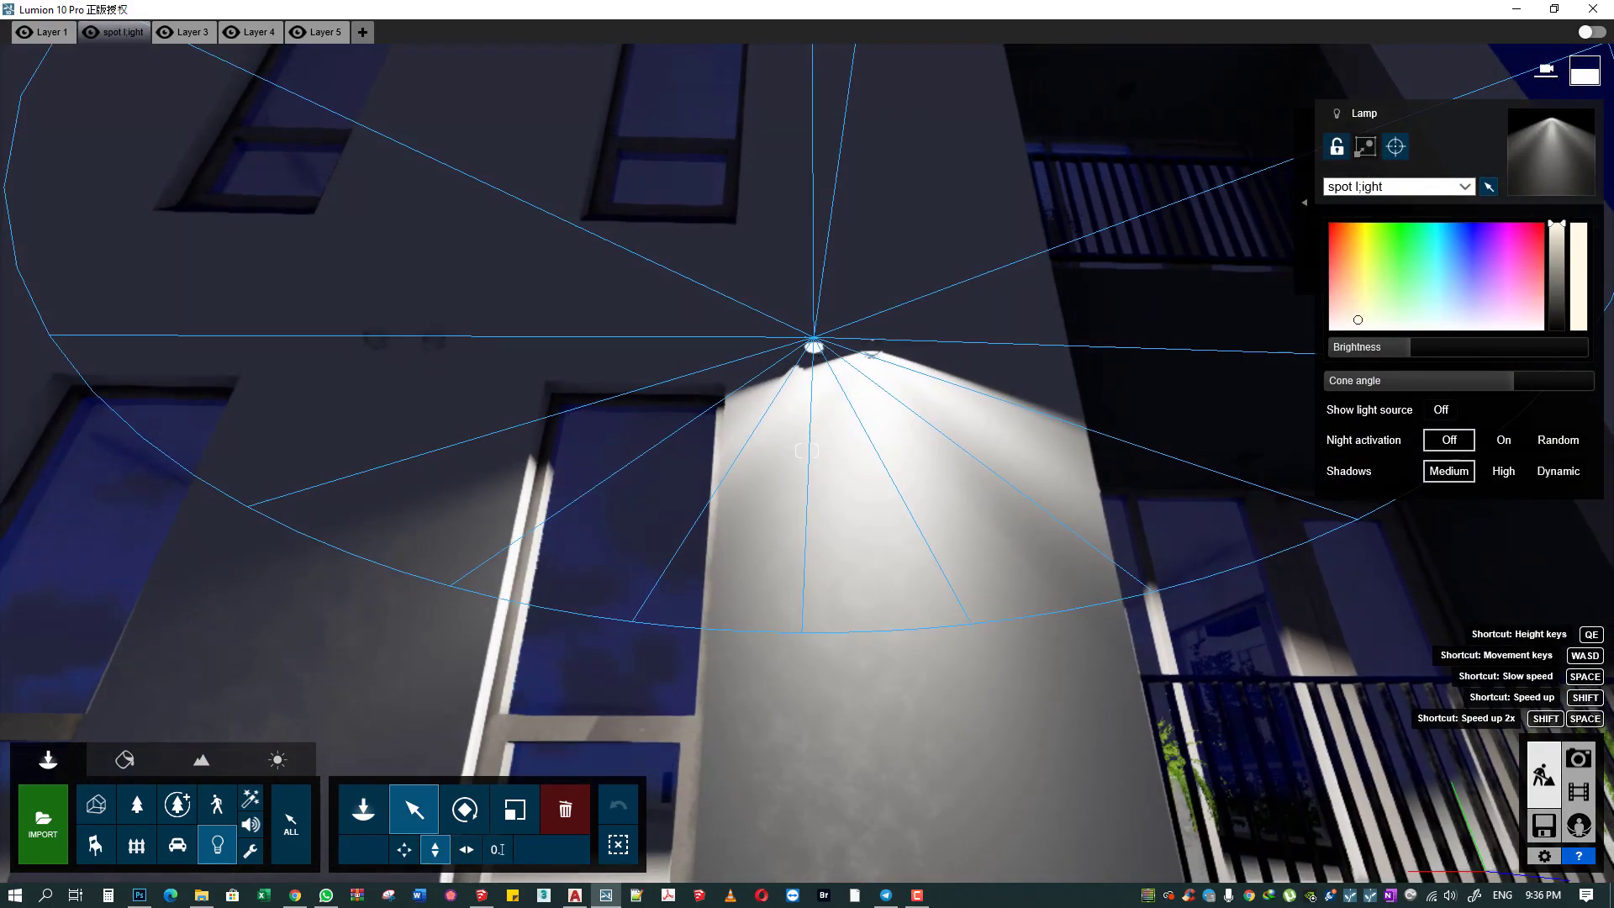
right_drag(797, 480, 797, 479)
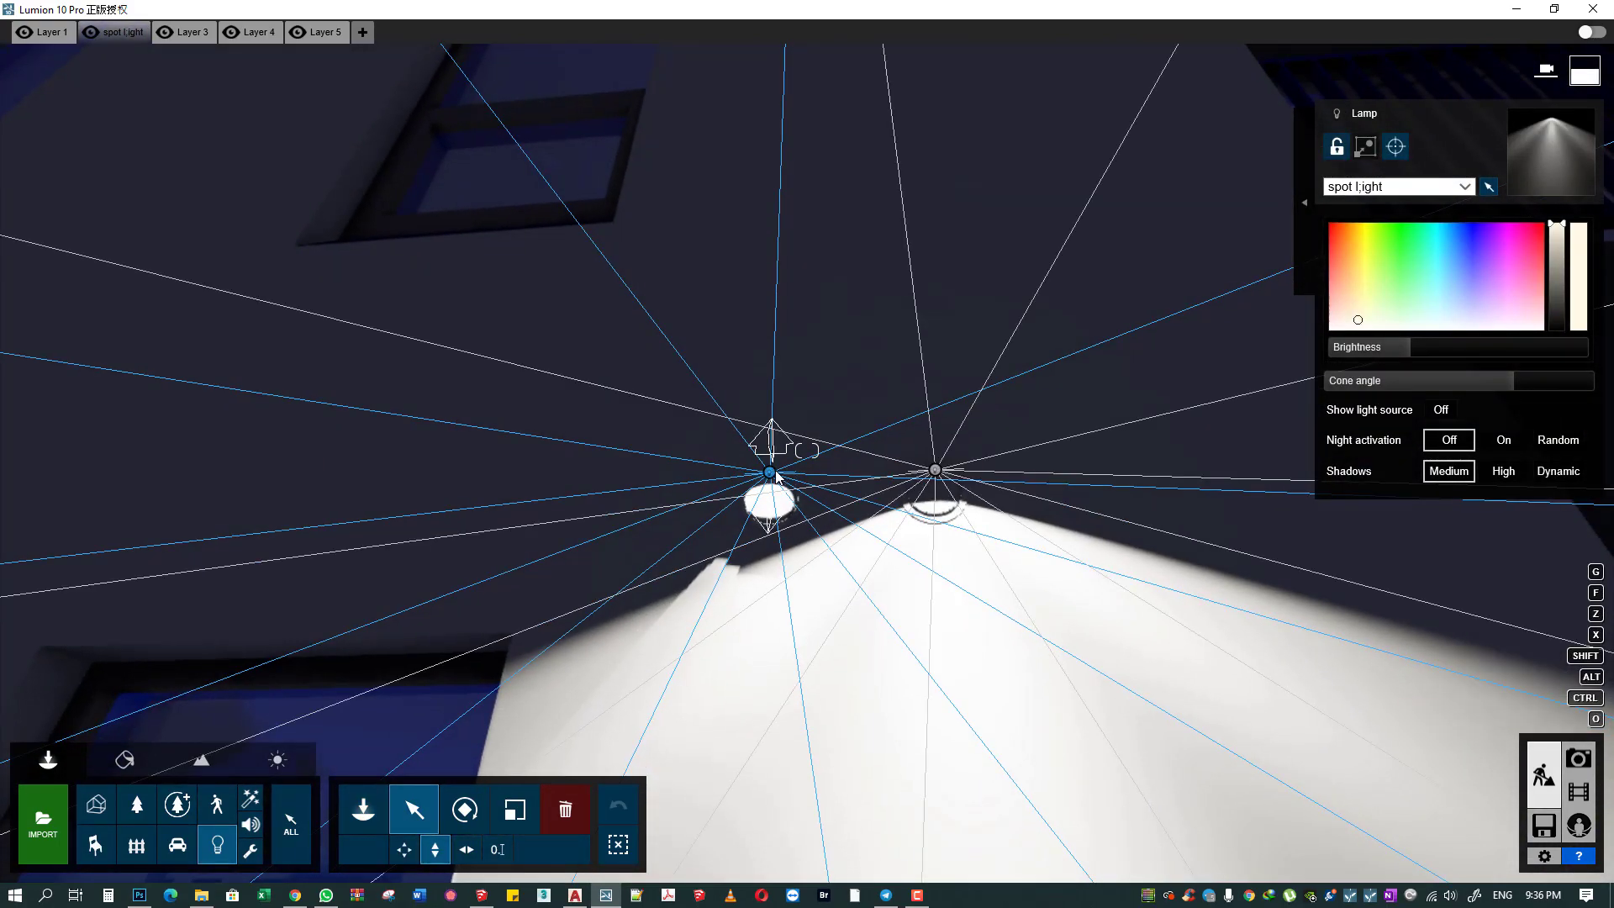
right_drag(638, 573, 638, 573)
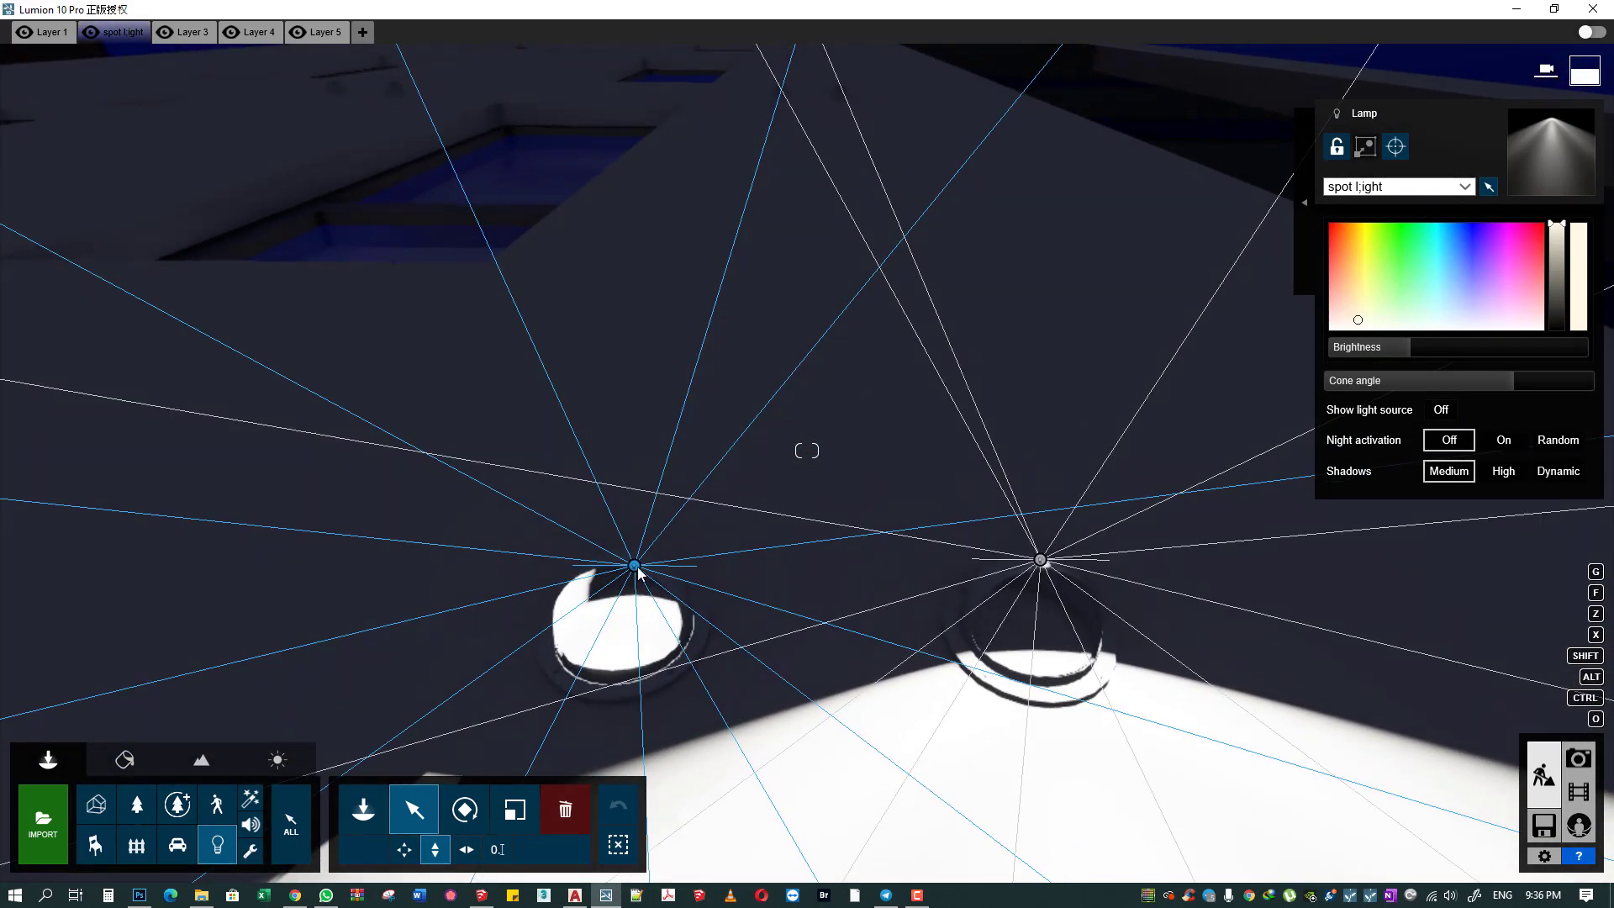
- Copy the spot light into the left ceiling hole, delete the right one, and reposition it
click(632, 599)
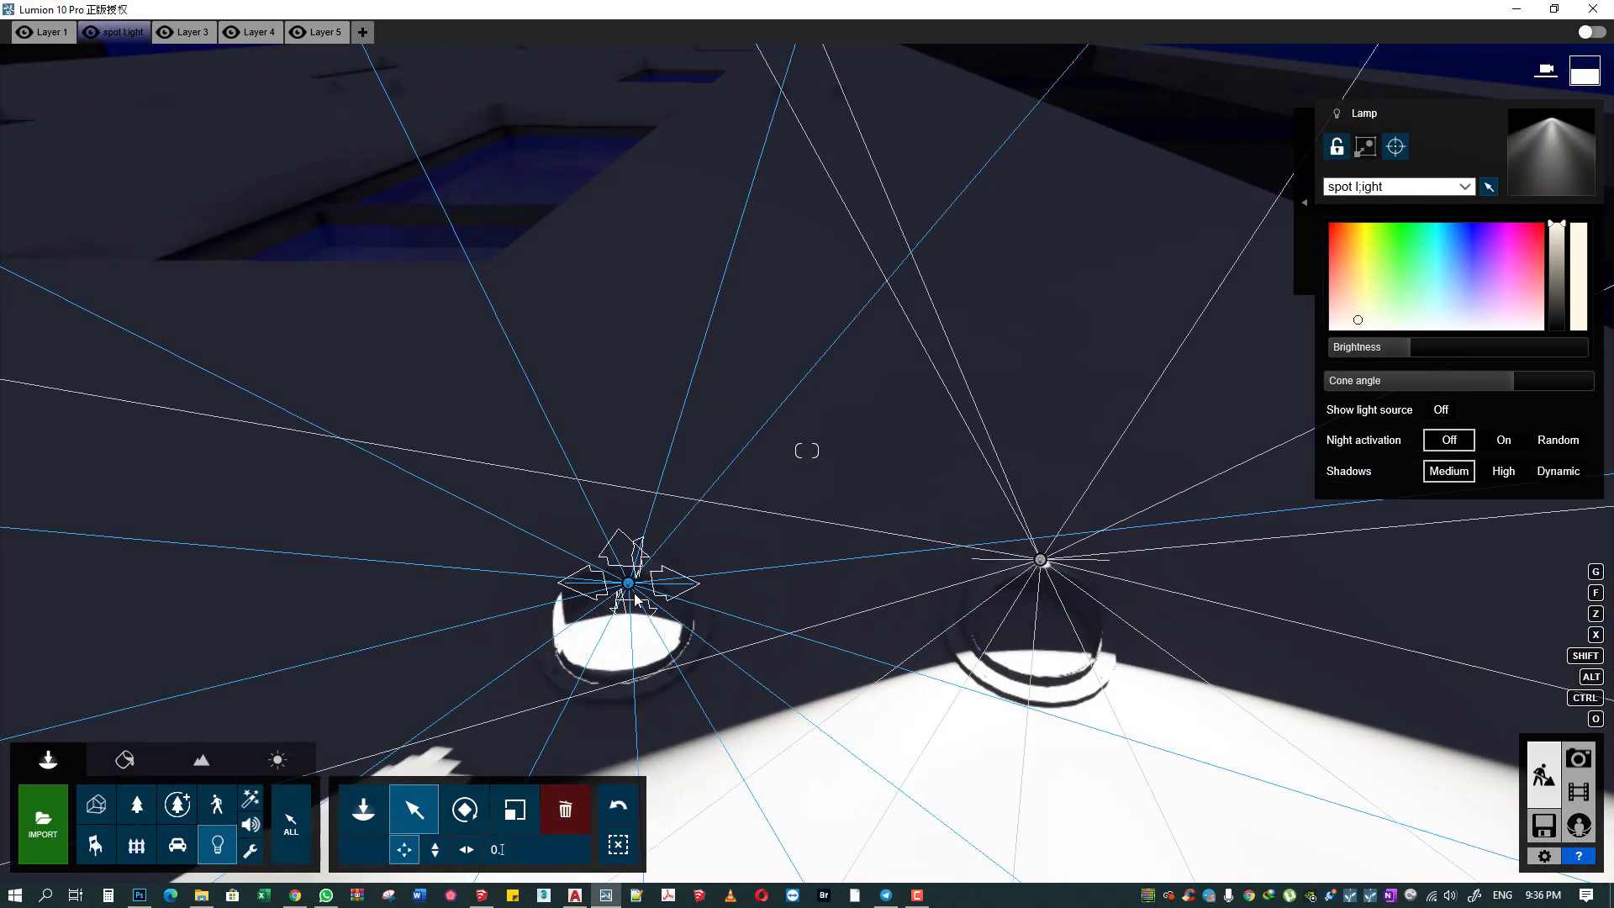
mouse_move(625, 583)
mouse_down()
mouse_move(626, 569)
mouse_move(628, 595)
mouse_up()
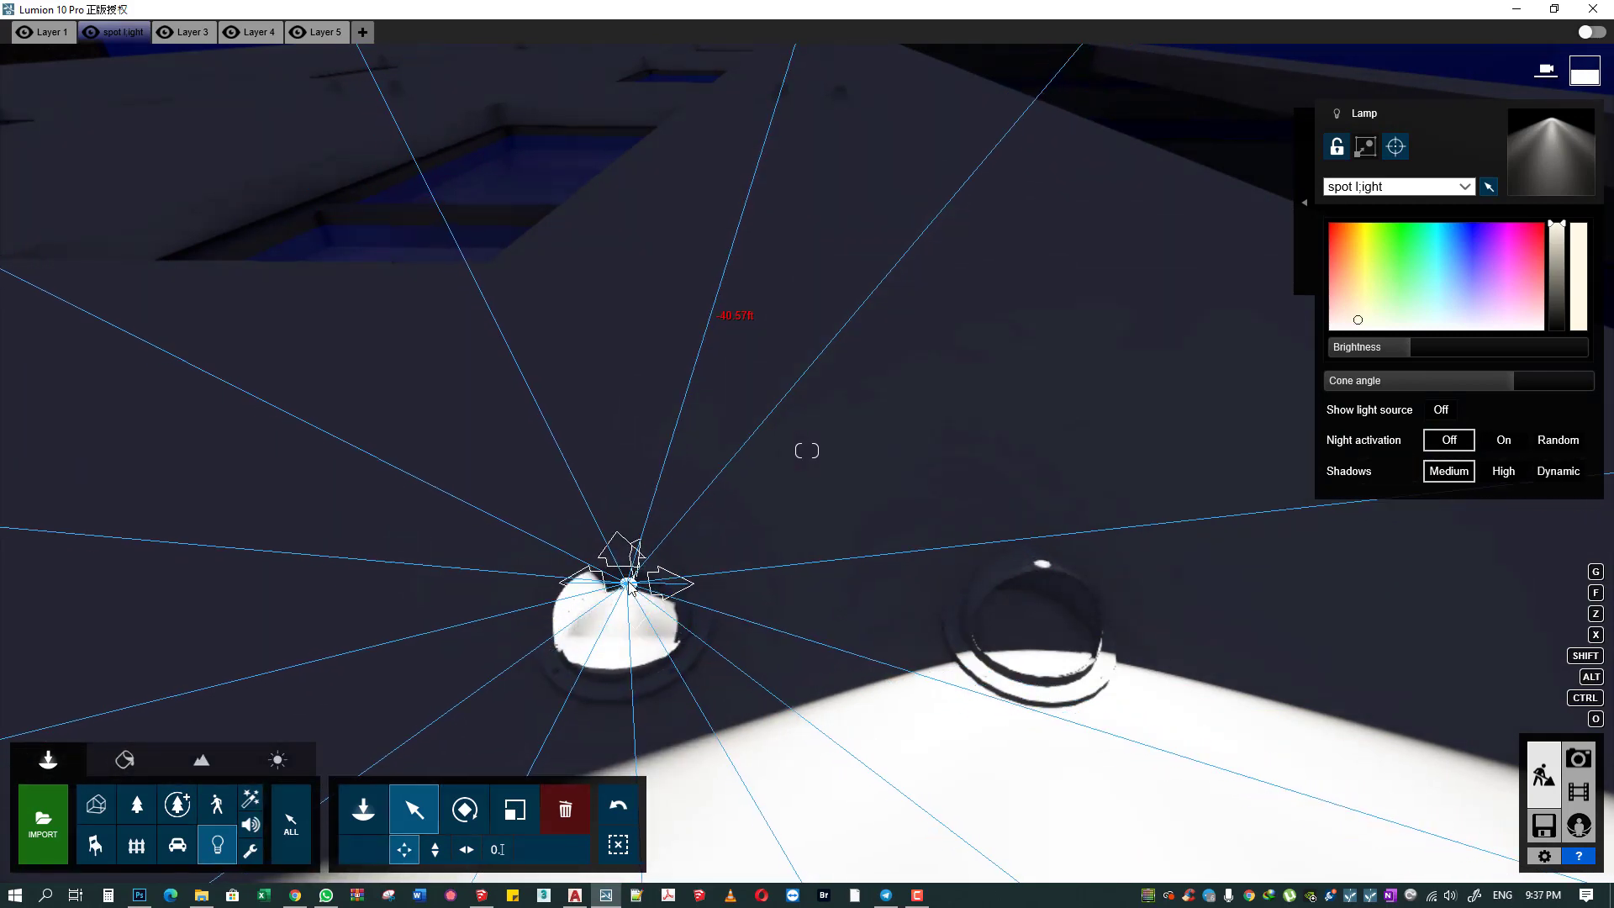
click(565, 809)
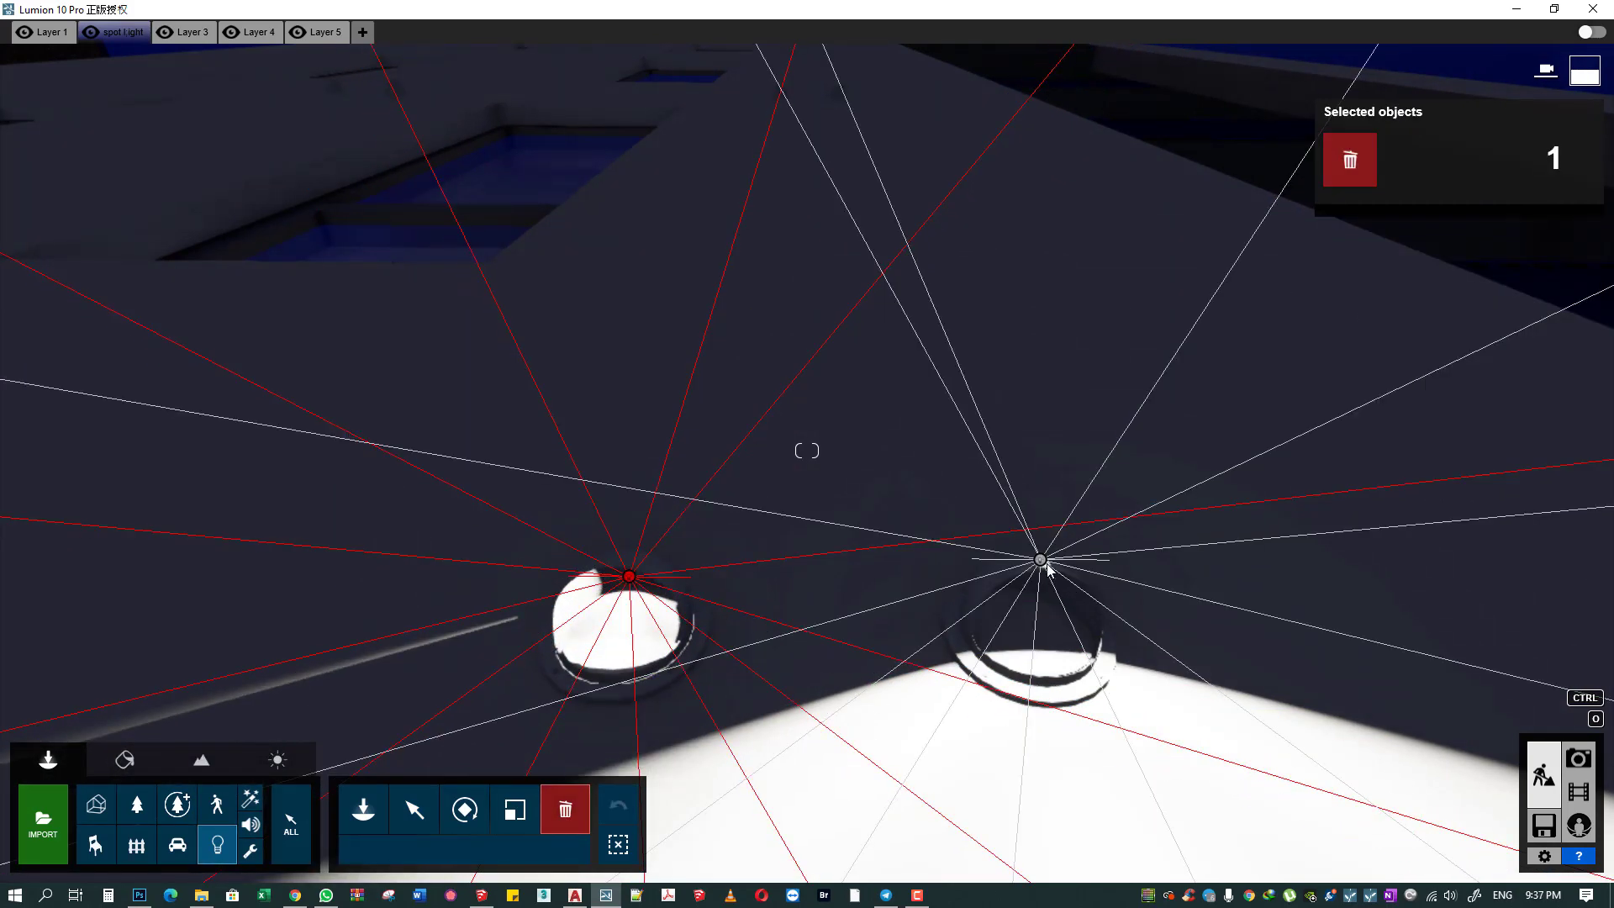
click(1046, 563)
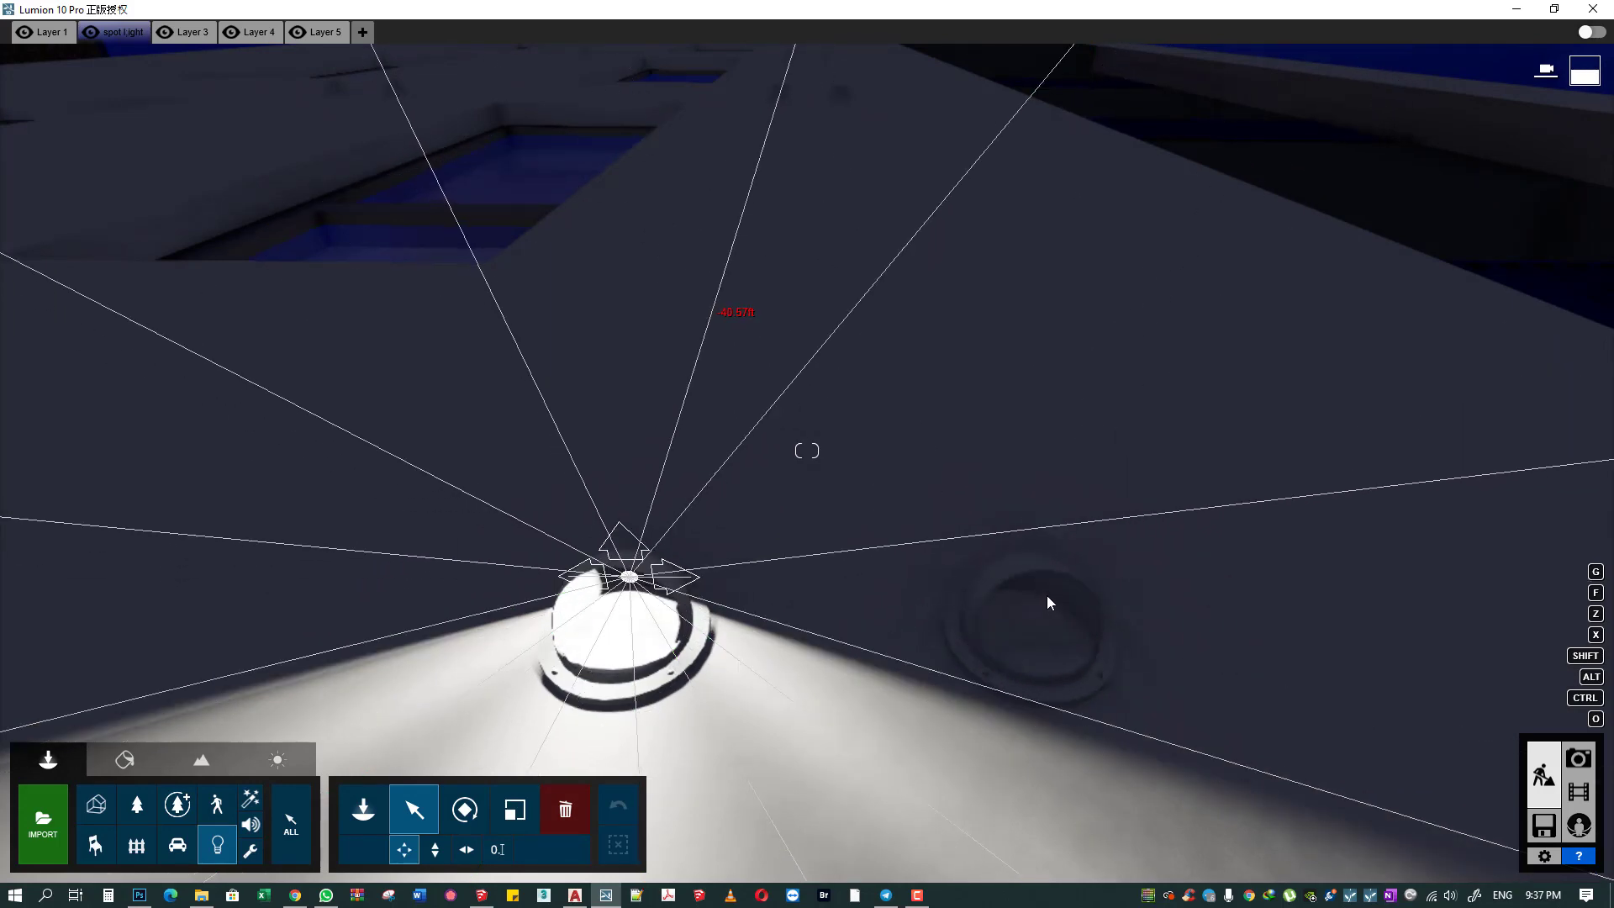
drag(1048, 602, 1025, 598)
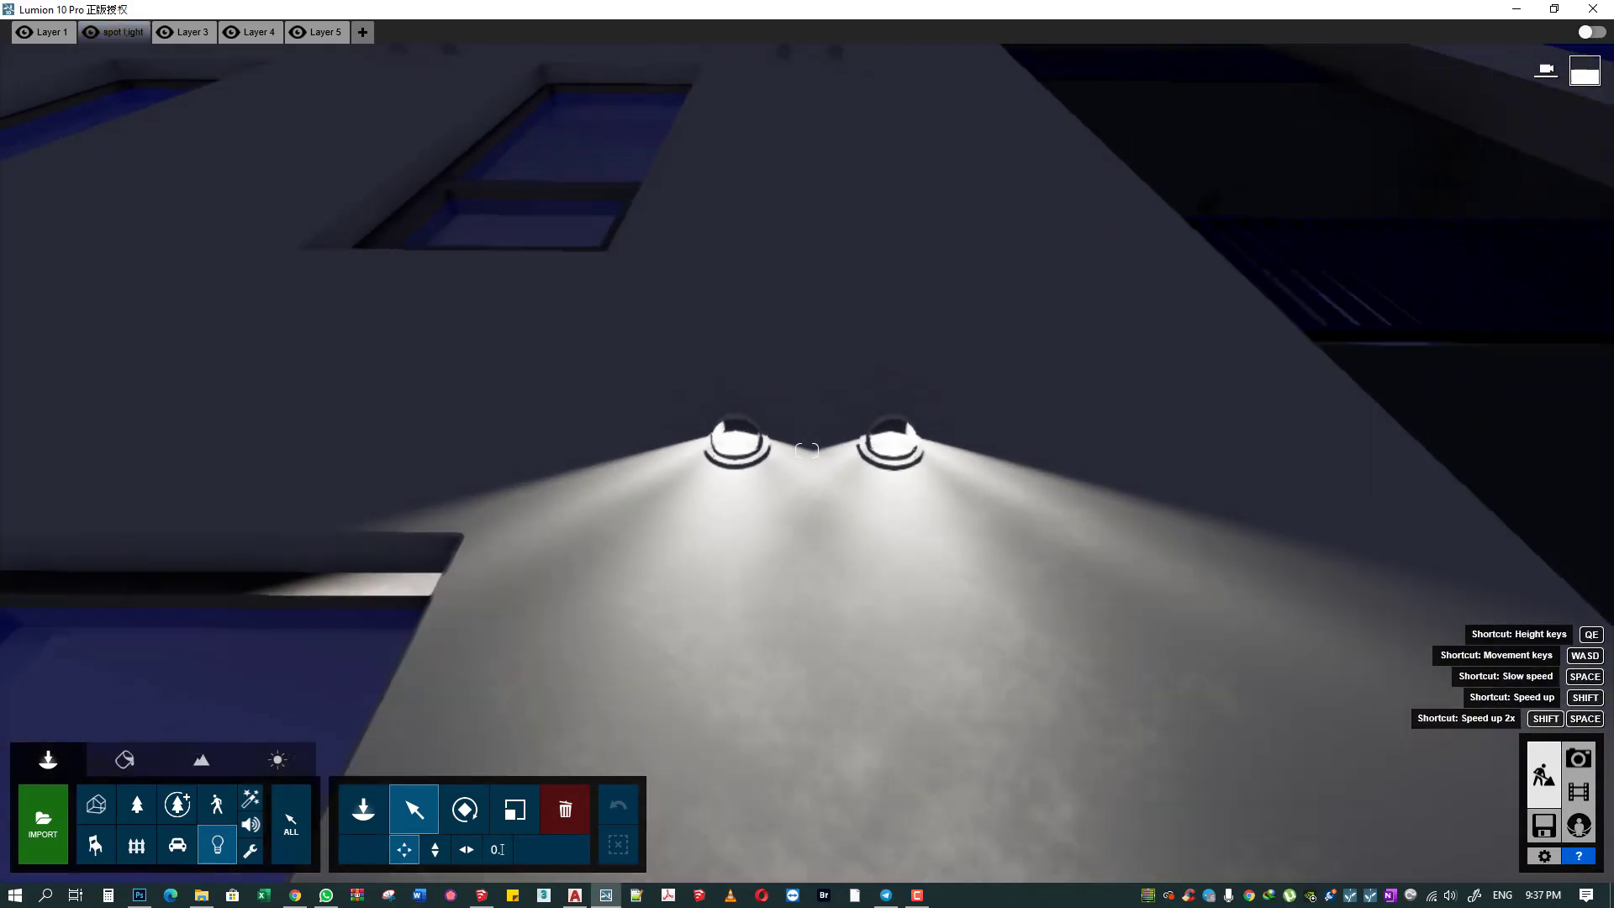
right_drag(1016, 600, 990, 602)
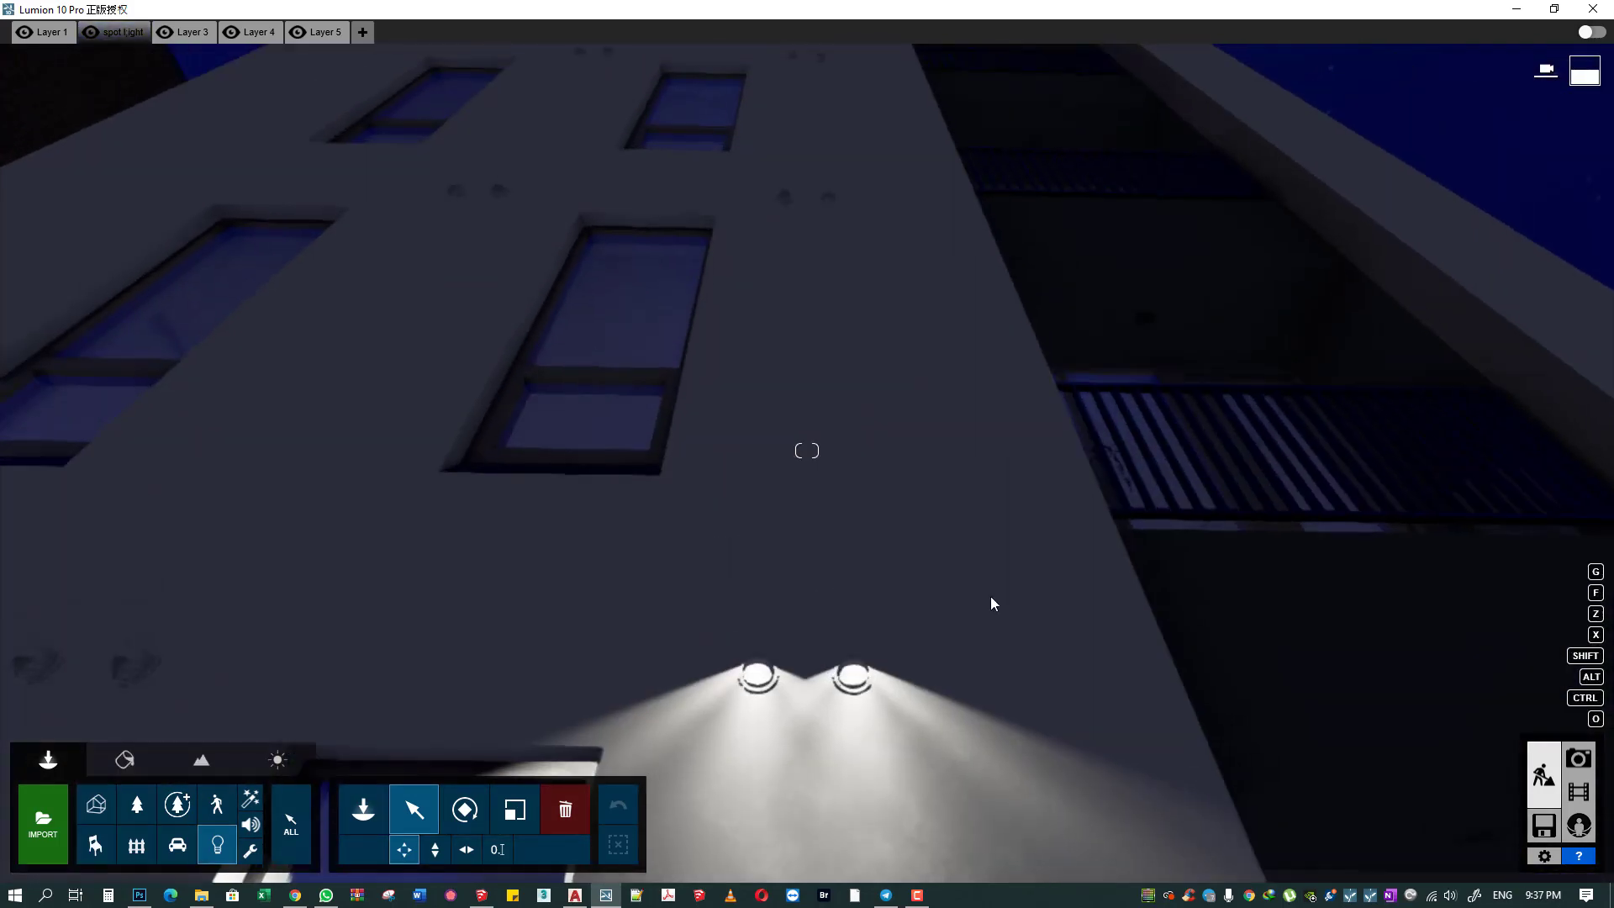
- Copy both spot lights 7.5 ft left and raise them into the ceiling fixtures
click(939, 564)
alt+drag(939, 563, 498, 570)
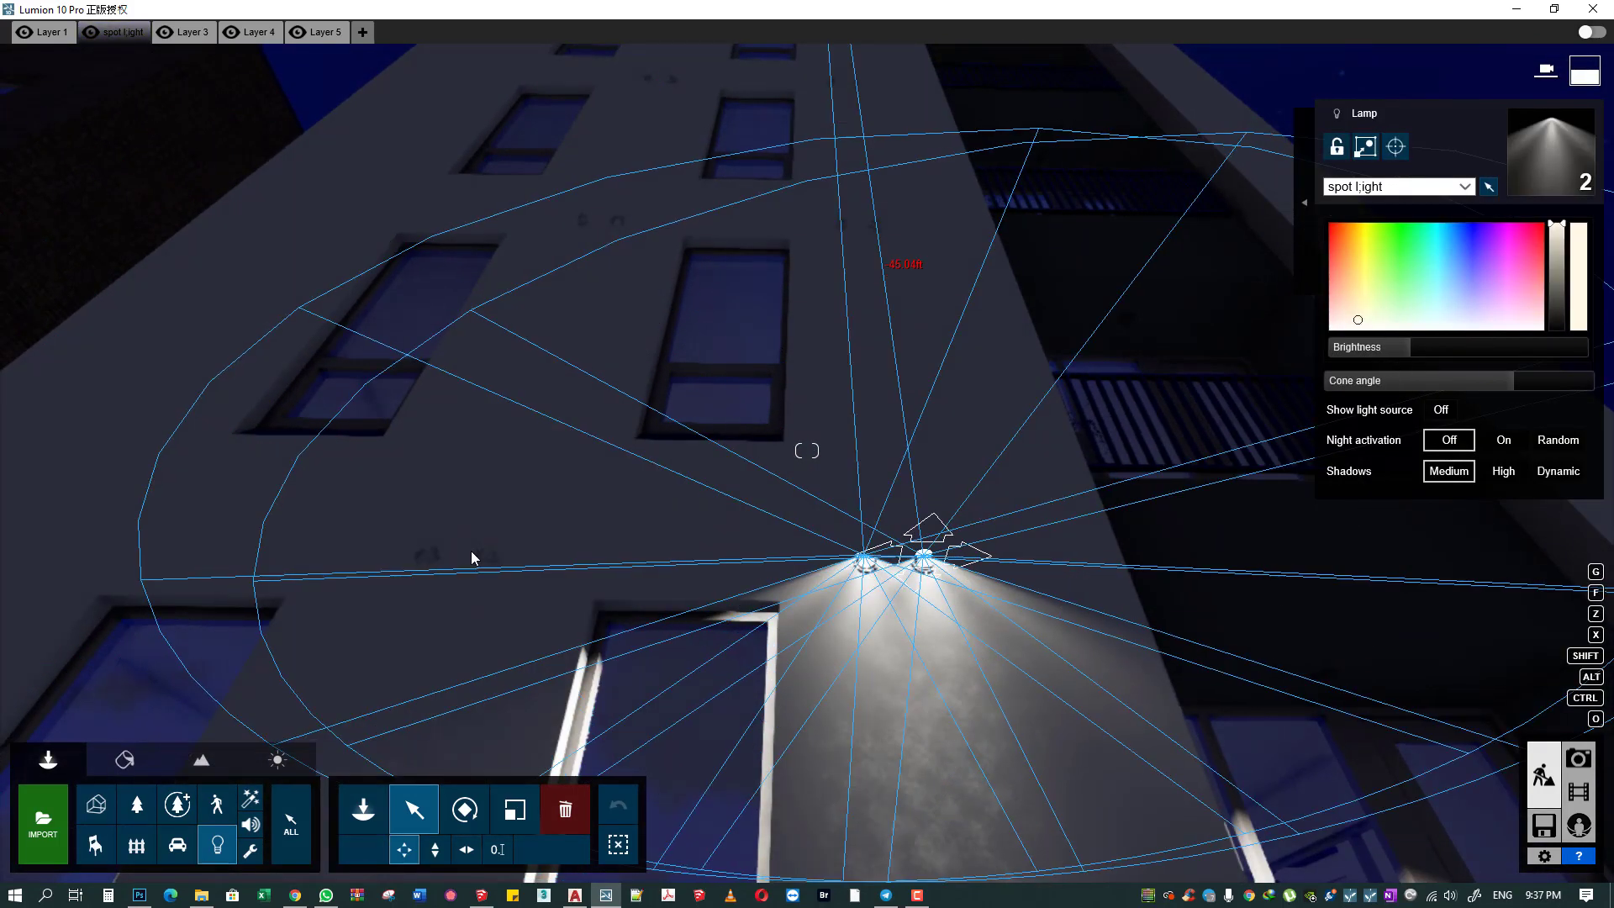
mouse_move(498, 570)
right_down()
mouse_move(505, 538)
mouse_move(694, 578)
right_up()
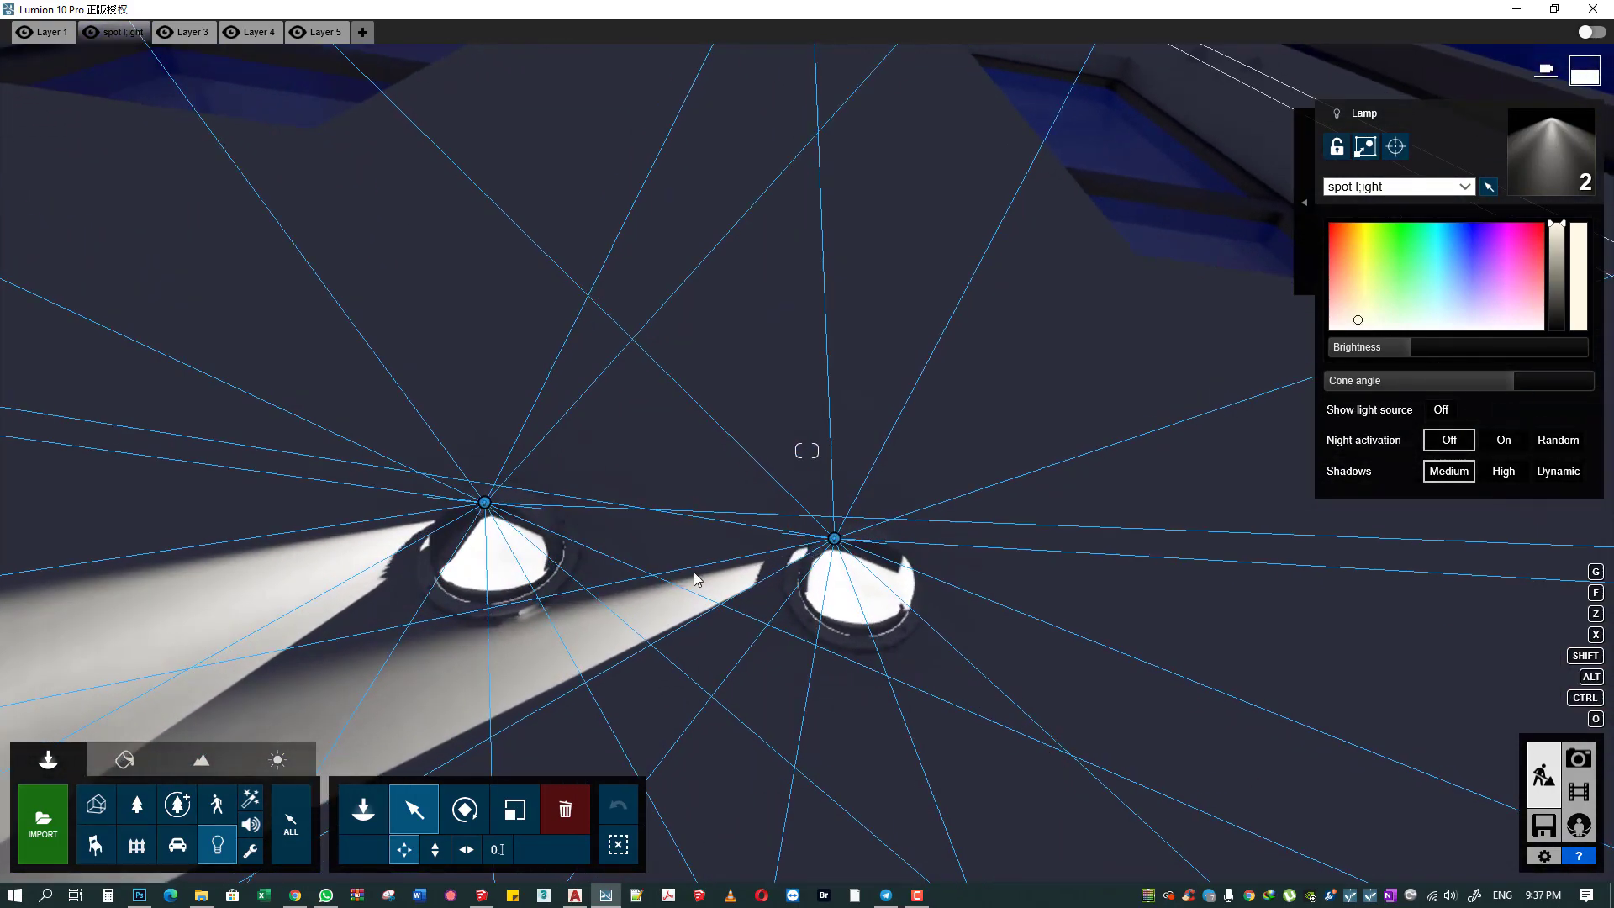
drag(851, 544, 851, 550)
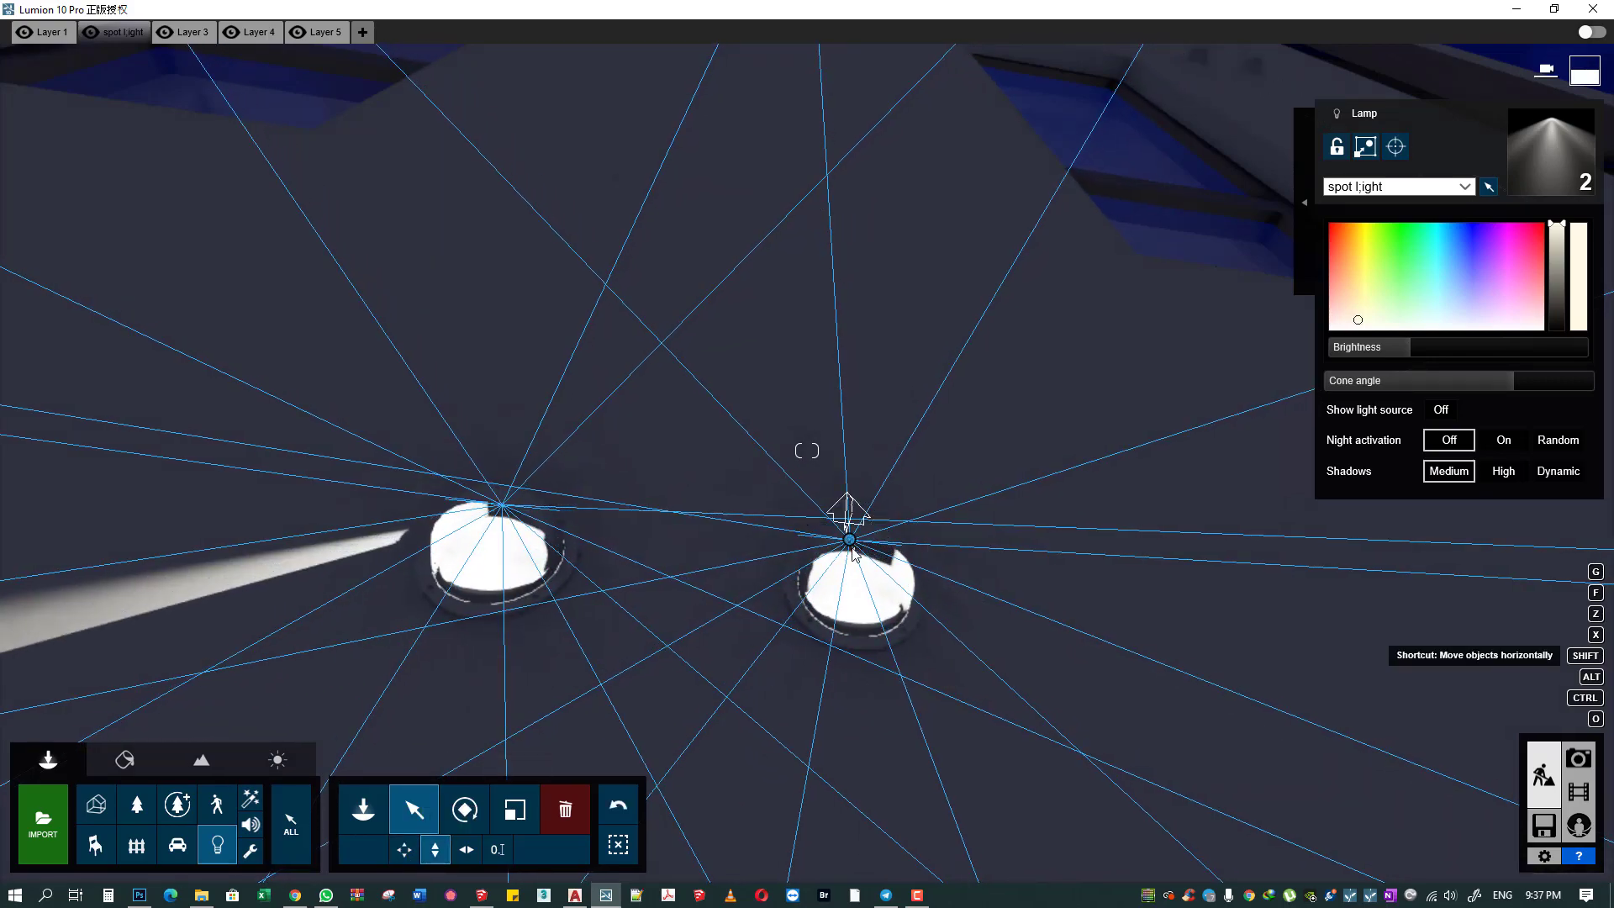
mouse_move(852, 550)
mouse_down()
mouse_move(872, 499)
mouse_move(836, 572)
mouse_up()
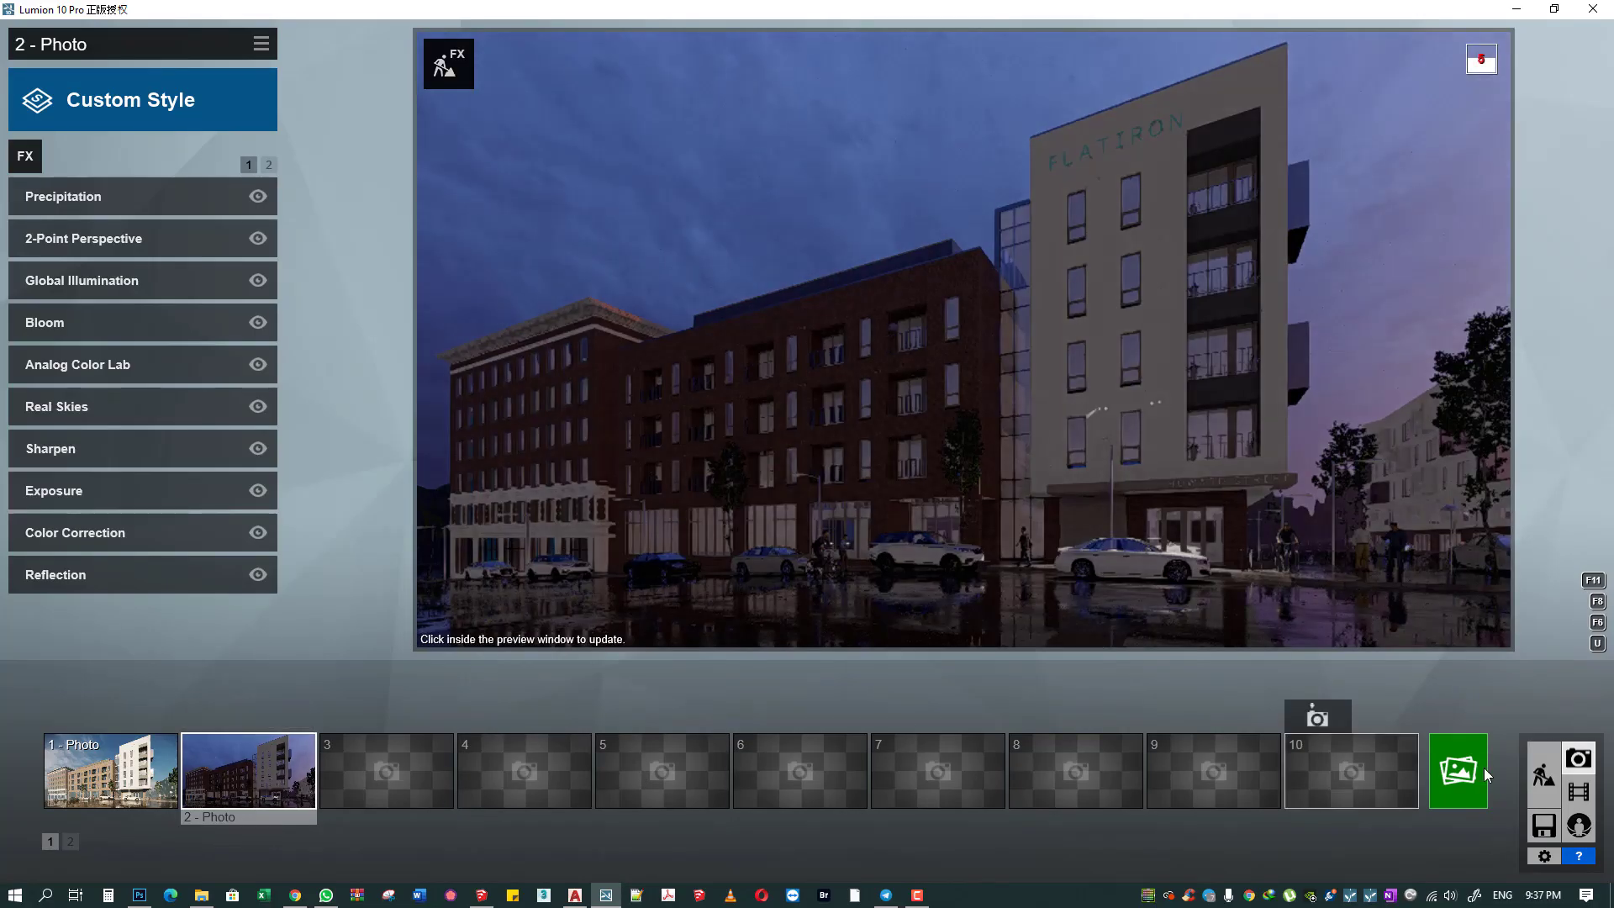
- Start a 1920x1080 Desktop JPG render of photo 2, cancel it, and return to editing
click(1481, 769)
click(701, 670)
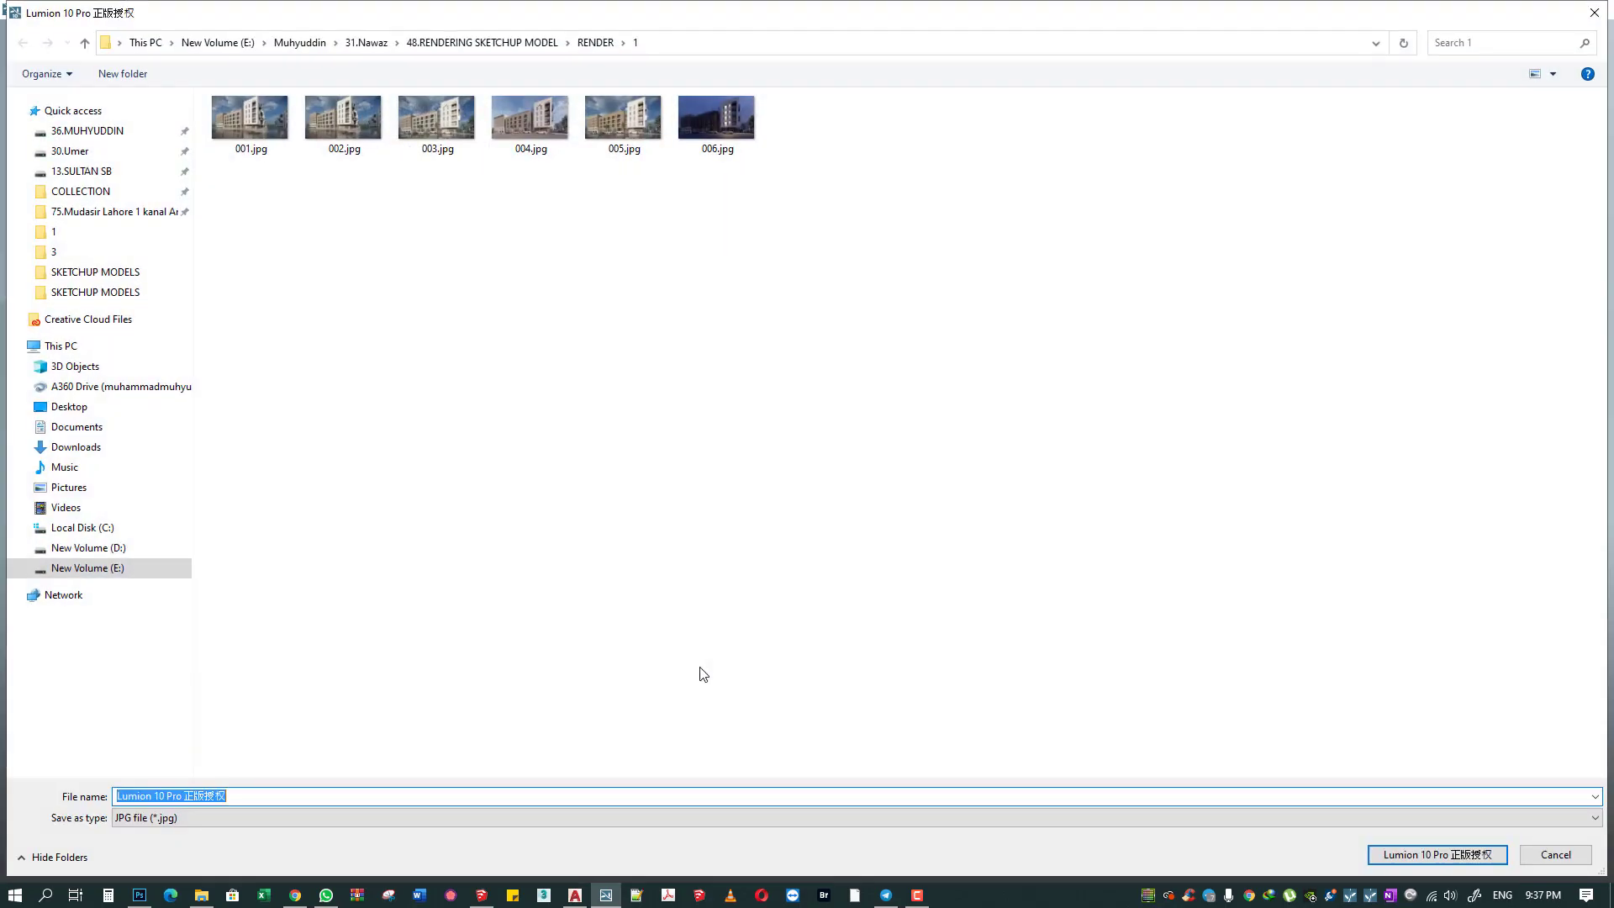
key(Return)
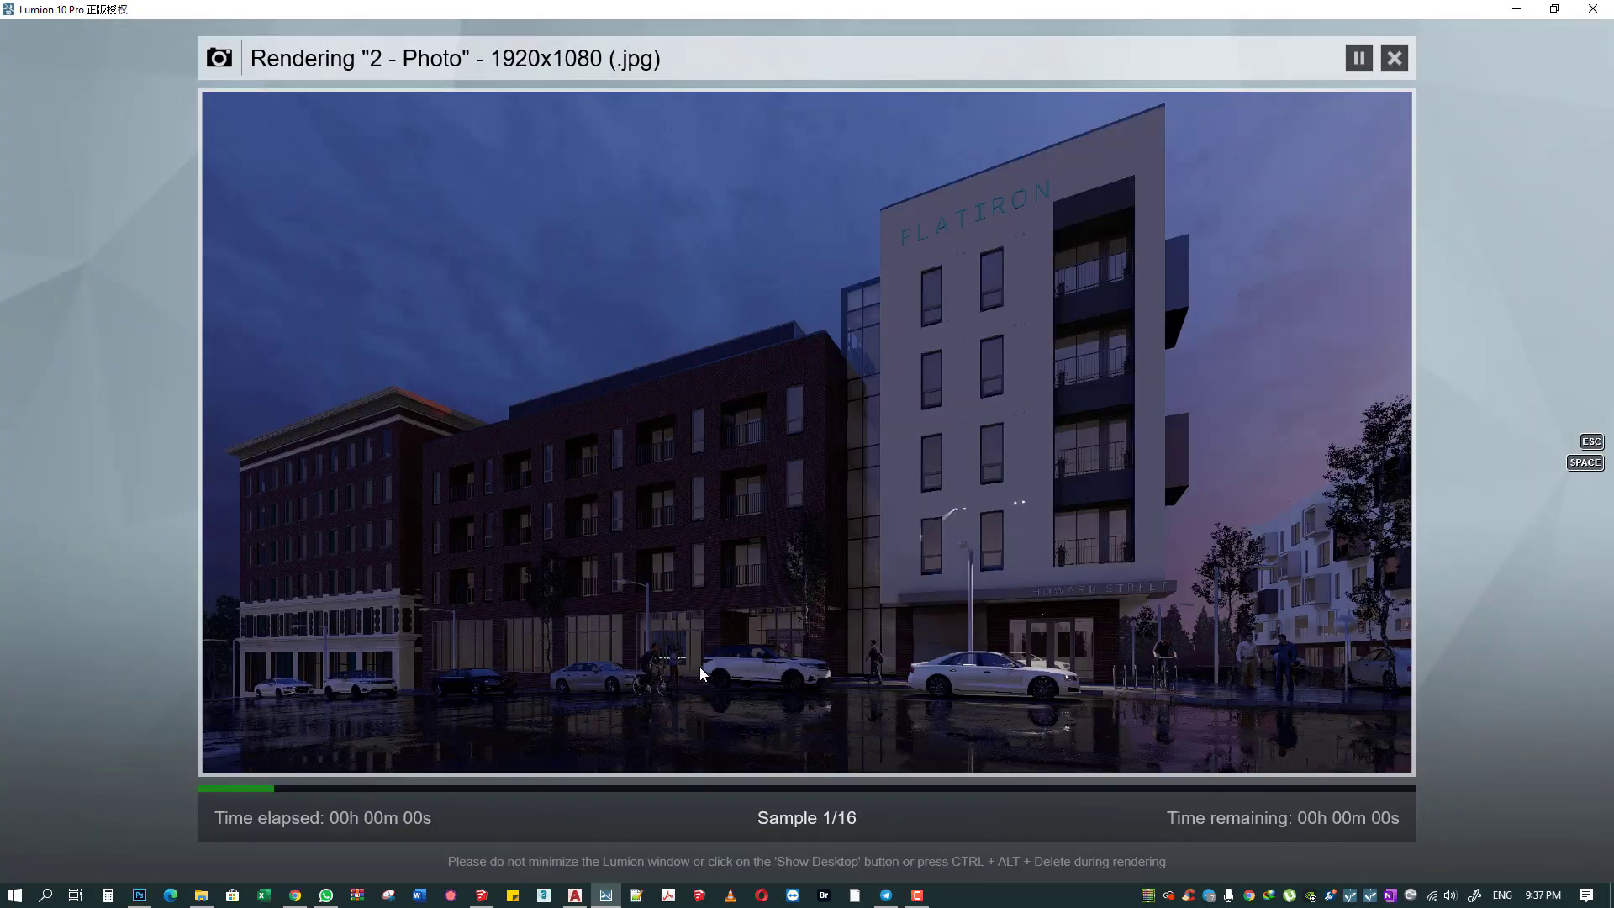
key(Escape)
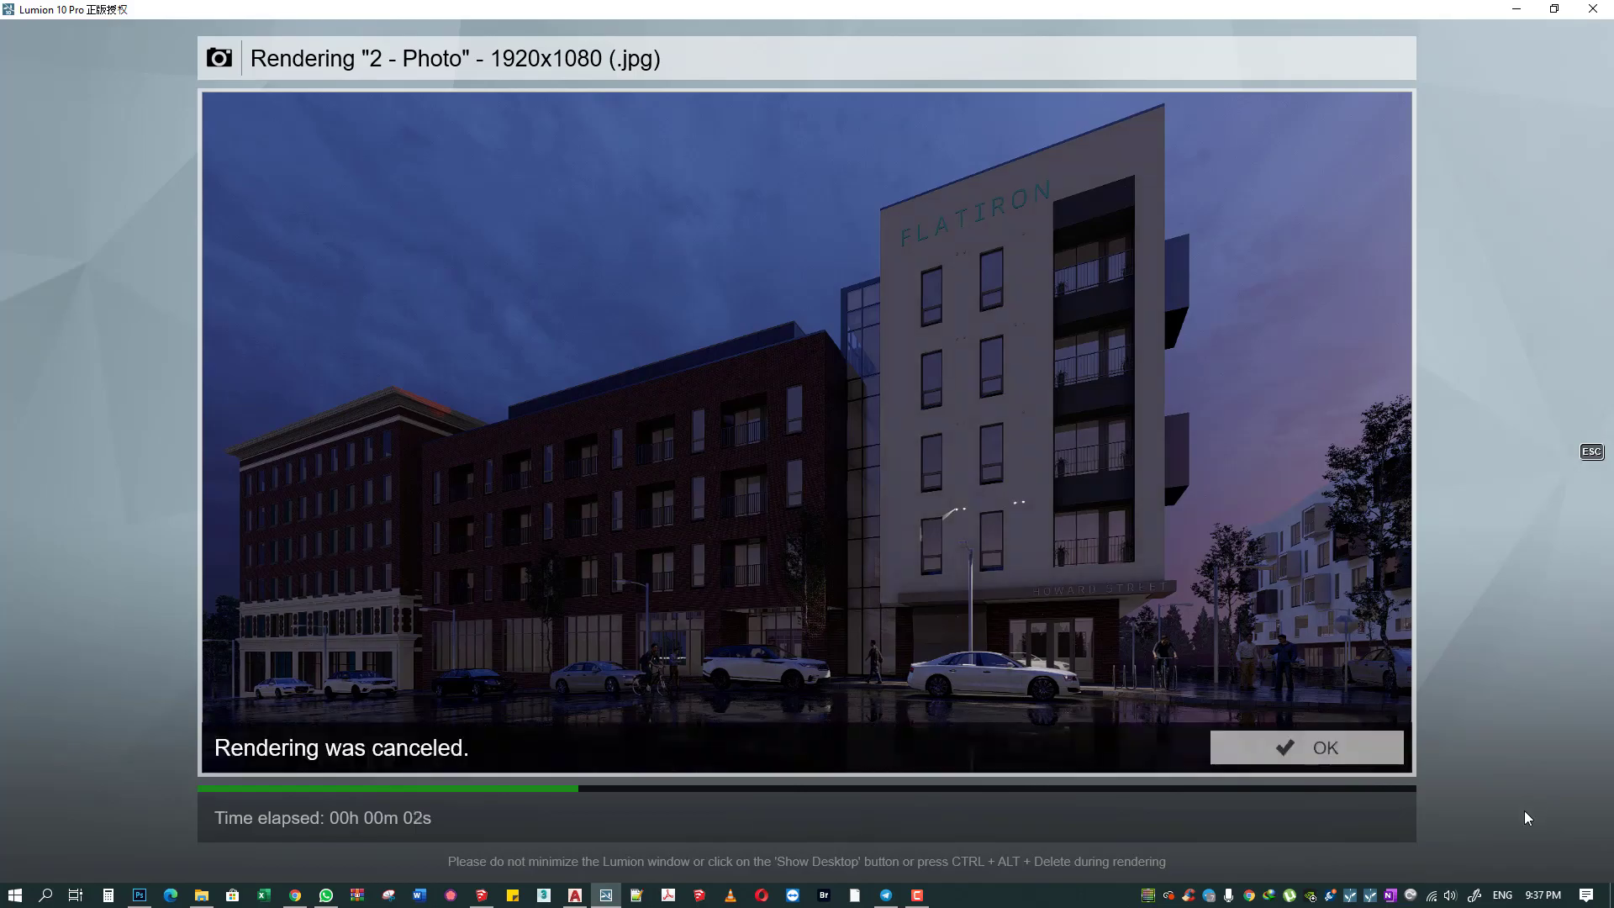
key(Escape)
click(1547, 783)
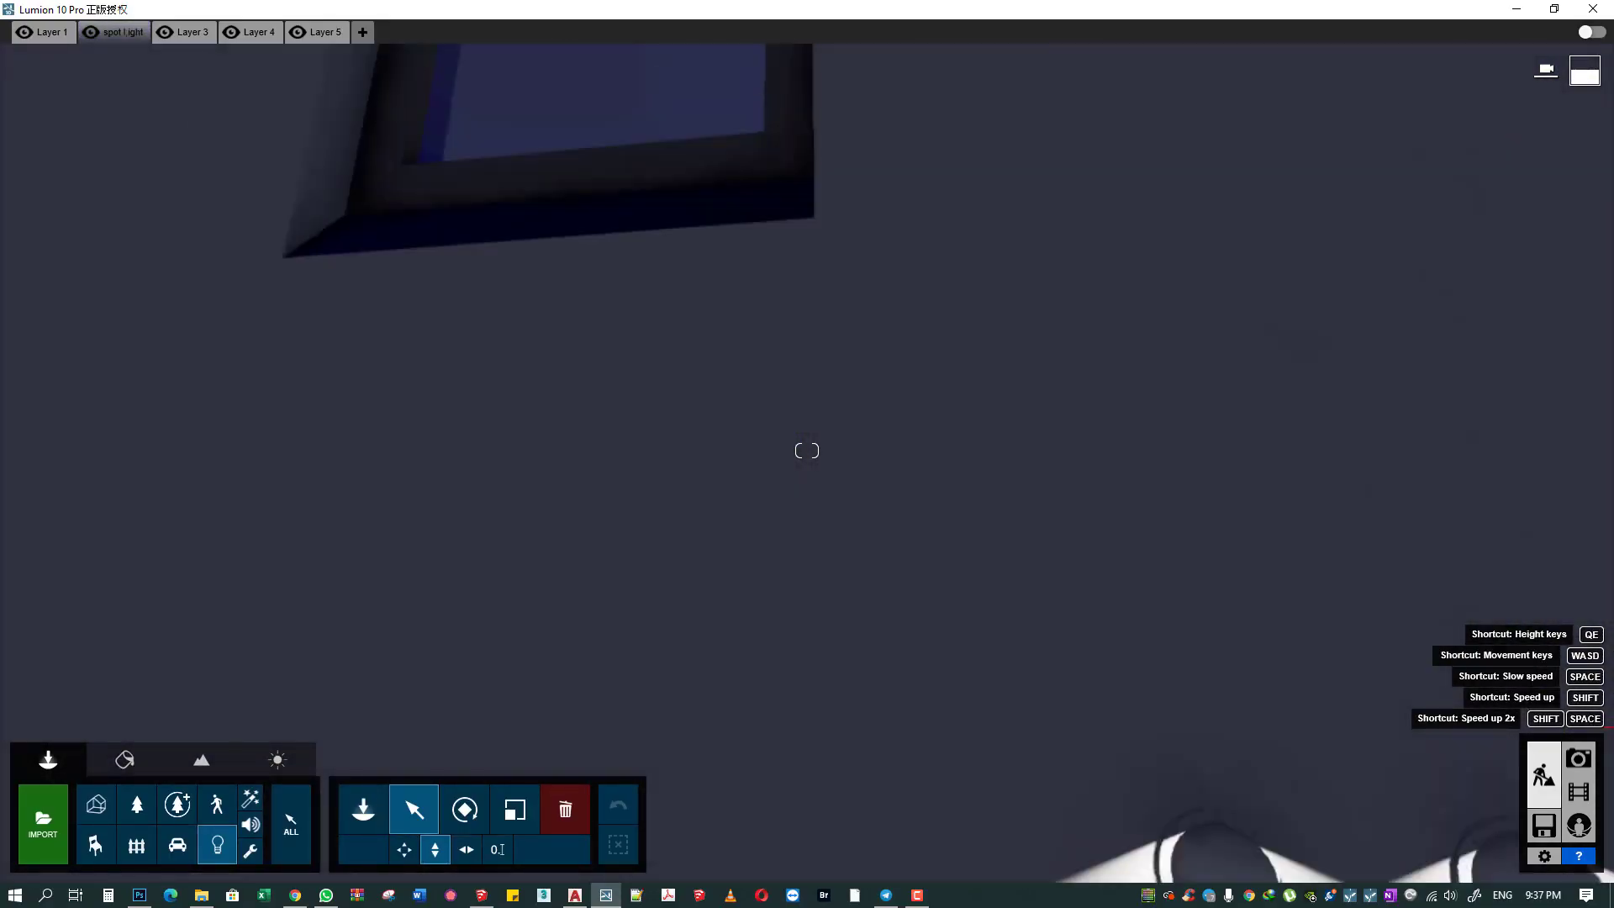
- Delete the stray left spotlight pair
right_drag(806, 450, 1098, 482)
scroll(869, 435, down, 5)
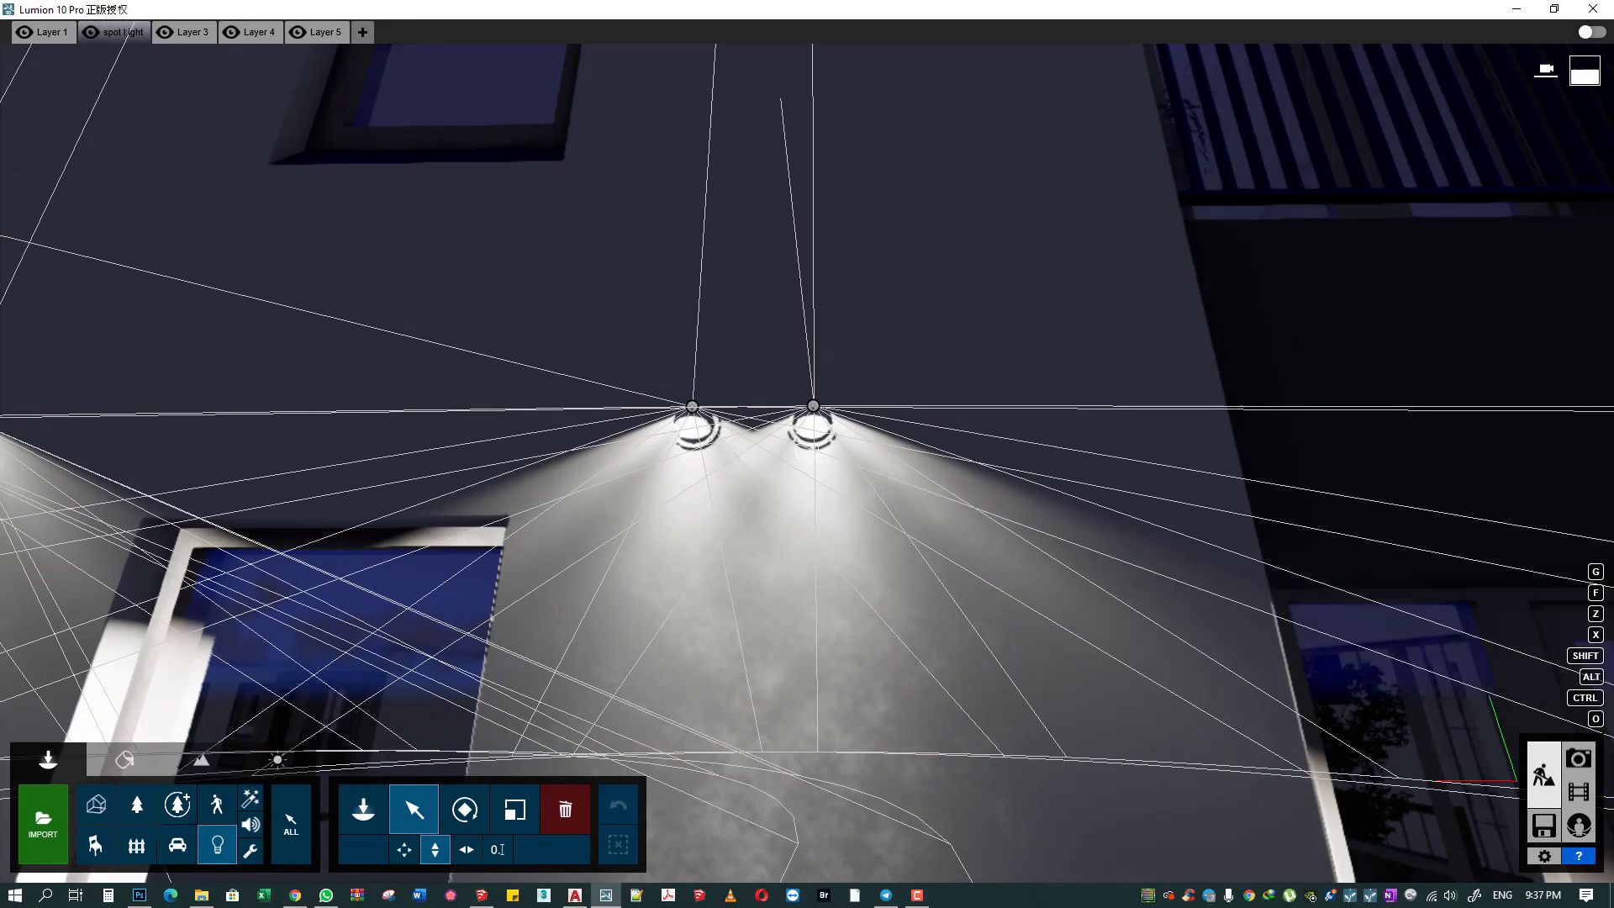
scroll(410, 323, up, 5)
ctrl+drag(410, 323, 639, 454)
key(Delete)
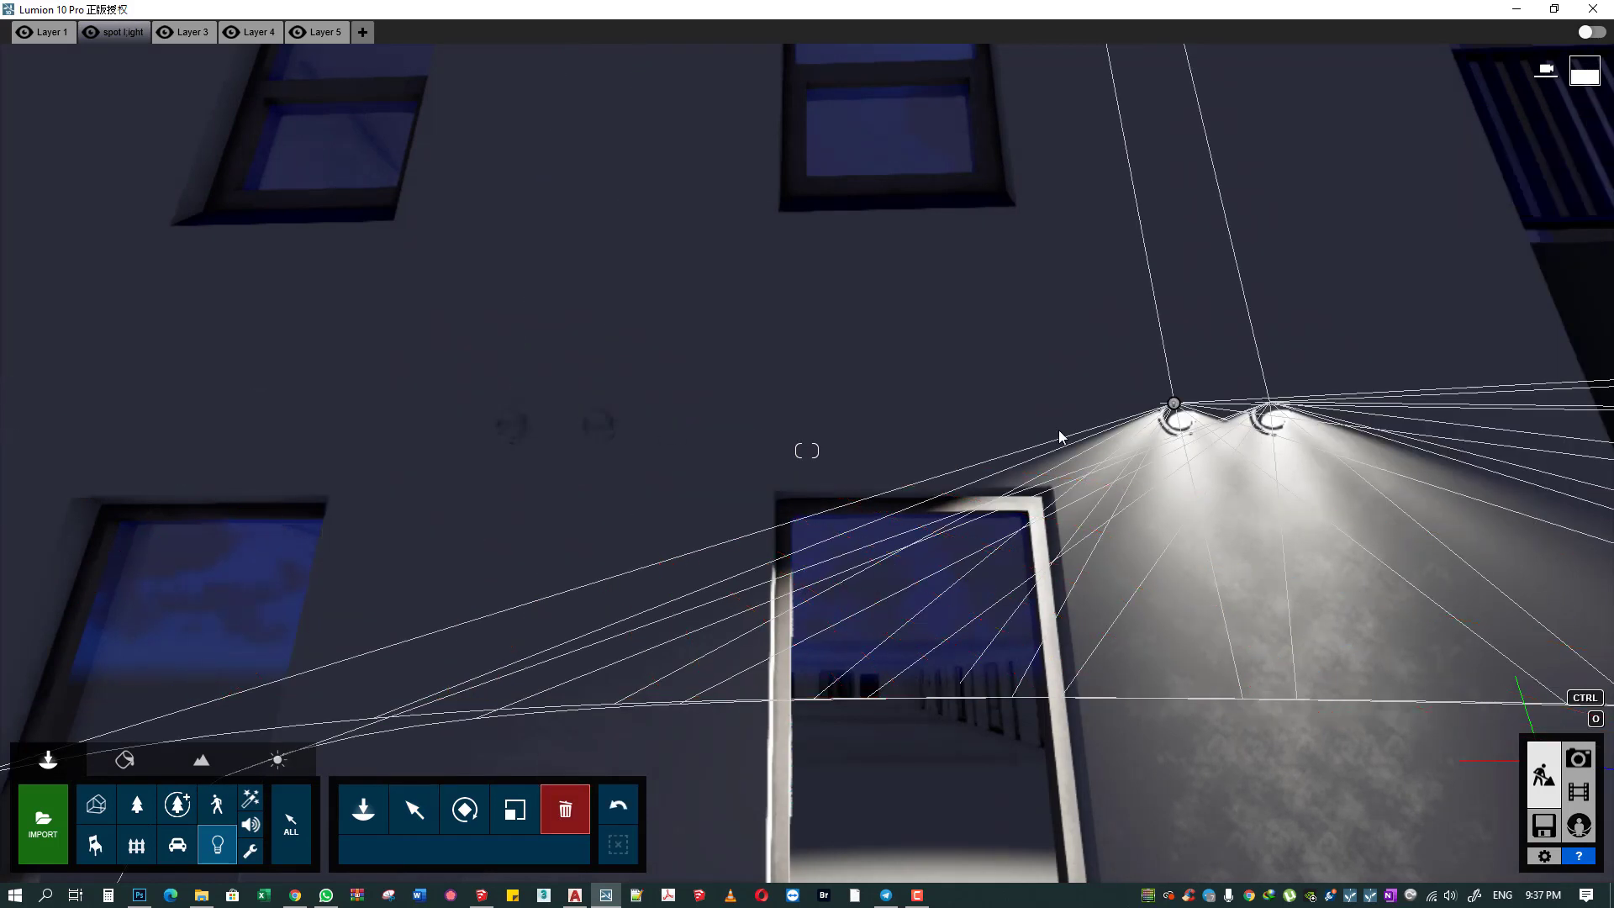
- Move the remaining spotlight pair onto the wall and copy it 6.79 ft left
key(d)
ctrl+drag(925, 346, 968, 463)
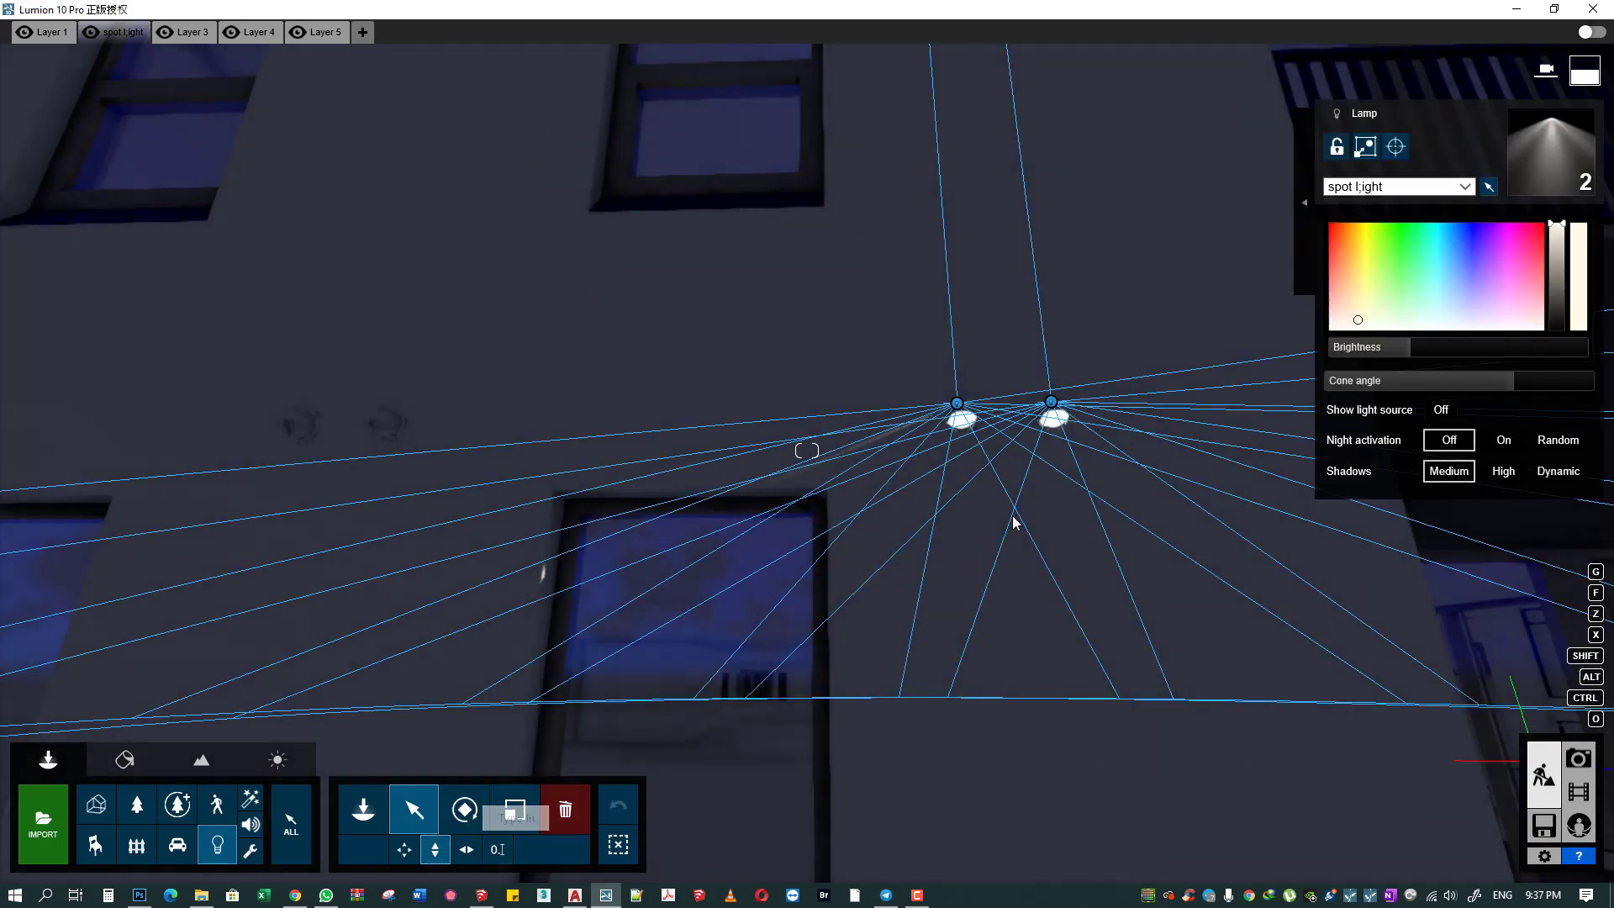
drag(1051, 412, 1055, 577)
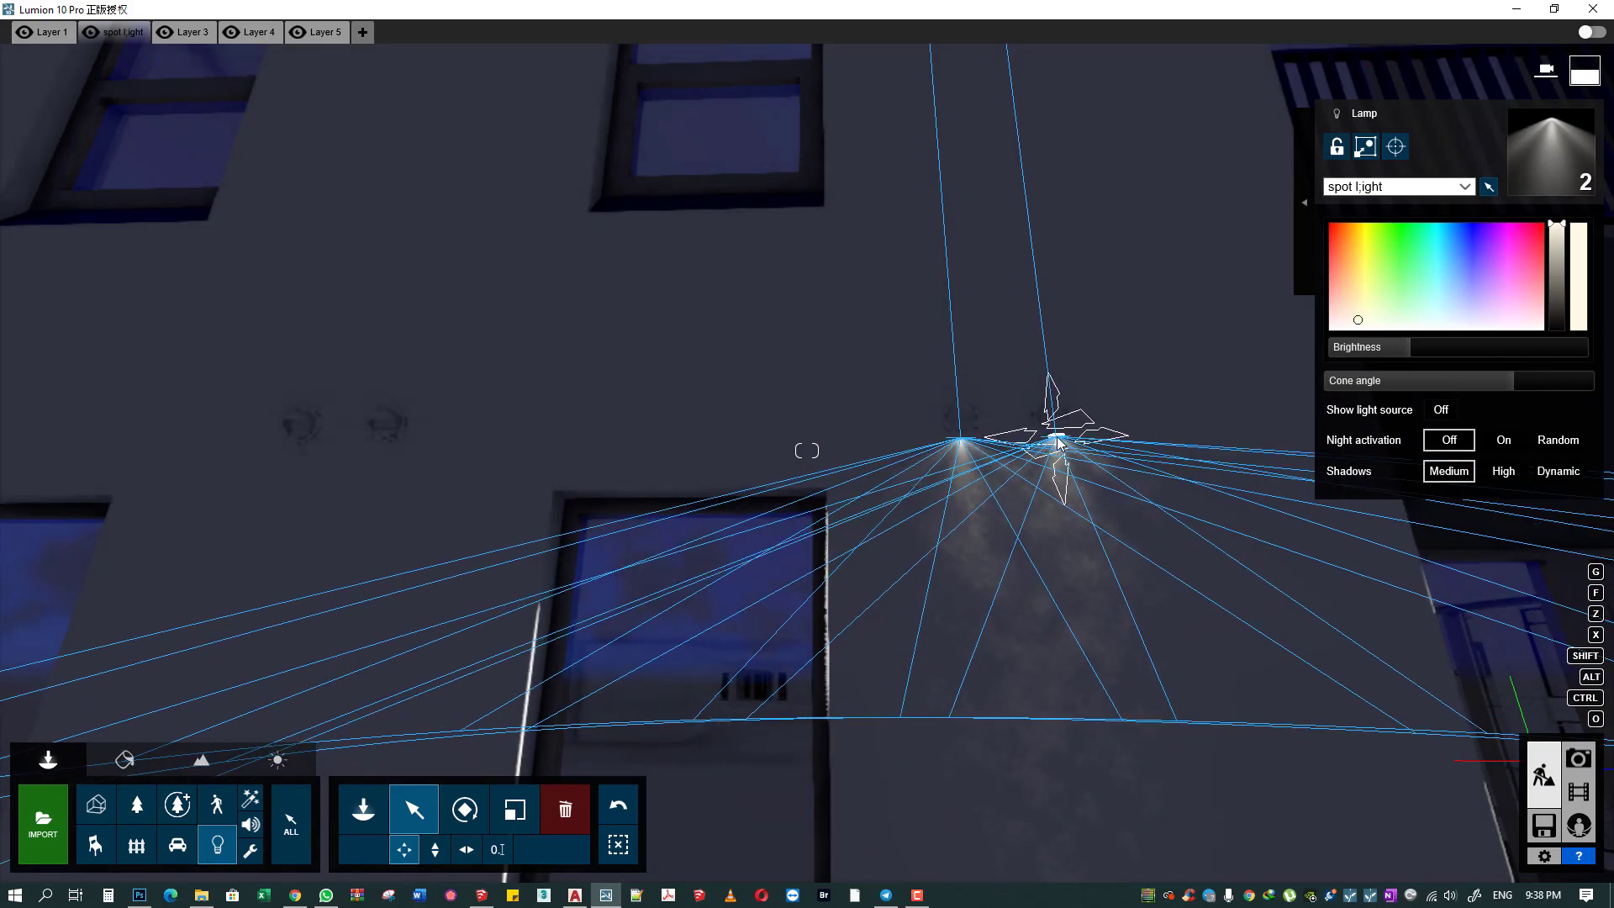
middle_drag(1057, 443, 897, 486)
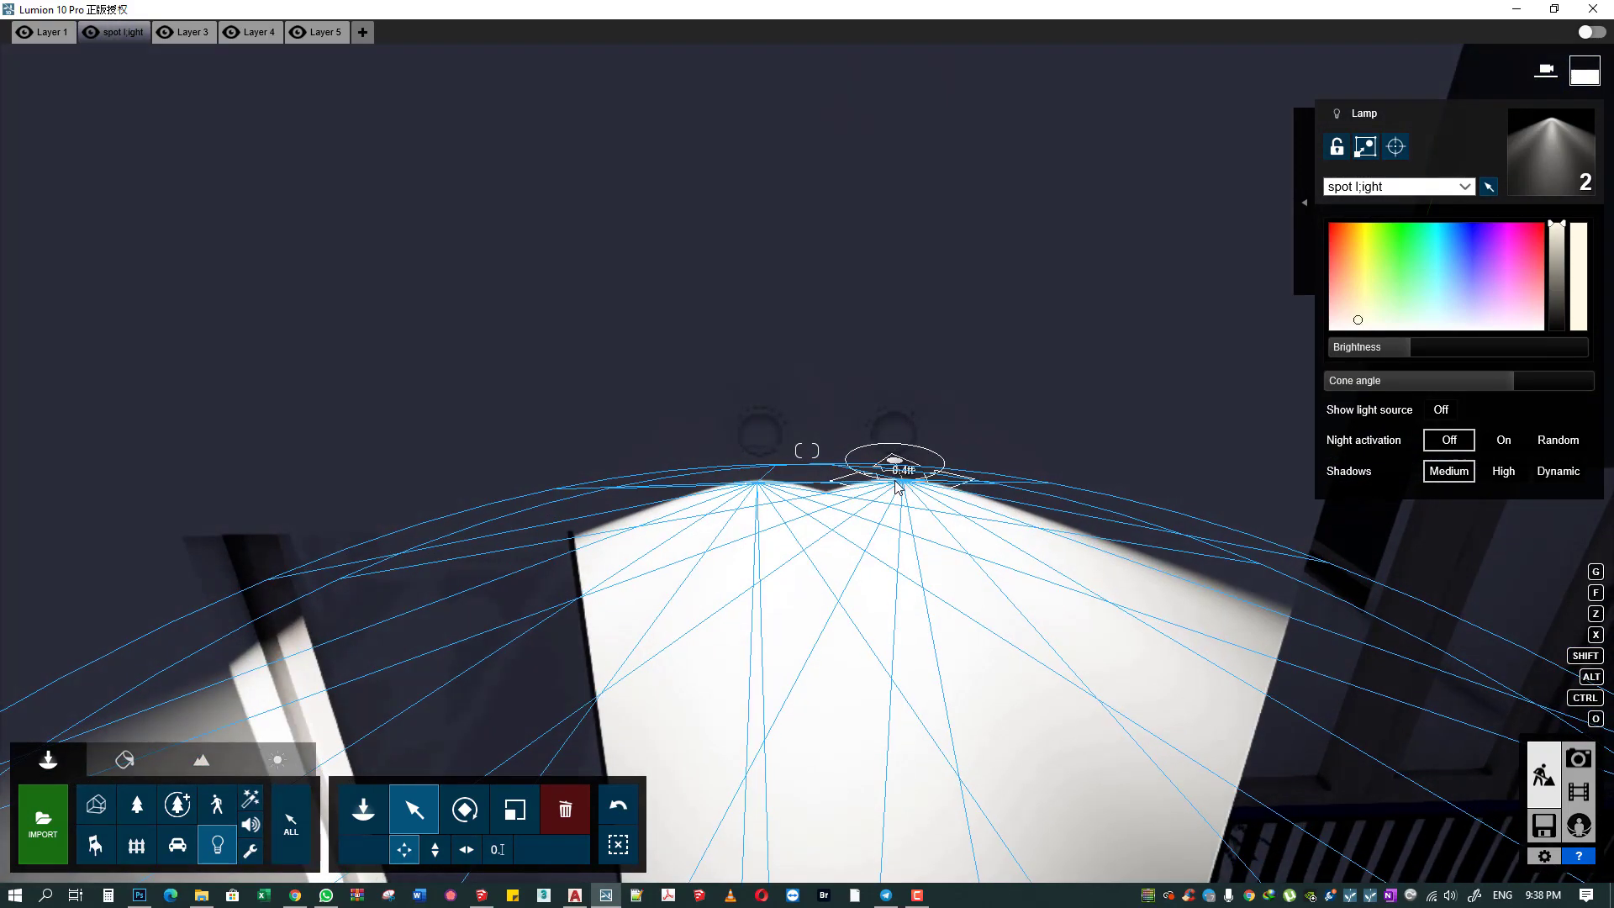
drag(898, 486, 900, 467)
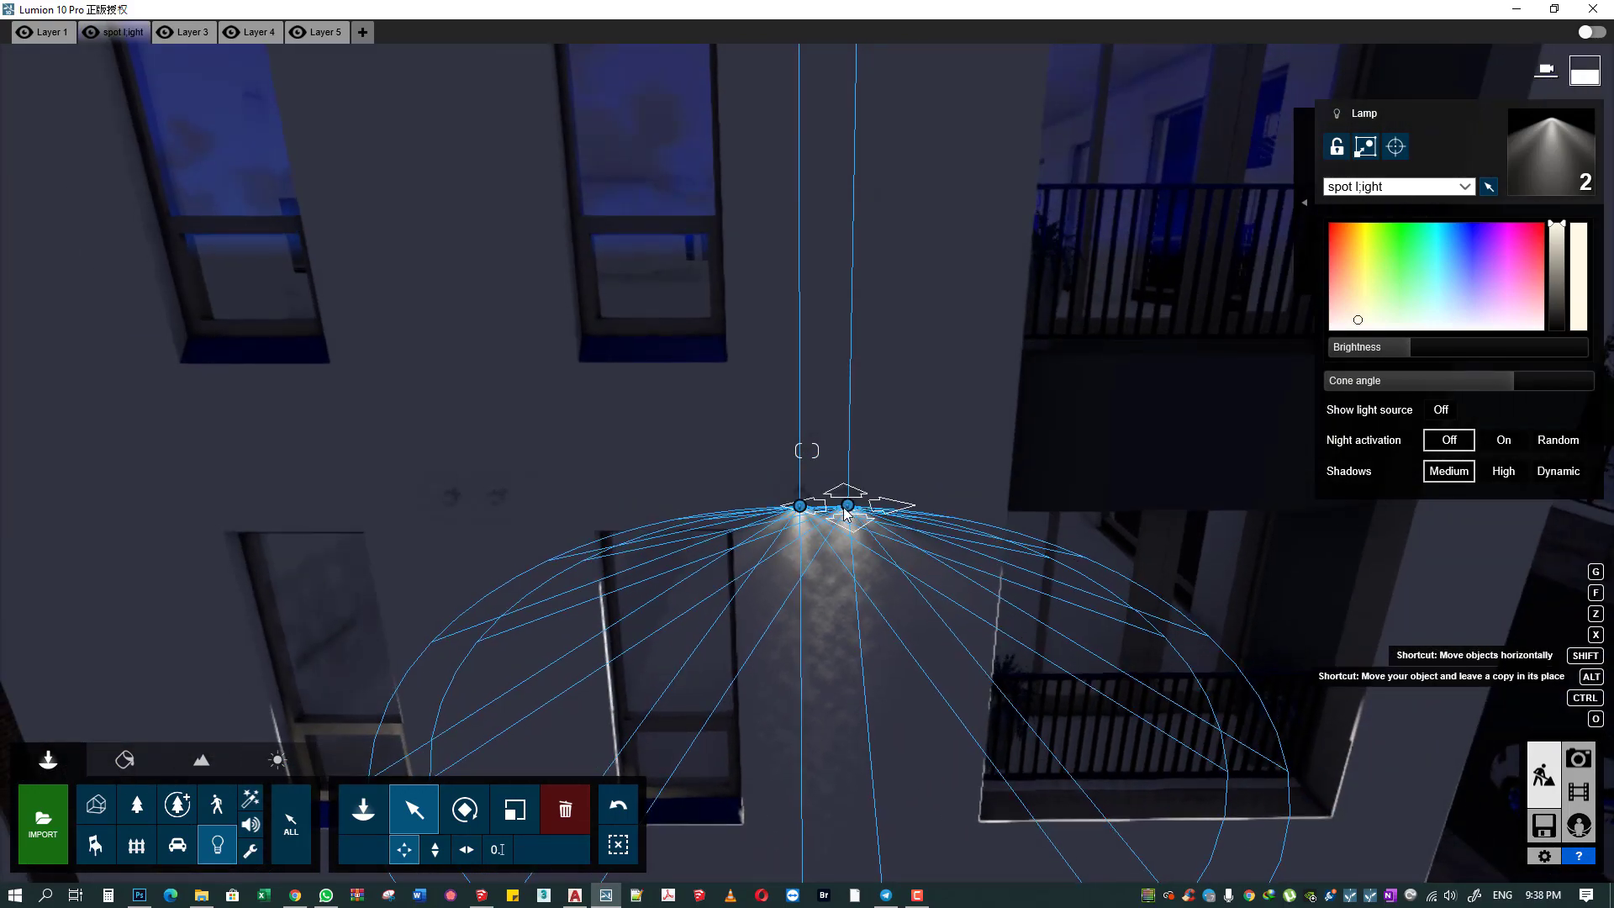
drag(822, 515, 470, 526)
- Copy the four spotlights up one floor and settle them at that floor's height
ctrl+drag(433, 425, 865, 620)
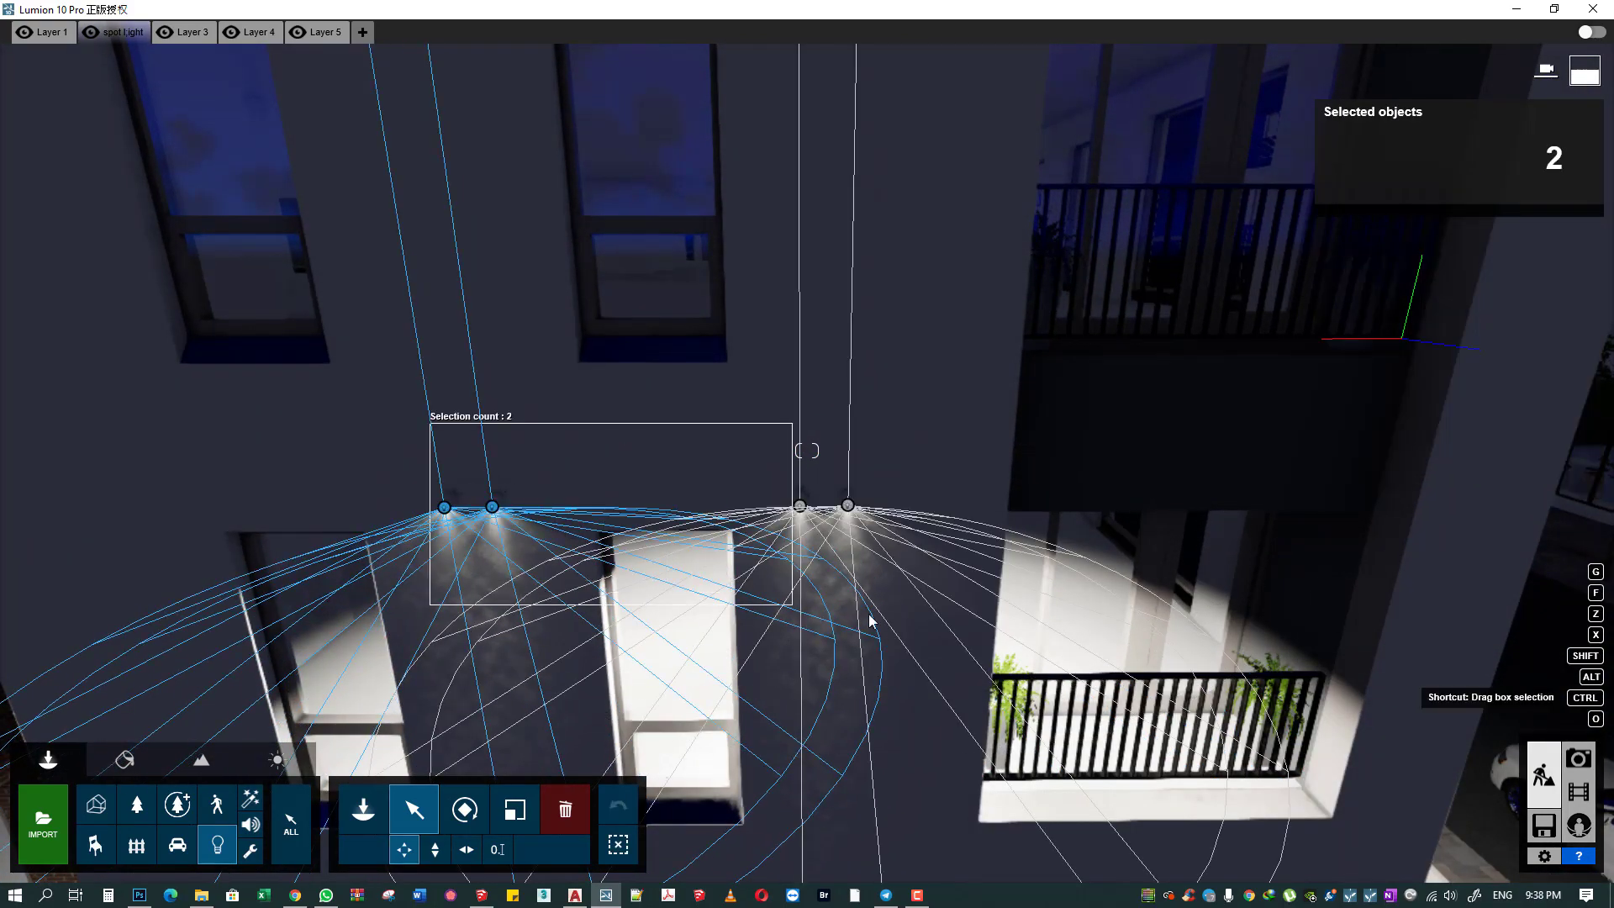
right_drag(865, 619, 851, 731)
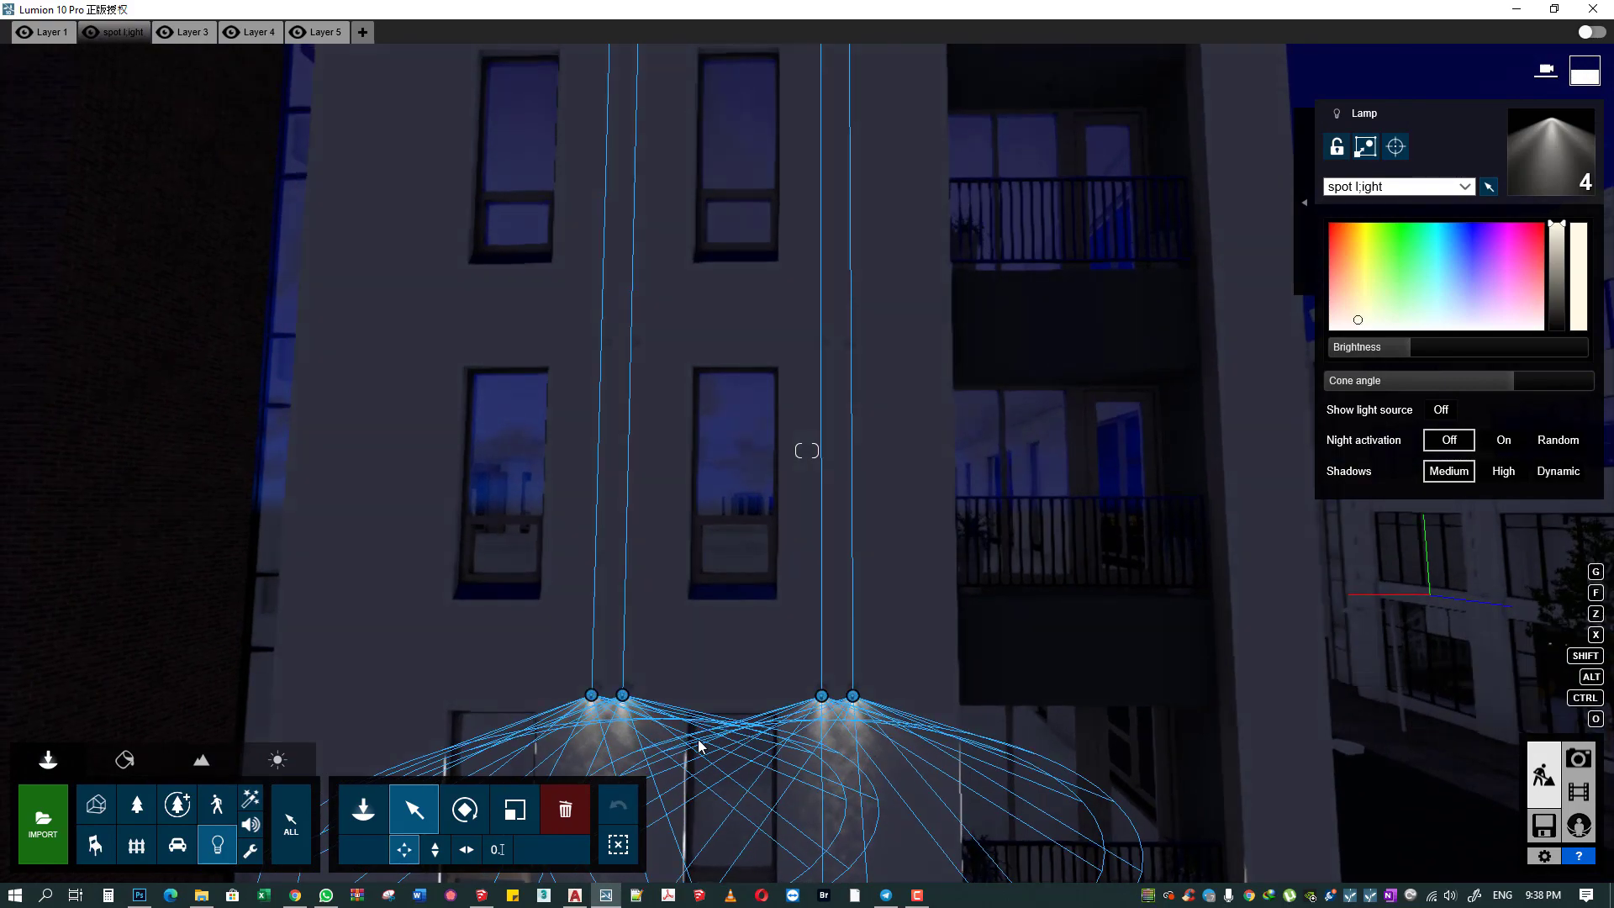
drag(856, 706, 858, 450)
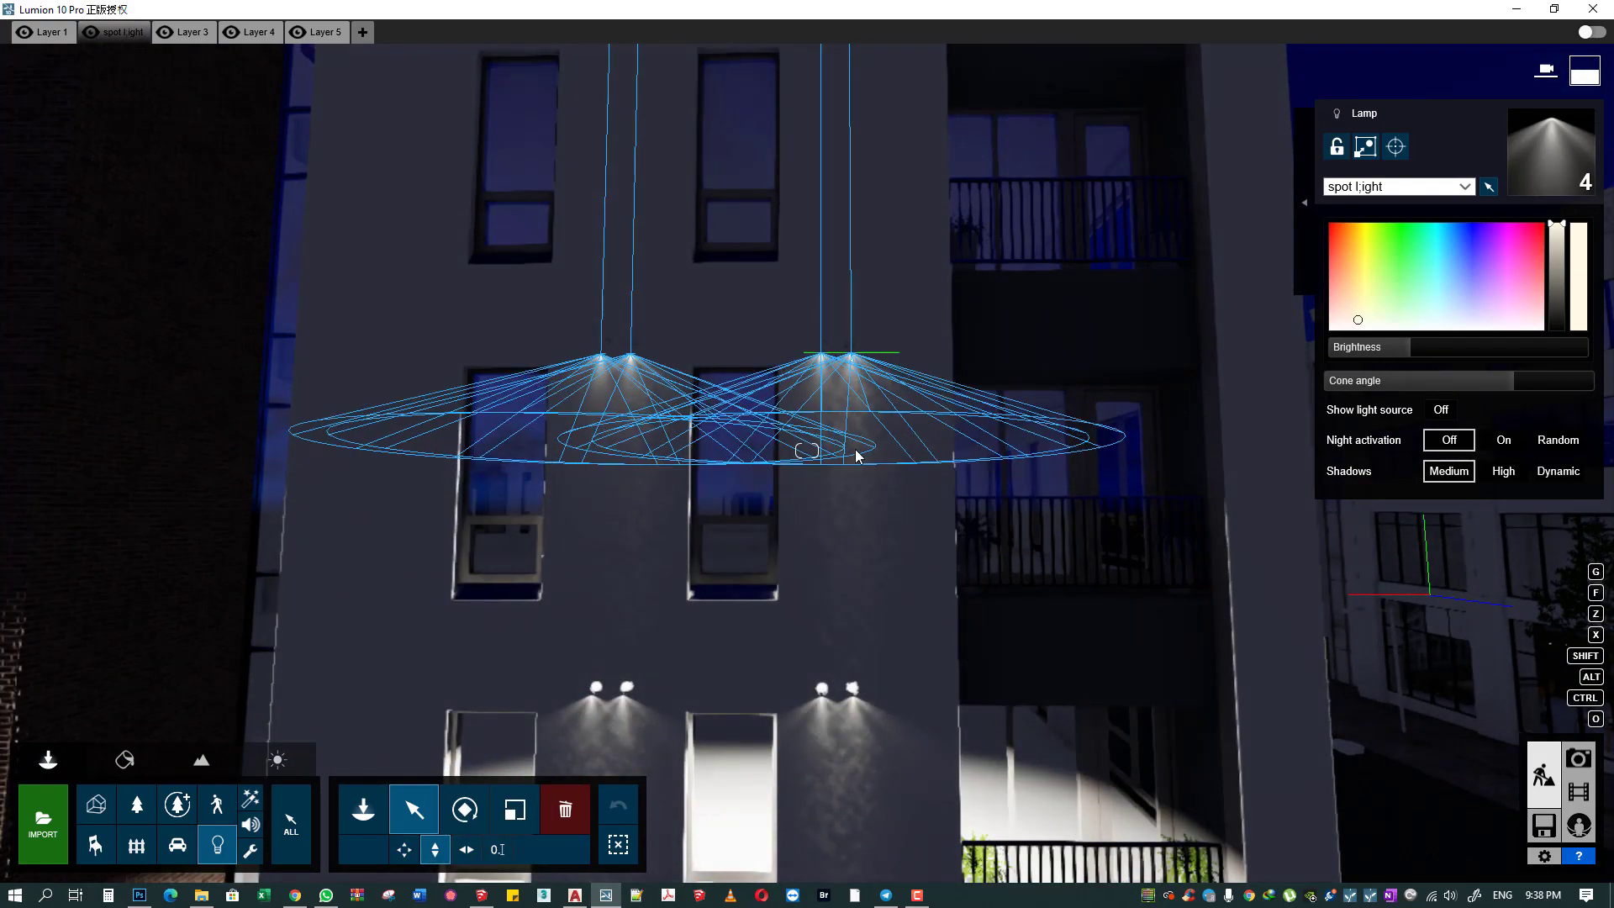
right_drag(858, 450, 858, 449)
scroll(807, 450, up, 3)
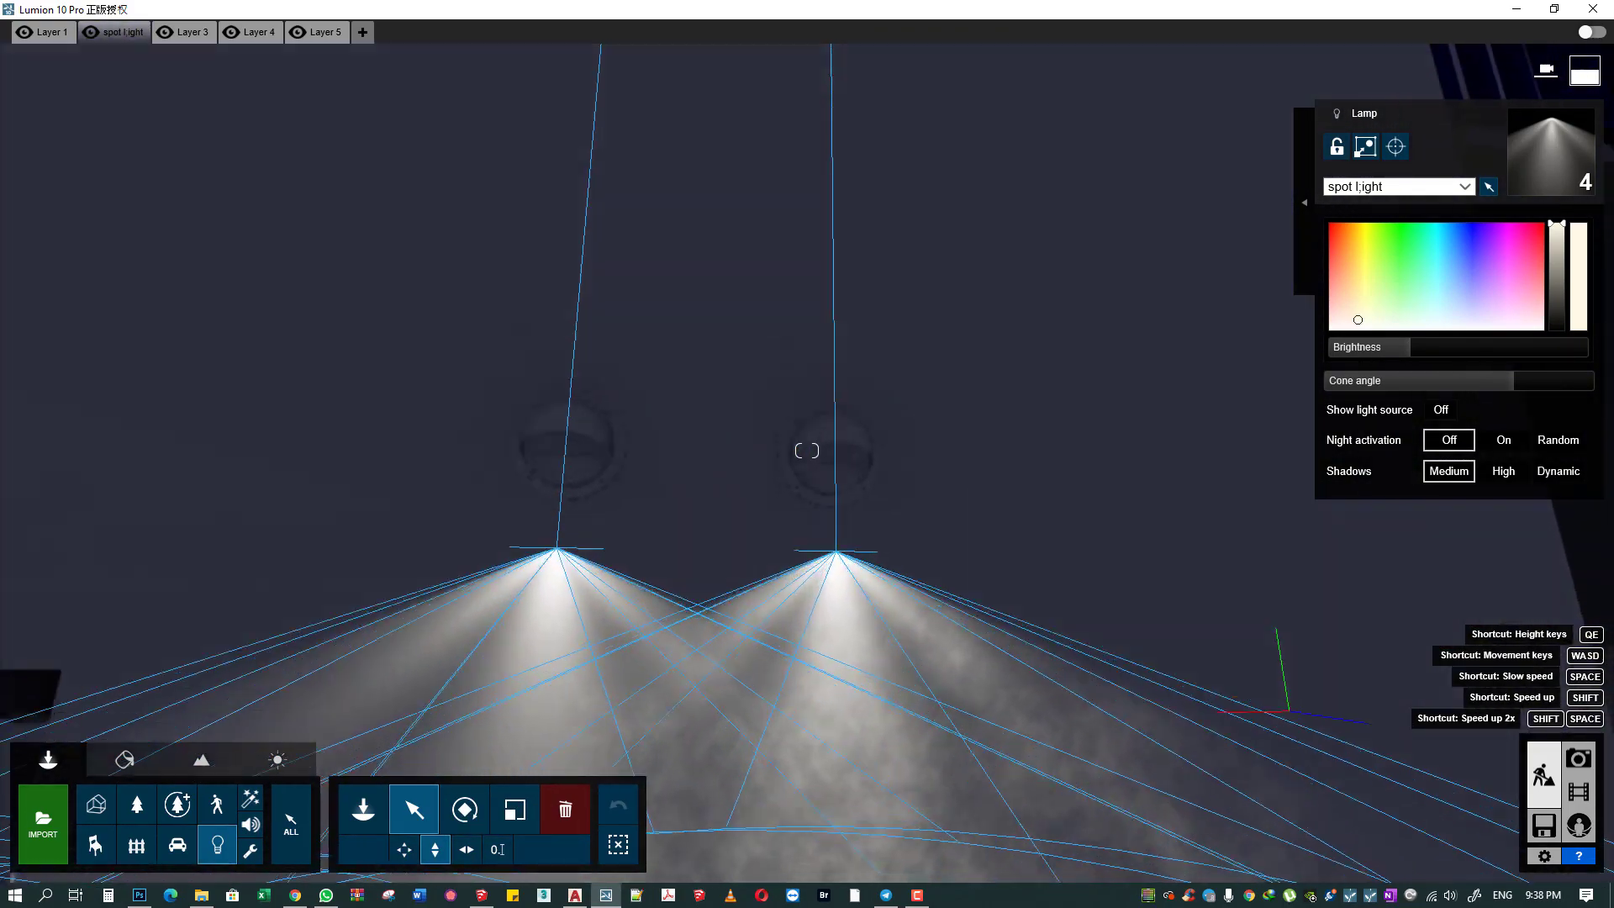
scroll(807, 454, down, 5)
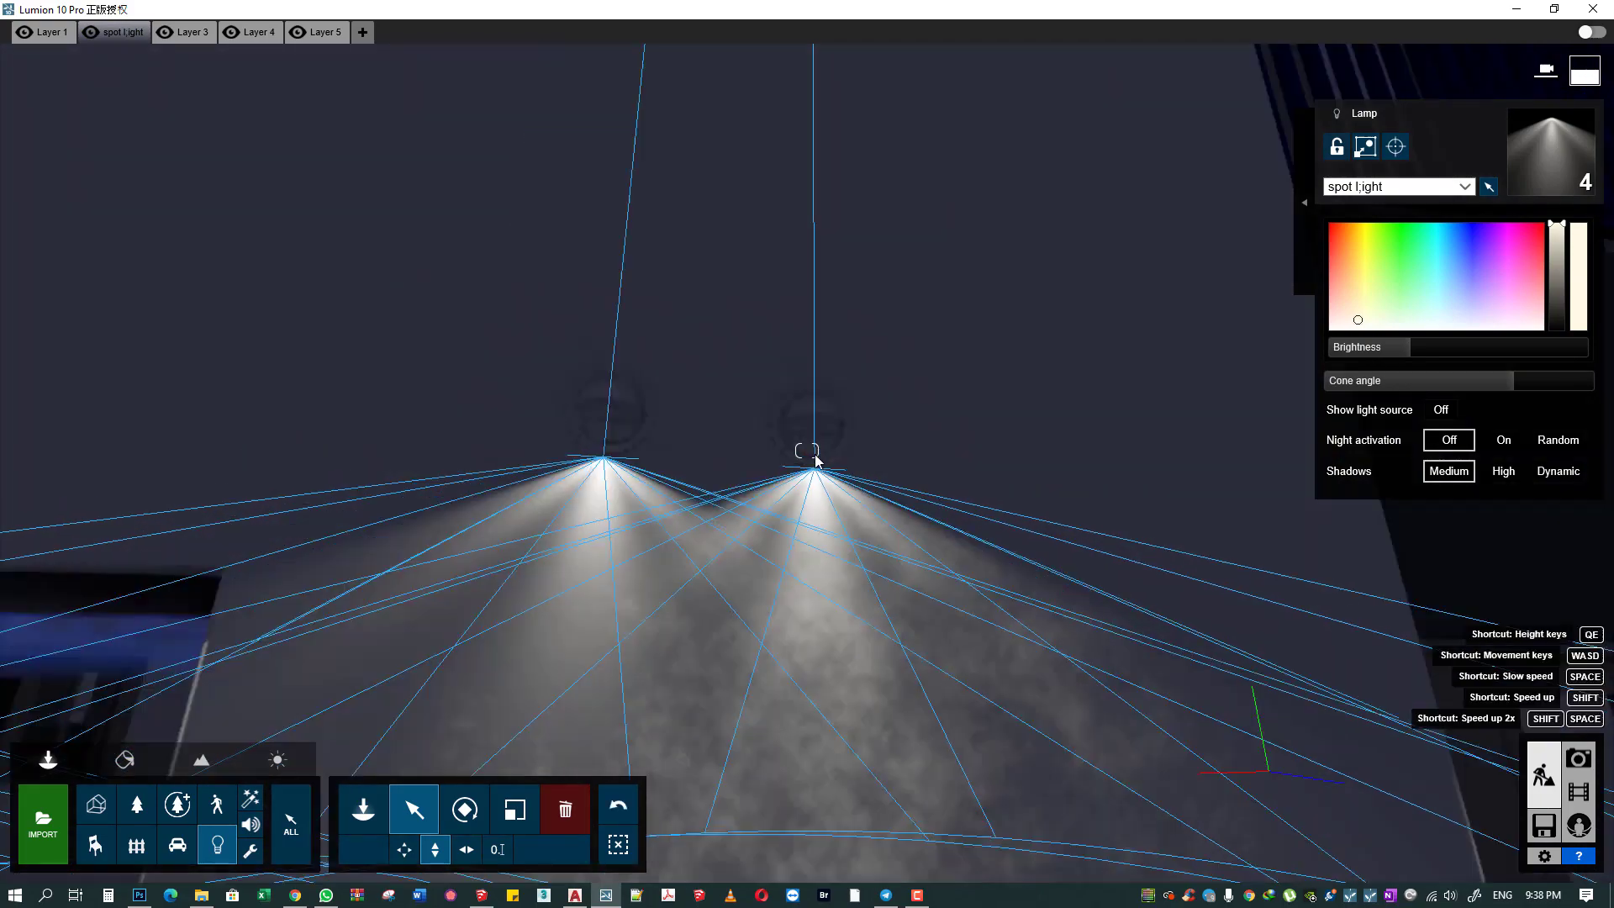
drag(805, 611, 778, 295)
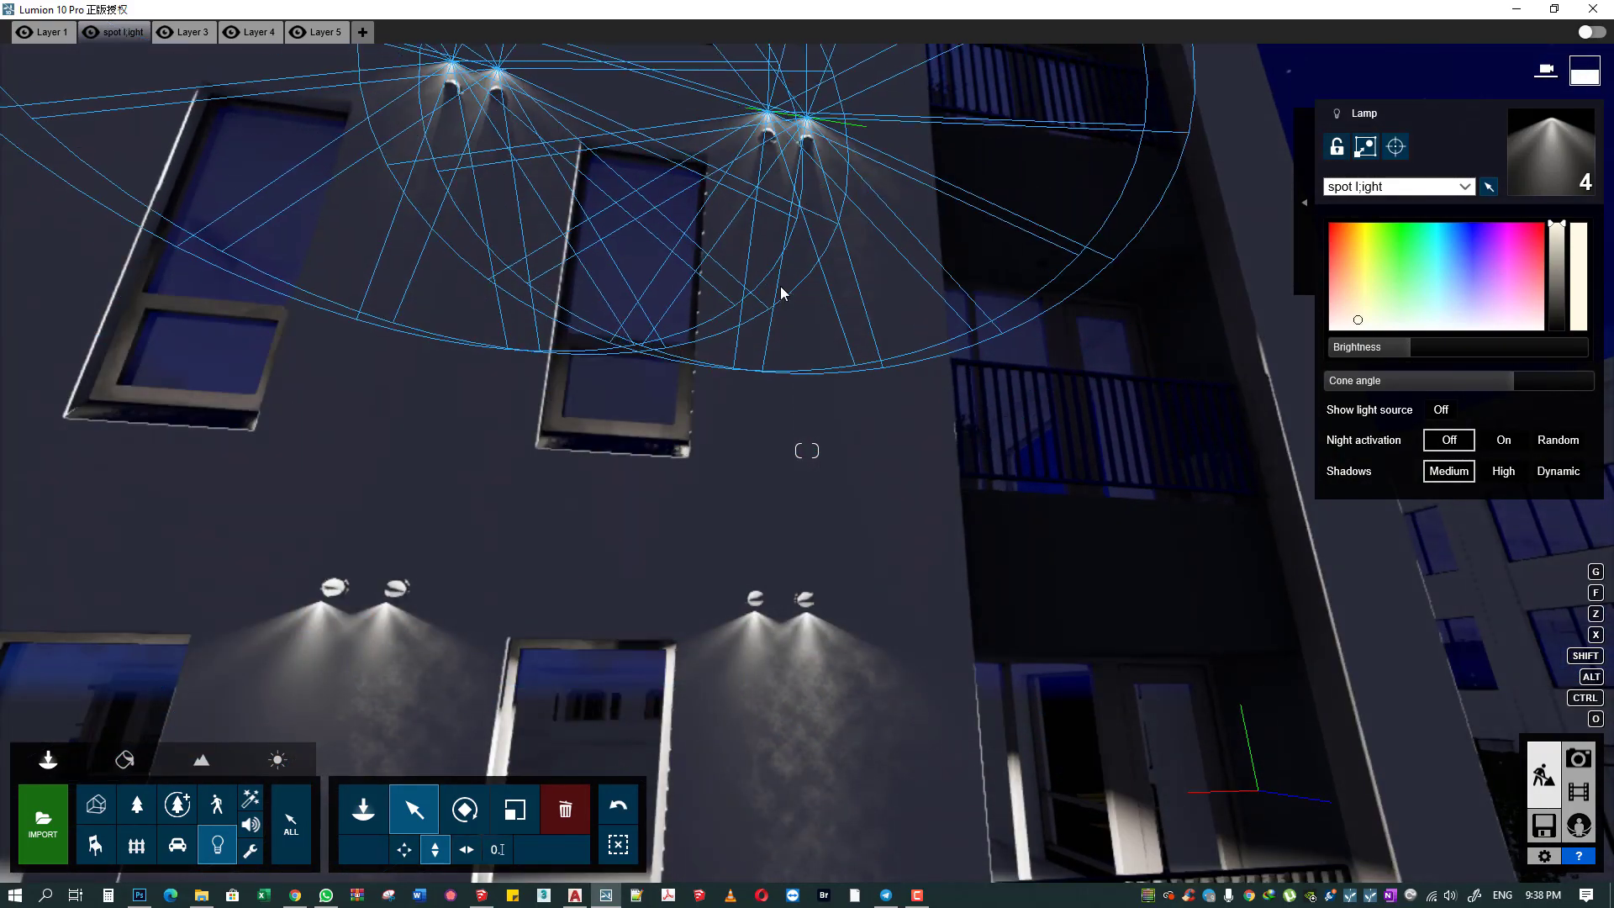
right_drag(778, 295, 778, 296)
scroll(773, 311, up, 5)
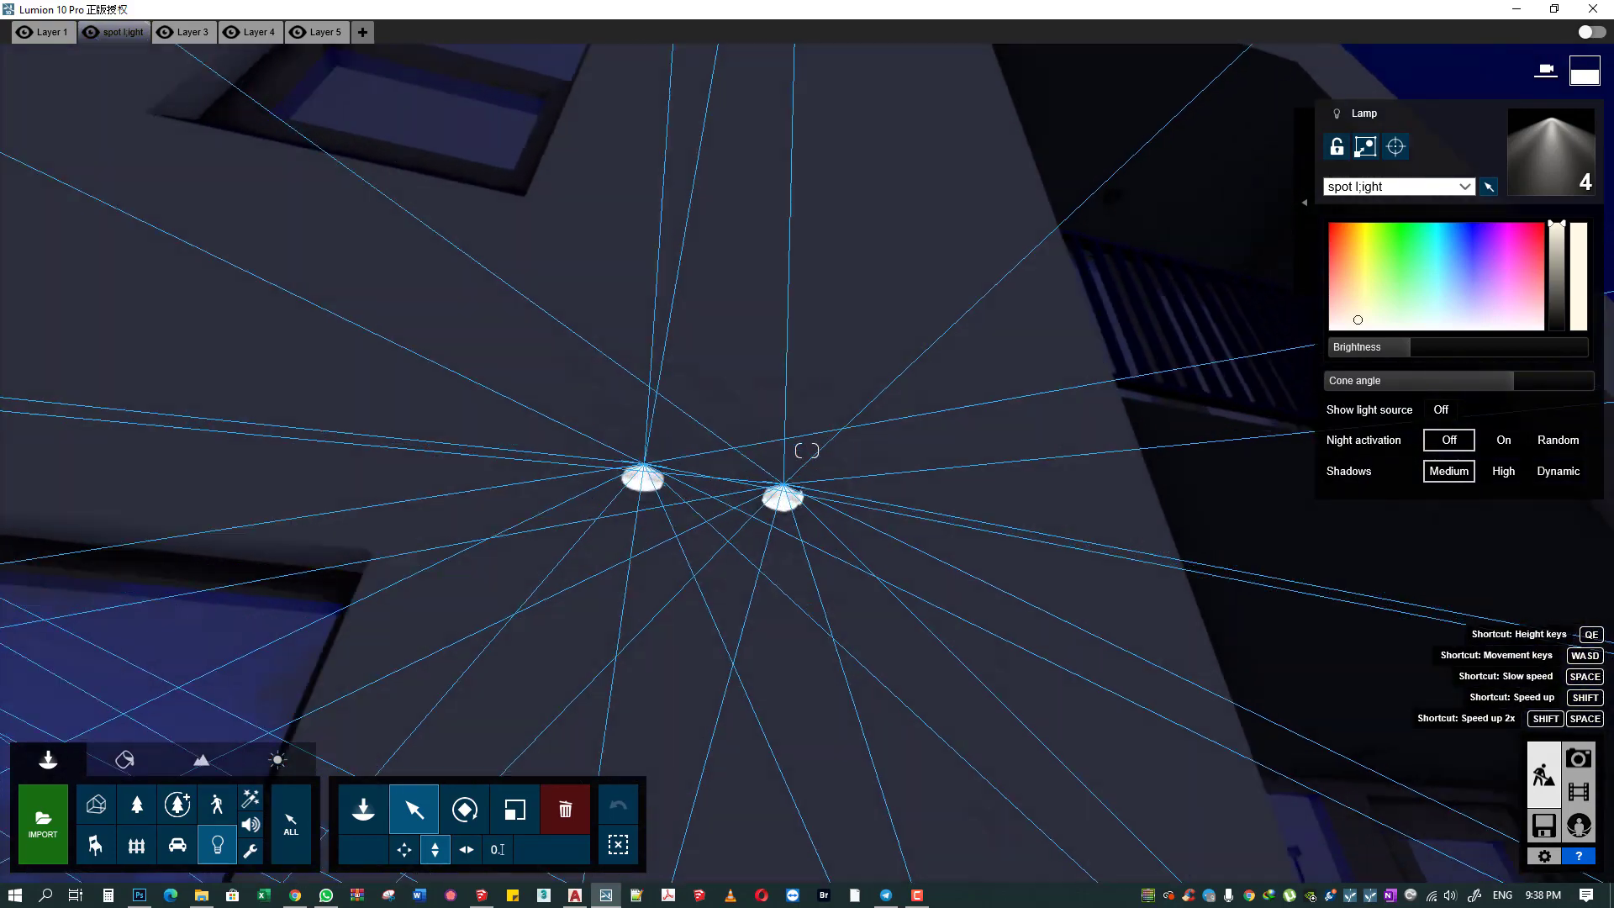
drag(770, 463, 745, 681)
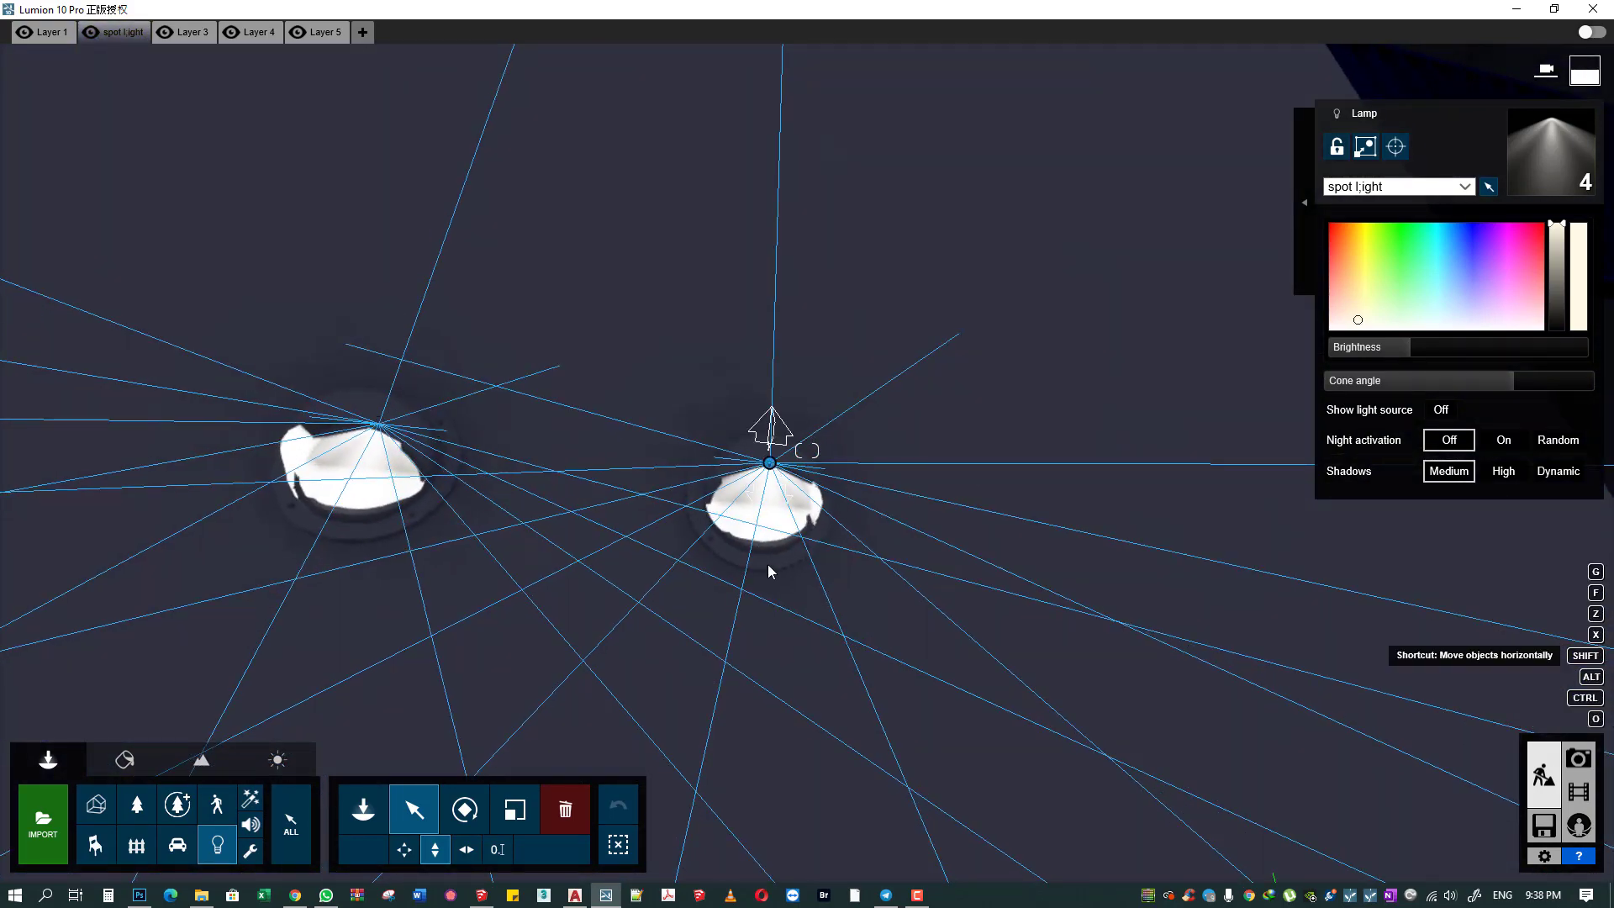
scroll(782, 582, down, 5)
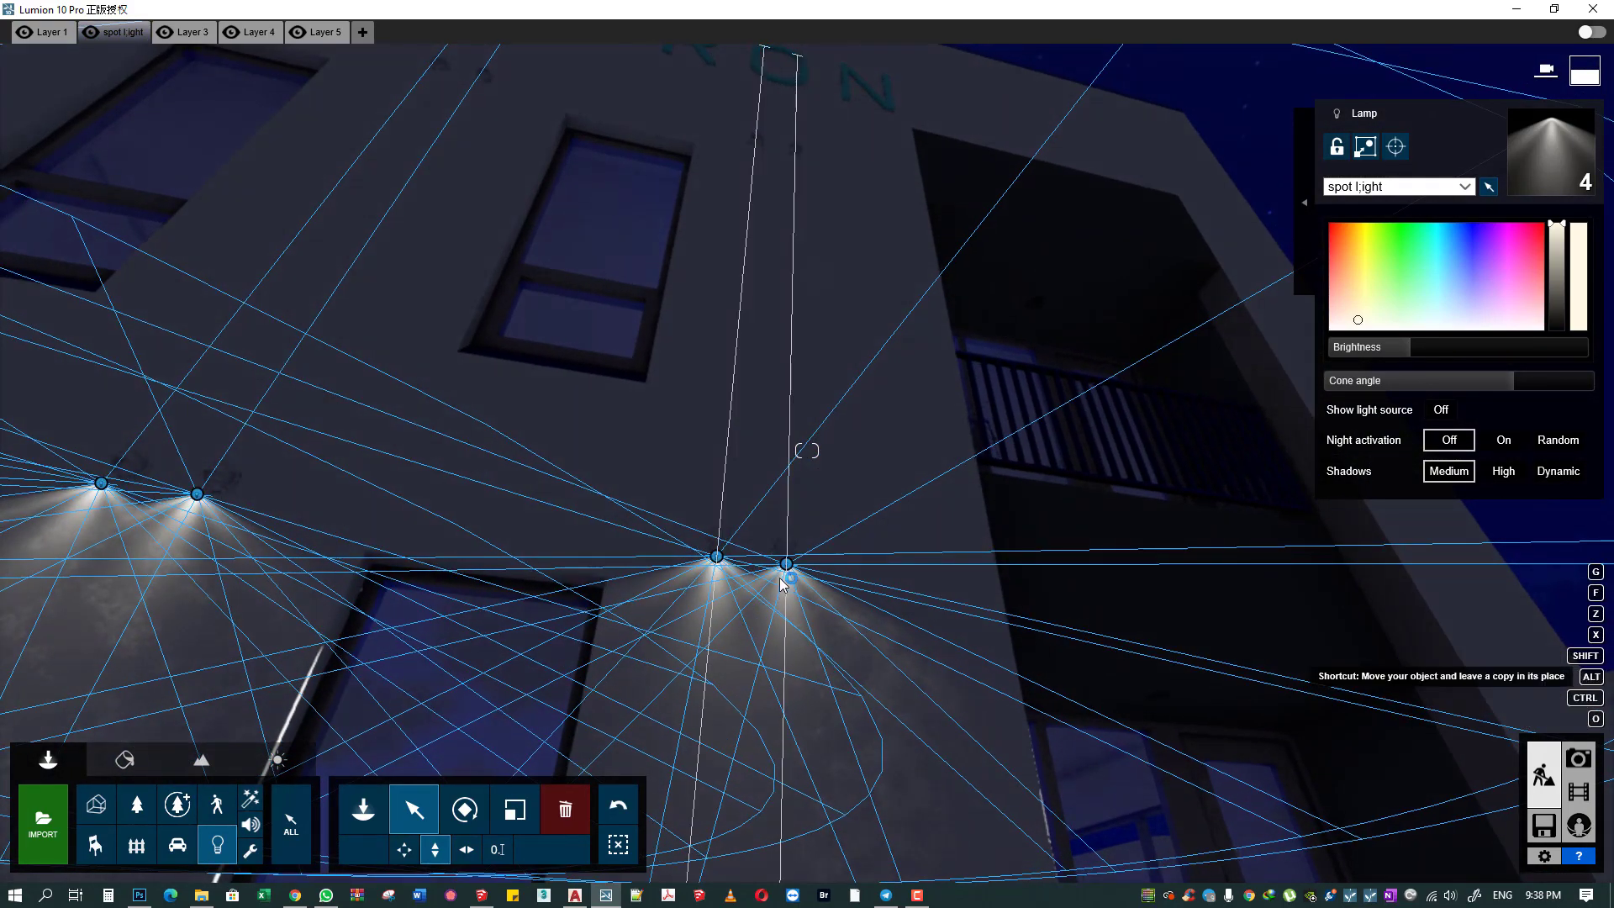
- Copy the spotlights up another floor and colour all sixteen warm orange
right_drag(788, 437, 790, 395)
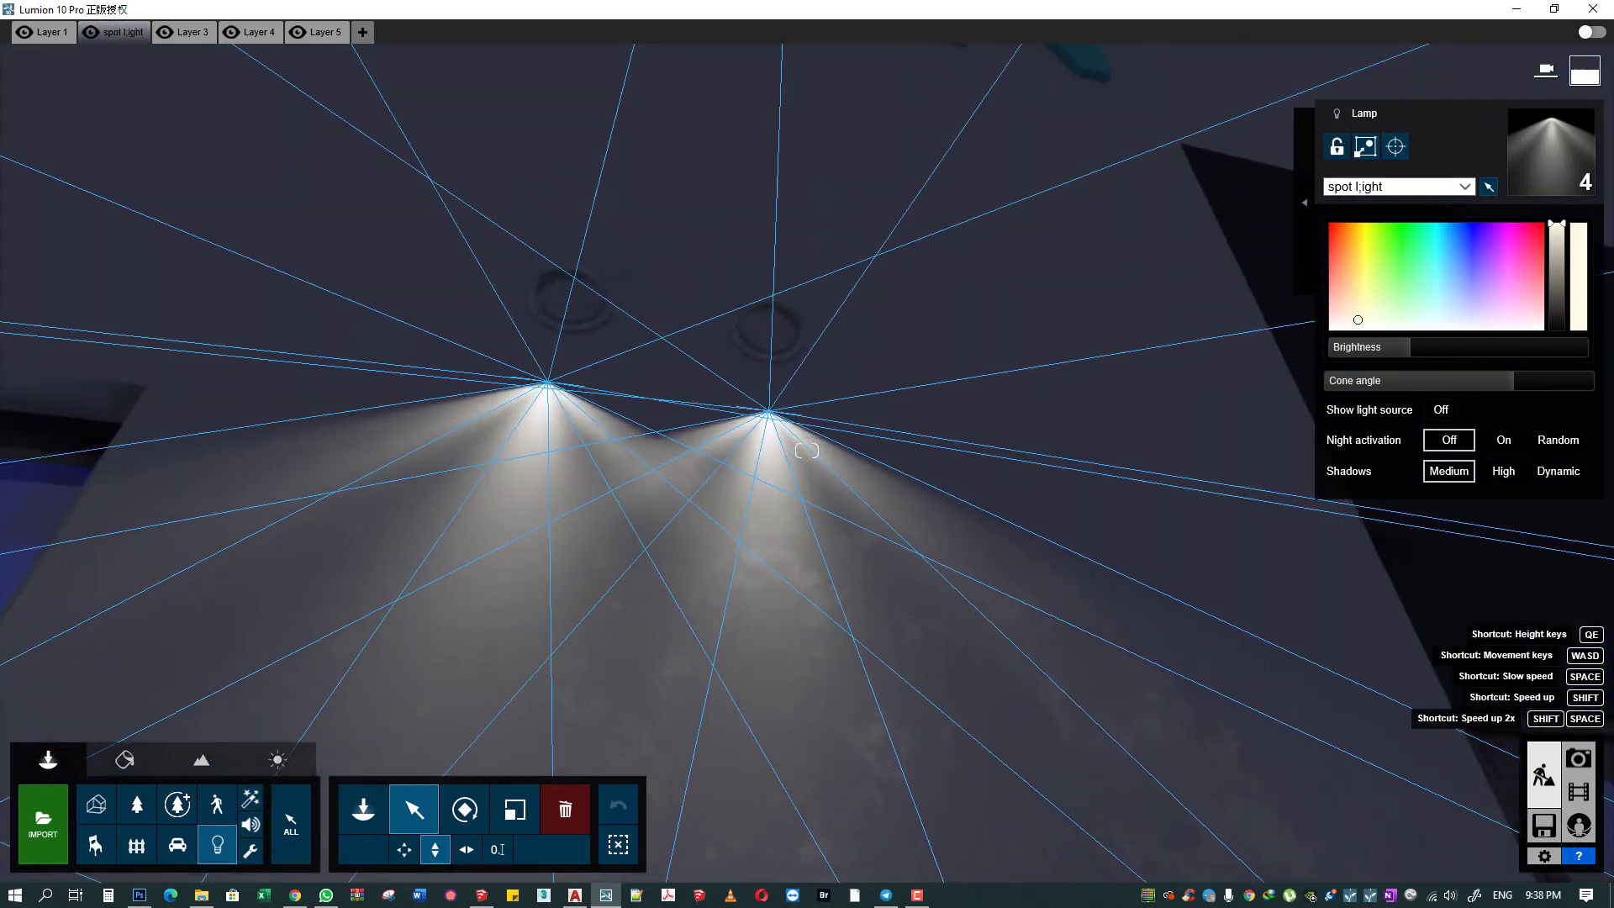
right_drag(790, 395, 780, 371)
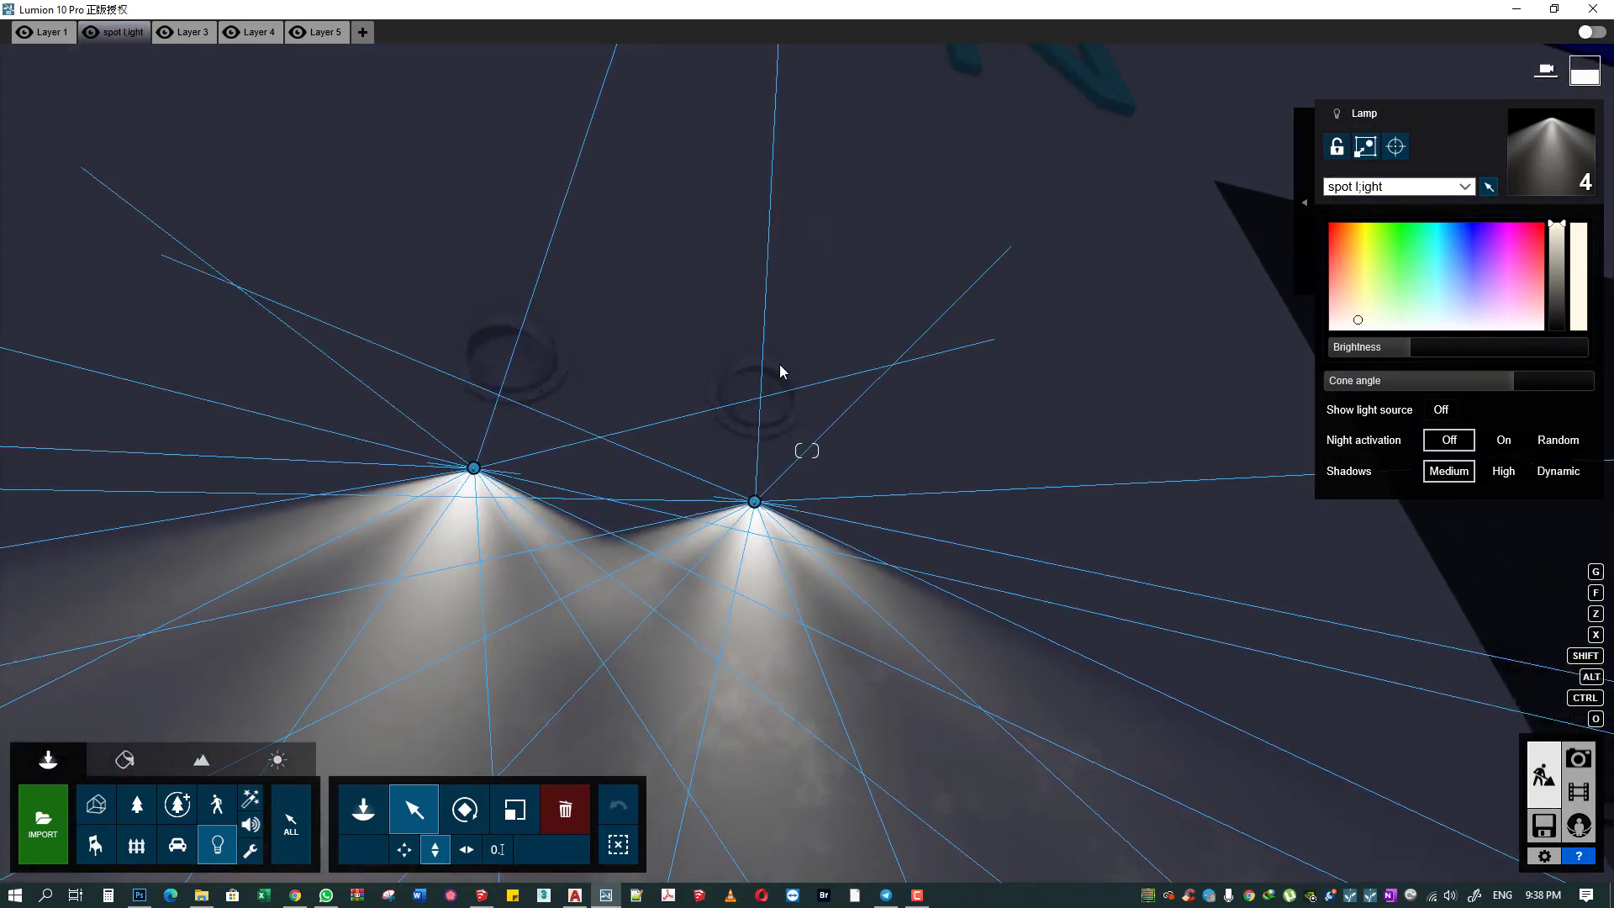
mouse_move(765, 450)
right_down()
mouse_move(362, 661)
mouse_move(632, 145)
right_up()
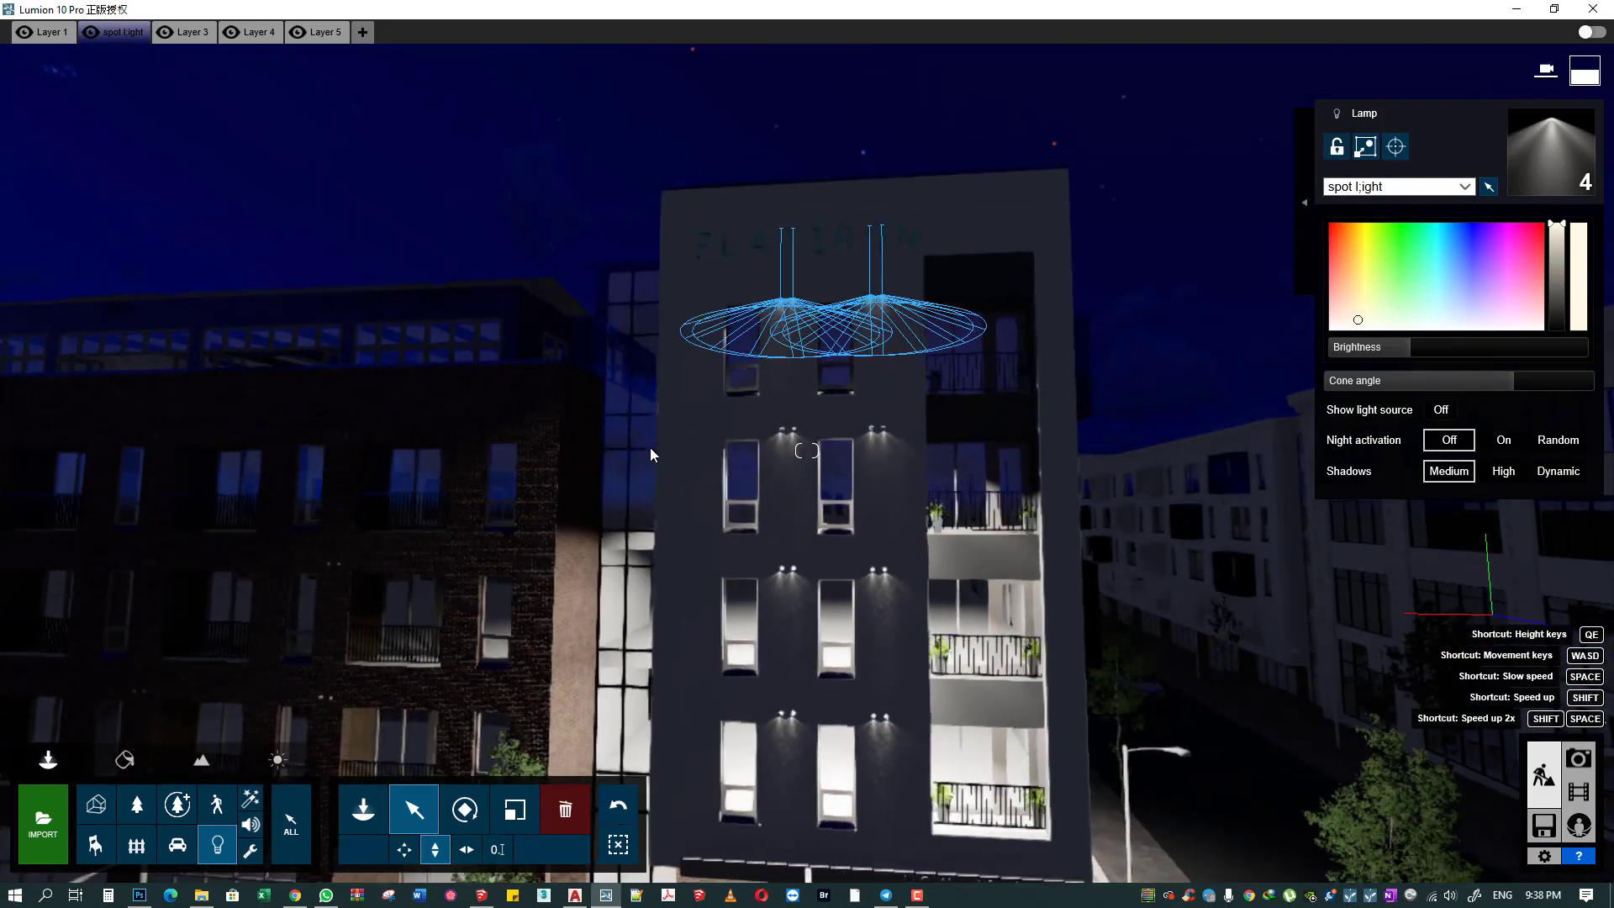
ctrl+drag(632, 144, 919, 849)
click(1353, 260)
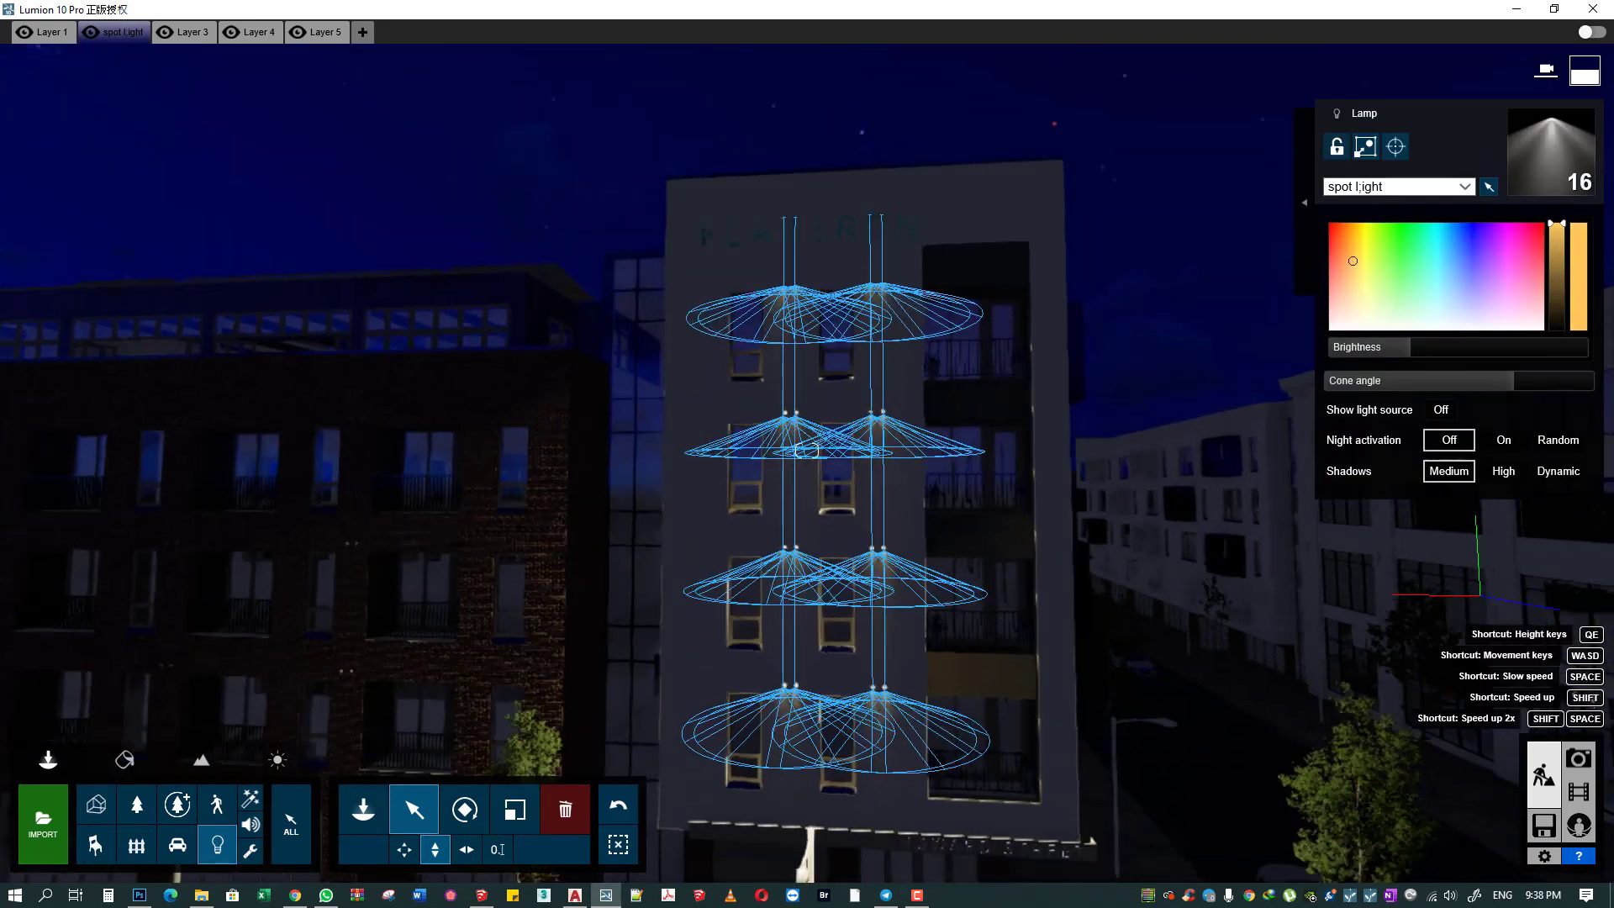
right_drag(940, 528, 834, 677)
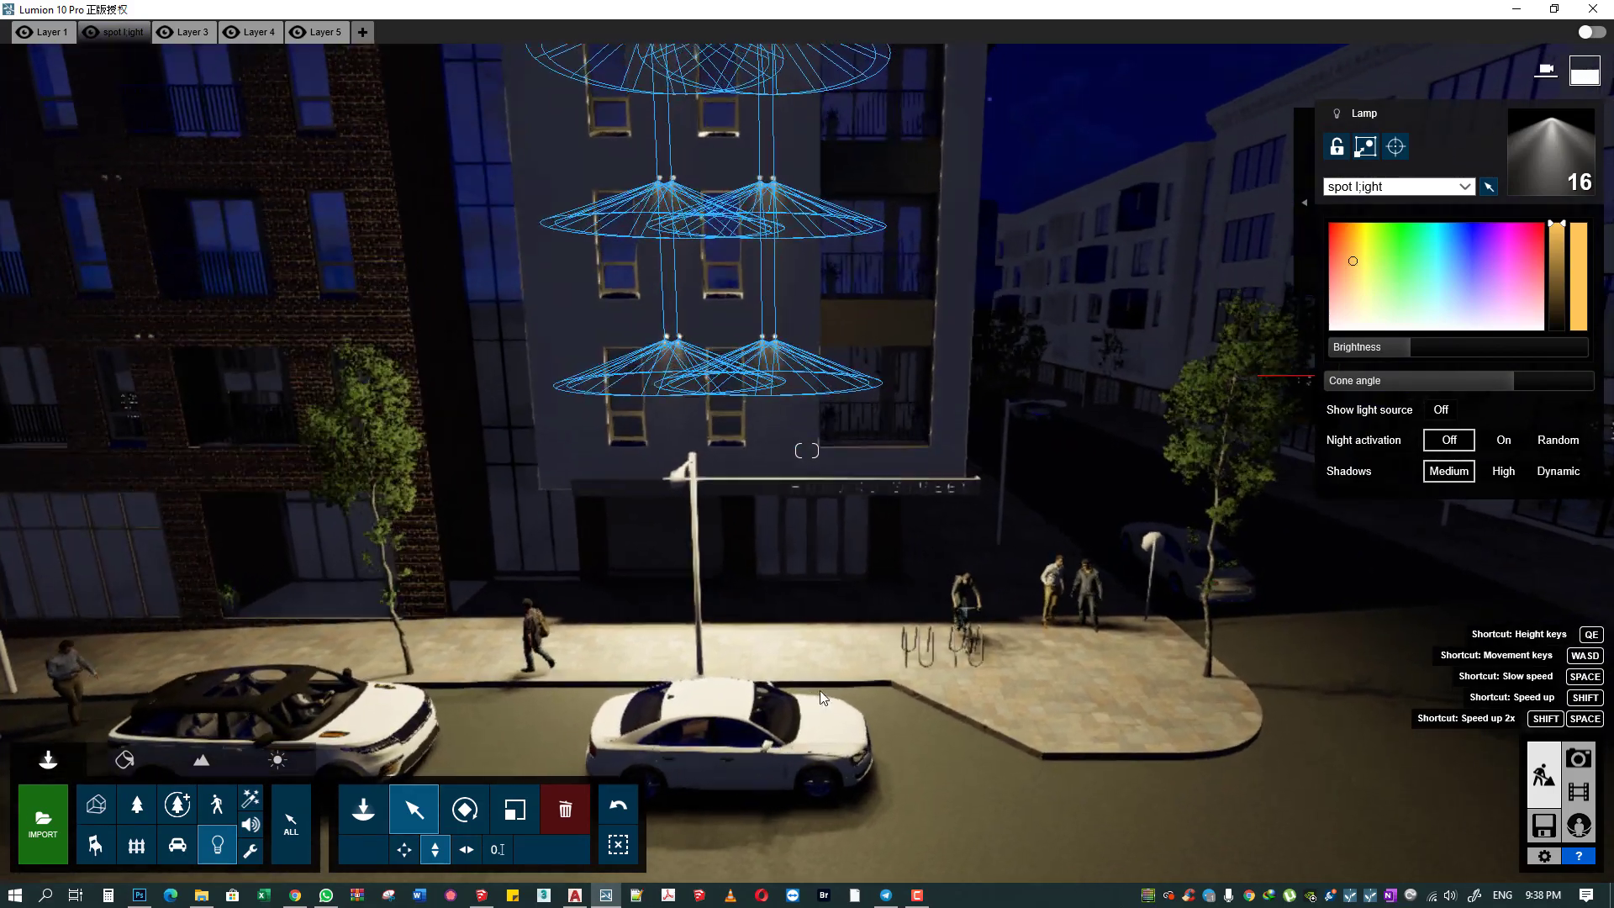
scroll(746, 334, up, 10)
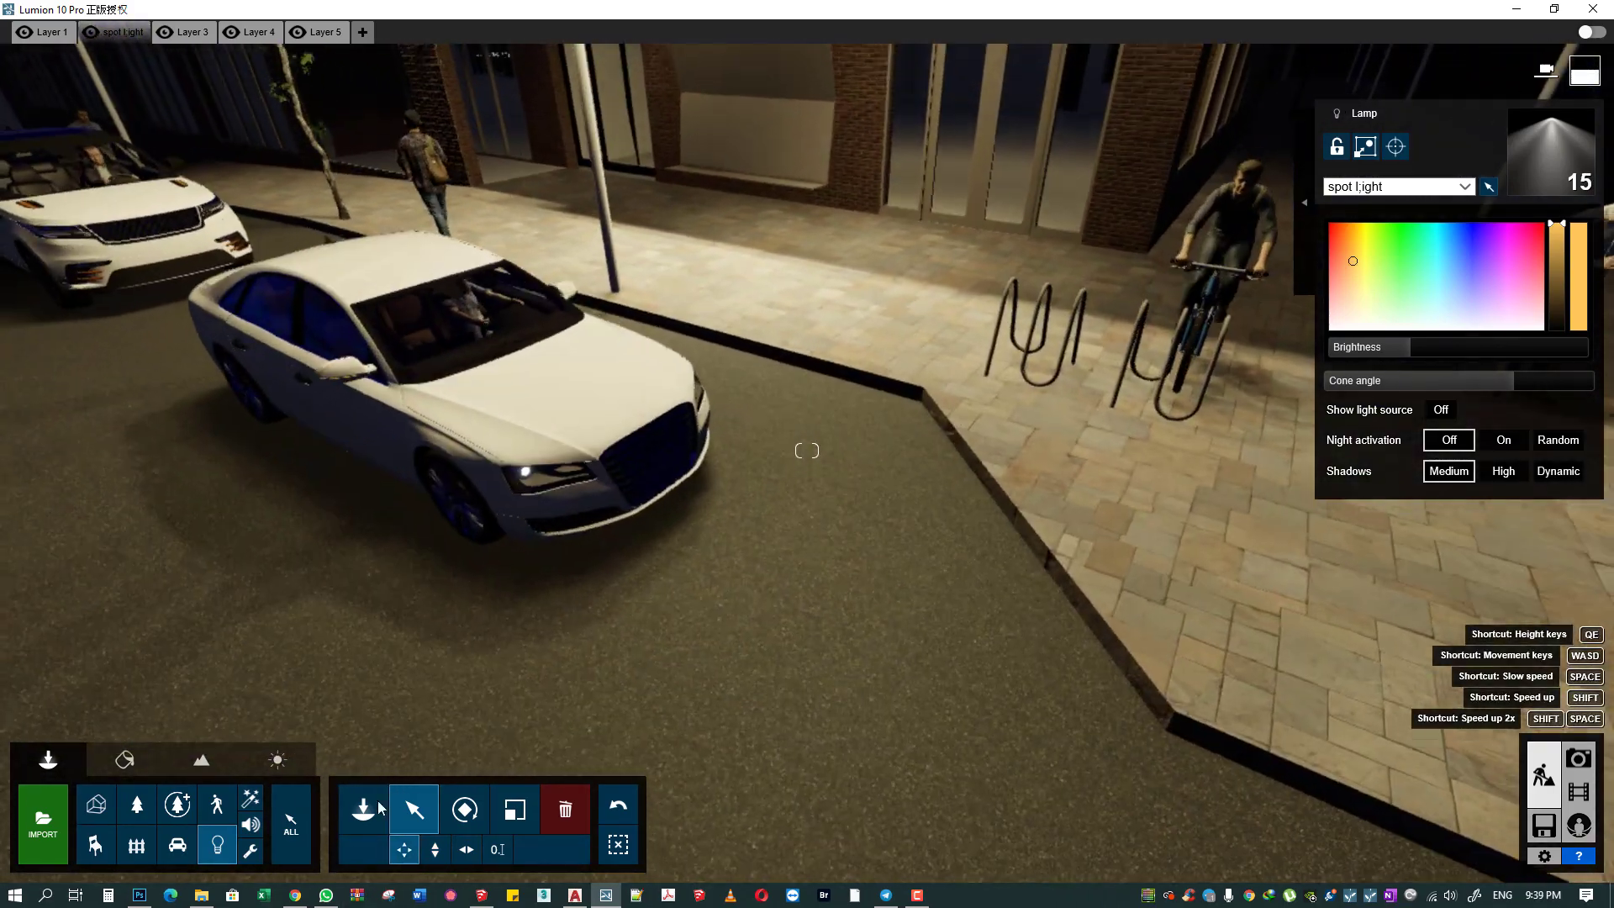
- Place a spotlight at the white car's front, aimed along the road ahead
click(363, 809)
click(526, 458)
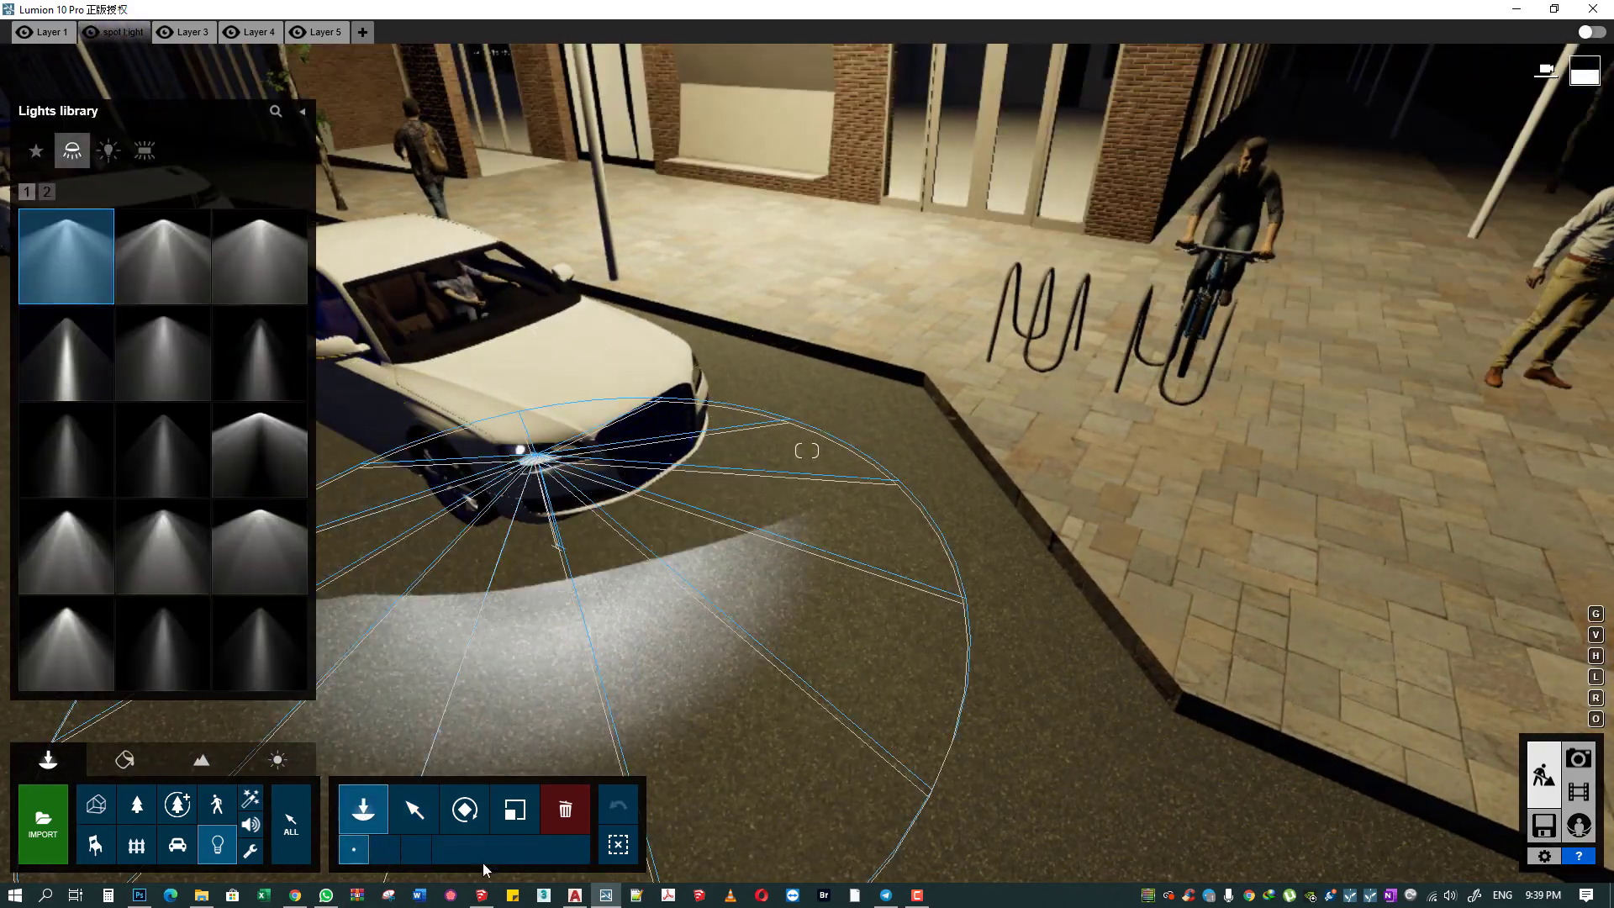
click(464, 809)
drag(536, 455, 643, 486)
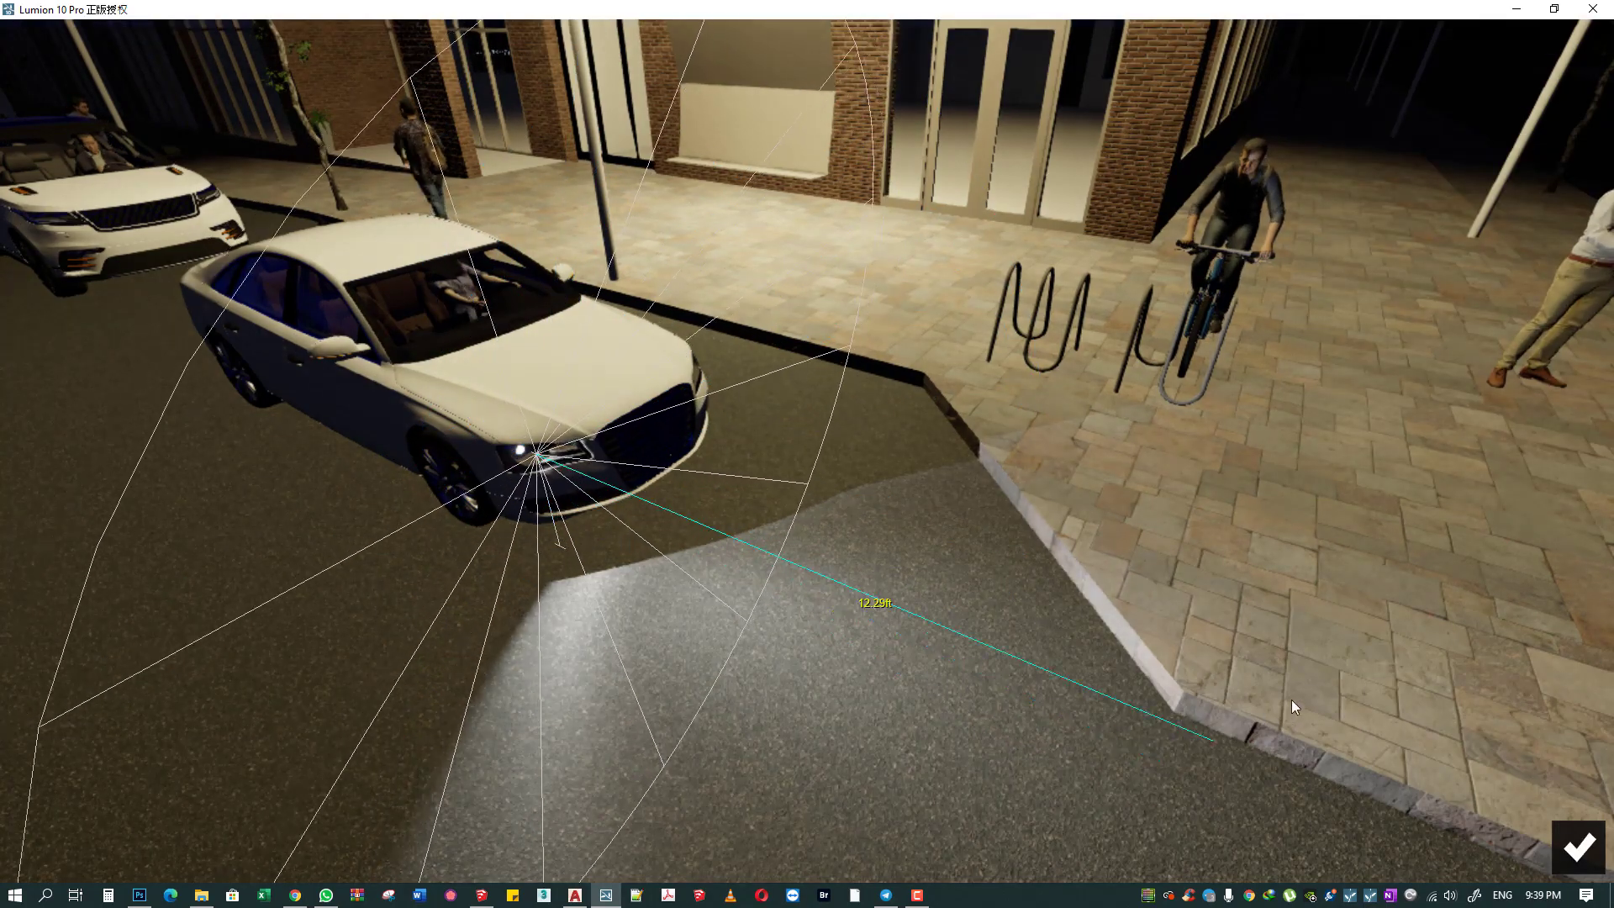
click(1575, 847)
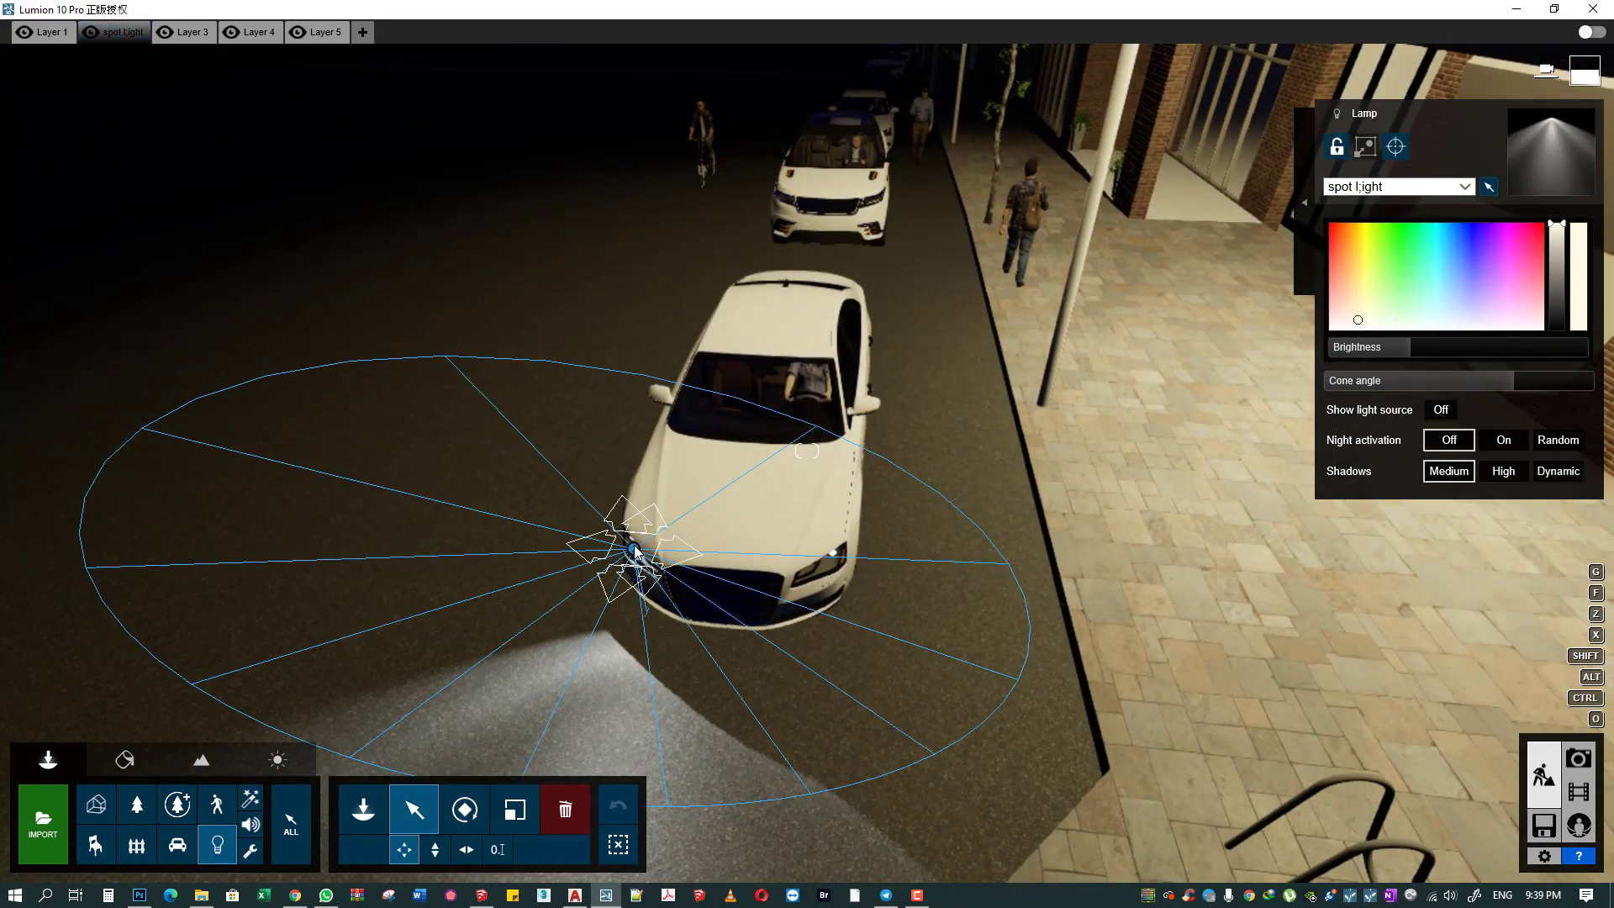
- Fit and aim the spotlight on the car's headlight, then select both headlight spotlights
drag(635, 551, 824, 568)
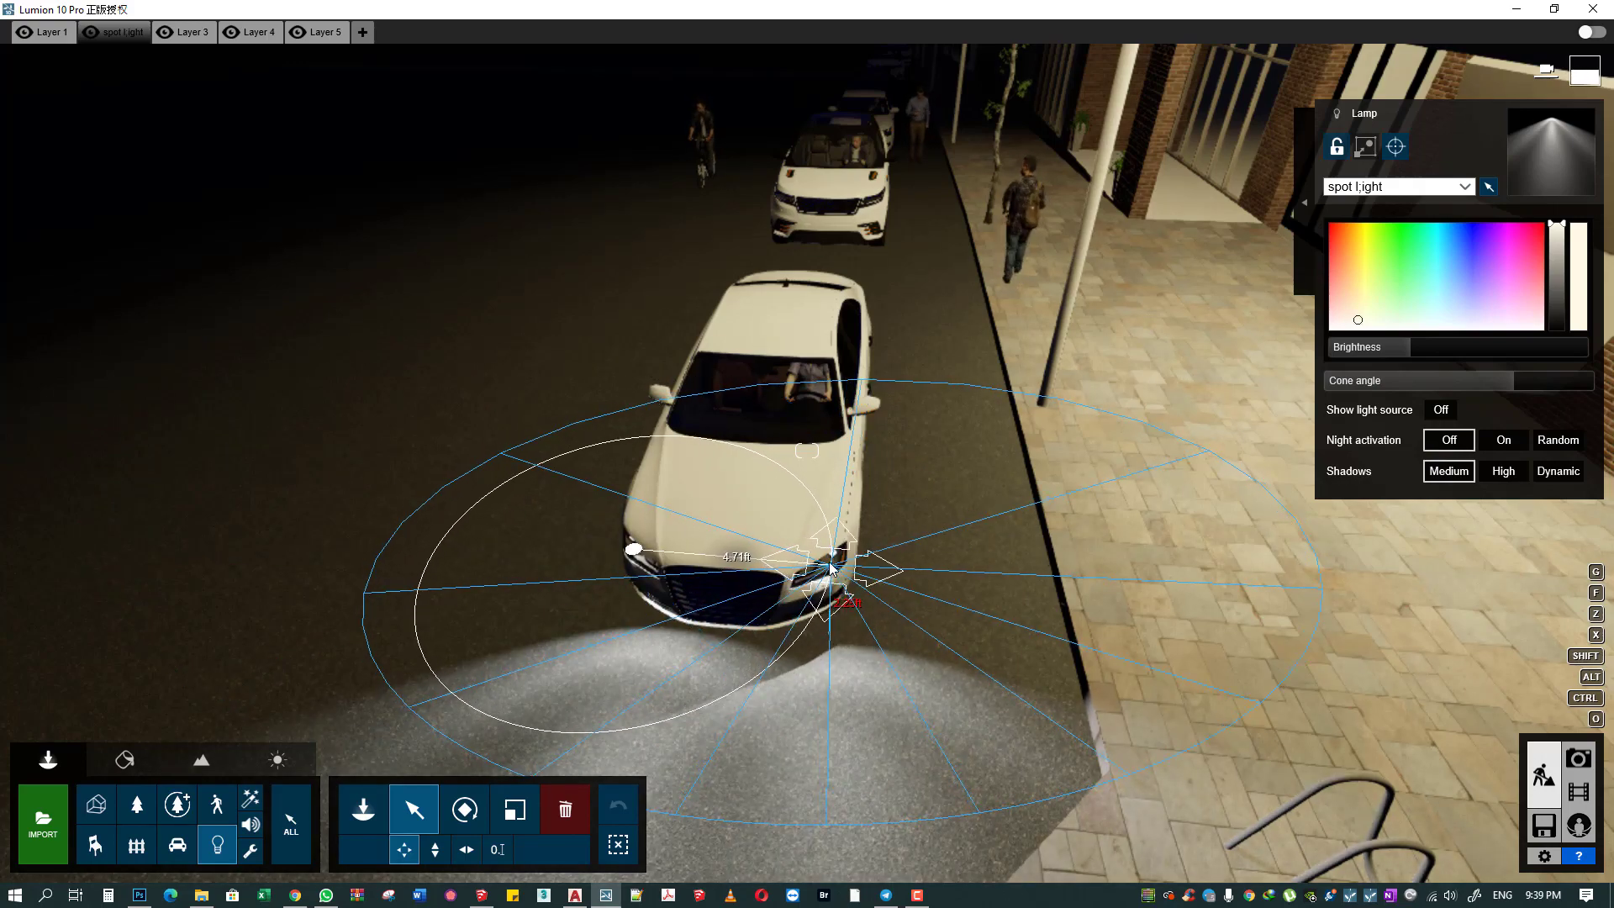
scroll(830, 570, down, 5)
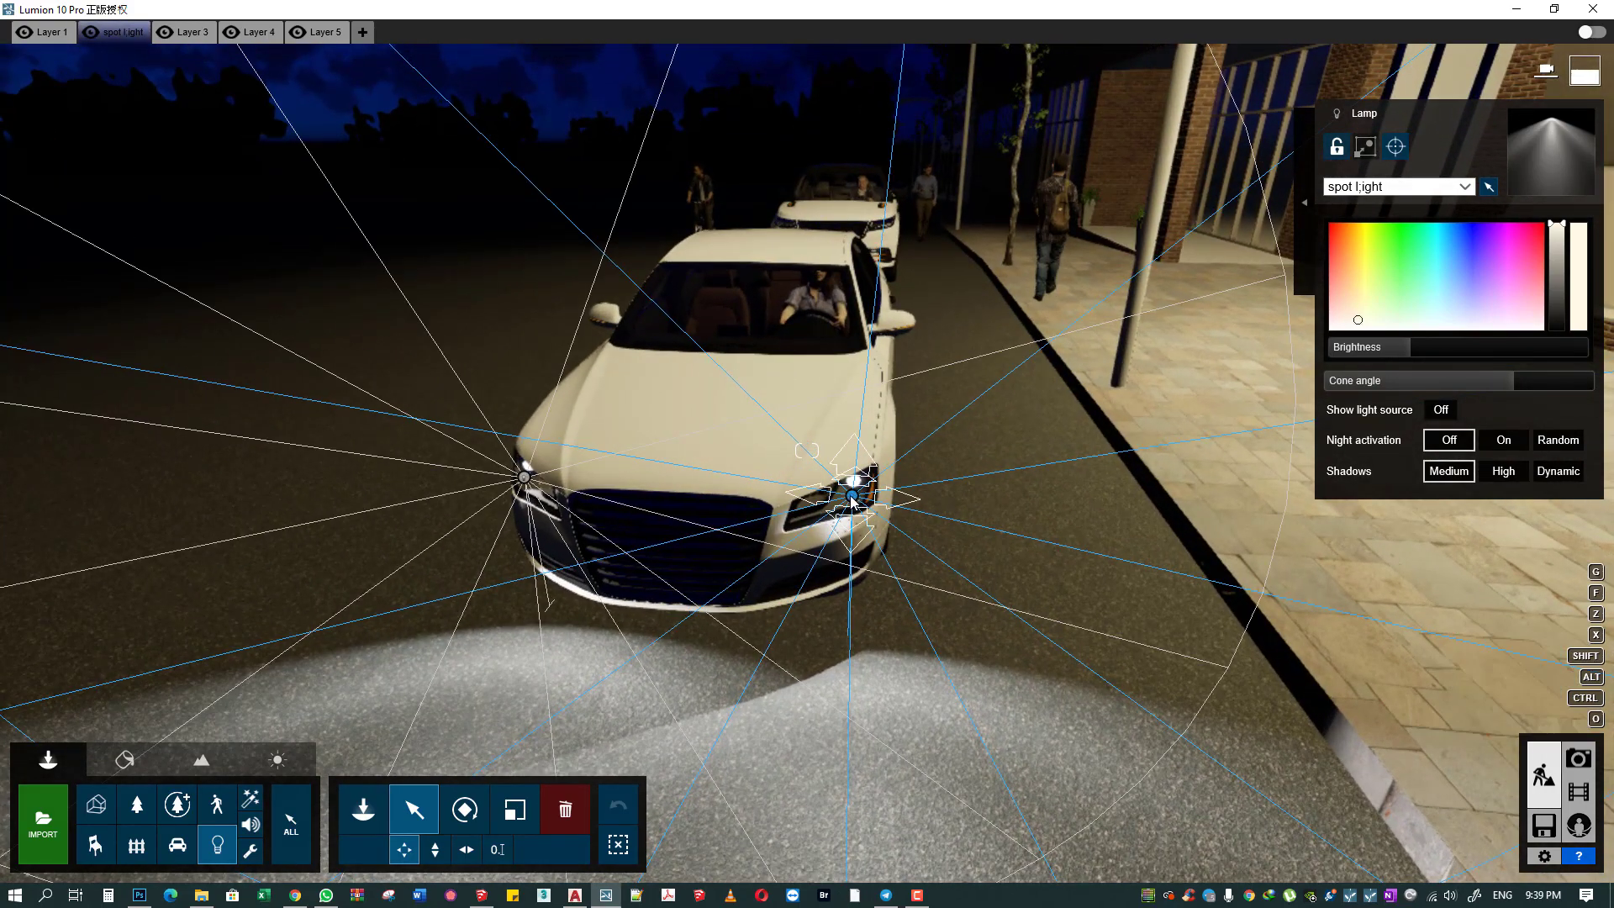
drag(852, 498, 854, 486)
right_drag(1082, 229, 912, 678)
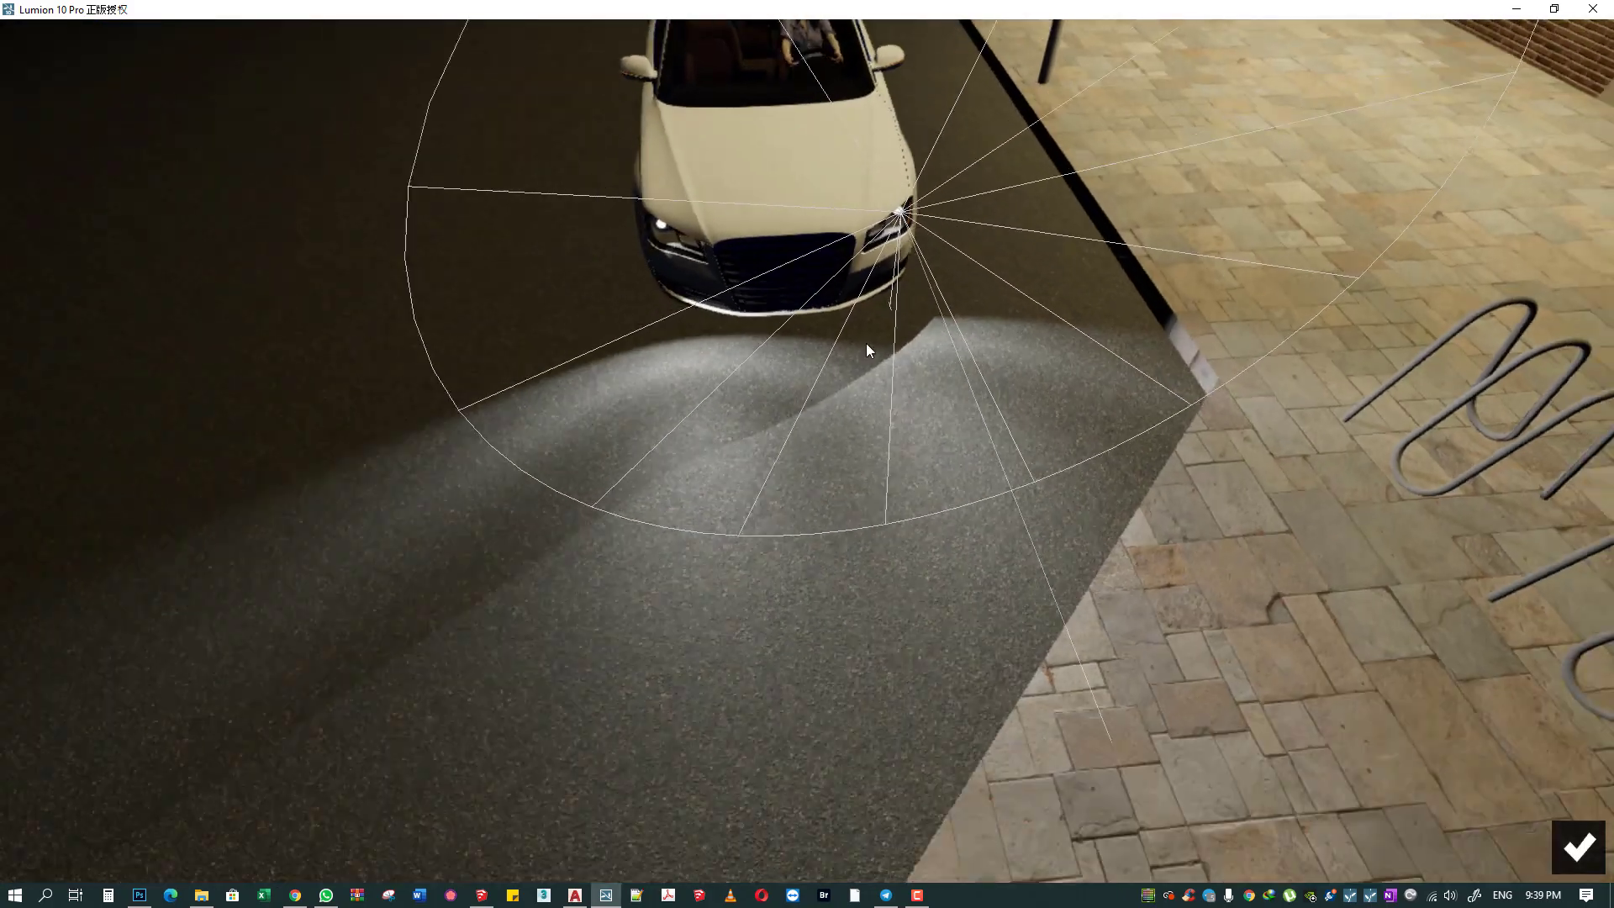
click(1574, 866)
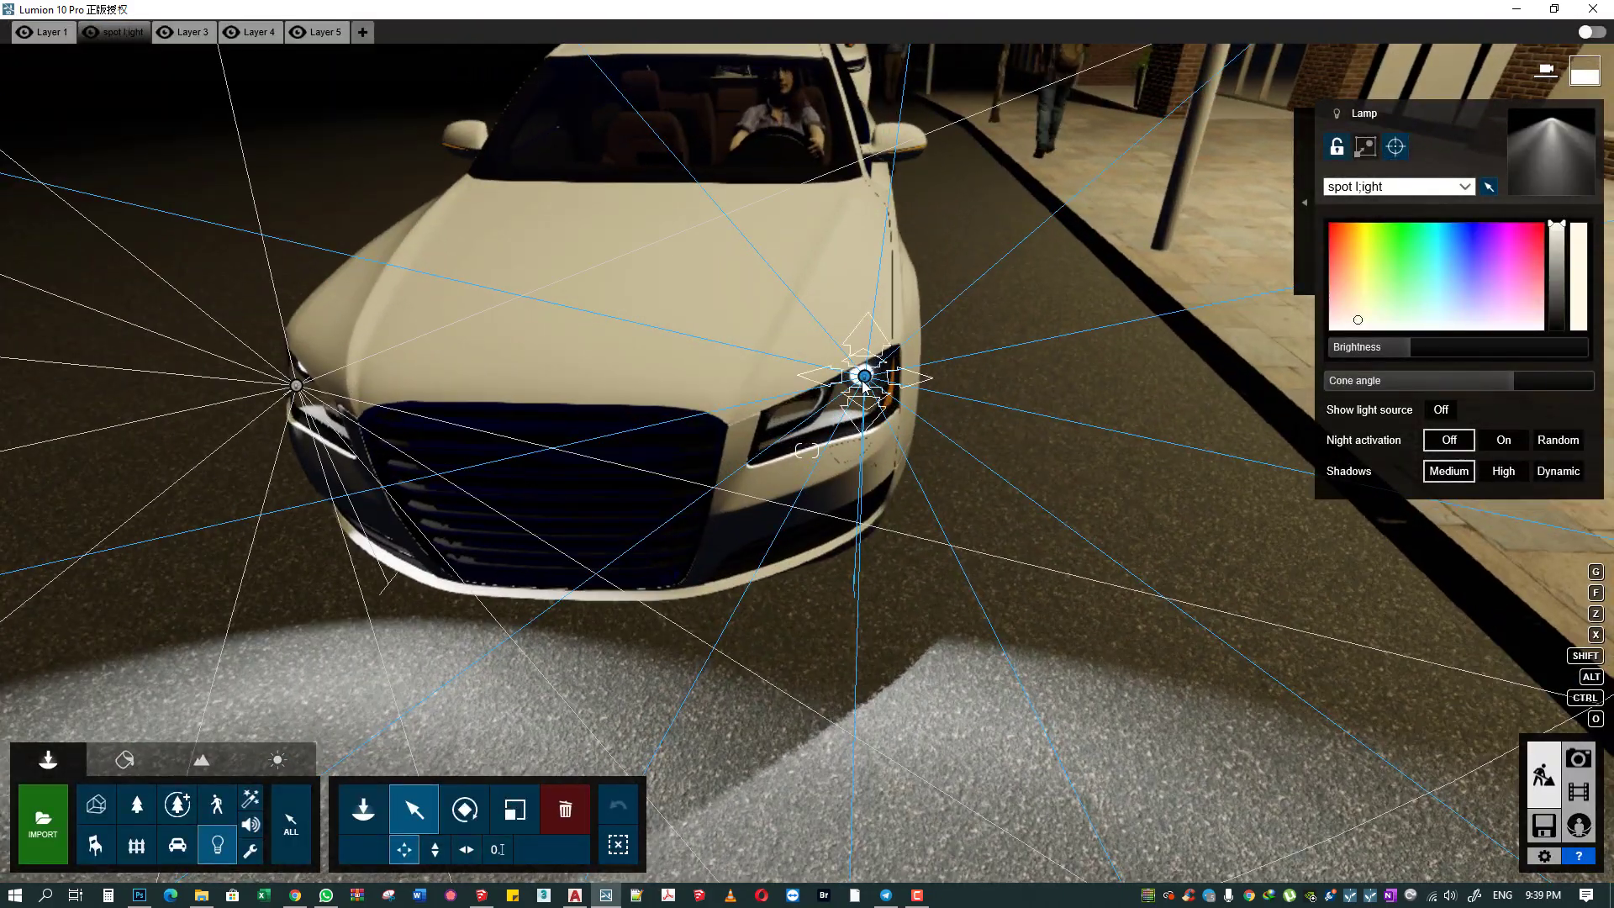
drag(865, 385, 817, 467)
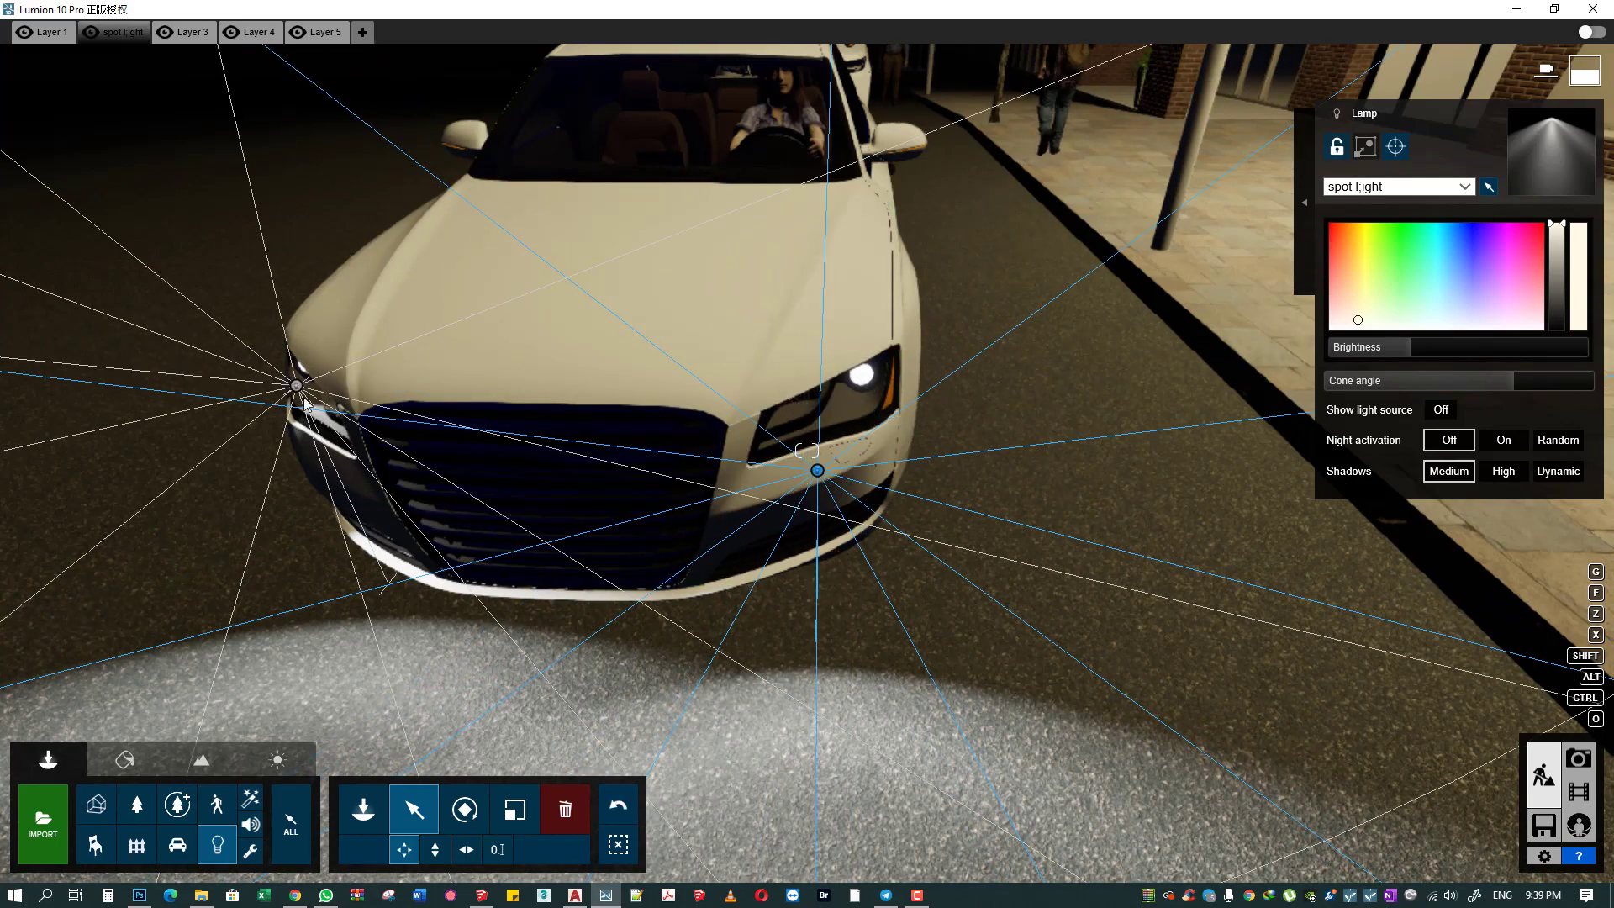
middle_drag(304, 403, 684, 430)
scroll(641, 418, down, 3)
scroll(641, 418, down, 5)
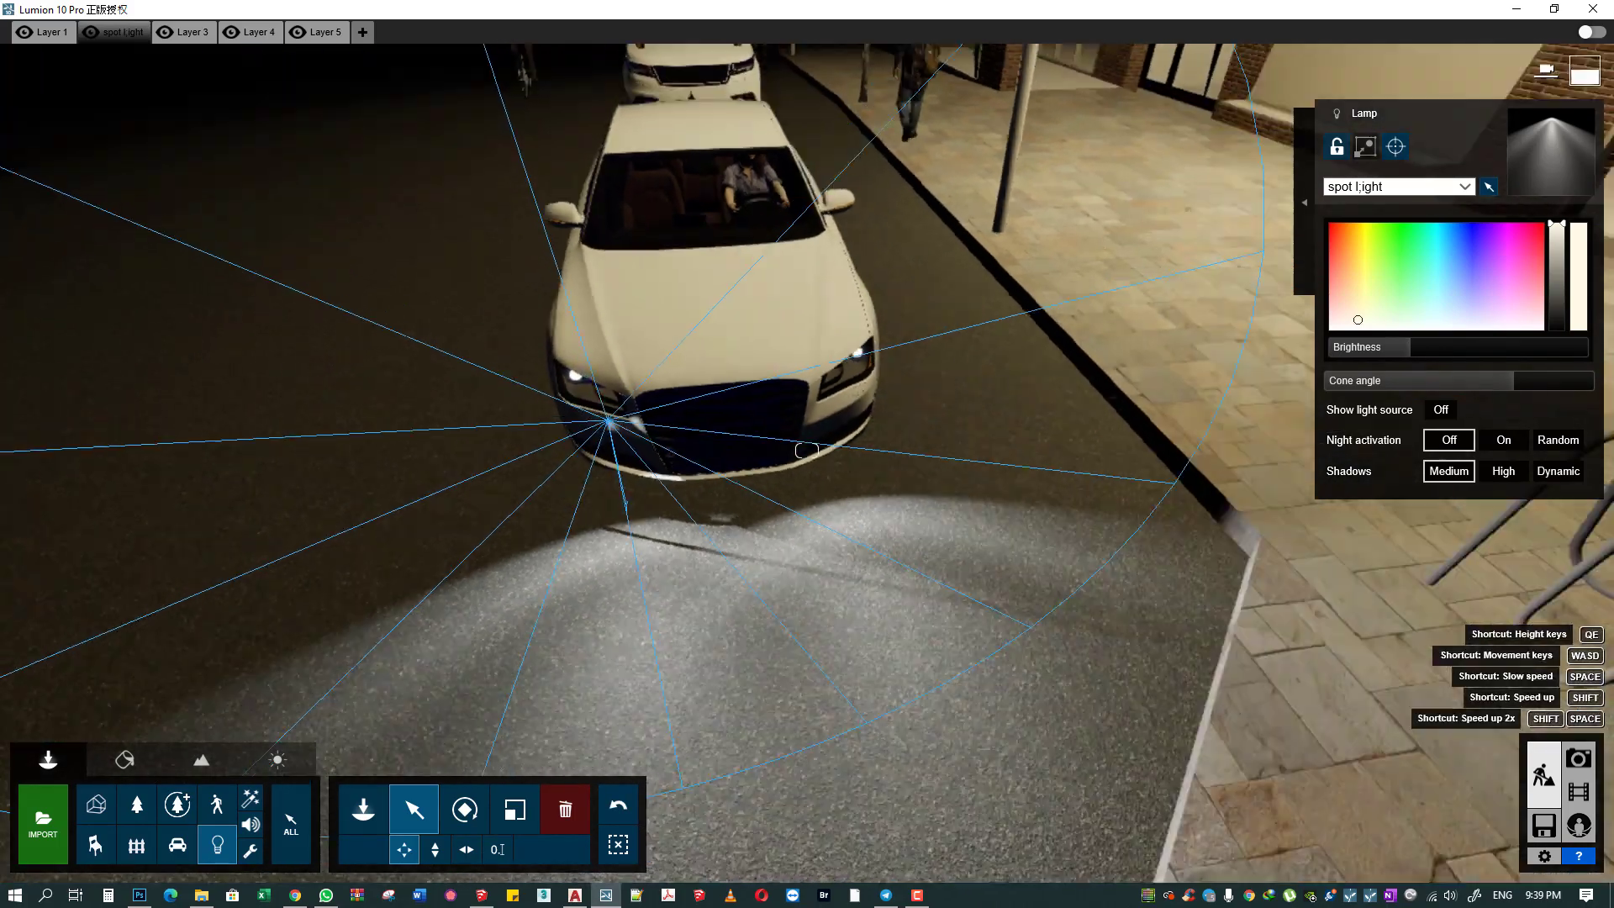
ctrl+drag(617, 337, 918, 502)
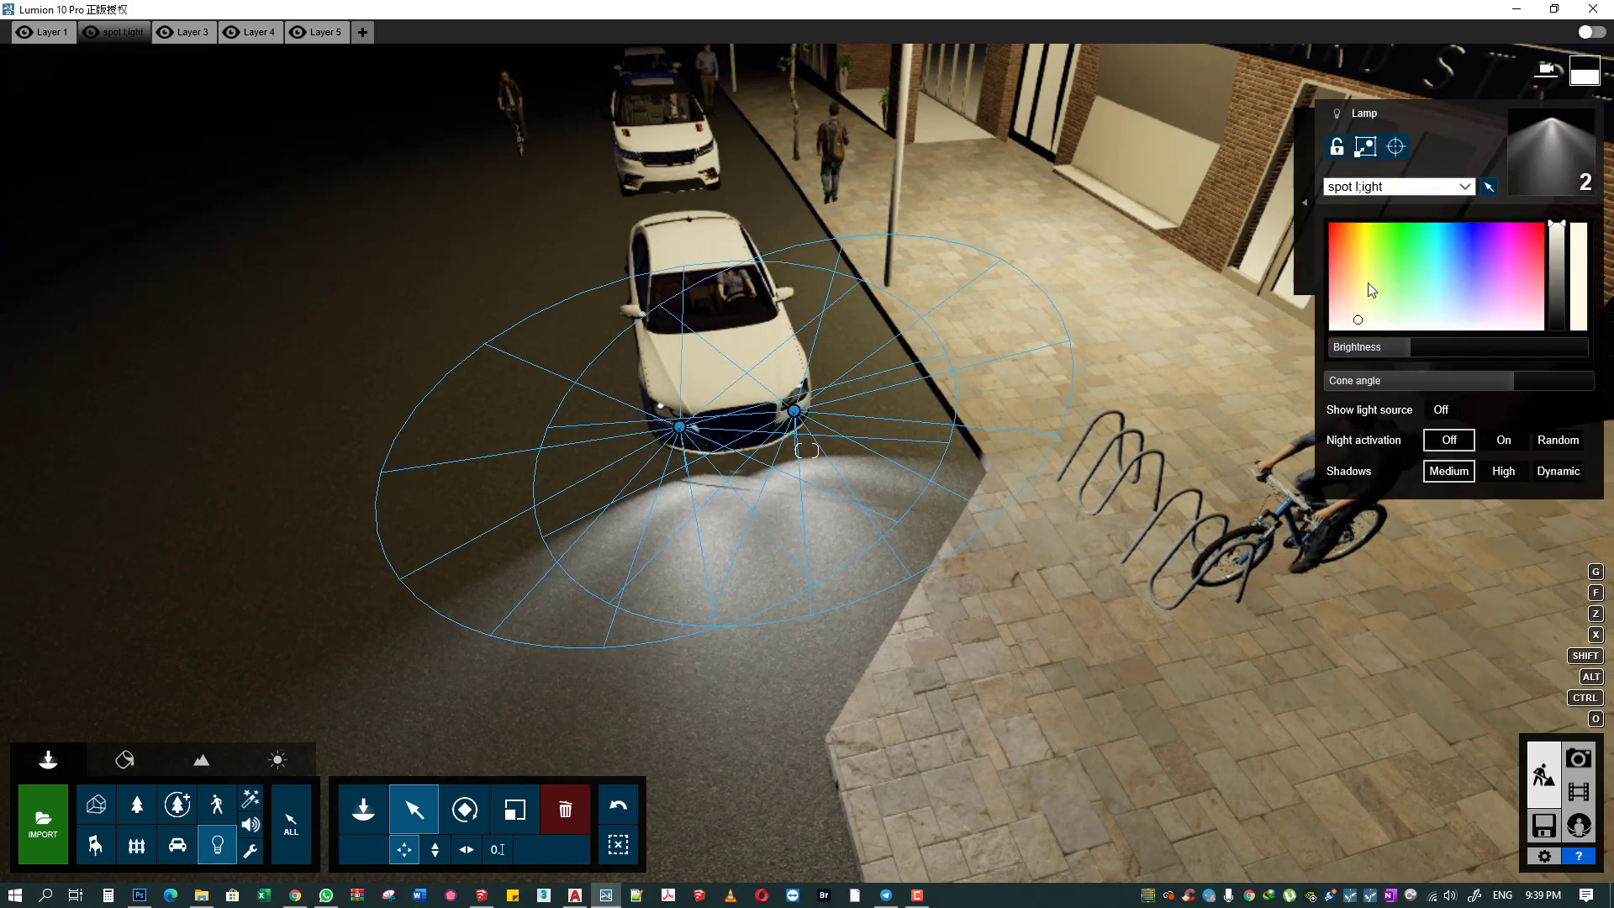
right_drag(889, 361, 340, 804)
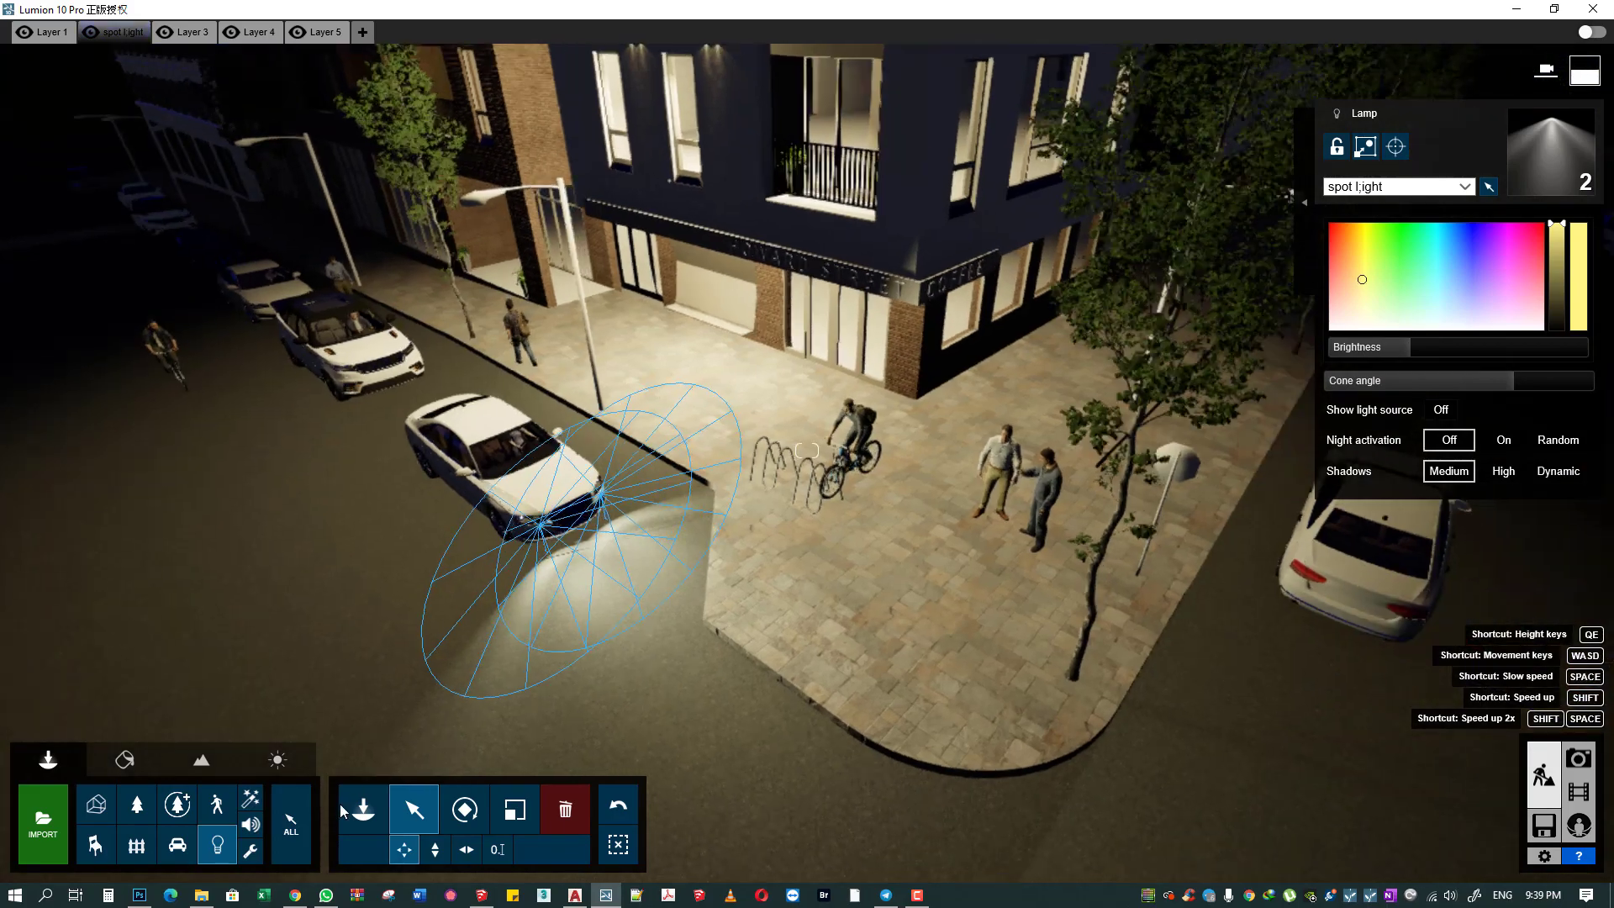
- Add a warm yellow spotlight on the sidewalk in front of the brick building
click(346, 806)
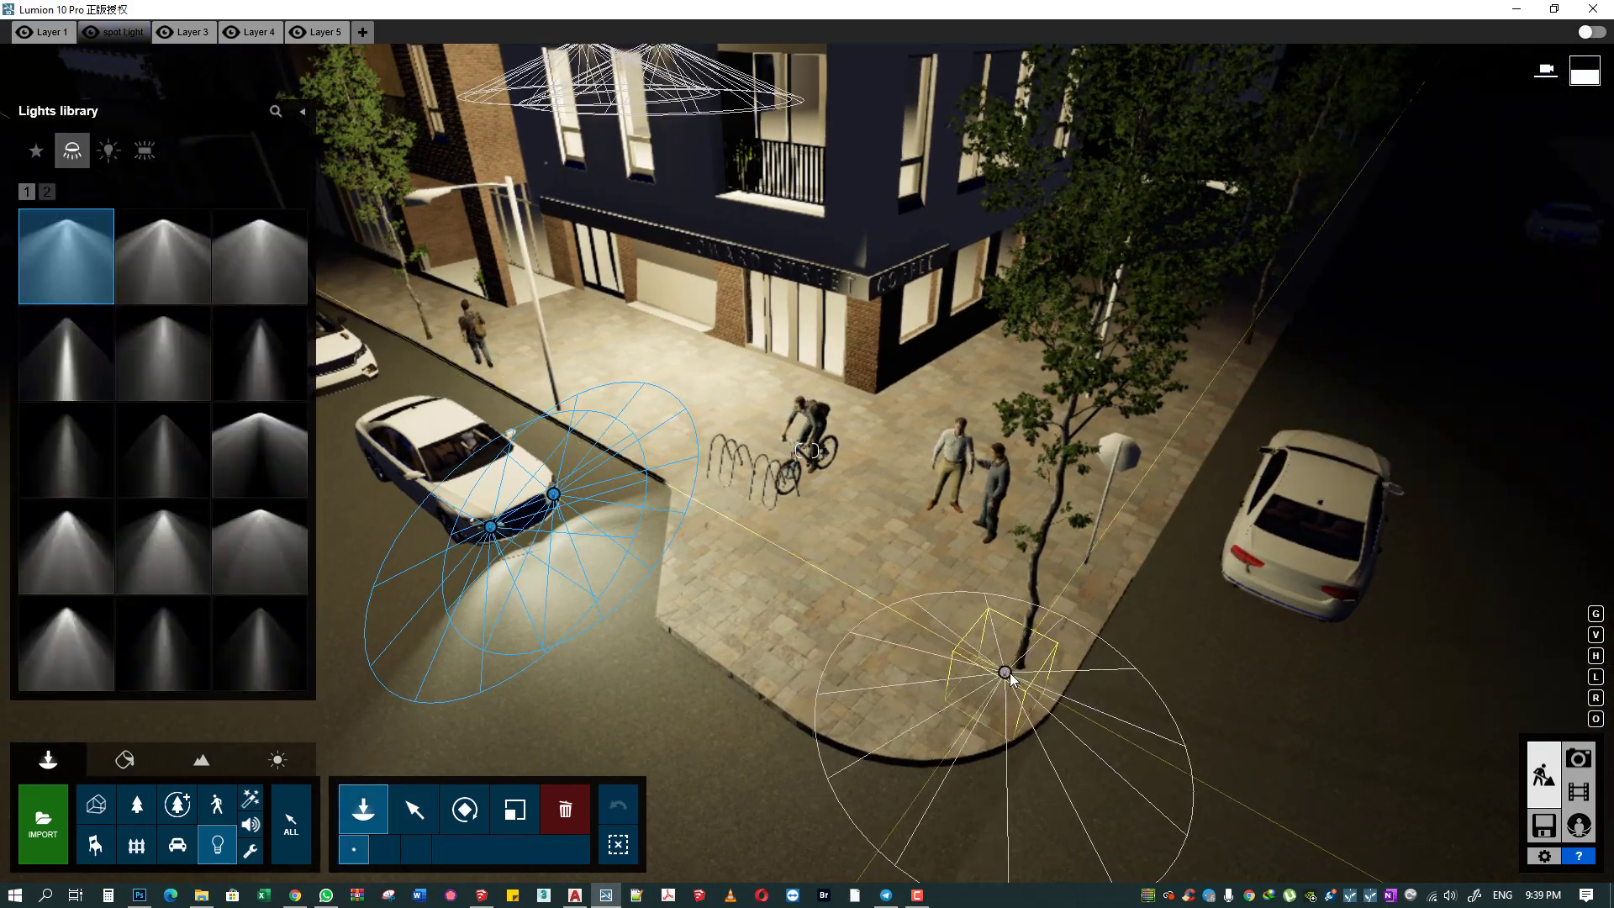
click(467, 810)
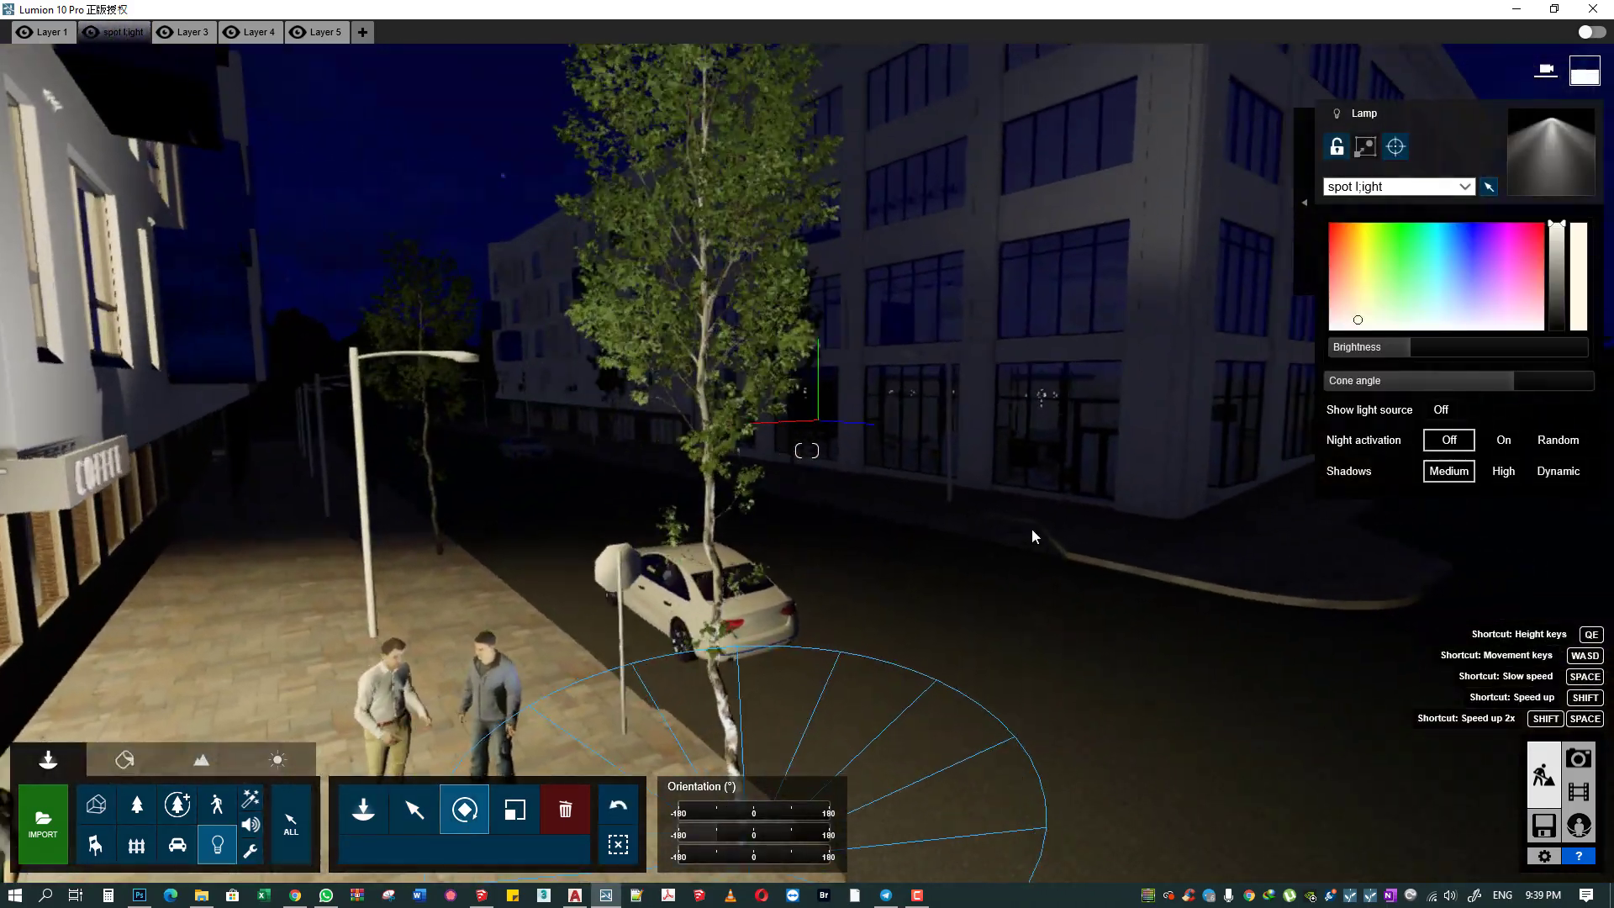
right_drag(1032, 601, 1436, 270)
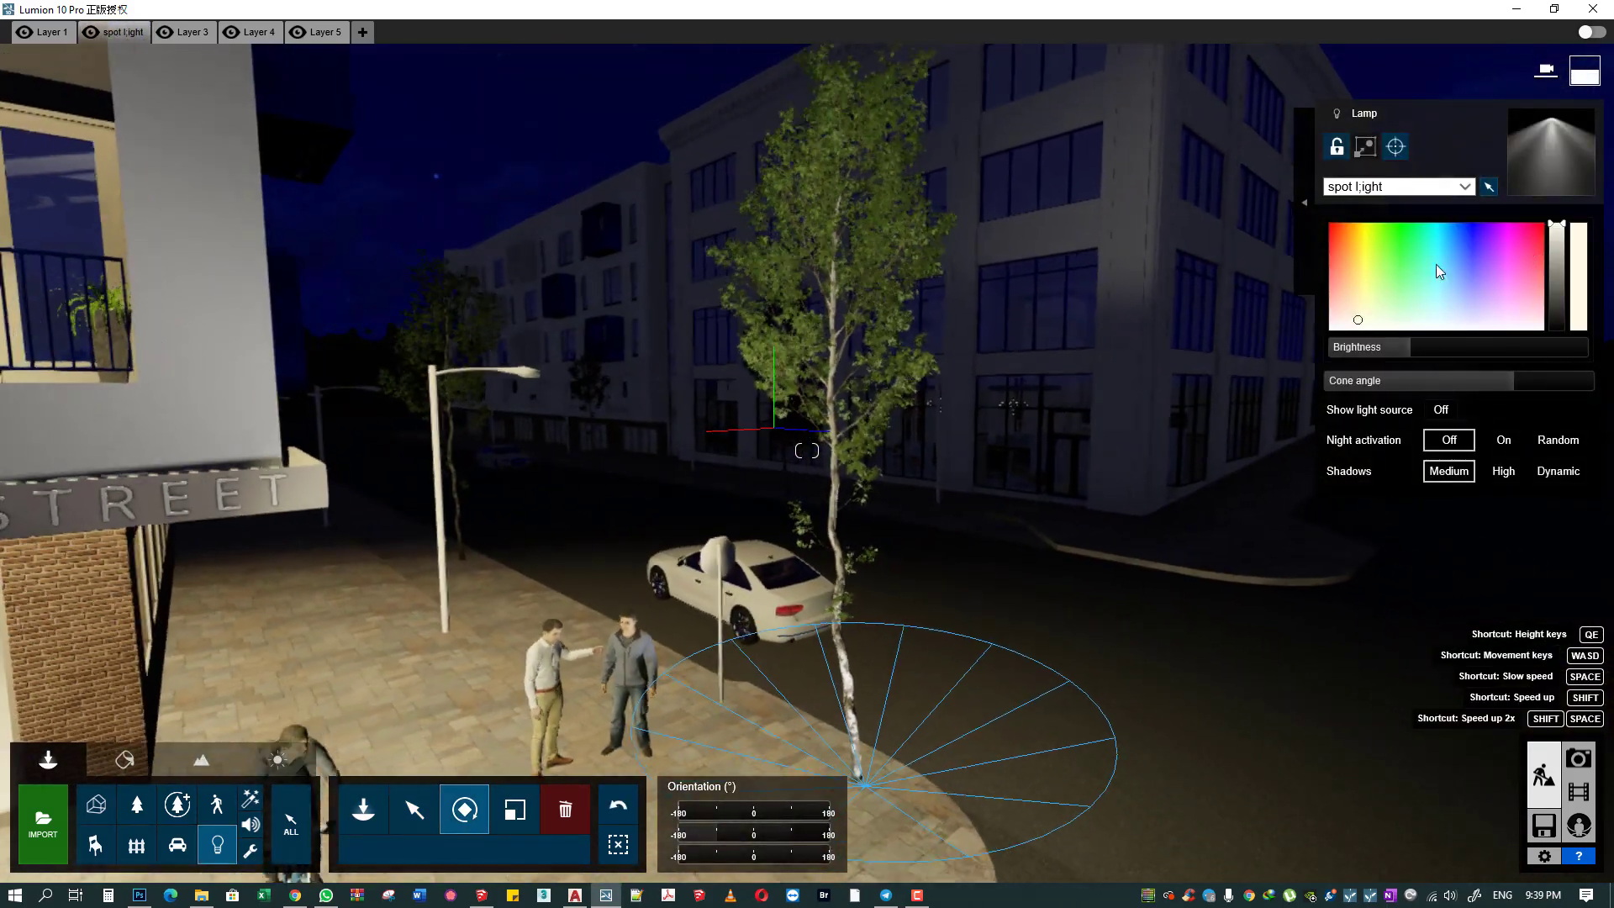
click(1355, 276)
right_drag(925, 420, 735, 472)
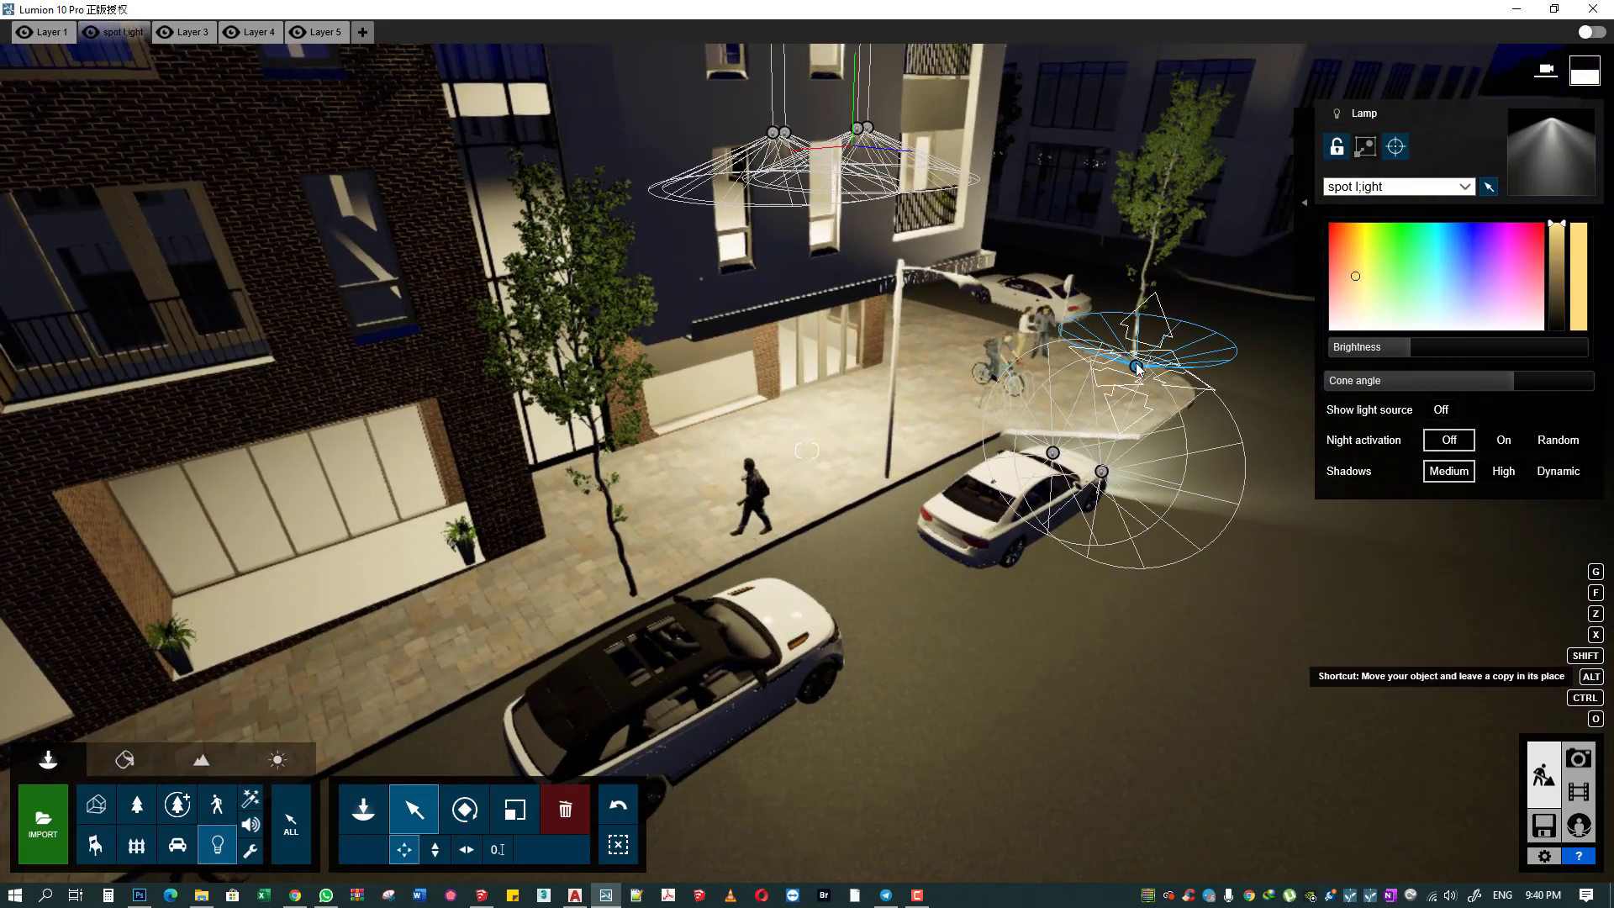
drag(1136, 368, 619, 597)
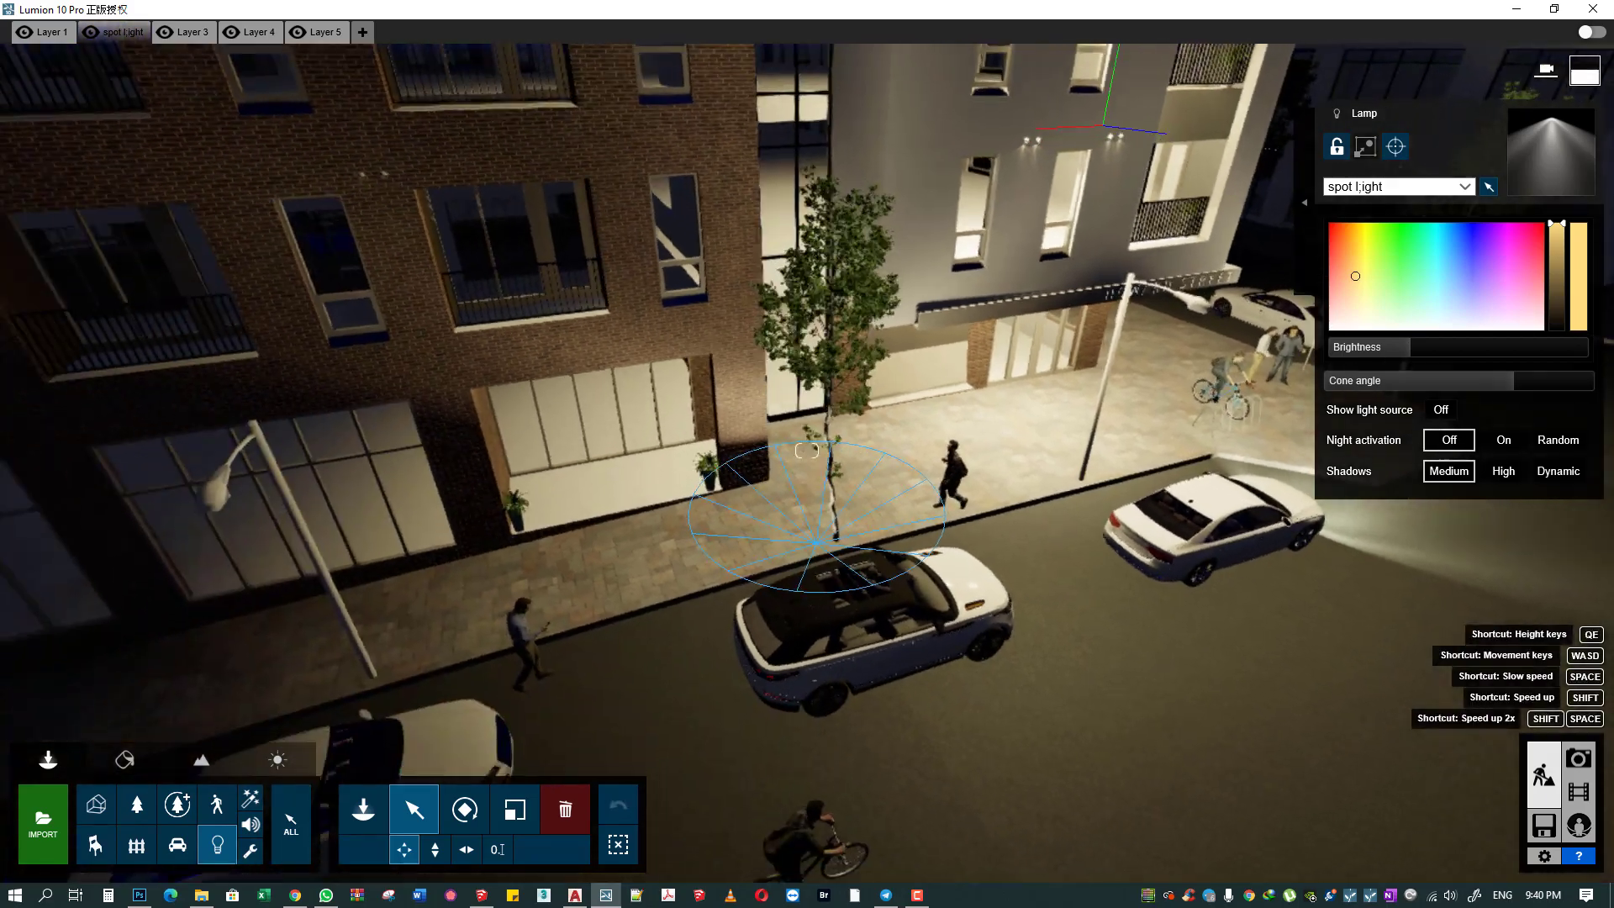
right_drag(600, 599, 615, 567)
drag(1100, 521, 438, 670)
right_drag(434, 666, 175, 816)
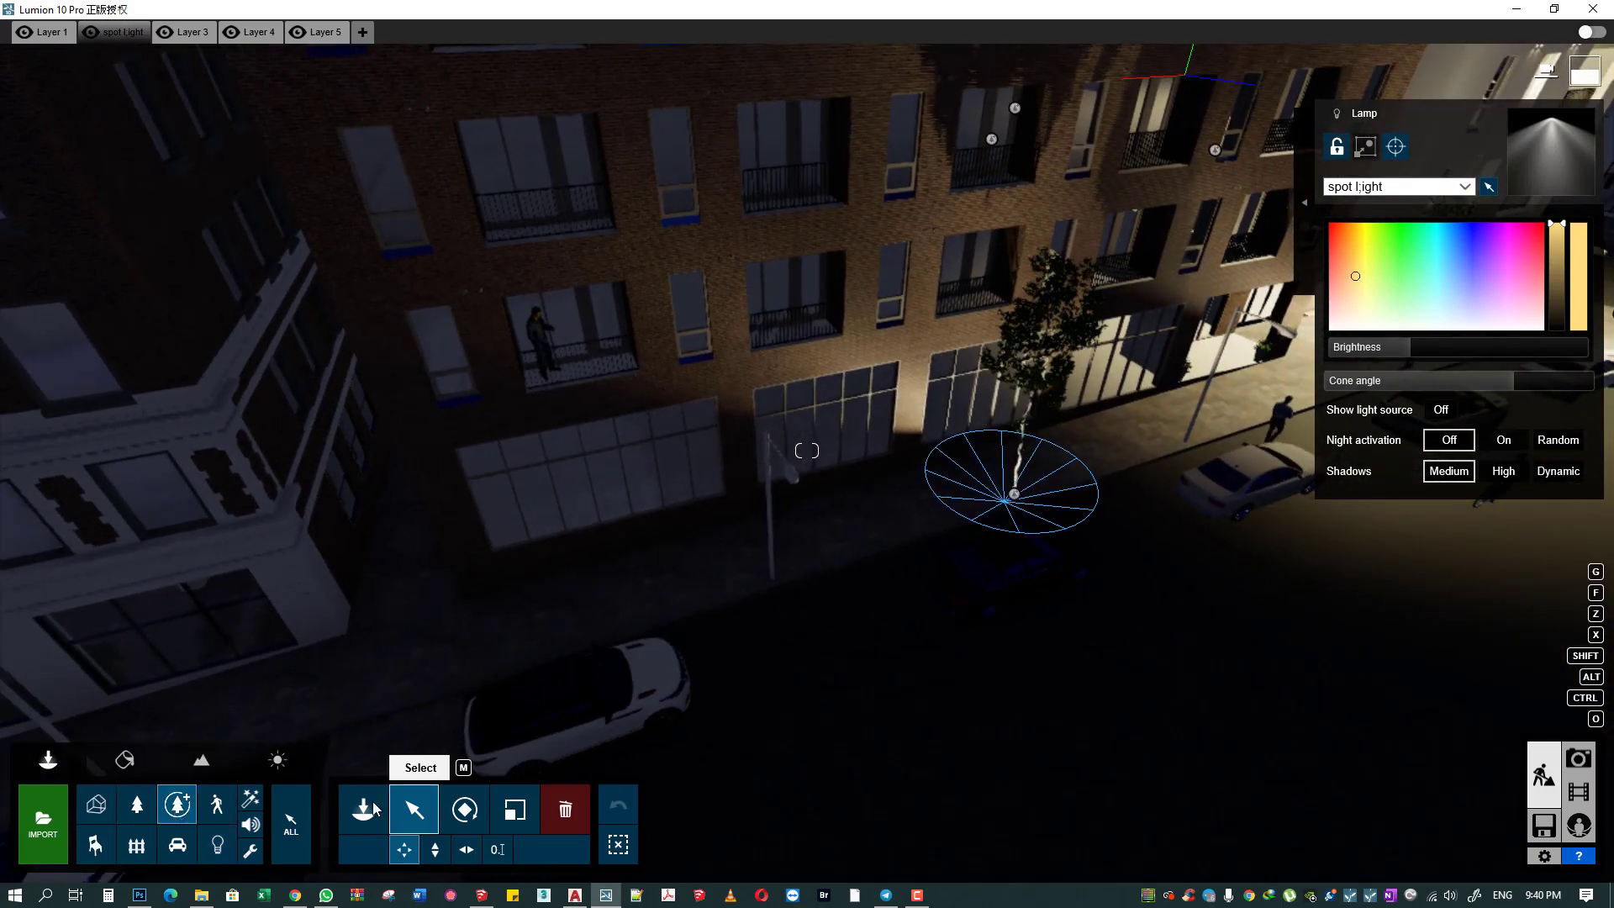
- Move the birch tree onto the spotlight's position so it is lit from below
click(375, 808)
click(1014, 498)
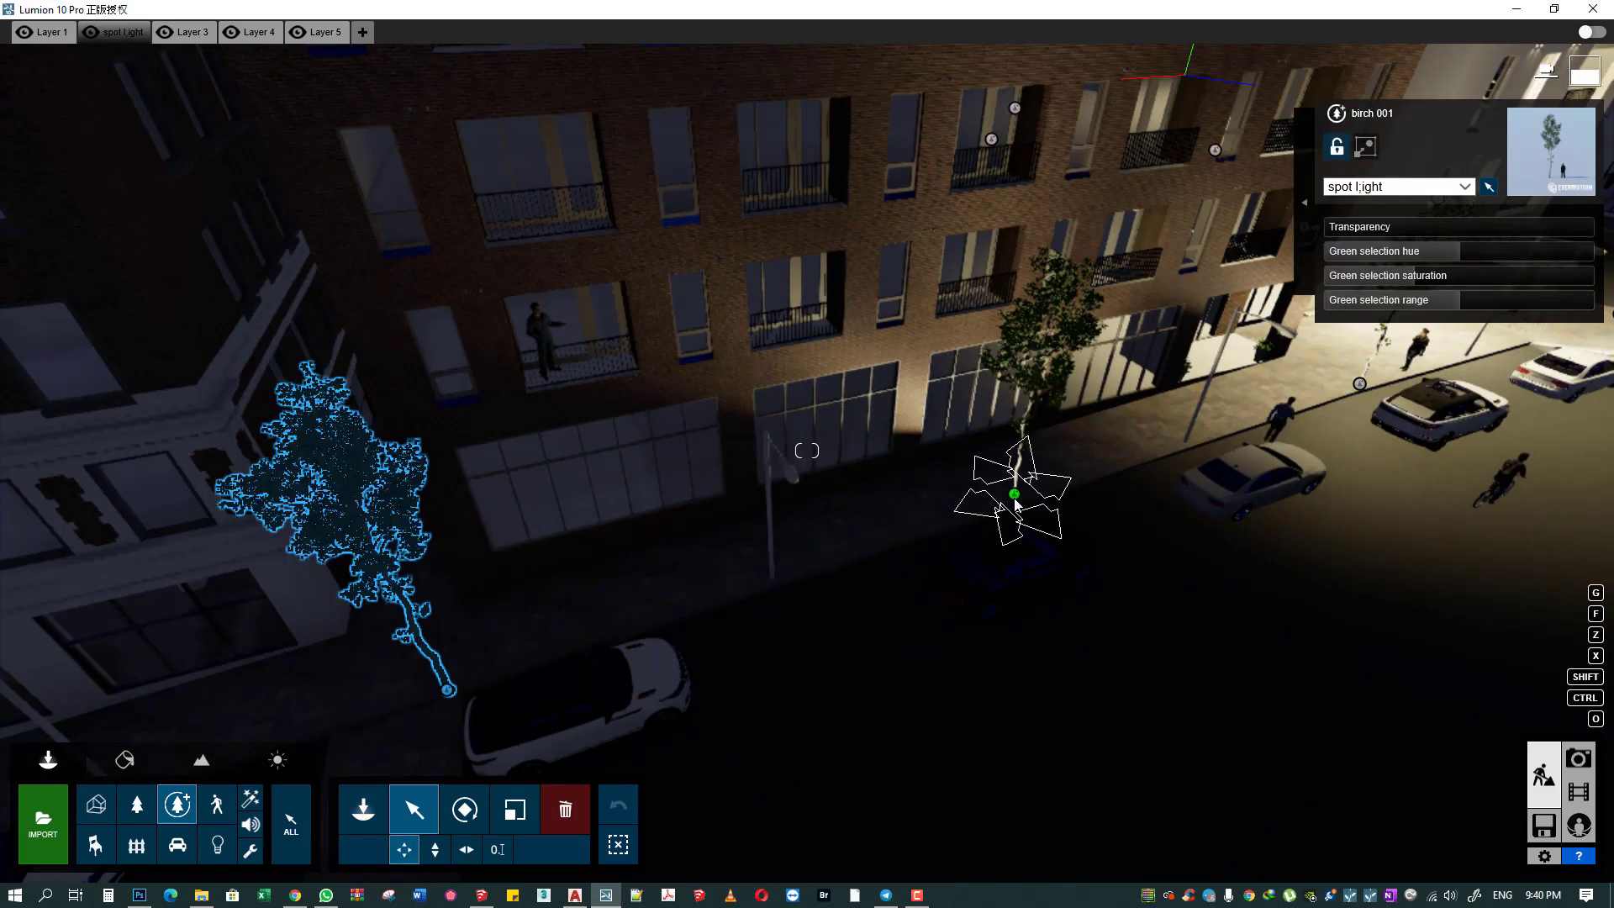
drag(1014, 498, 448, 689)
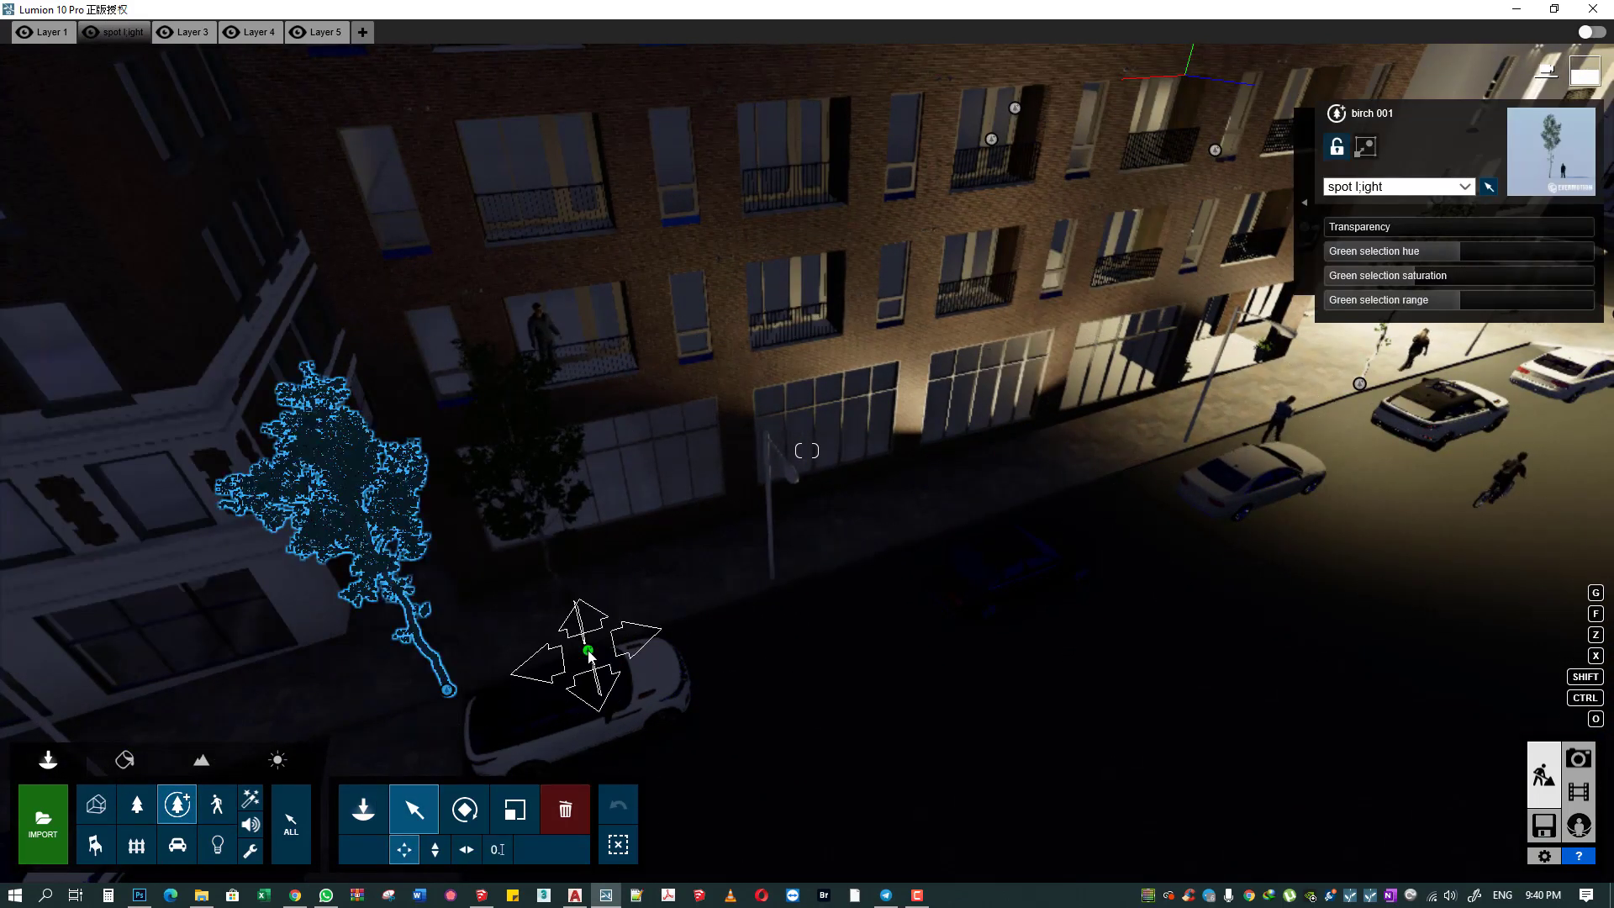
drag(595, 662, 997, 519)
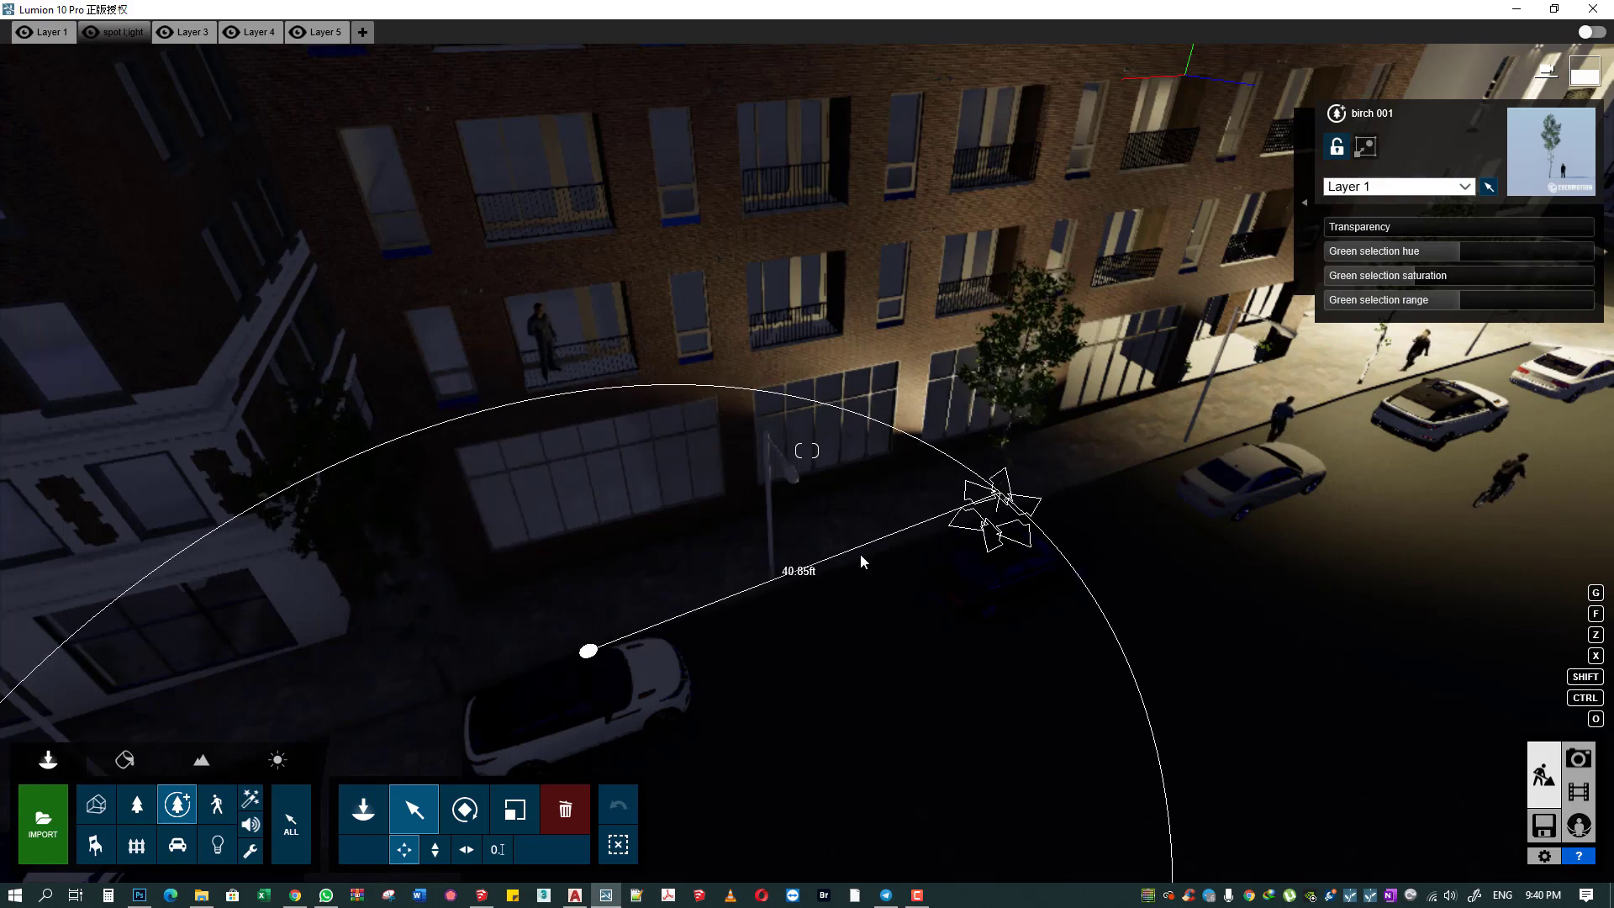
click(1003, 504)
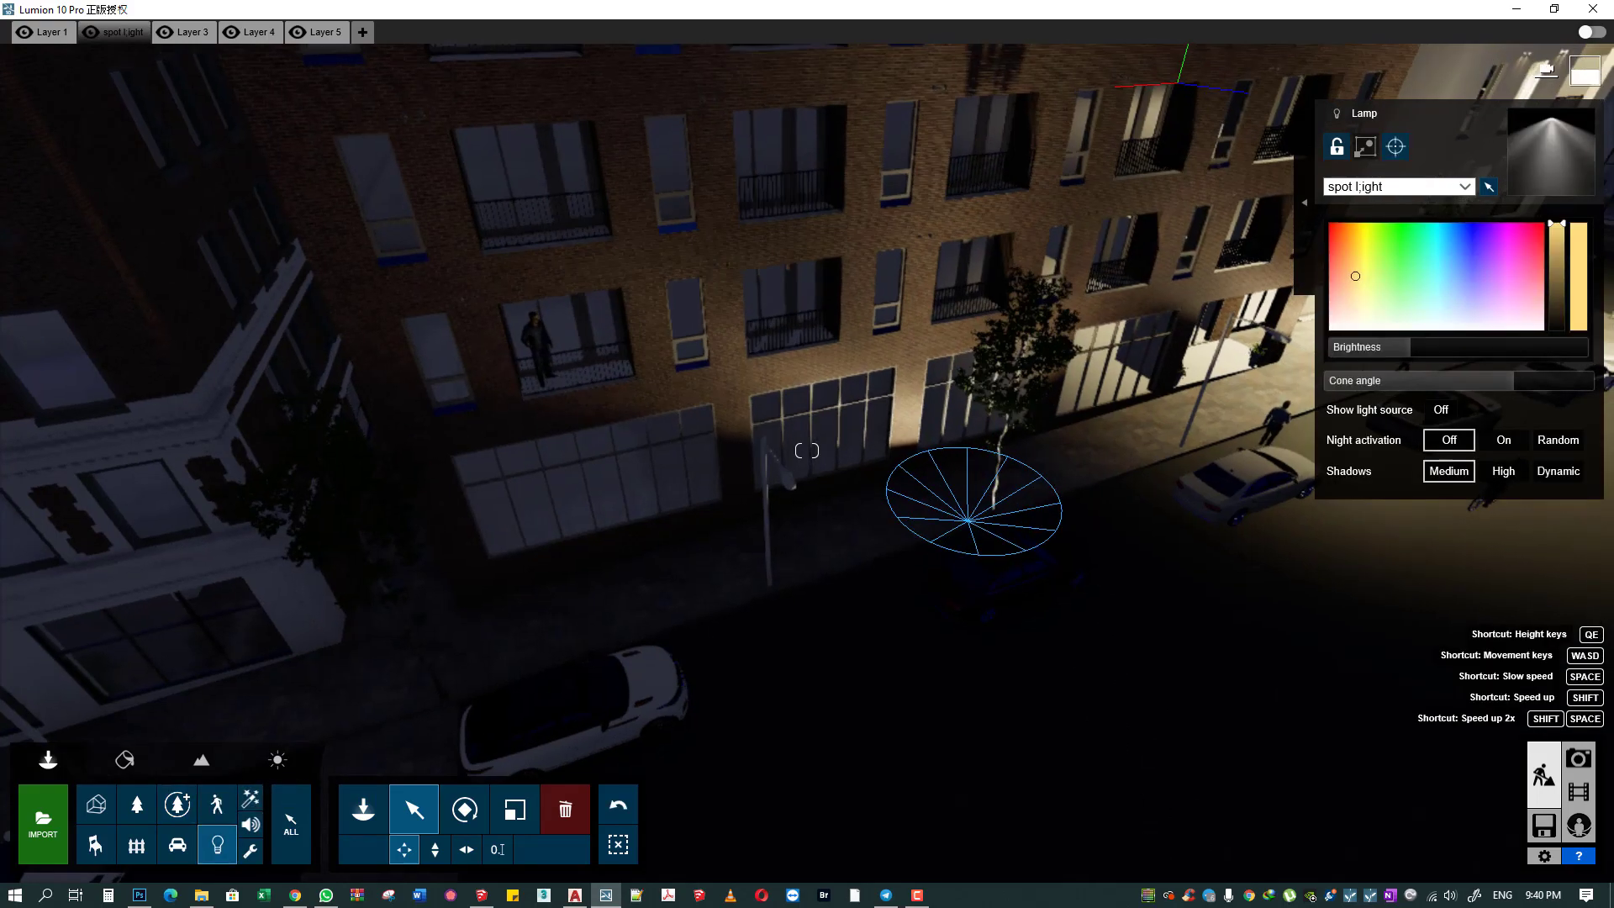
scroll(925, 529, up, 5)
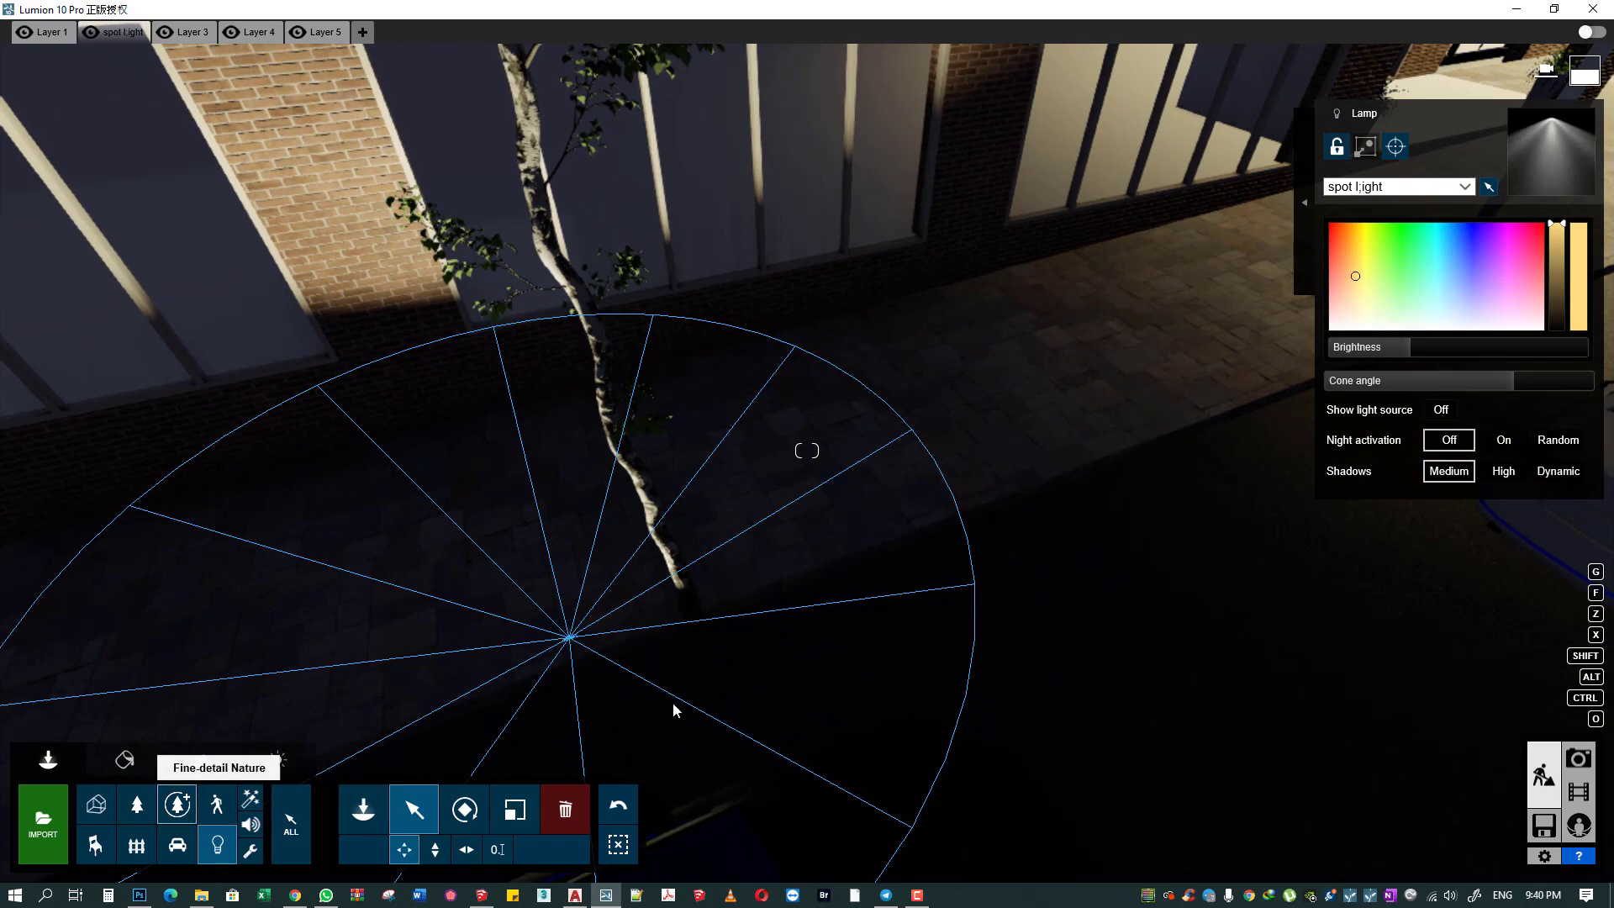
click(691, 608)
scroll(691, 608, down, 5)
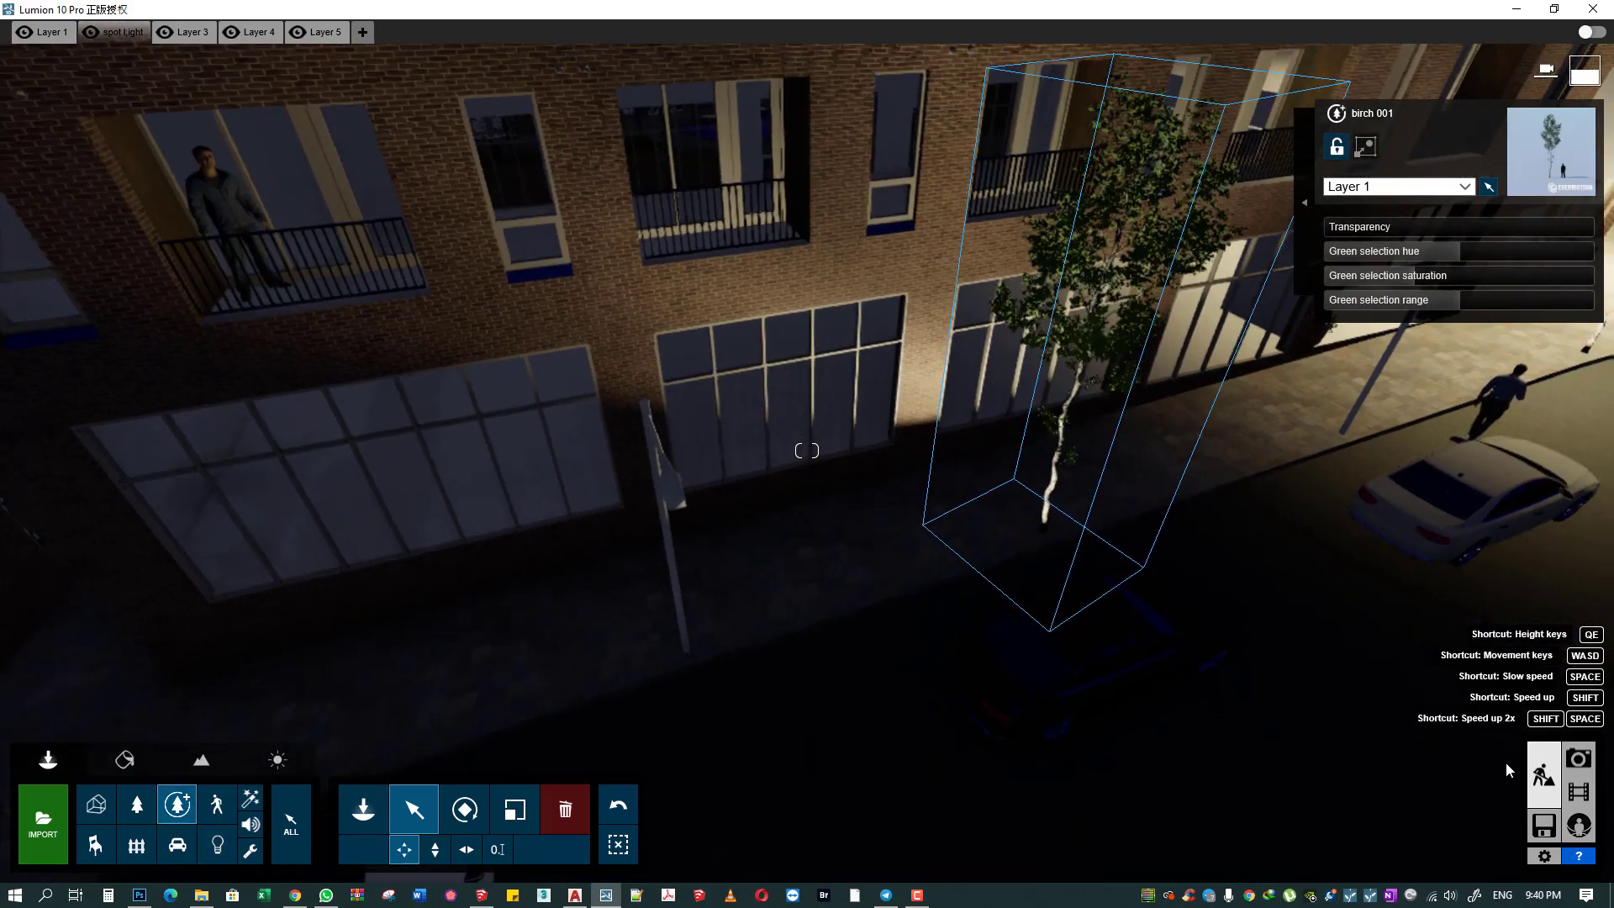
- Test-render shot '2 - Photo' as a Desktop 1920x1080 JPG, then cancel it with Esc
click(1581, 725)
click(257, 780)
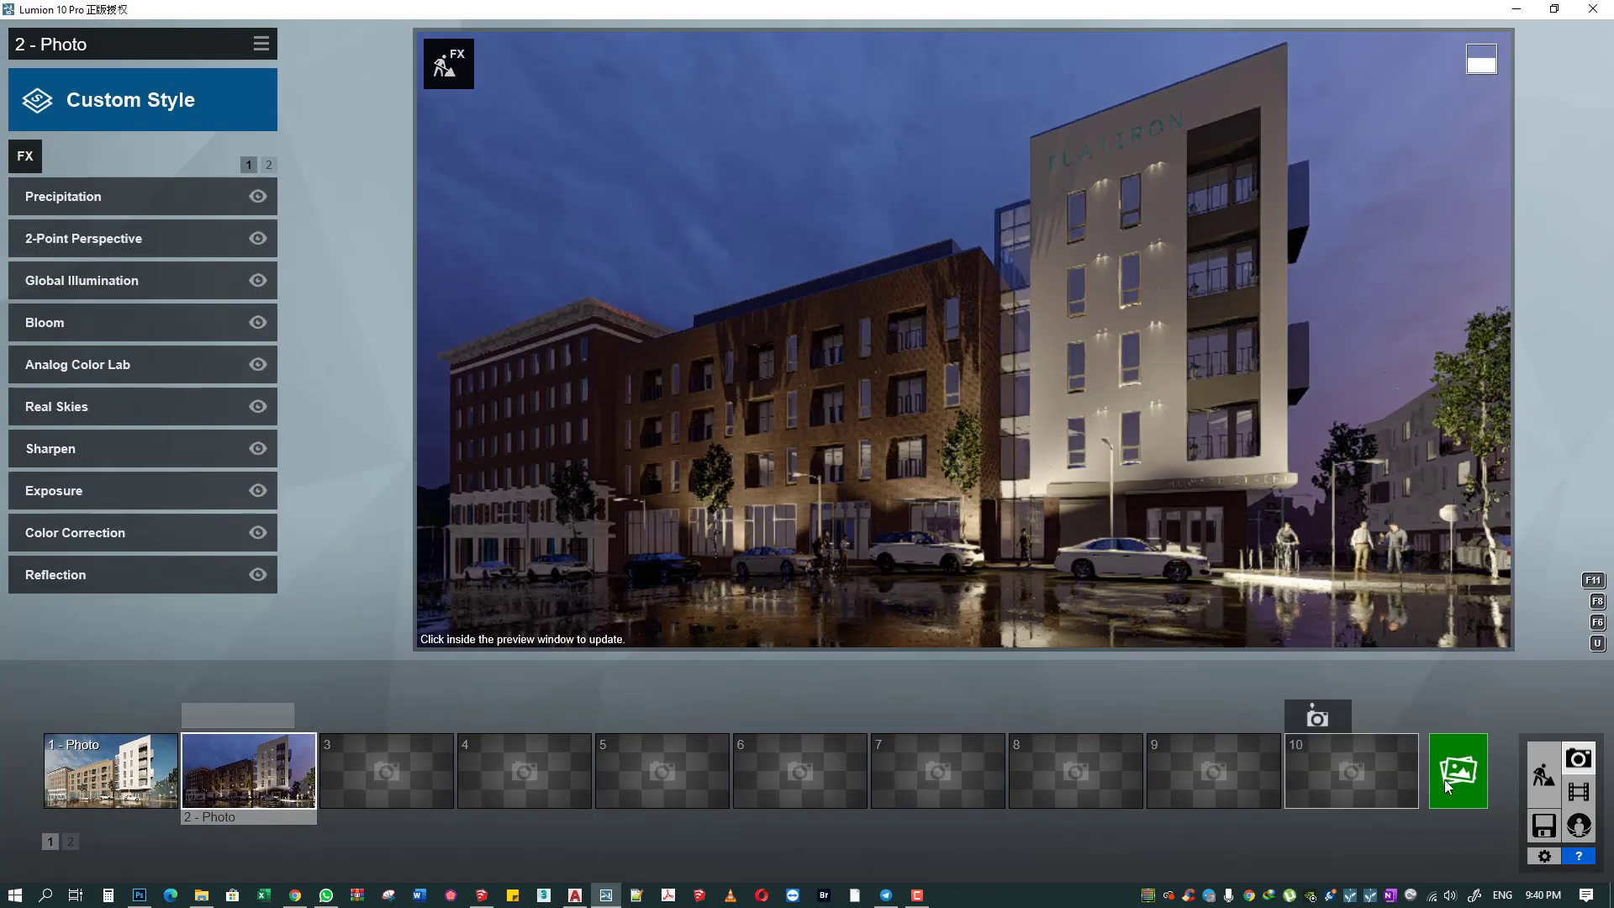
click(1470, 780)
click(754, 678)
key(Return)
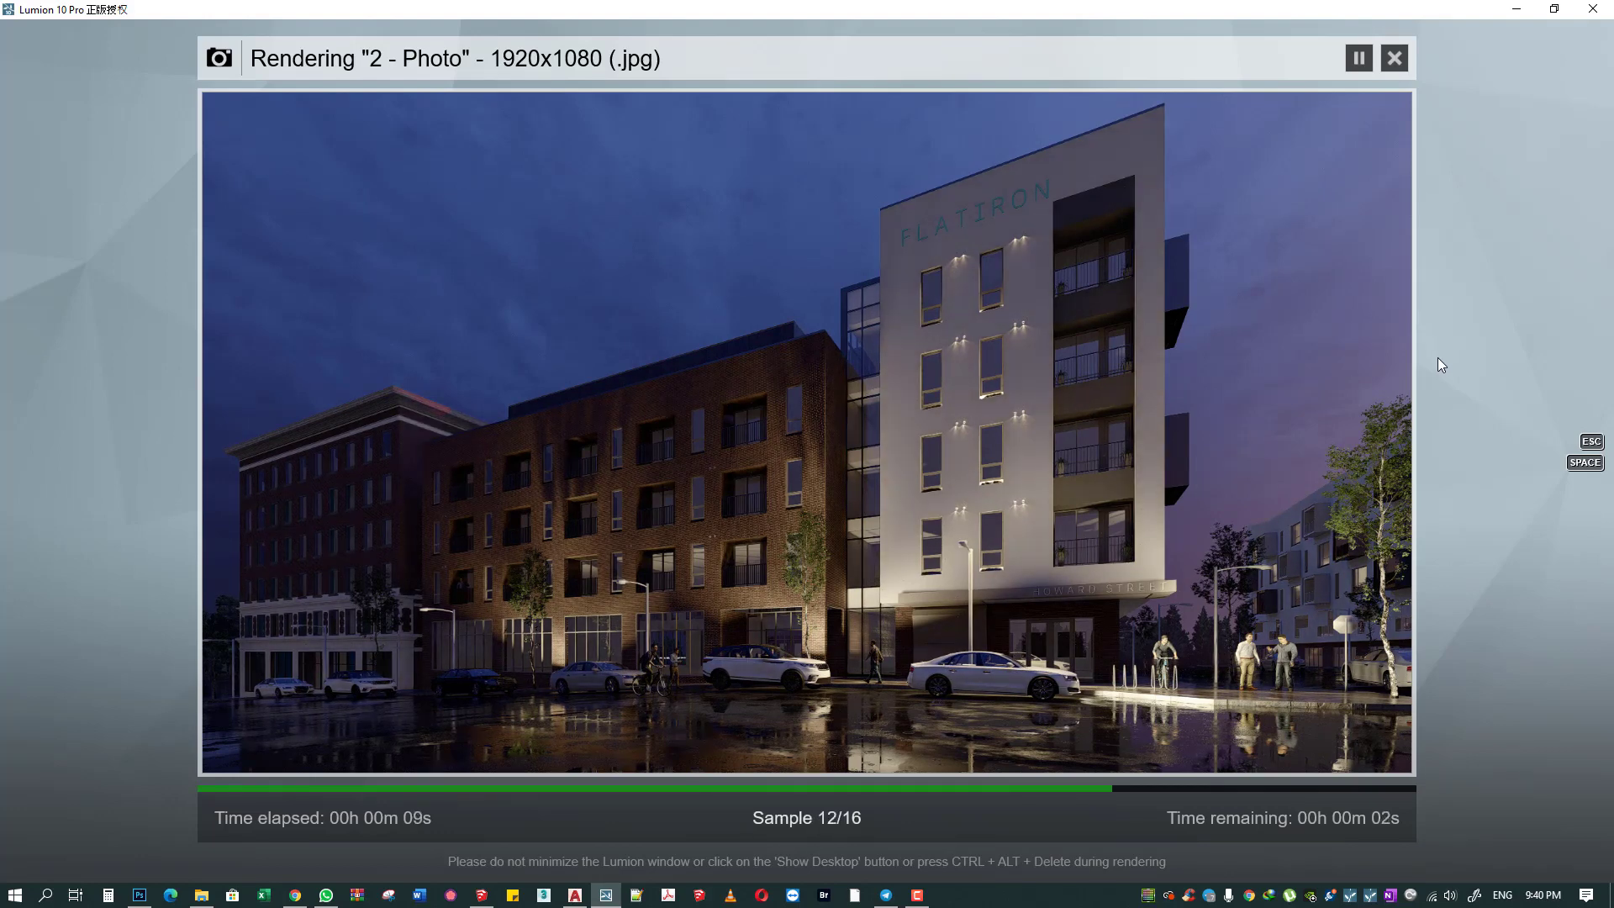
key(Escape)
key(Escape)
key(Escape)
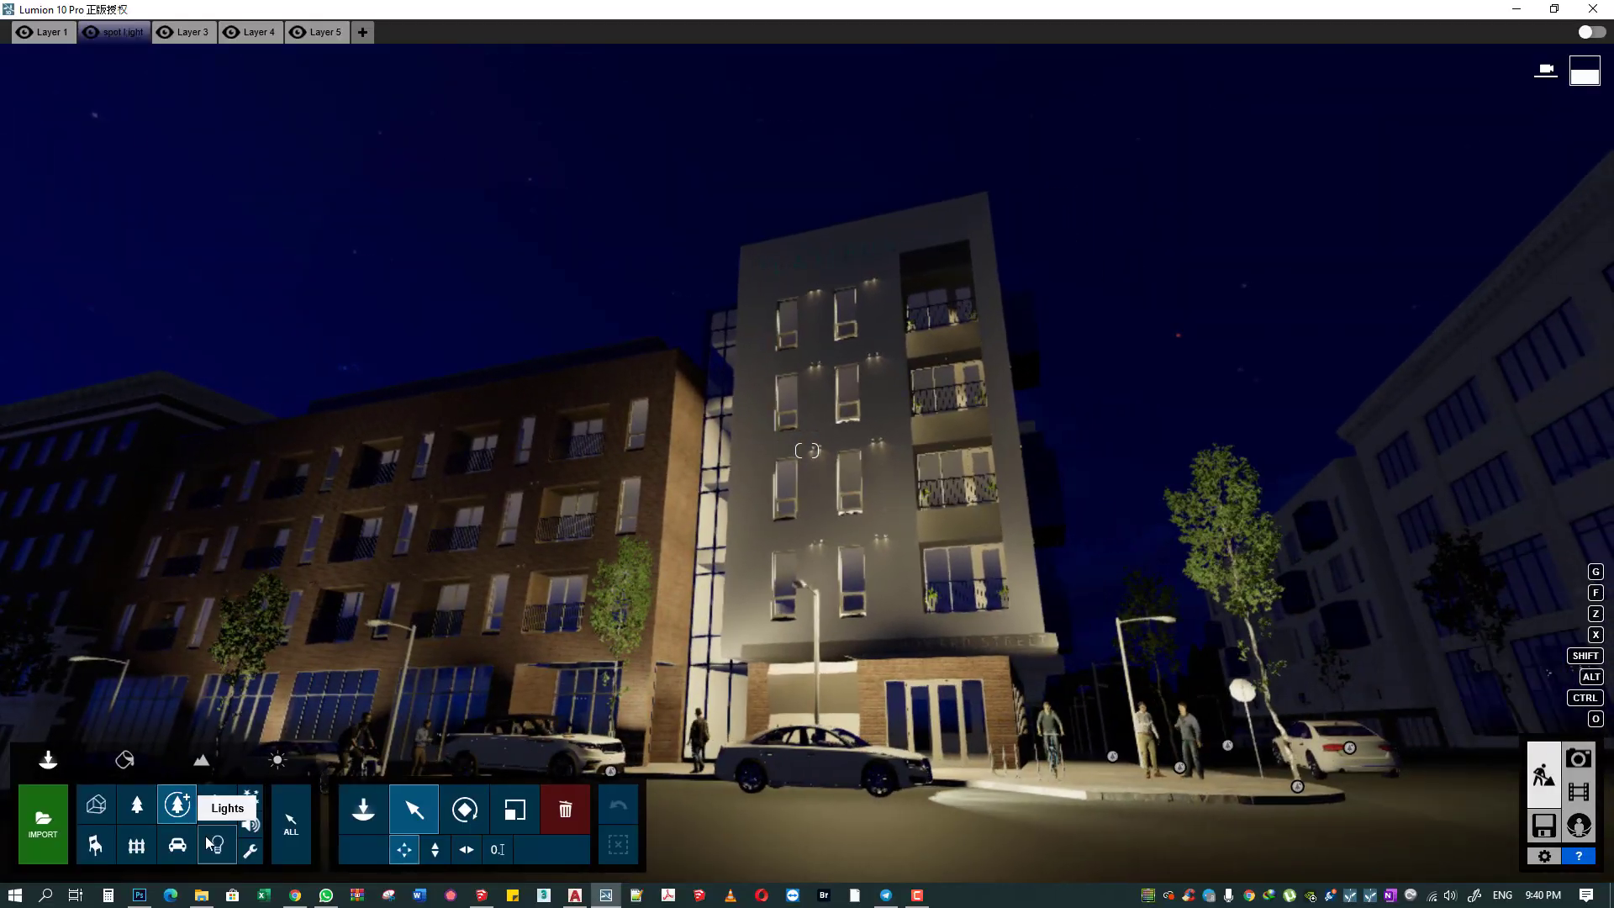
- Select the 16 facade spotlights on the white tower and adjust their height
click(217, 845)
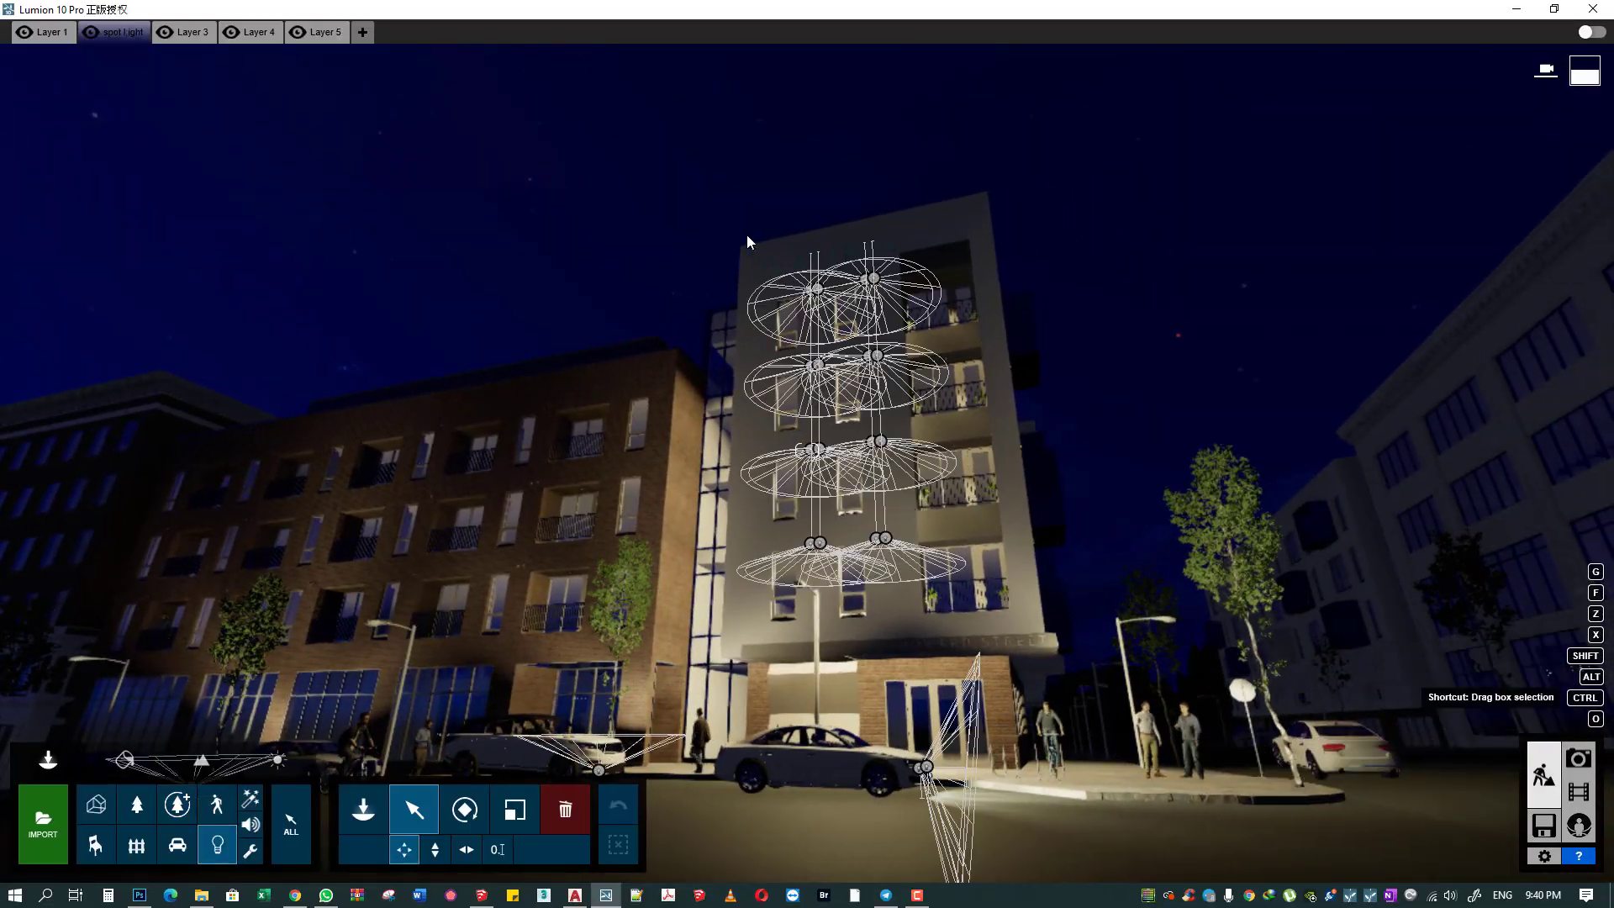
ctrl+drag(746, 235, 869, 515)
scroll(869, 514, up, 10)
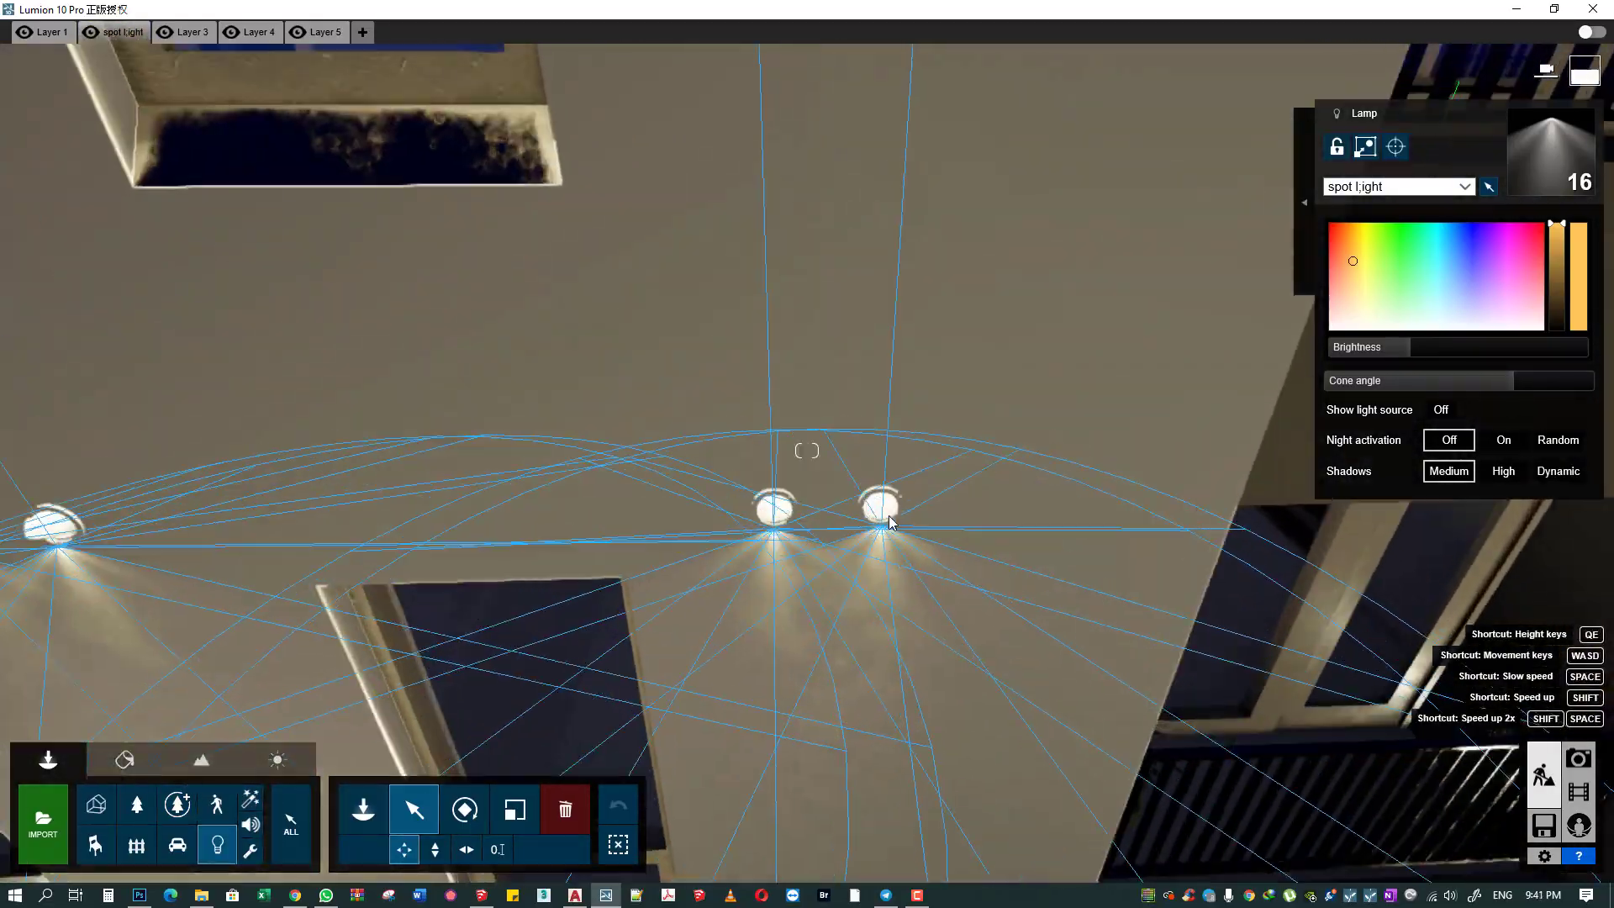
drag(885, 622, 888, 594)
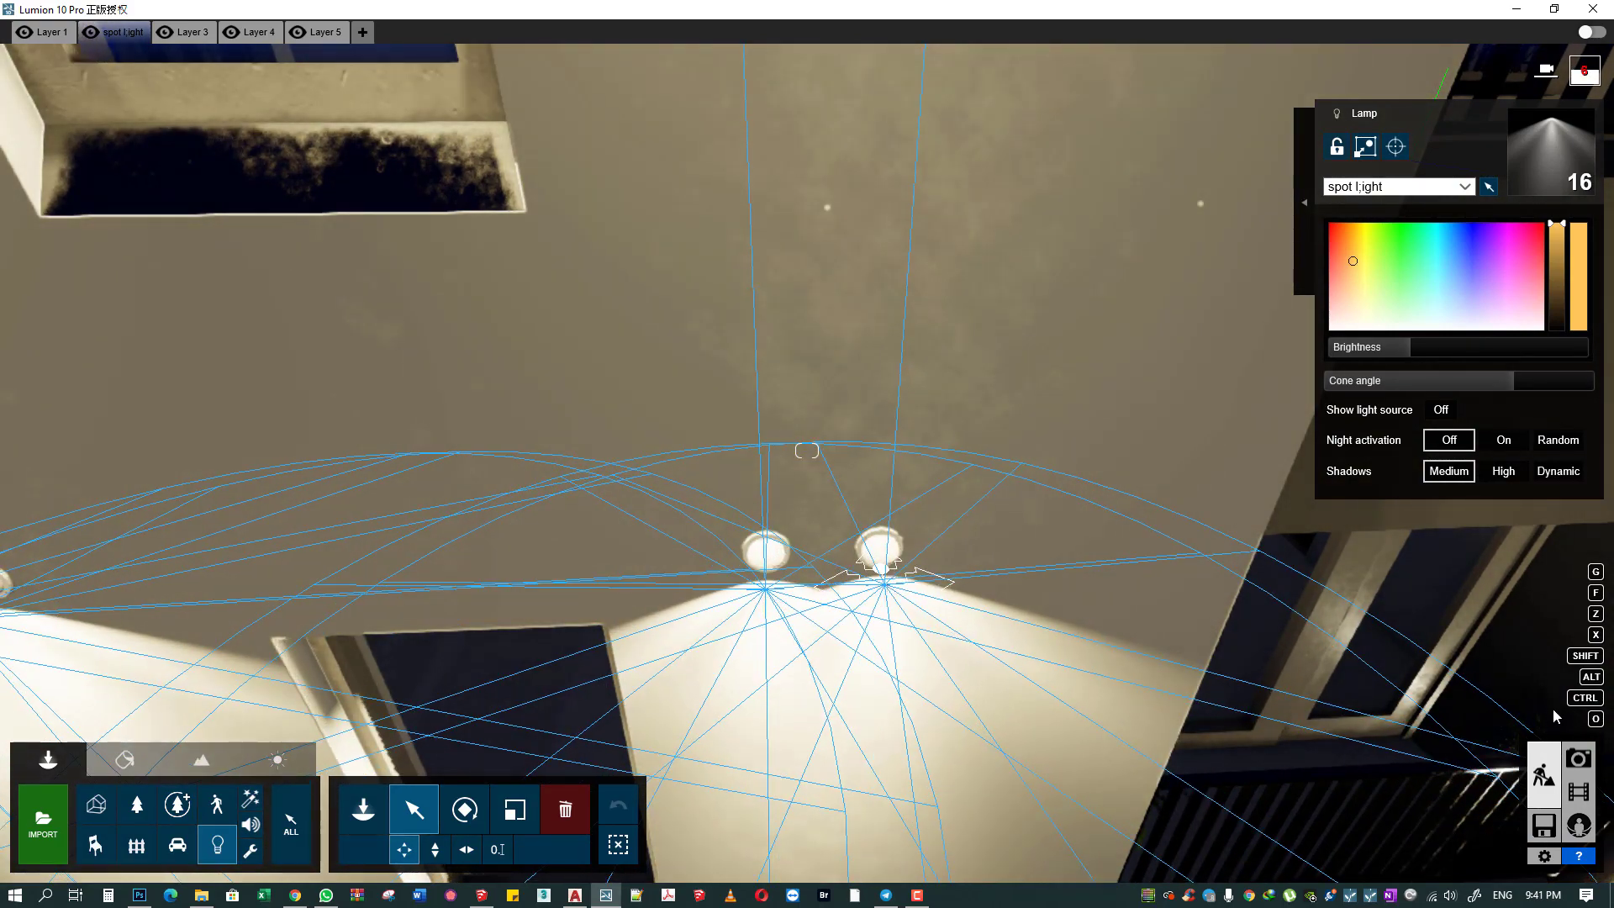
- Preview the spotlights in Photo mode, then lower their brightness slightly
click(1578, 759)
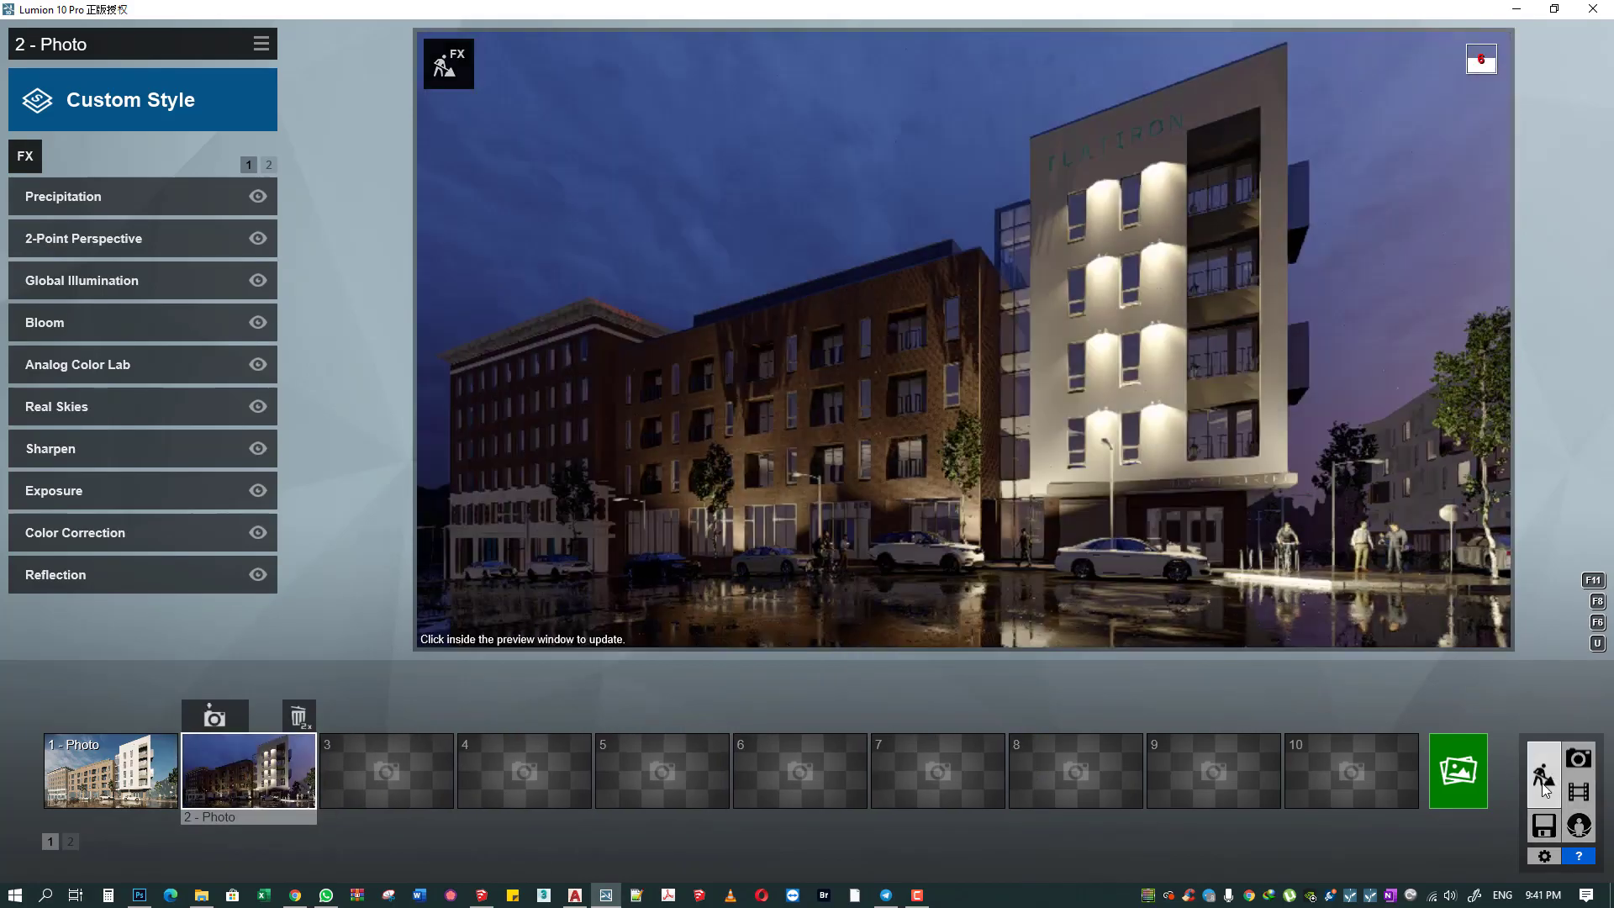
click(1543, 789)
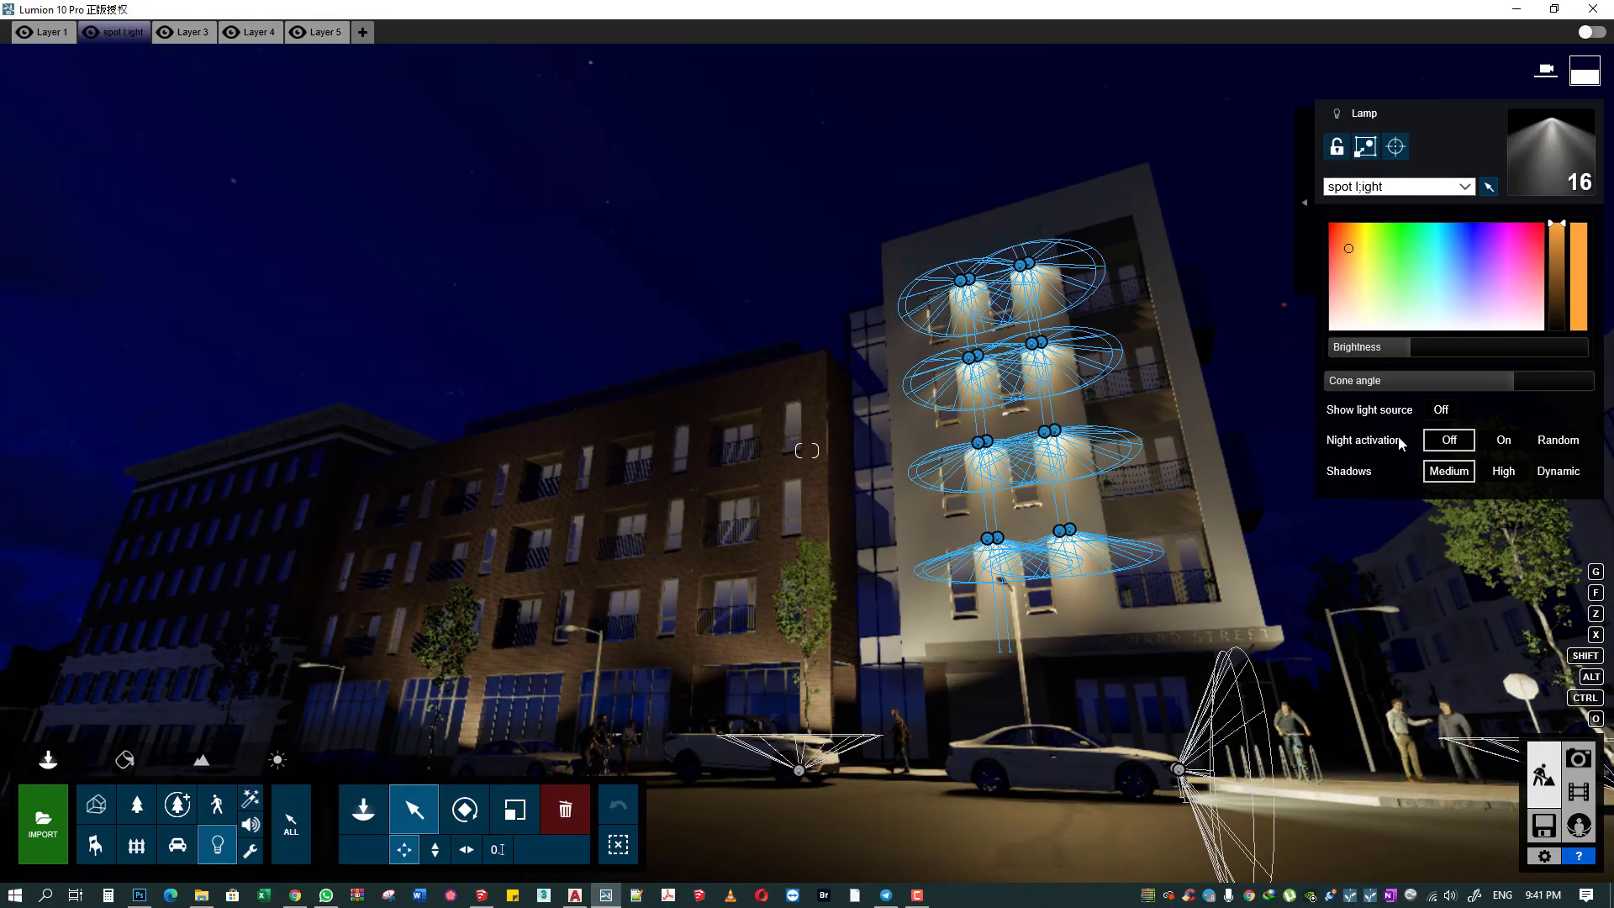
drag(1402, 347, 1395, 348)
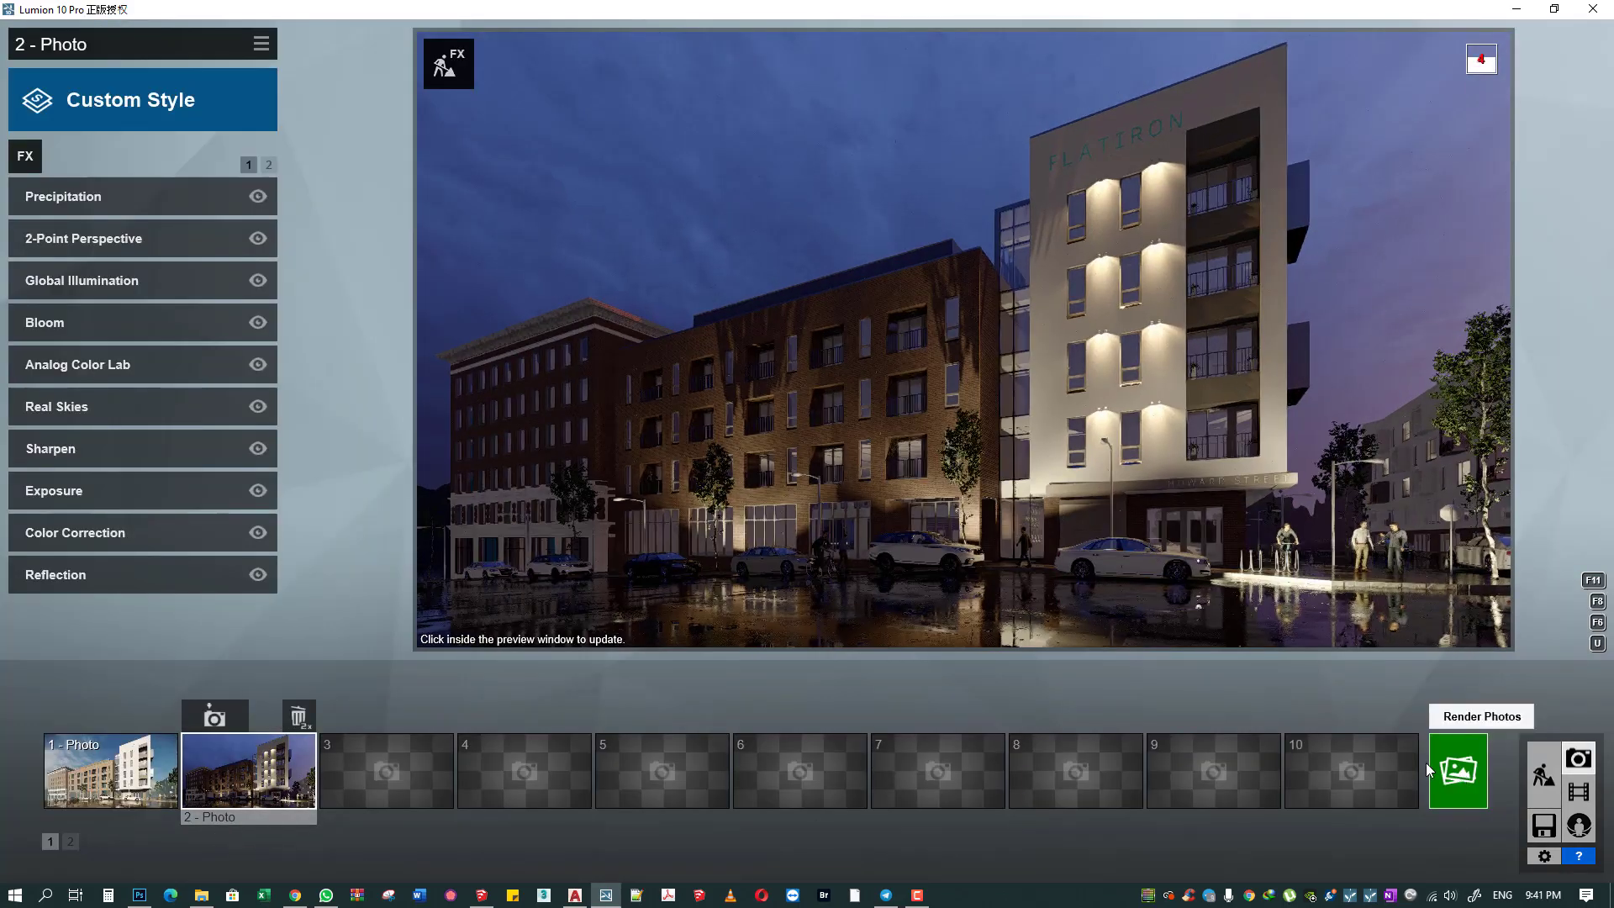
- Start a Desktop 1920x1080 render of '2 - Photo' saved as 007, then abort it
click(1517, 803)
click(688, 671)
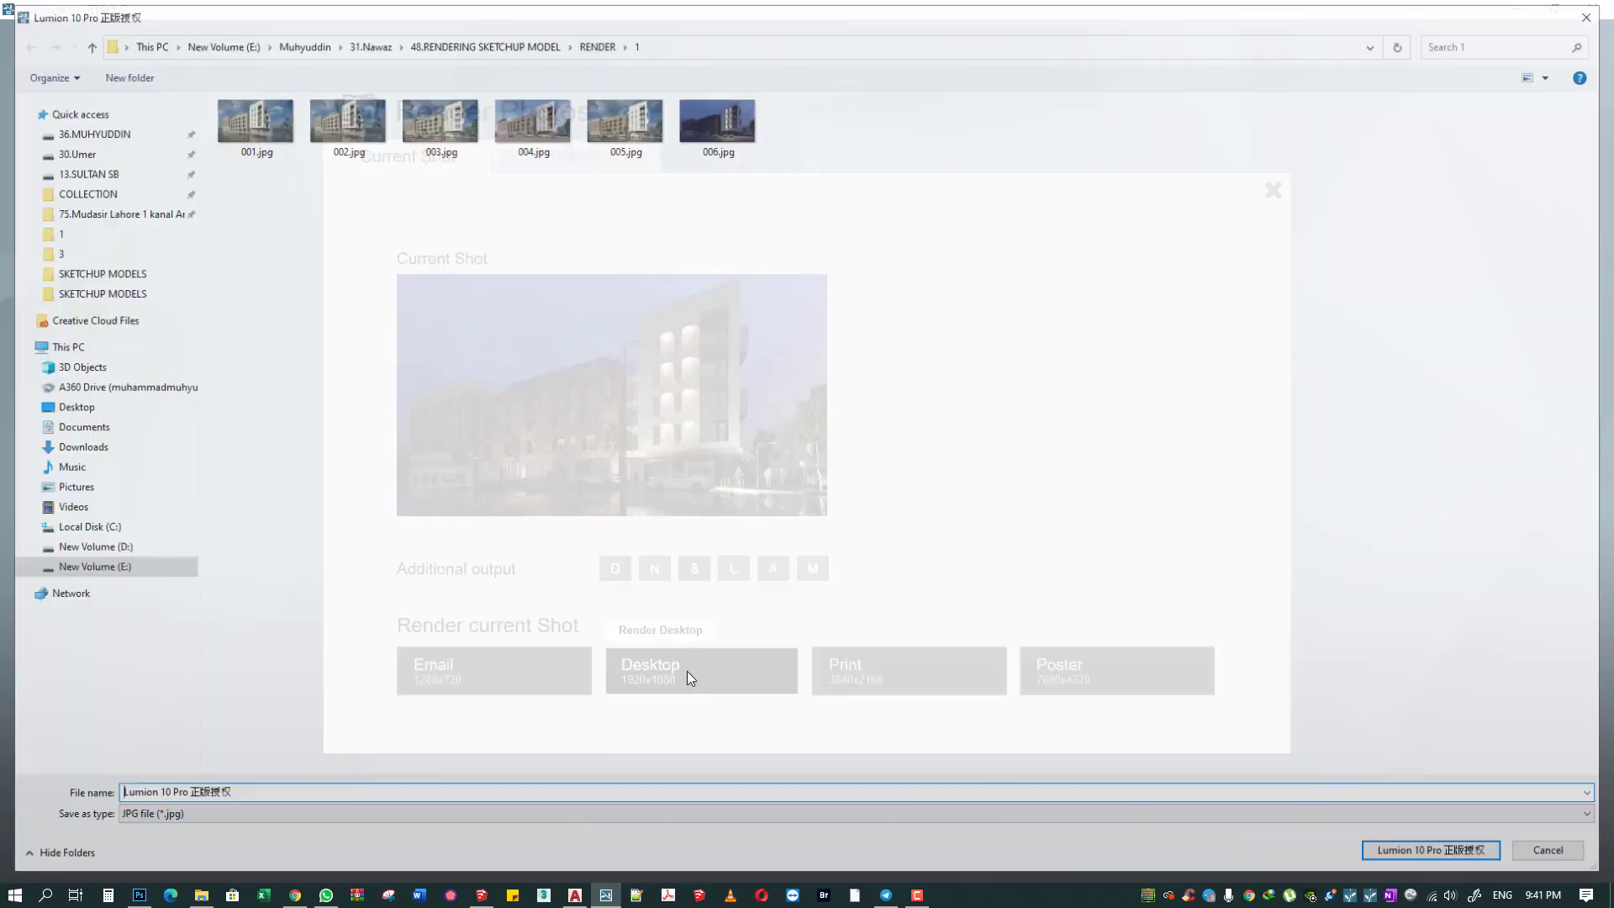
text(007)
key(Return)
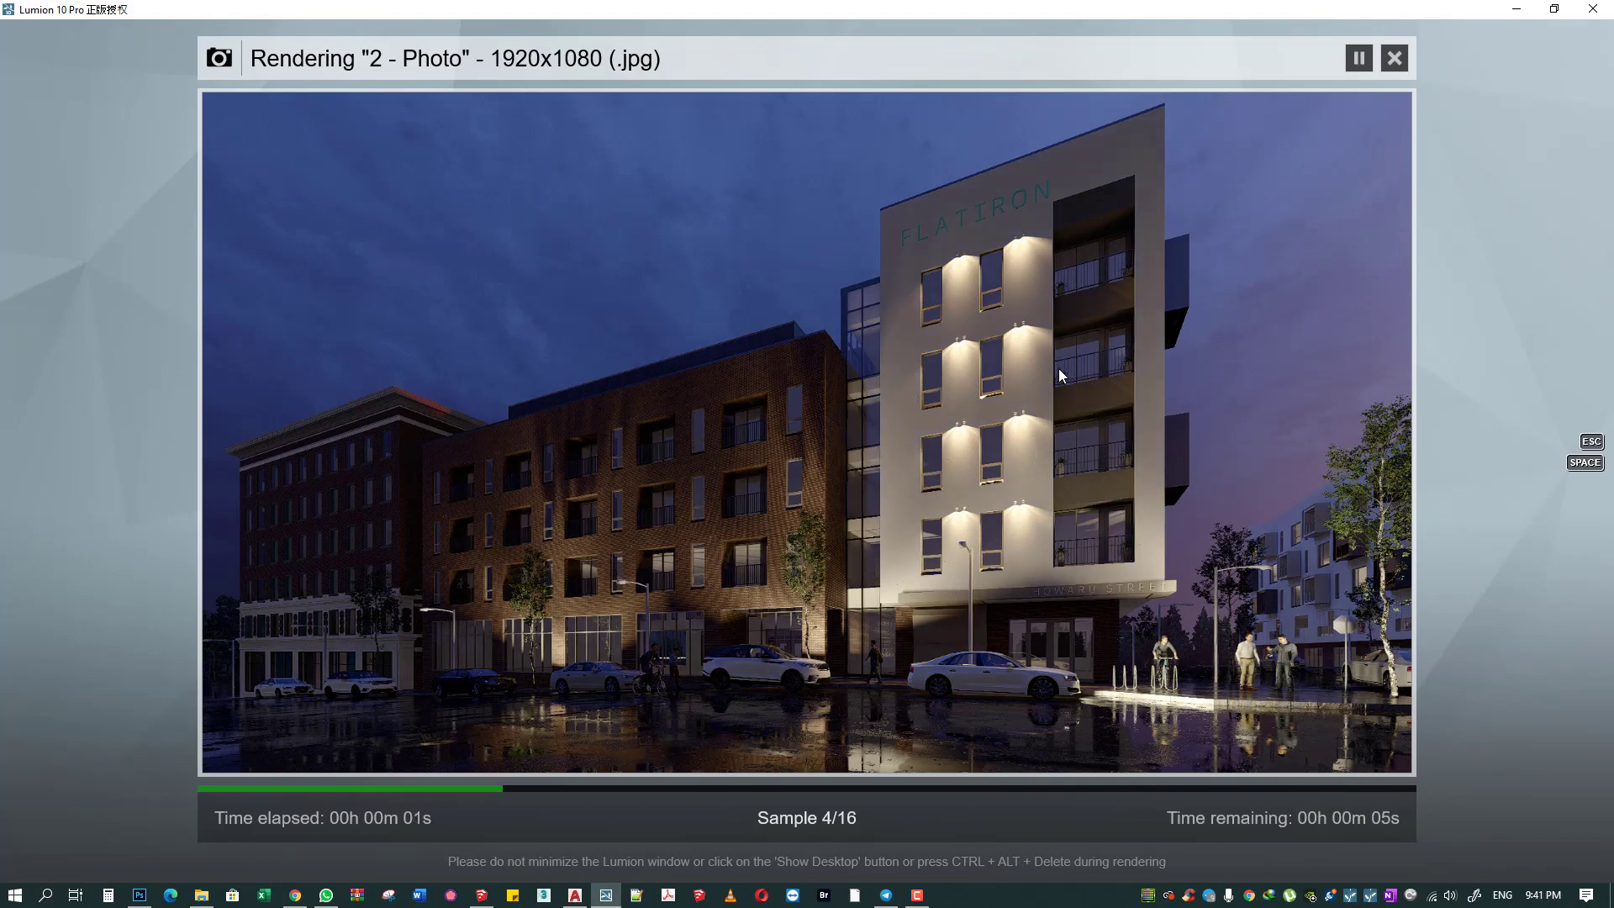
key(Escape)
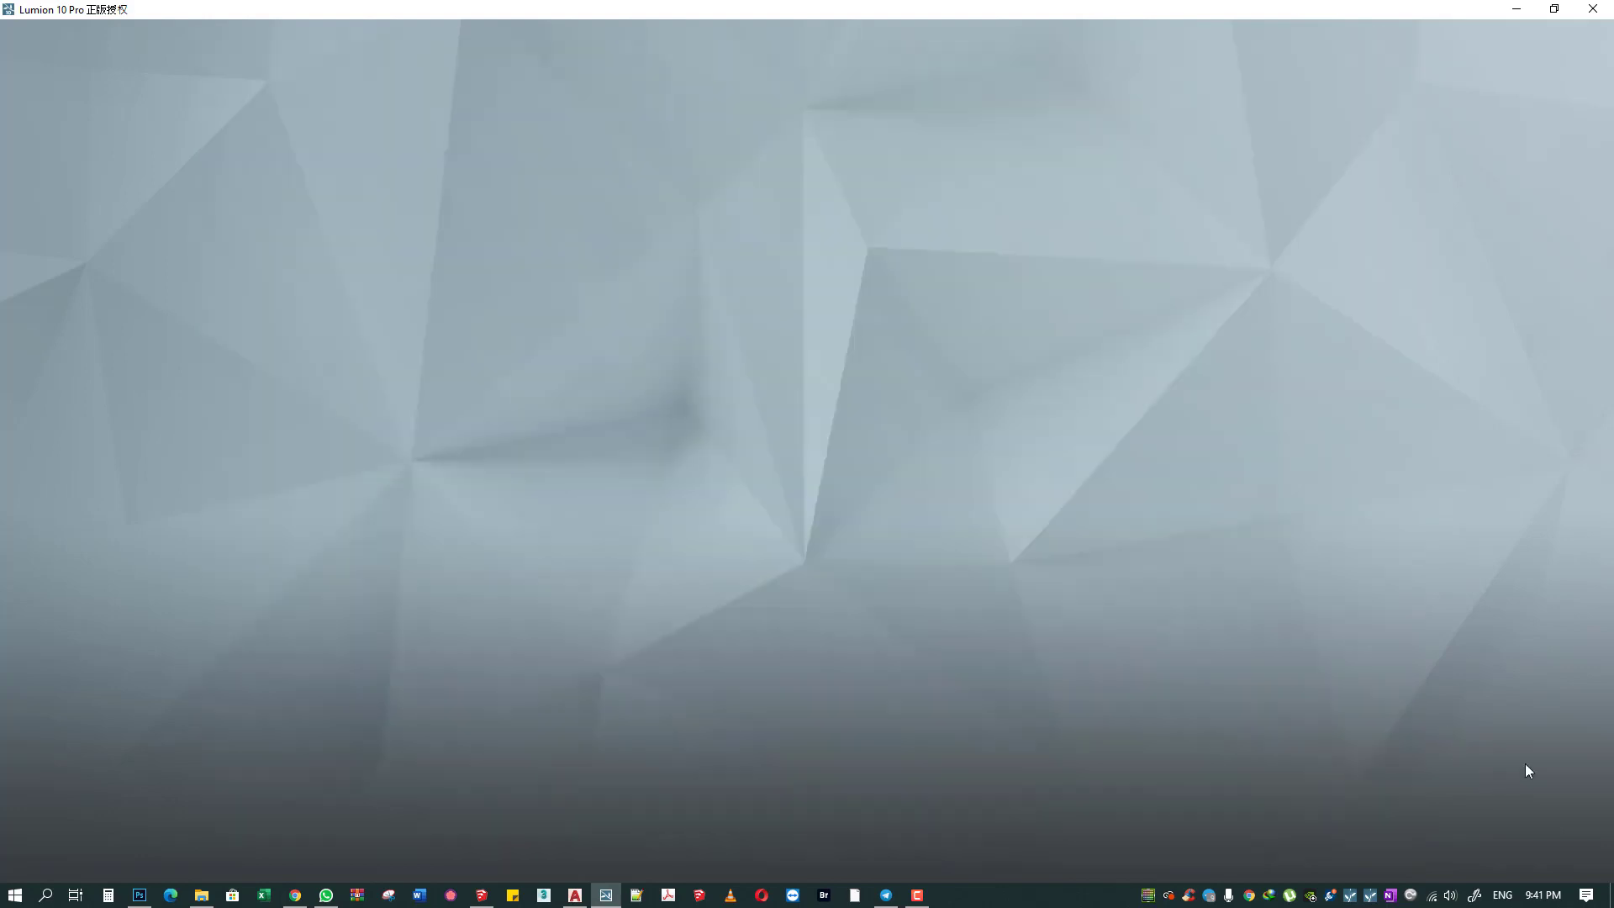
- Reselect the 16 facade spotlights and set their brightness to 61.6
click(1543, 769)
ctrl+drag(904, 144, 1057, 628)
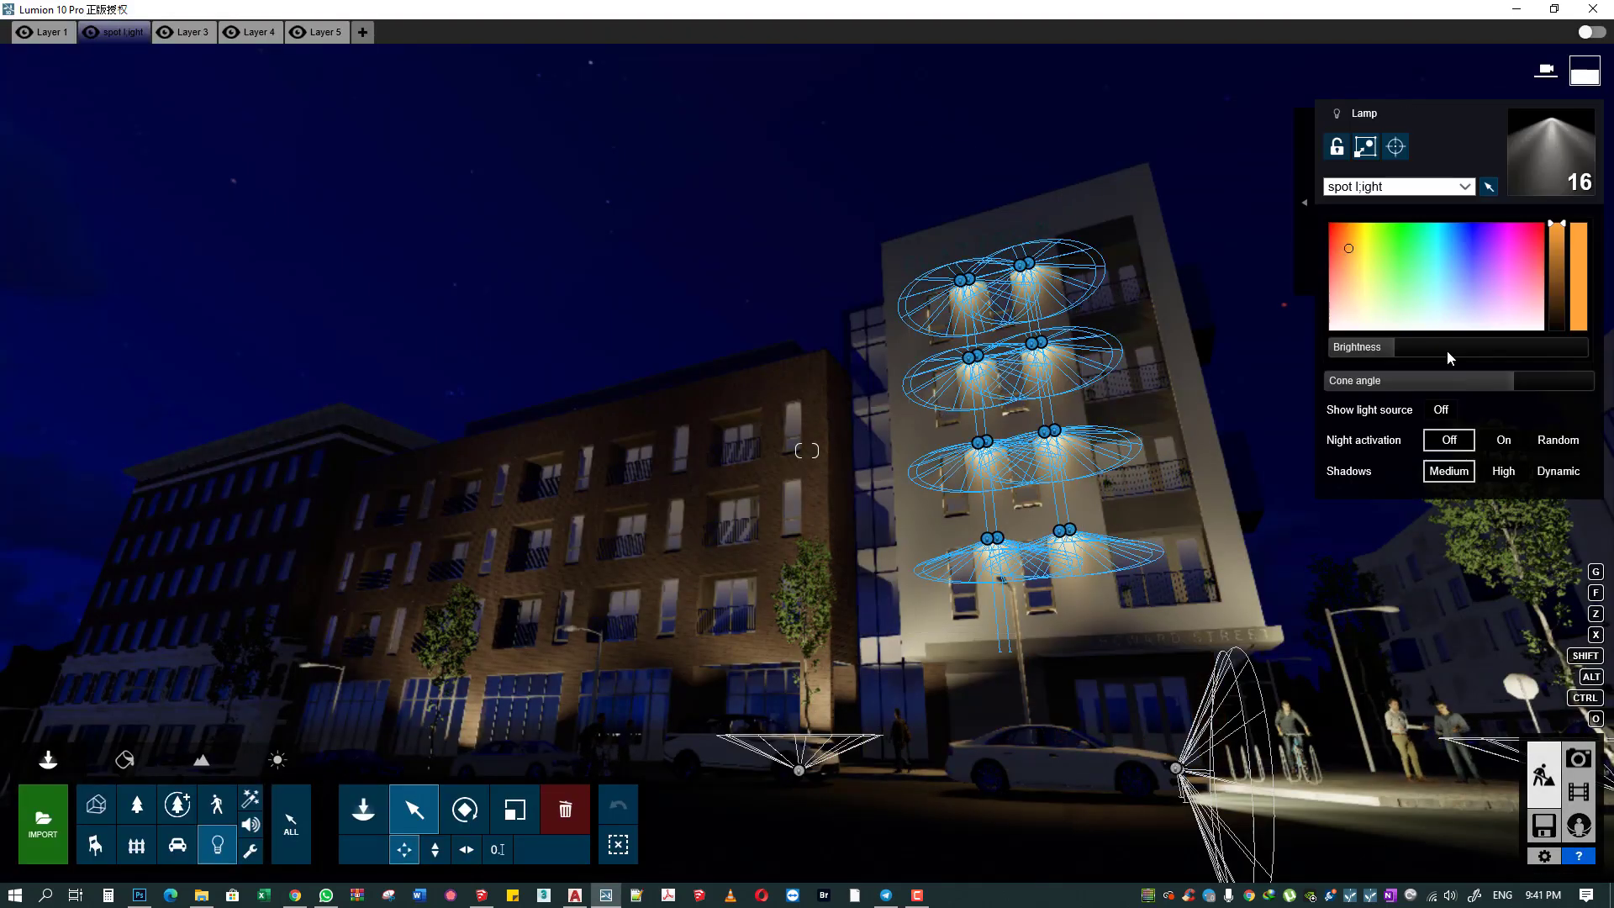
click(1347, 240)
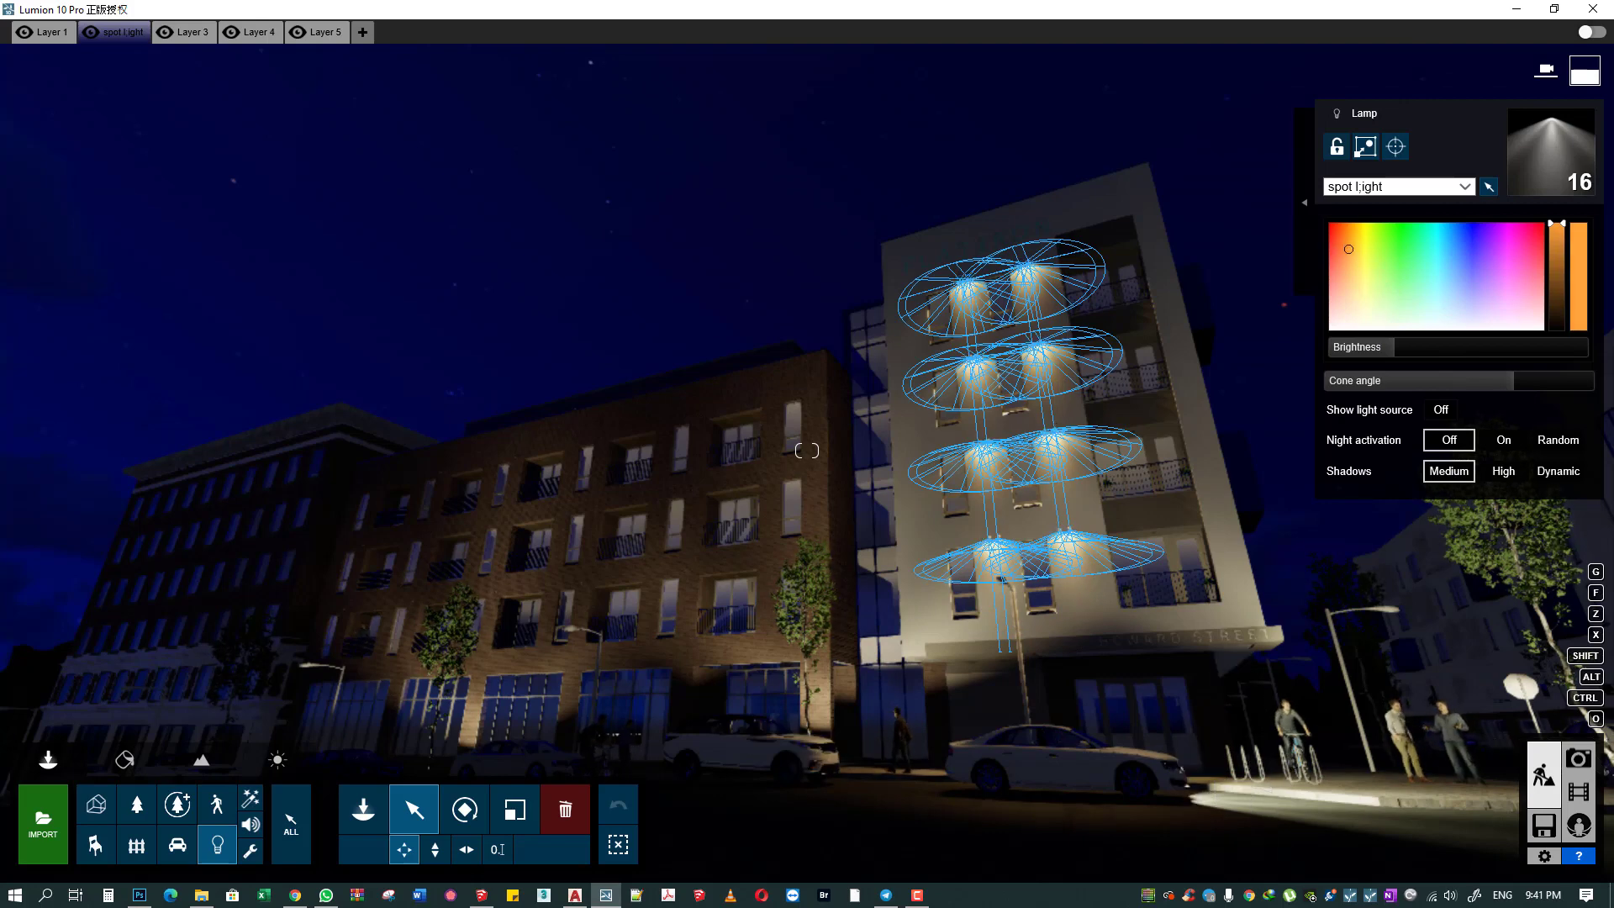
click(1561, 247)
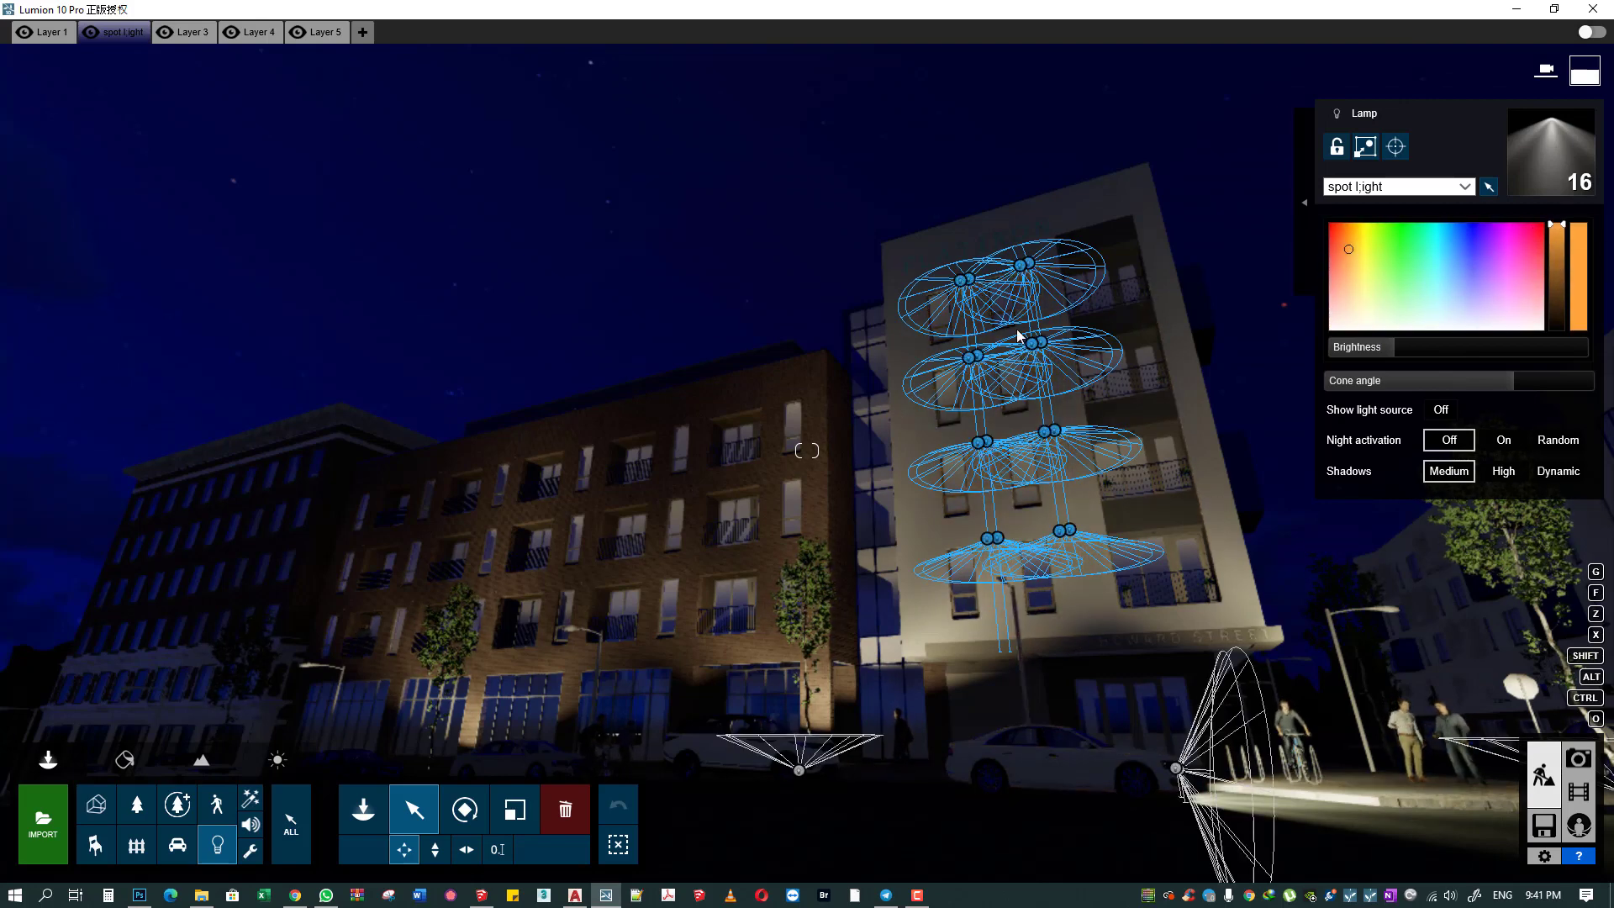
- Check the dimmed lights in the photo preview, then fly toward the brick ground floor
key(d)
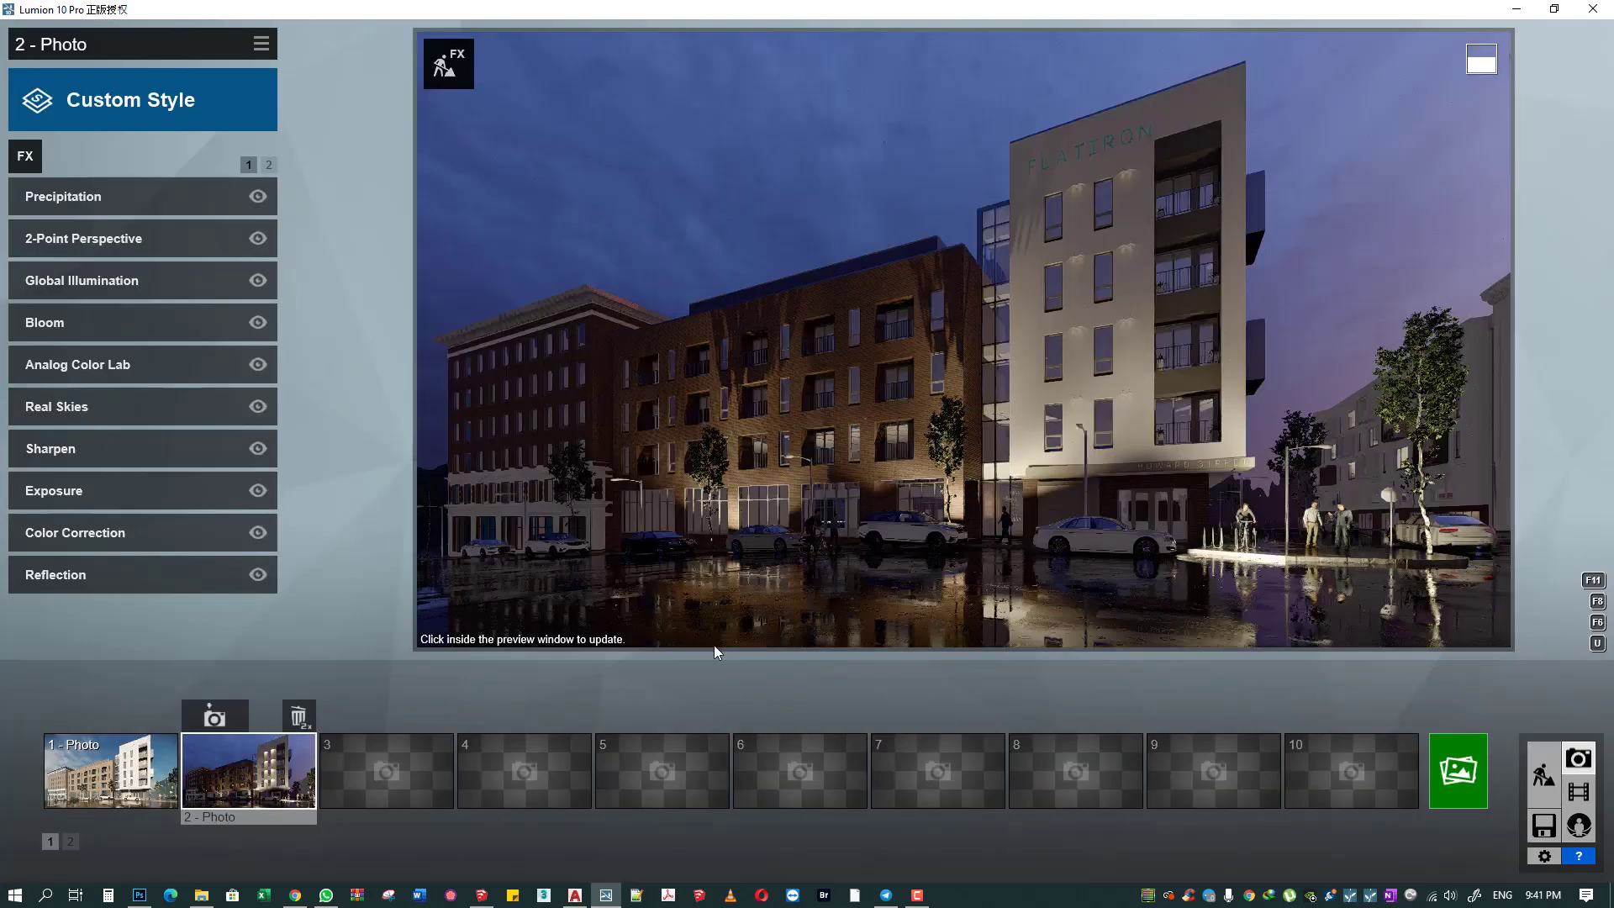
click(1123, 403)
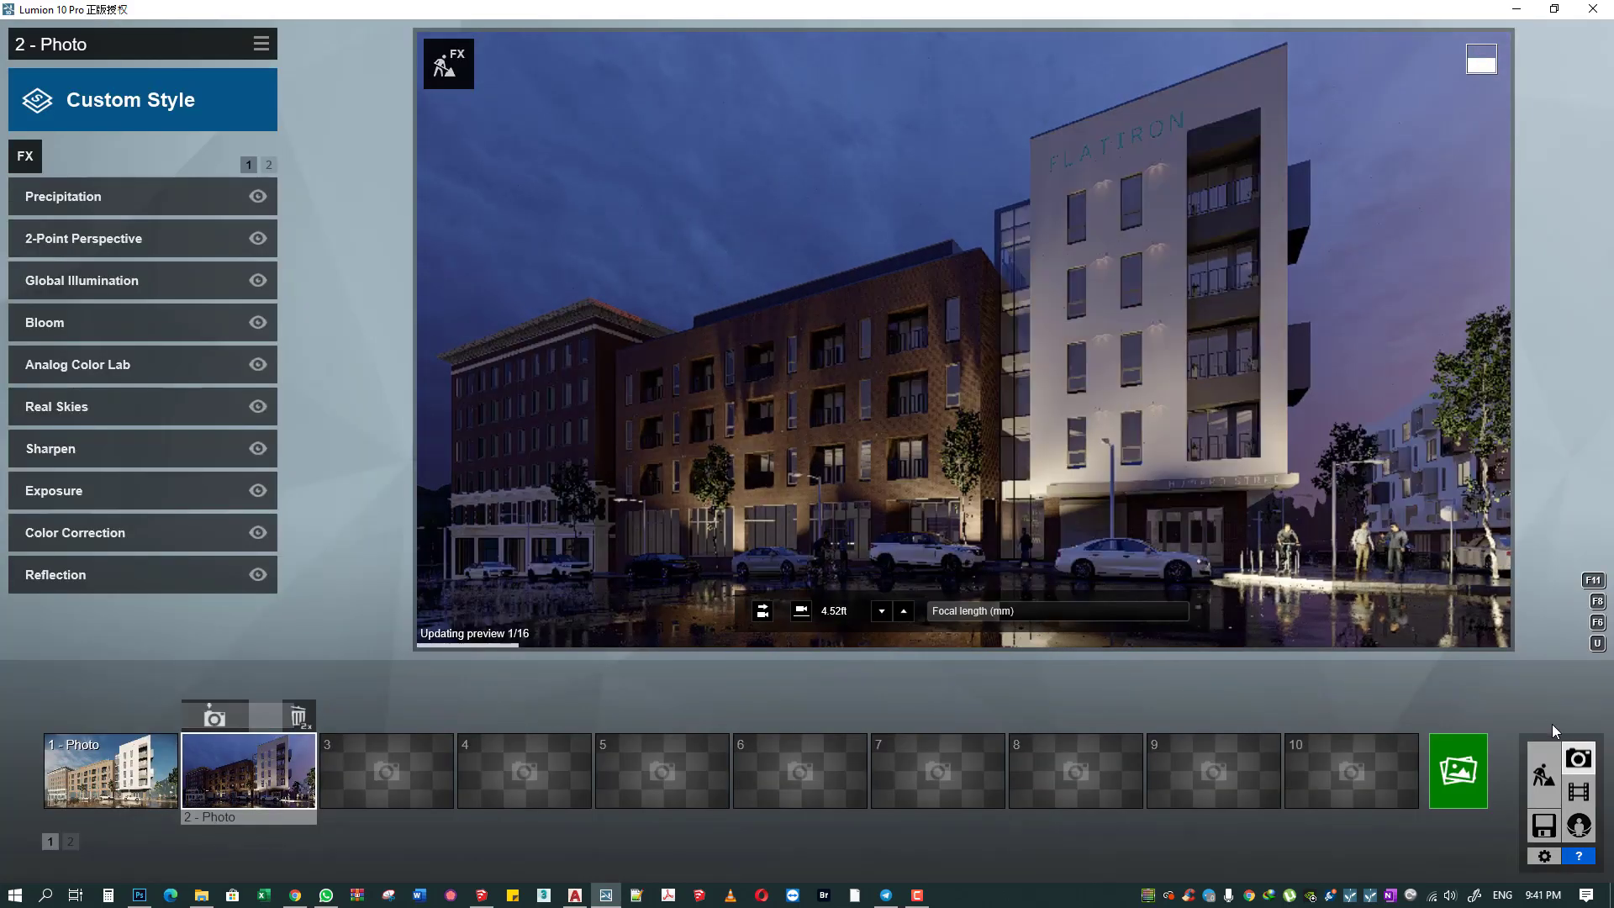
click(1544, 777)
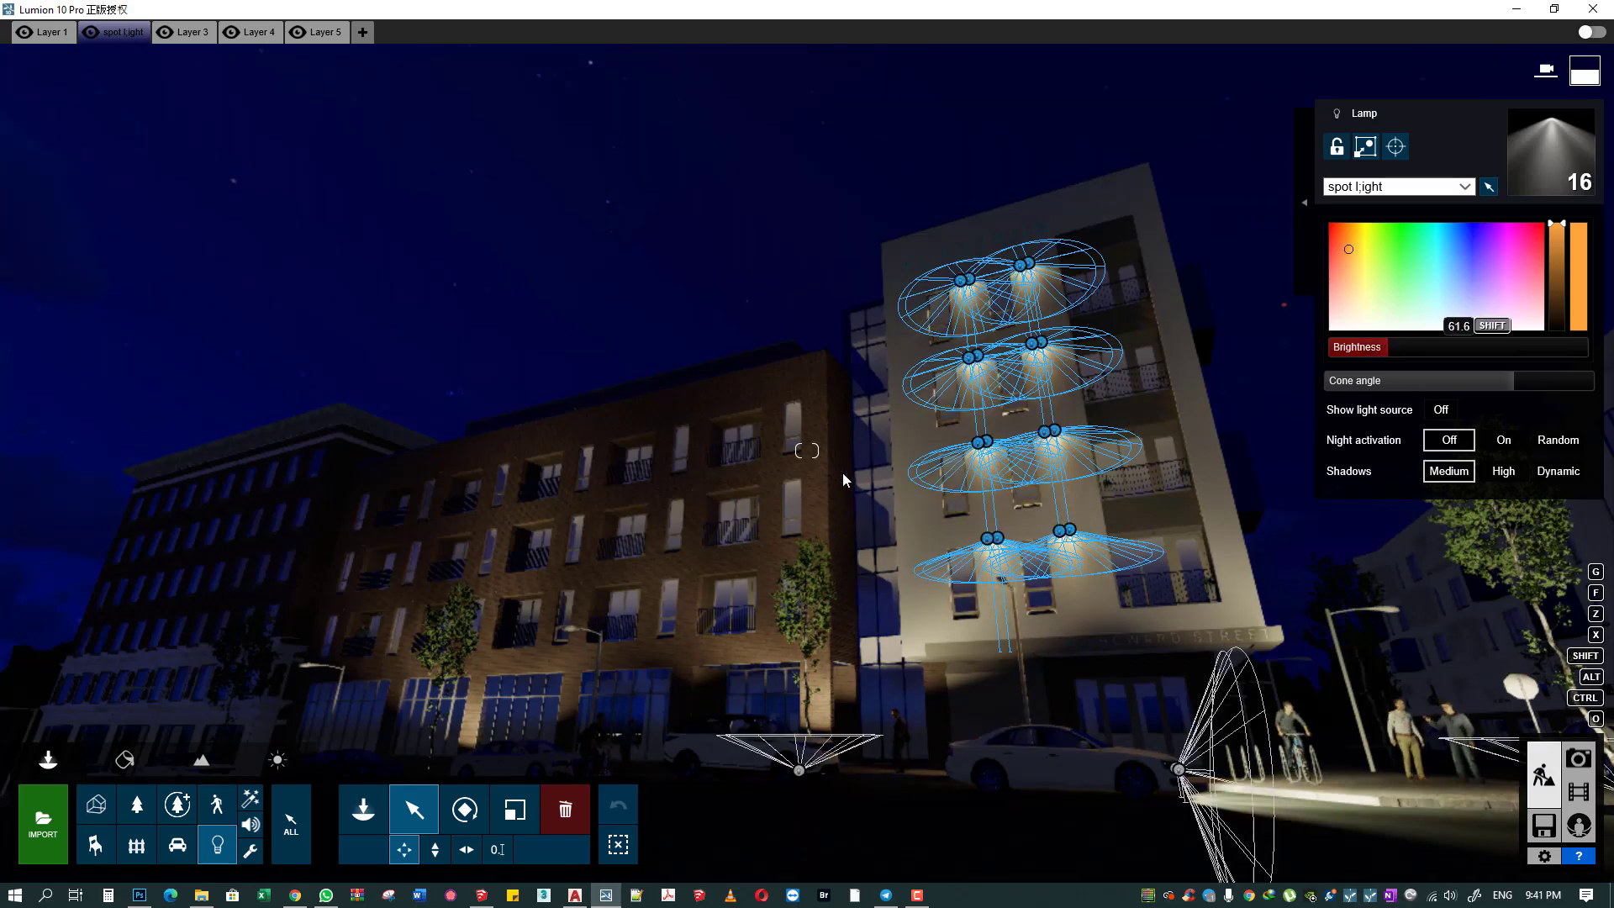
mouse_move(843, 472)
right_down()
mouse_move(874, 475)
mouse_move(807, 451)
mouse_move(1036, 797)
right_up()
key(w)
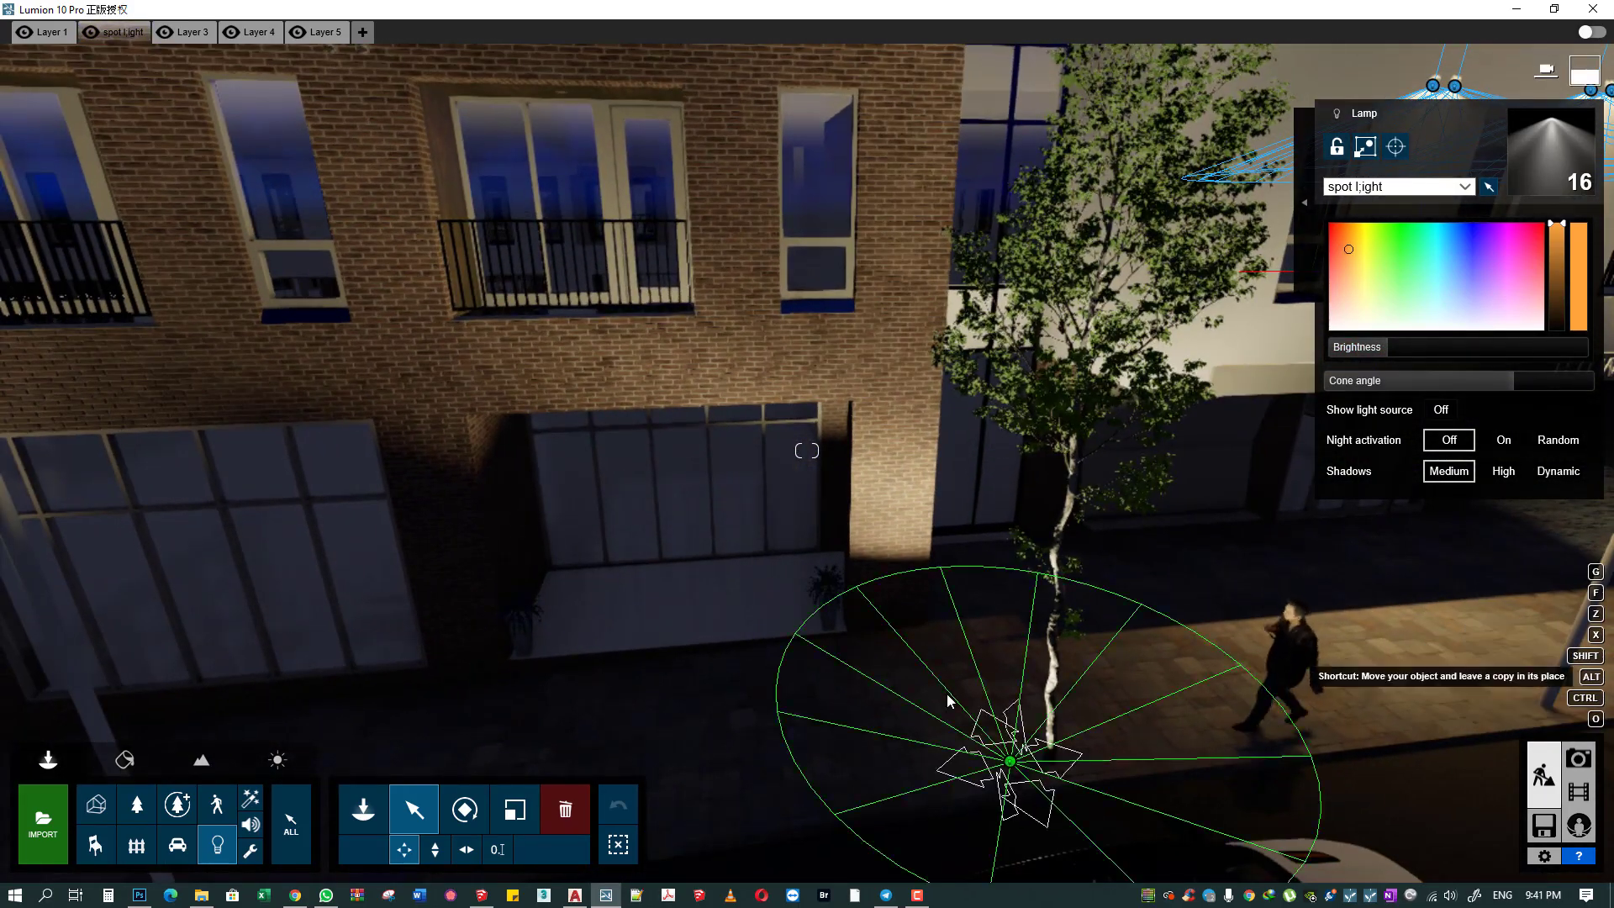
- Move the first spotlights onto the bases of the brick ground-floor piers
drag(1009, 760, 897, 640)
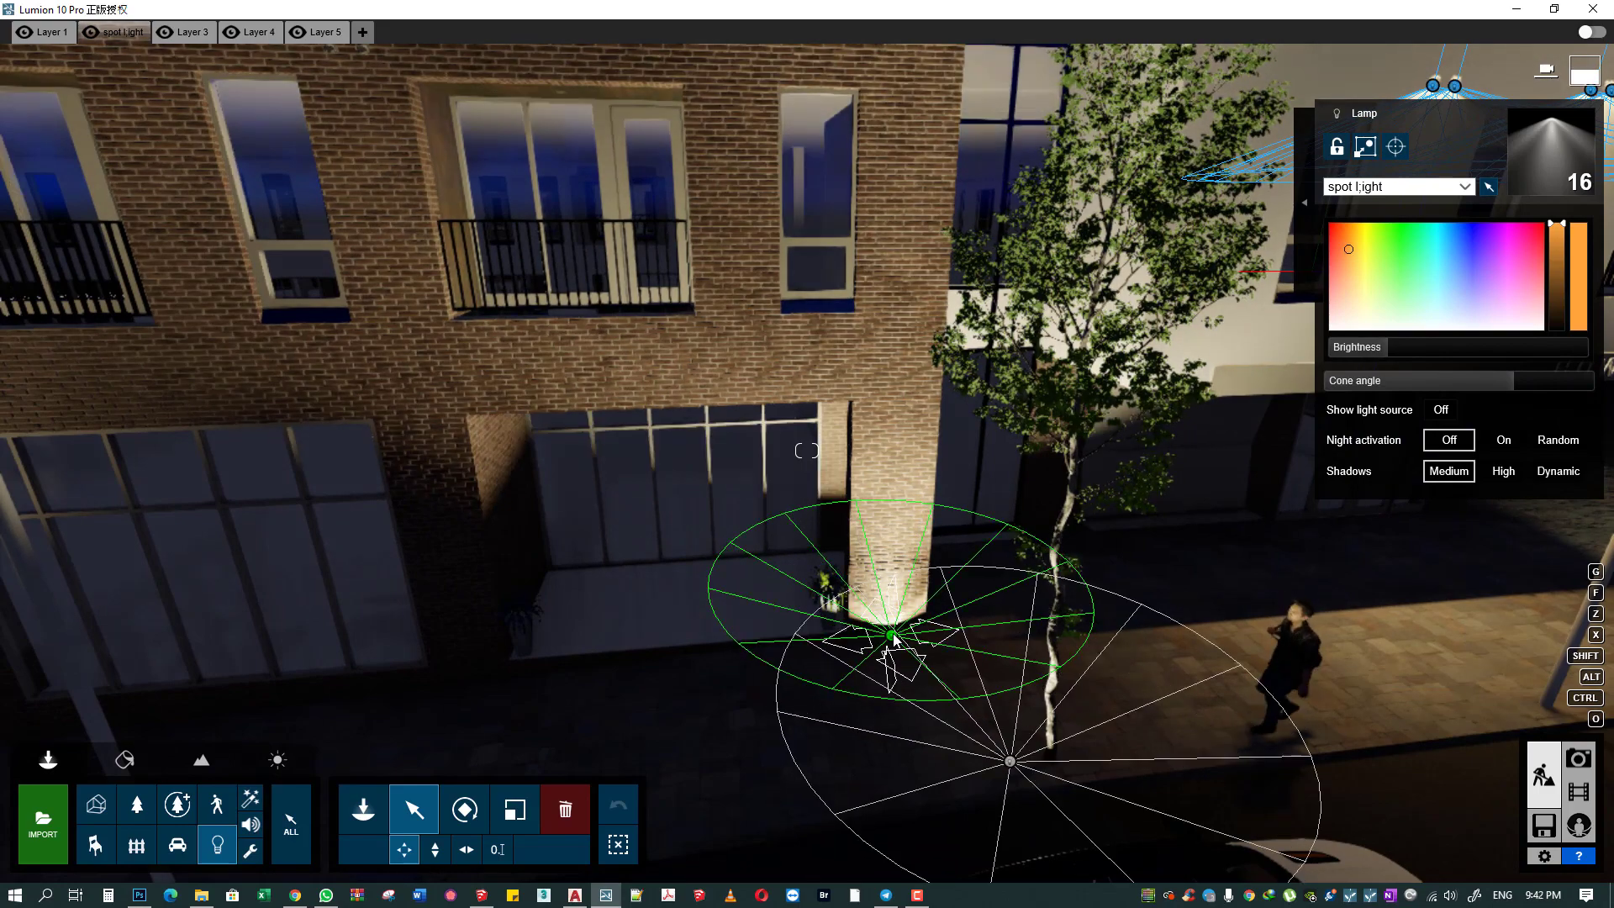
scroll(894, 637, up, 5)
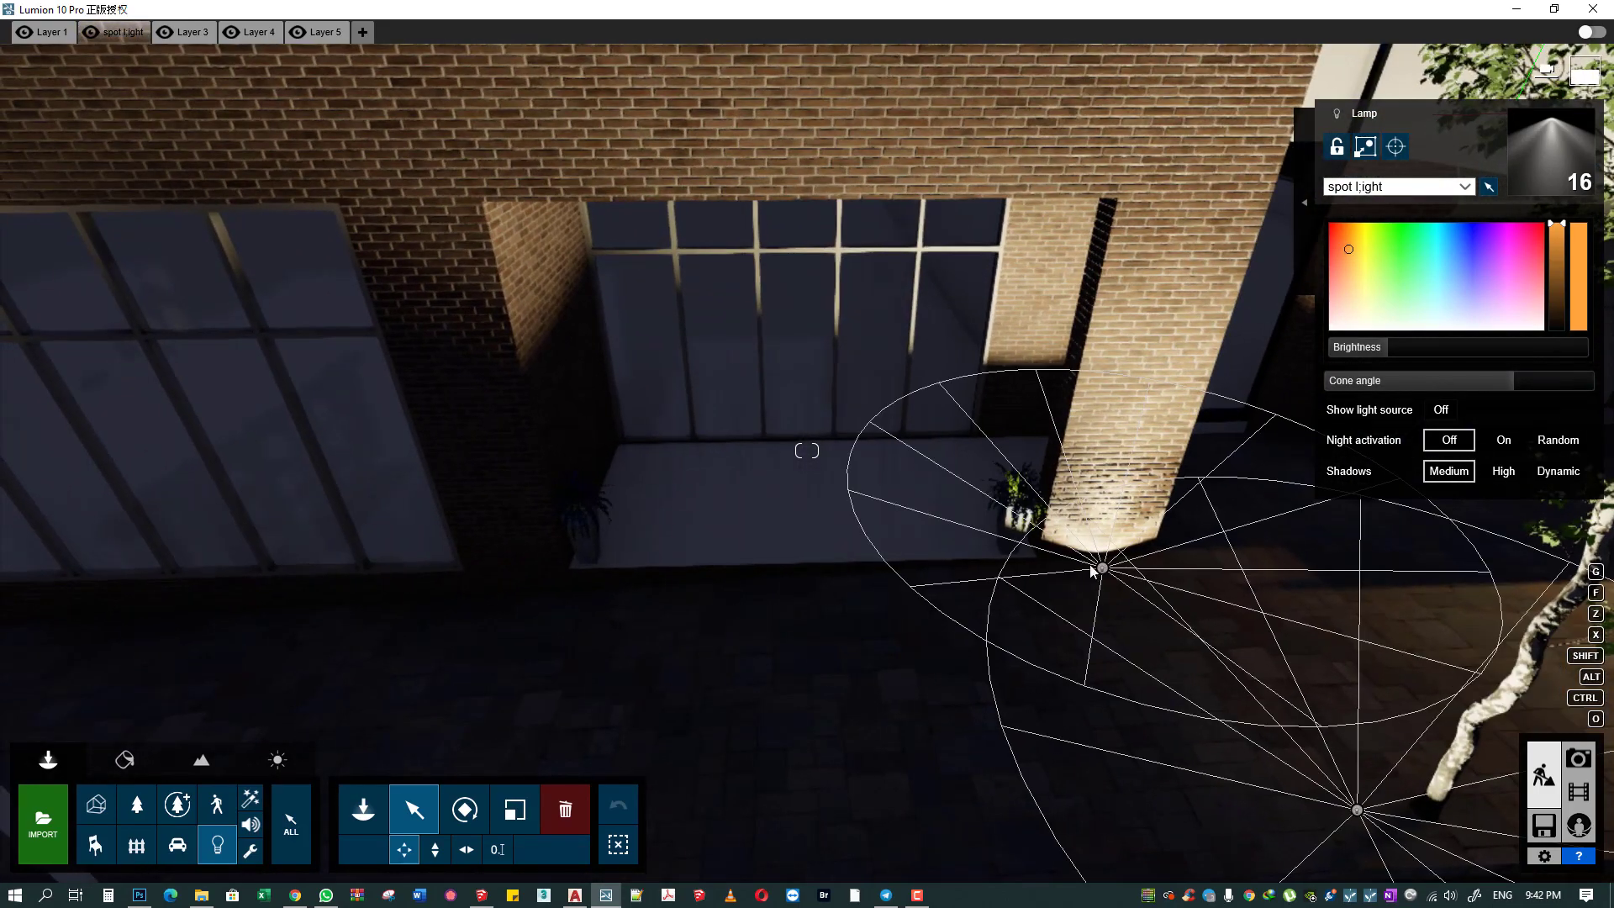
drag(1101, 568, 536, 622)
right_drag(535, 622, 589, 505)
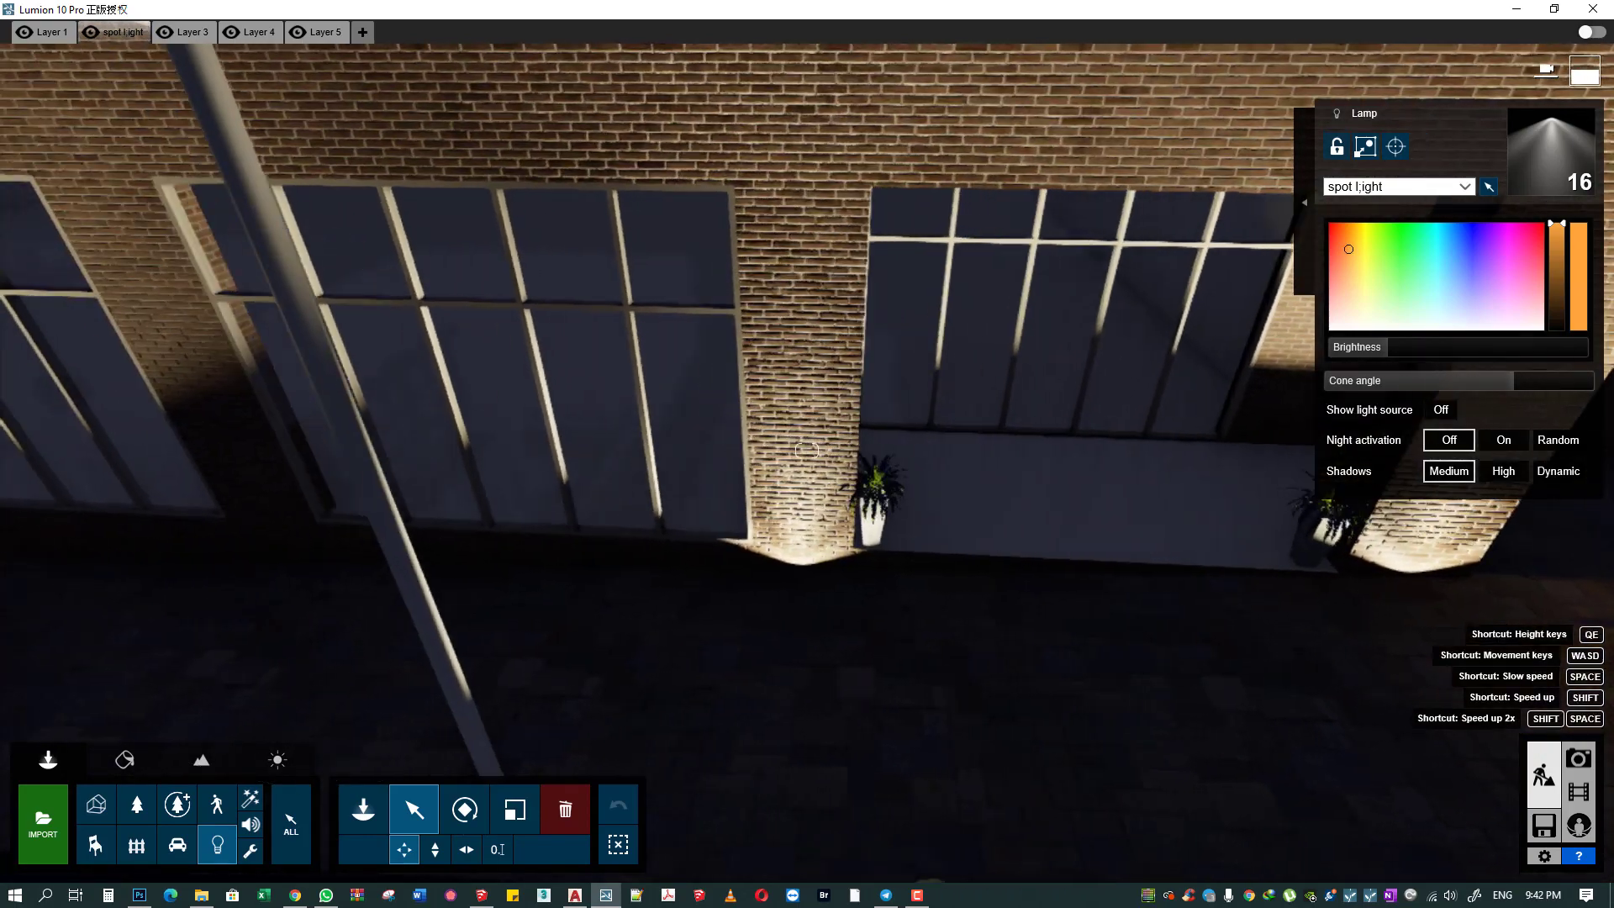
right_drag(806, 451, 992, 557)
drag(1027, 557, 509, 702)
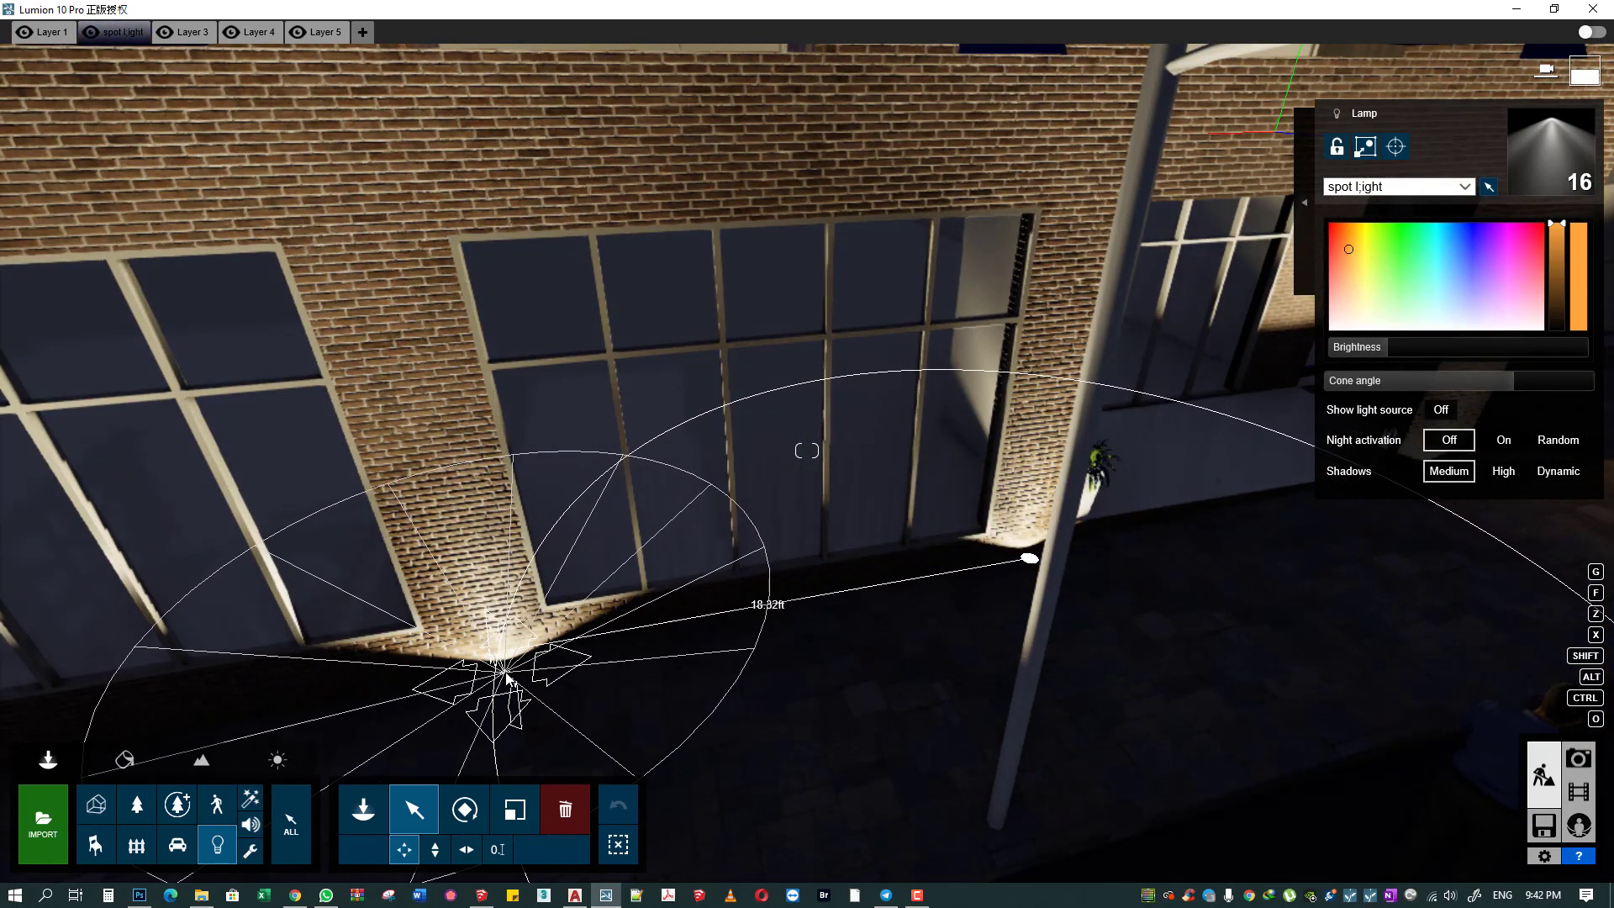
- Place the remaining spotlights at the foot of the brick wall between the windows
right_drag(508, 702, 470, 689)
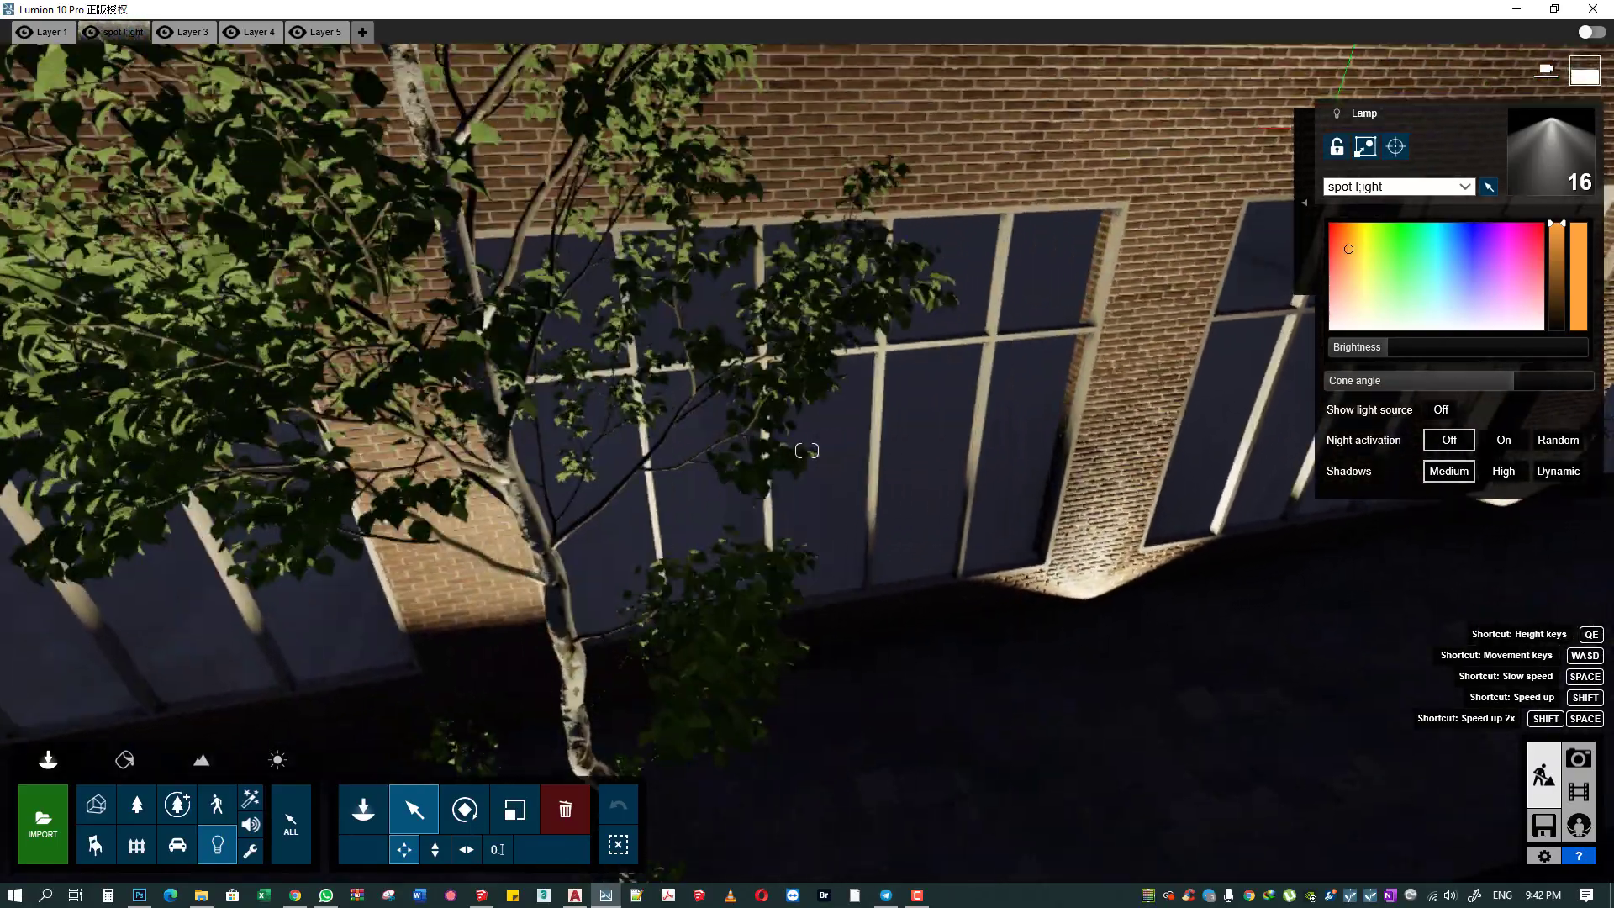
right_drag(806, 451, 841, 453)
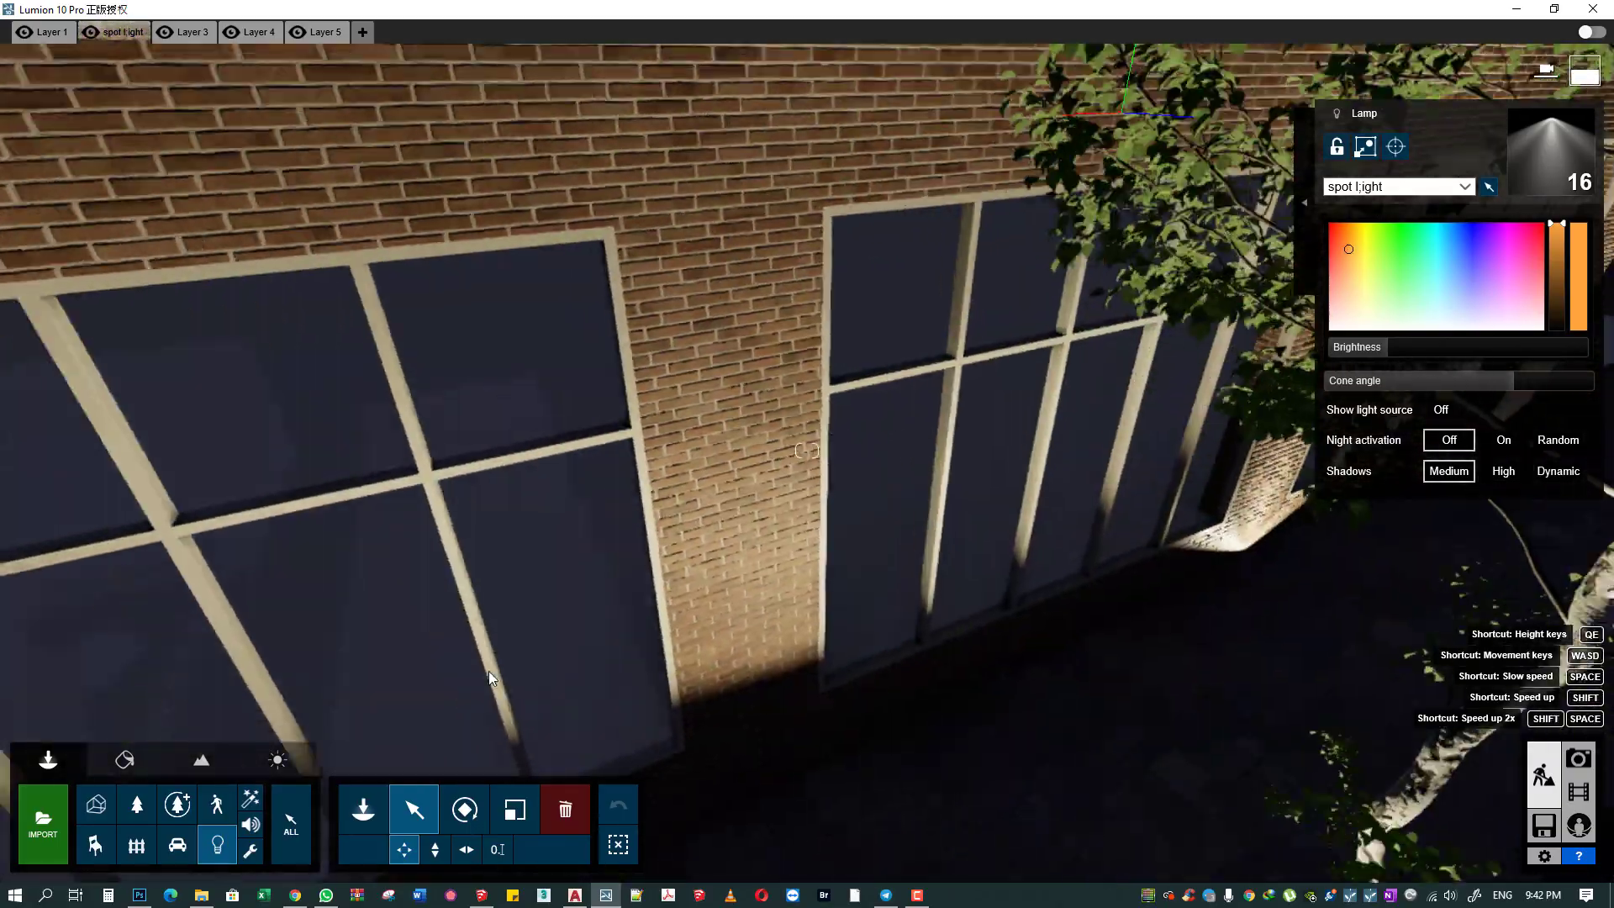
drag(1227, 494, 783, 696)
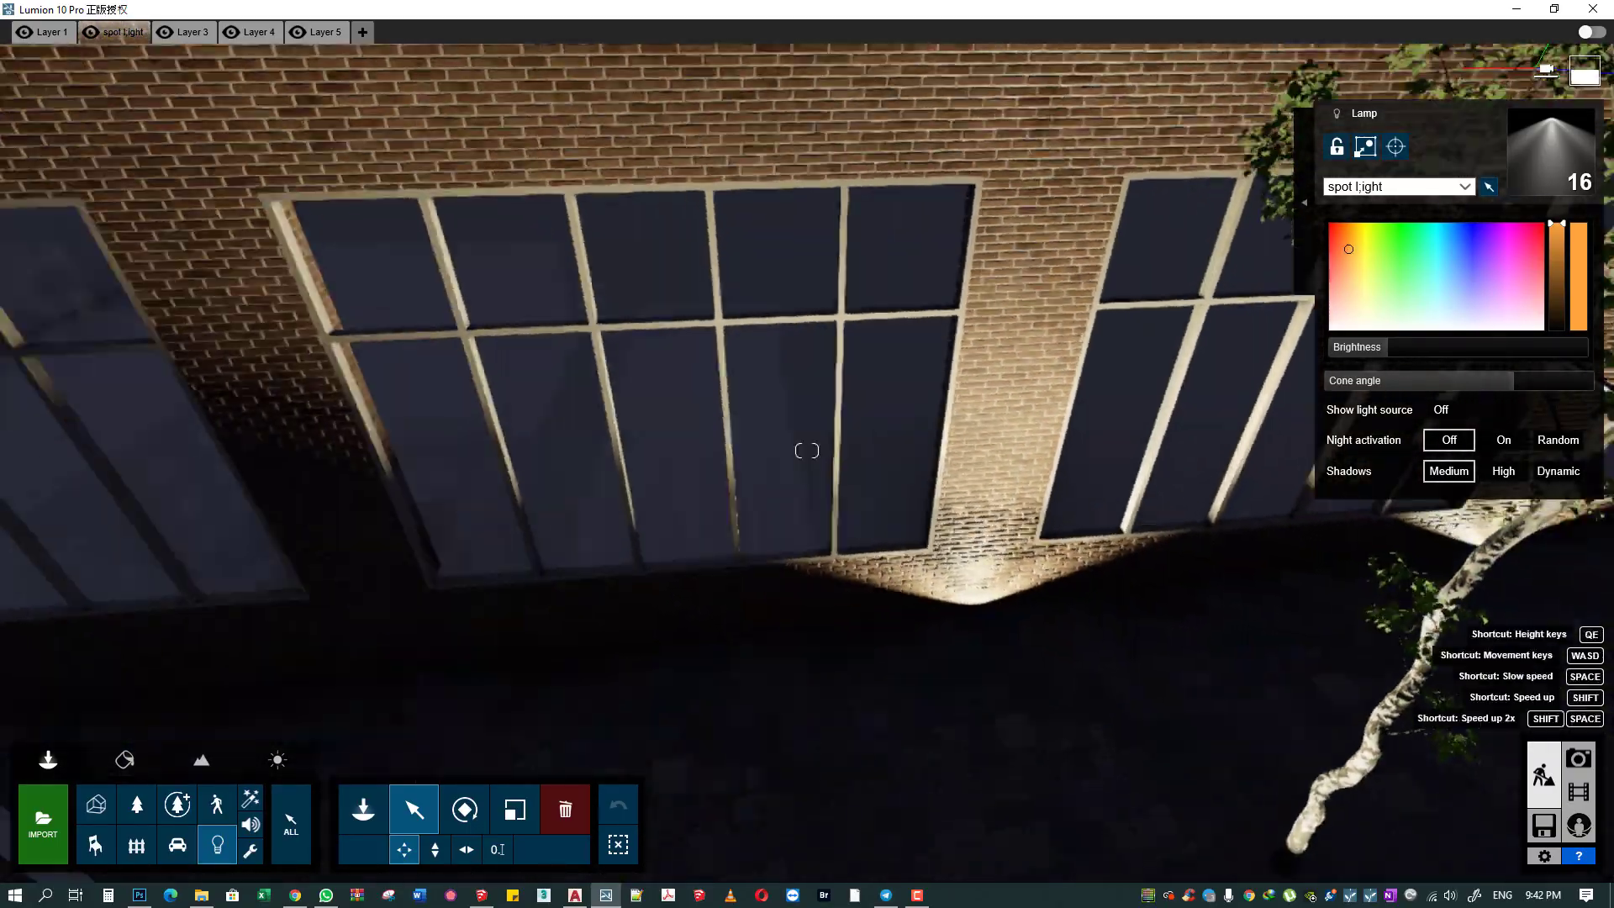
right_drag(783, 696, 1227, 620)
drag(1226, 620, 649, 736)
right_drag(640, 736, 1366, 567)
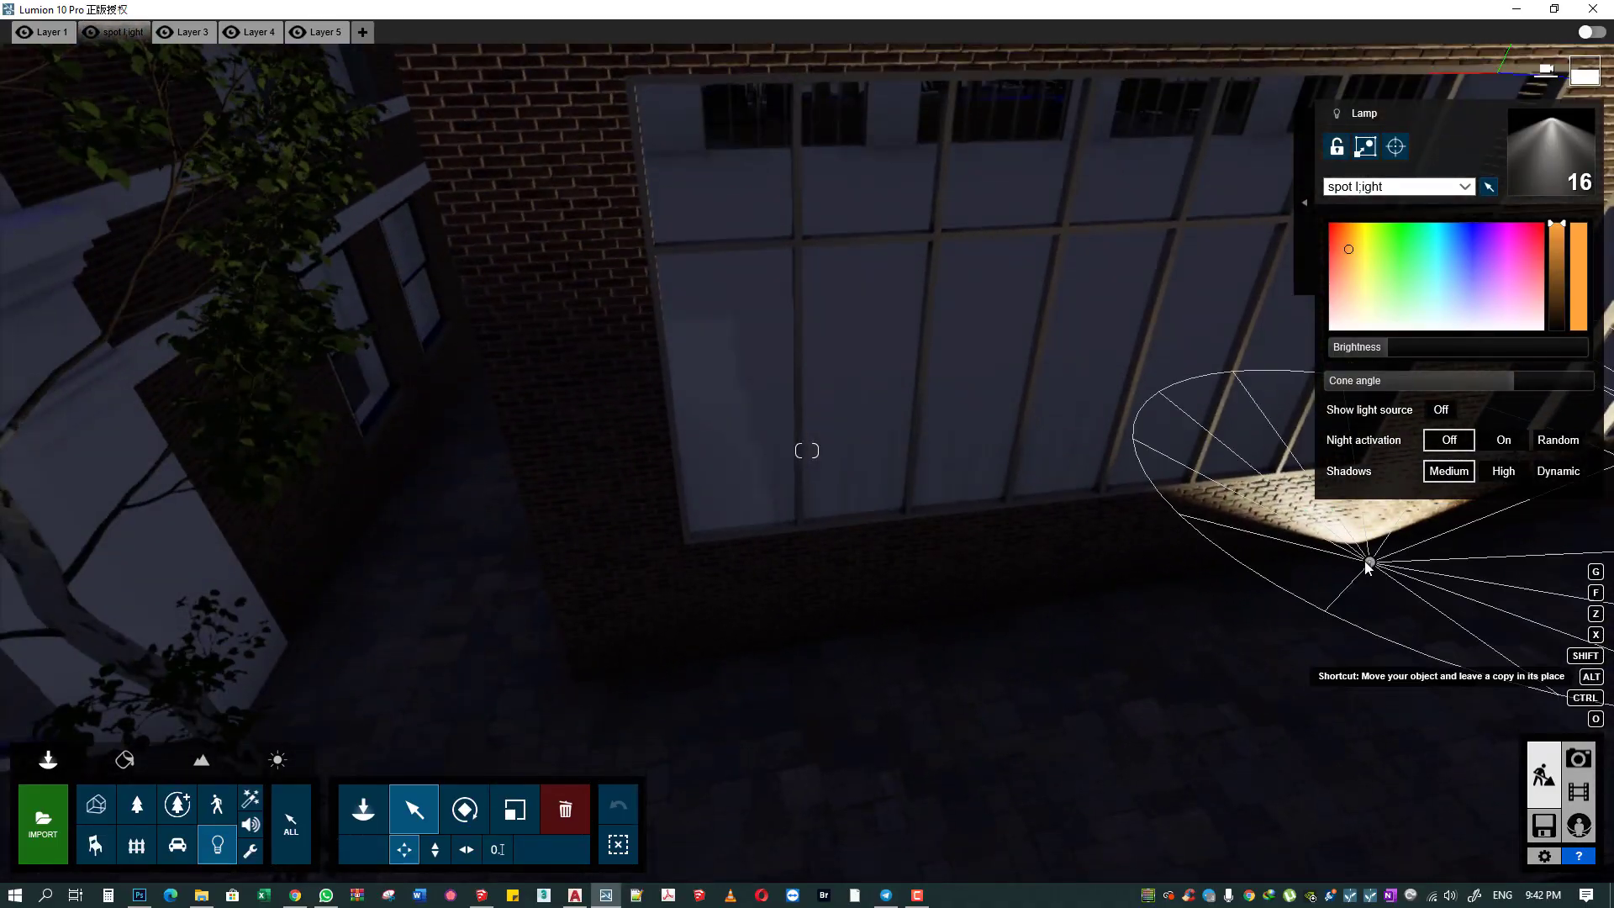
drag(1366, 567, 612, 709)
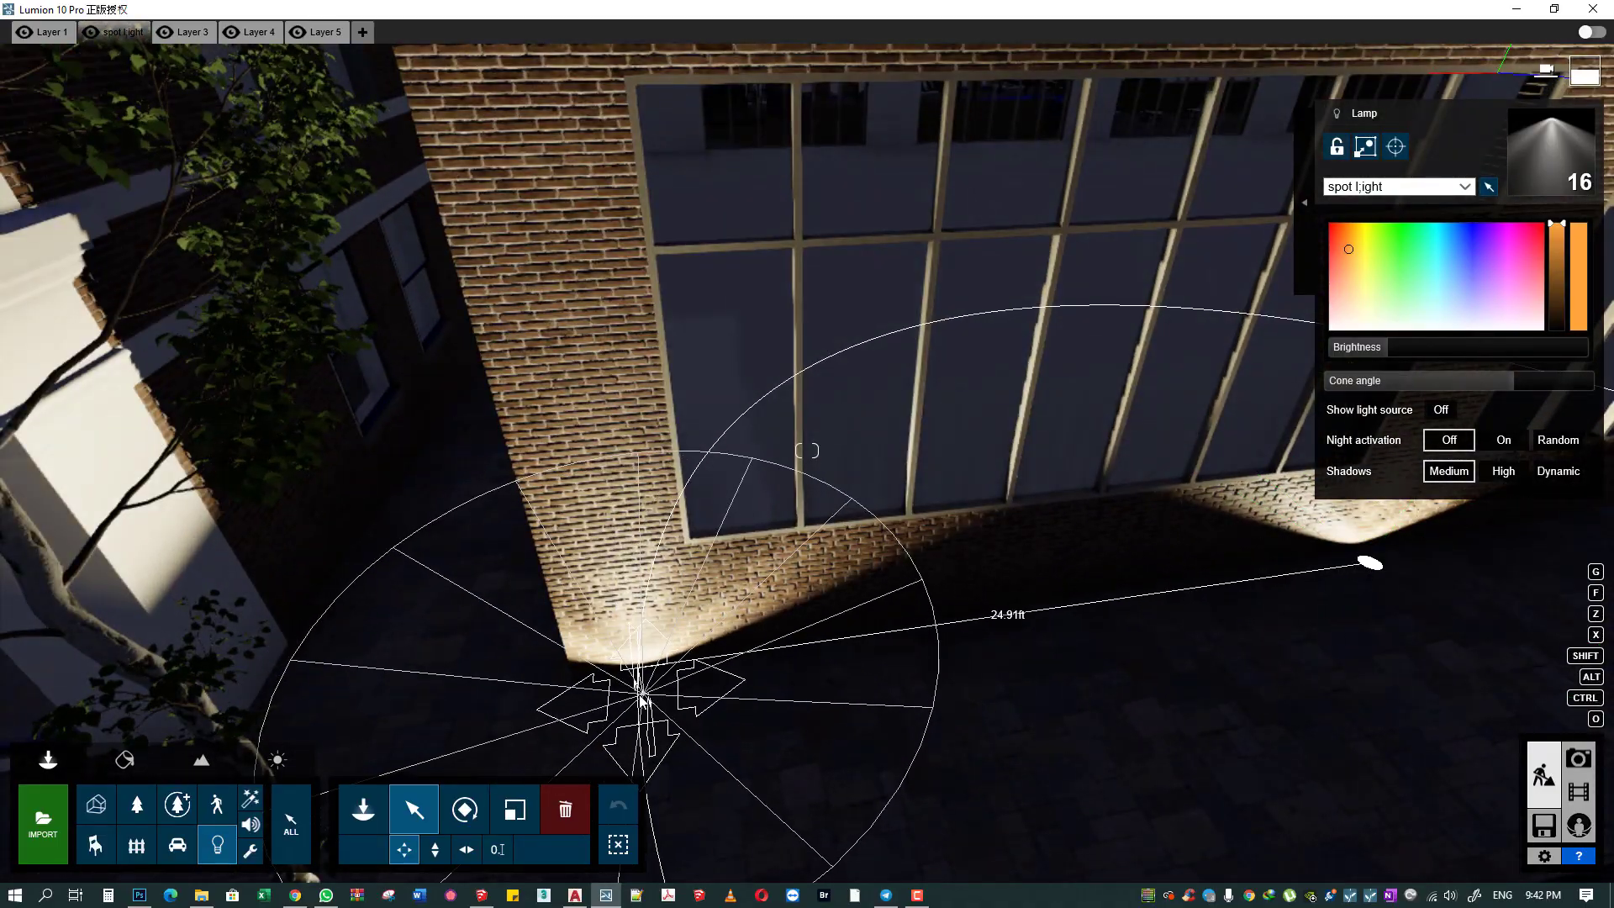
right_drag(631, 667, 639, 589)
- Render '2 - Photo' at Desktop 1920x1080 as the JPG file 0088
key(s)
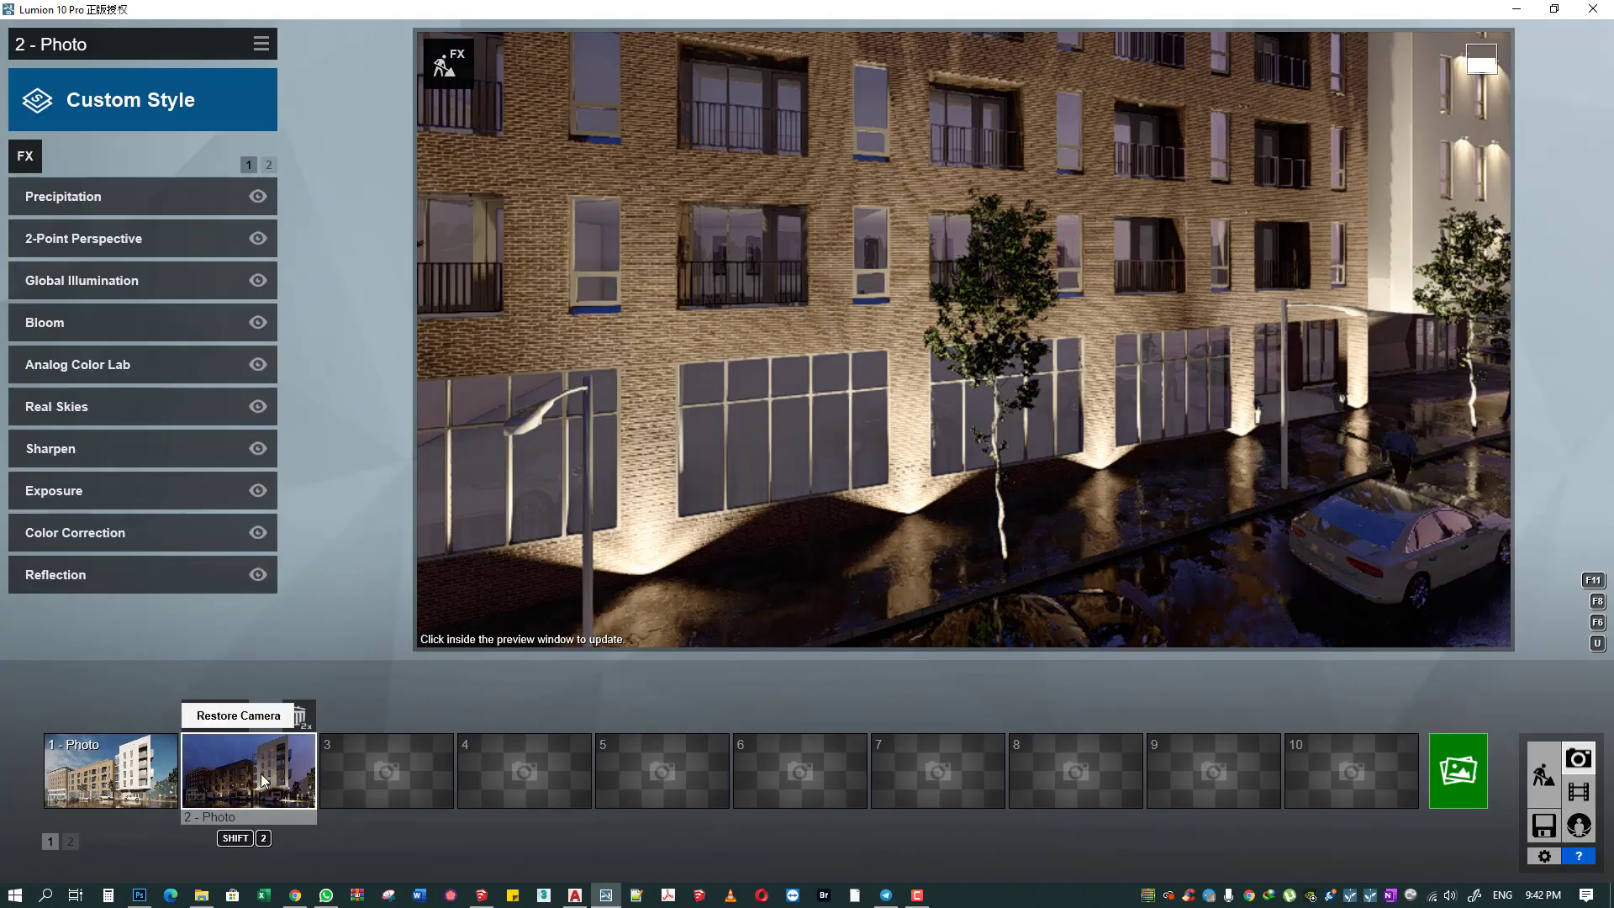
click(261, 773)
click(1519, 800)
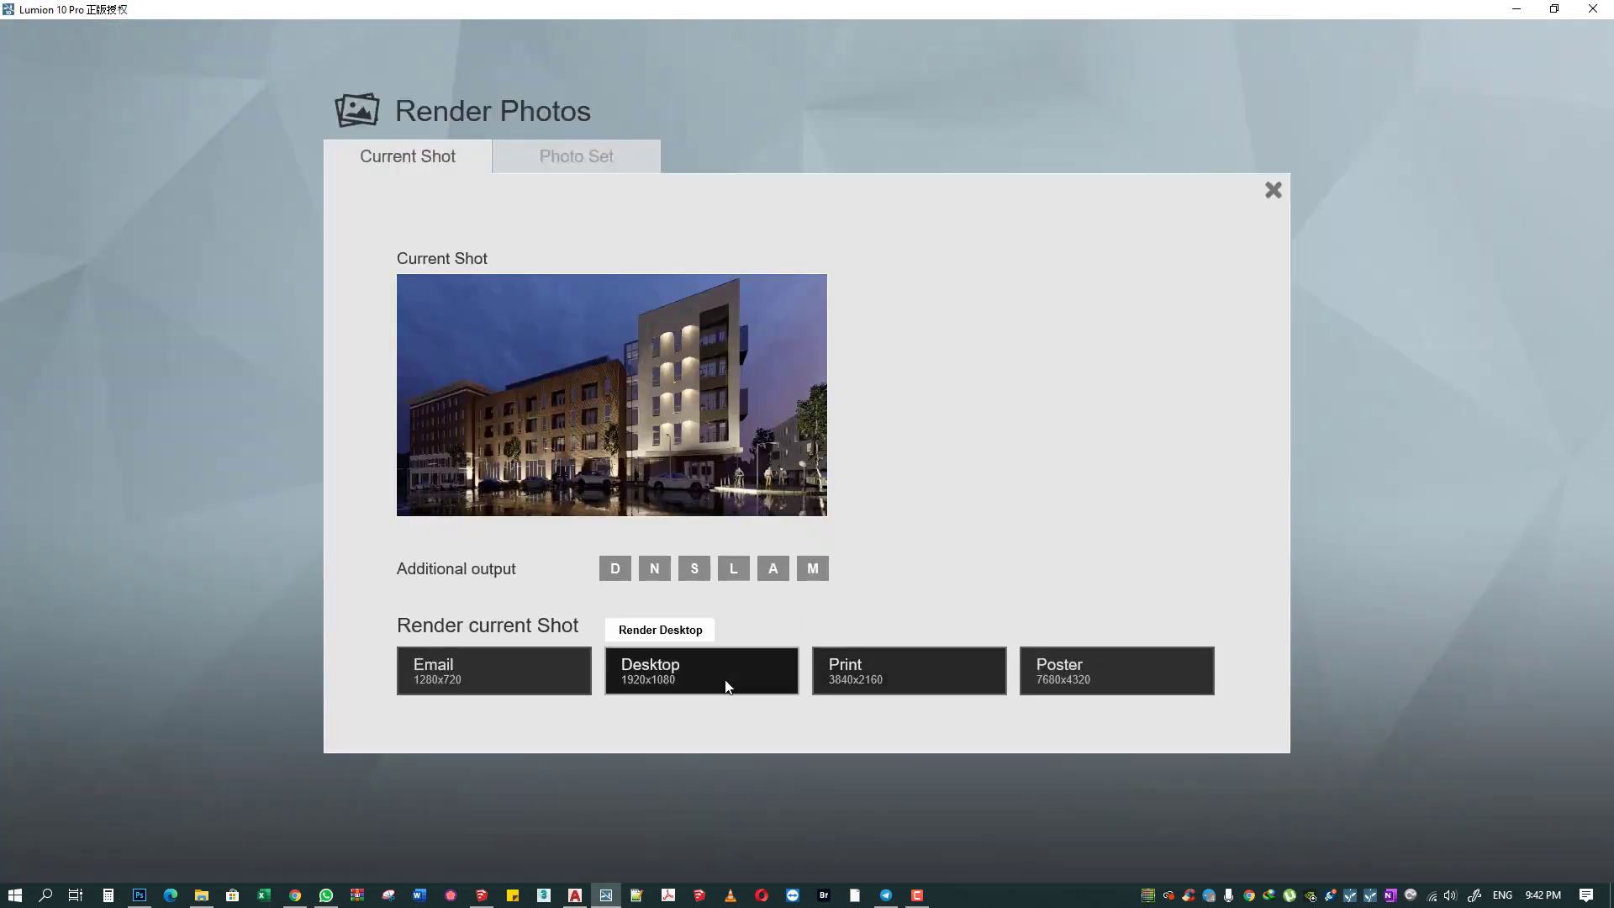
click(743, 706)
text(00)
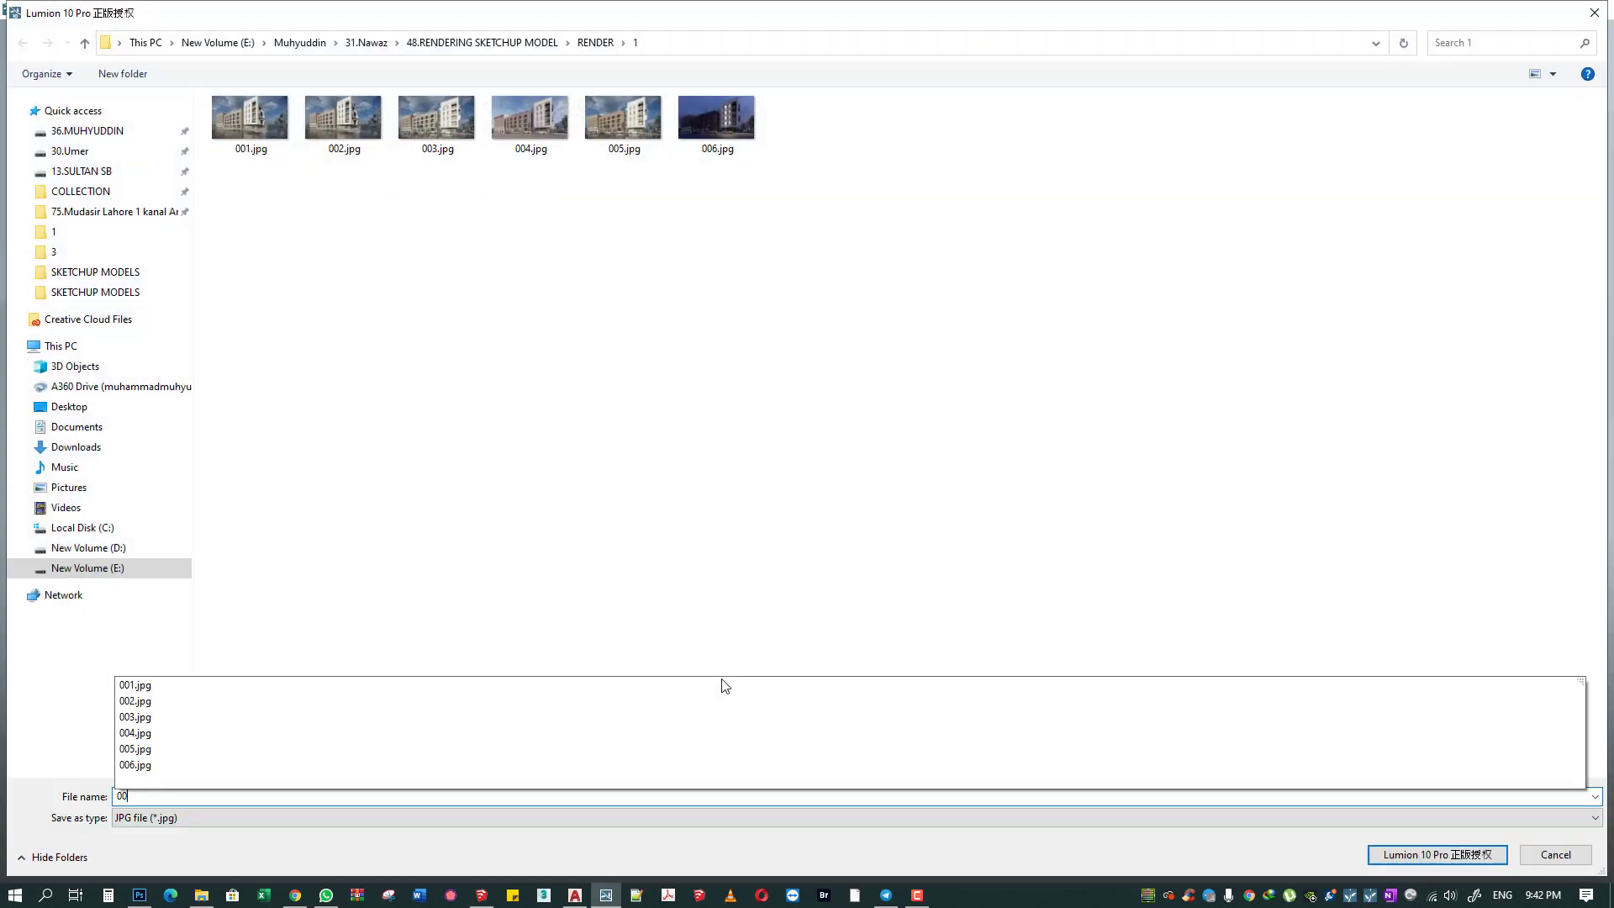
text(88)
key(Return)
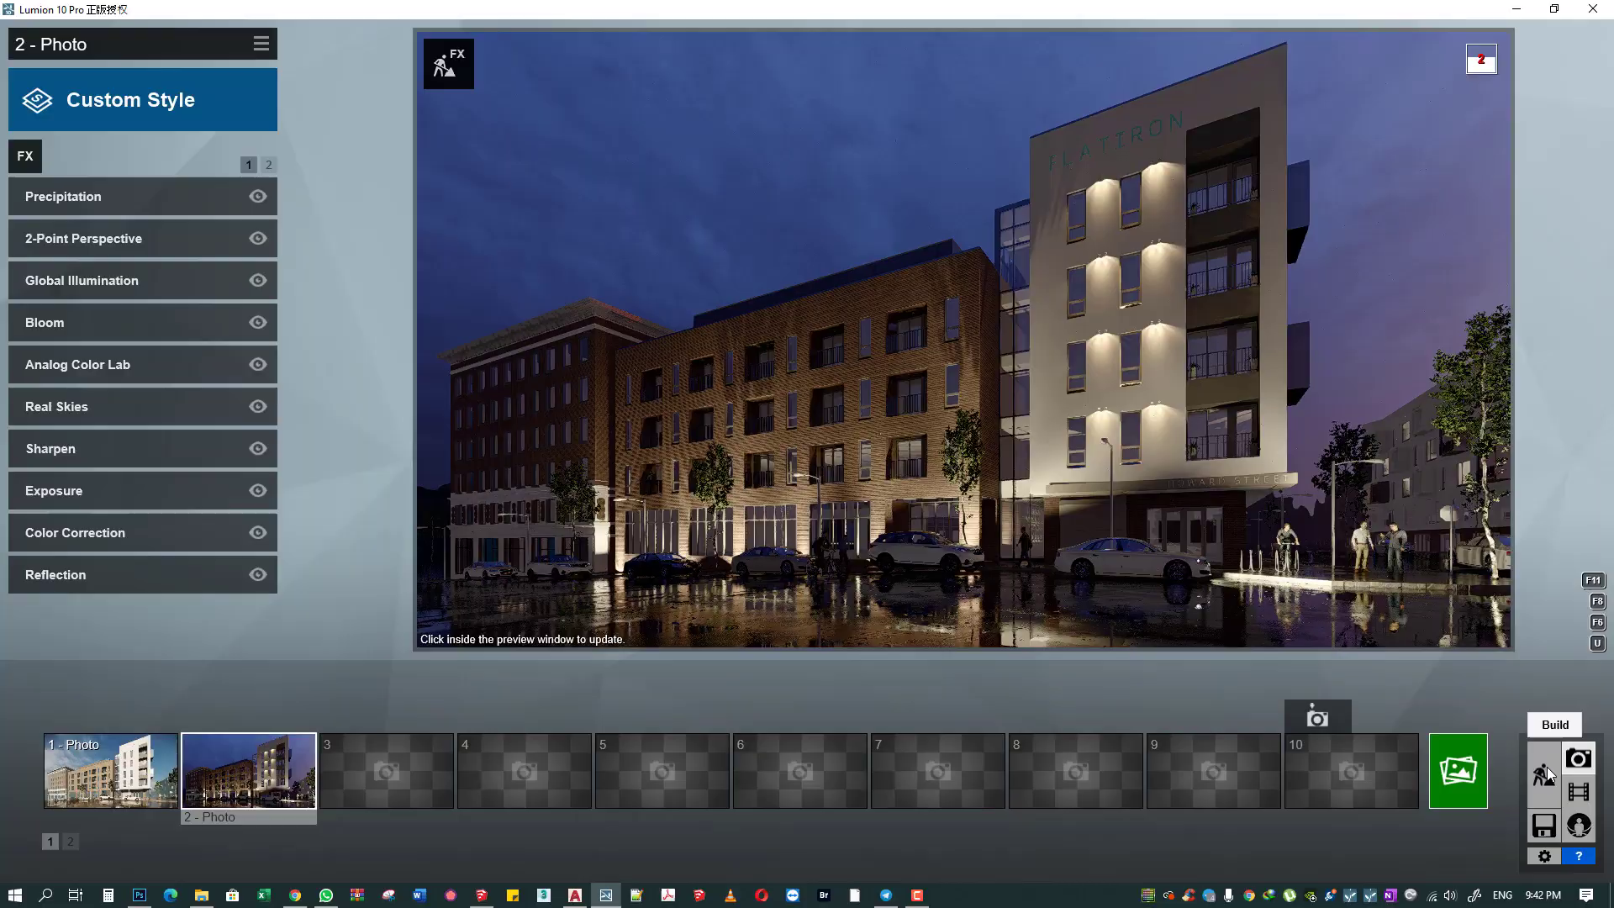
- Recolour the street-side spotlights to a warm orange-red
click(1546, 766)
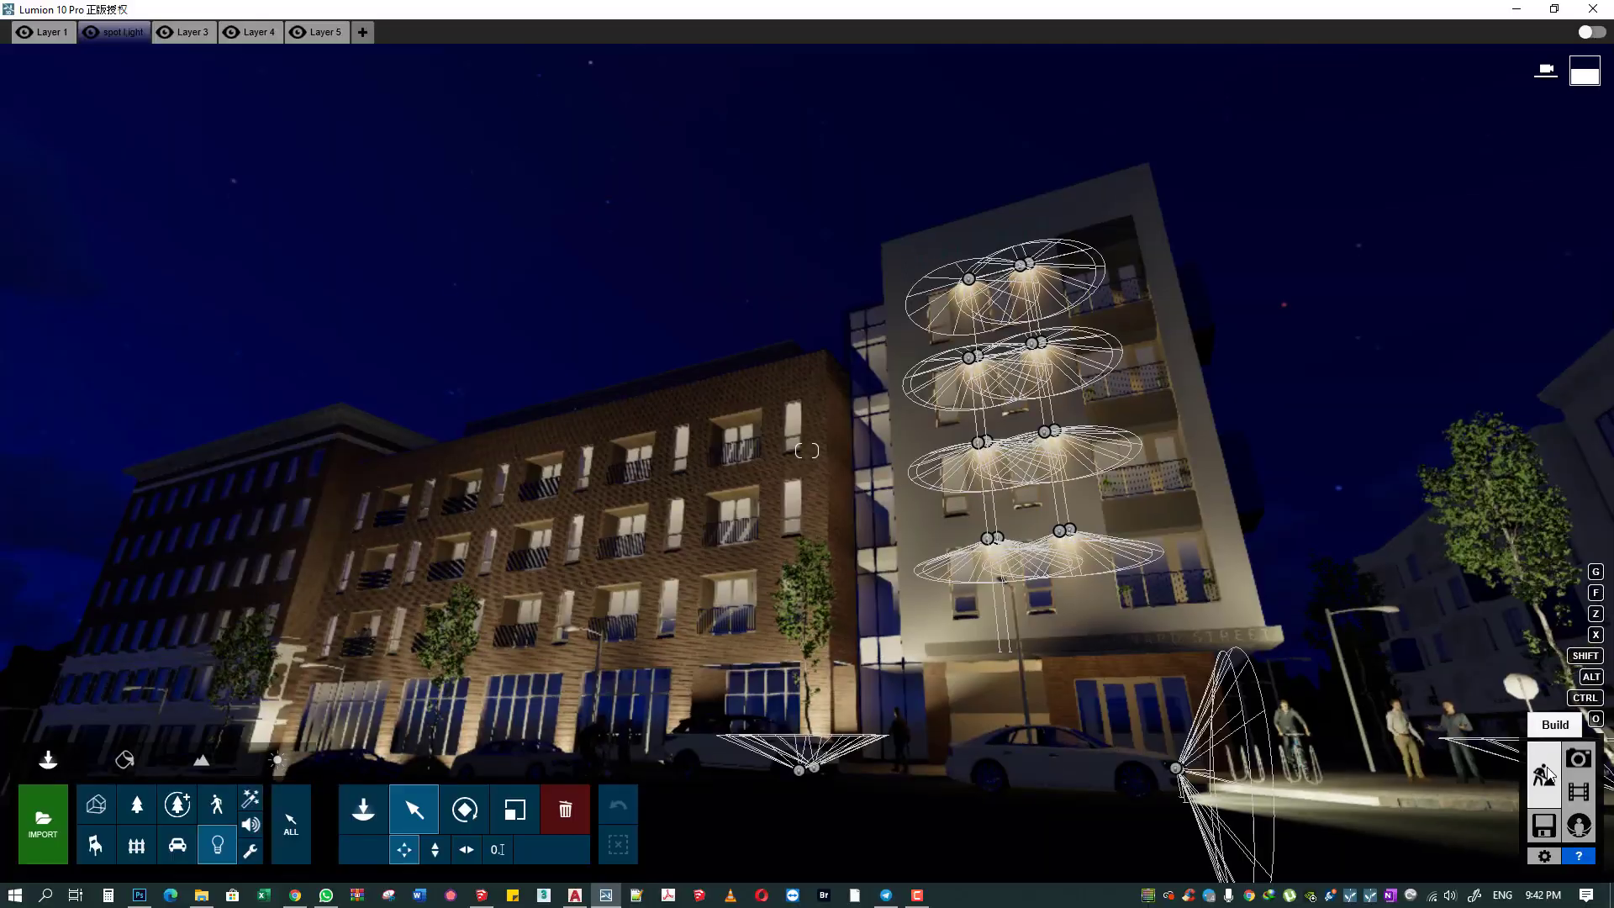
right_drag(891, 673, 918, 677)
click(897, 666)
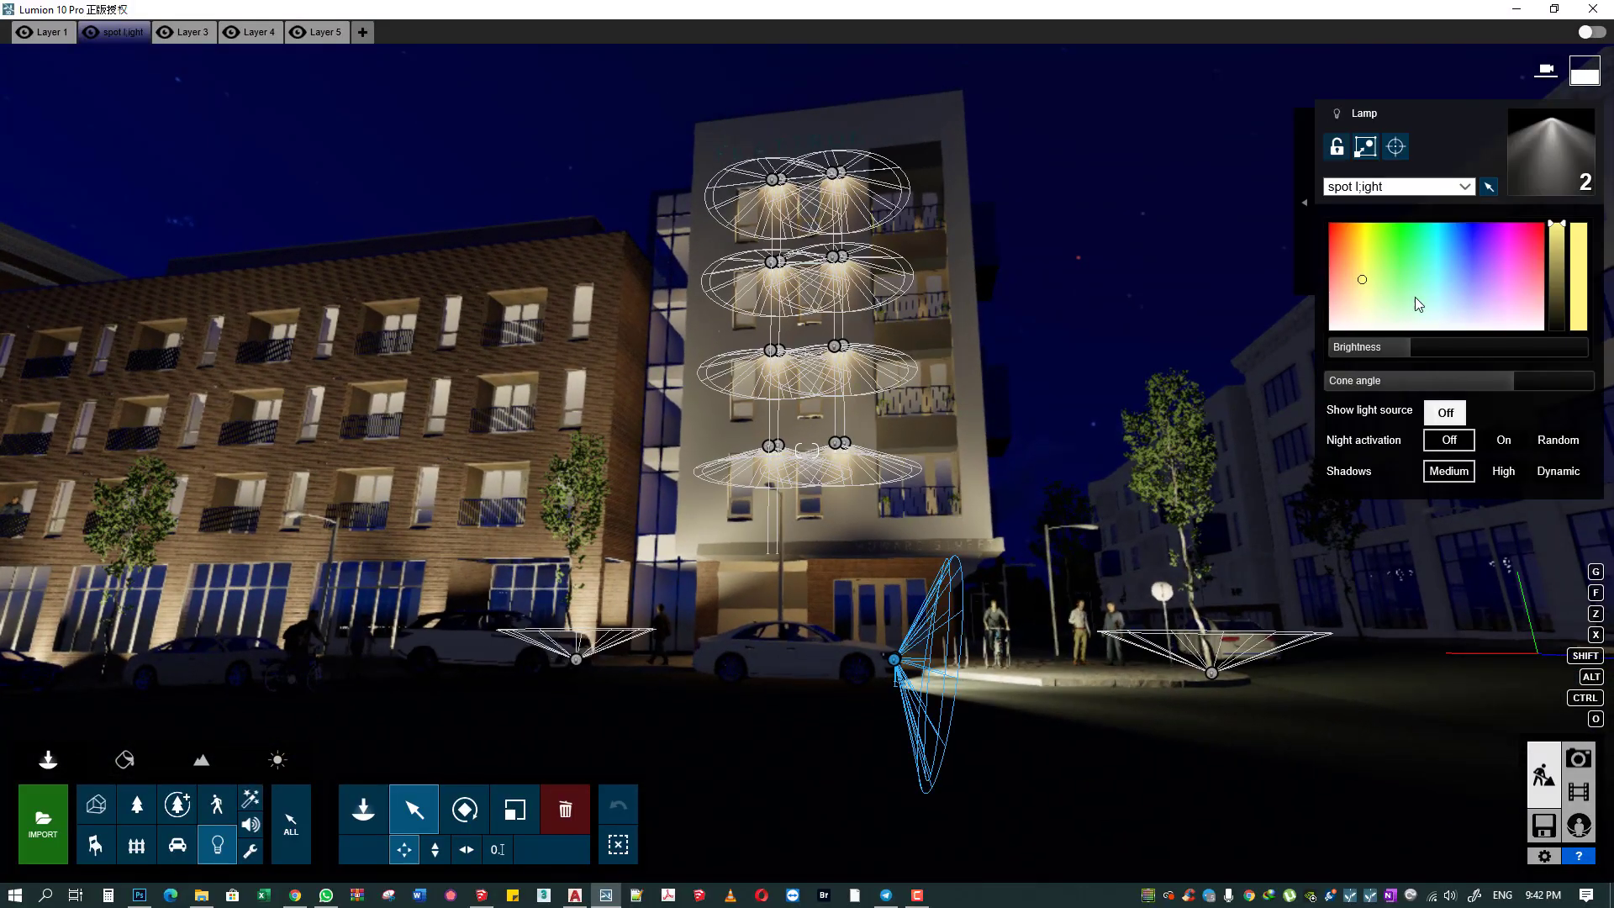
drag(1345, 245, 1340, 230)
right_drag(990, 612, 841, 622)
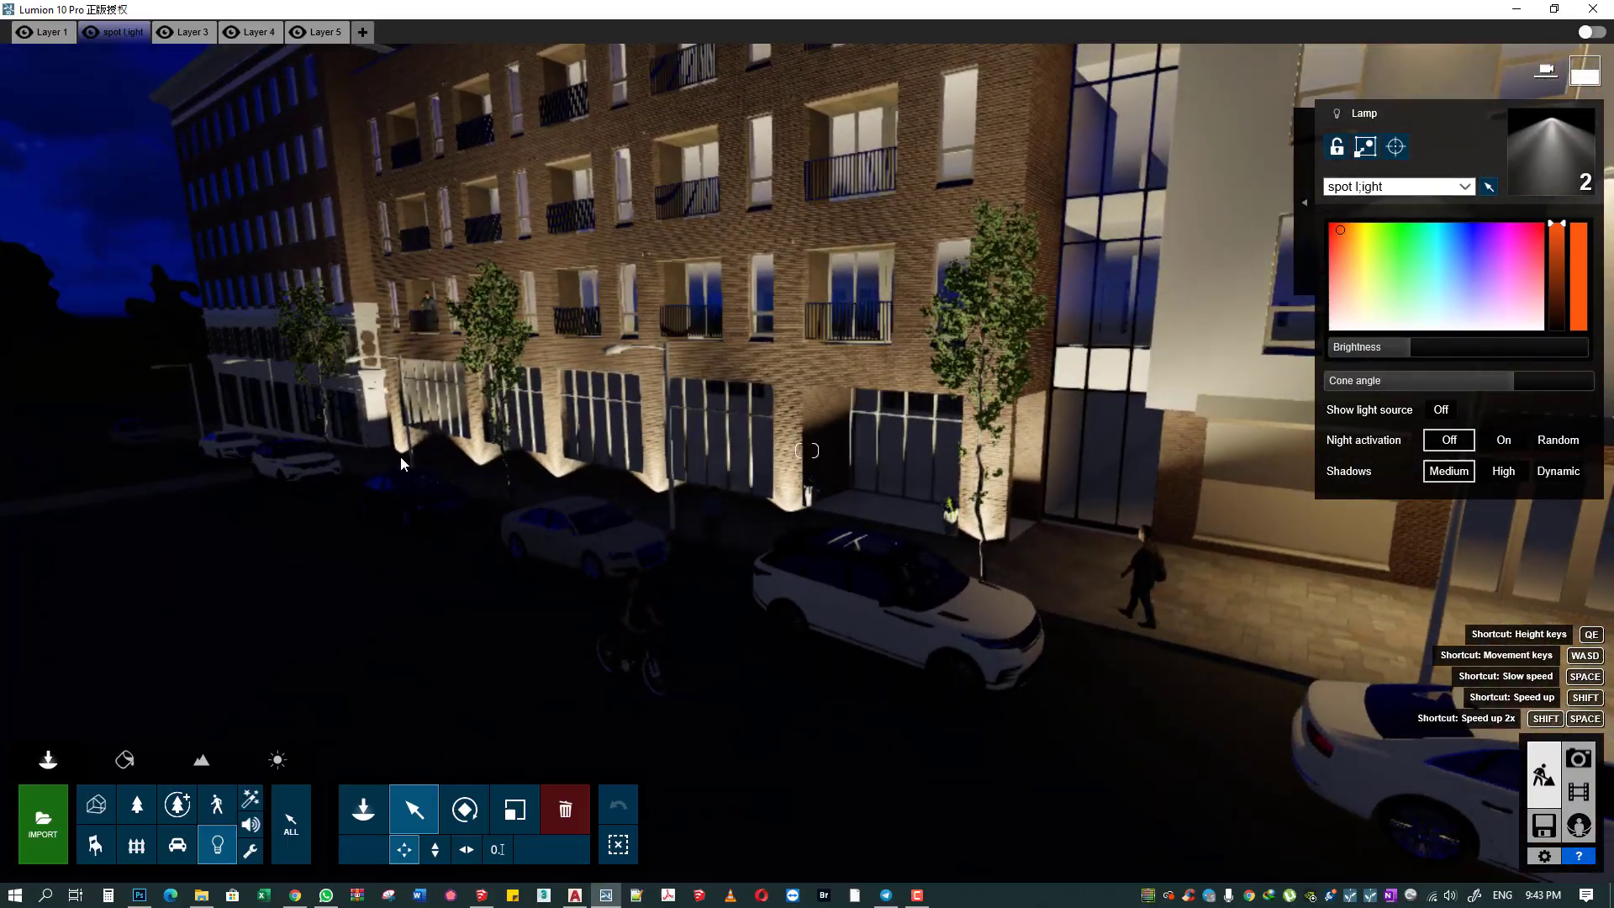
click(1489, 186)
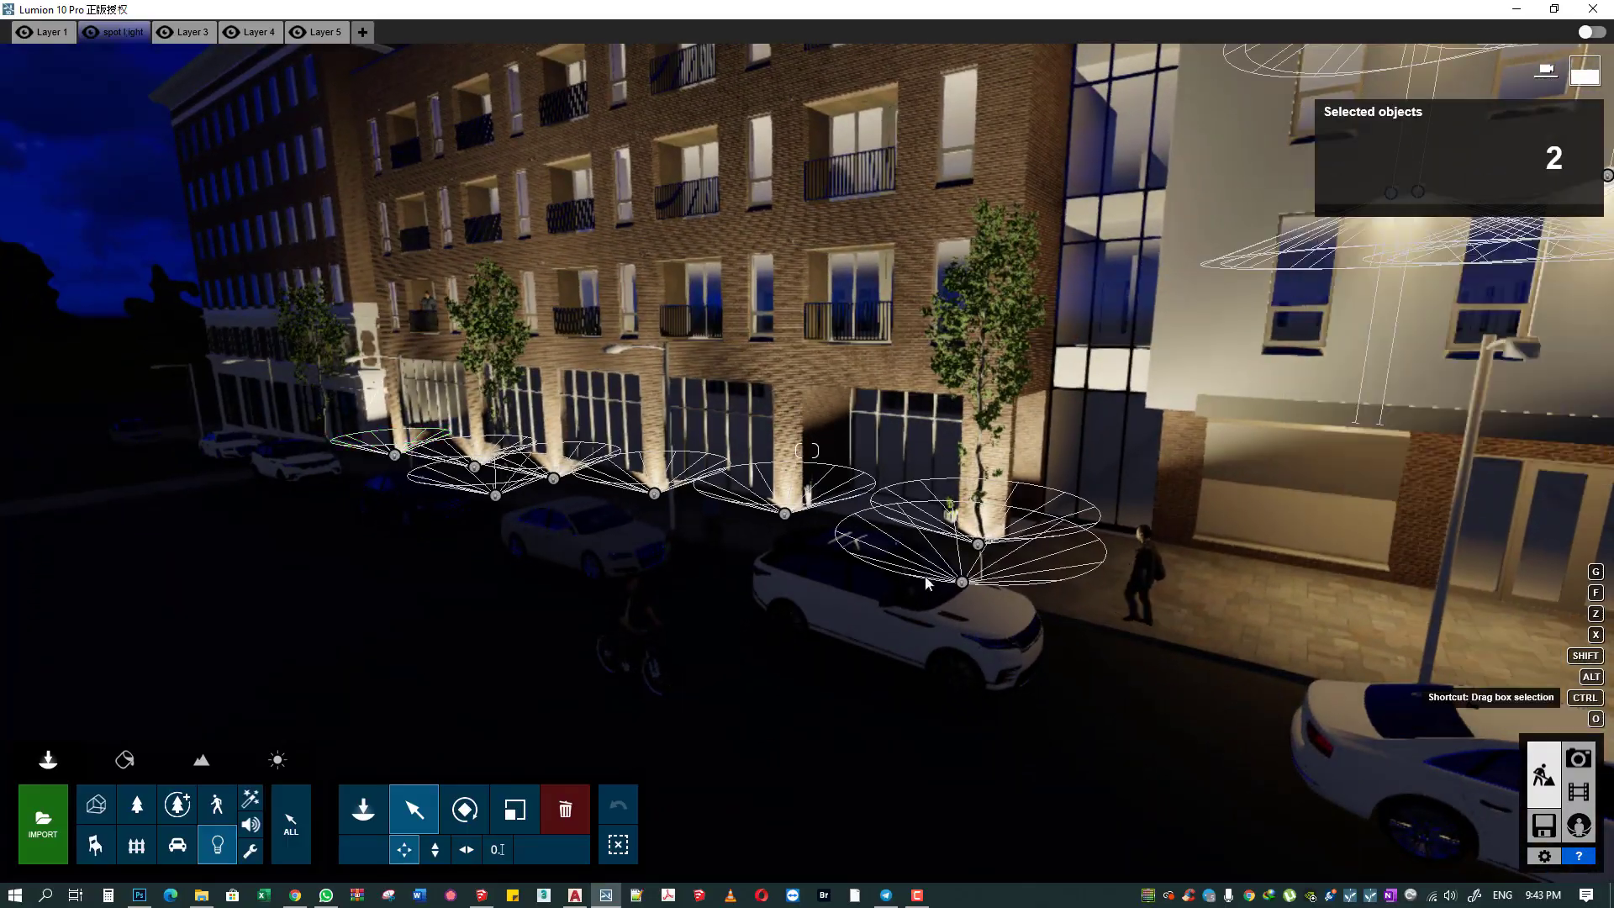
click(1348, 252)
- Add a new spotlight from the Lights library on the lamp head, aim it, and make it orange
right_drag(1250, 466, 694, 504)
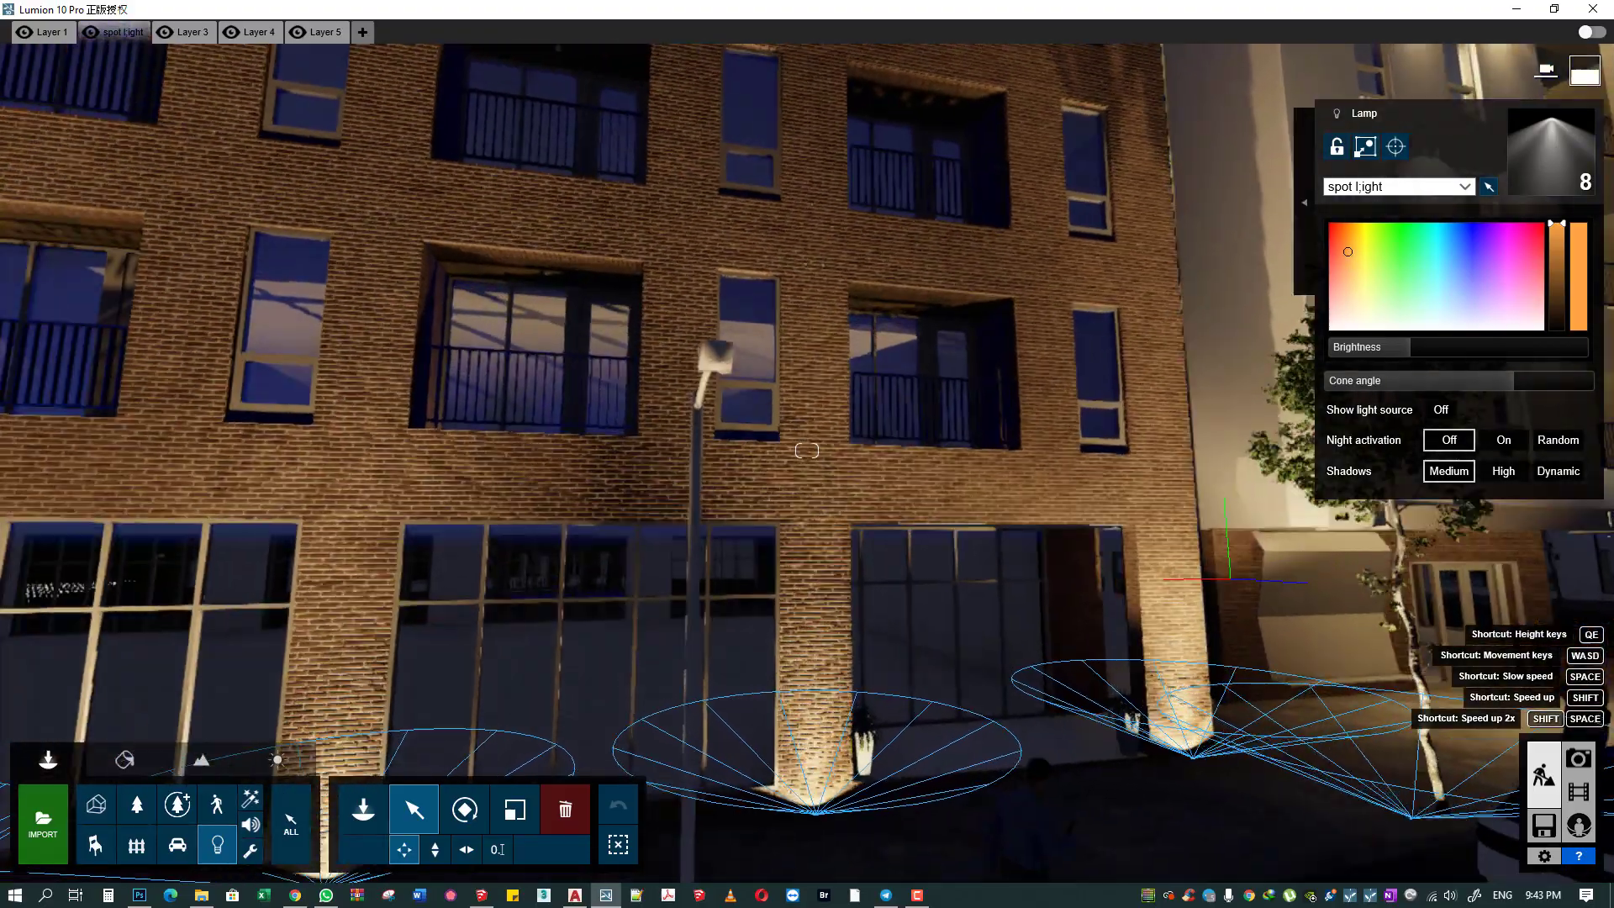
right_drag(694, 504, 644, 464)
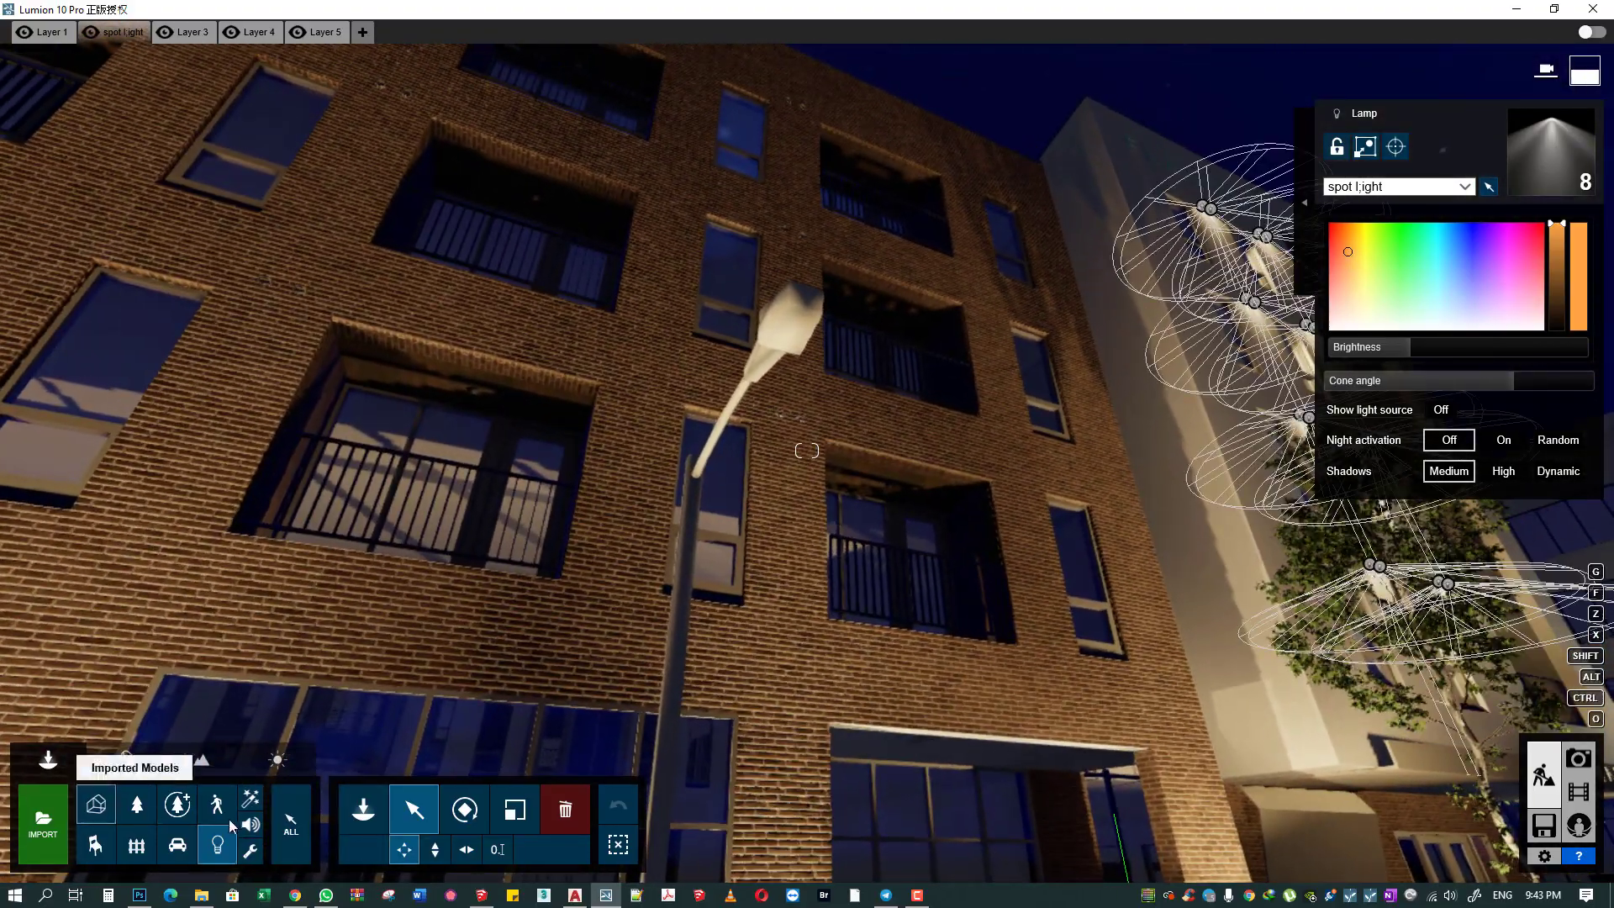
click(363, 809)
click(785, 318)
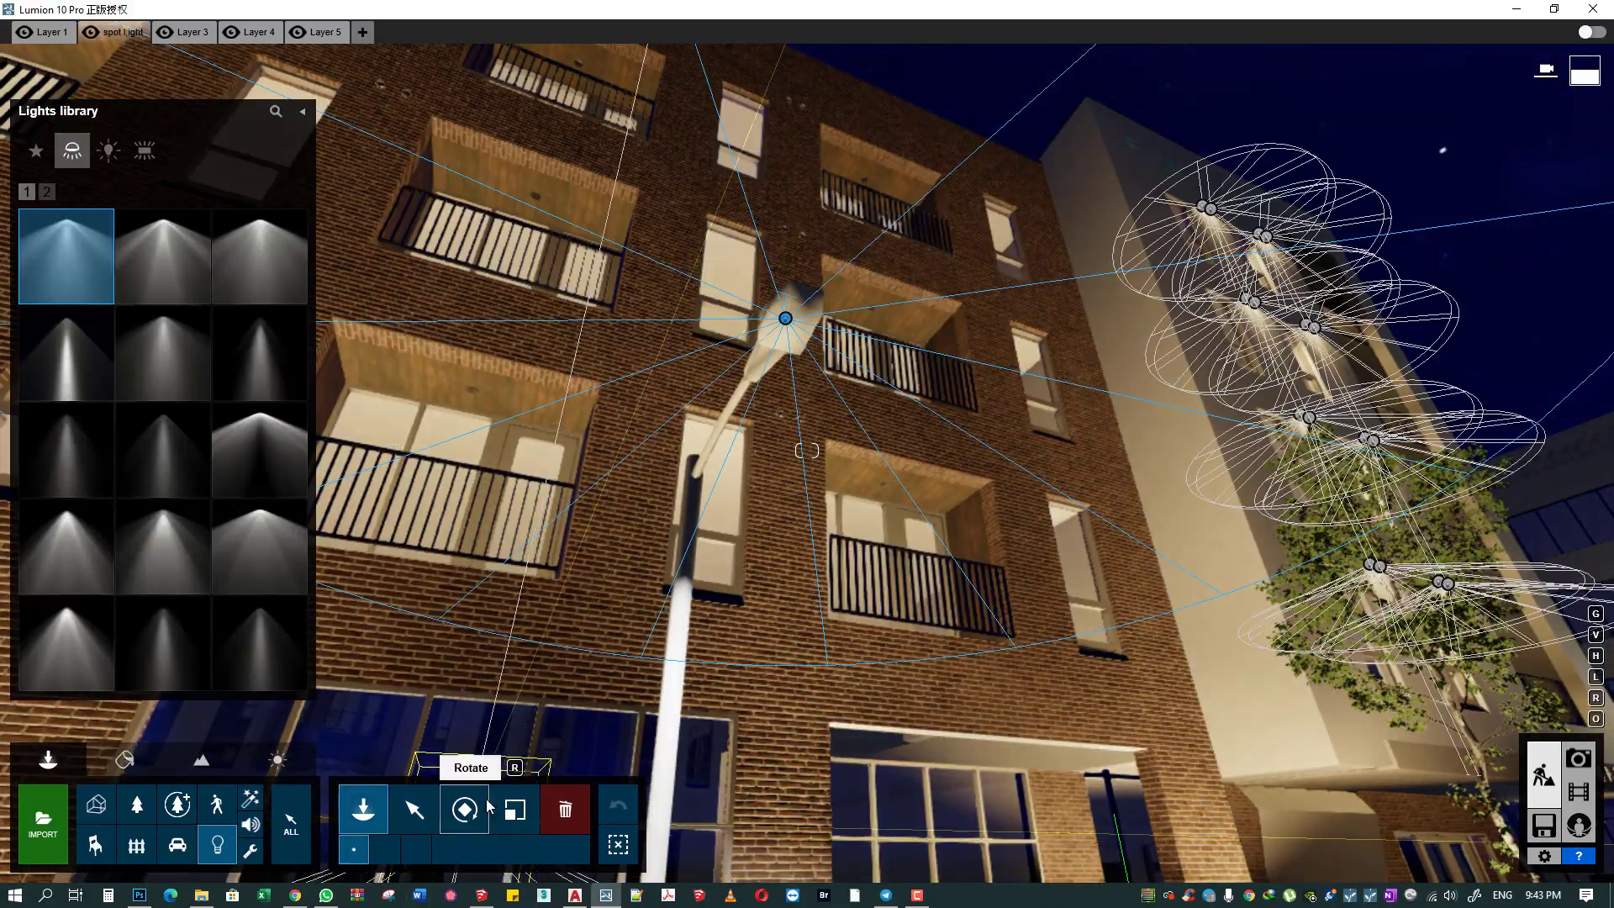
click(465, 809)
drag(788, 328, 799, 408)
key(s)
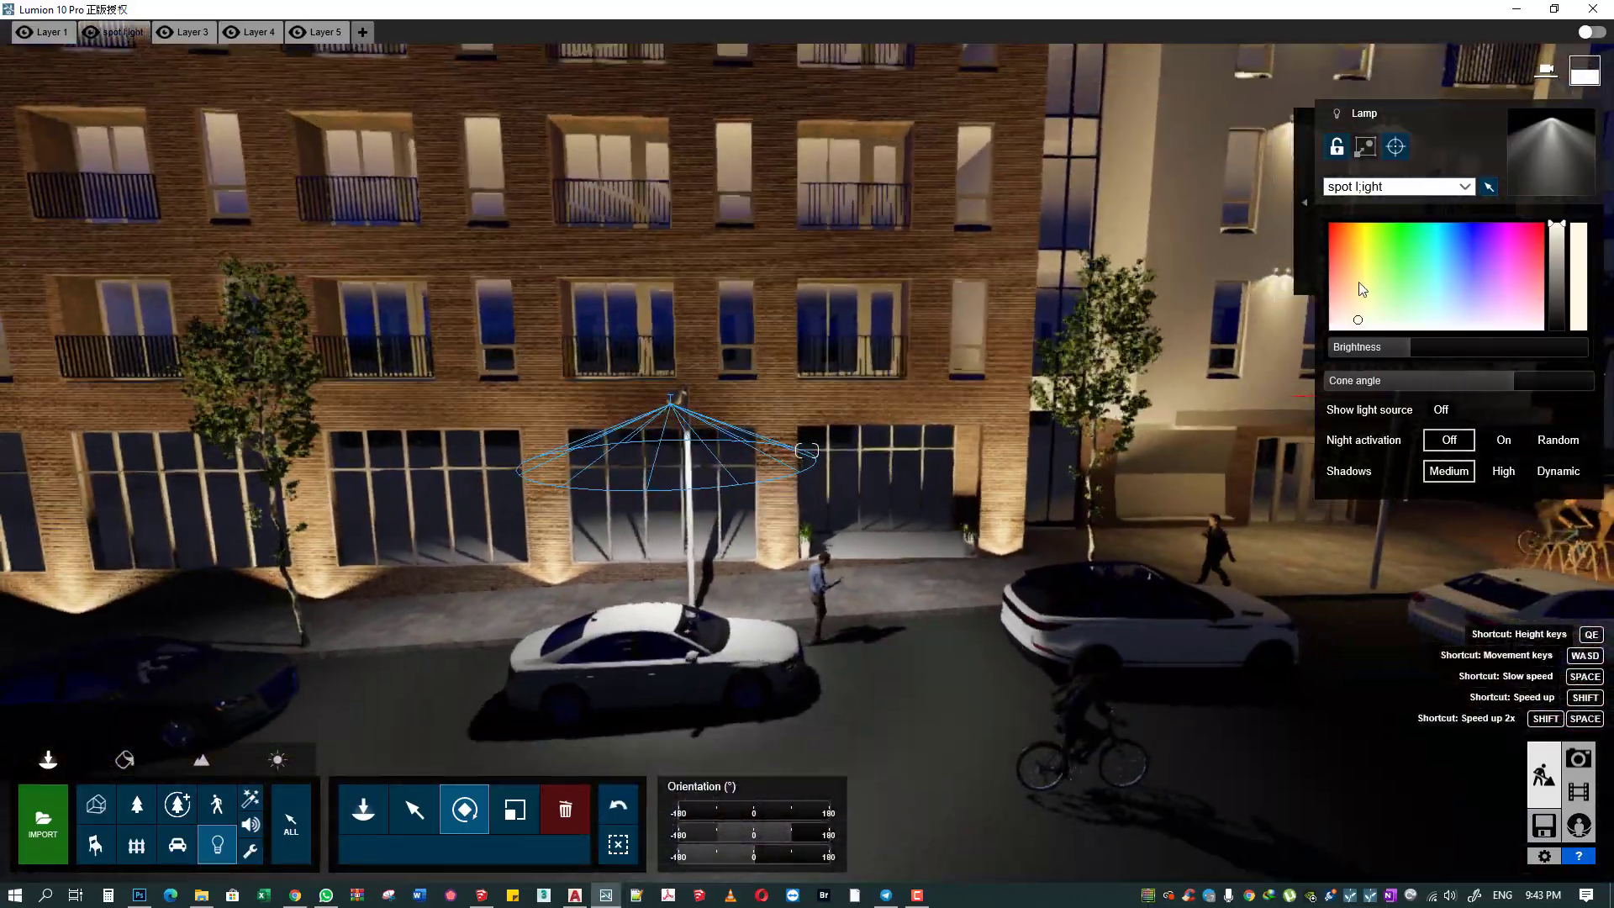
click(1349, 245)
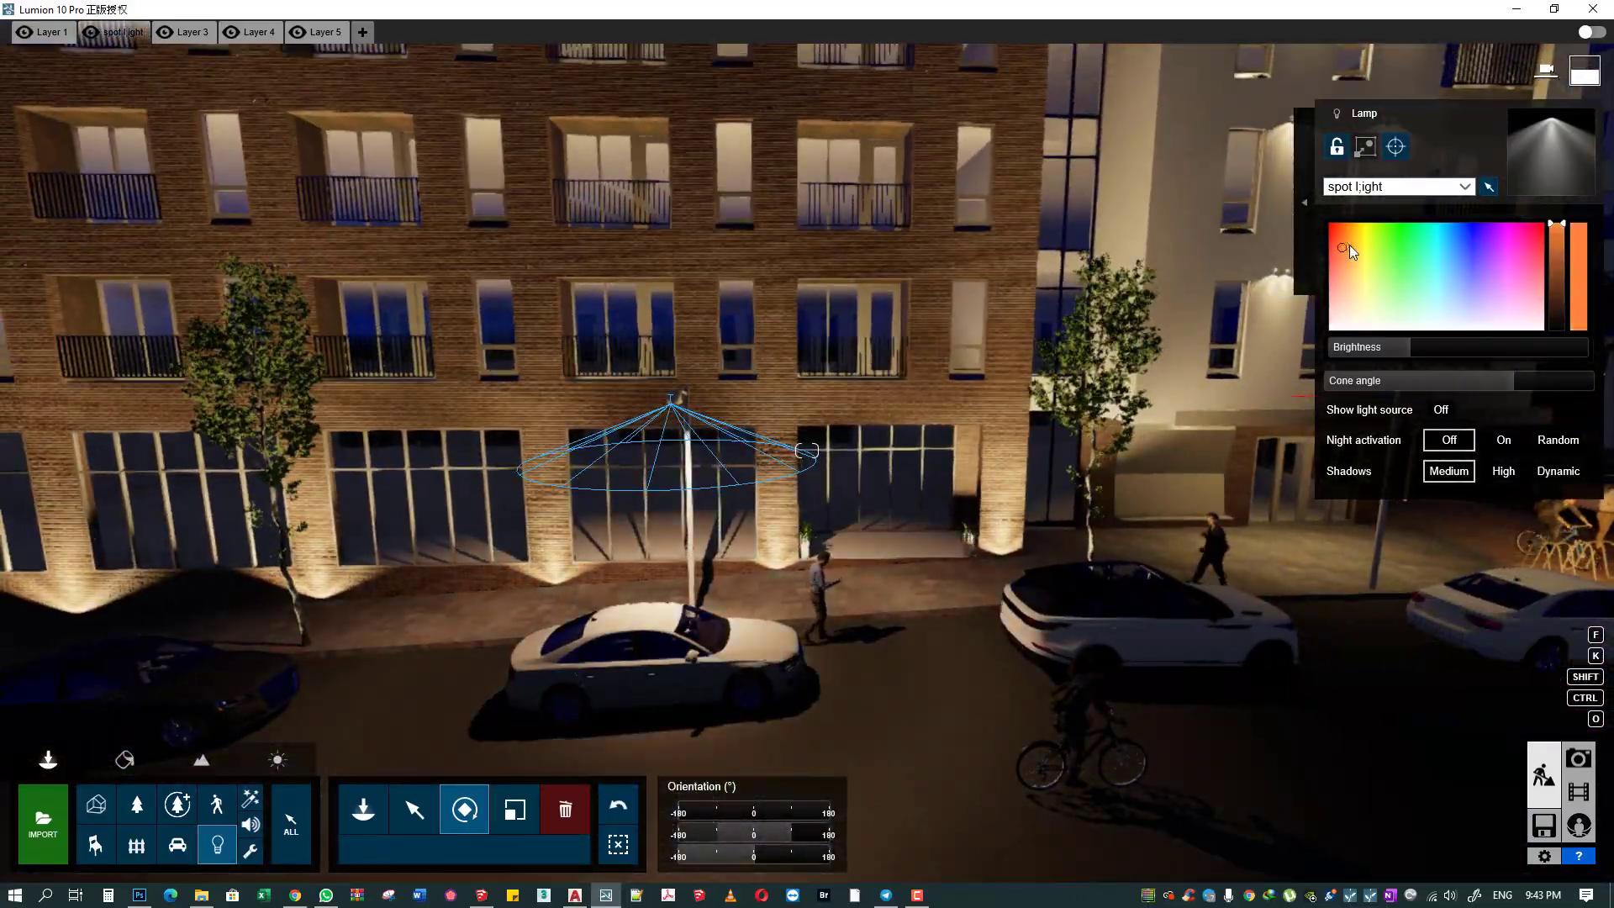
key(a)
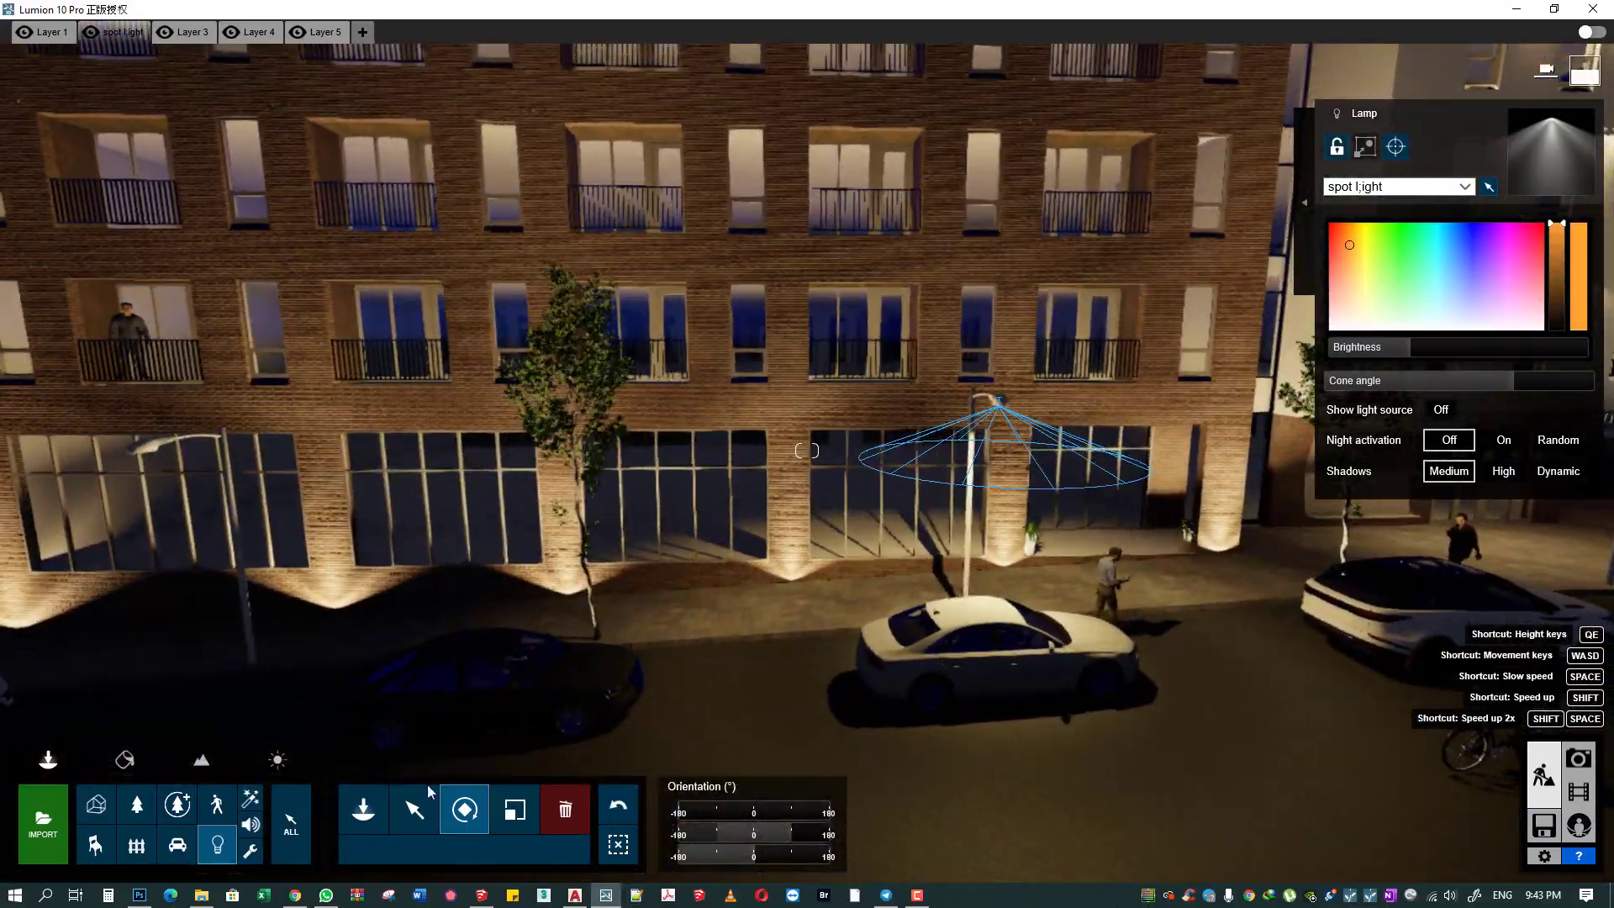
- Raise the new spotlight up onto the street lamp's head
click(415, 807)
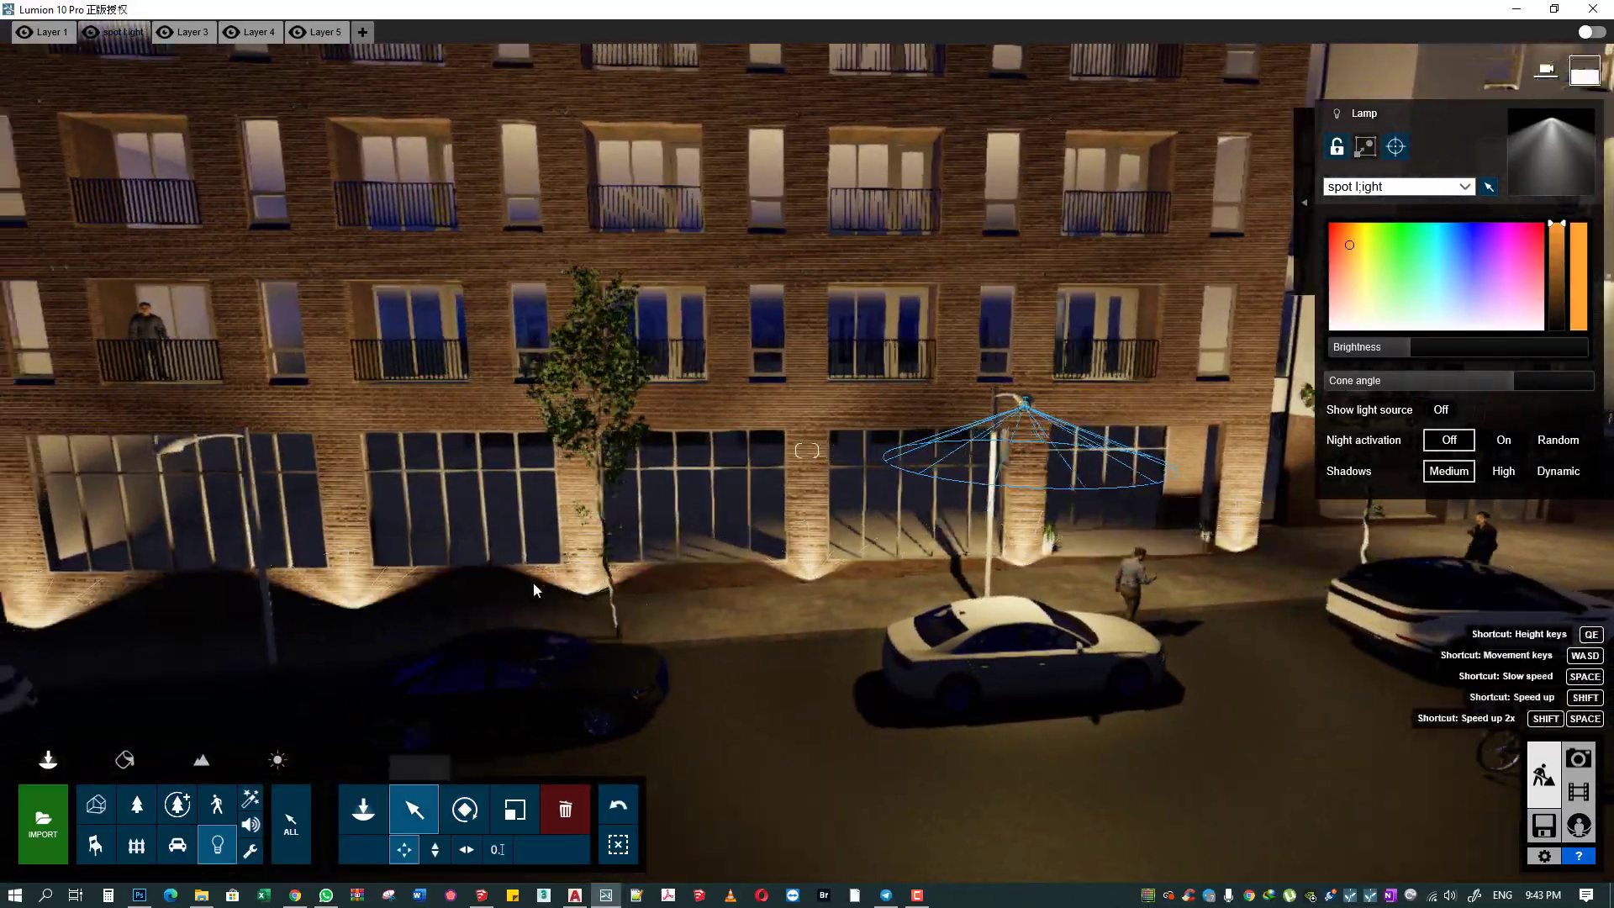
right_drag(533, 582, 521, 505)
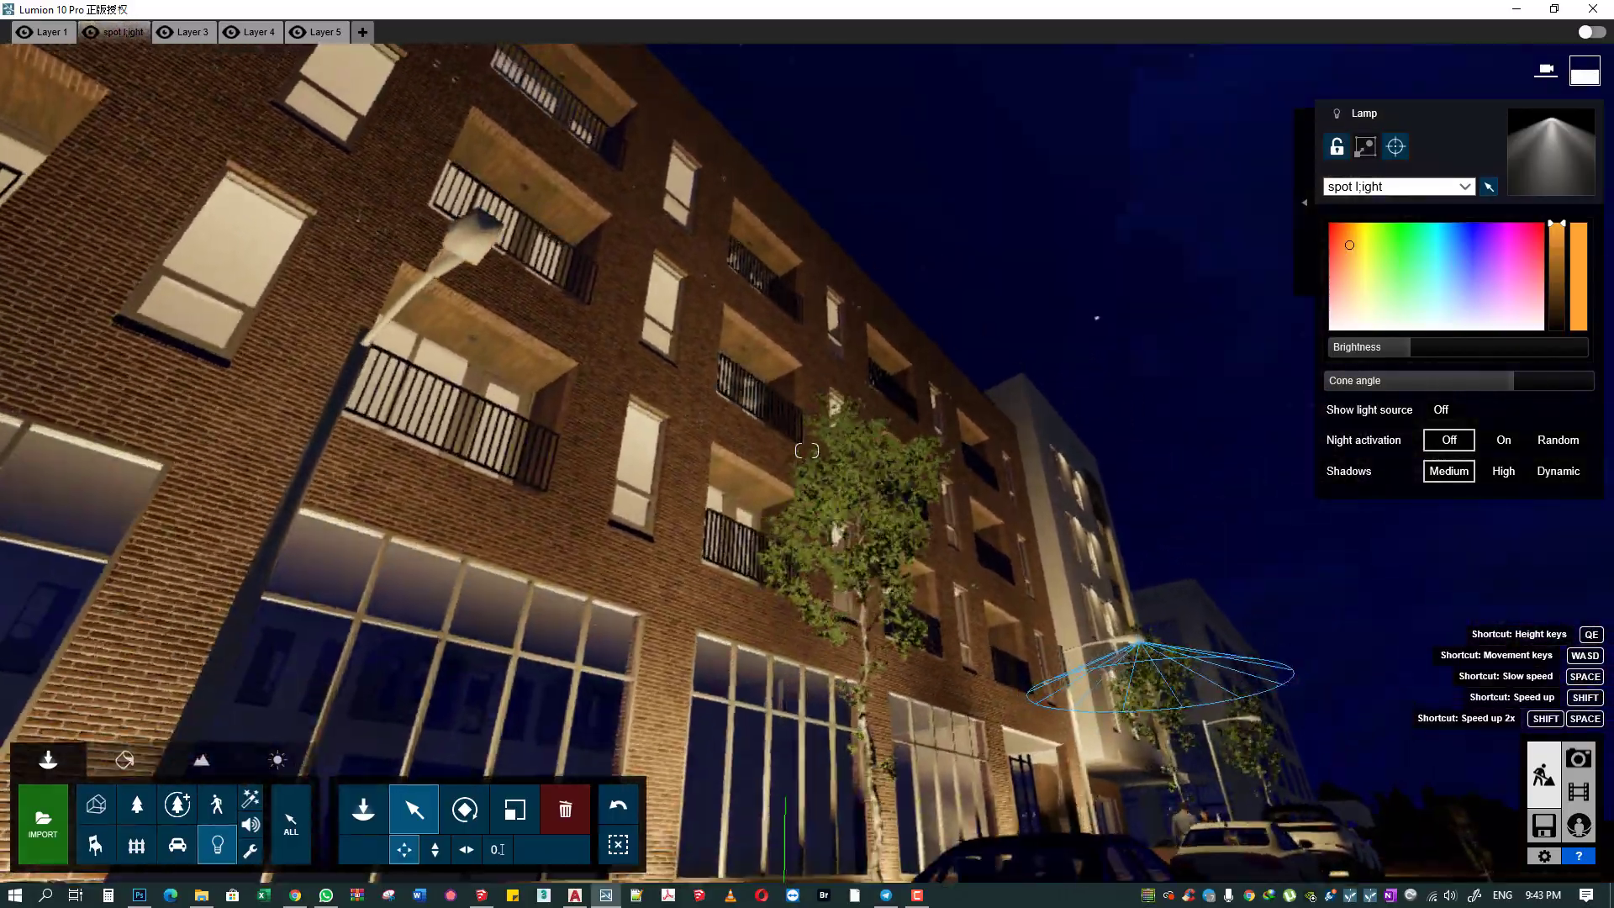
right_drag(1198, 866, 1199, 822)
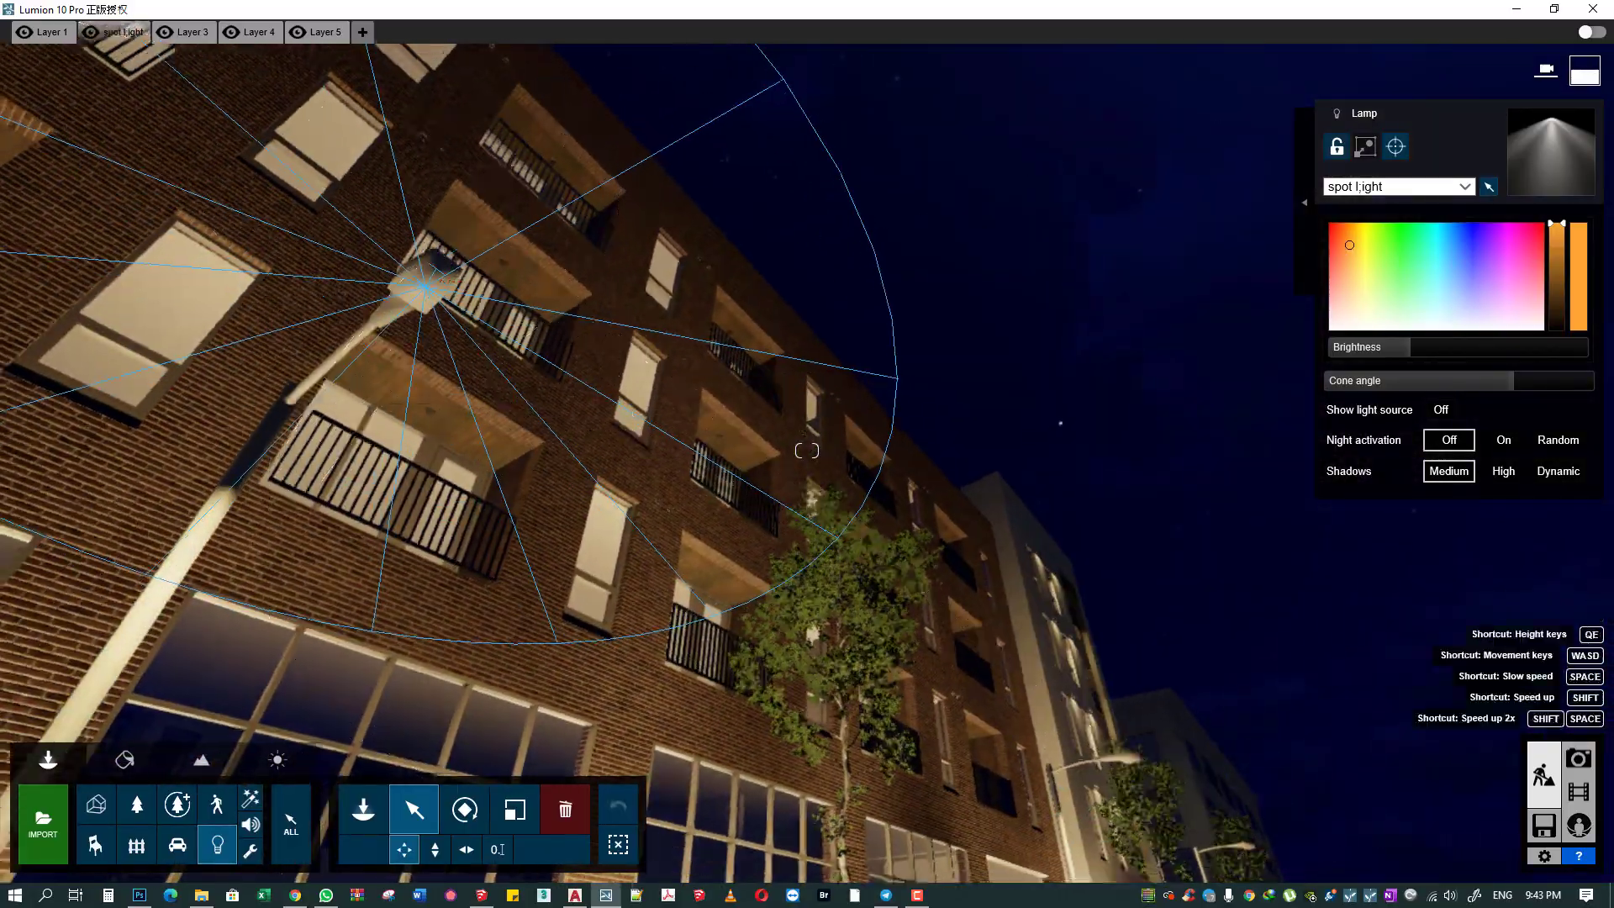
right_drag(434, 296, 505, 278)
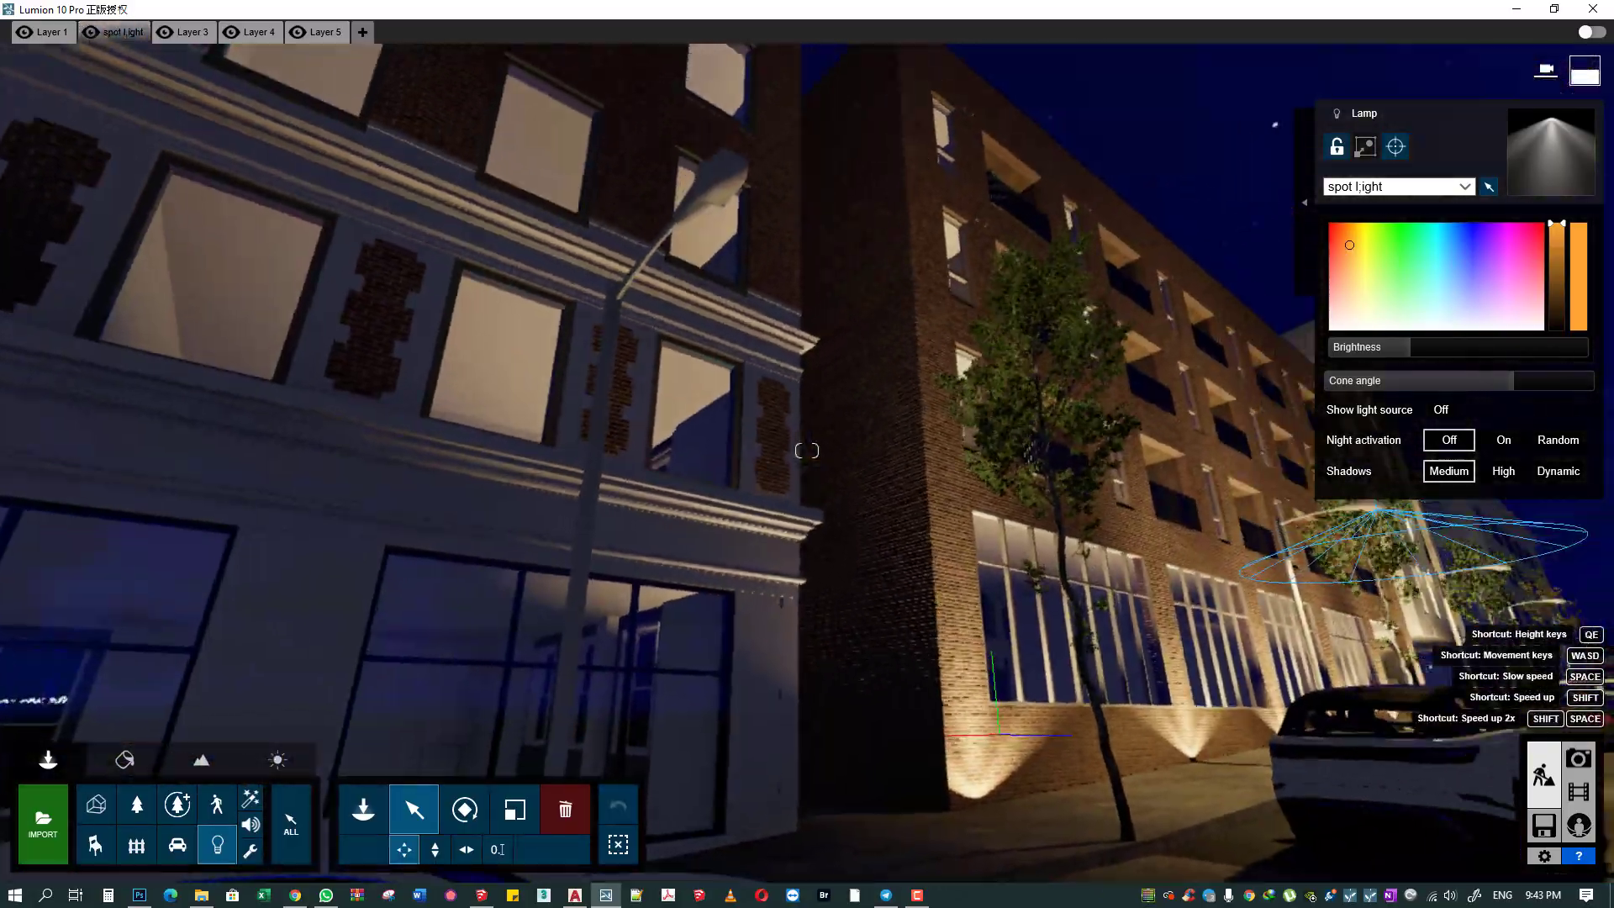
right_drag(716, 431, 1121, 615)
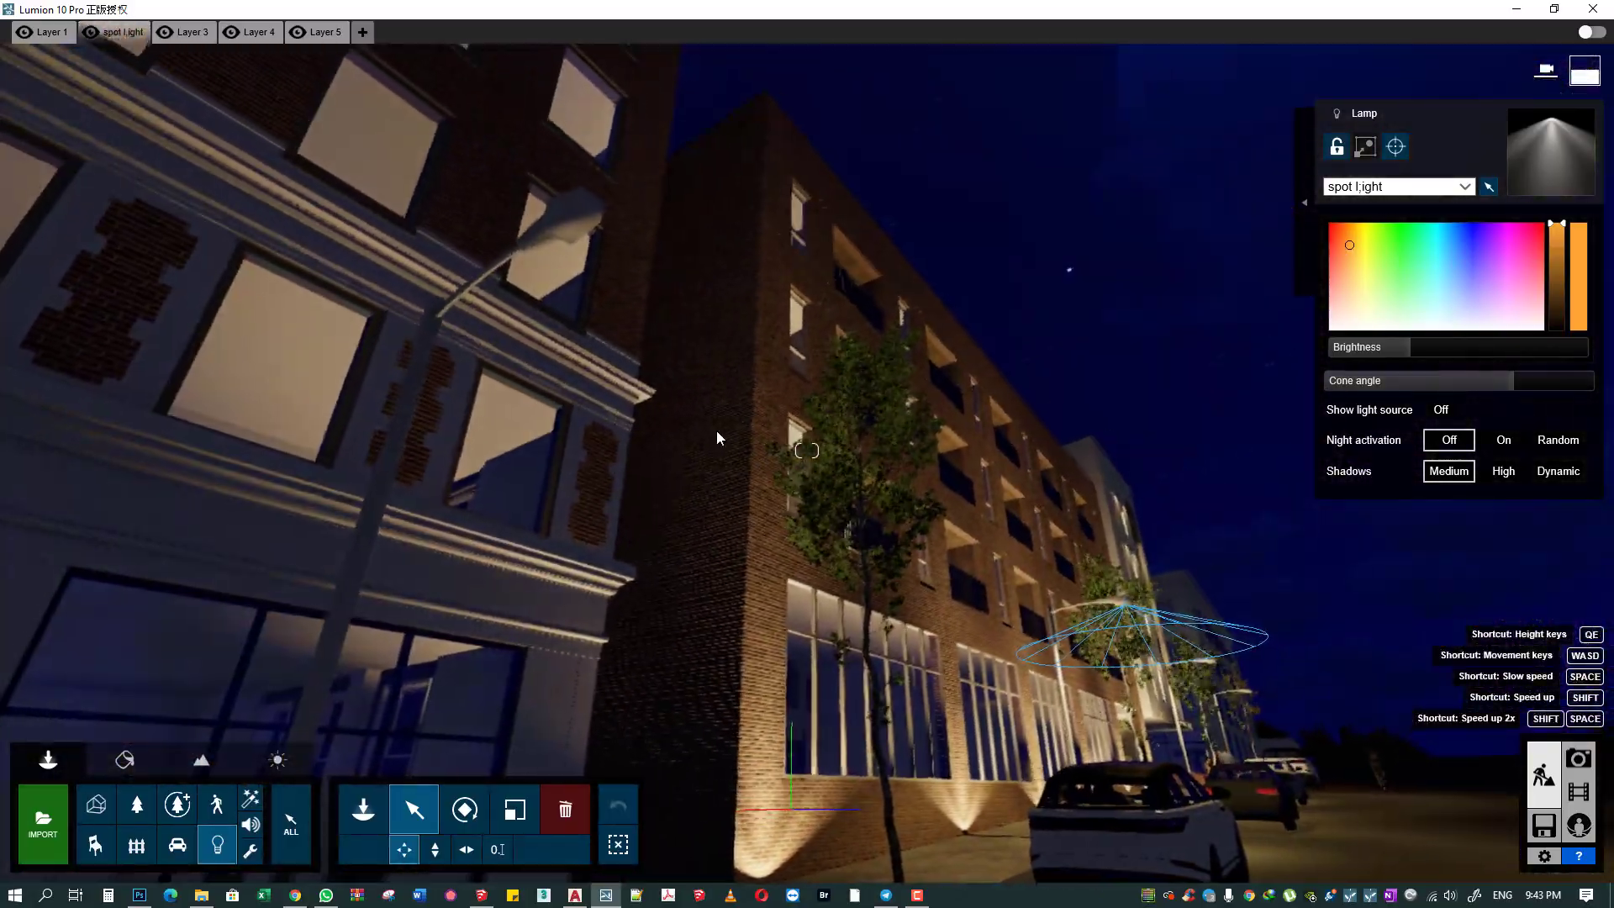
right_drag(588, 267, 353, 320)
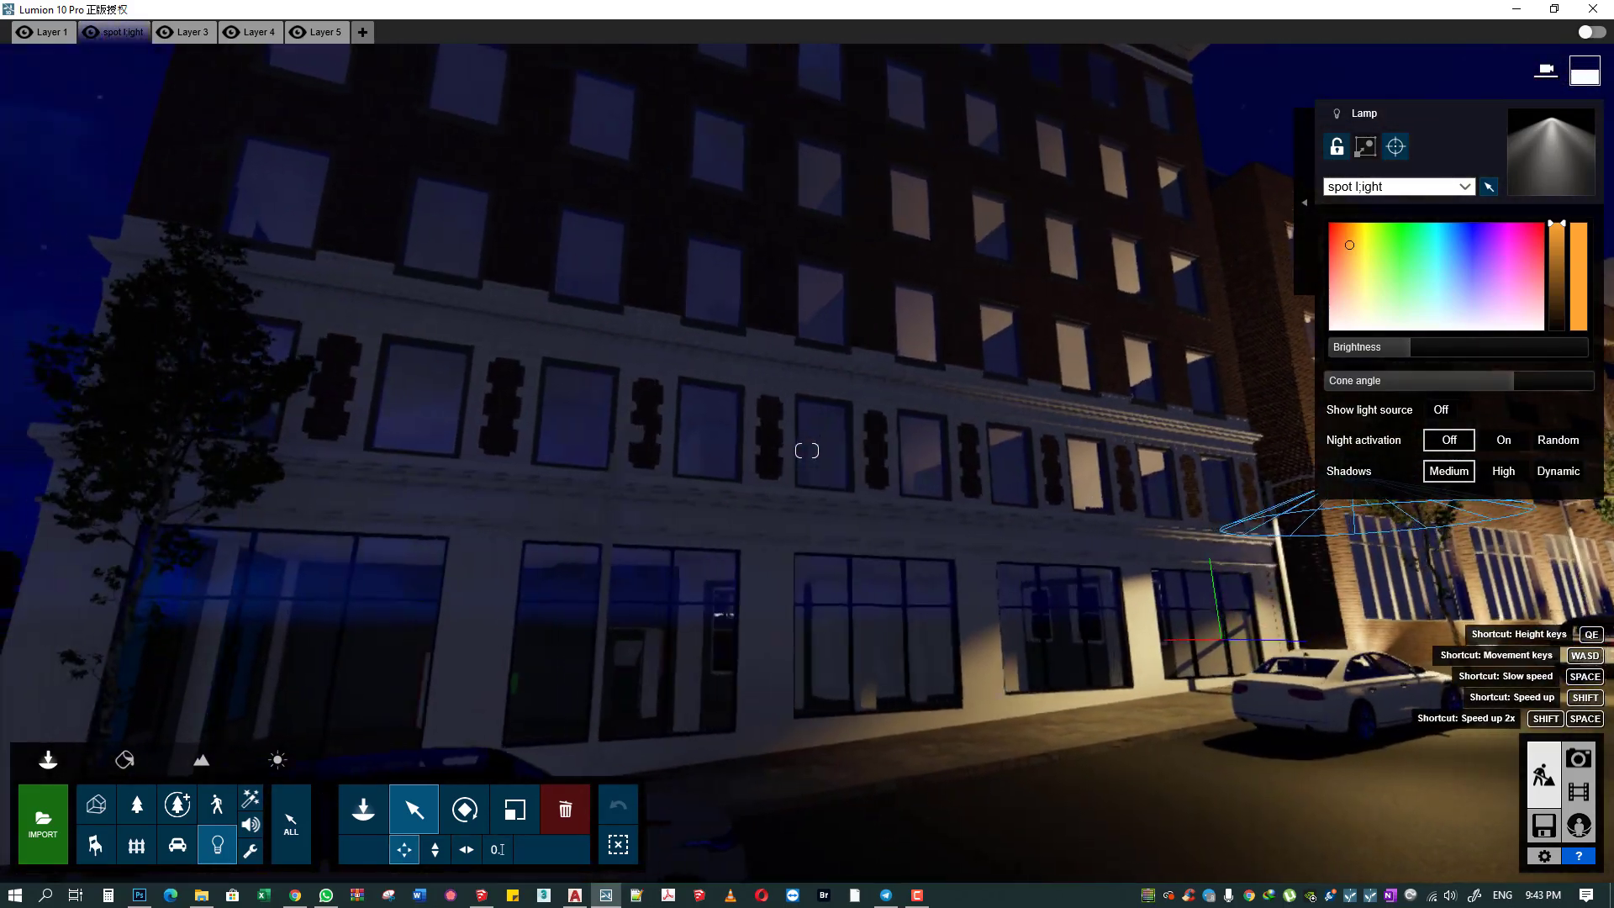
right_drag(757, 631, 1122, 606)
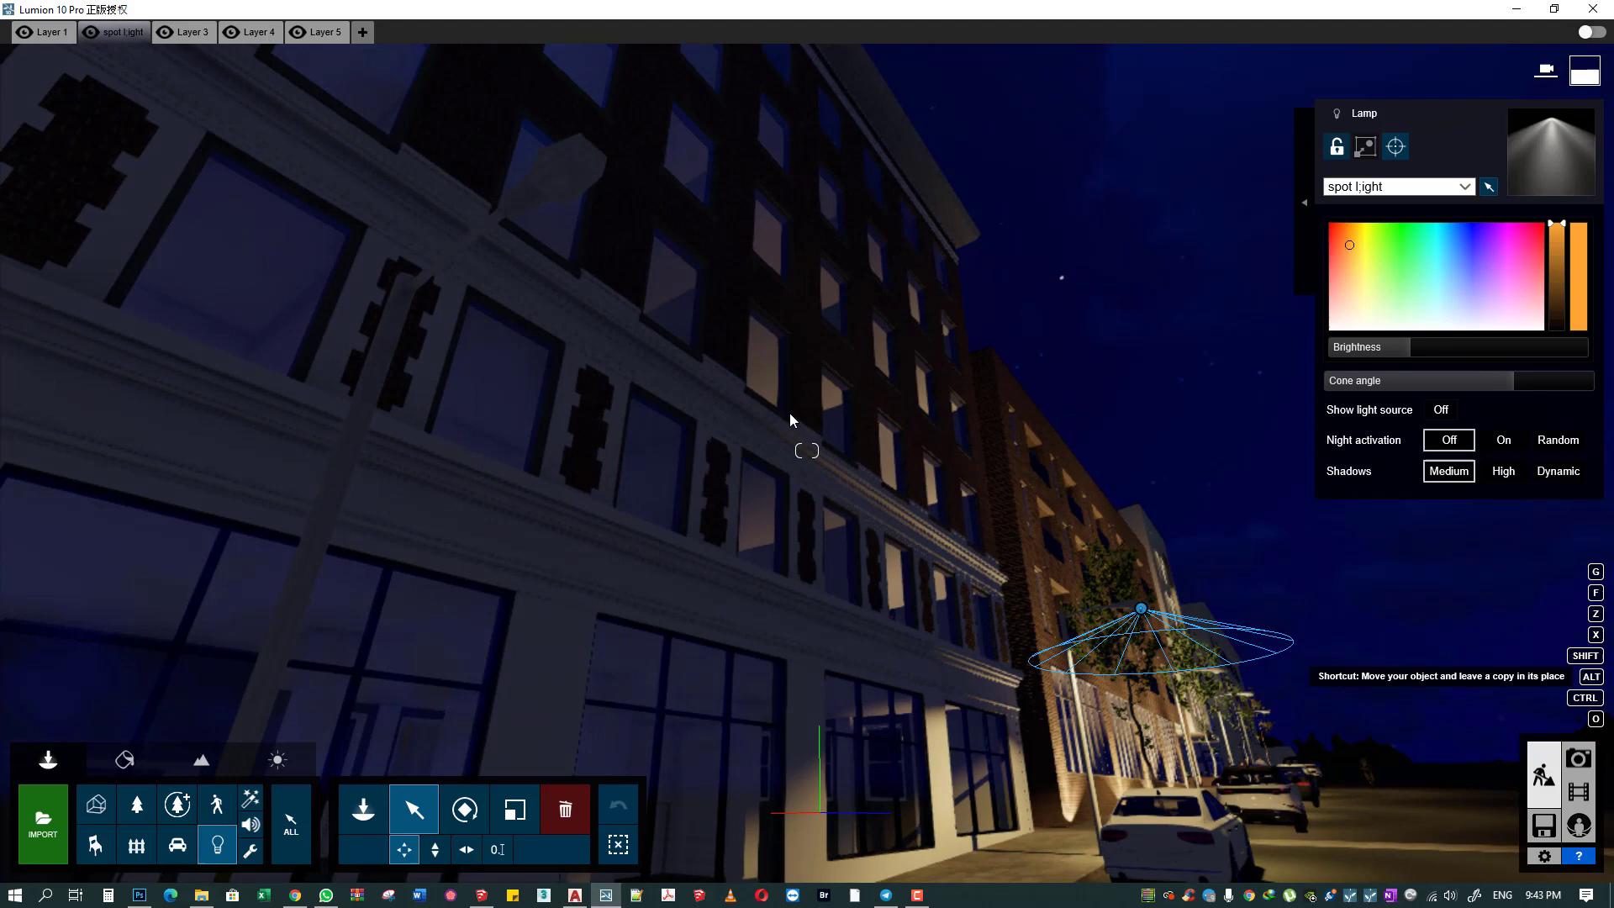
drag(1141, 608, 577, 191)
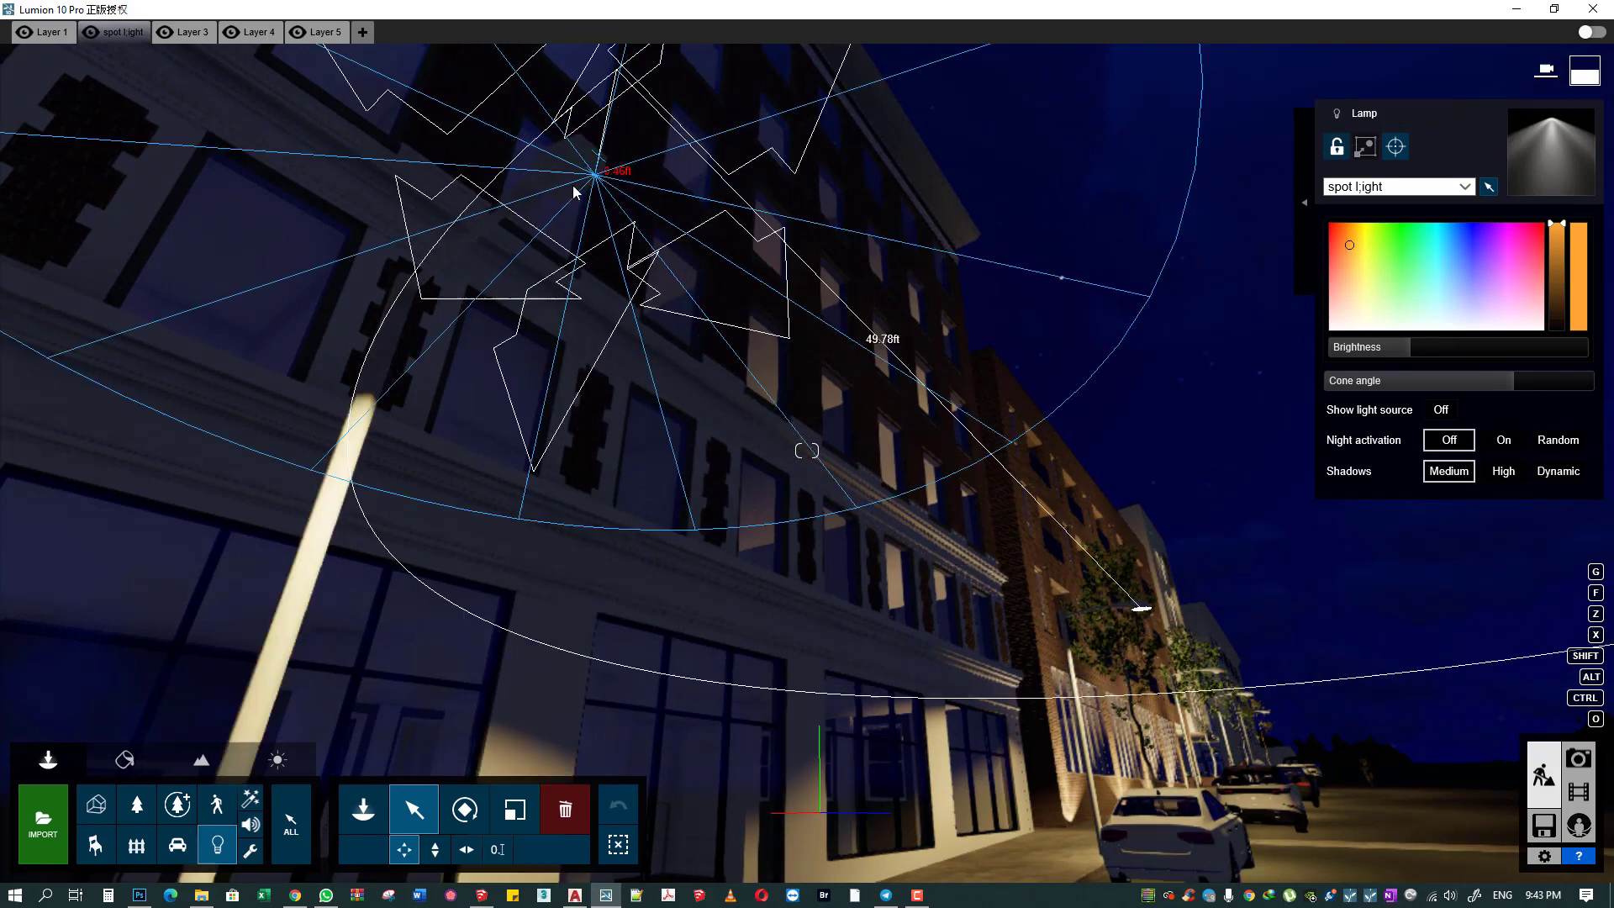
- Start a Desktop 1920x1080 JPG render of '2 - Photo' saved as 8
click(1579, 758)
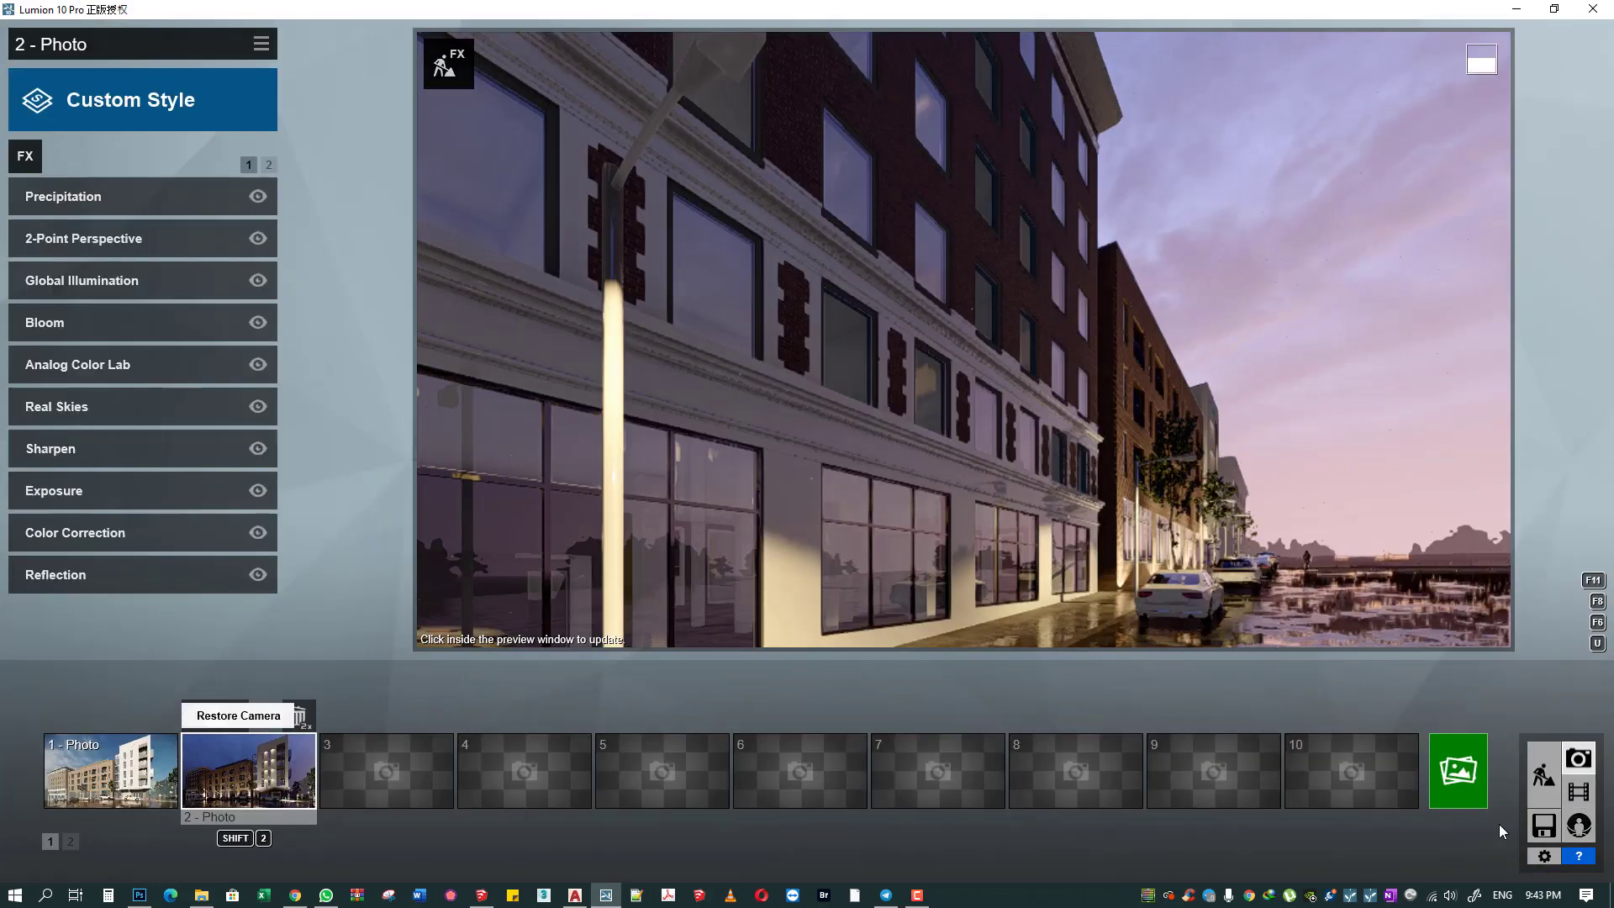
click(1454, 773)
click(779, 692)
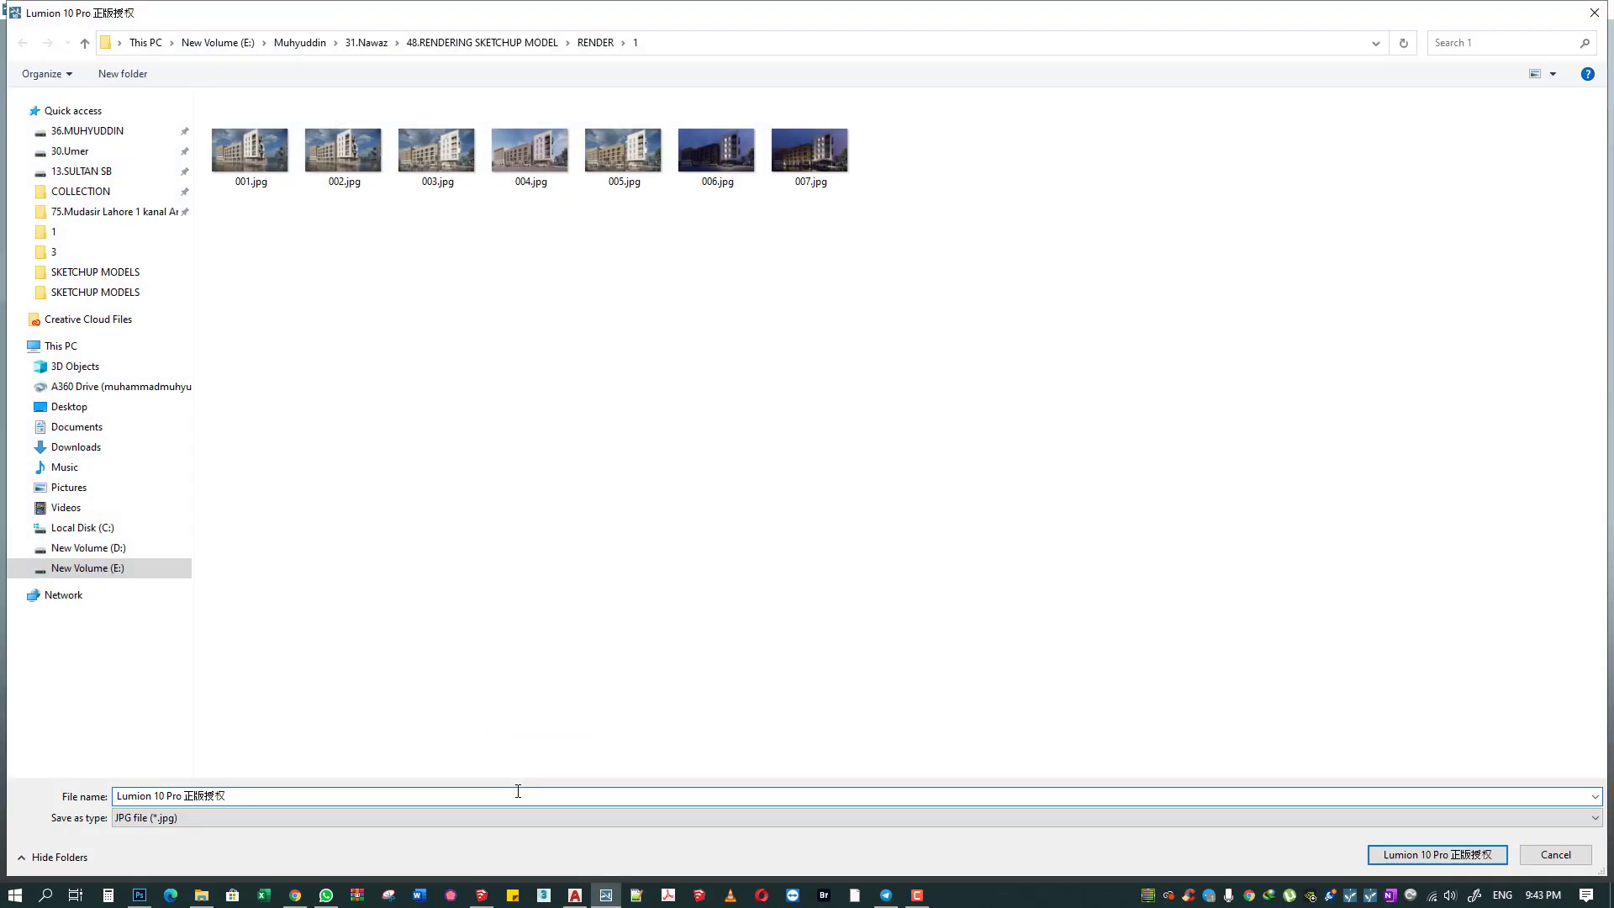
text(8)
key(Return)
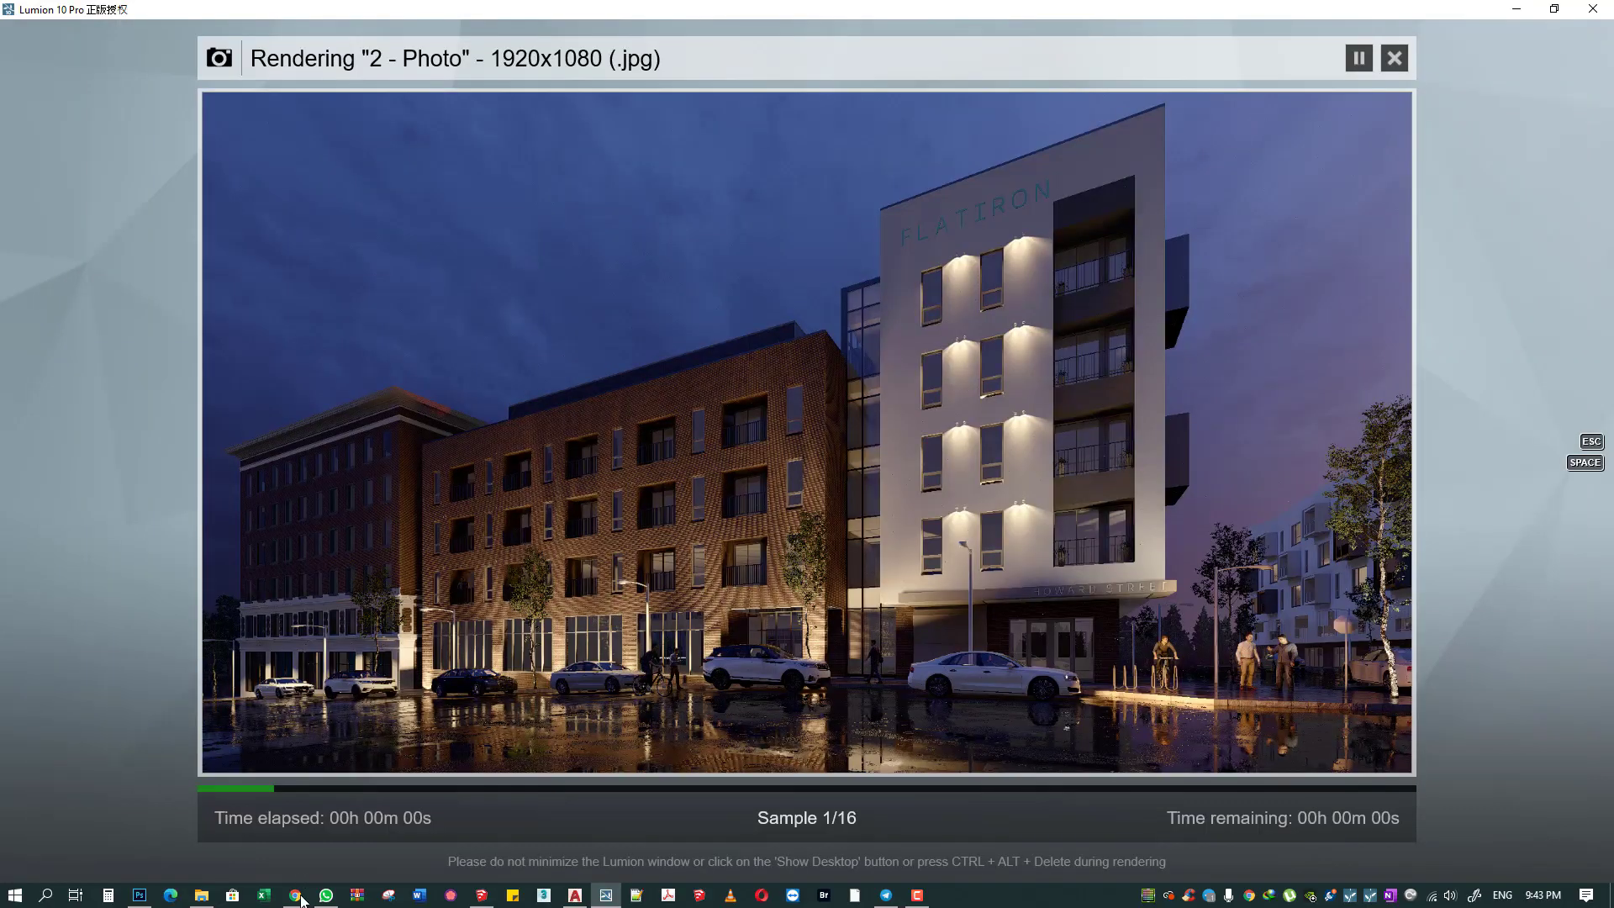
- Wait for the render to finish, dismiss the notice, and return to Build mode
click(296, 895)
scroll(828, 588, down, 5)
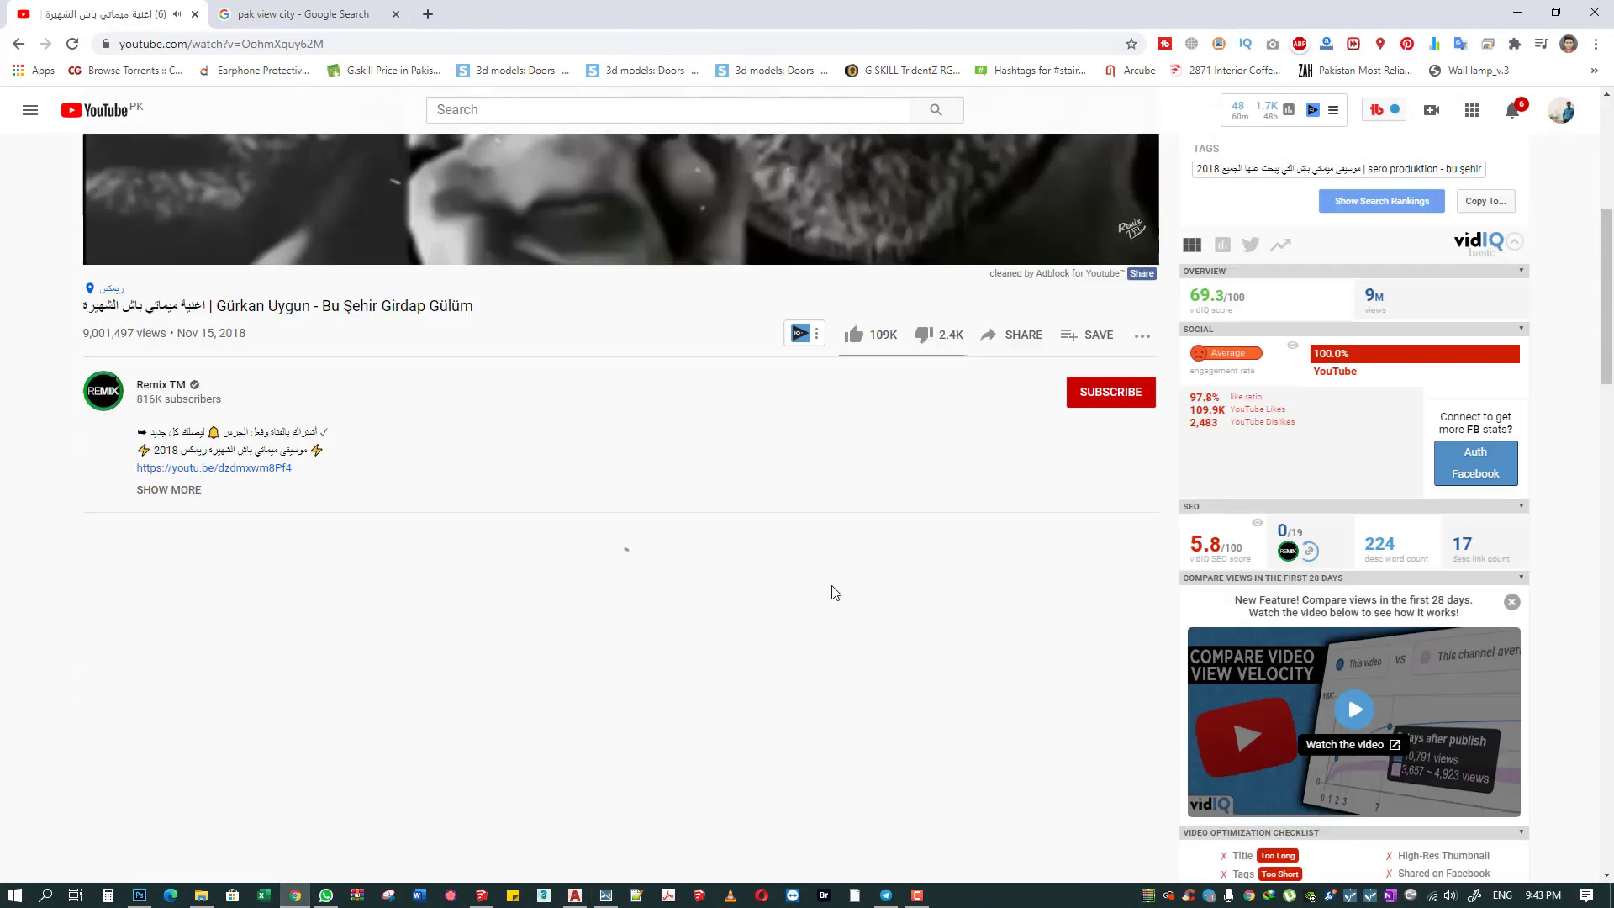
scroll(1226, 677, down, 5)
key(alt+Tab)
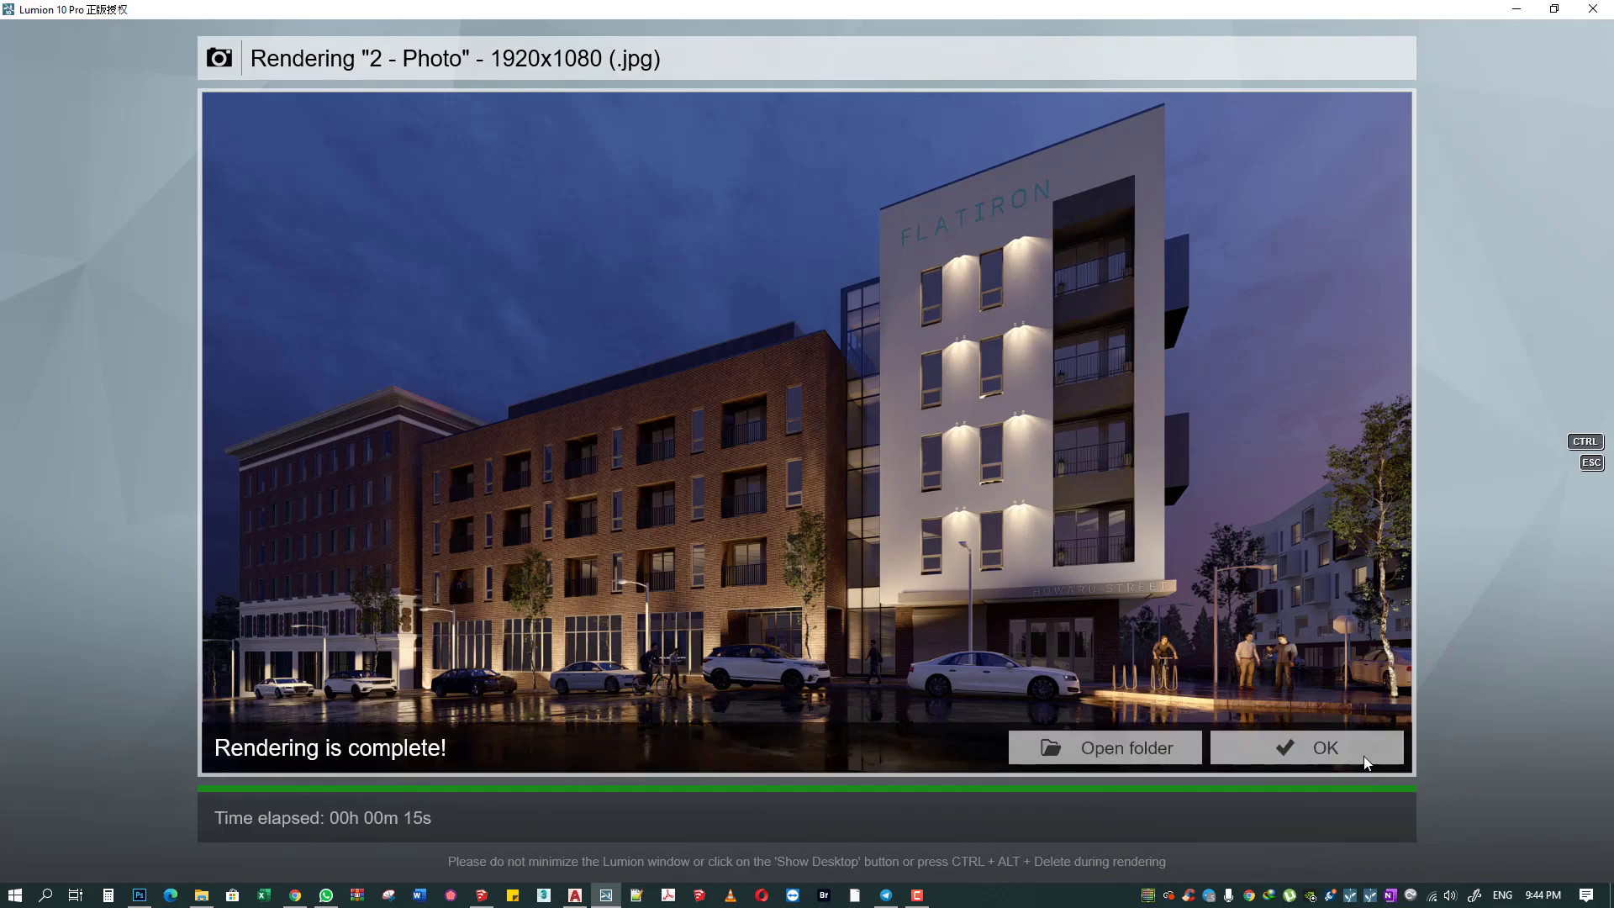
click(1364, 755)
click(1552, 770)
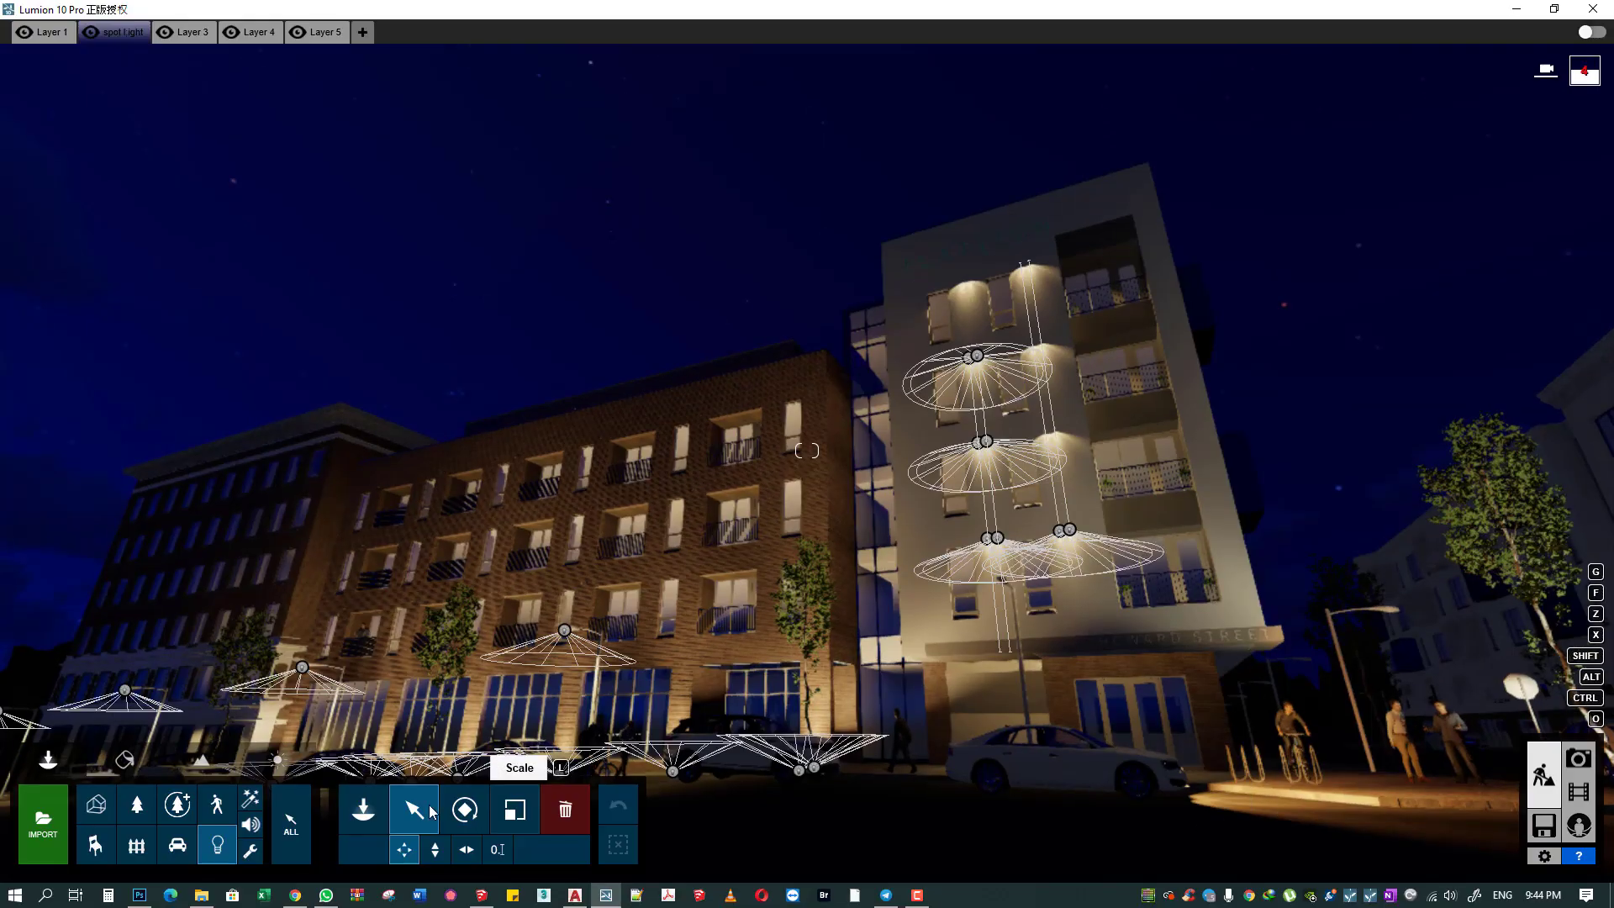
- Lighten the parked cars to a near-white colour and nudge the white SUV slightly left
click(174, 845)
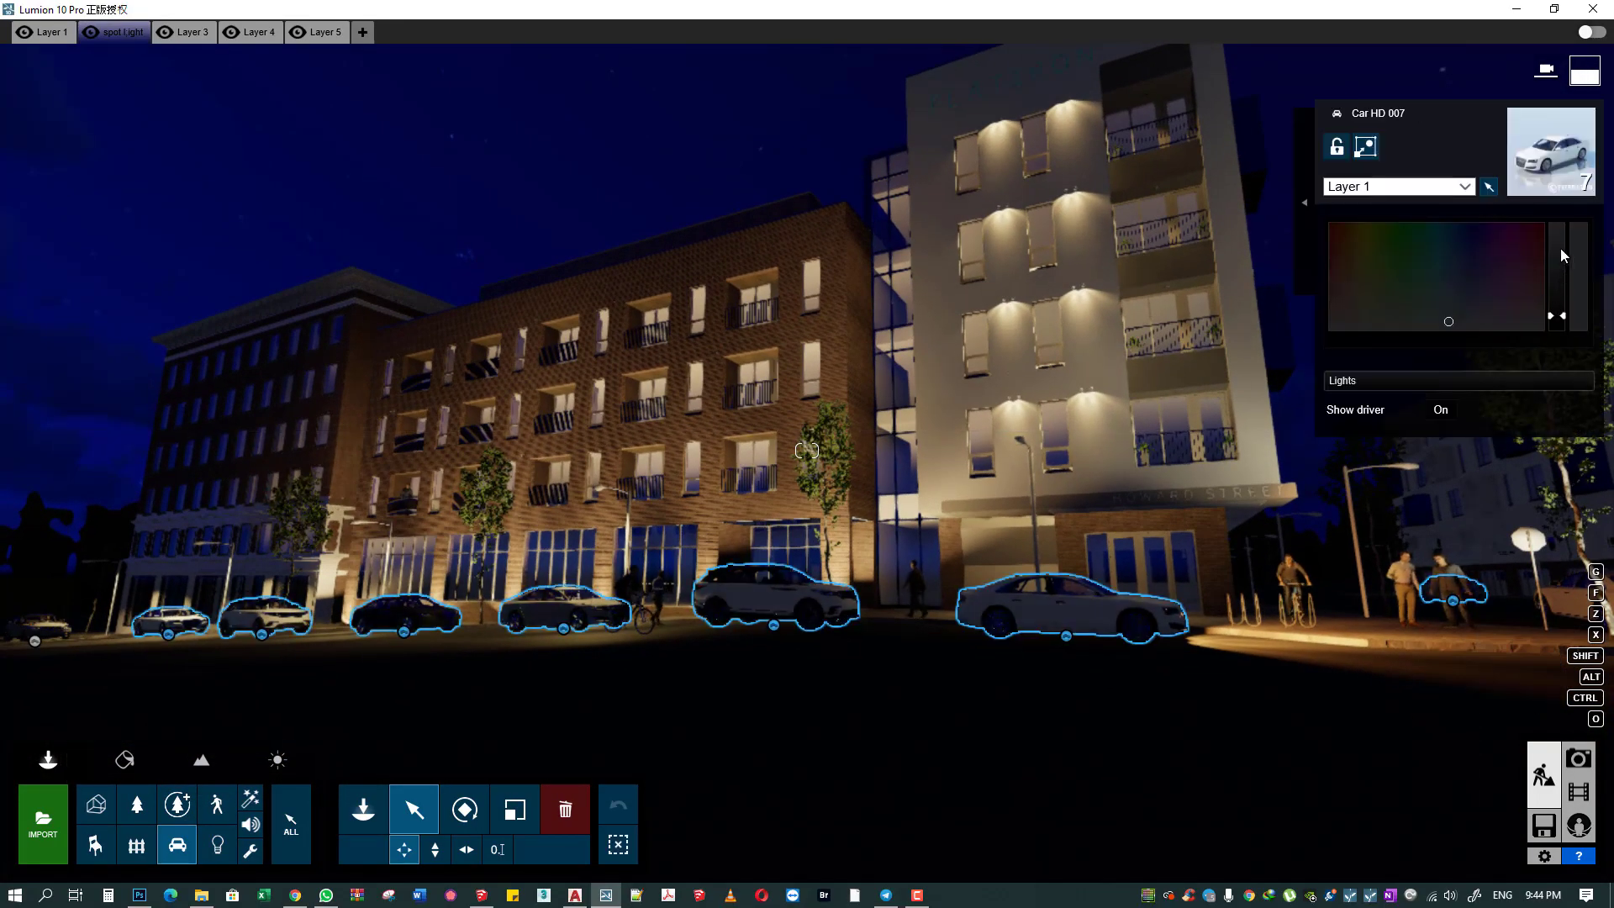
mouse_move(1560, 250)
mouse_down()
mouse_move(1555, 263)
mouse_move(1556, 232)
mouse_up()
click(1338, 324)
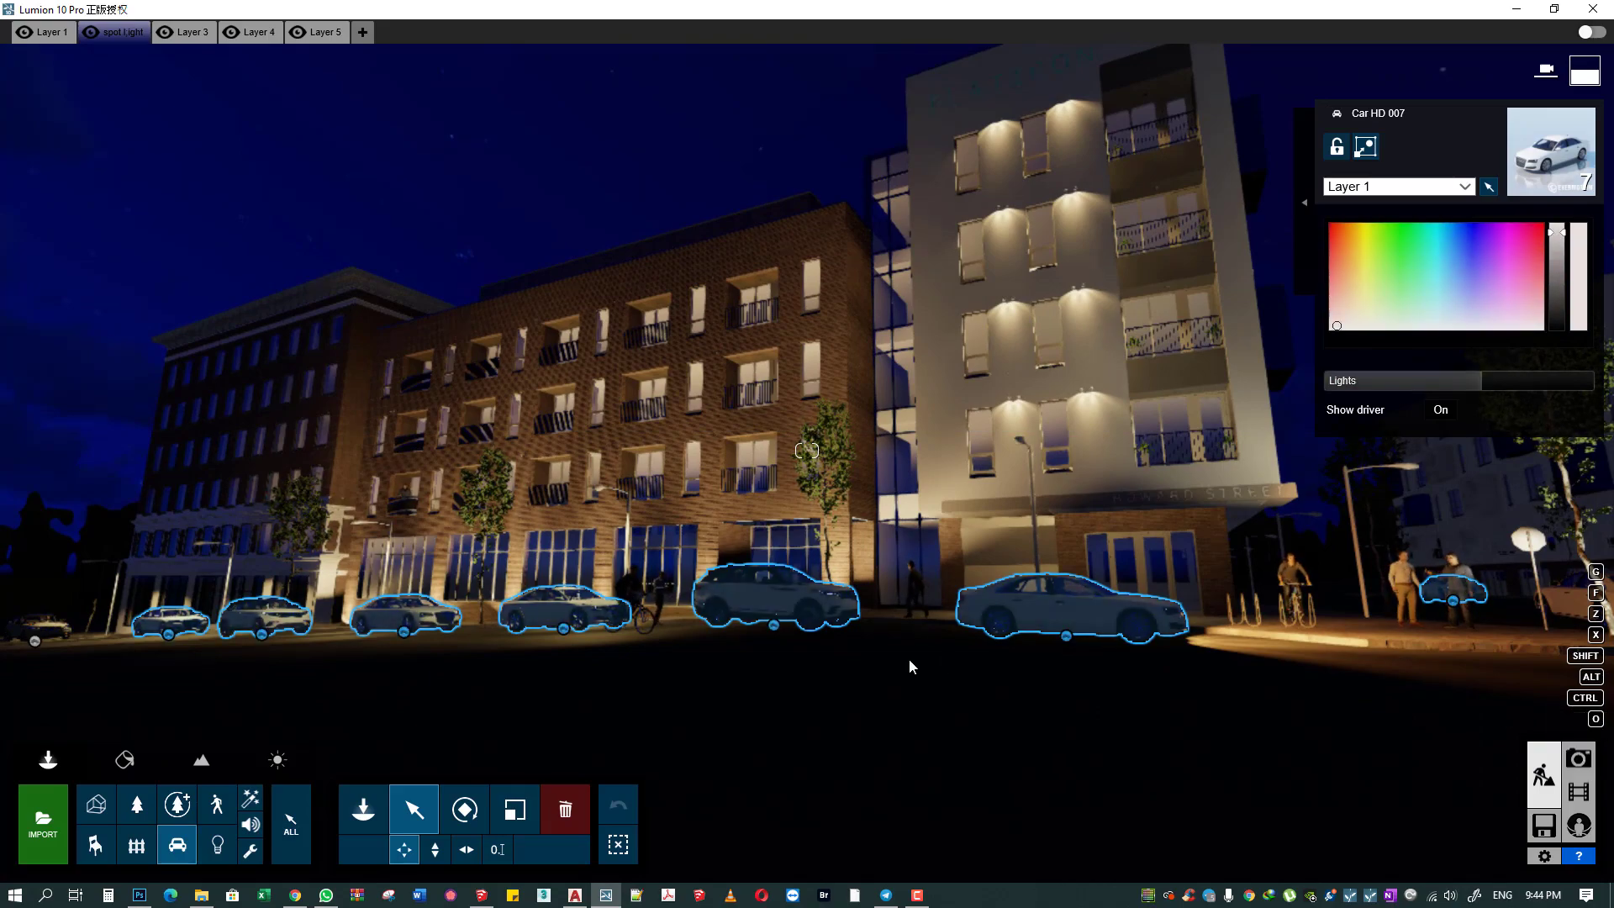
click(745, 618)
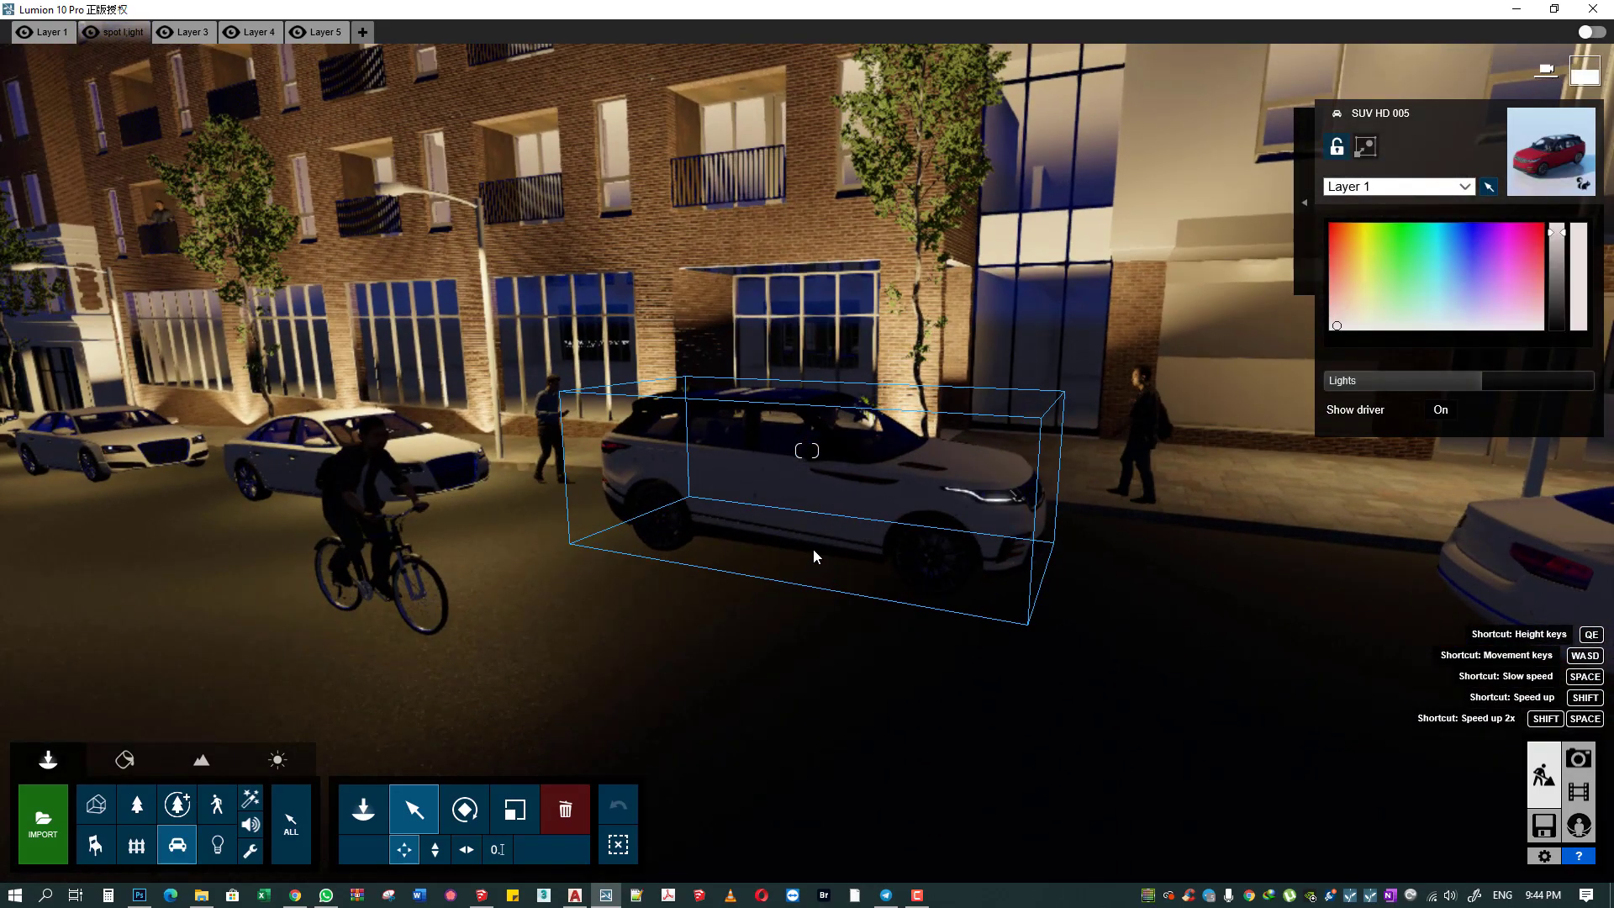
drag(814, 548, 814, 544)
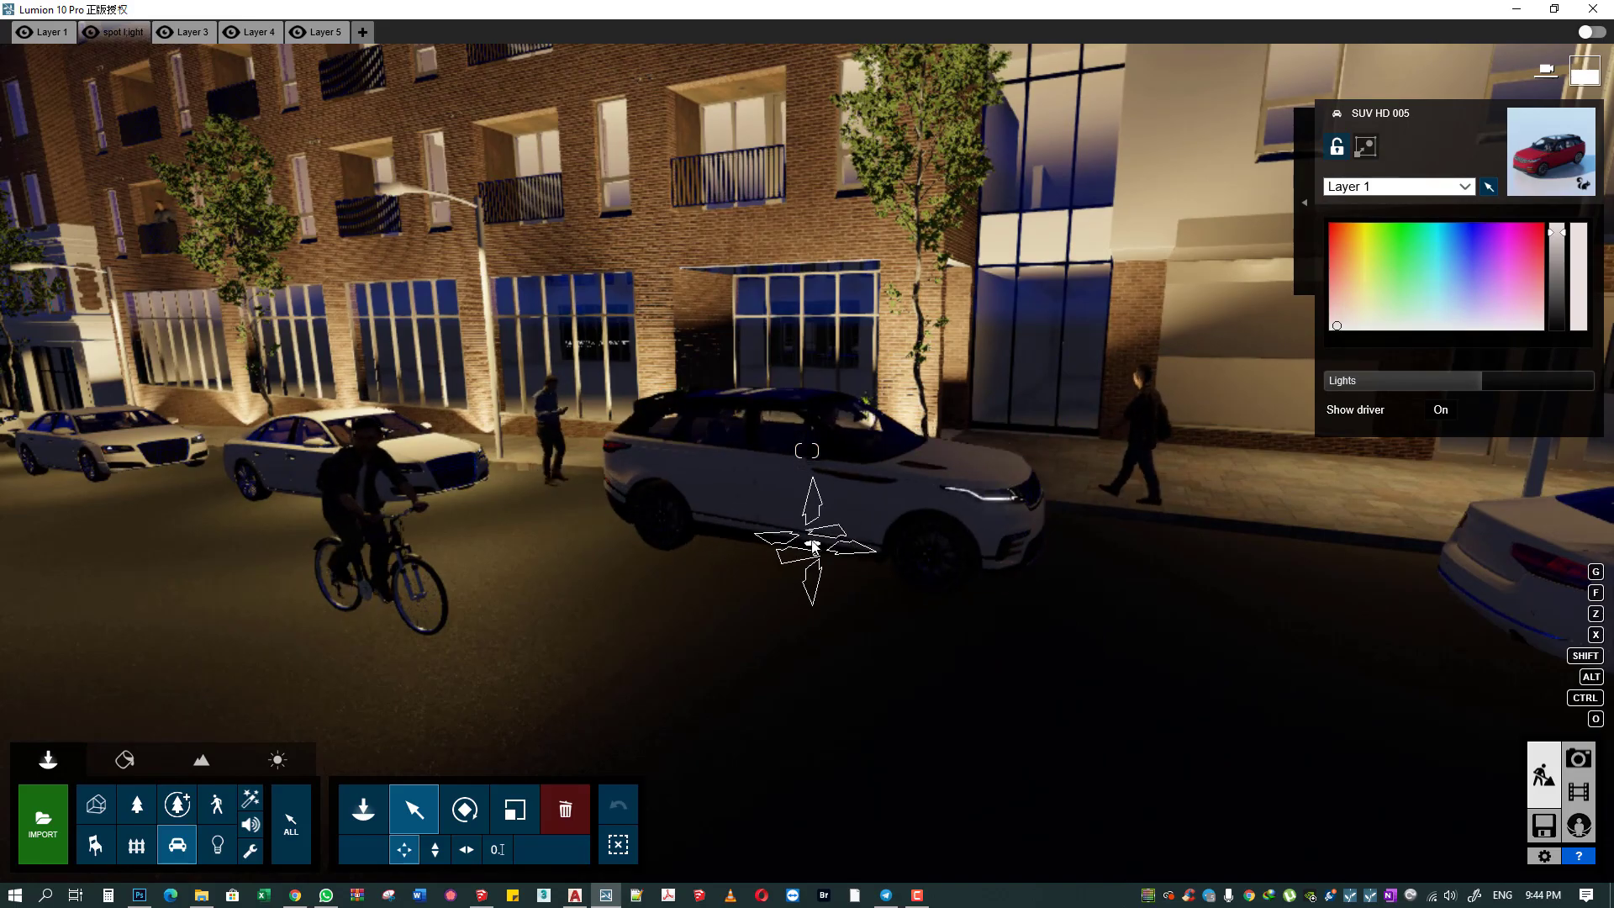
- Move a spotlight next to the street tree on the sidewalk
right_drag(804, 547, 639, 471)
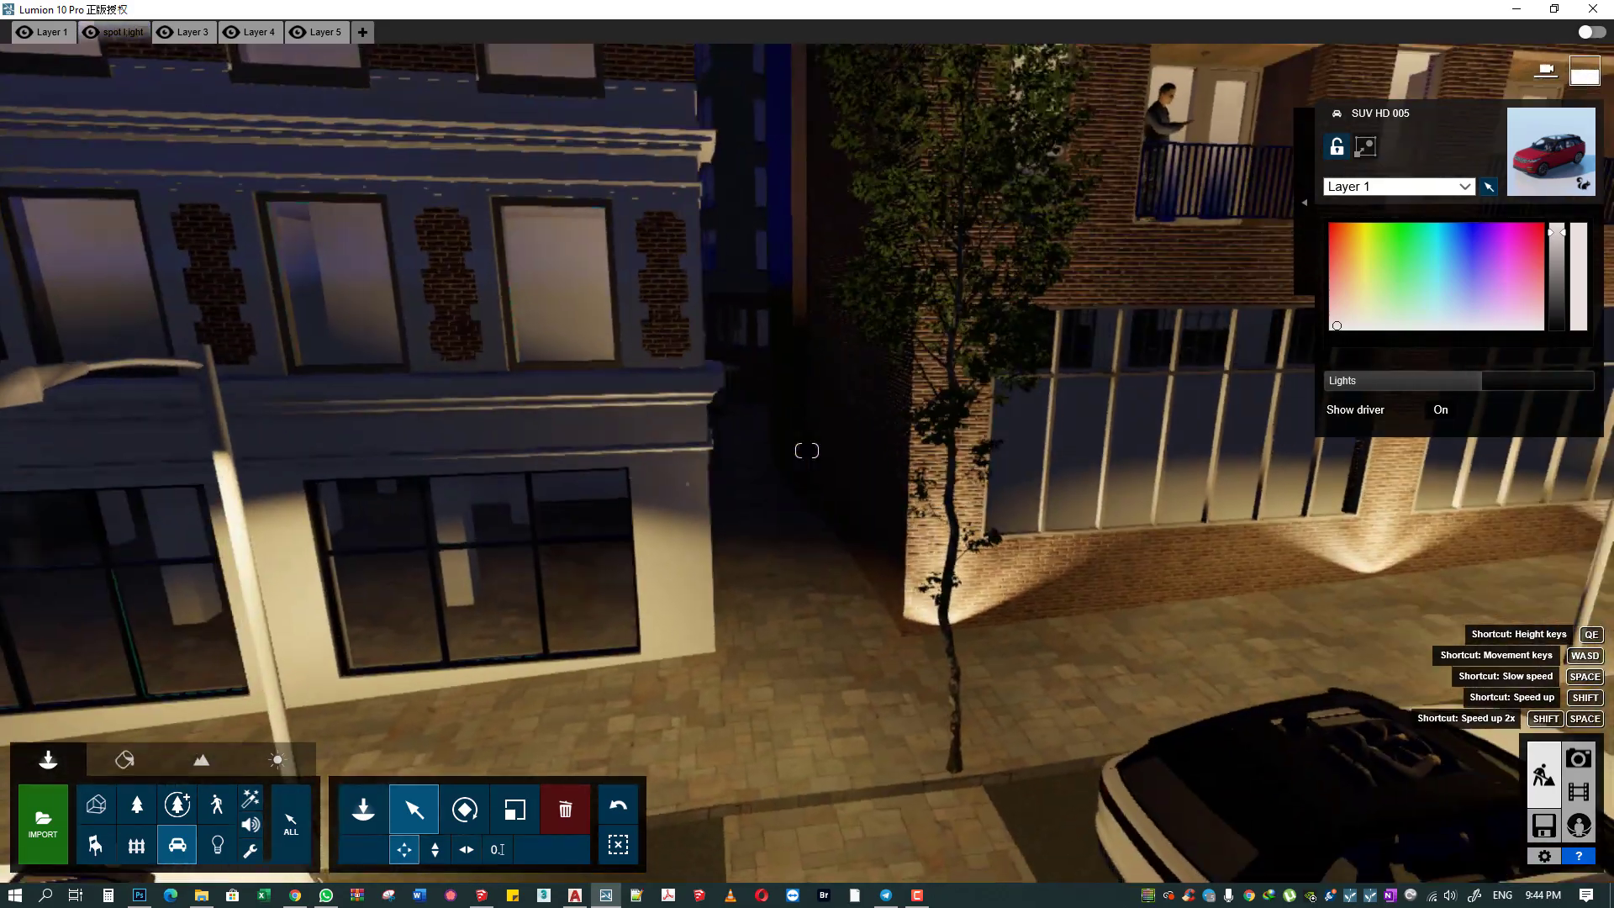
mouse_move(639, 471)
right_down()
mouse_move(681, 481)
mouse_move(237, 868)
right_up()
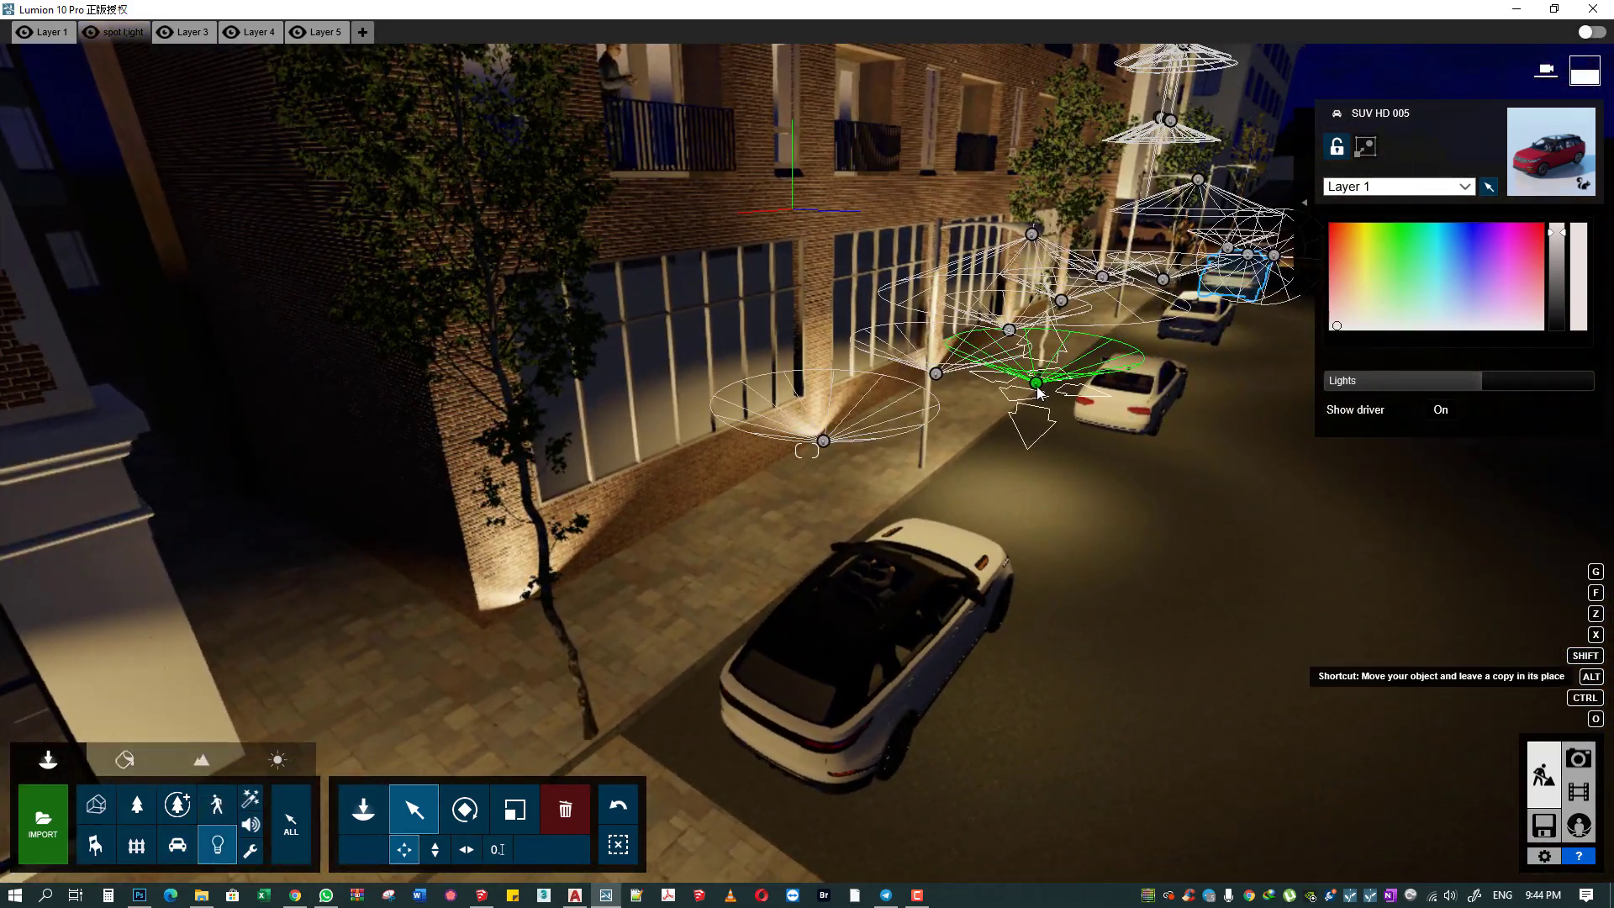
alt+drag(1039, 392, 574, 751)
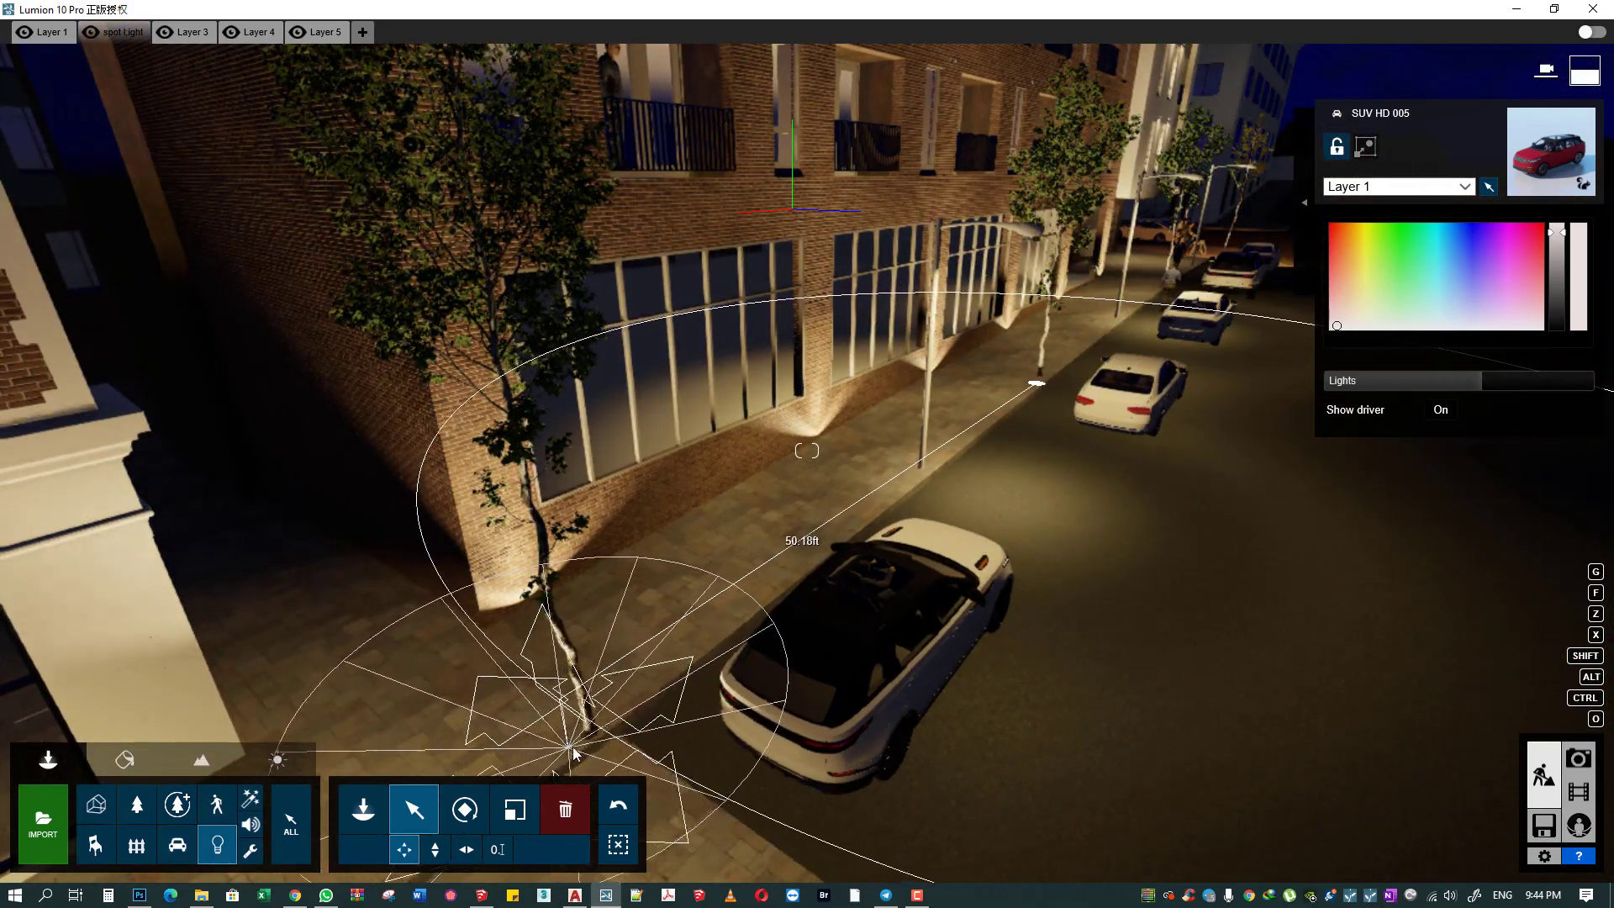
mouse_move(574, 751)
right_down()
mouse_move(555, 716)
mouse_move(799, 456)
right_up()
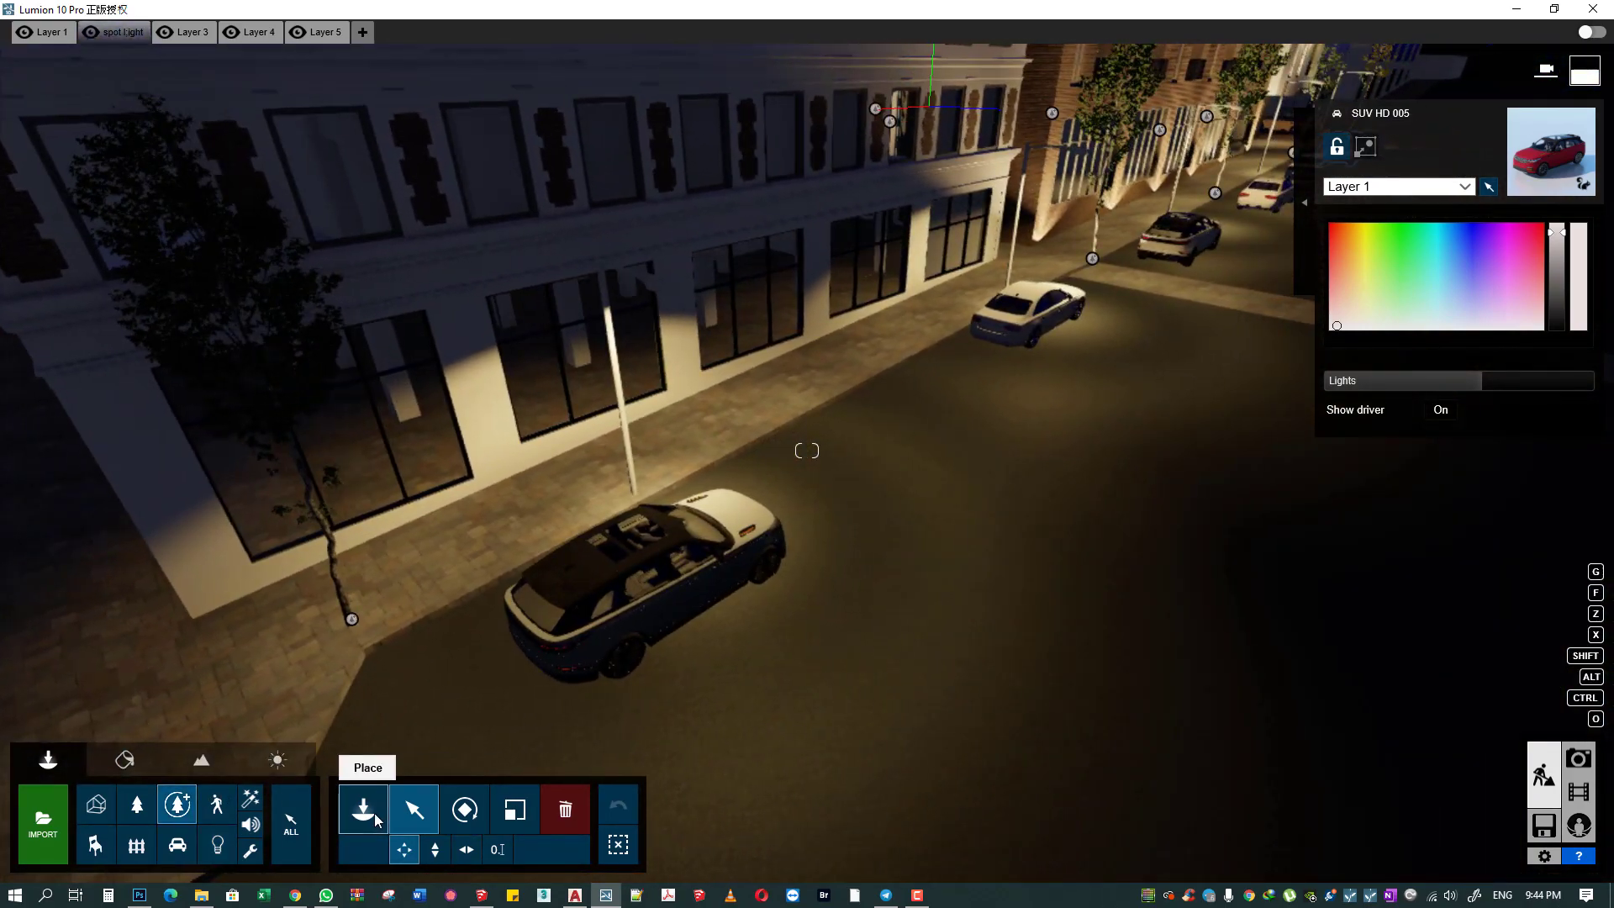
- Place a Birch 001 tree beside the white car and move a spotlight to the left tree's base
click(363, 809)
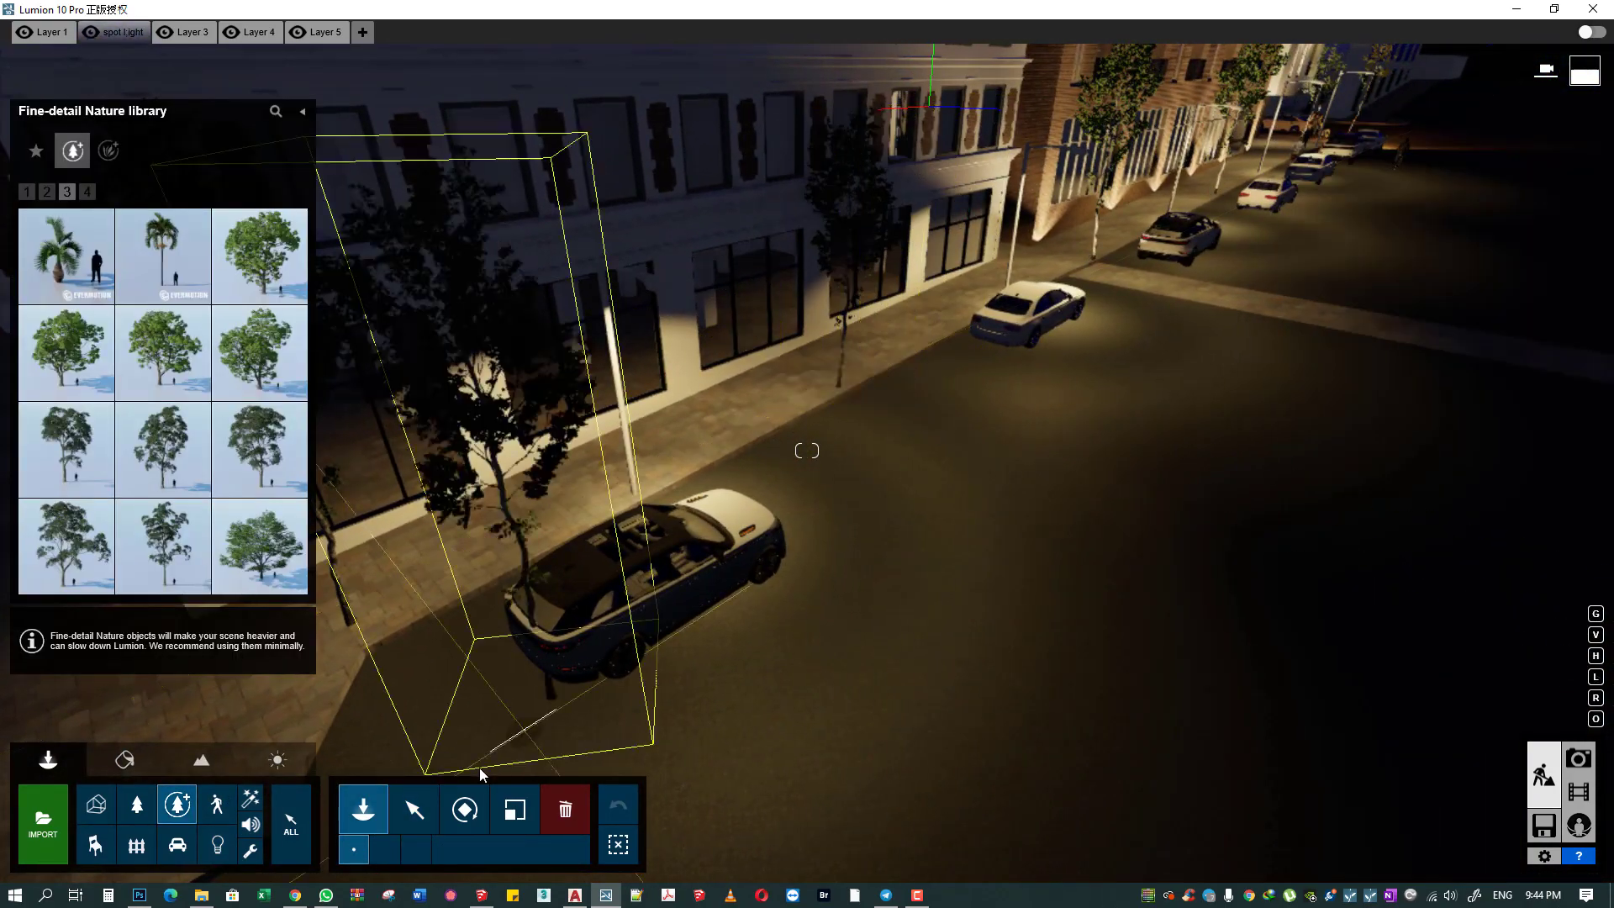
click(838, 385)
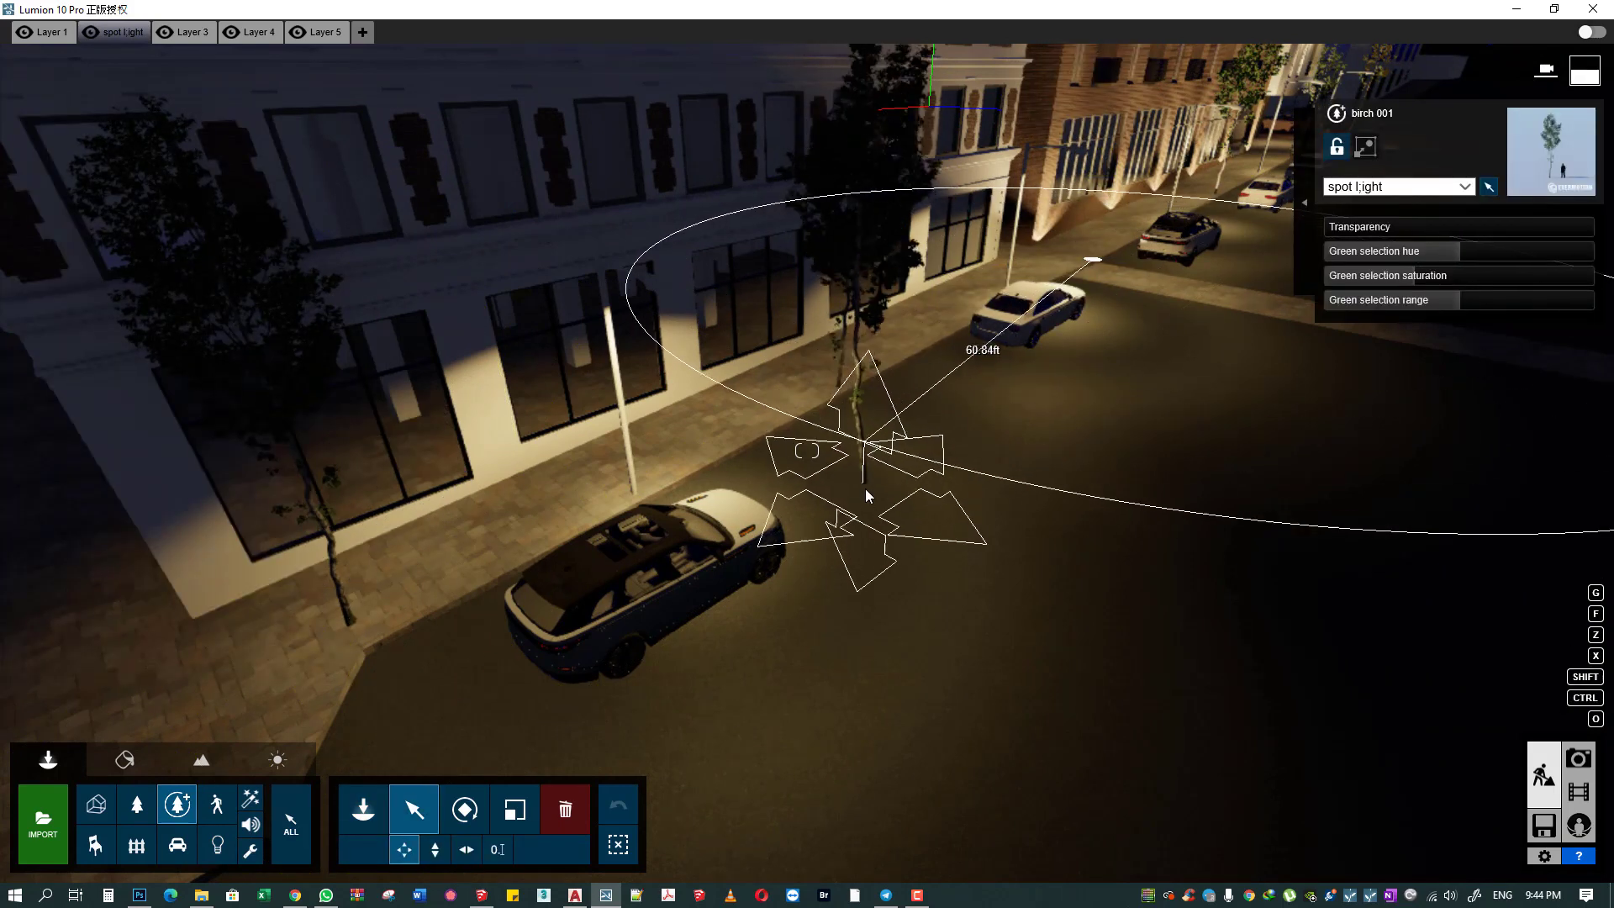
drag(865, 488, 1088, 269)
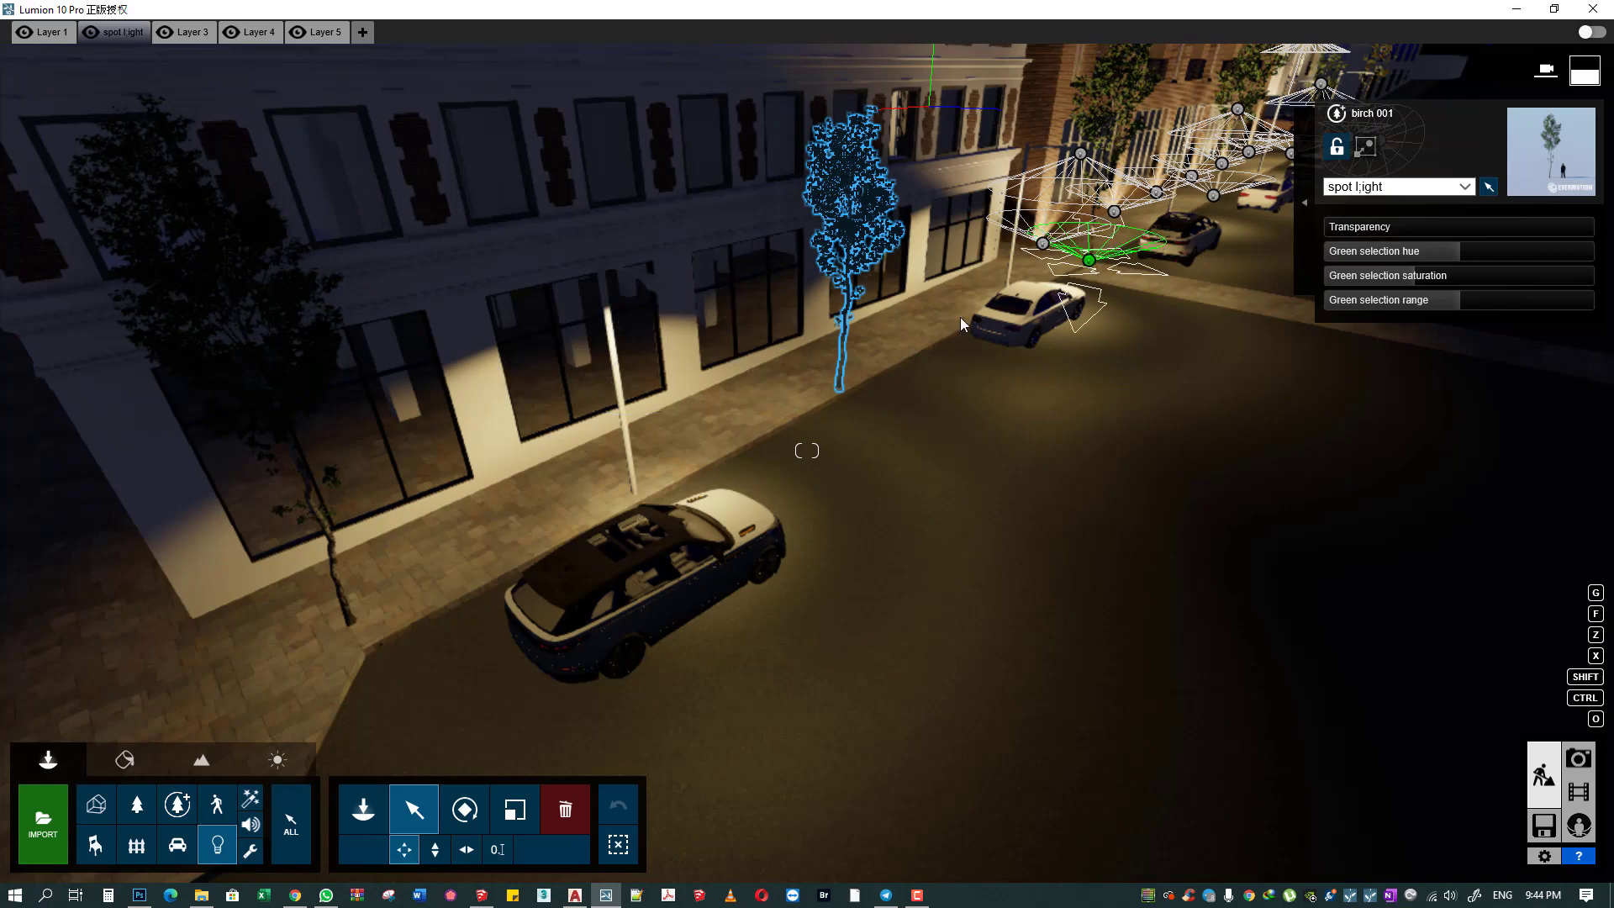
drag(836, 390, 351, 639)
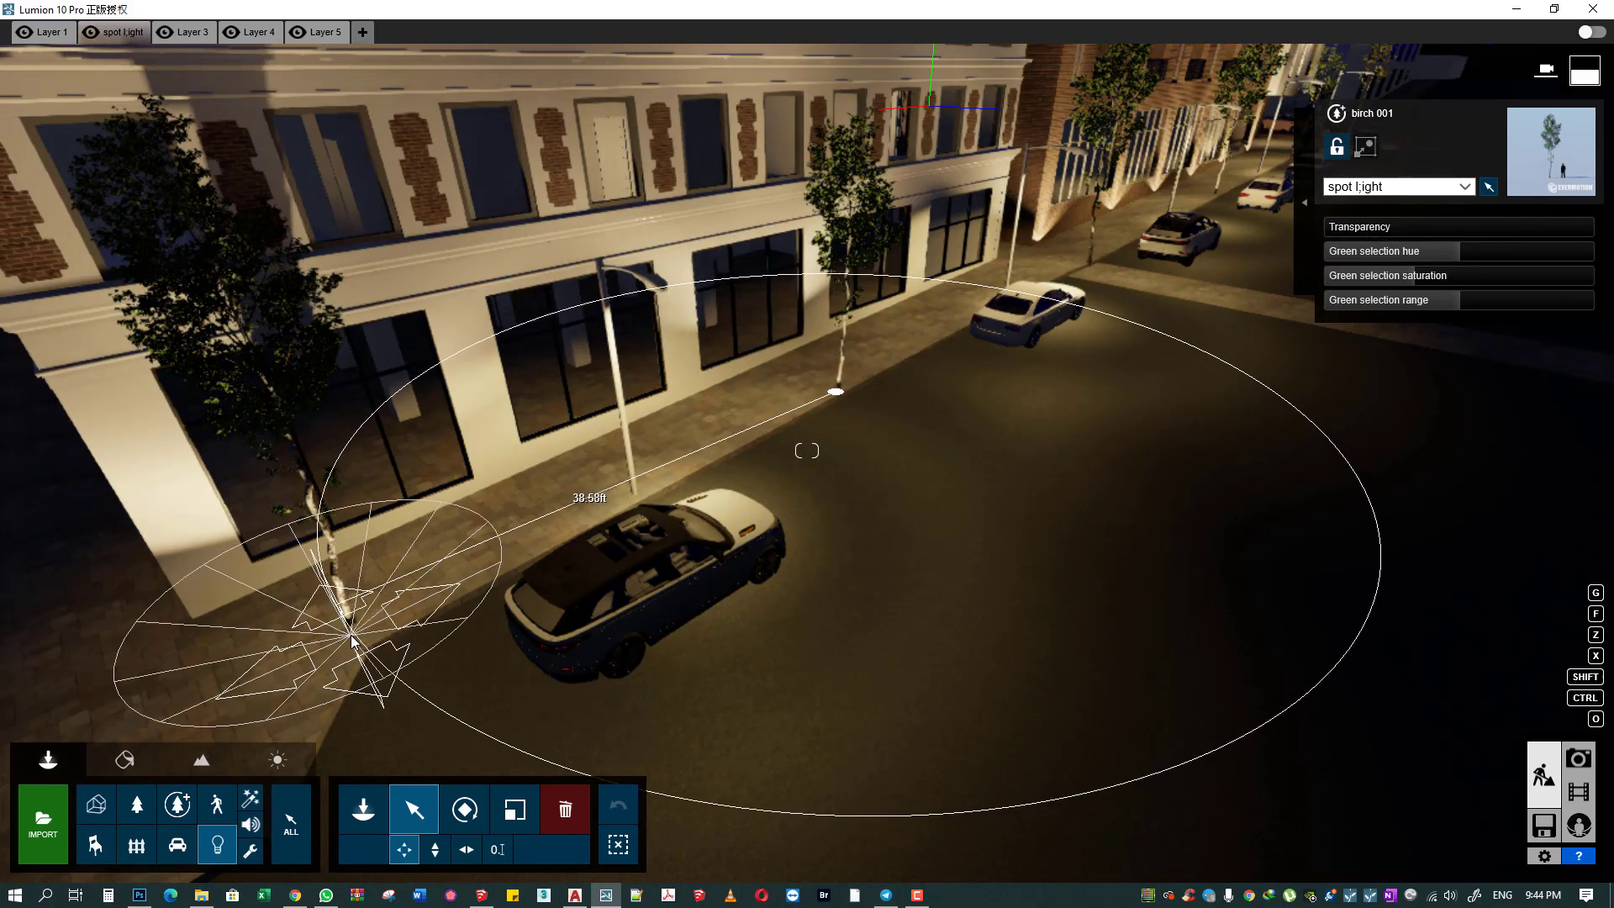
key(w)
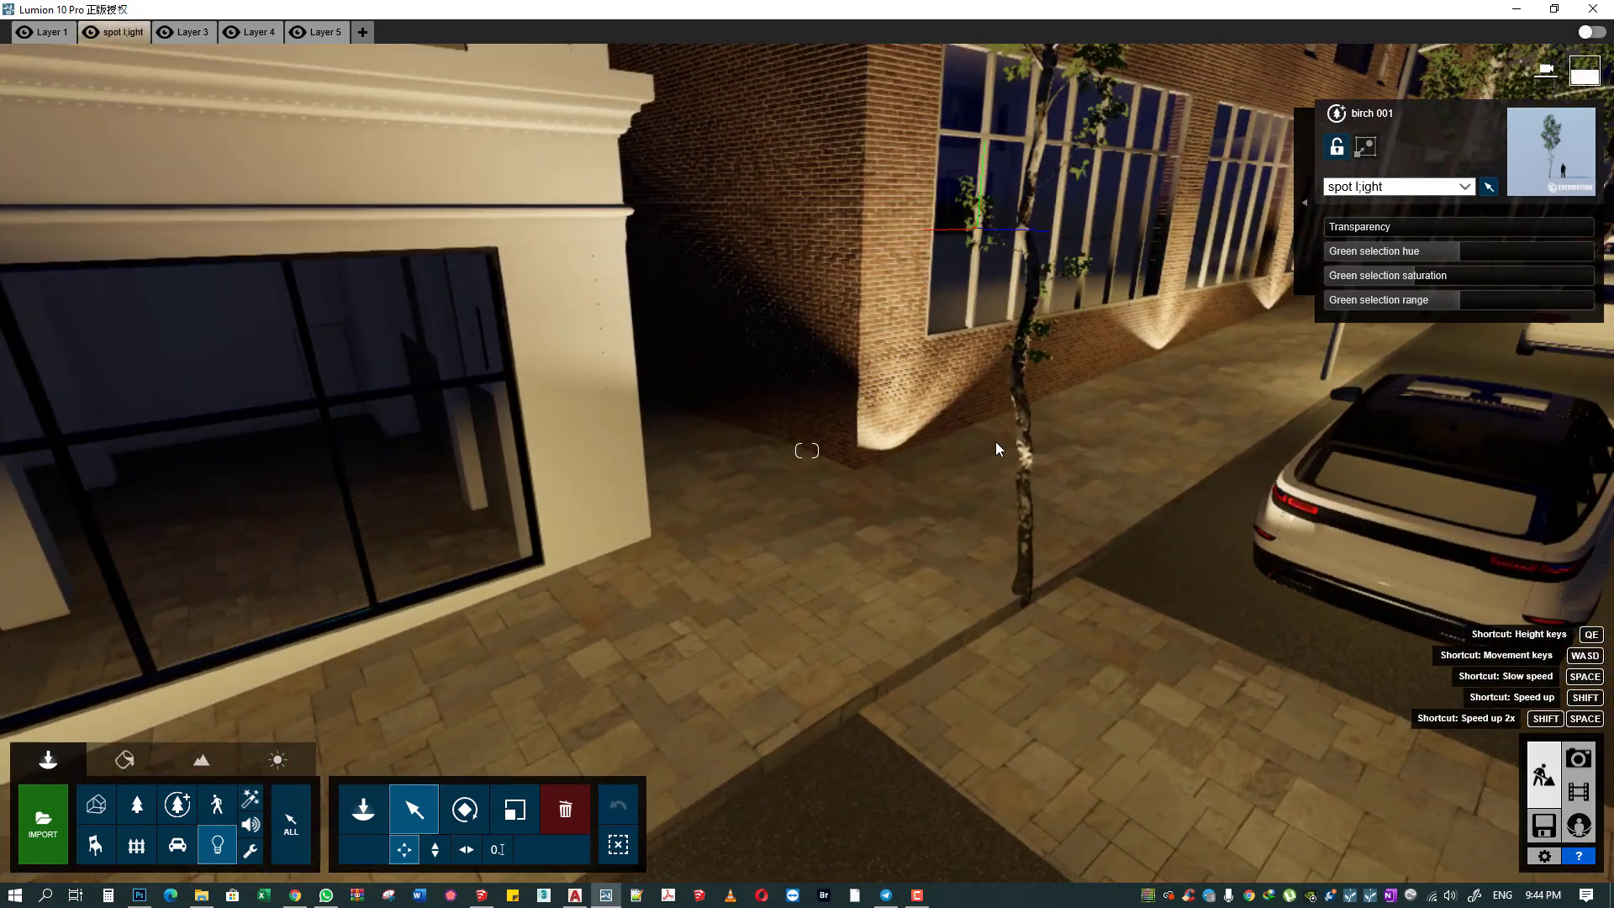
- Place spotlights at the building corner and ground-floor pillar bases, then switch to Photo mode
drag(908, 460, 623, 563)
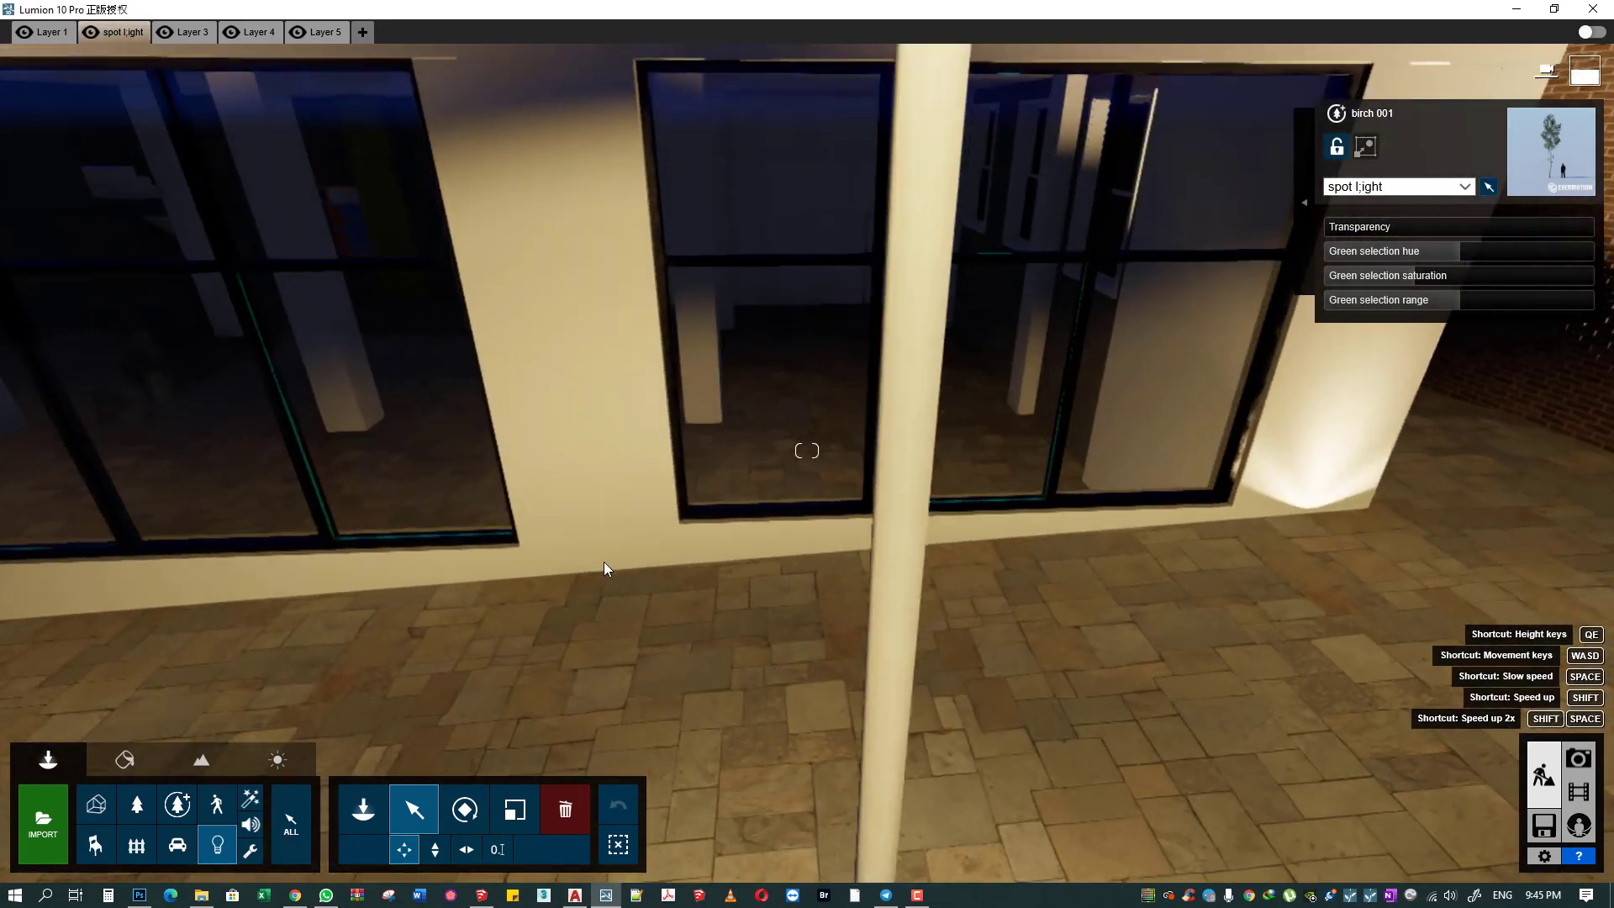
drag(617, 562, 1417, 532)
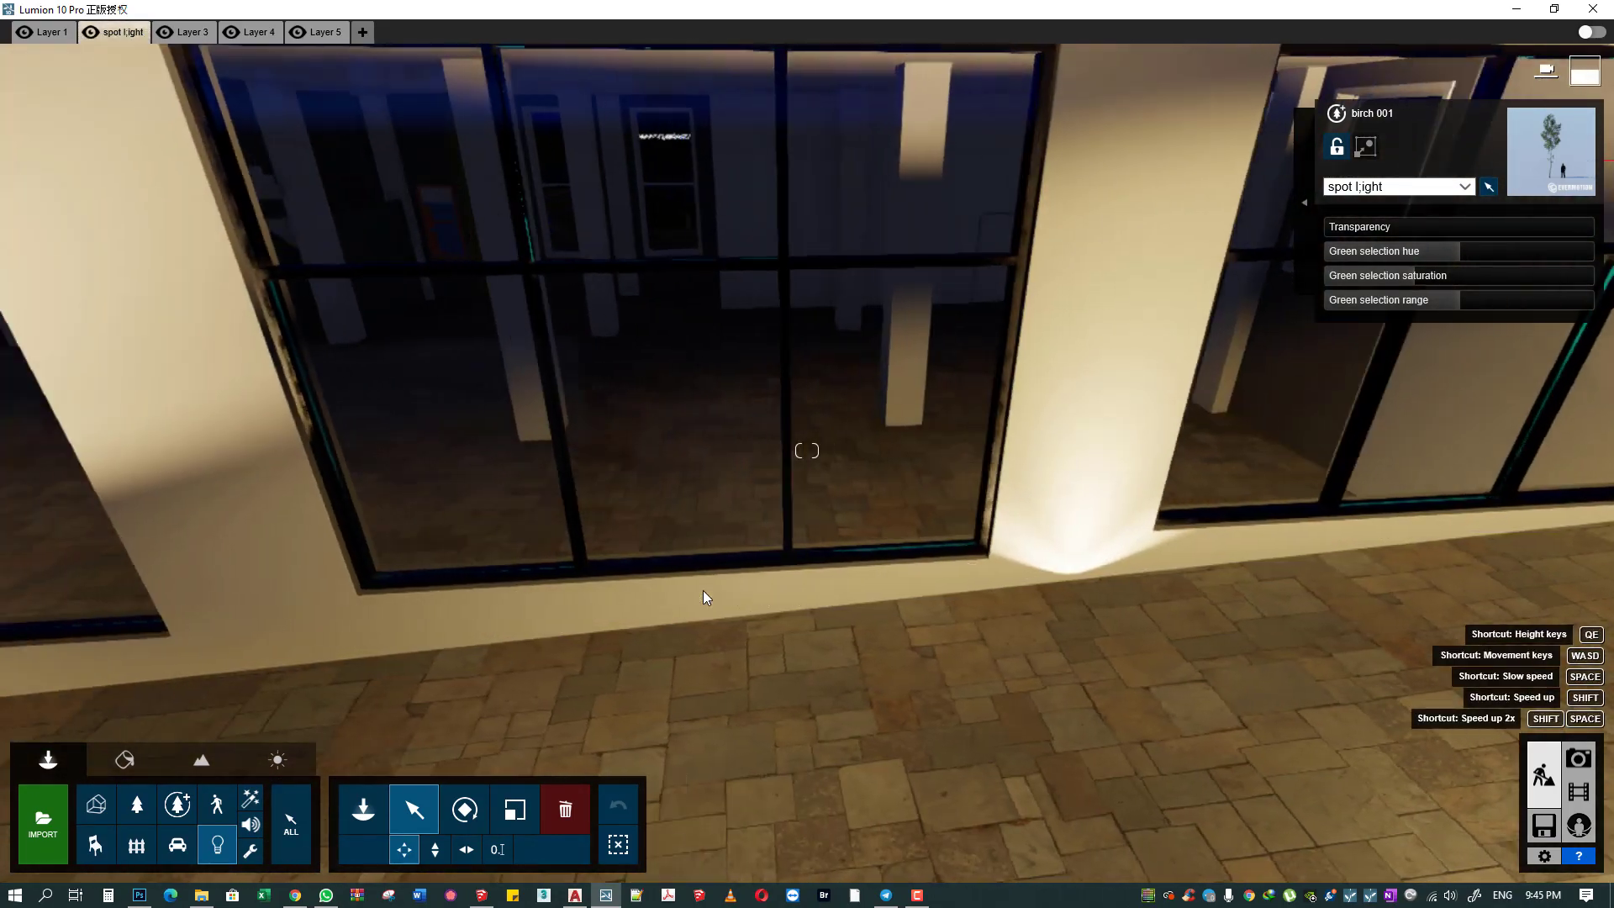
right_drag(702, 590, 1325, 520)
drag(1325, 520, 620, 632)
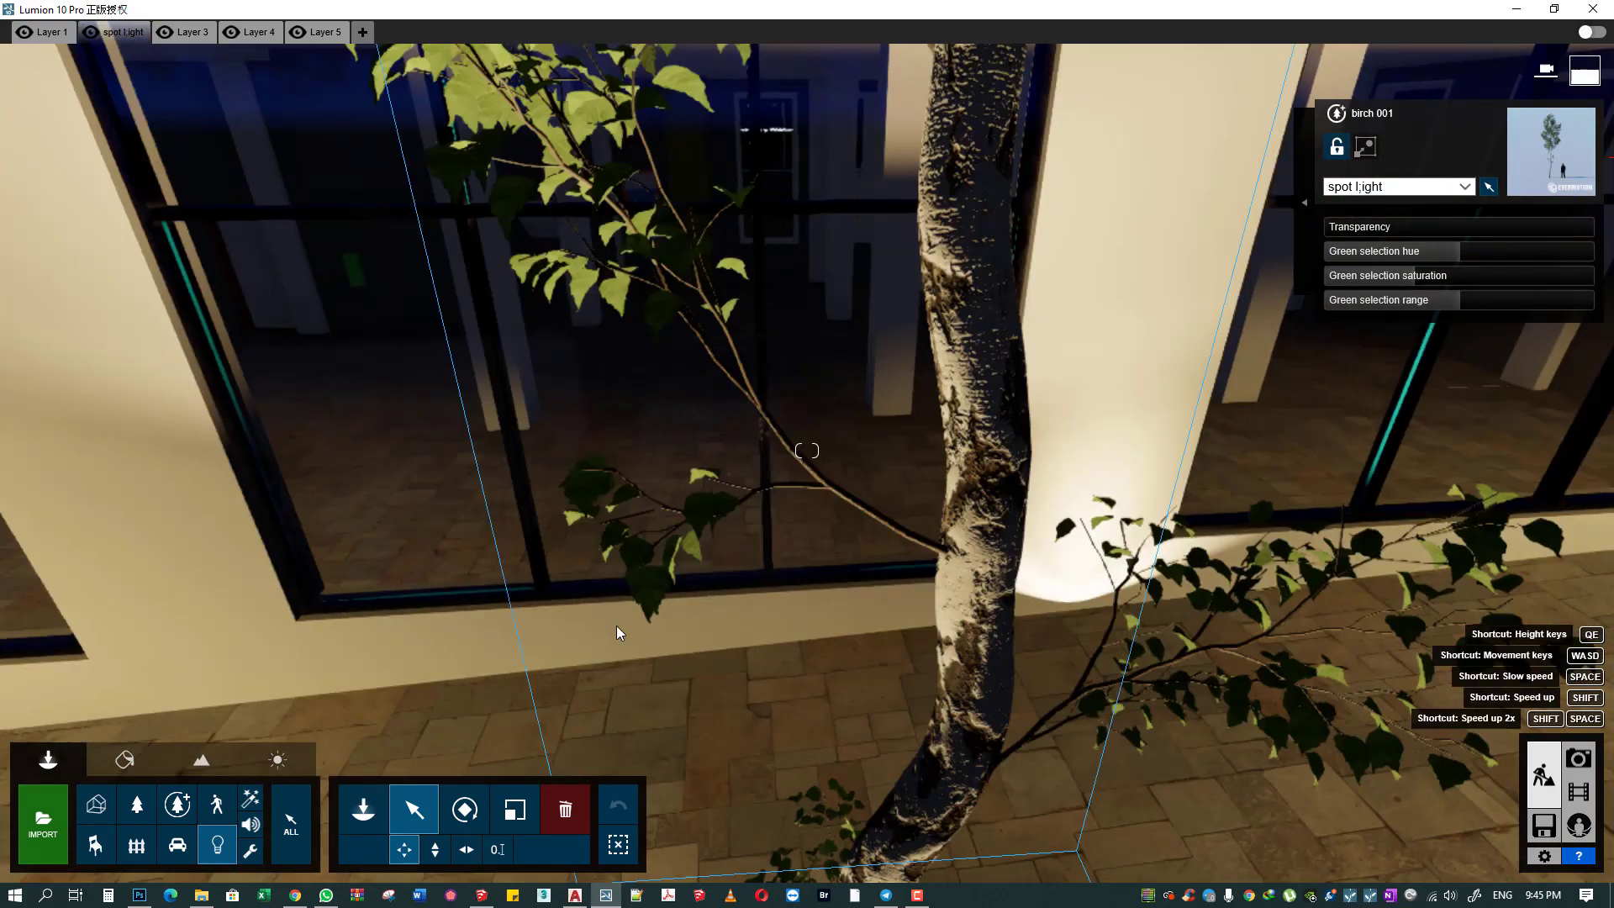
right_drag(620, 632, 1229, 437)
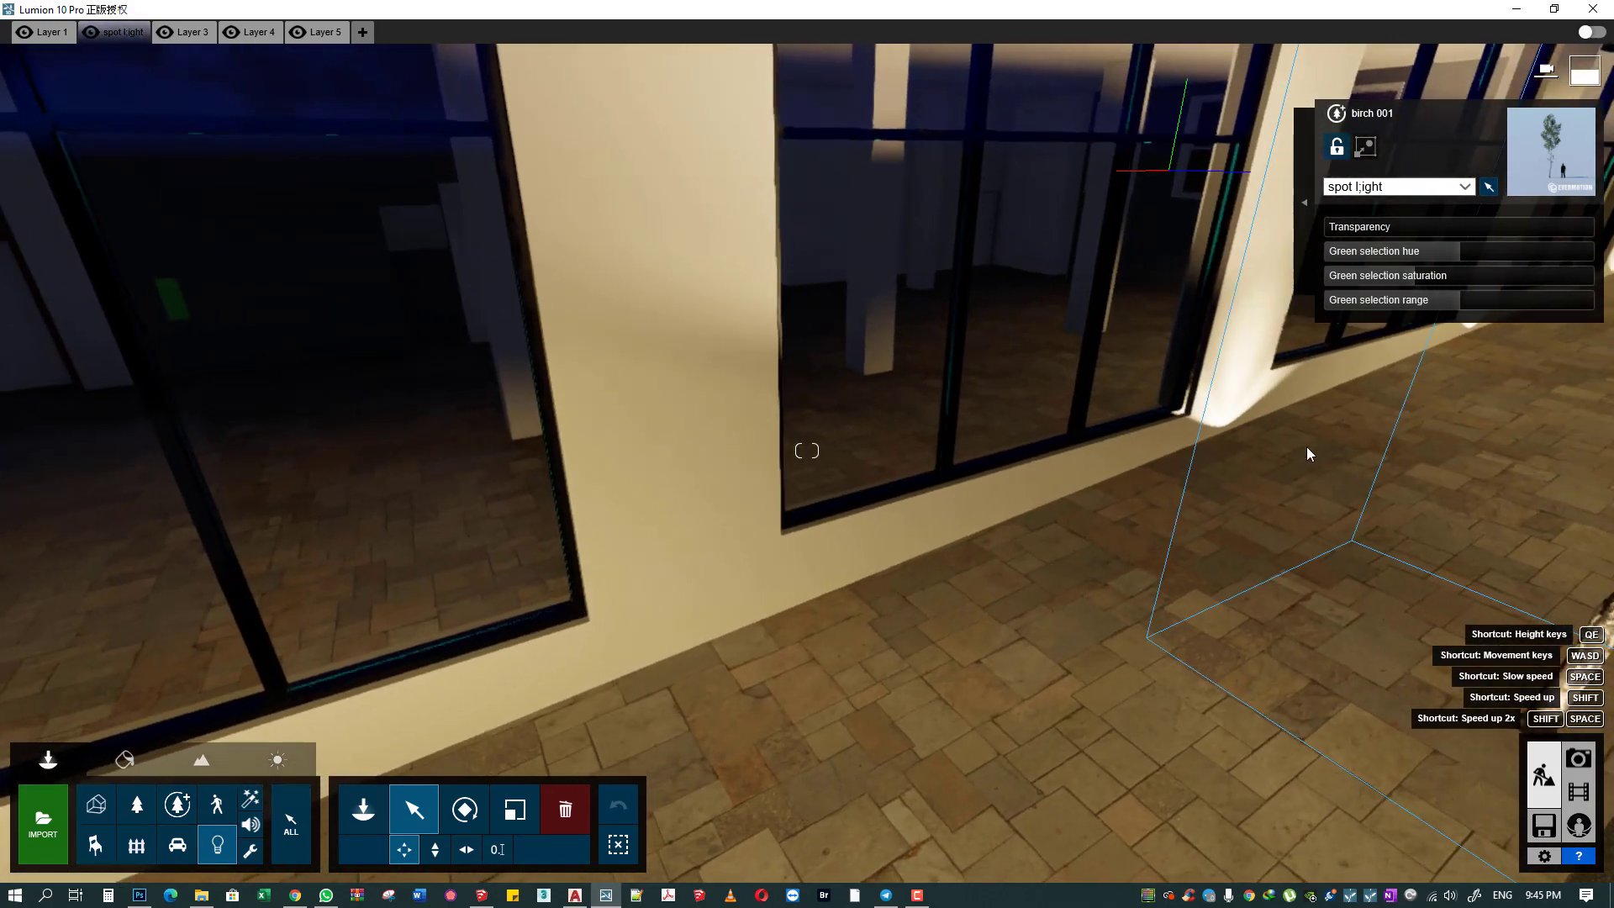
drag(1229, 438, 700, 675)
key(s)
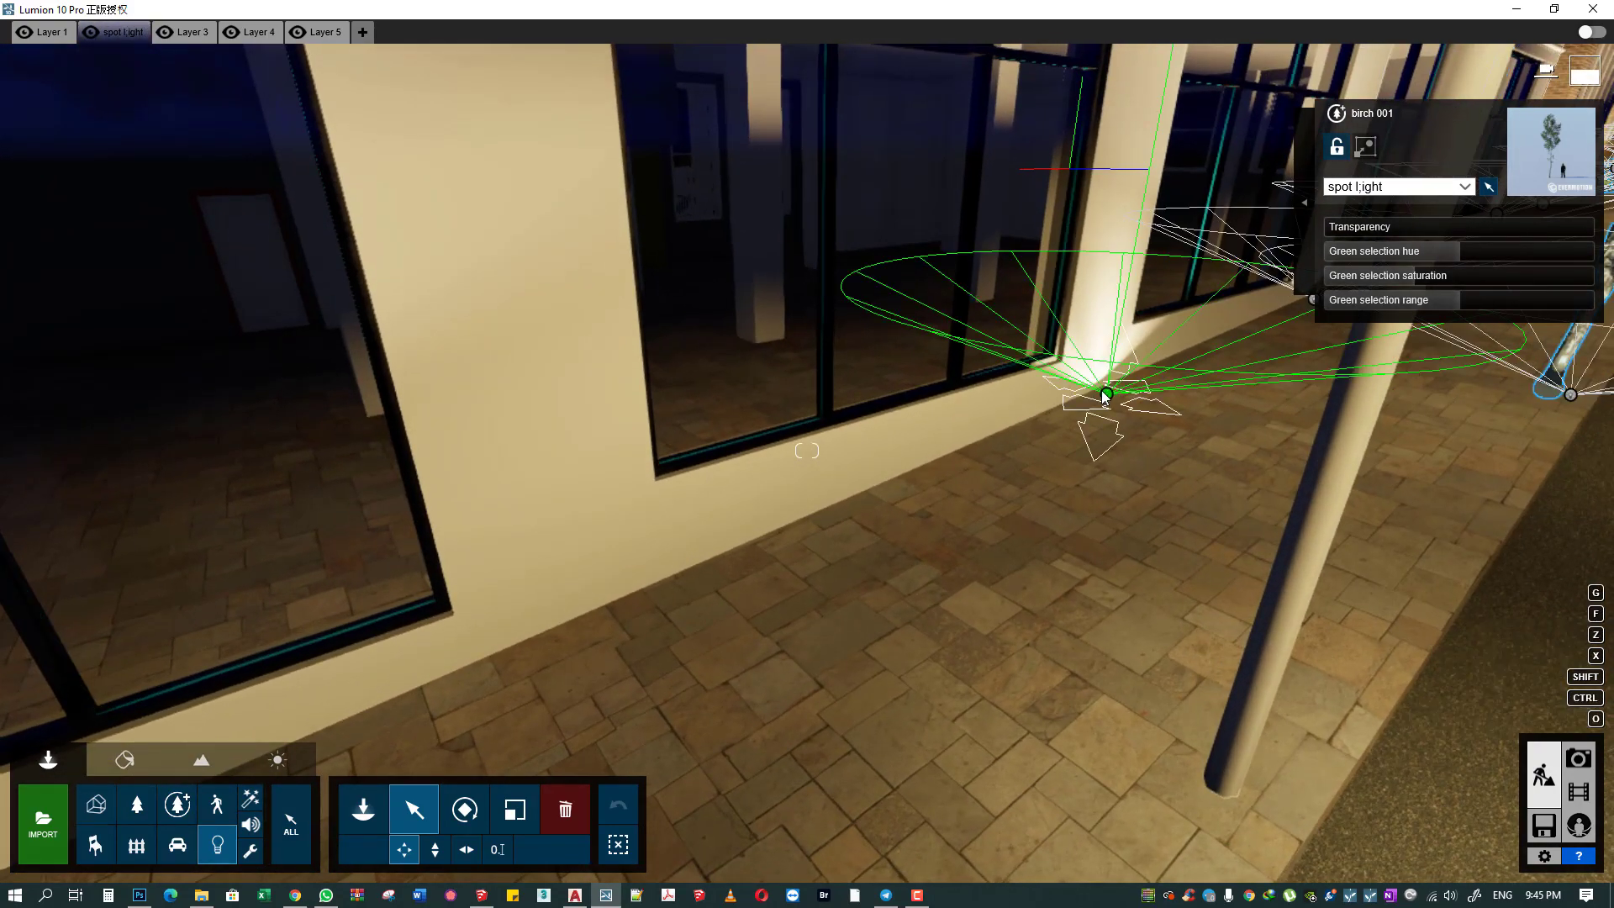
middle_drag(1101, 390, 598, 637)
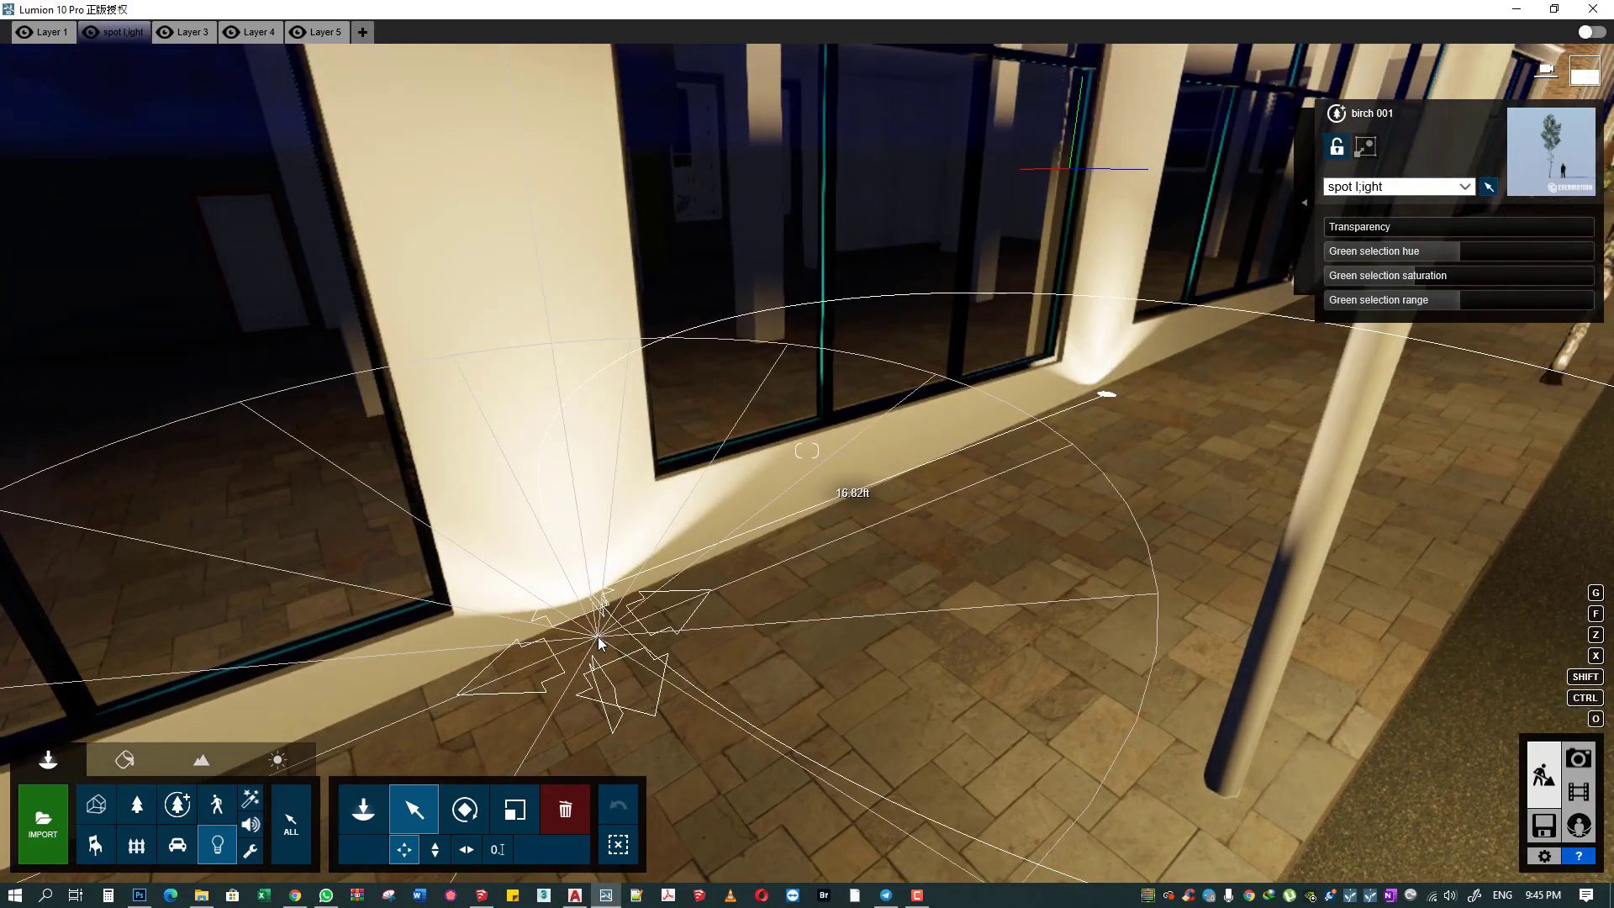
right_drag(598, 637, 972, 508)
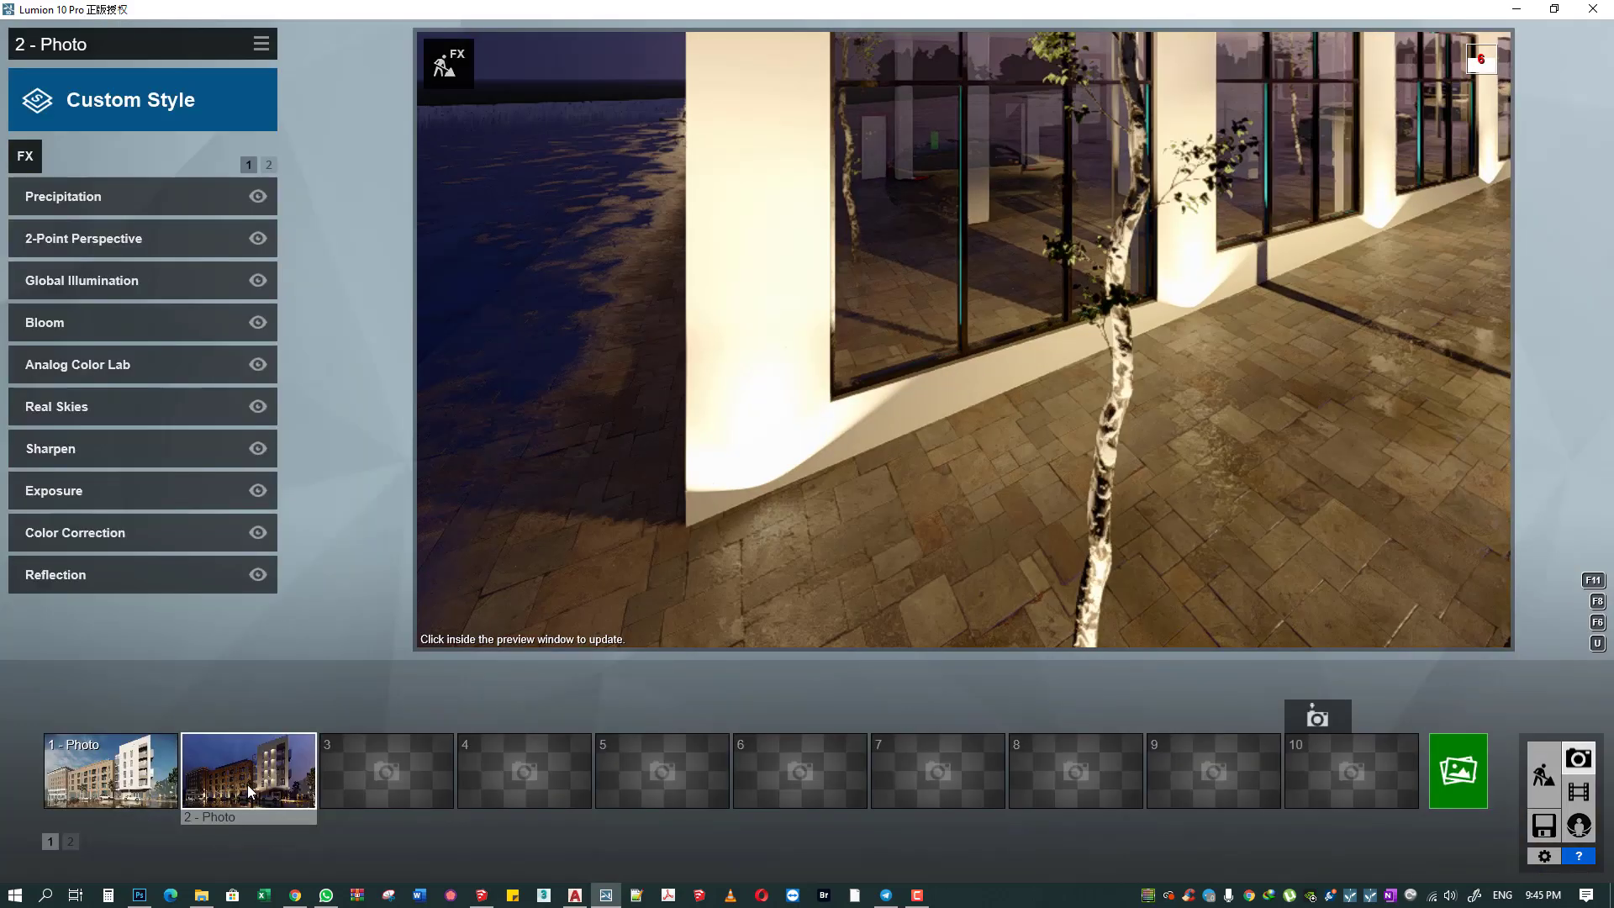
click(248, 768)
- Render the saved shot at Desktop 1920x1080, typing '0' into the file name
click(1459, 768)
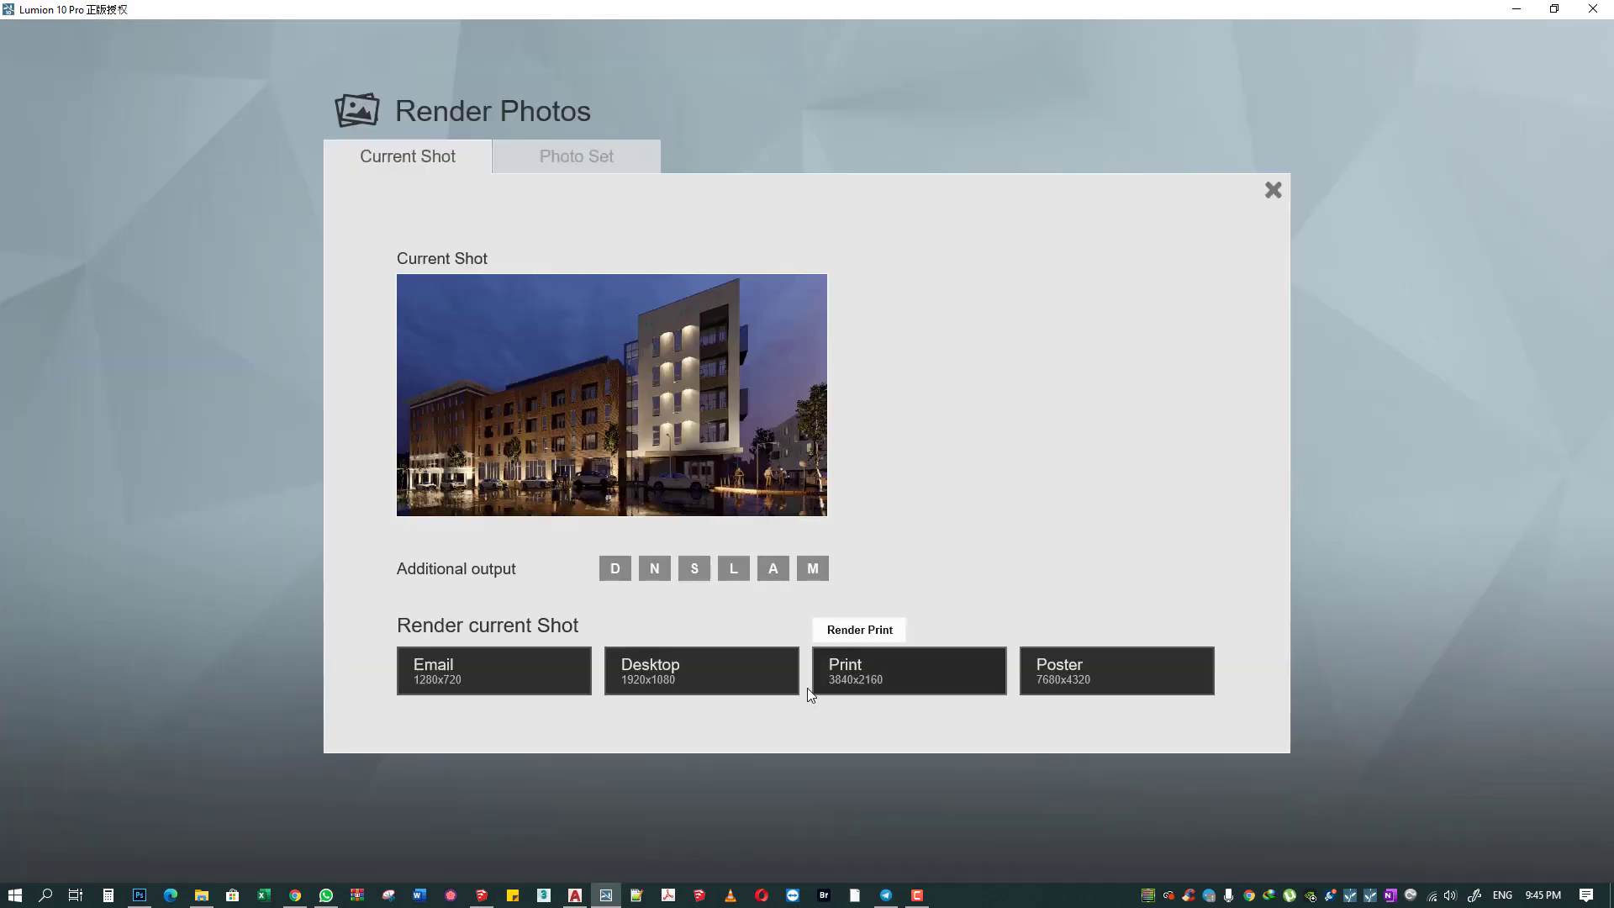
click(883, 673)
text(0)
key(Return)
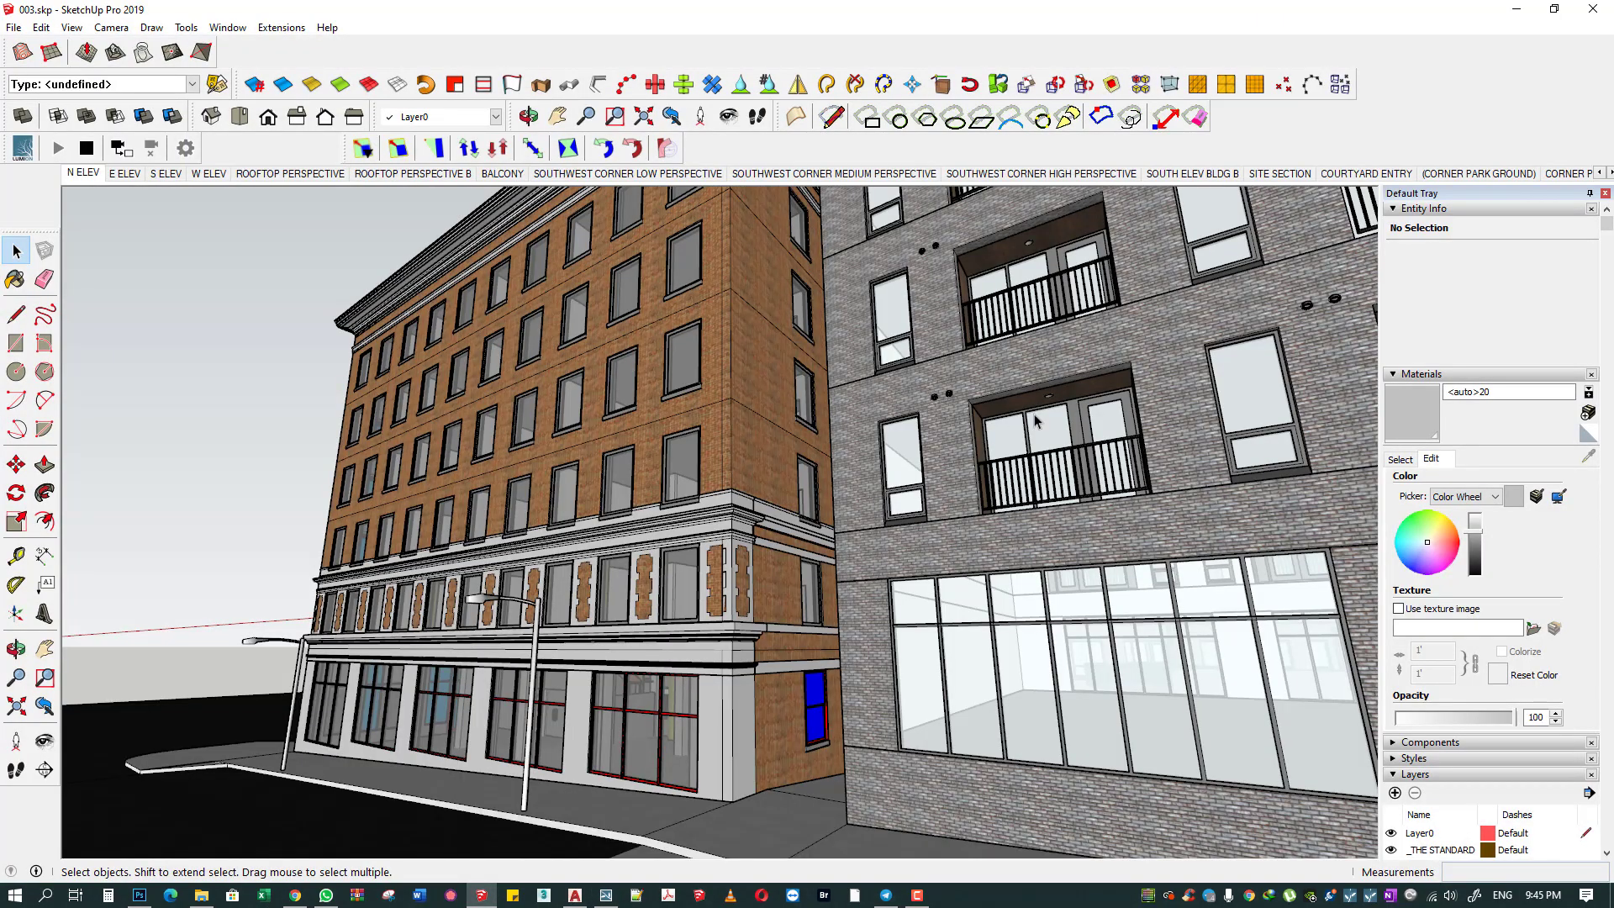
- Enter the balcony group and draw a line across the ceiling hole to form the light disc
scroll(996, 406, up, 3)
scroll(1004, 405, up, 3)
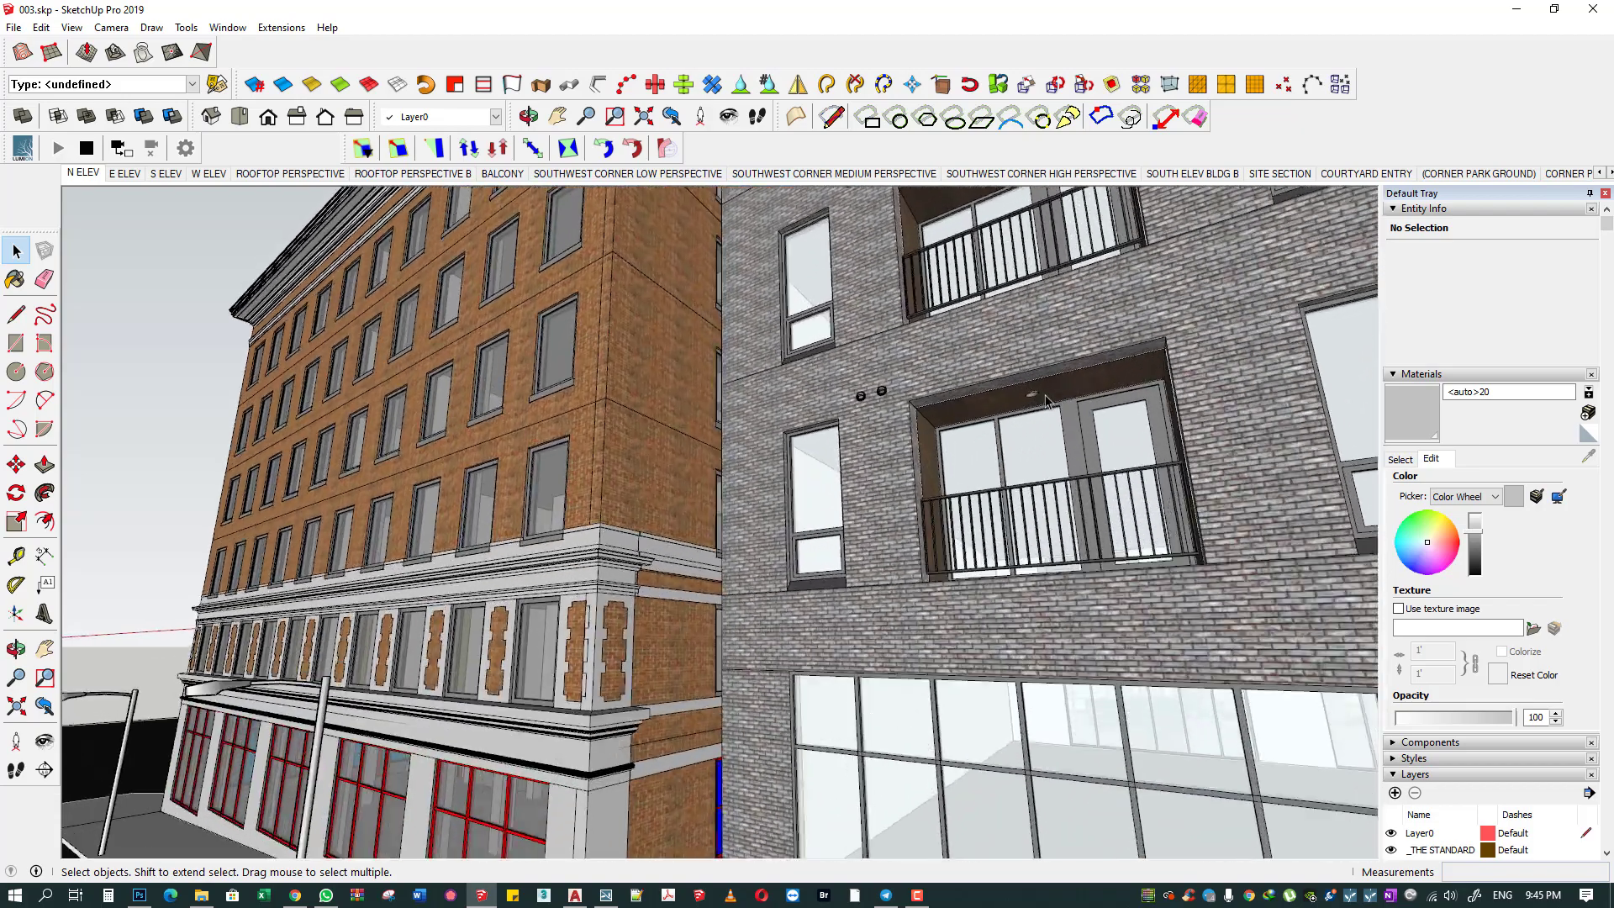
scroll(1017, 404, up, 3)
scroll(1033, 402, up, 3)
scroll(1032, 402, up, 3)
double_click(1031, 404)
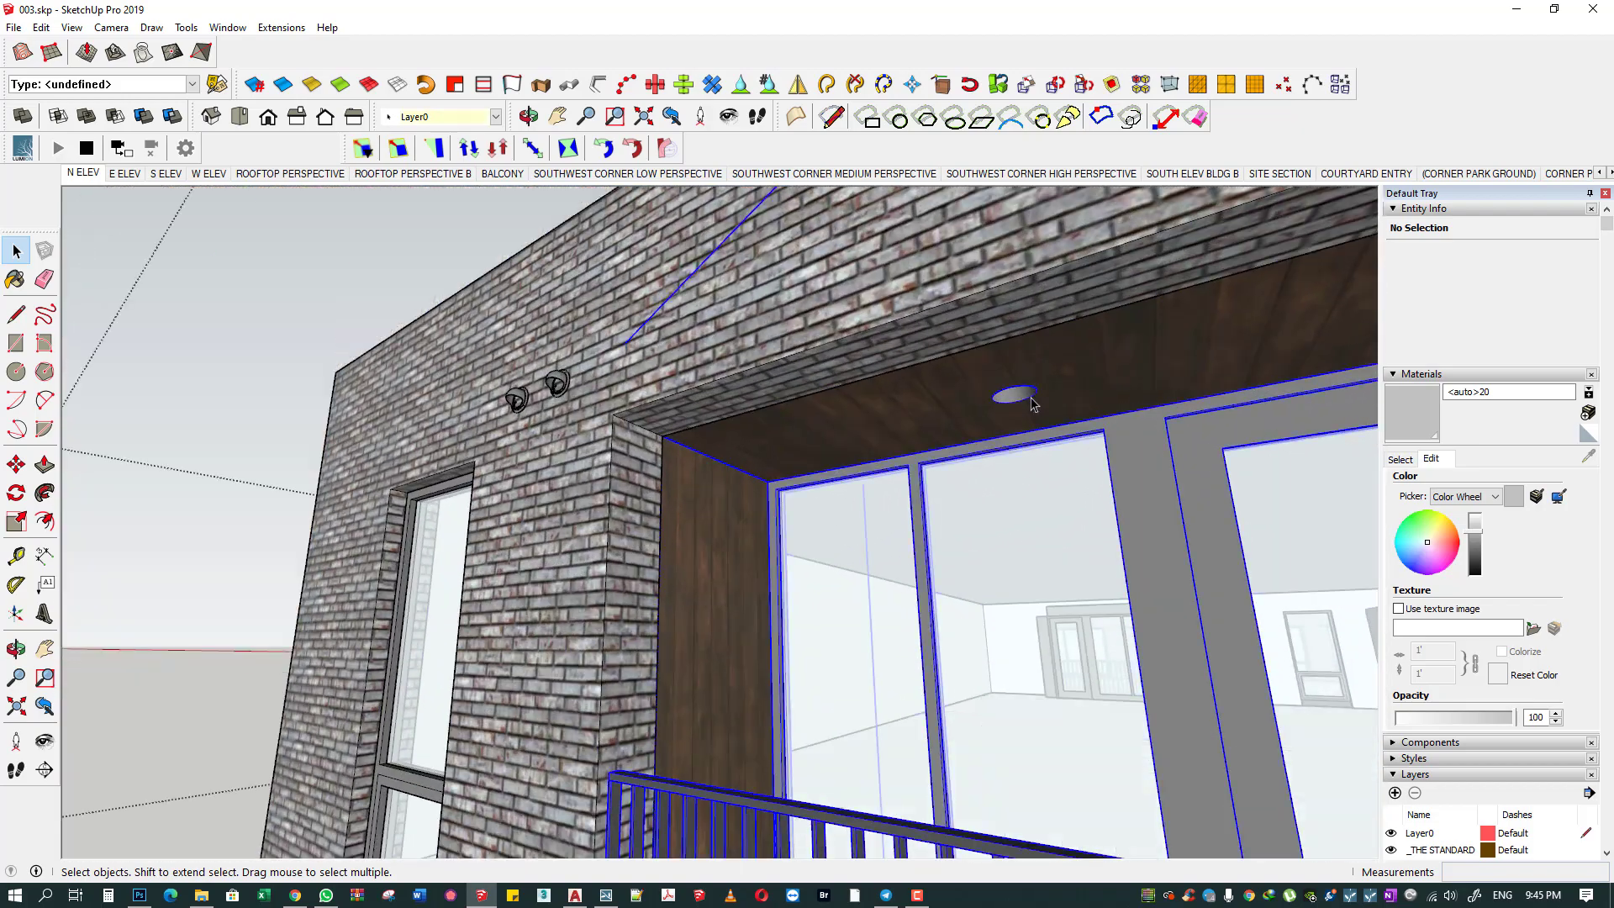
scroll(1031, 405, up, 3)
click(1030, 408)
scroll(1031, 407, up, 3)
key(l)
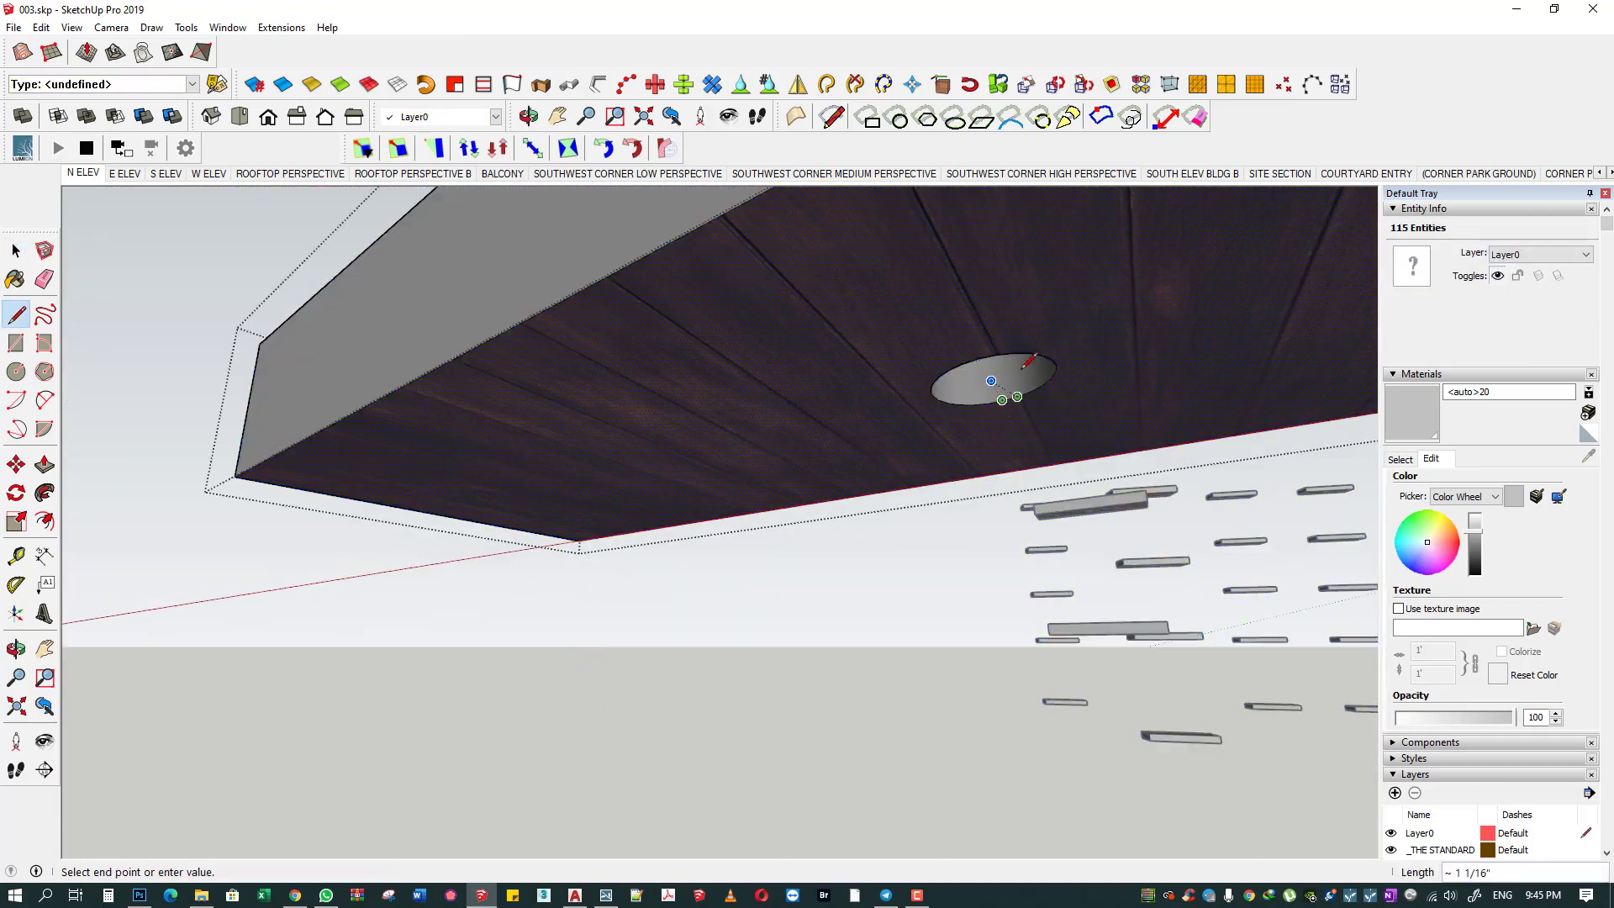
click(1002, 400)
click(1027, 363)
key(space)
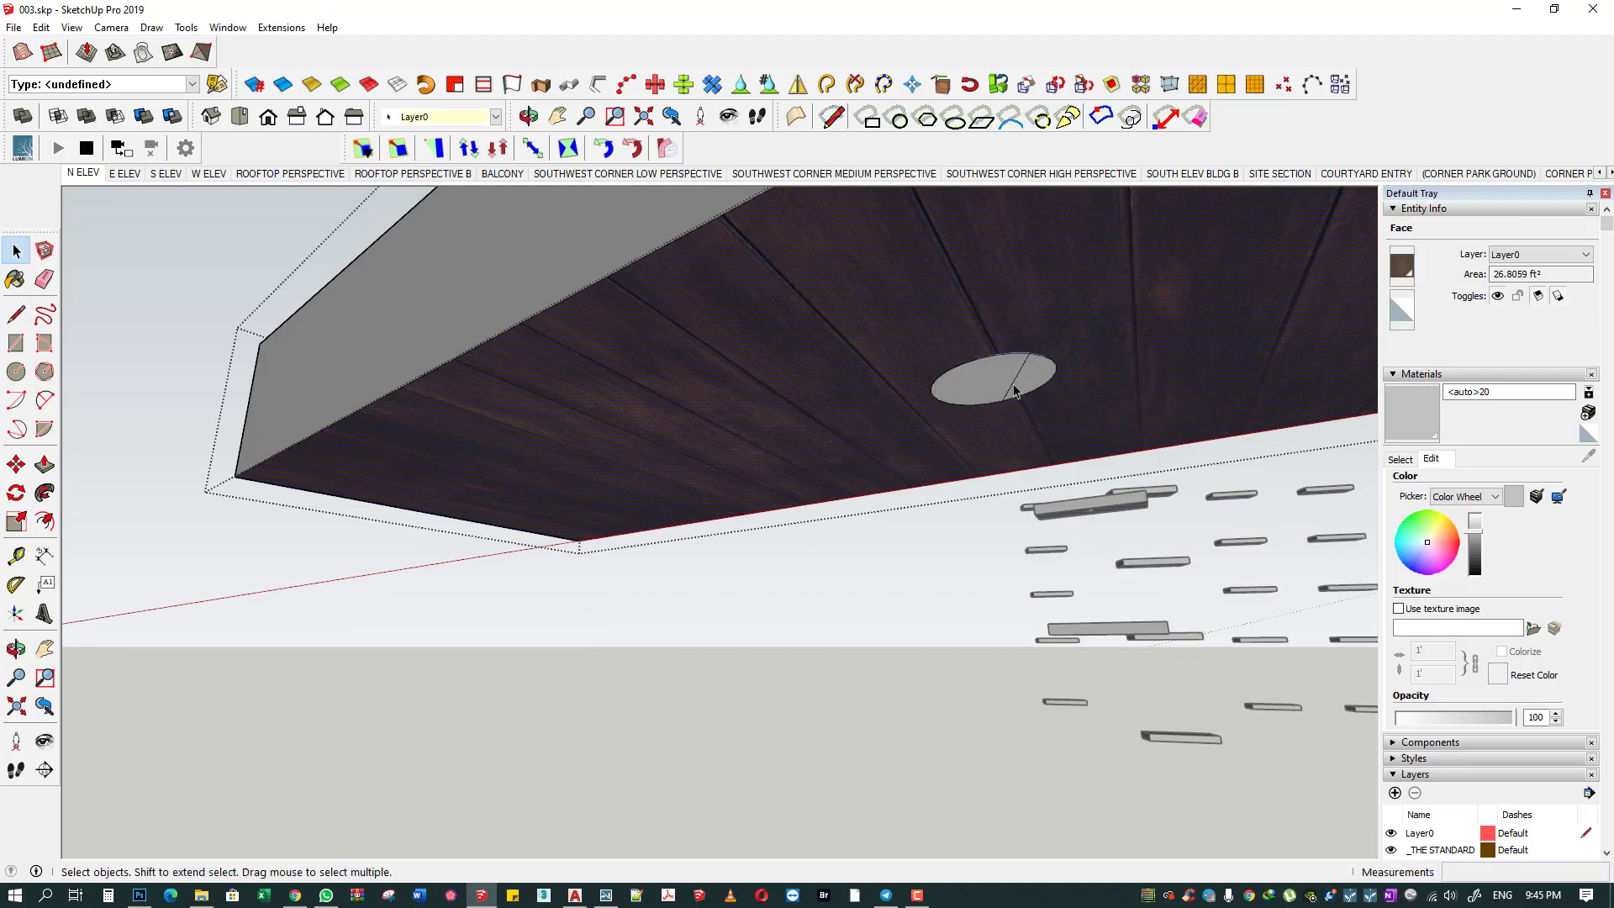
- Paint the balcony ceiling light disc with pink Color L03 and orbit to check it
click(1400, 459)
click(1495, 544)
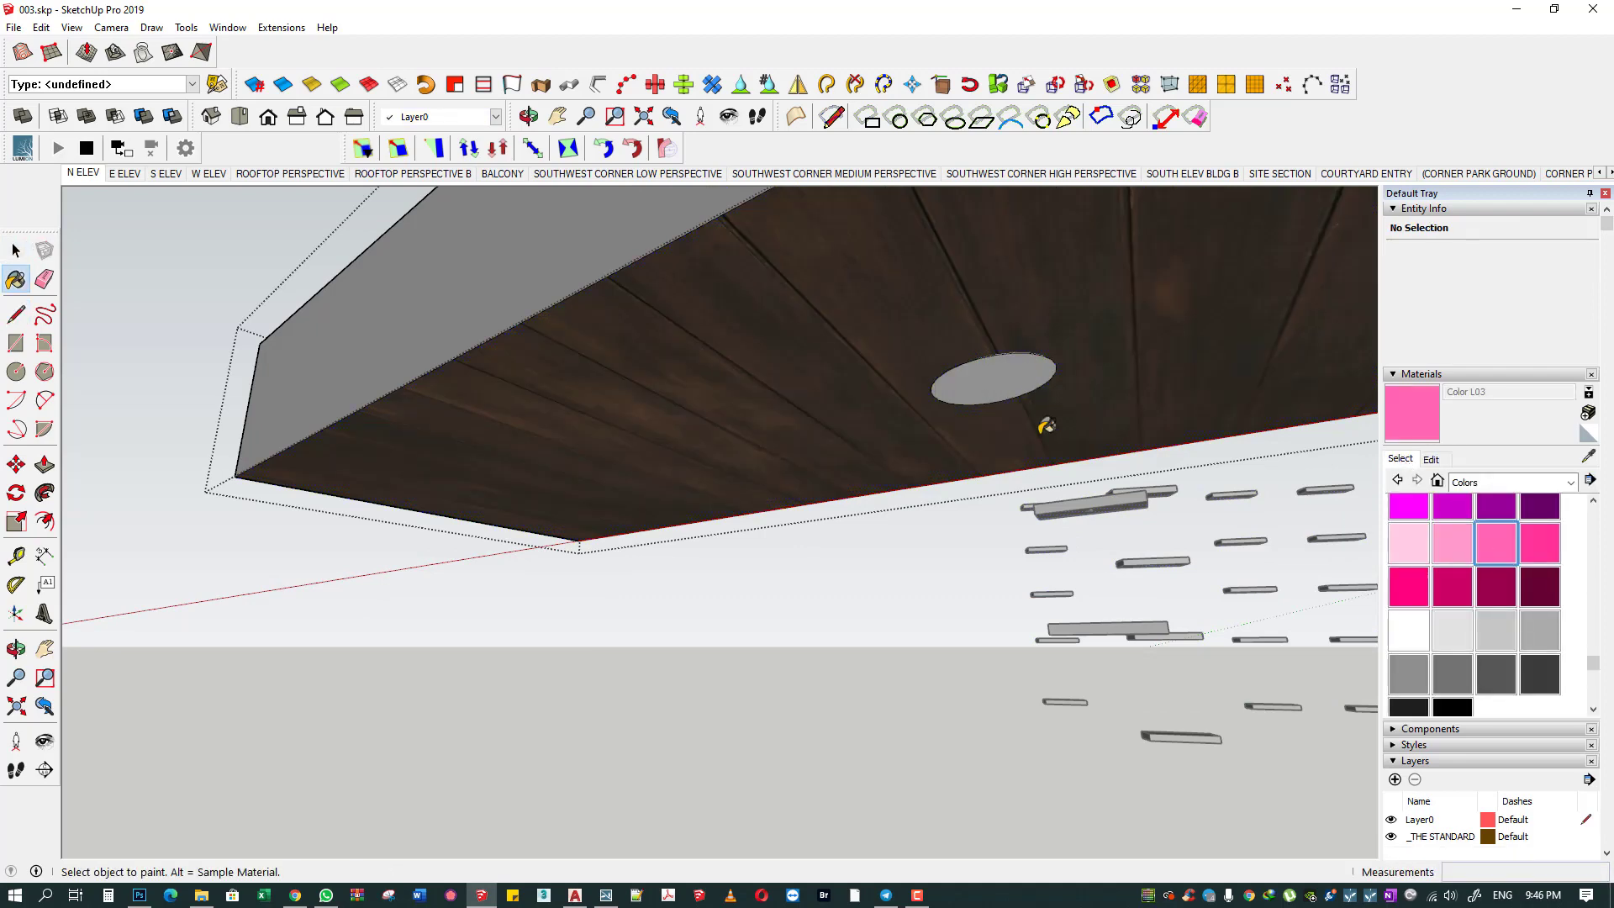
click(1024, 370)
key(space)
scroll(1023, 370, down, 5)
scroll(740, 504, down, 5)
scroll(517, 503, down, 3)
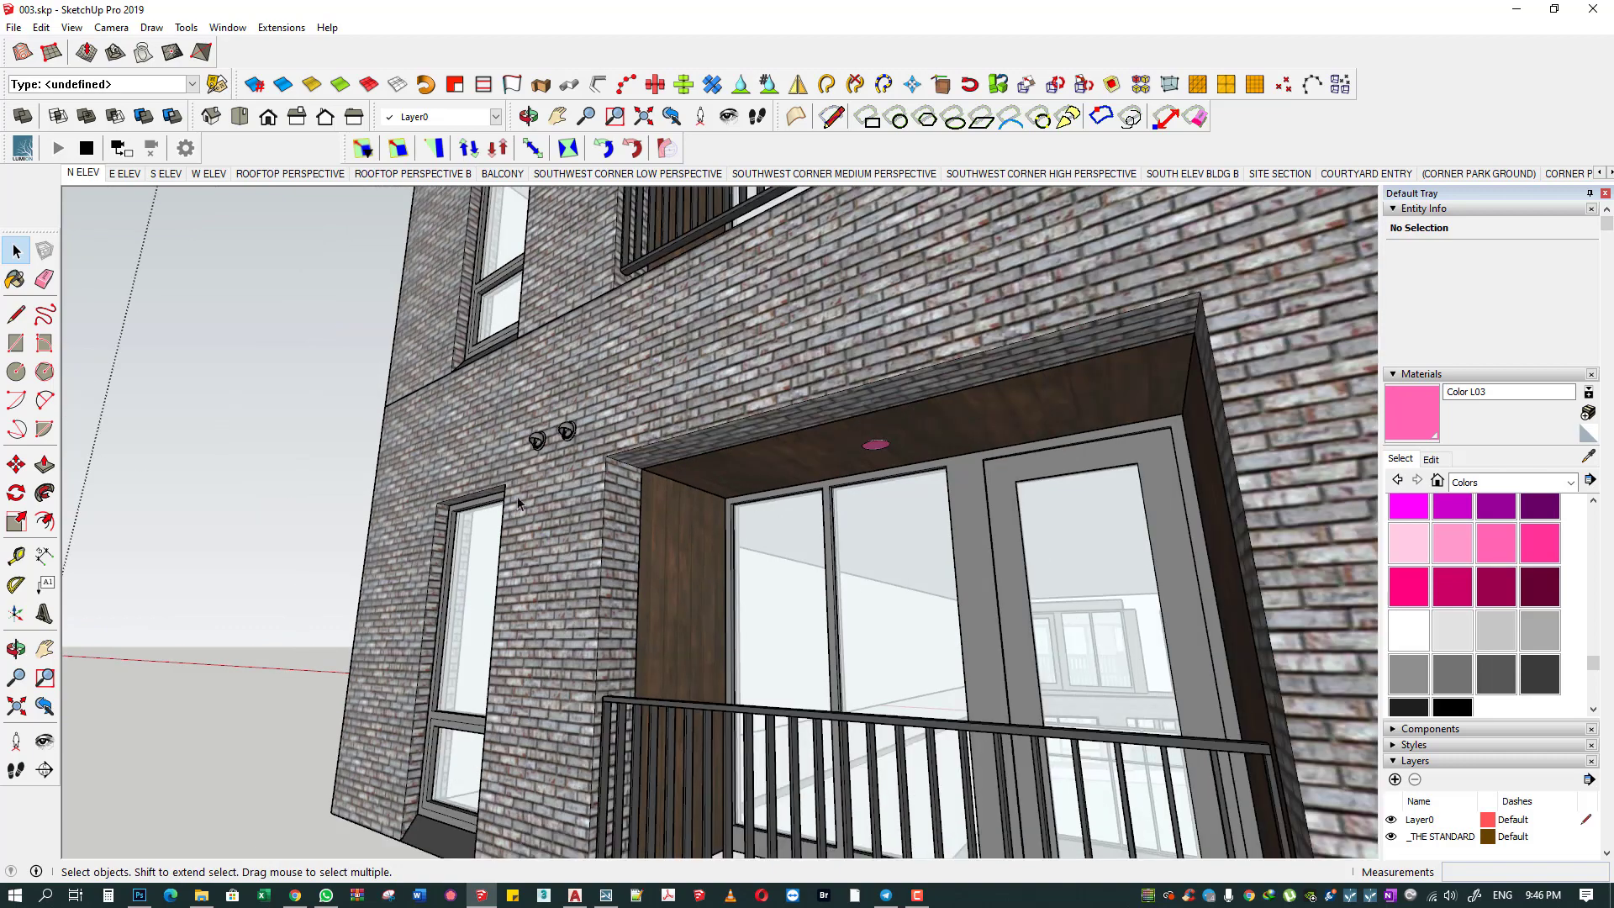
scroll(501, 508, down, 3)
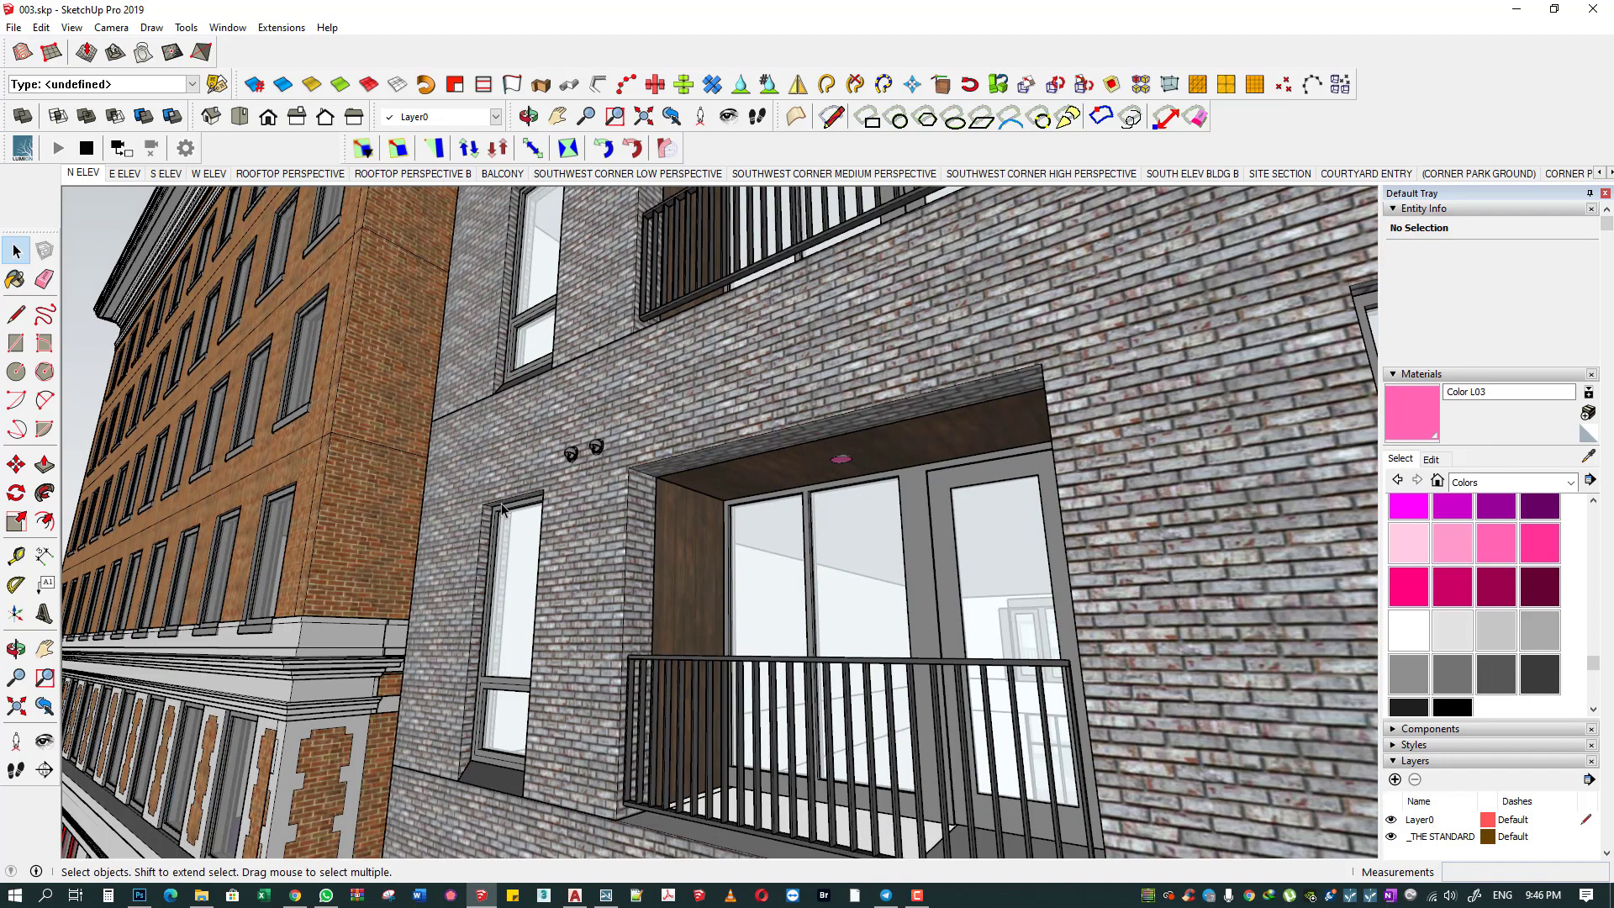
scroll(503, 508, down, 3)
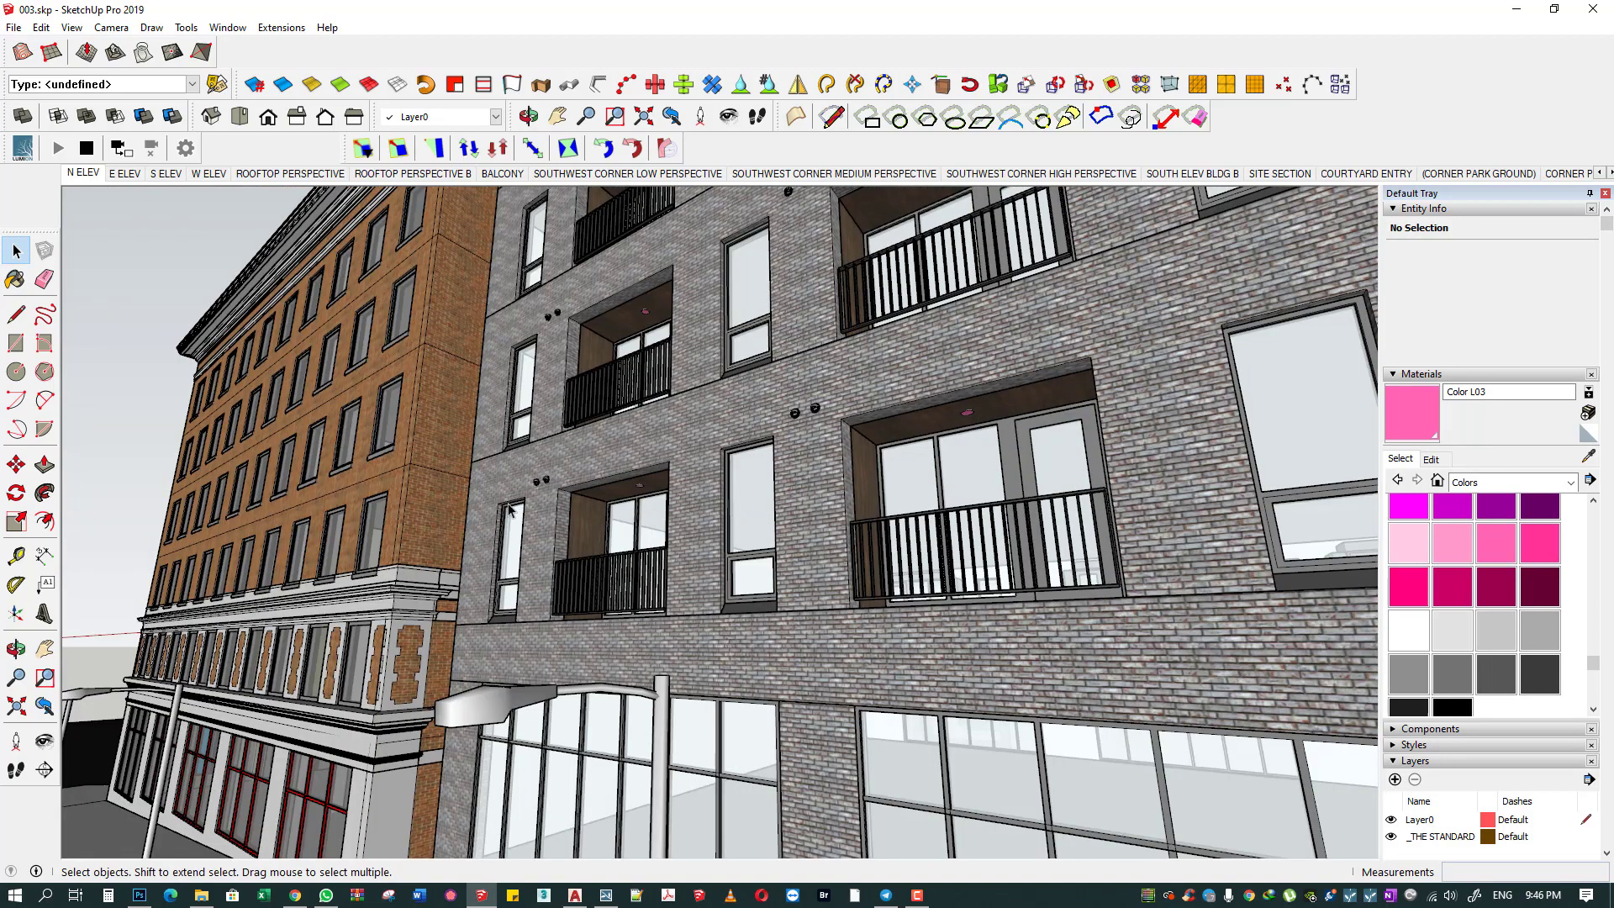
scroll(507, 507, down, 3)
middle_drag(507, 507, 689, 382)
- Minimize SketchUp and dismiss Lumion's render-complete message
scroll(538, 496, up, 5)
scroll(538, 496, down, 3)
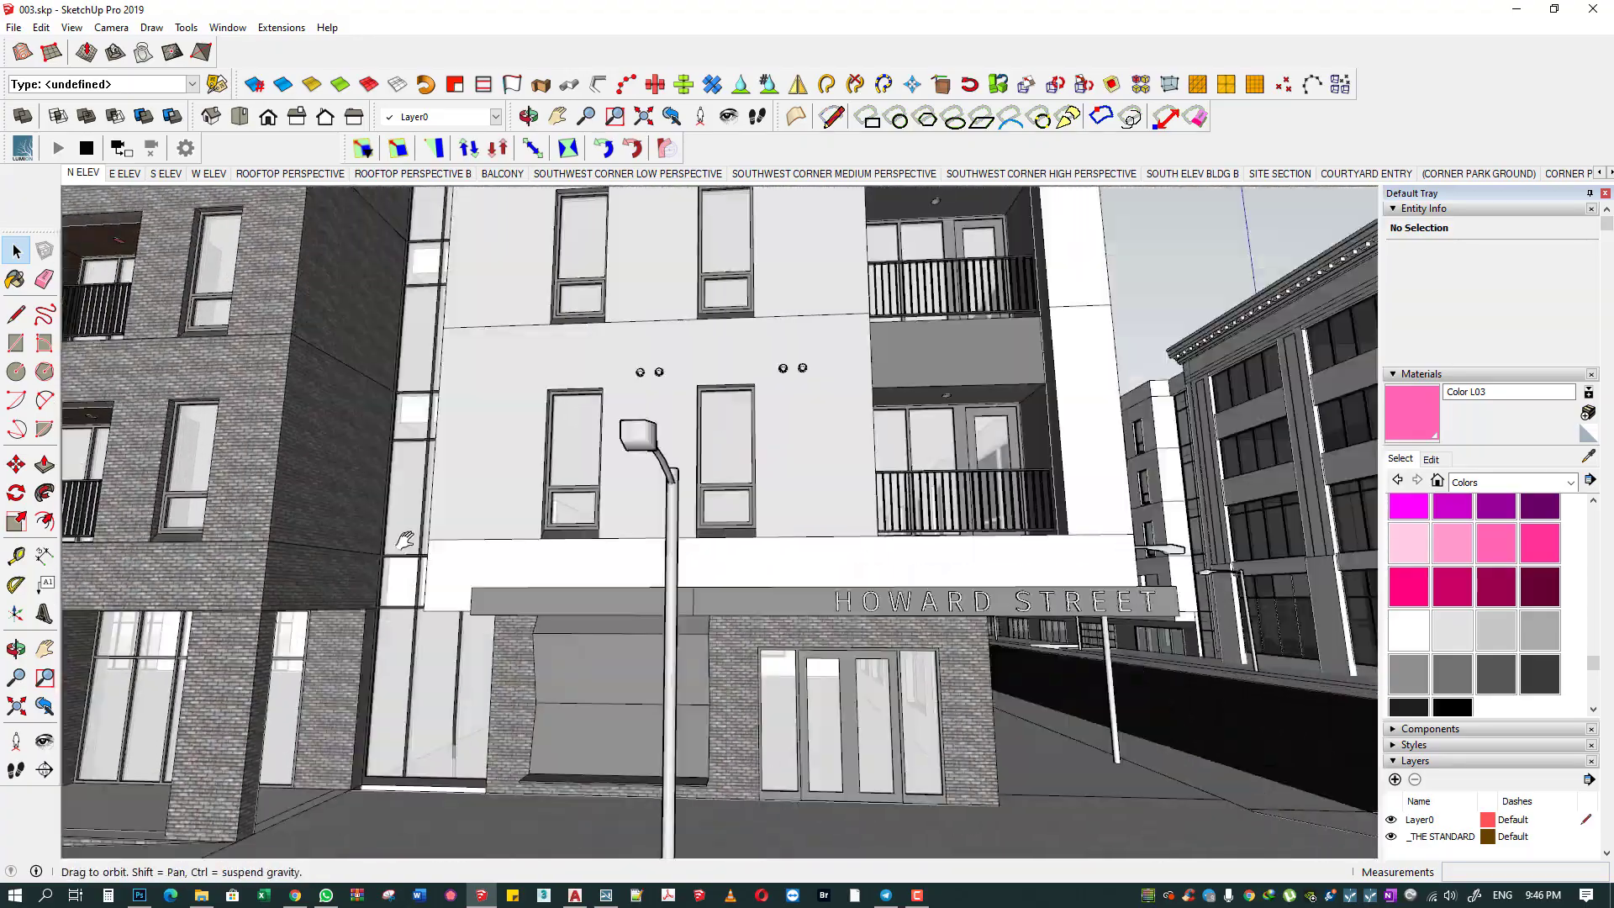
scroll(689, 382, up, 3)
scroll(689, 382, up, 3)
scroll(690, 391, up, 3)
scroll(692, 401, up, 2)
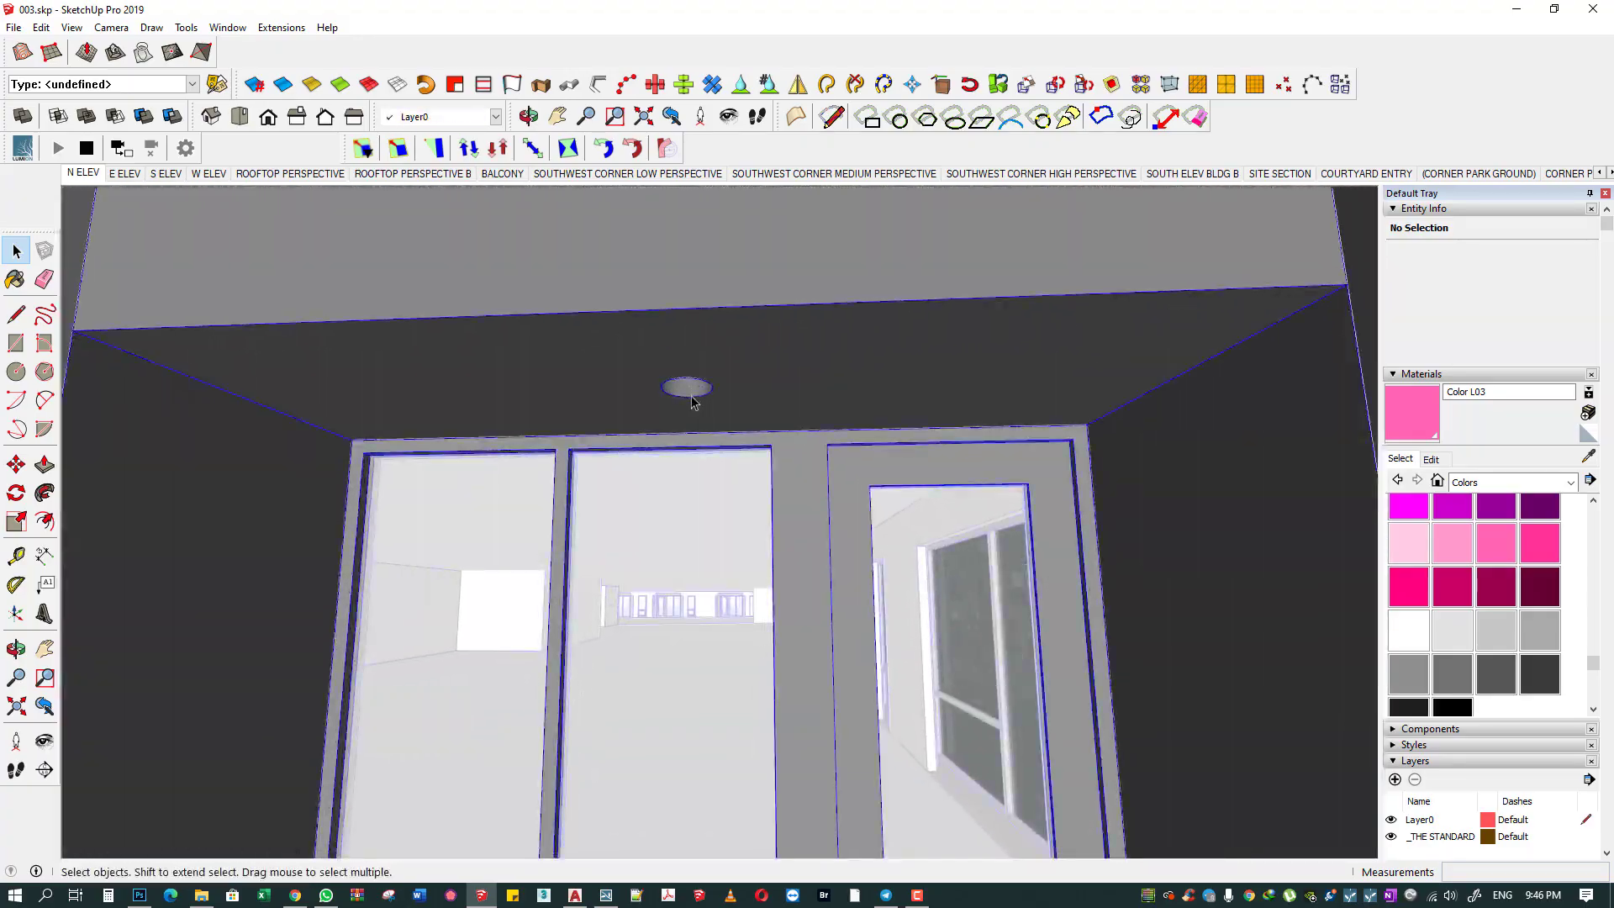
key(l)
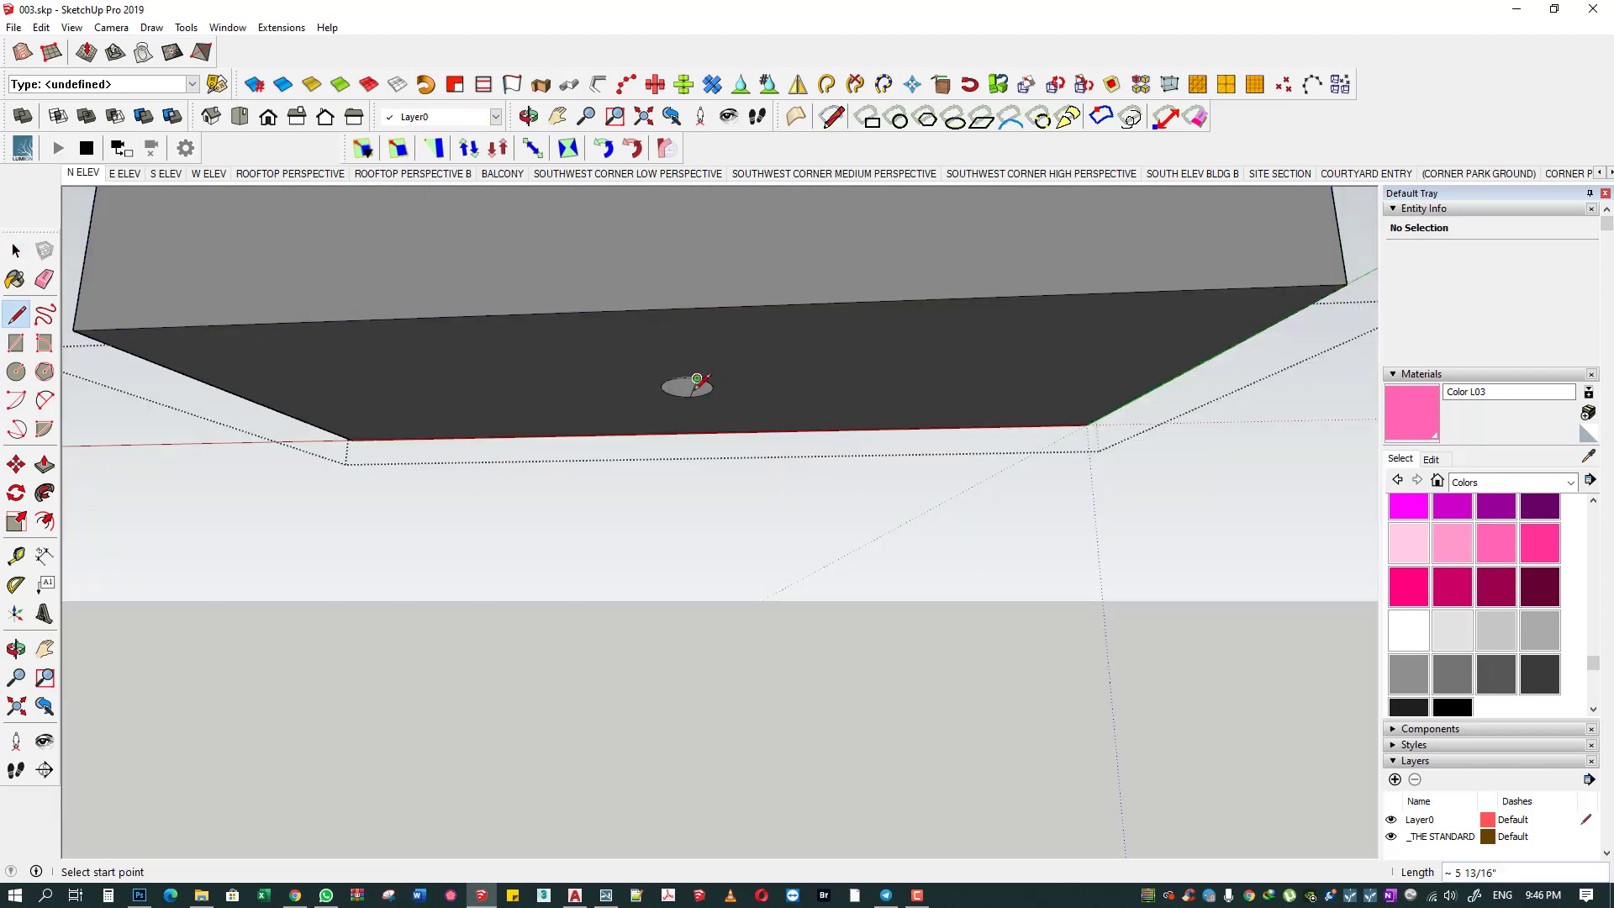
key(space)
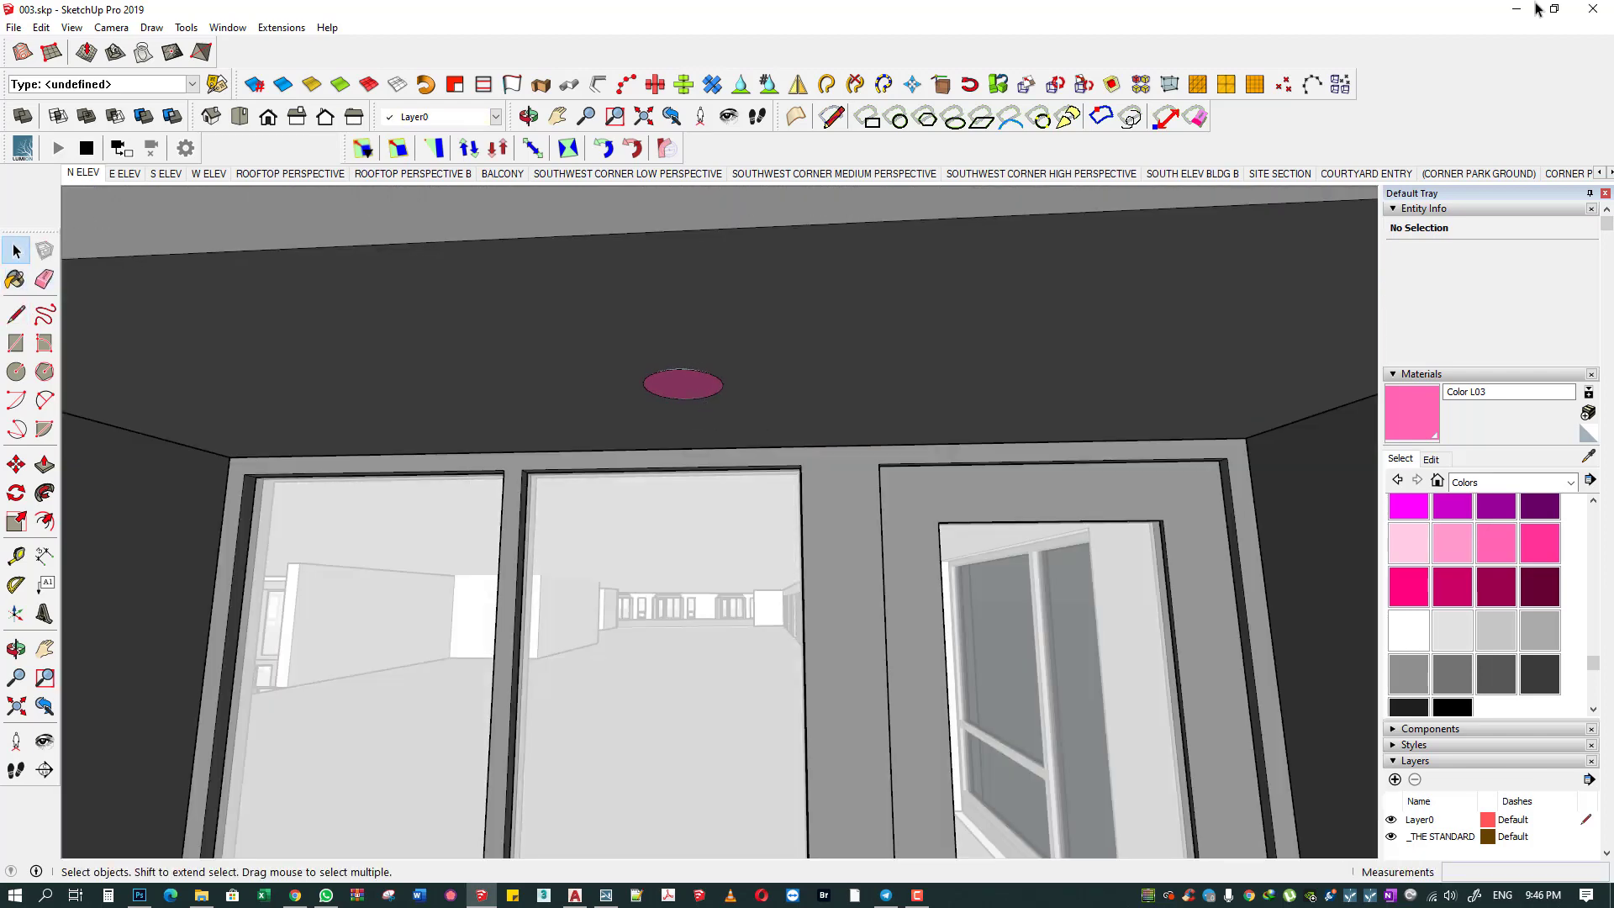
click(1535, 10)
click(1253, 761)
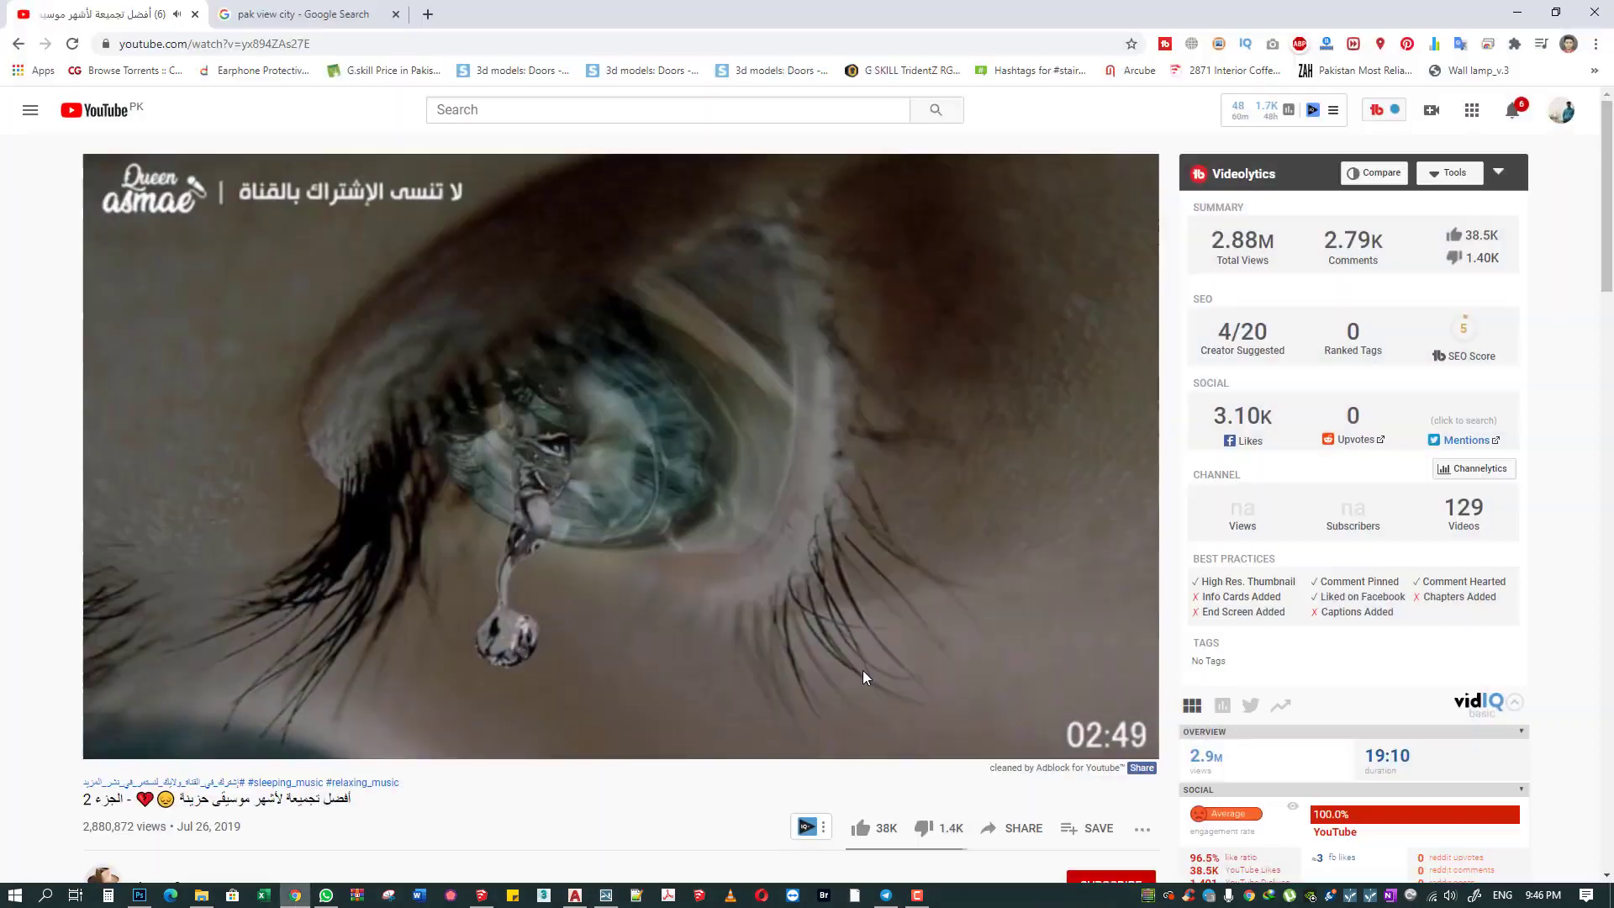
- Wait for Lumion to reimport the model, close Photoshop, and return to Build mode
scroll(862, 669, down, 5)
scroll(1009, 588, down, 5)
scroll(1244, 458, down, 5)
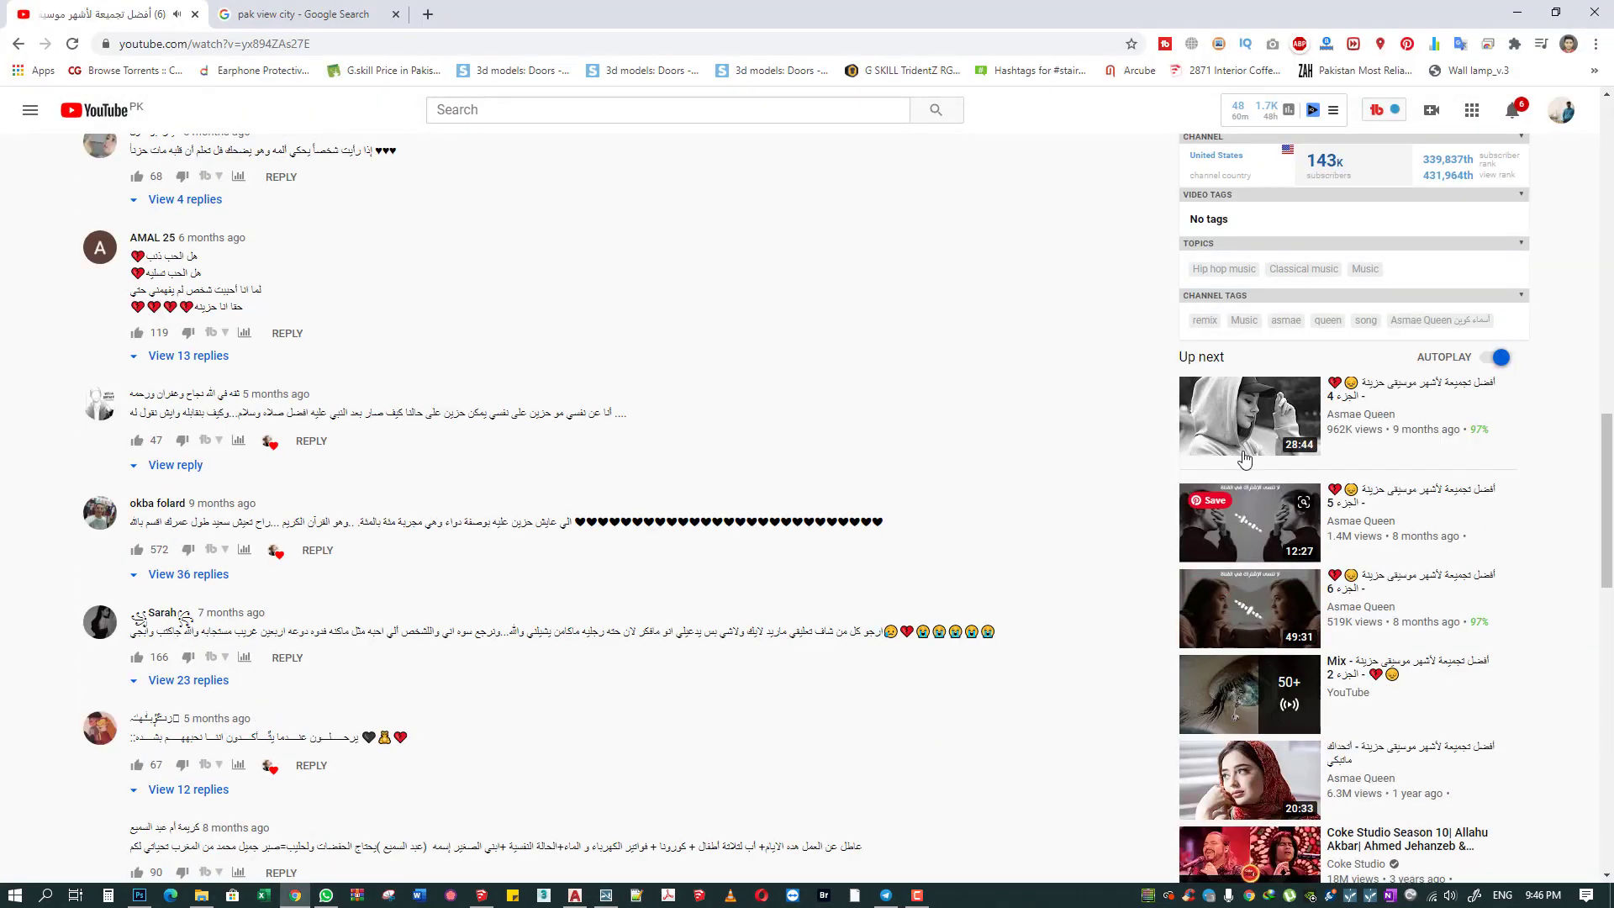
scroll(1245, 458, down, 3)
scroll(1245, 459, down, 3)
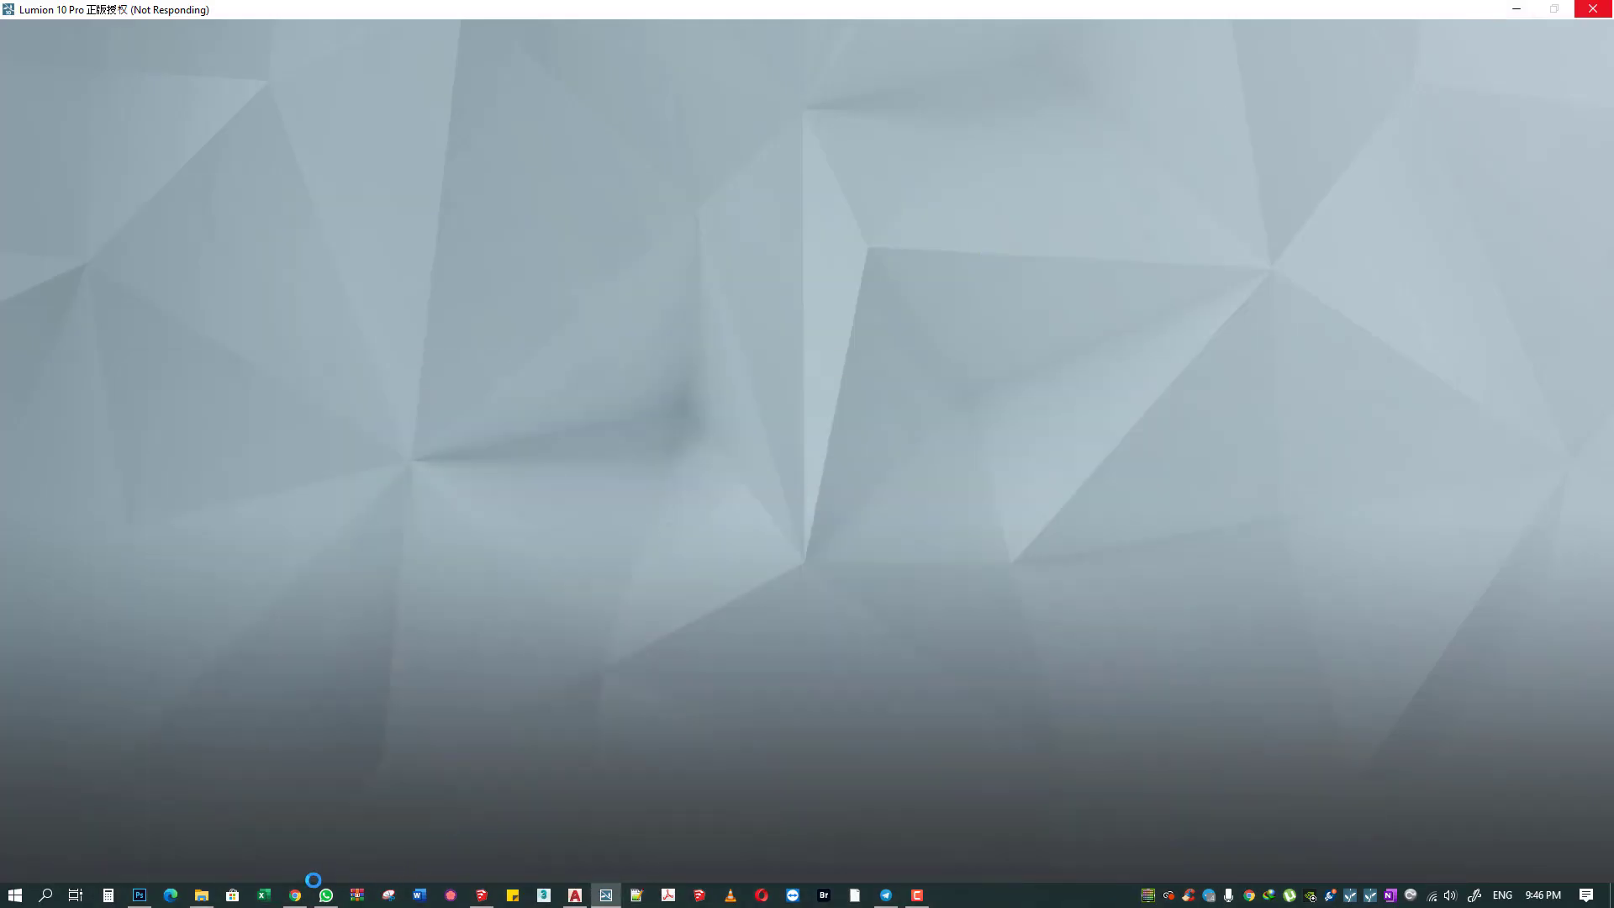
right_click(141, 896)
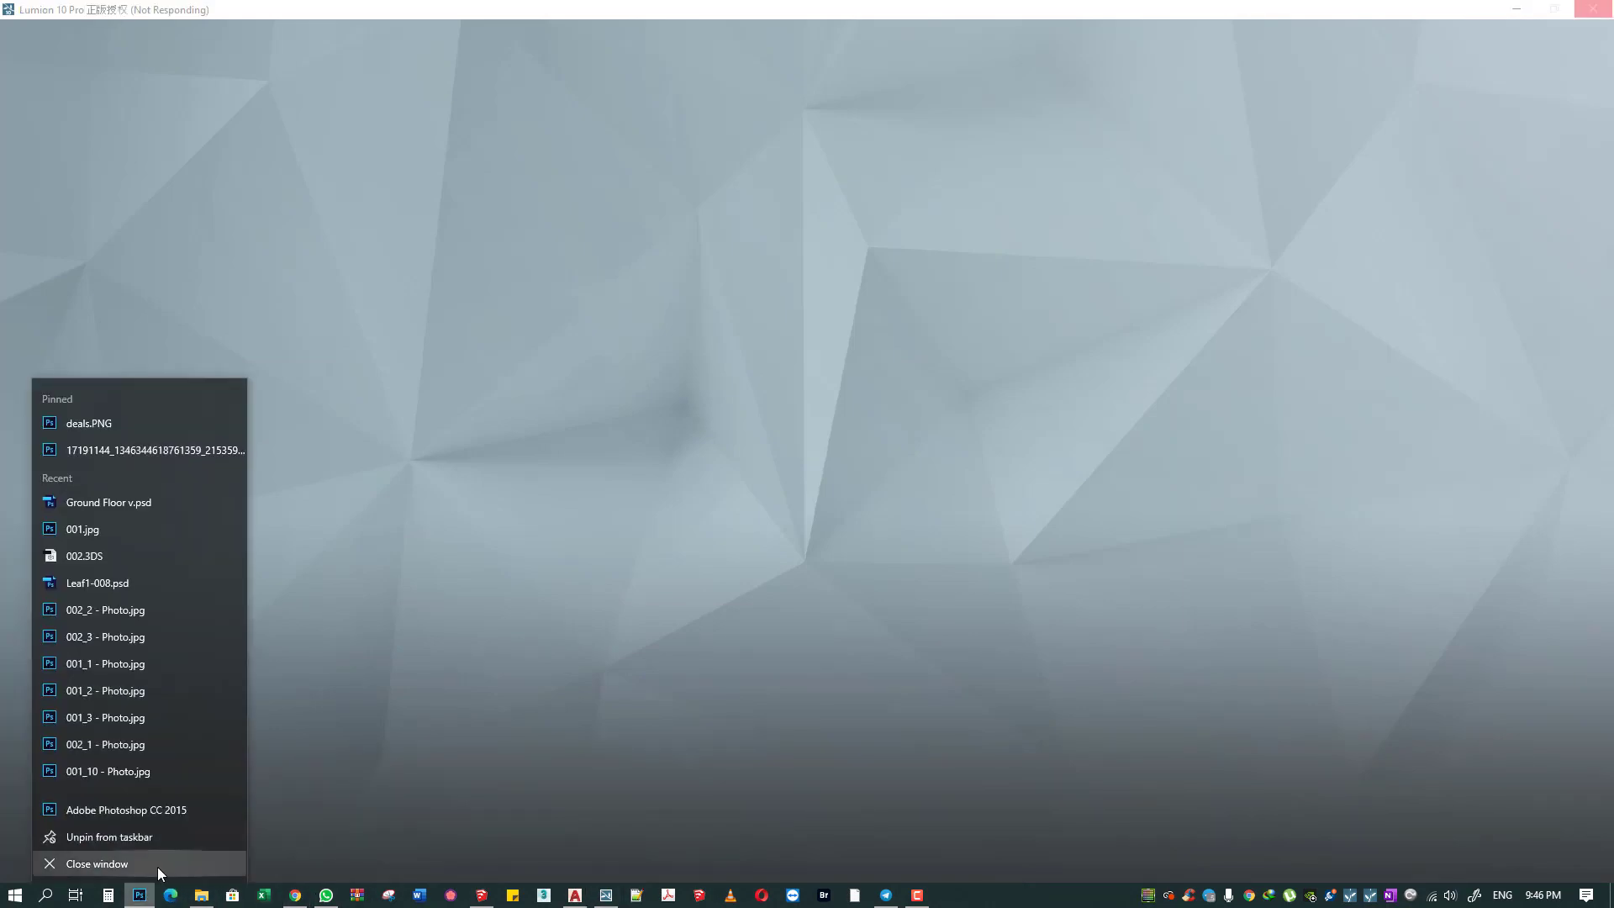
click(158, 866)
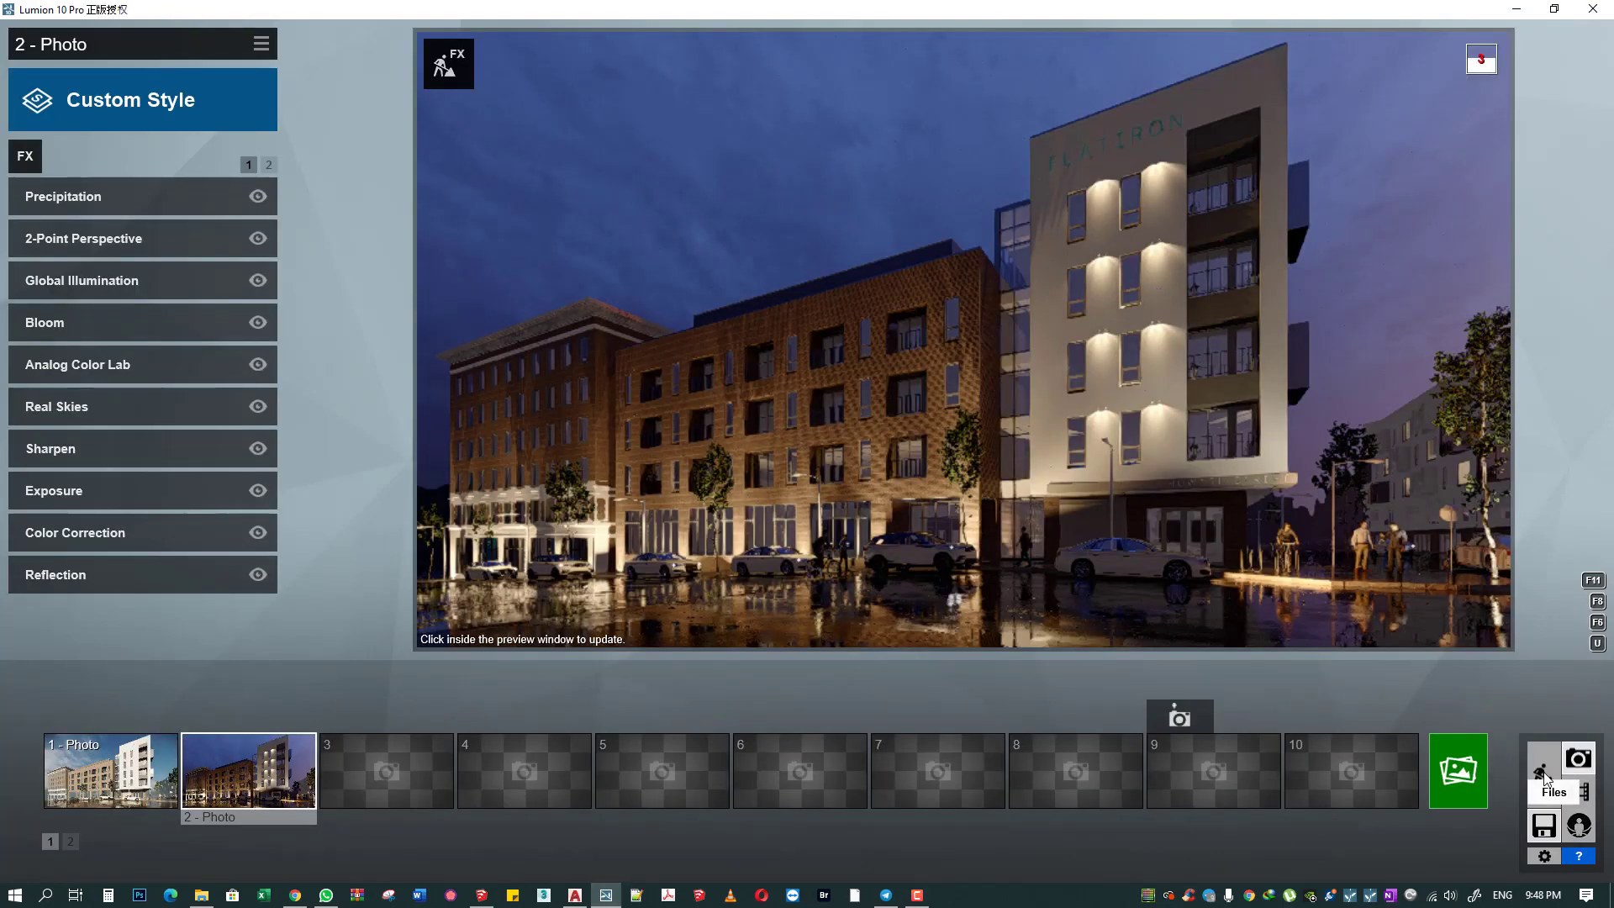
click(1544, 775)
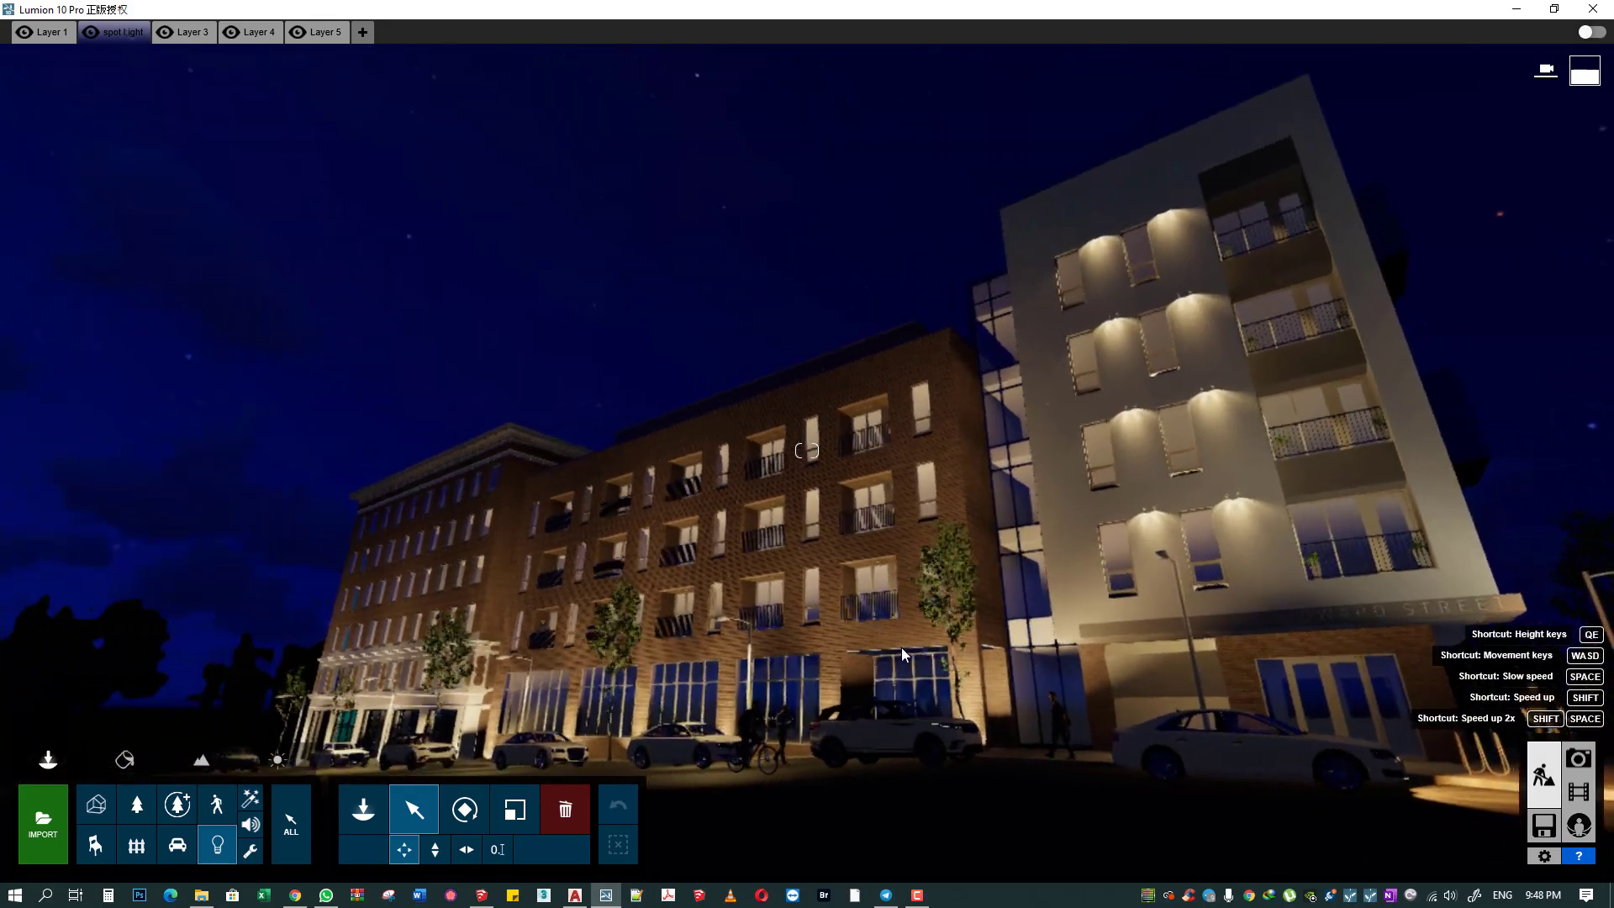
- Fly to the white building and switch to material editing, briefly checking the browser
right_drag(902, 654, 975, 589)
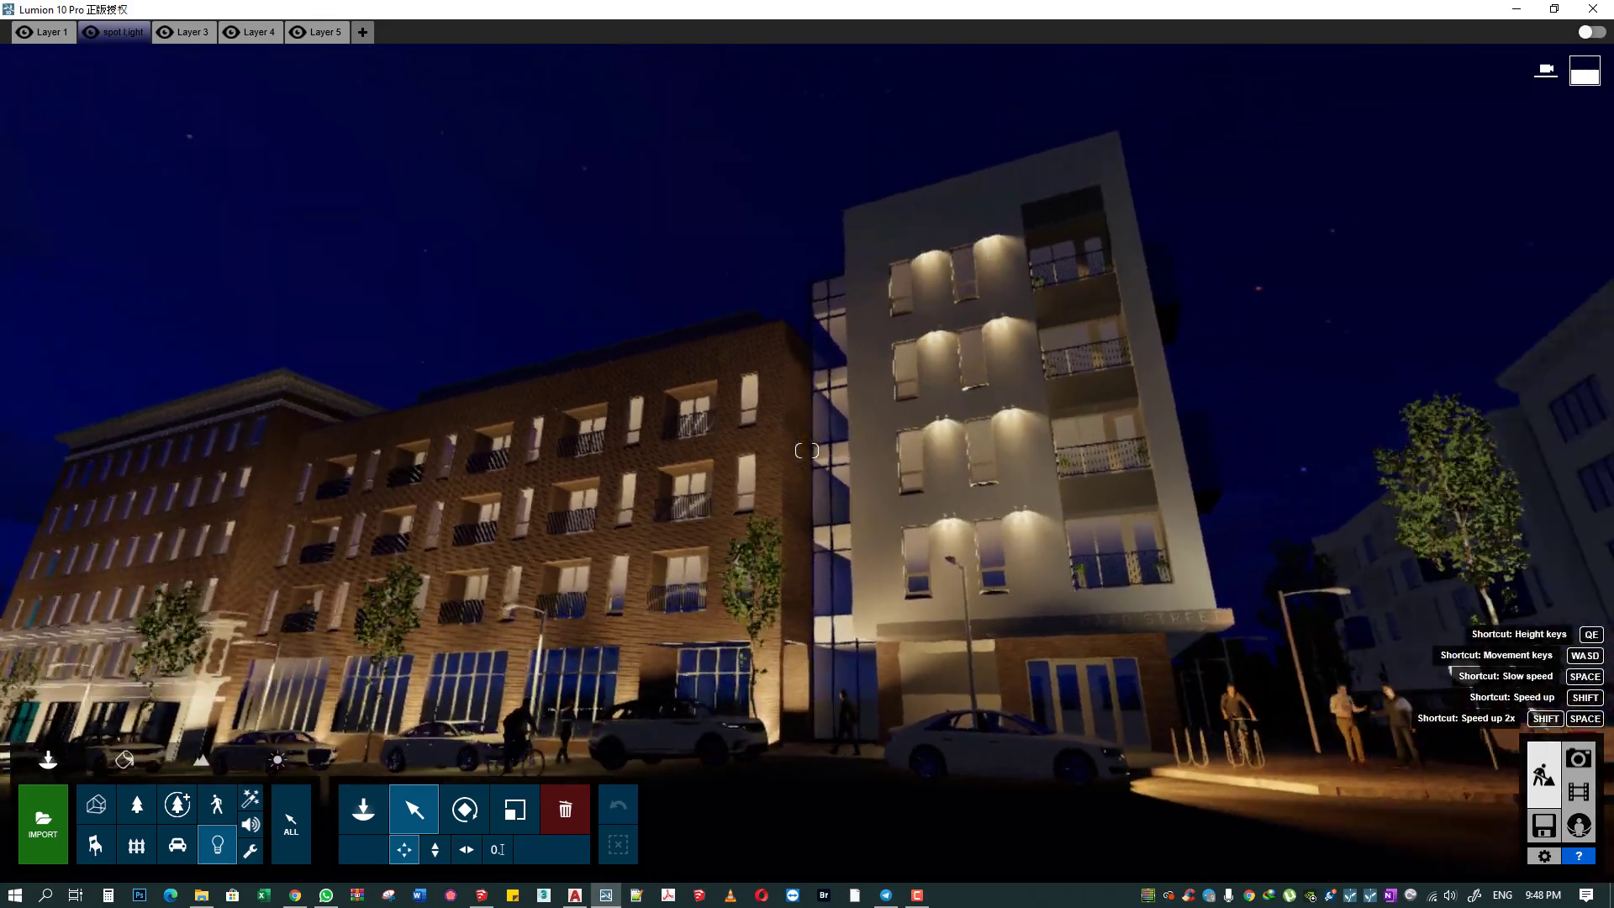
scroll(919, 559, up, 10)
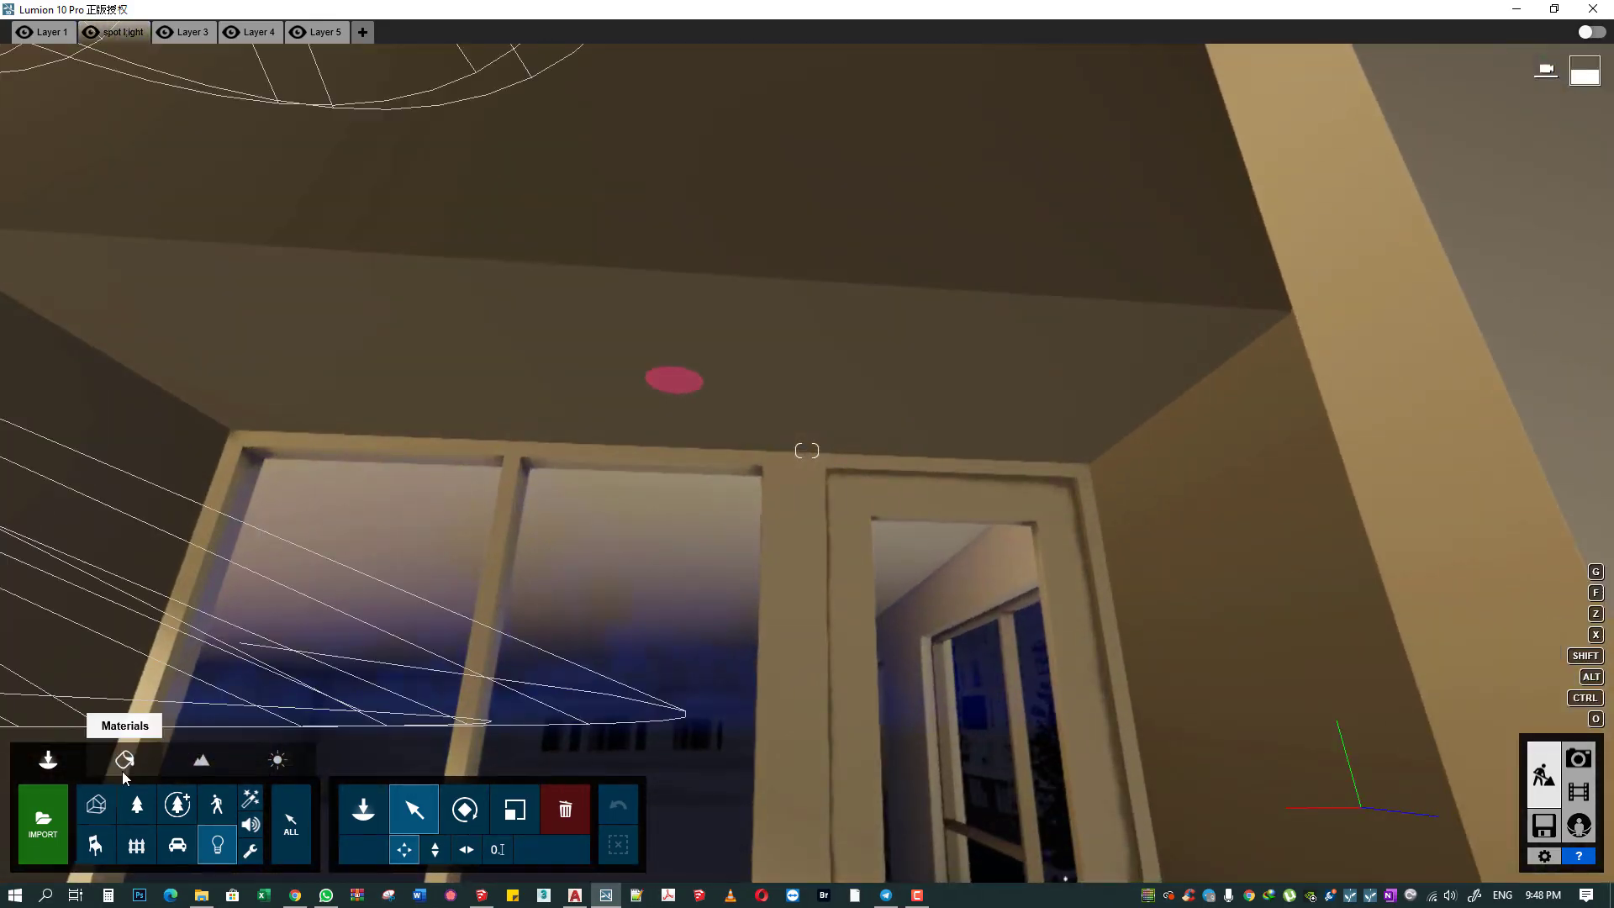
click(124, 771)
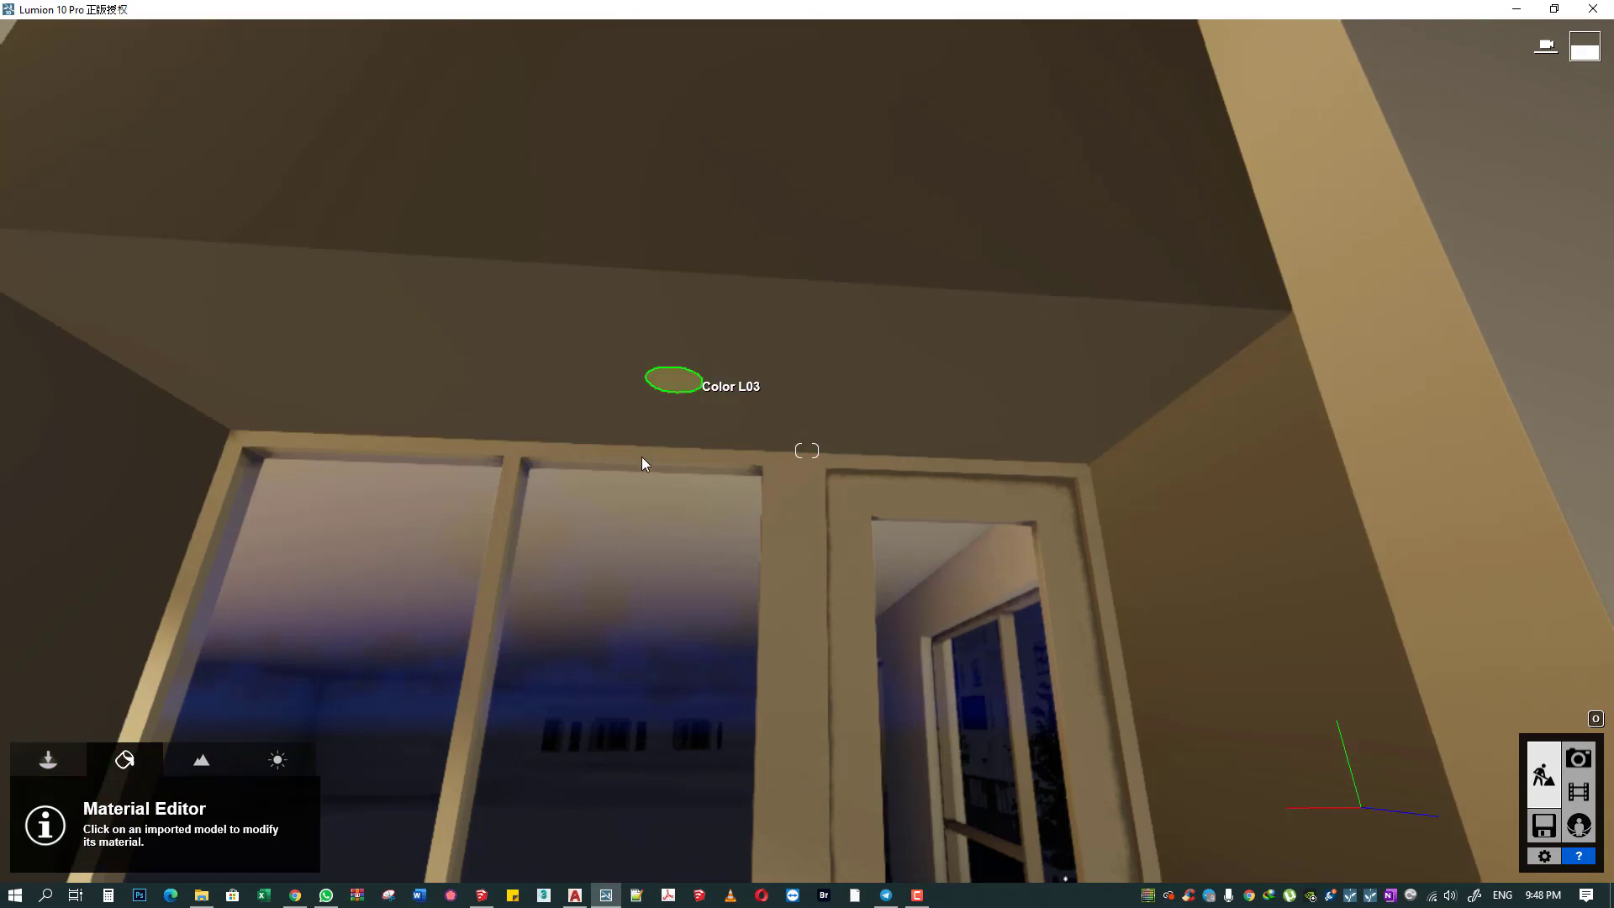
click(296, 896)
scroll(1379, 542, down, 5)
scroll(1379, 542, down, 5)
scroll(1275, 646, down, 10)
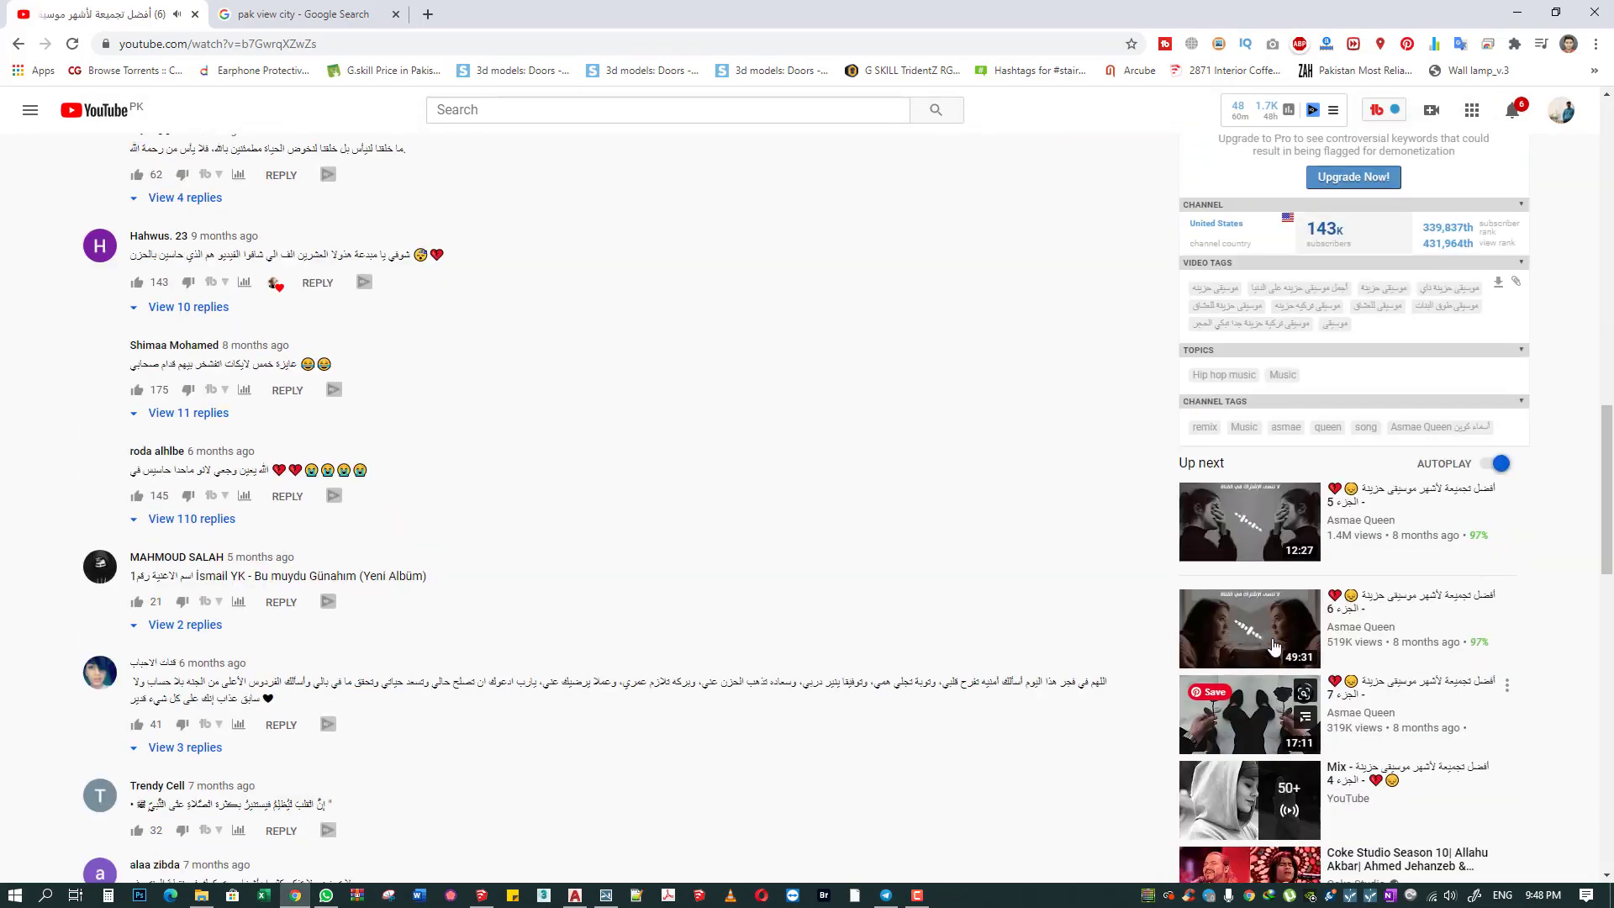
click(1516, 12)
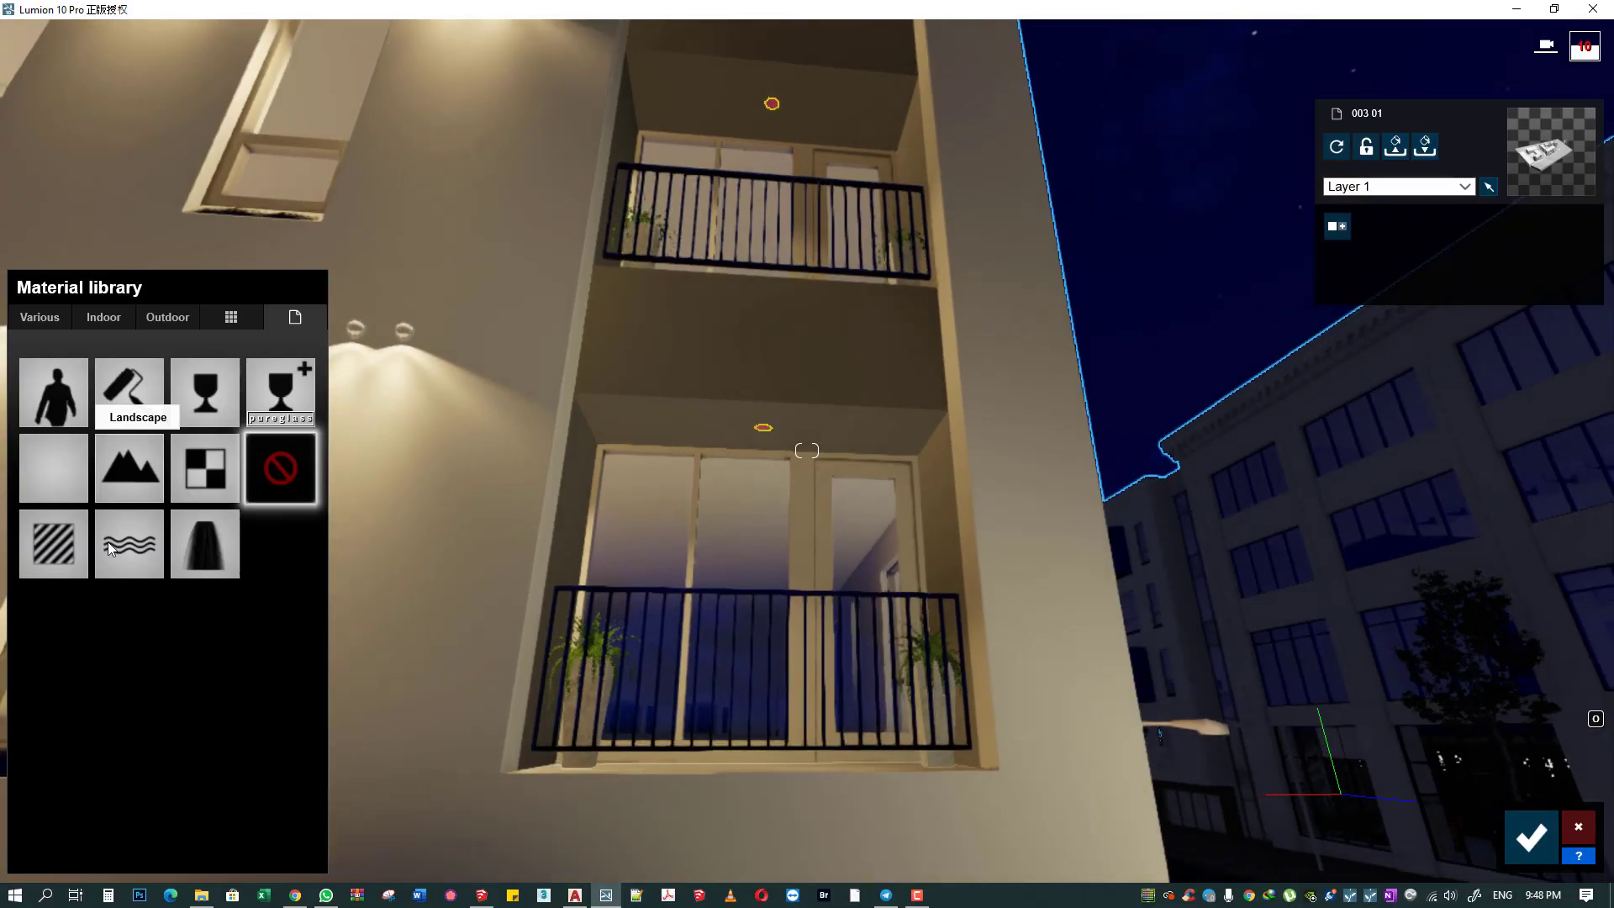
- Give the pink ceiling disc a pale-yellow glowing Standard material, save it, and open Photo mode
click(37, 553)
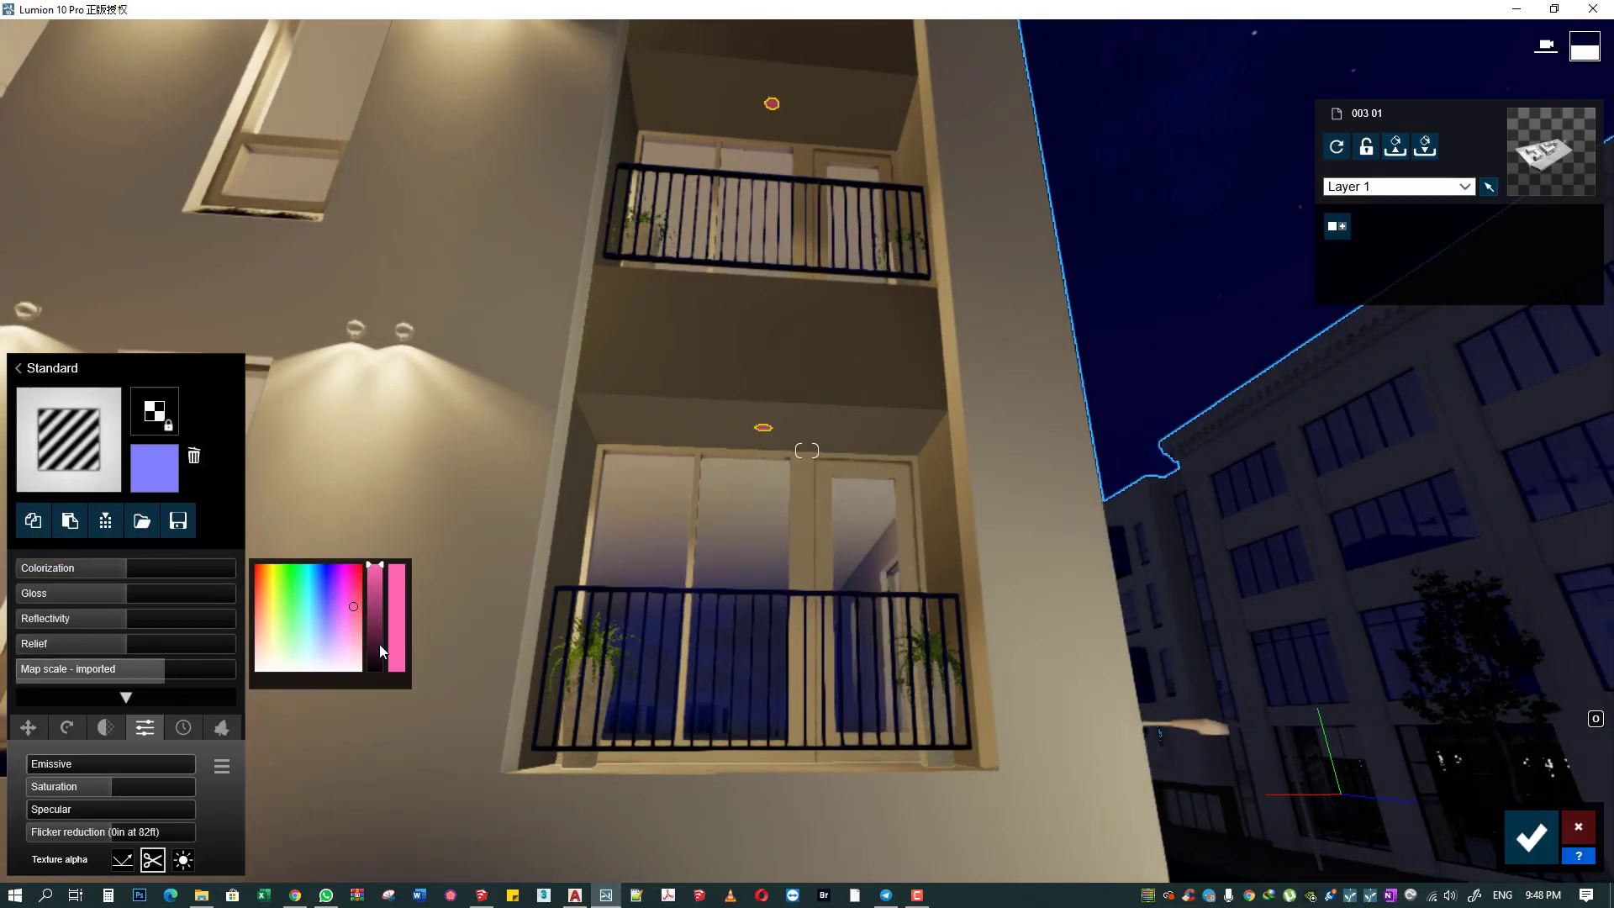
click(381, 595)
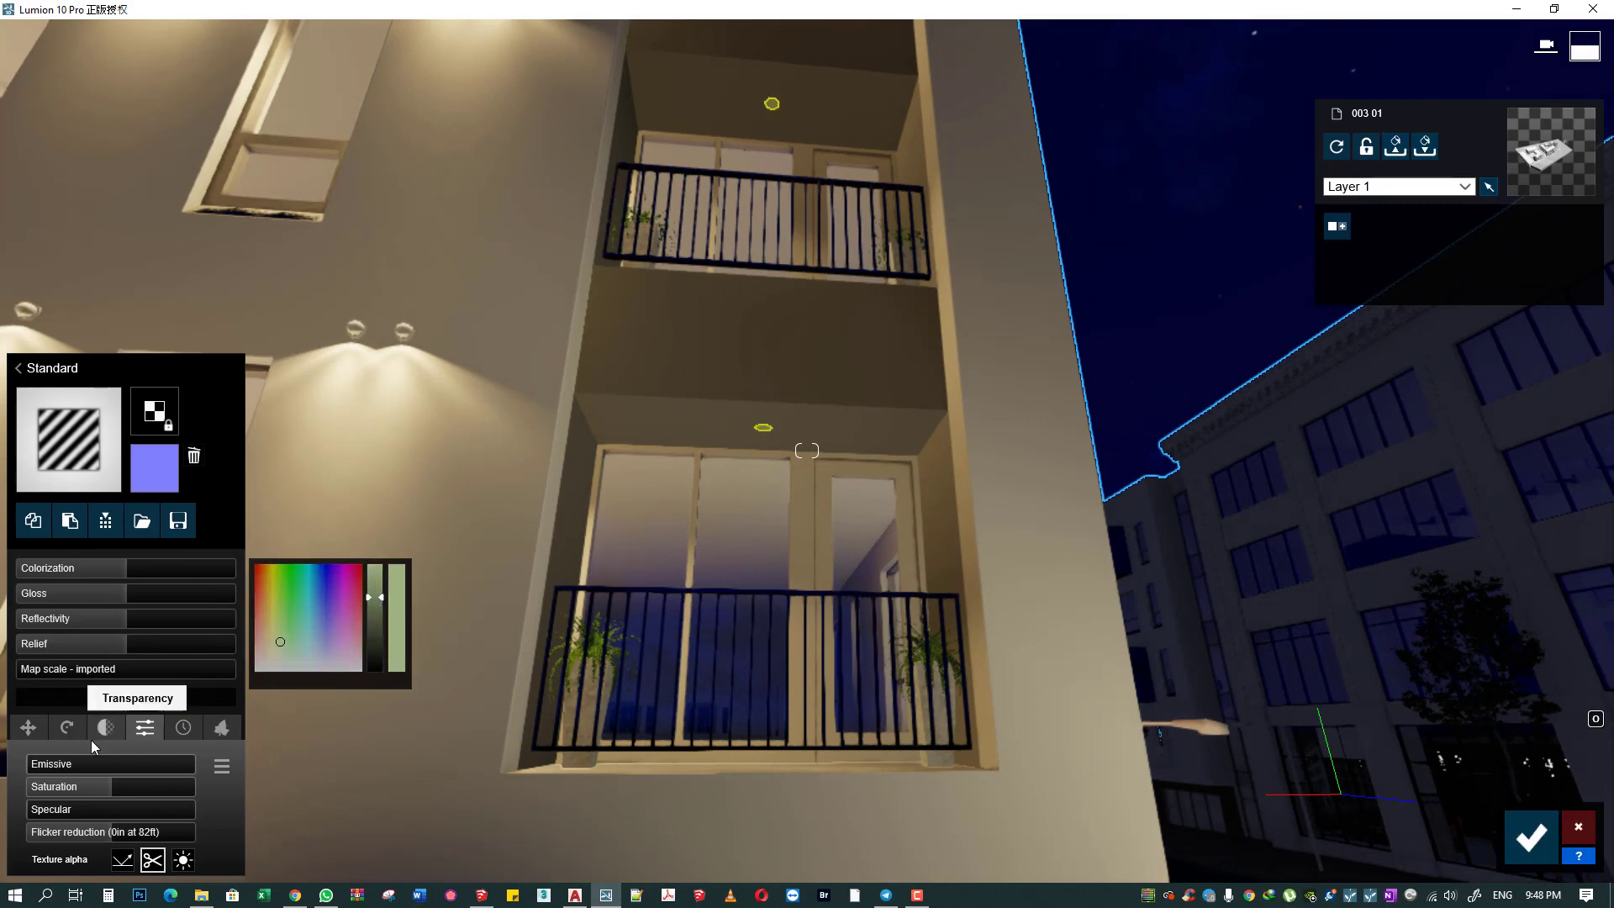
click(1531, 836)
click(1577, 759)
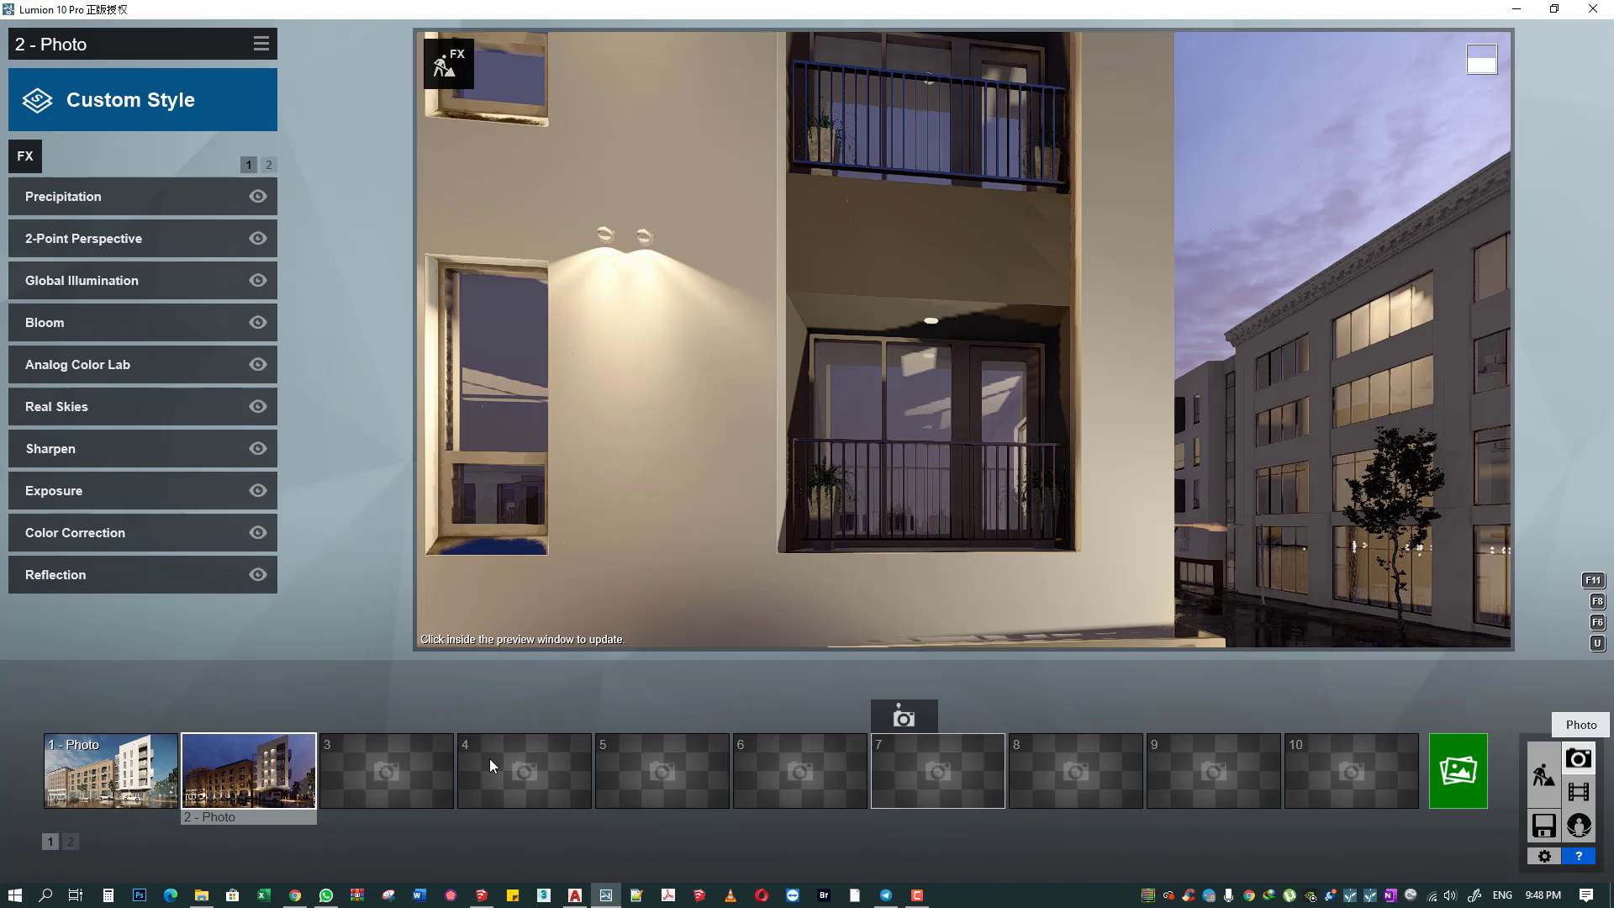
- Preview photo slot 2, then return to Build mode and fly toward the white building
click(250, 773)
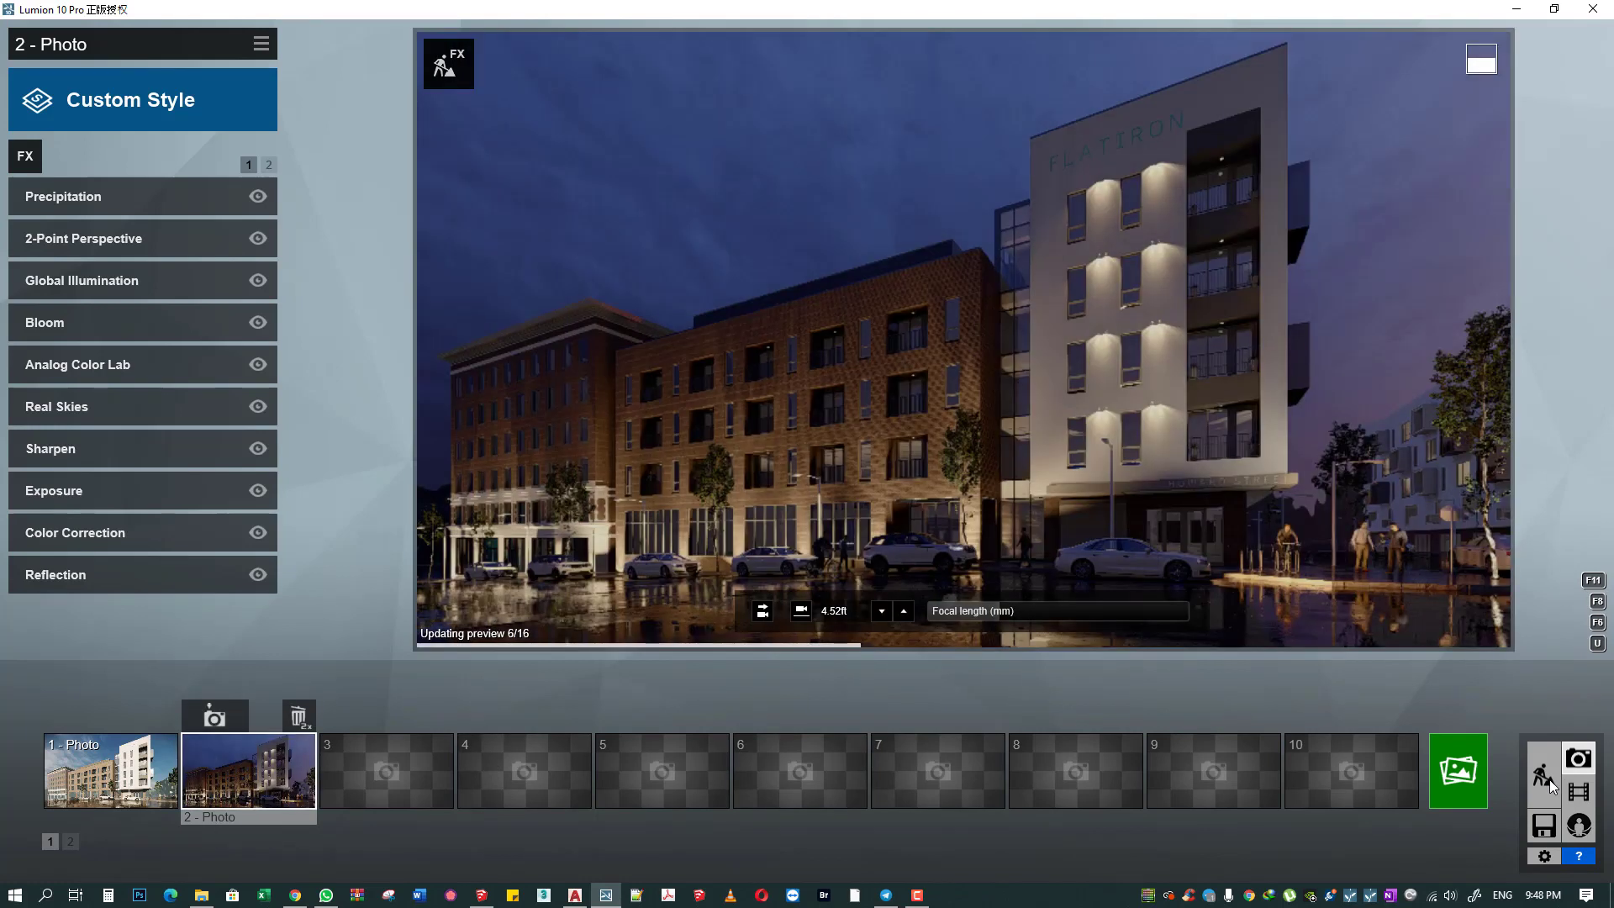
click(1550, 779)
right_drag(806, 451, 806, 450)
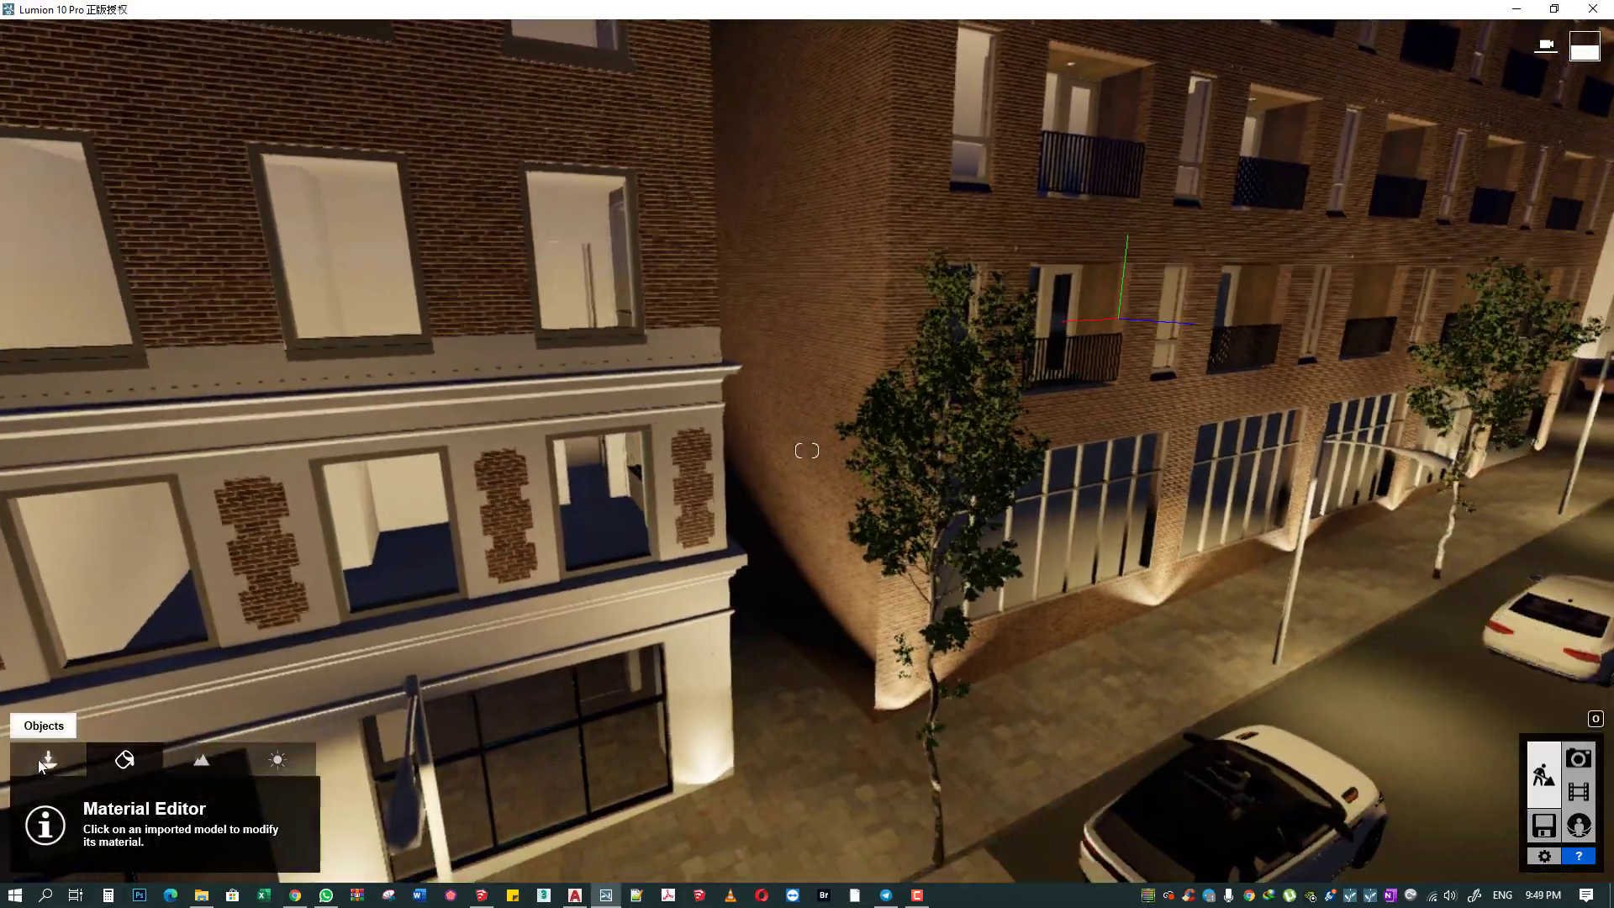
- Move spotlights onto the ledge at the white pillar and the left and middle brick pillars
click(48, 759)
drag(710, 790, 728, 533)
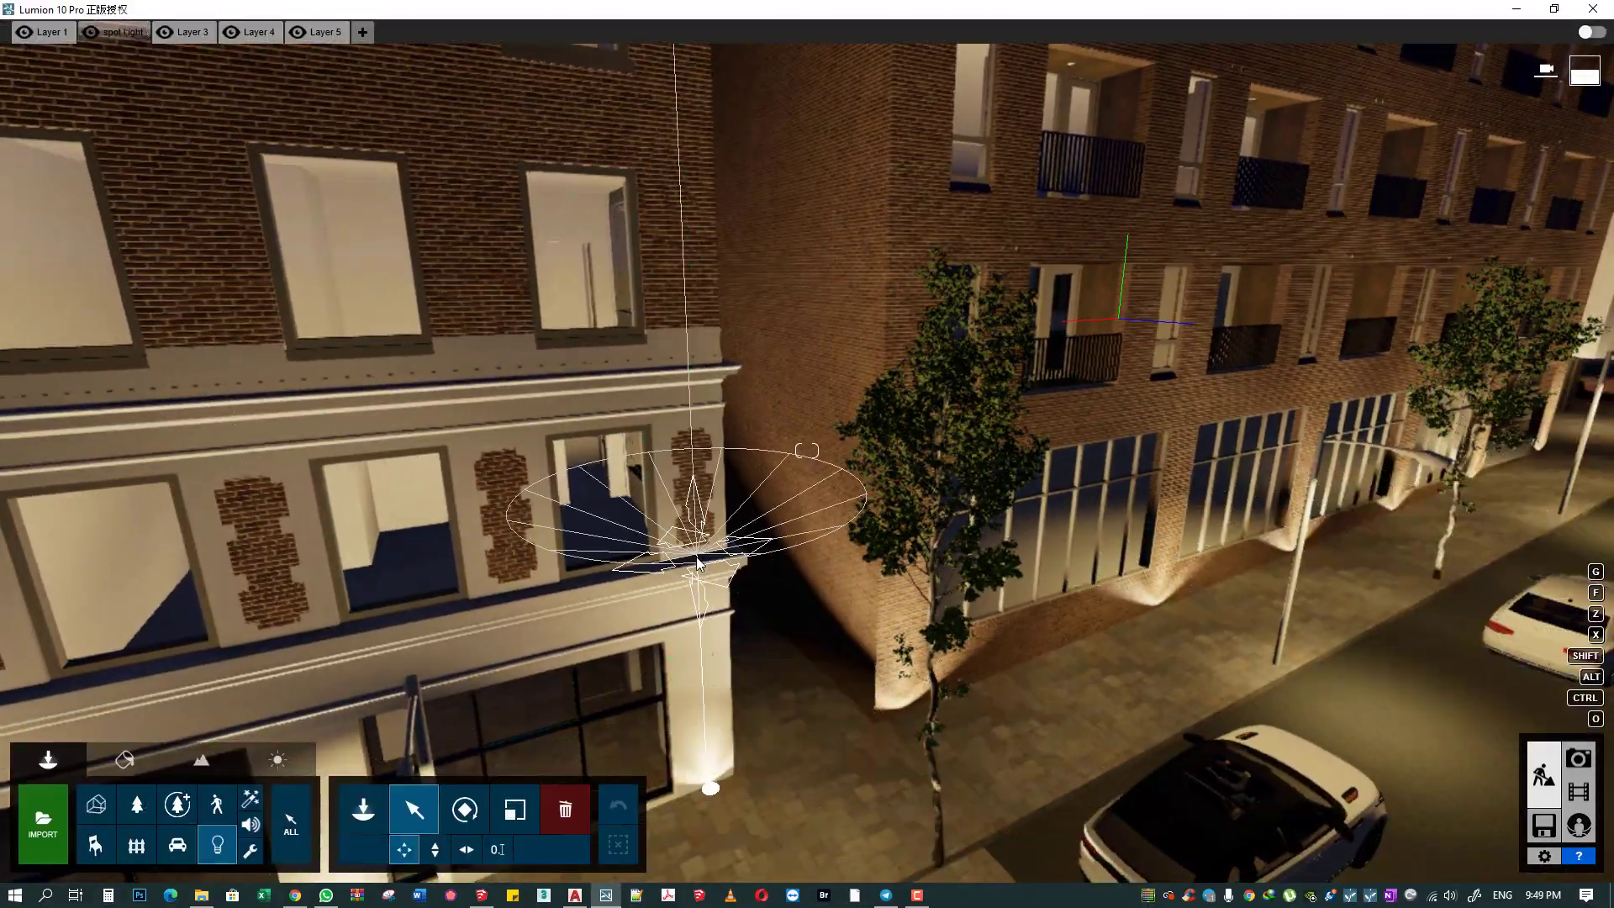
right_drag(728, 533, 728, 533)
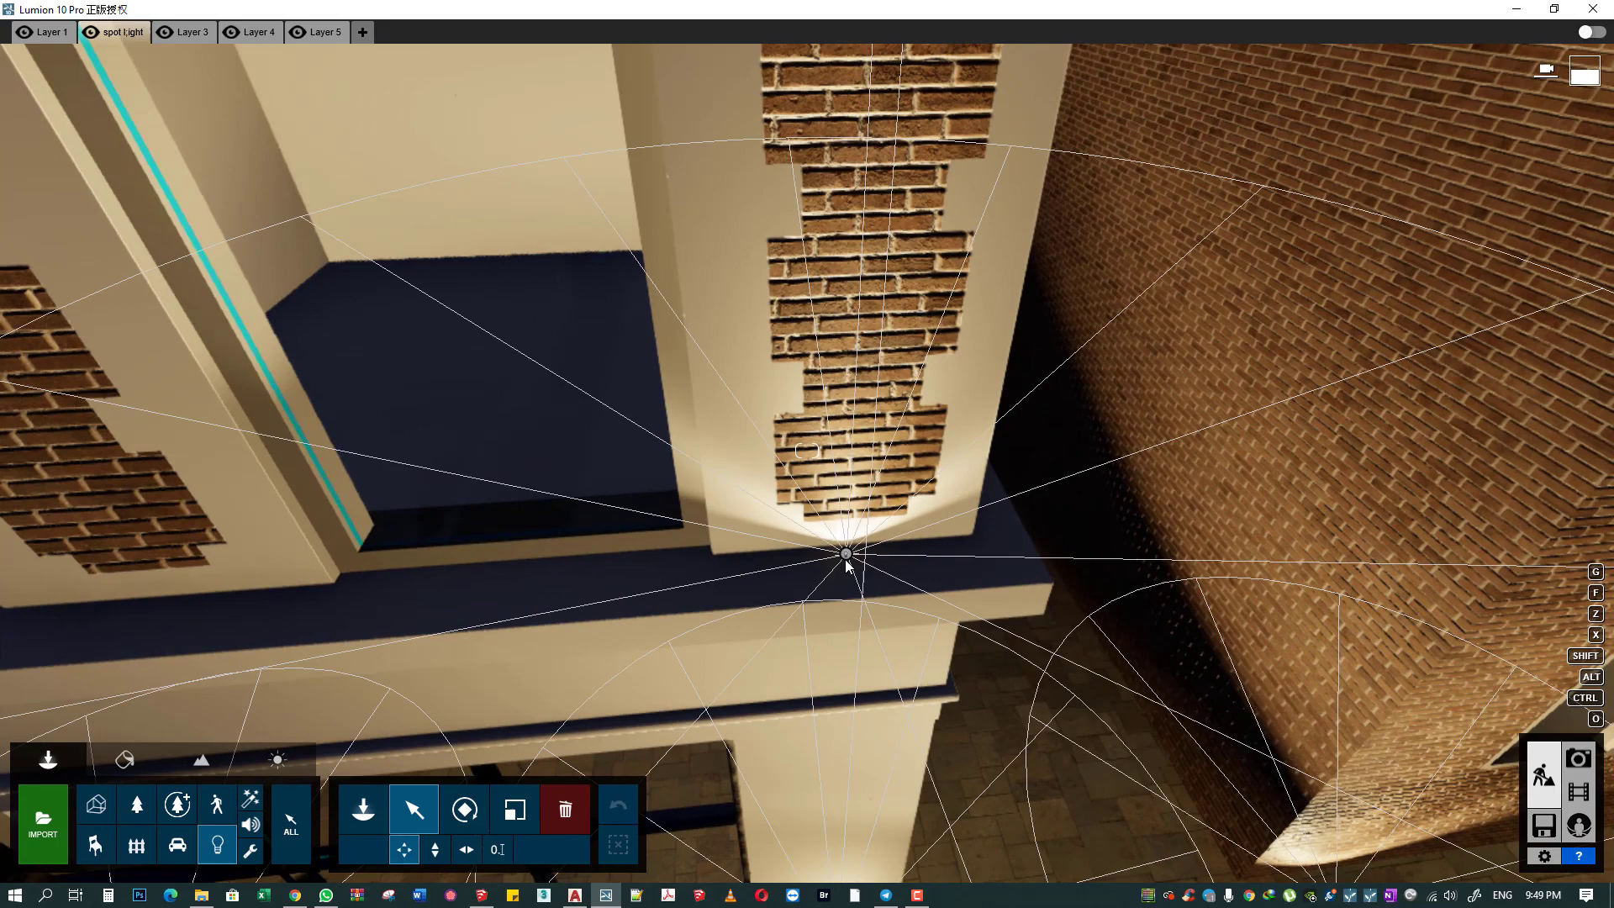
click(854, 557)
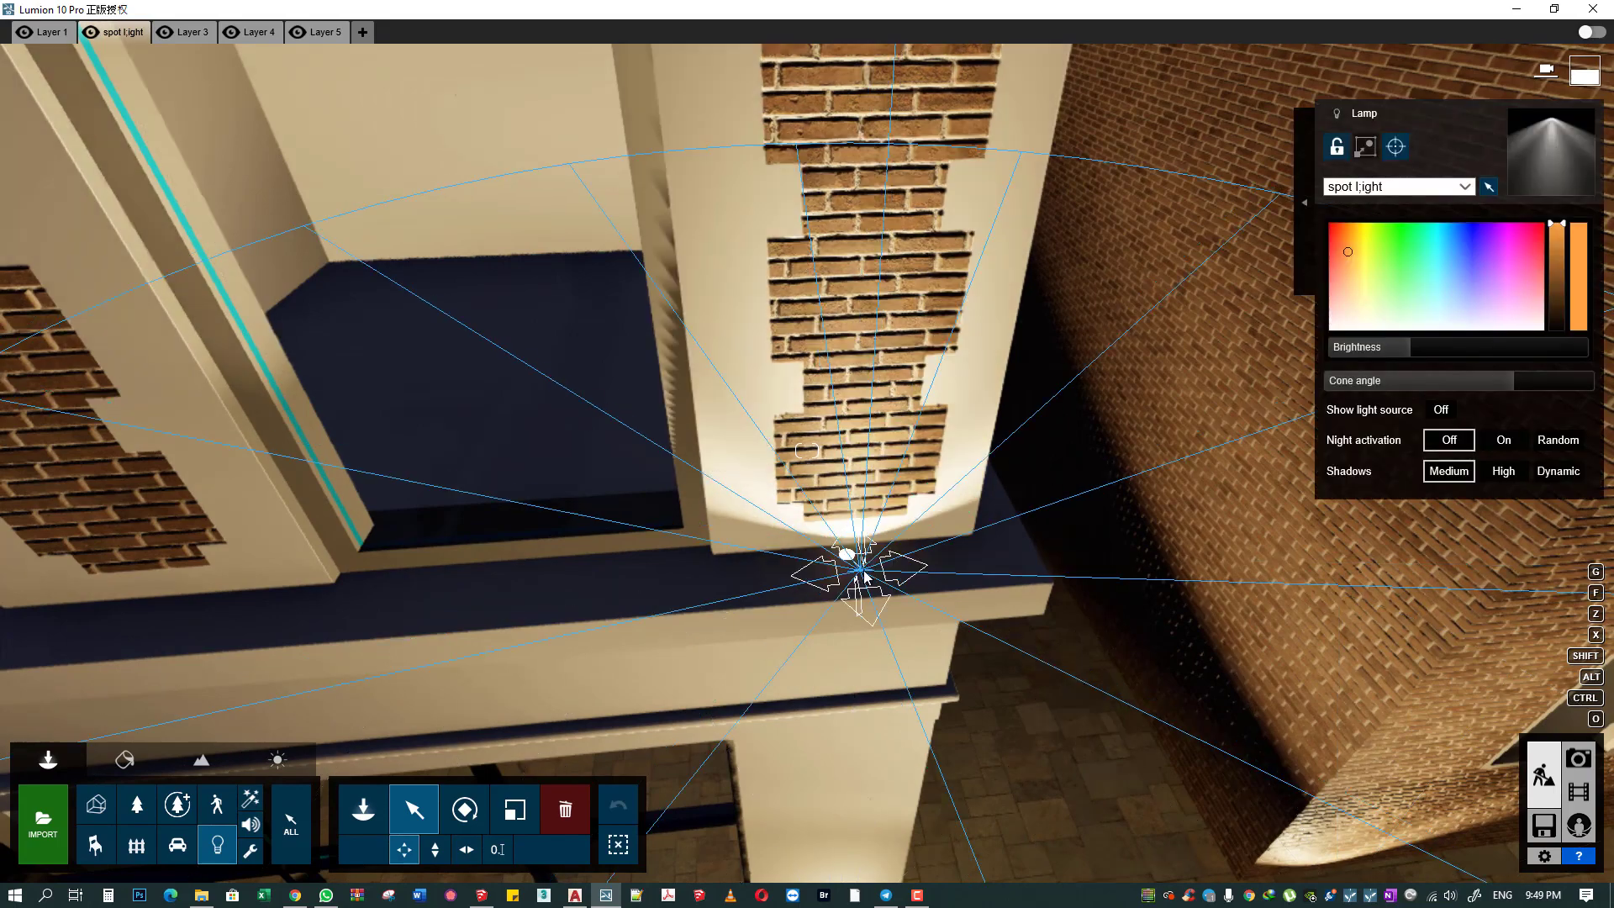
drag(1307, 523, 789, 575)
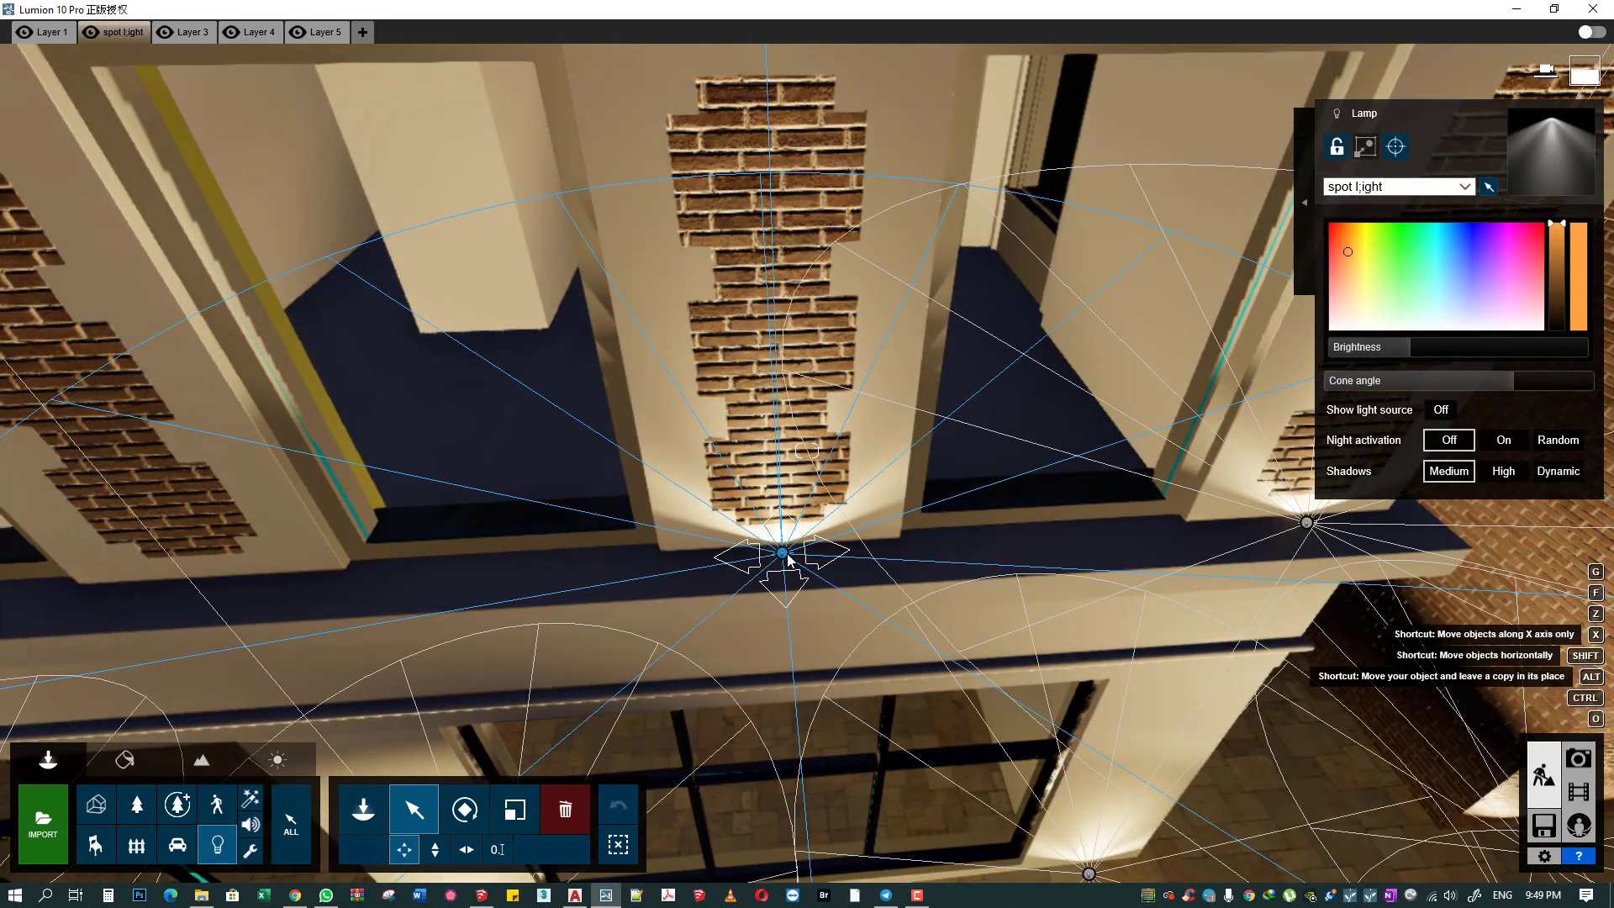
drag(788, 575, 209, 588)
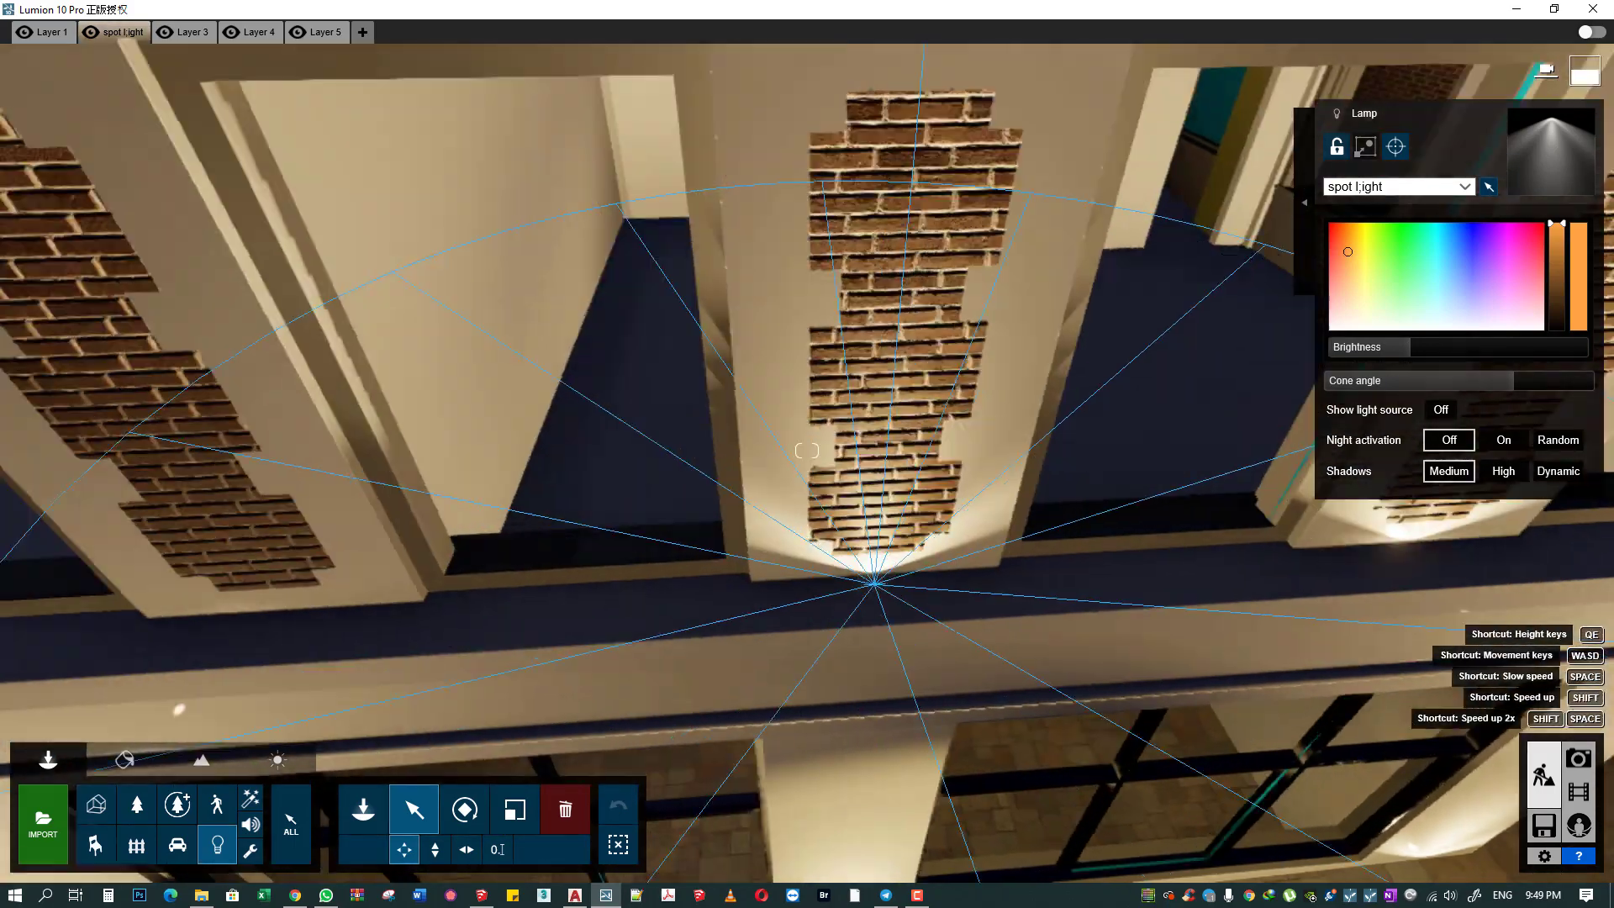
middle_drag(209, 587, 1036, 539)
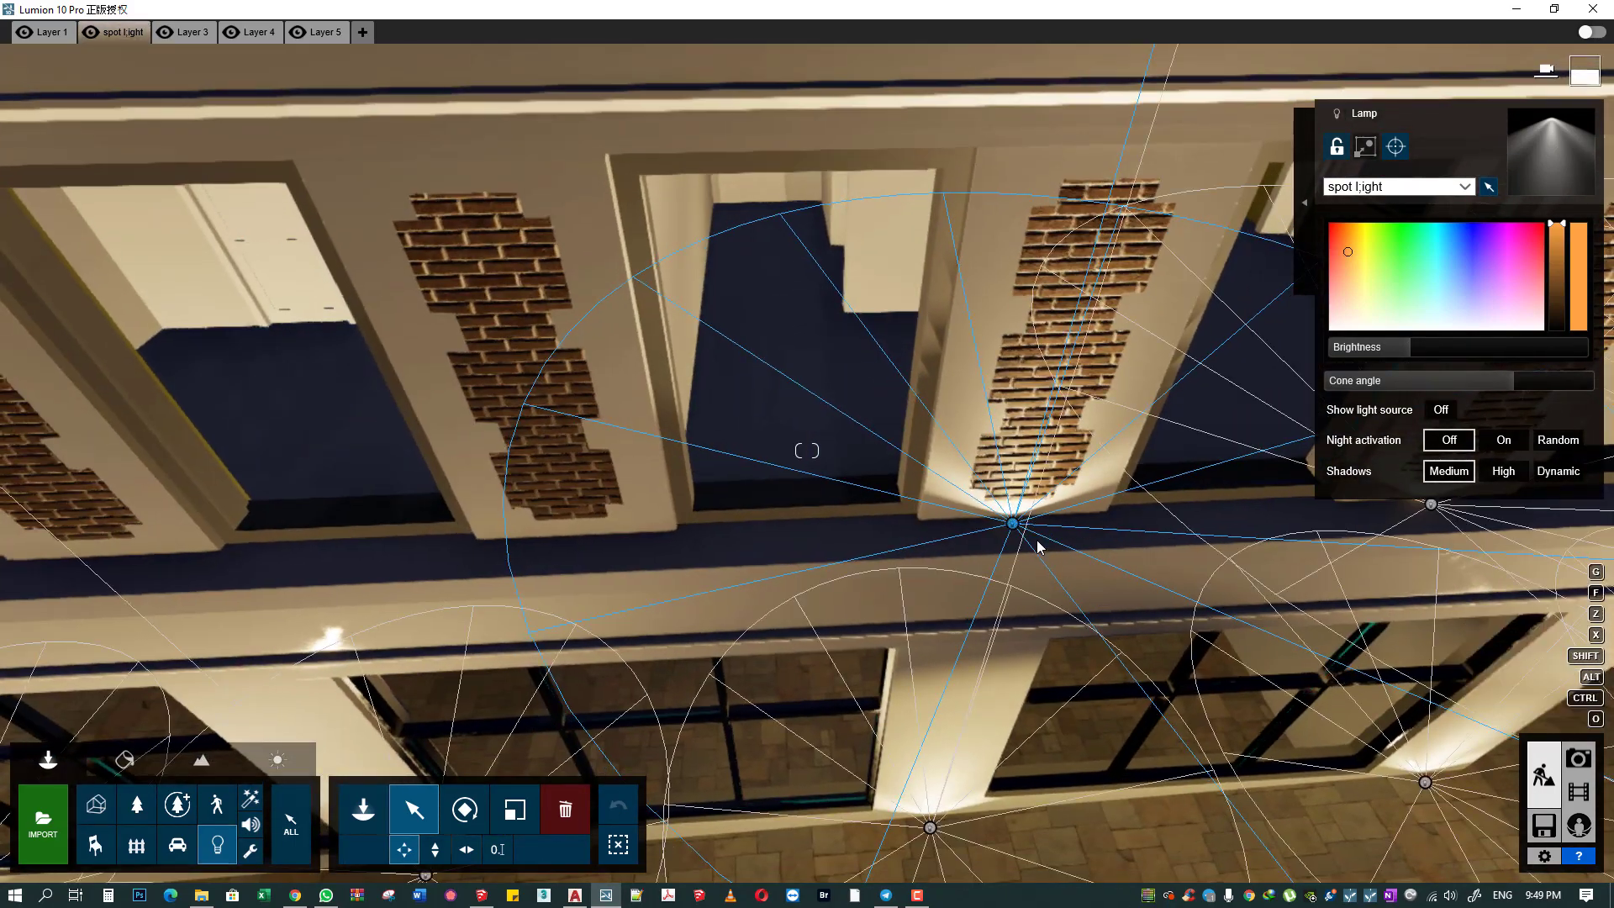
mouse_move(1013, 526)
mouse_down()
mouse_move(592, 569)
mouse_move(602, 558)
mouse_up()
middle_drag(602, 557, 844, 559)
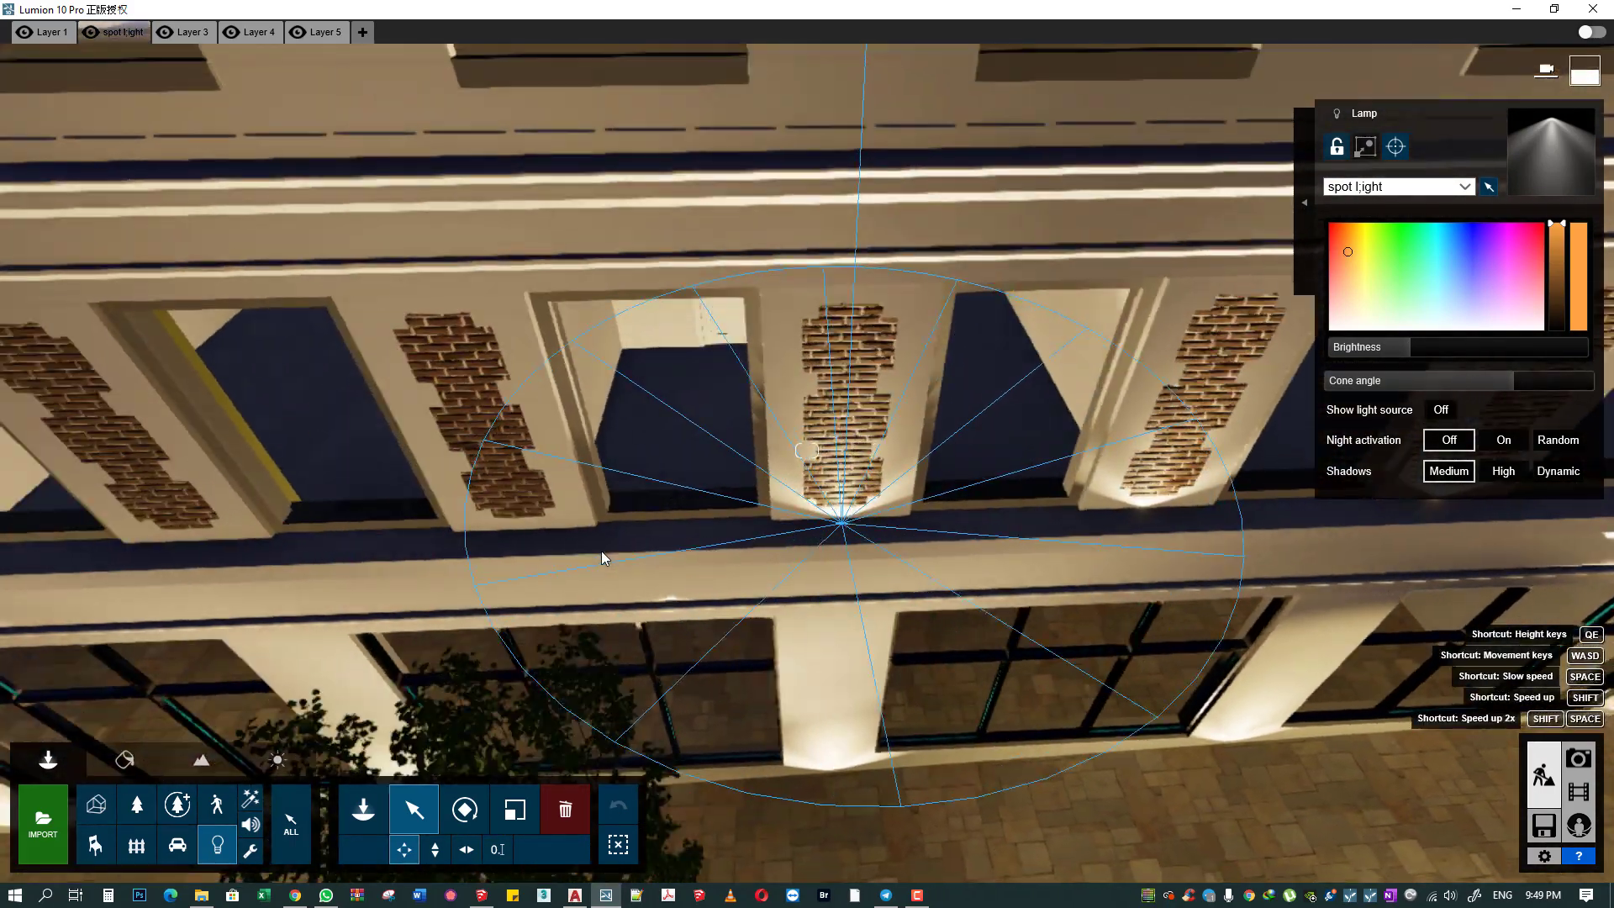
mouse_move(1101, 522)
mouse_down()
mouse_move(471, 555)
mouse_move(934, 574)
mouse_up()
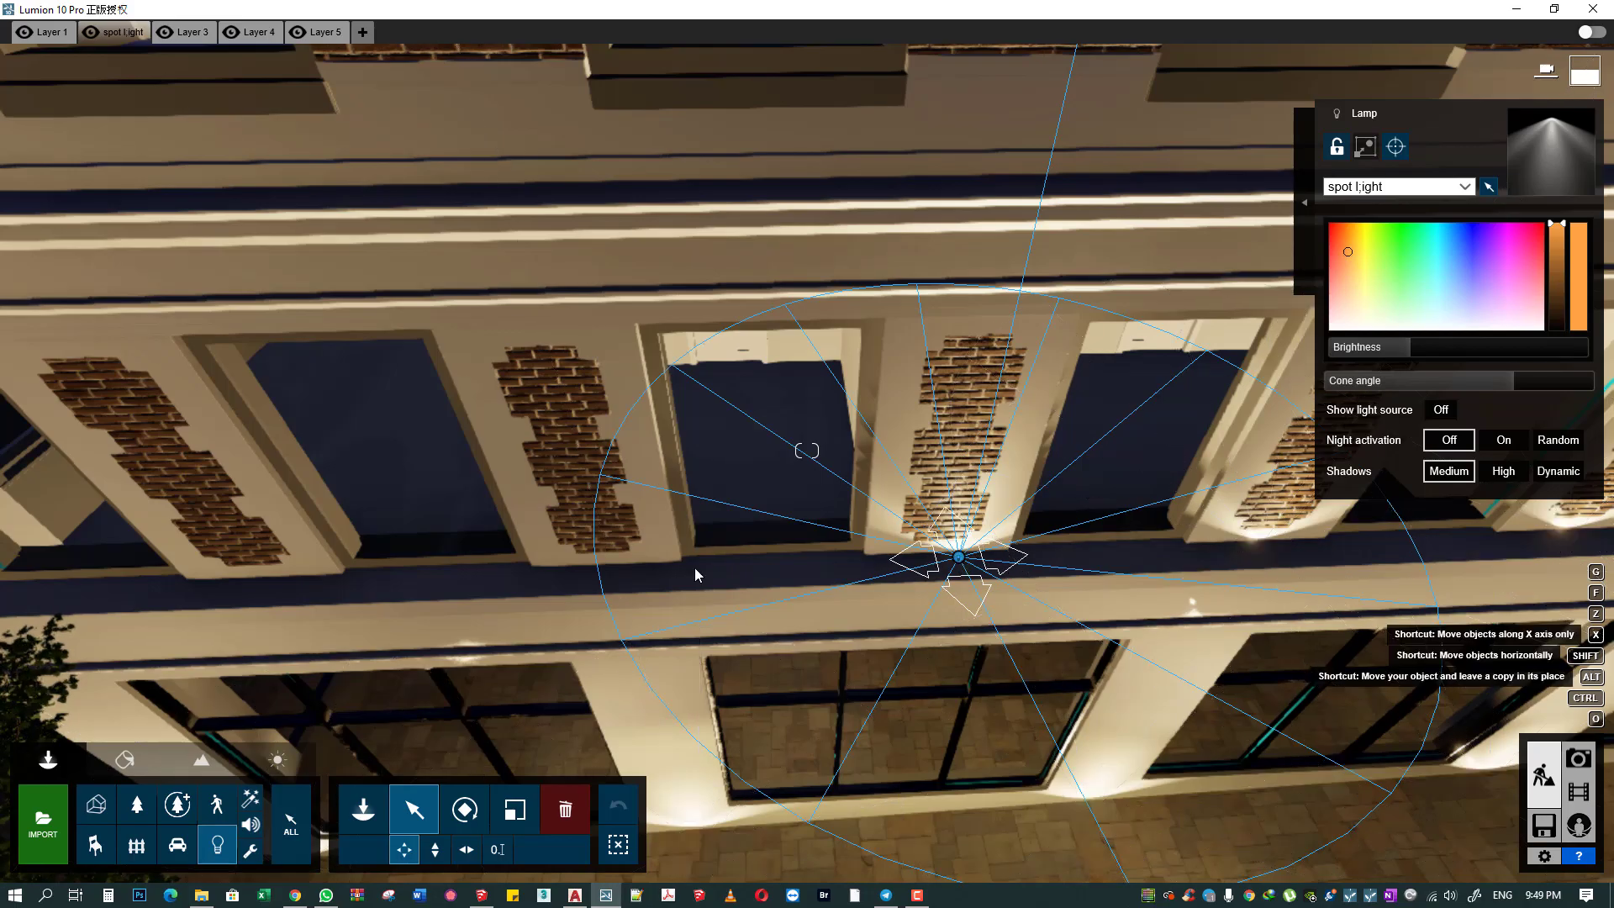
drag(933, 574, 306, 586)
- Slide the remaining ledge spotlights so one sits beneath each window pier
drag(609, 569, 550, 605)
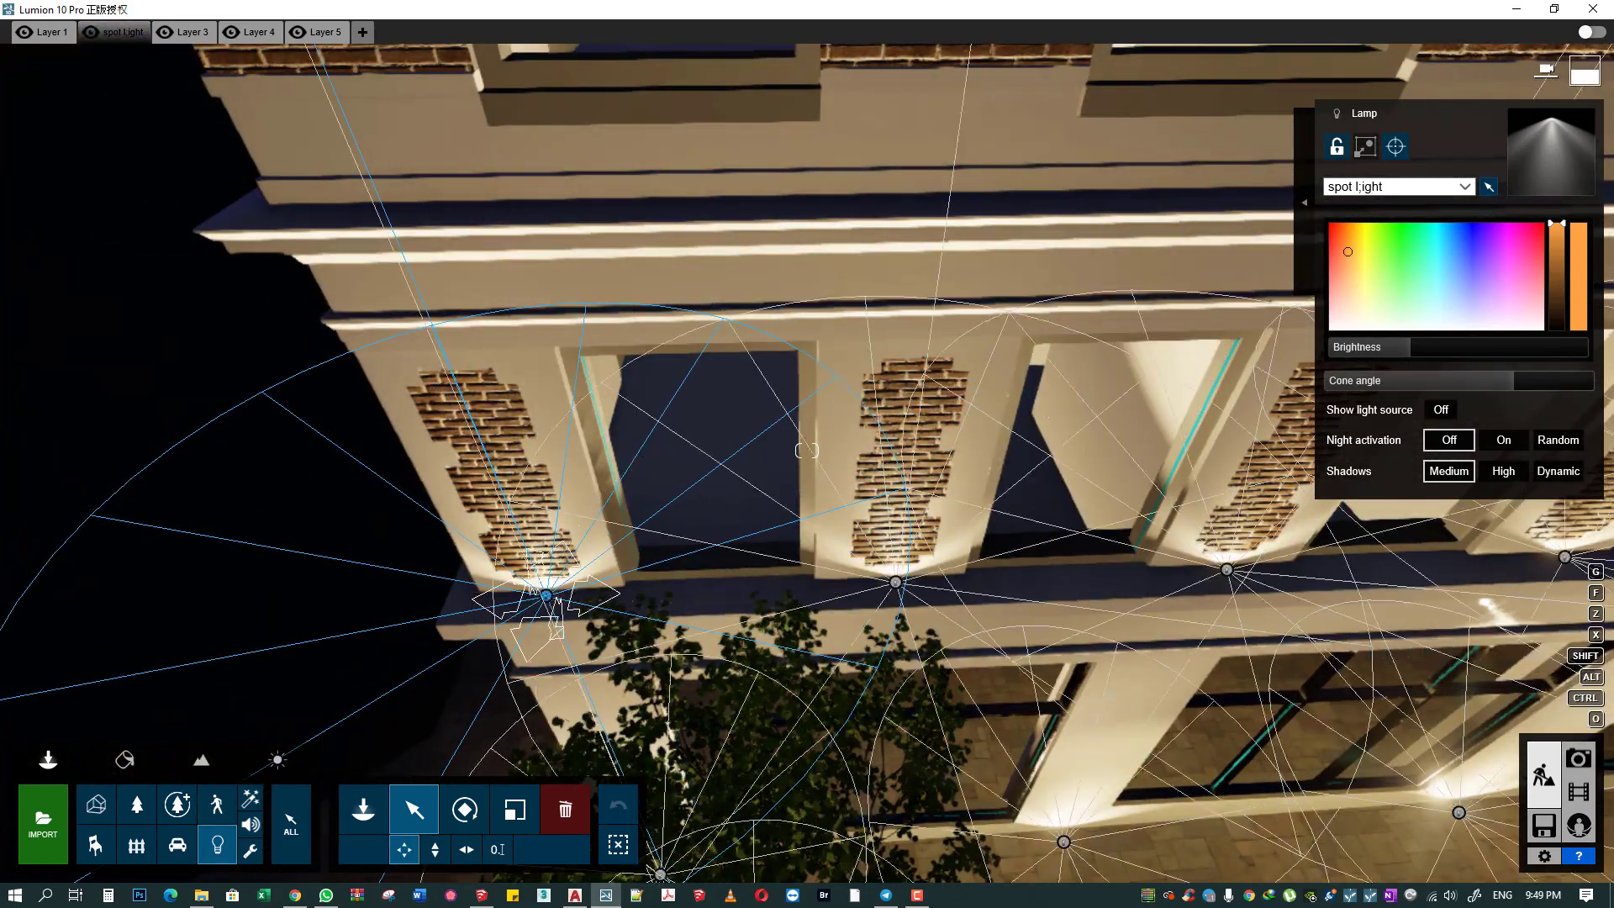
right_drag(550, 605, 547, 623)
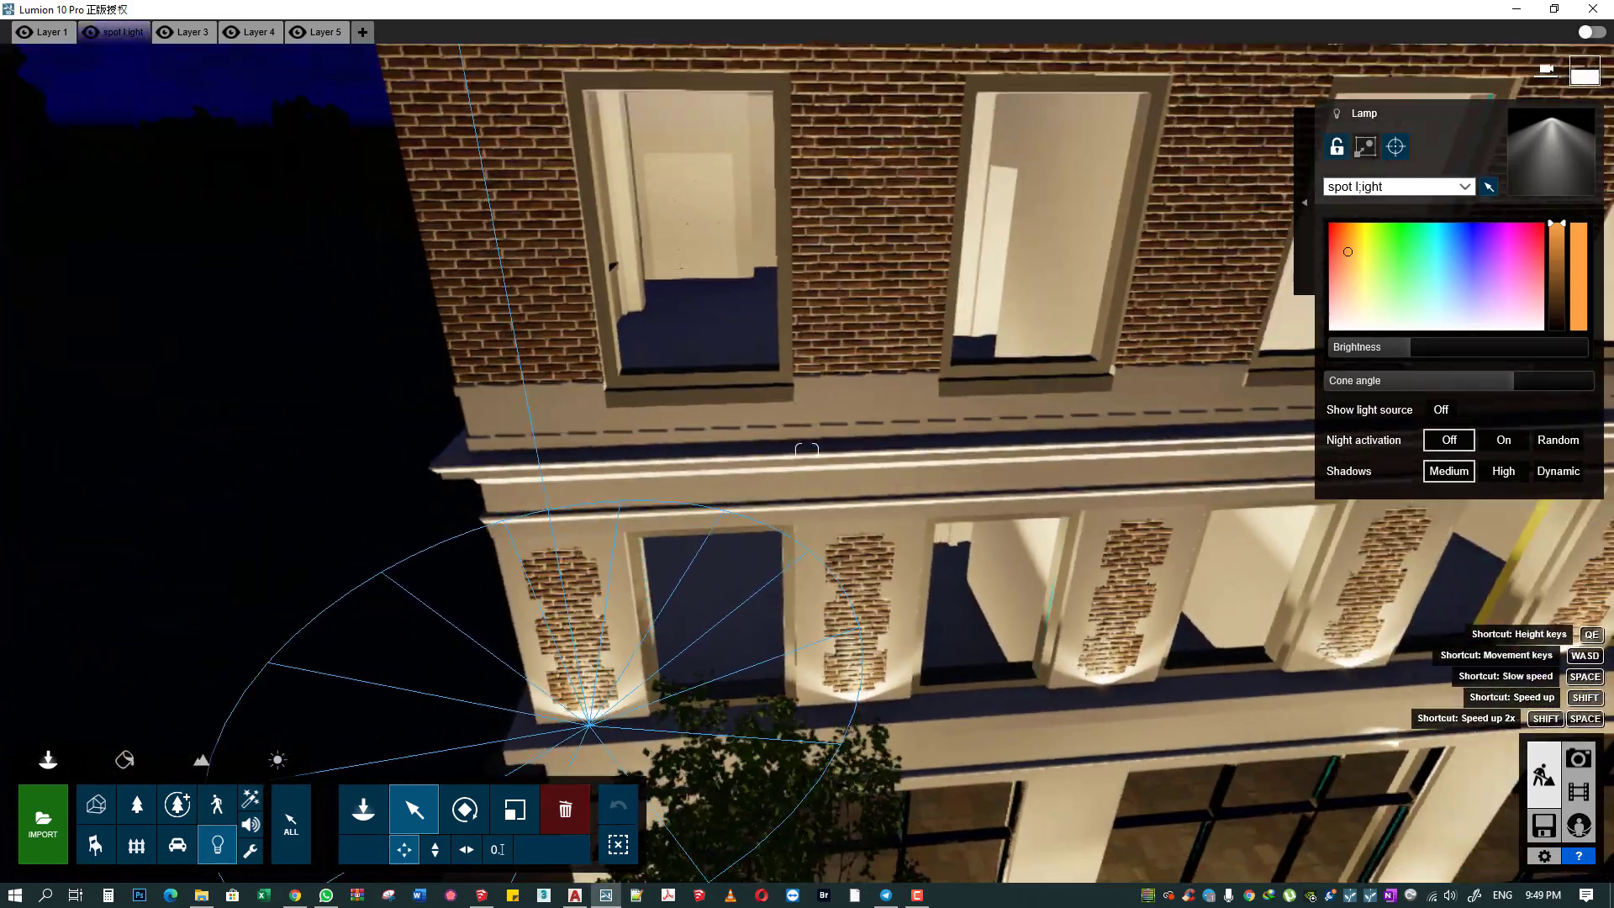
scroll(547, 623, down, 3)
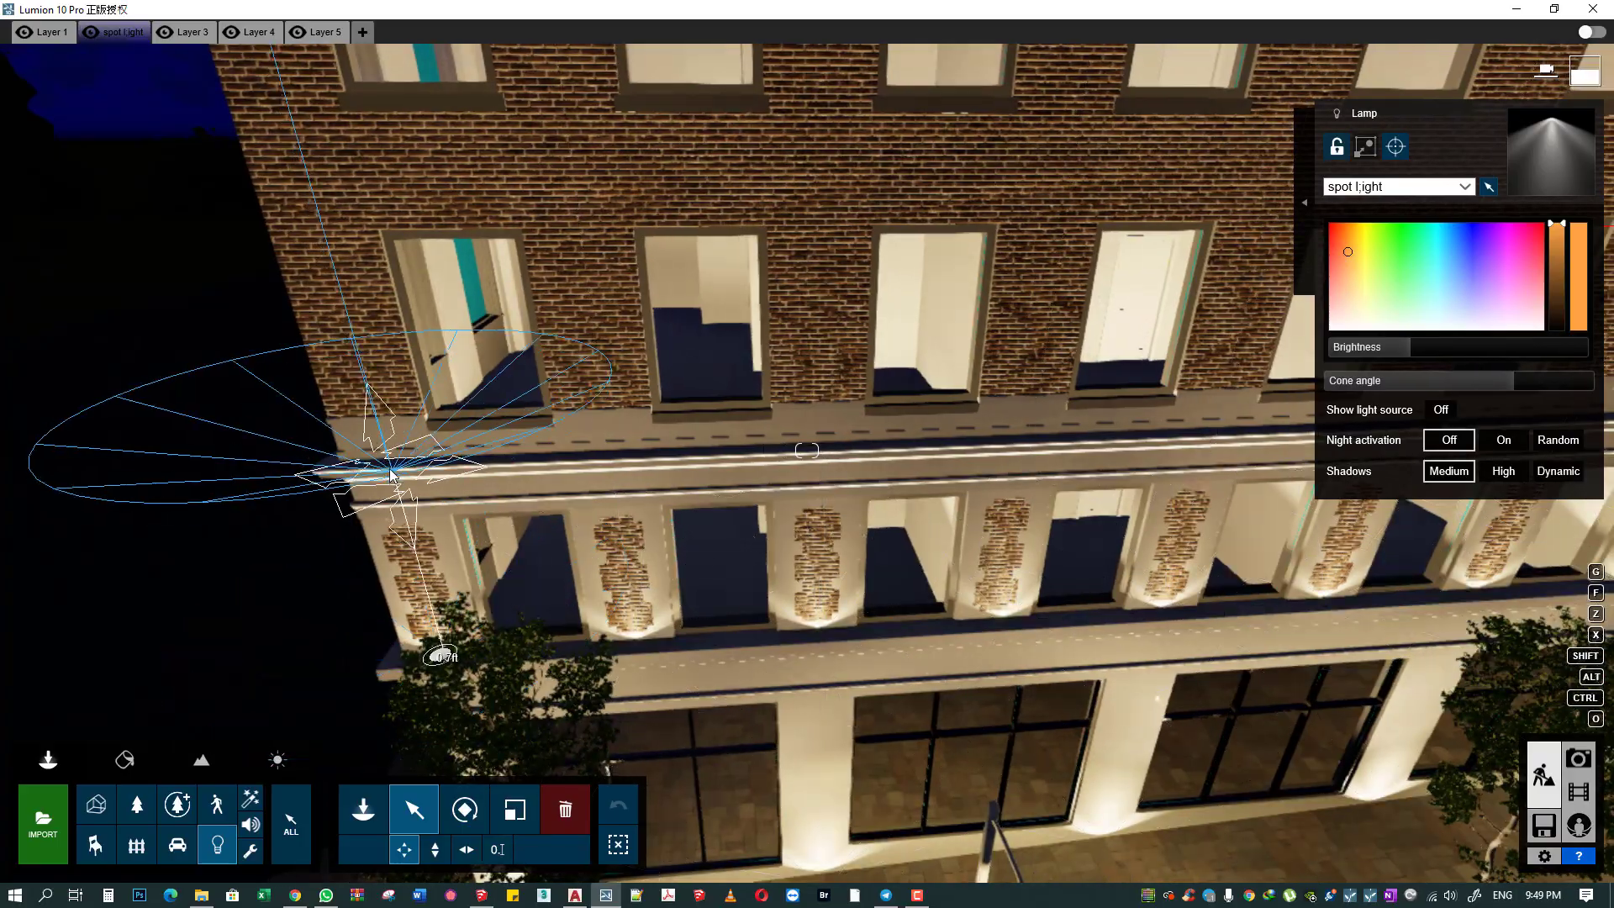
mouse_move(548, 623)
right_down()
mouse_move(589, 618)
mouse_move(633, 681)
right_up()
click(633, 681)
scroll(632, 682, down, 5)
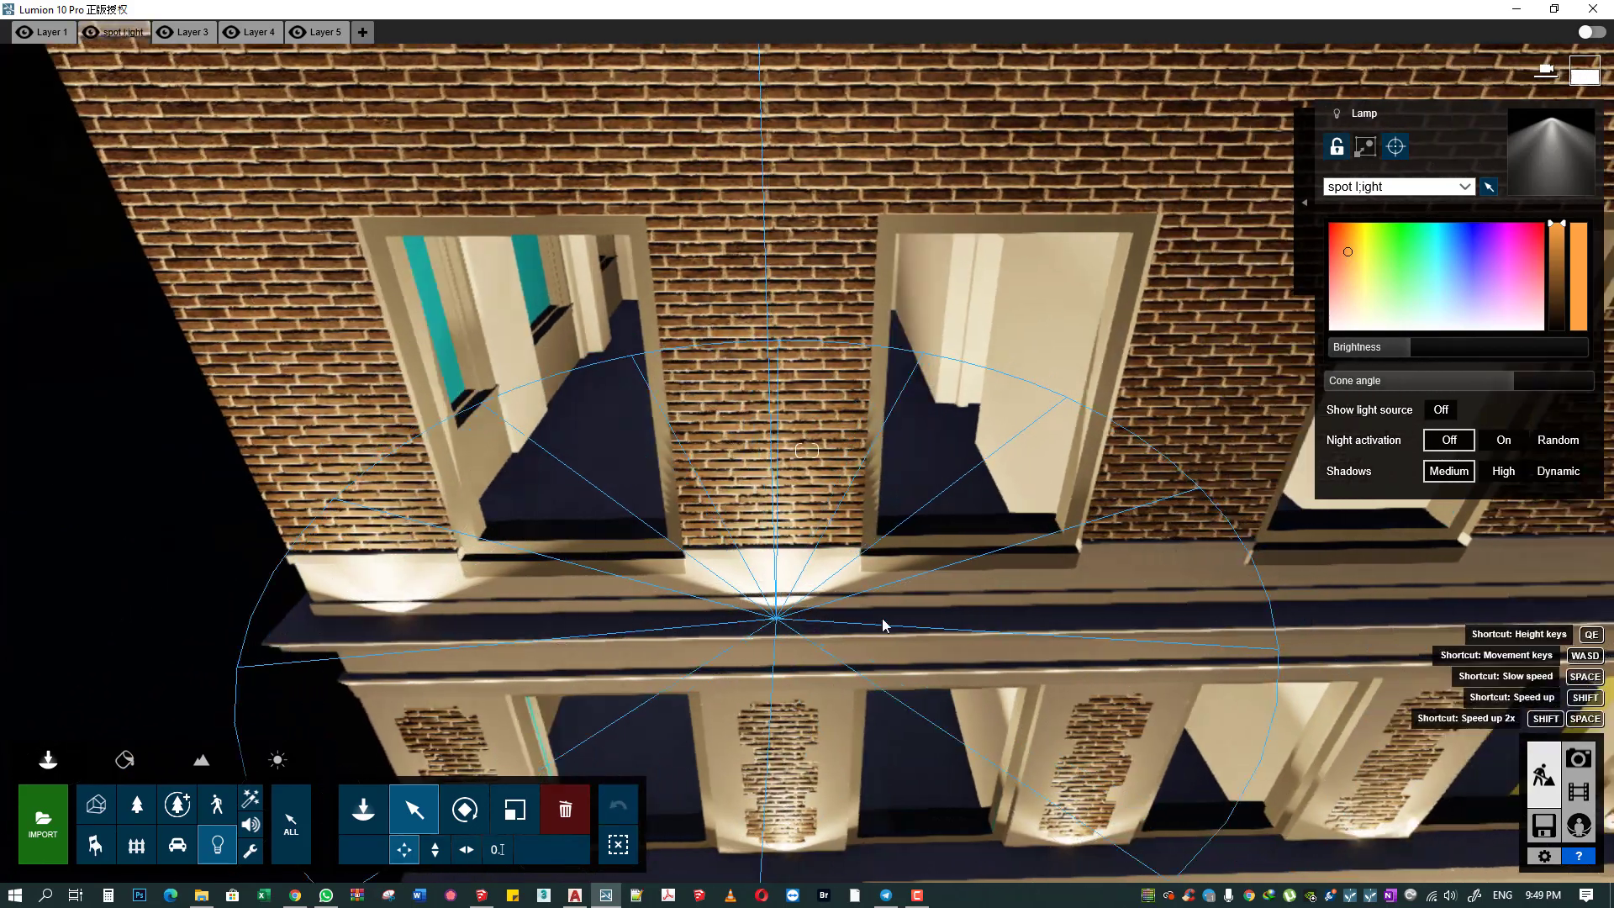
mouse_move(828, 630)
right_down()
mouse_move(536, 629)
mouse_move(588, 622)
mouse_move(446, 607)
right_up()
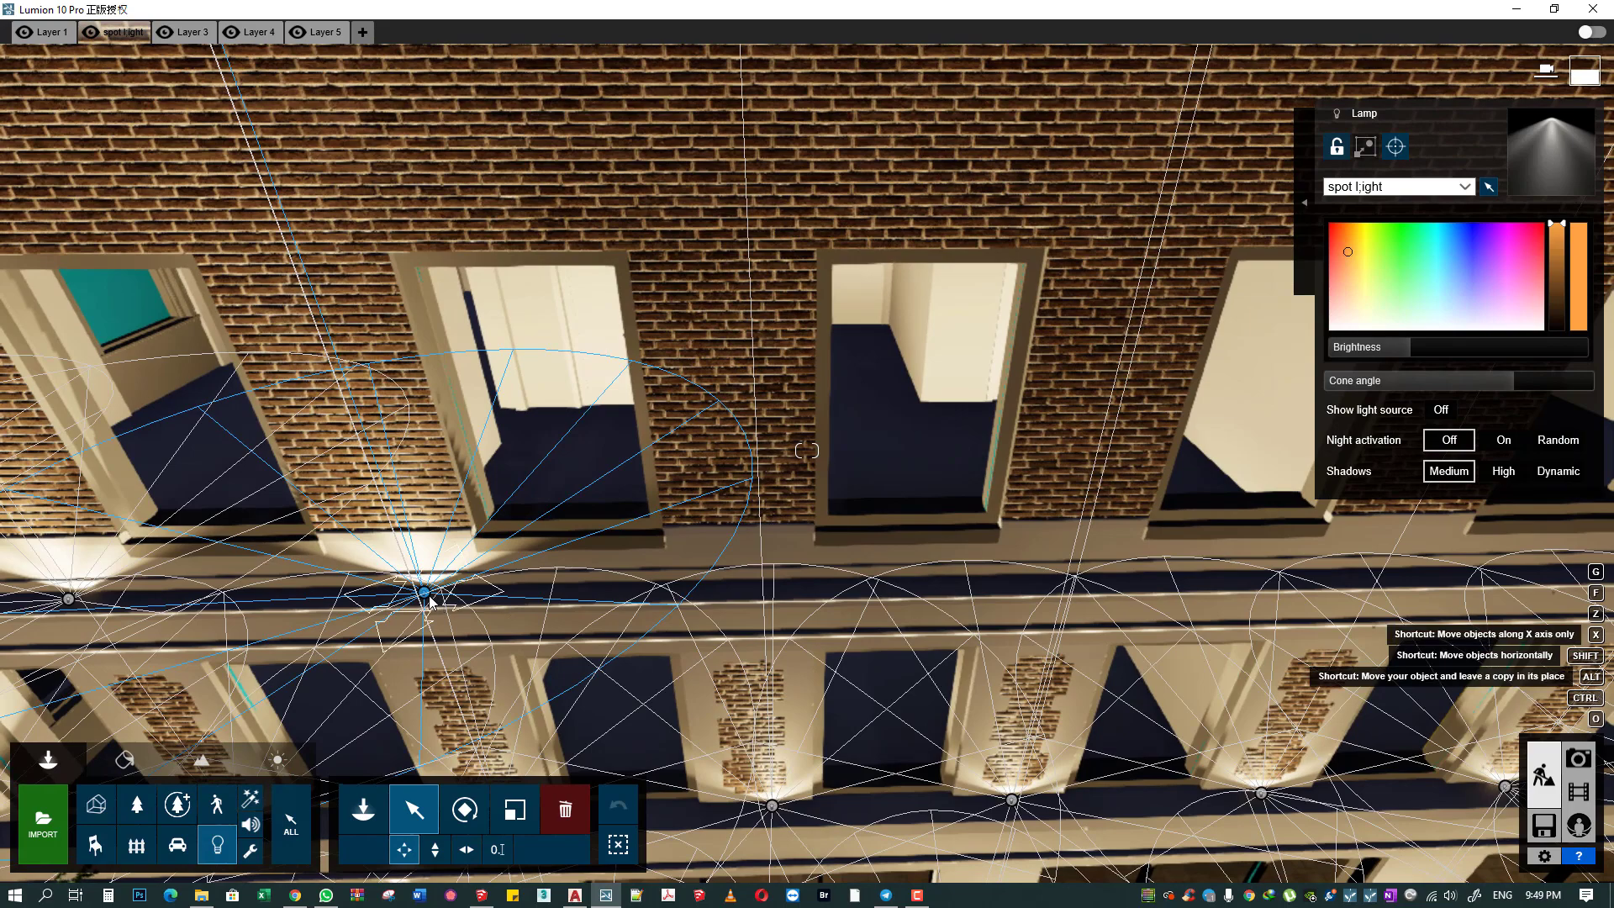
mouse_move(428, 602)
mouse_down()
mouse_move(1031, 593)
mouse_move(679, 586)
mouse_move(1026, 580)
mouse_up()
right_drag(1026, 580, 280, 575)
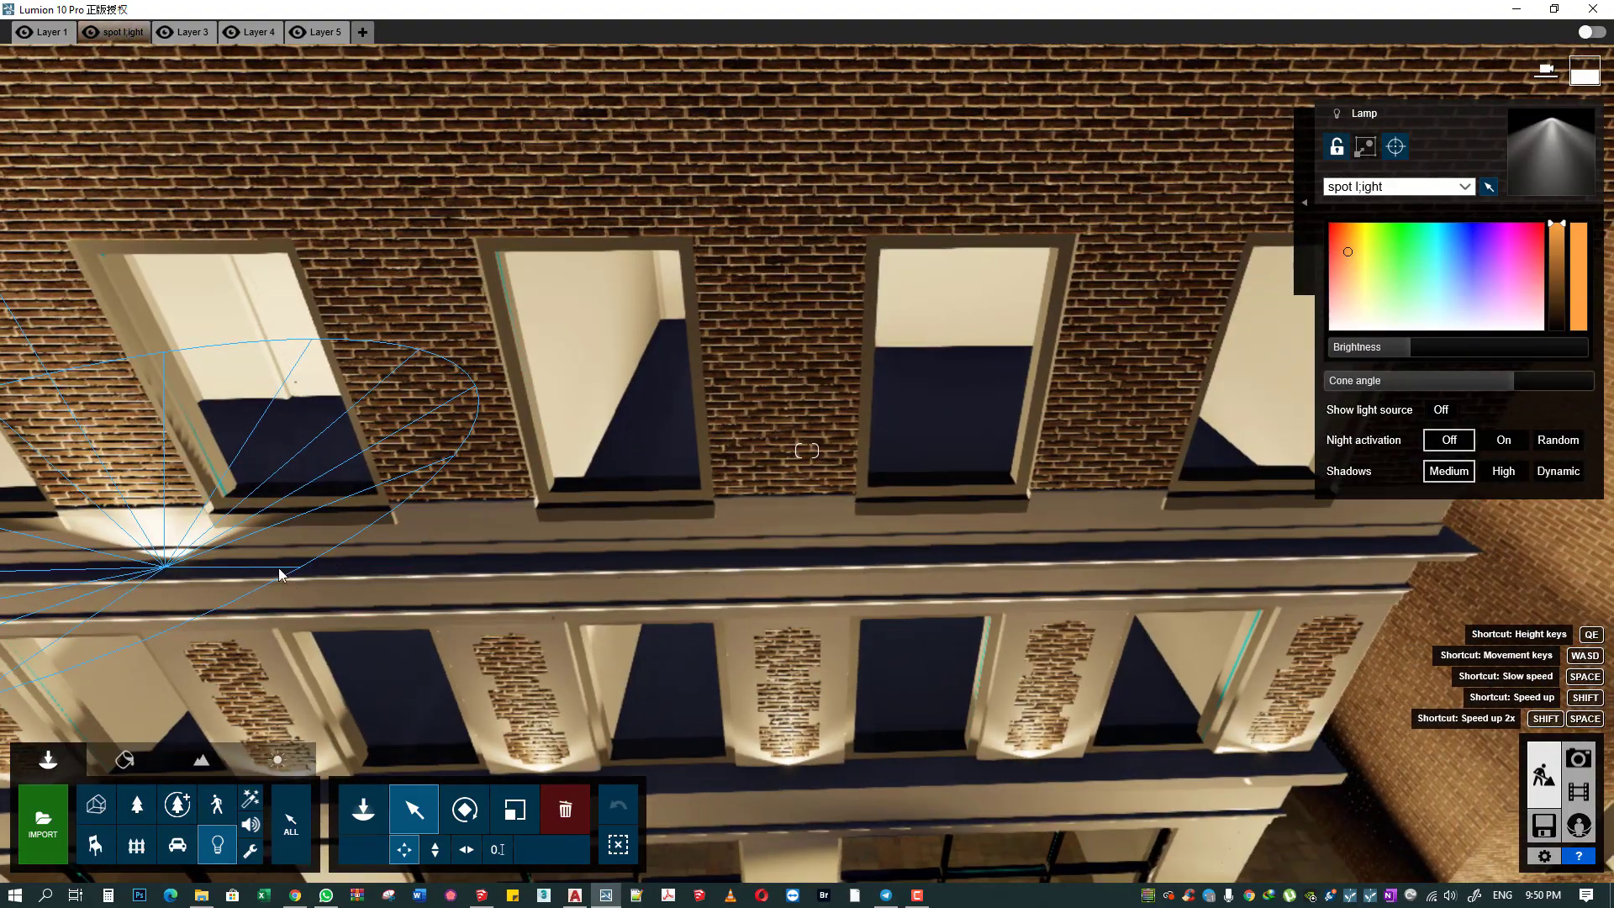
drag(169, 572, 1027, 554)
right_drag(1027, 555, 925, 538)
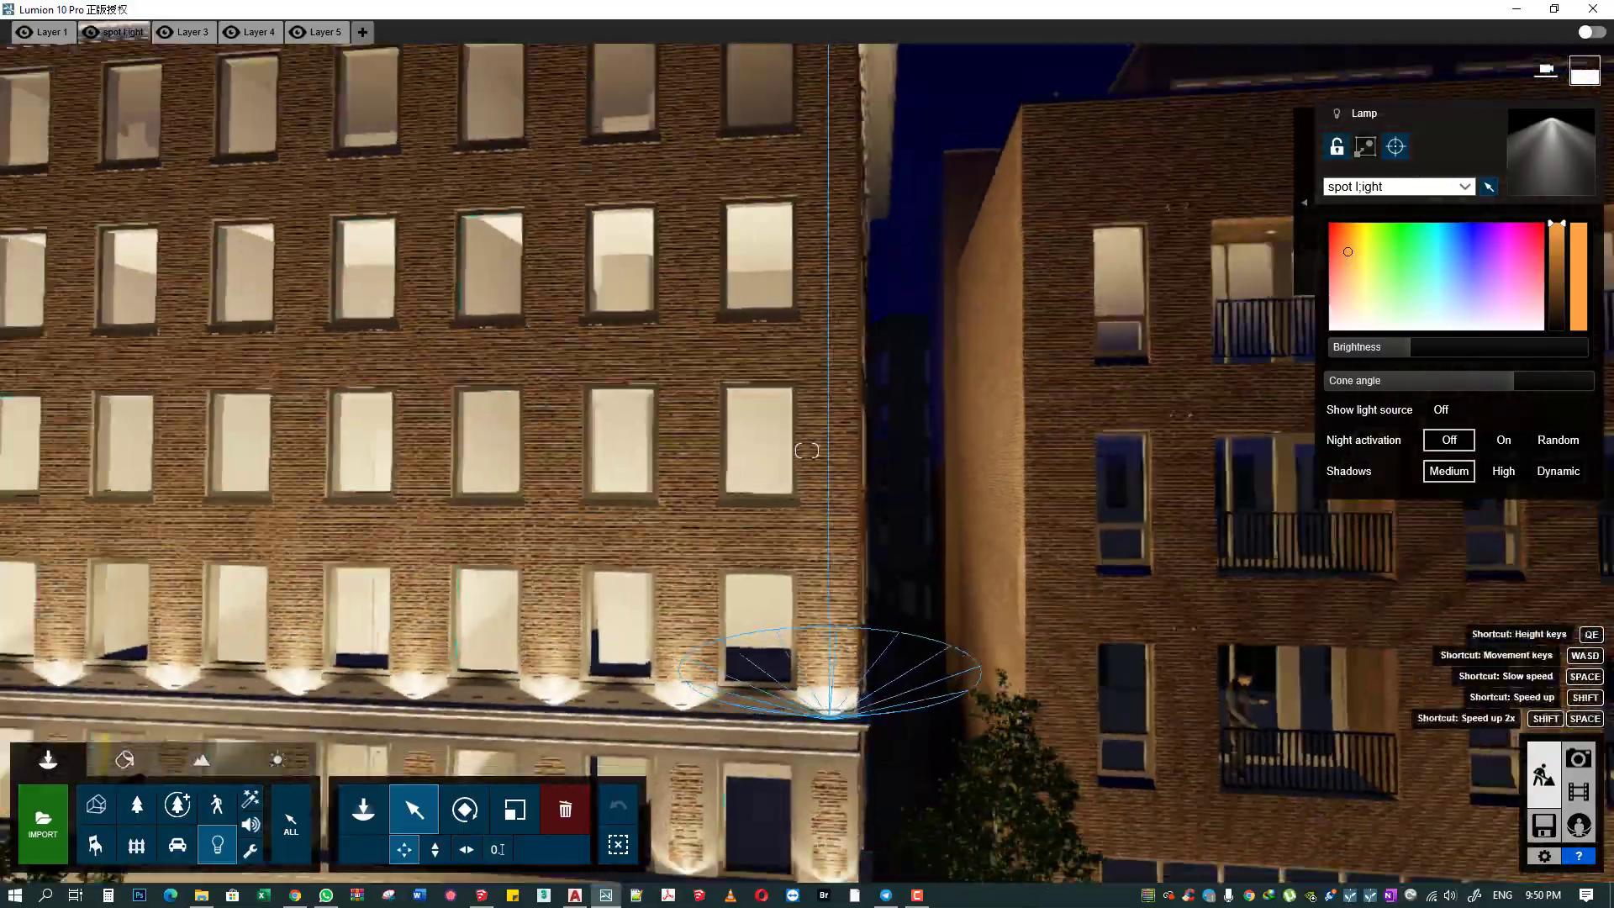
- Move a spotlight into a balcony ceiling, rotate it to point down, and lower its brightness
key(d)
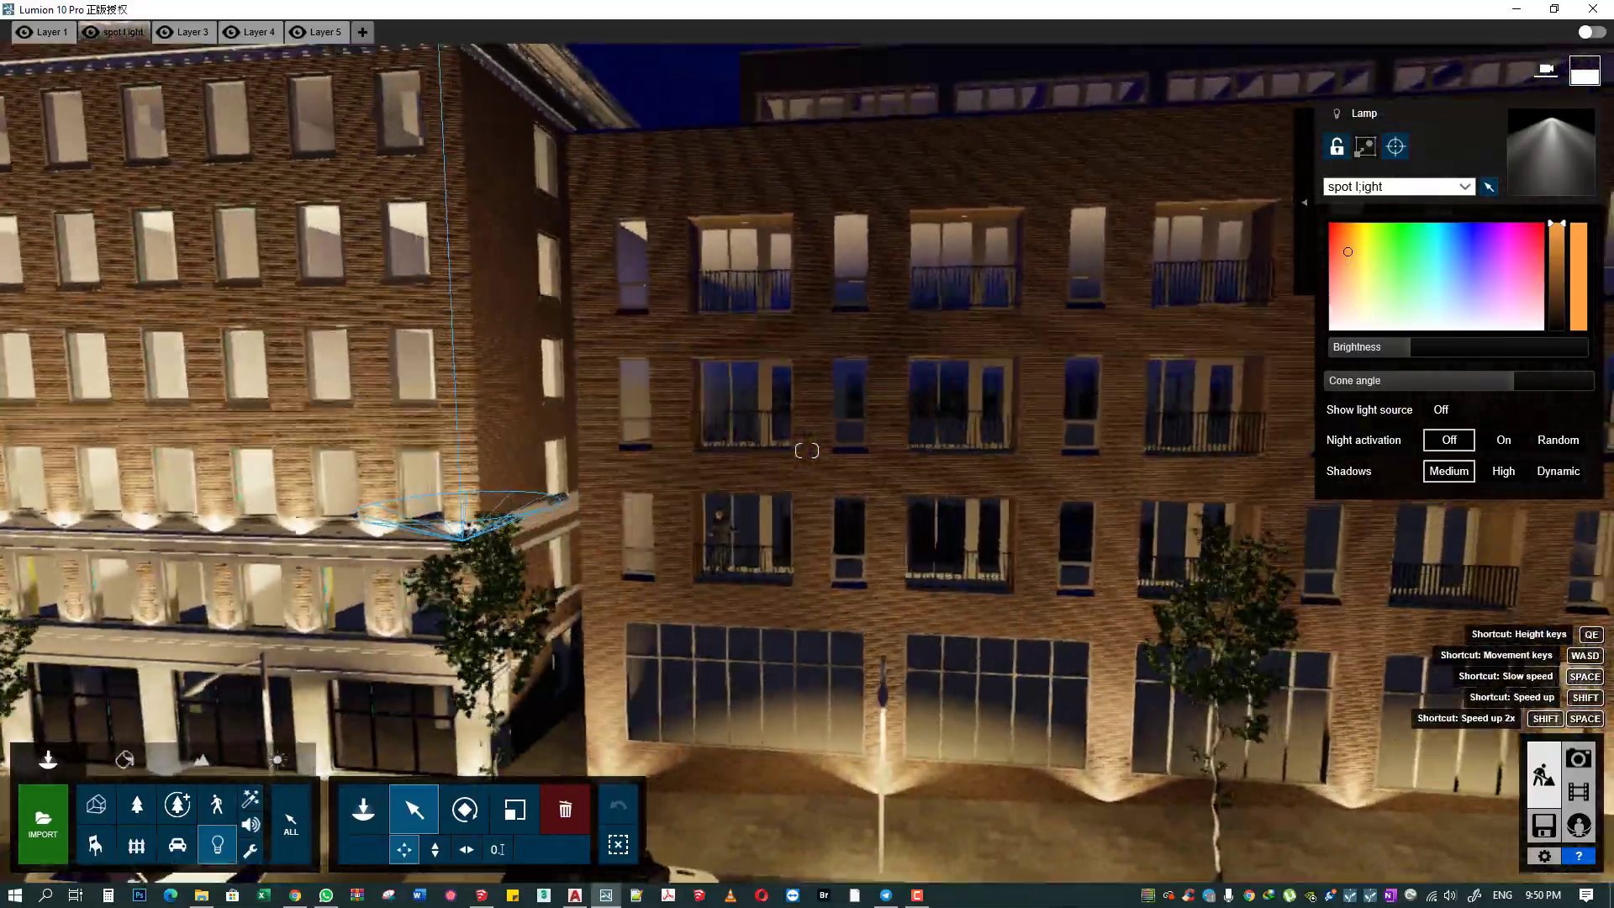
key(w)
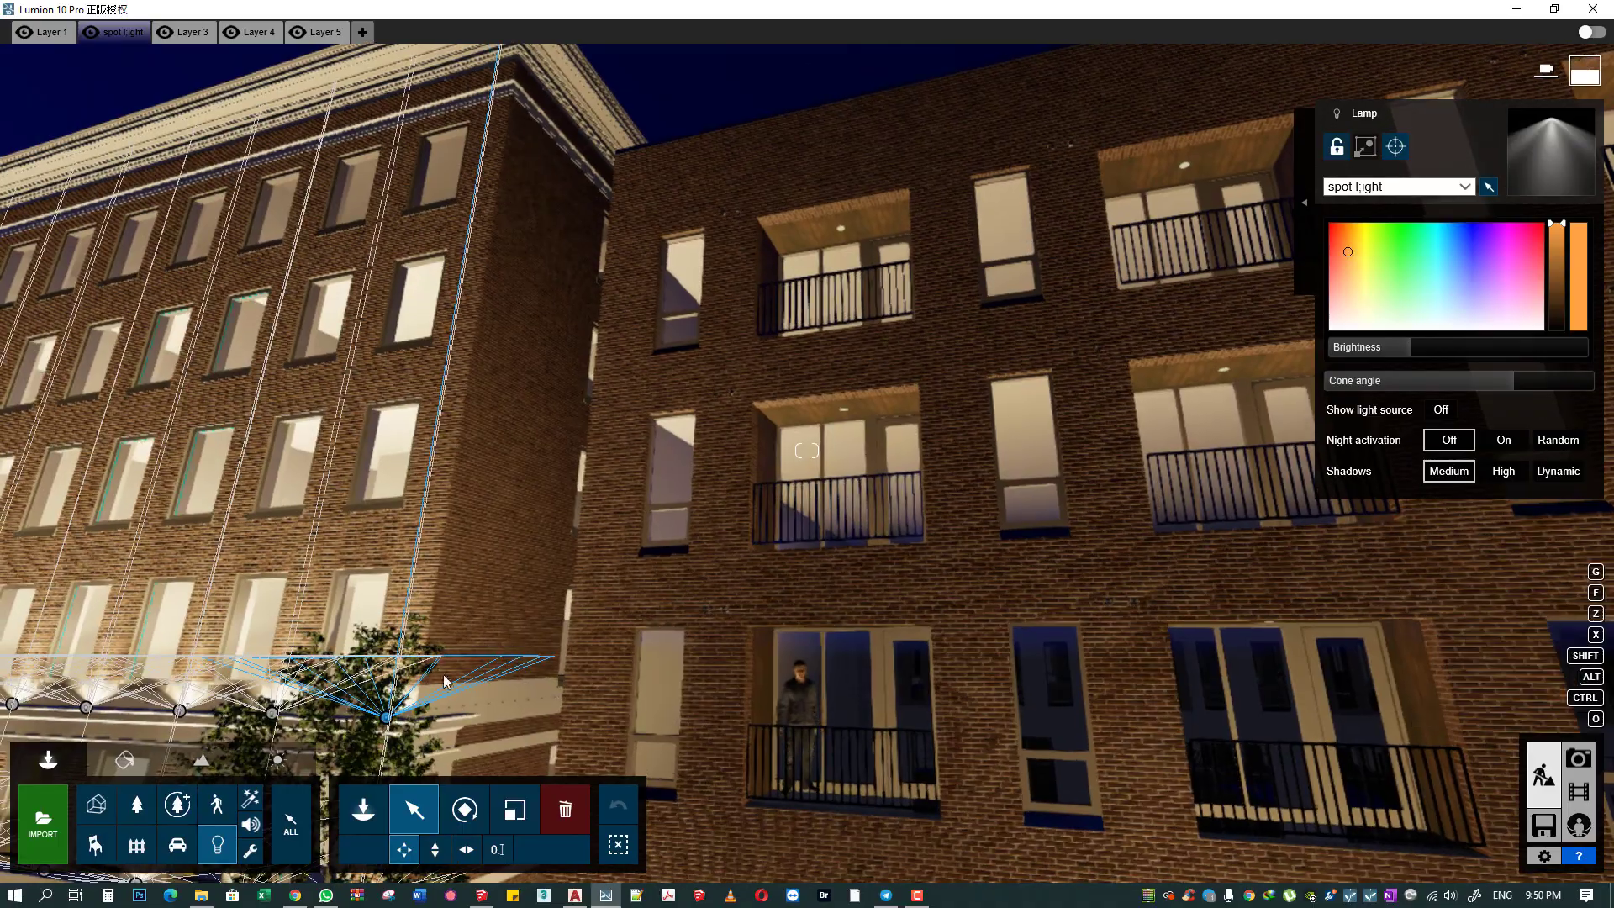
mouse_move(384, 719)
mouse_down()
mouse_move(832, 345)
mouse_move(832, 386)
mouse_up()
key(r)
key(w)
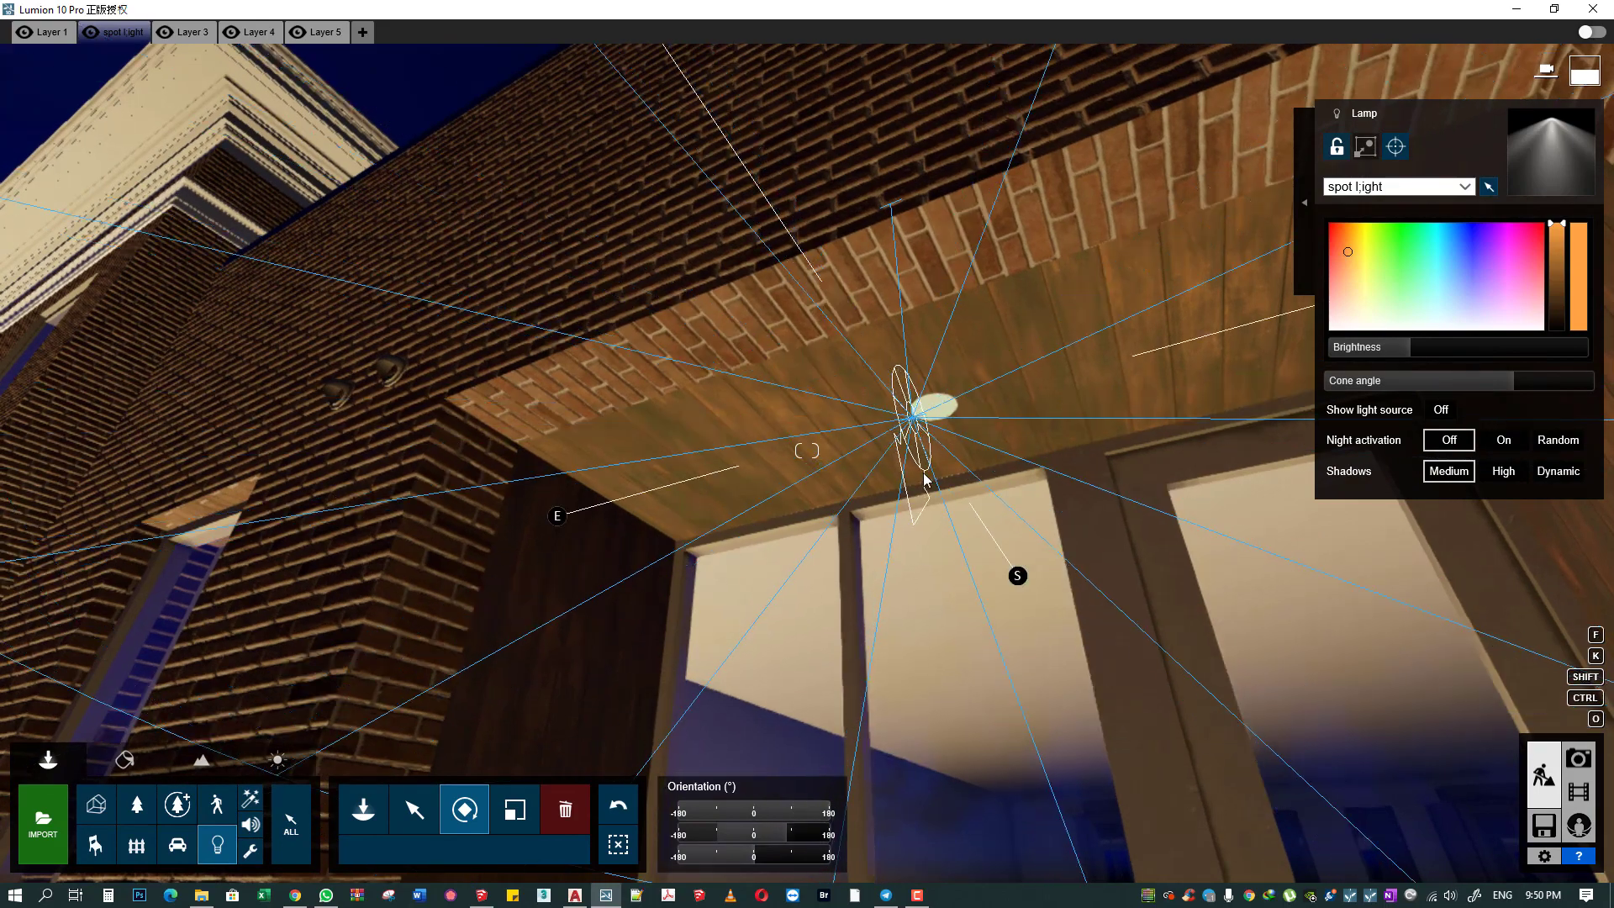
right_drag(915, 479, 825, 495)
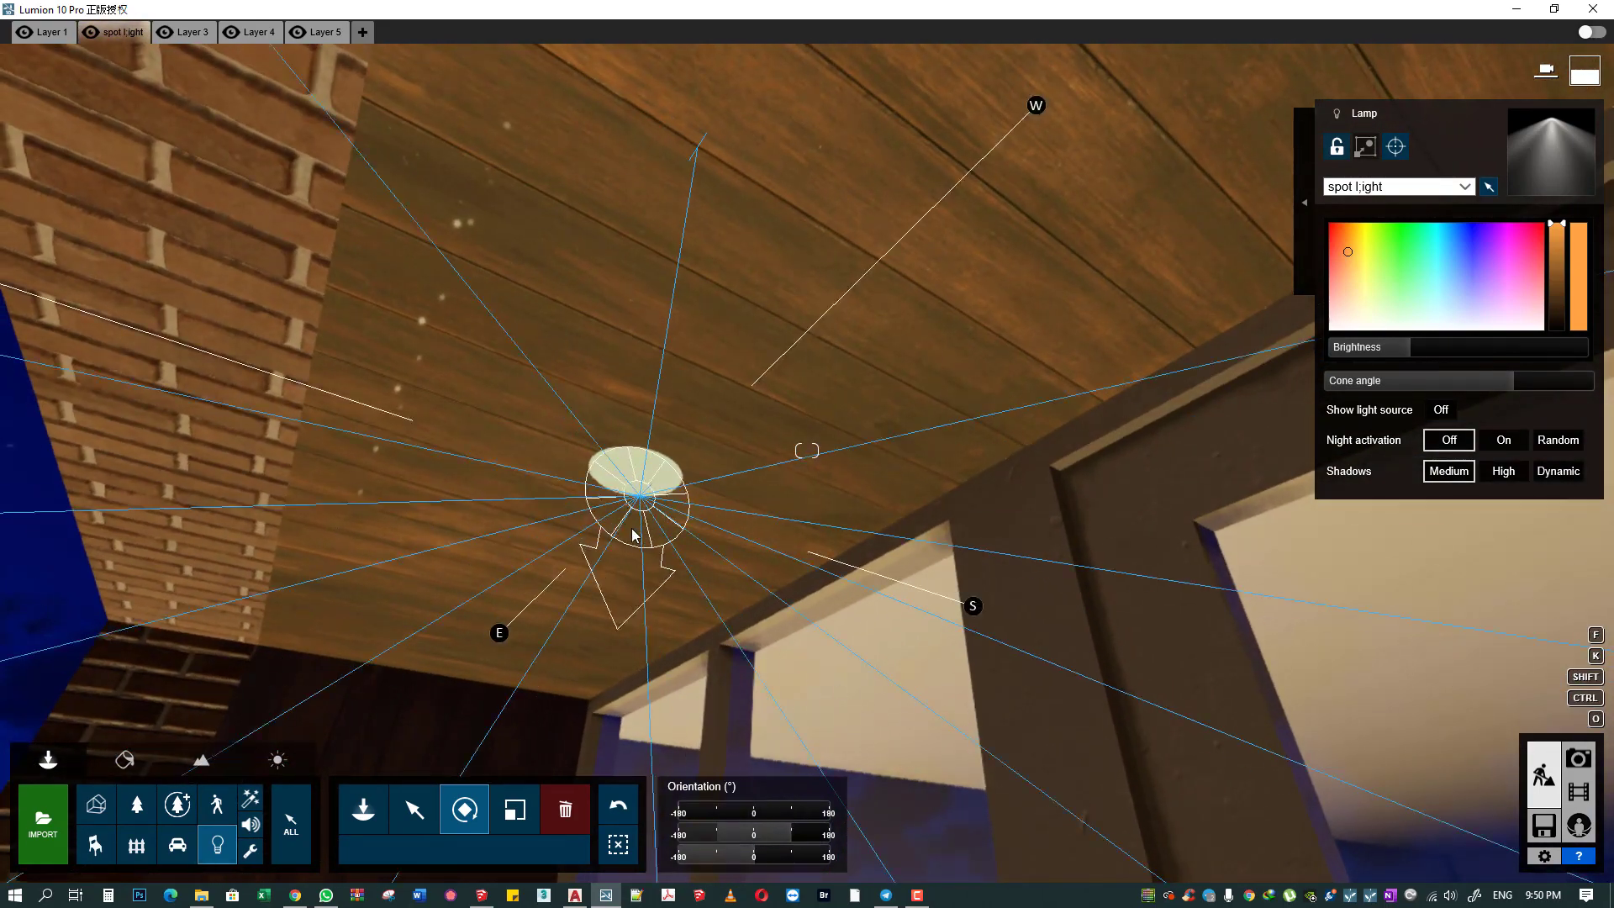
key(s)
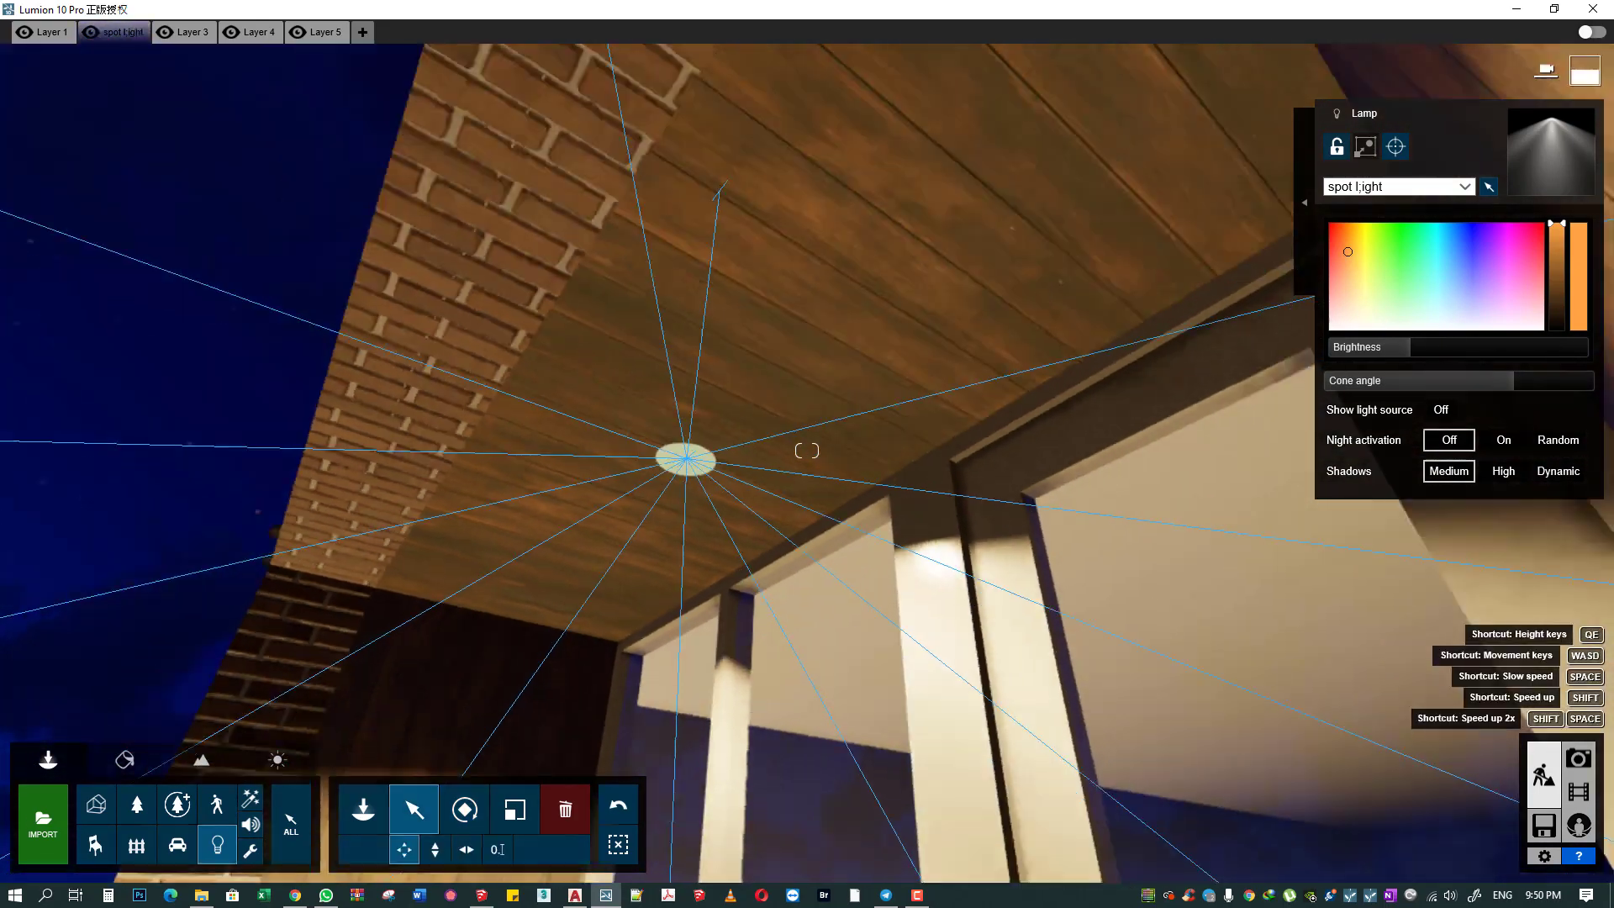
key(s)
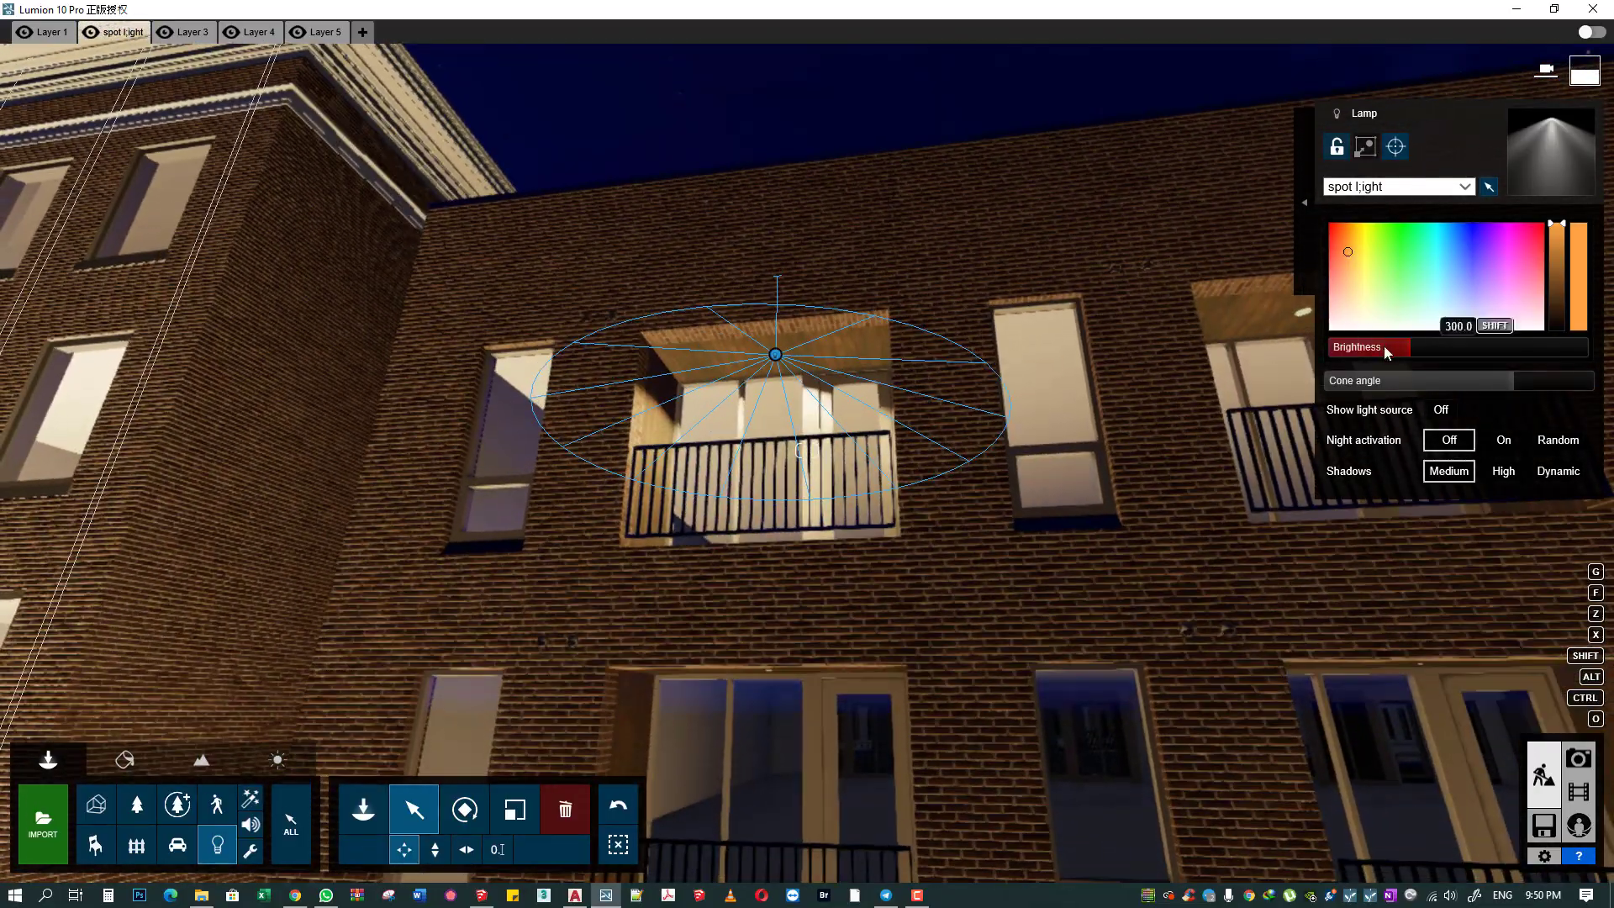
click(1392, 344)
- Place downward spotlights in the left, lower and right-hand balcony ceilings
key(d)
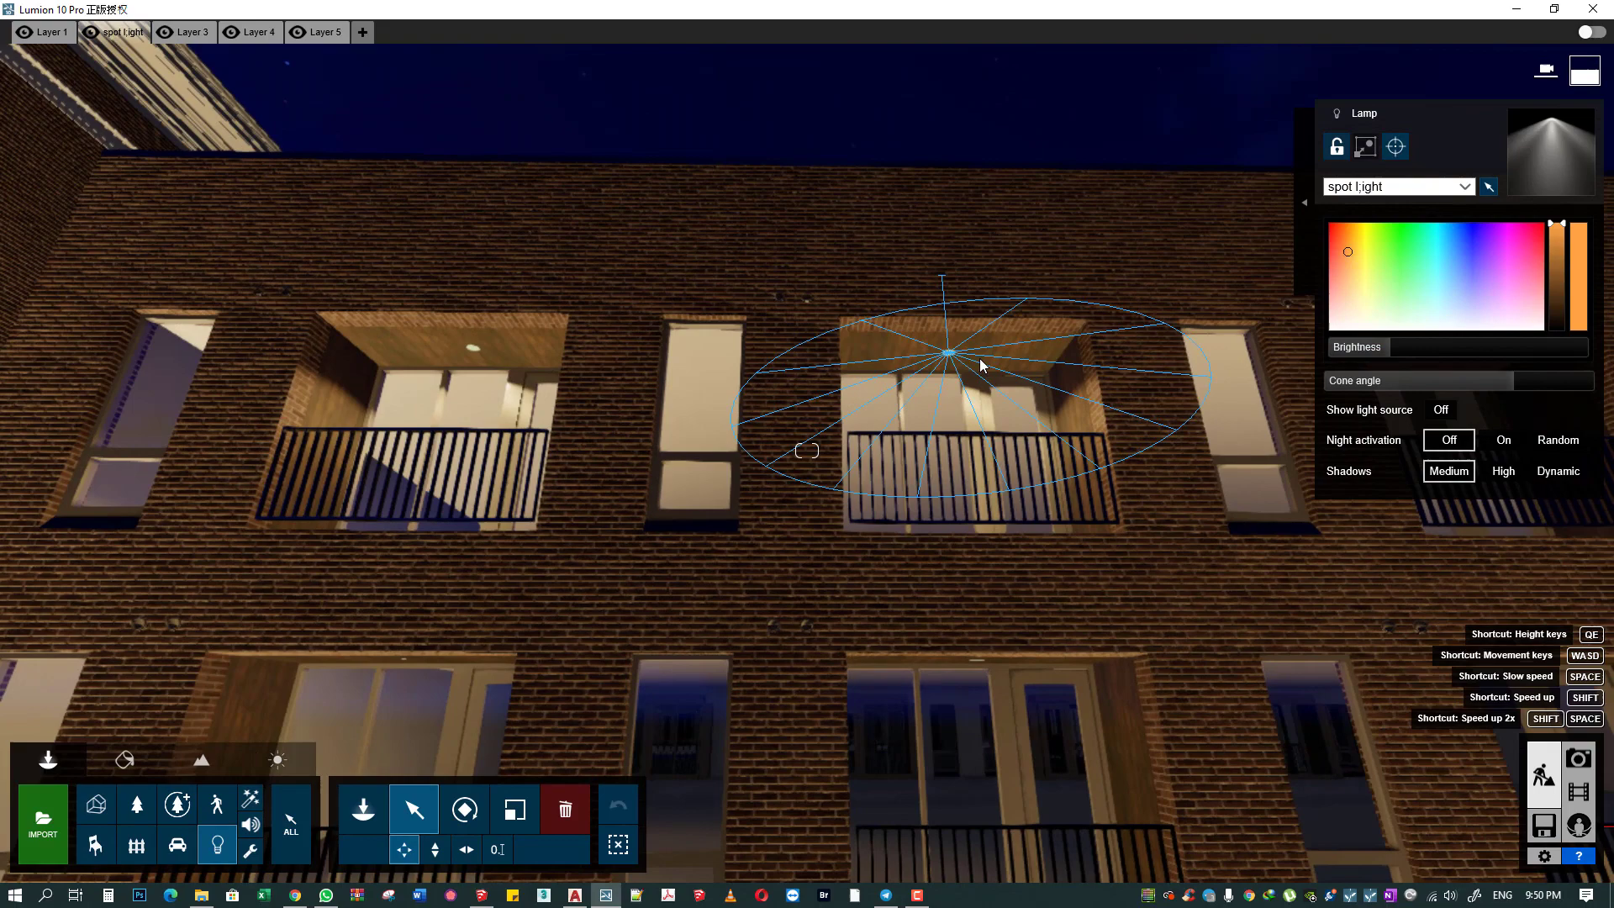
drag(982, 364, 576, 360)
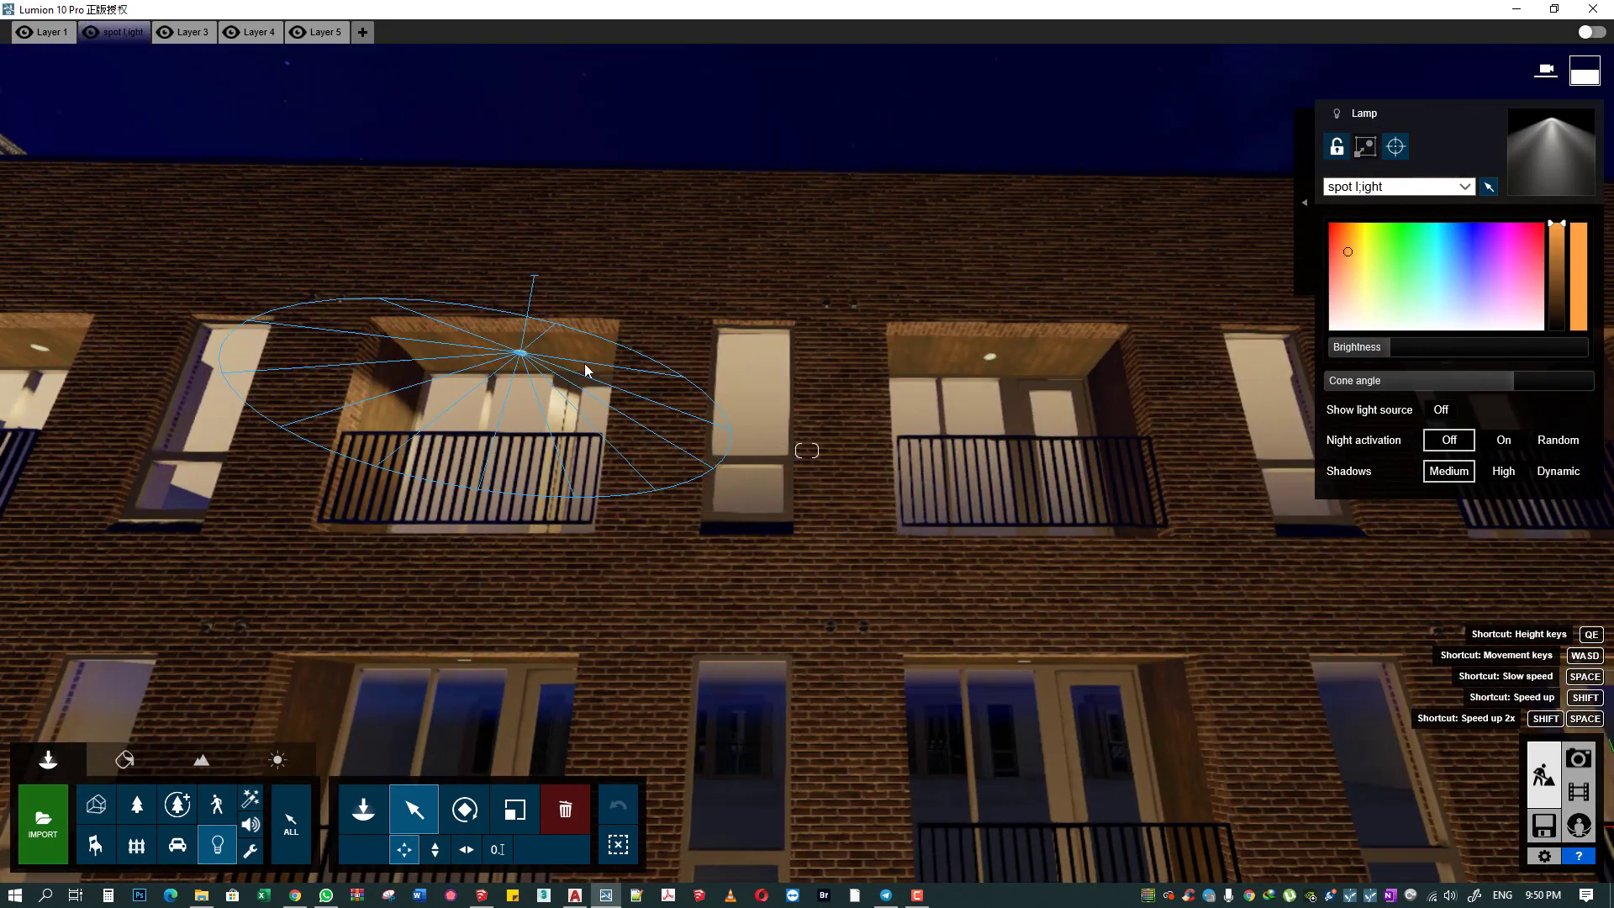
key(ctrl+z)
mouse_move(990, 363)
mouse_down()
mouse_move(471, 360)
mouse_move(935, 370)
mouse_move(801, 374)
mouse_up()
key(d)
key(w)
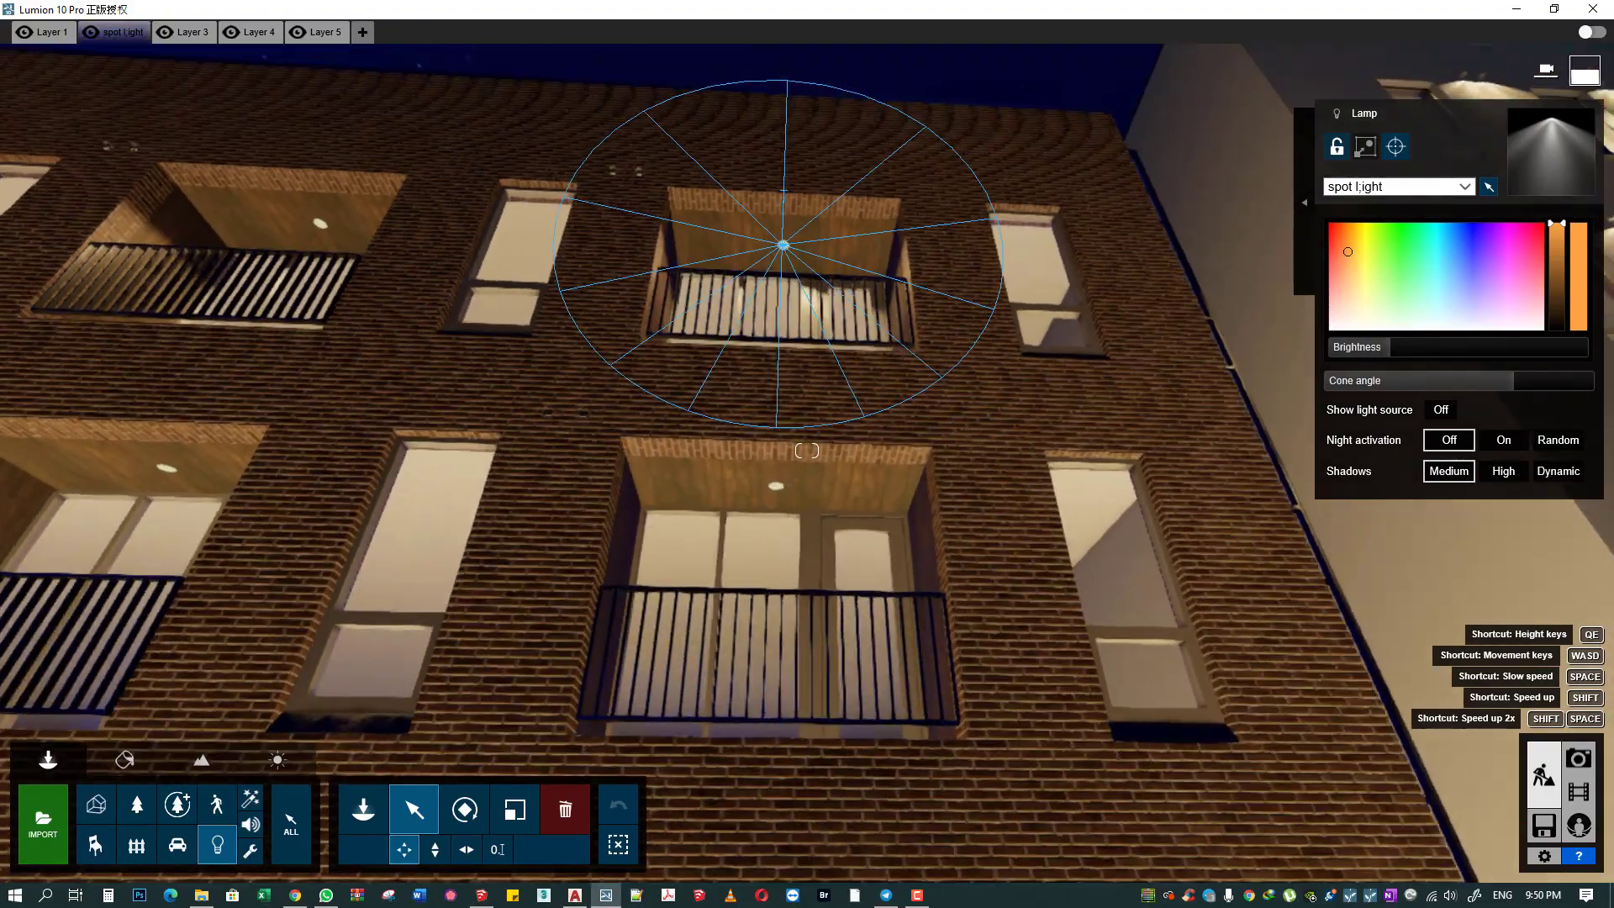
mouse_move(777, 294)
mouse_down()
mouse_move(767, 547)
mouse_move(1082, 523)
mouse_up()
key(s)
key(s)
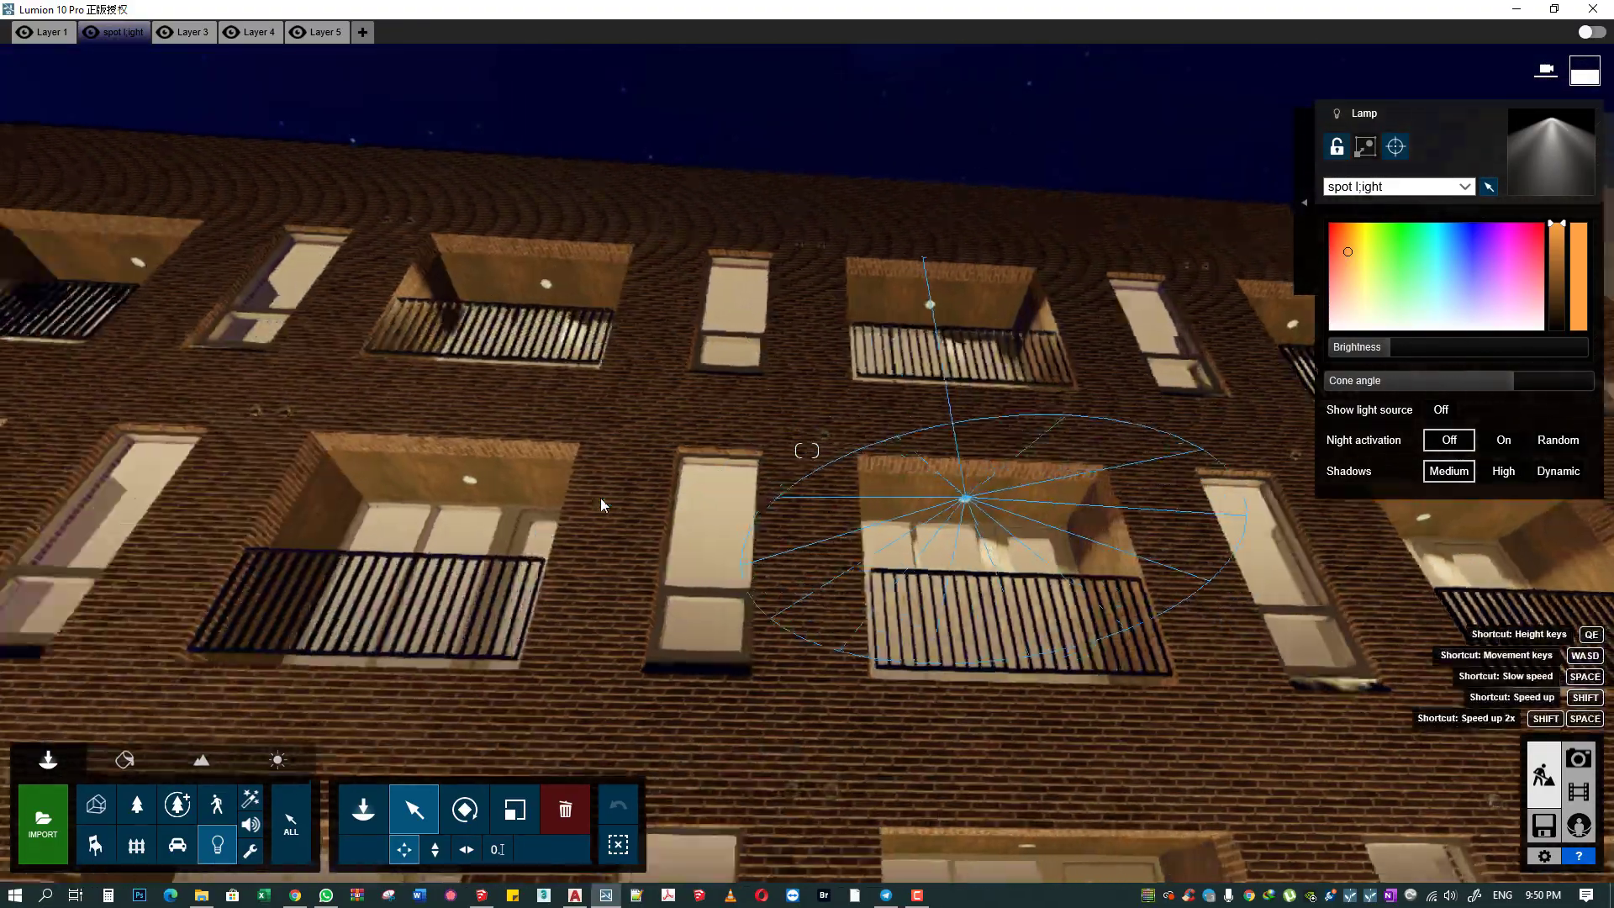
drag(602, 502, 1144, 501)
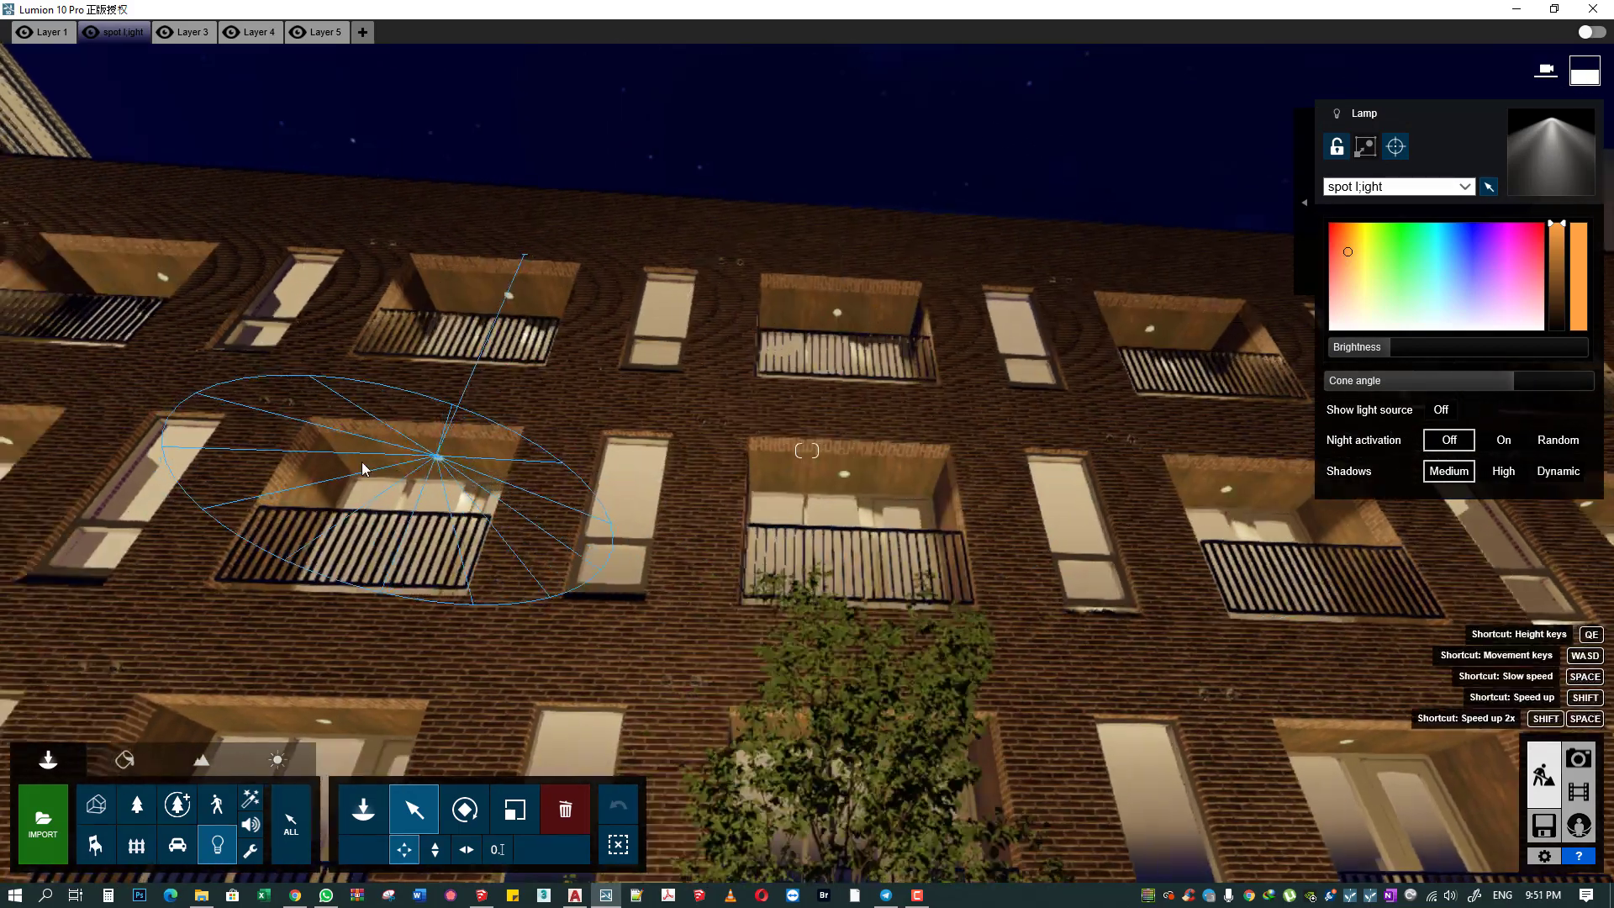
drag(363, 468, 1142, 461)
- Add spotlights to the next and lower-left balcony ceilings, then face the white building
key(a)
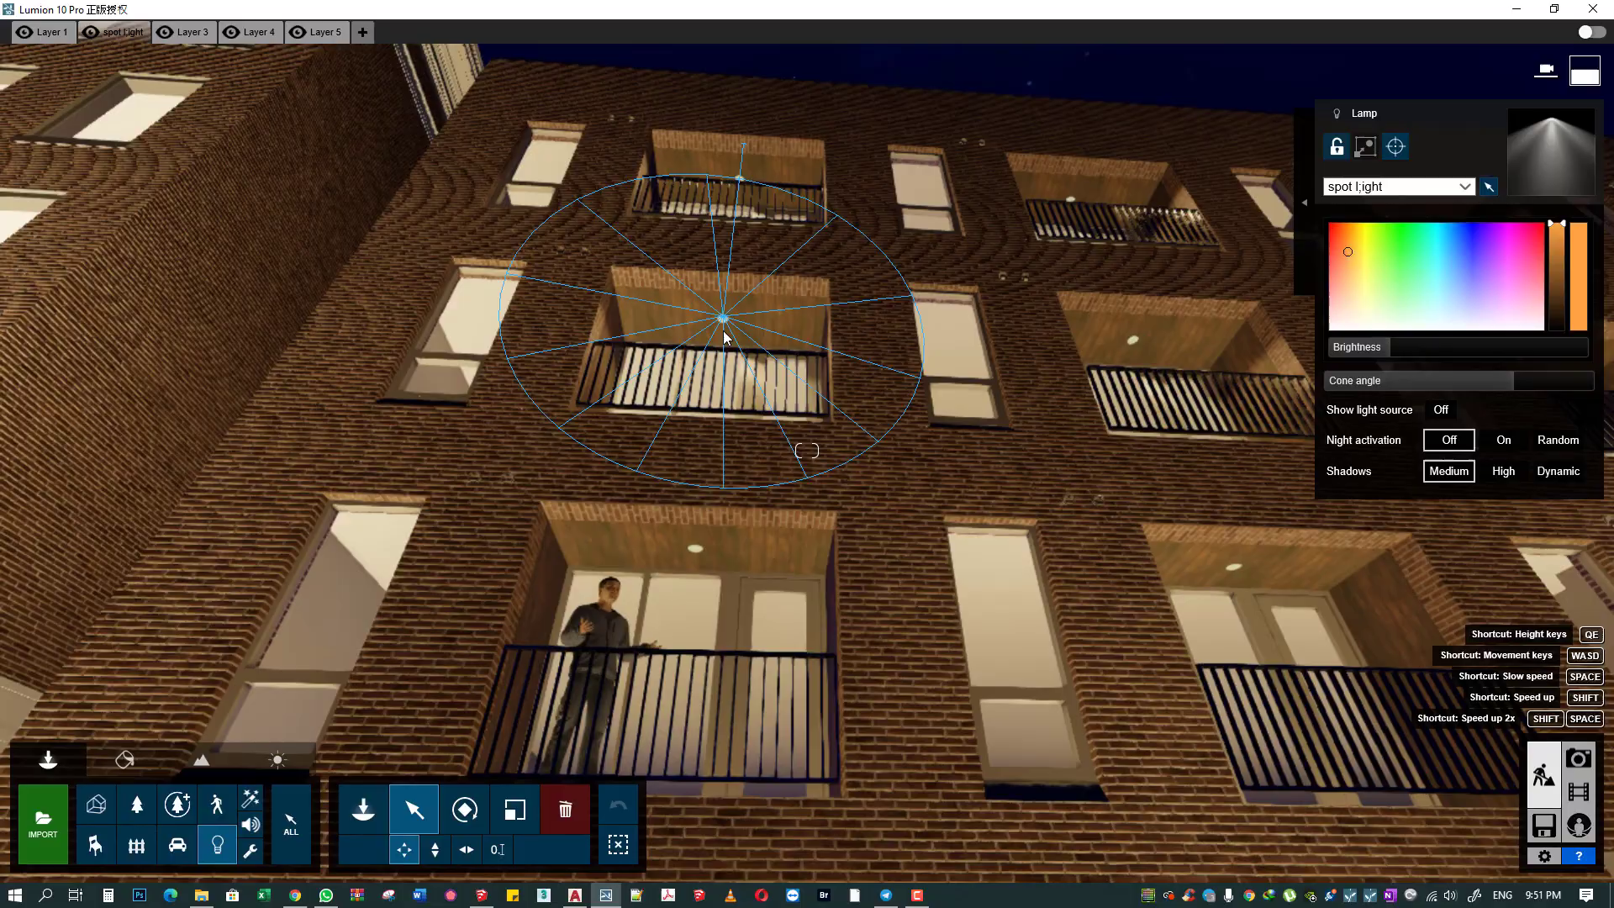
mouse_move(727, 458)
mouse_down()
mouse_move(687, 555)
mouse_move(956, 580)
mouse_up()
key(d)
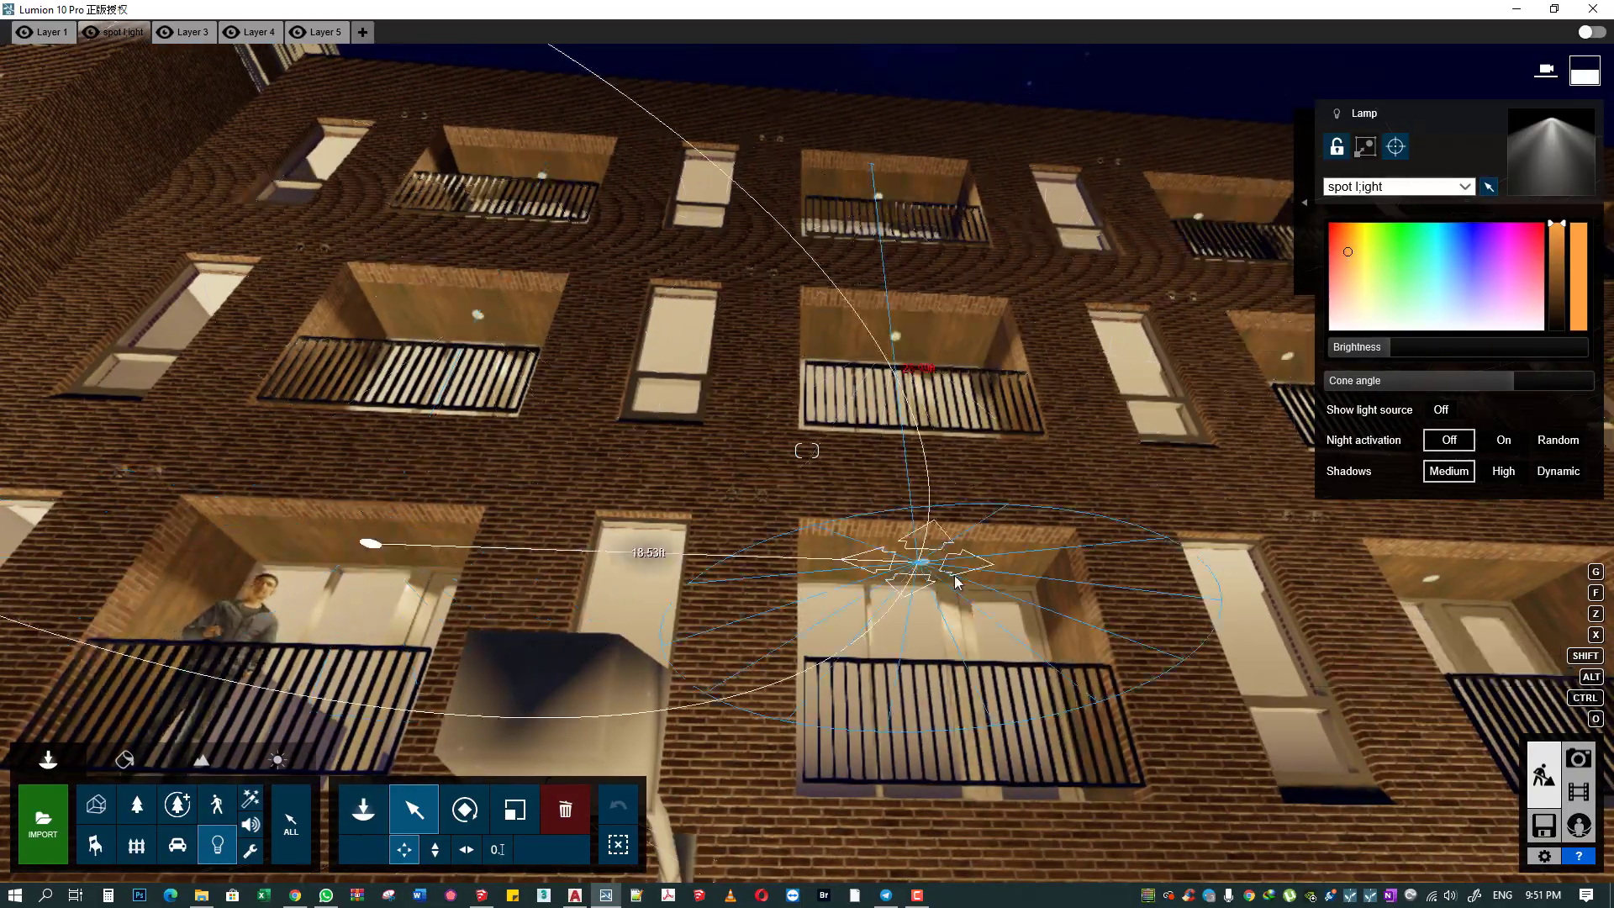
key(s)
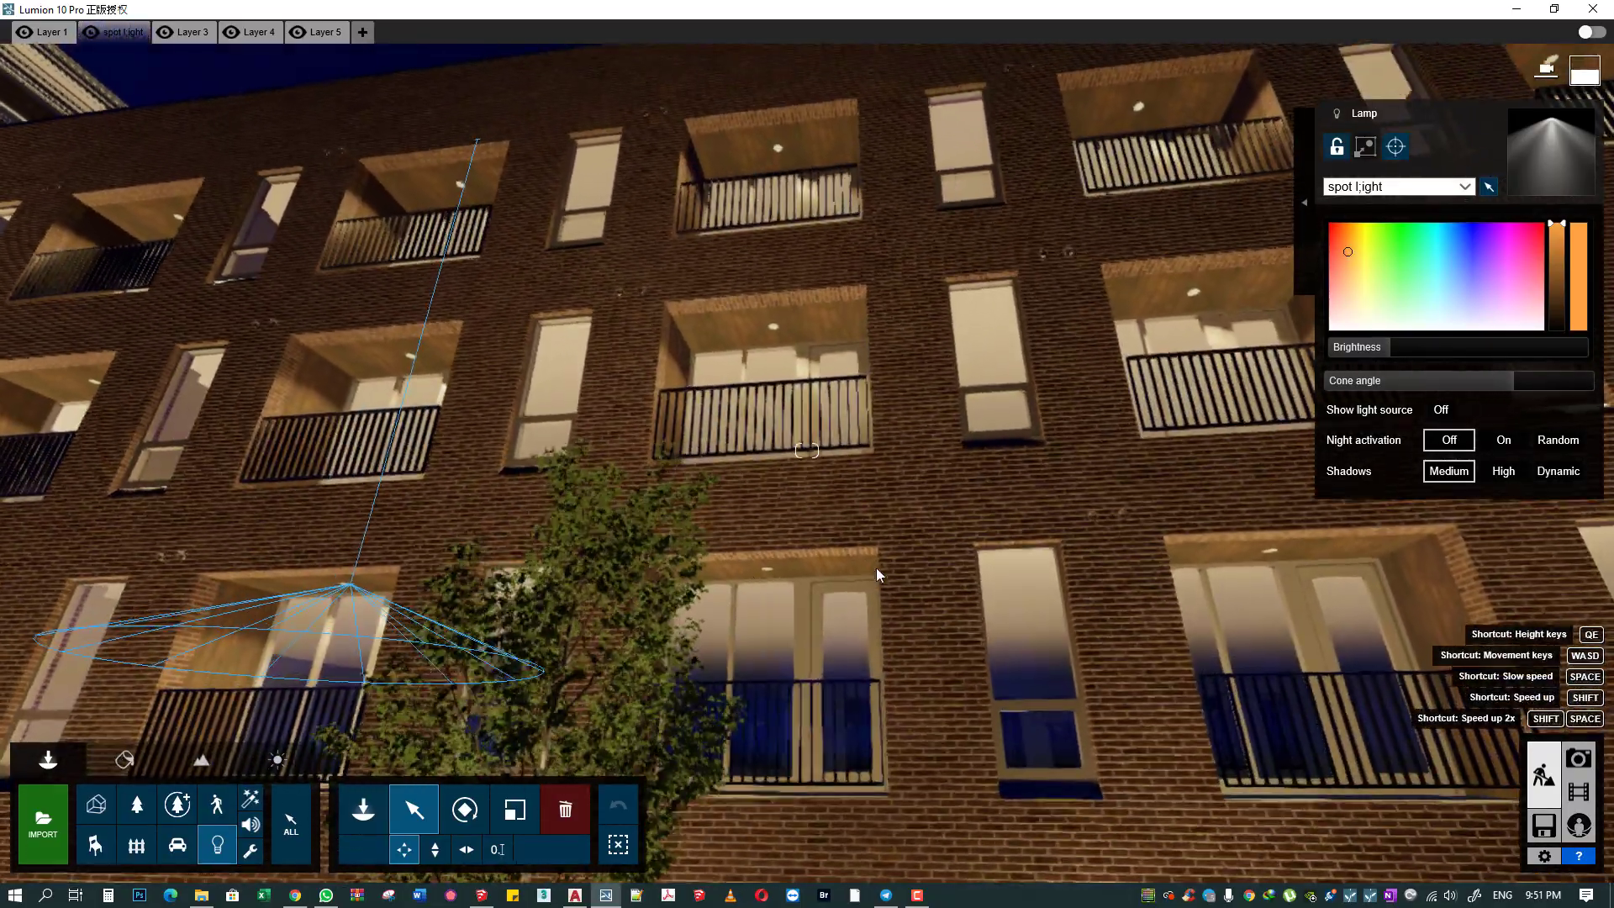
mouse_move(927, 578)
mouse_down()
mouse_move(368, 584)
mouse_move(1261, 565)
mouse_move(647, 546)
mouse_up()
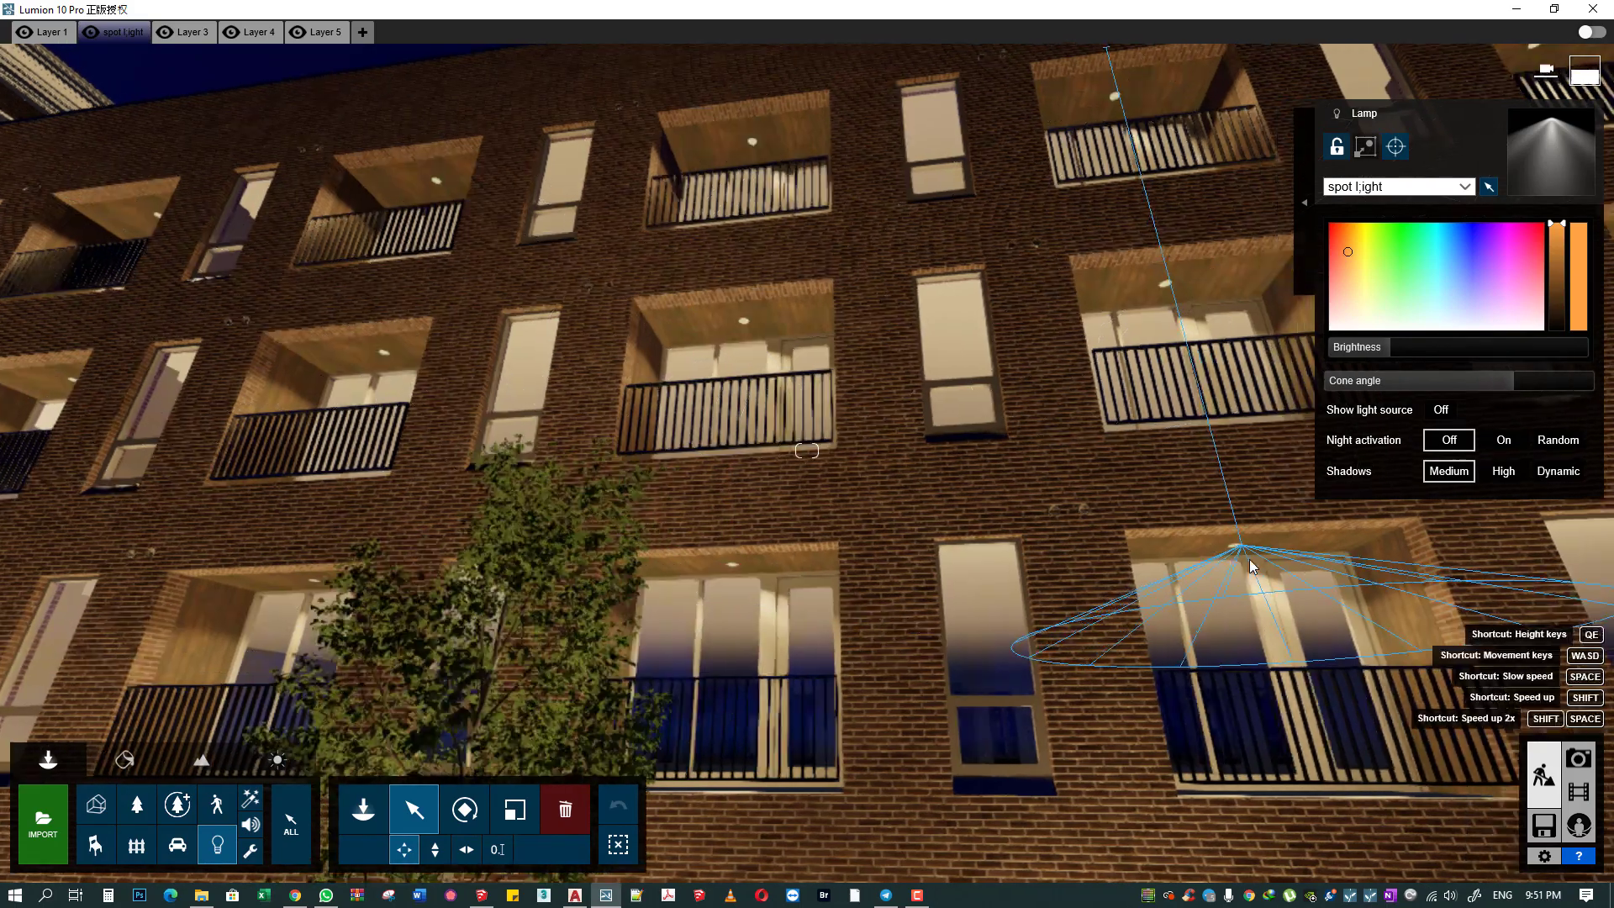
key(d)
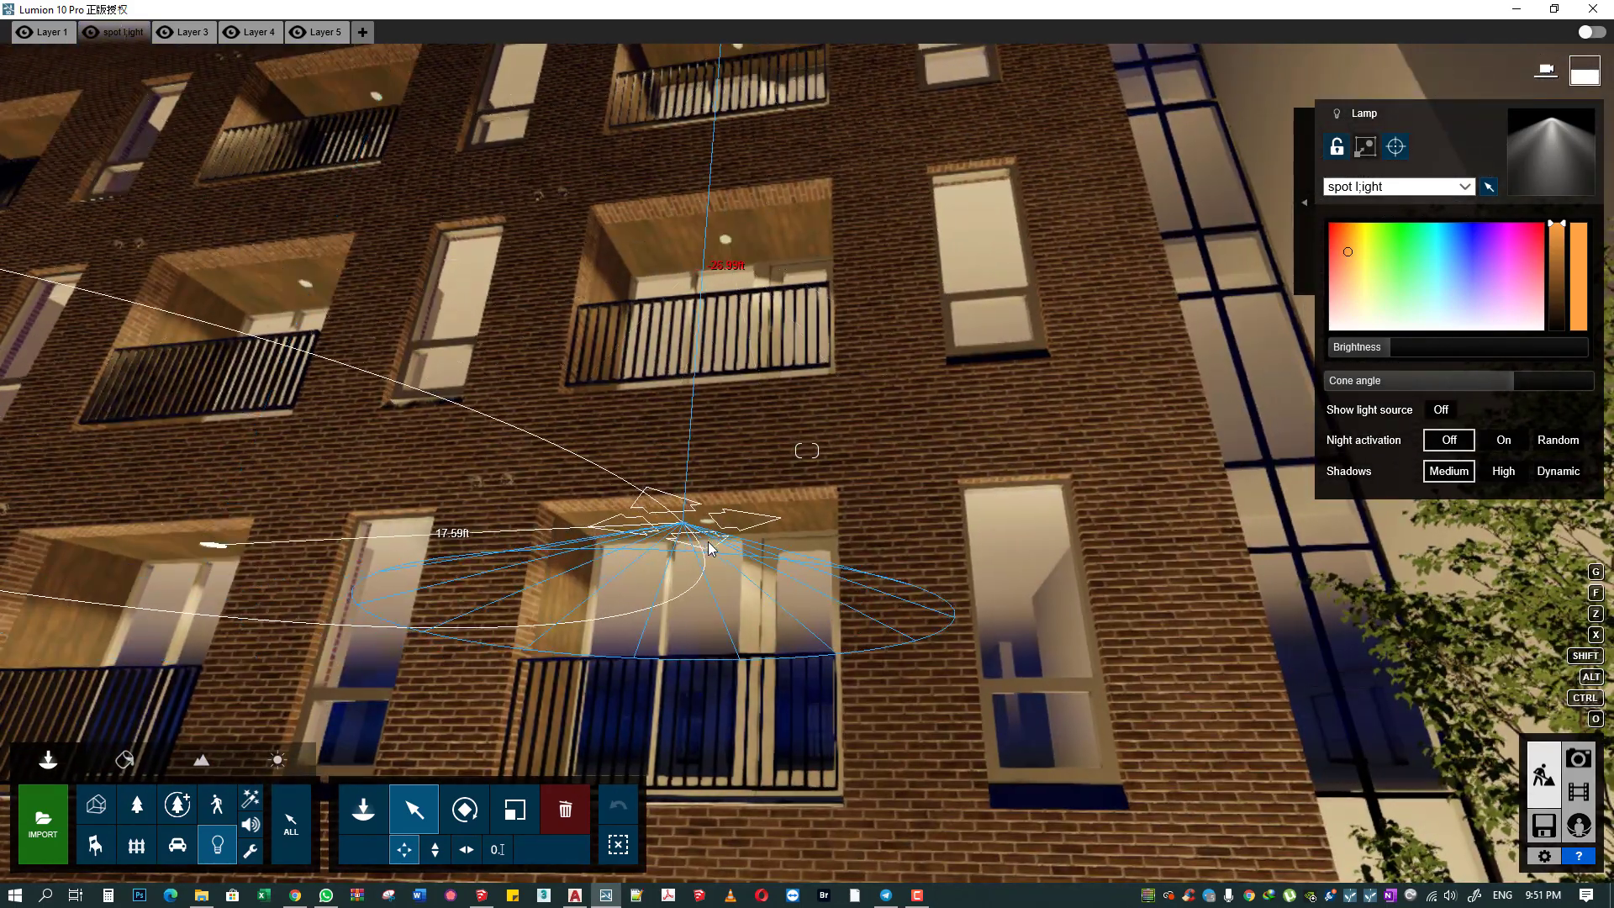
right_drag(723, 547, 925, 547)
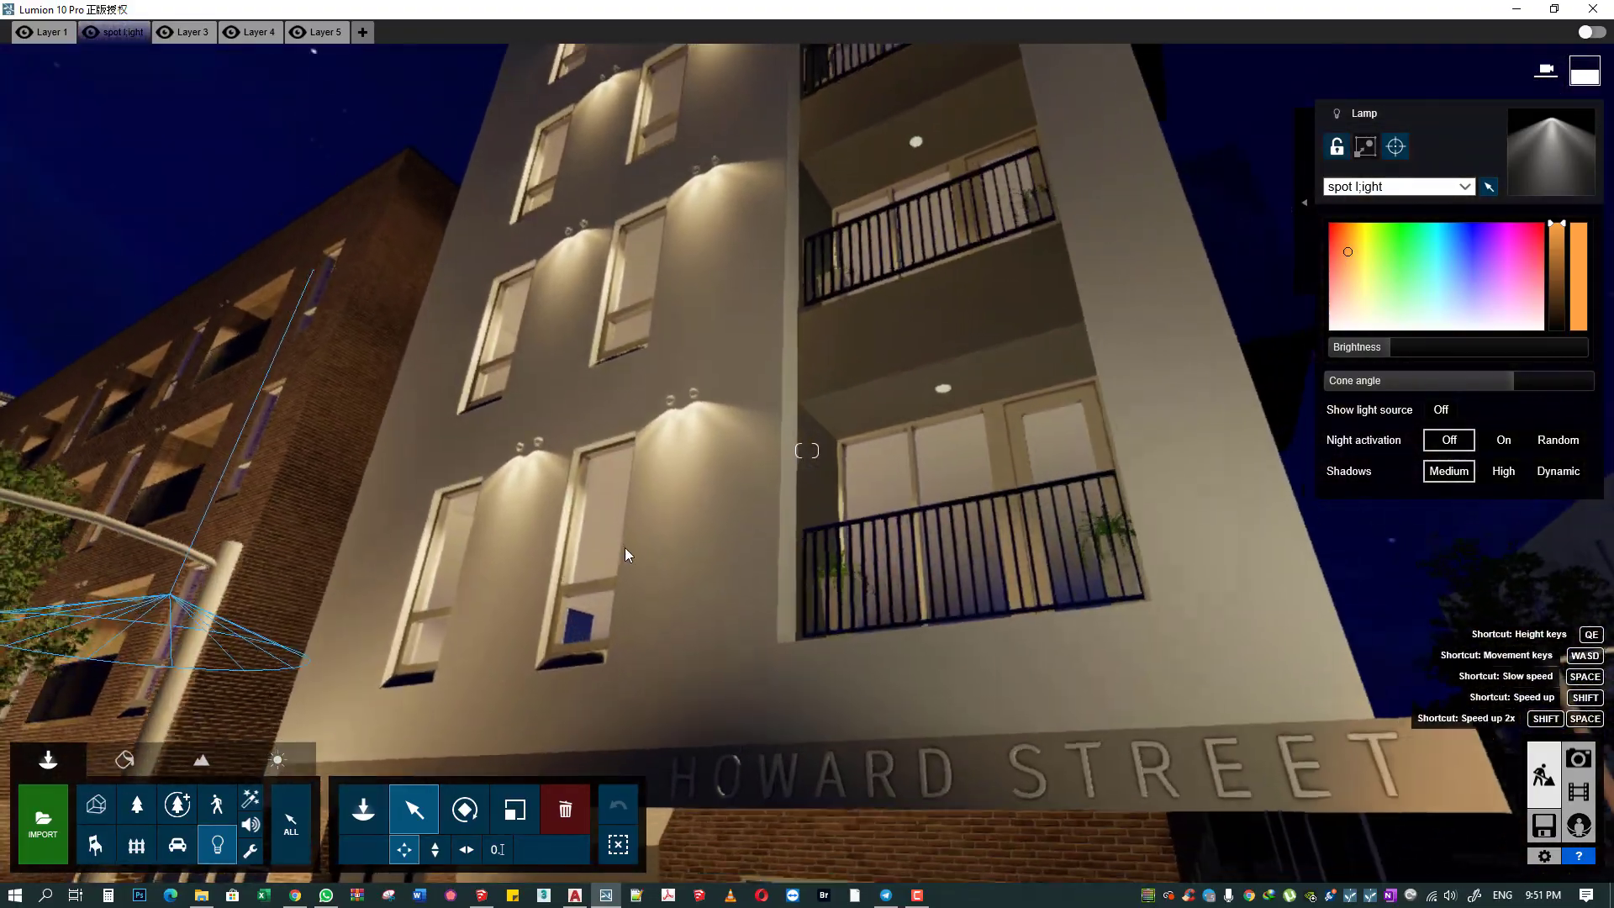
- Move a spotlight under the white building's balcony ceiling and check it up close and from afar
right_drag(624, 547, 172, 602)
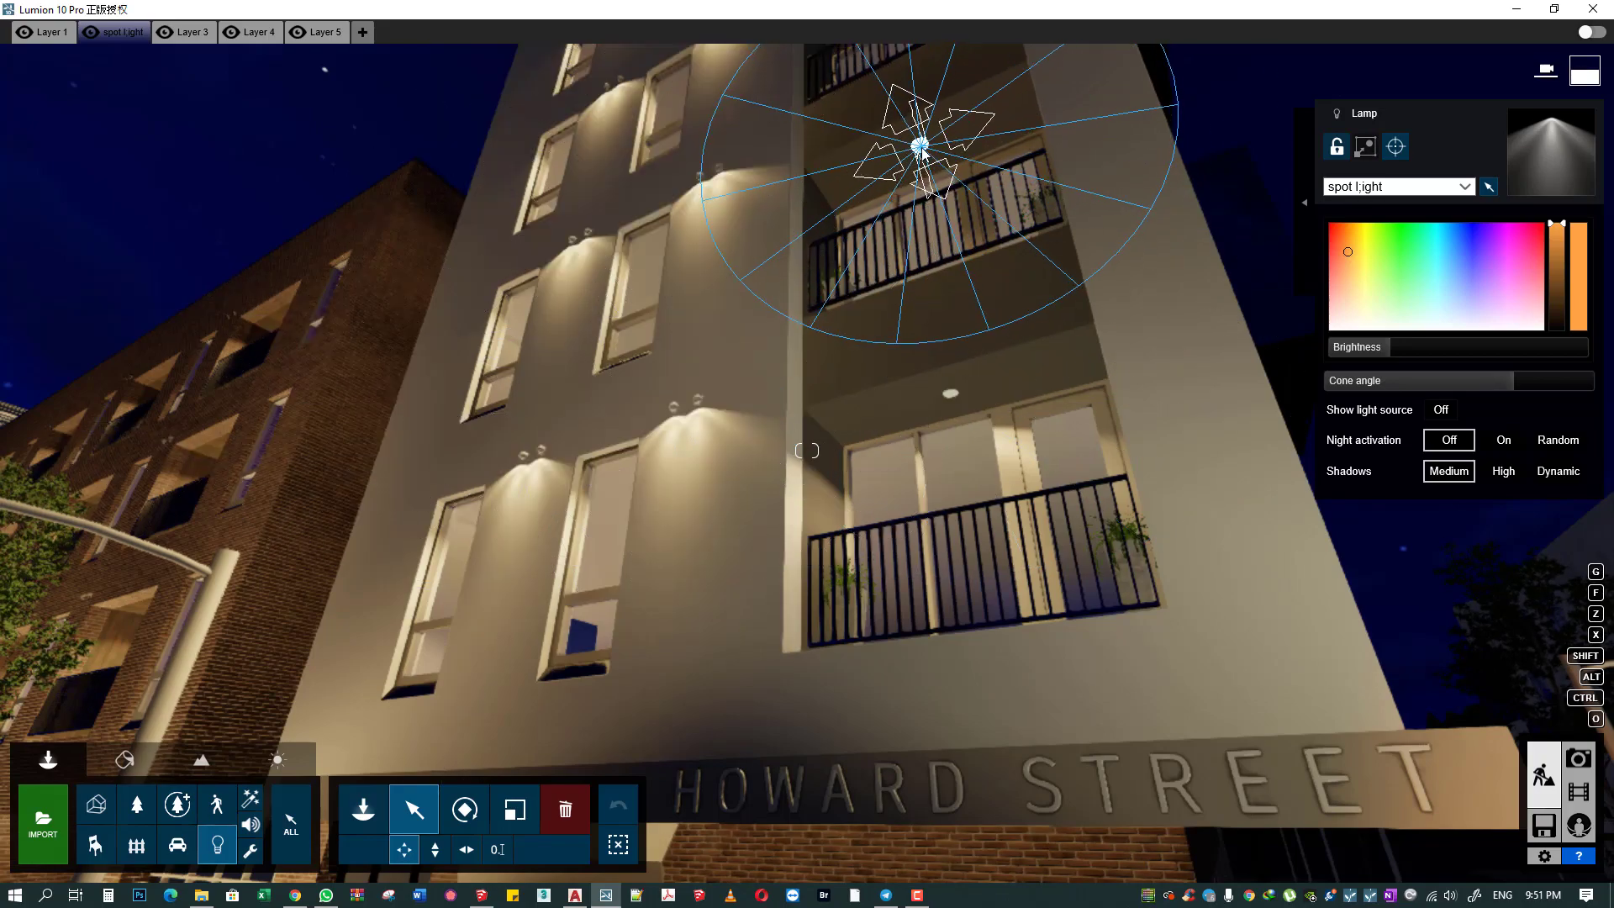
key(f)
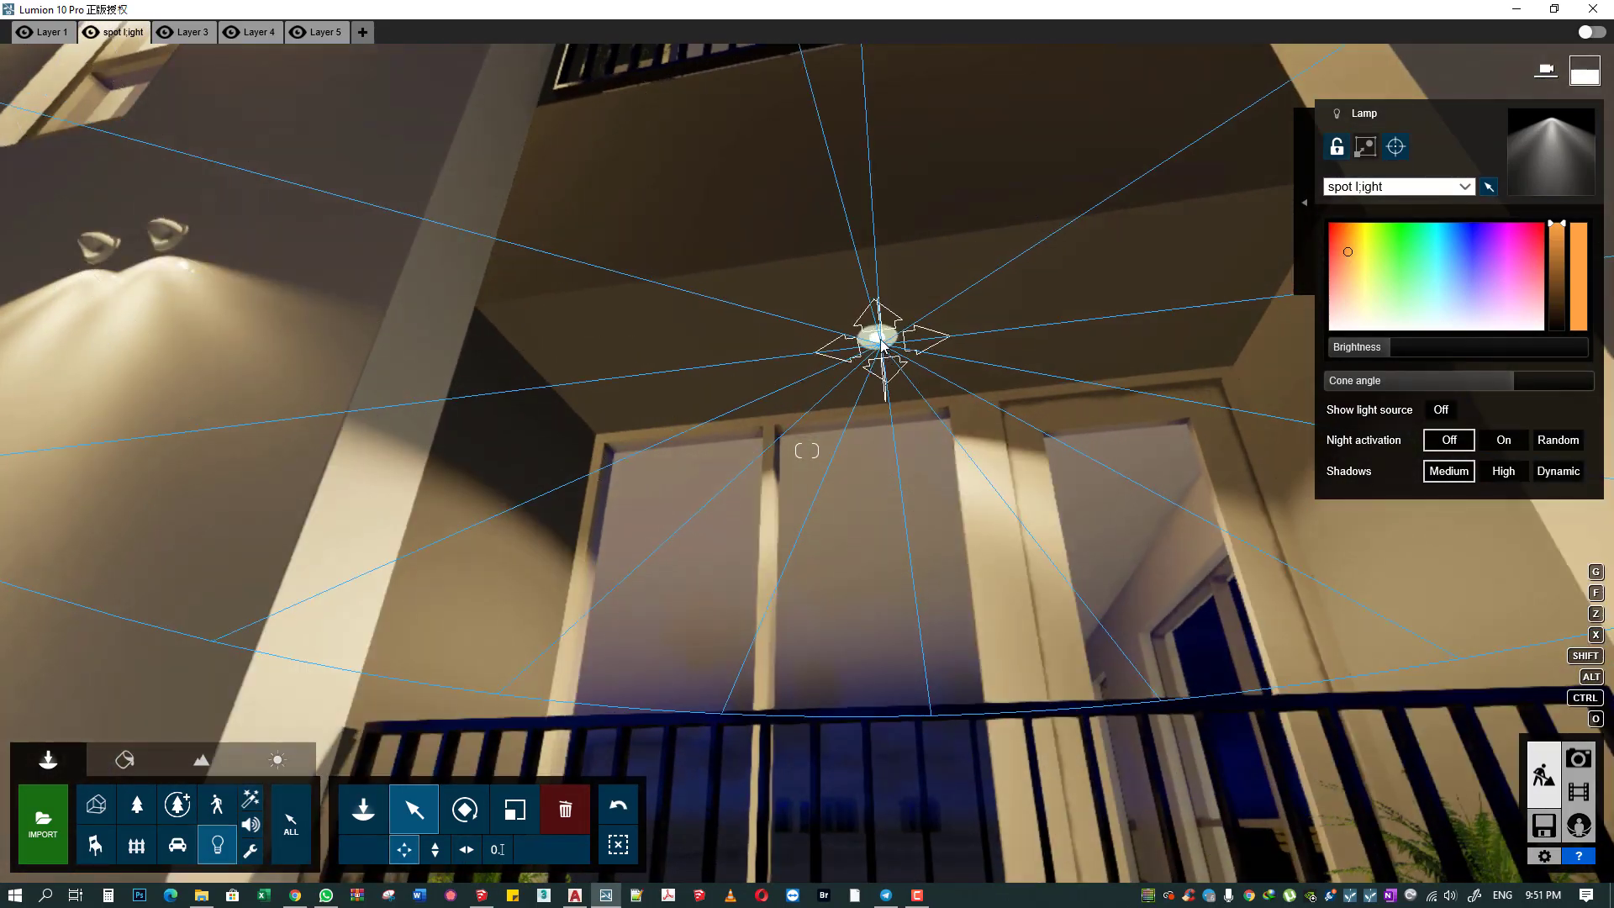
key(s)
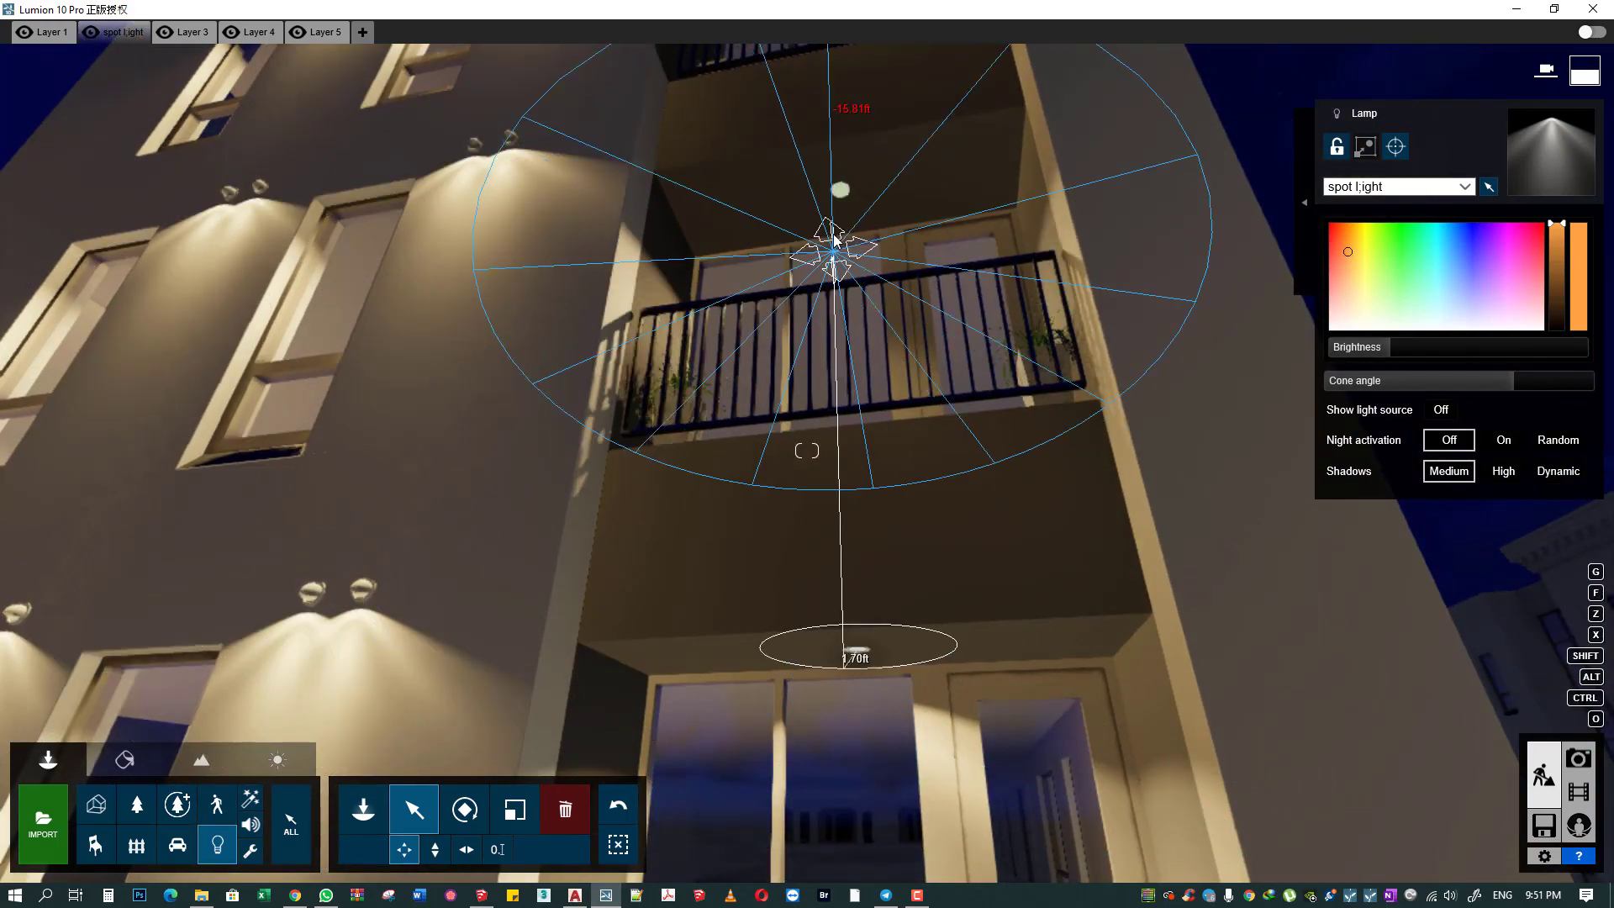
key(f)
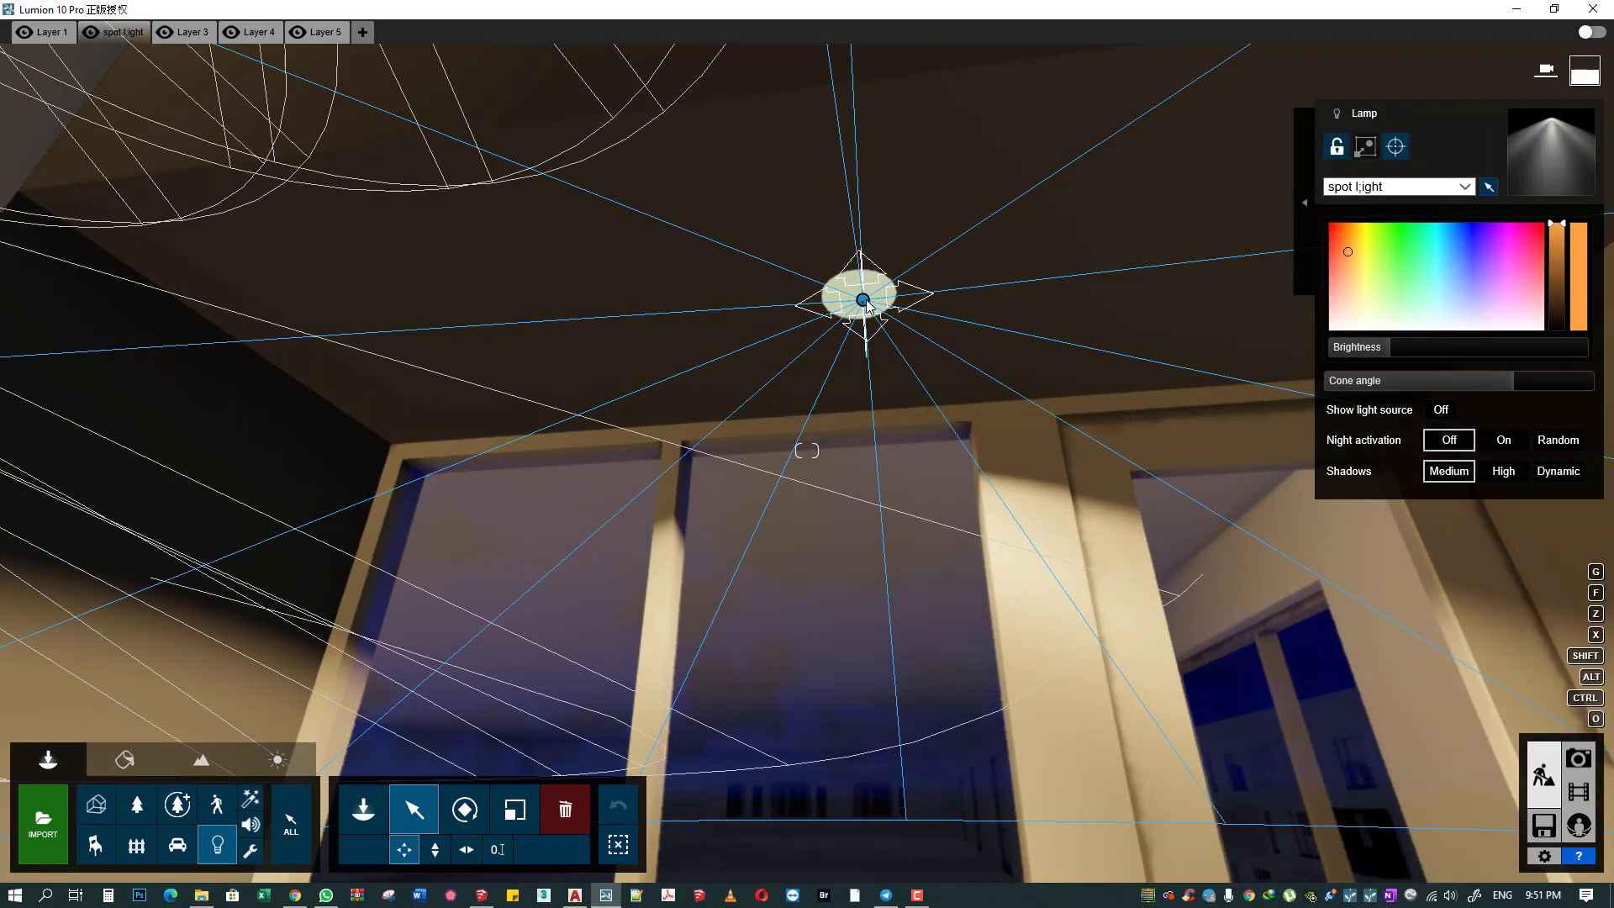
key(s)
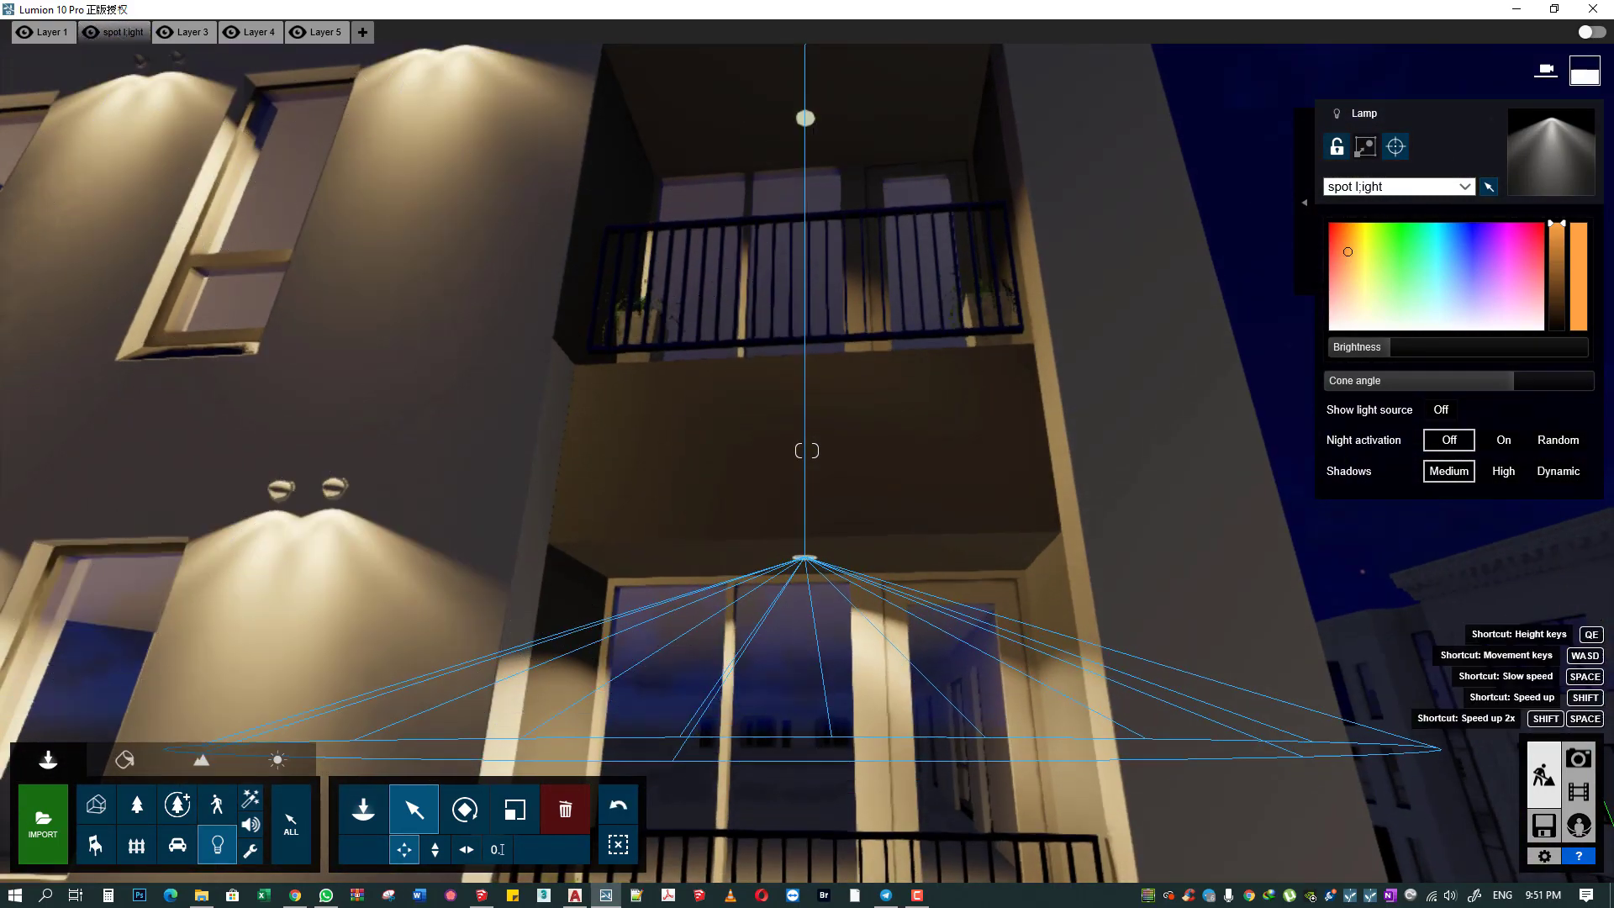
key(s)
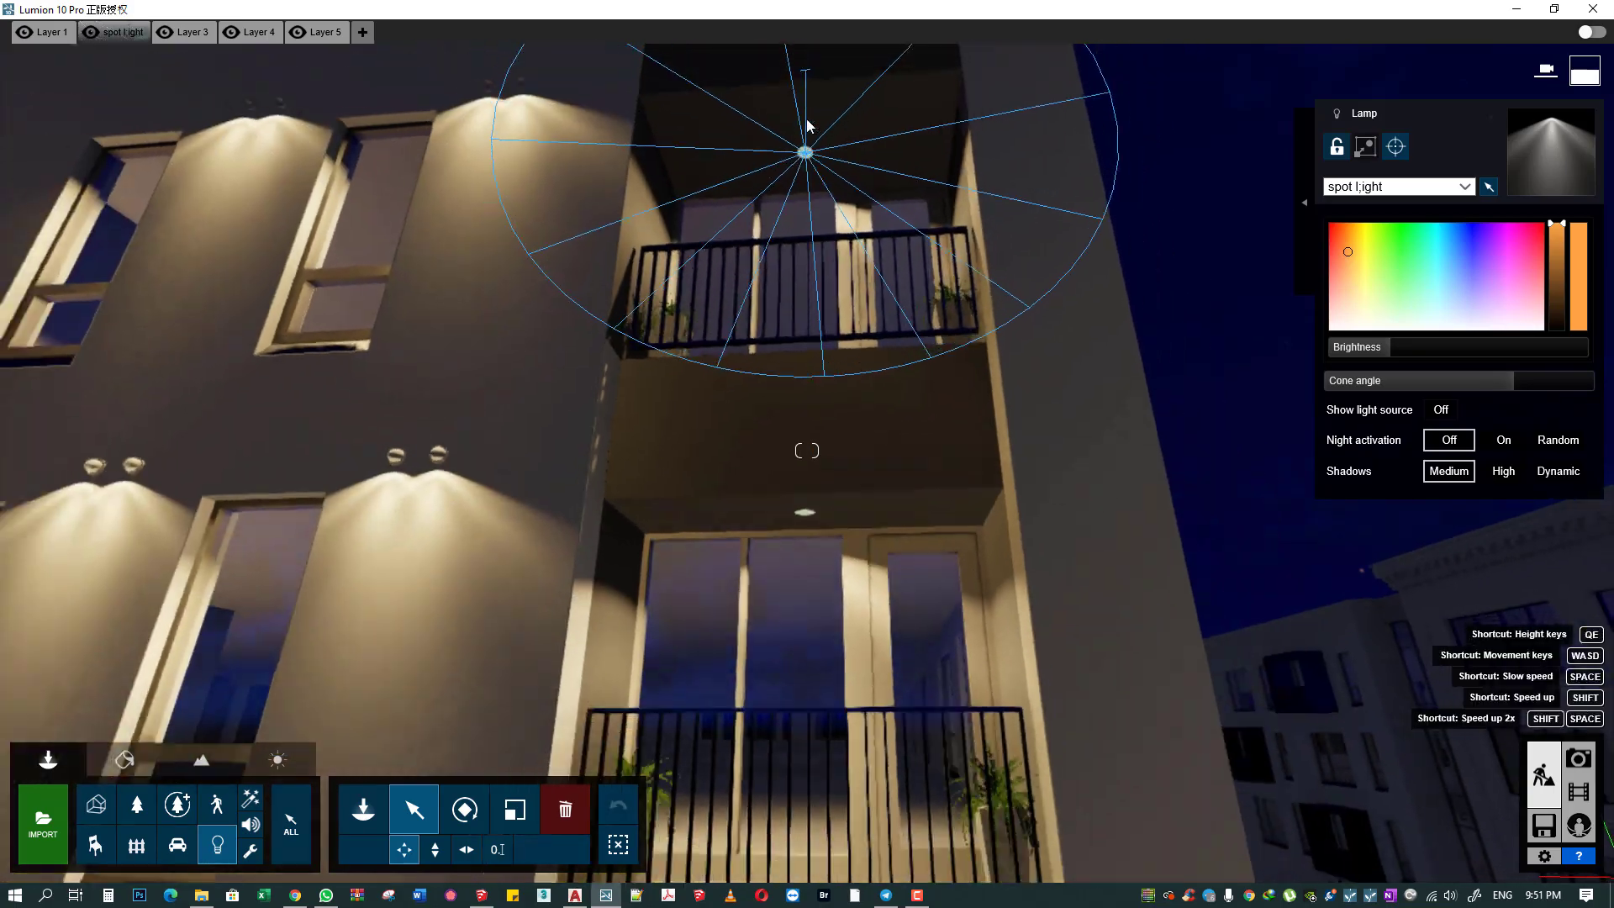
key(w)
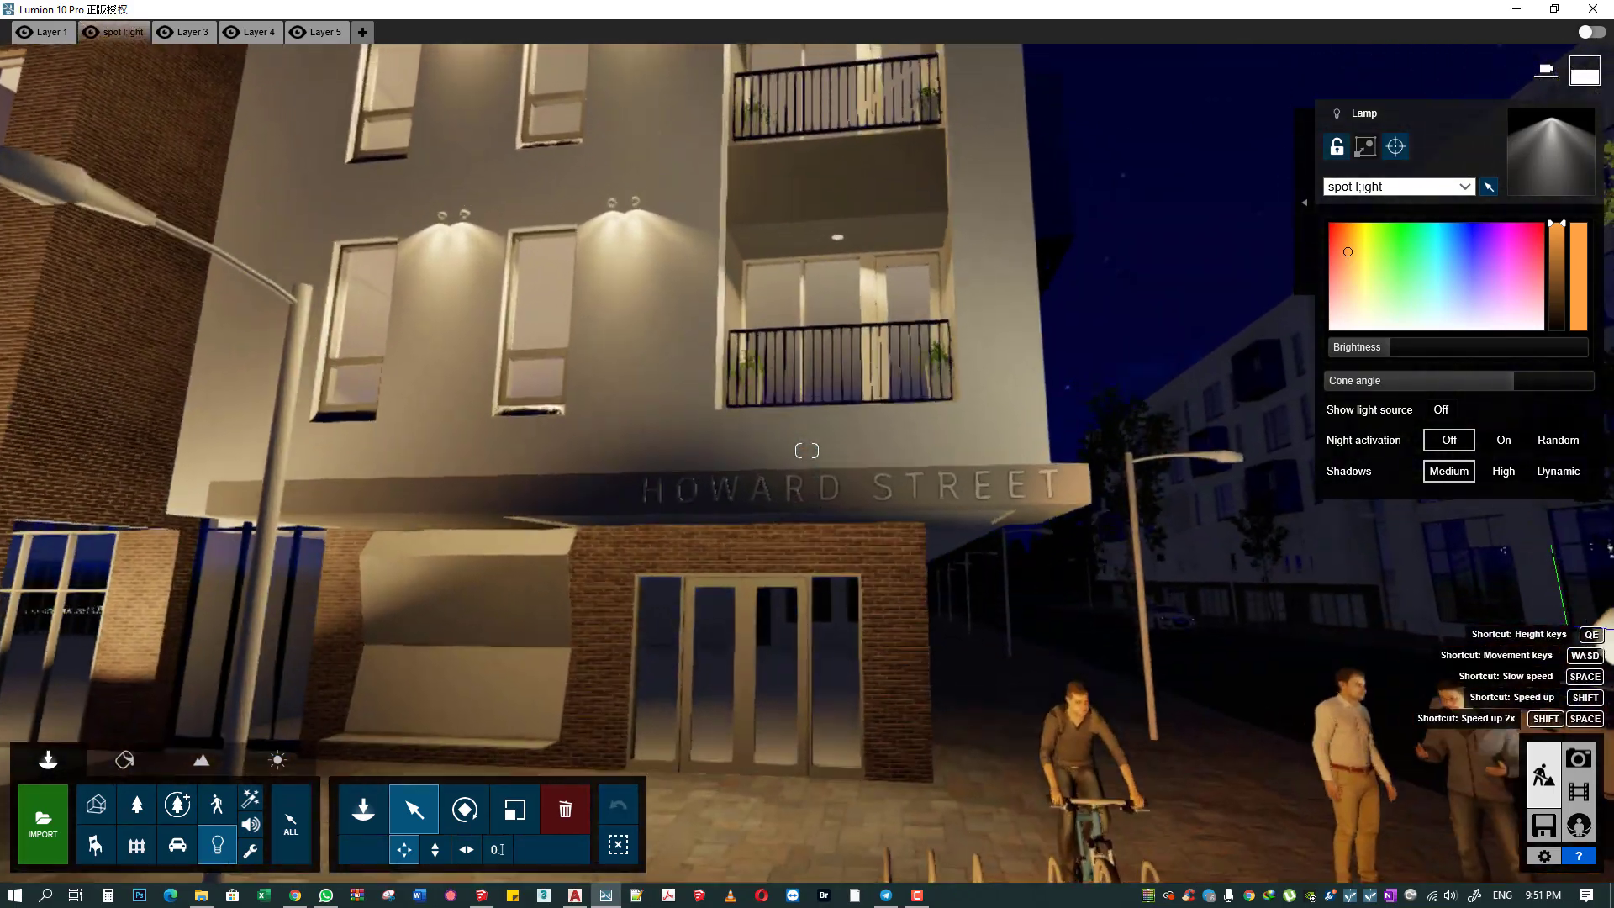
right_drag(807, 450, 806, 119)
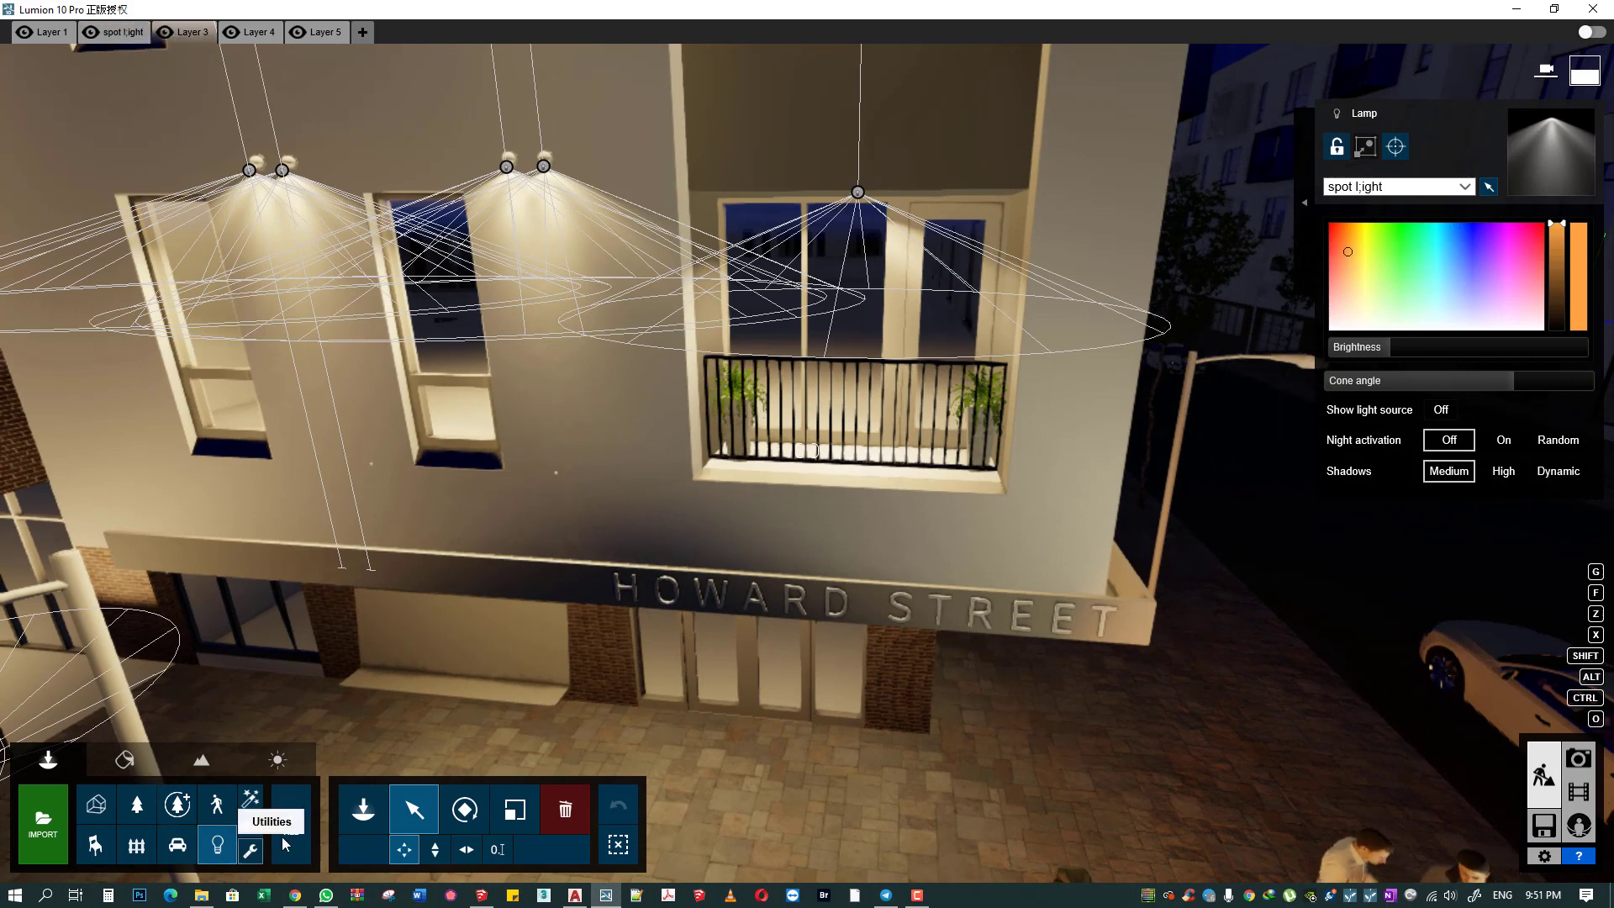
- Place a dimmed Line Light along the ledge above the HOWARD STREET sign, facing the wall
click(363, 809)
click(145, 151)
click(162, 256)
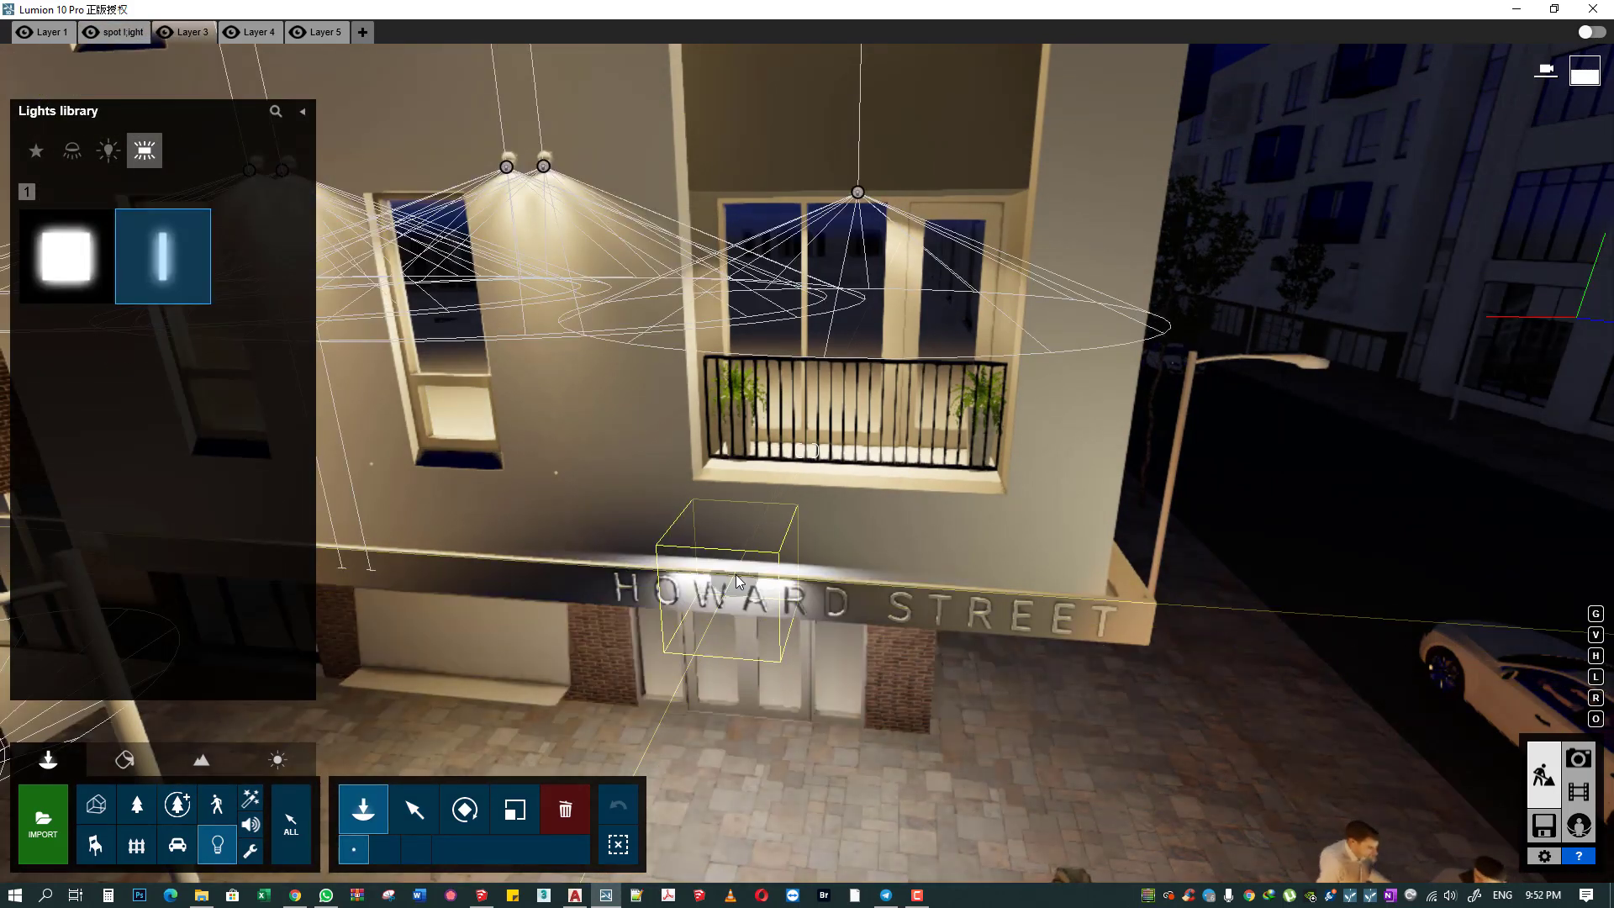
click(736, 580)
scroll(735, 575, up, 5)
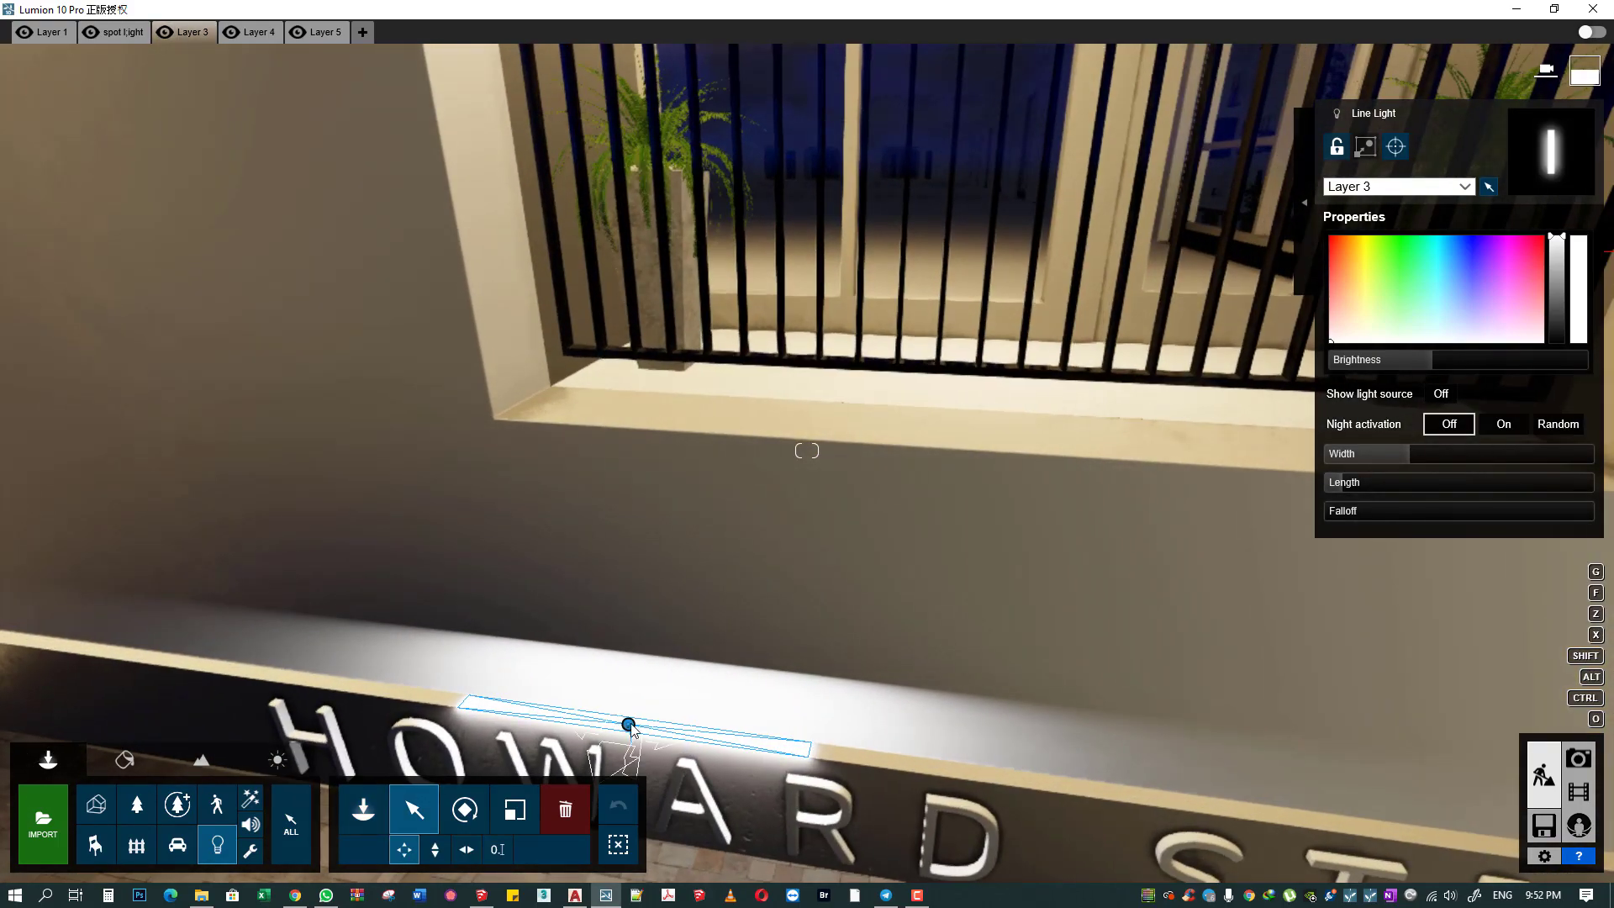
drag(628, 728, 636, 647)
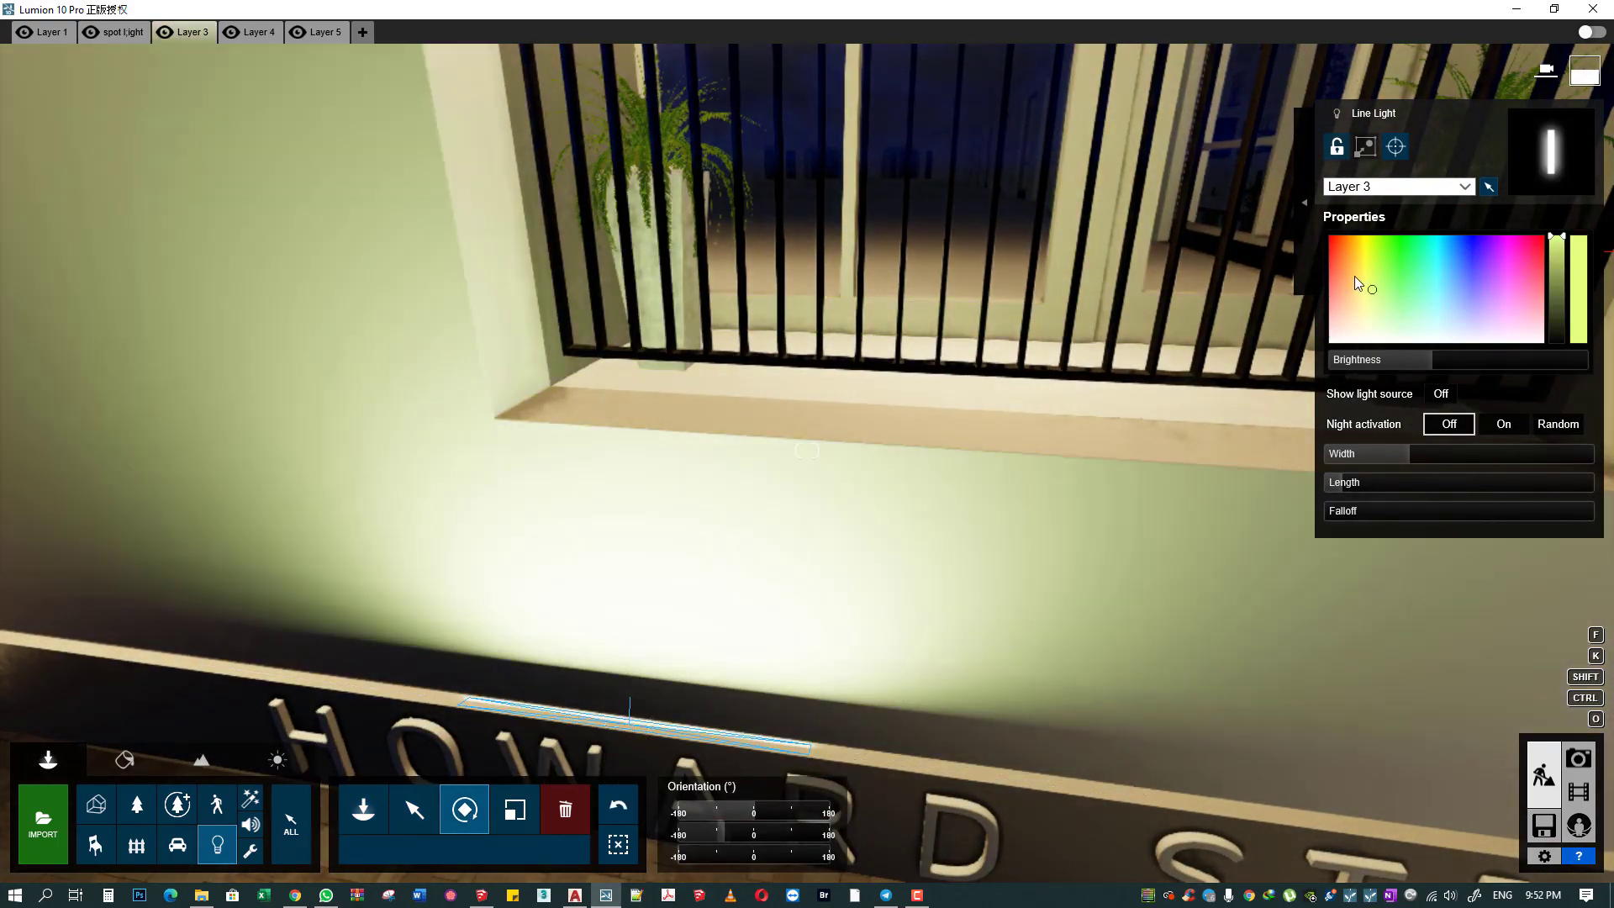
scroll(1007, 511, down, 5)
scroll(1005, 508, down, 5)
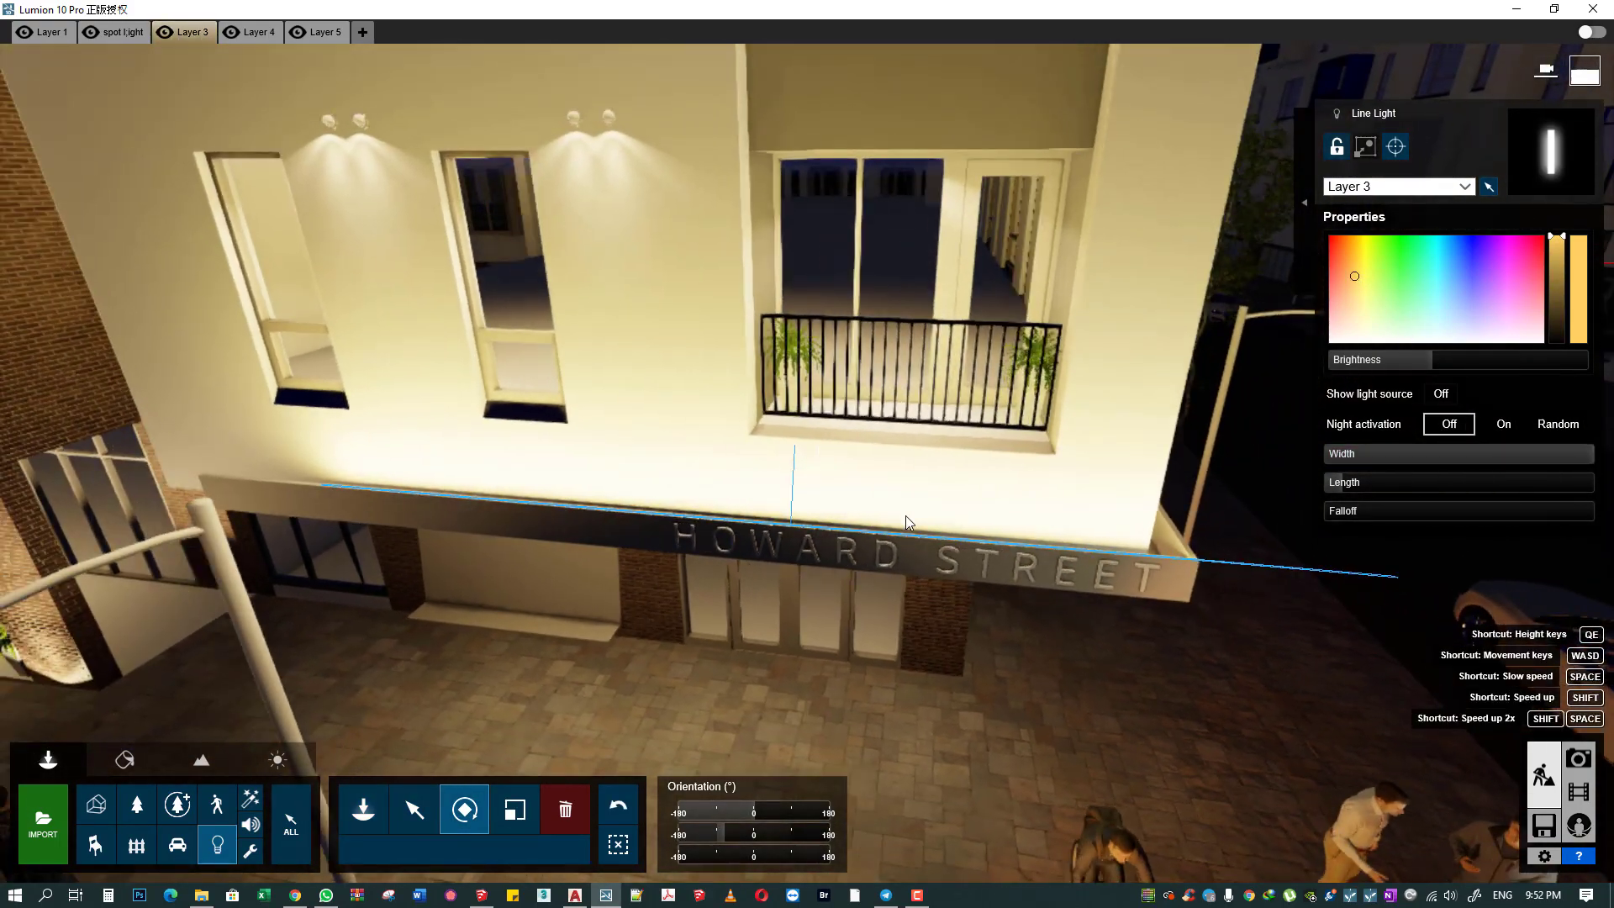
scroll(905, 516, up, 5)
click(618, 805)
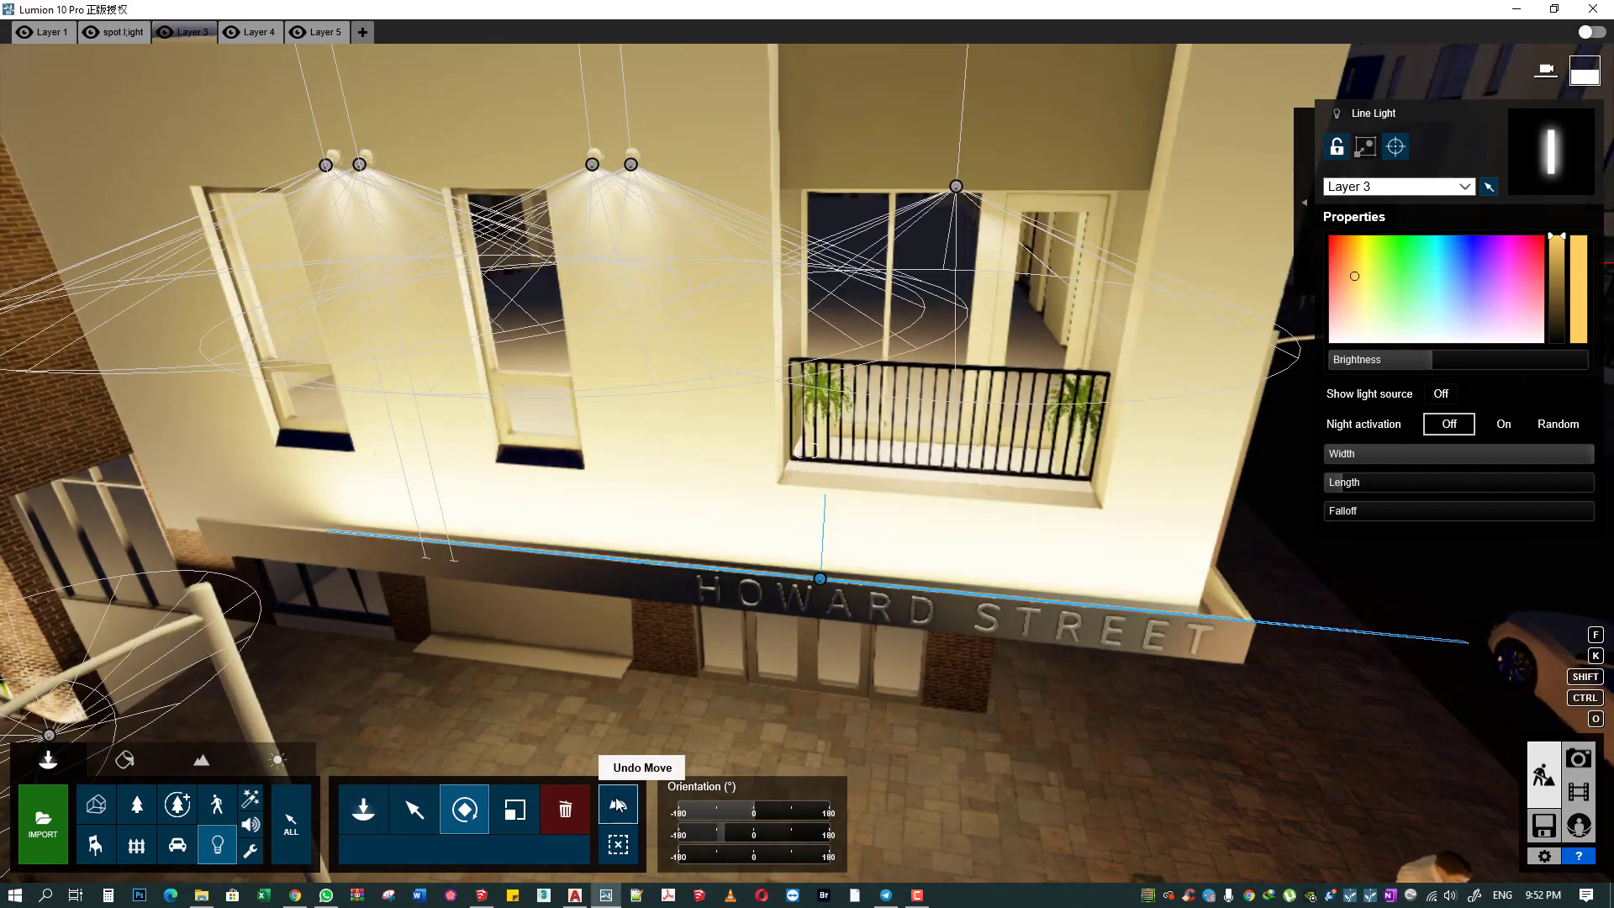
drag(820, 580, 681, 576)
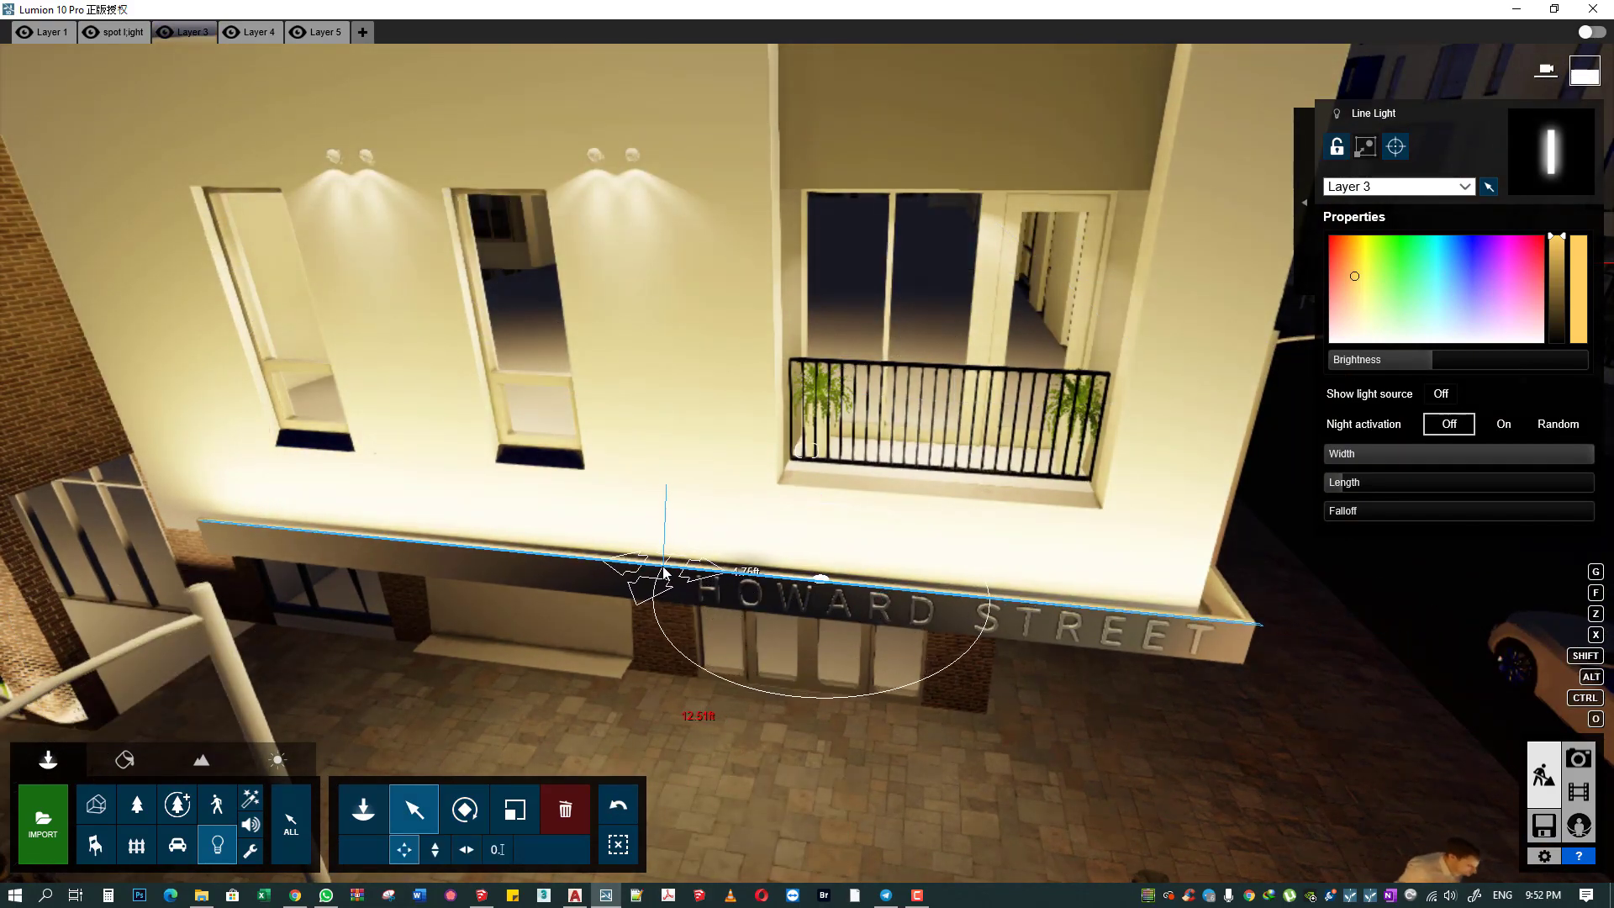
drag(1421, 360, 1369, 362)
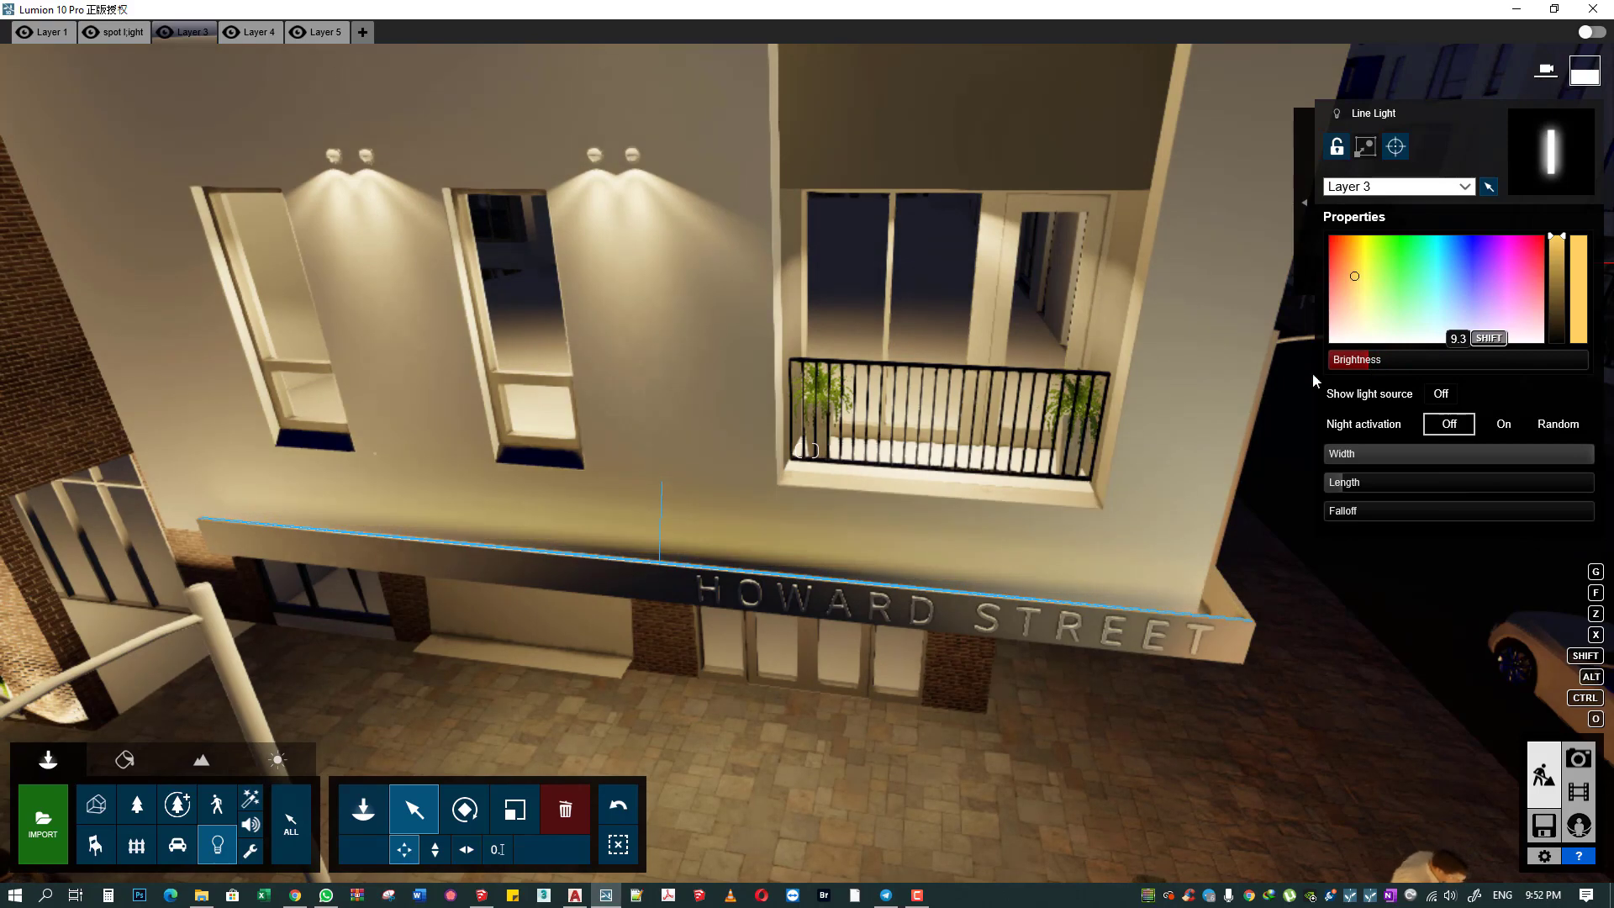
- Reposition the spotlights as uplights at the brick column bases of both entrances
scroll(1313, 371, down, 3)
right_drag(865, 535, 418, 598)
drag(419, 577, 819, 630)
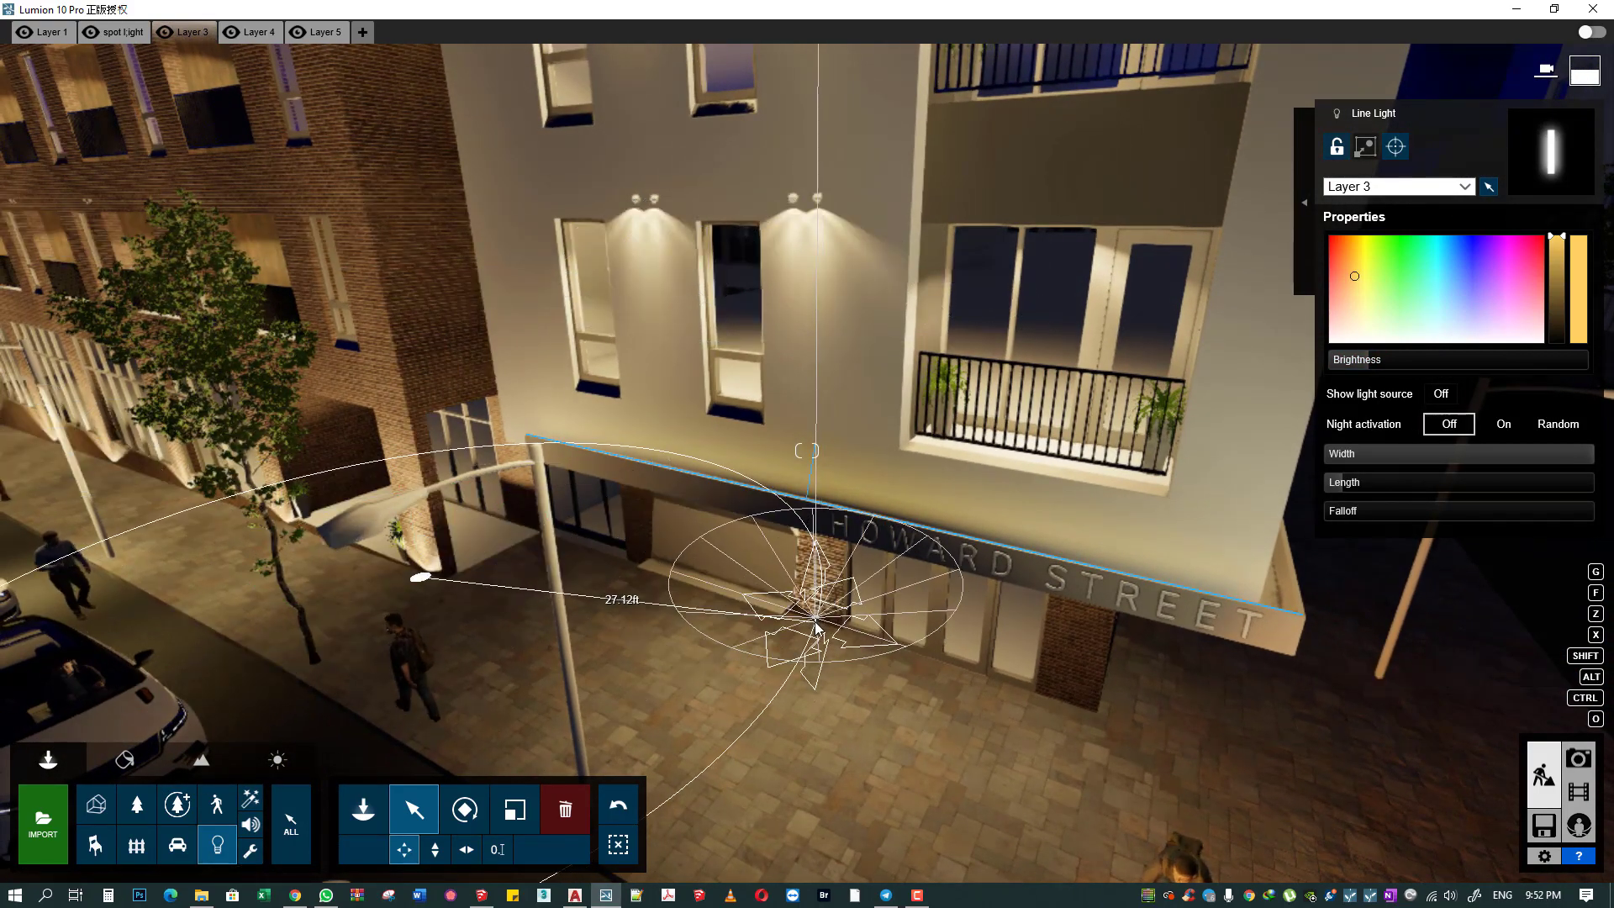
scroll(507, 598, up, 5)
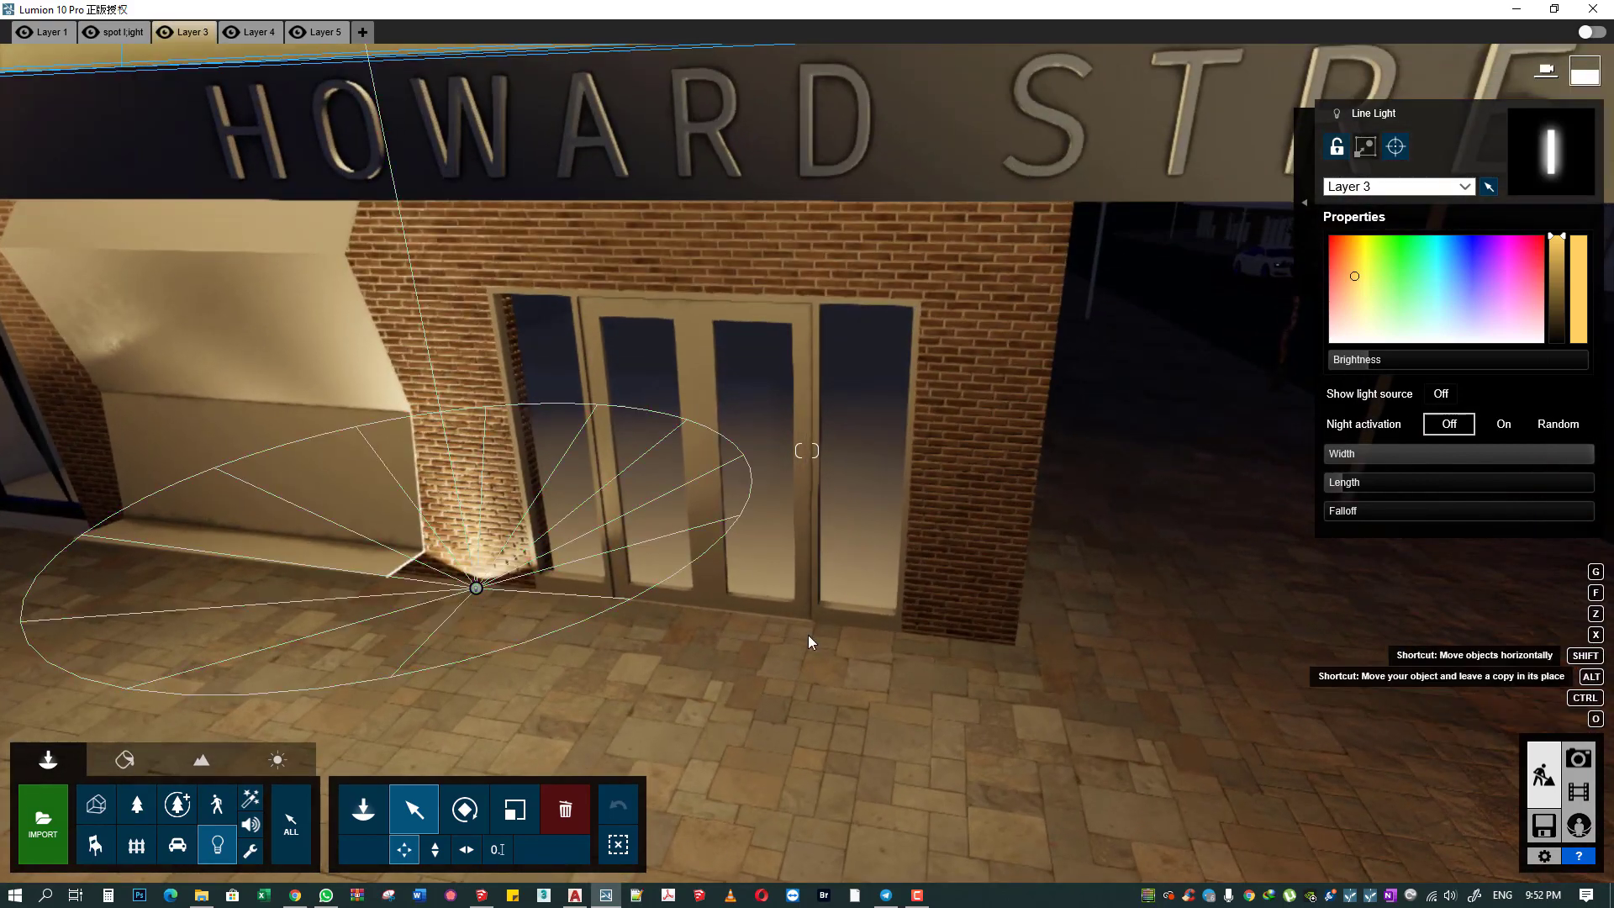
scroll(809, 642, down, 5)
right_drag(808, 642, 1191, 577)
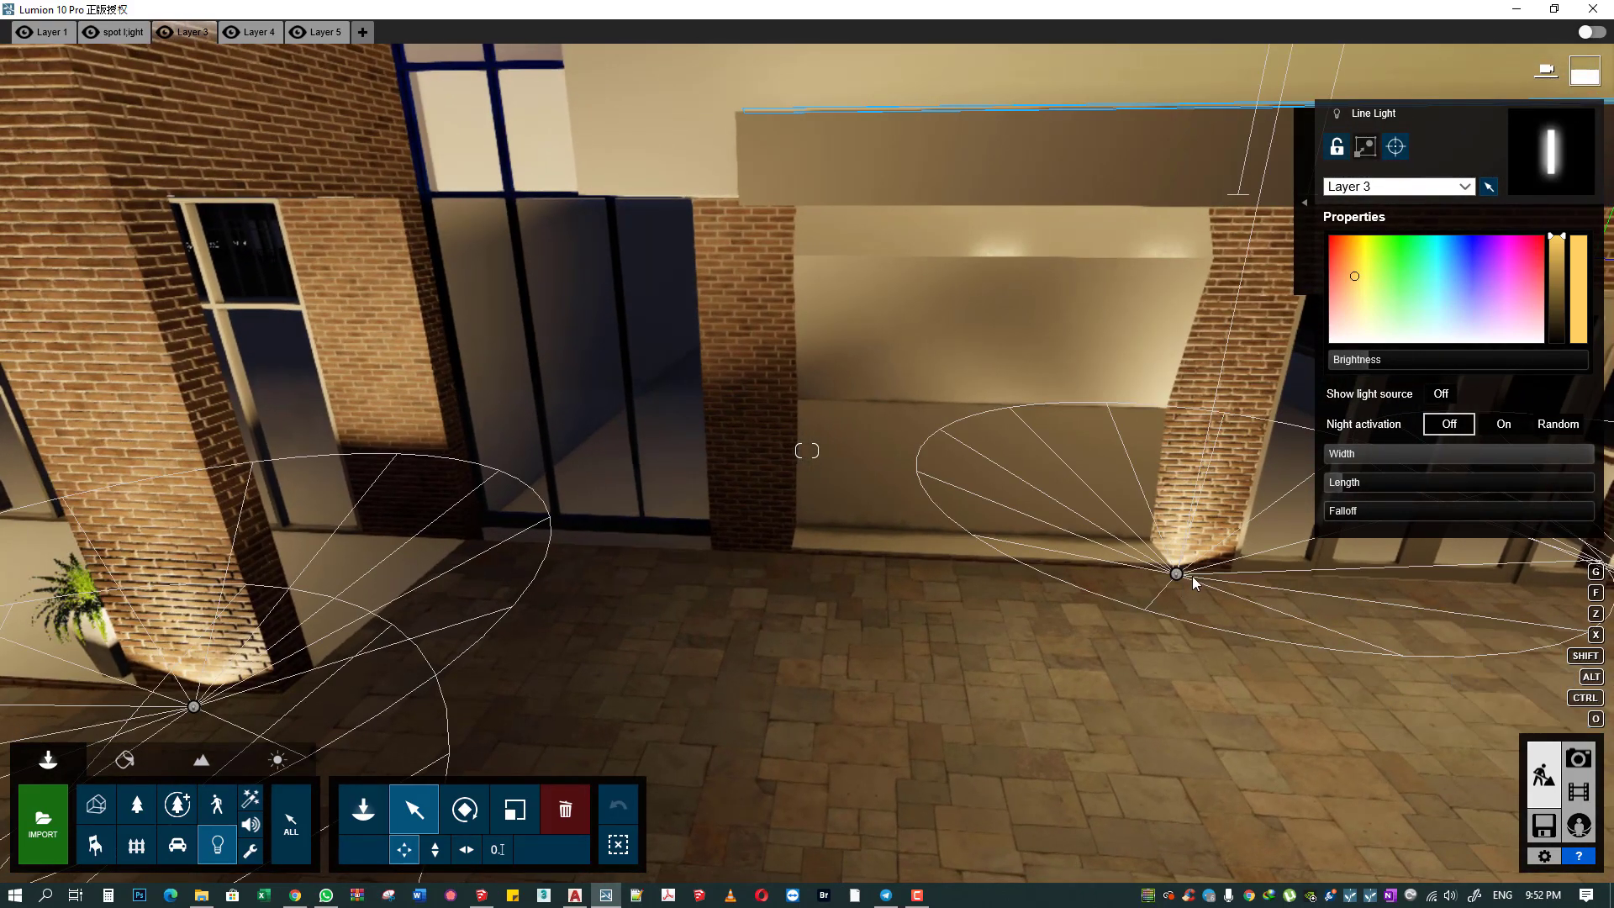
drag(1192, 577, 401, 555)
- Try a desktop-size render of the photo shot and dismiss the cancelled-render notice
scroll(401, 555, down, 5)
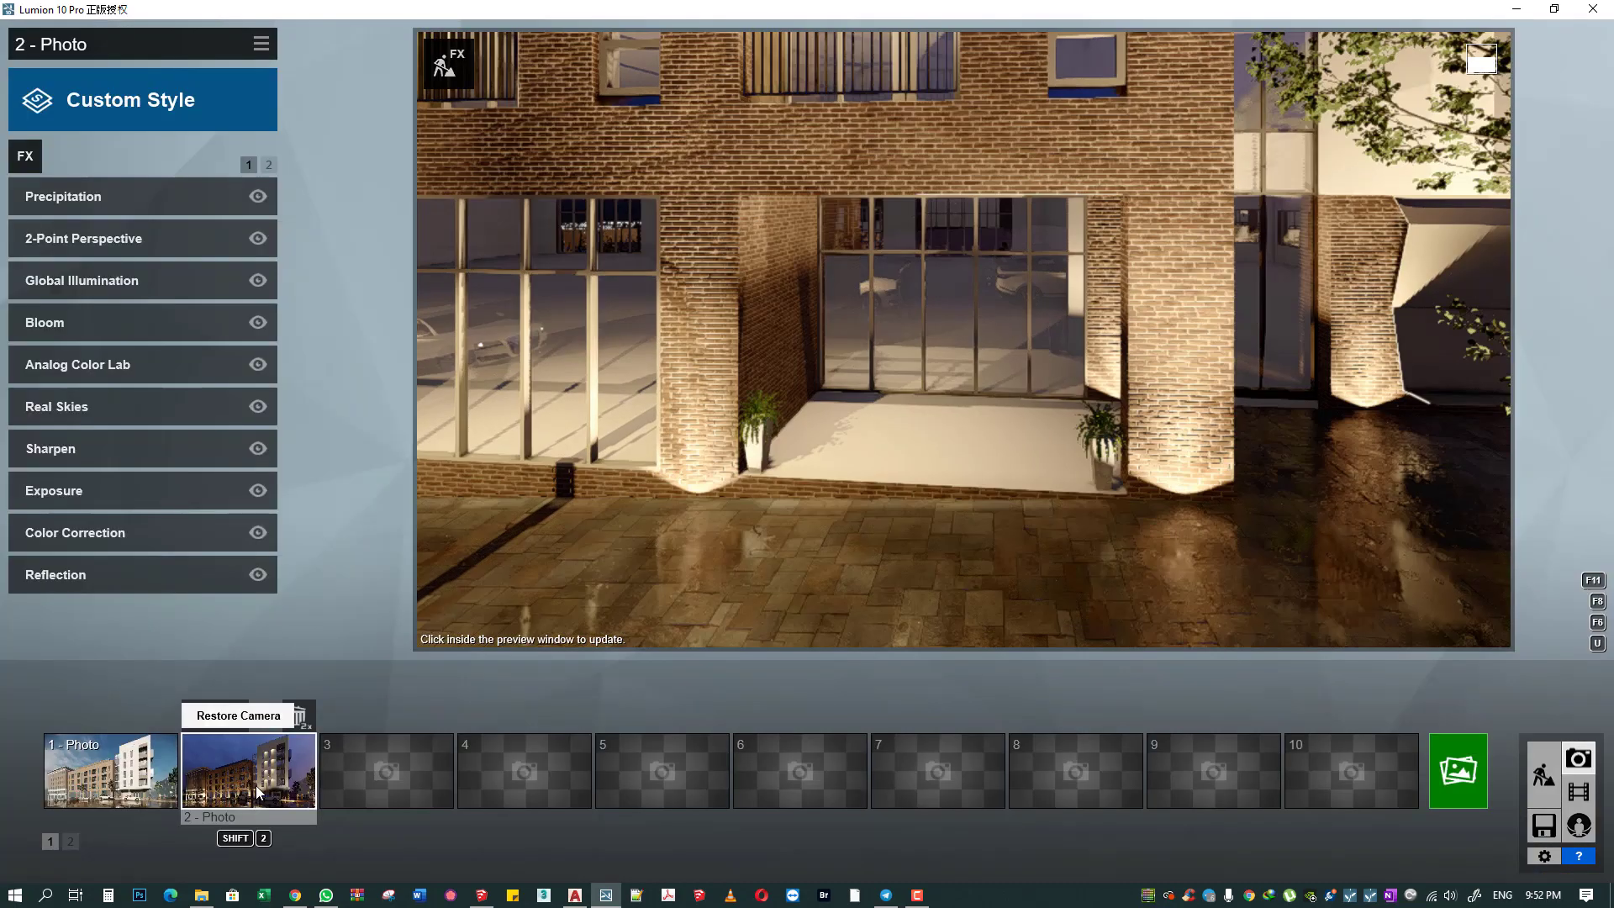
click(255, 785)
click(1463, 776)
click(749, 654)
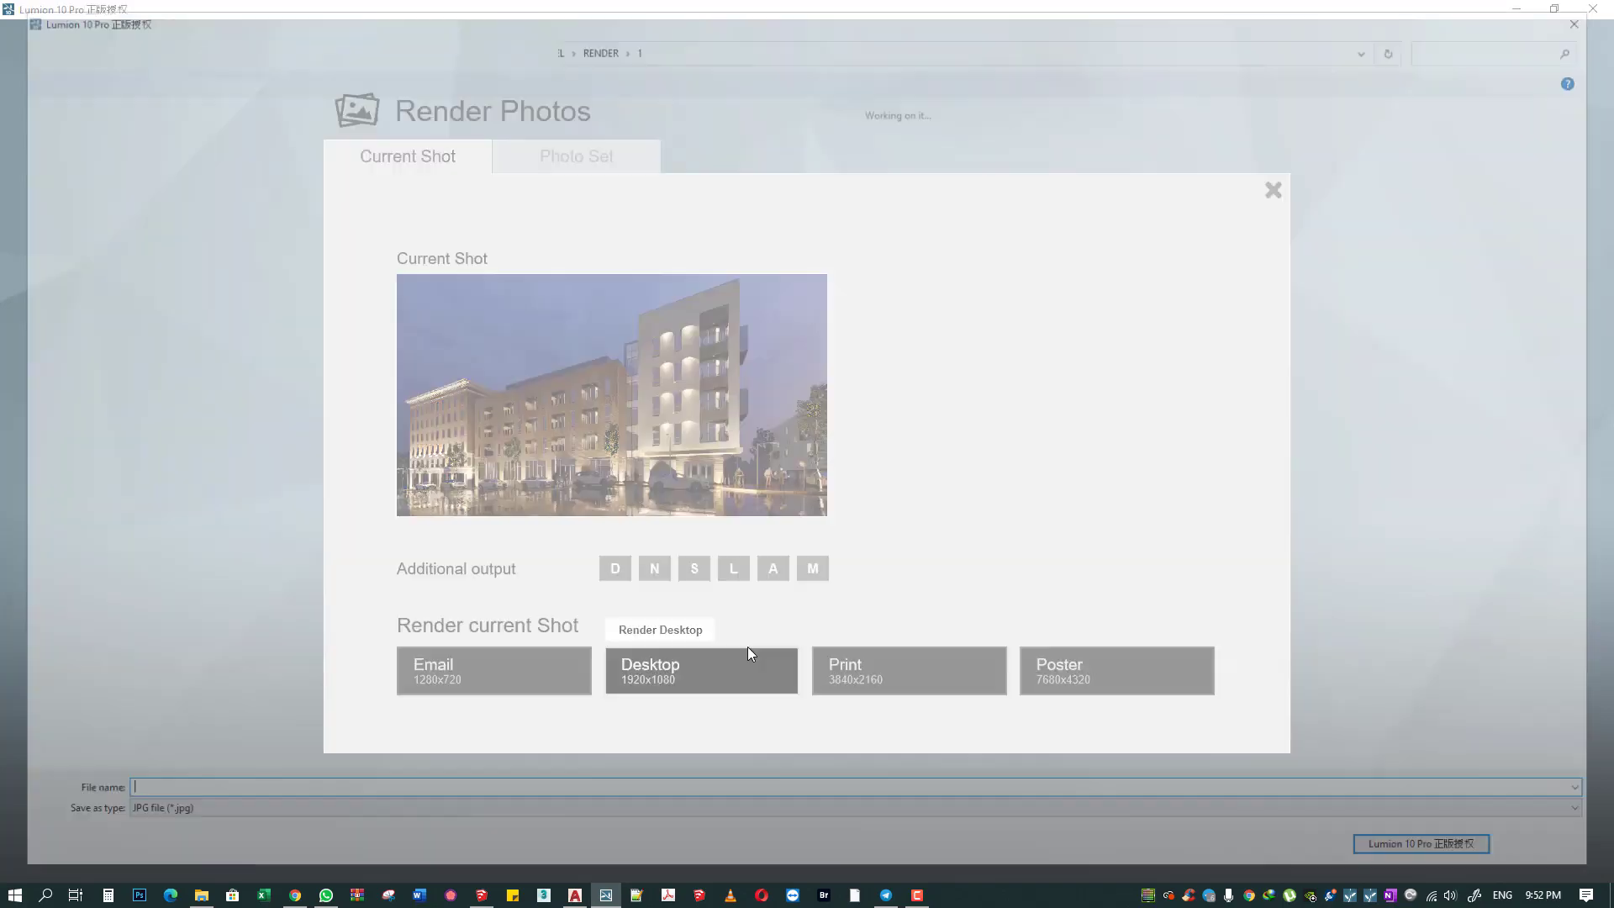
text(0)
key(Return)
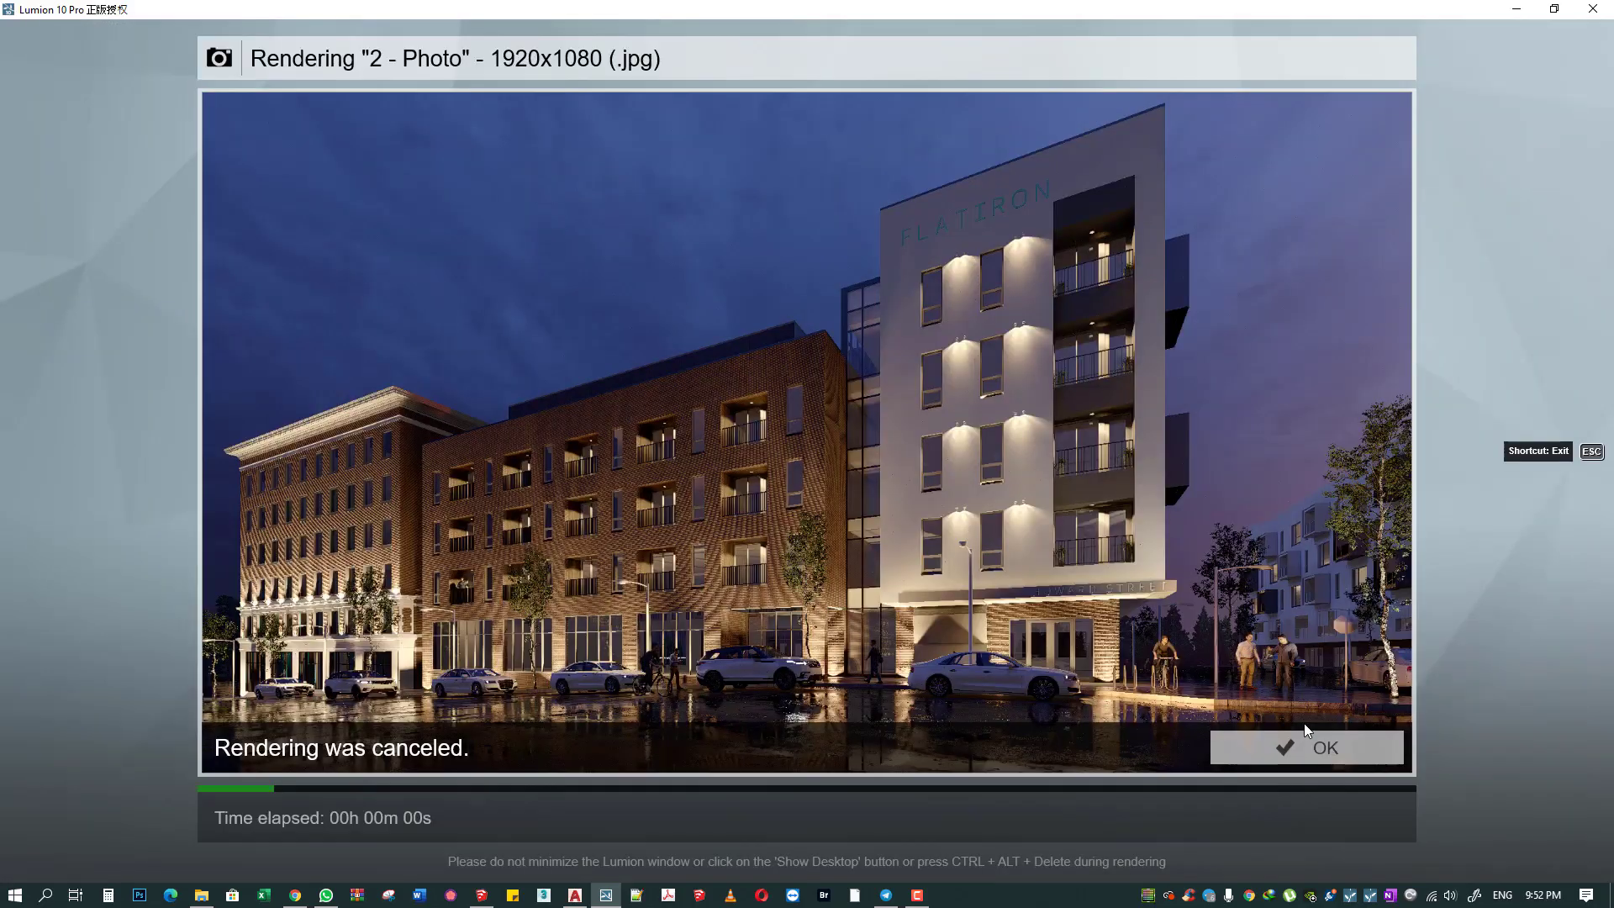
click(1361, 747)
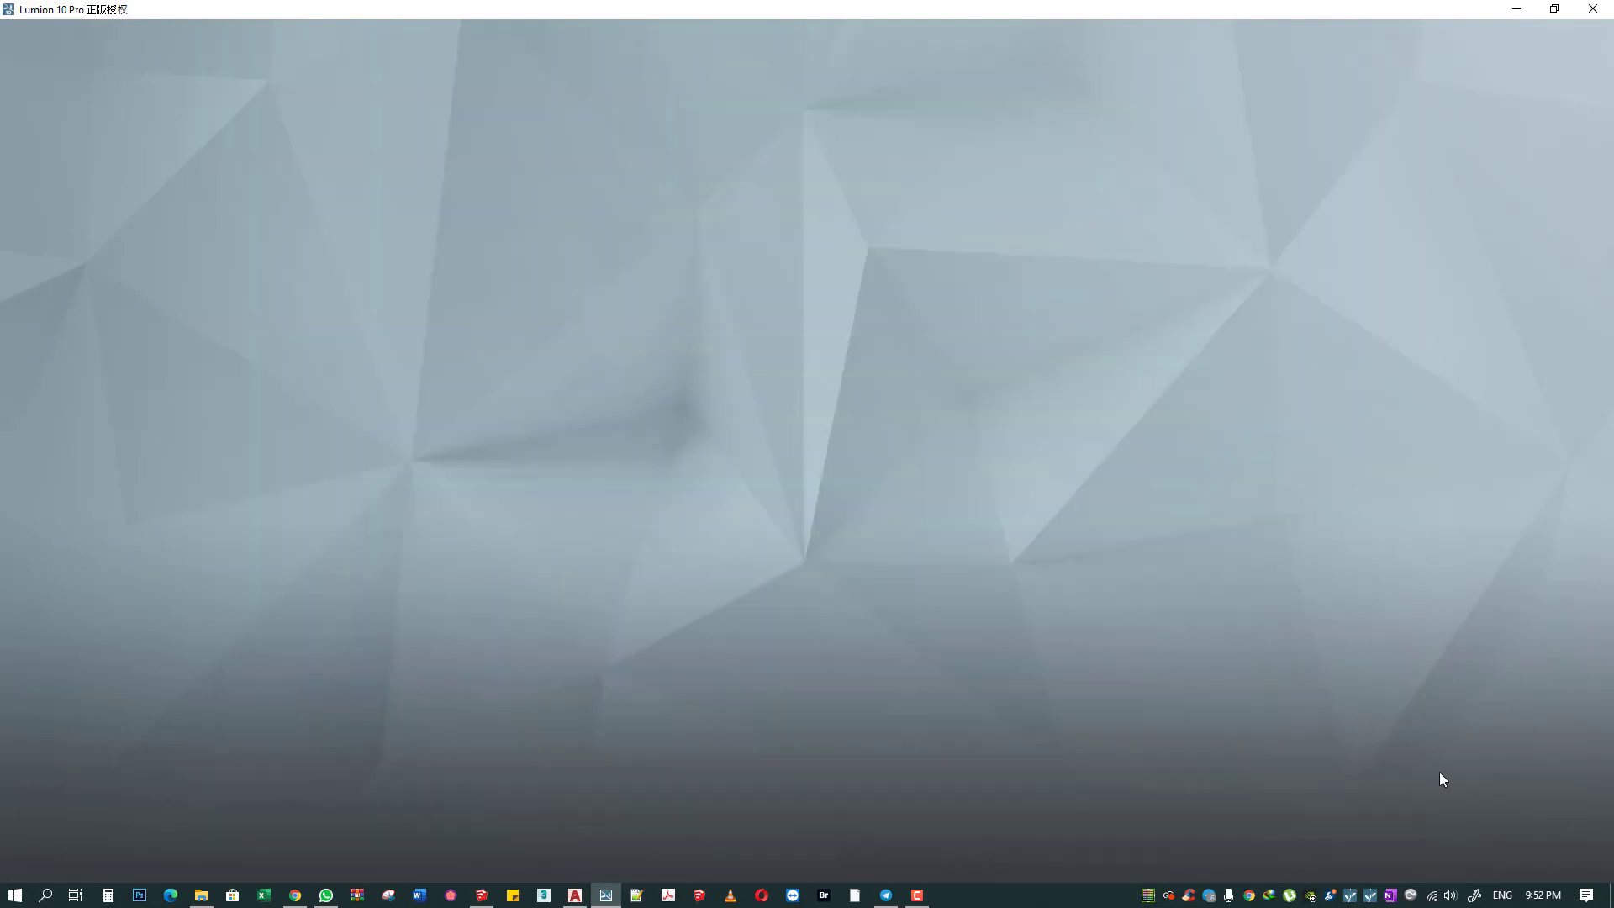
click(1471, 776)
click(1355, 225)
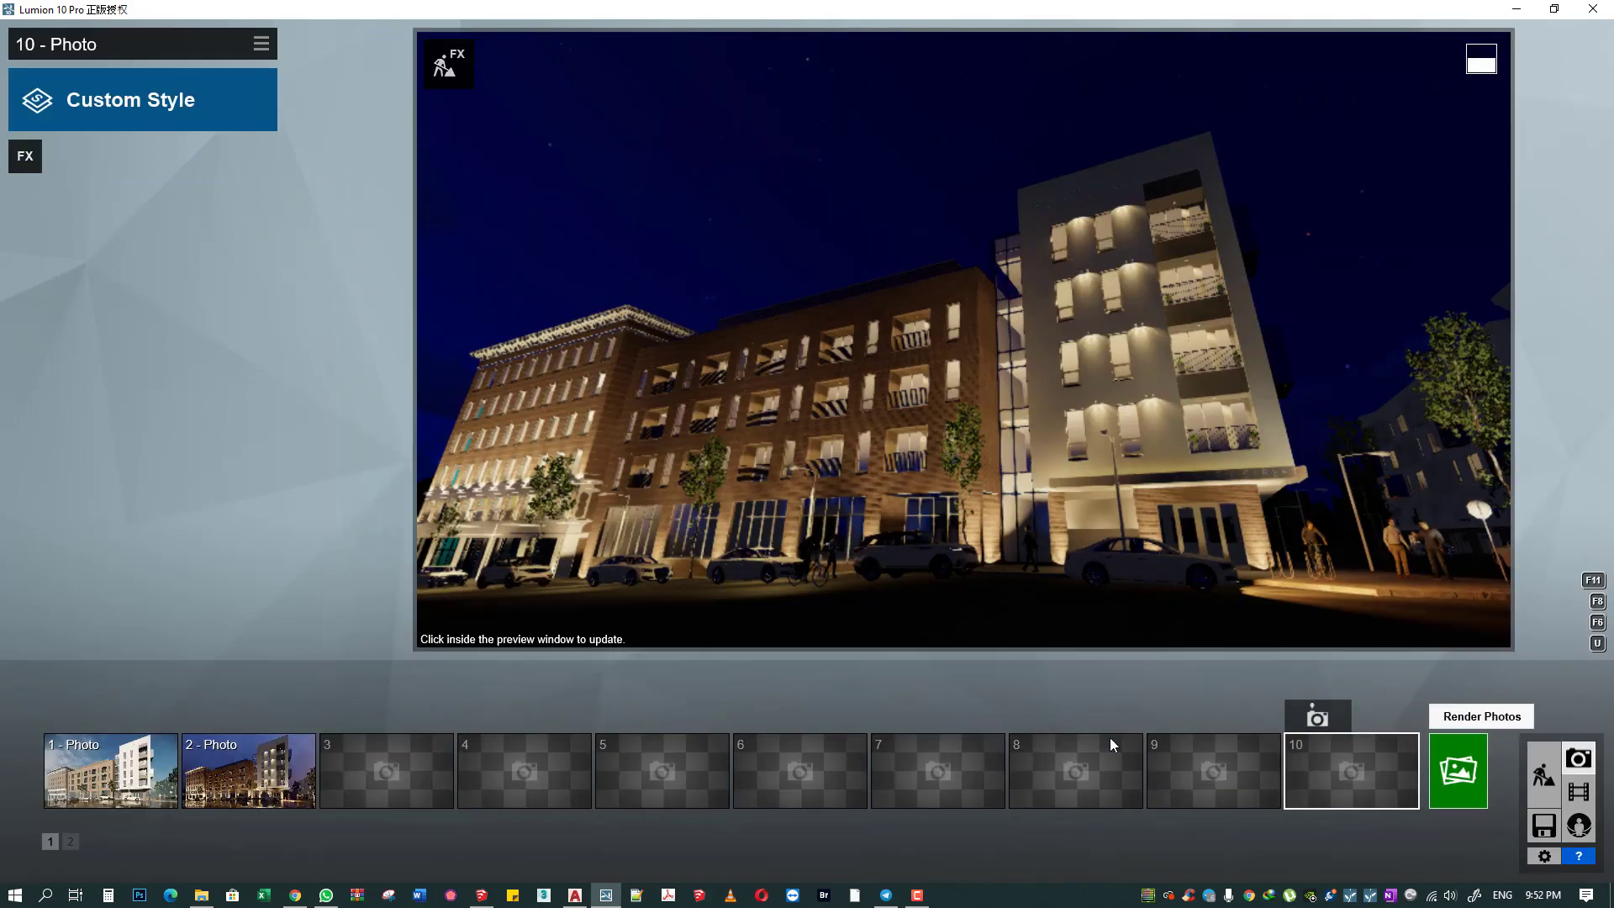
- Render the '2 - Photo' shot at 1920x1080, saving it as 004.jpg
click(309, 780)
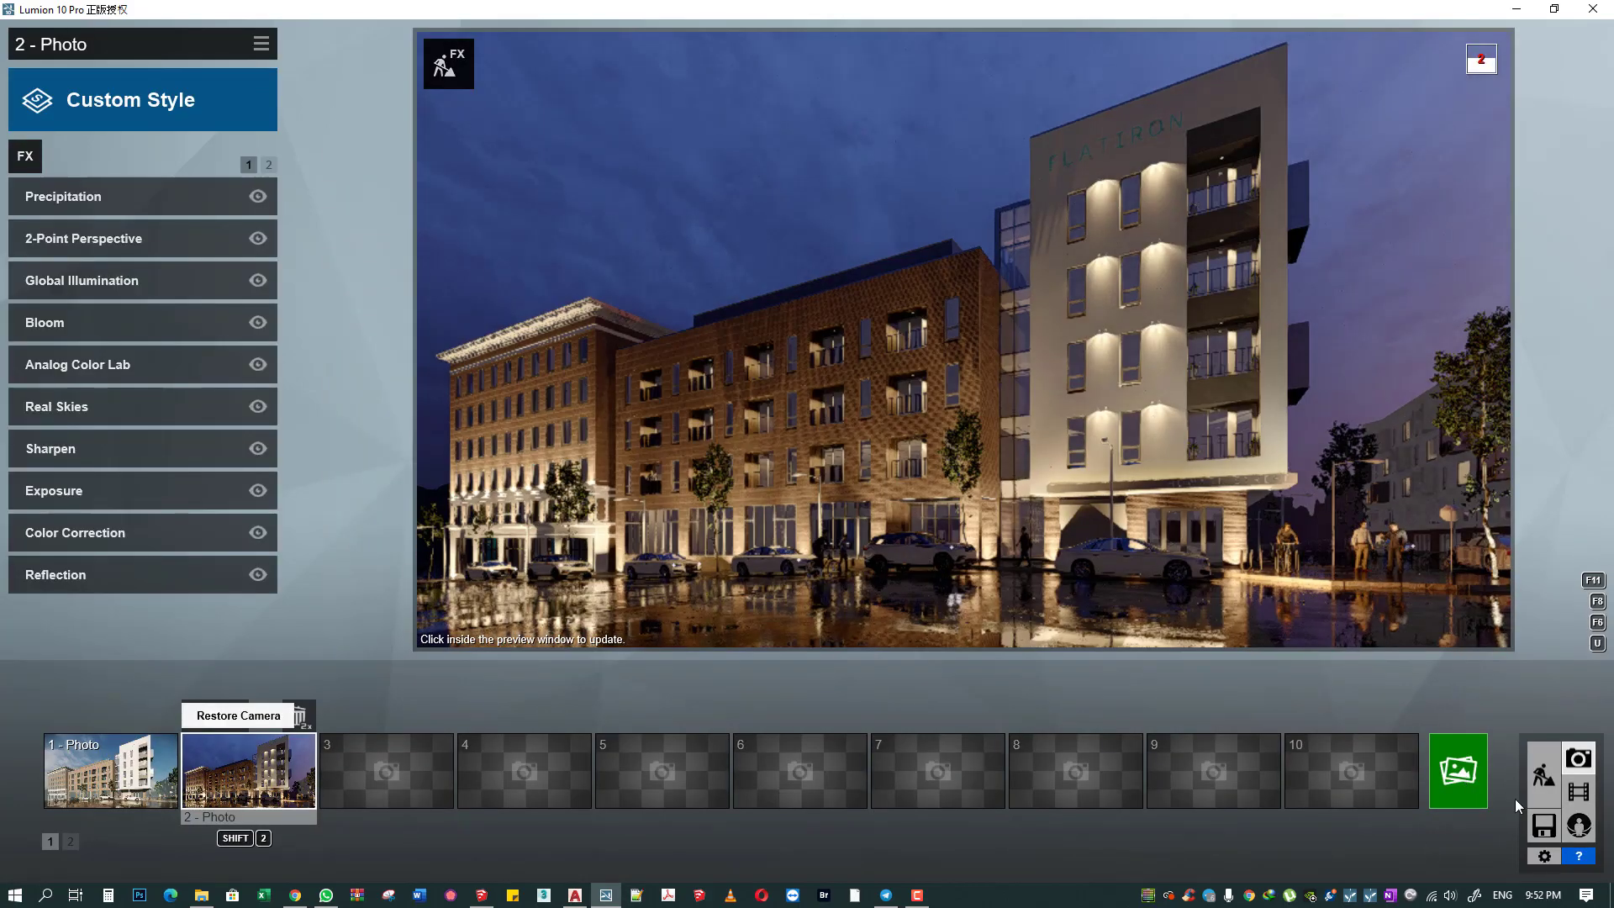
click(1454, 780)
click(700, 694)
text(0)
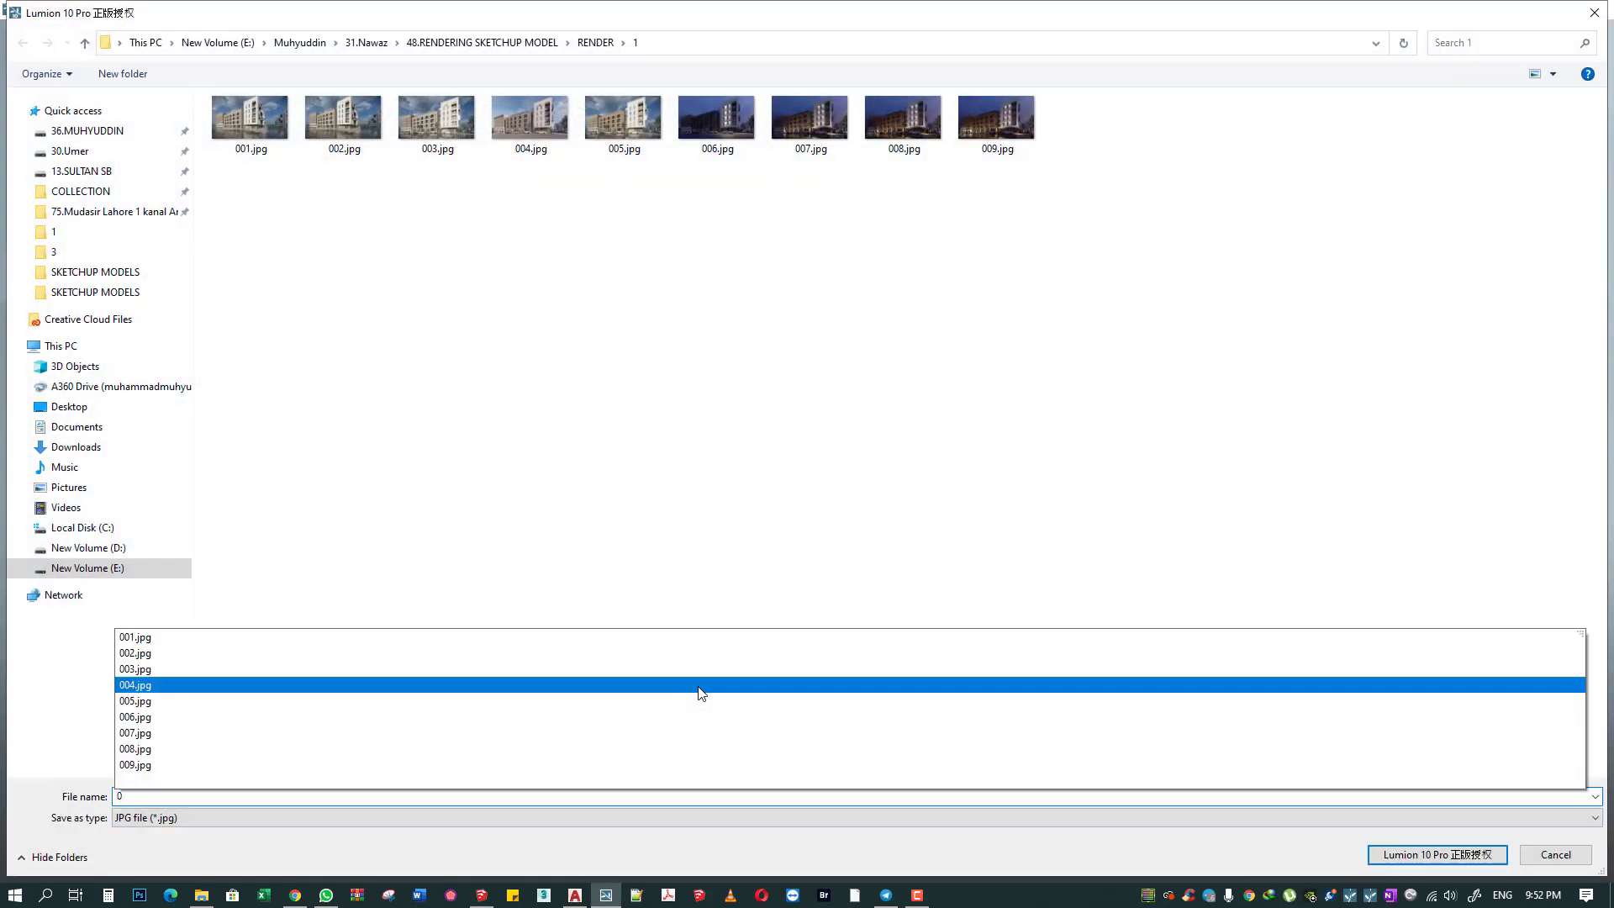
click(702, 686)
key(Return)
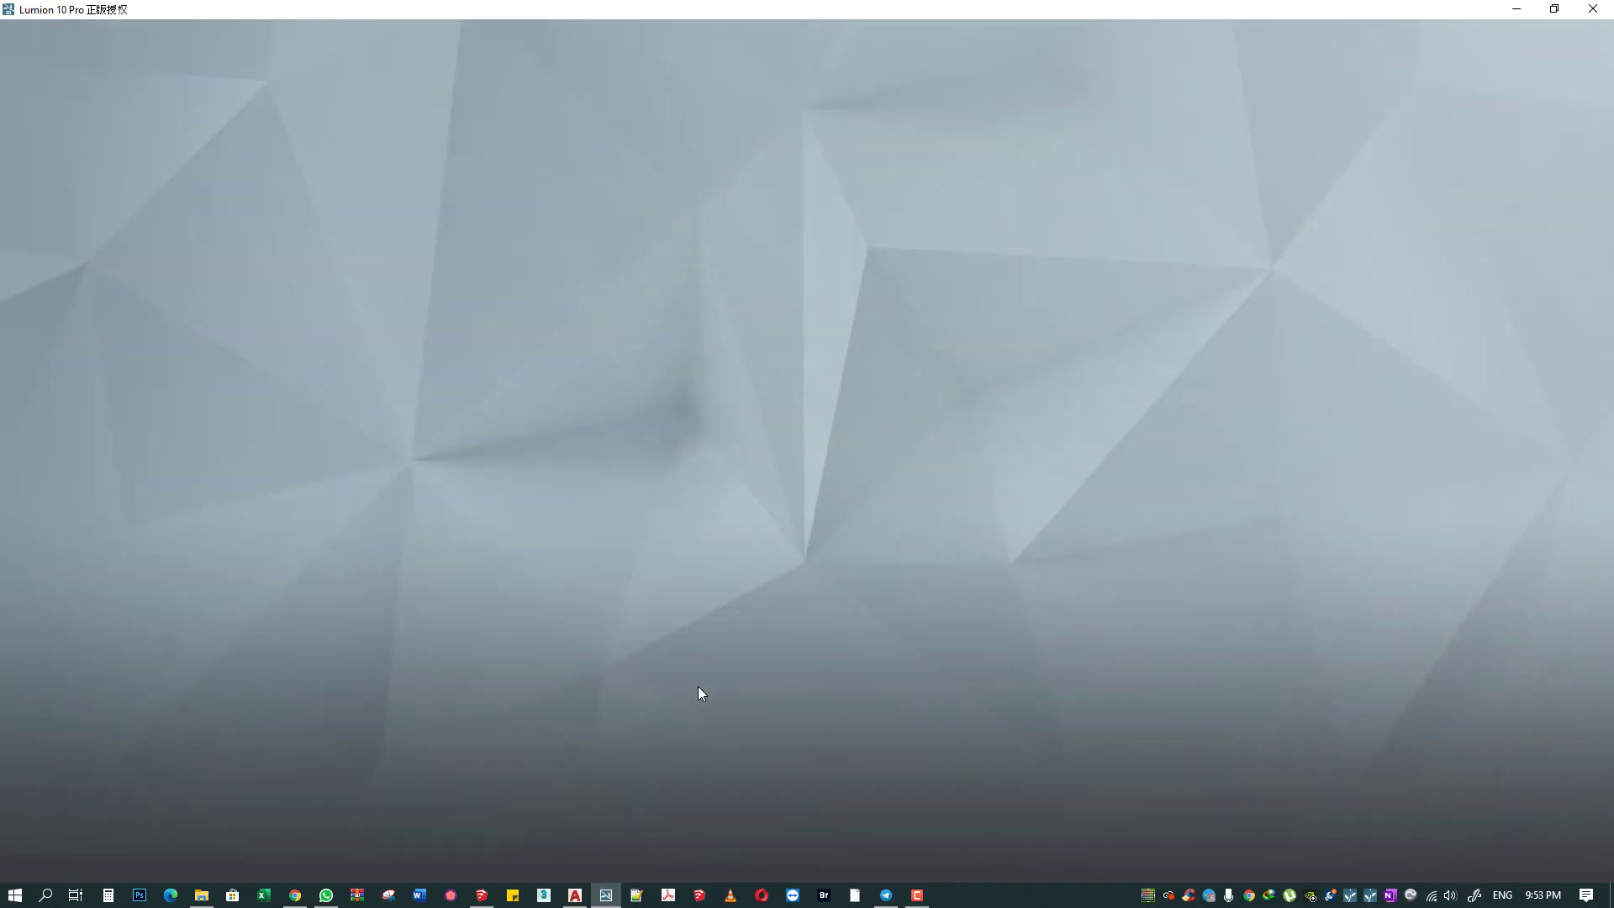
- Cancel the render, return to build mode, and fly up to the brick building's parapet
key(Escape)
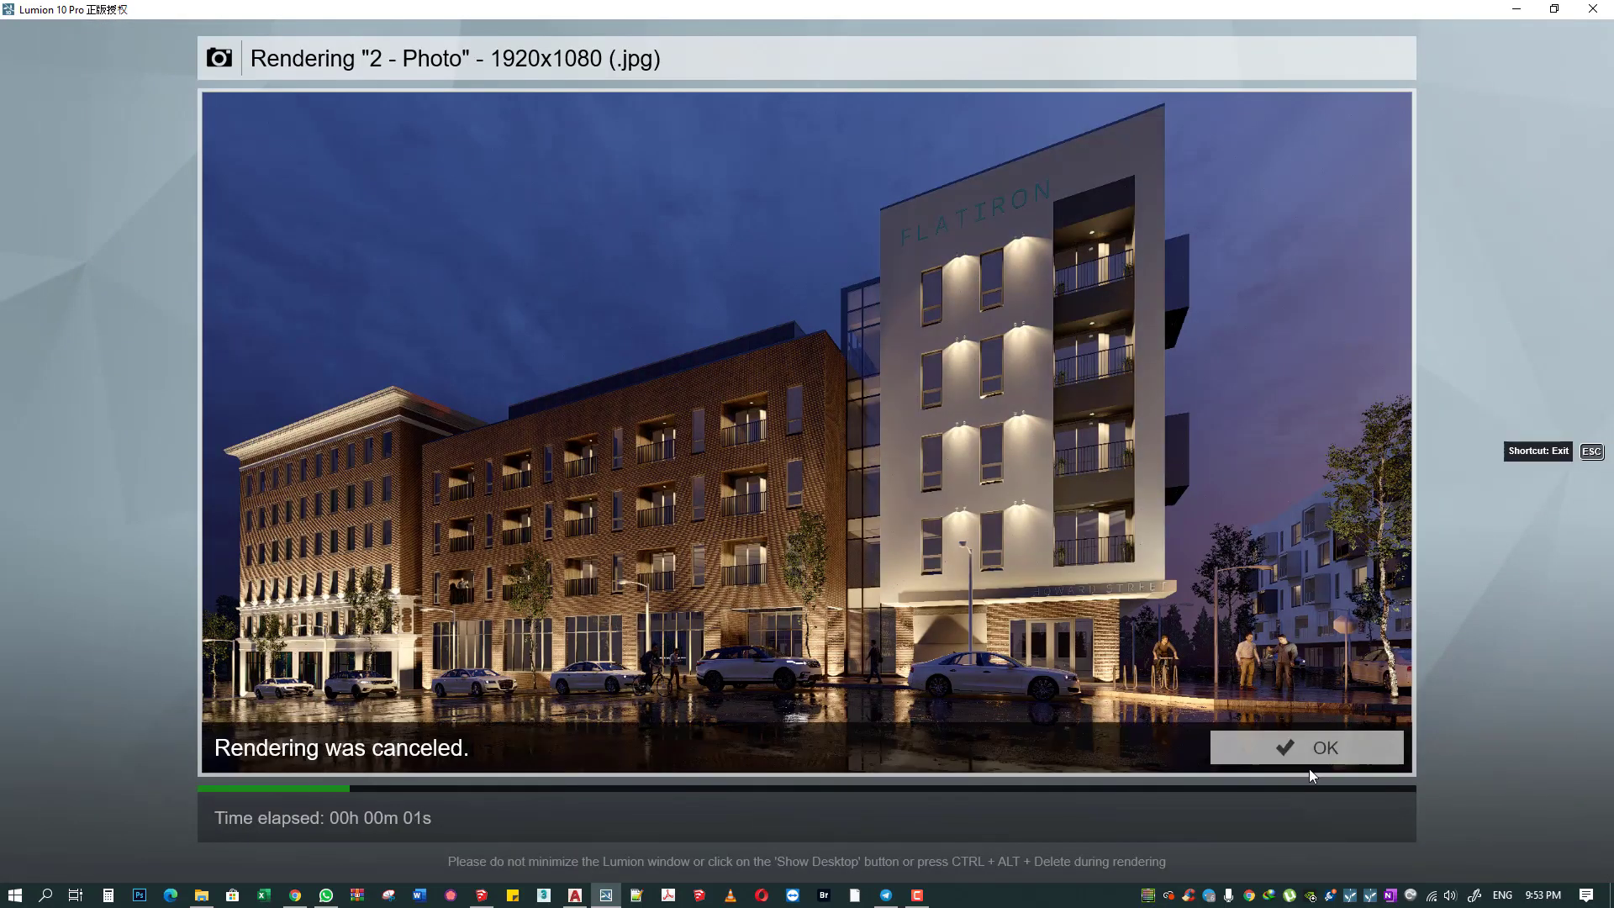
key(Return)
click(1540, 784)
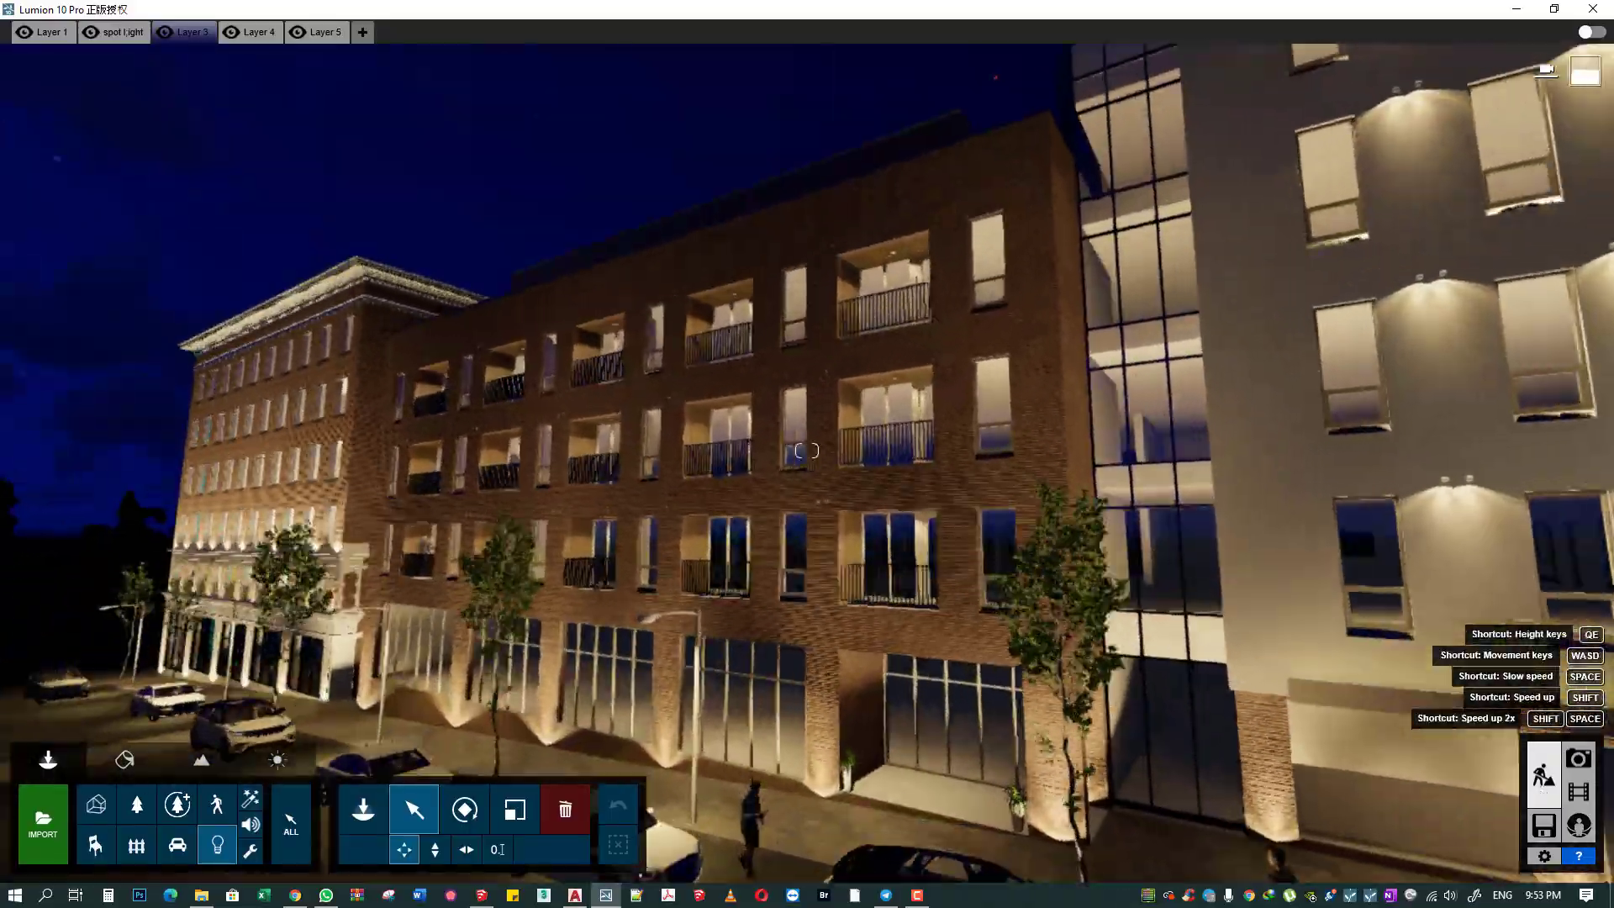
key(w)
right_drag(807, 451, 807, 450)
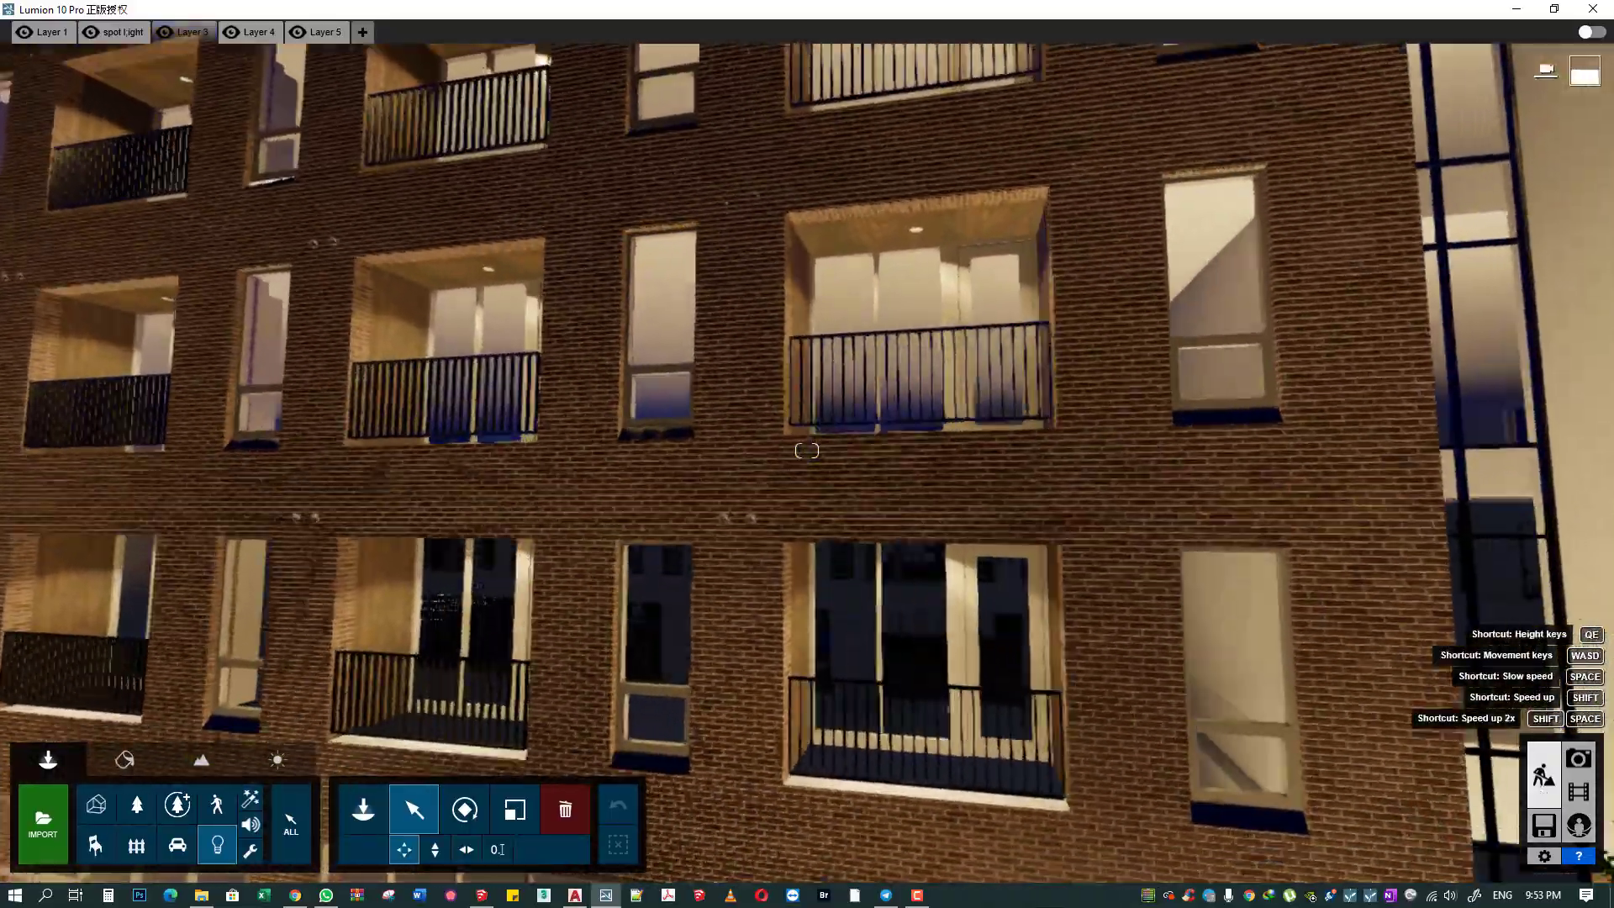
key(s)
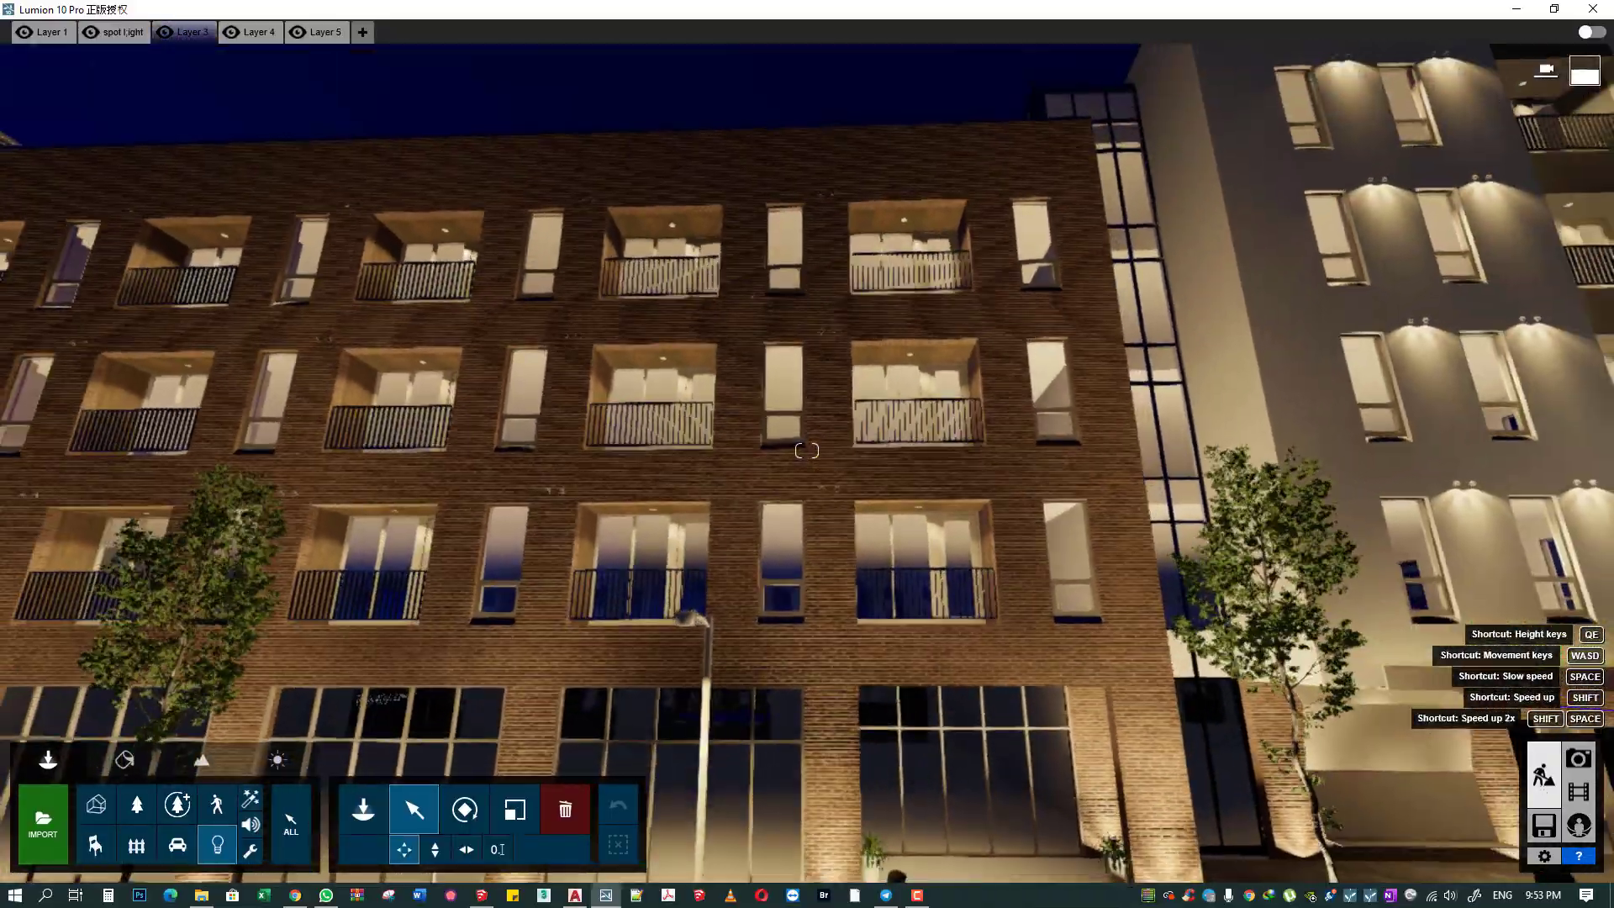
click(366, 813)
key(d)
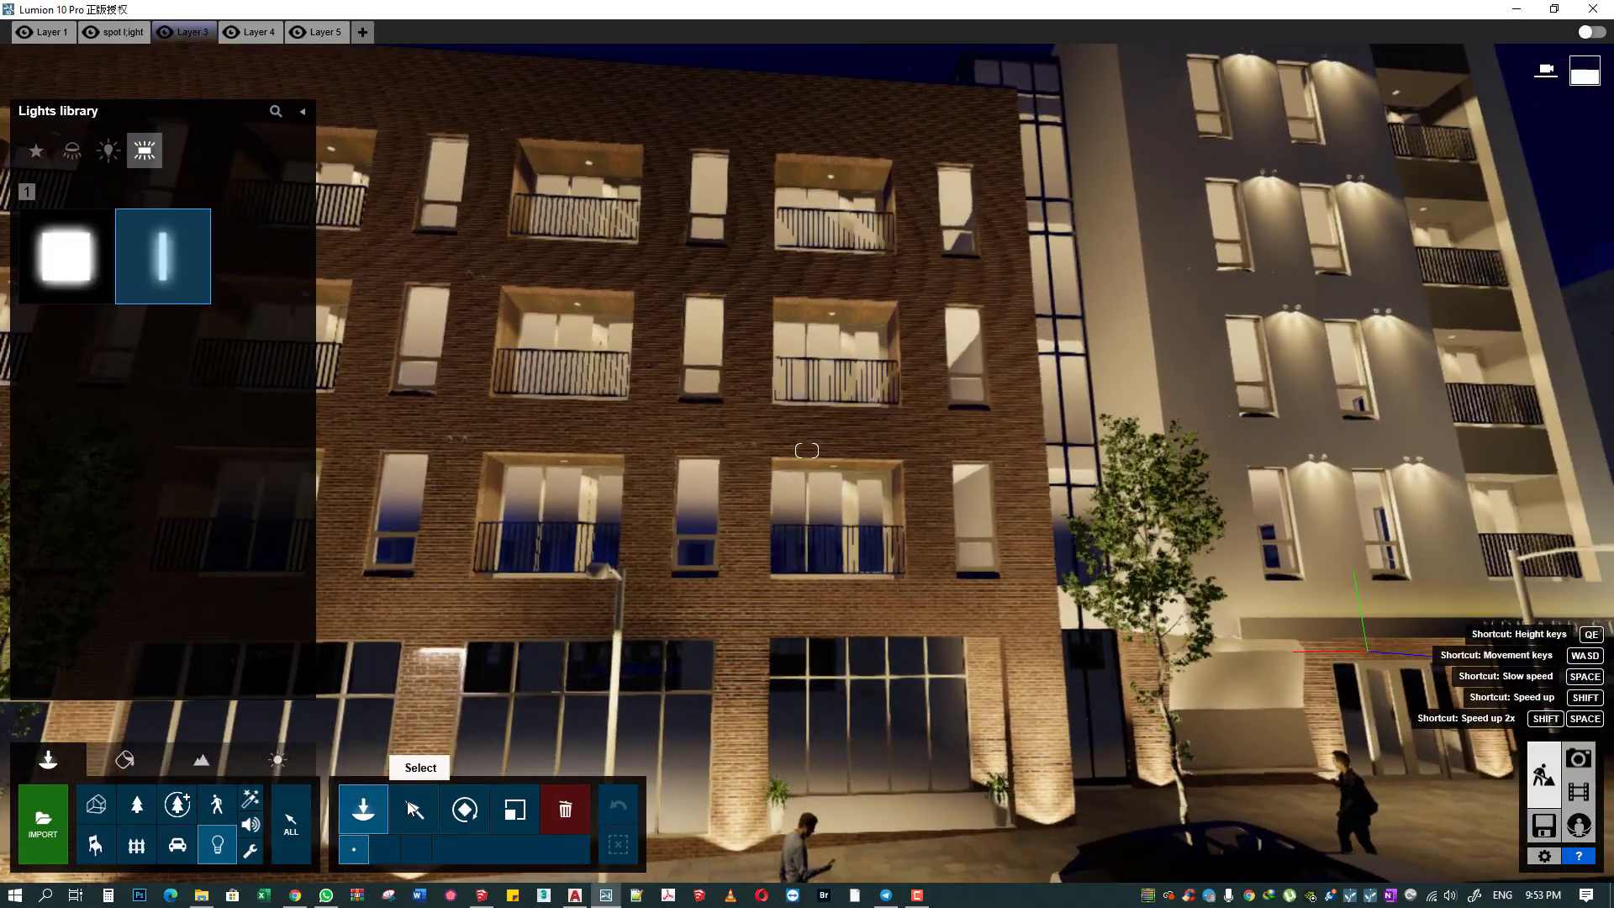
click(413, 809)
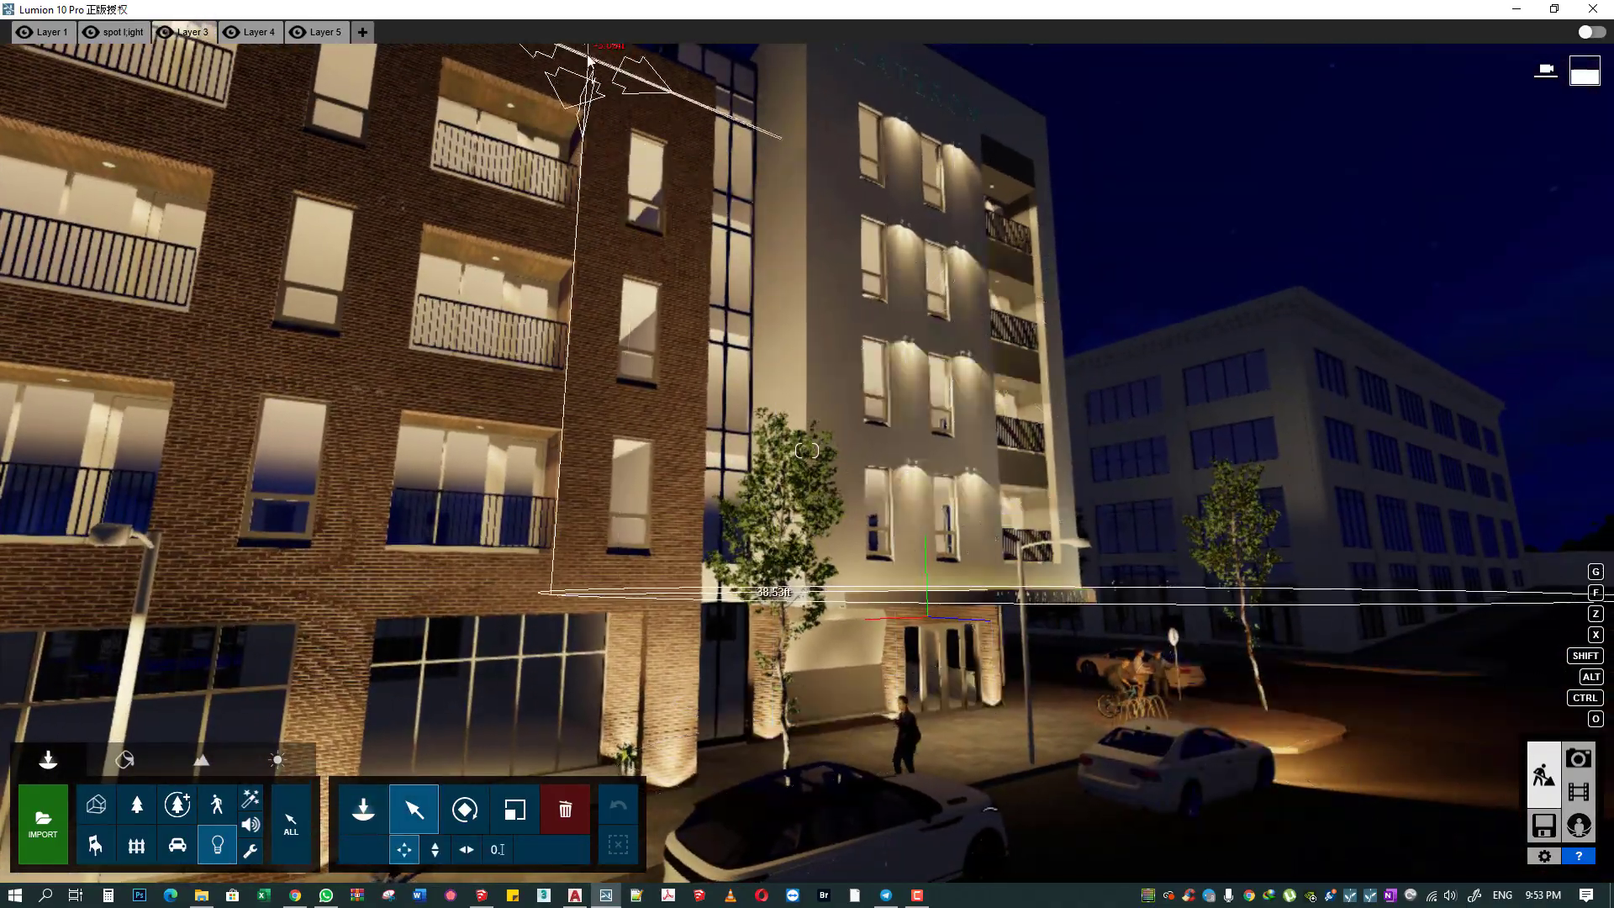
right_drag(845, 461, 793, 305)
key(w)
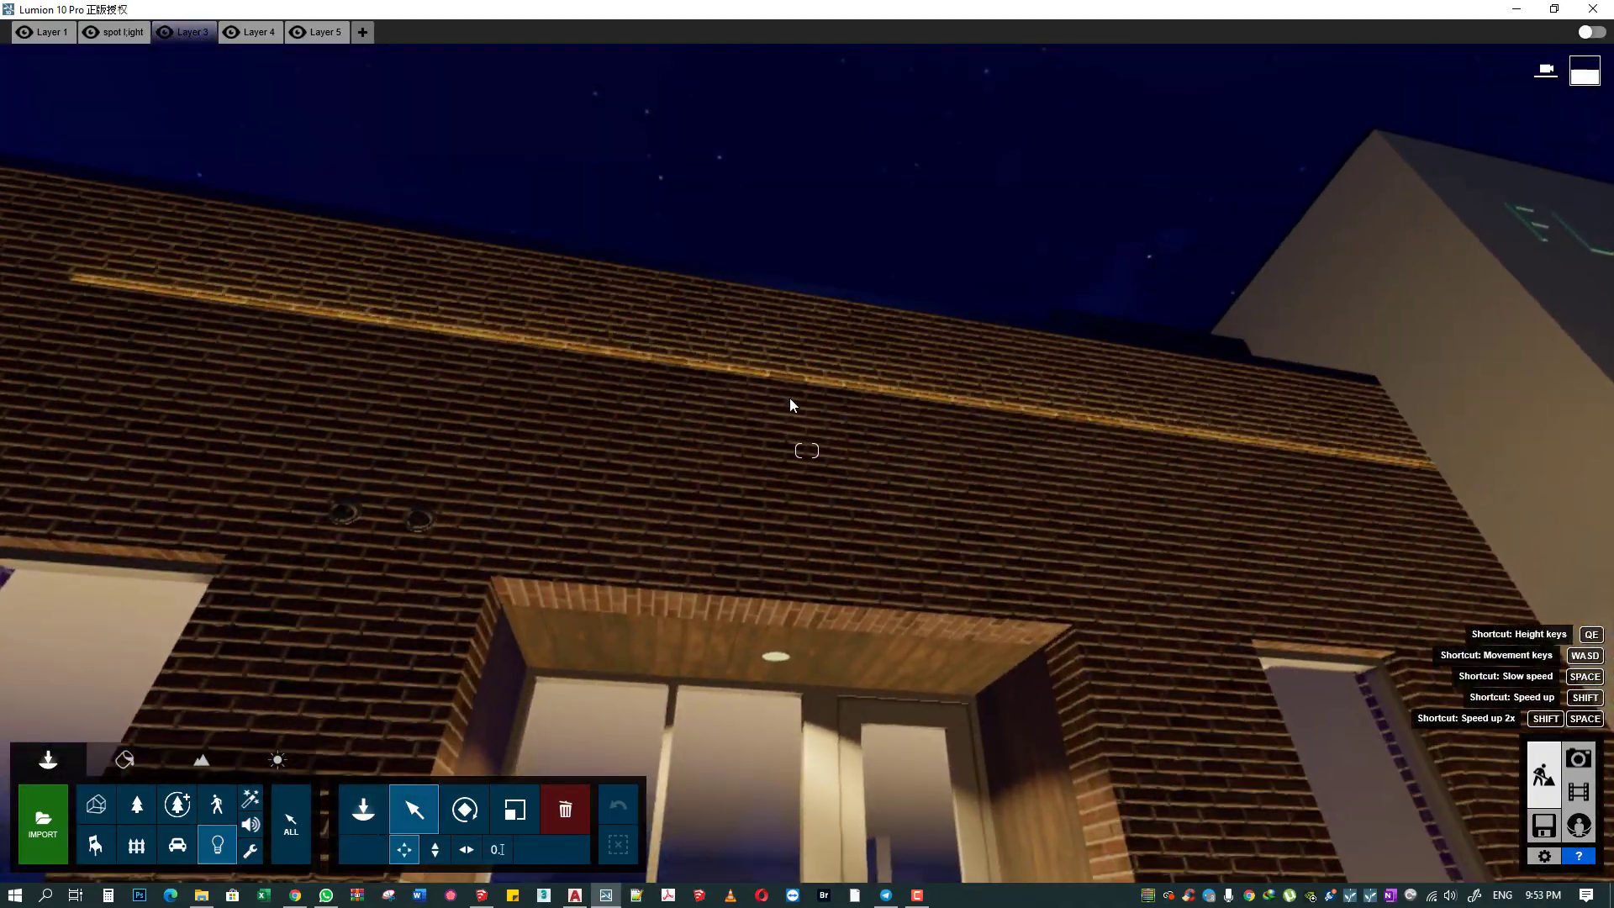
- Select the parapet line light and slide it along until it sits on the roof edge
click(945, 333)
key(r)
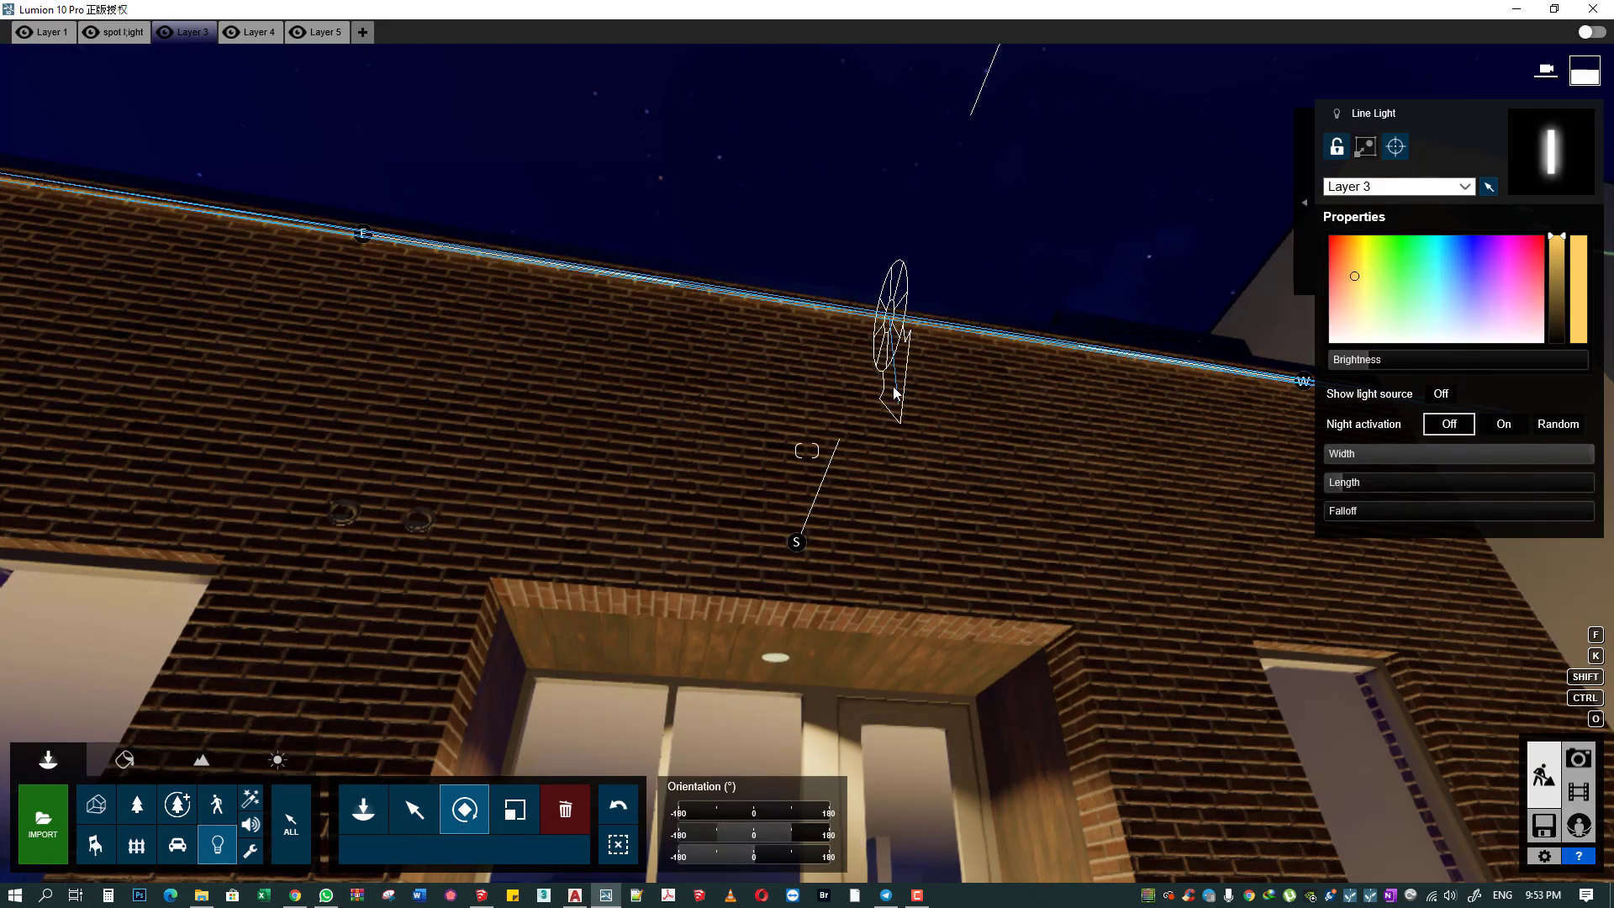
right_drag(901, 405, 849, 369)
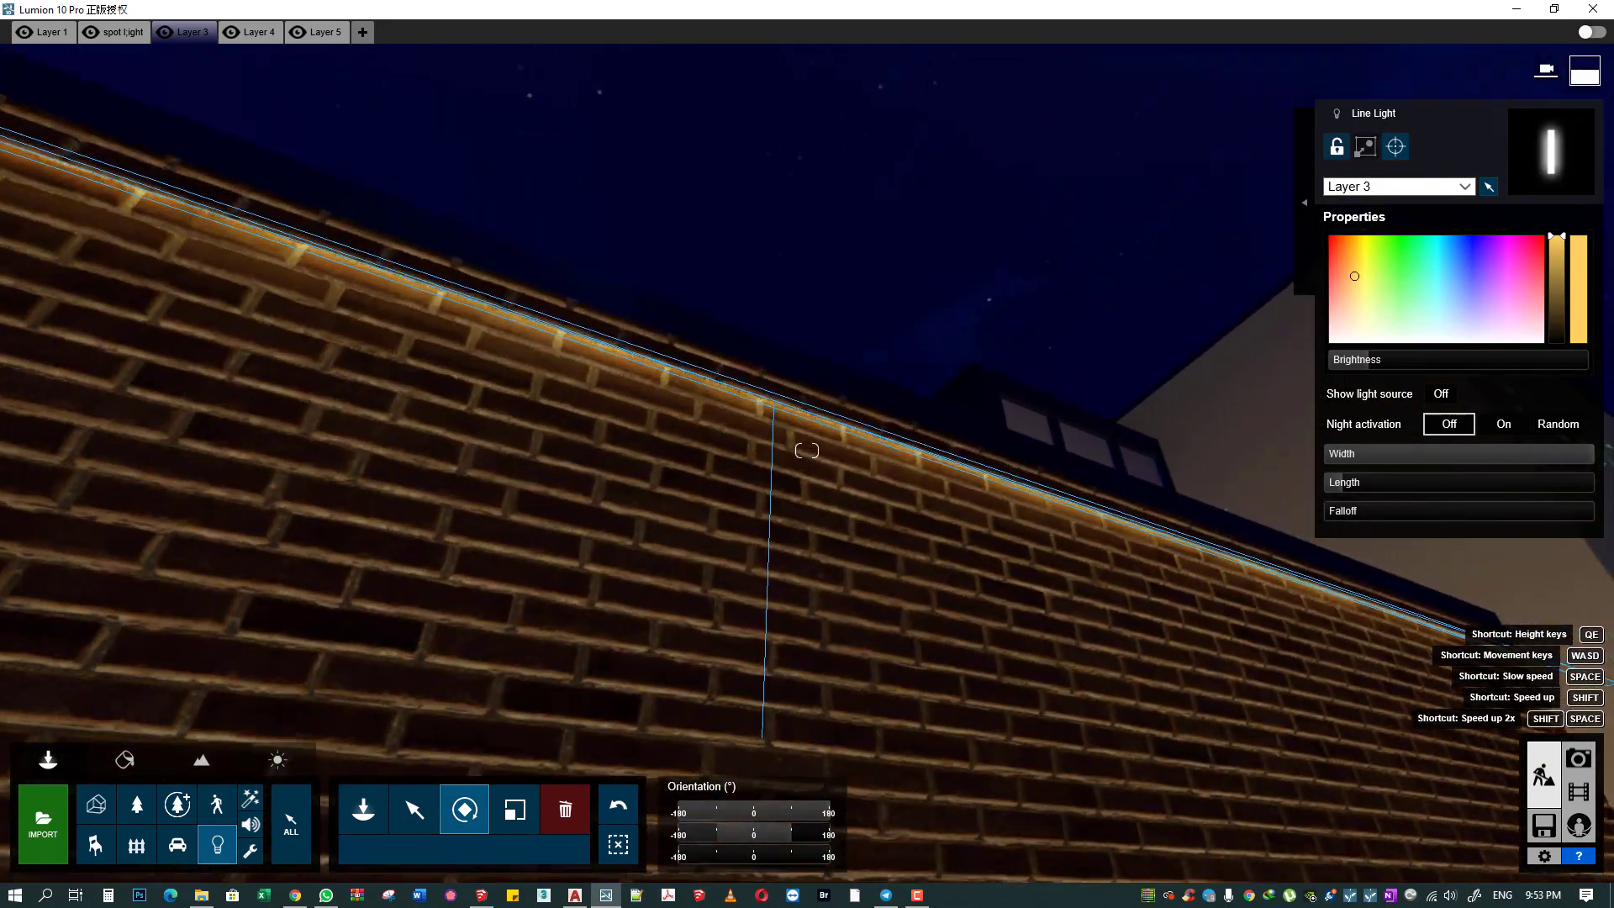
right_drag(807, 451, 807, 437)
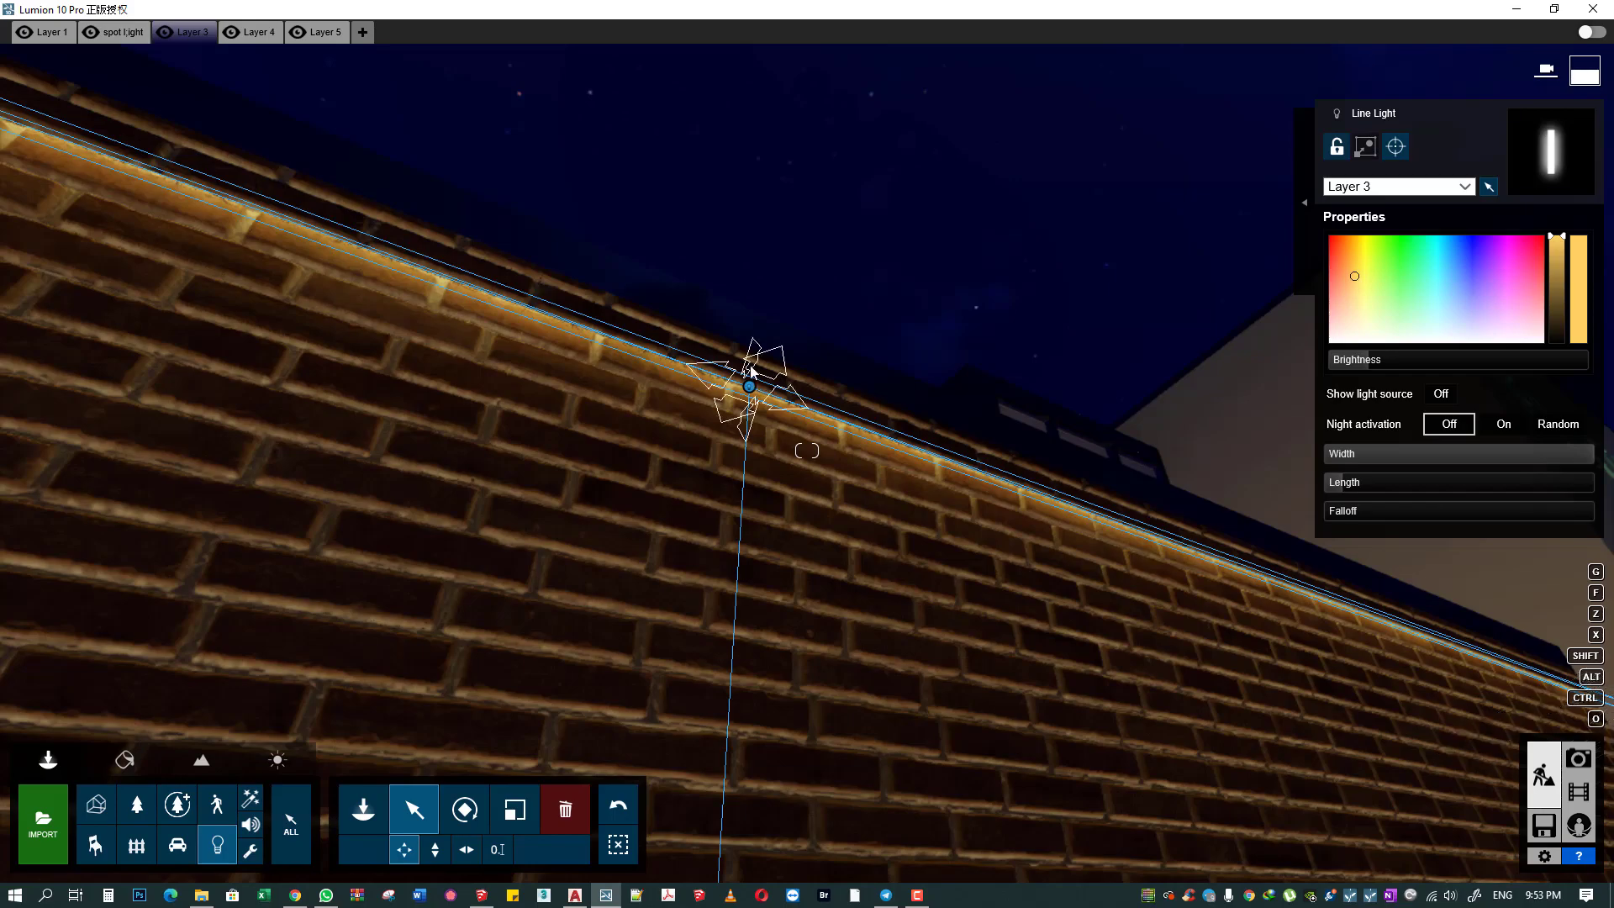
mouse_move(751, 370)
right_down()
mouse_move(807, 450)
mouse_move(885, 505)
right_up()
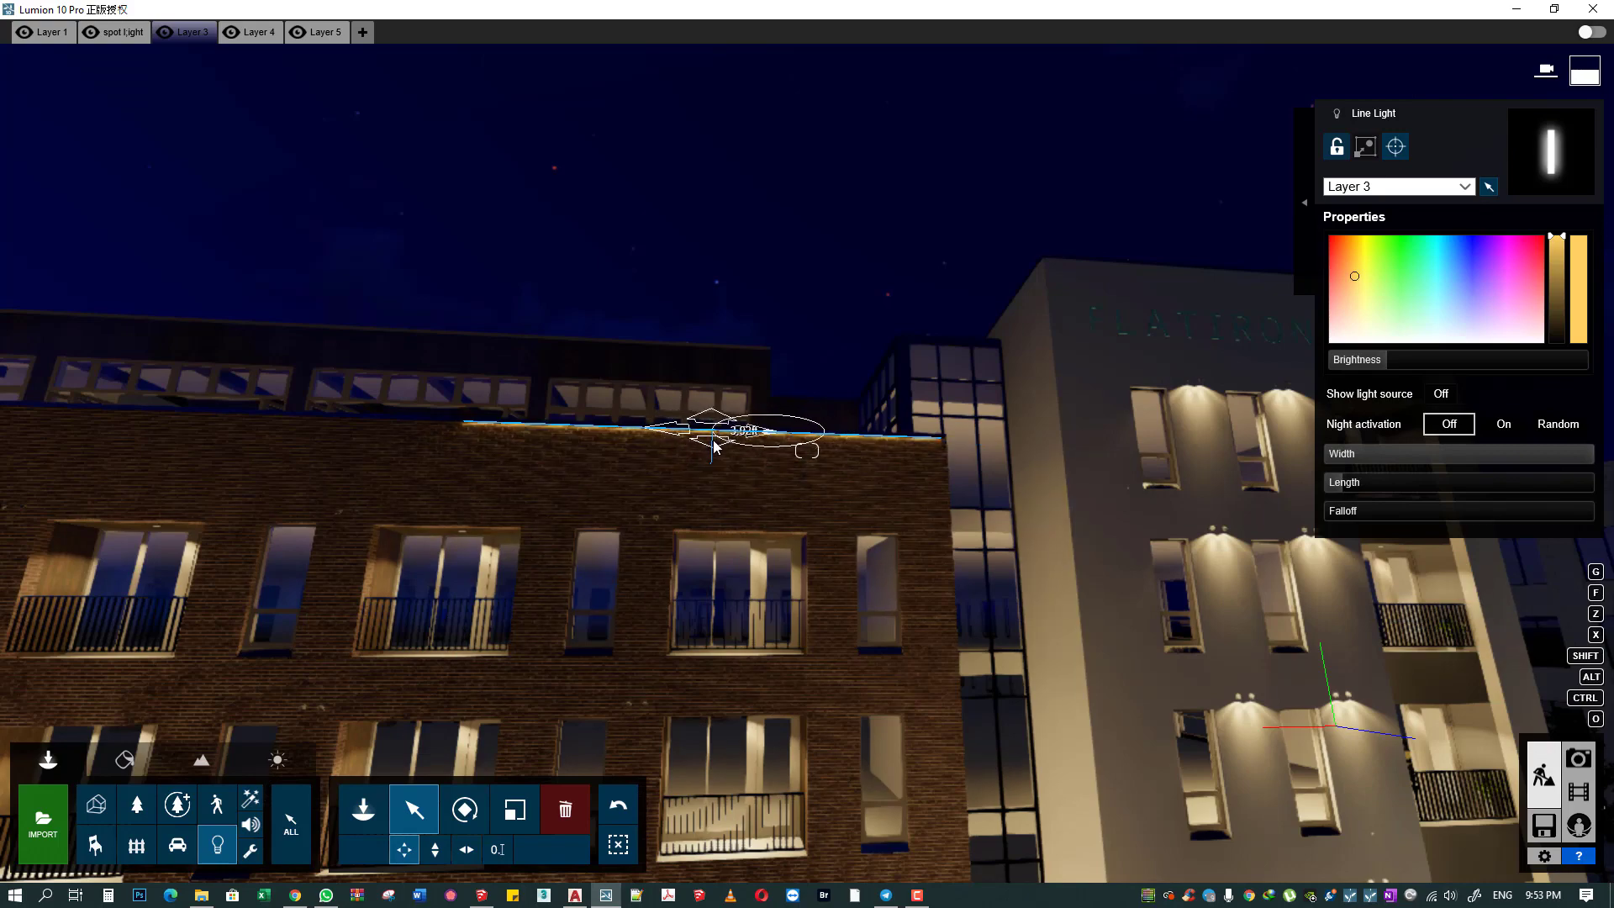
right_drag(713, 445, 697, 423)
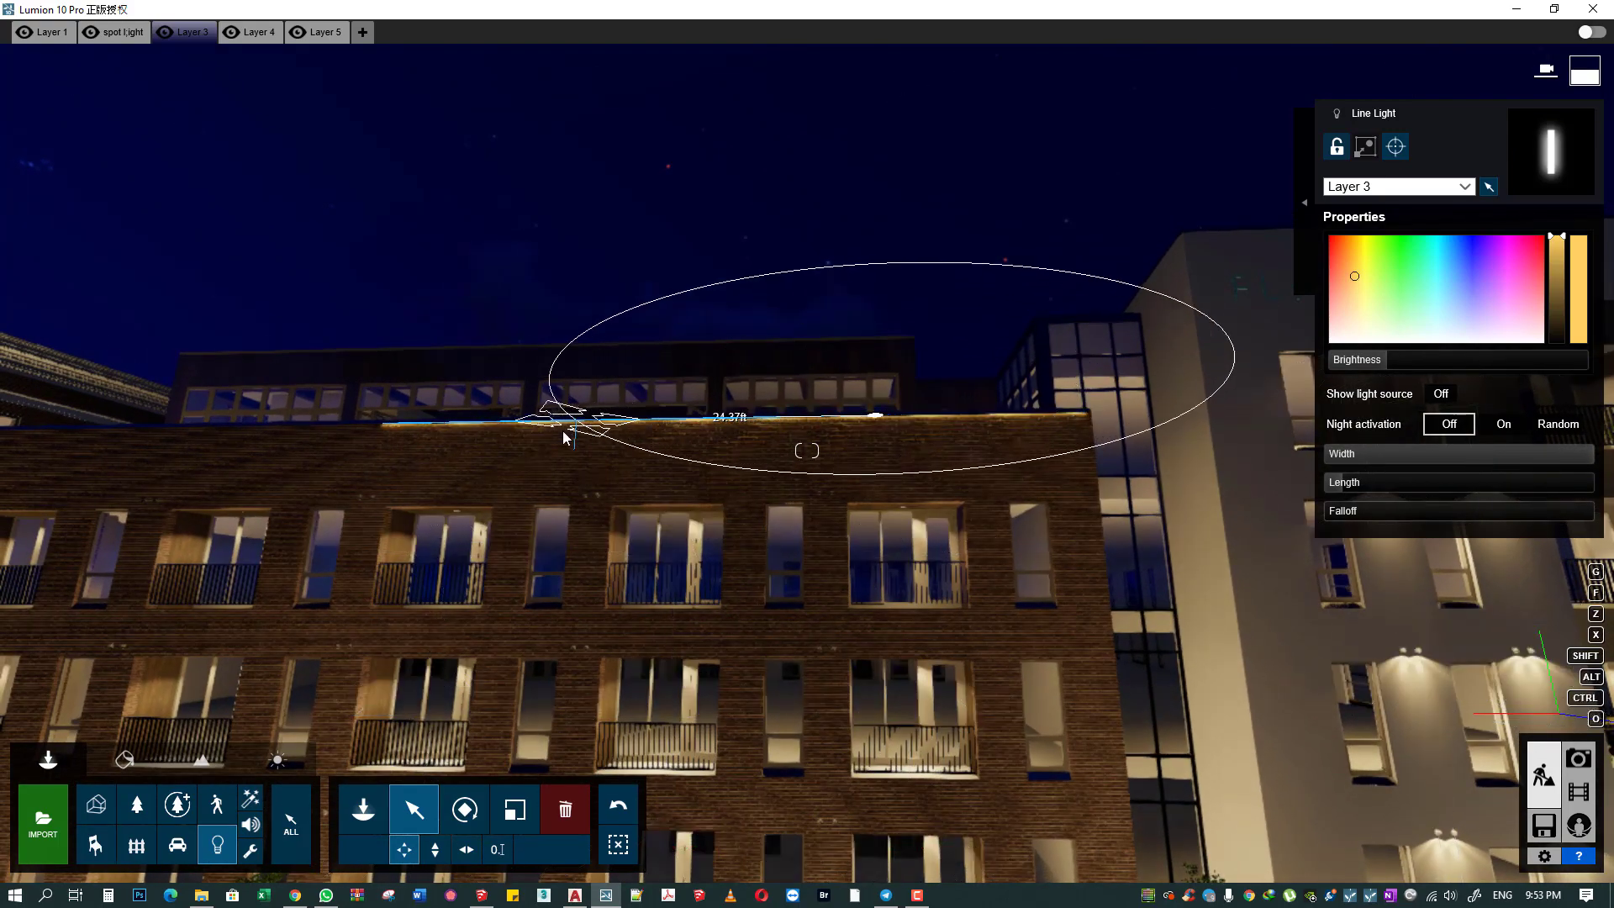
drag(564, 436, 505, 438)
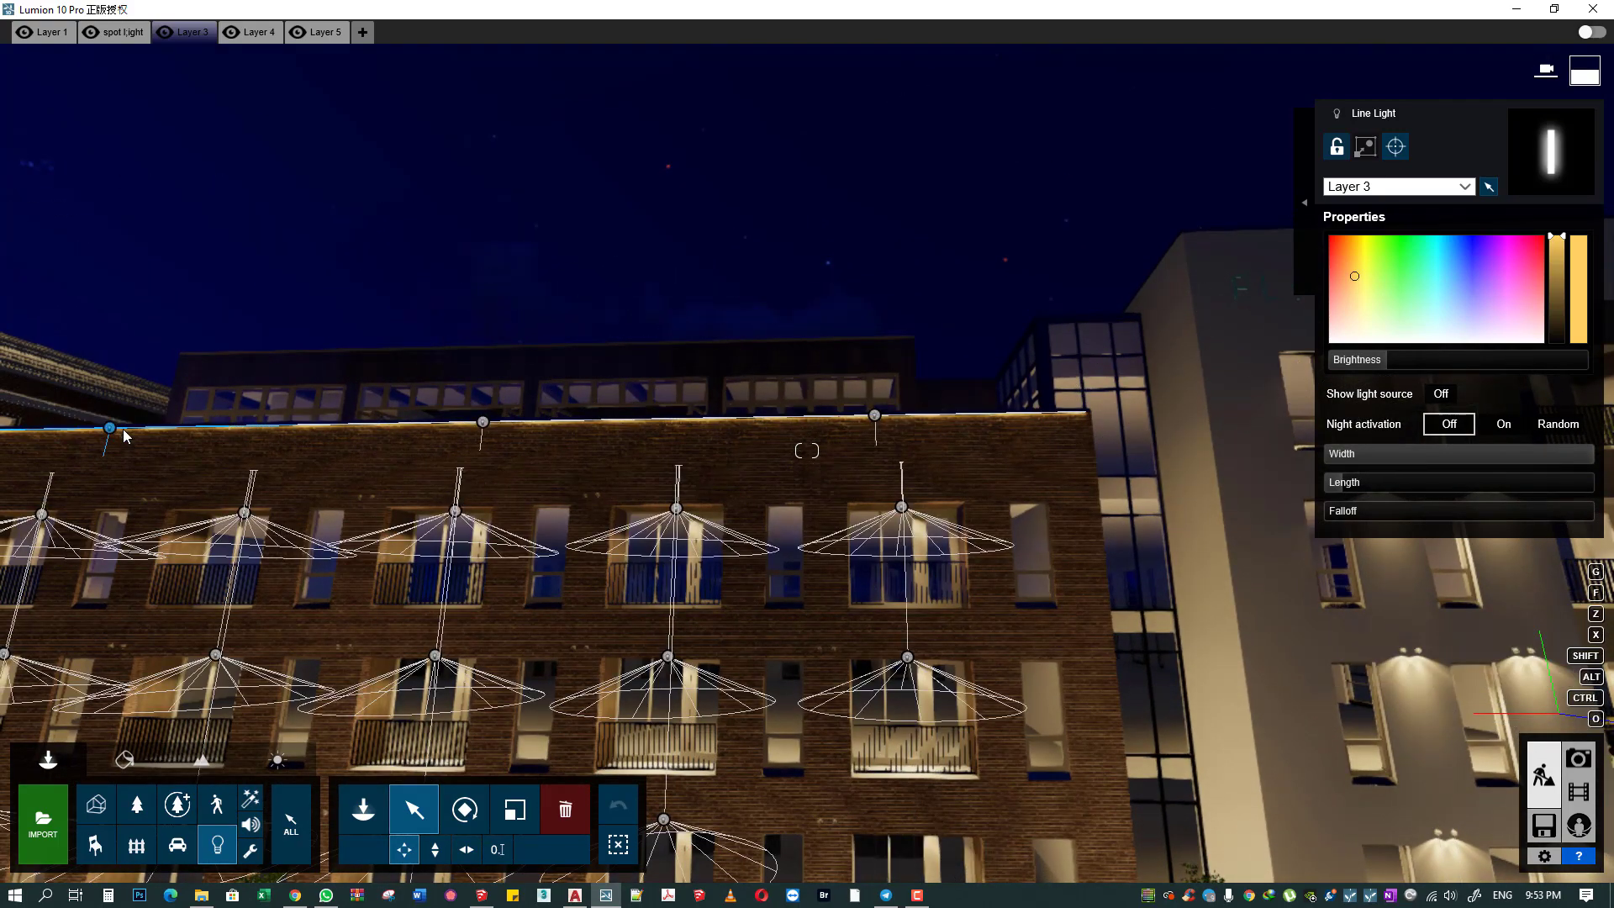
middle_drag(134, 432, 619, 433)
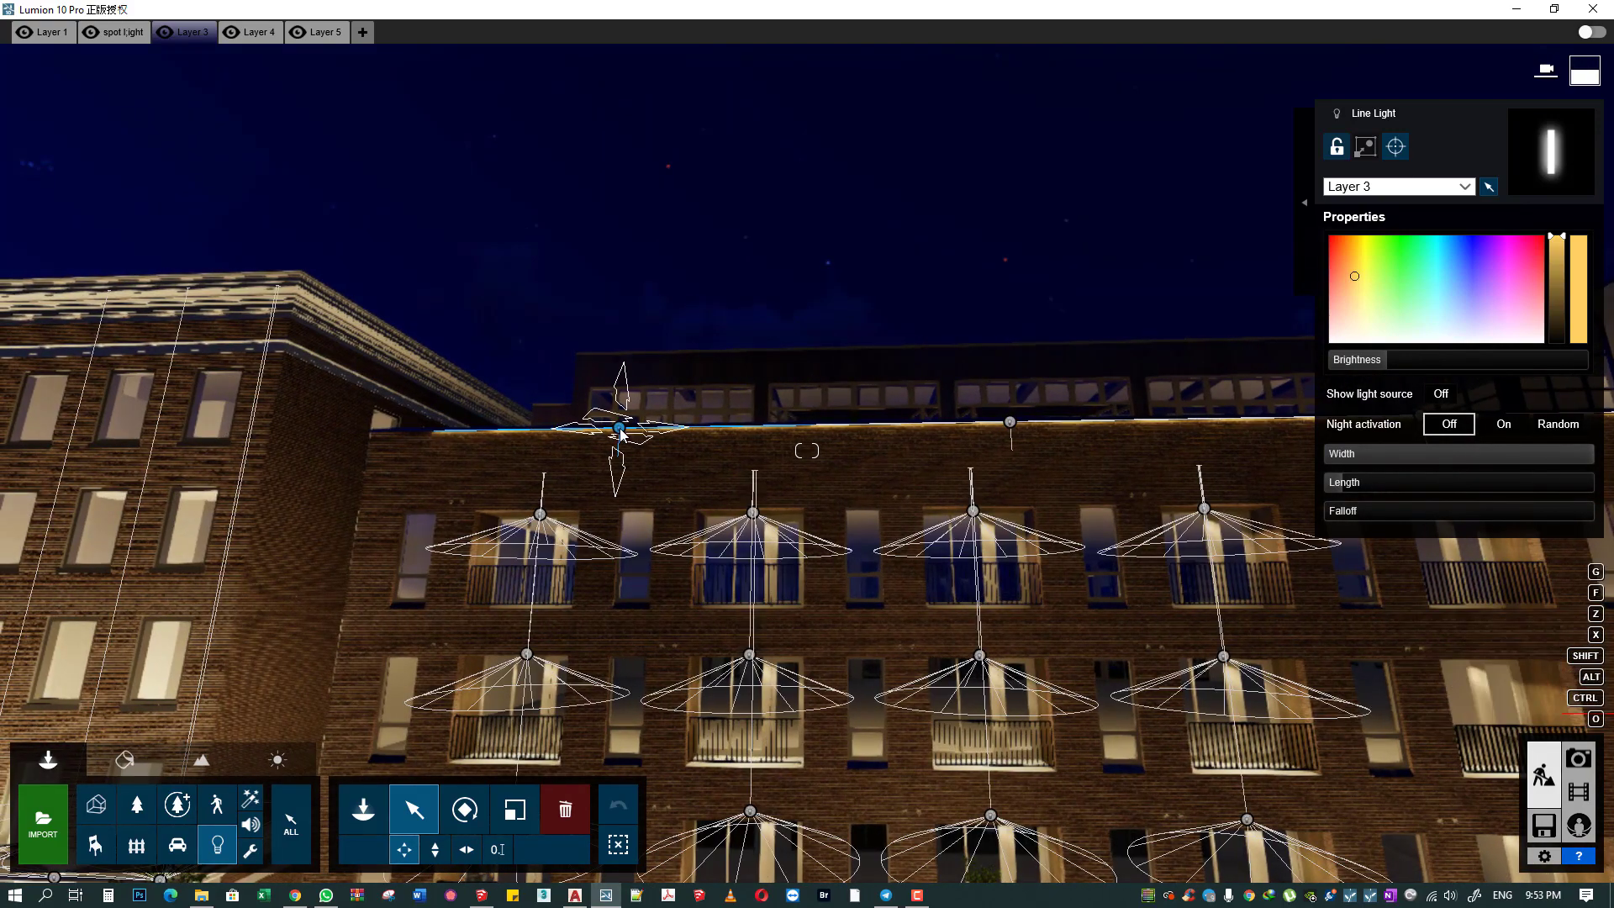
mouse_move(594, 435)
mouse_down()
mouse_move(552, 434)
mouse_move(1005, 417)
mouse_move(954, 431)
mouse_up()
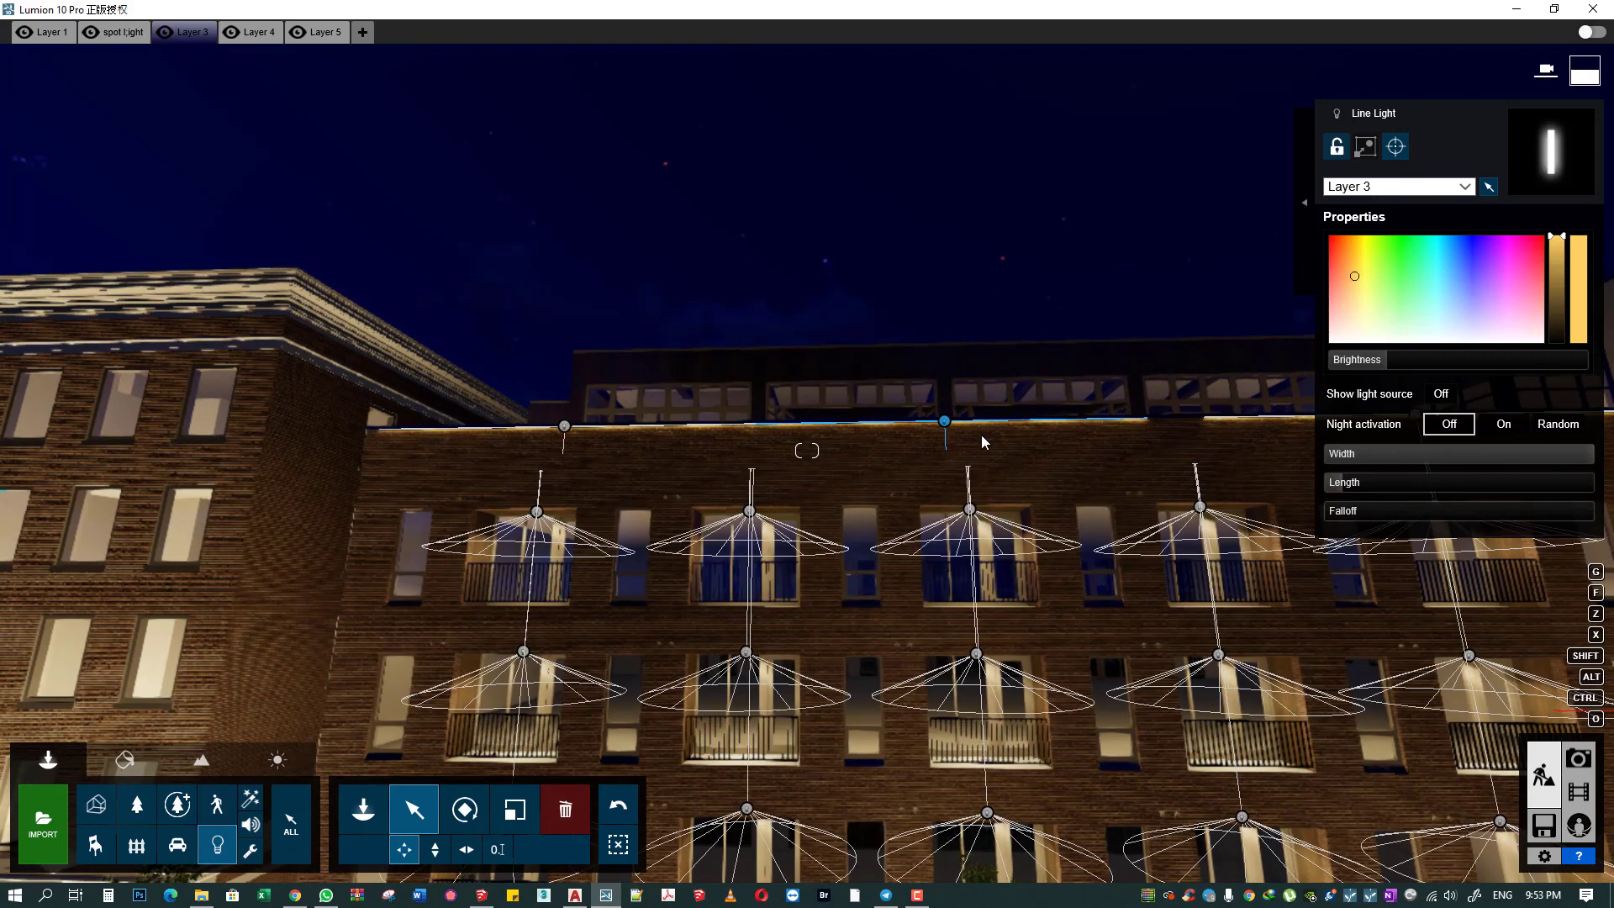
middle_drag(1022, 458, 565, 459)
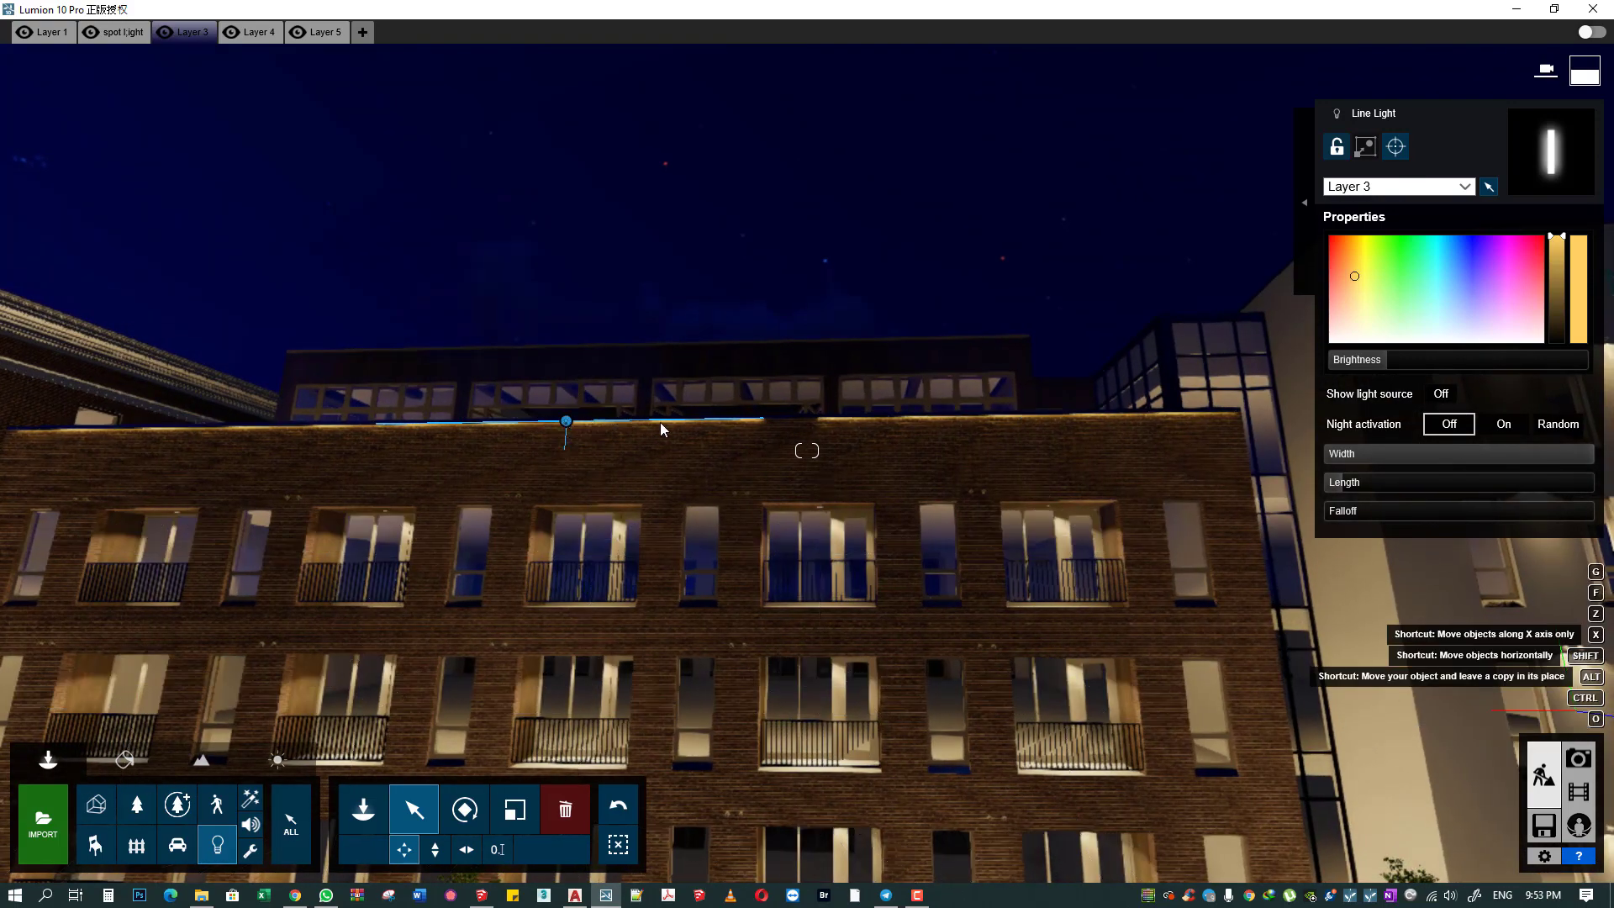
- Render '2 - Photo' at 1920x1080, cancel at sample 12/16, and go back to build mode
click(1579, 758)
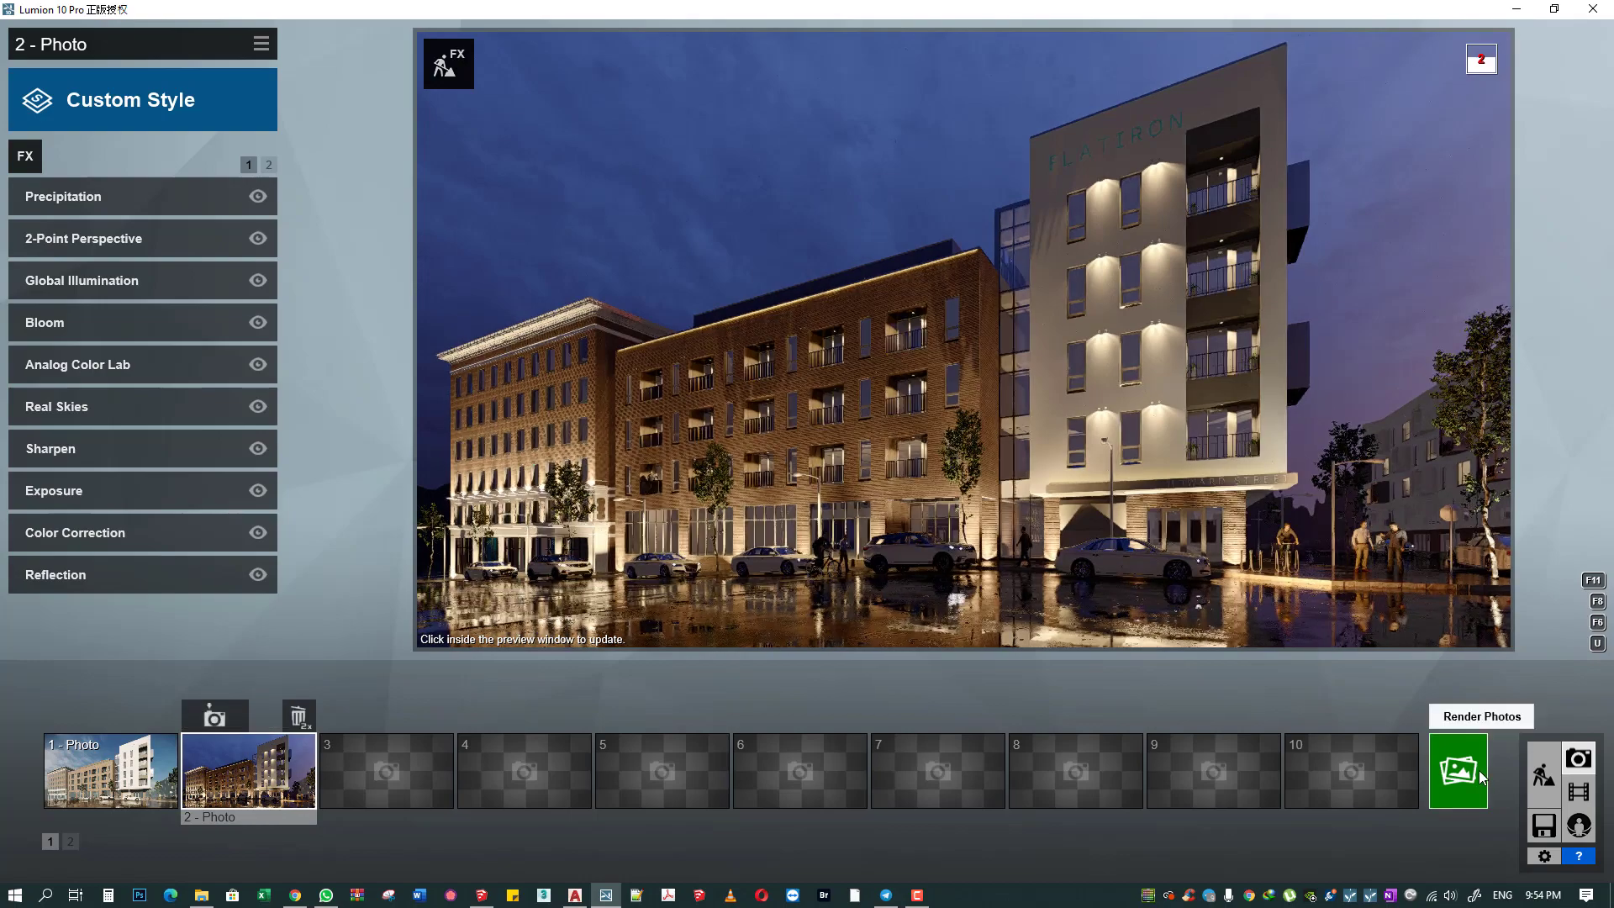
click(1479, 770)
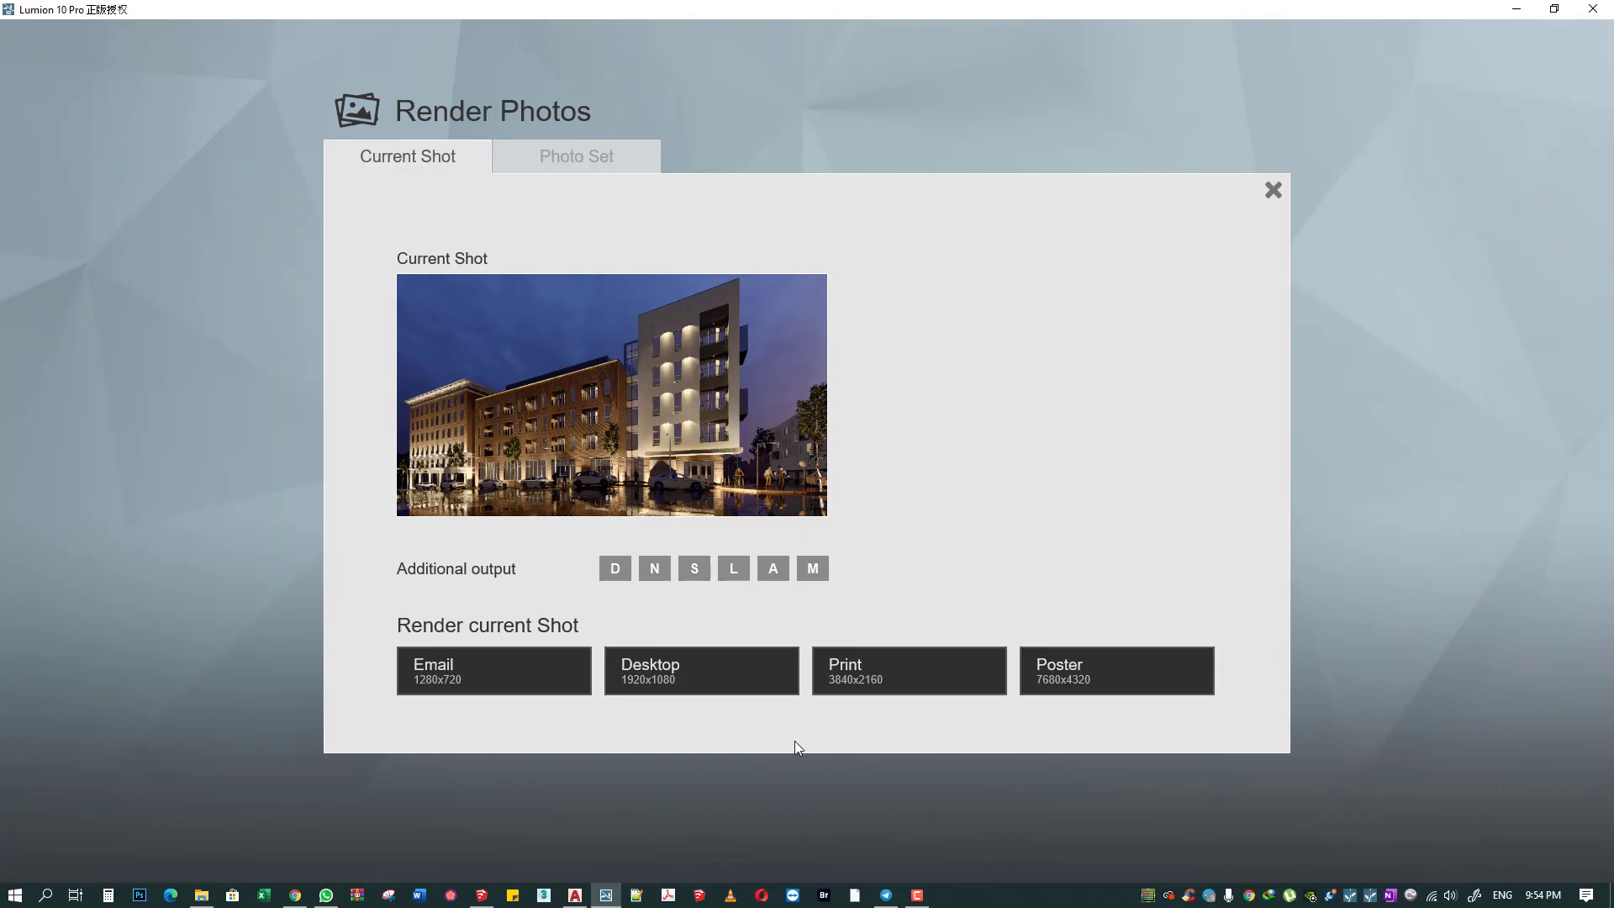
click(745, 674)
key(Return)
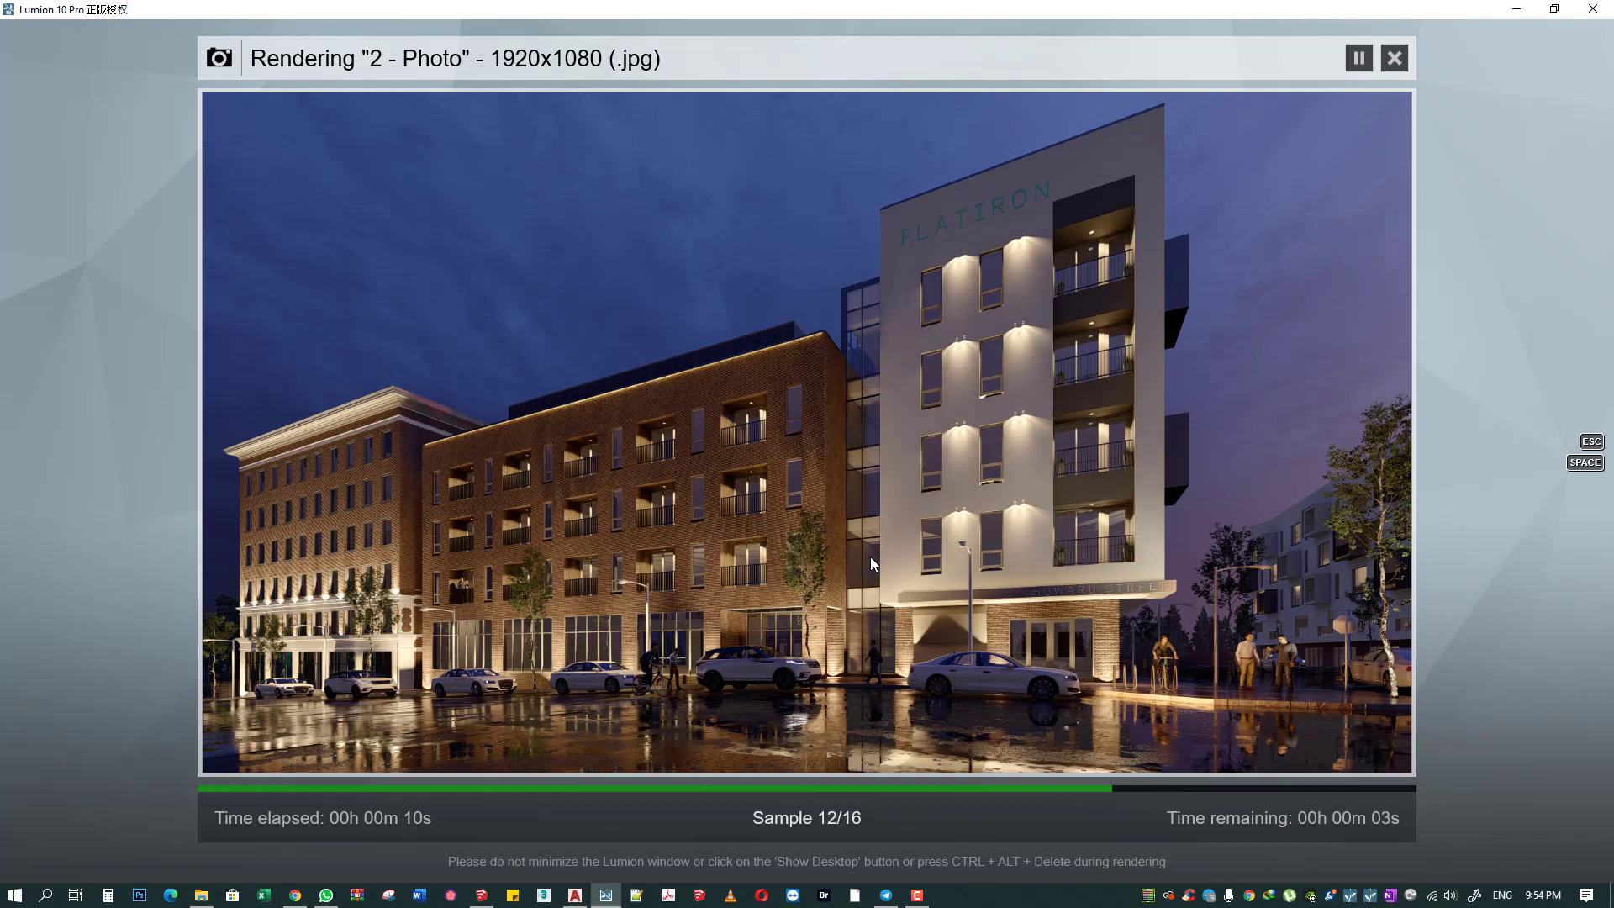
key(Escape)
key(Escape)
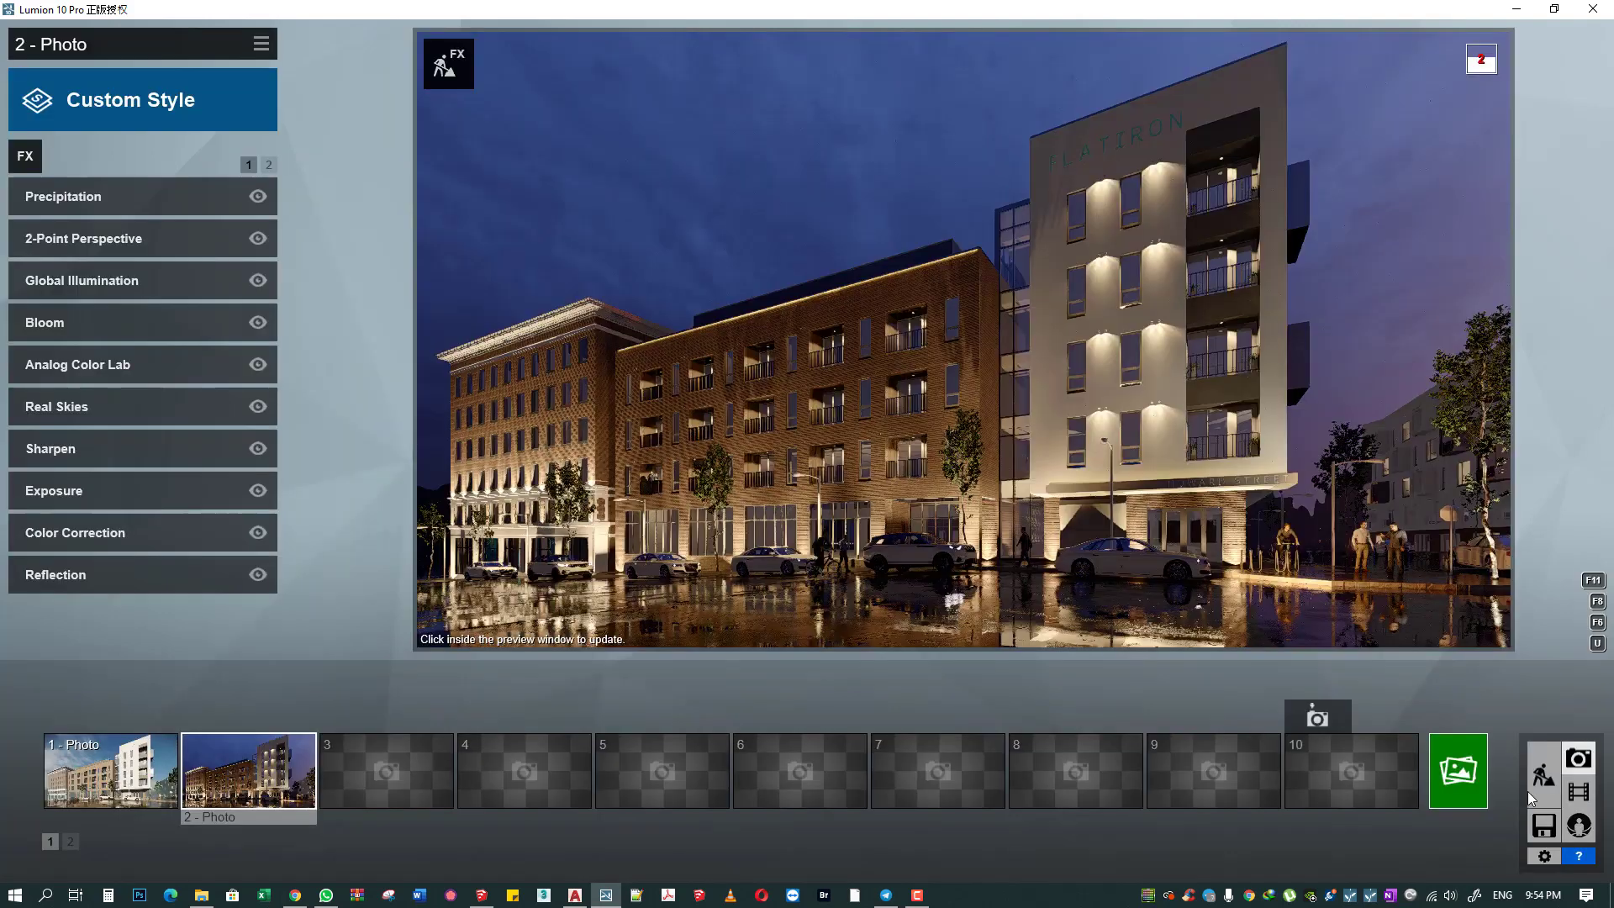
click(1545, 777)
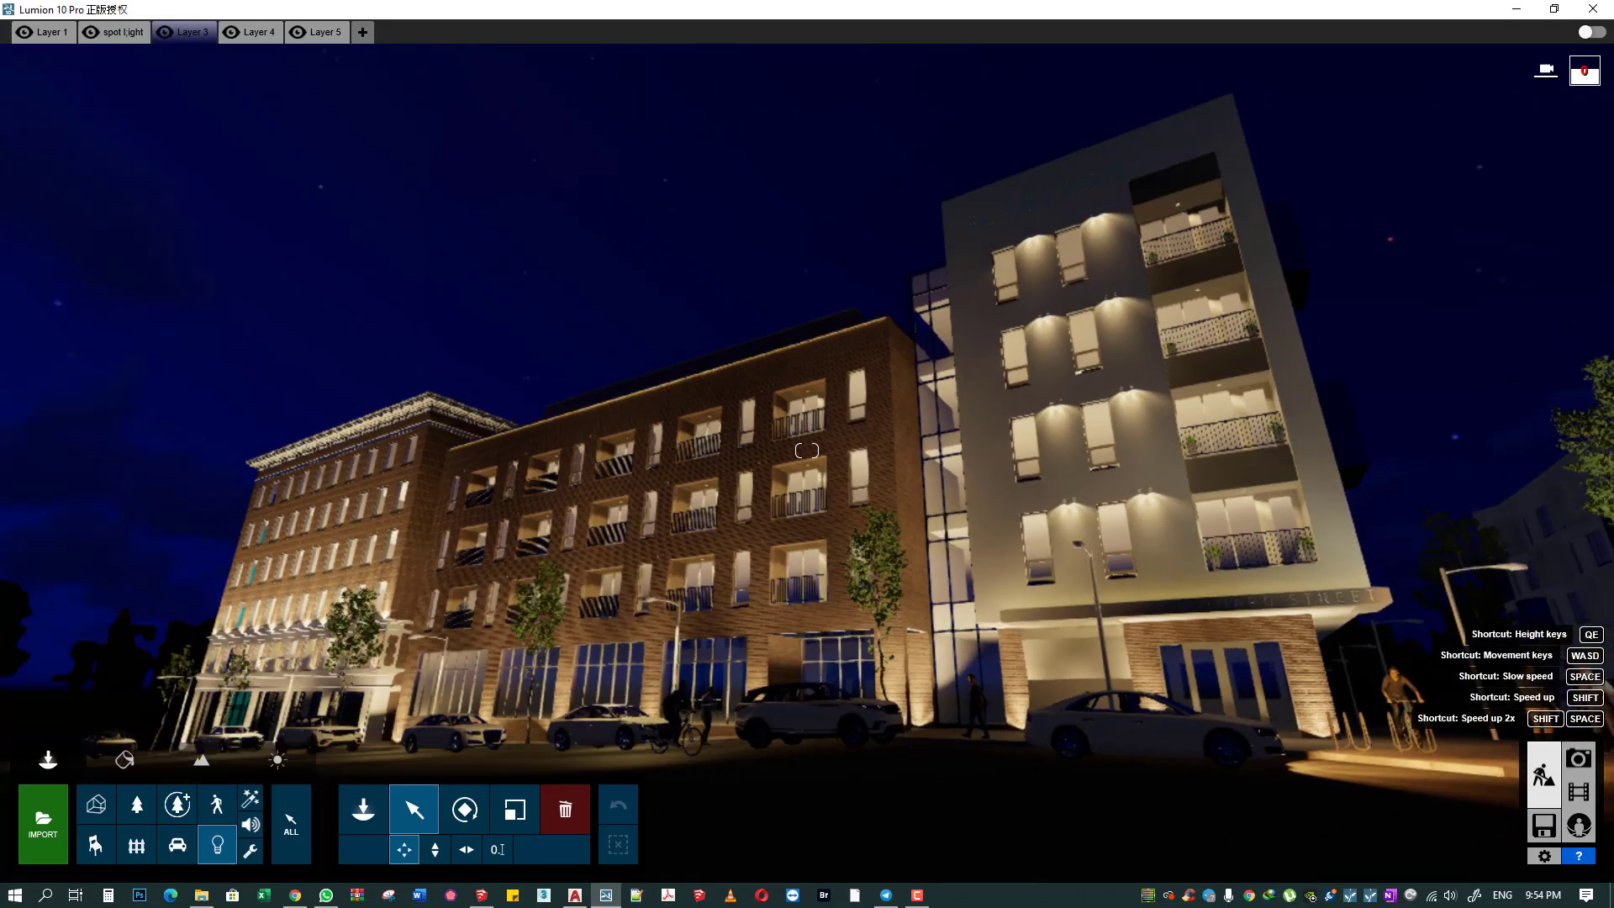
- Fly to the building corner and move a spotlight onto the cornice corner
key(w)
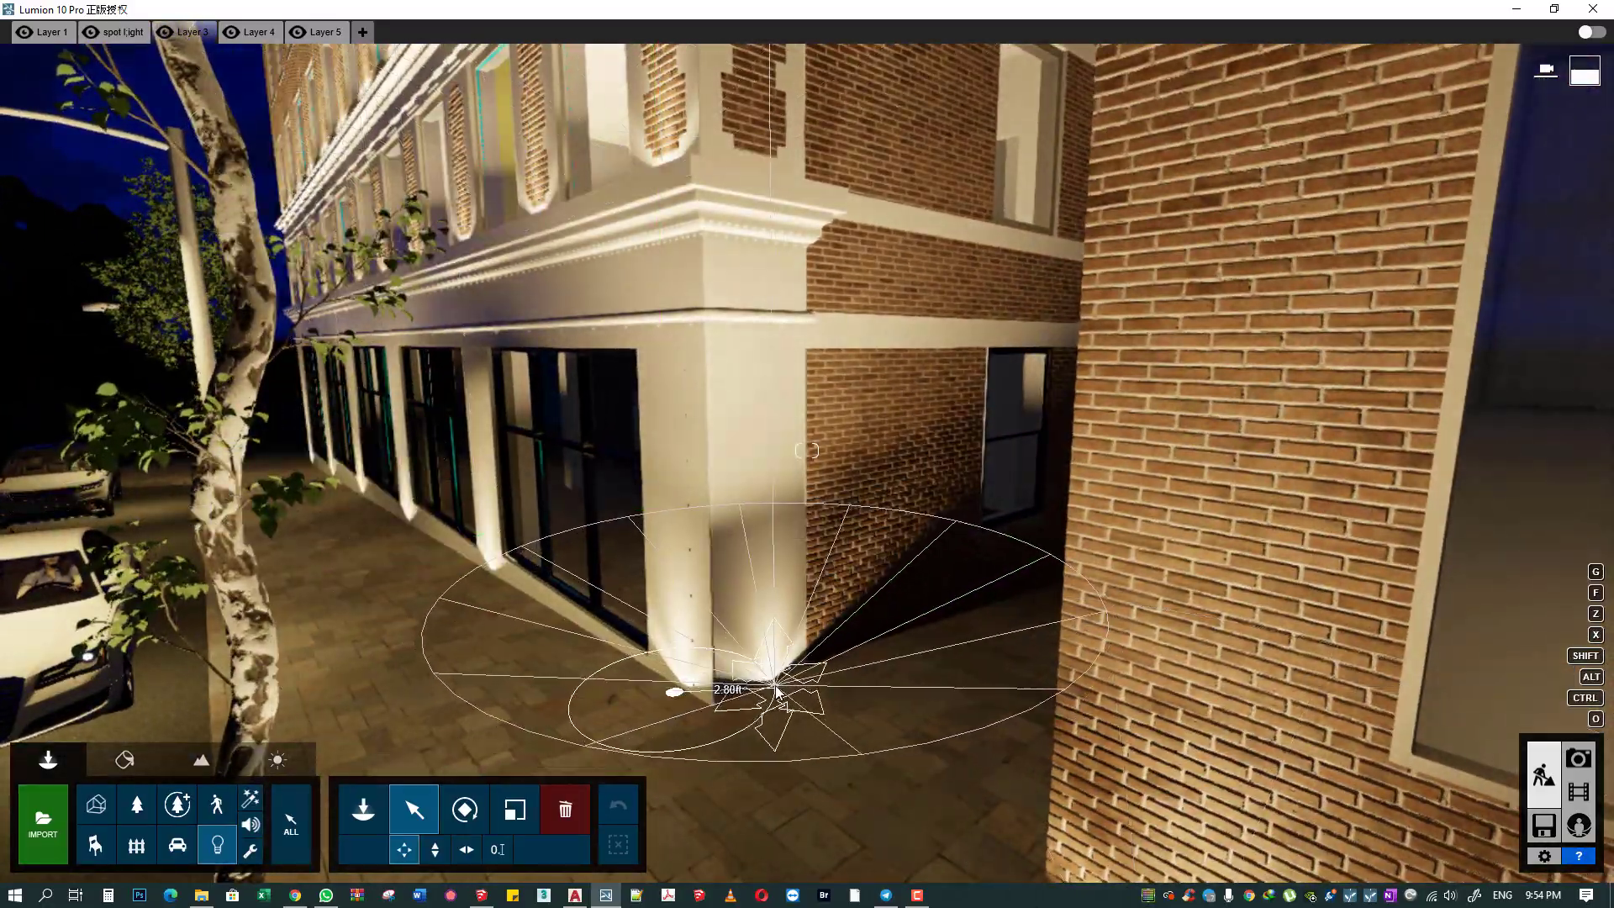
key(q)
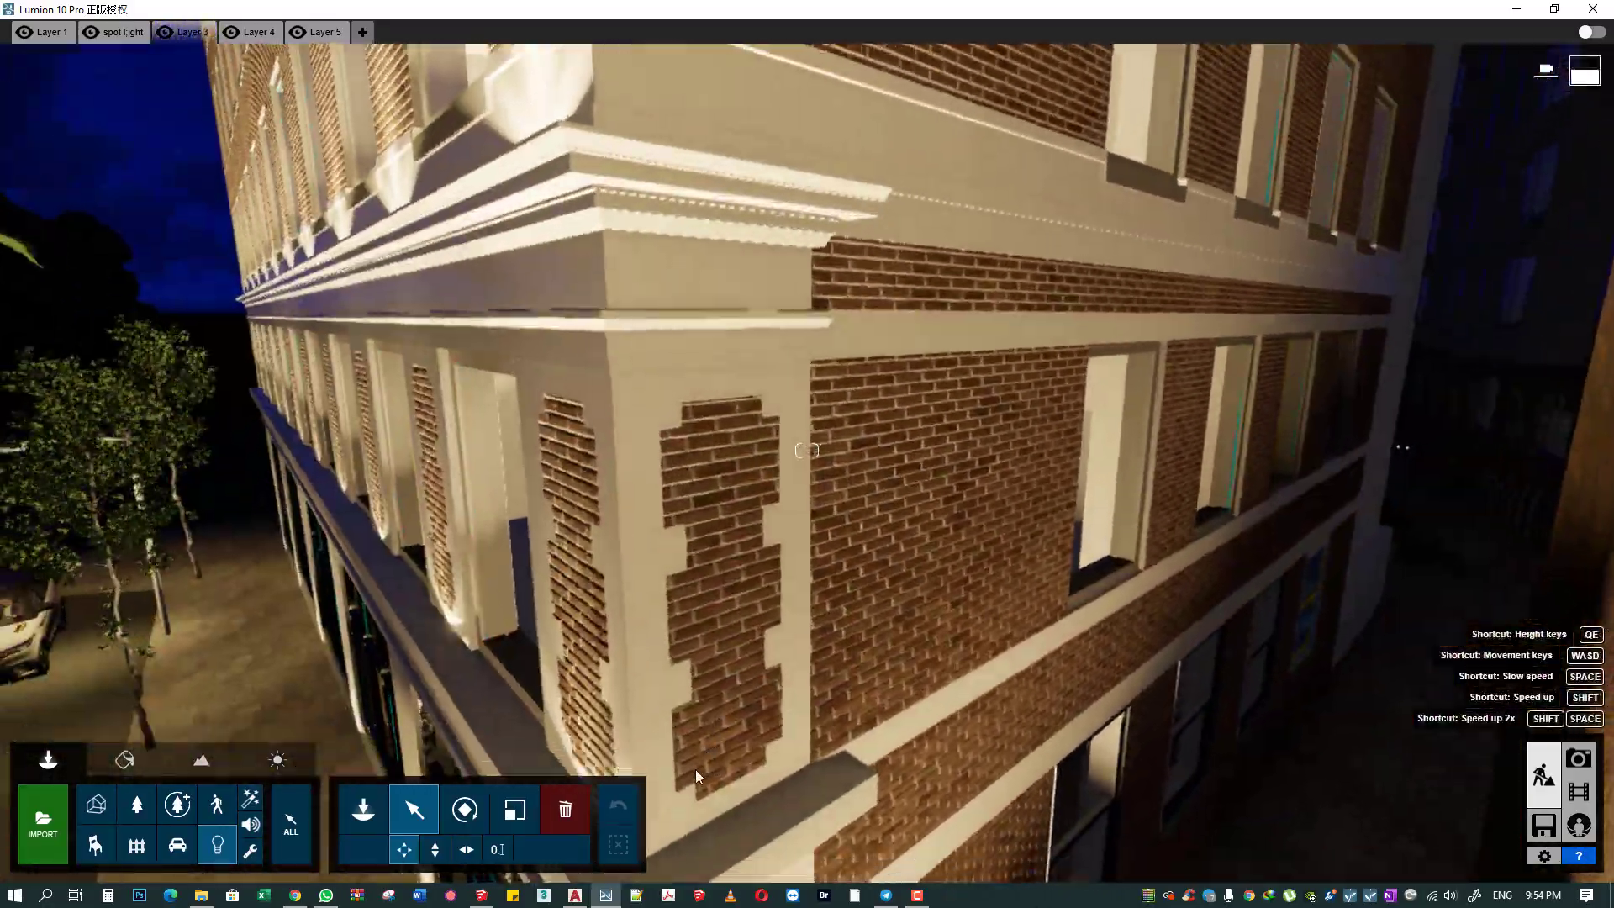
mouse_move(765, 673)
right_down()
mouse_move(772, 639)
mouse_move(674, 612)
right_up()
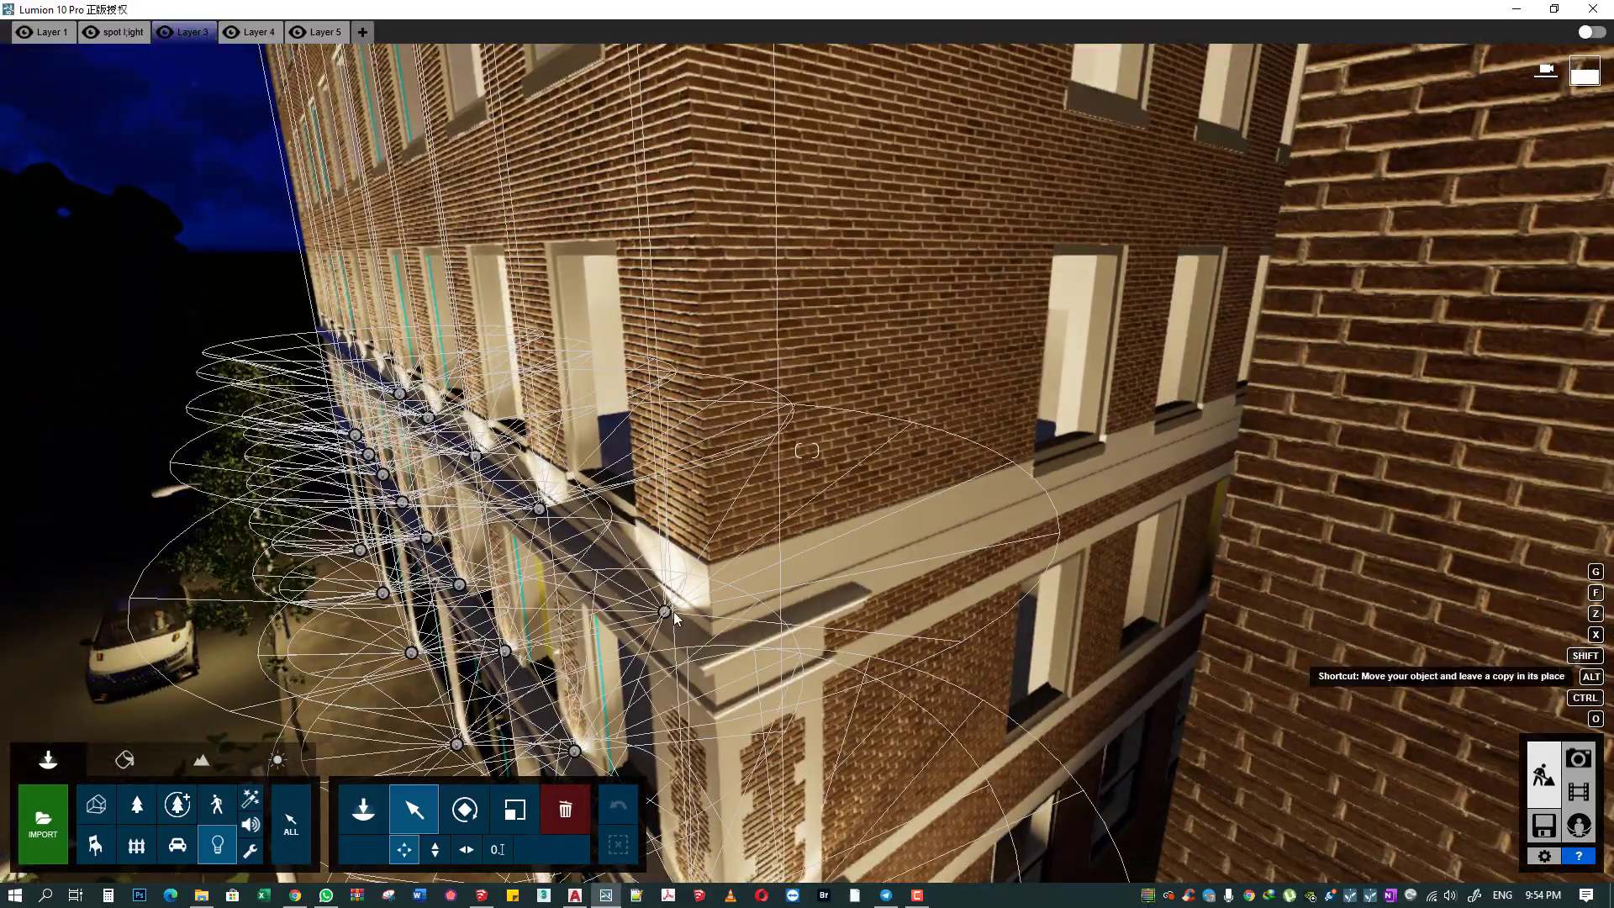
drag(674, 612, 780, 624)
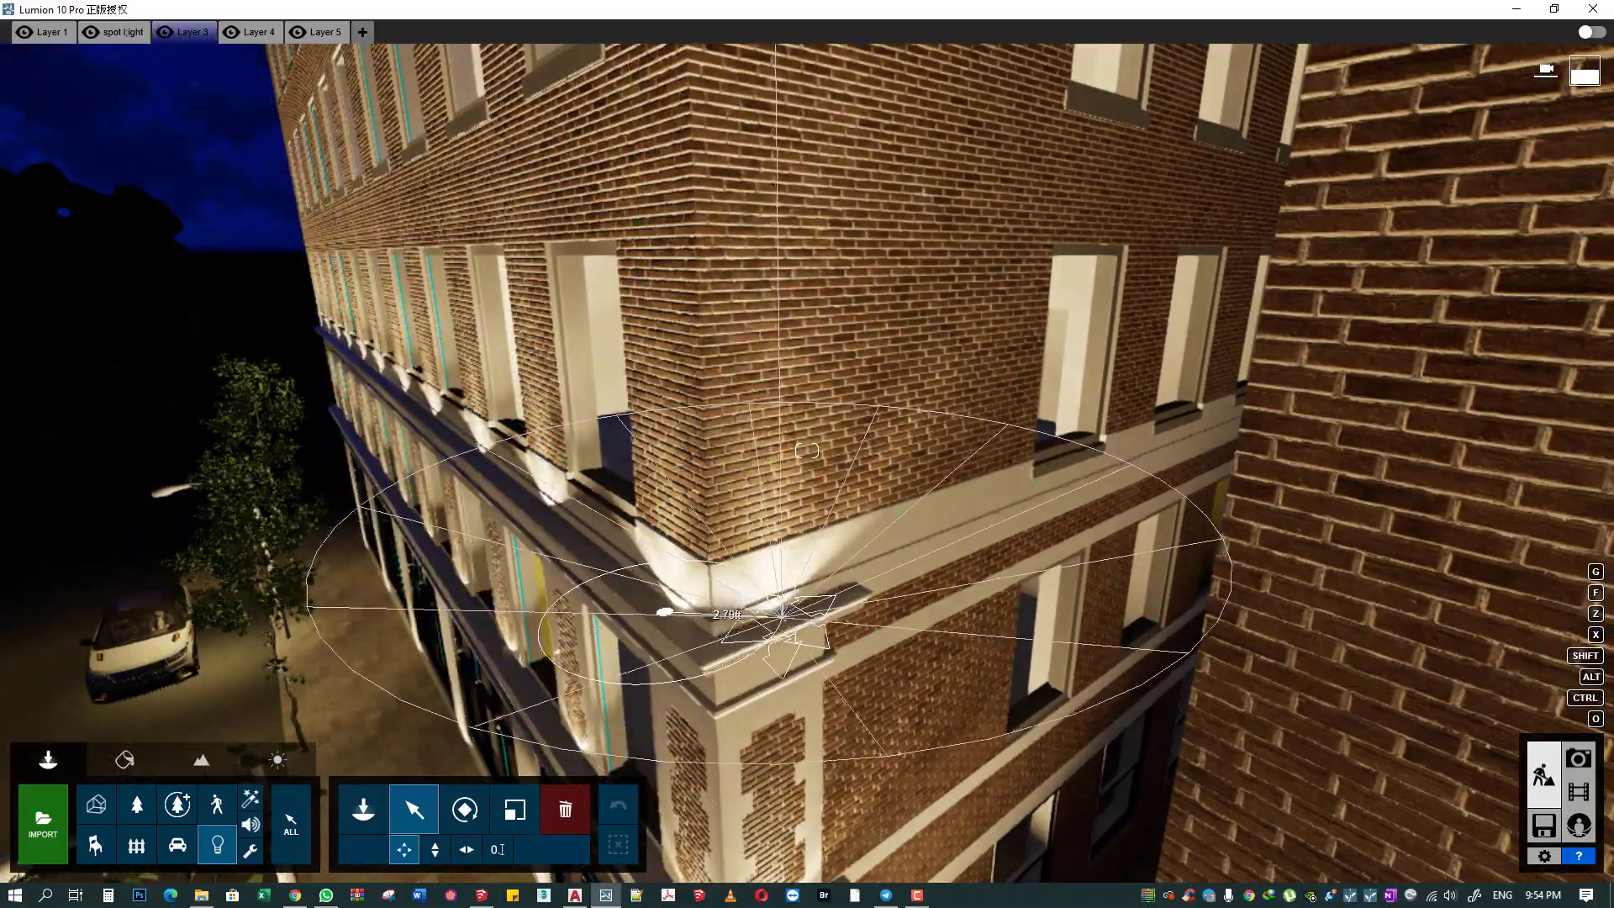
right_drag(807, 450, 925, 504)
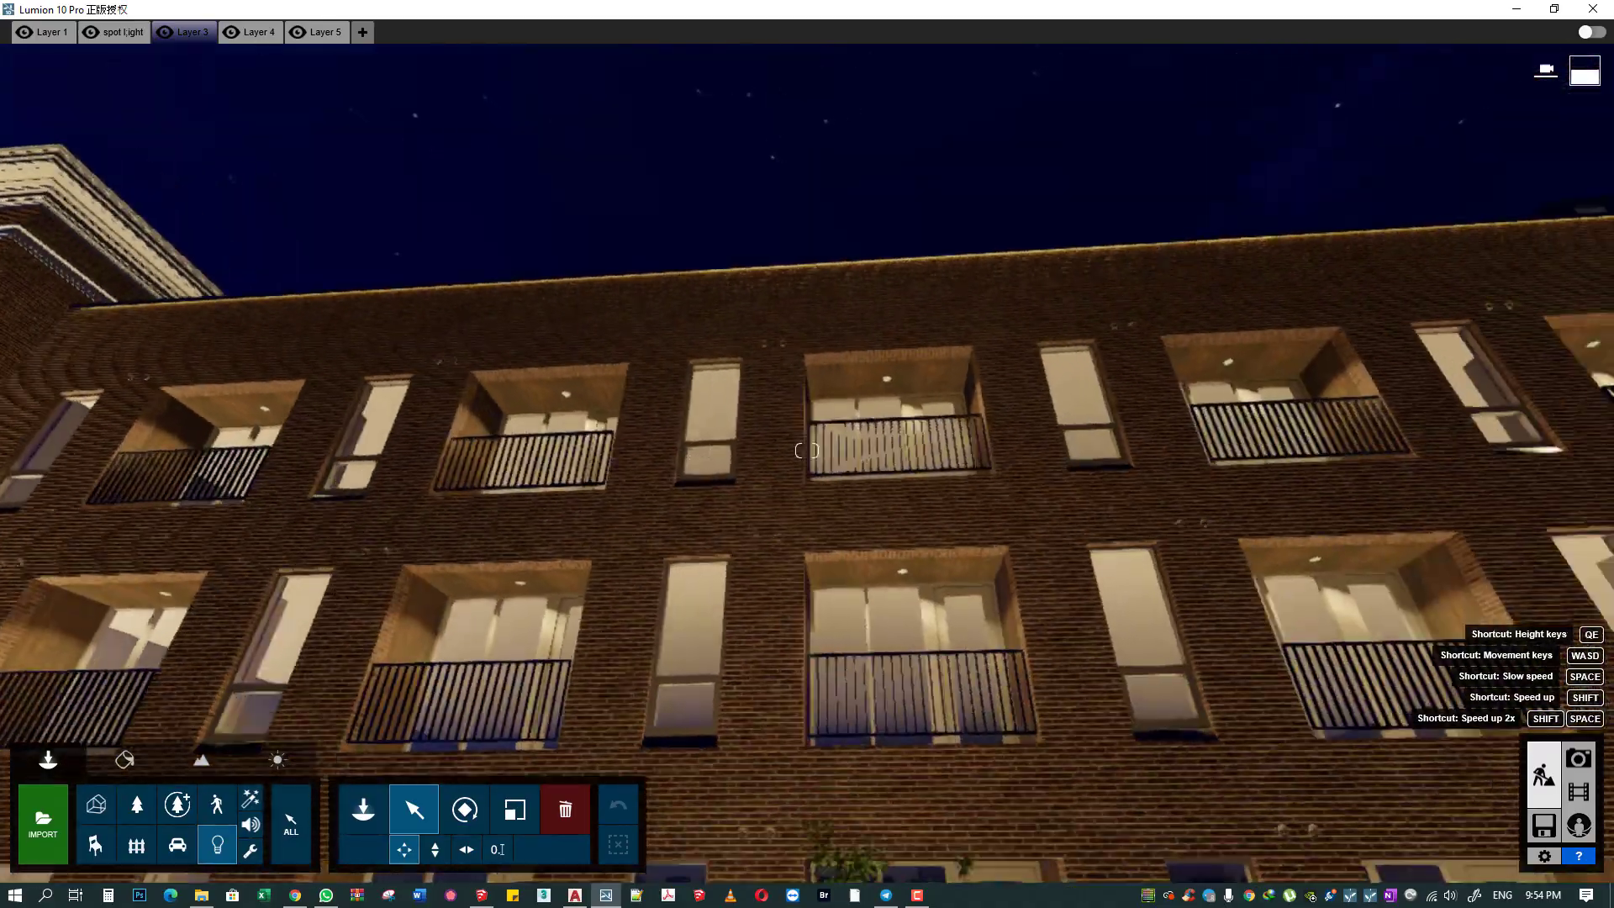
right_drag(807, 450, 924, 471)
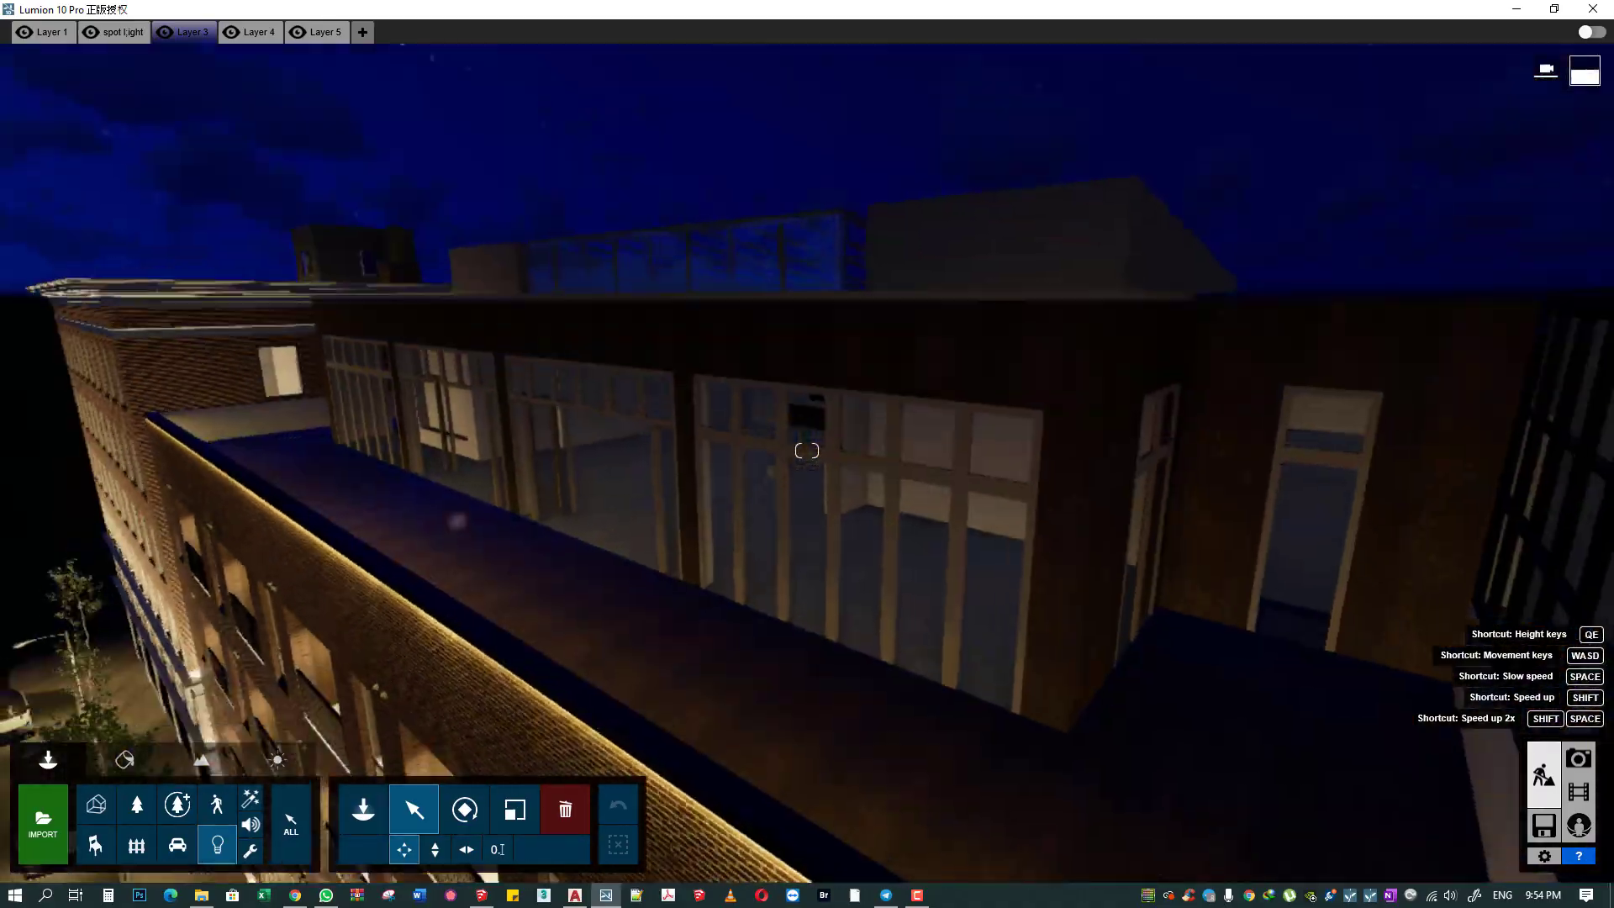
right_drag(807, 451, 740, 555)
- Place spot uplights at the window piers along the rooftop terrace's glazed wall
drag(295, 673, 891, 574)
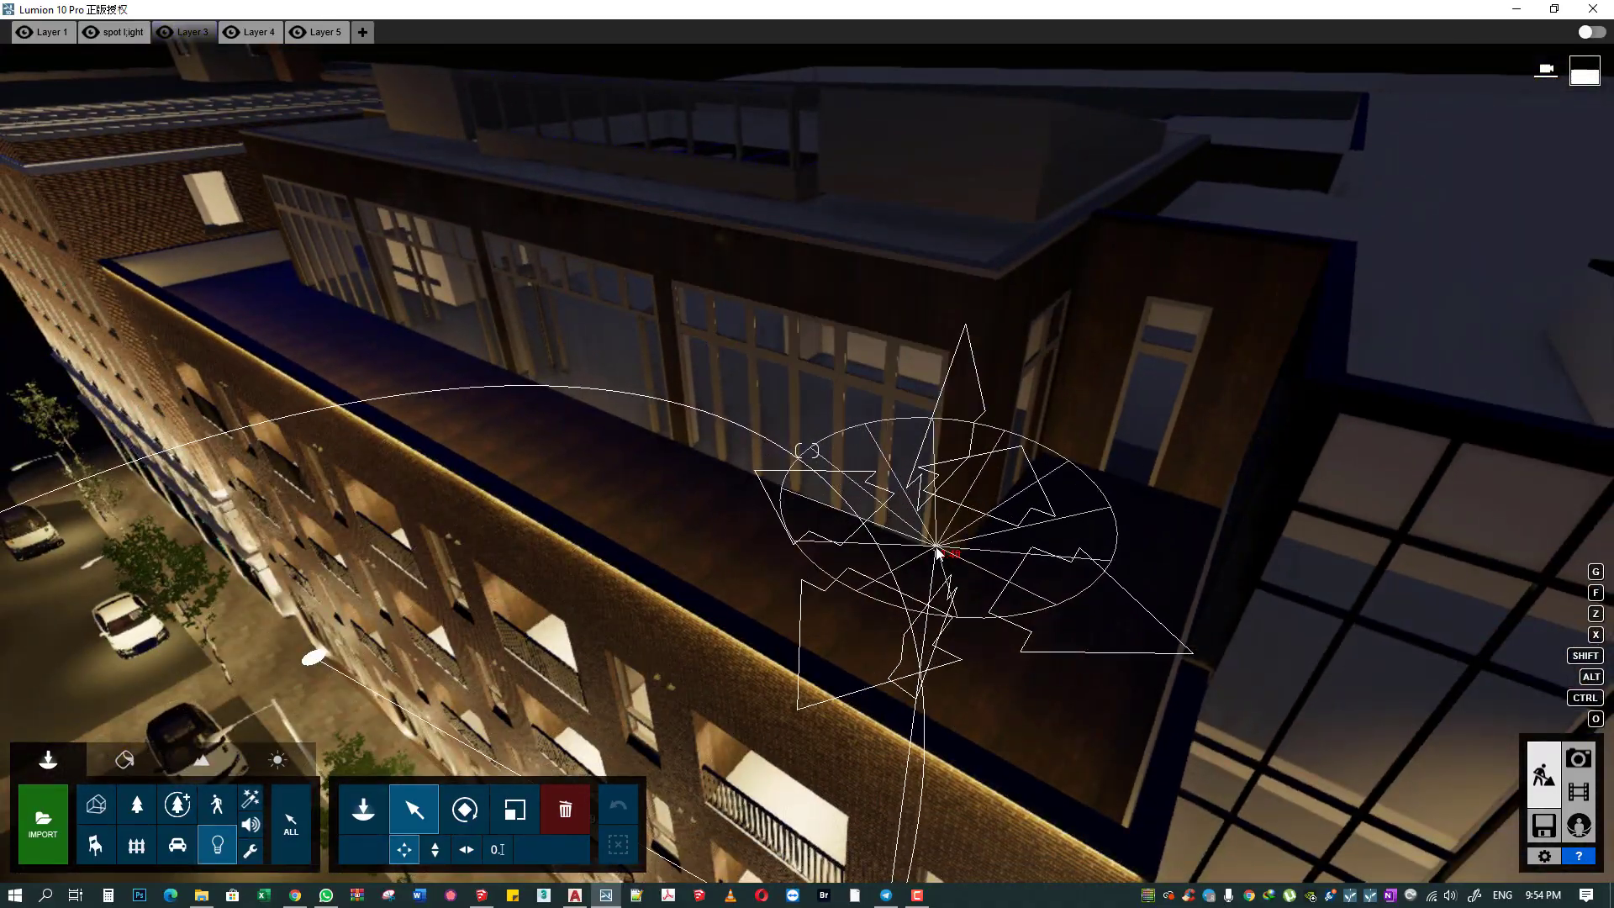
click(933, 559)
click(674, 458)
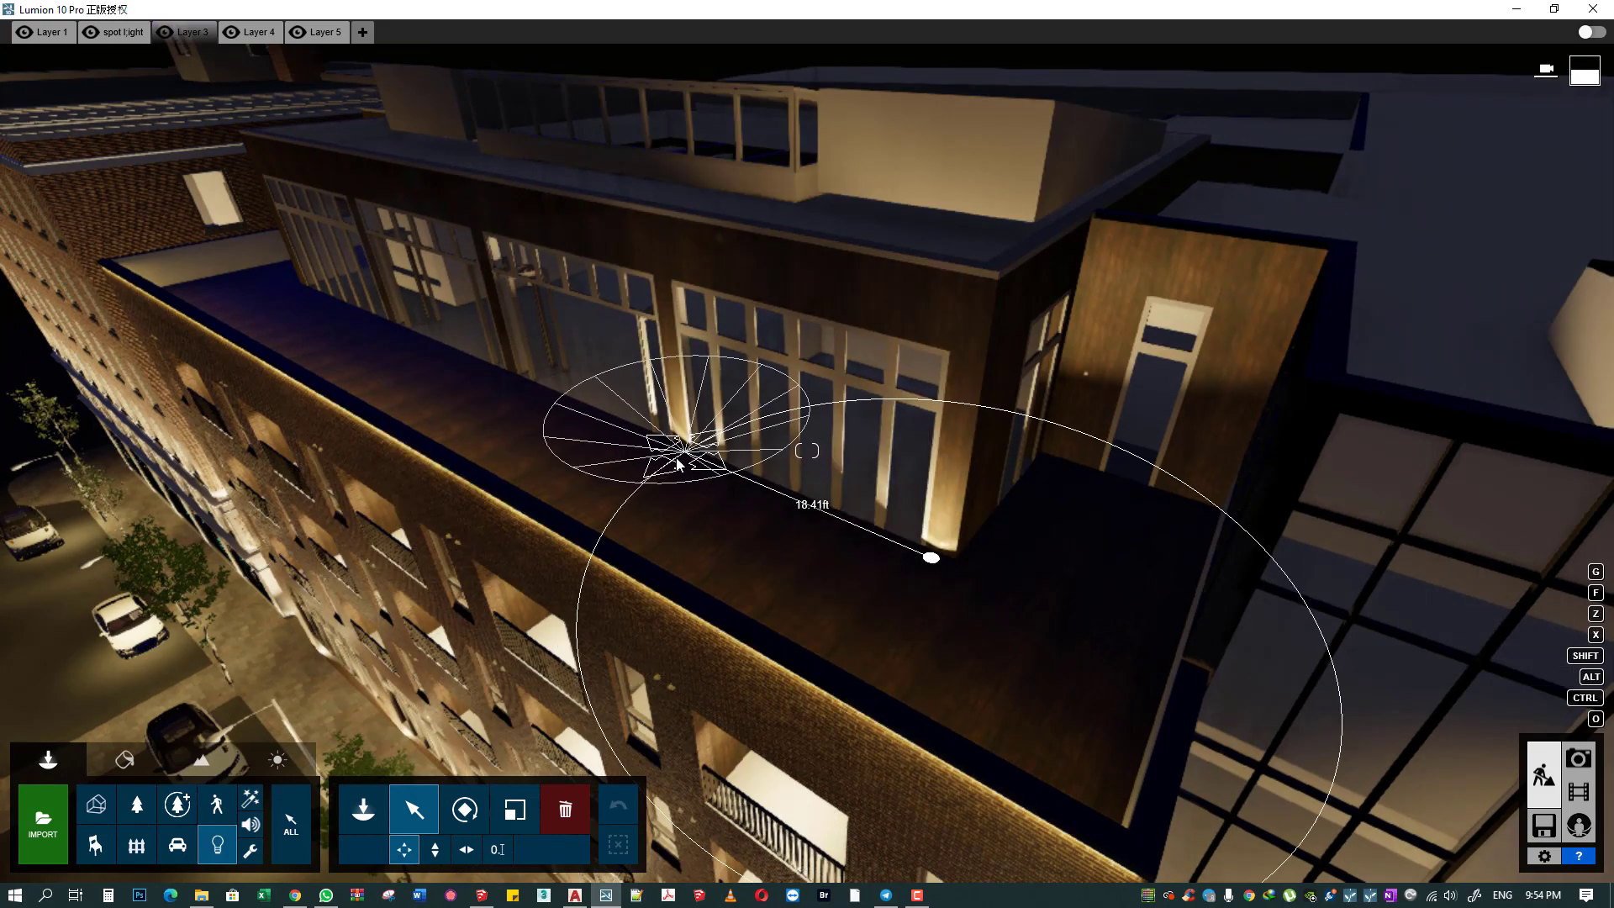
click(673, 444)
right_drag(672, 444, 834, 607)
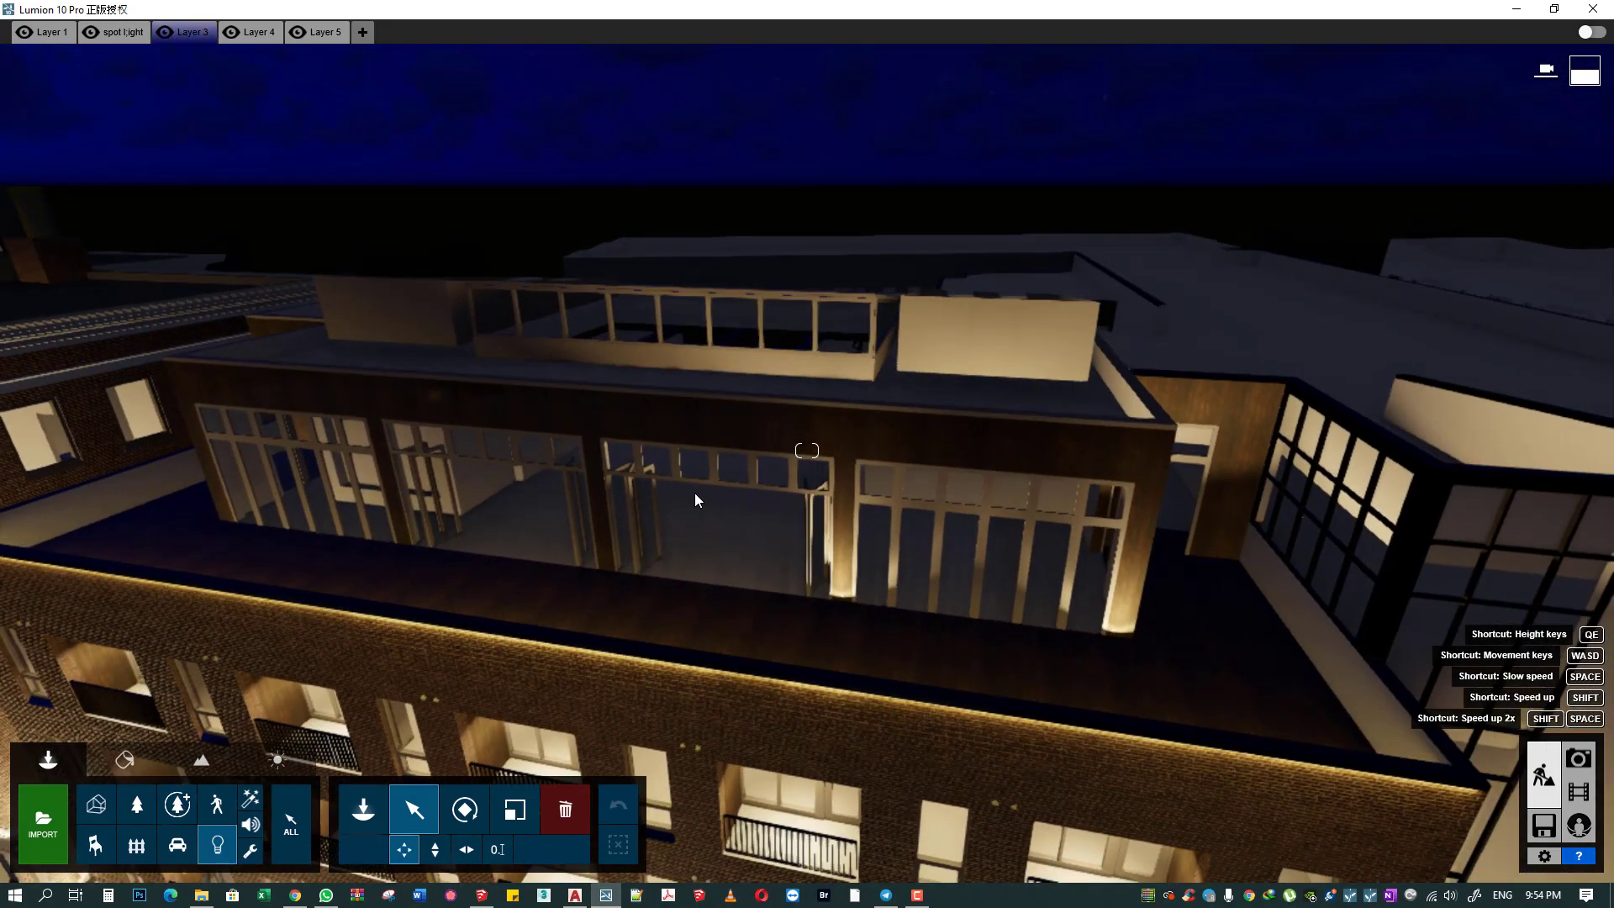
click(604, 579)
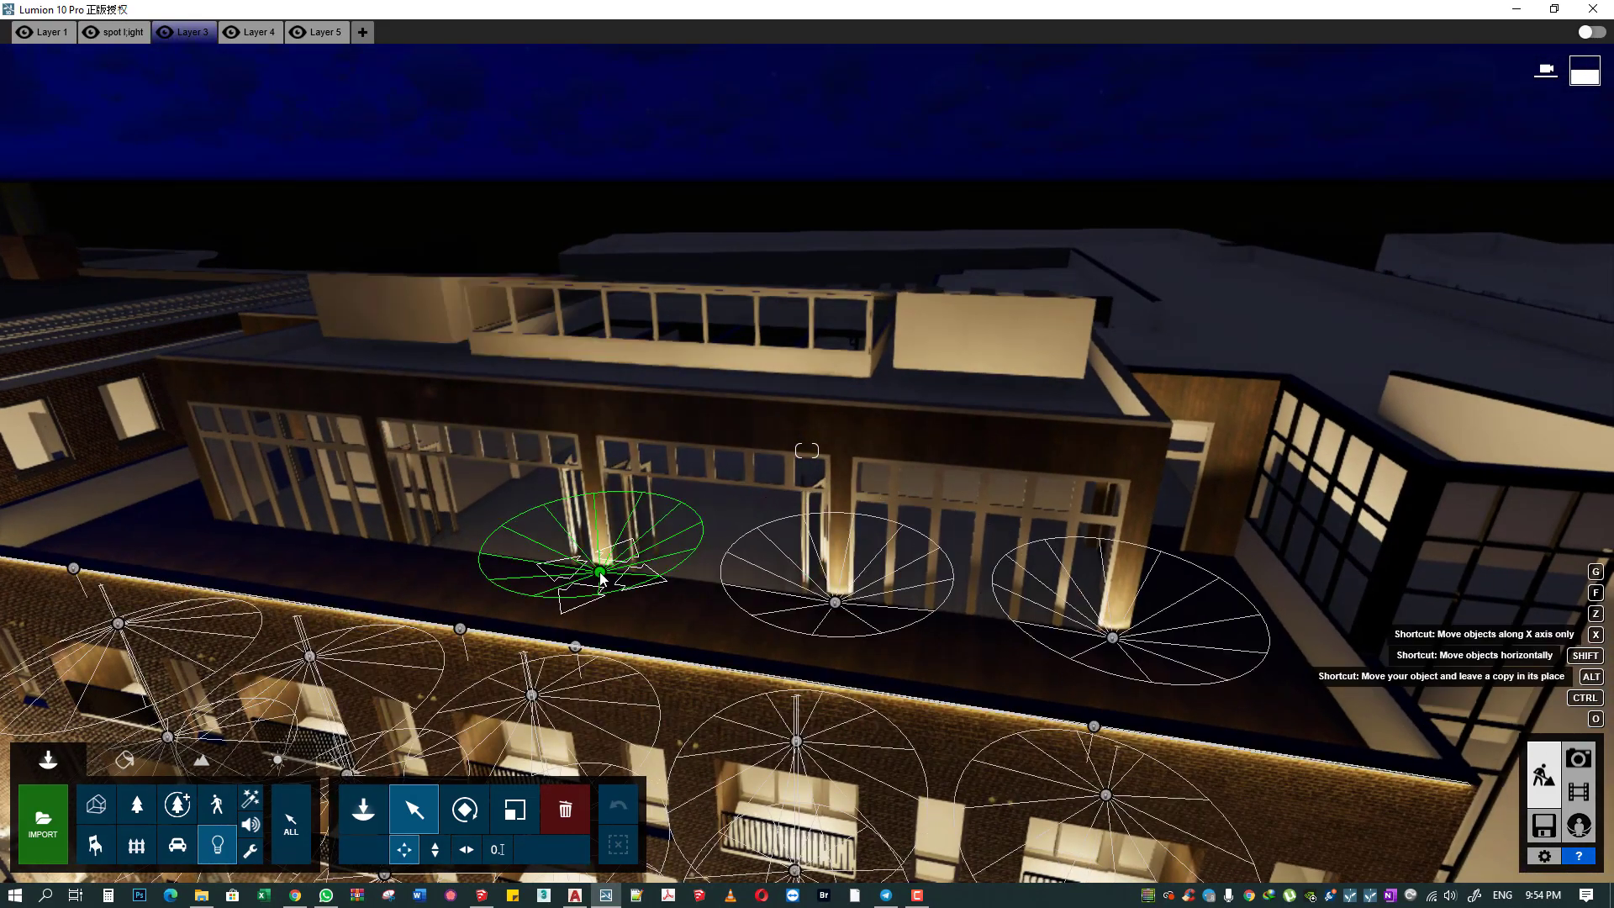
click(420, 551)
right_drag(420, 551, 504, 555)
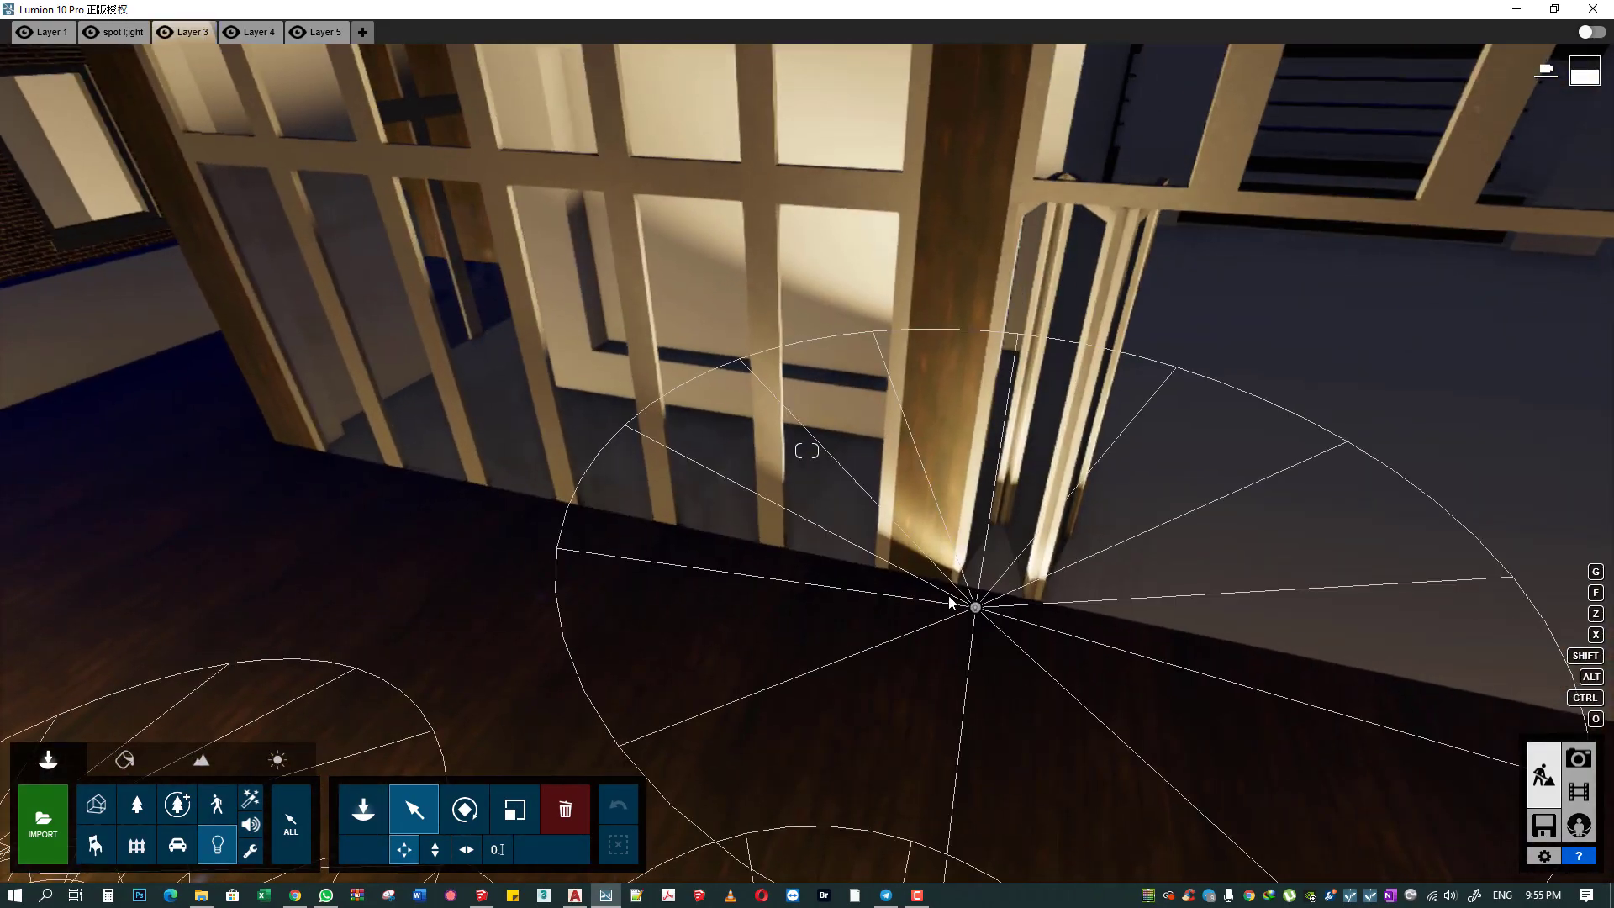
click(973, 607)
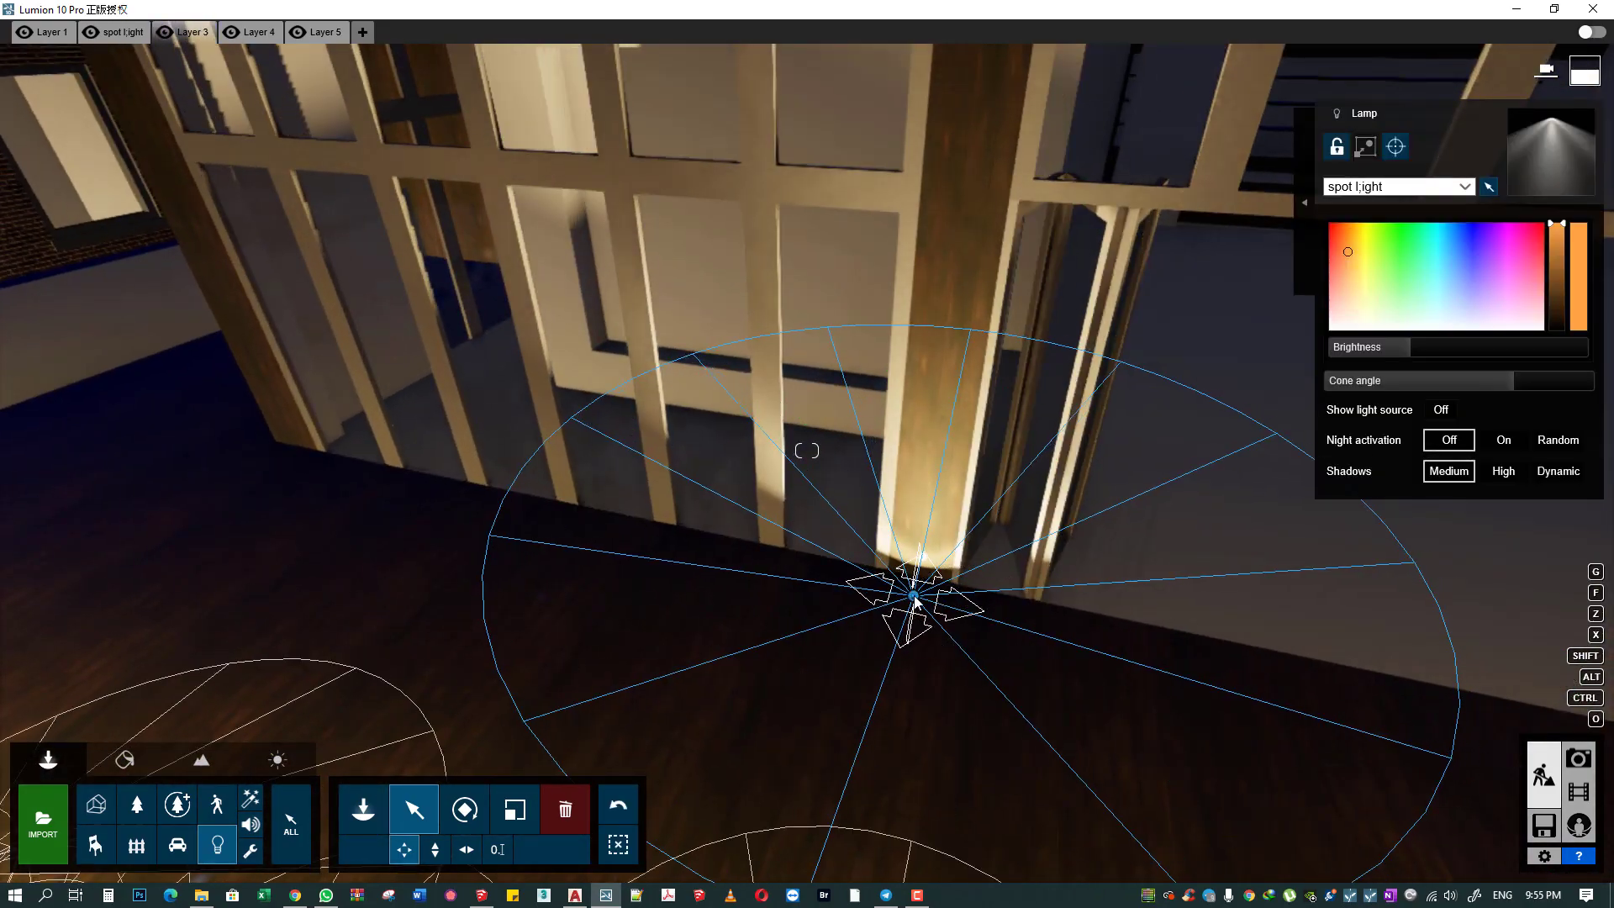
drag(917, 597, 290, 469)
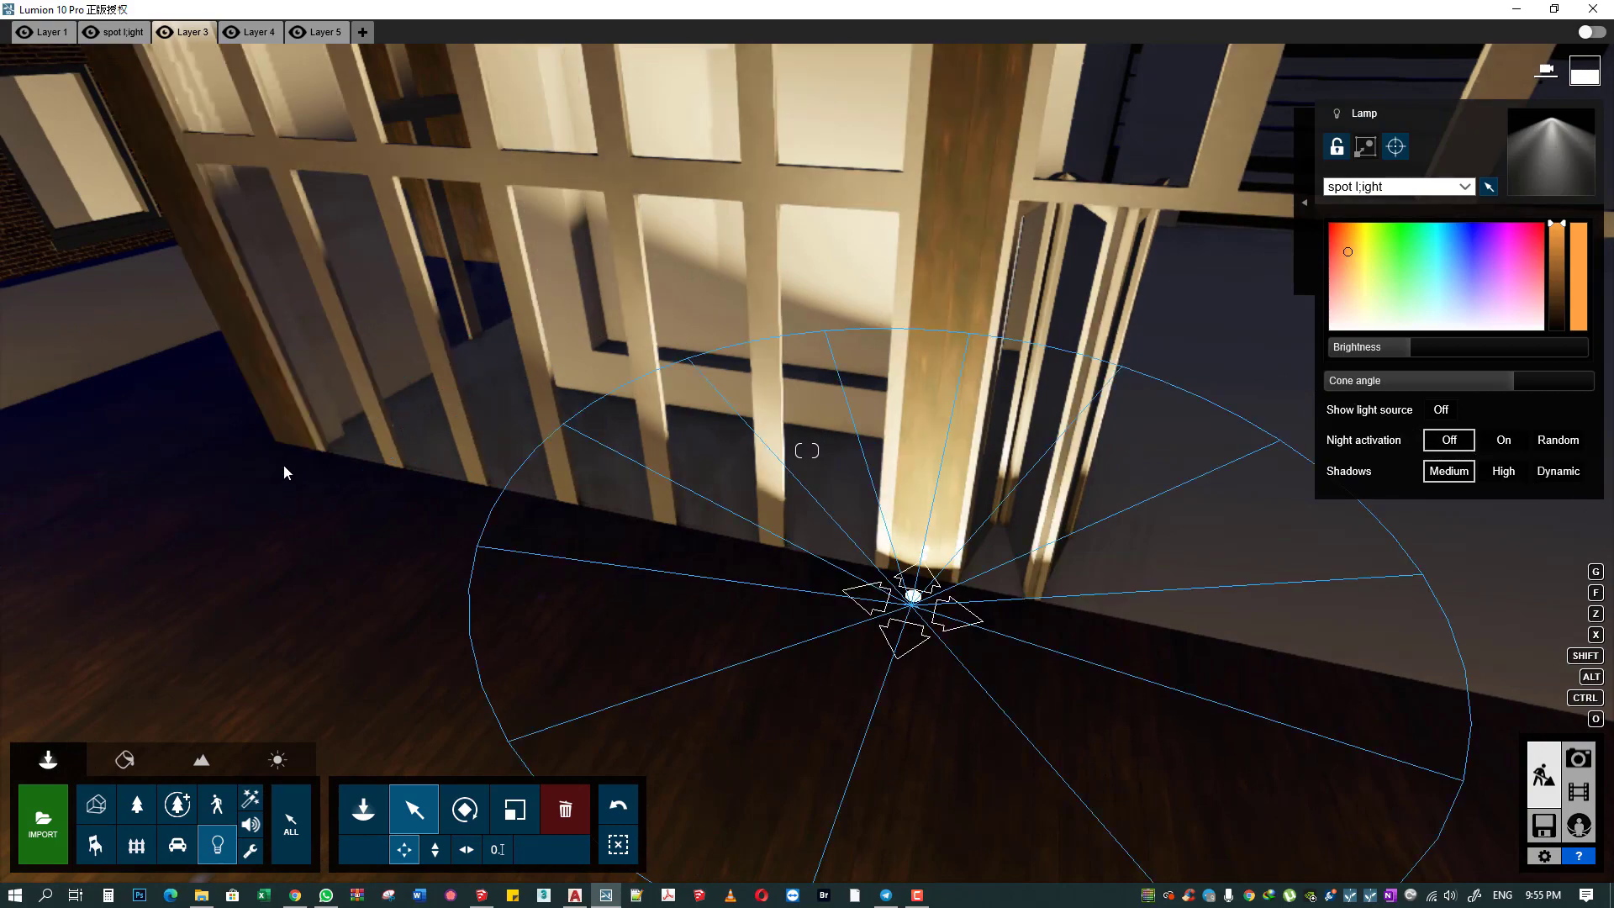
right_drag(286, 470, 521, 454)
right_drag(807, 450, 1560, 744)
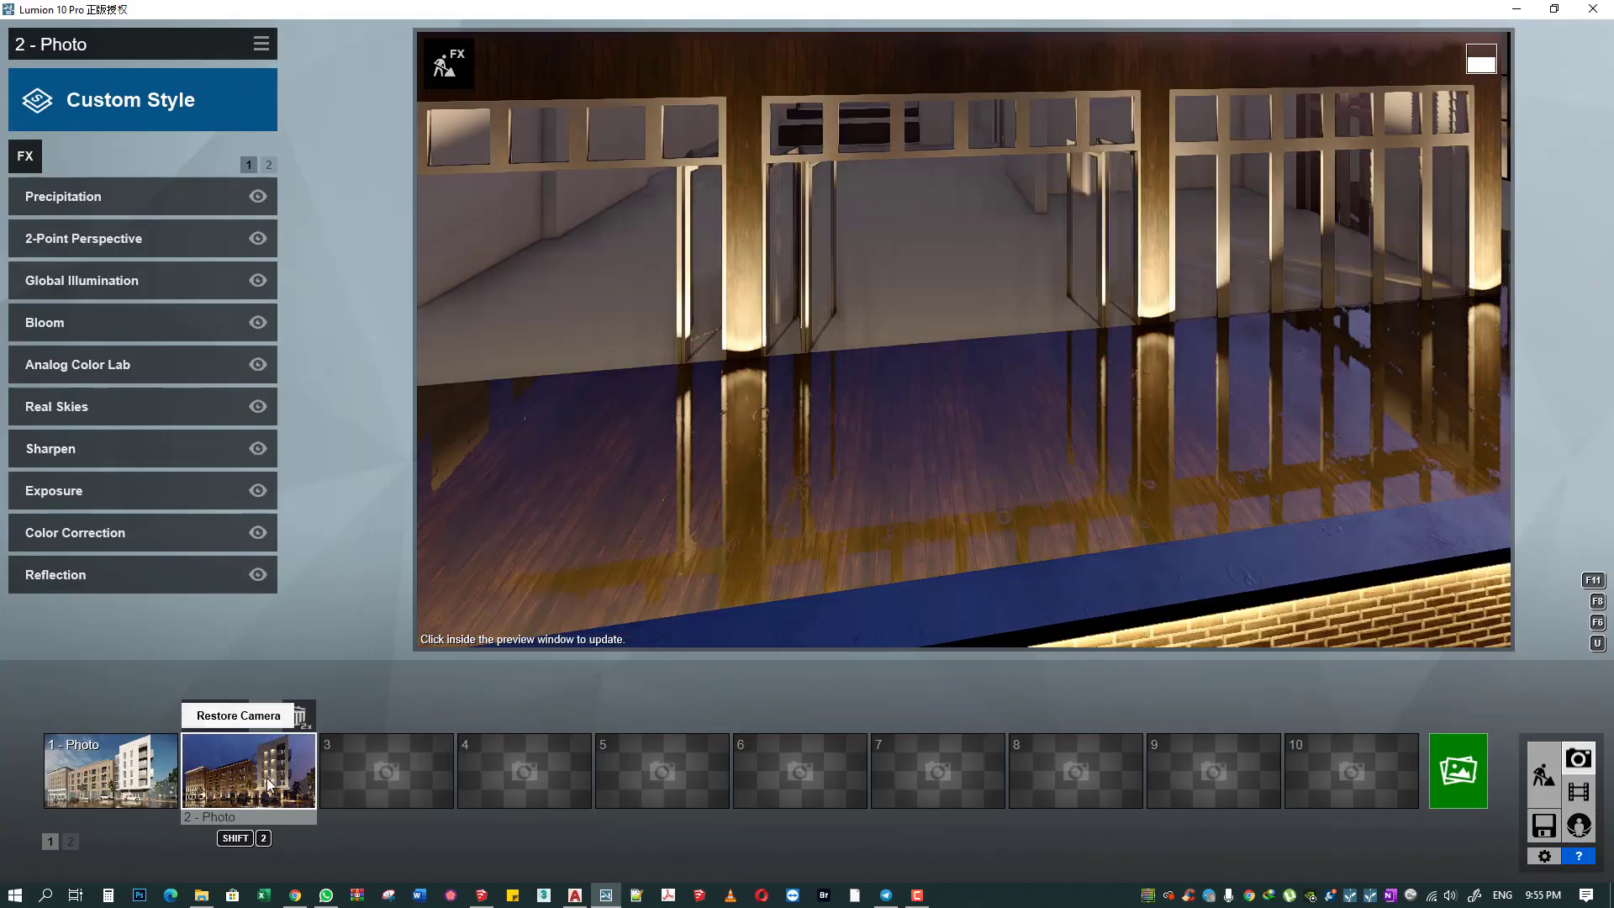
- Select both rooftop line lights, increase their brightness, and lift them to the upper roof edge
click(246, 803)
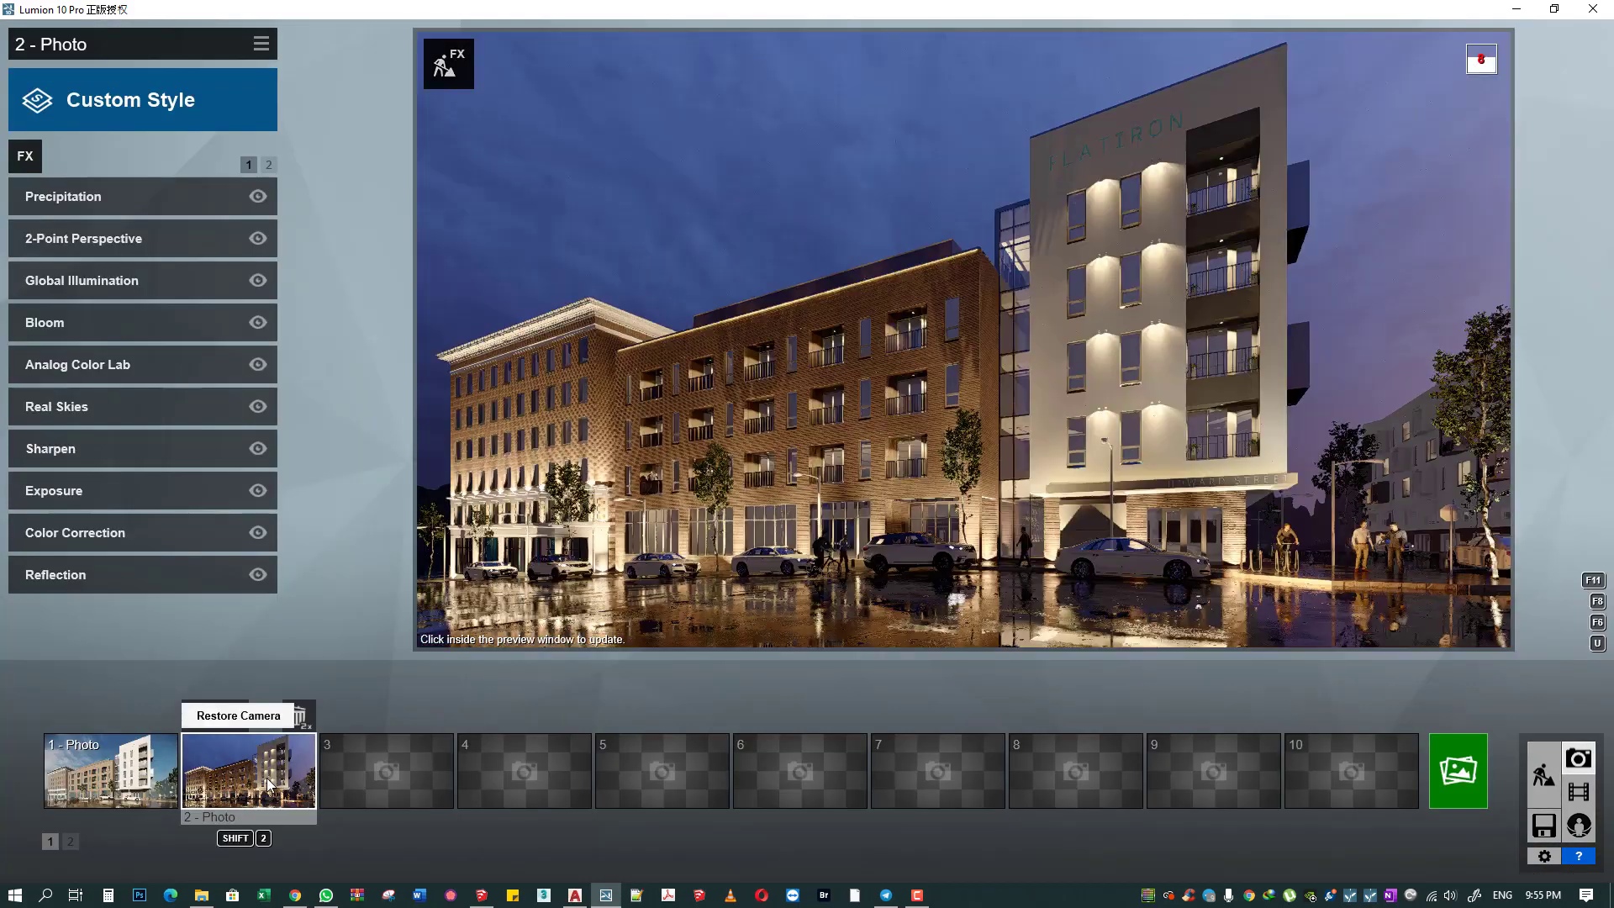
click(1545, 775)
mouse_move(675, 583)
right_down()
mouse_move(807, 451)
mouse_move(753, 609)
right_up()
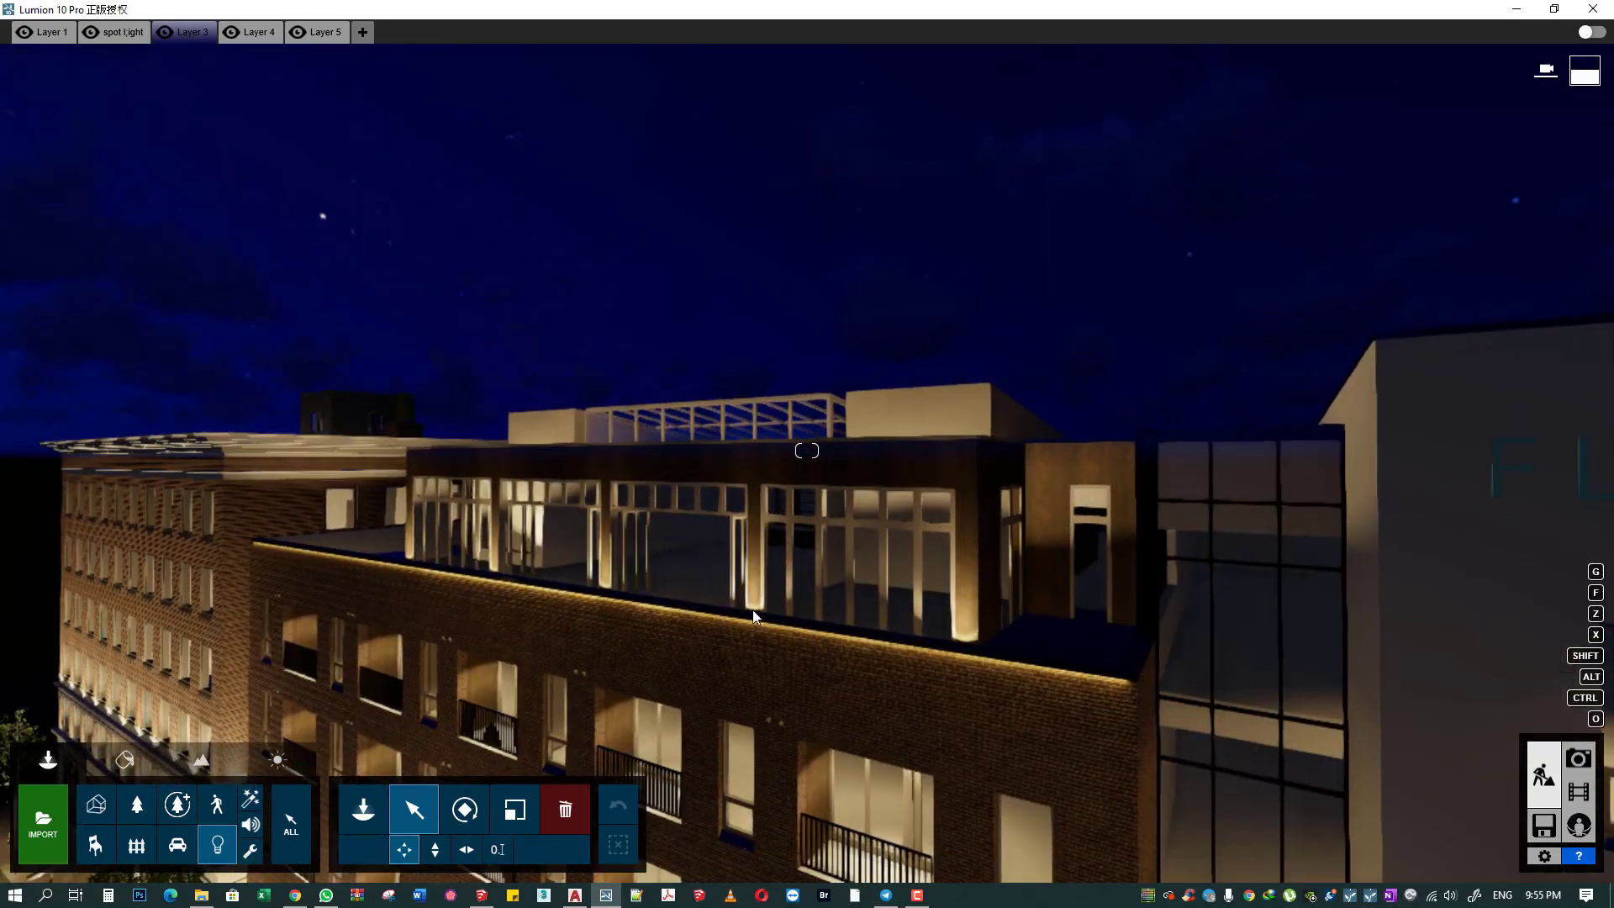
click(824, 635)
right_drag(593, 603, 478, 606)
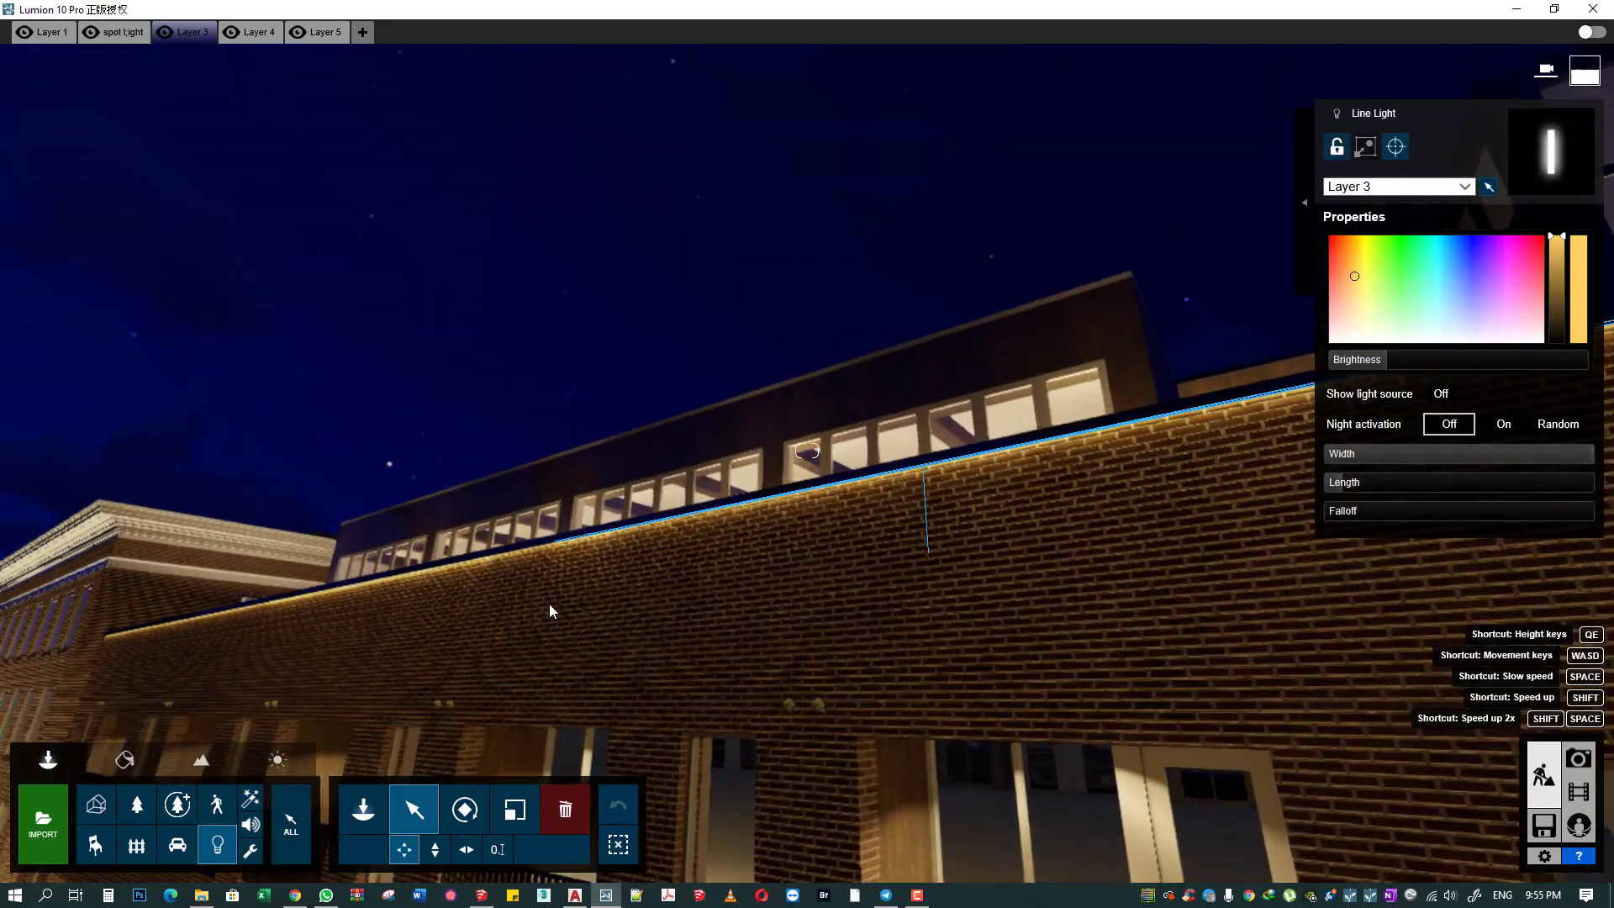
ctrl+click(329, 633)
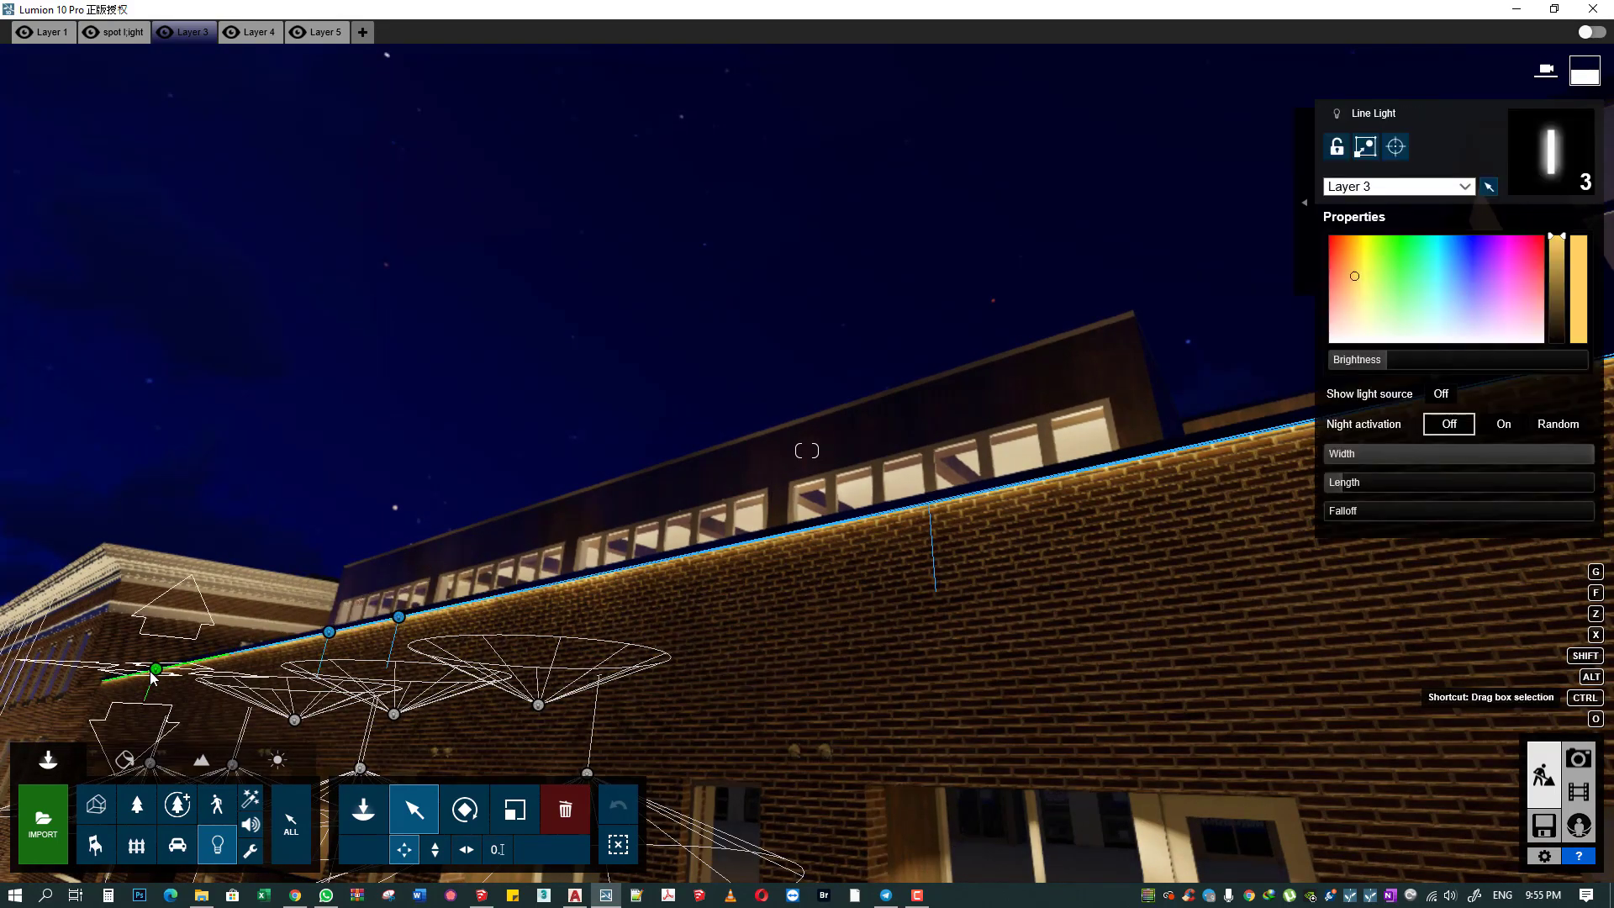
drag(1395, 361, 1406, 360)
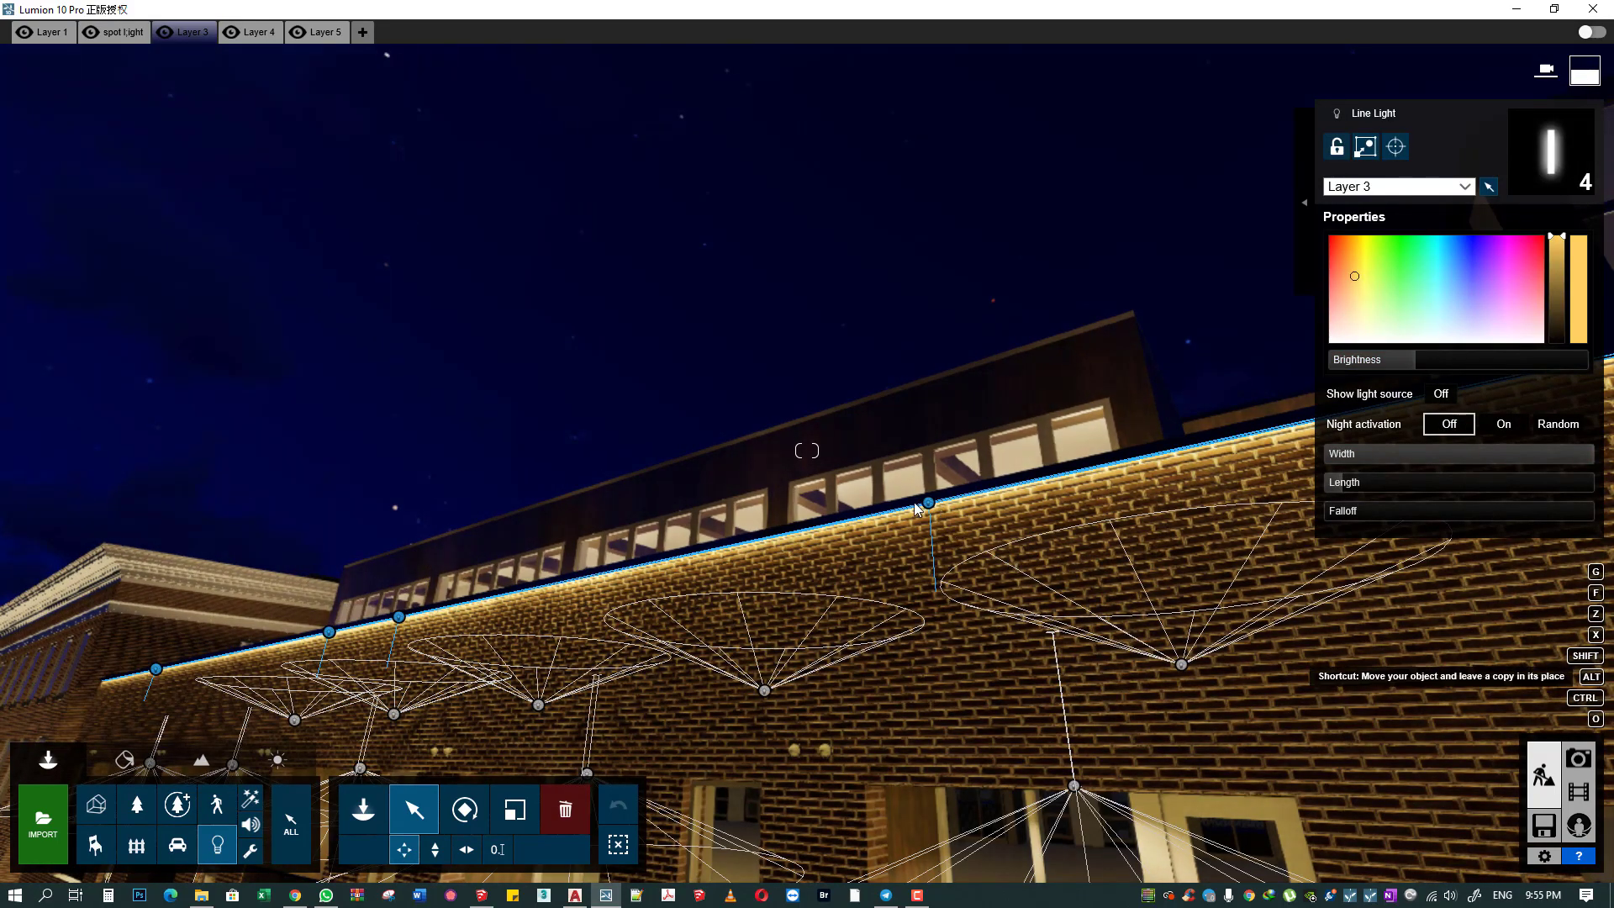
drag(928, 502, 923, 388)
click(922, 383)
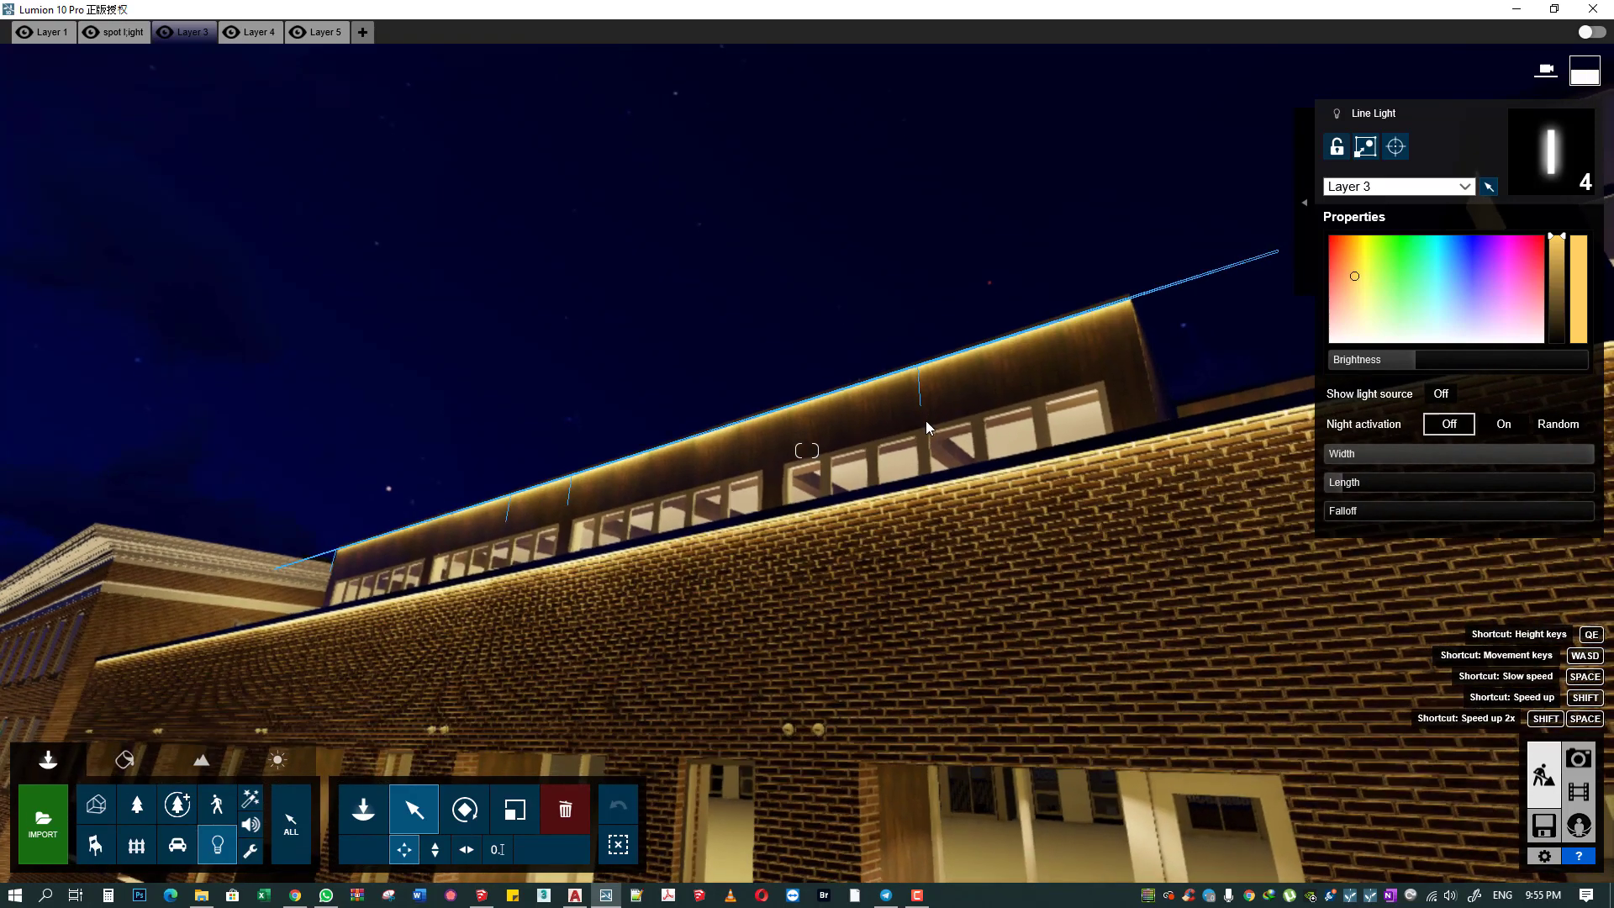
click(1579, 759)
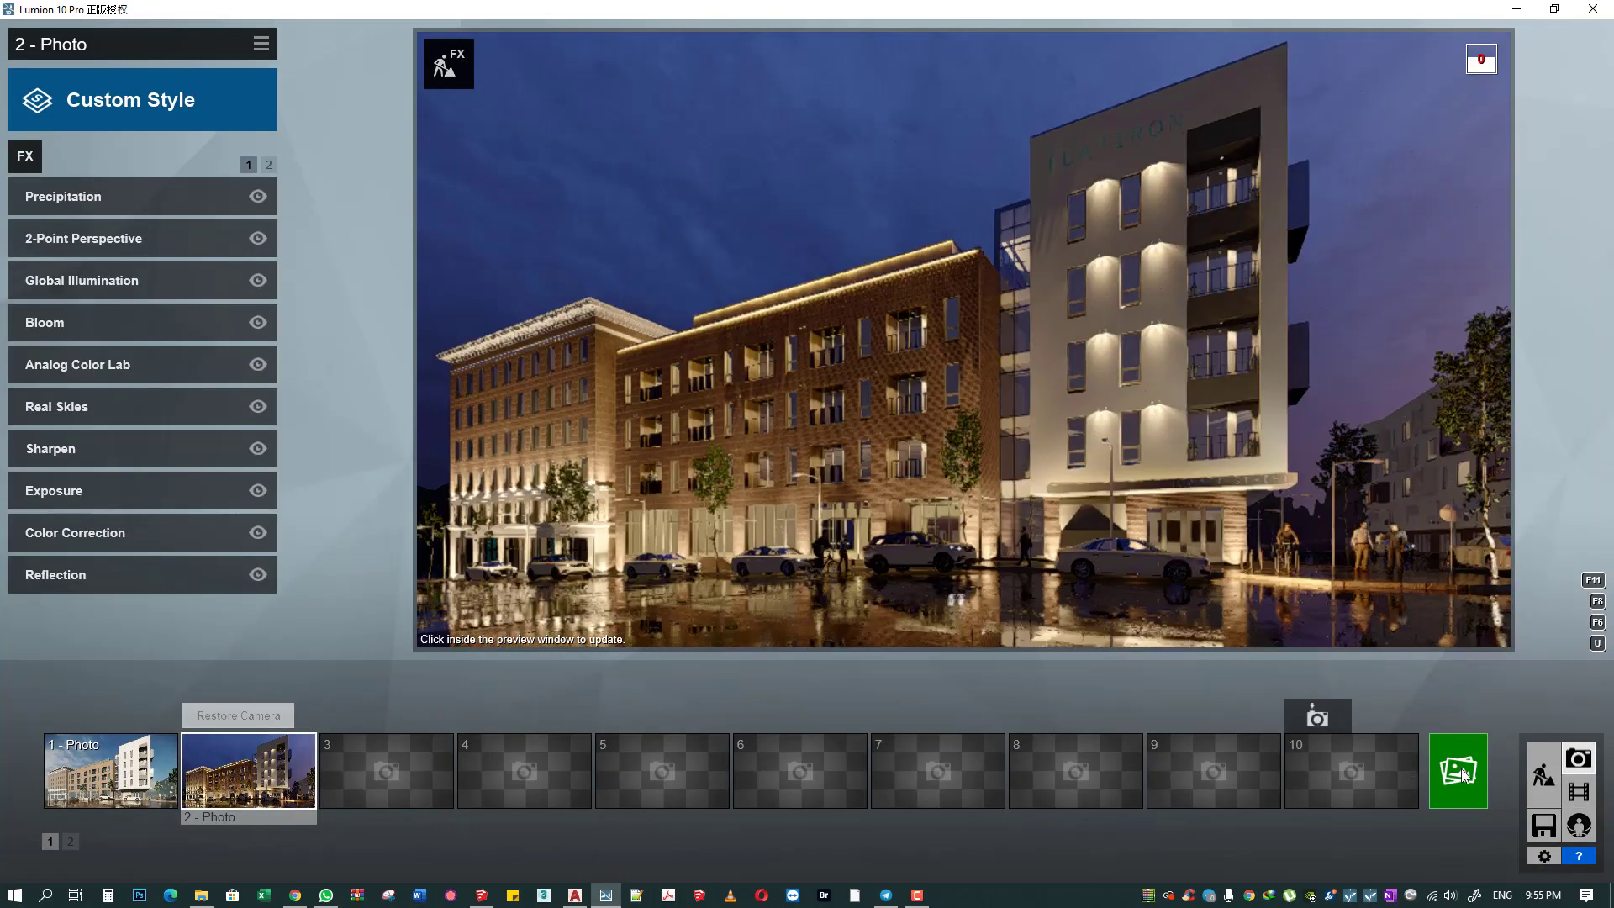
- Render '2 - Photo' as a 1920x1080 JPG named 010
click(1462, 775)
click(673, 662)
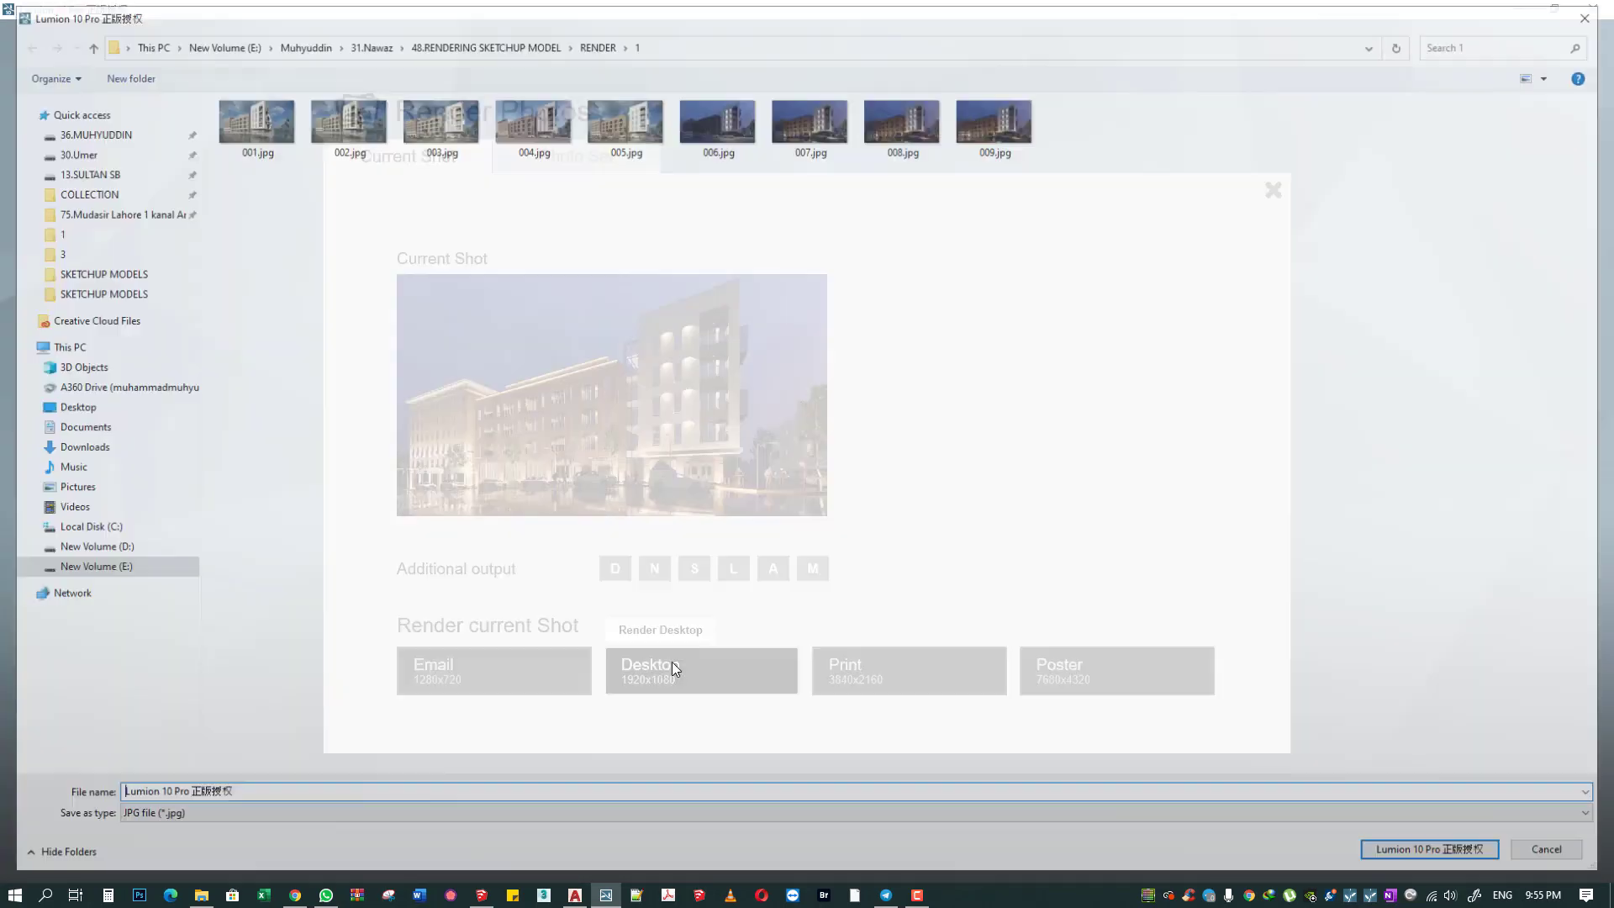
text(010)
key(Return)
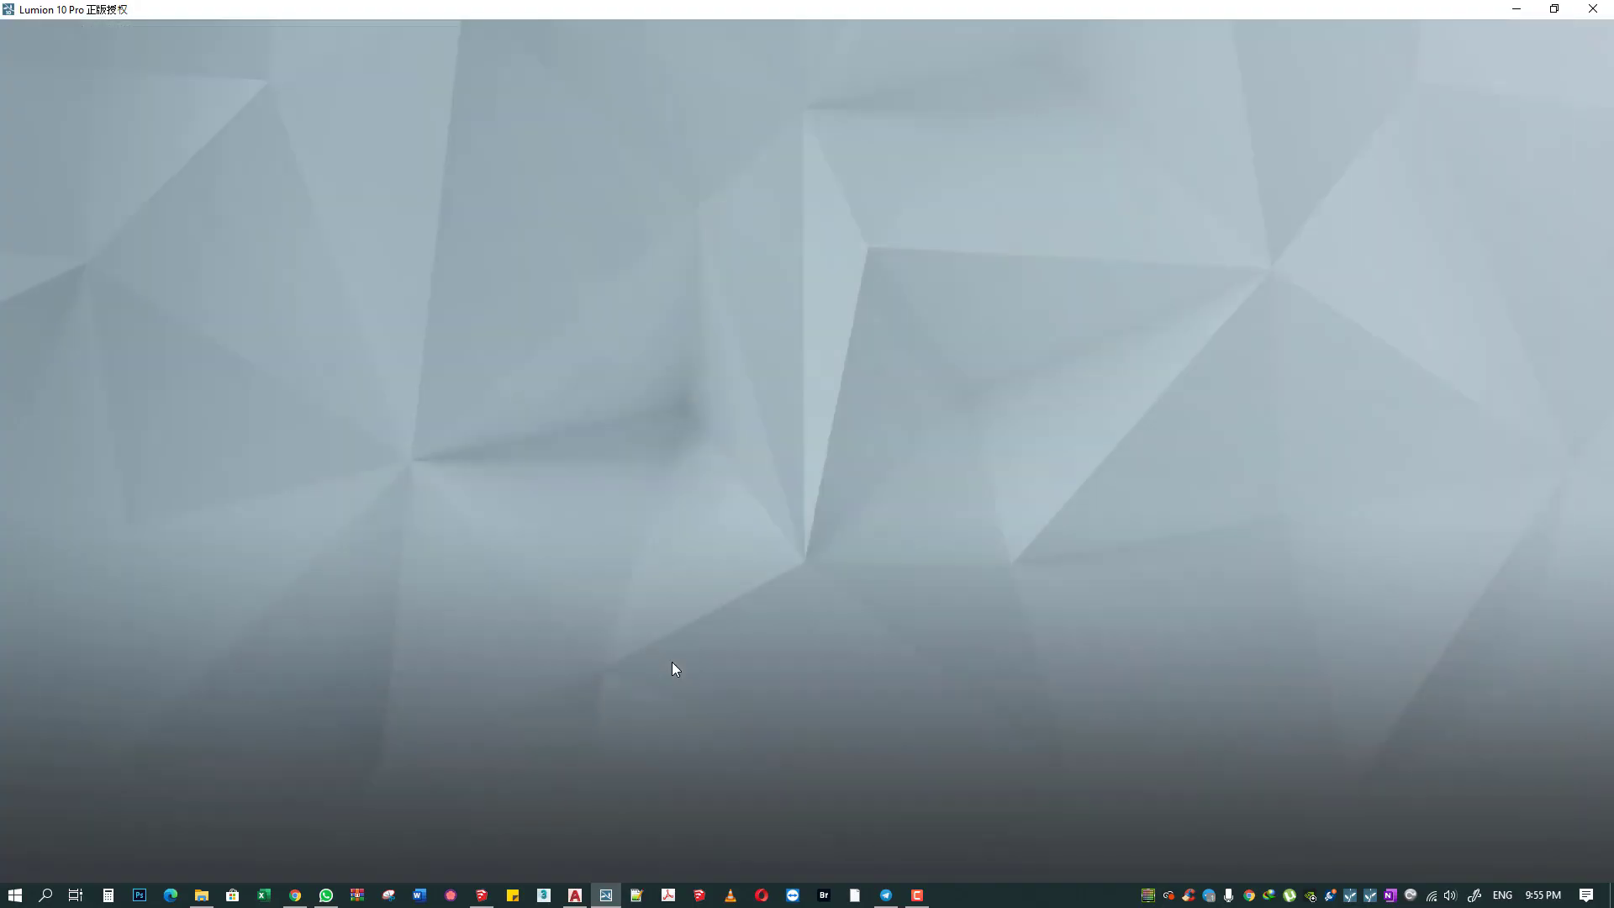
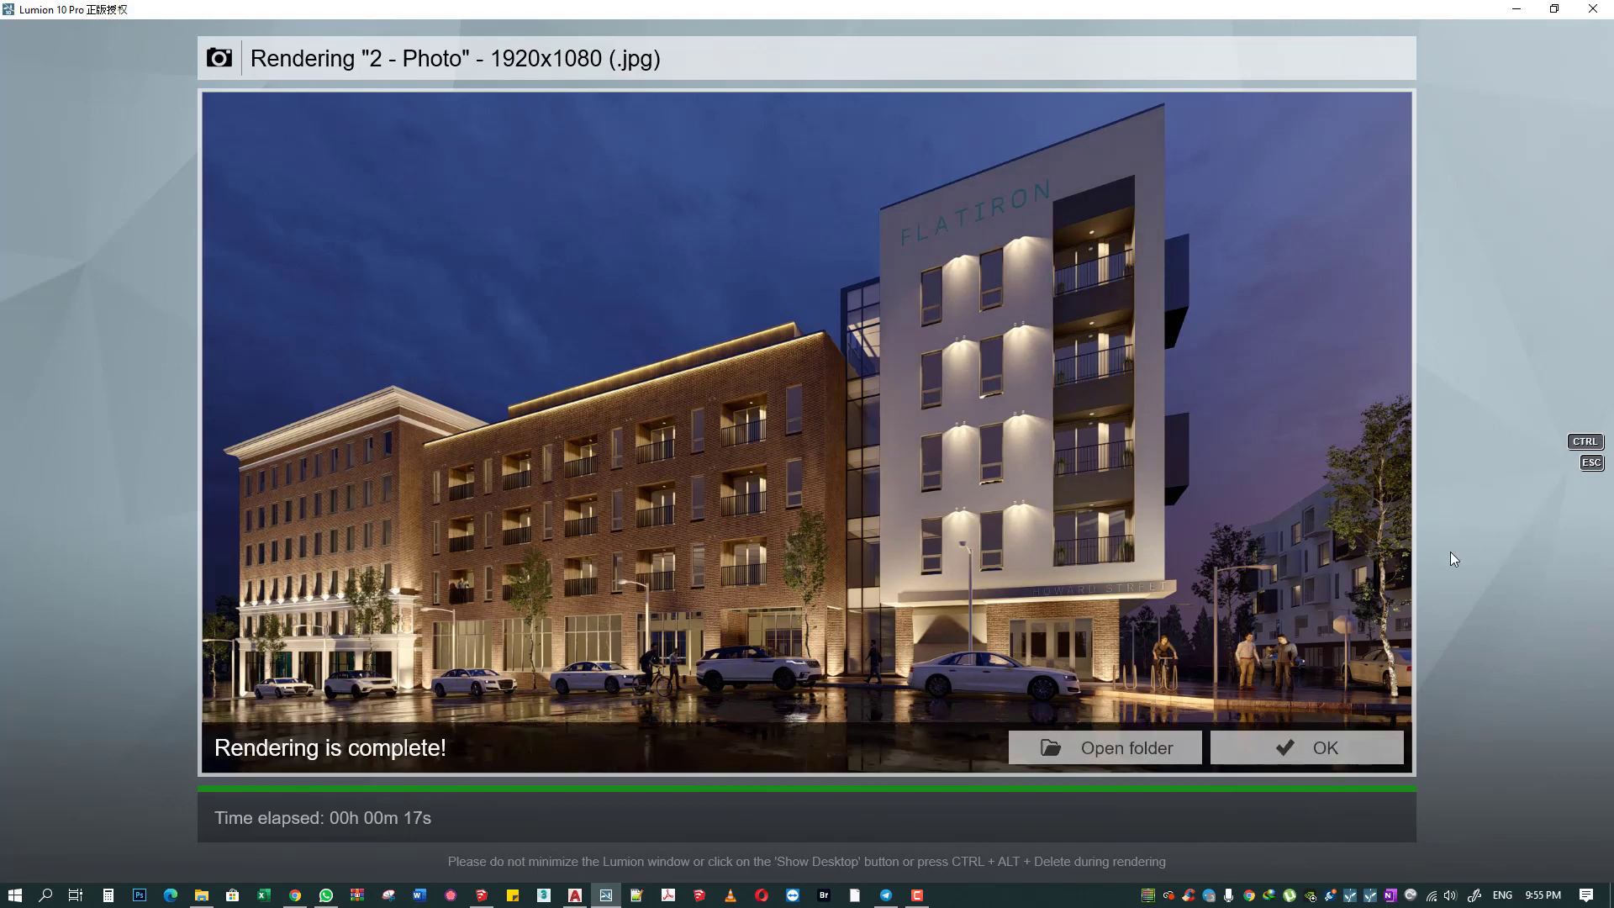
- Close the finished Photo 2 render notice and return to Build mode
key(Escape)
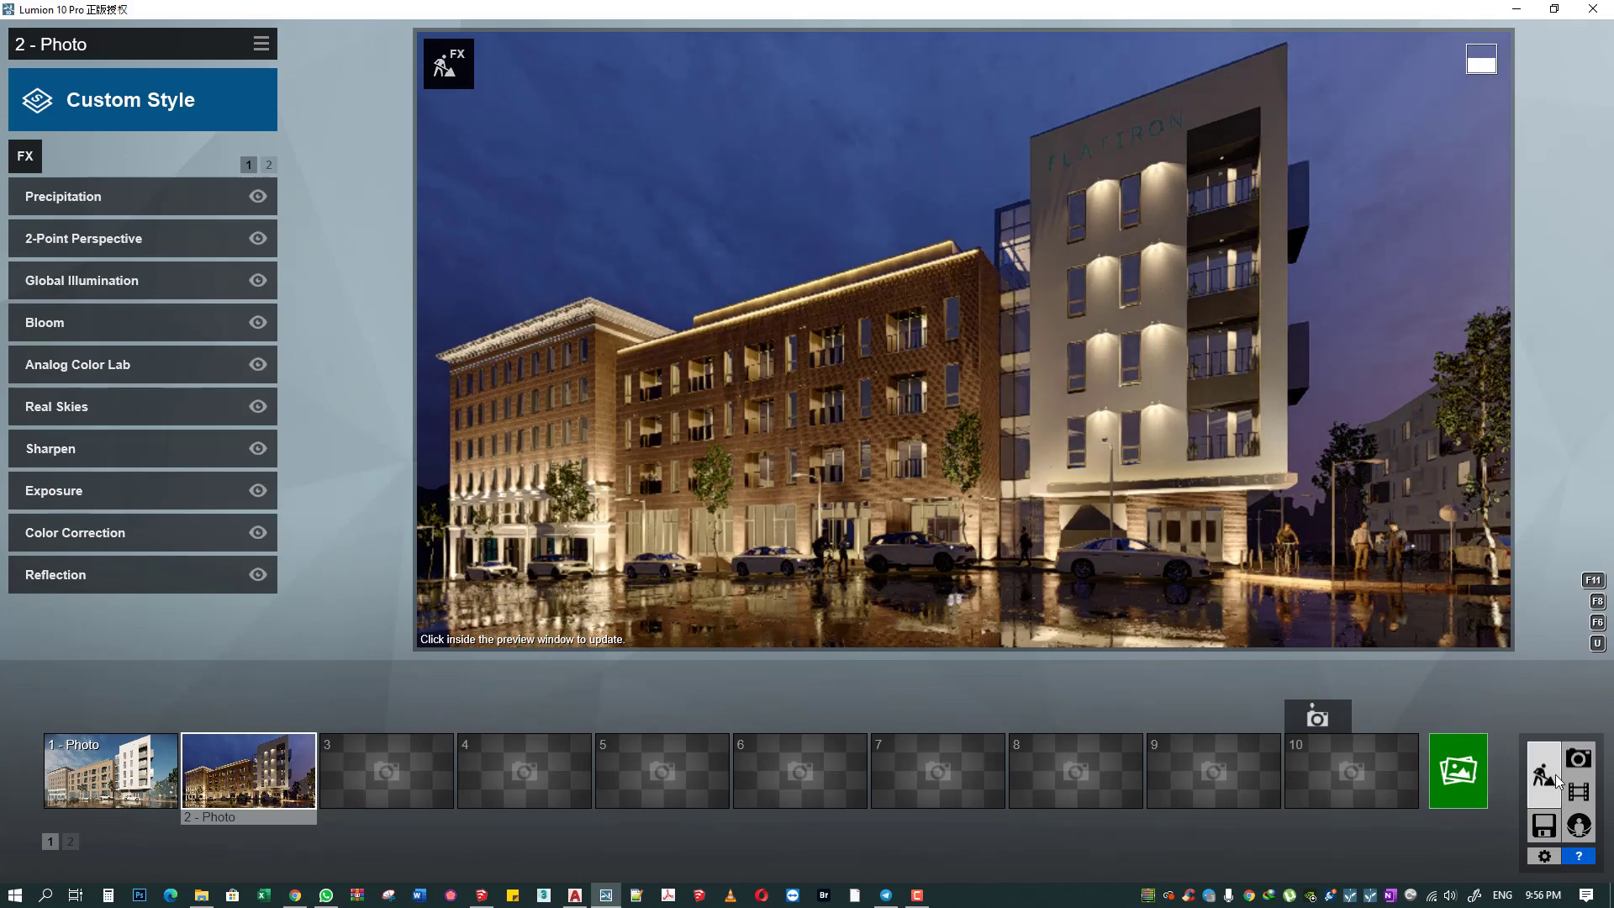
click(1555, 779)
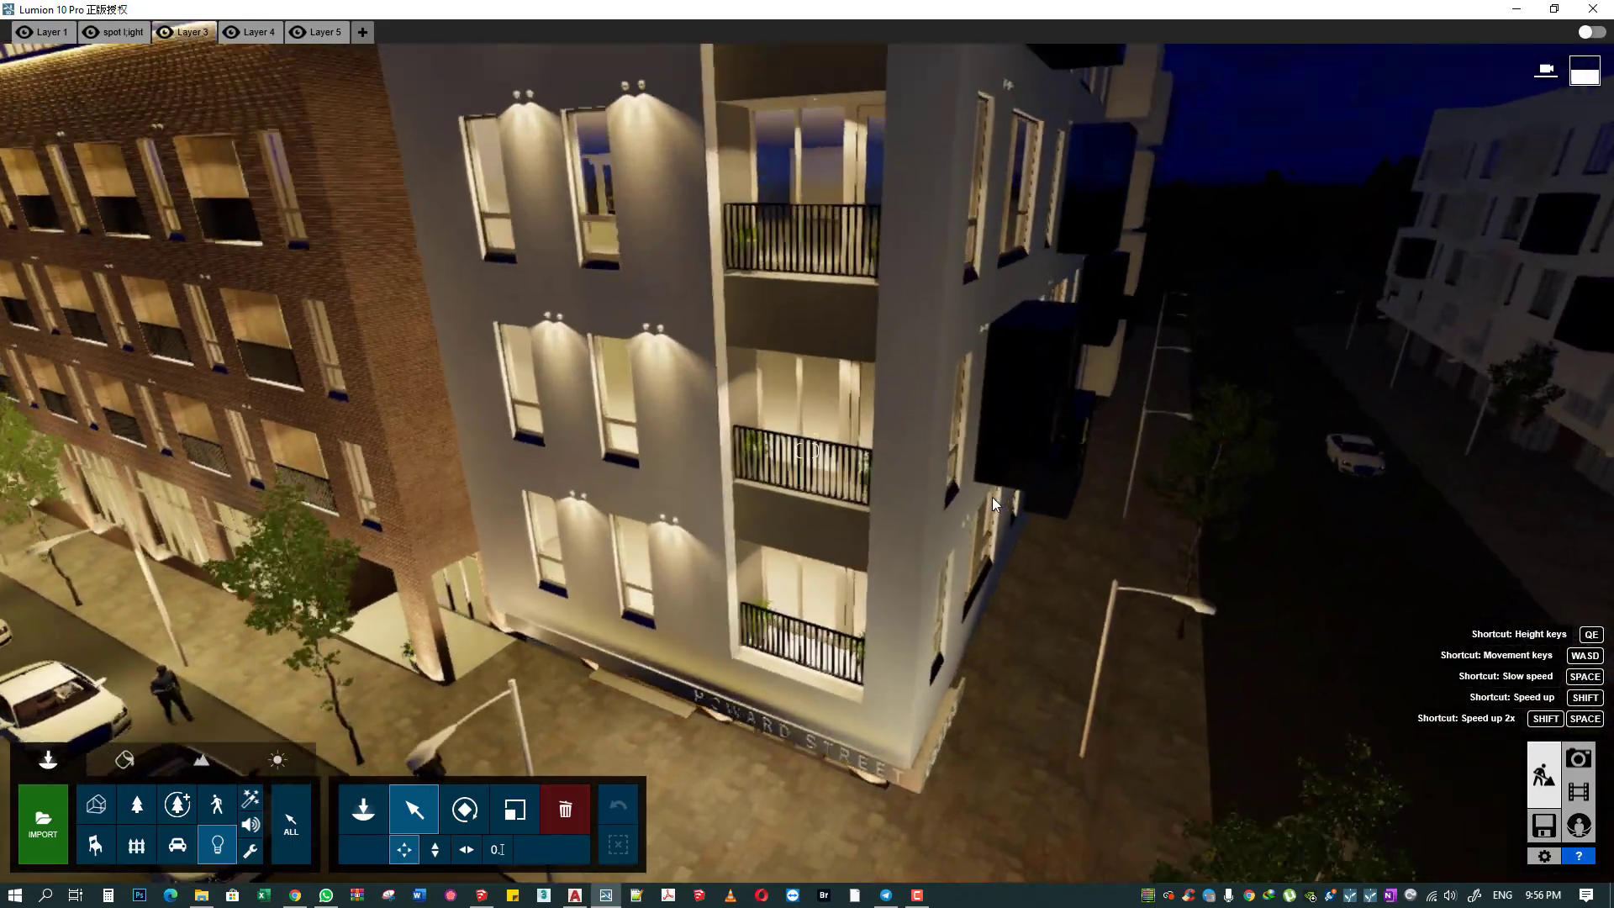
- Hide the spot light layer and move a copy of the facade line light onto the lower balcony edge
scroll(822, 597, up, 5)
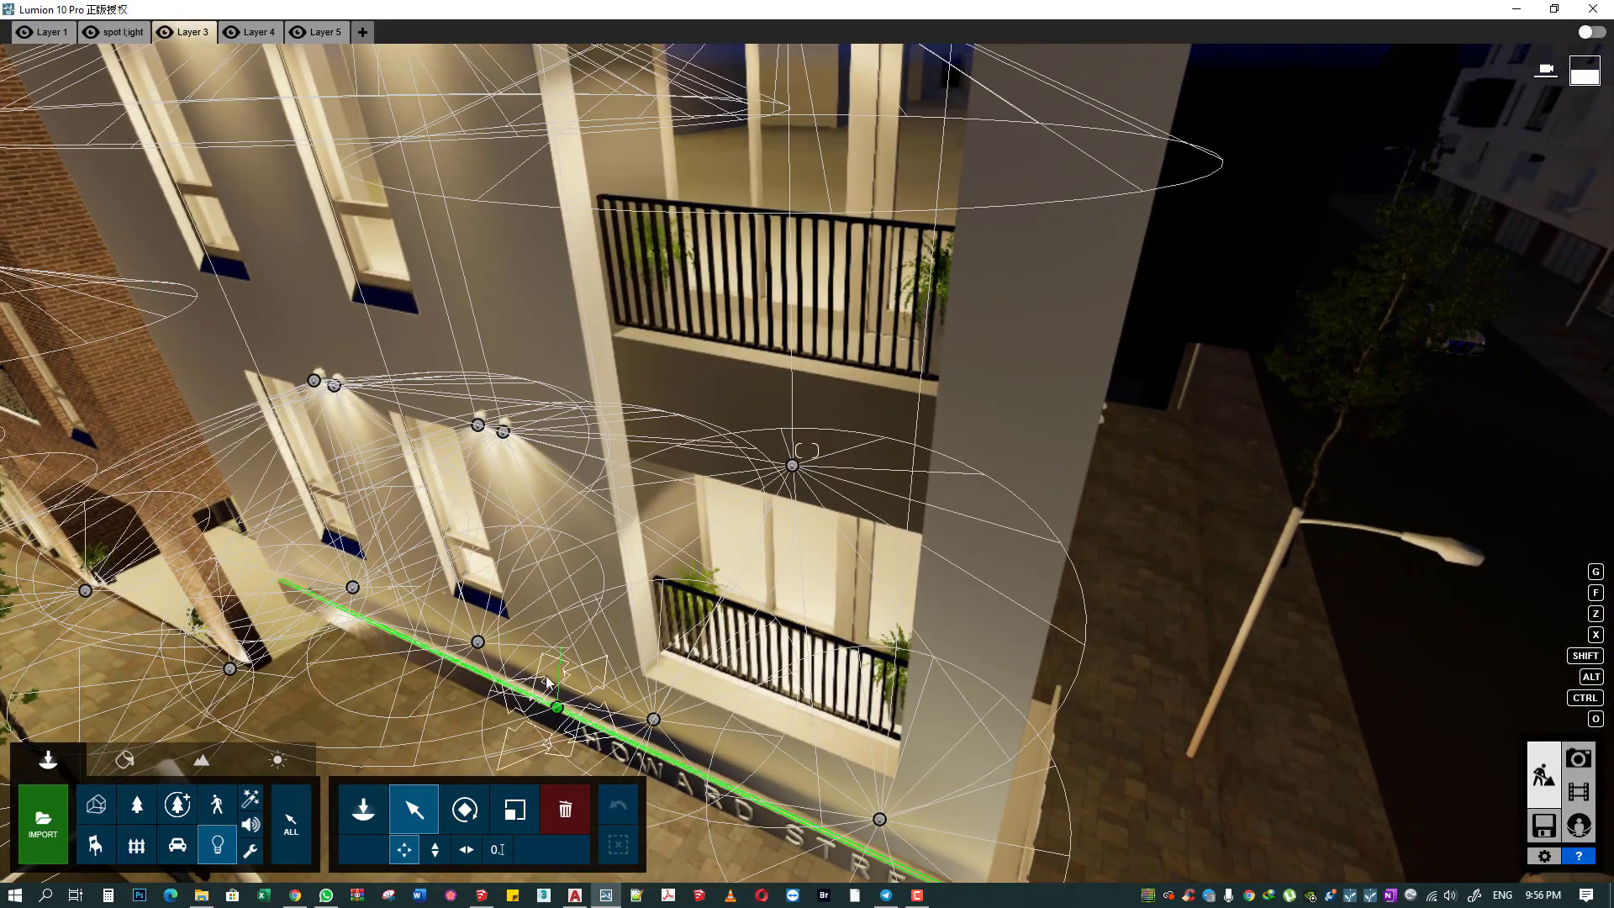
click(90, 32)
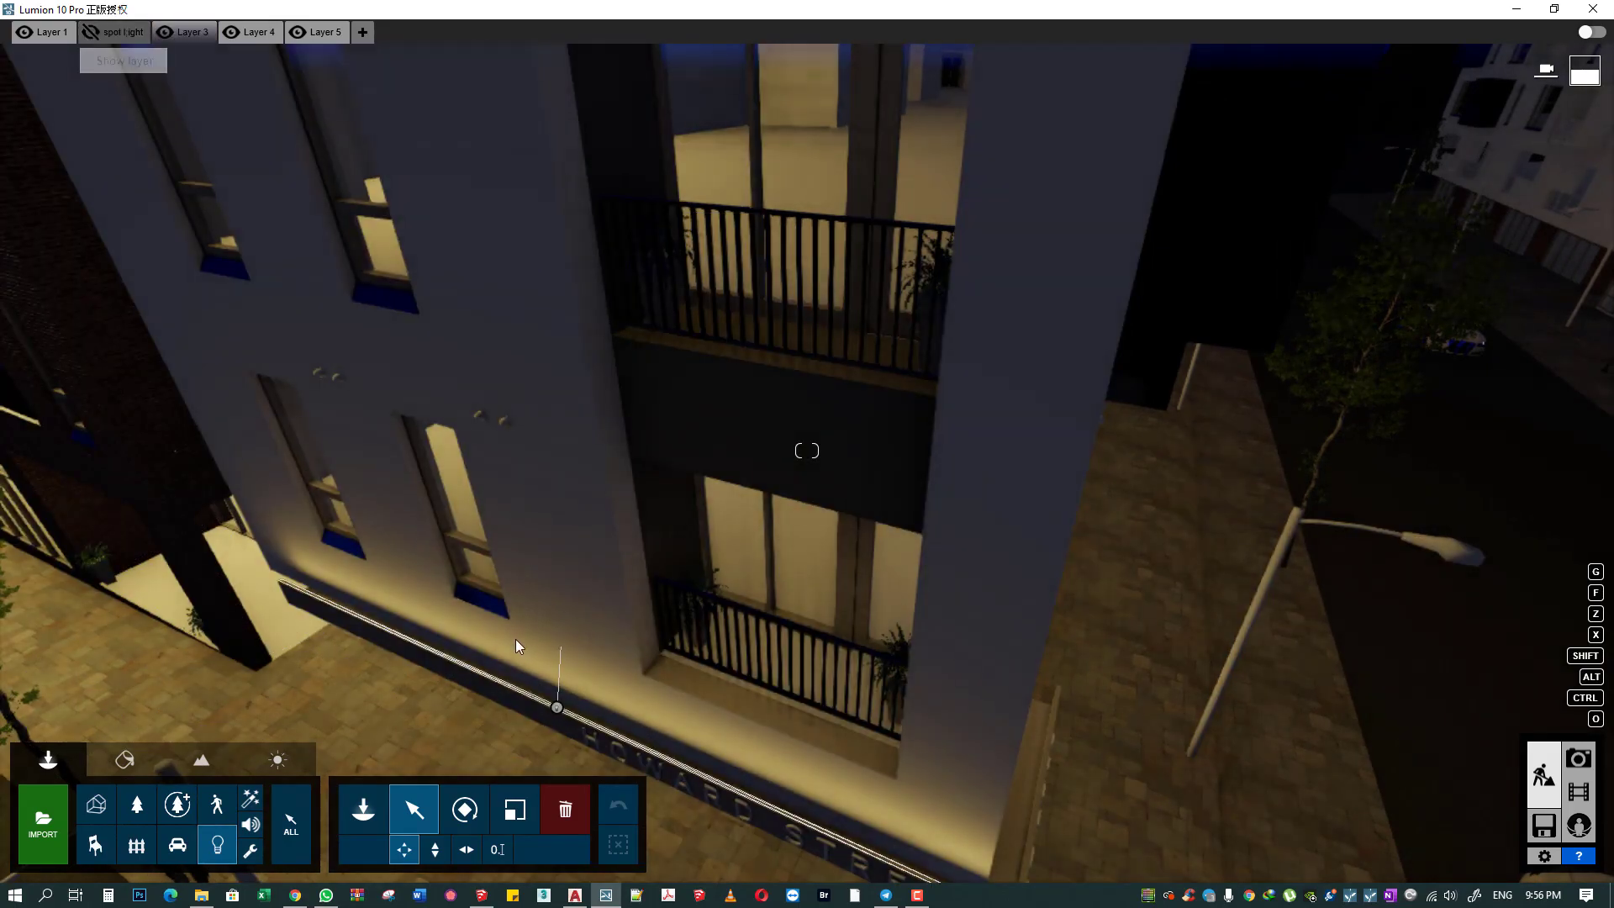
click(557, 710)
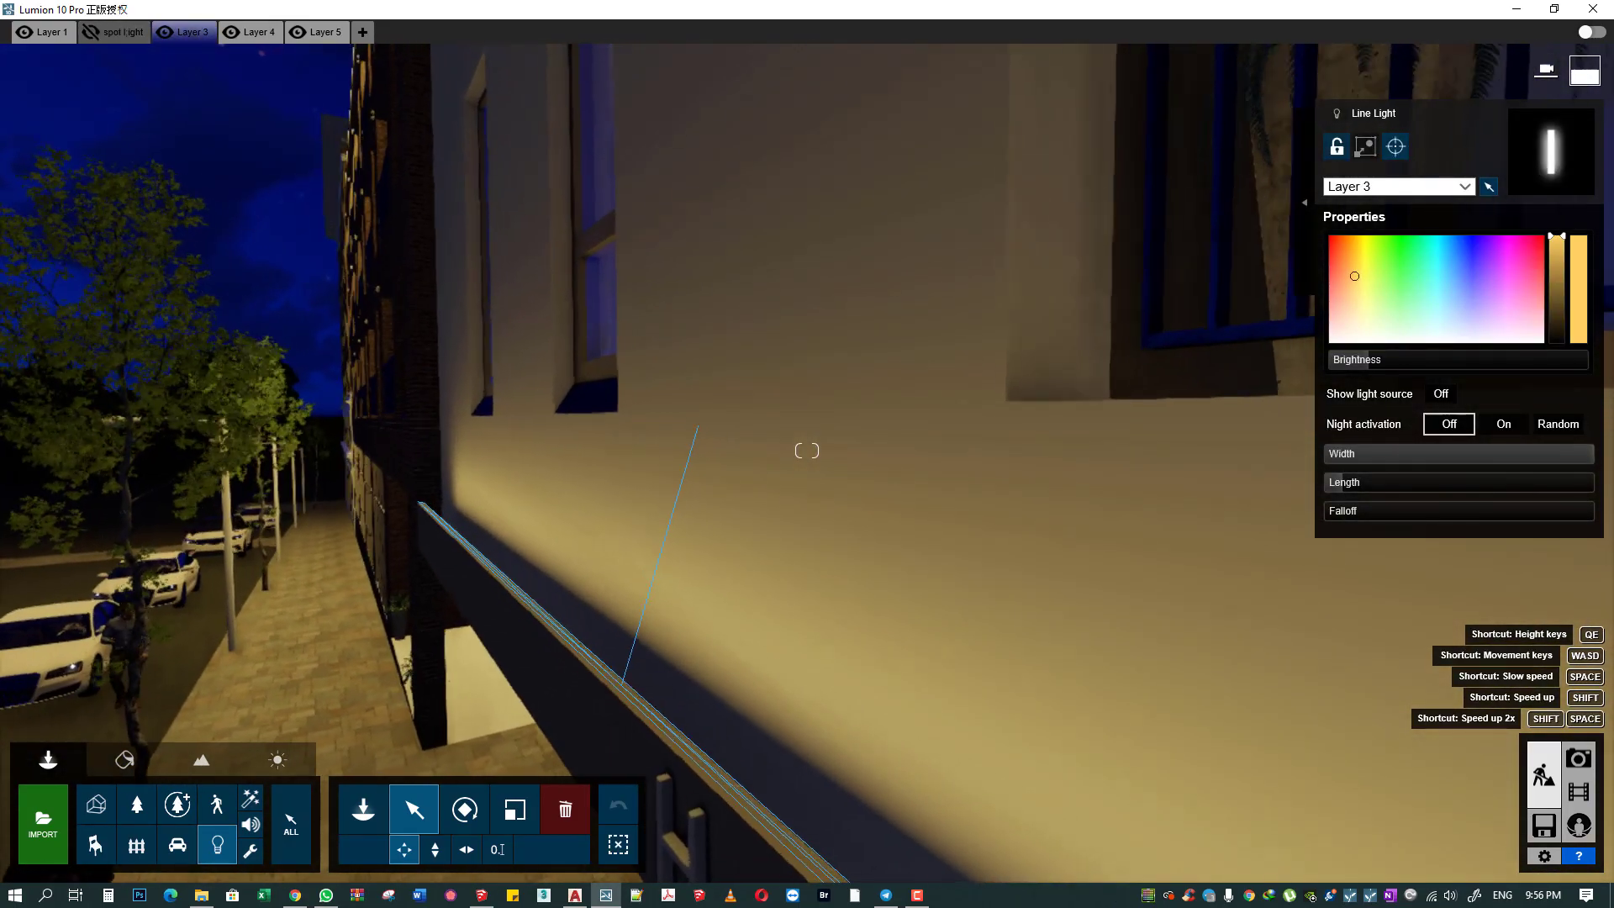
right_drag(597, 735, 597, 736)
click(464, 809)
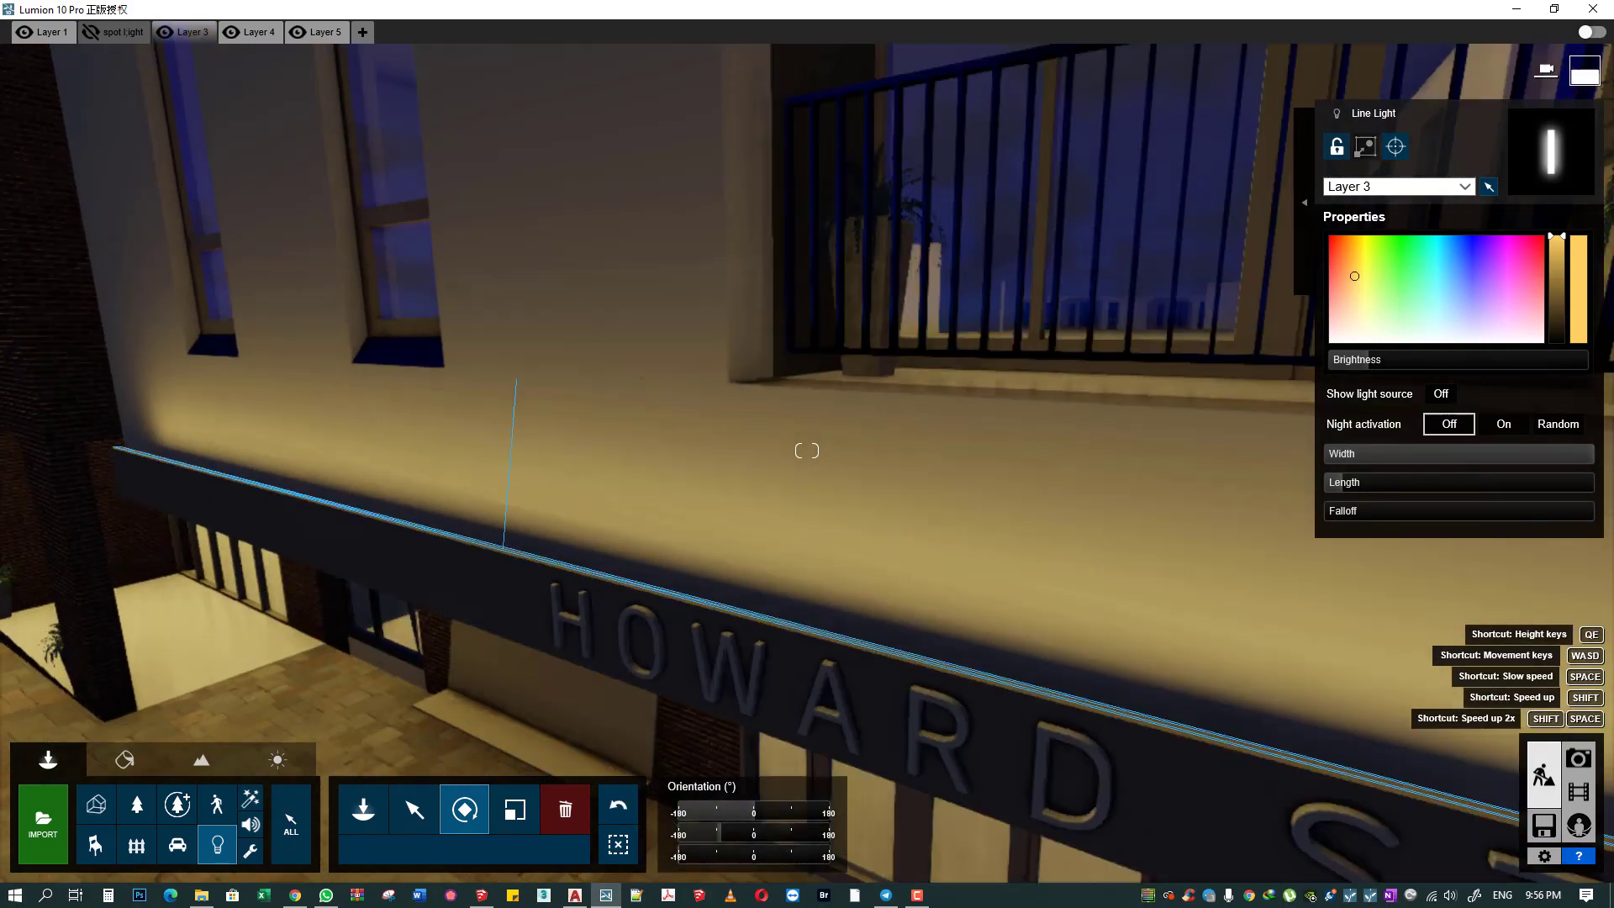
right_drag(578, 691, 370, 832)
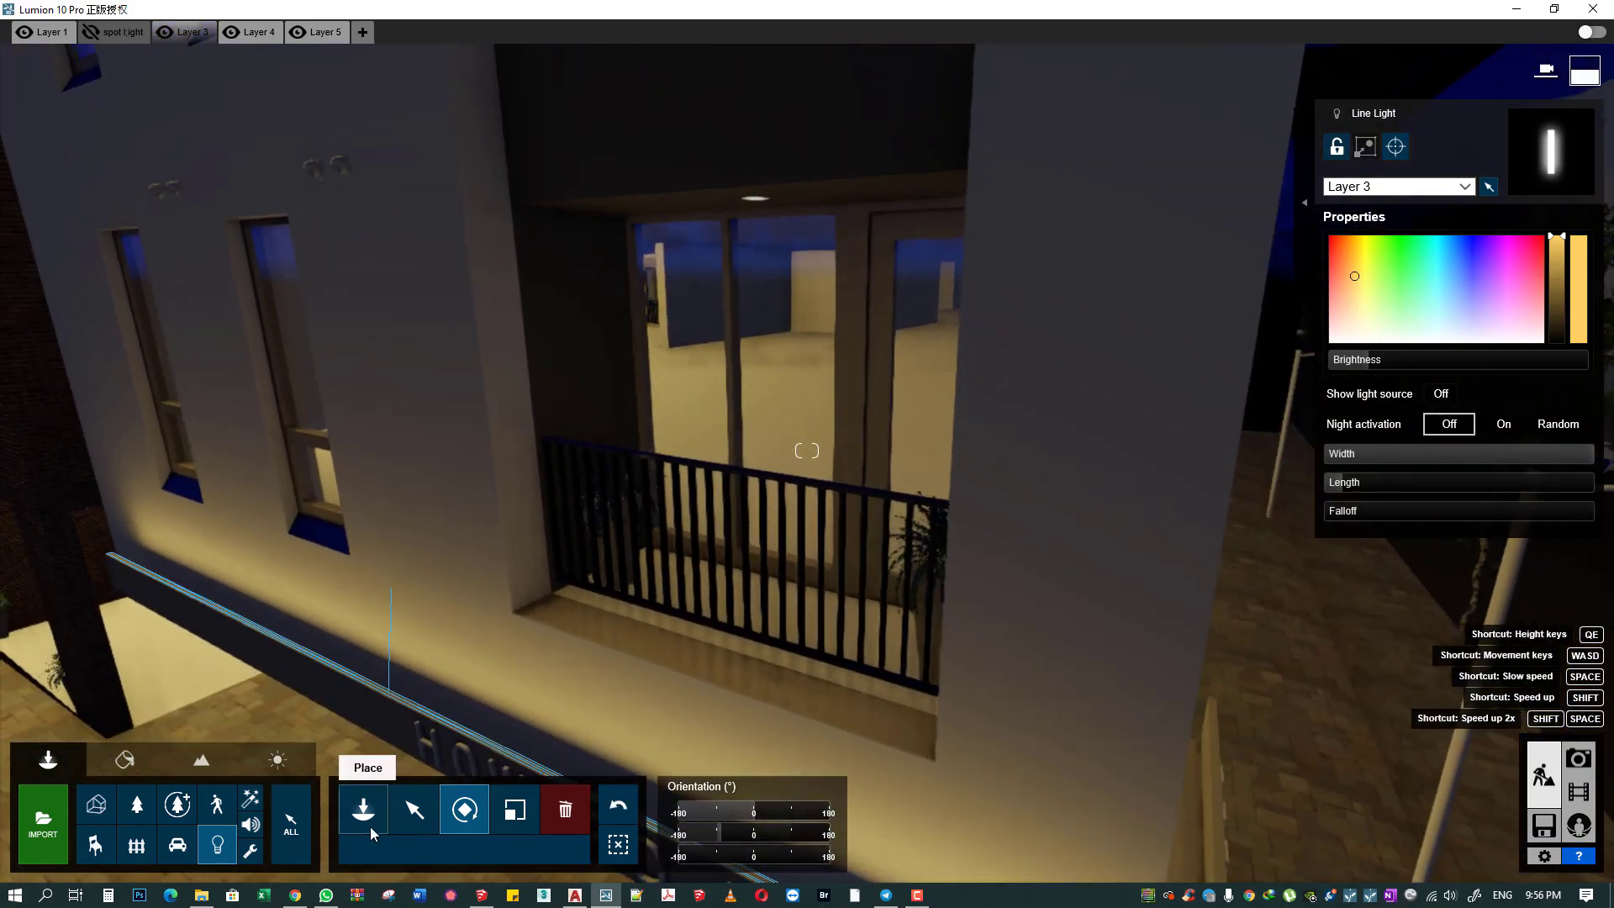
click(414, 808)
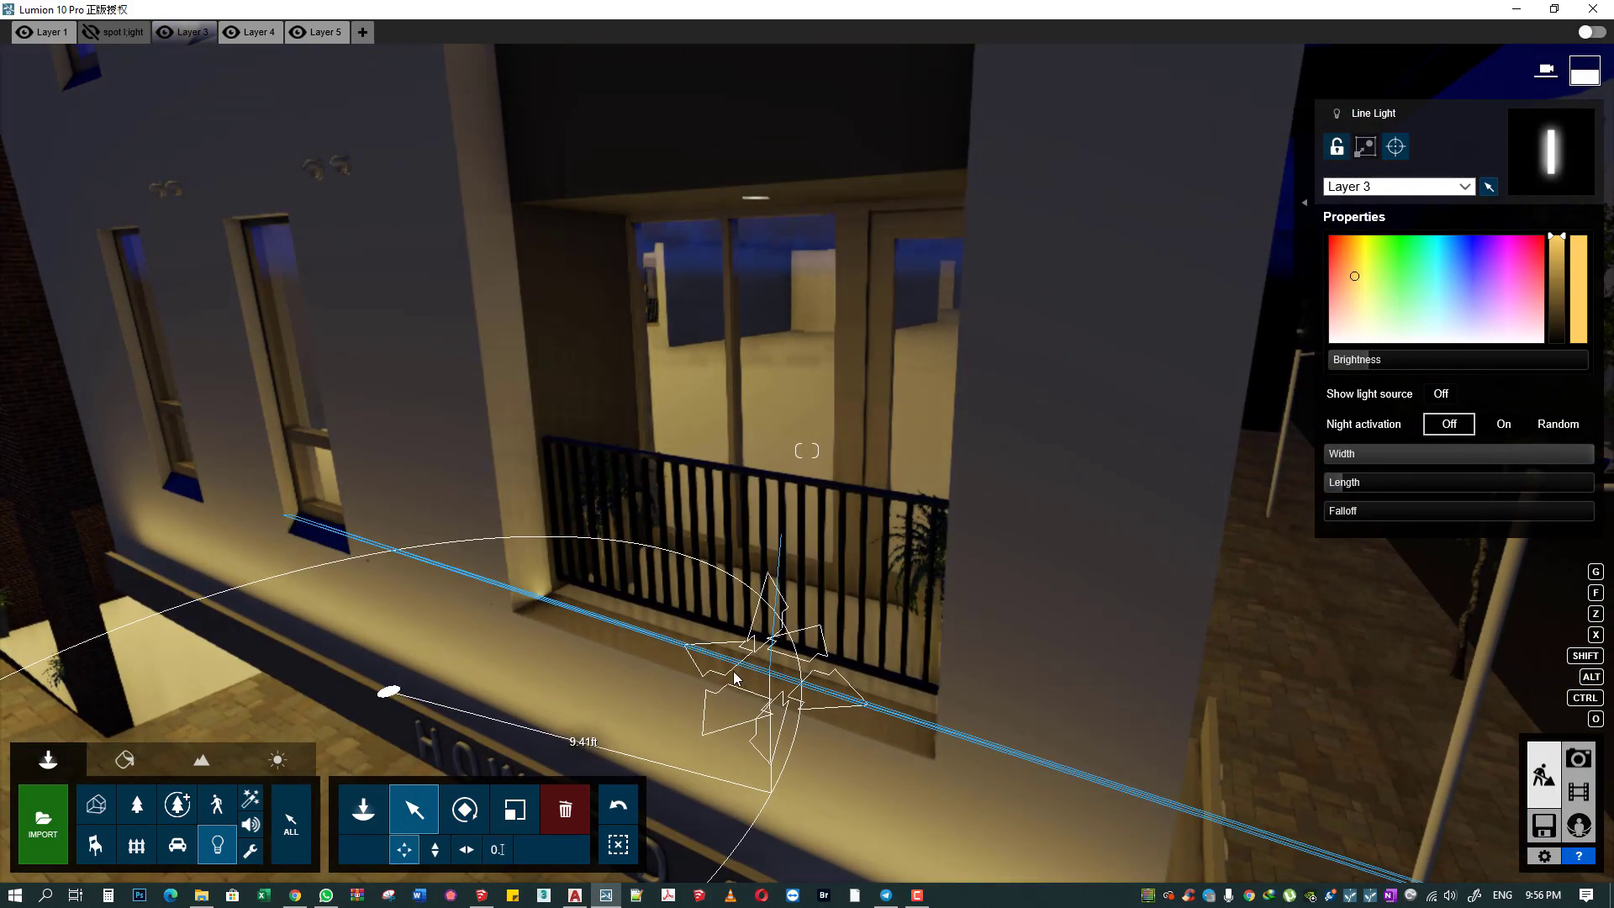
alt+drag(387, 691, 723, 679)
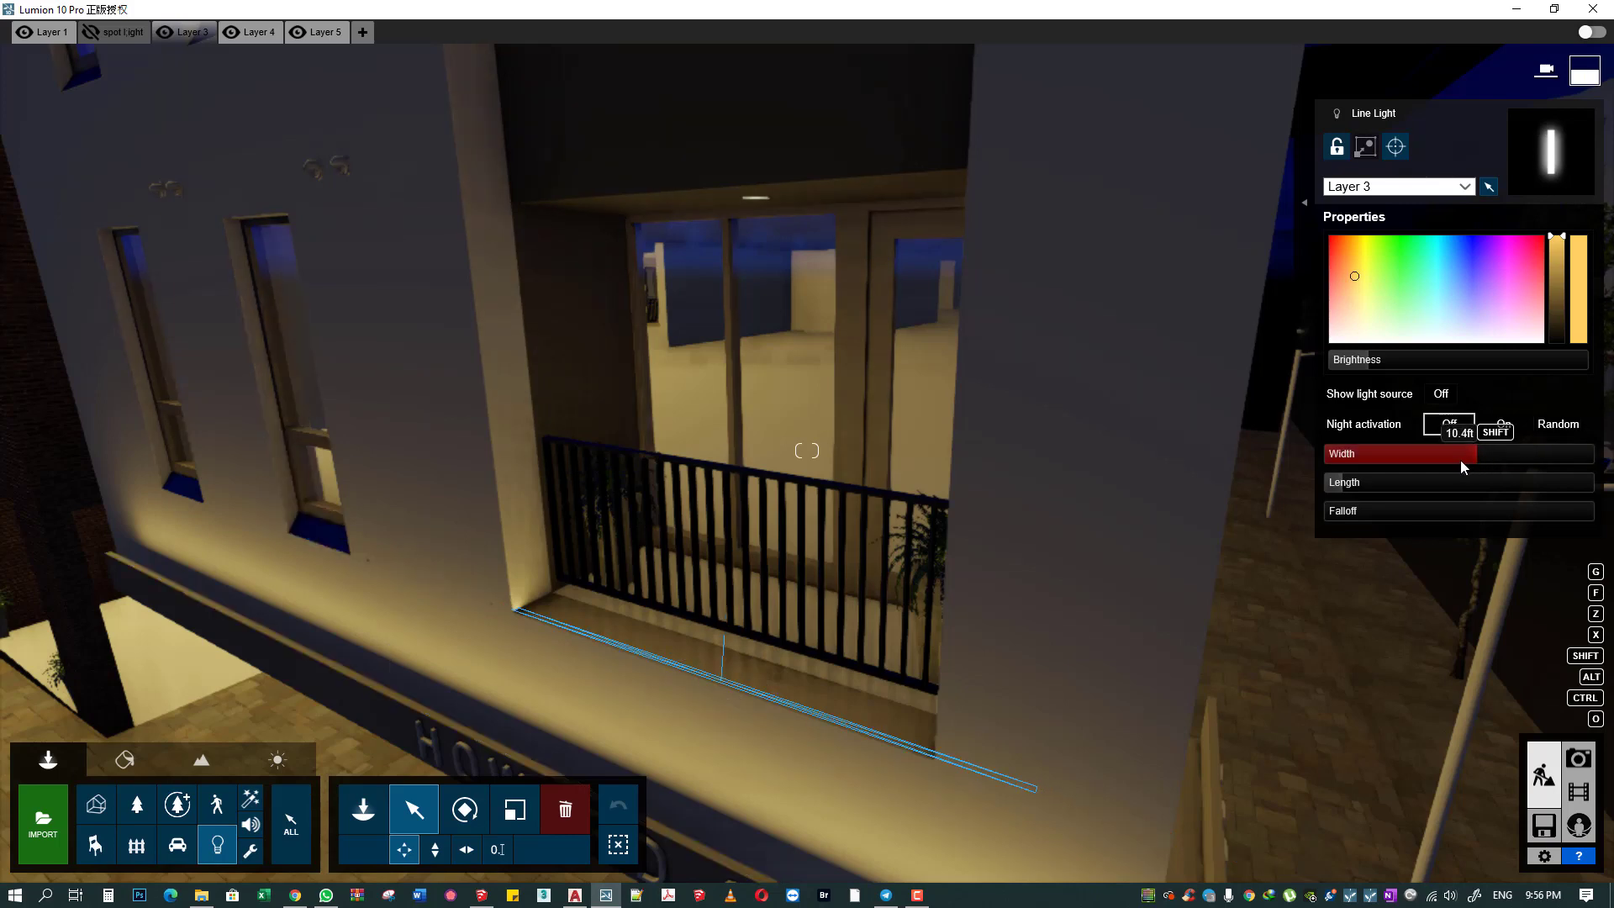
- Widen the balcony line light slightly and move a copy up to the next balcony
right_drag(1460, 461, 908, 683)
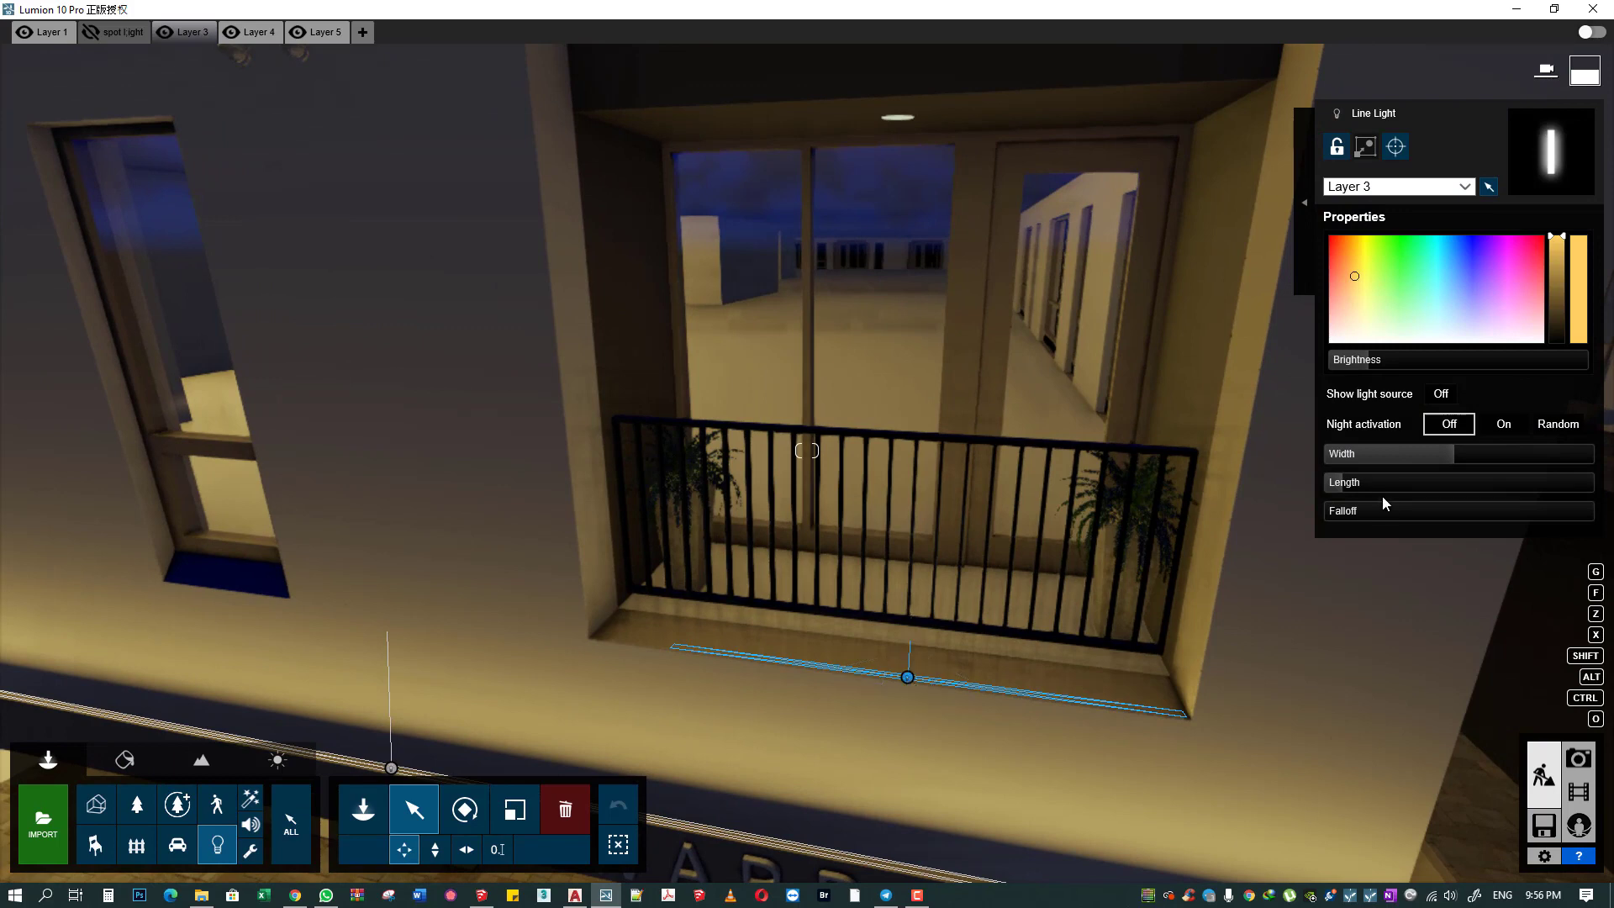
drag(1469, 457, 1473, 456)
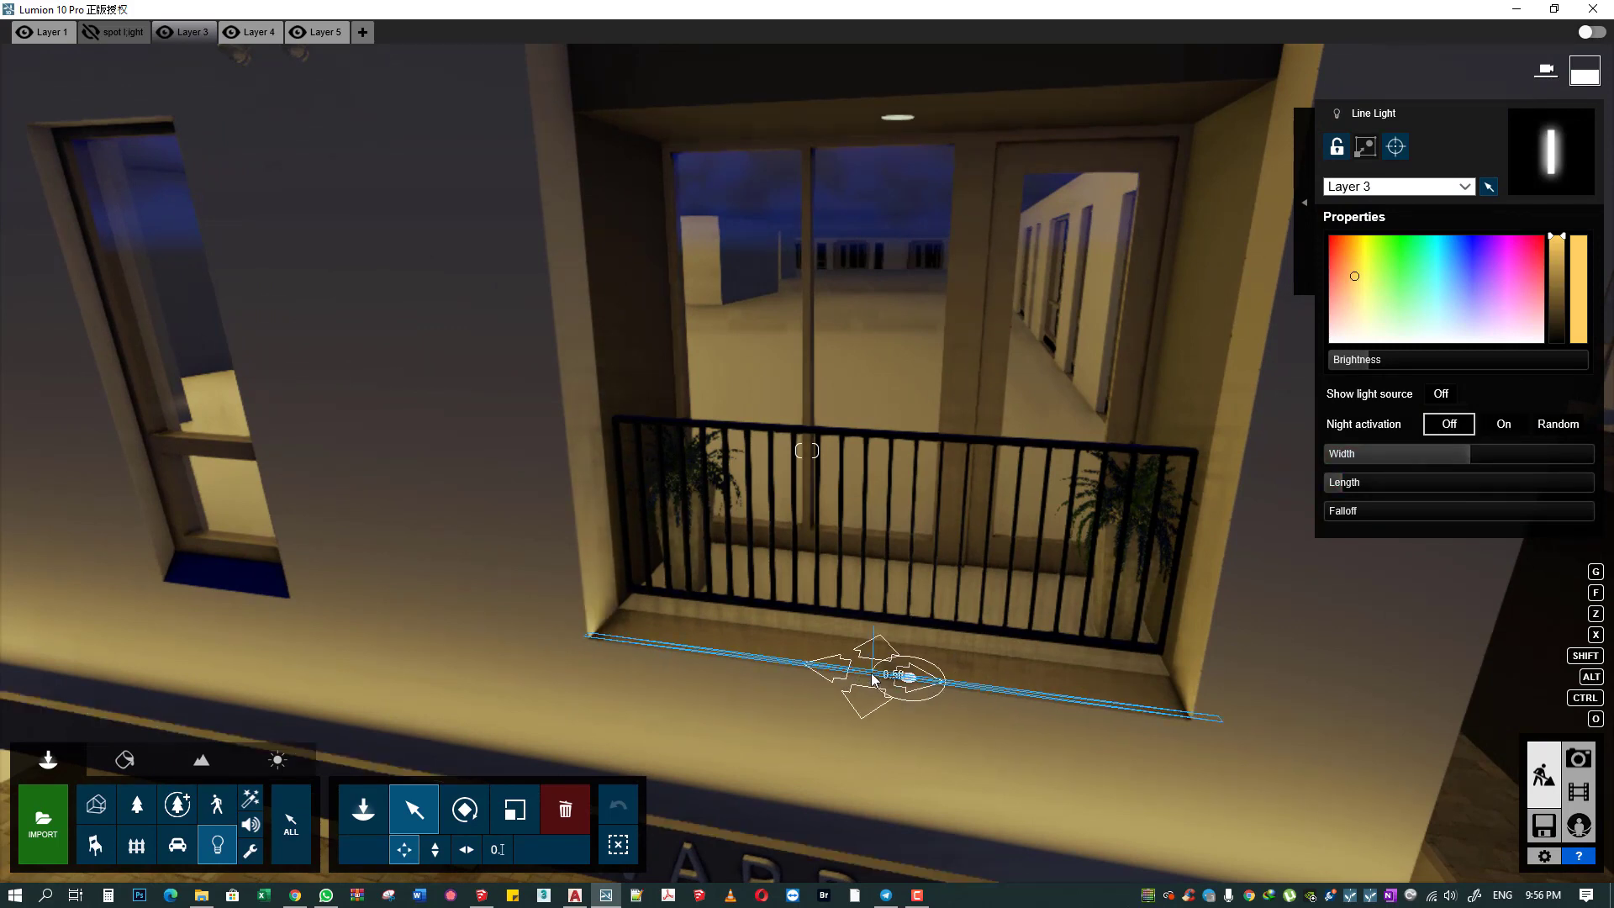
scroll(864, 672, down, 5)
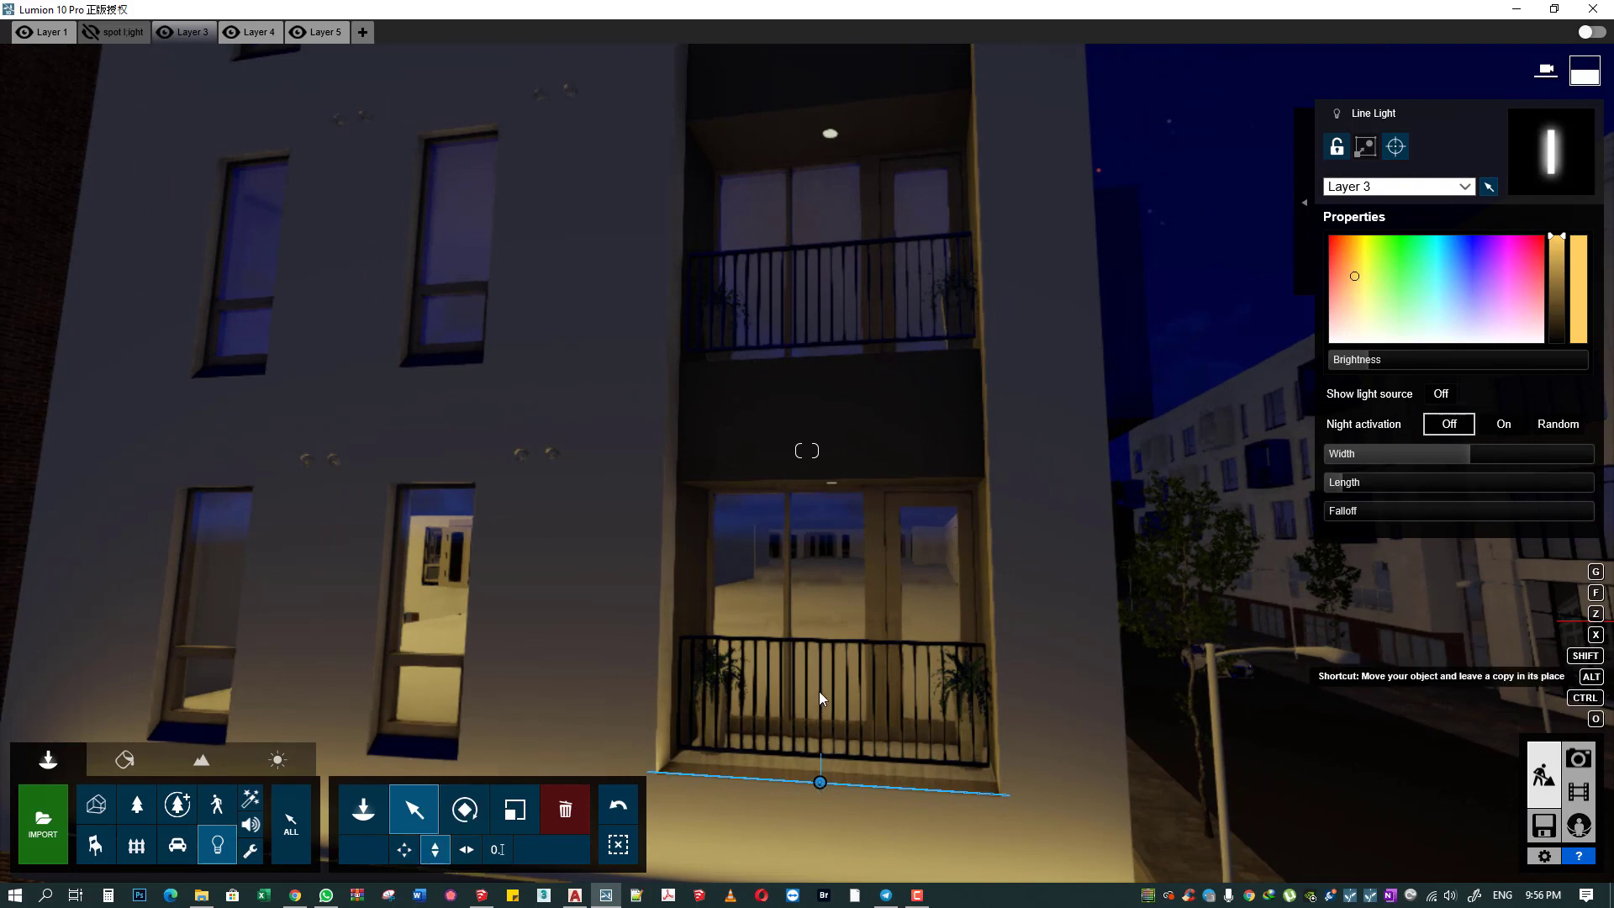
drag(819, 691, 813, 580)
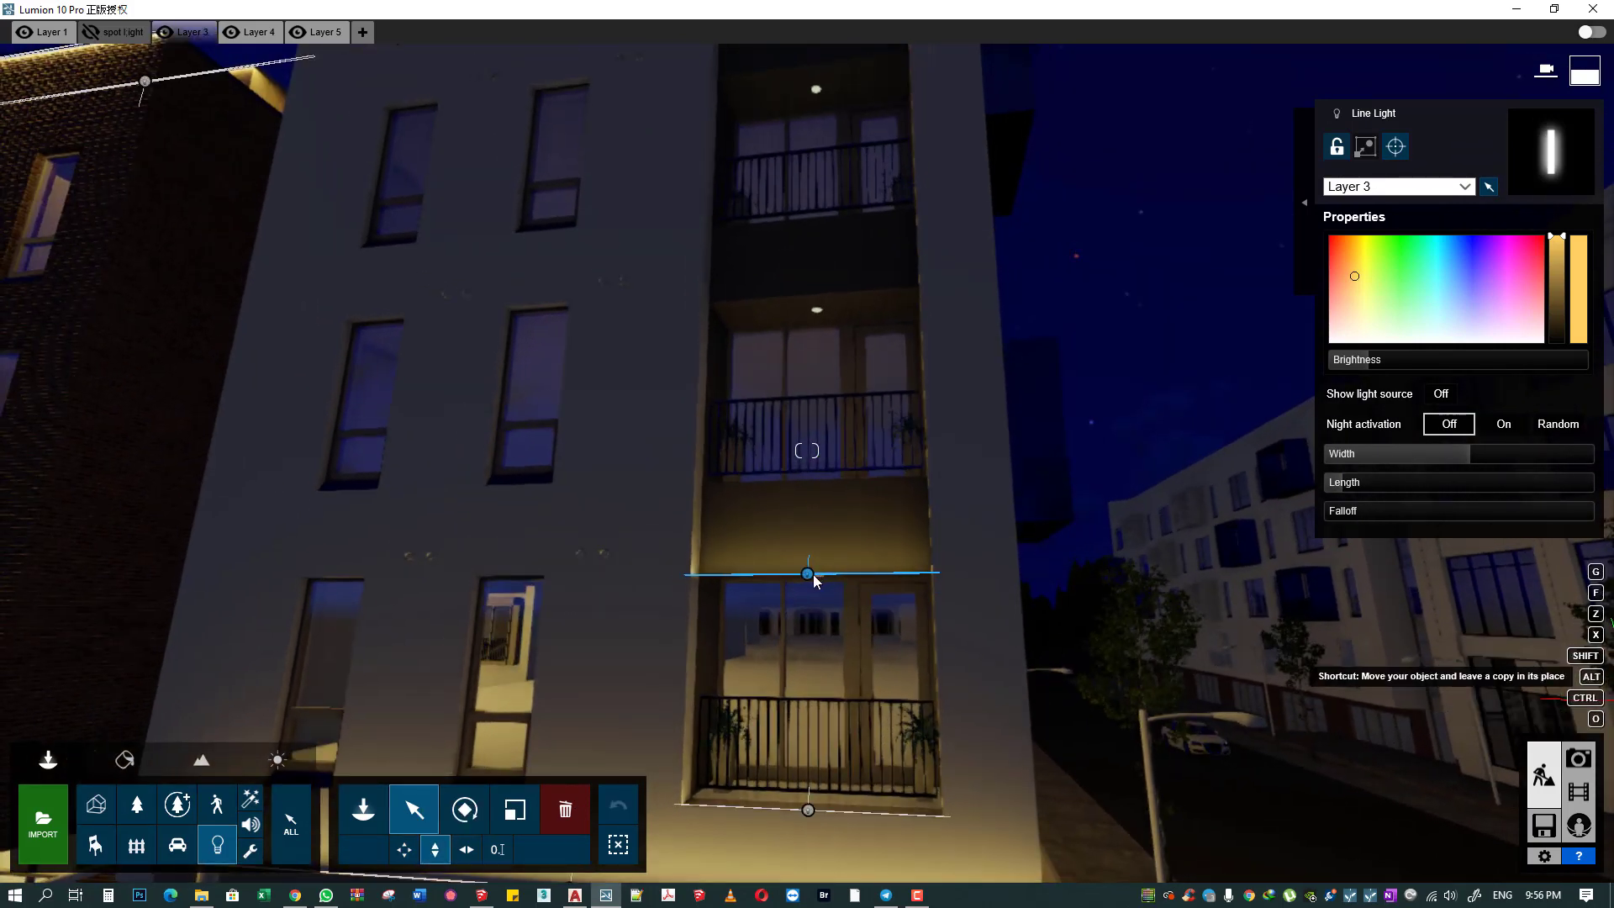
drag(813, 580, 807, 488)
- Raise both balcony line lights together to the upper balcony and preview in Photo mode
key(r)
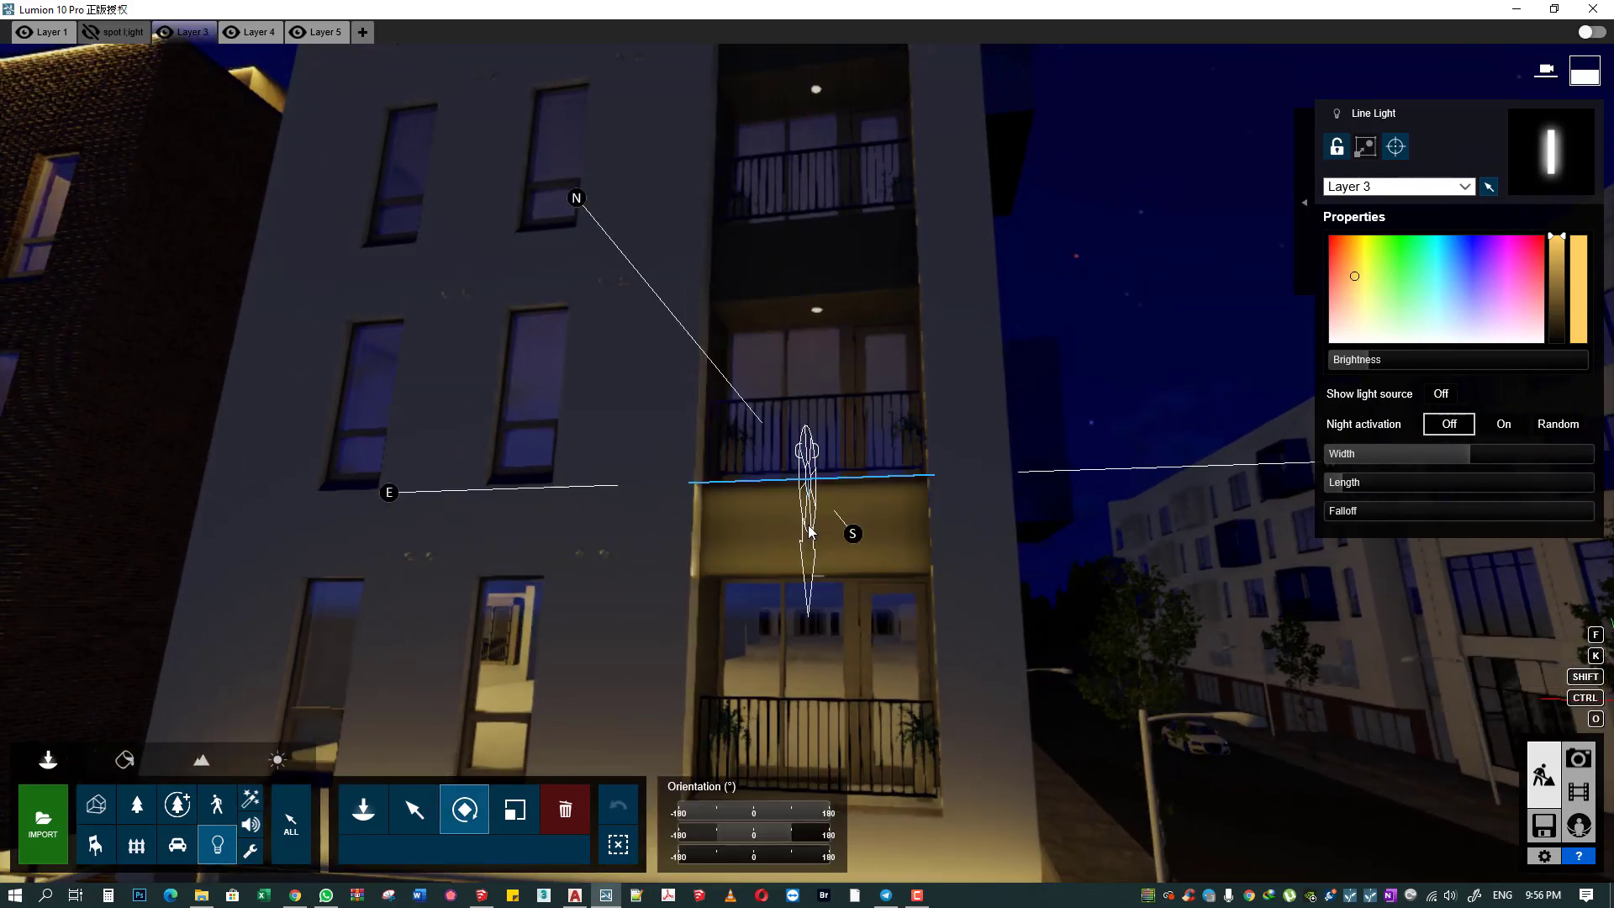
click(414, 808)
ctrl+drag(768, 425, 835, 652)
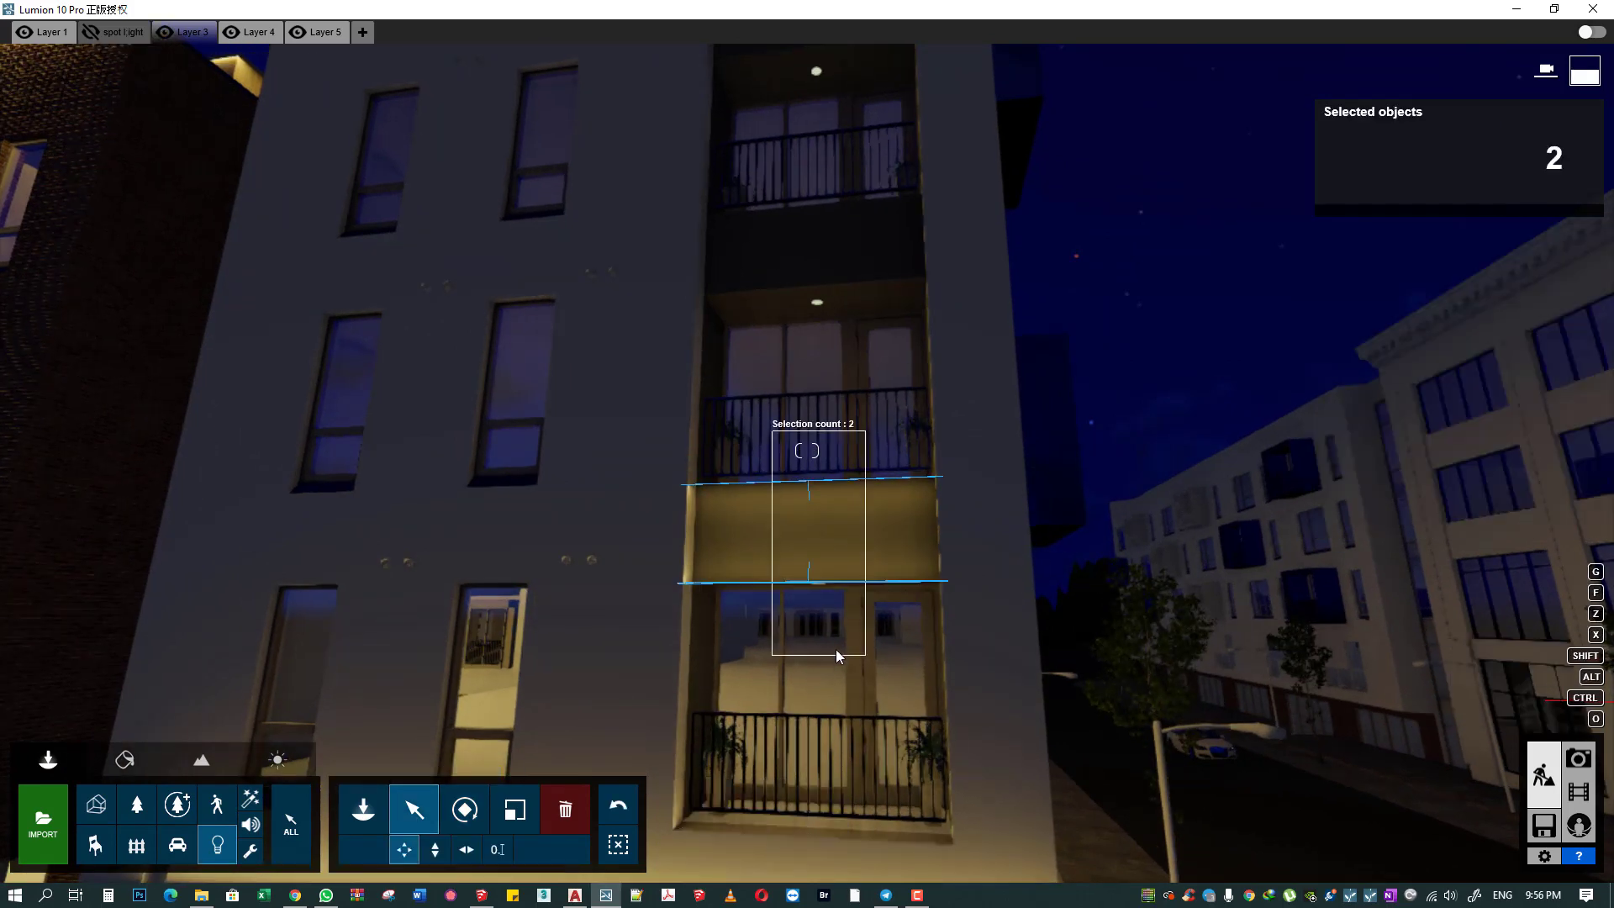
click(435, 849)
drag(819, 593, 817, 371)
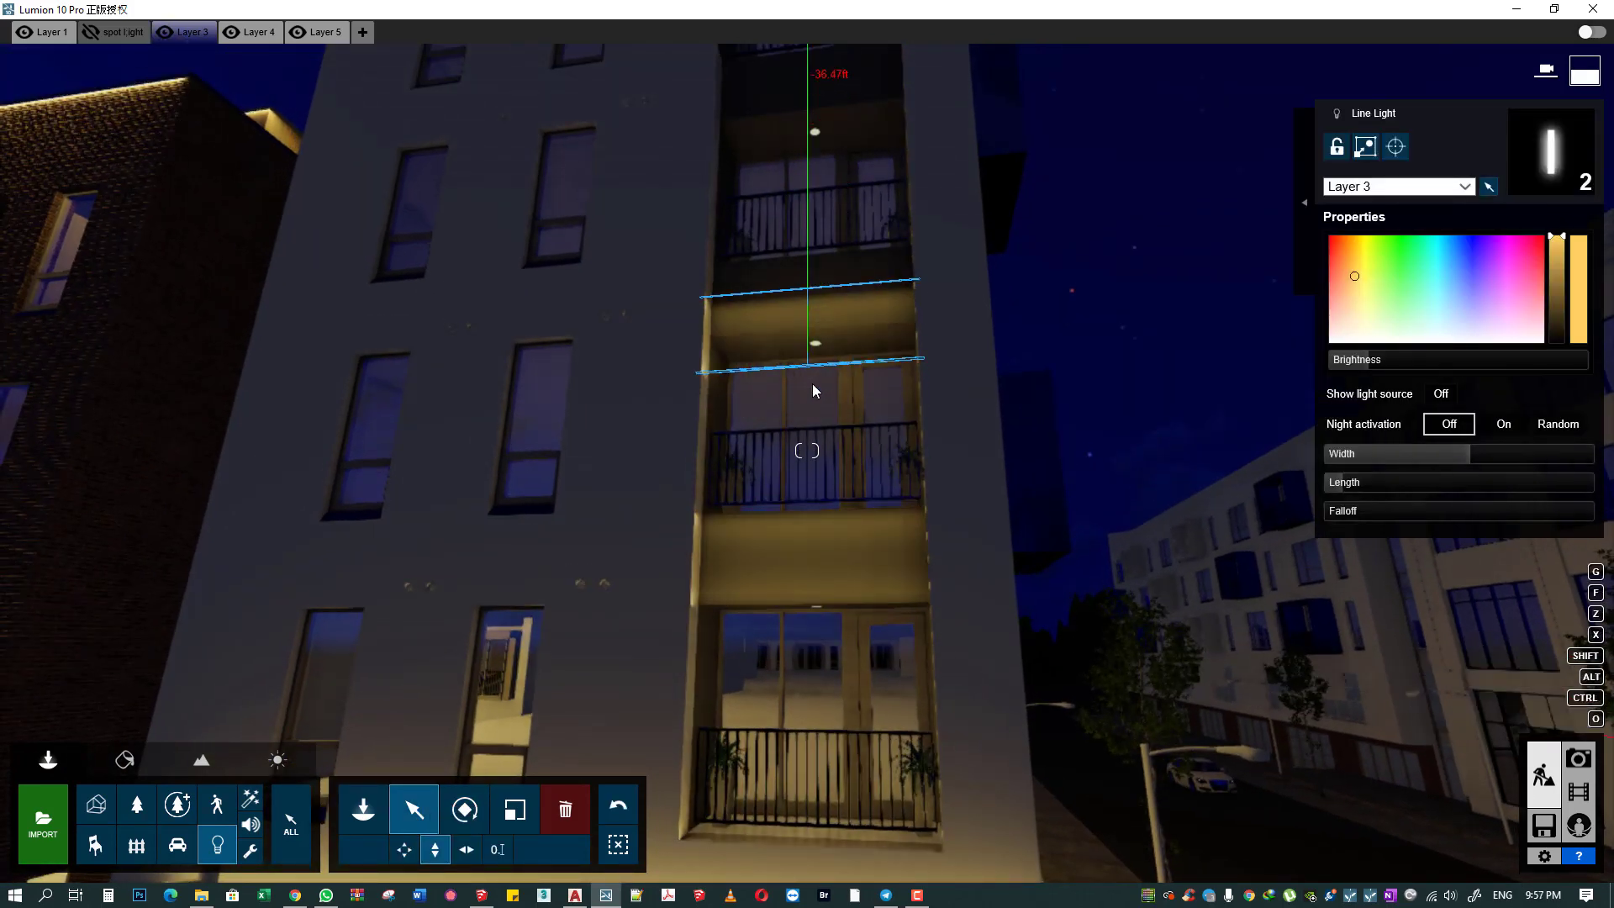
key(ctrl+z)
right_drag(816, 368, 819, 522)
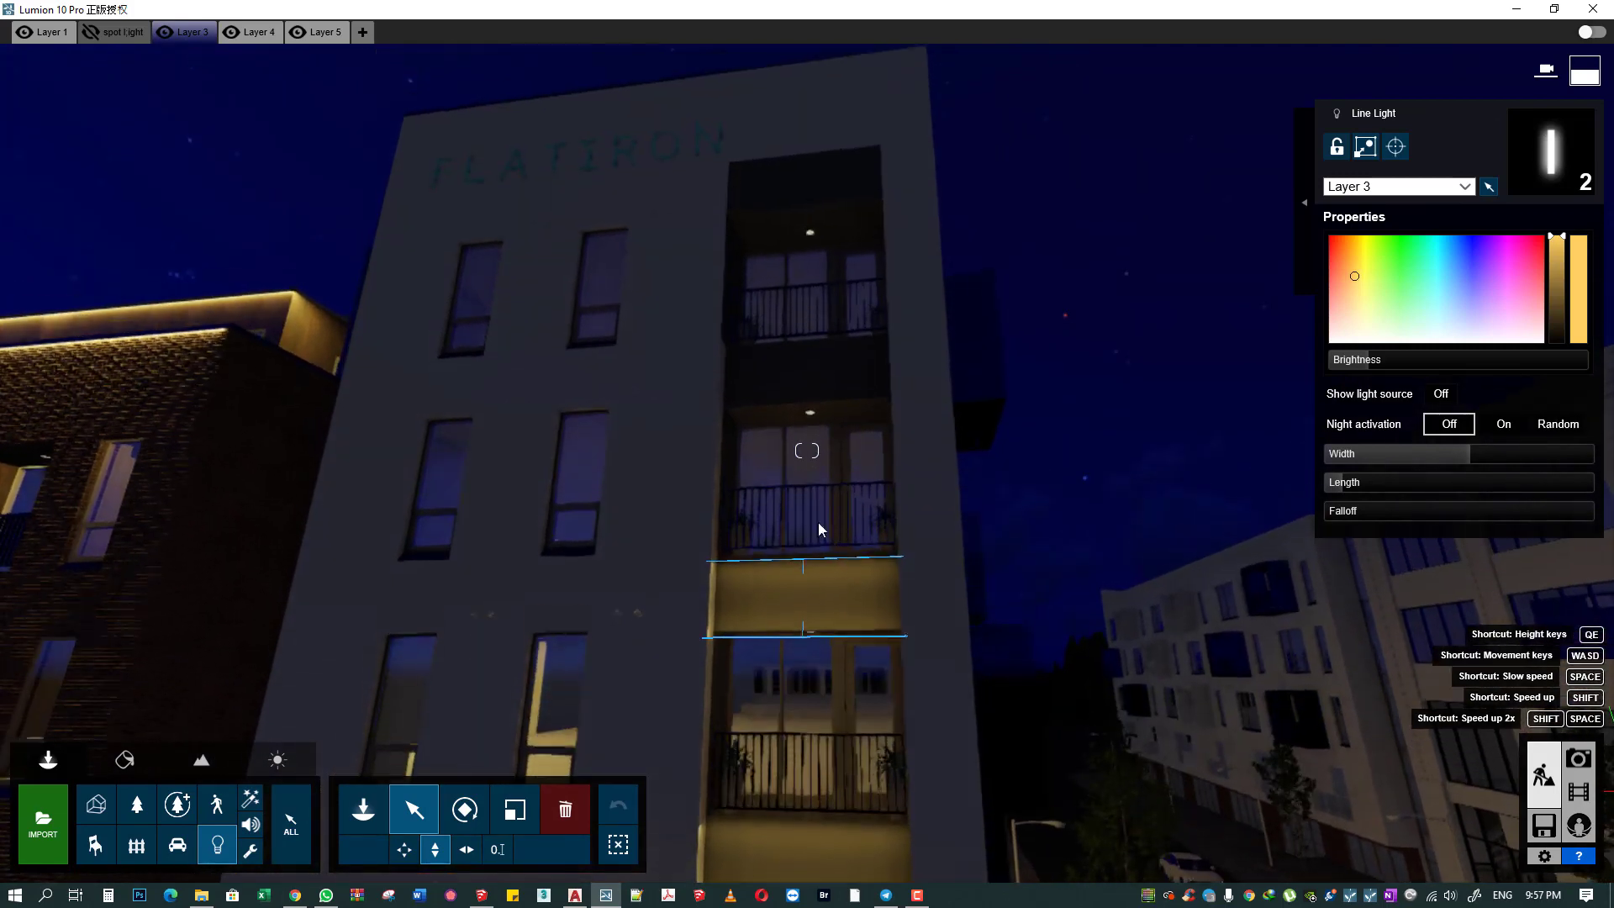
drag(802, 644, 808, 177)
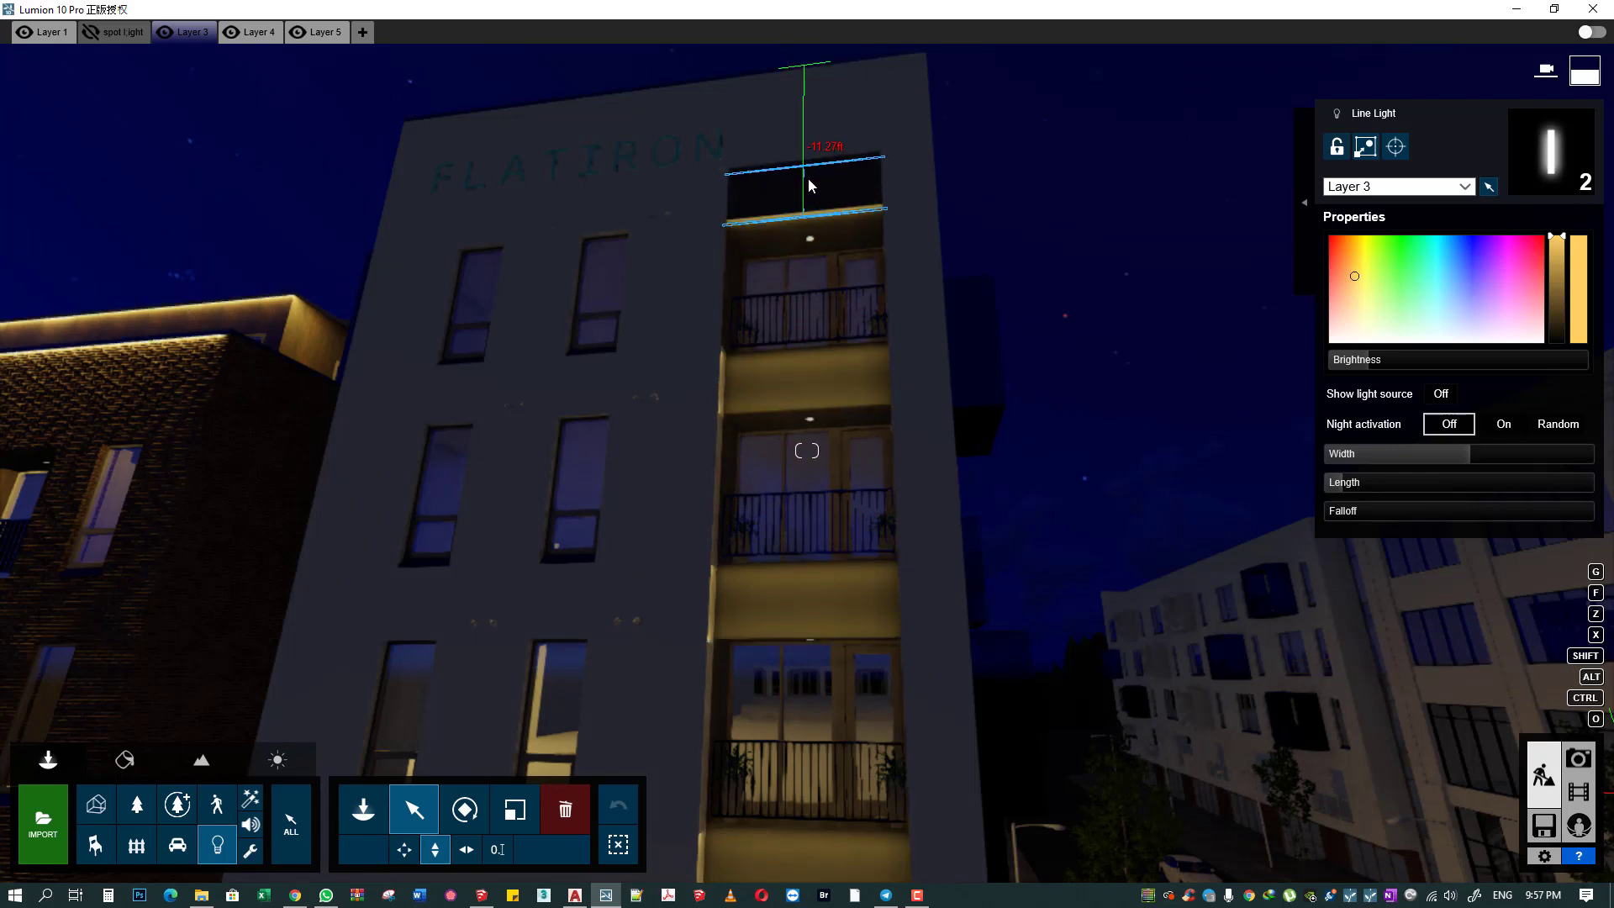
click(1579, 759)
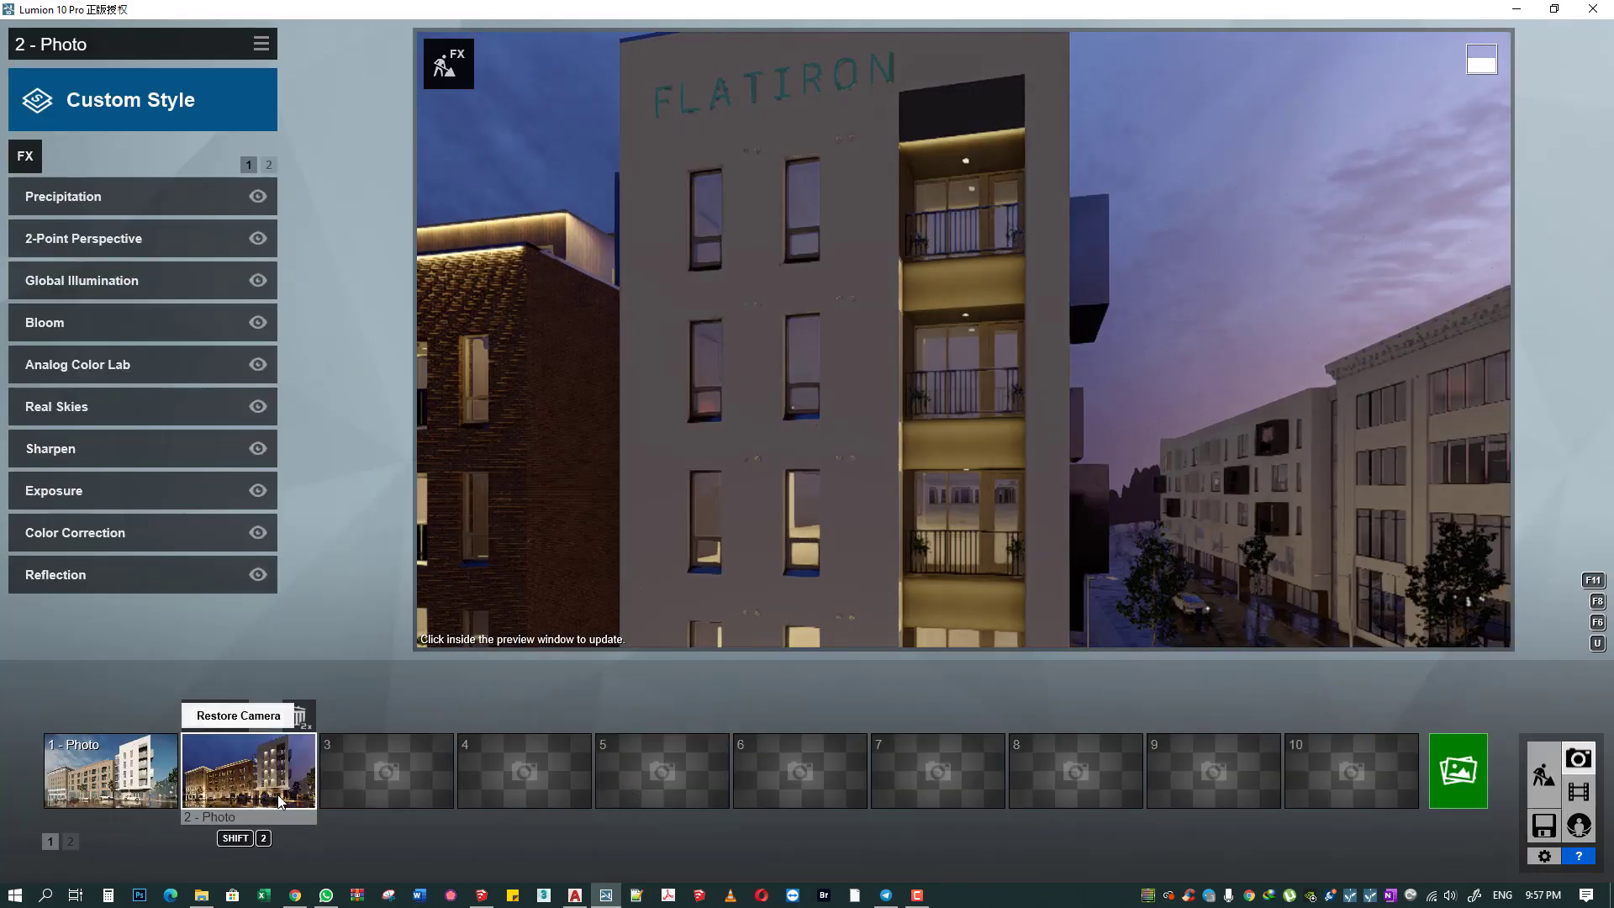
- Check the Photo 2 camera view, then go back to Build mode
click(249, 770)
click(1470, 786)
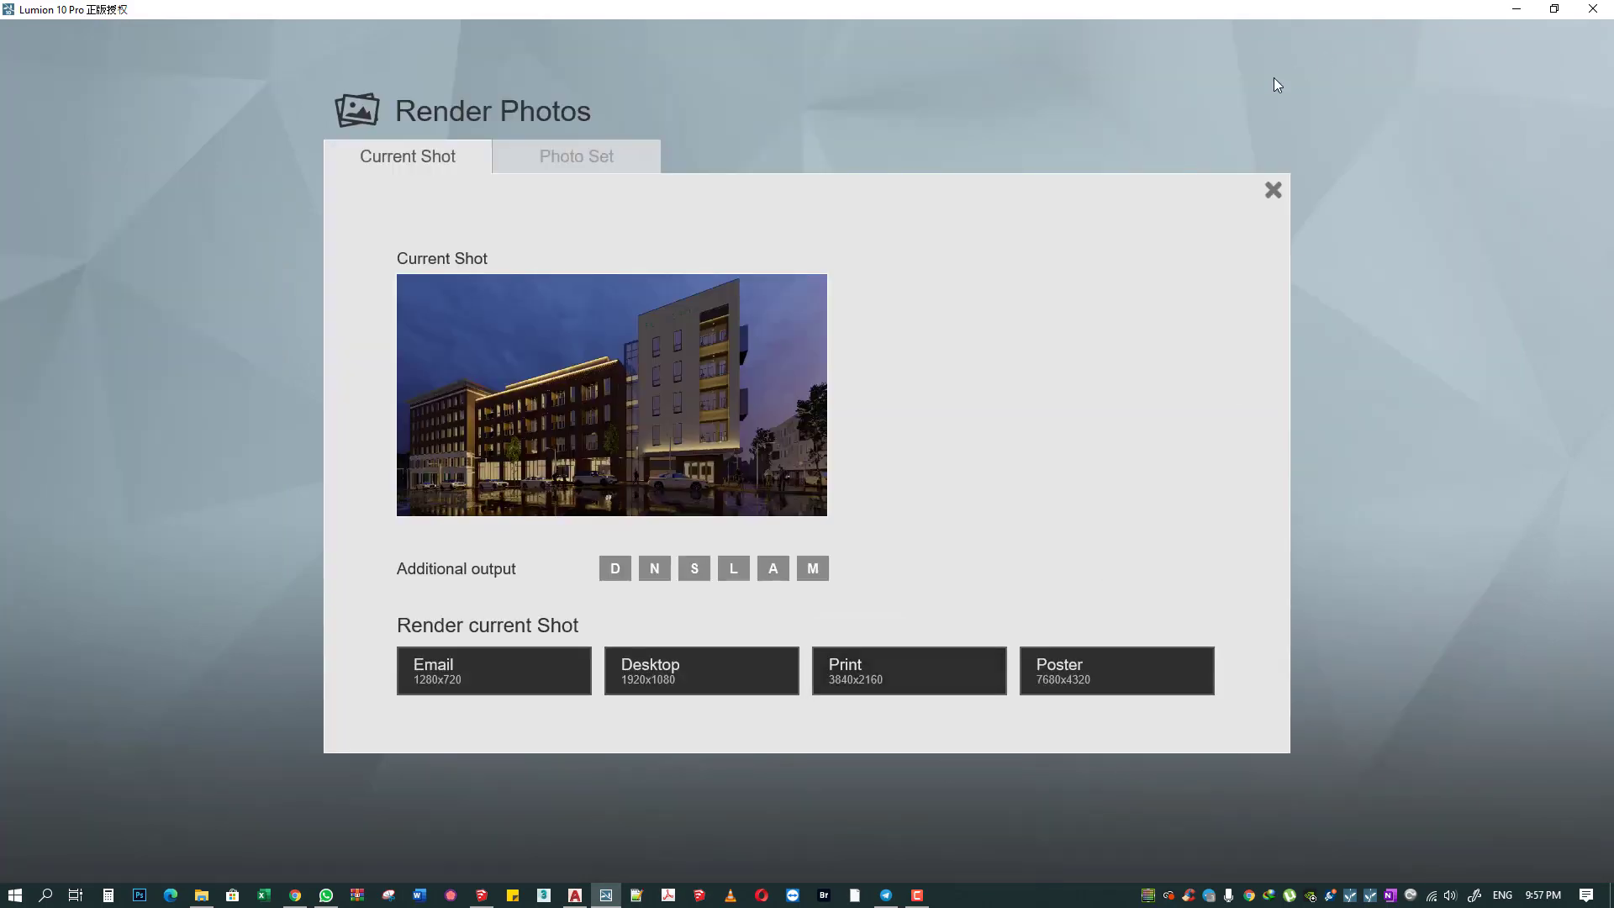
click(1273, 190)
click(1545, 769)
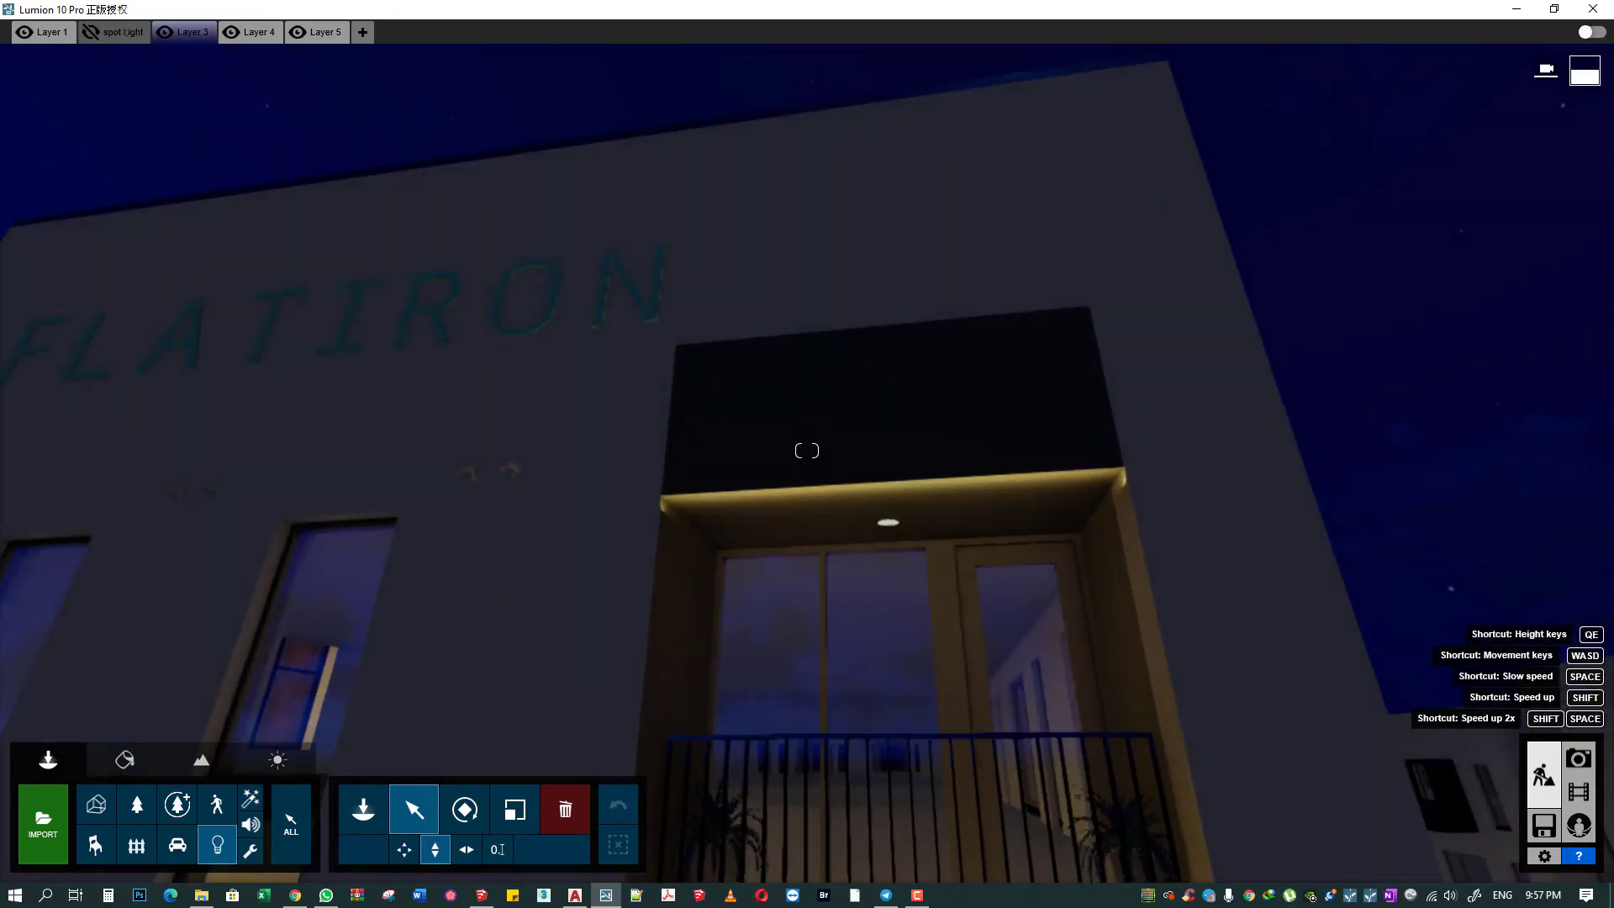
- Move both line lights to sit under the top balcony canopy
right_drag(905, 291, 904, 292)
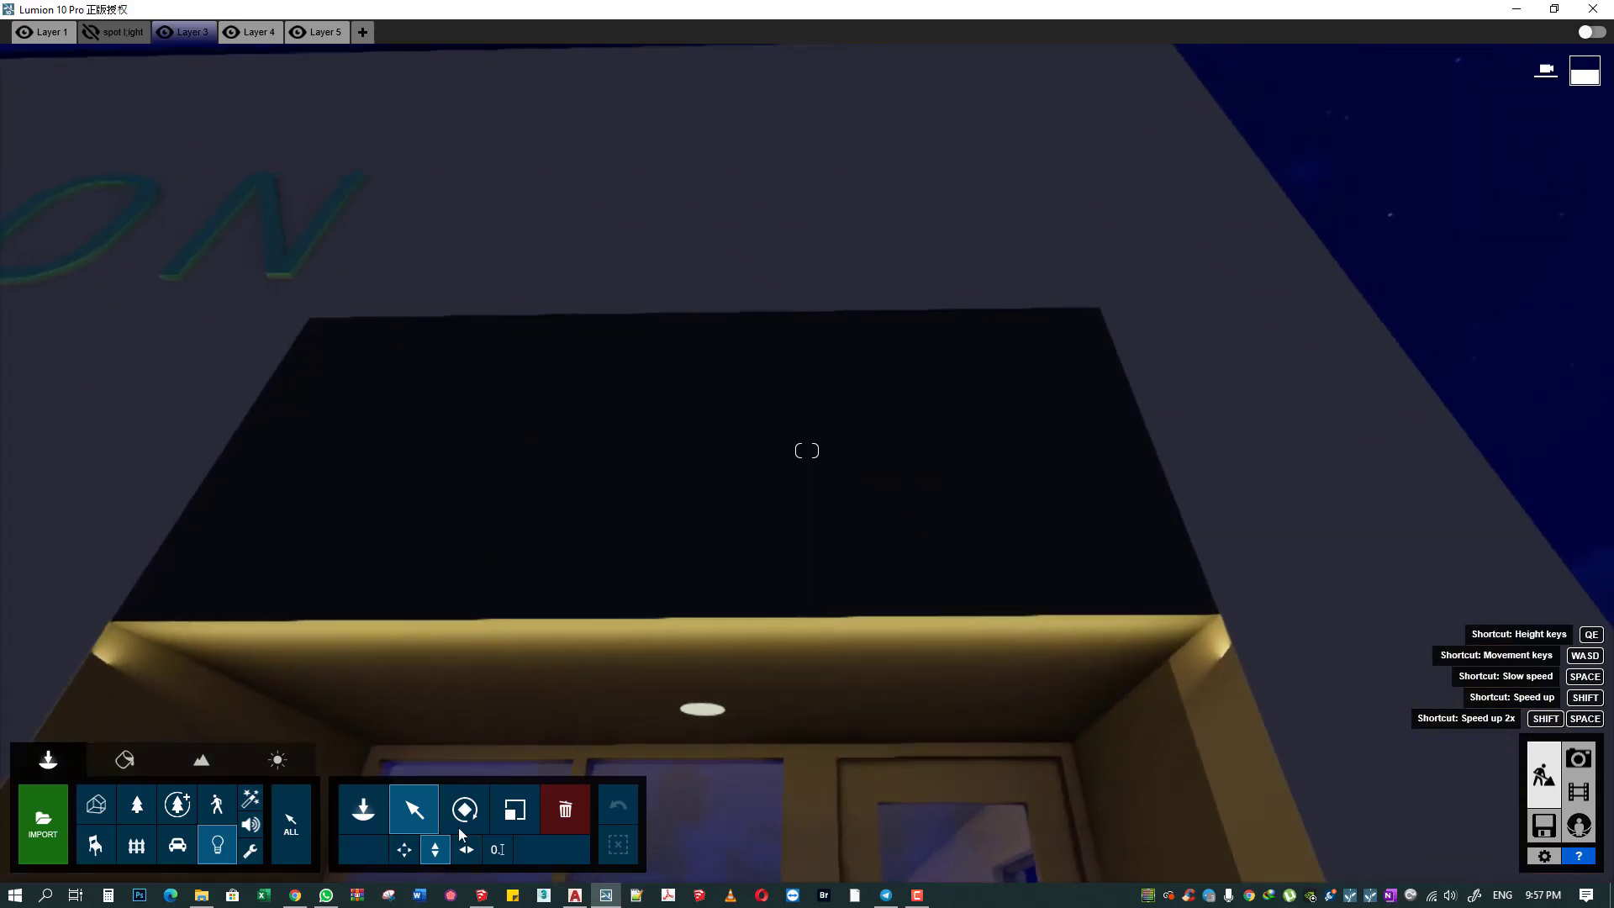
ctrl+drag(566, 285, 471, 851)
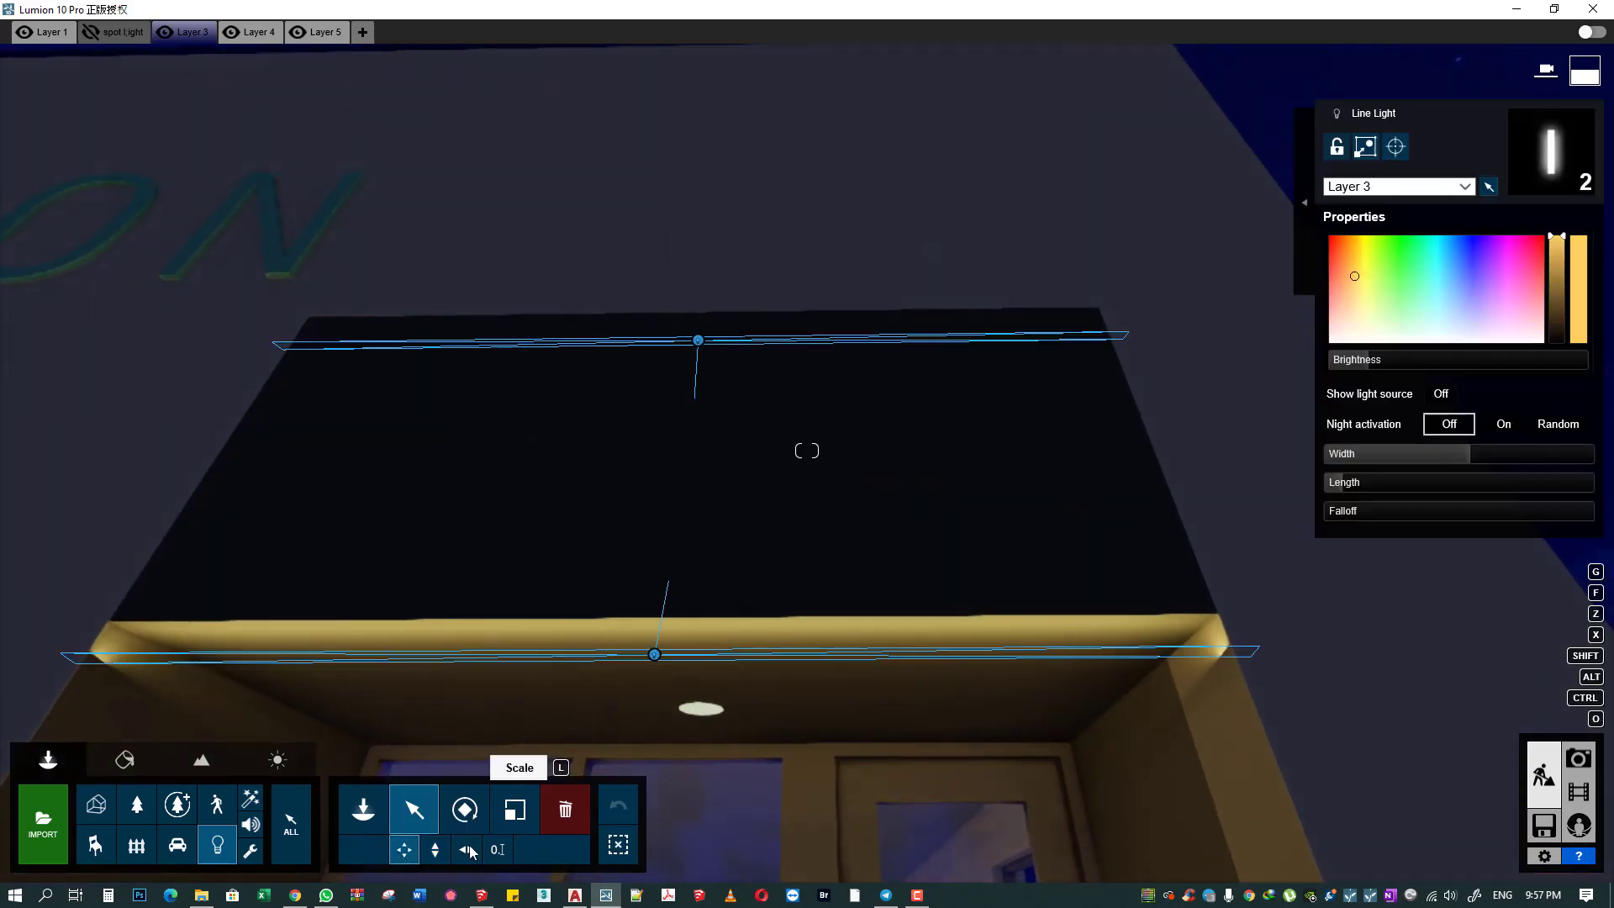
drag(653, 654, 649, 647)
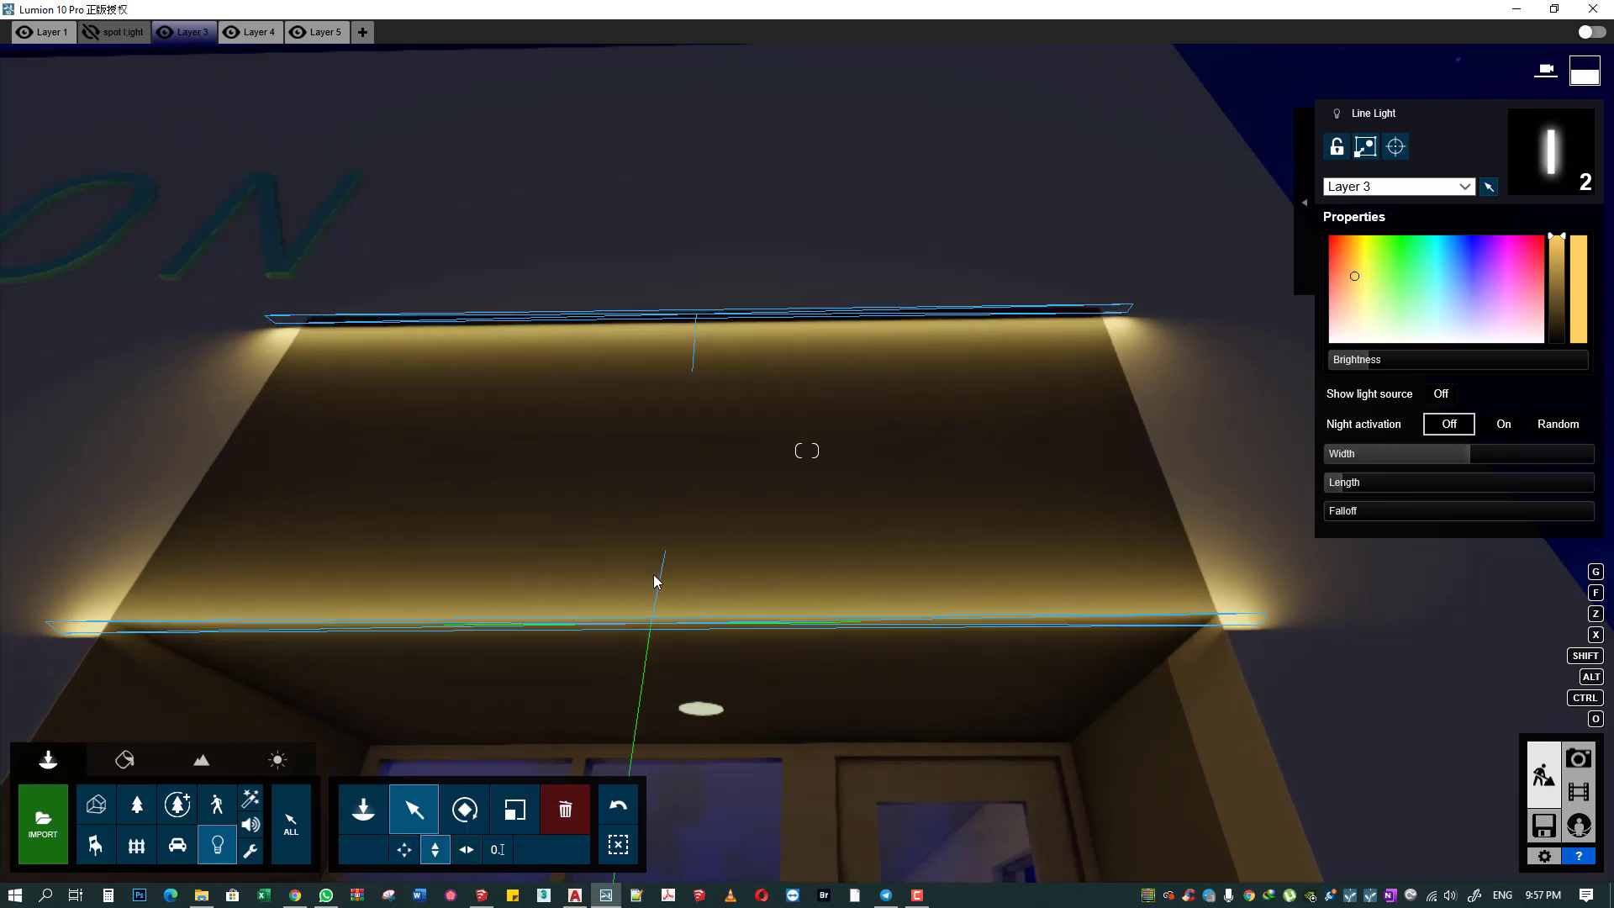
scroll(706, 559, down, 5)
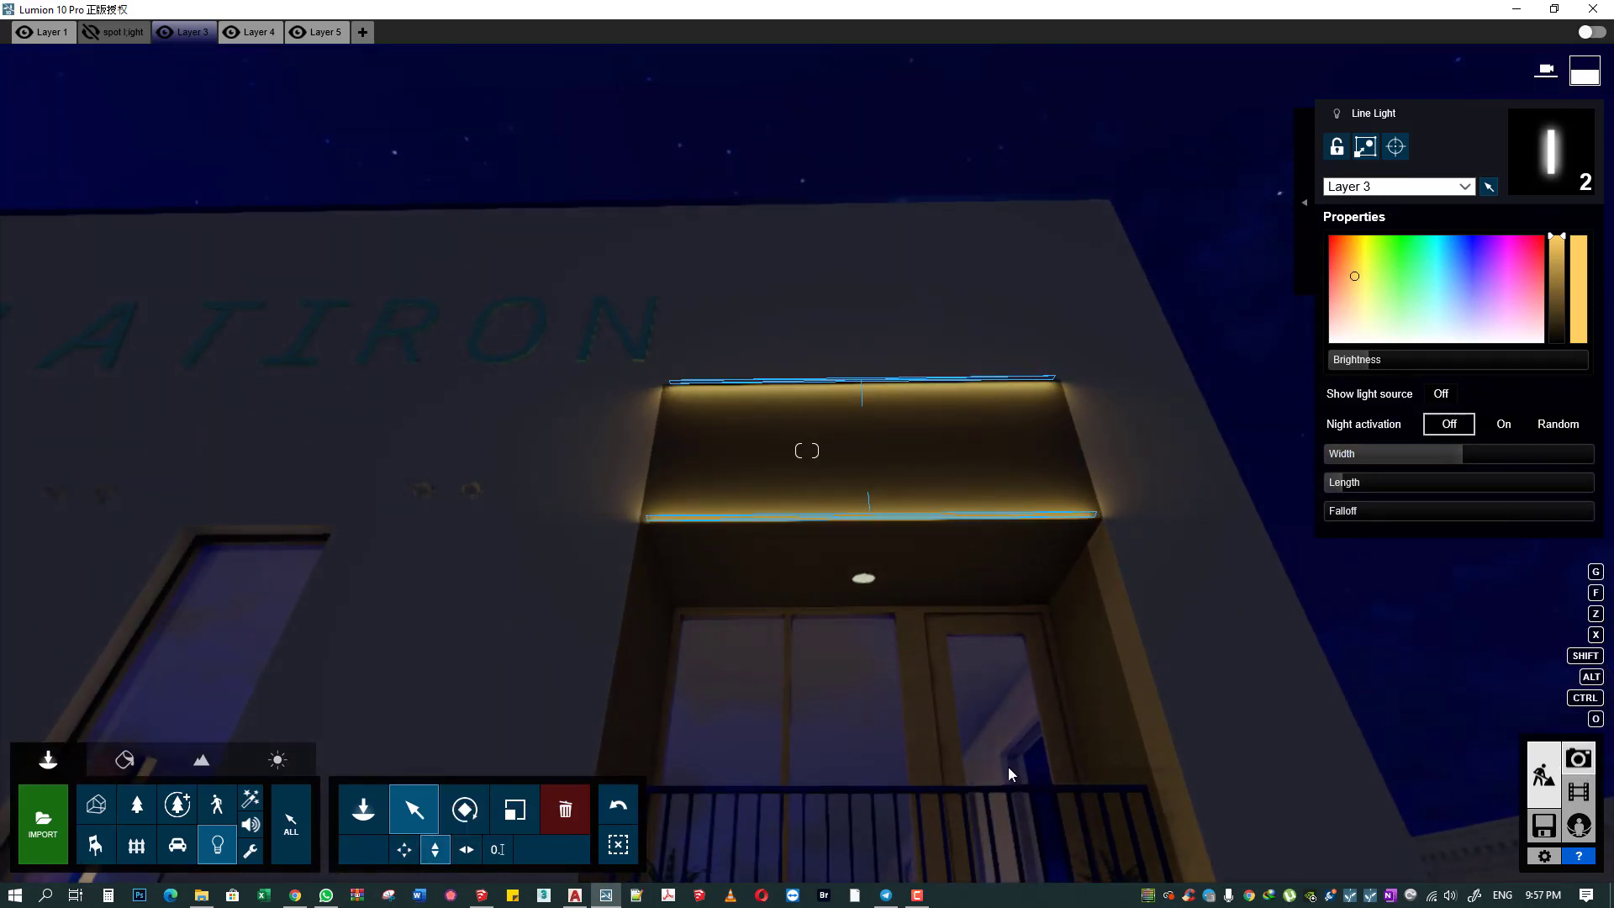
- Recheck Photo 2, dim the line lights to brightness 2.6, and preview again
click(1578, 757)
click(252, 769)
click(1459, 768)
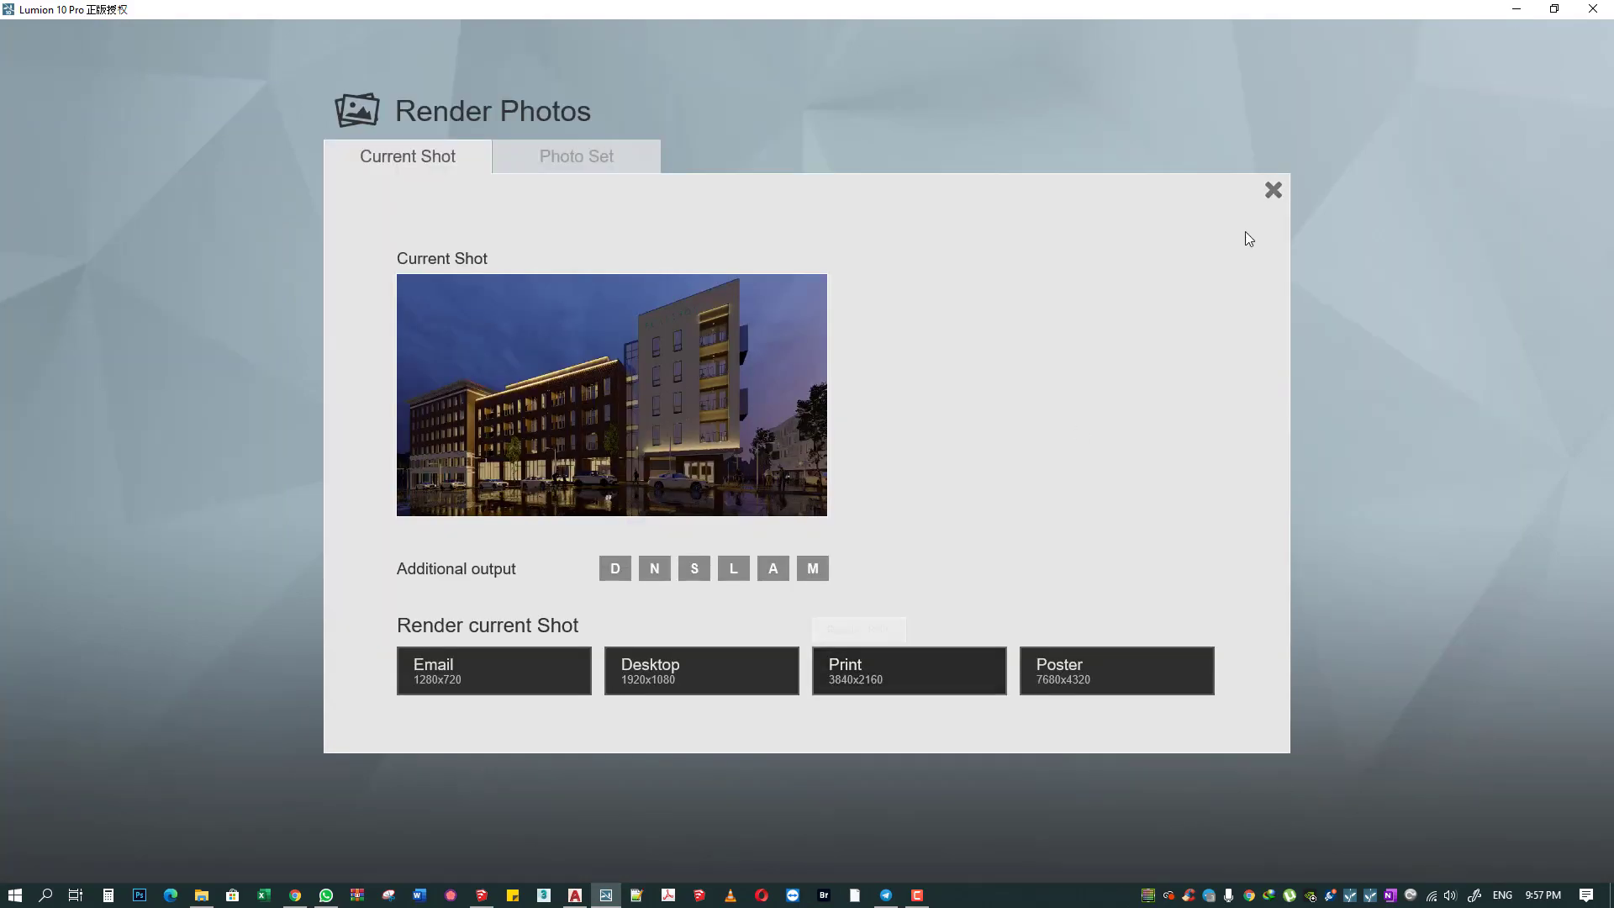
click(1273, 190)
click(1574, 740)
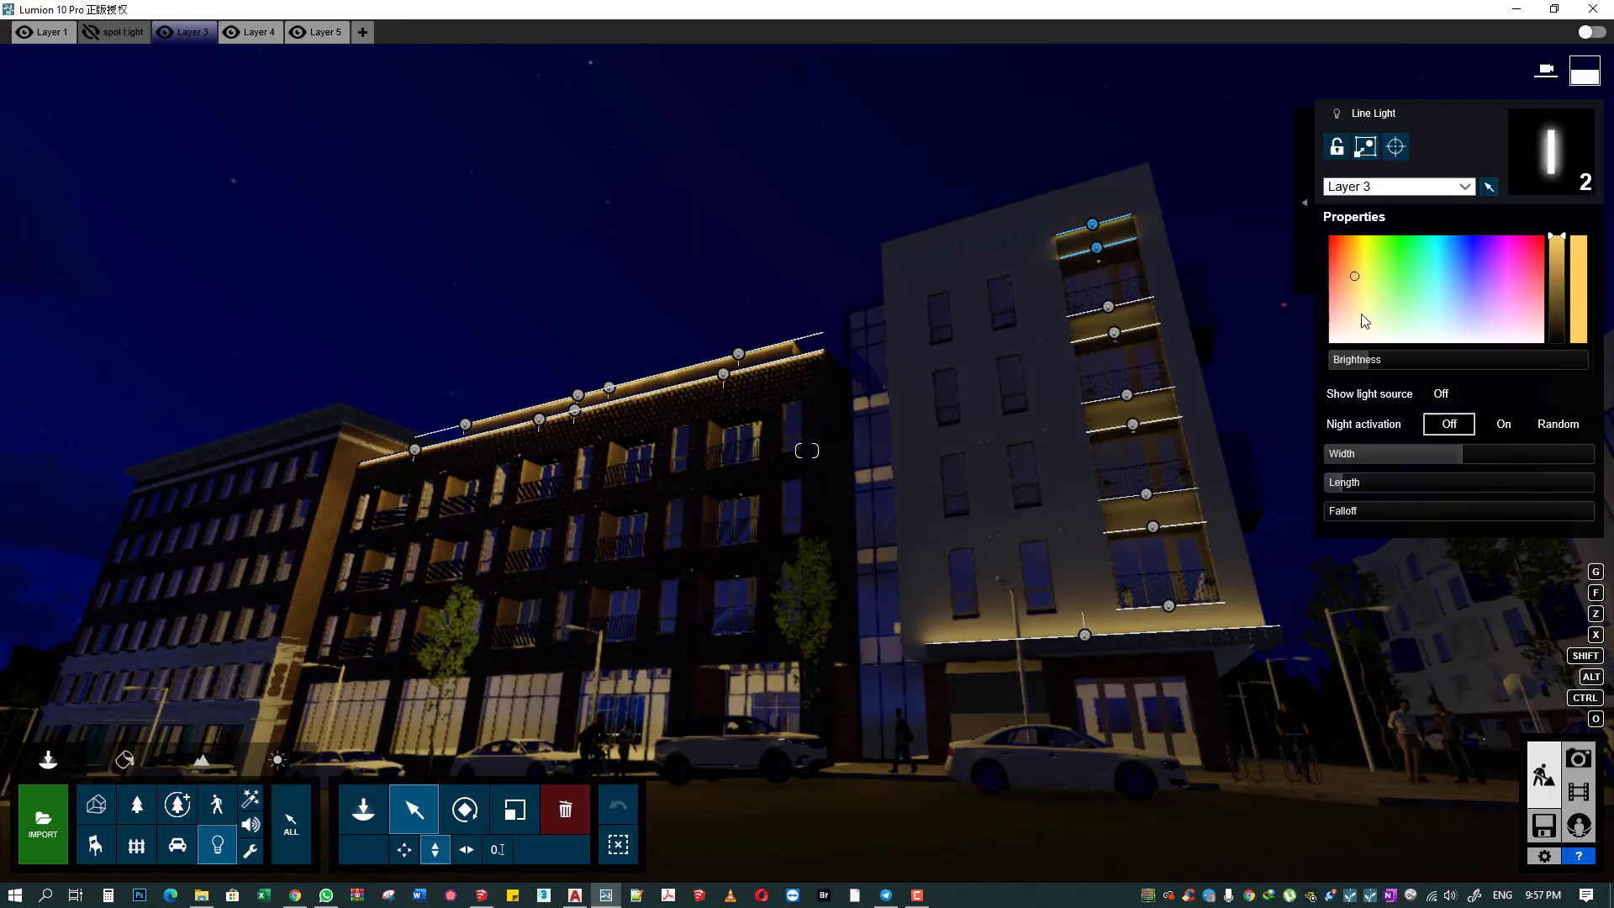
drag(1367, 363, 1360, 362)
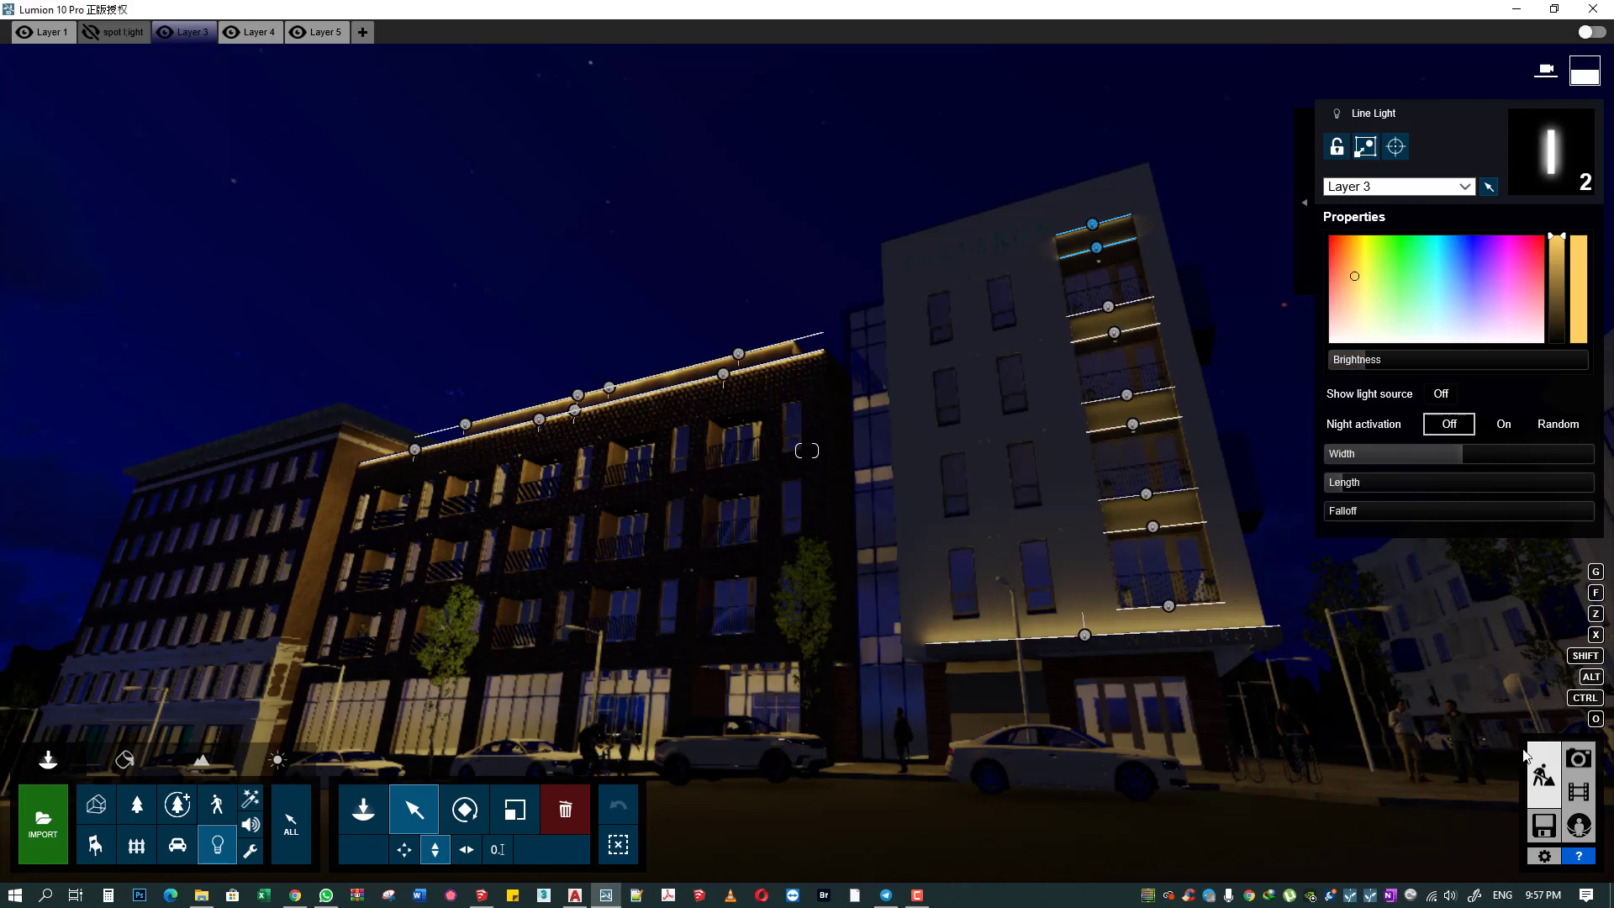
click(1578, 758)
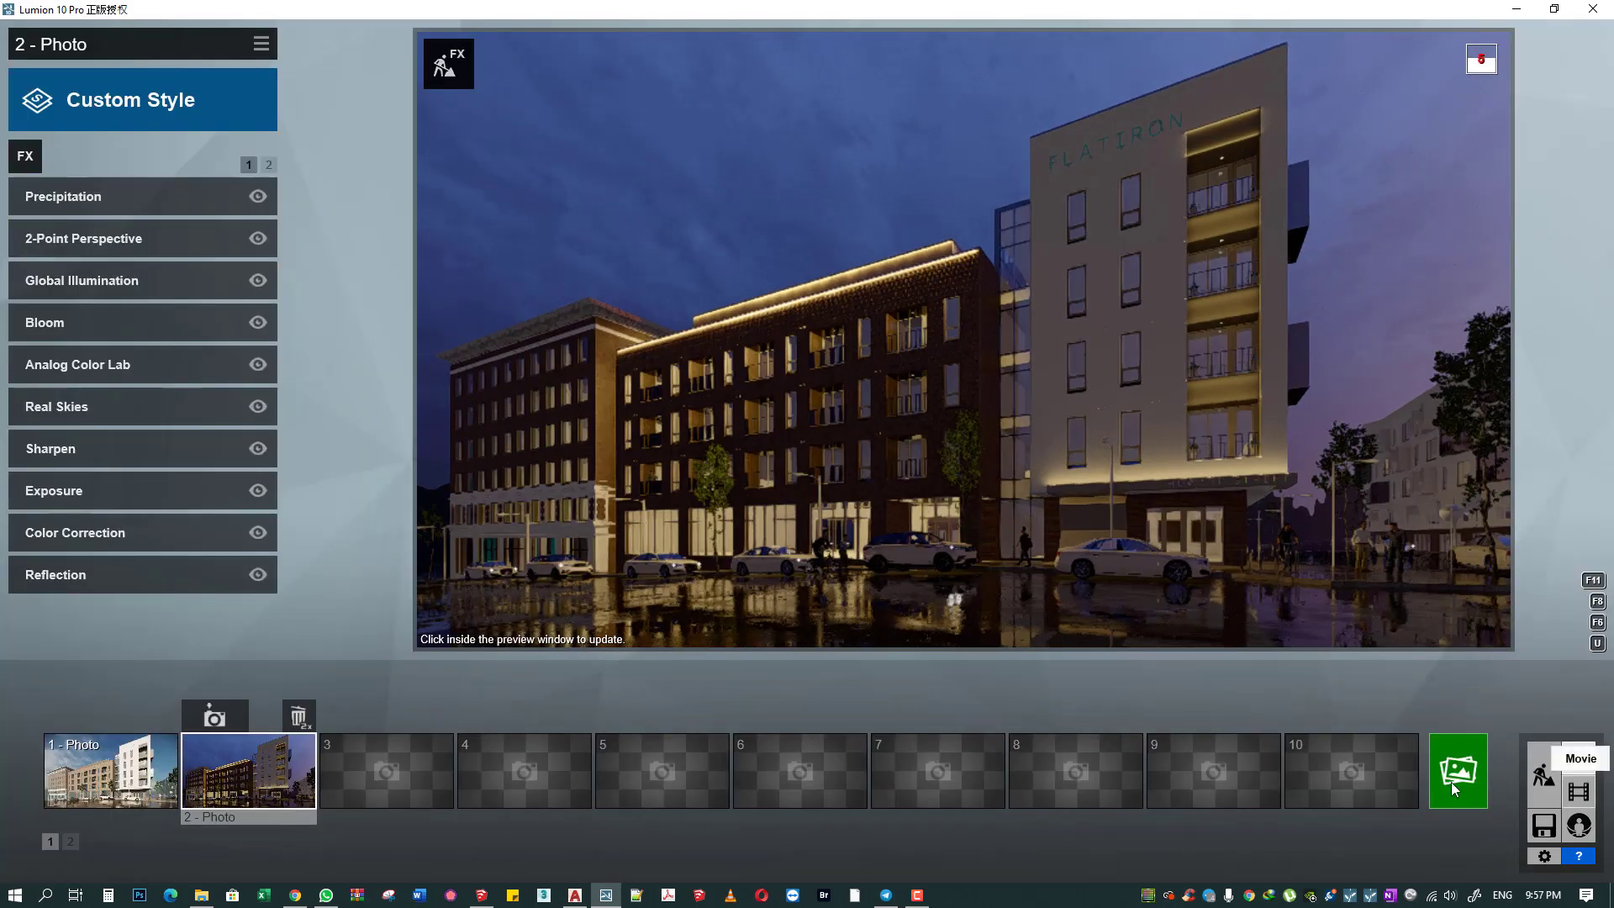
- Start a 1920x1080 Desktop render of Photo 2 (file name ending 011), then cancel it
click(1451, 782)
click(725, 668)
text(011)
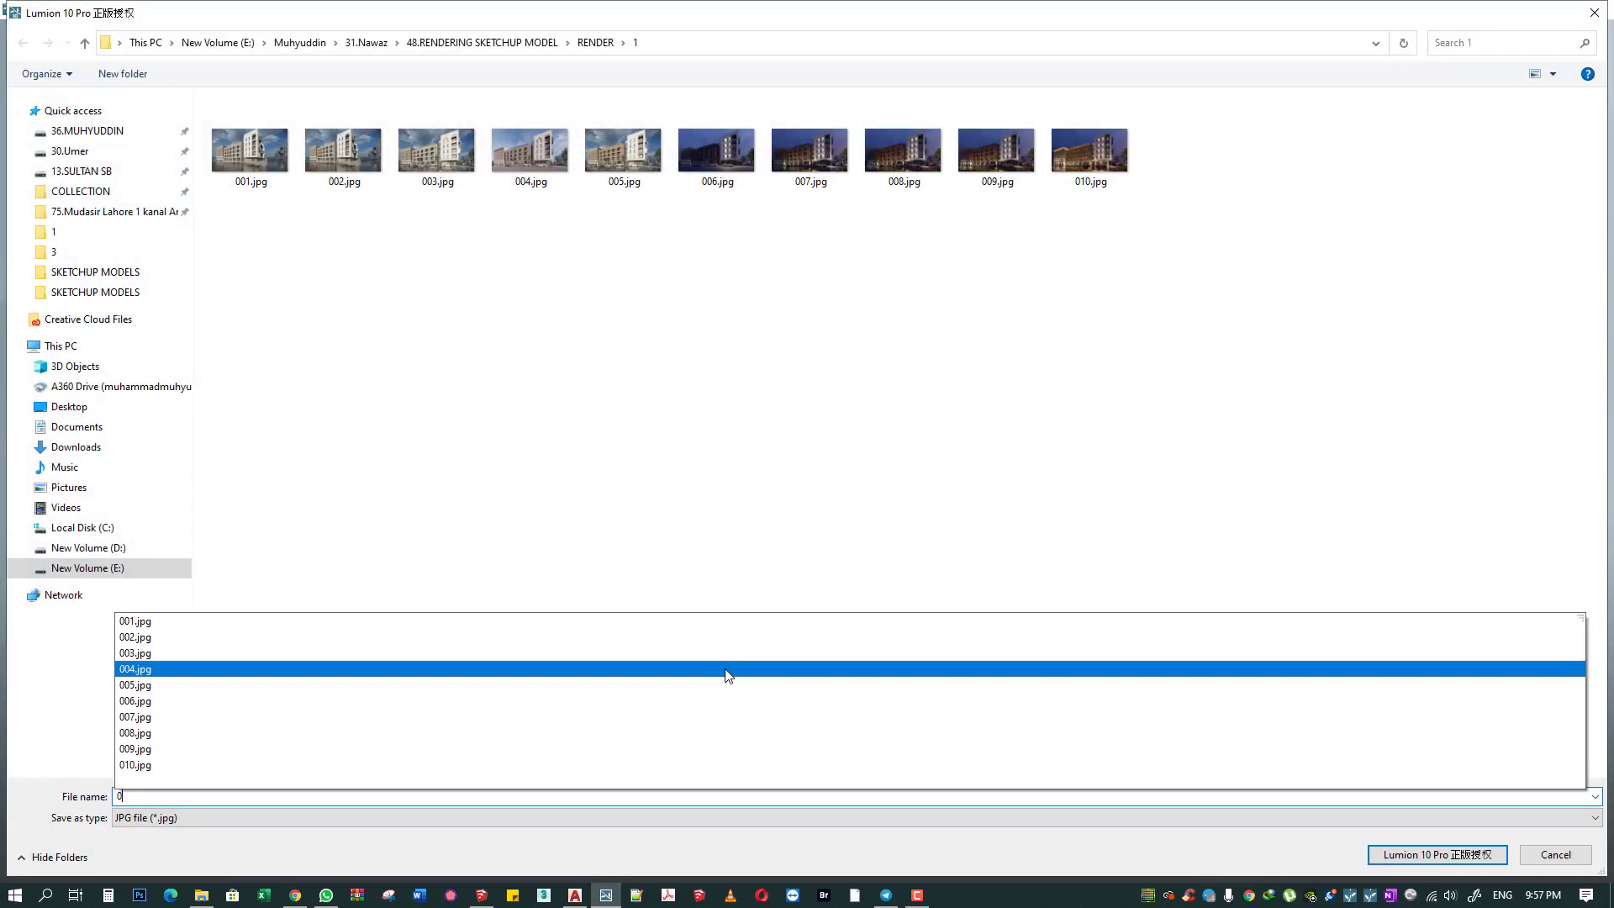
key(Return)
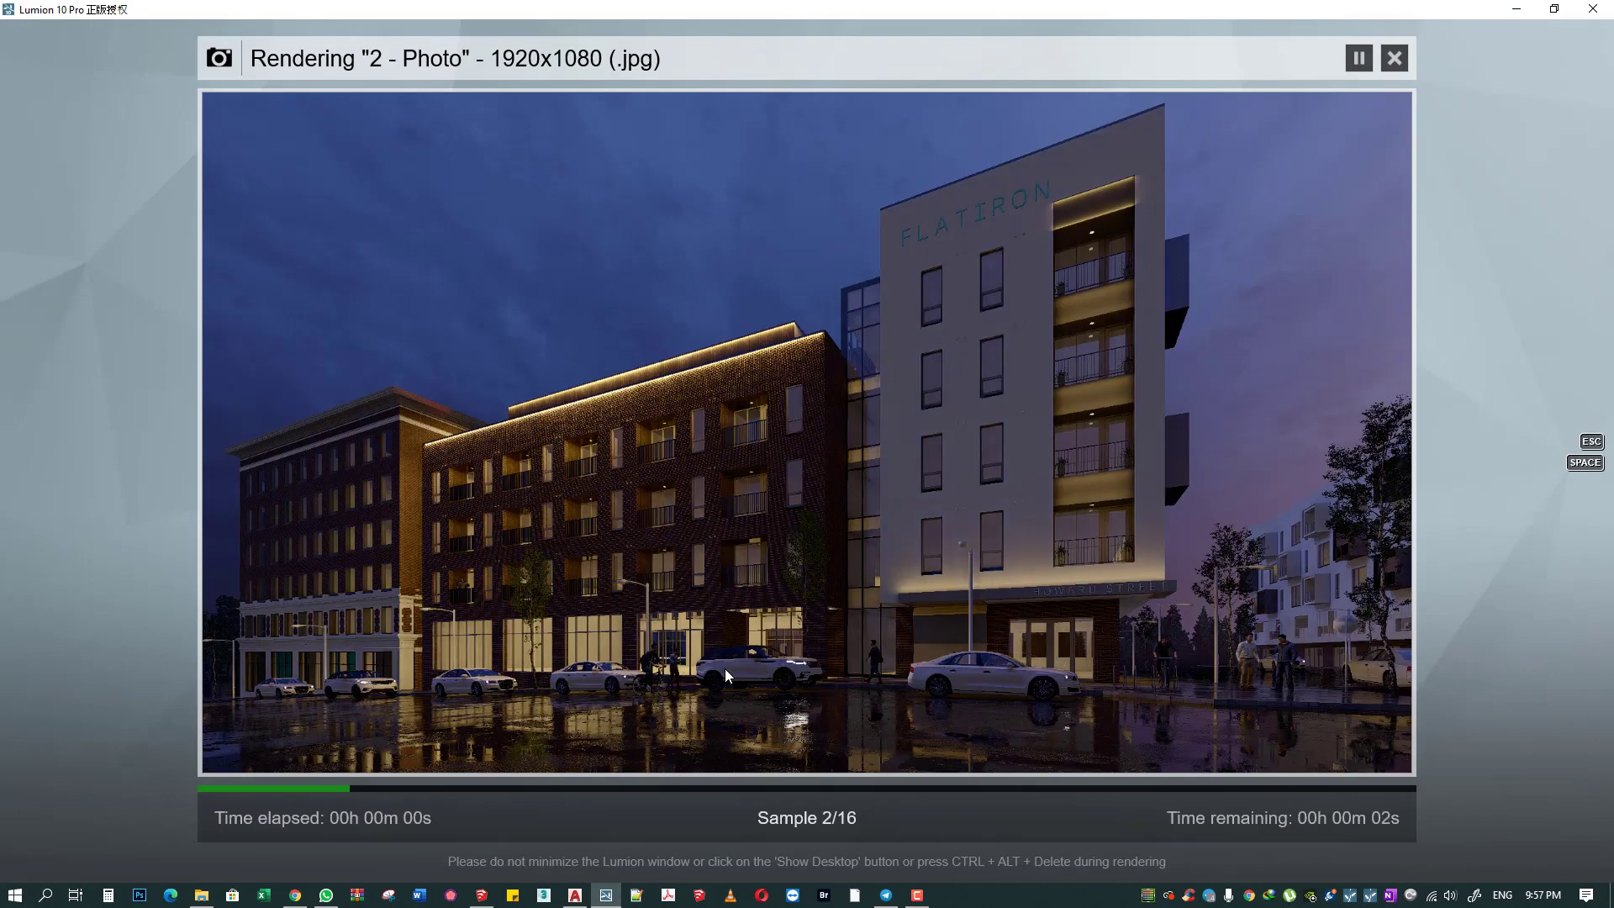
key(Escape)
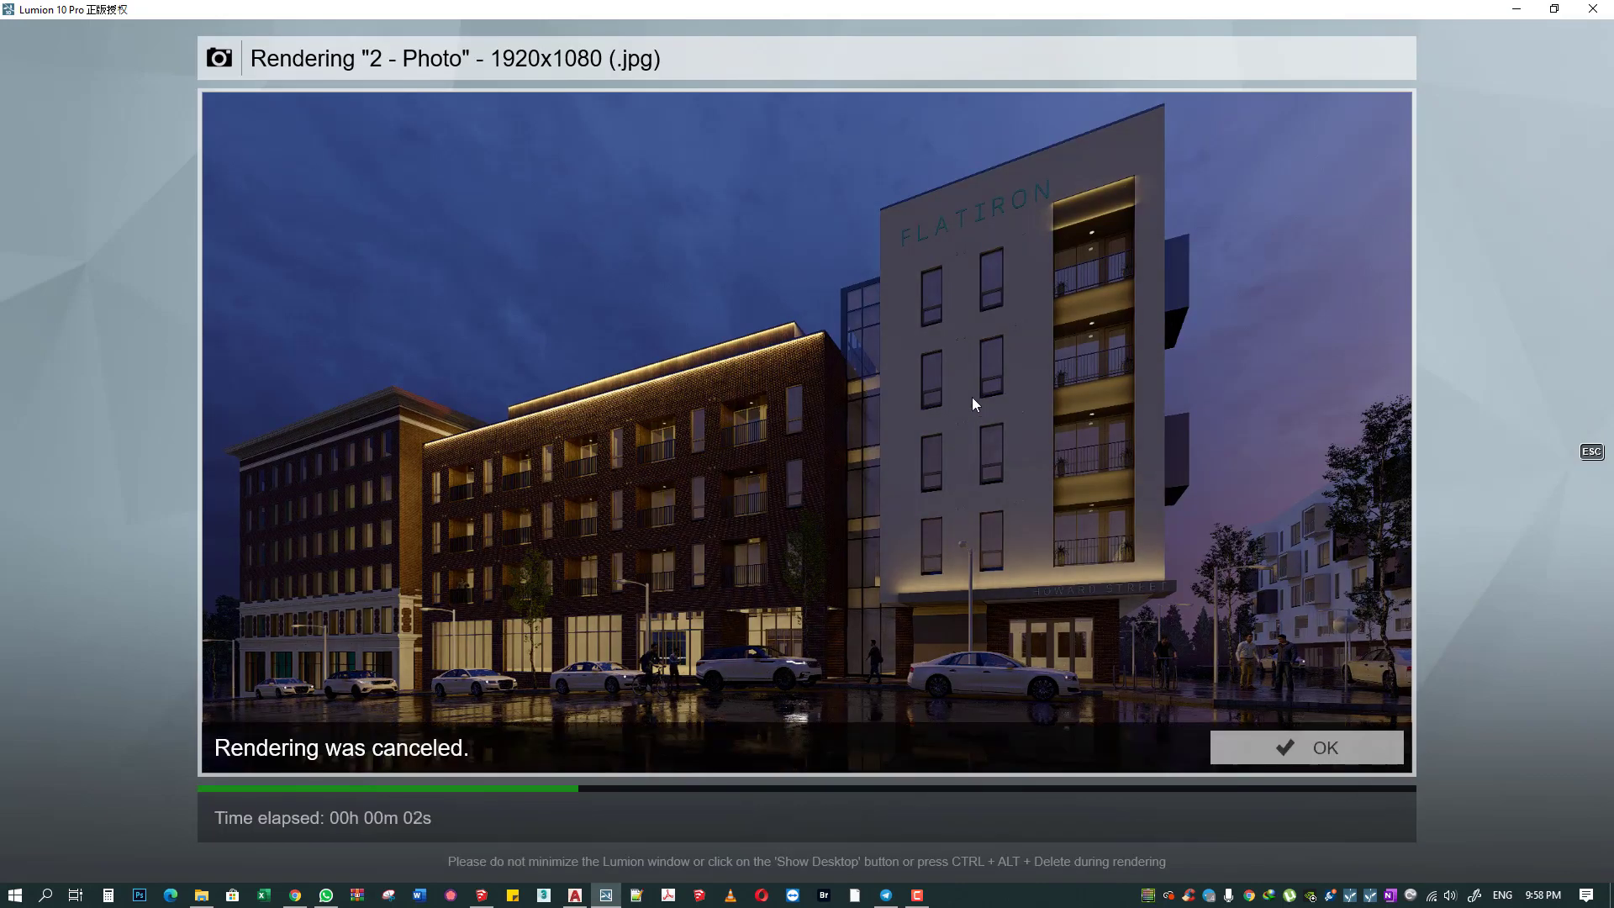
key(Escape)
- Add the Objects > Layer Visibility effect to Photo 2
click(34, 160)
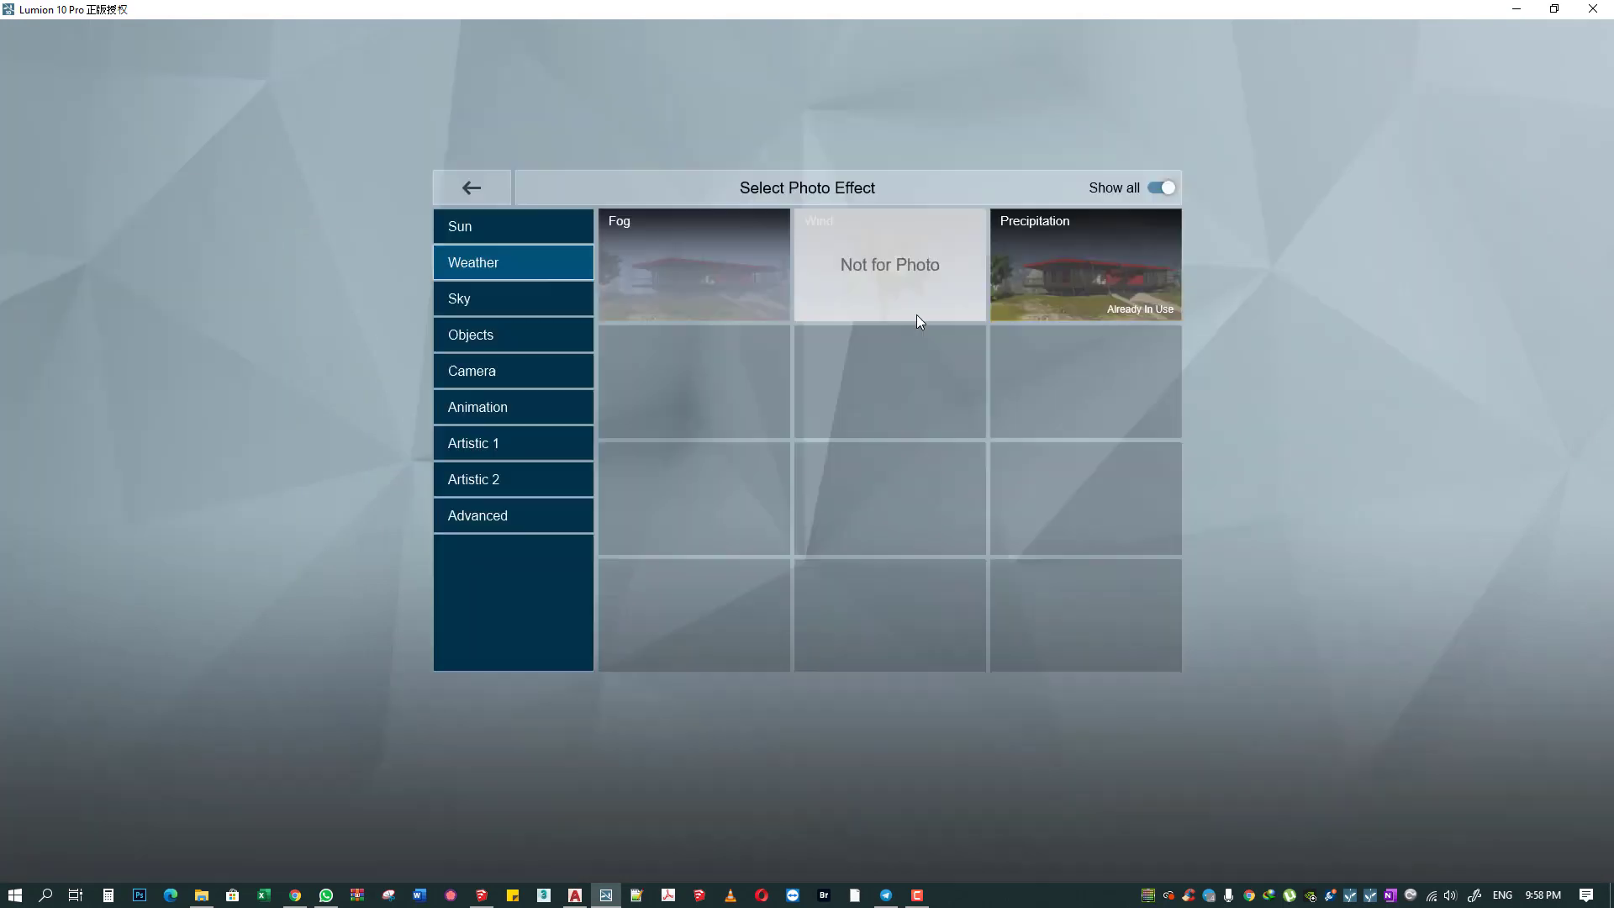
click(521, 302)
click(537, 340)
click(1085, 277)
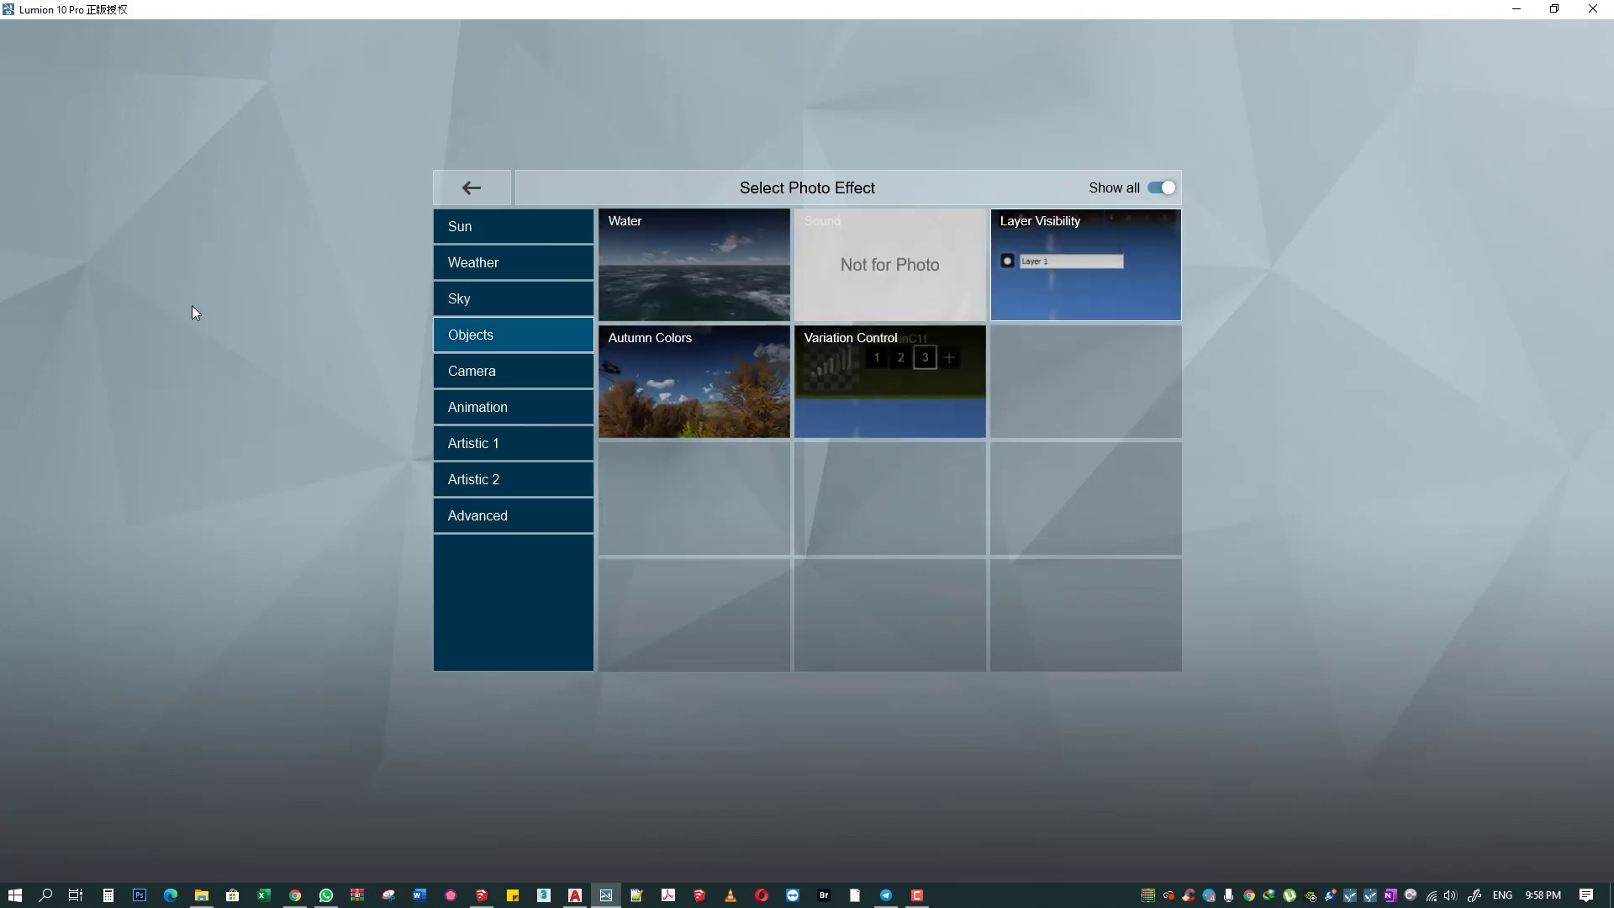
- Start another 1920x1080 render of Photo 2, then cancel it
click(1469, 782)
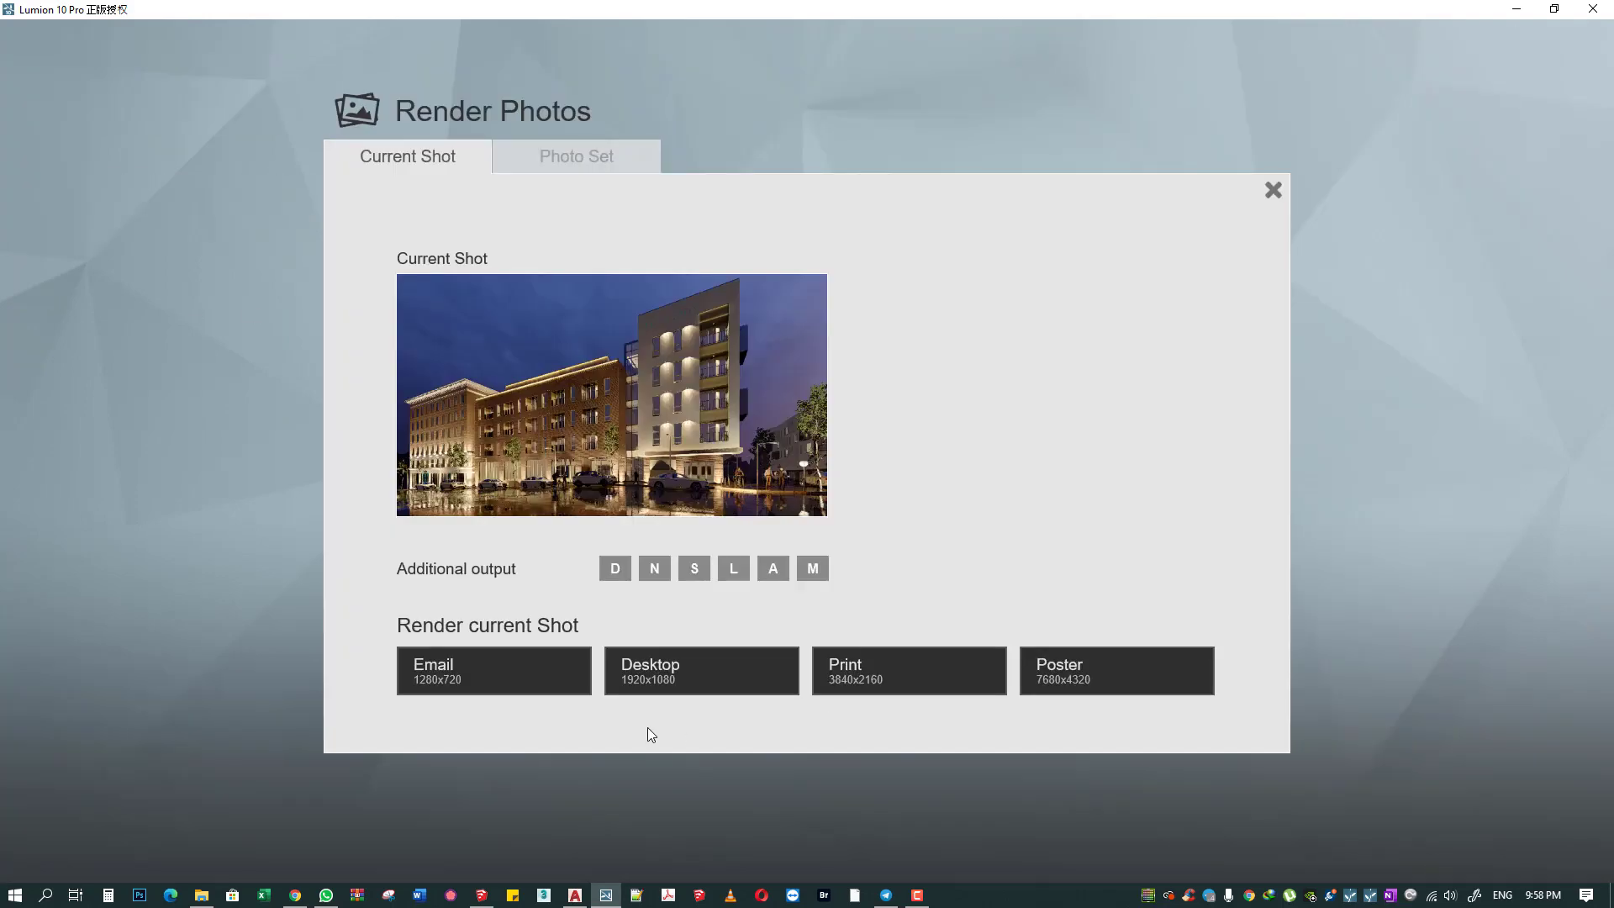
click(669, 664)
text(0)
key(Return)
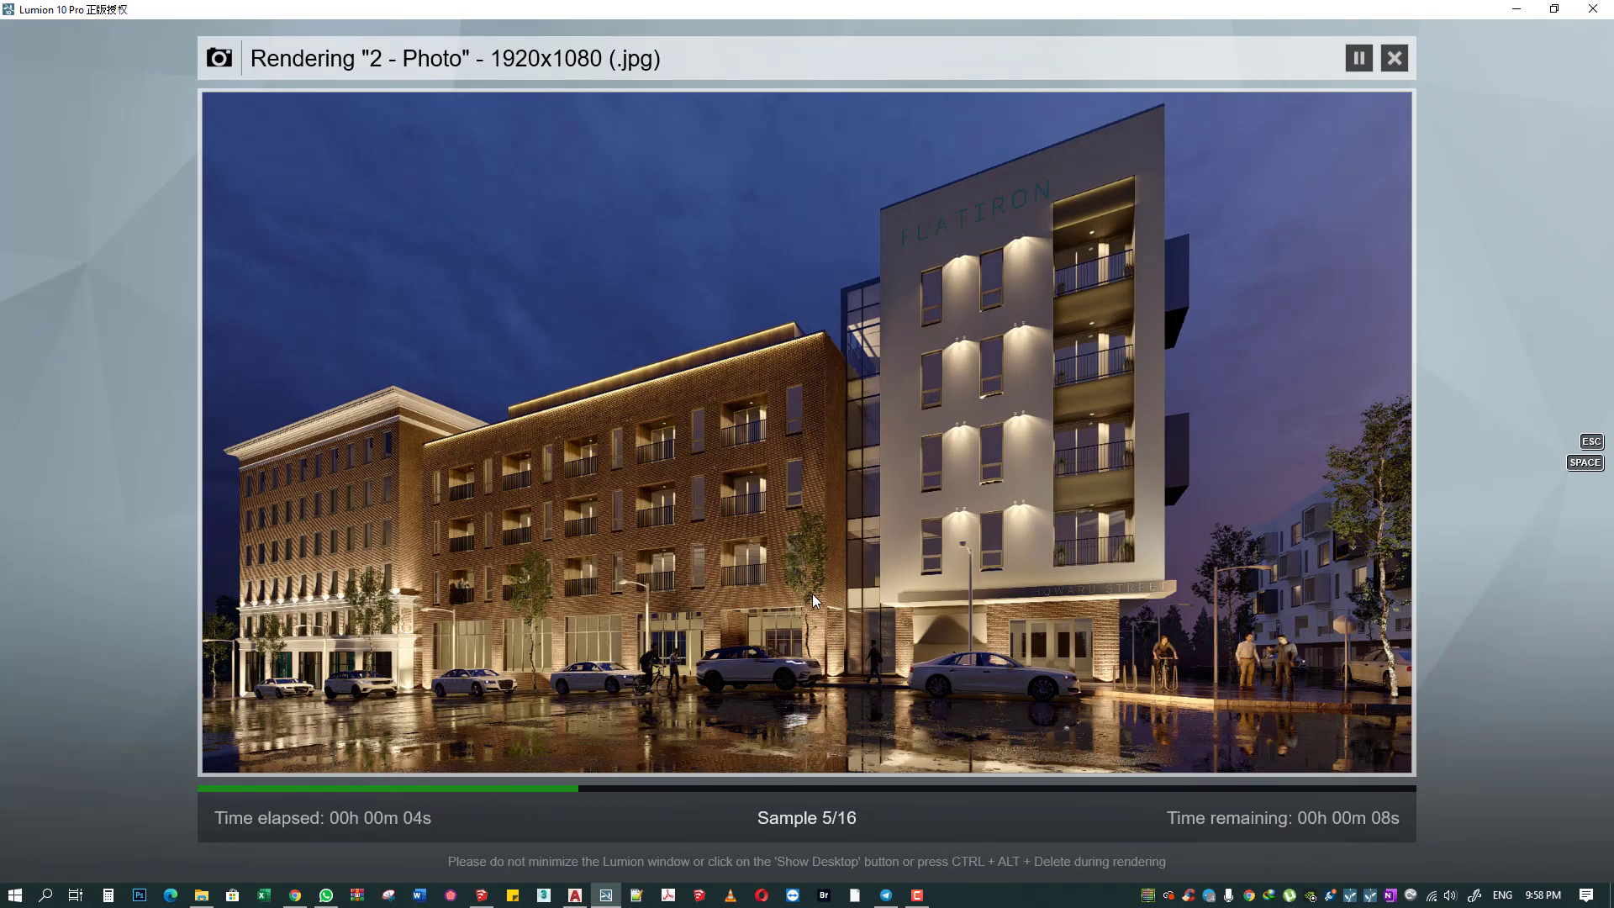
key(Escape)
click(1395, 761)
- Make Layer 3 visible and nudge the uplight by the building entrance to the left
click(1543, 774)
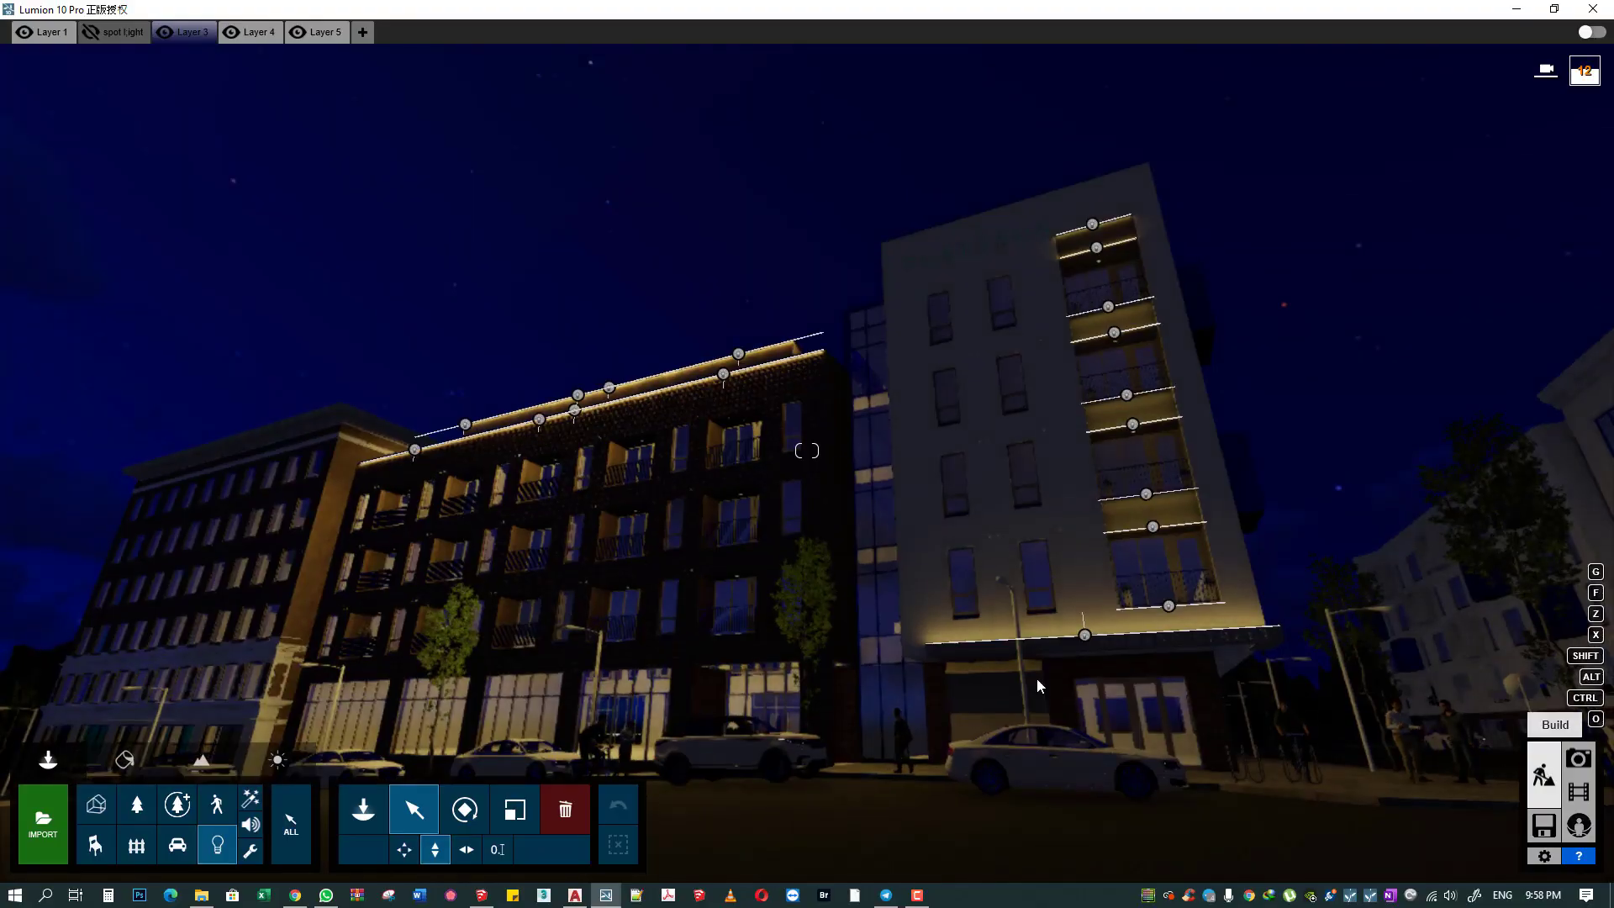
key(w)
right_drag(1036, 678, 0, 261)
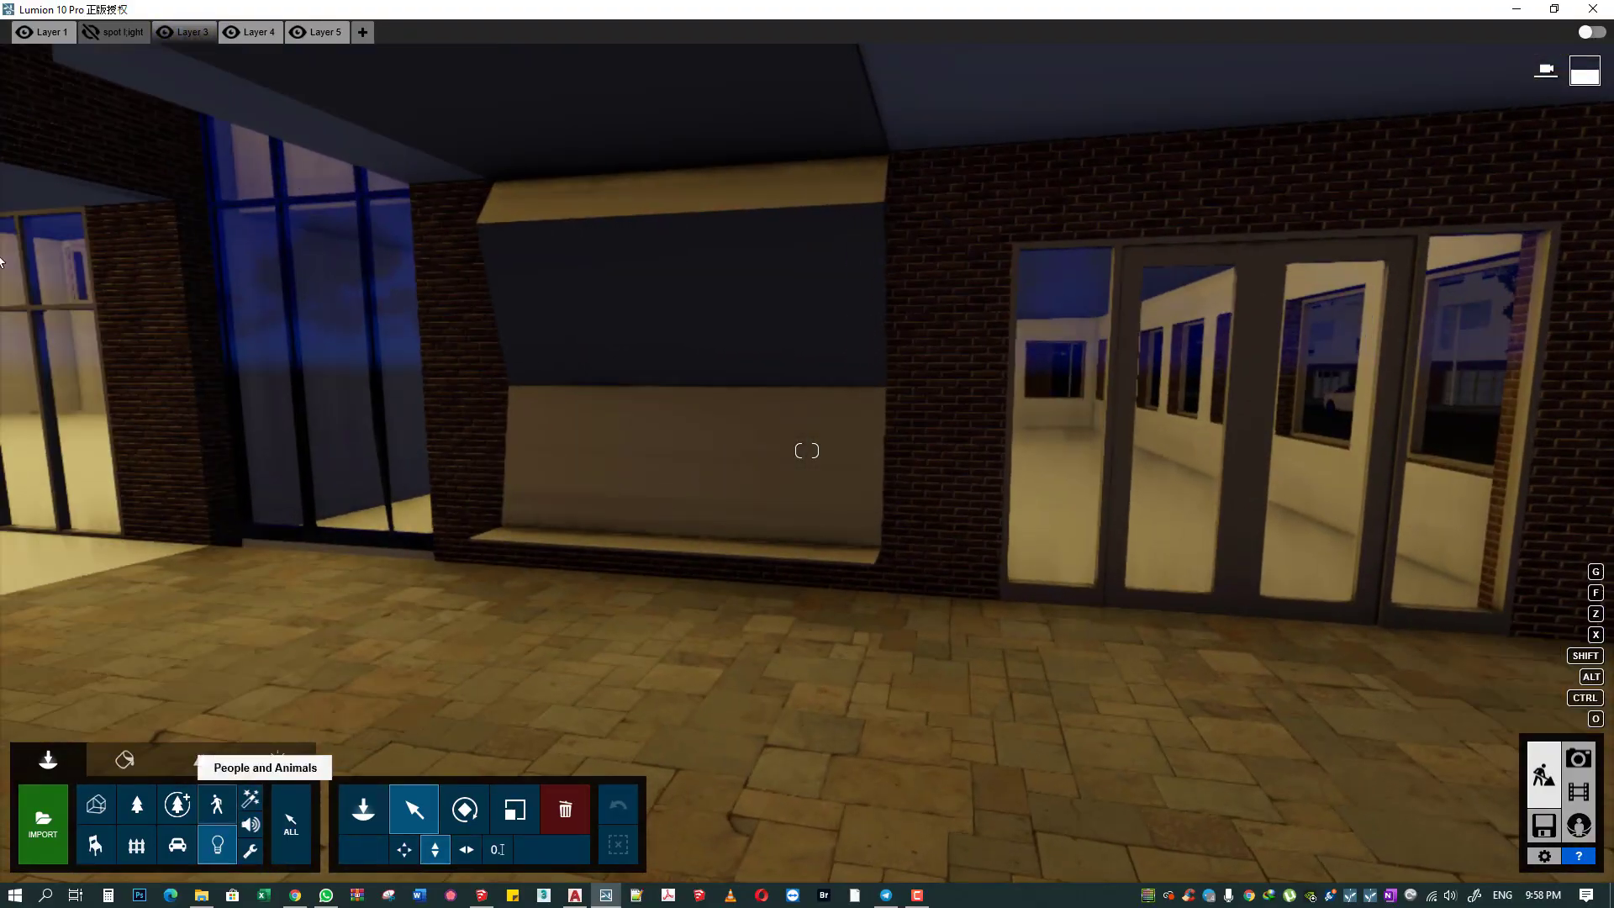
click(164, 32)
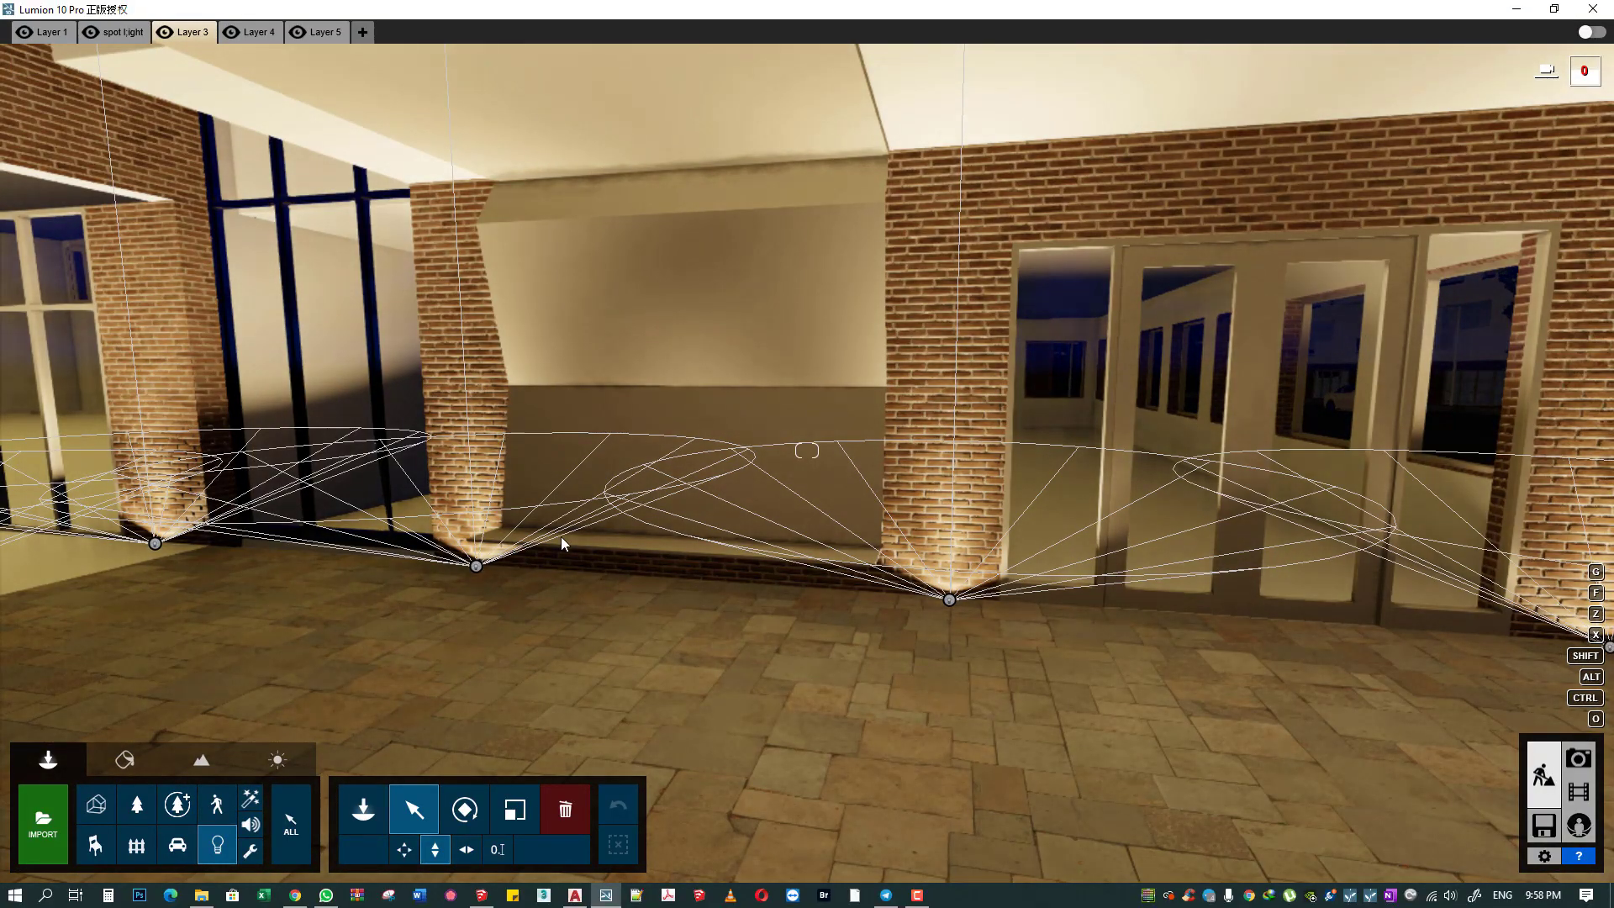
key(w)
key(a)
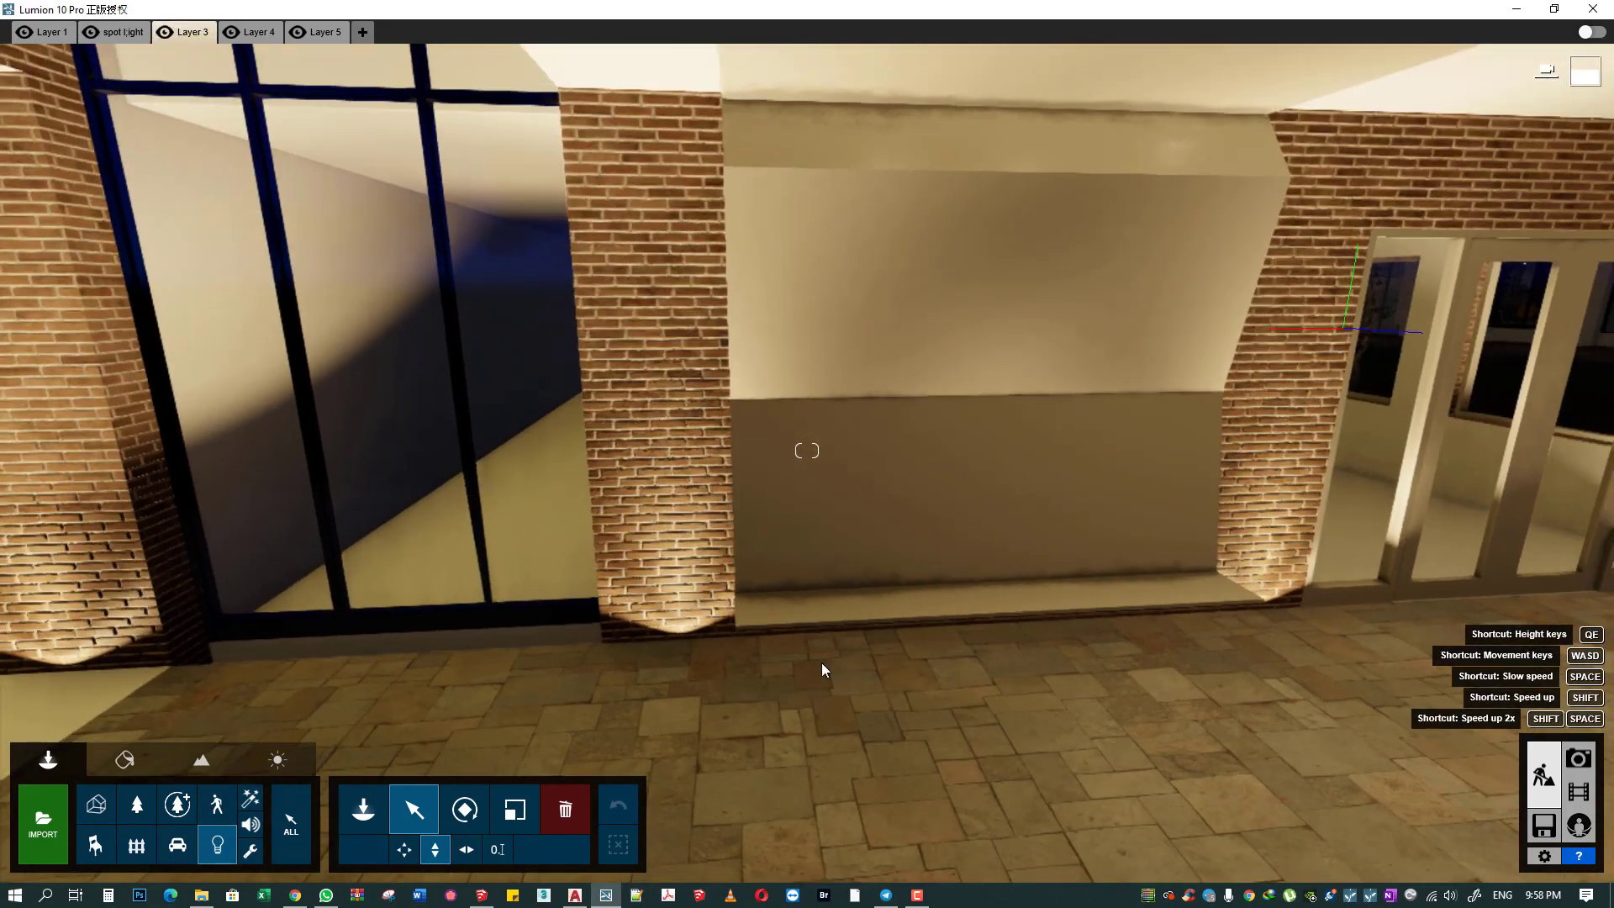
mouse_move(673, 652)
mouse_down()
mouse_move(857, 740)
mouse_move(1080, 775)
mouse_move(1108, 799)
mouse_move(1110, 836)
mouse_up()
- Rotate the spotlight near the white SUV to swing its beam around
key(shift+1)
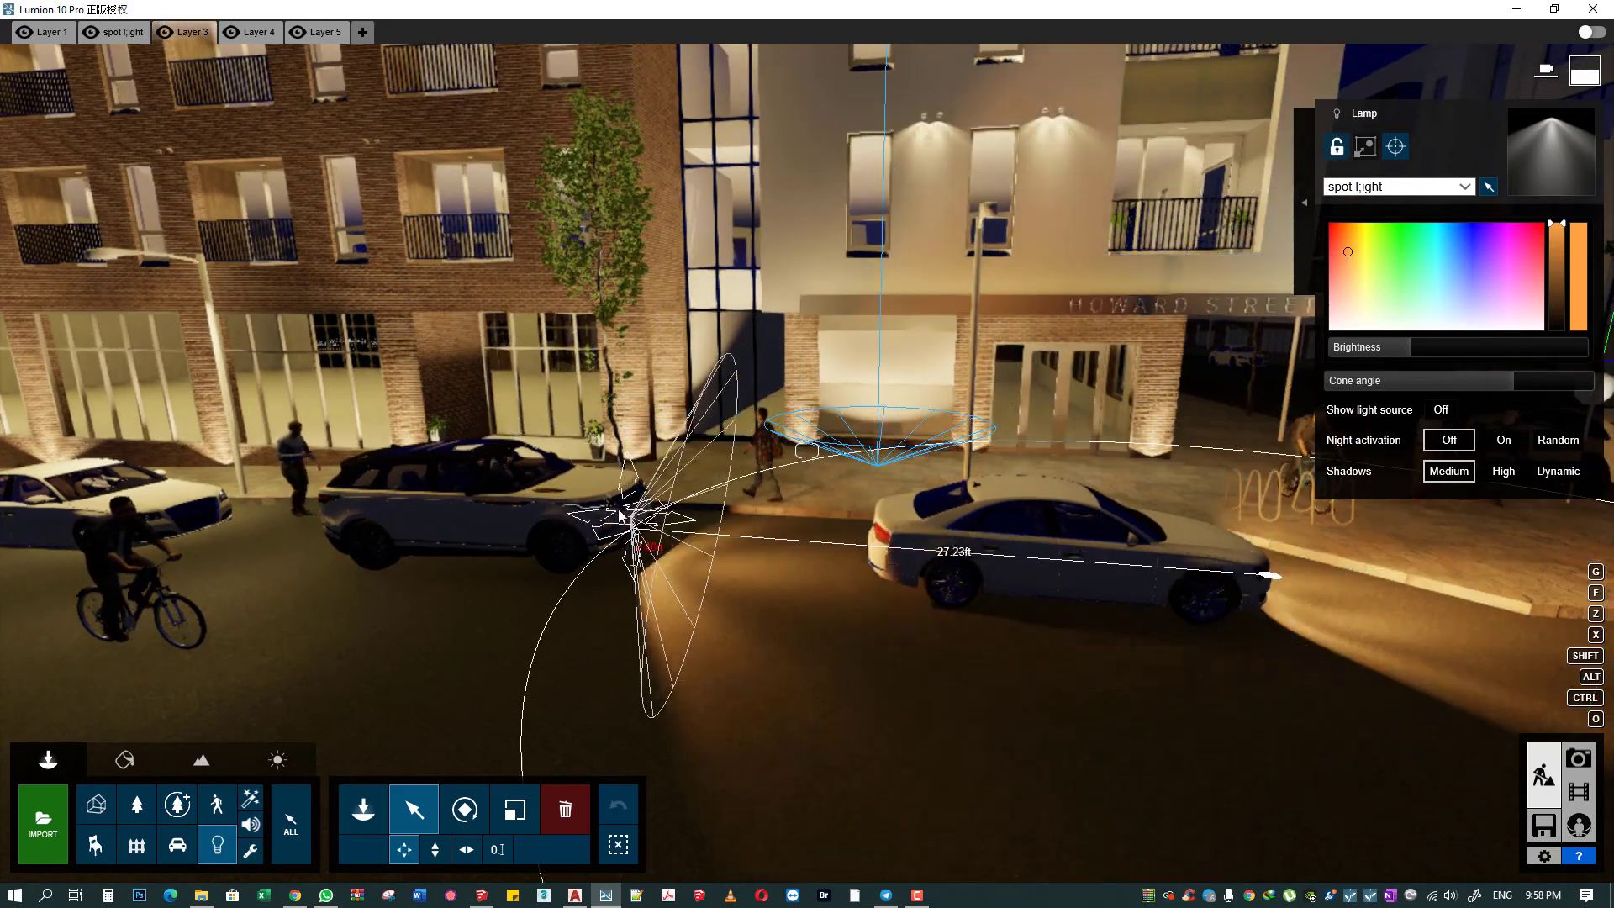
right_drag(1270, 579, 1194, 572)
key(s)
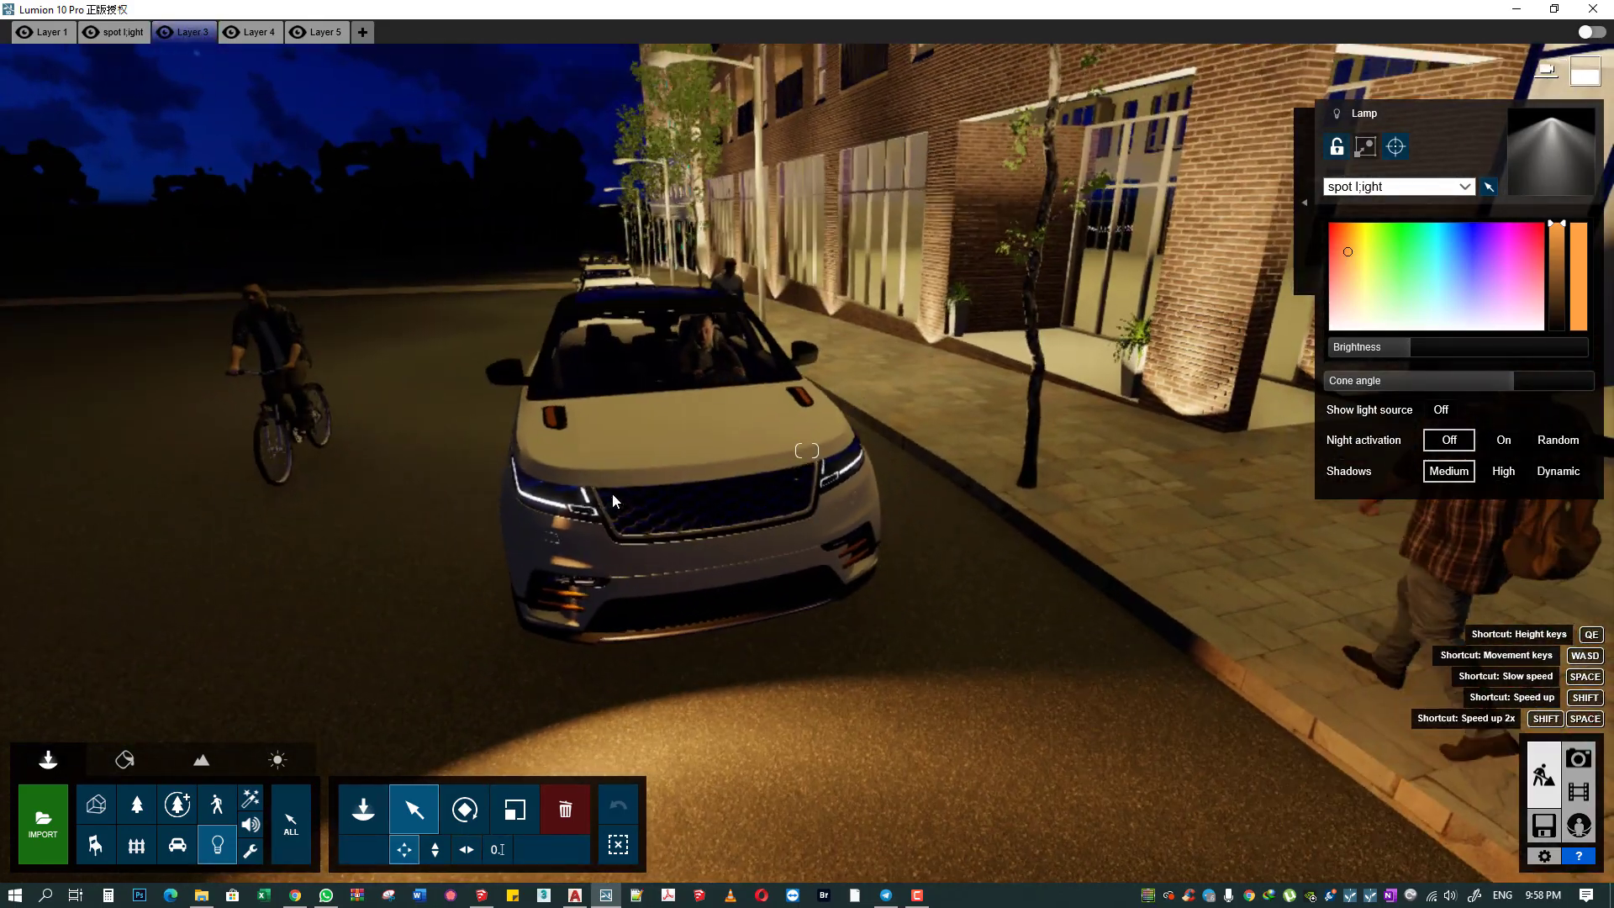
right_drag(563, 502, 551, 498)
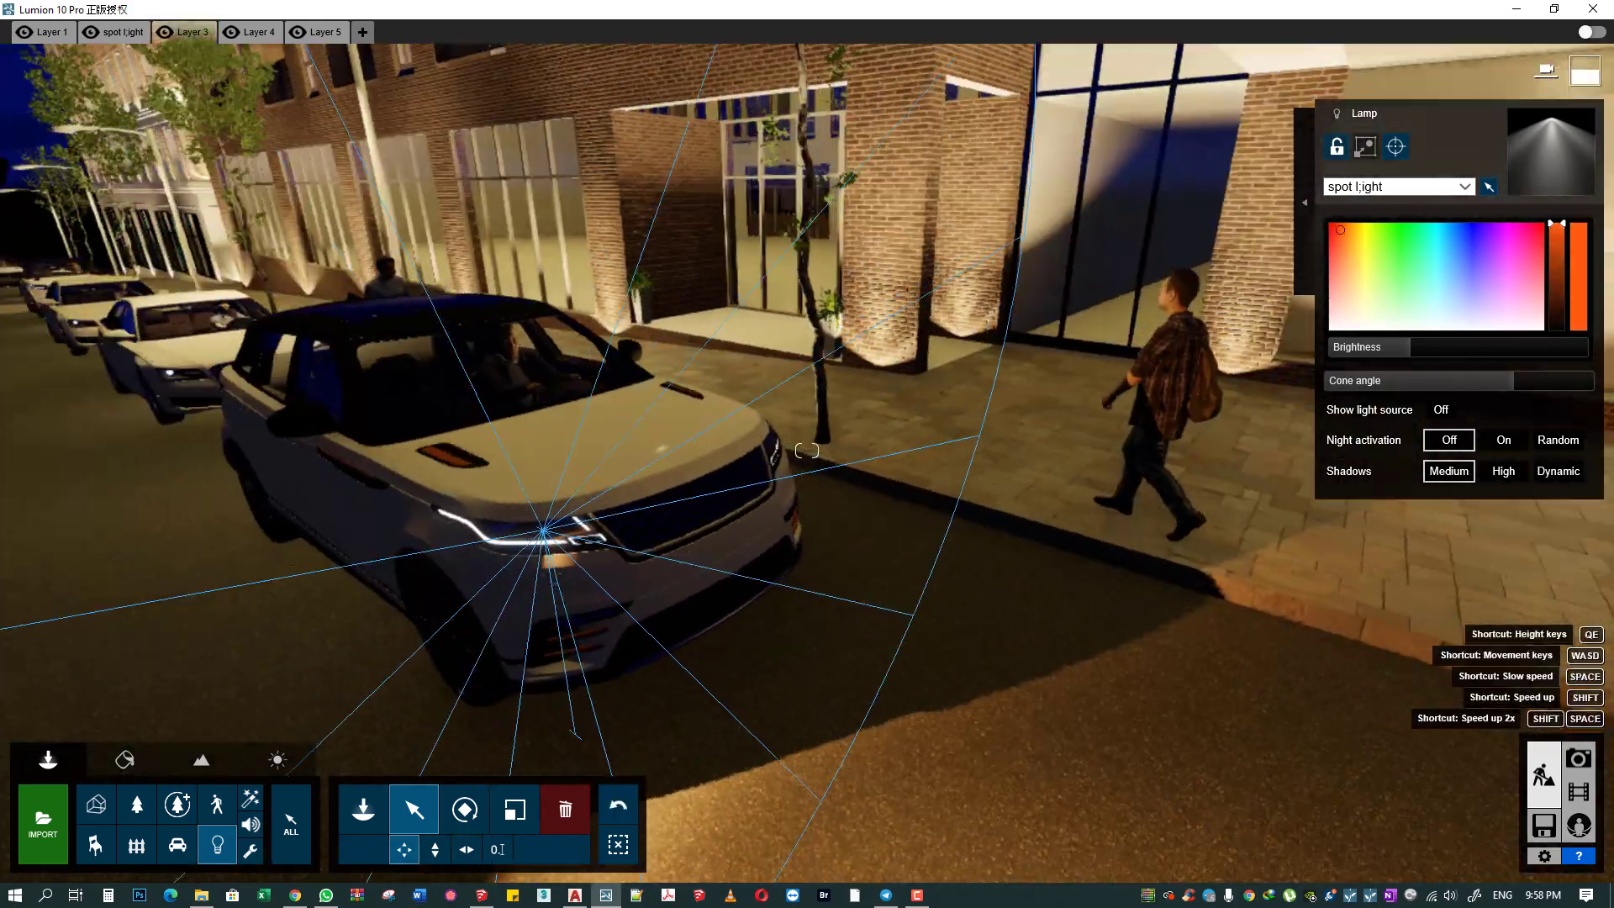
key(r)
mouse_move(623, 509)
mouse_down()
mouse_move(813, 556)
mouse_move(913, 495)
mouse_move(935, 533)
mouse_up()
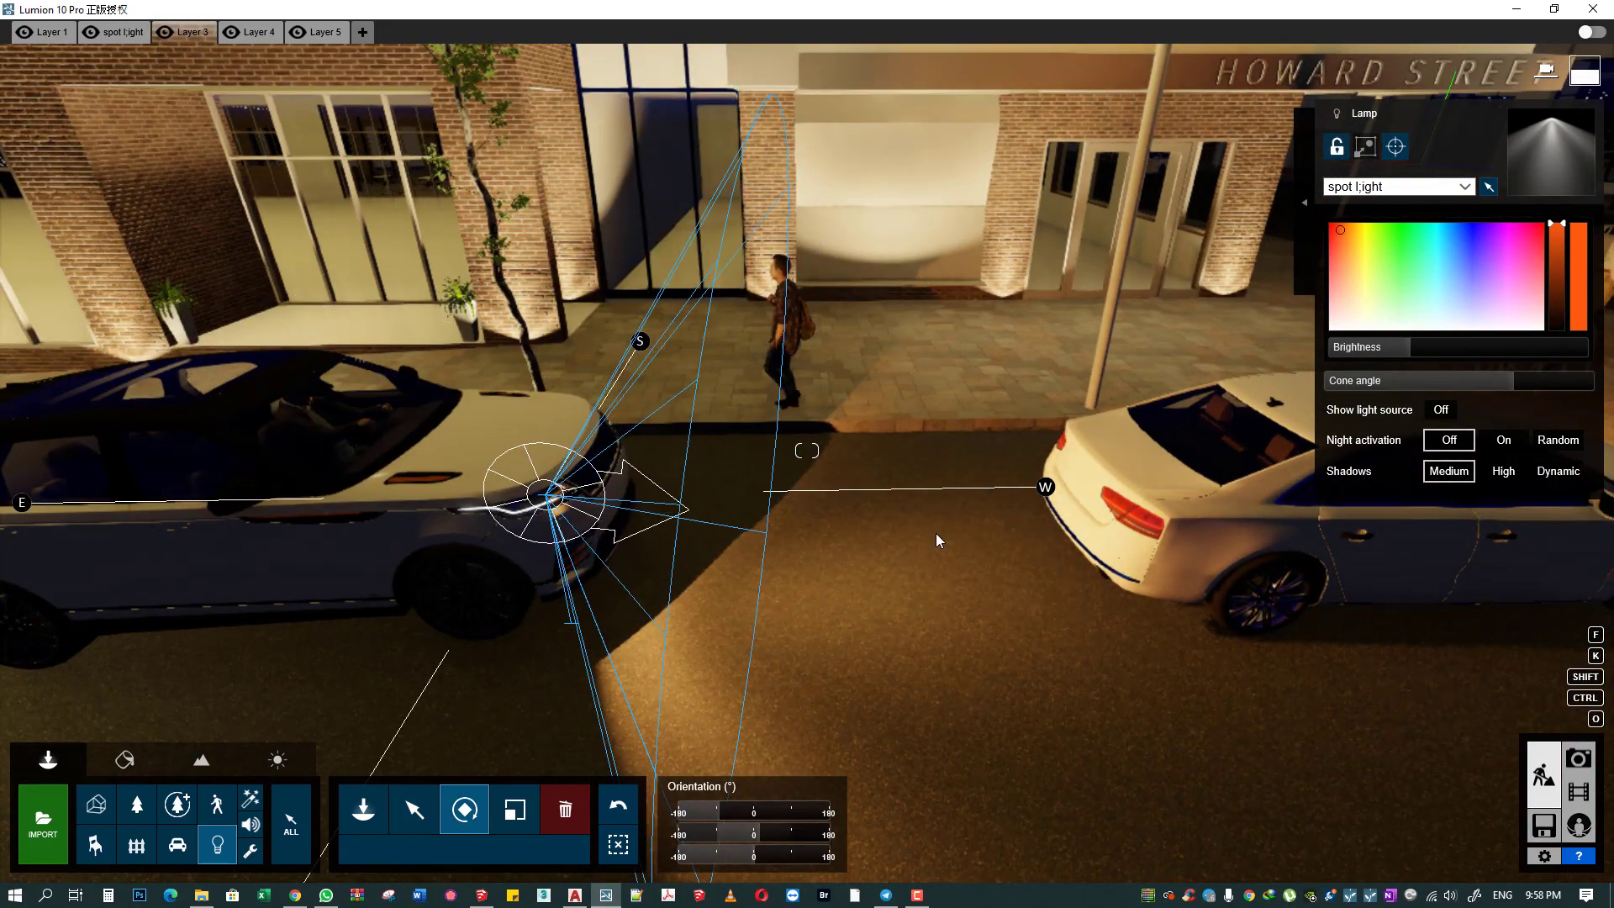
- Aim the spotlight at the road, narrow its cone angle, and move it onto the SUV headlight
click(1396, 146)
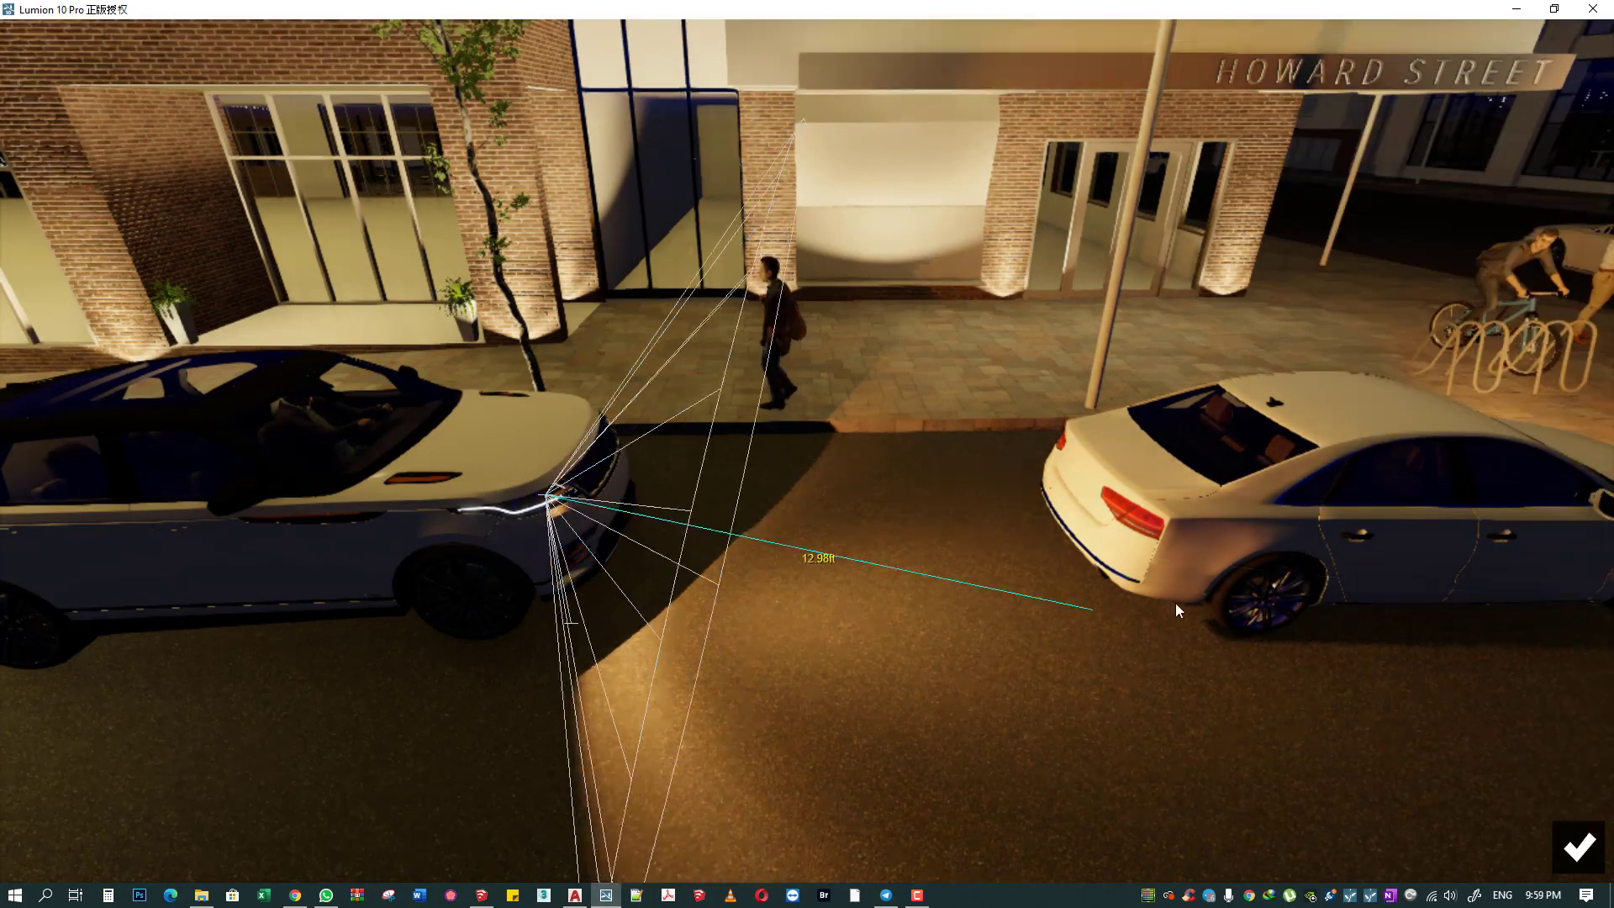
click(1448, 470)
drag(1518, 386, 1270, 382)
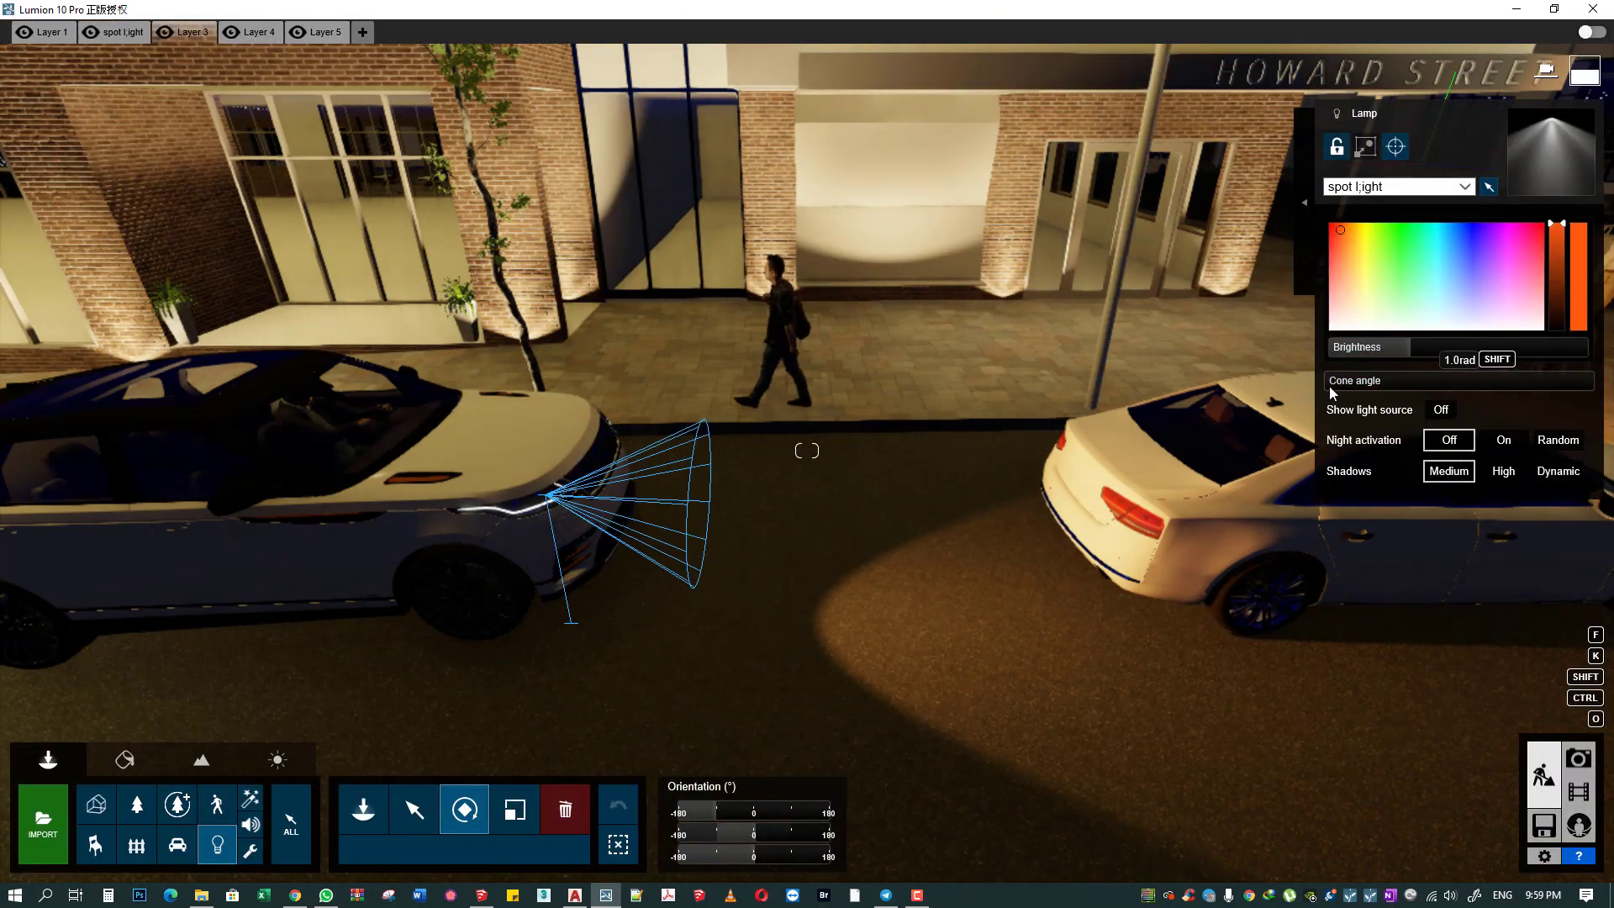
mouse_move(1163, 415)
right_down()
mouse_move(1093, 437)
mouse_move(967, 420)
right_up()
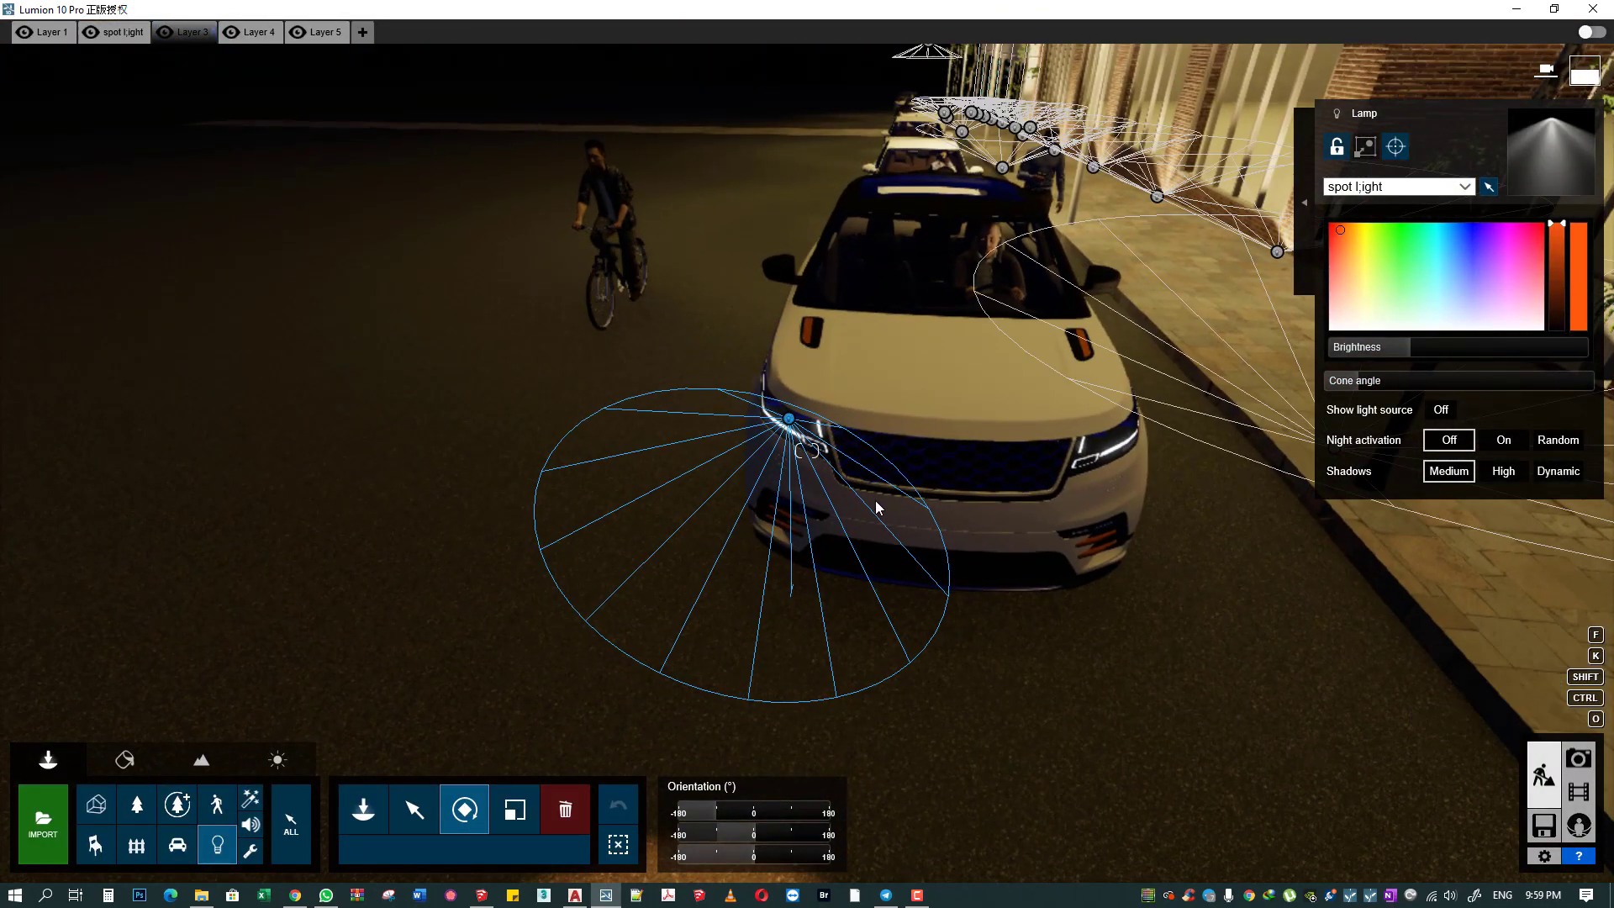
click(414, 809)
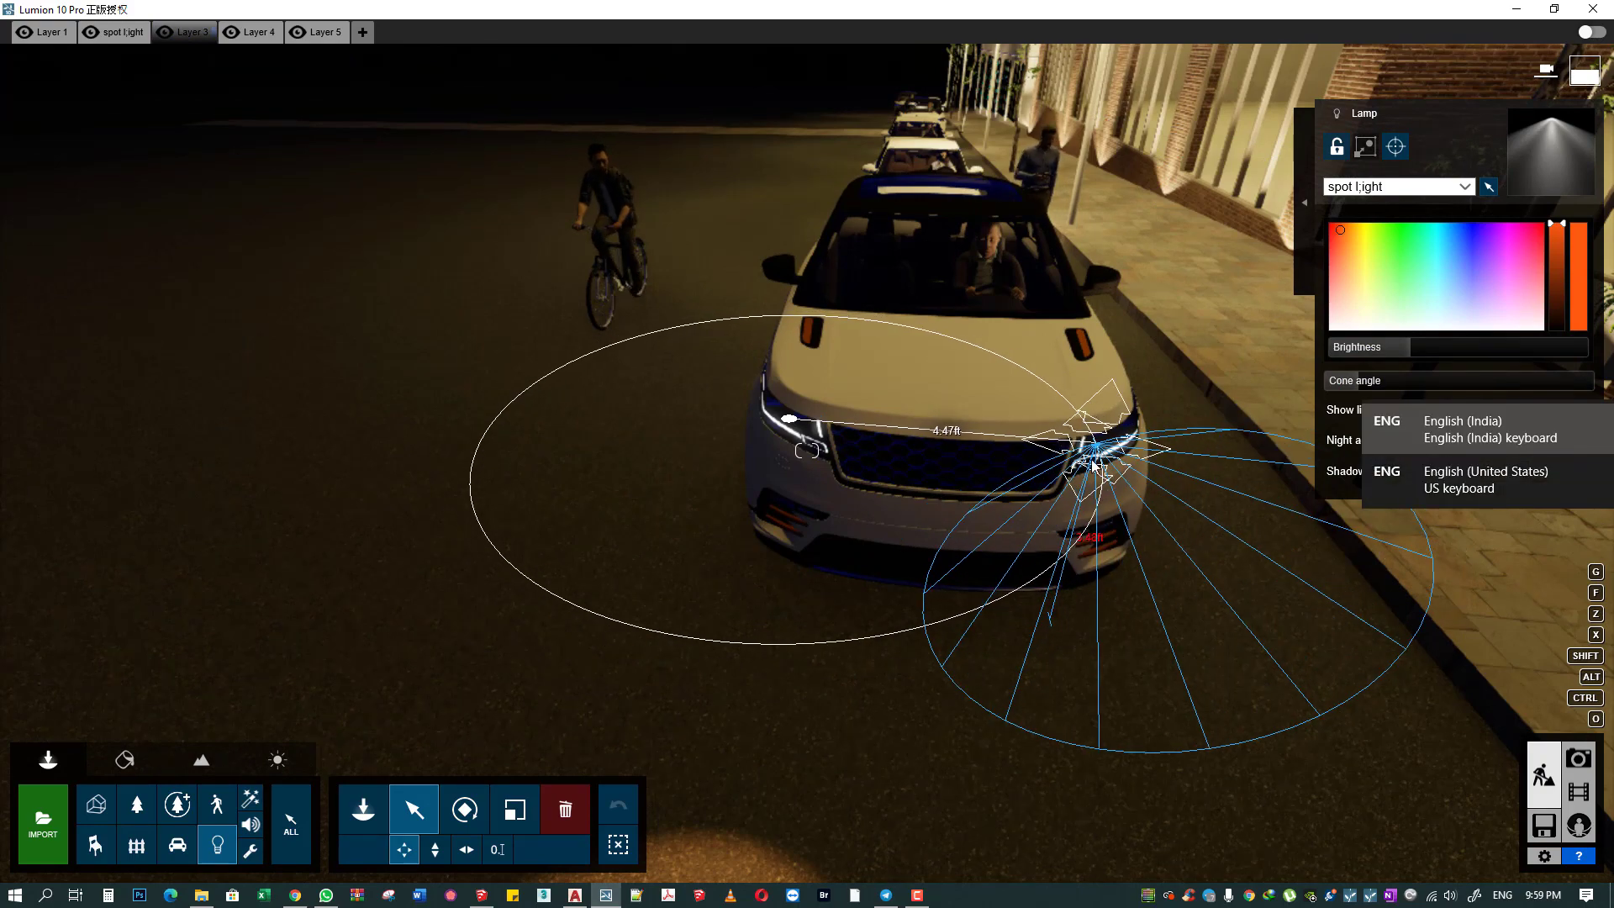
mouse_move(1091, 459)
right_down()
mouse_move(1083, 445)
mouse_move(589, 803)
right_up()
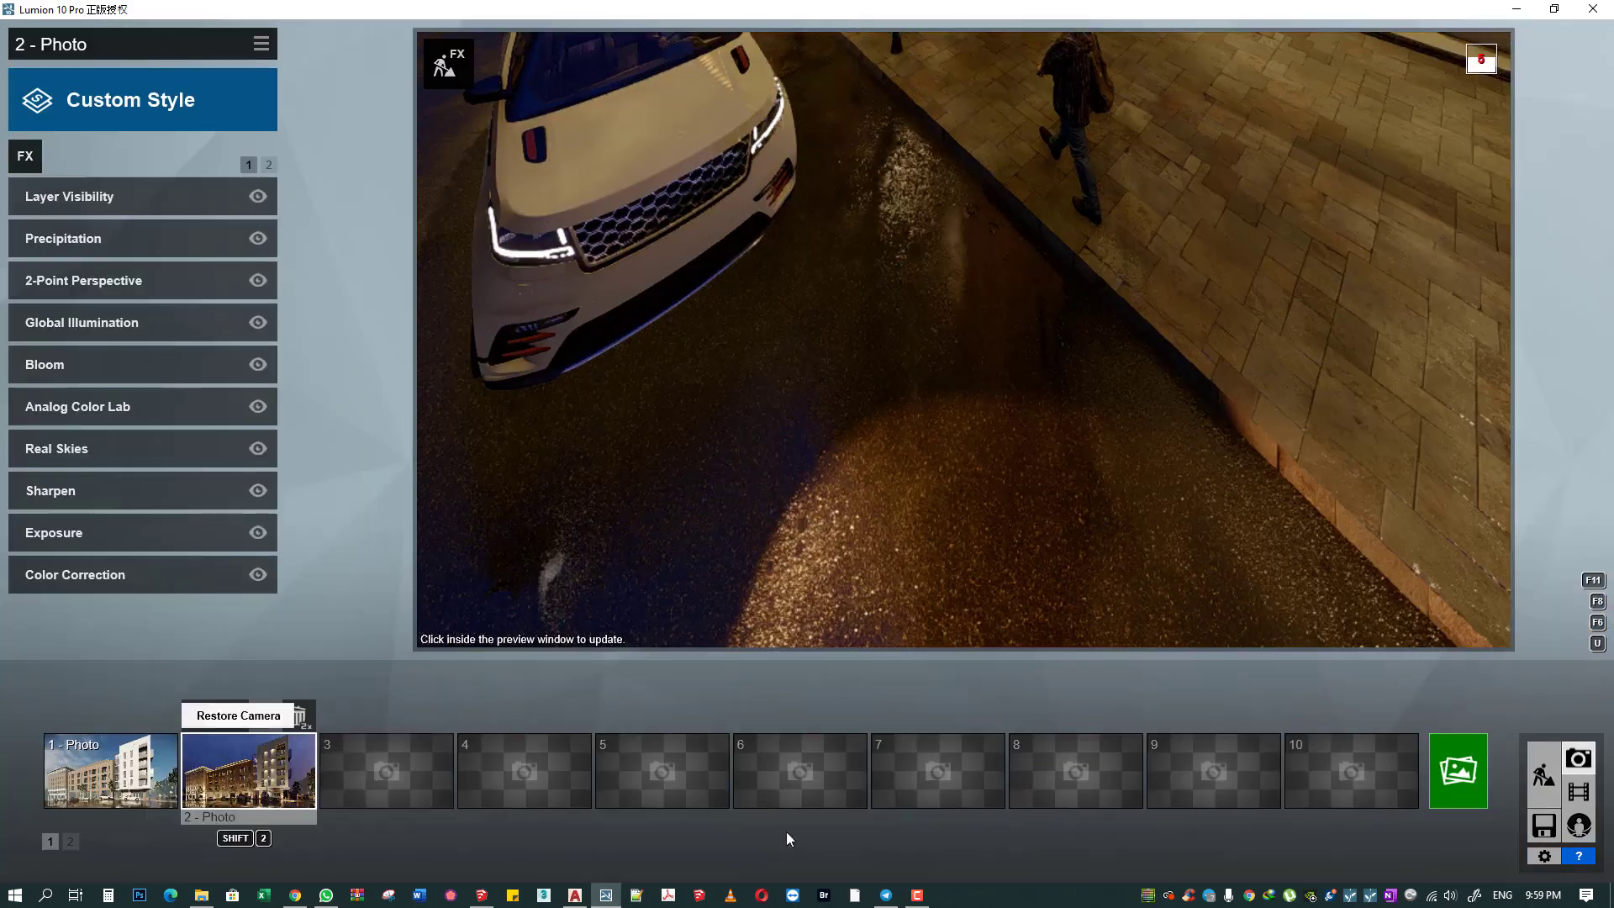
click(252, 777)
click(1448, 778)
click(841, 670)
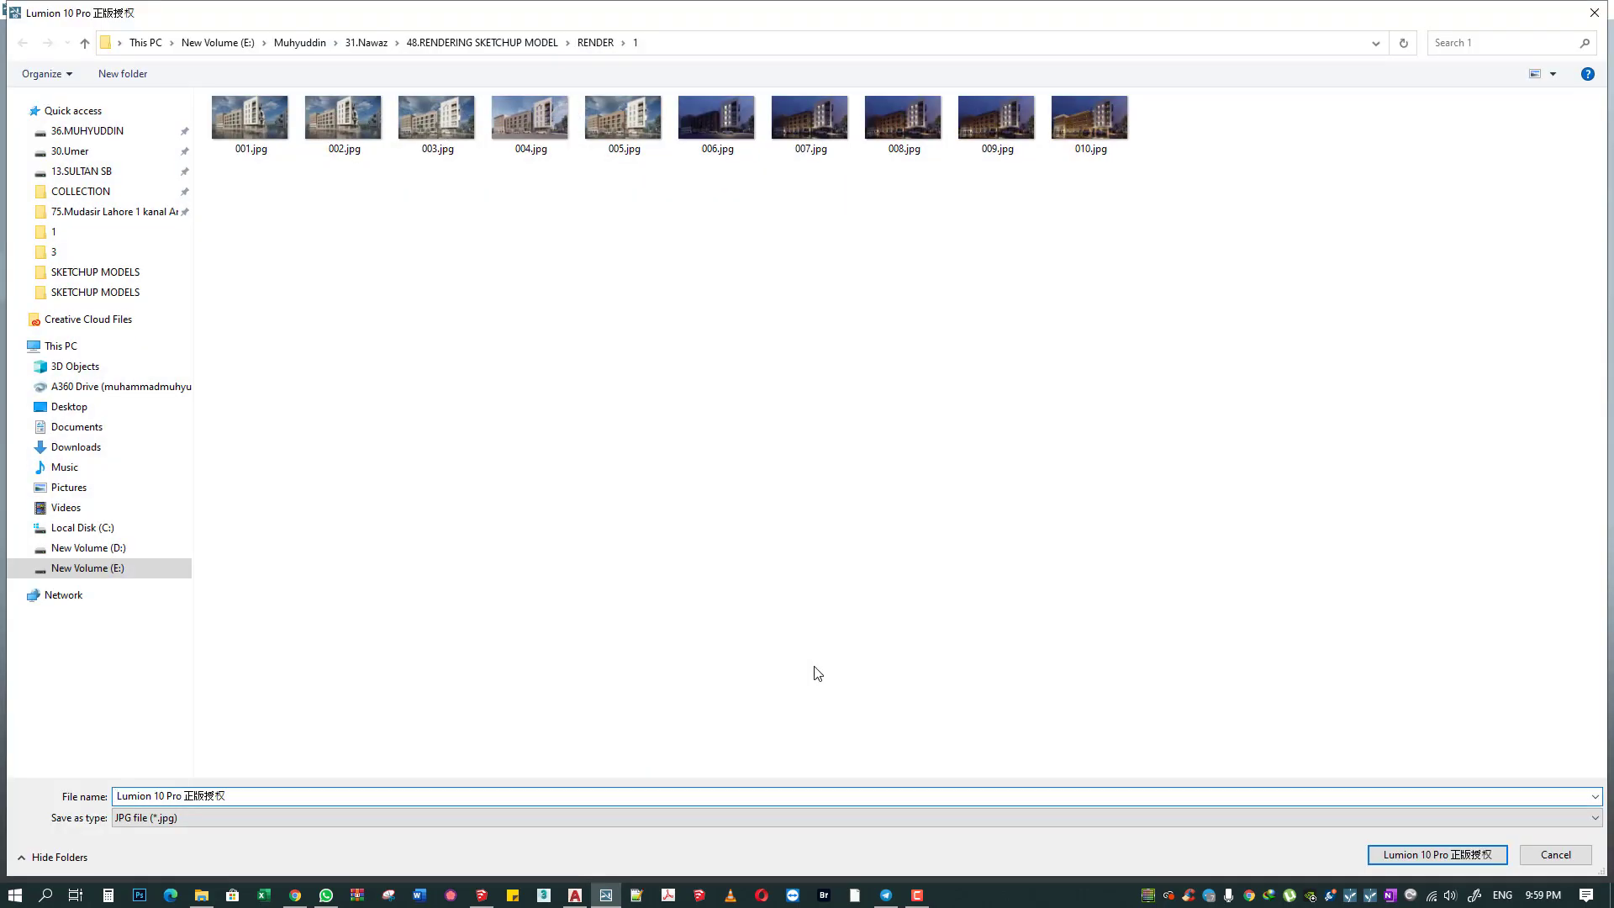
key(Escape)
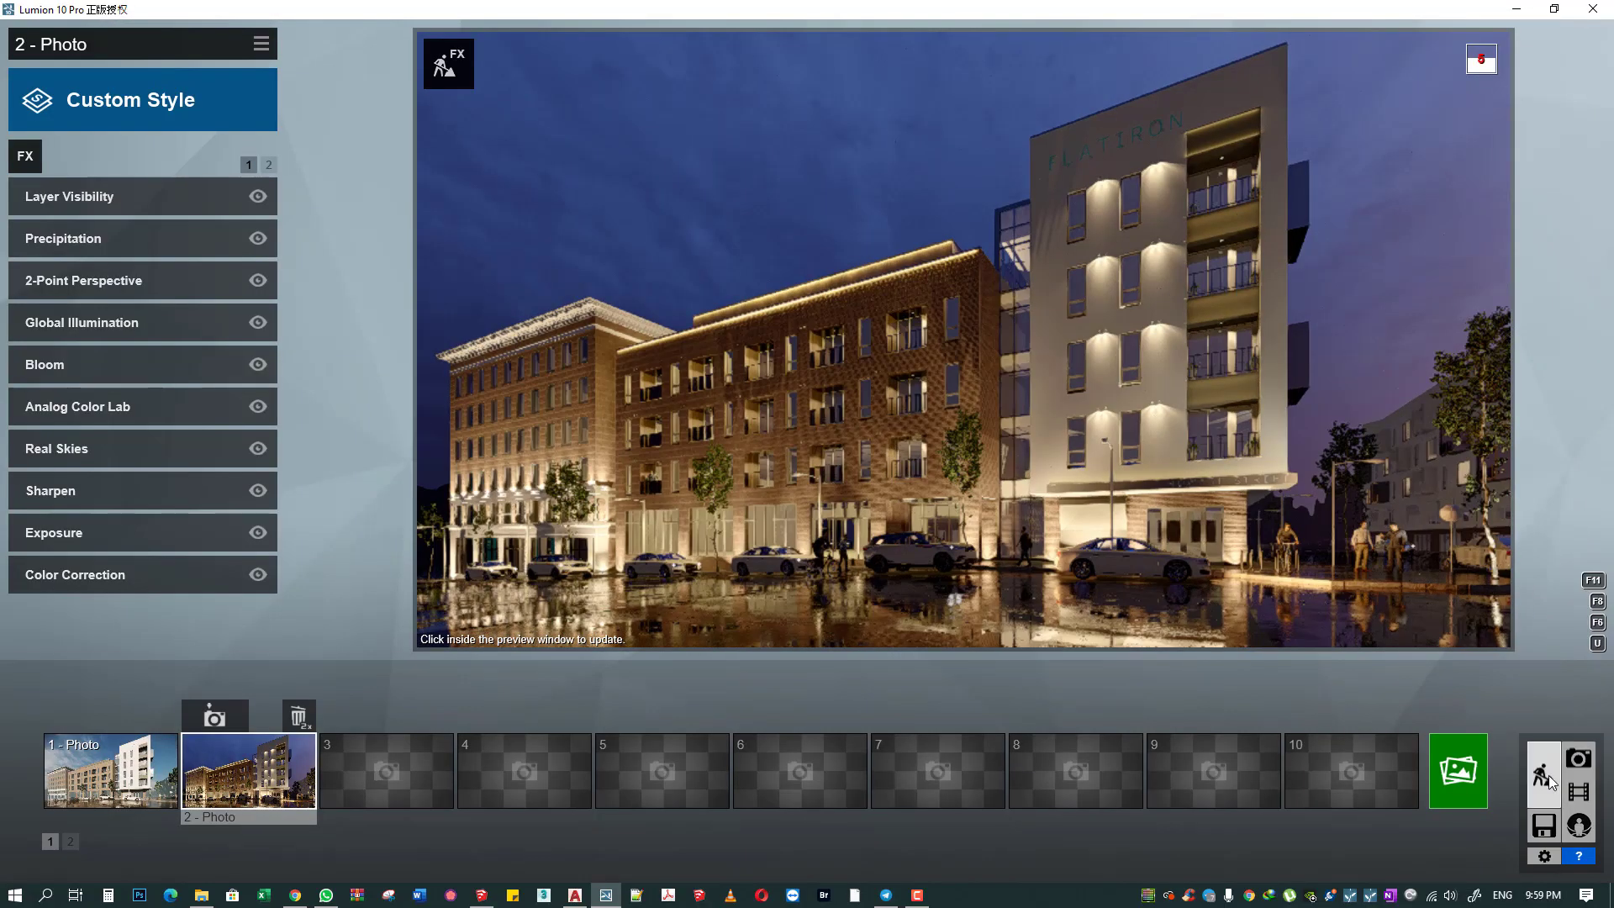
click(1548, 775)
mouse_move(840, 437)
right_down()
mouse_move(805, 378)
mouse_move(578, 491)
right_up()
key(r)
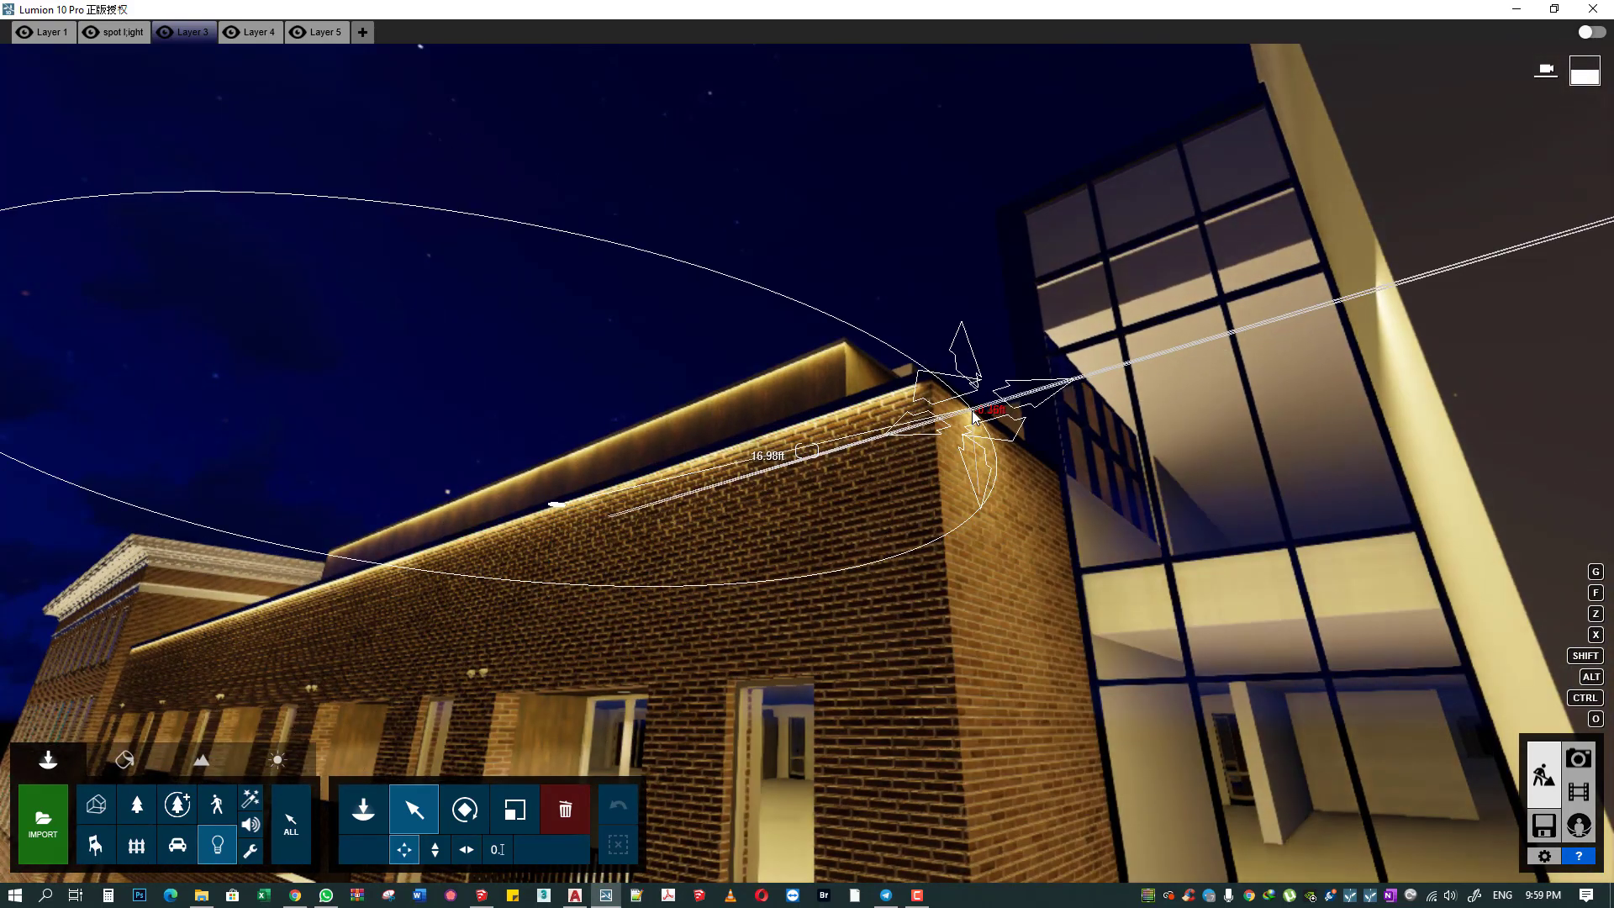
- Select the roof-corner line light, shrink its width, lengthen it, and move it toward the roof edge
right_drag(996, 397, 976, 409)
click(984, 405)
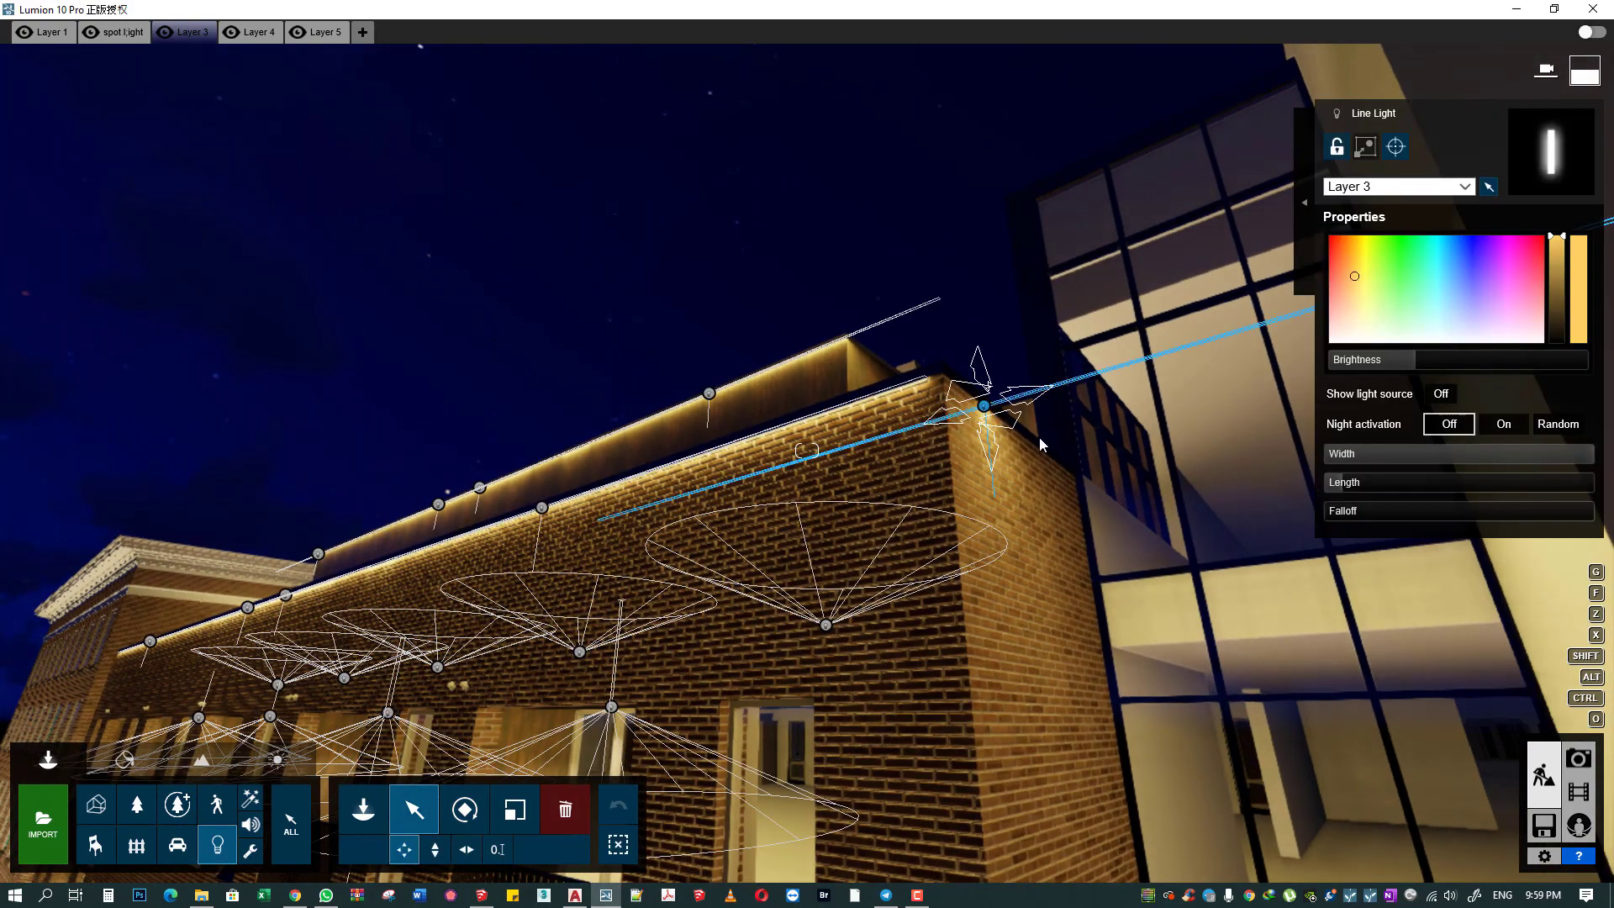
click(1343, 456)
drag(1343, 483, 1464, 483)
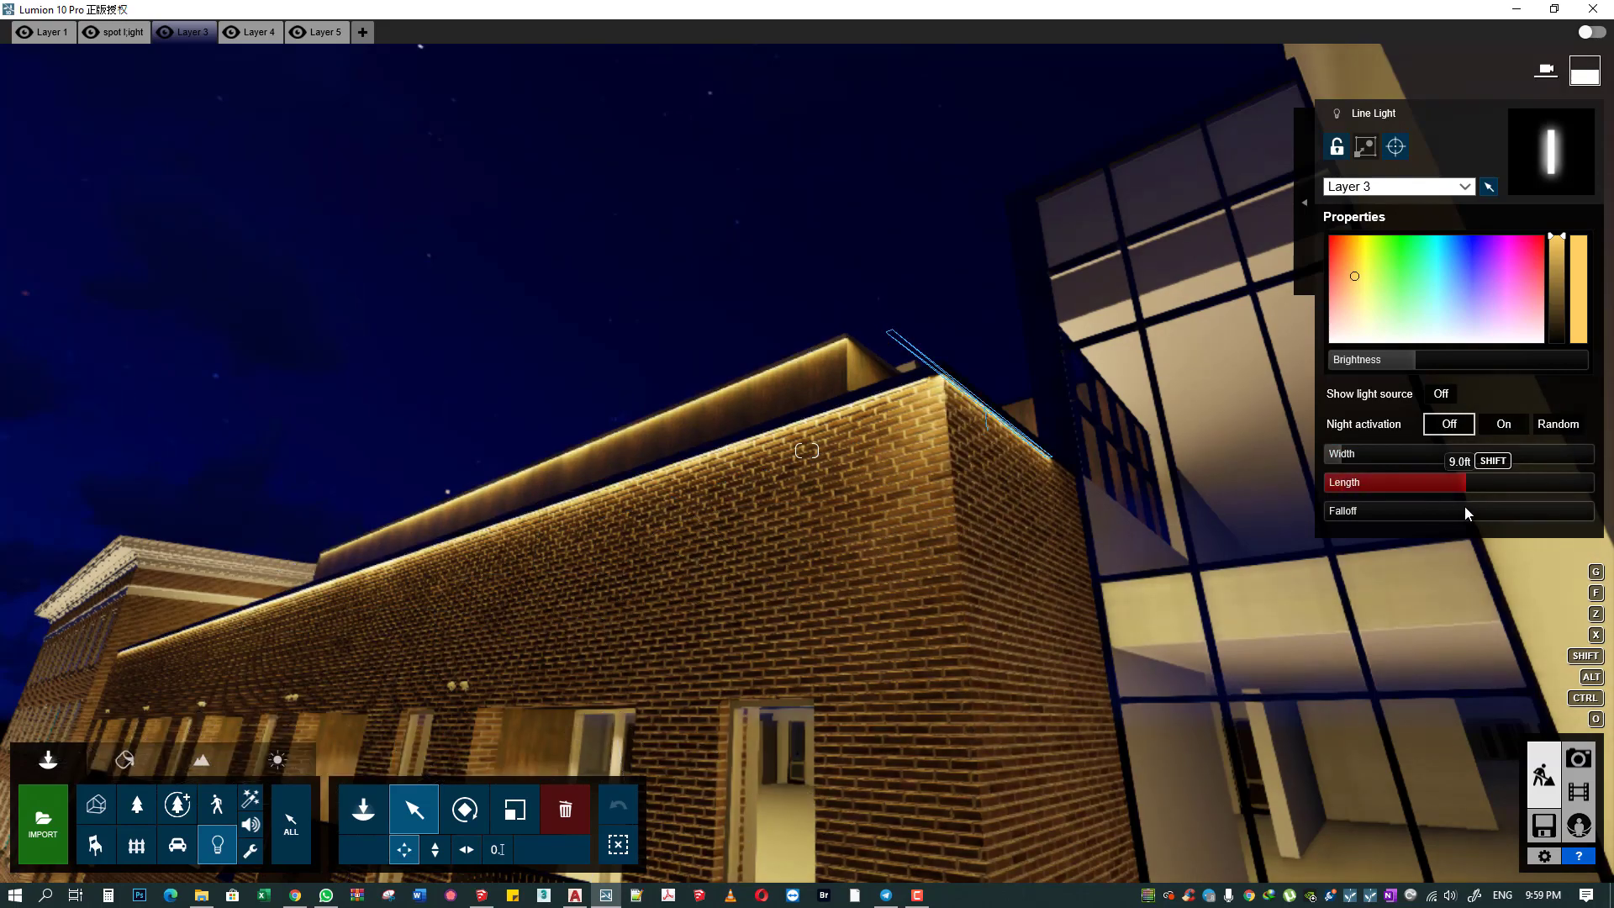
drag(994, 418, 1017, 447)
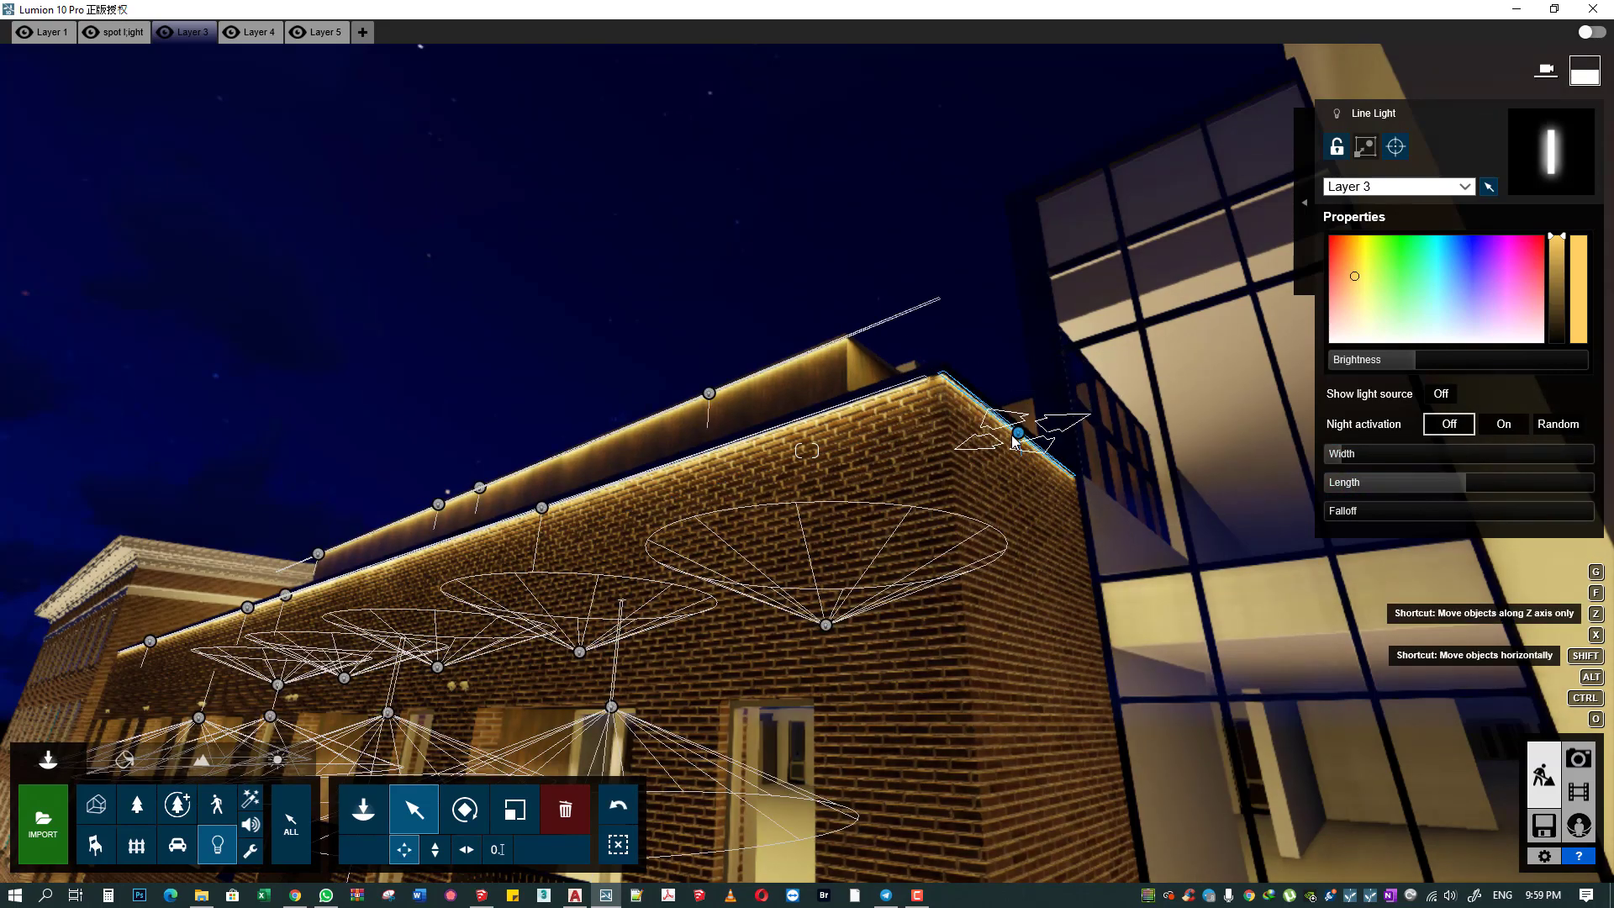
mouse_move(1018, 448)
right_down()
mouse_move(966, 504)
mouse_move(504, 545)
right_up()
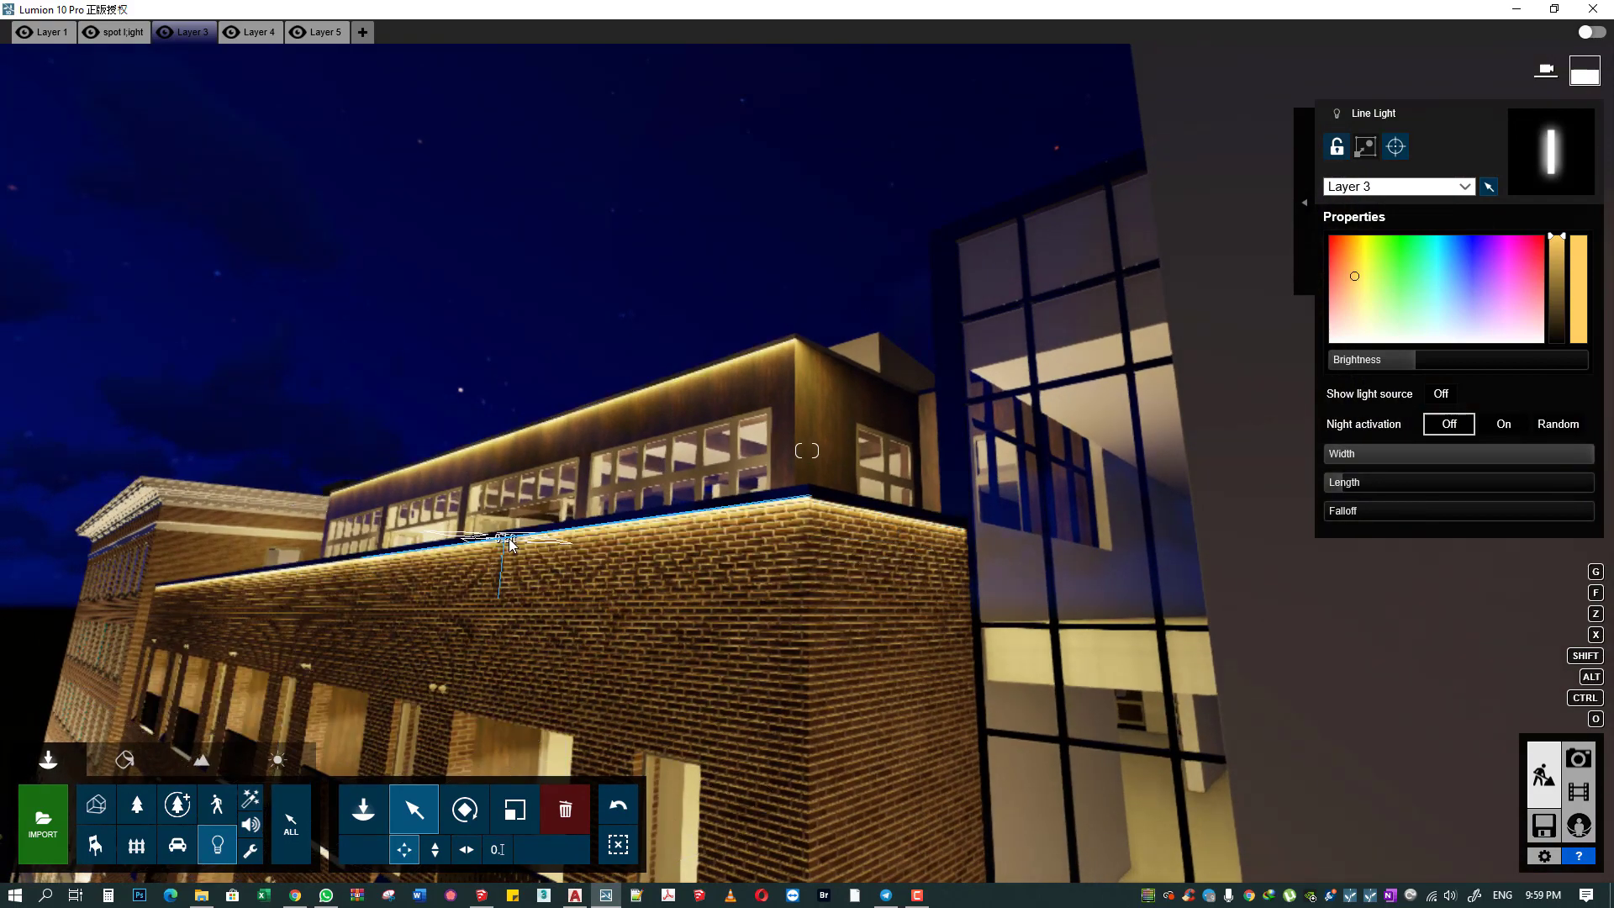
- Place the line light's end on the upper roof edge and extend it along that edge
drag(890, 527, 849, 370)
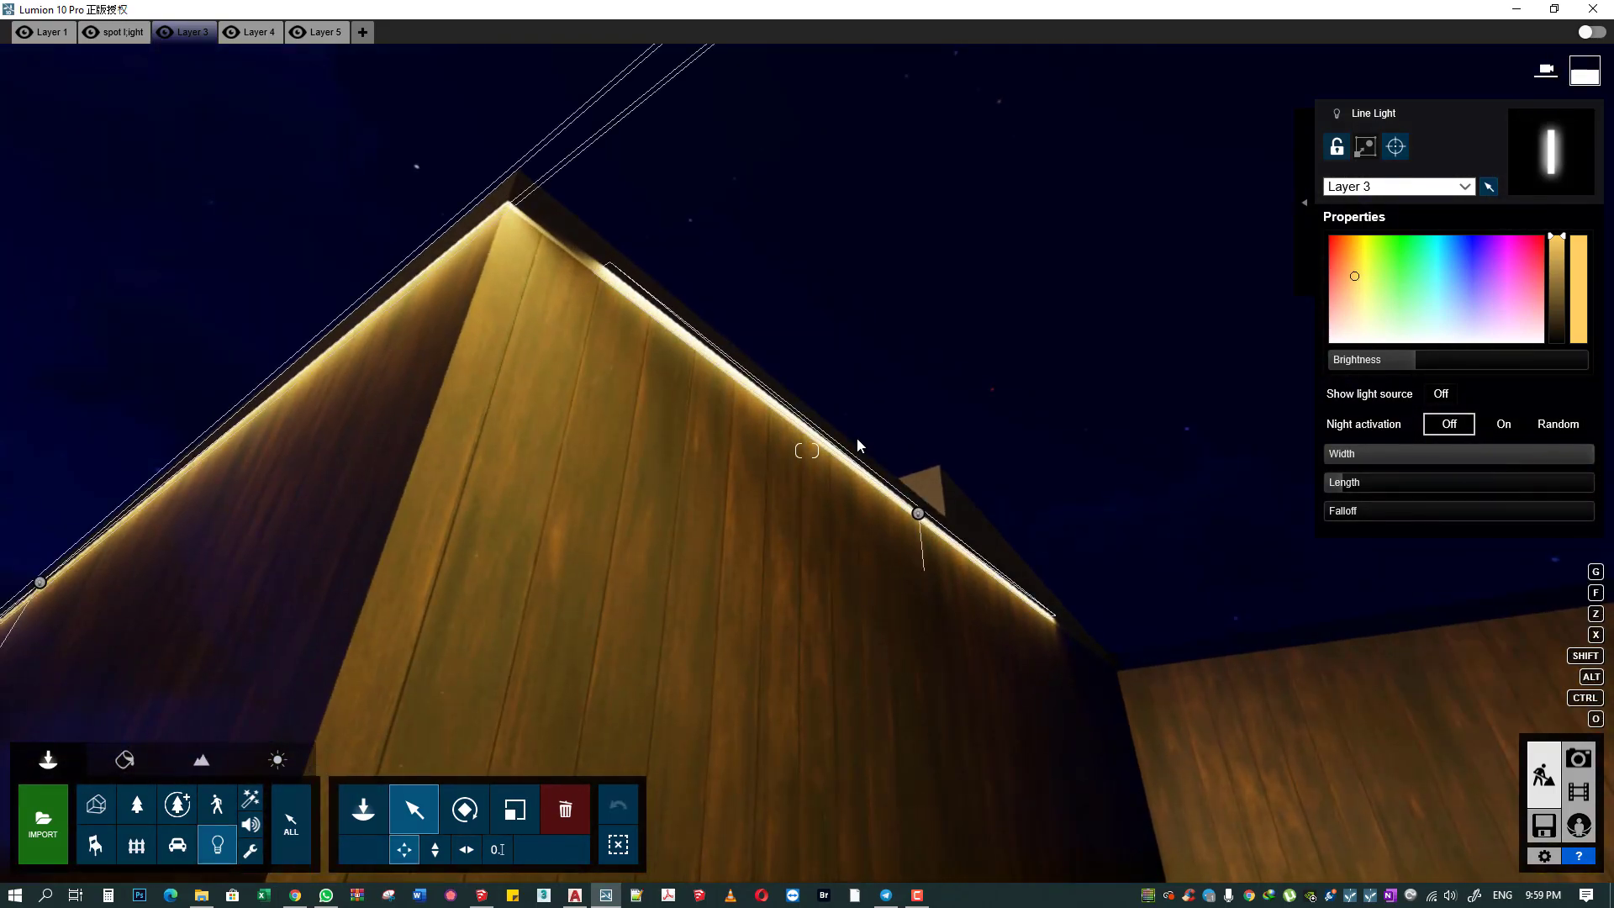
drag(849, 370, 919, 522)
right_drag(919, 523, 914, 623)
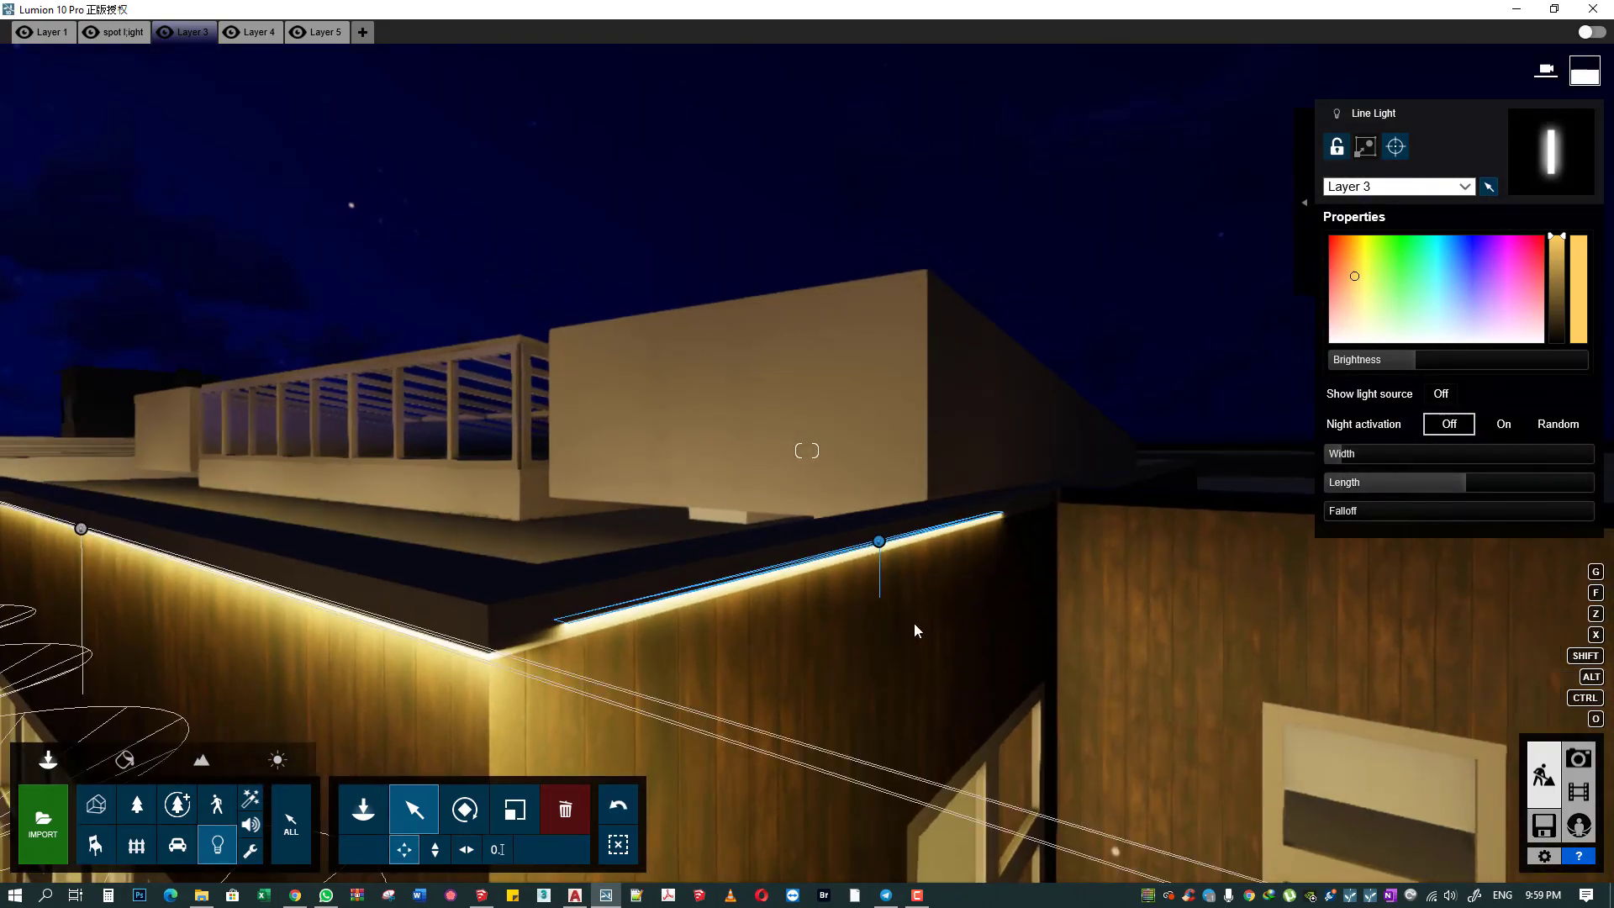
drag(883, 545, 970, 568)
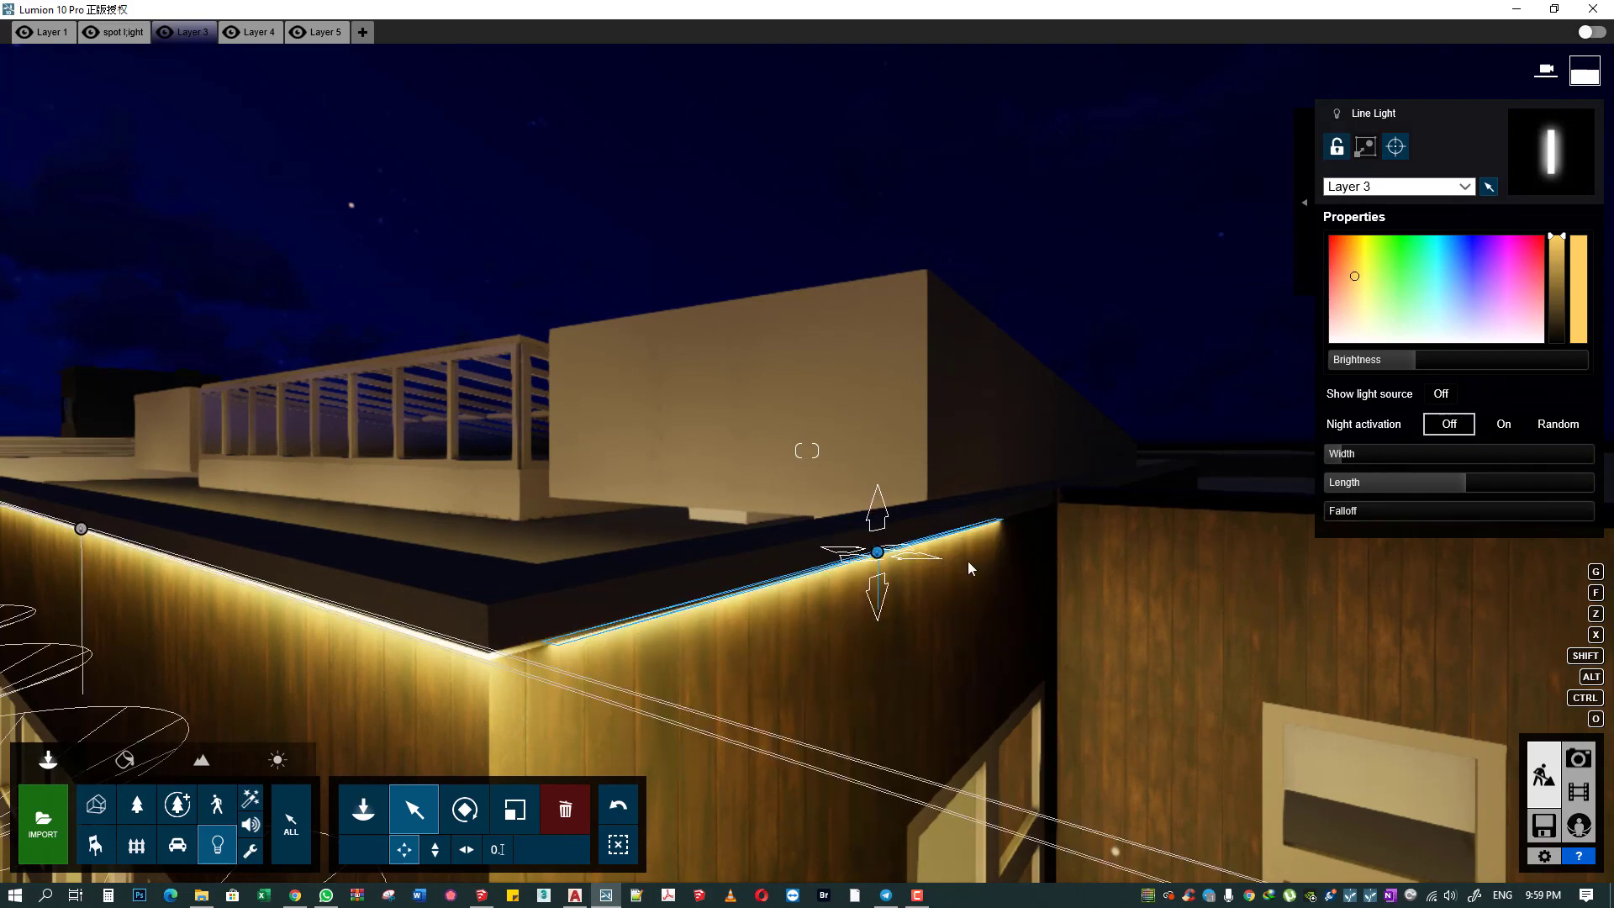
drag(1471, 488, 1484, 486)
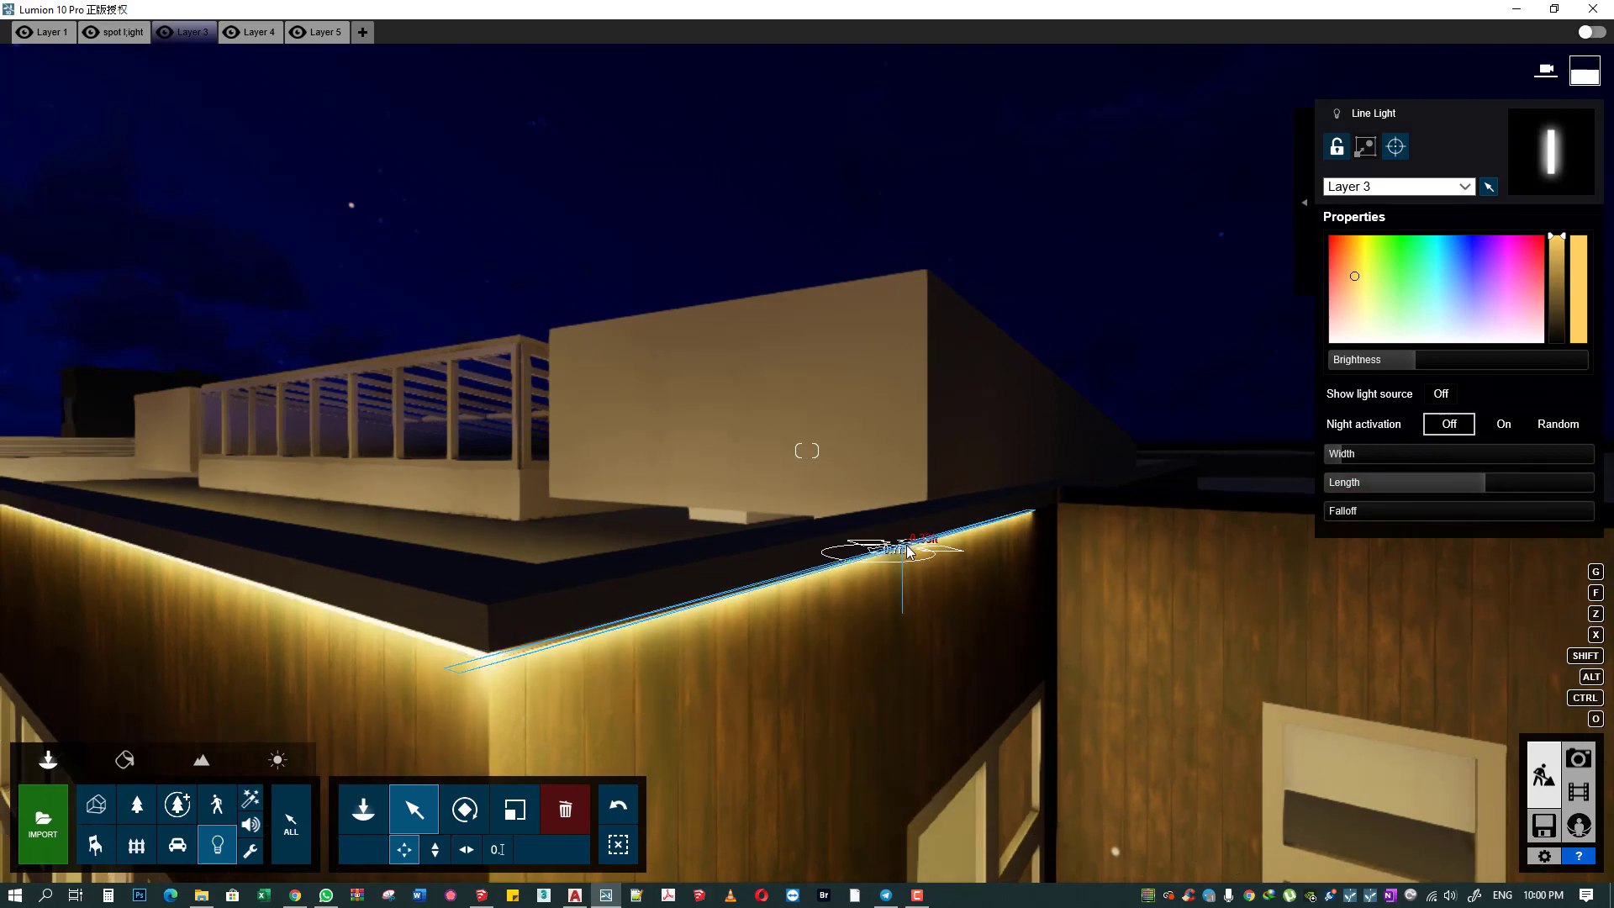
scroll(914, 551, down, 3)
scroll(915, 550, down, 3)
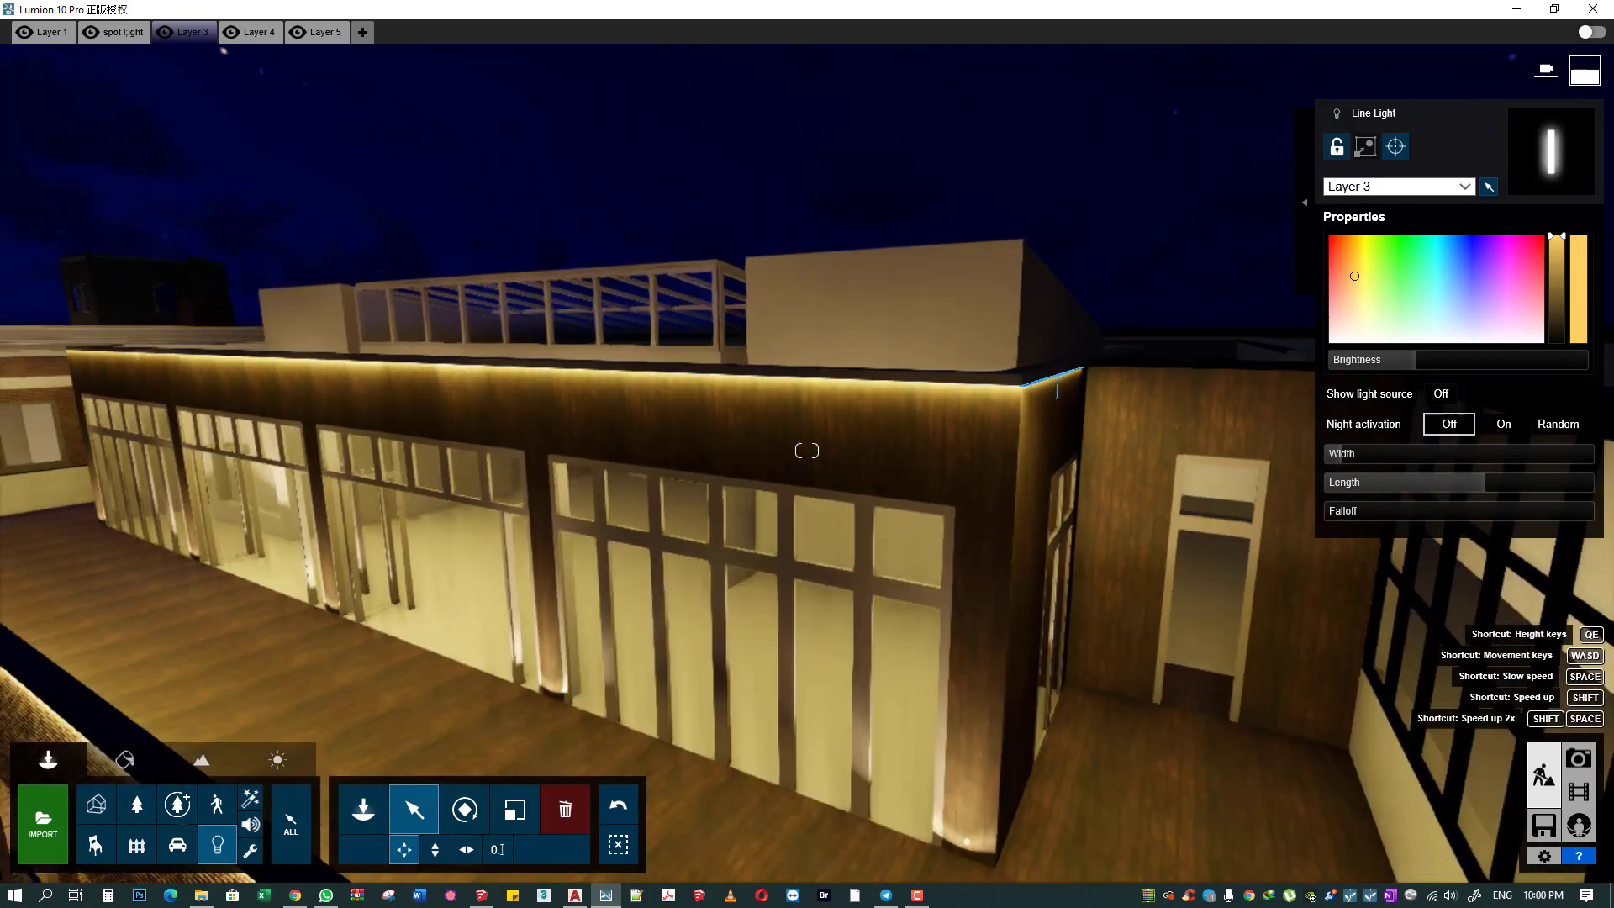
scroll(914, 550, down, 3)
scroll(914, 551, down, 2)
right_drag(807, 451, 891, 404)
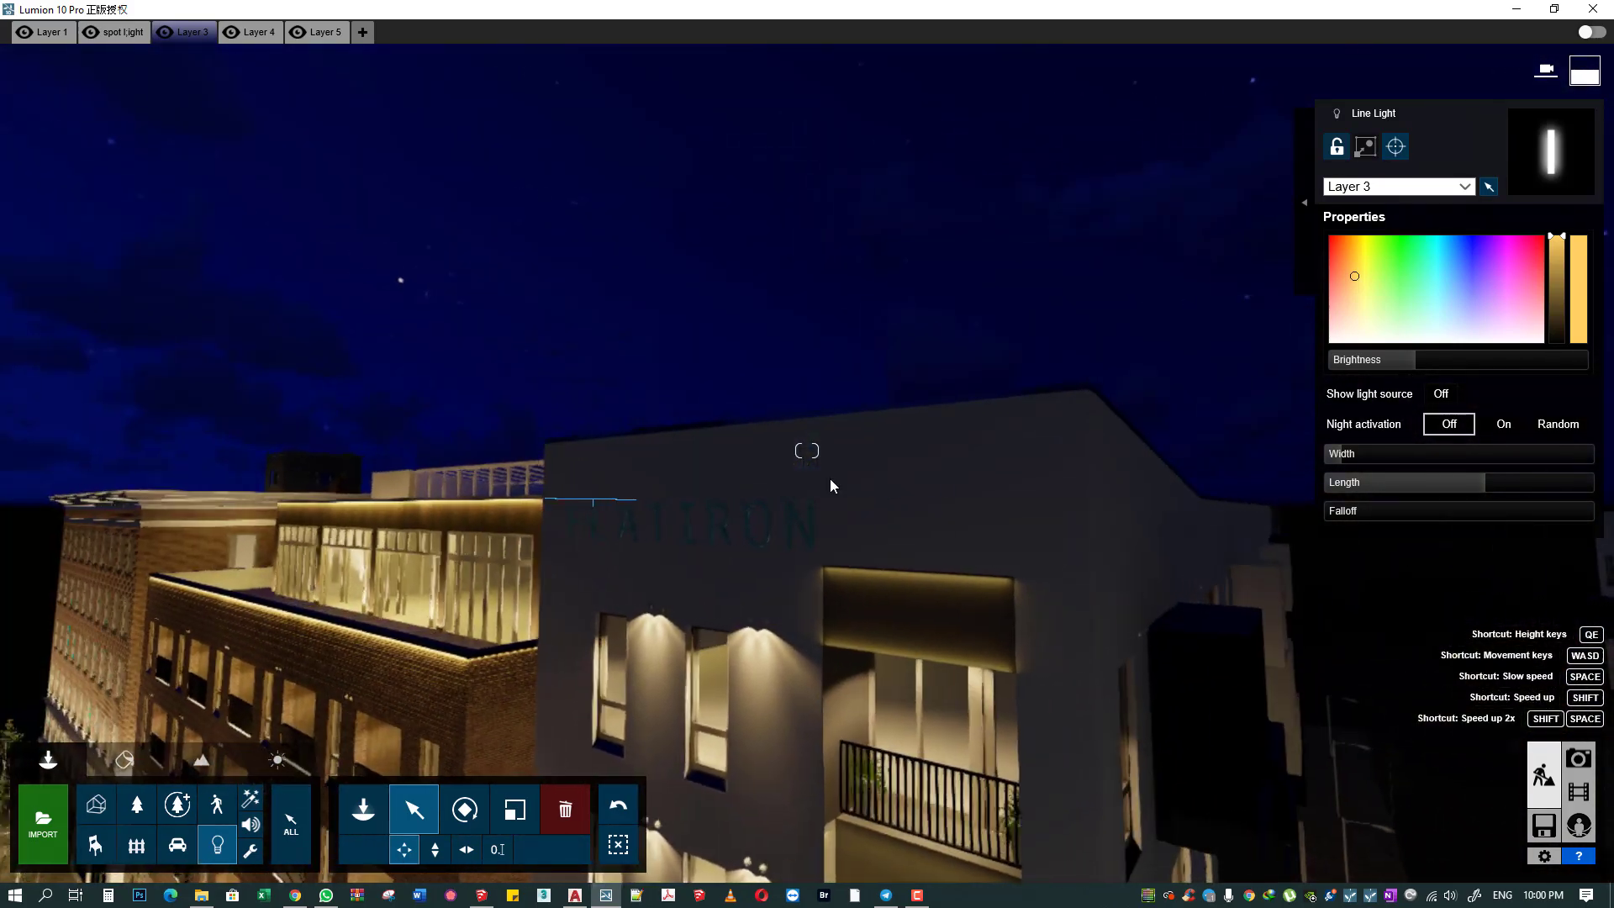
- Tilt the roof line light to match the sloped eave
right_drag(806, 450, 1125, 460)
scroll(974, 450, up, 3)
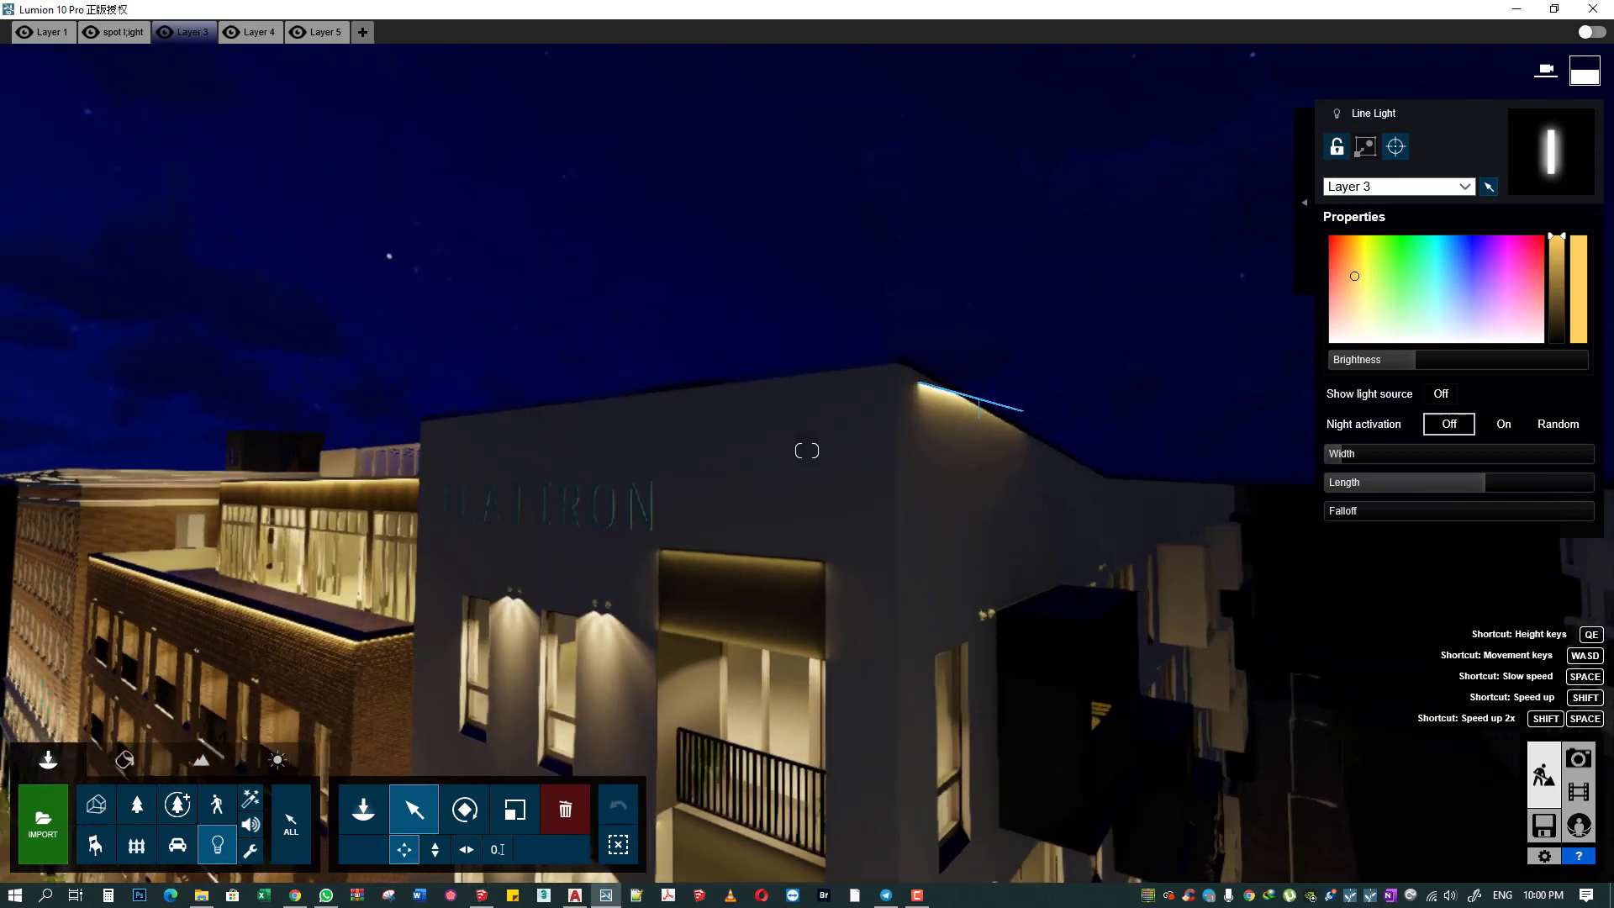
scroll(975, 449, up, 3)
scroll(974, 450, up, 3)
scroll(967, 441, down, 3)
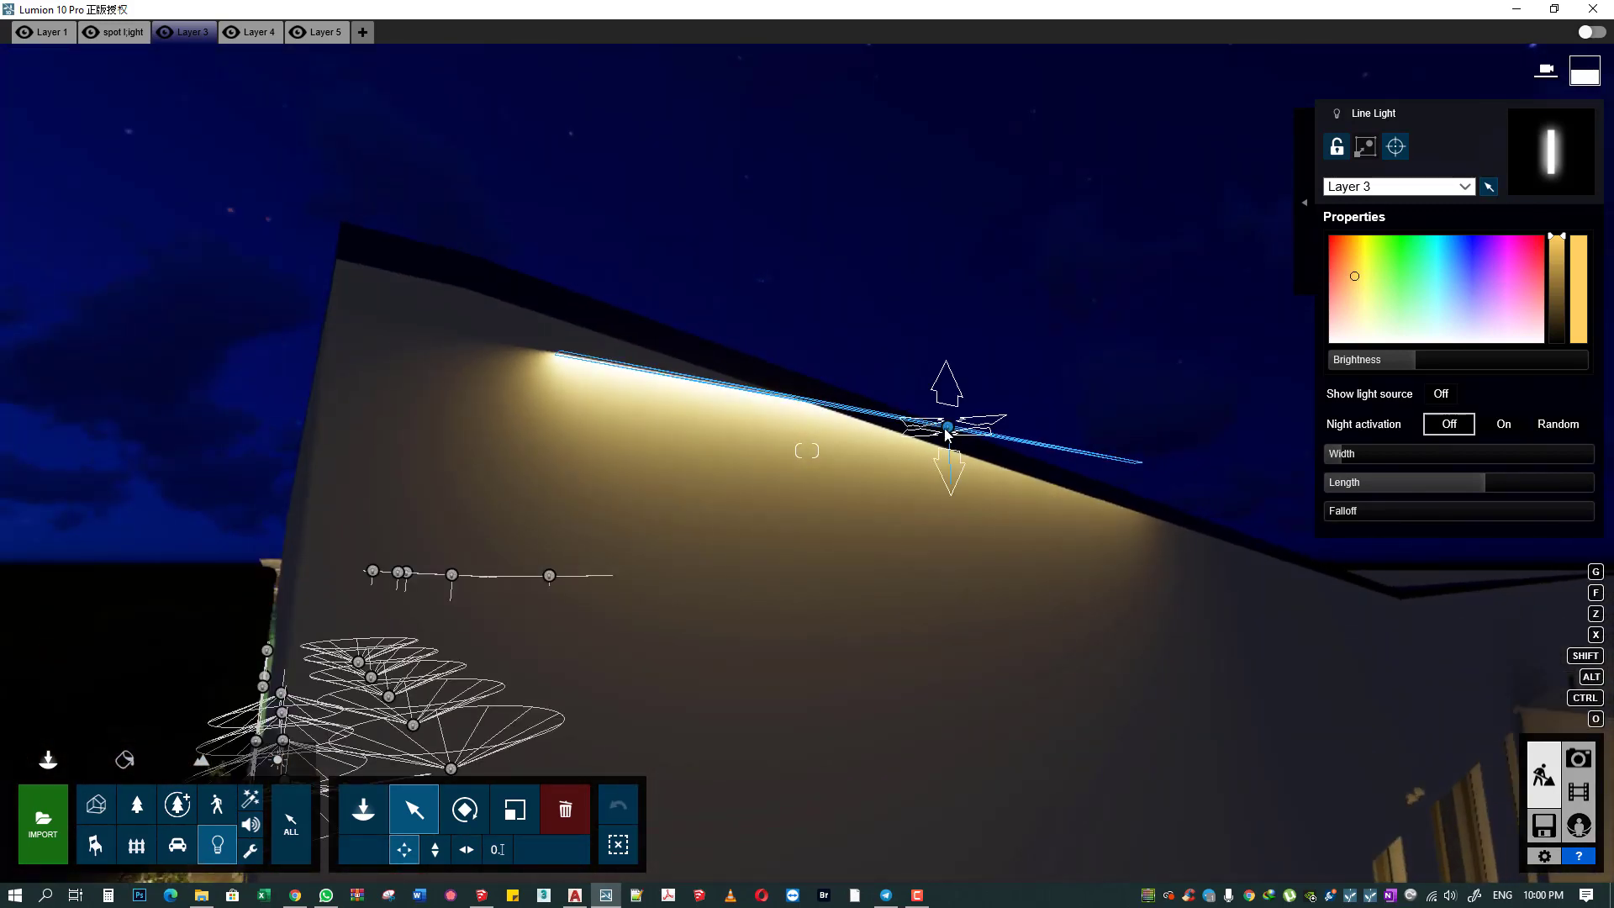
click(472, 809)
drag(926, 444, 921, 503)
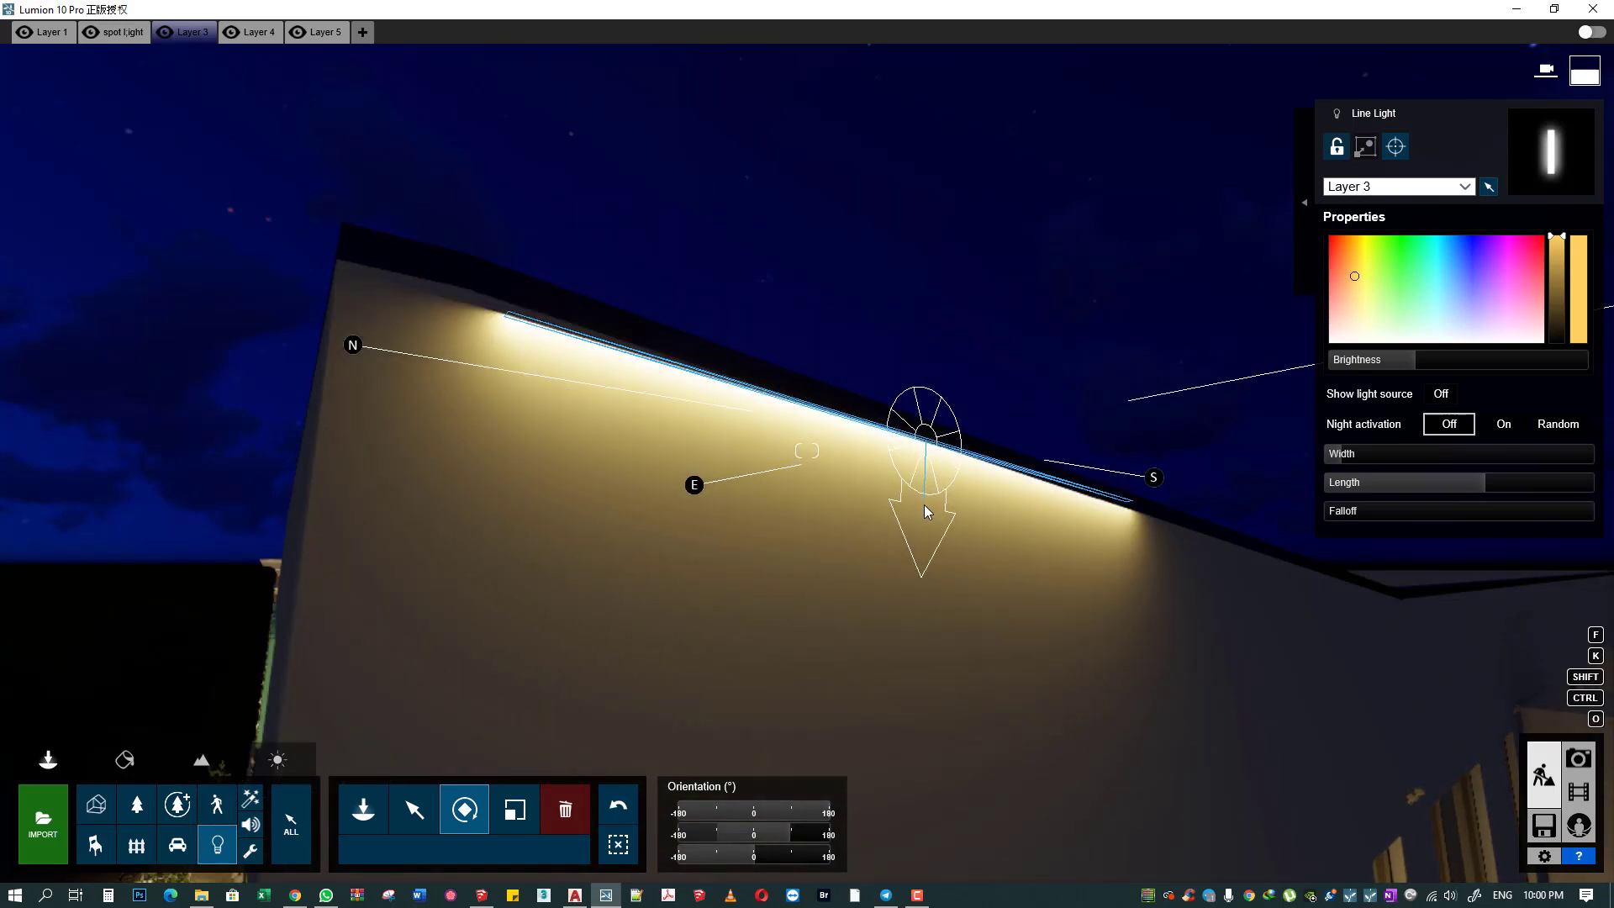
drag(924, 505, 921, 504)
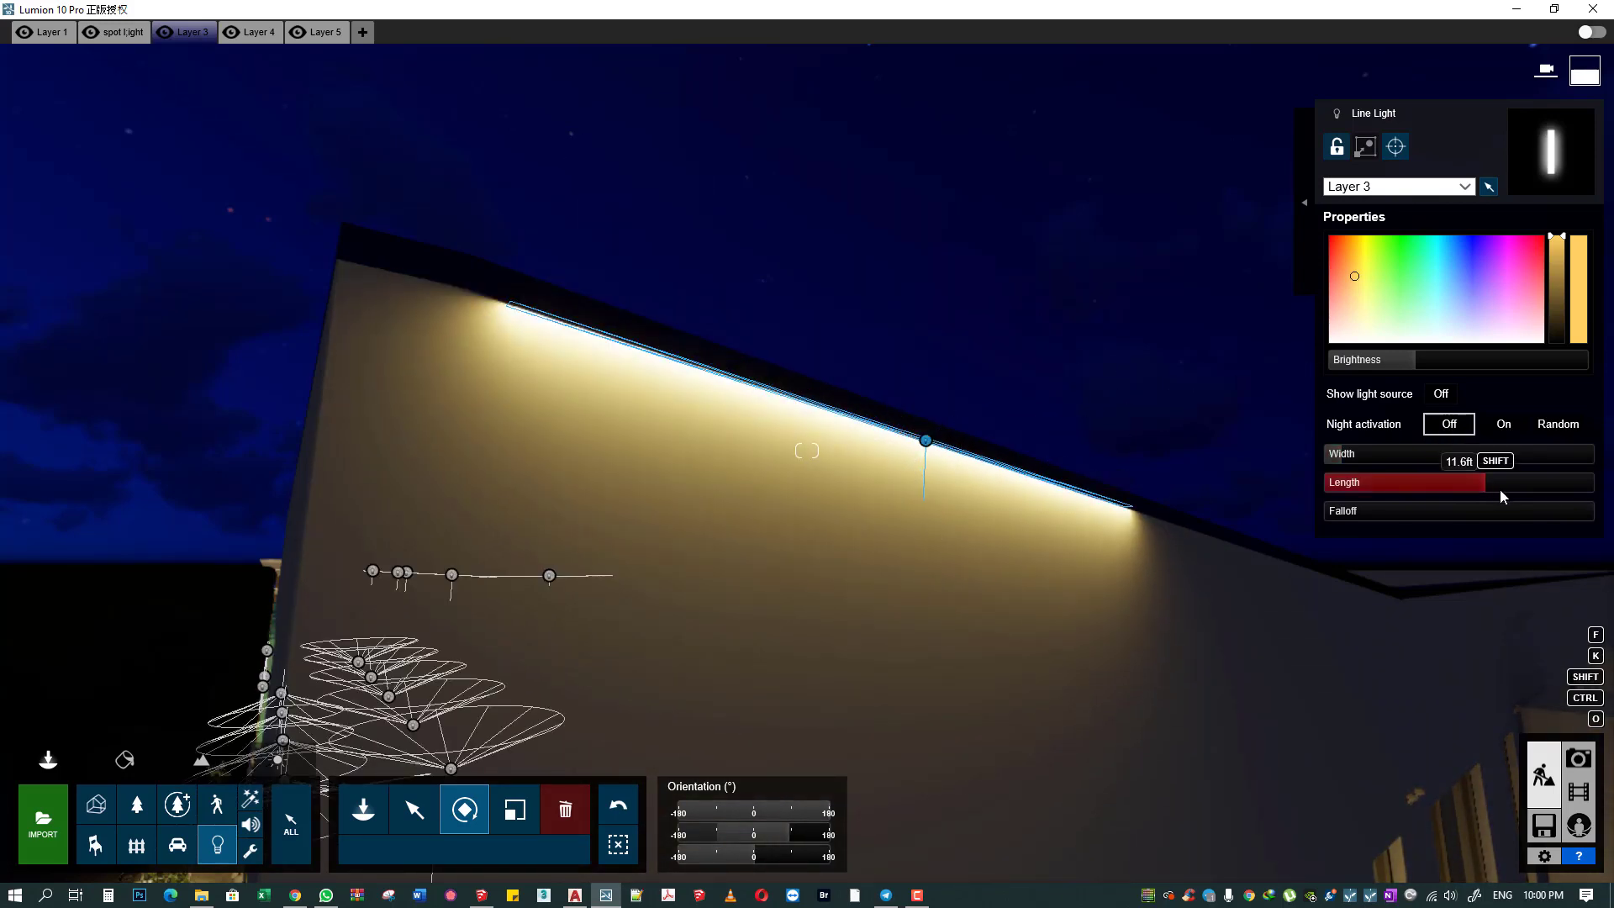
- Lengthen the line light along the whole eave and move it to the top edge above FLATIRON
drag(1499, 496, 1528, 492)
key(m)
mouse_move(926, 439)
mouse_down()
mouse_move(1088, 514)
mouse_move(1044, 486)
mouse_up()
drag(1530, 482, 1585, 481)
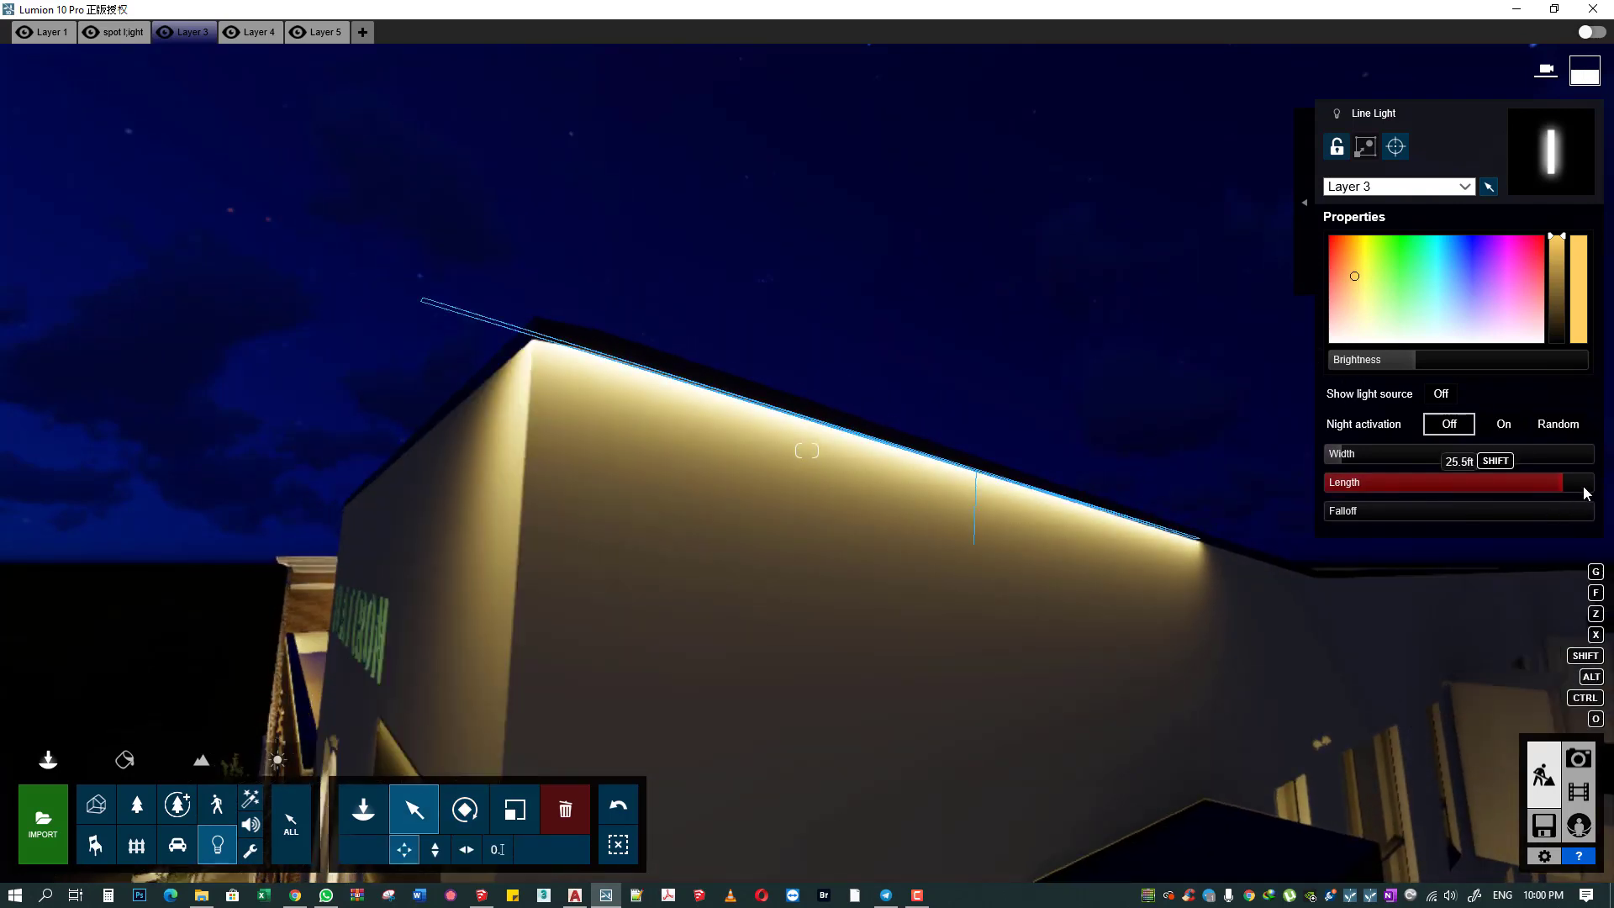
drag(1051, 499, 1098, 519)
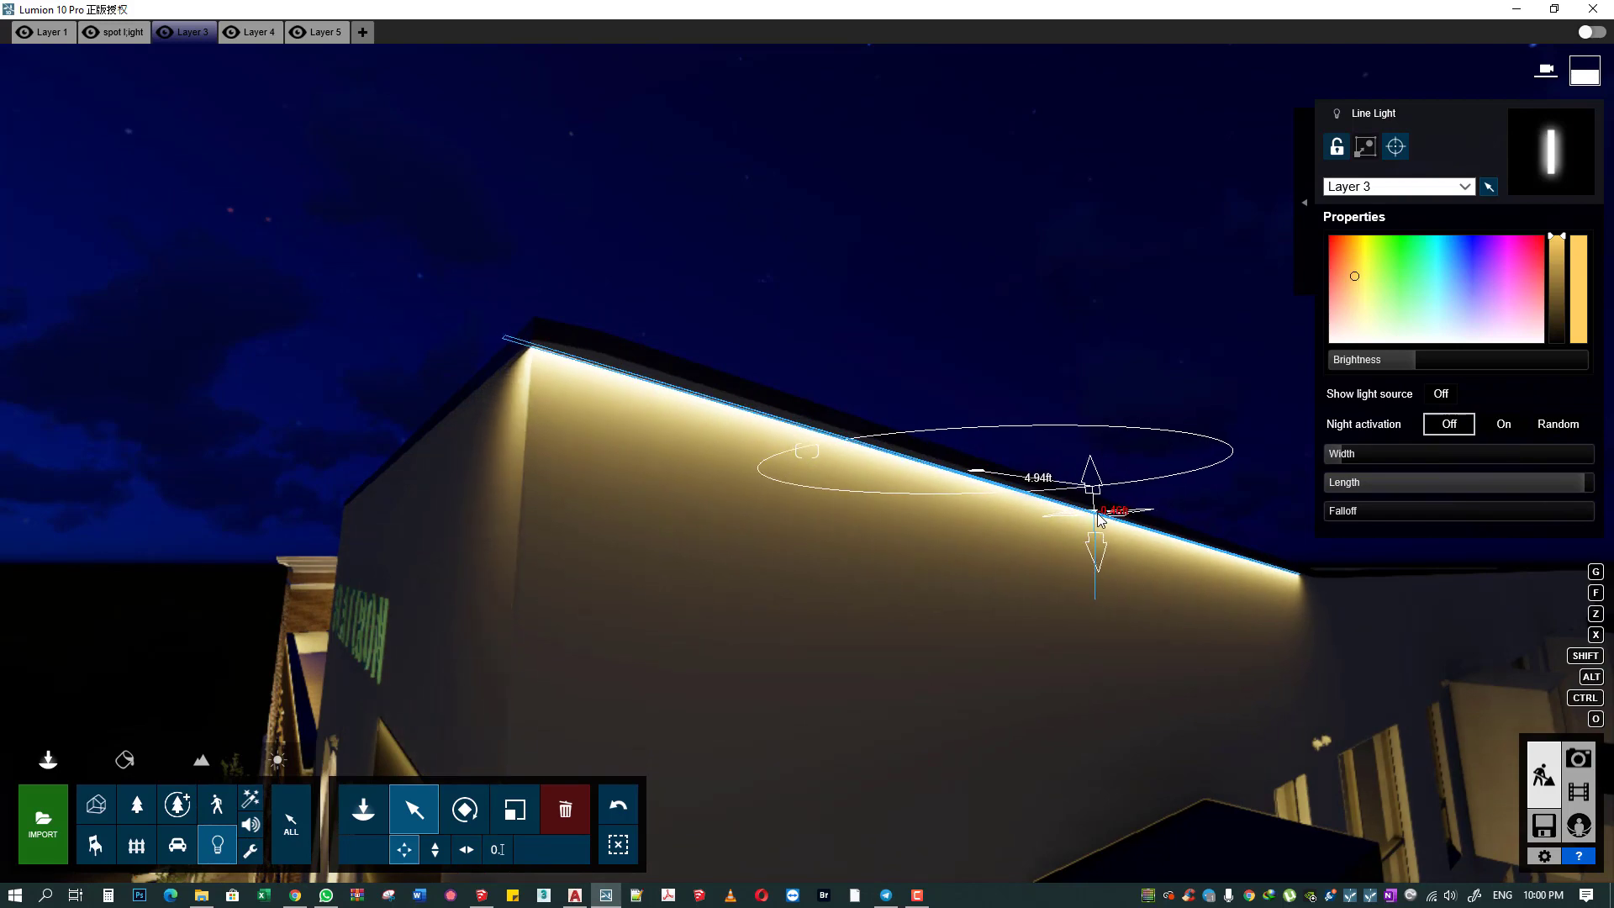
right_drag(1108, 521, 359, 613)
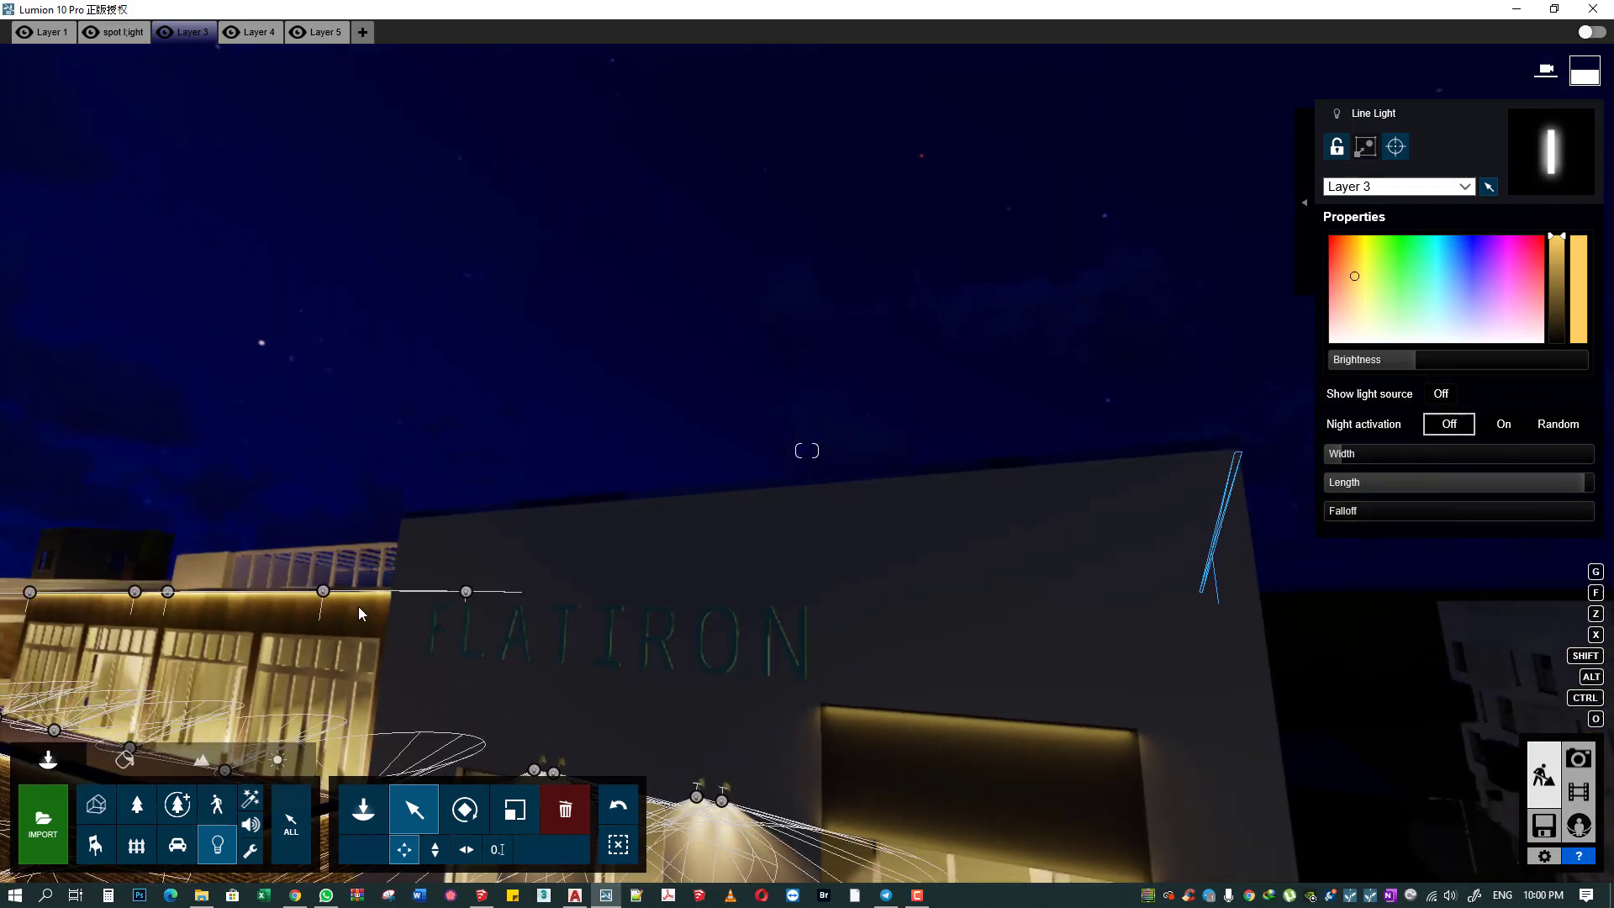
drag(324, 591, 709, 504)
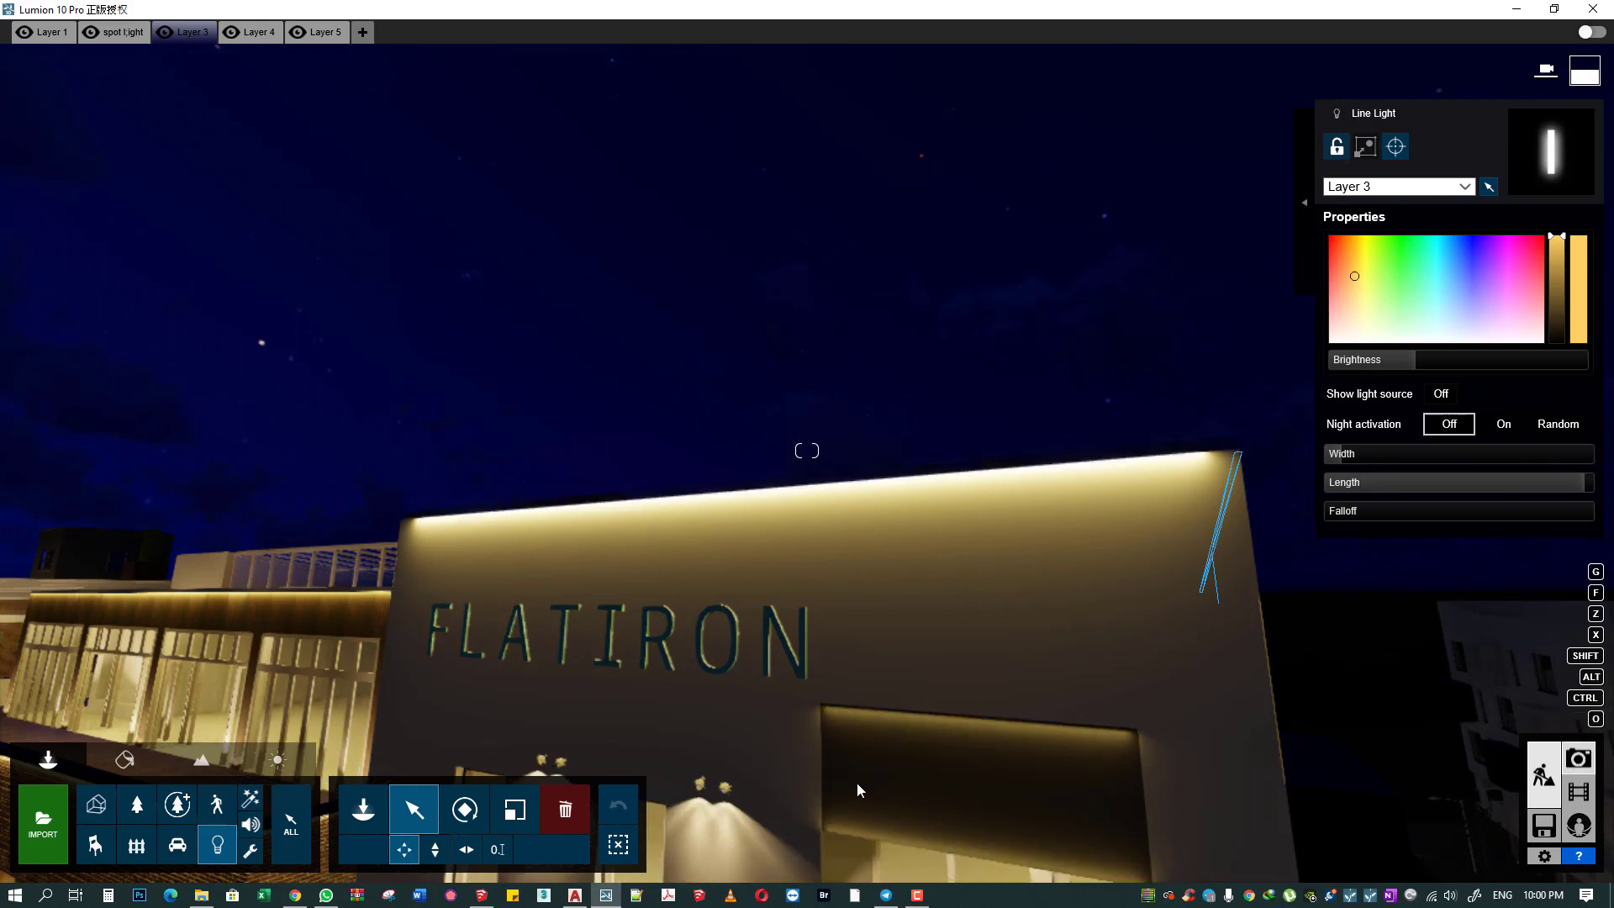
- Restore Photo 2, start a 1920x1080 Desktop render (file name ending 43), then cancel it
click(1579, 758)
click(239, 757)
click(1466, 770)
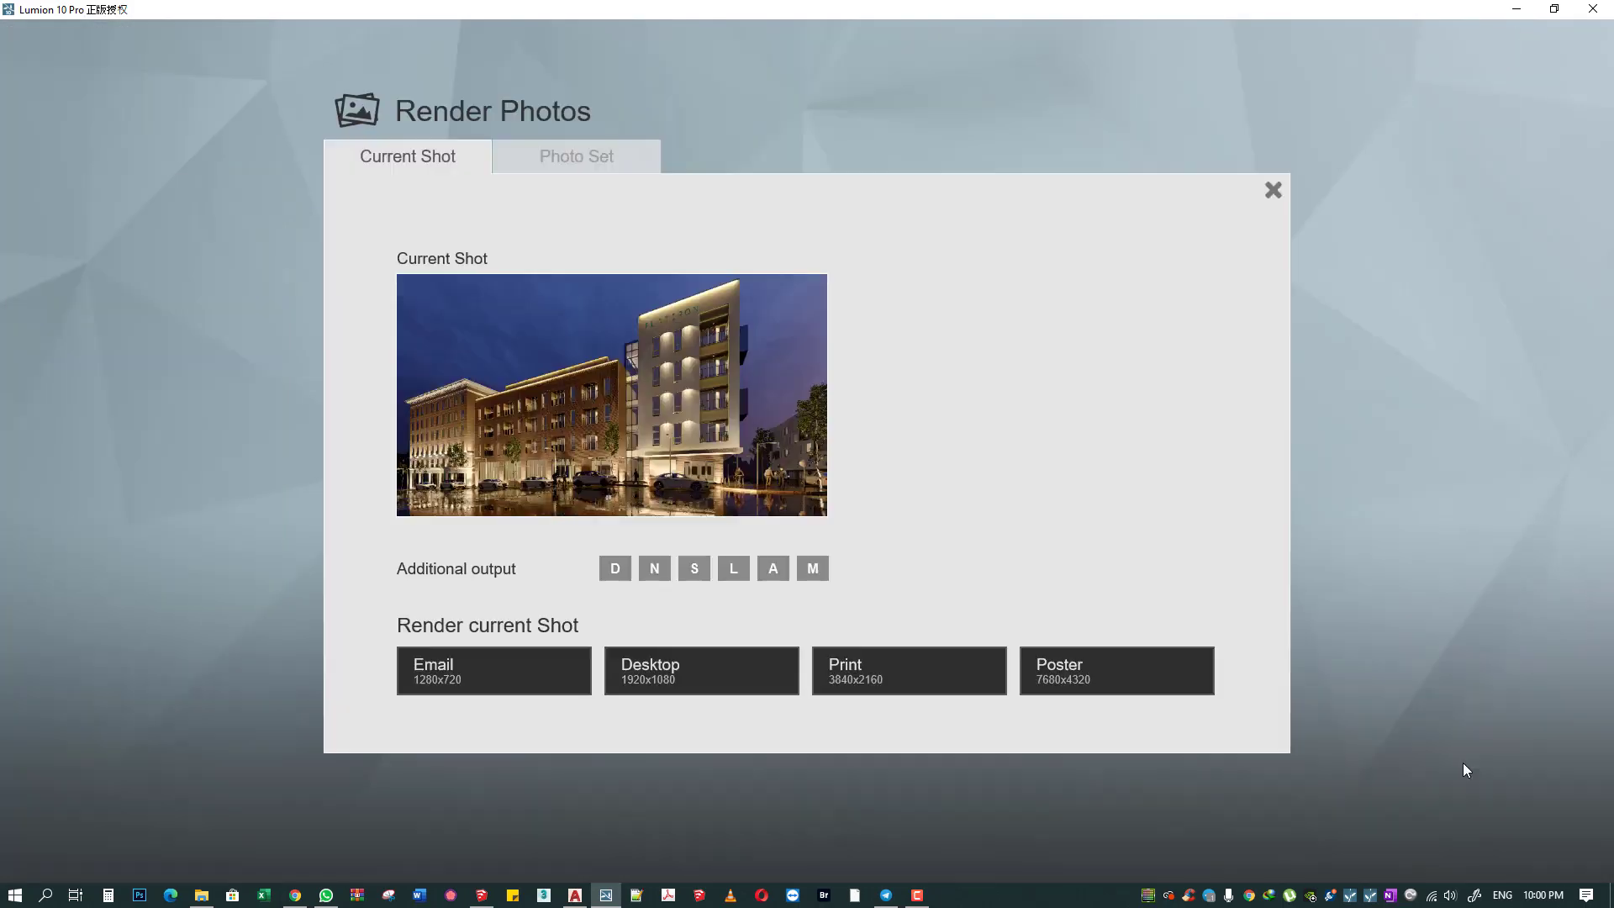
click(744, 668)
text(43)
key(Return)
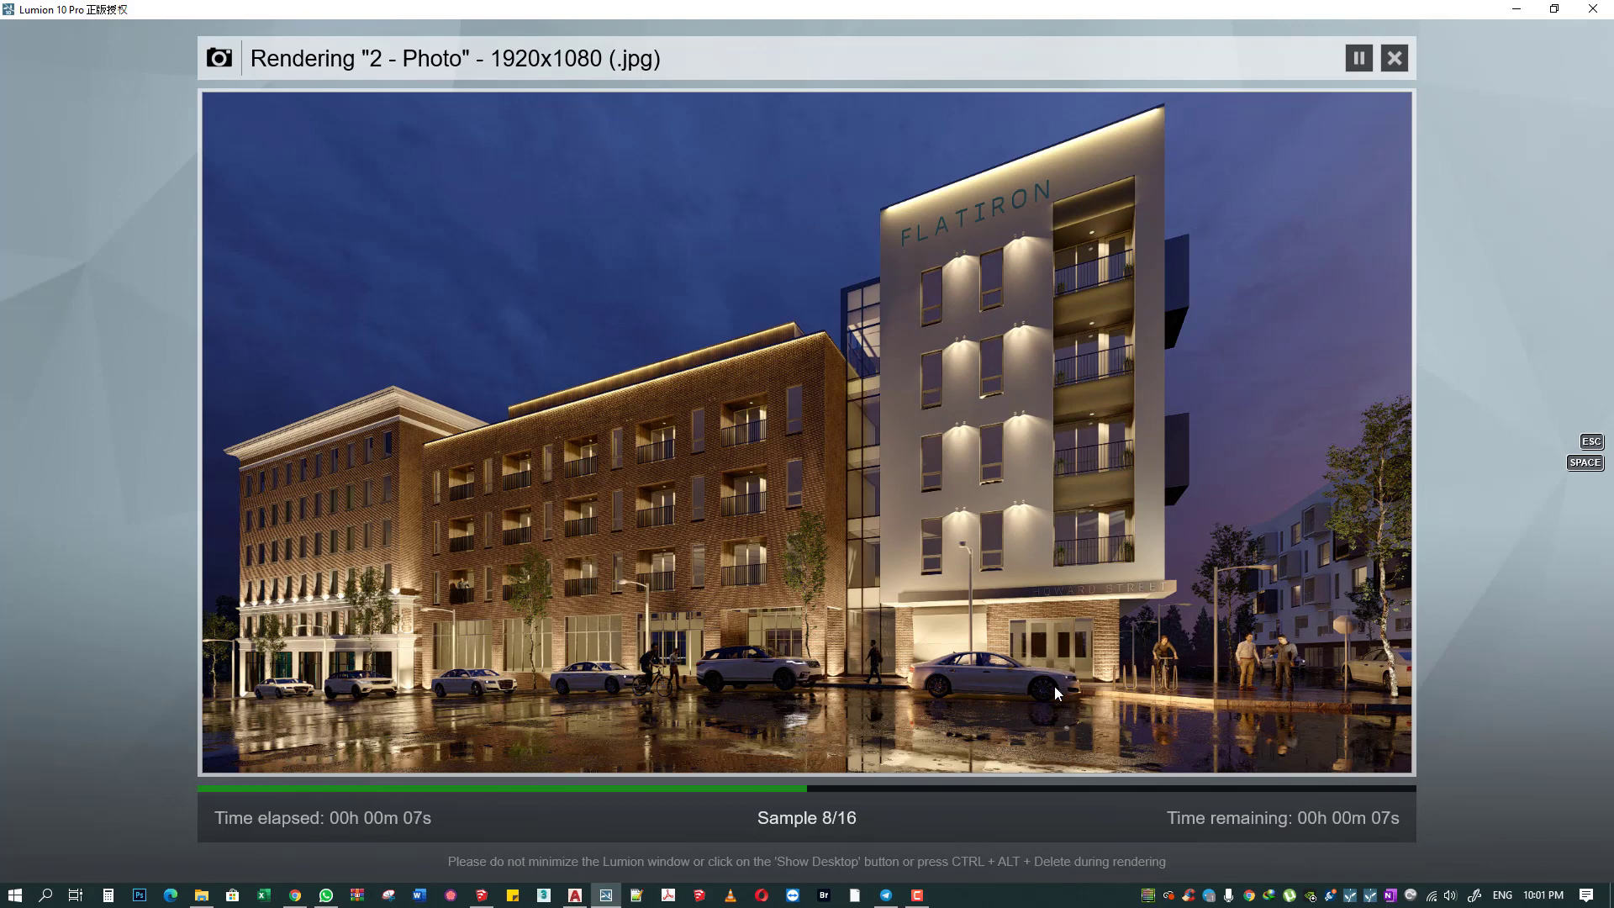
key(Escape)
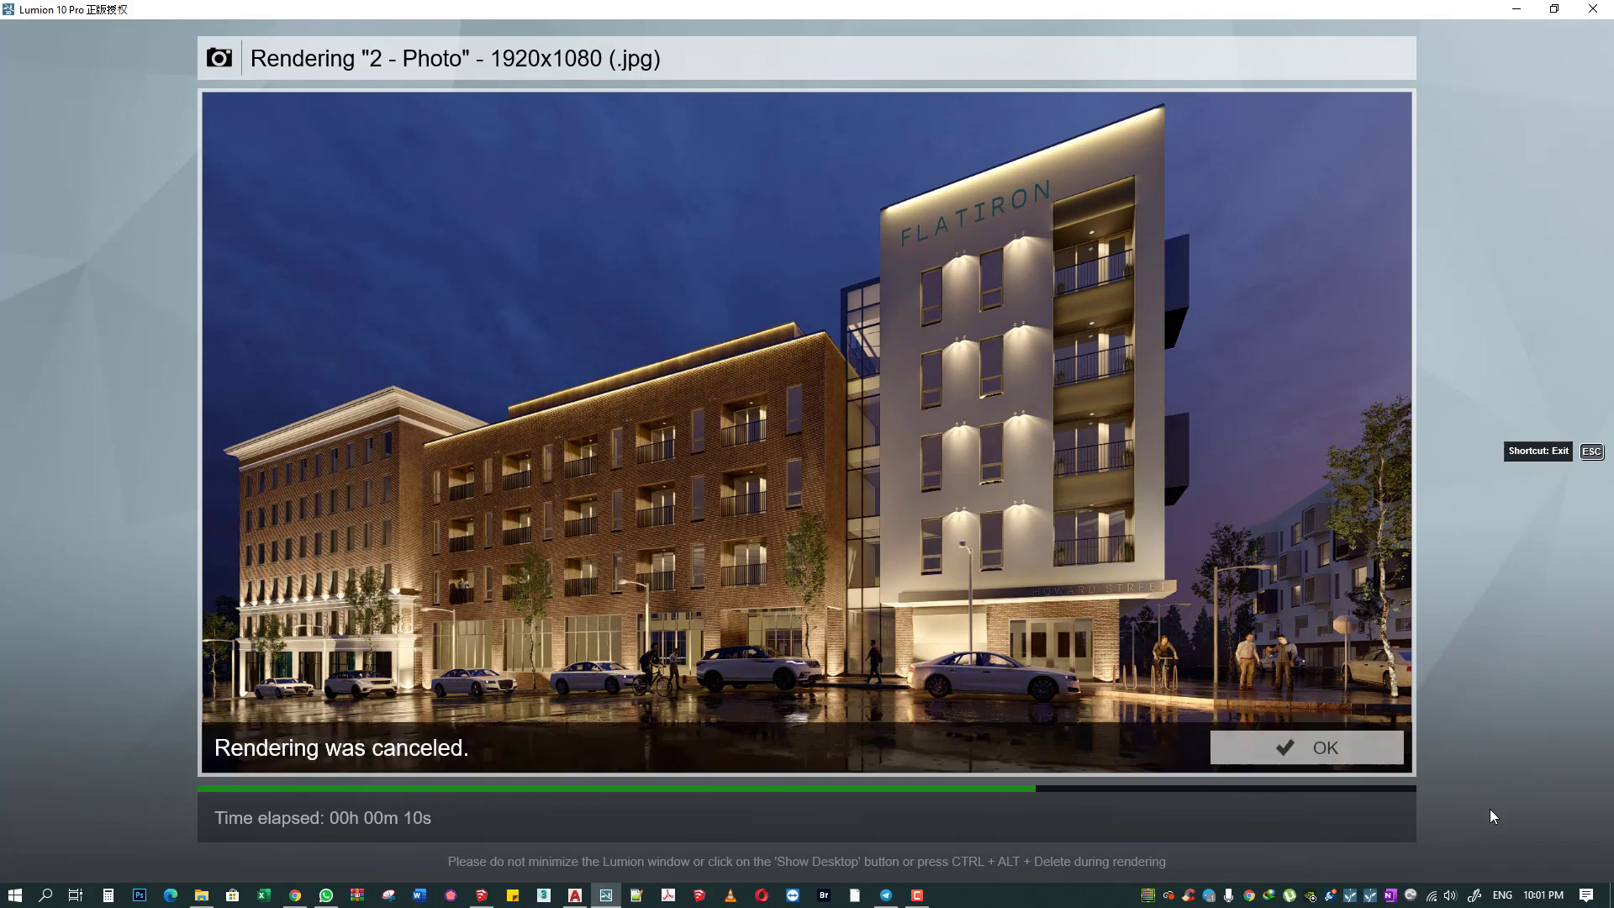
key(Escape)
- Place an omni Light Fill inside the white SUV and set its colour to warm orange
click(1550, 787)
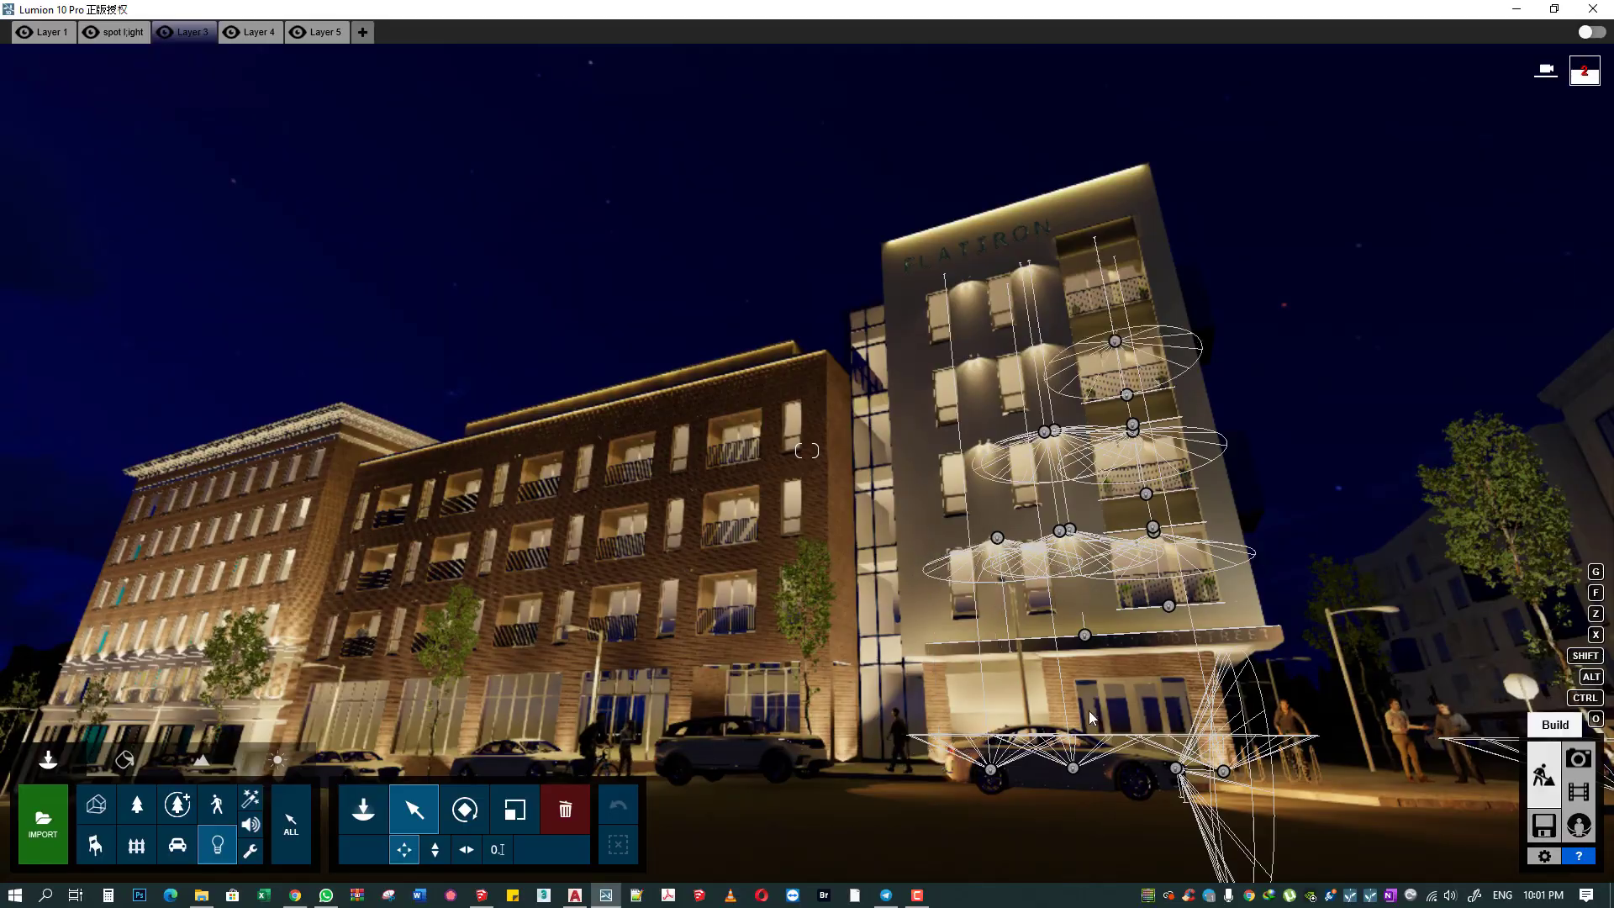
mouse_move(1088, 710)
right_down()
mouse_move(928, 610)
mouse_move(881, 604)
right_up()
key(w)
key(w)
key(w)
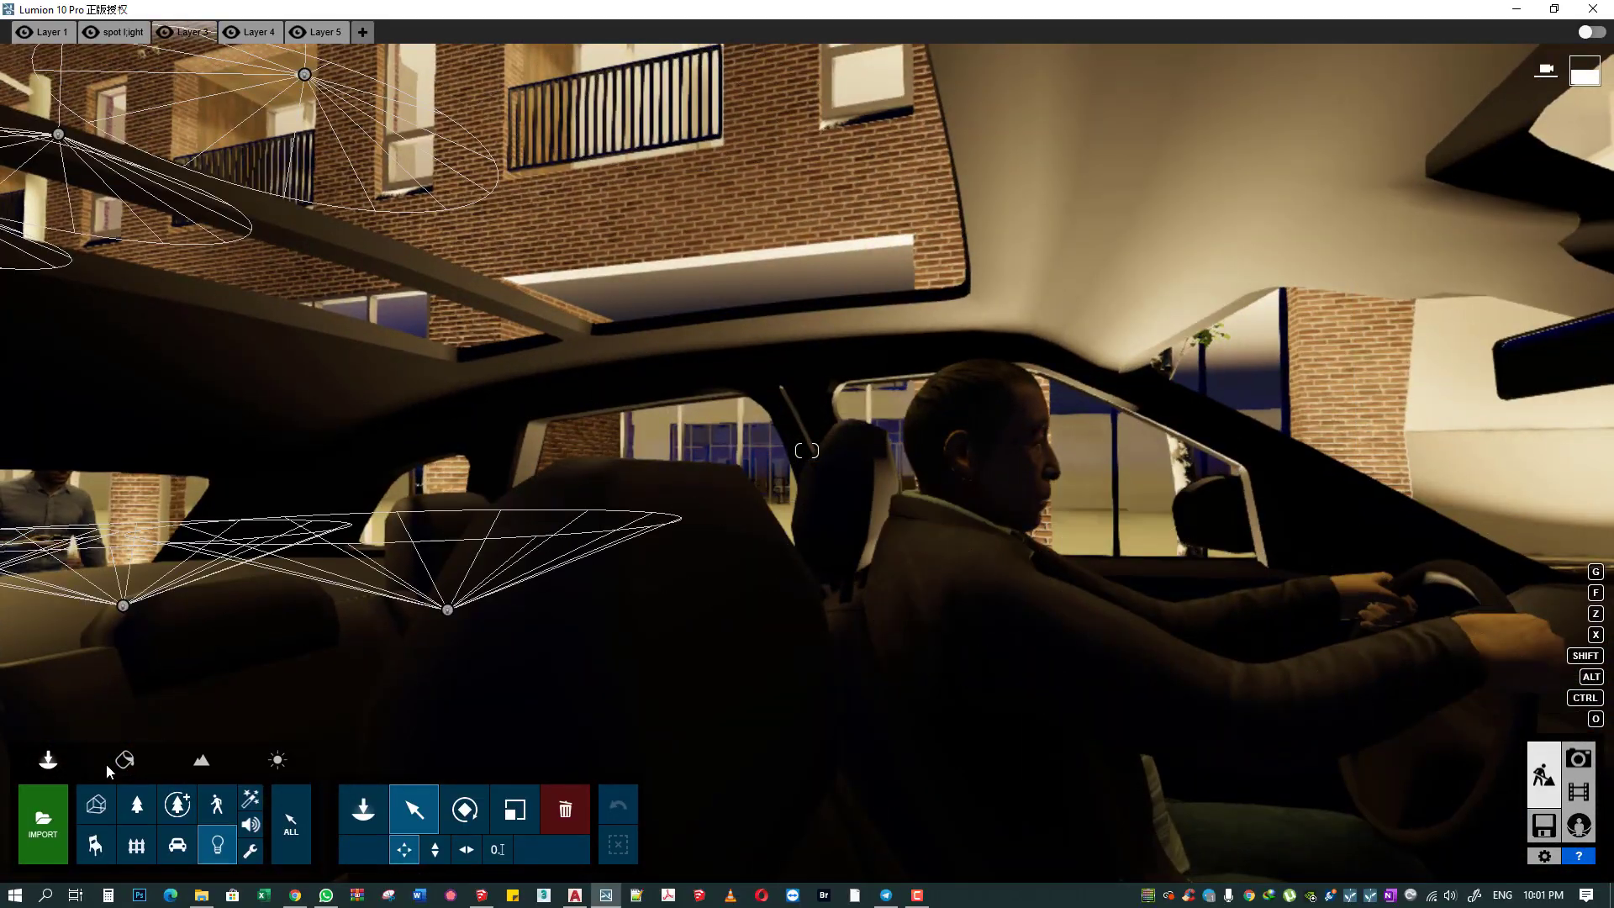
click(363, 809)
click(72, 150)
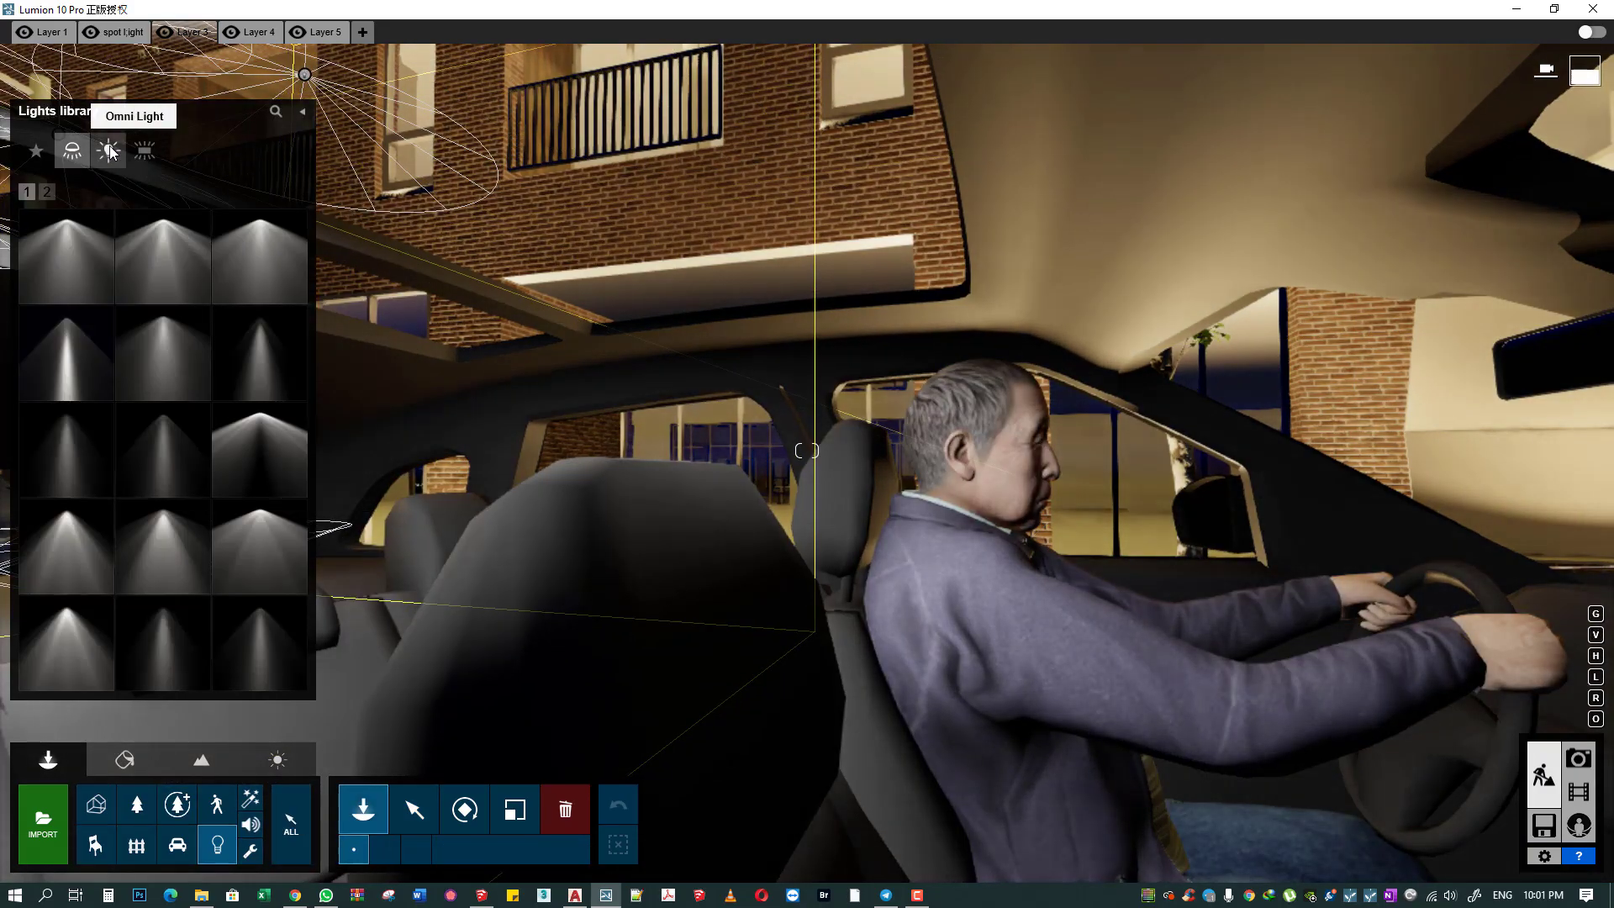
click(91, 290)
scroll(726, 699, down, 5)
click(414, 809)
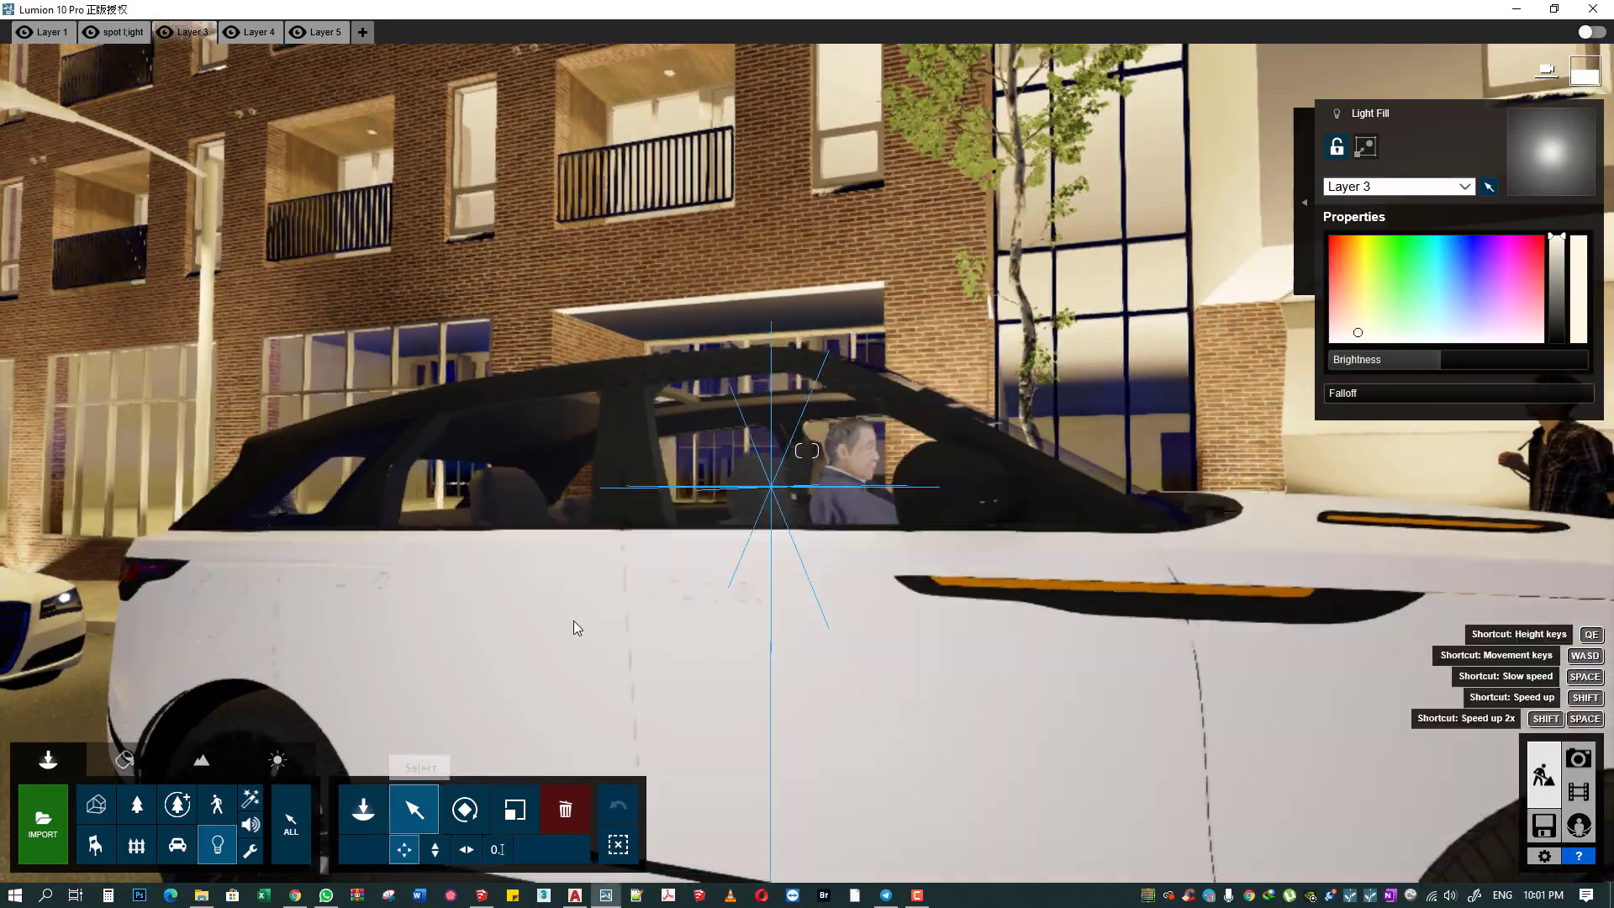
click(523, 575)
click(1353, 280)
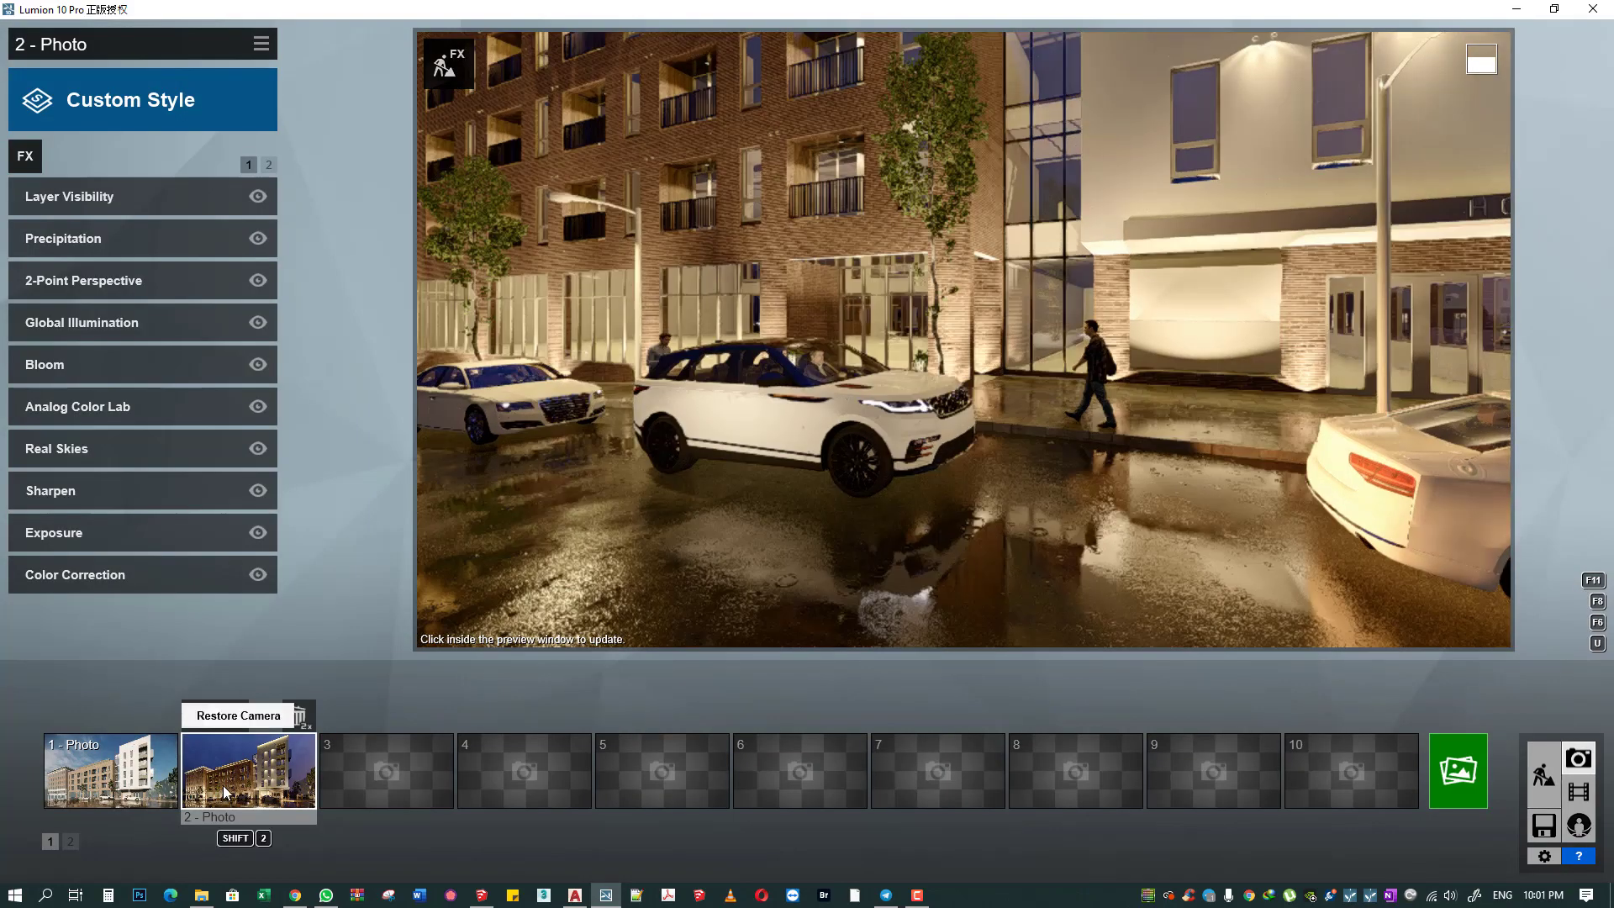
- Preview the fill light in the saved photo view, then return to Build mode near the SUV
click(224, 785)
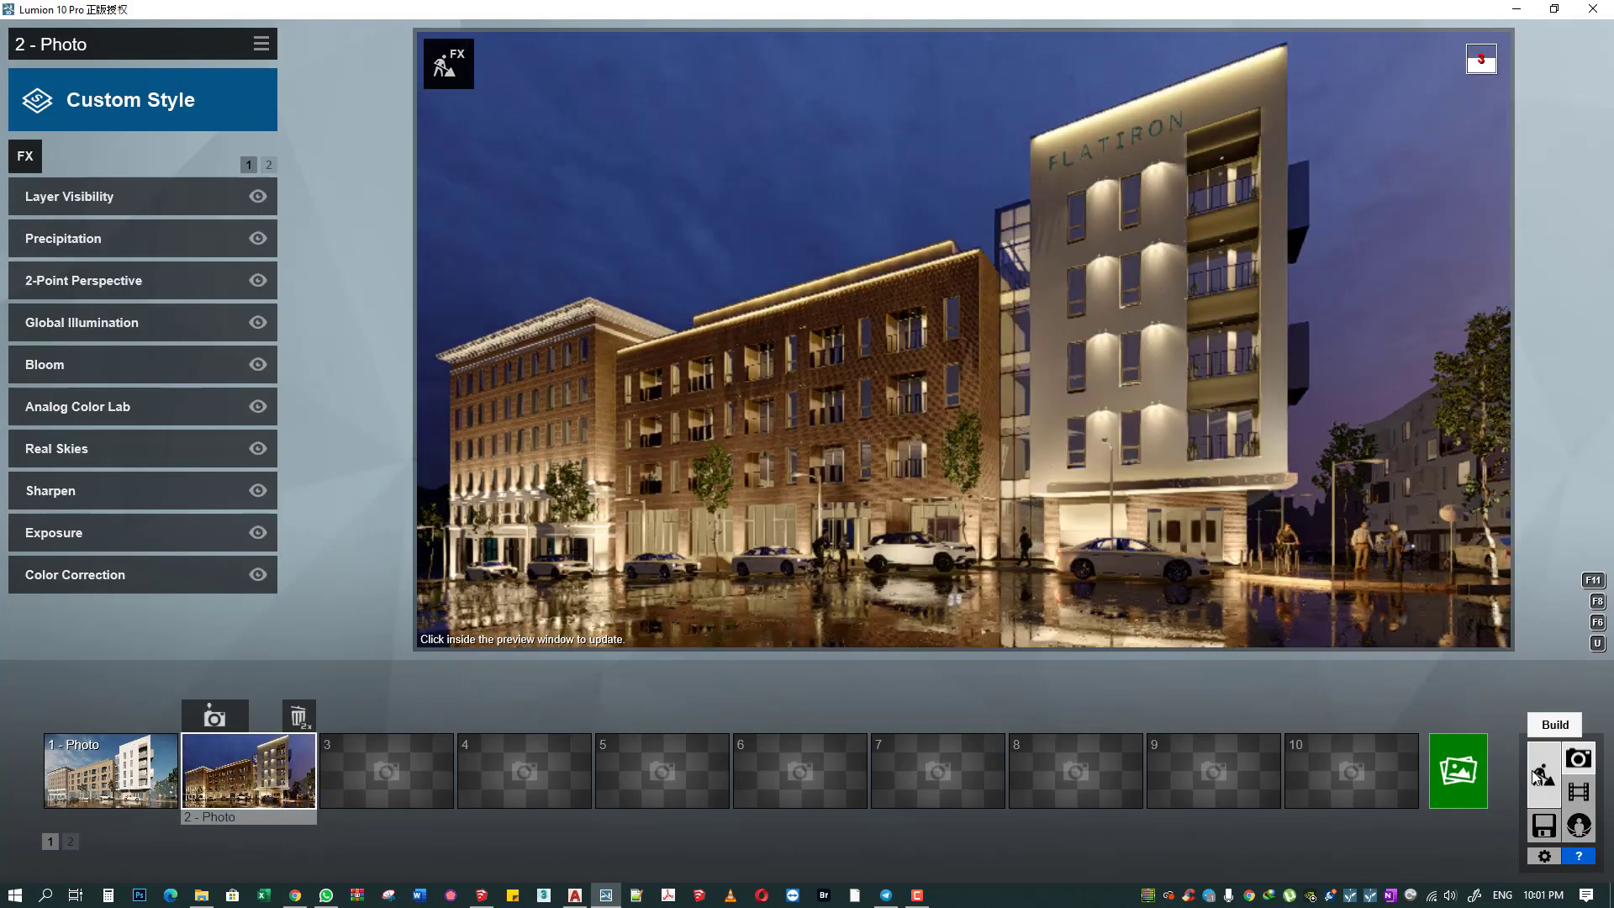
click(1506, 768)
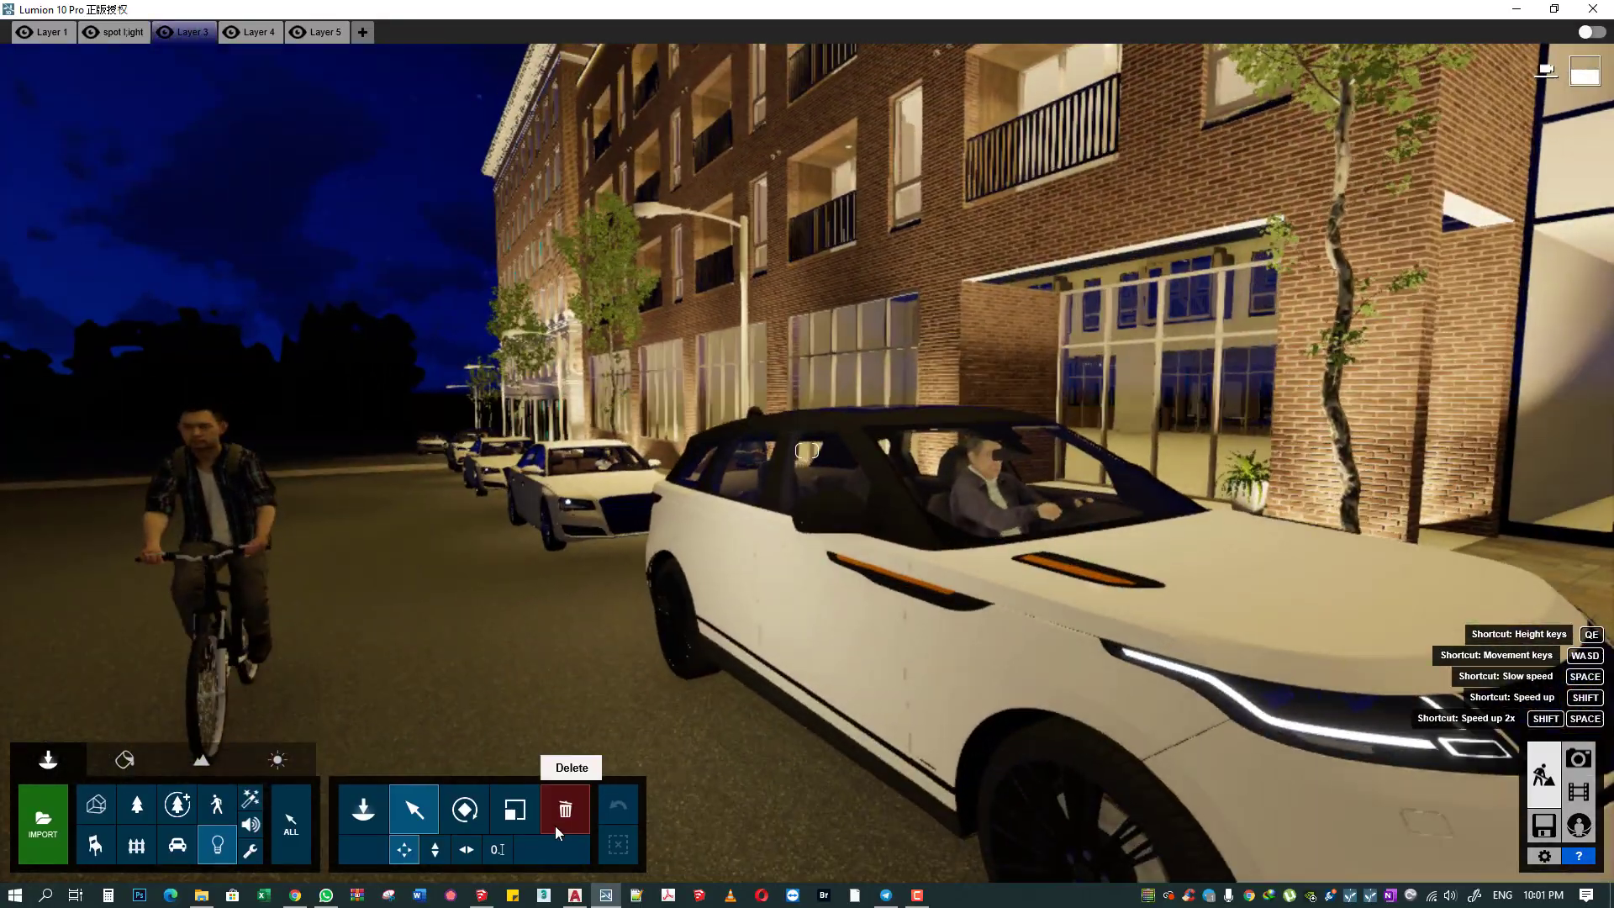
click(556, 832)
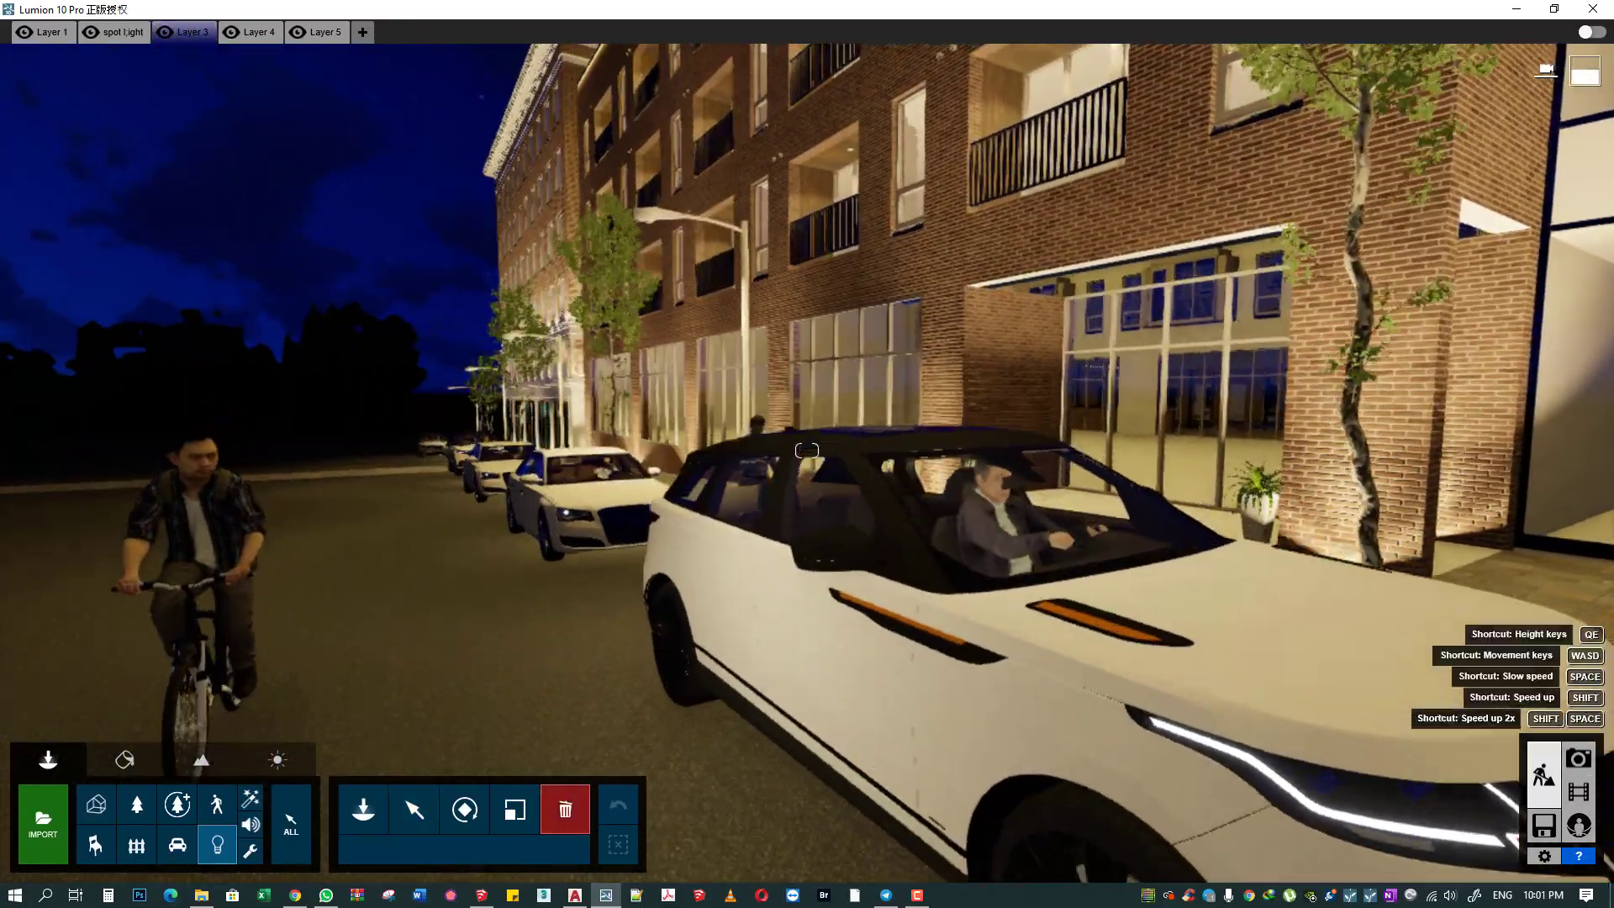
mouse_move(906, 487)
right_down()
mouse_move(899, 446)
mouse_move(605, 563)
right_up()
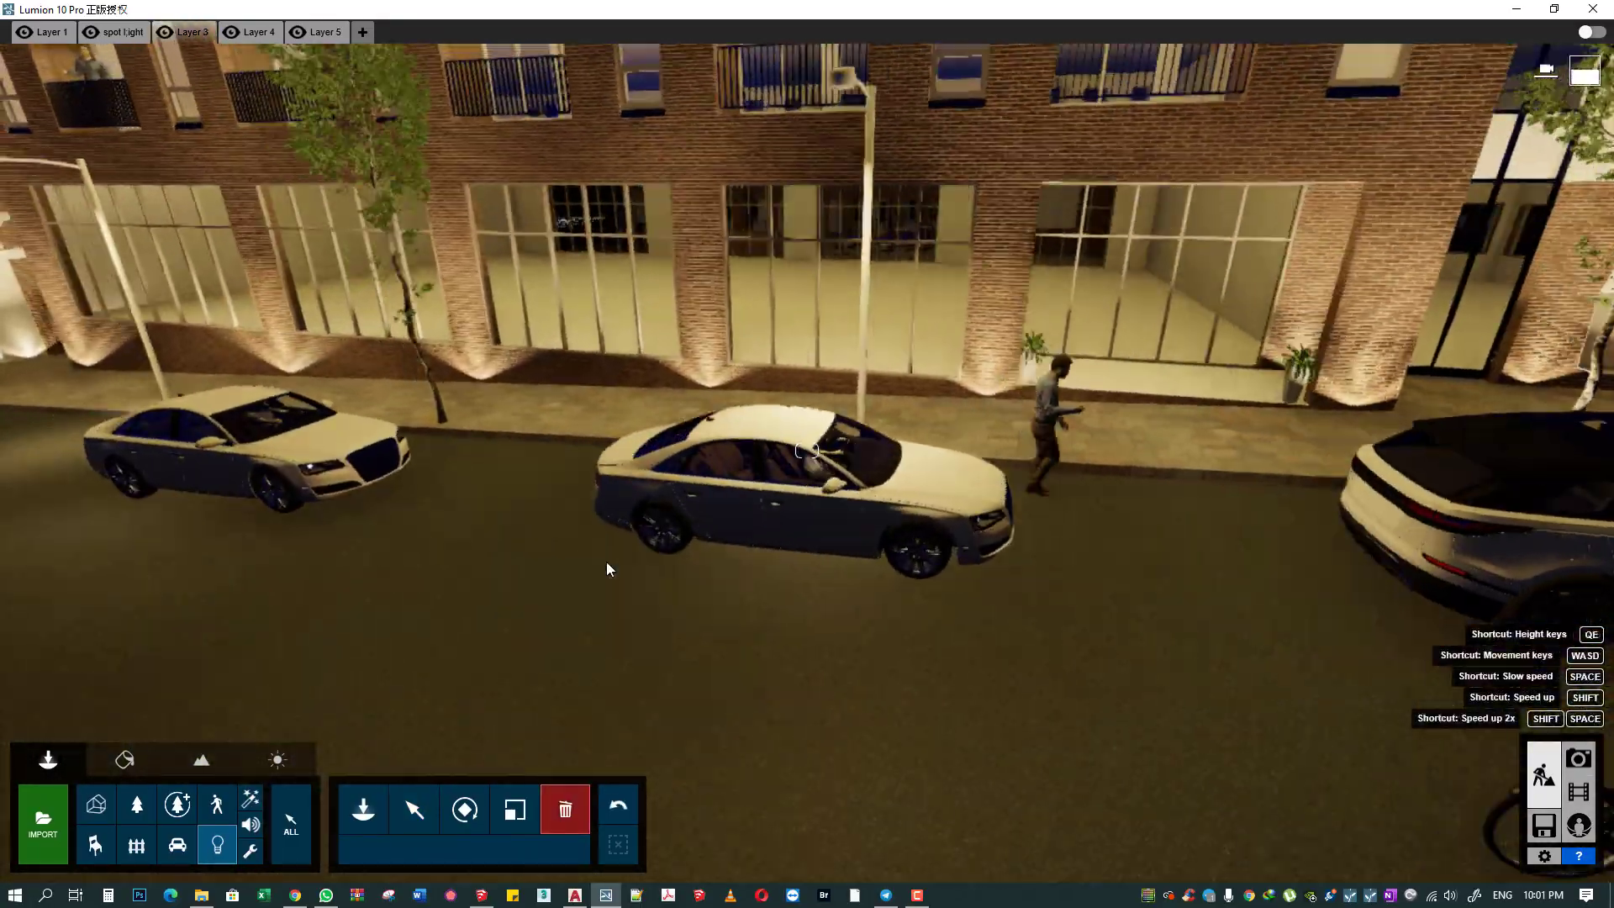
- Move the standing man figure to the left end of the sidewalk
click(414, 809)
click(217, 804)
right_drag(1261, 504, 1370, 491)
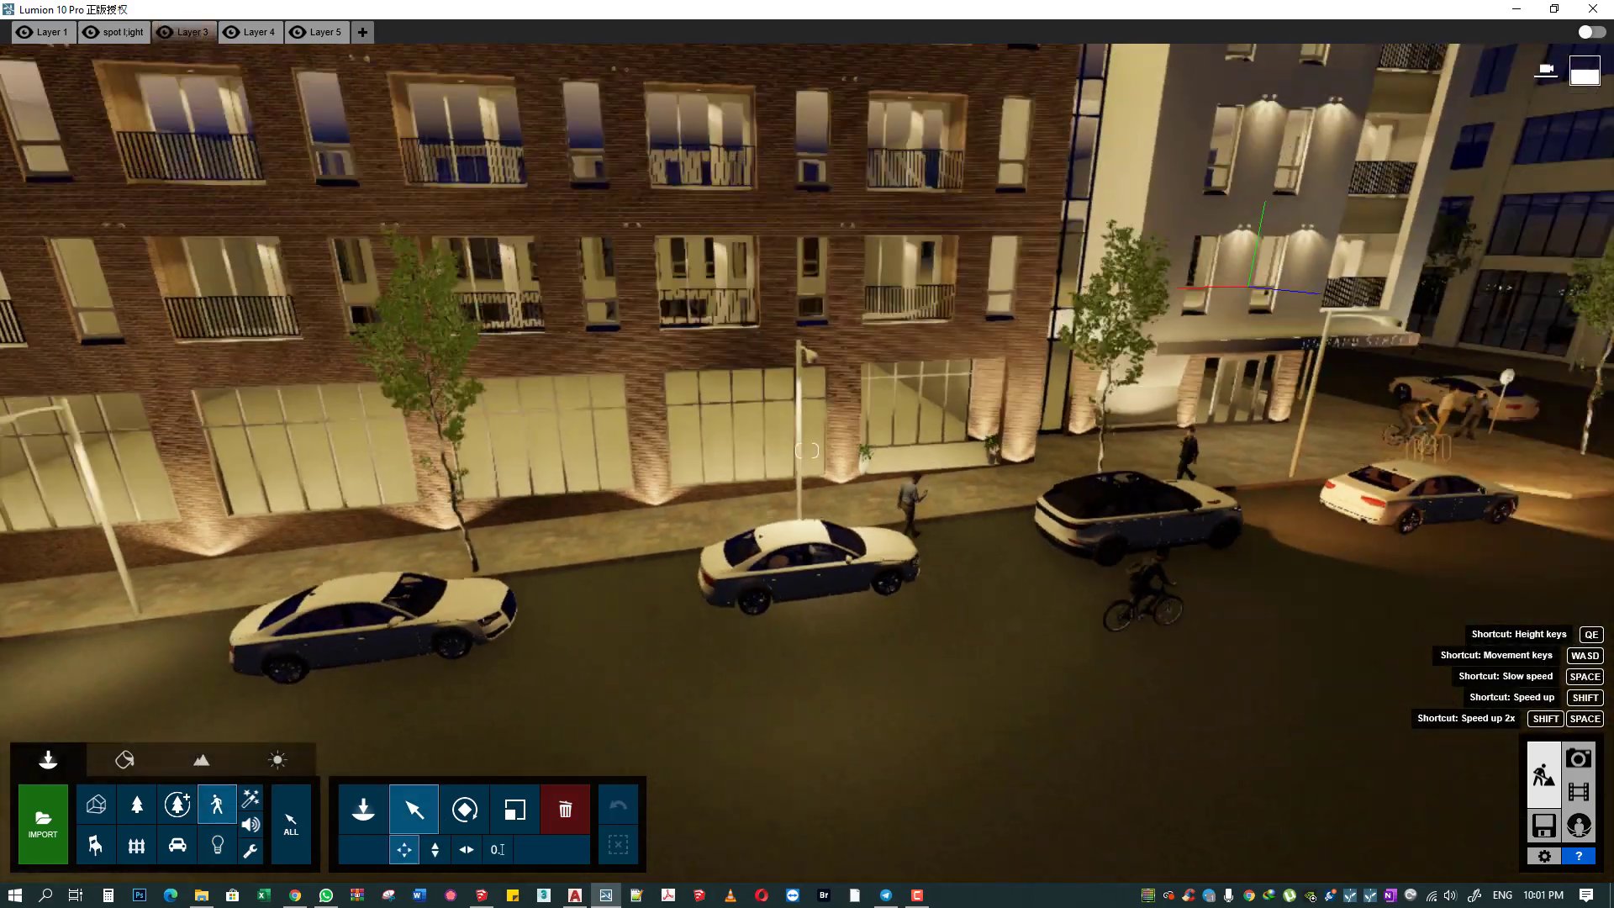
mouse_move(1359, 471)
mouse_down()
mouse_move(96, 662)
mouse_move(158, 715)
mouse_up()
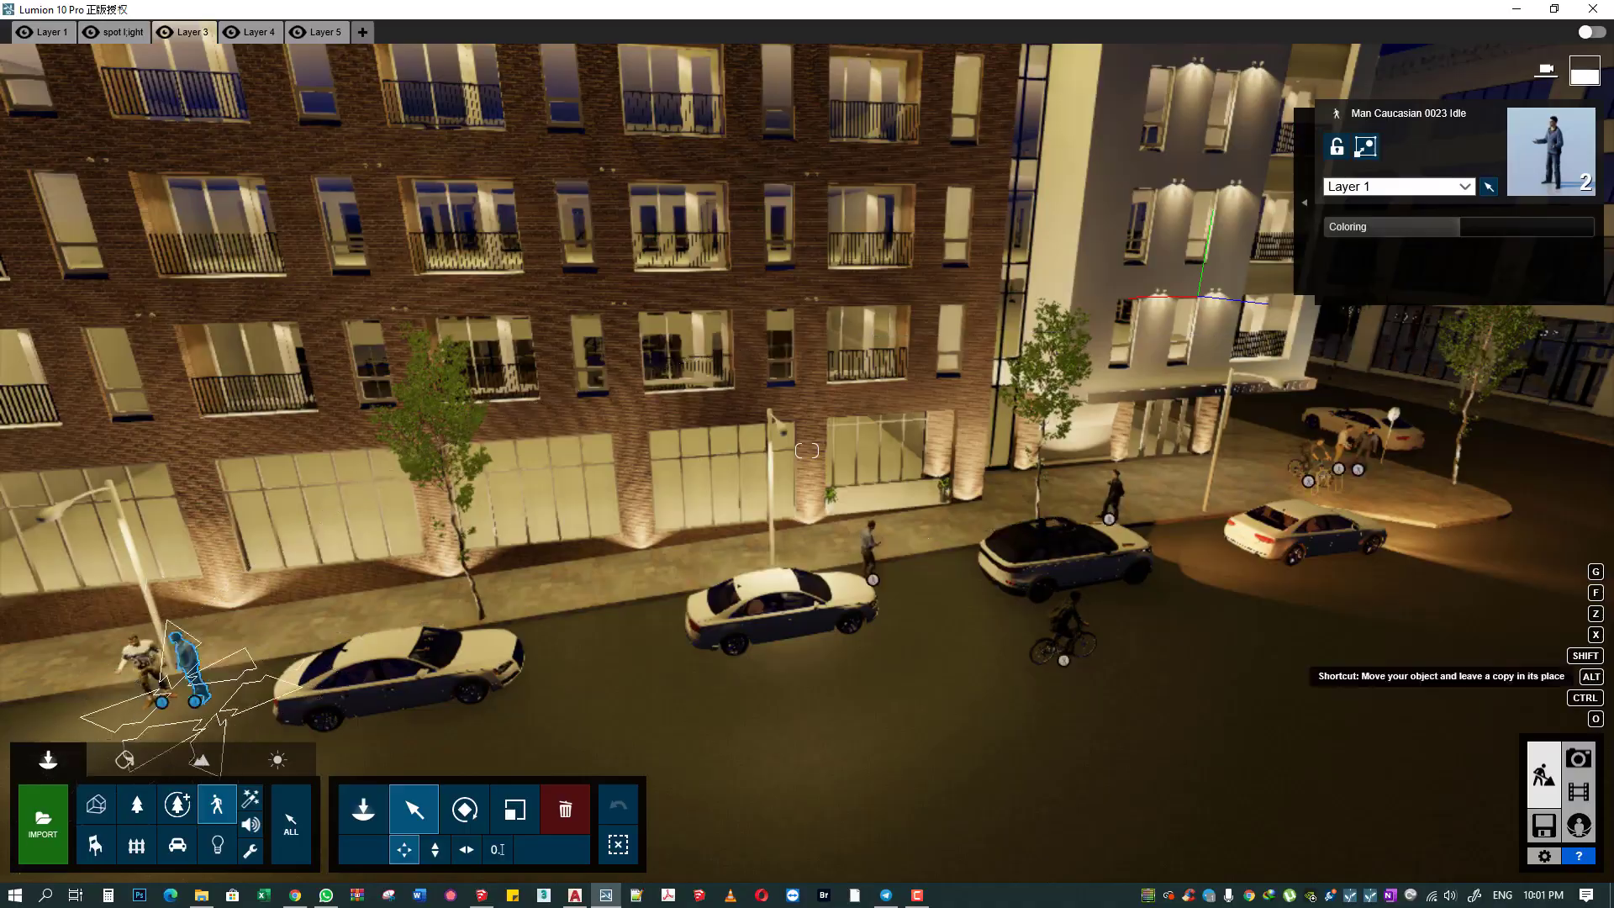
right_drag(158, 715, 76, 706)
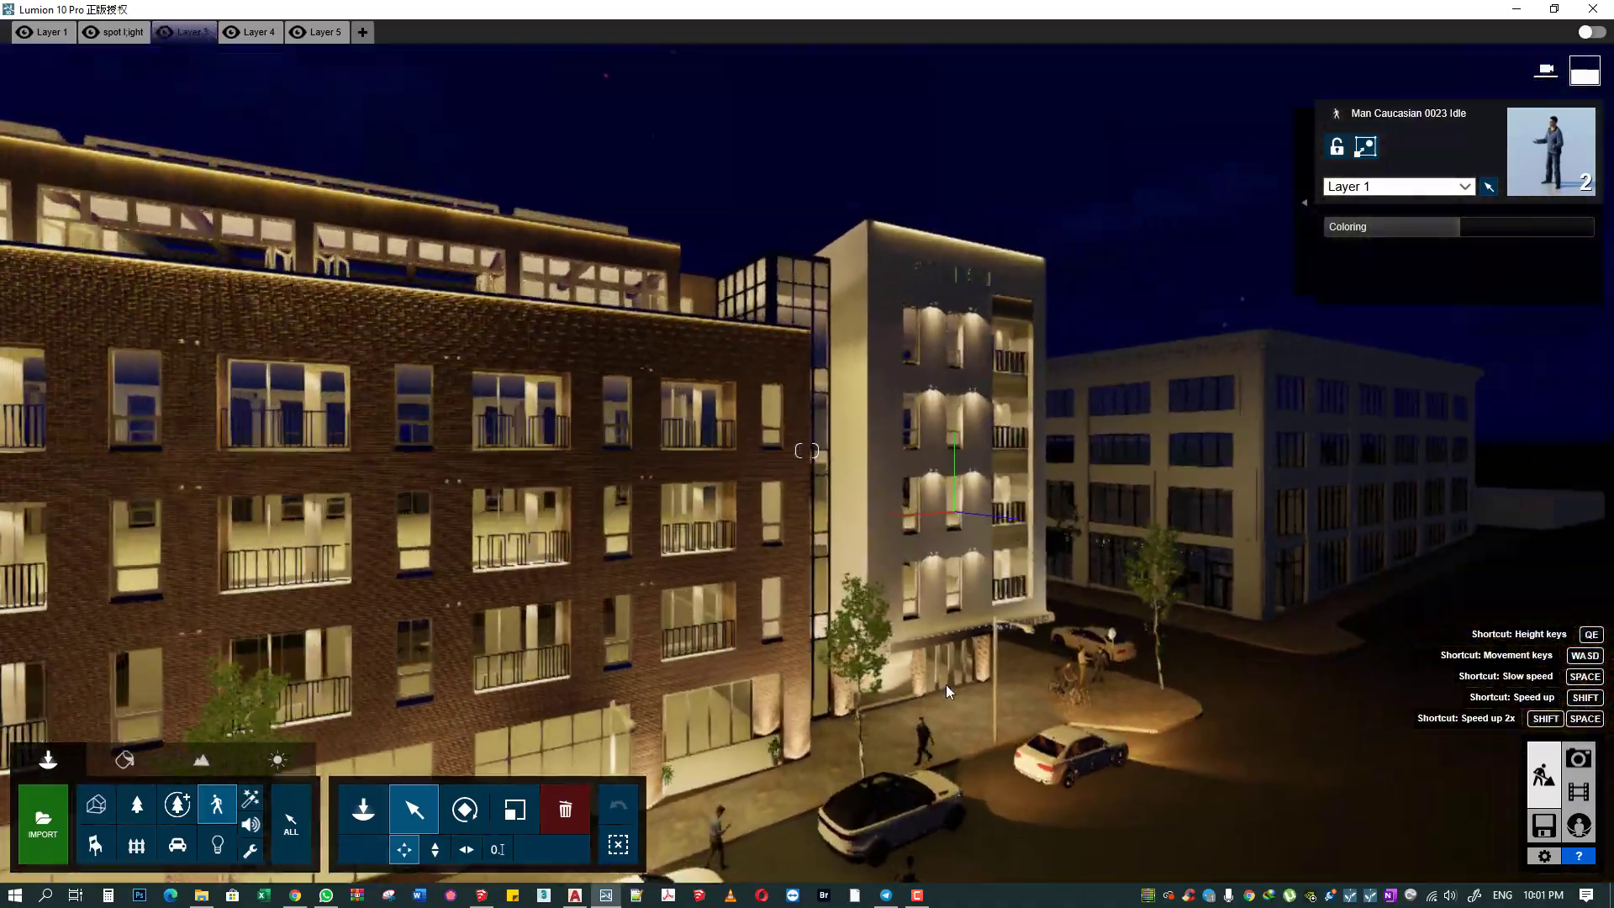
- Nudge the line light on the FLATIRON facade's top edge, then preview the second photo view
mouse_move(945, 685)
right_down()
mouse_move(918, 609)
mouse_move(751, 617)
right_up()
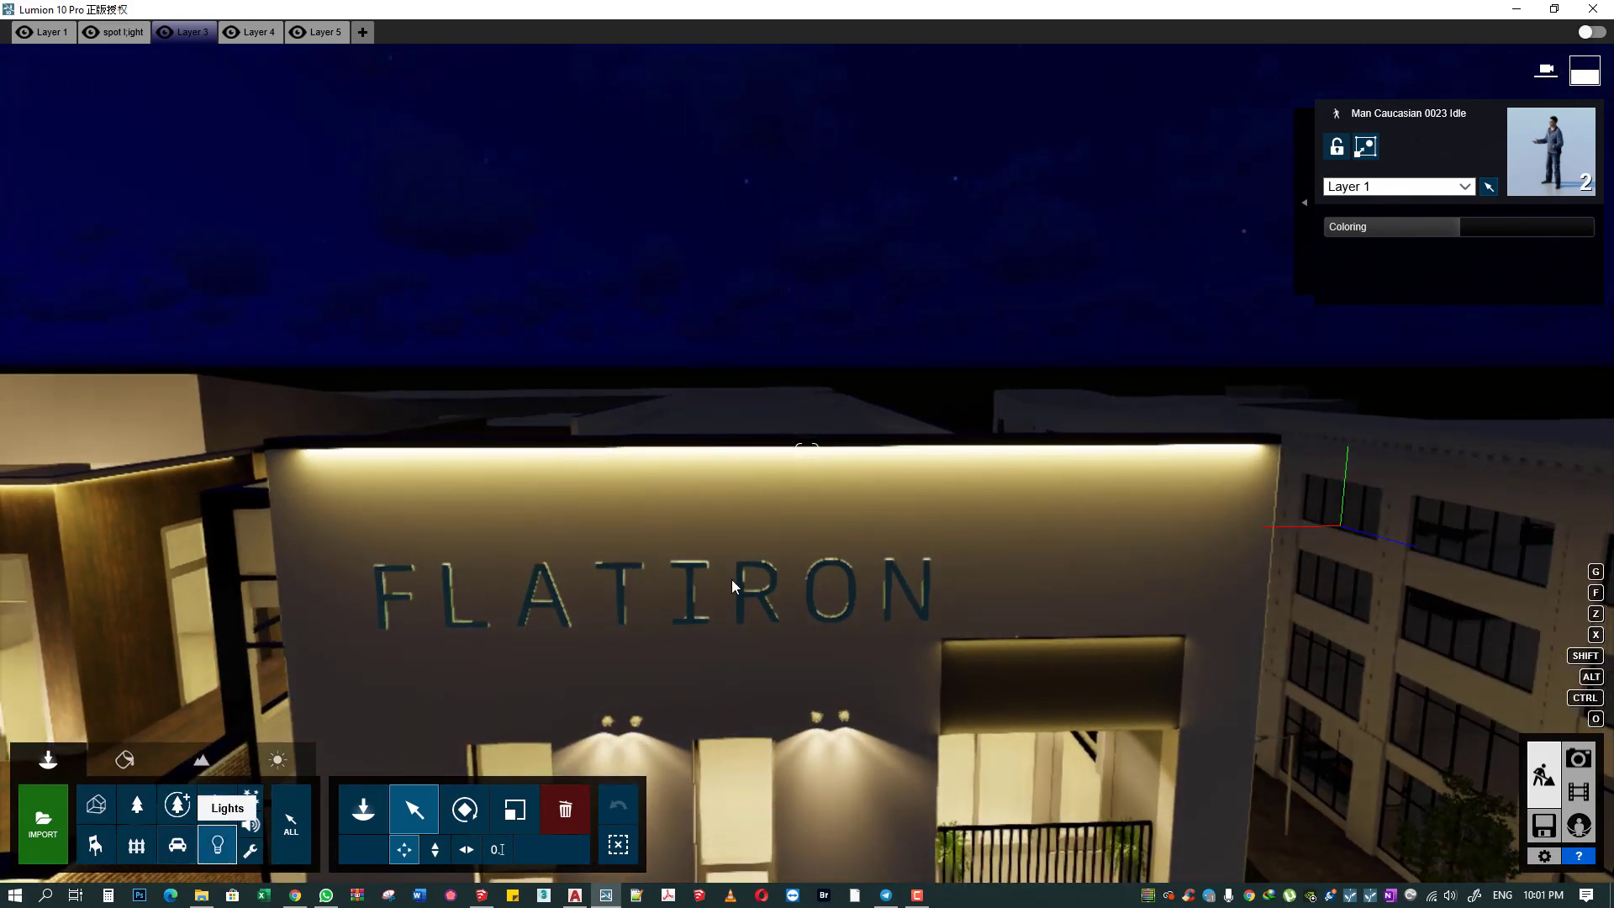
click(796, 447)
mouse_move(792, 454)
mouse_down()
mouse_move(748, 456)
mouse_move(813, 452)
mouse_up()
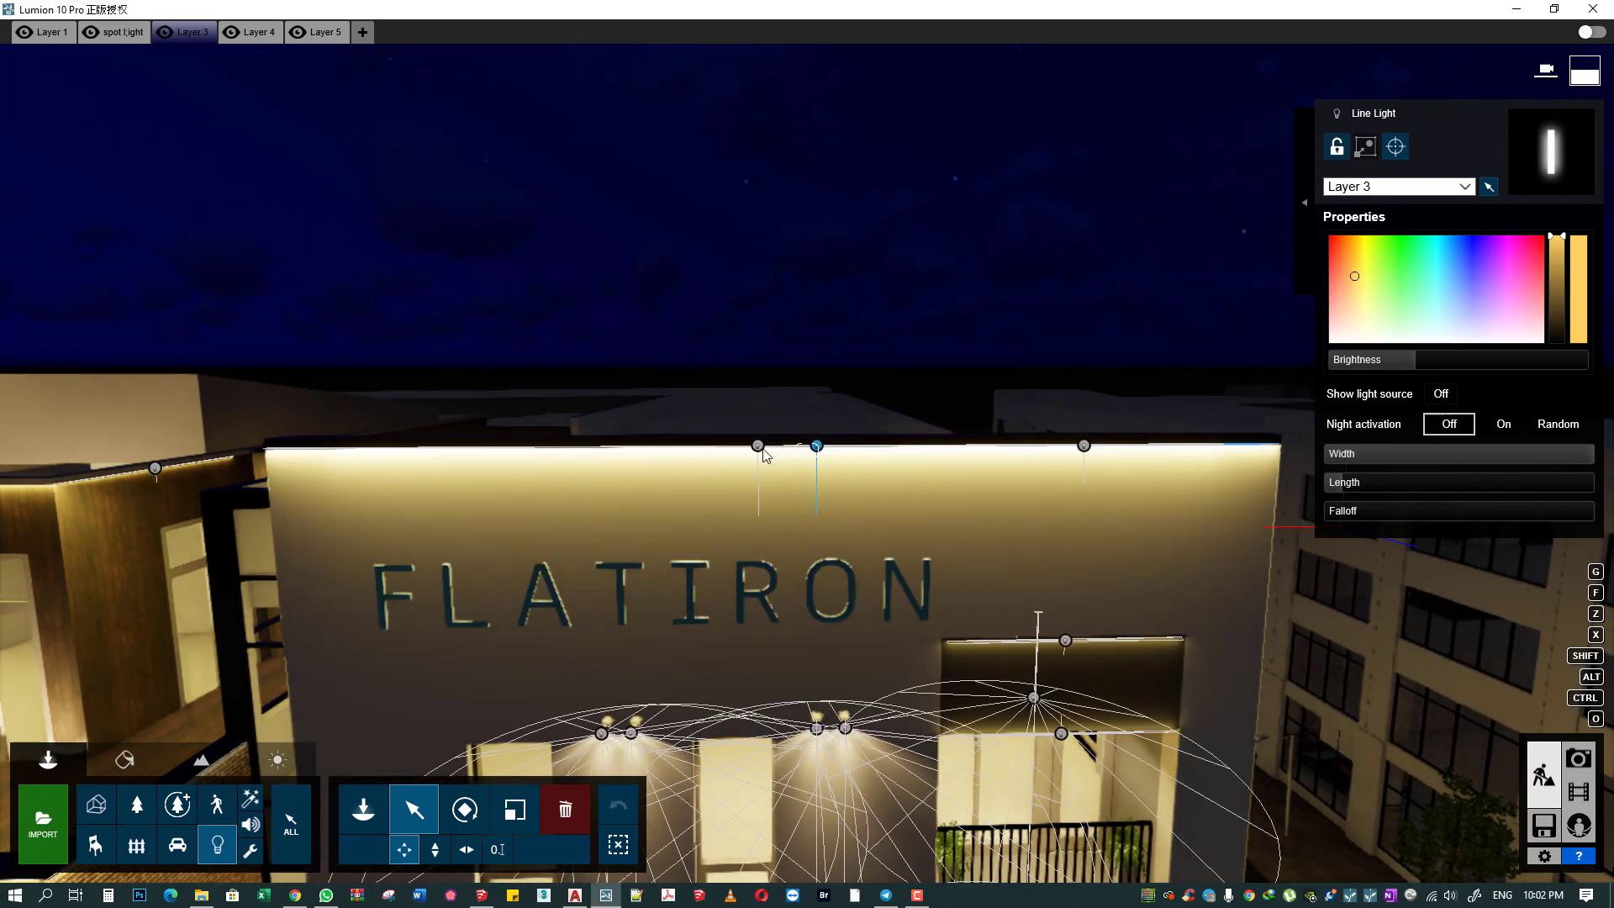
mouse_move(1400, 358)
right_down()
mouse_move(1429, 358)
mouse_move(1006, 526)
right_up()
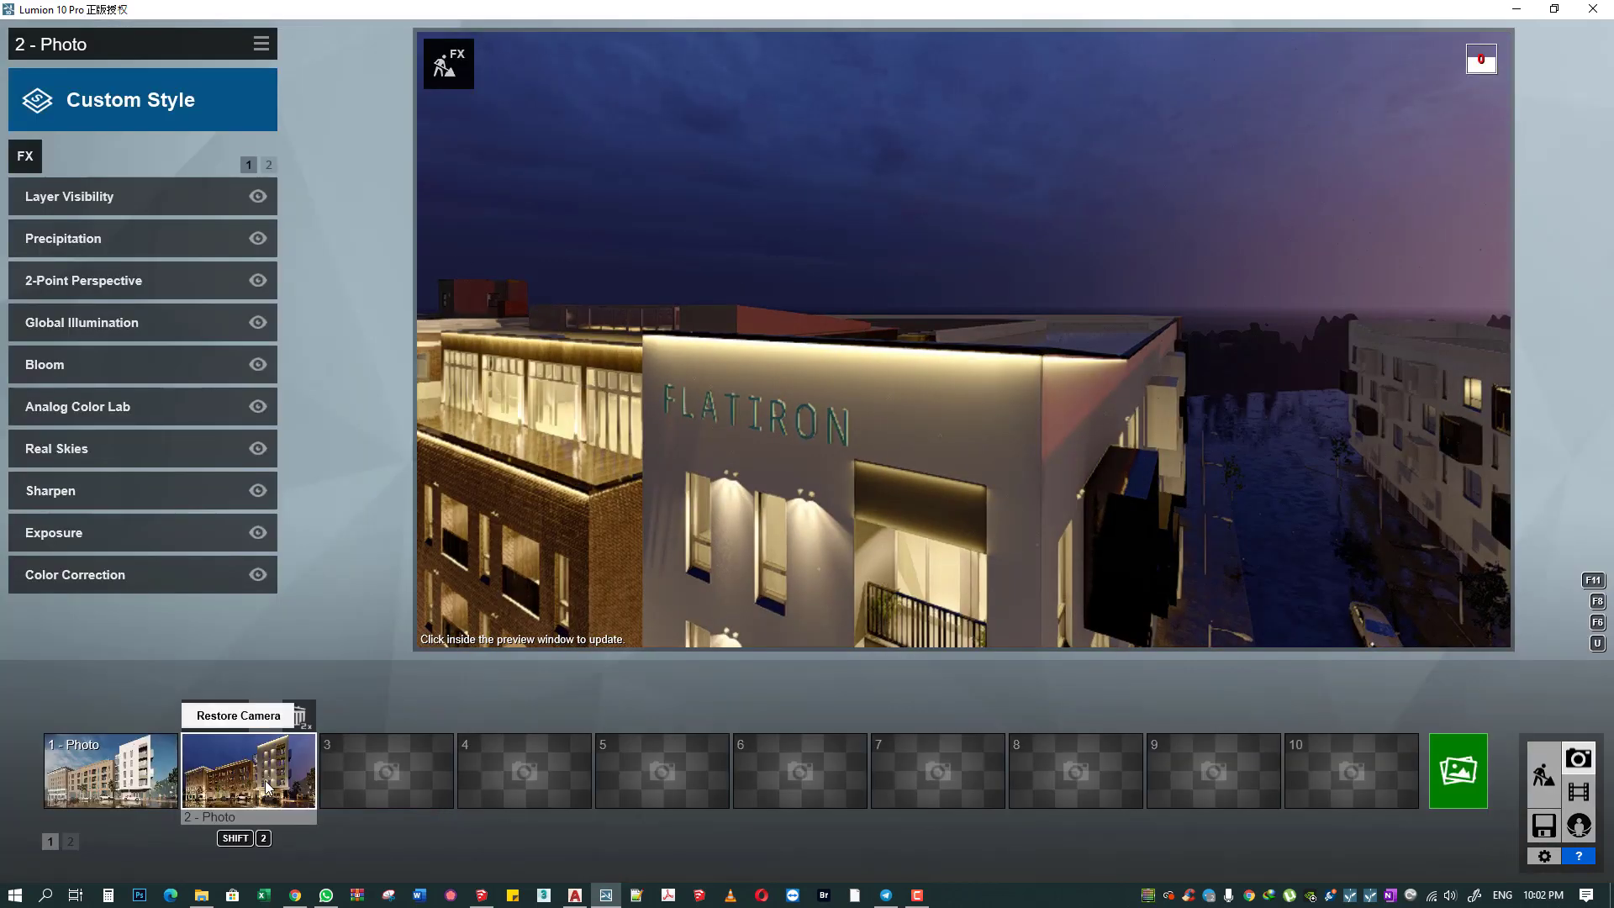
click(268, 788)
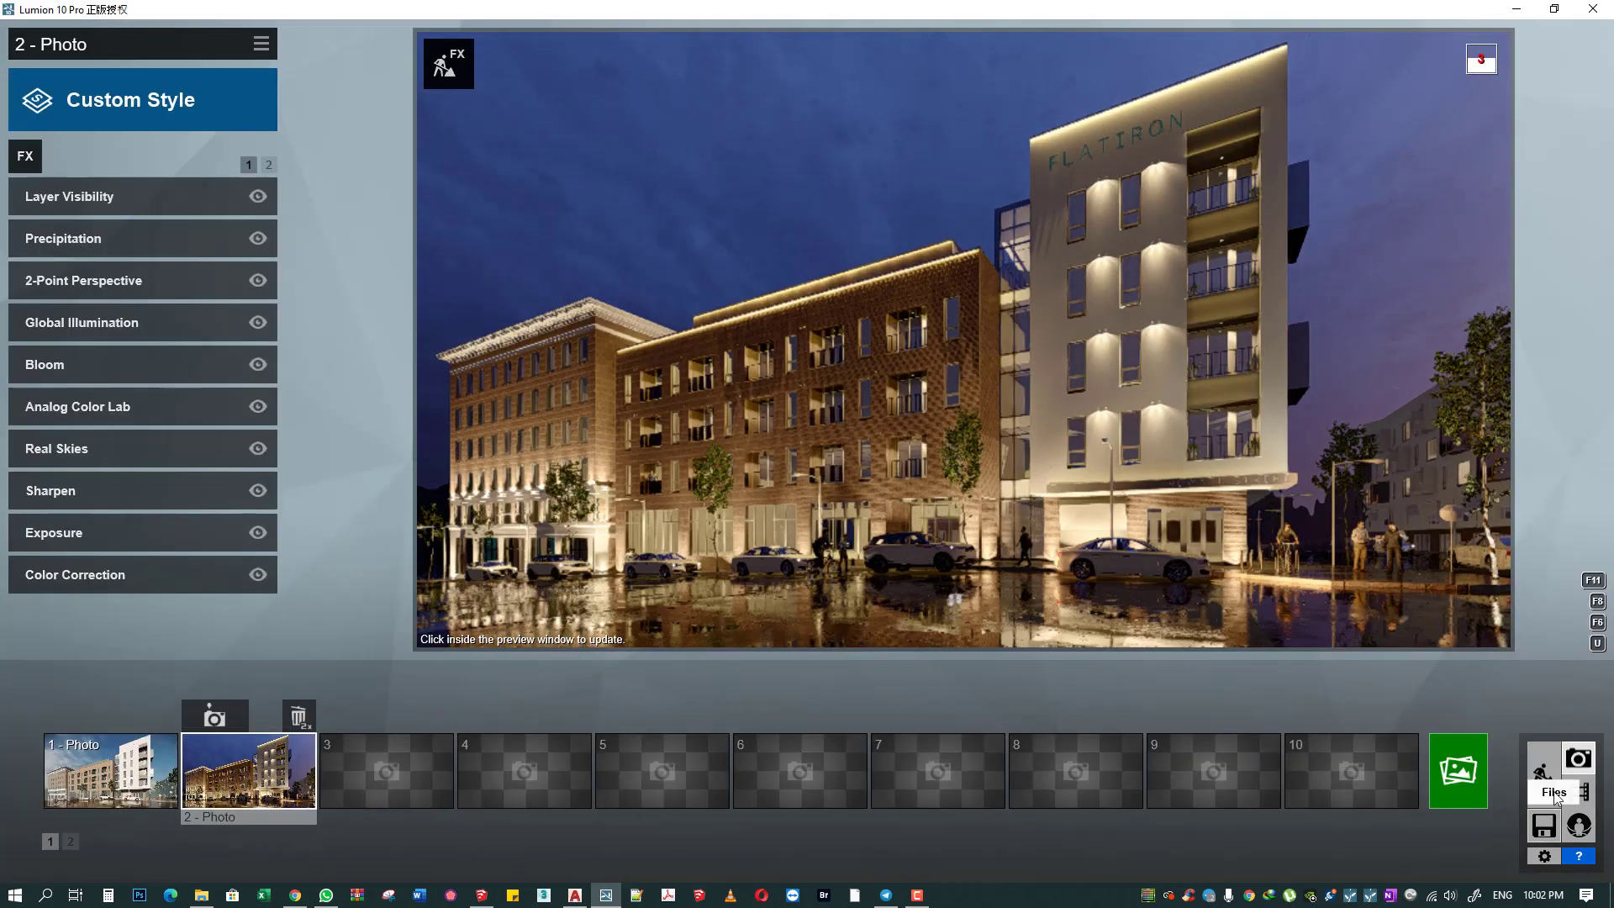
click(1551, 785)
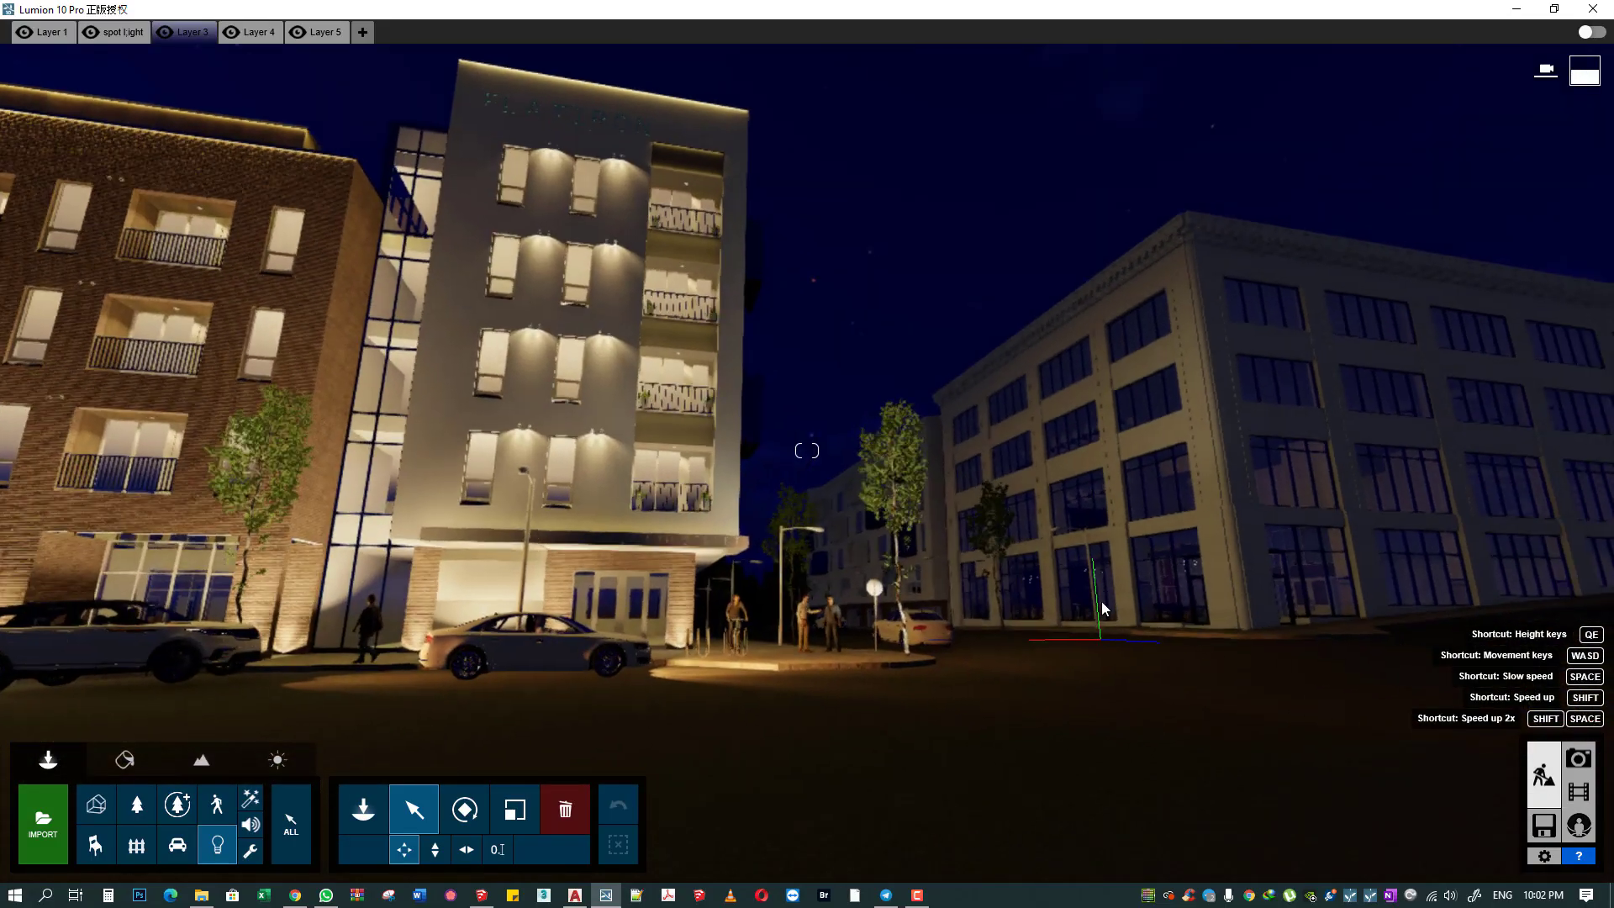
- Position the uplight spotlight at the foot of the first brick pier on the storefront
right_drag(1101, 602, 849, 635)
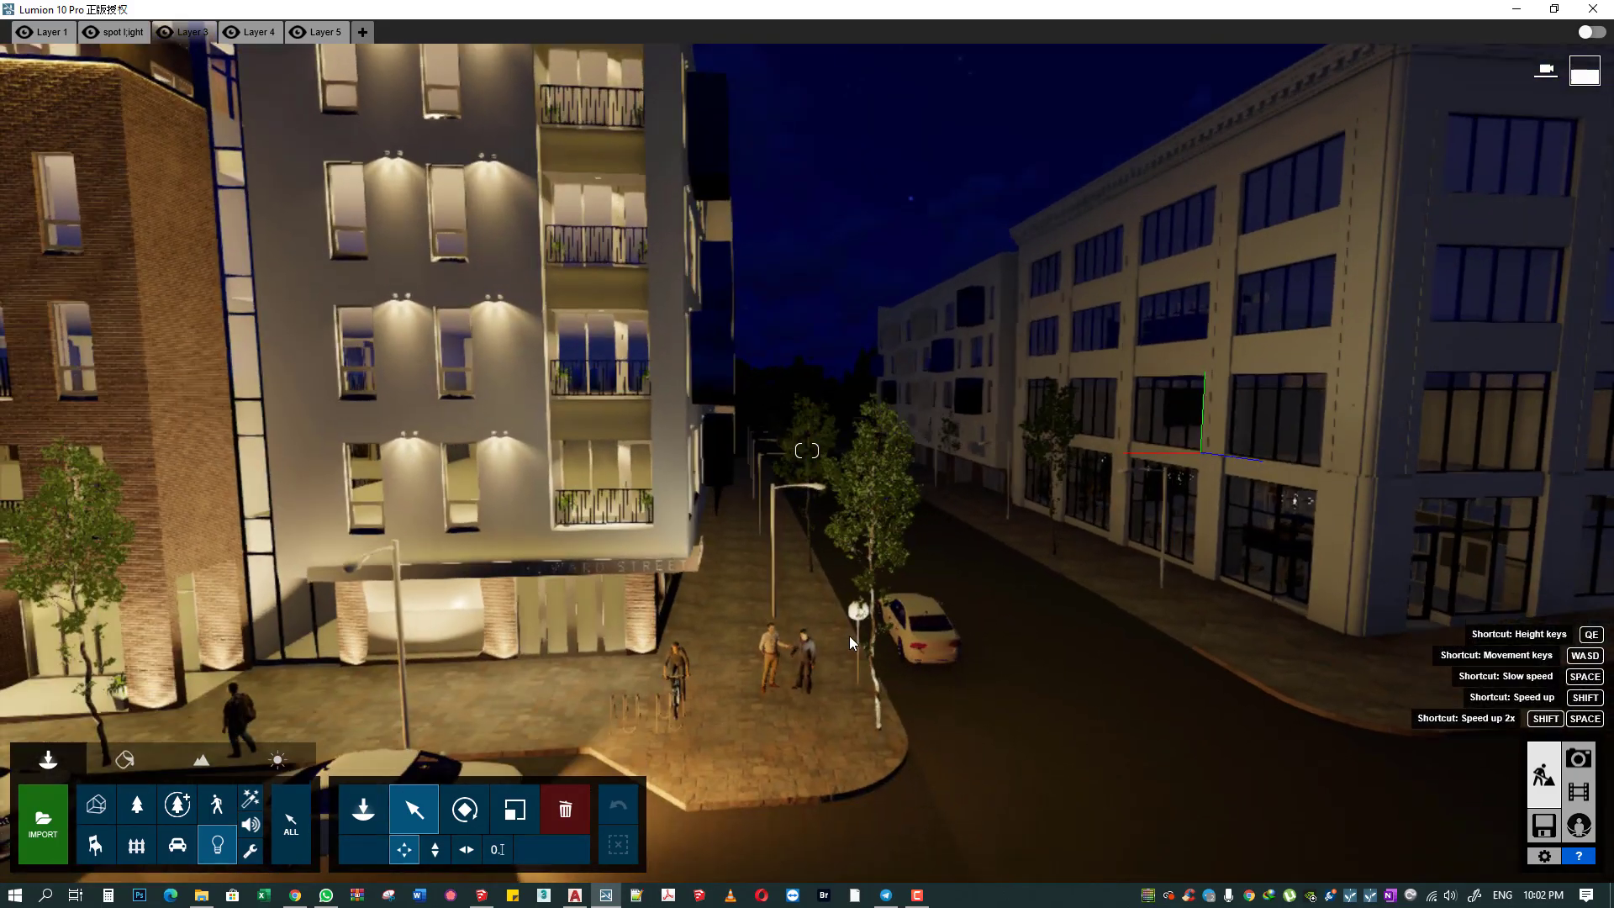
drag(853, 664, 754, 568)
right_drag(738, 554, 1206, 538)
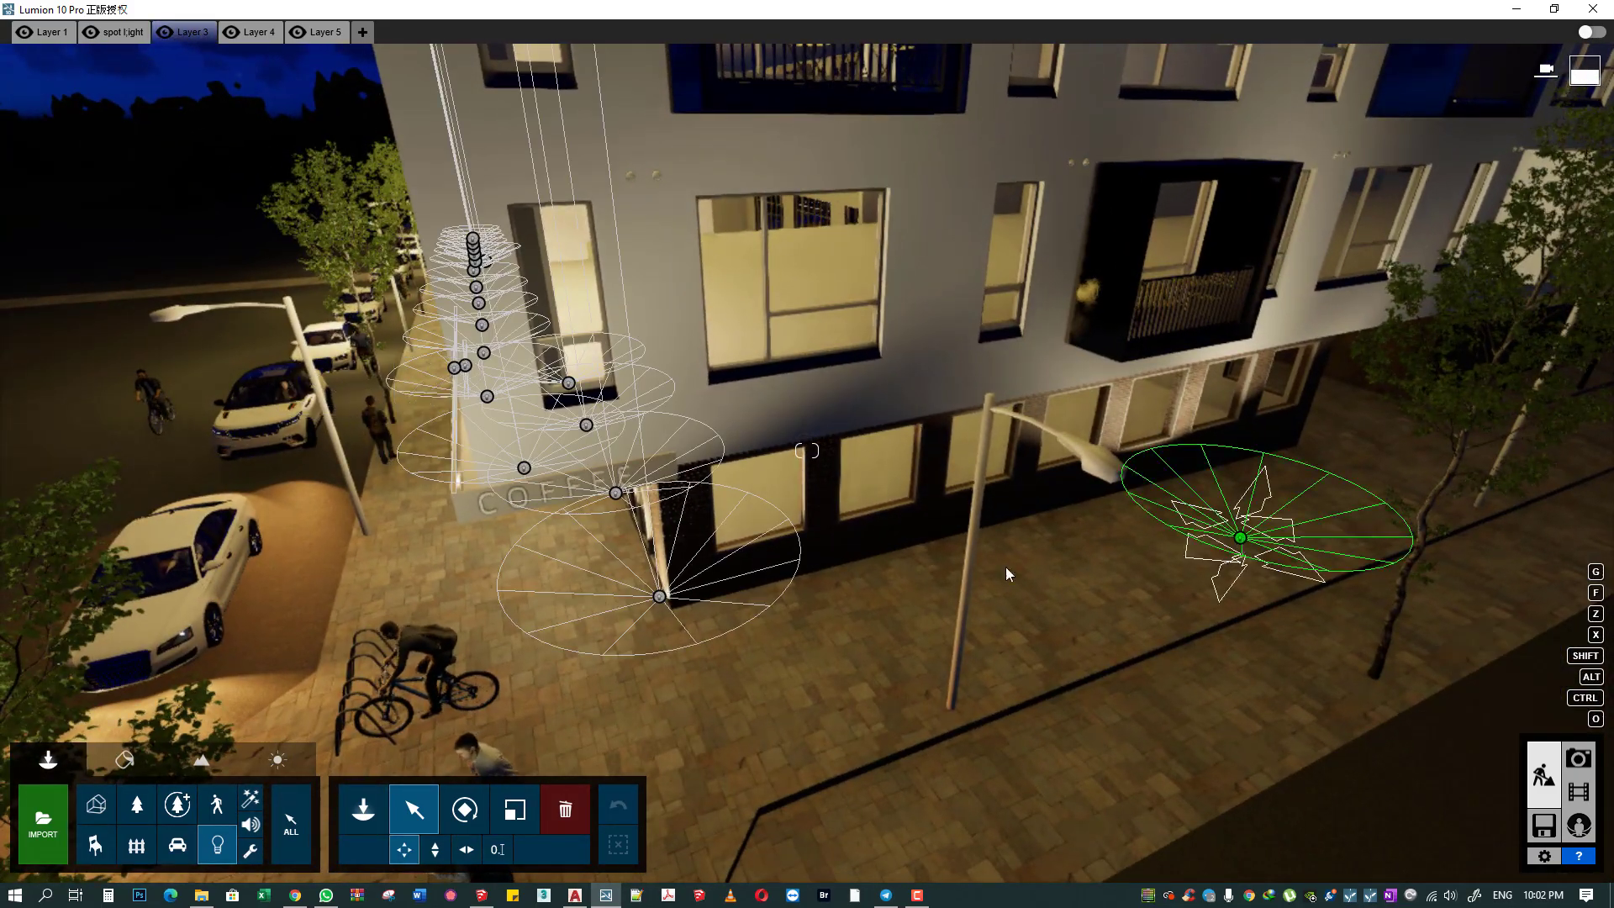
mouse_move(1008, 574)
mouse_down()
mouse_move(697, 616)
mouse_move(832, 578)
mouse_up()
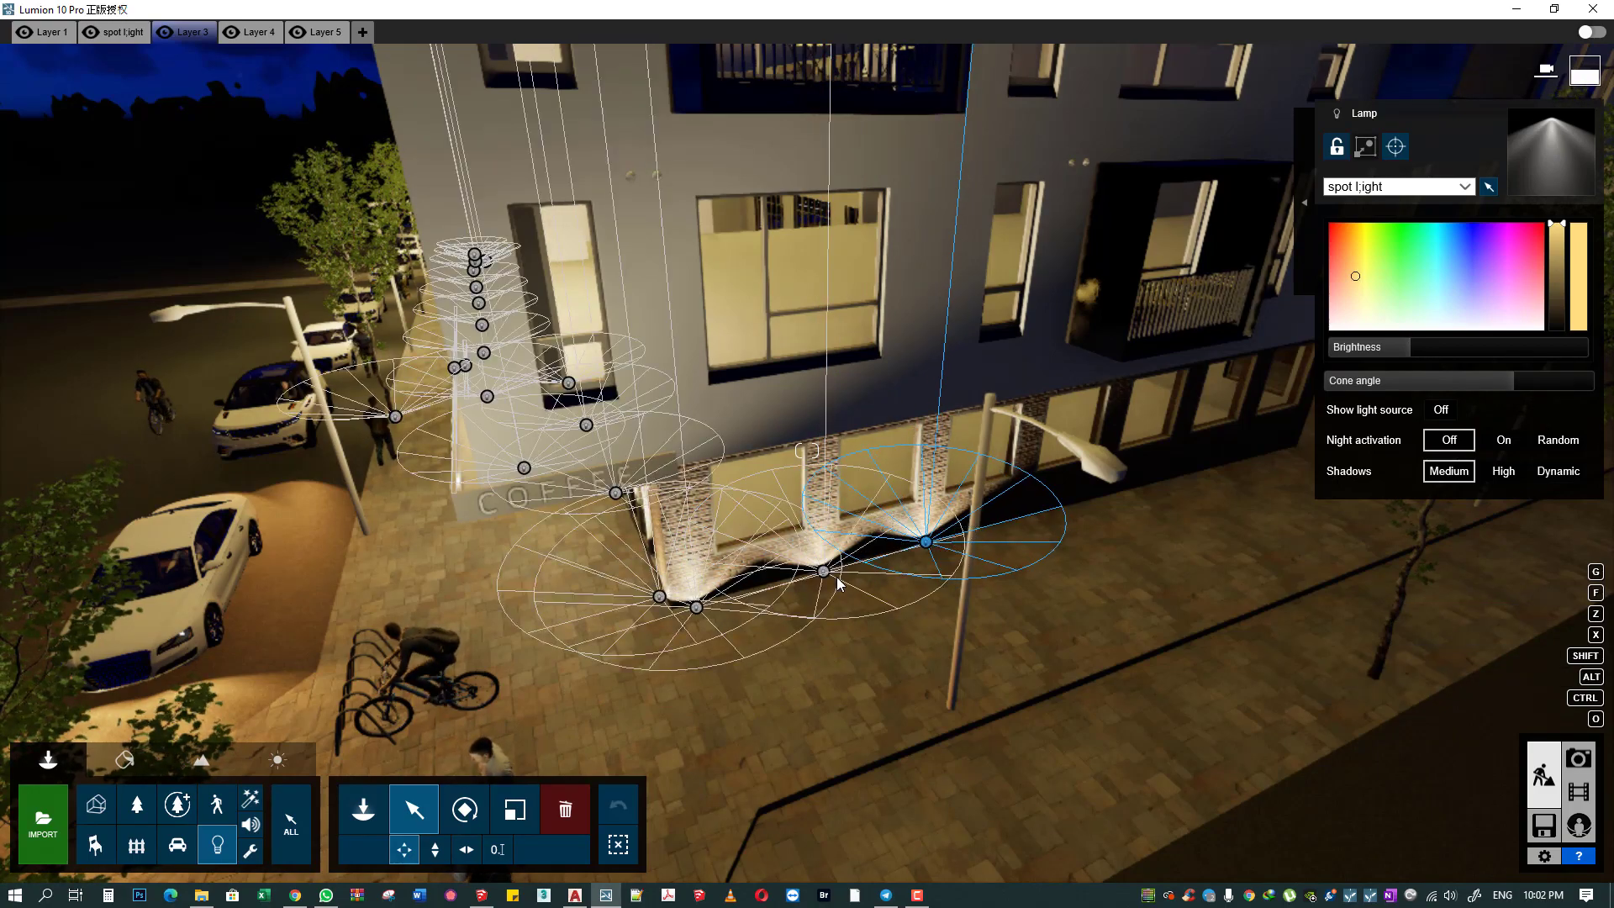
scroll(838, 580, up, 5)
scroll(728, 557, up, 5)
scroll(713, 588, up, 3)
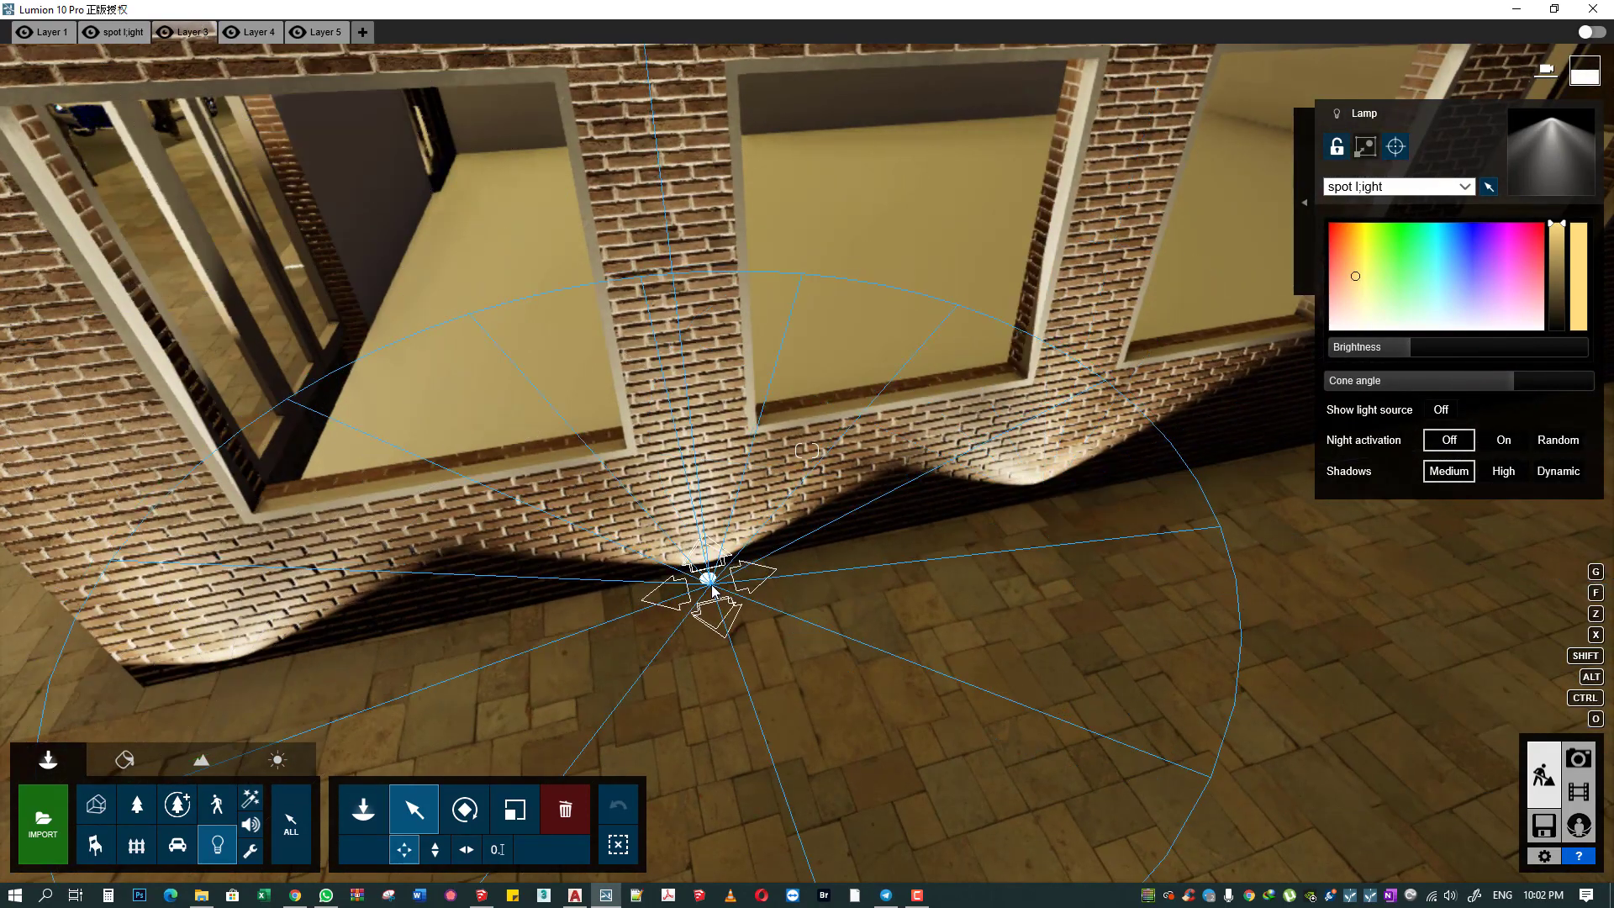
- Alt-drag spotlight copies to the bases of the next brick piers
middle_drag(1078, 513, 552, 476)
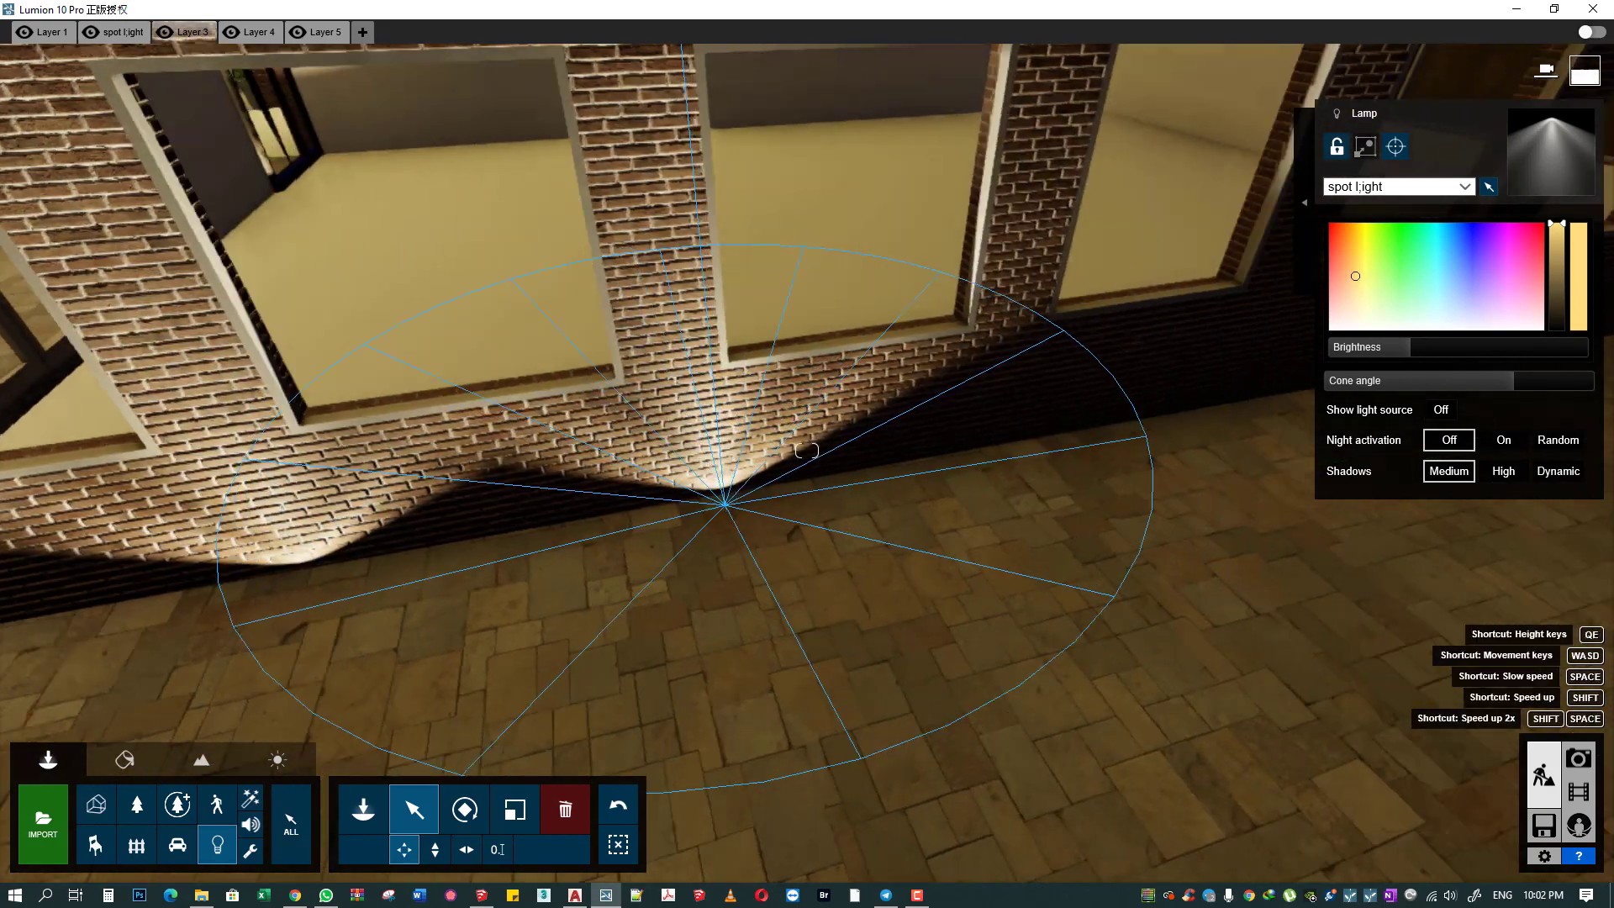
drag(552, 476, 1139, 460)
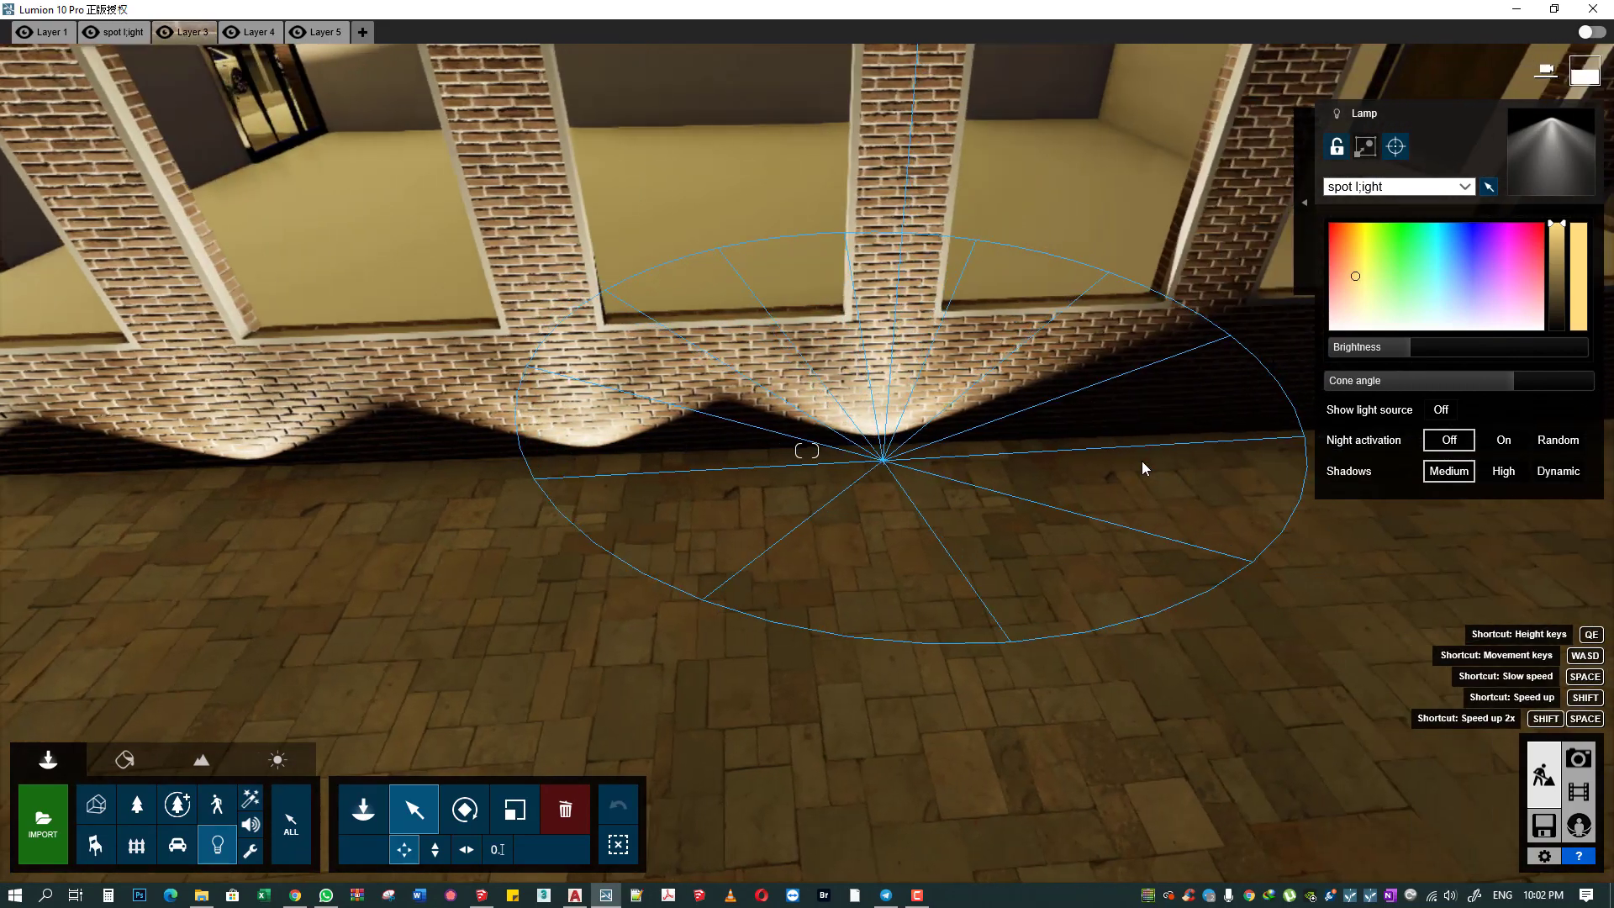
middle_drag(1143, 467, 857, 458)
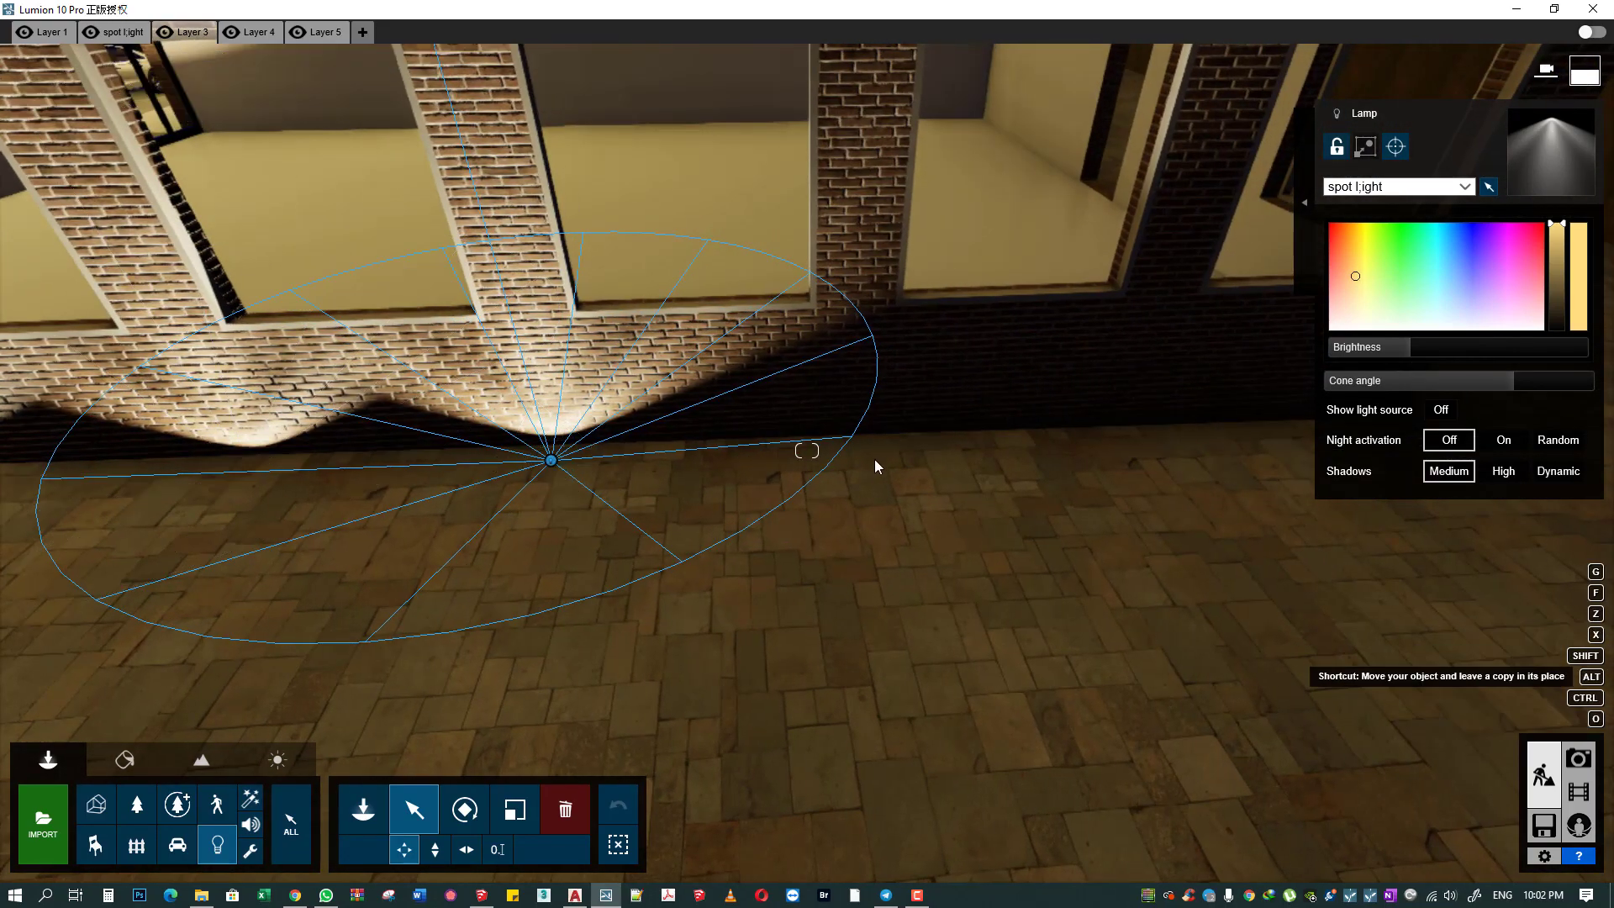
mouse_move(904, 458)
mouse_down()
mouse_move(482, 442)
mouse_move(734, 433)
mouse_move(654, 415)
mouse_move(510, 473)
mouse_move(1191, 433)
mouse_up()
- Carry a spotlight copy to the next building and set it under the first brick panel
drag(1017, 452, 832, 454)
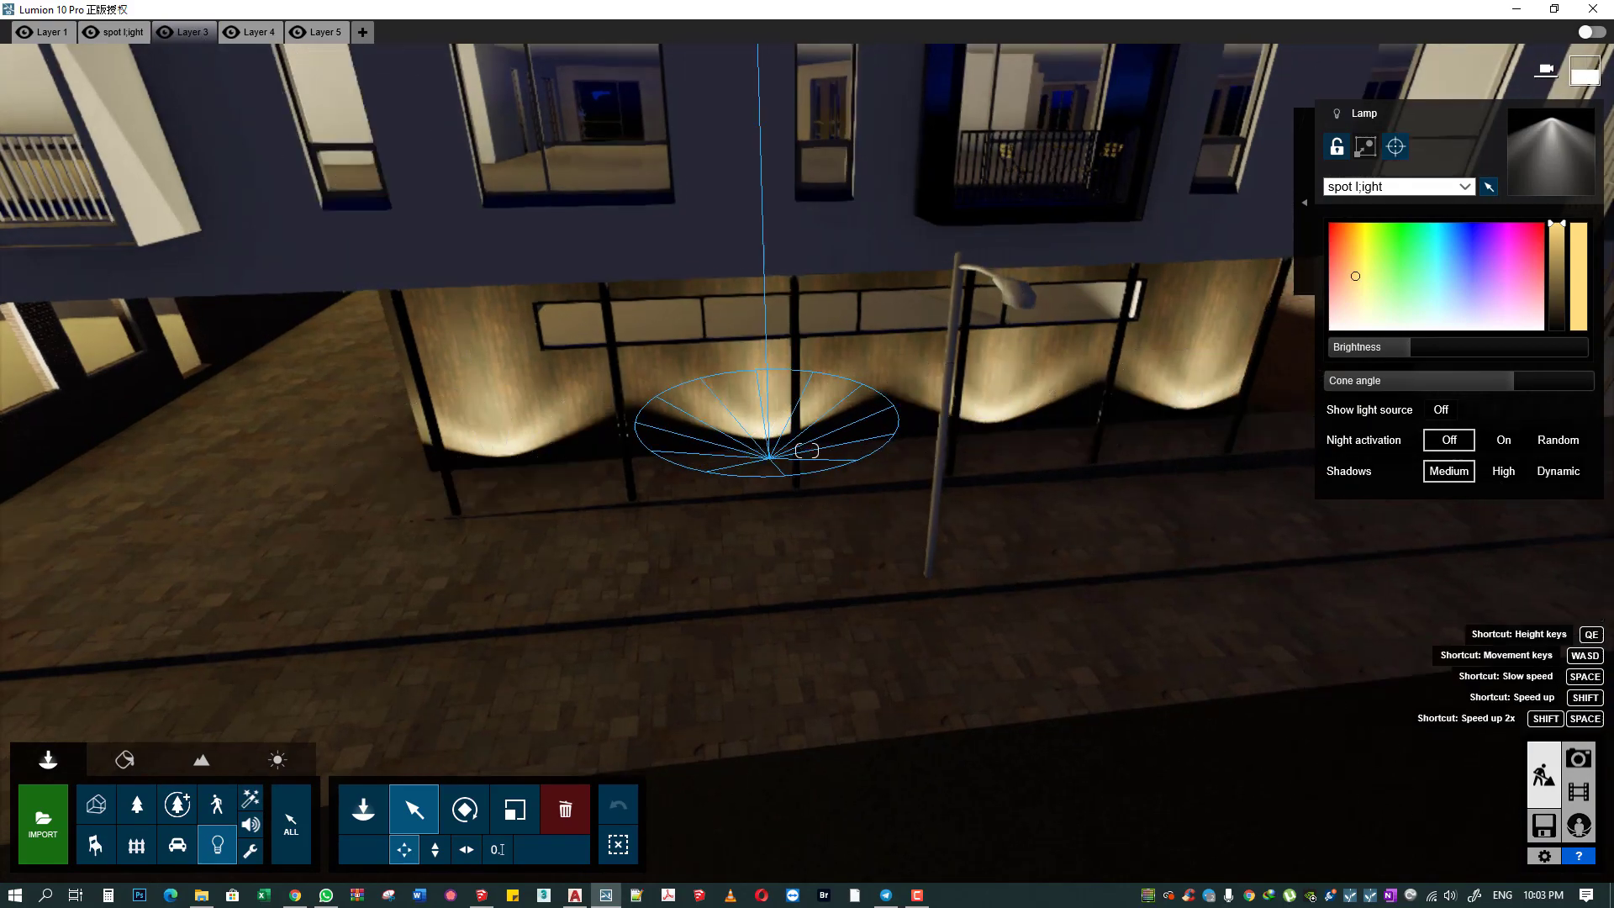
right_drag(832, 454, 588, 521)
right_drag(807, 450, 569, 408)
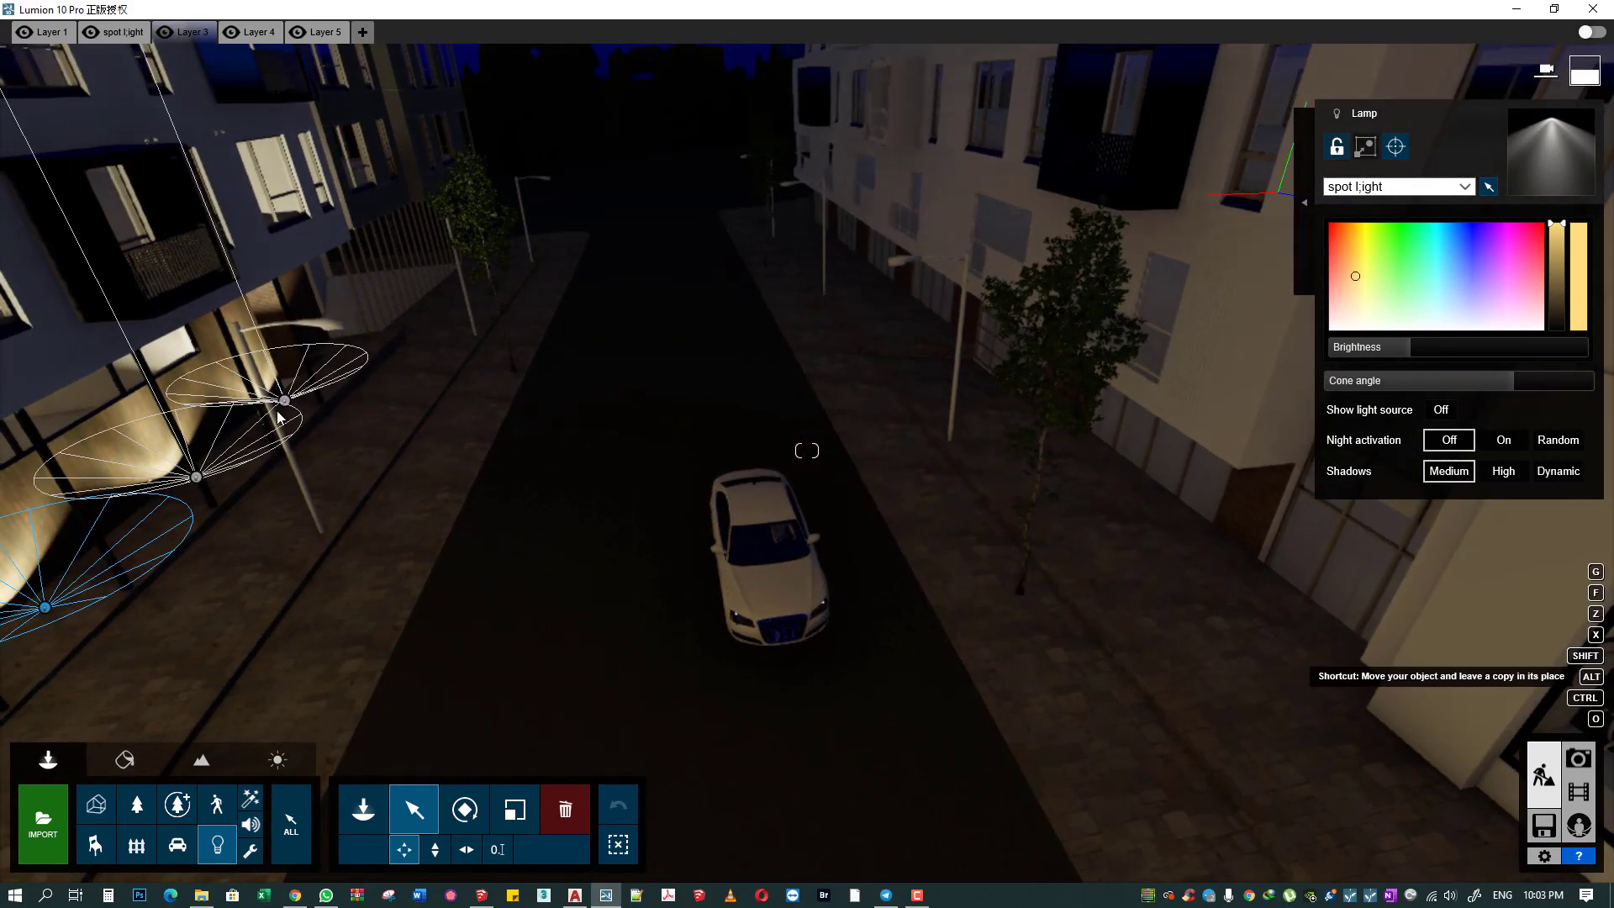
mouse_move(278, 416)
right_down()
mouse_move(1204, 547)
mouse_move(782, 677)
mouse_move(1366, 600)
right_up()
drag(1365, 600, 648, 595)
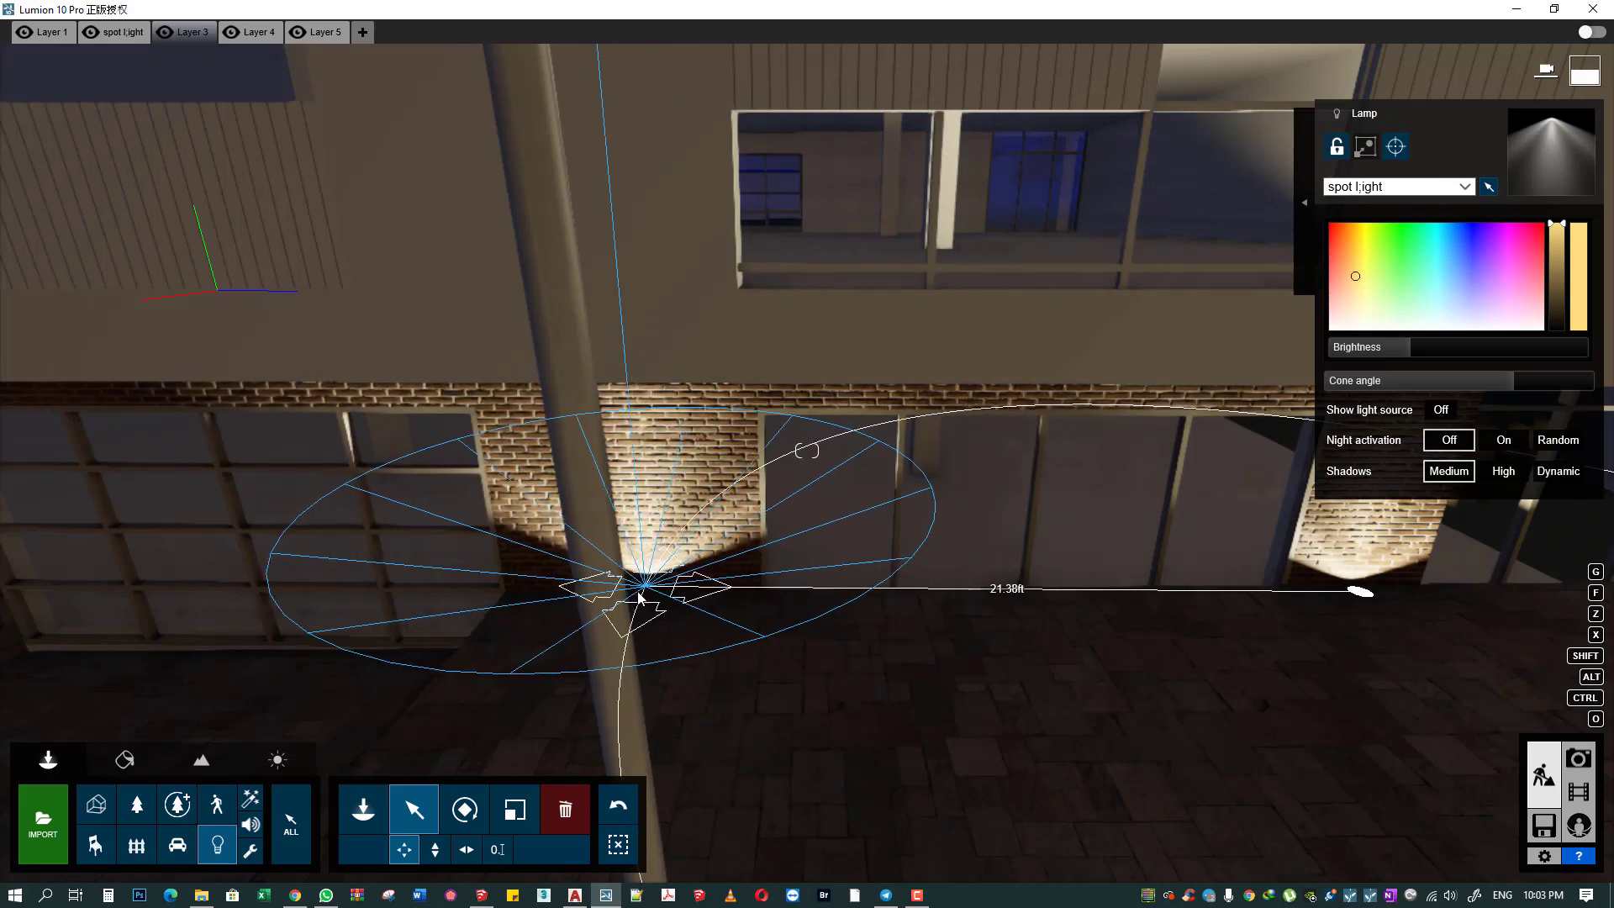
right_drag(648, 595, 1225, 583)
drag(1359, 576, 648, 582)
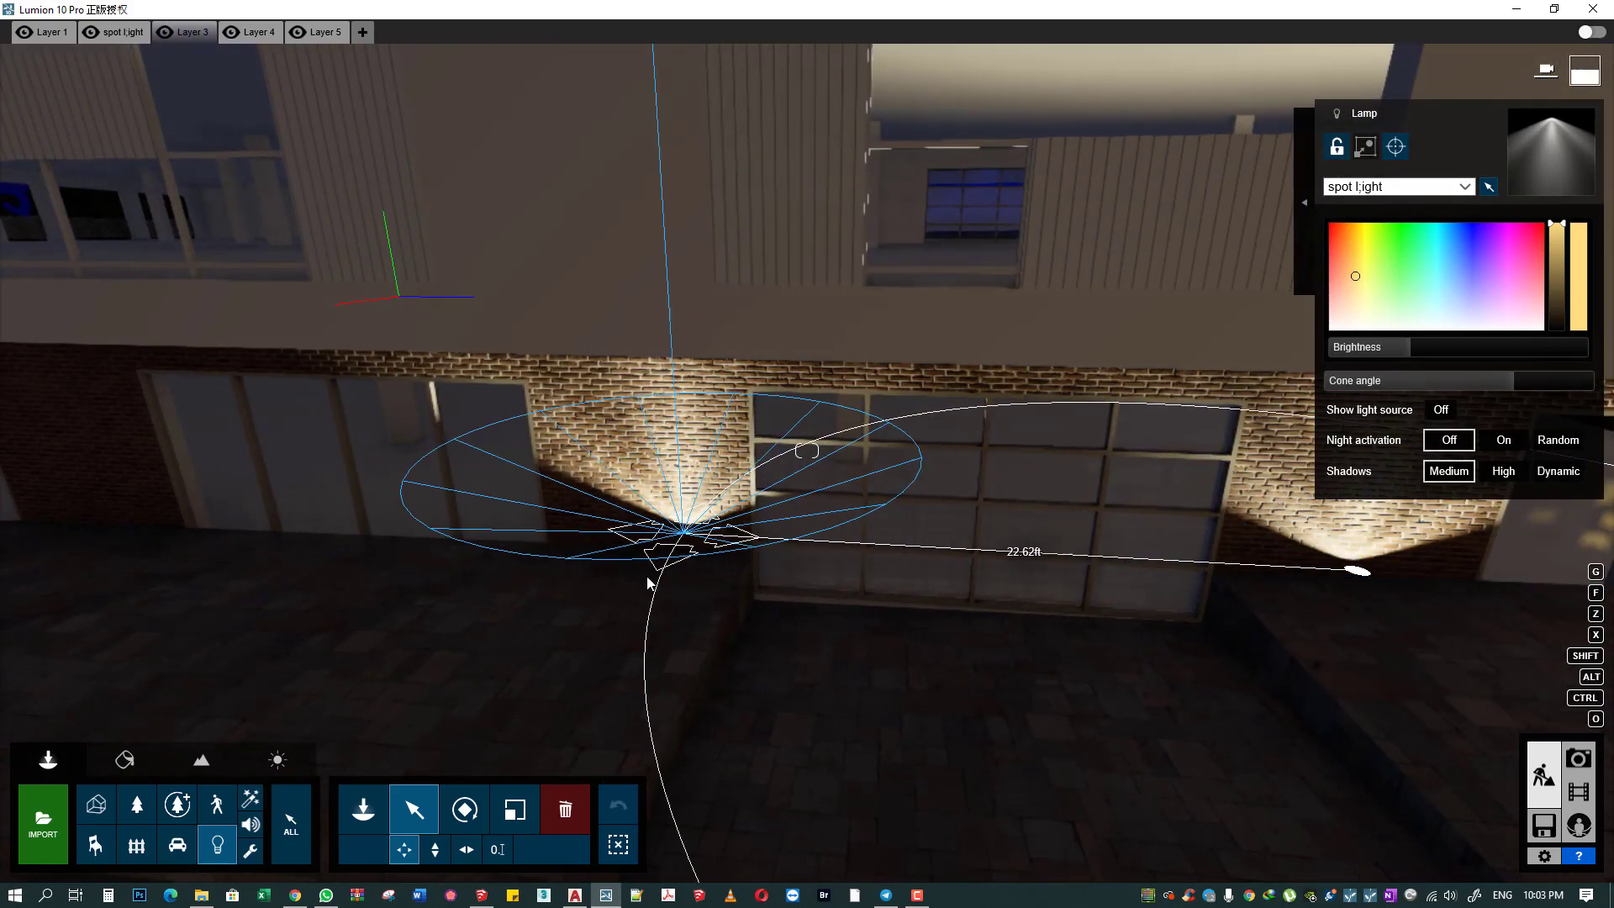
- Copy the spotlight to the base of the next brick panel between the glass bays
scroll(681, 538, up, 3)
scroll(715, 639, up, 3)
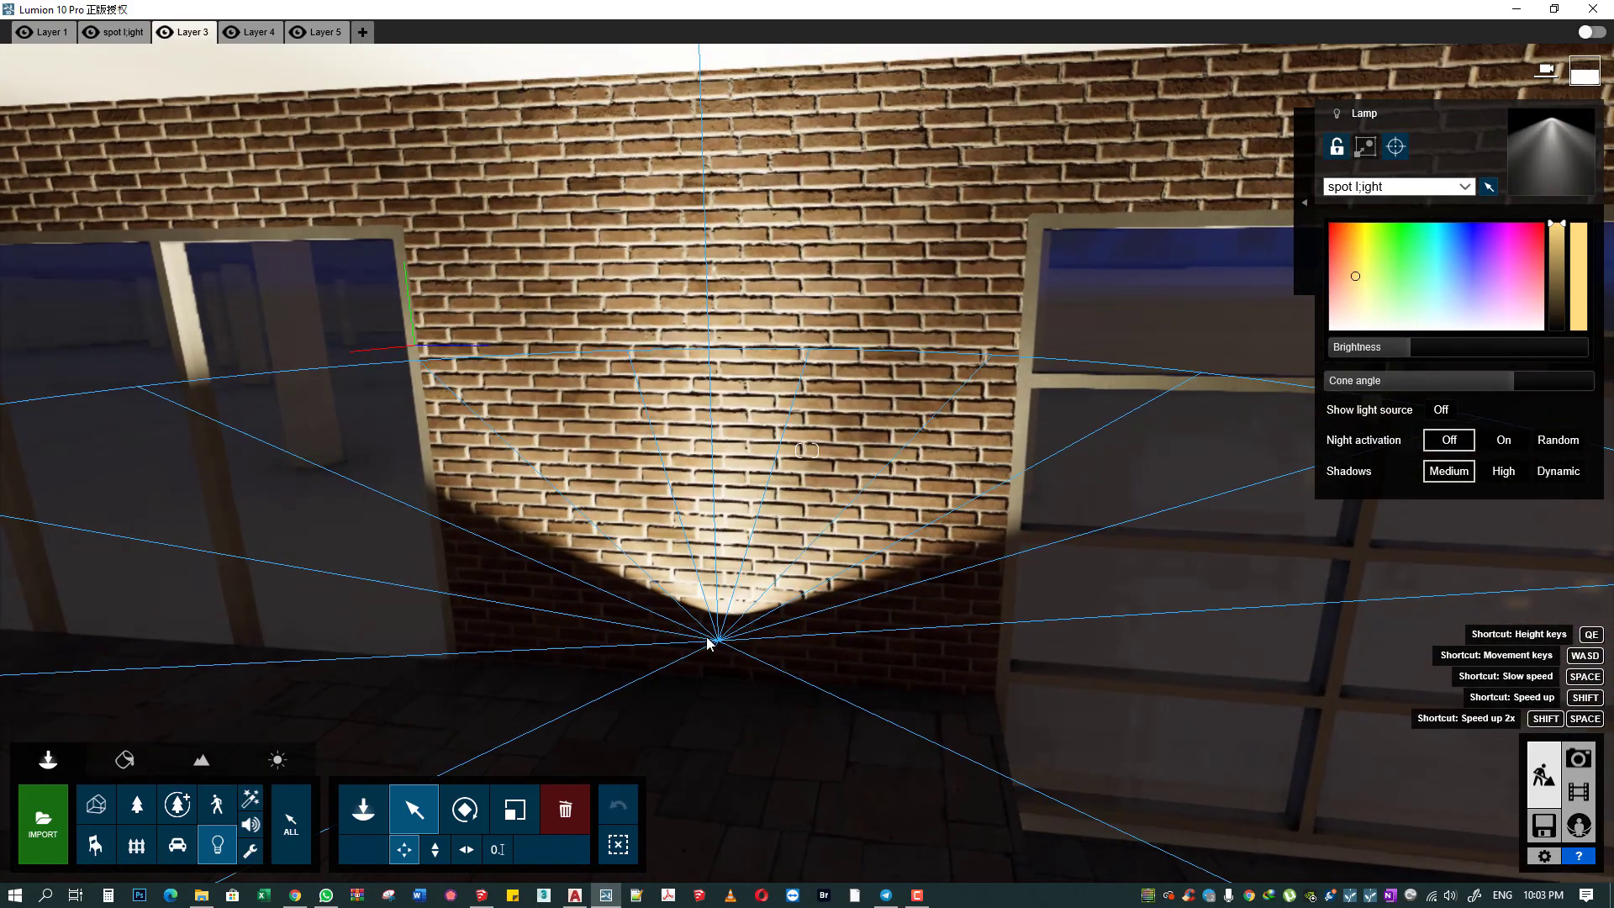
scroll(720, 696, up, 2)
scroll(721, 696, down, 5)
scroll(722, 681, up, 3)
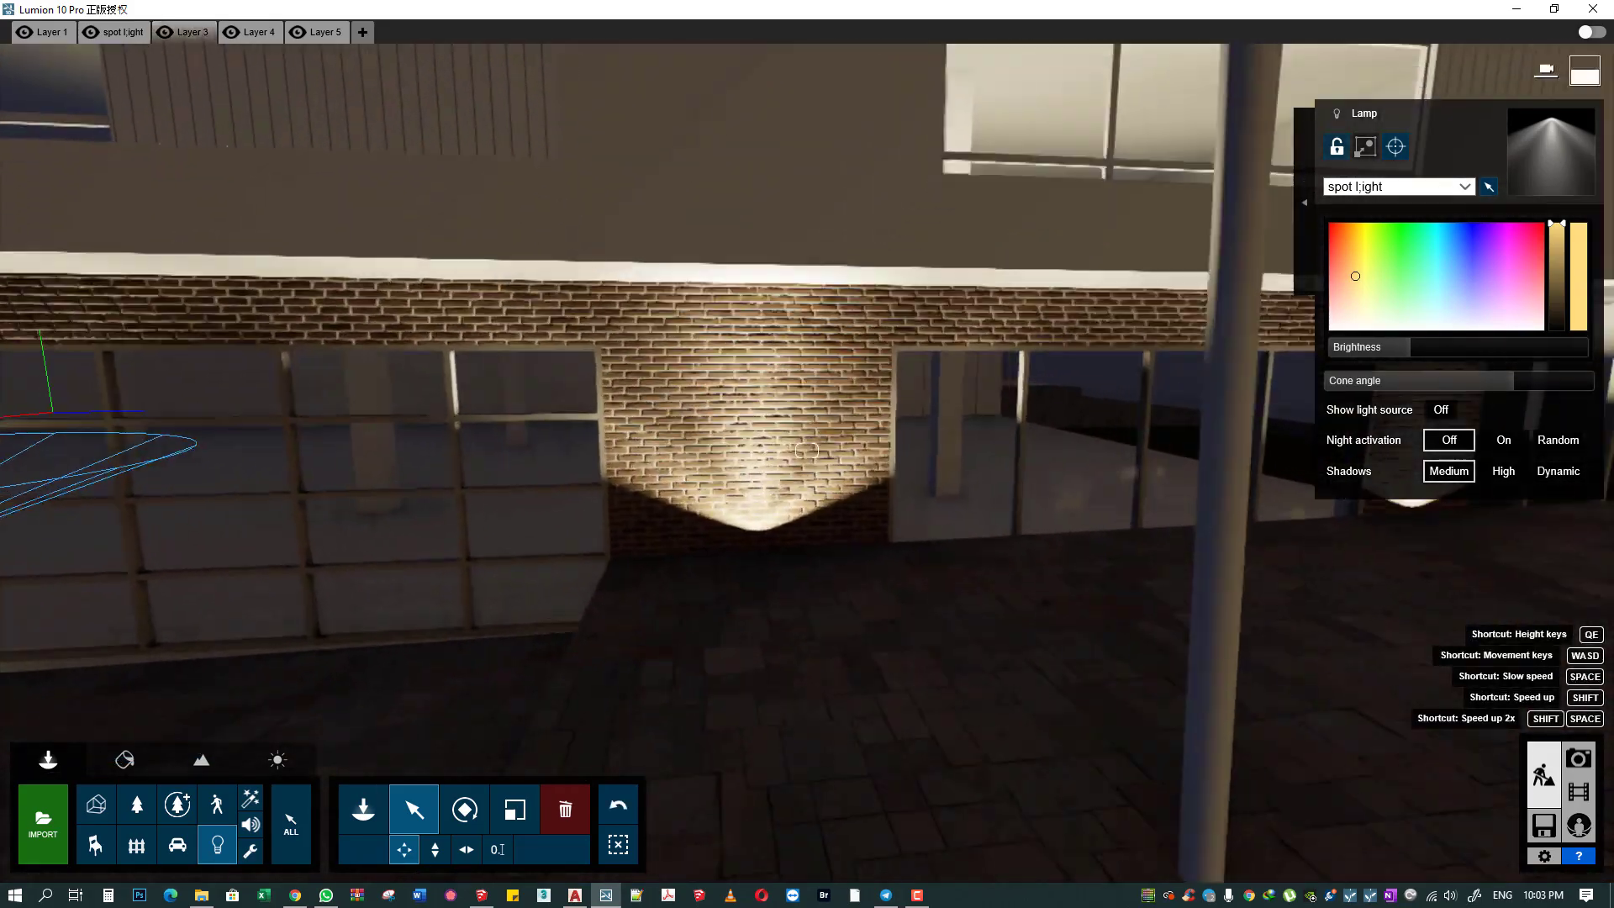
scroll(722, 667, up, 3)
scroll(723, 667, down, 2)
scroll(723, 666, down, 3)
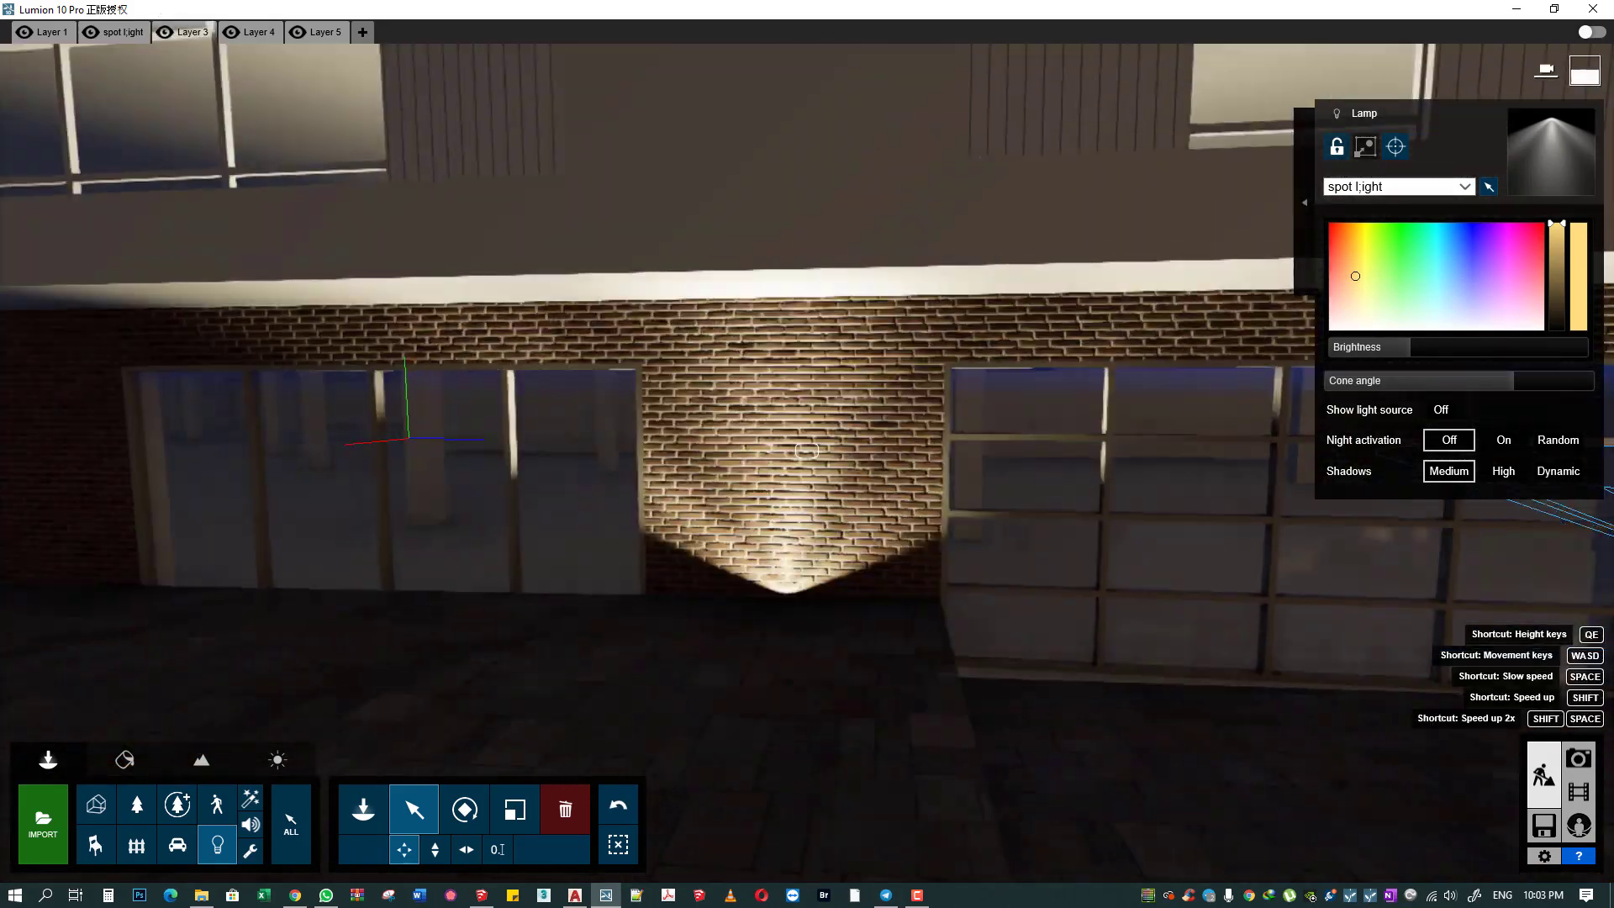
middle_drag(722, 667, 1389, 672)
mouse_move(1297, 593)
alt+mouse_down()
mouse_move(534, 601)
mouse_move(656, 612)
mouse_move(643, 618)
alt+mouse_up()
- Undo the misplaced spotlight copy and place it at another brick panel instead
key(a)
key(ctrl+z)
key(d)
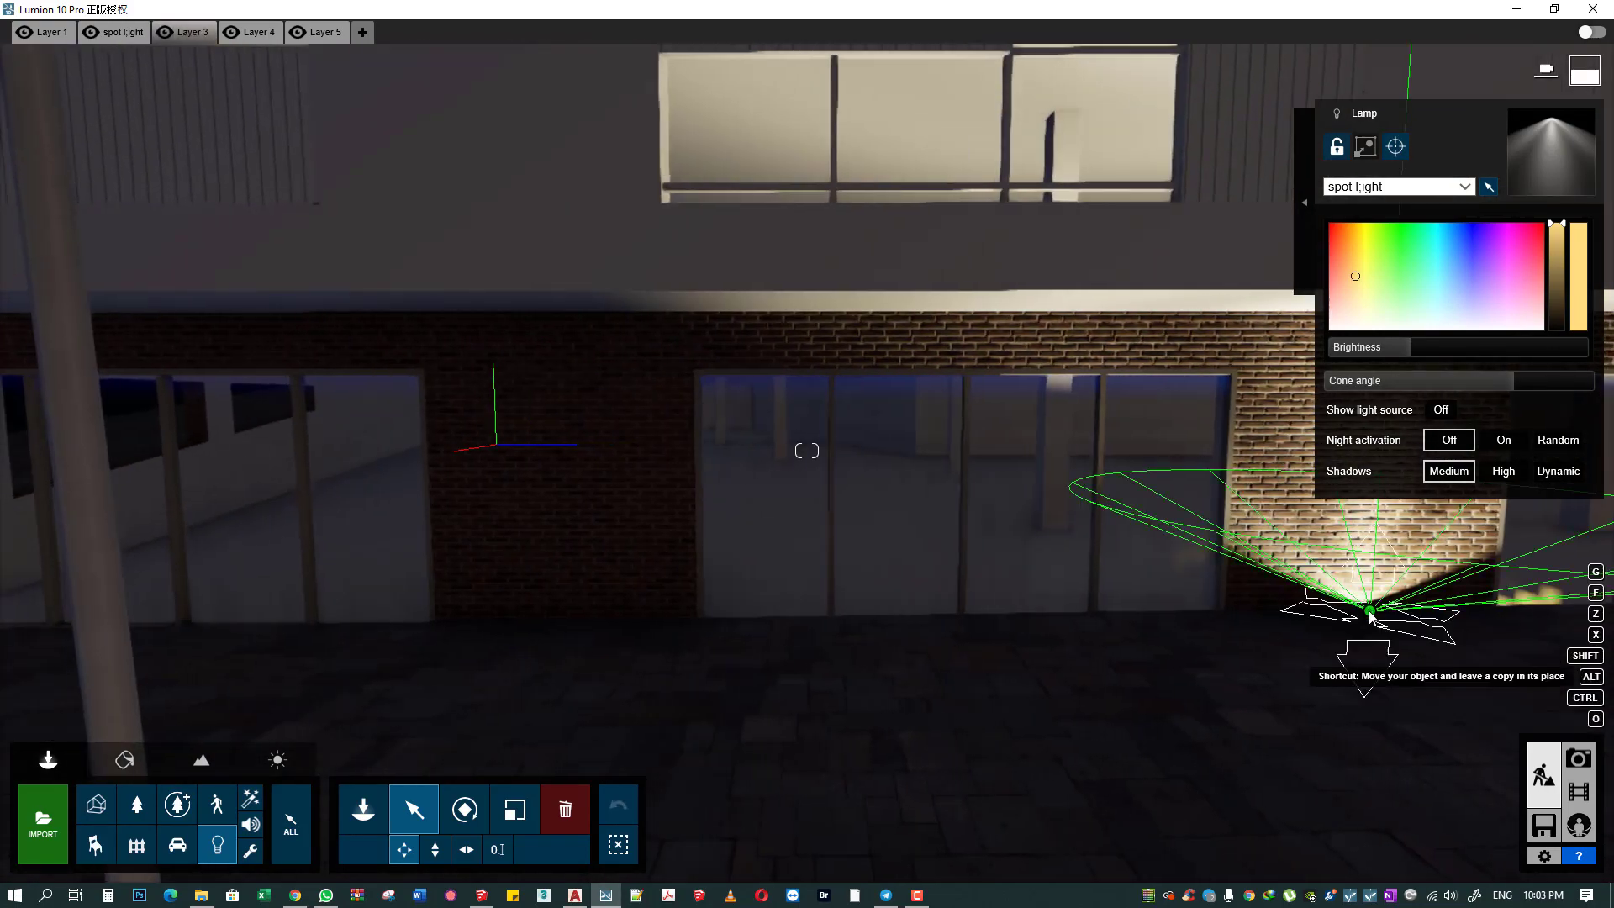
alt+drag(1370, 618, 576, 622)
- Undo the extra spotlight copy and place a copy at the next white pillar
key(ctrl+z)
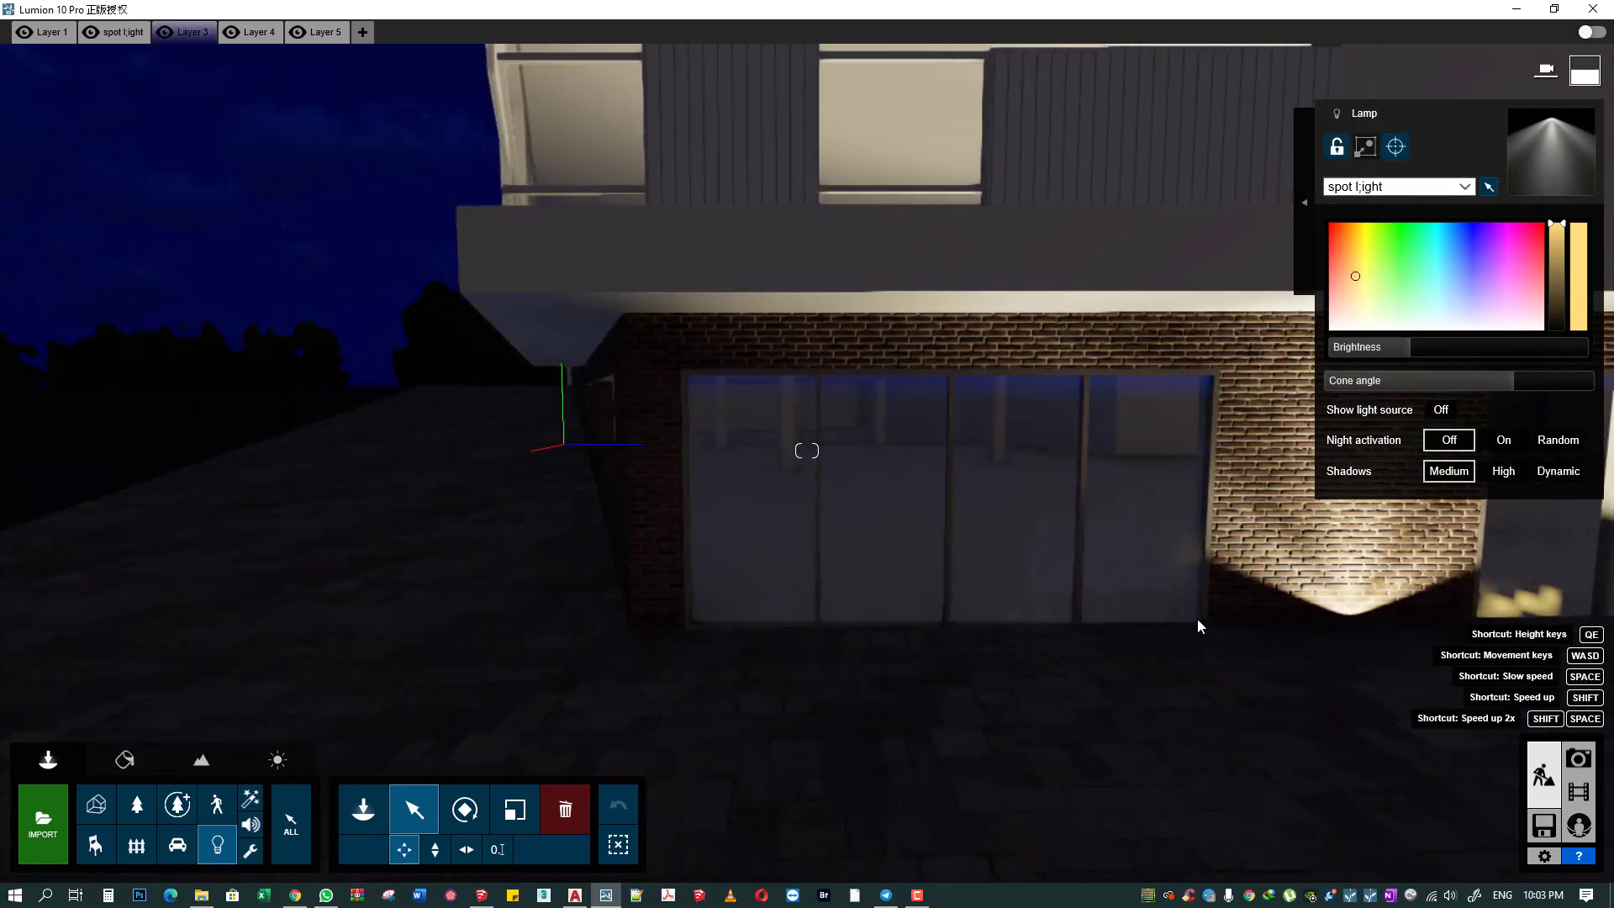
alt+drag(1363, 632, 648, 648)
right_drag(649, 648, 504, 588)
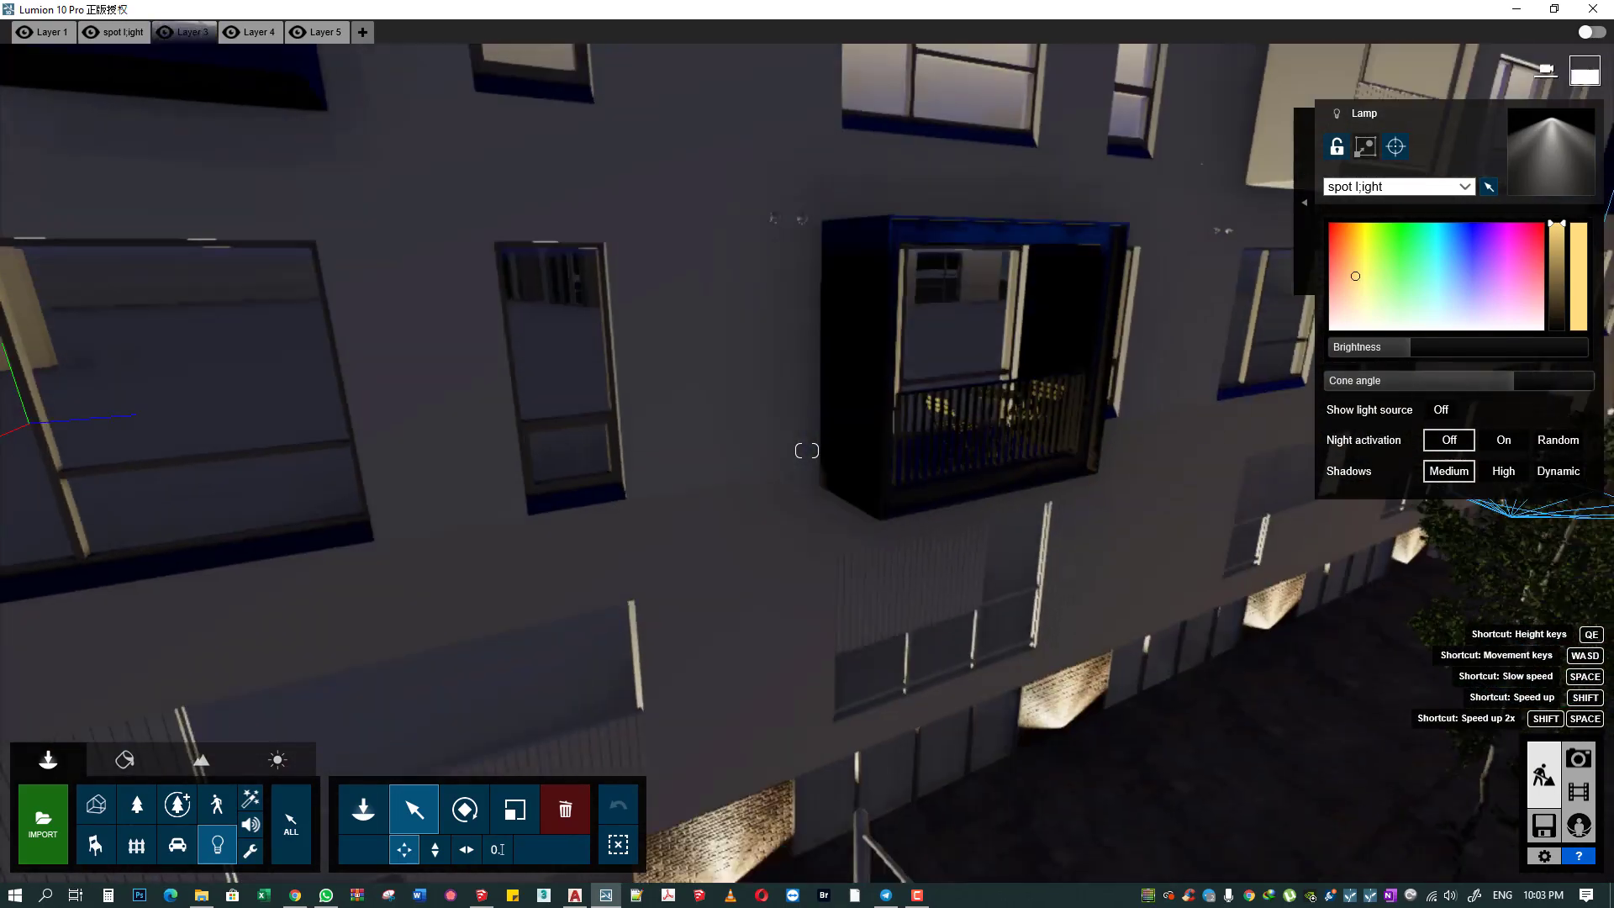
right_drag(806, 450, 639, 546)
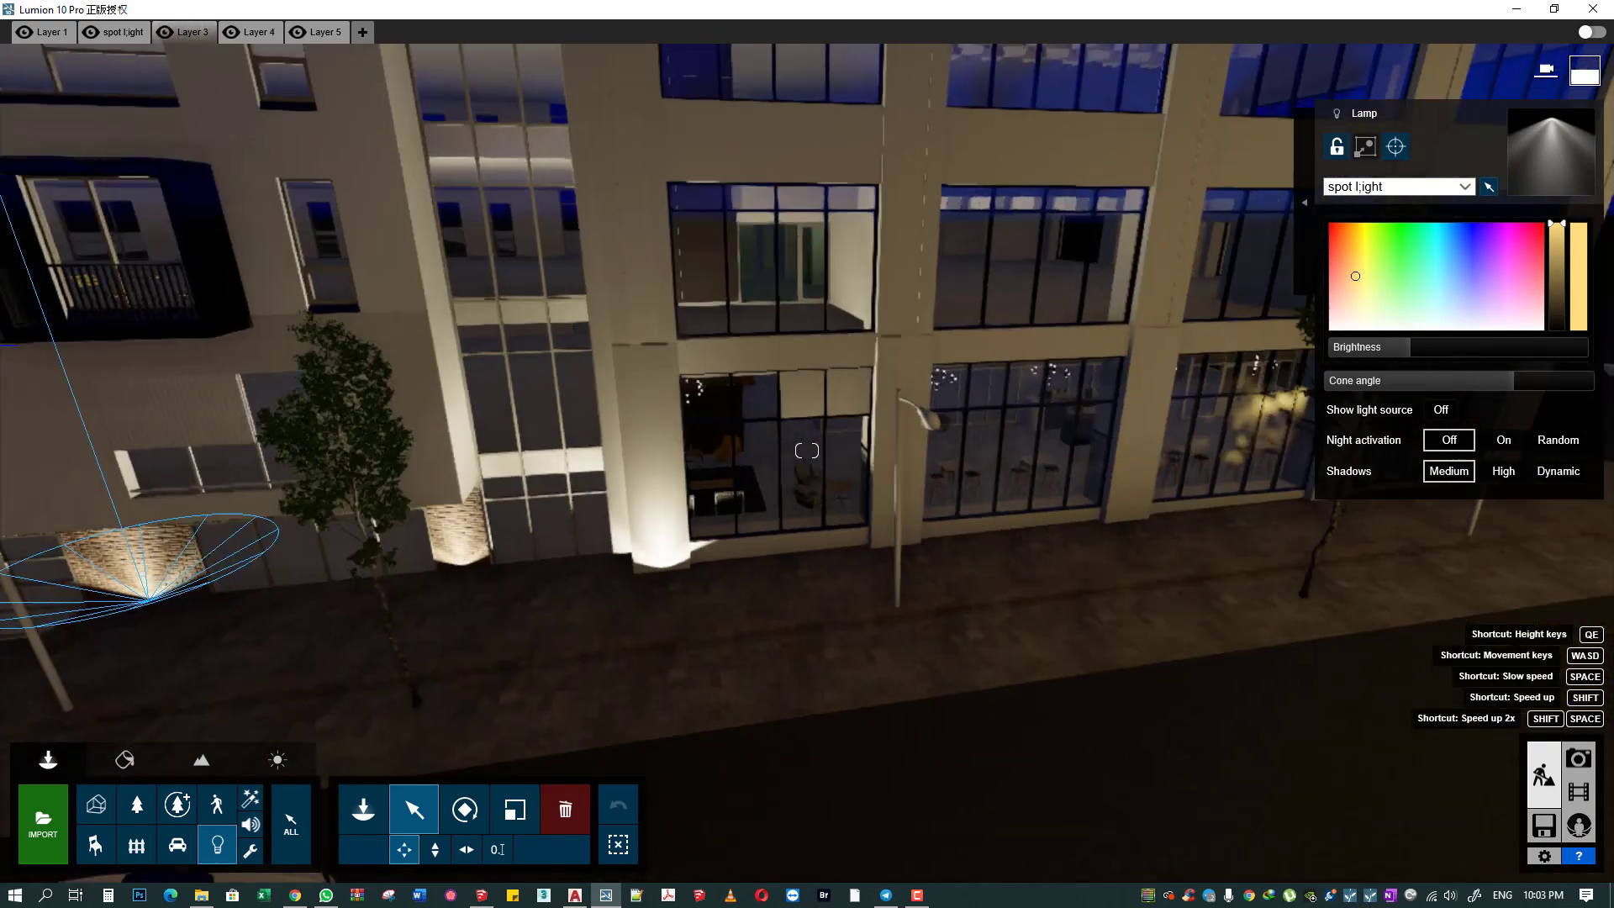
right_drag(827, 568, 857, 557)
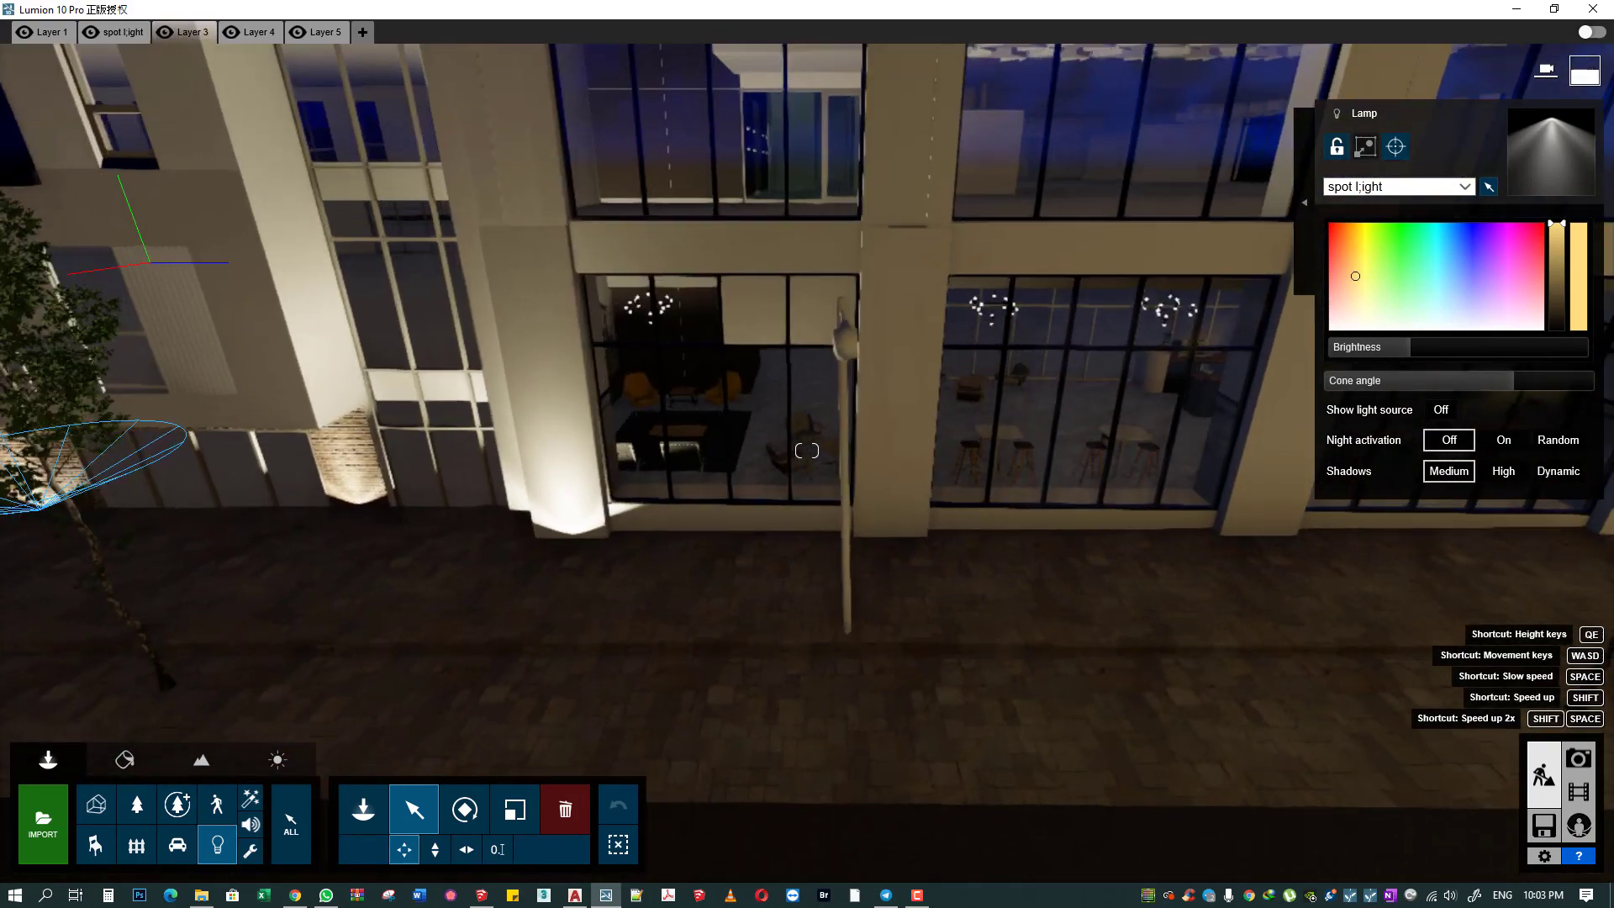
drag(856, 551, 1228, 547)
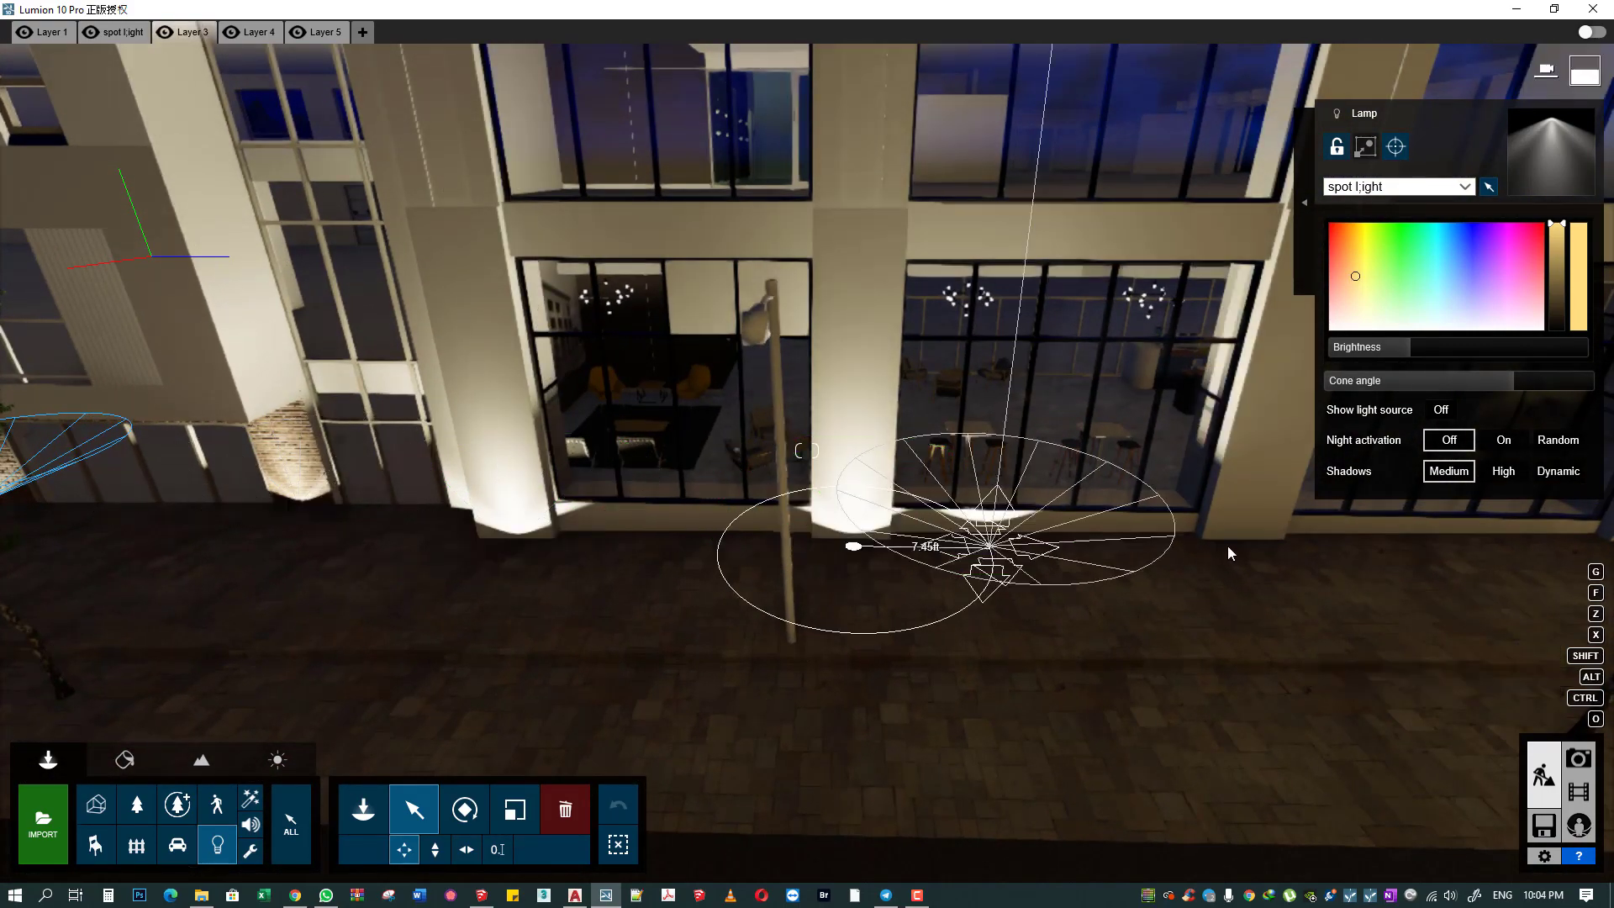
right_drag(1227, 547, 596, 523)
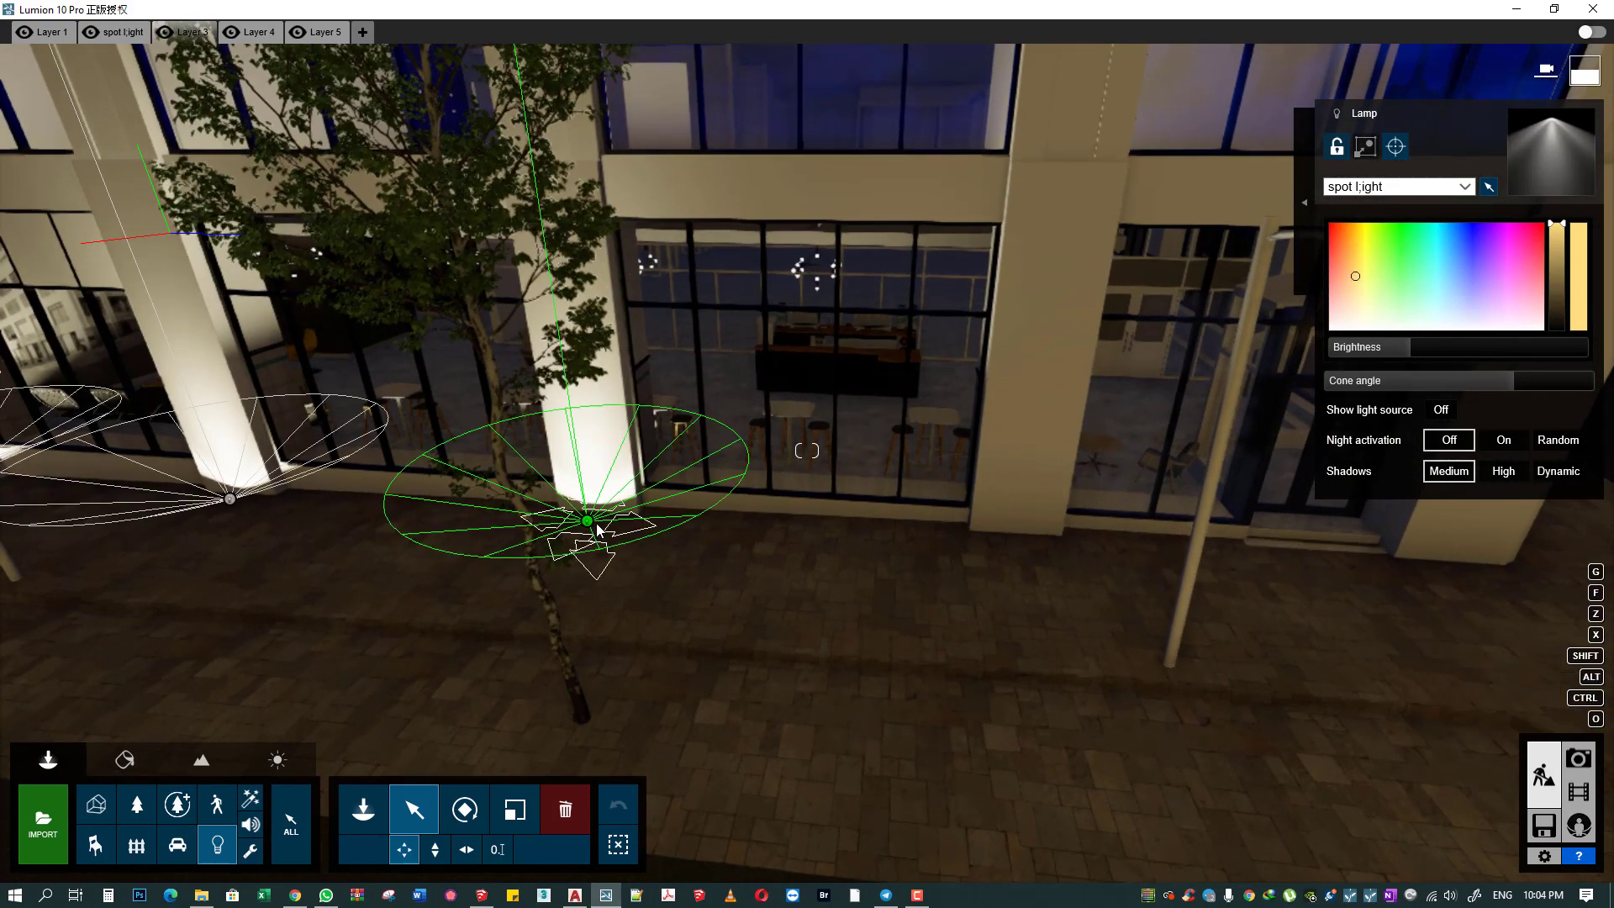
- Place another spotlight at the next pillar base toward the corner entrance
drag(907, 522, 1043, 538)
right_drag(1043, 538, 1042, 538)
right_drag(807, 450, 532, 599)
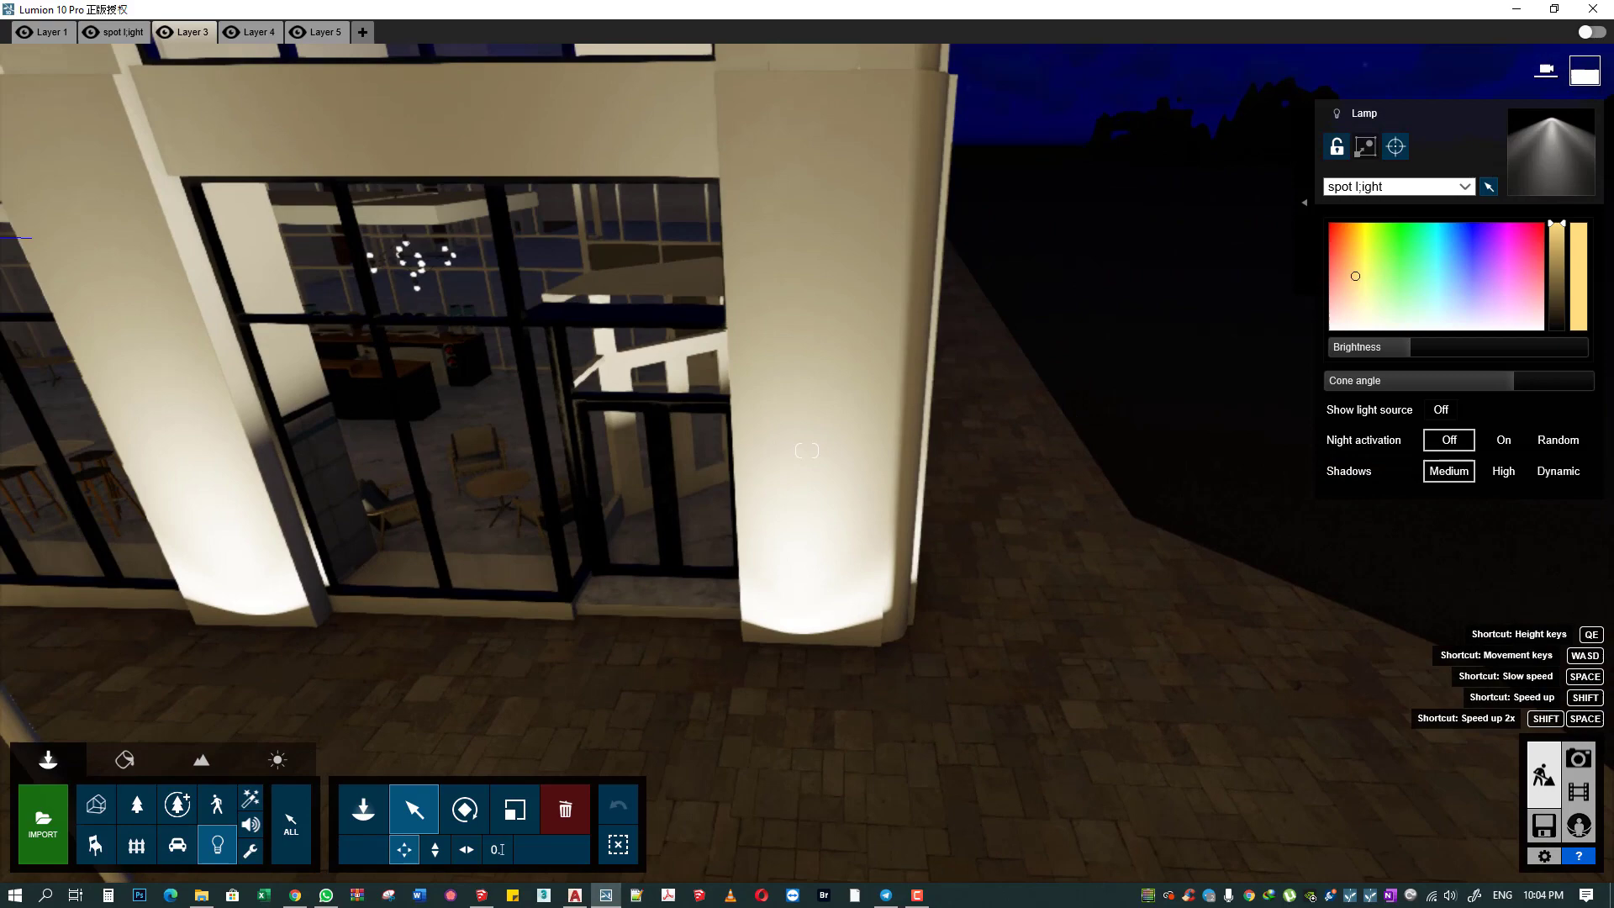
mouse_move(328, 655)
right_down()
mouse_move(906, 647)
mouse_move(773, 575)
right_up()
drag(768, 556, 945, 577)
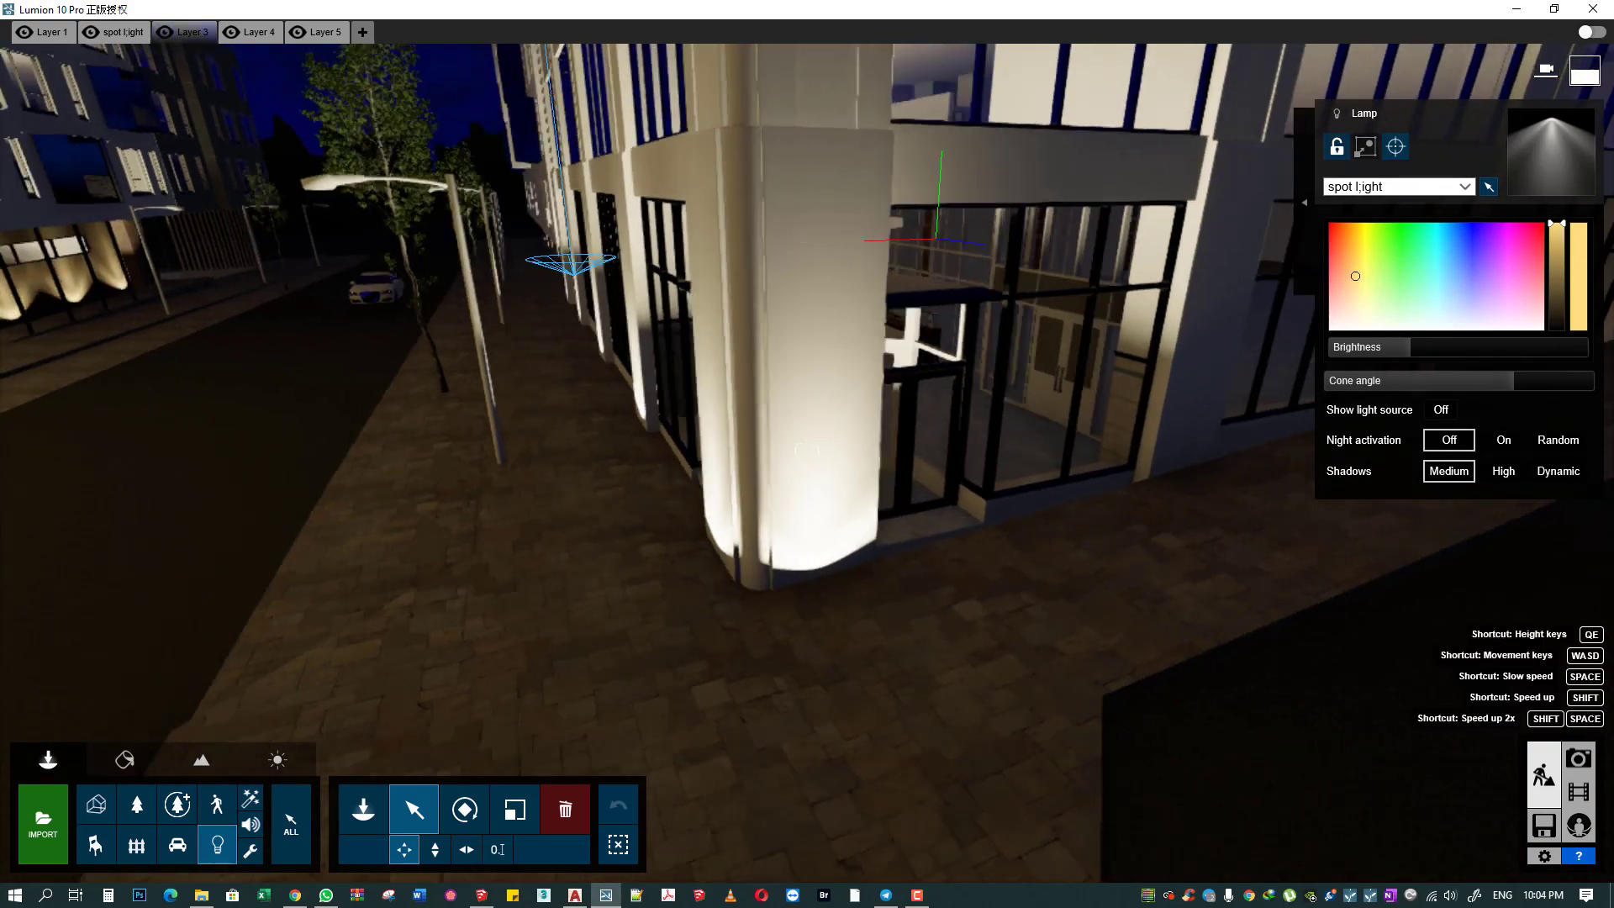
right_drag(945, 576, 911, 586)
drag(543, 529, 940, 532)
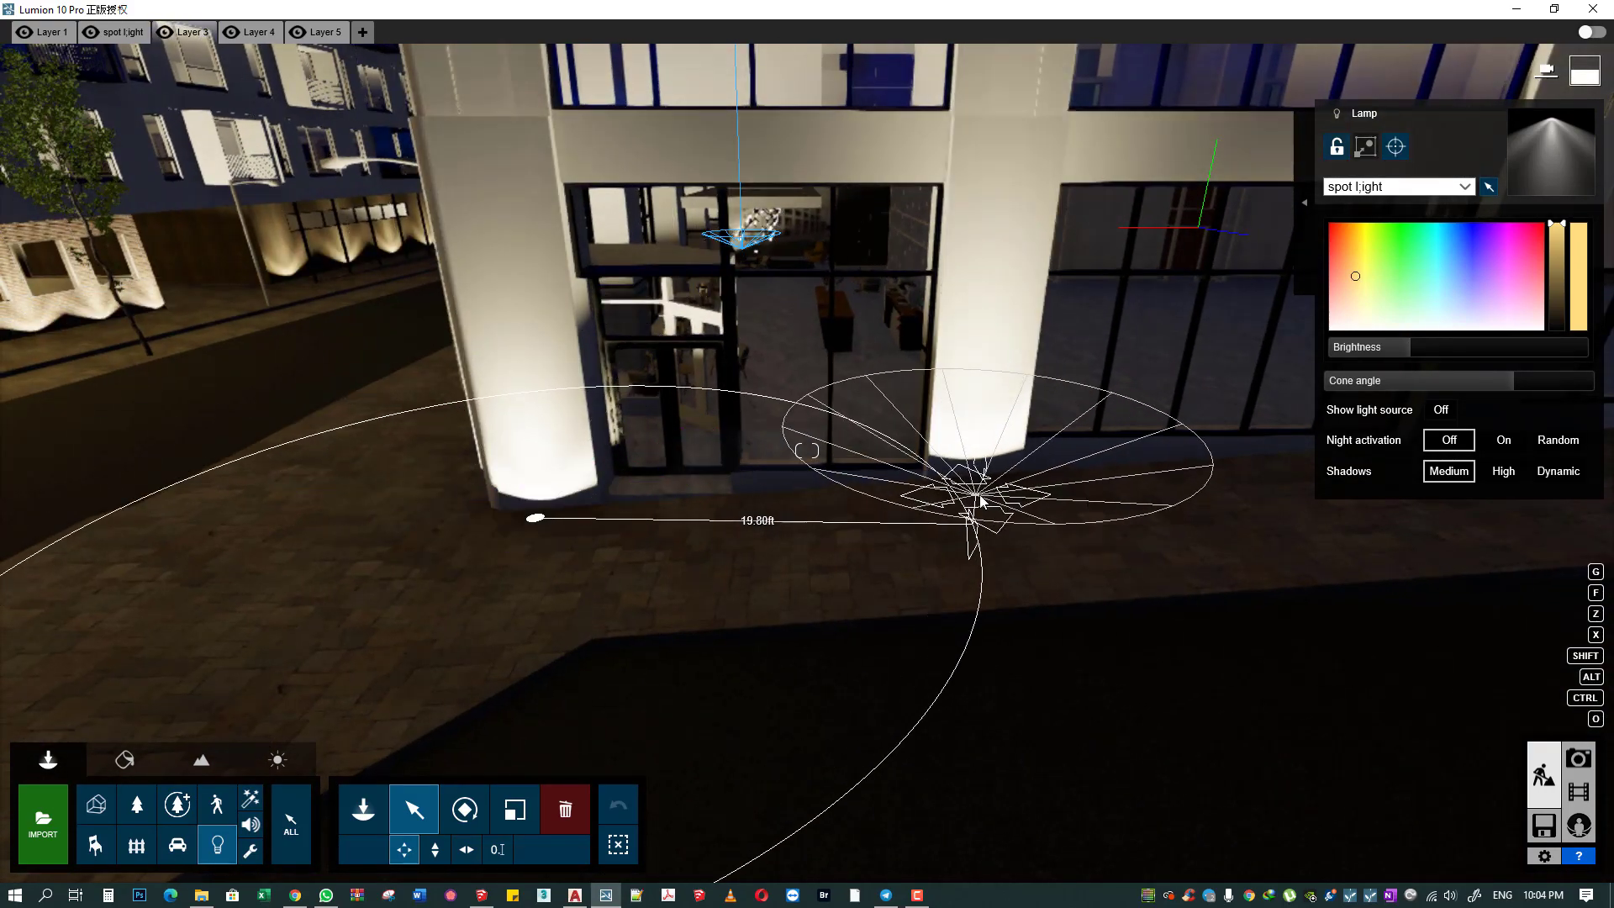
- Carry spotlight copies to the bases of the farther white pillars
right_drag(982, 487, 409, 594)
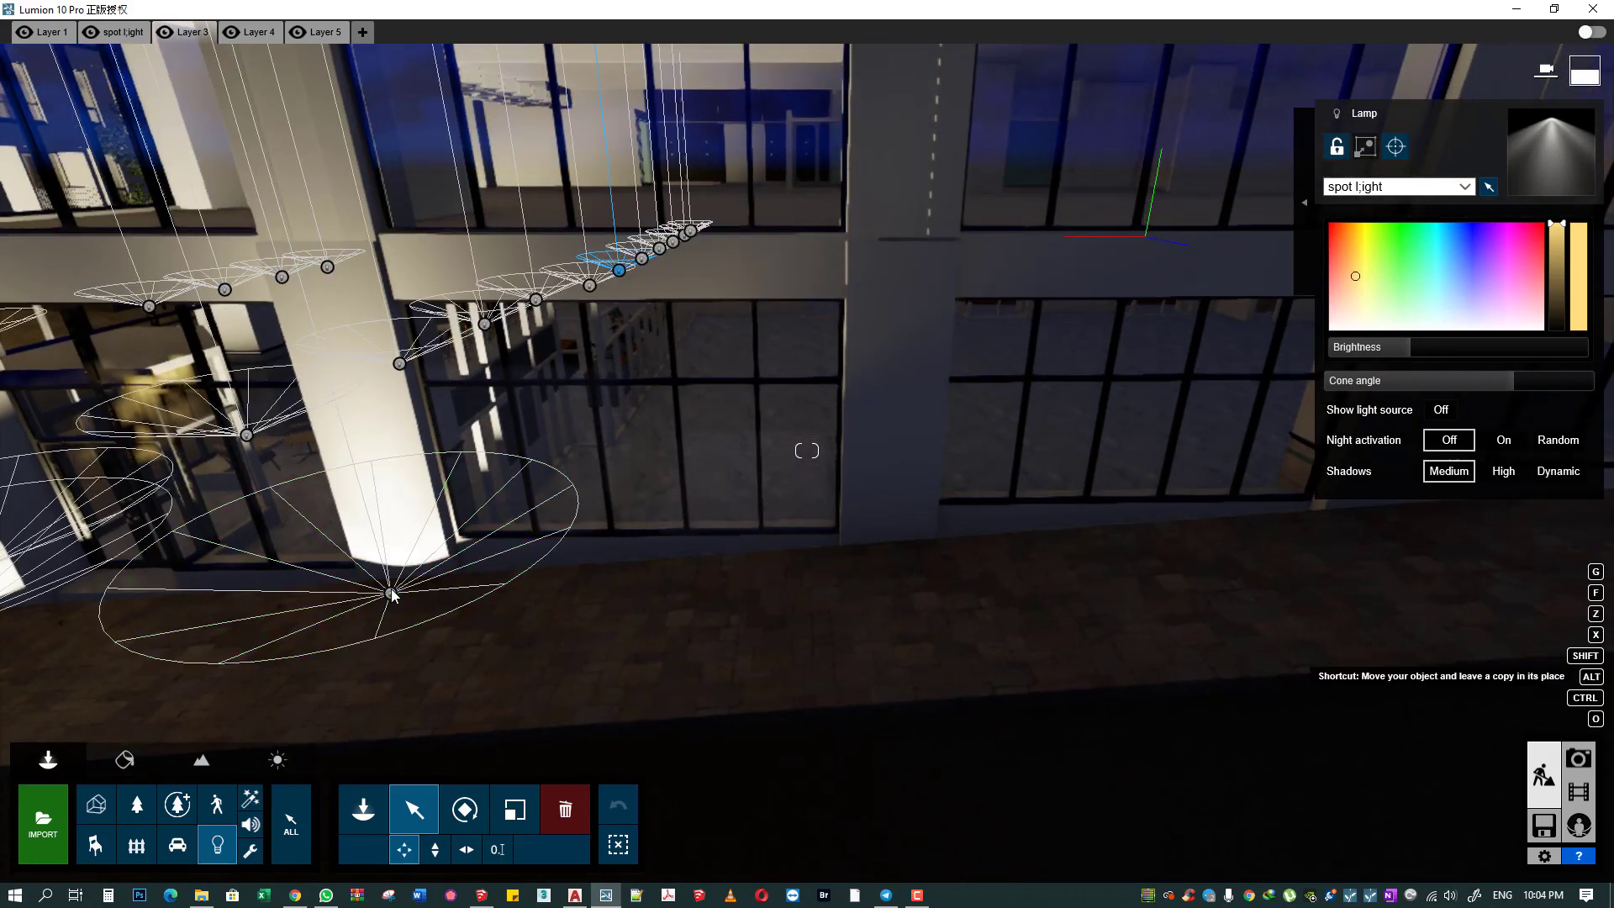
mouse_move(391, 588)
mouse_down()
mouse_move(905, 587)
mouse_move(898, 562)
mouse_move(900, 577)
mouse_up()
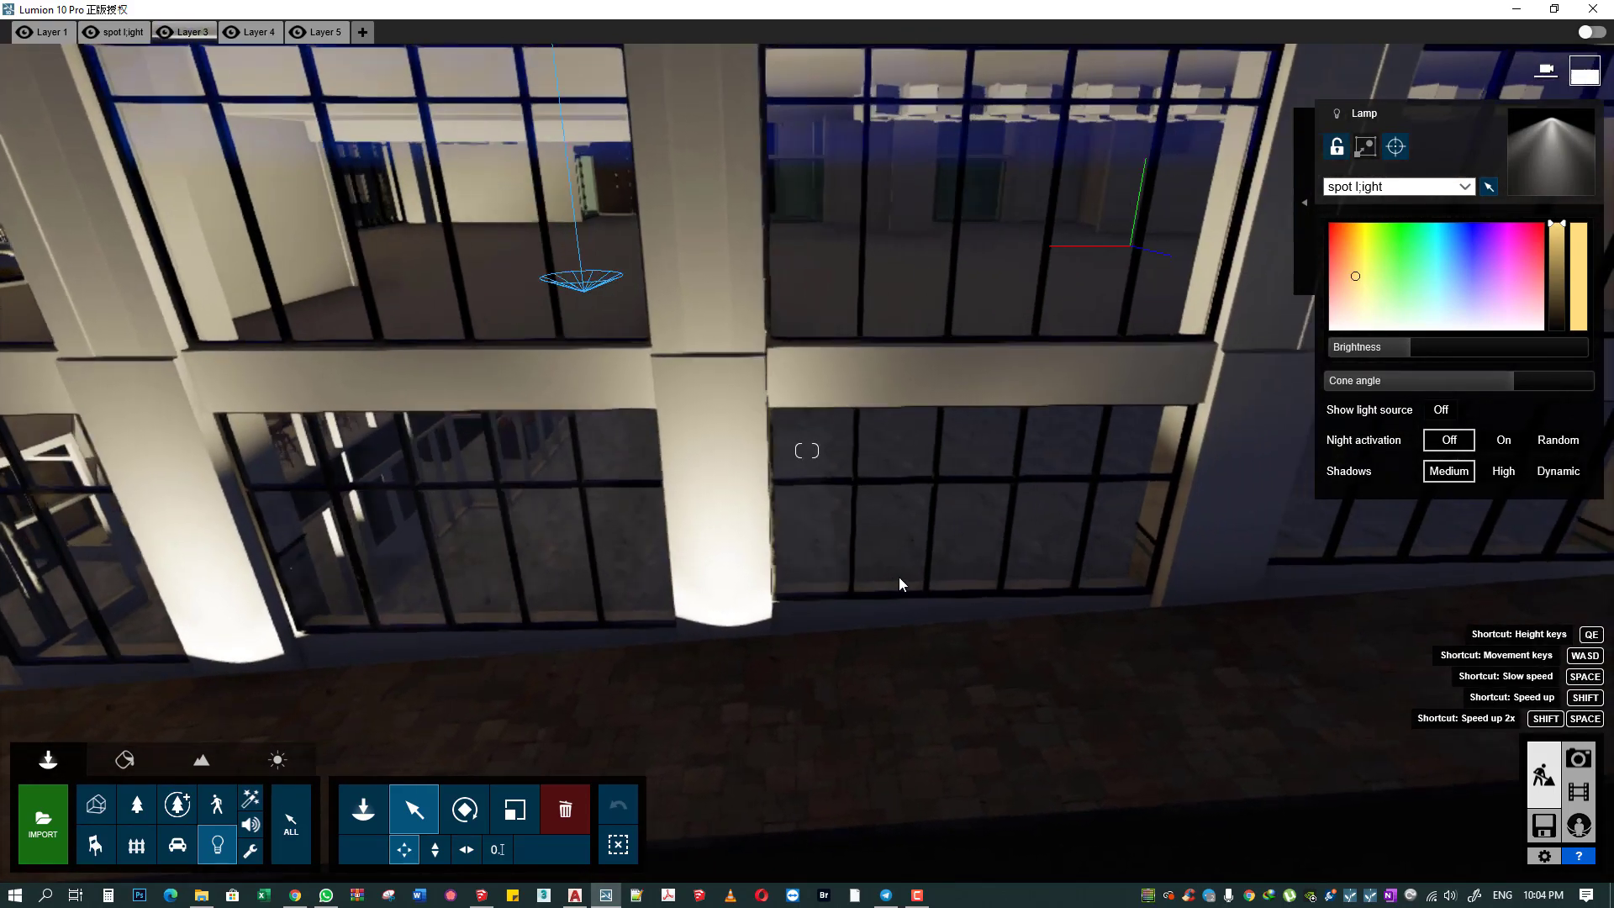
right_drag(899, 577, 527, 654)
drag(455, 662, 955, 626)
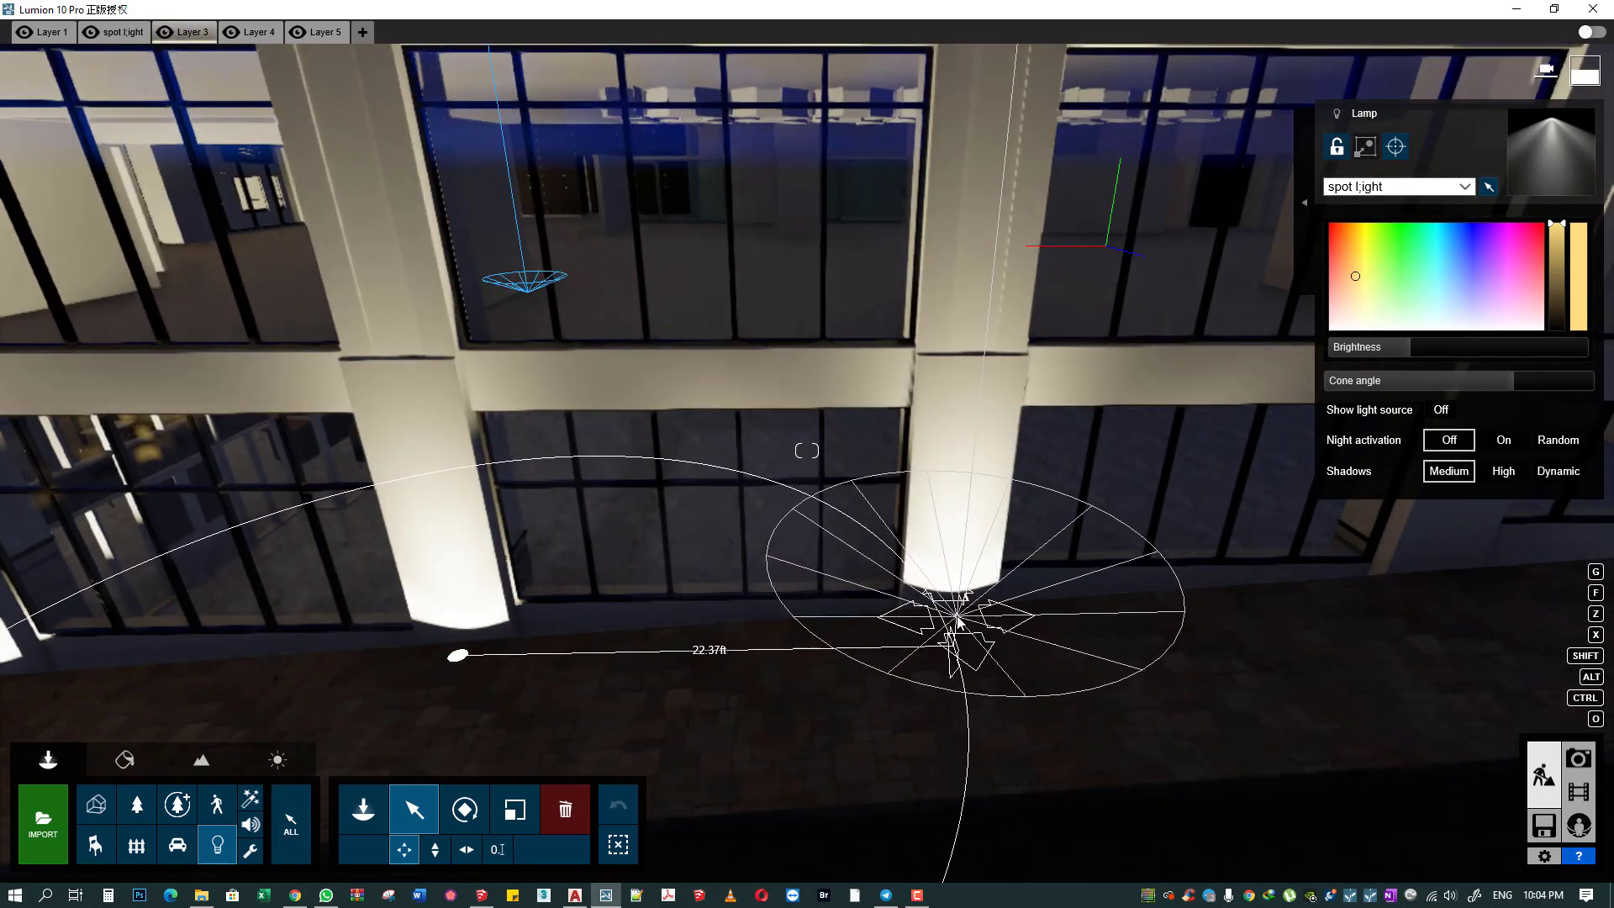
right_drag(956, 612, 478, 646)
drag(479, 652, 911, 580)
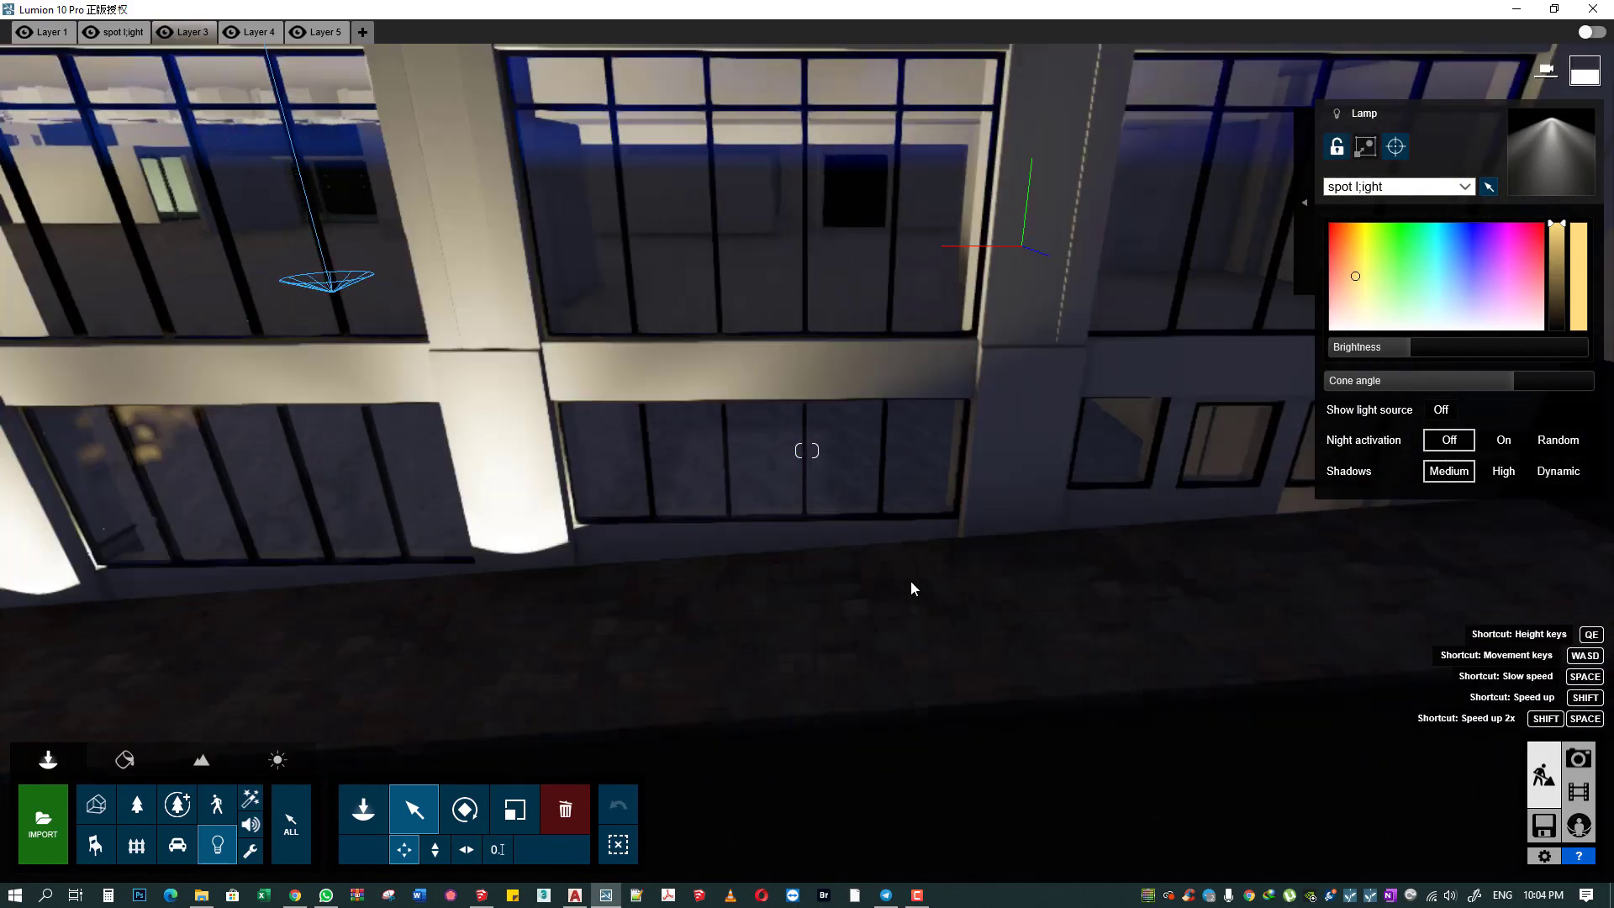
- Place the last pillar spotlights and review the lit row along the street
right_drag(911, 581, 421, 586)
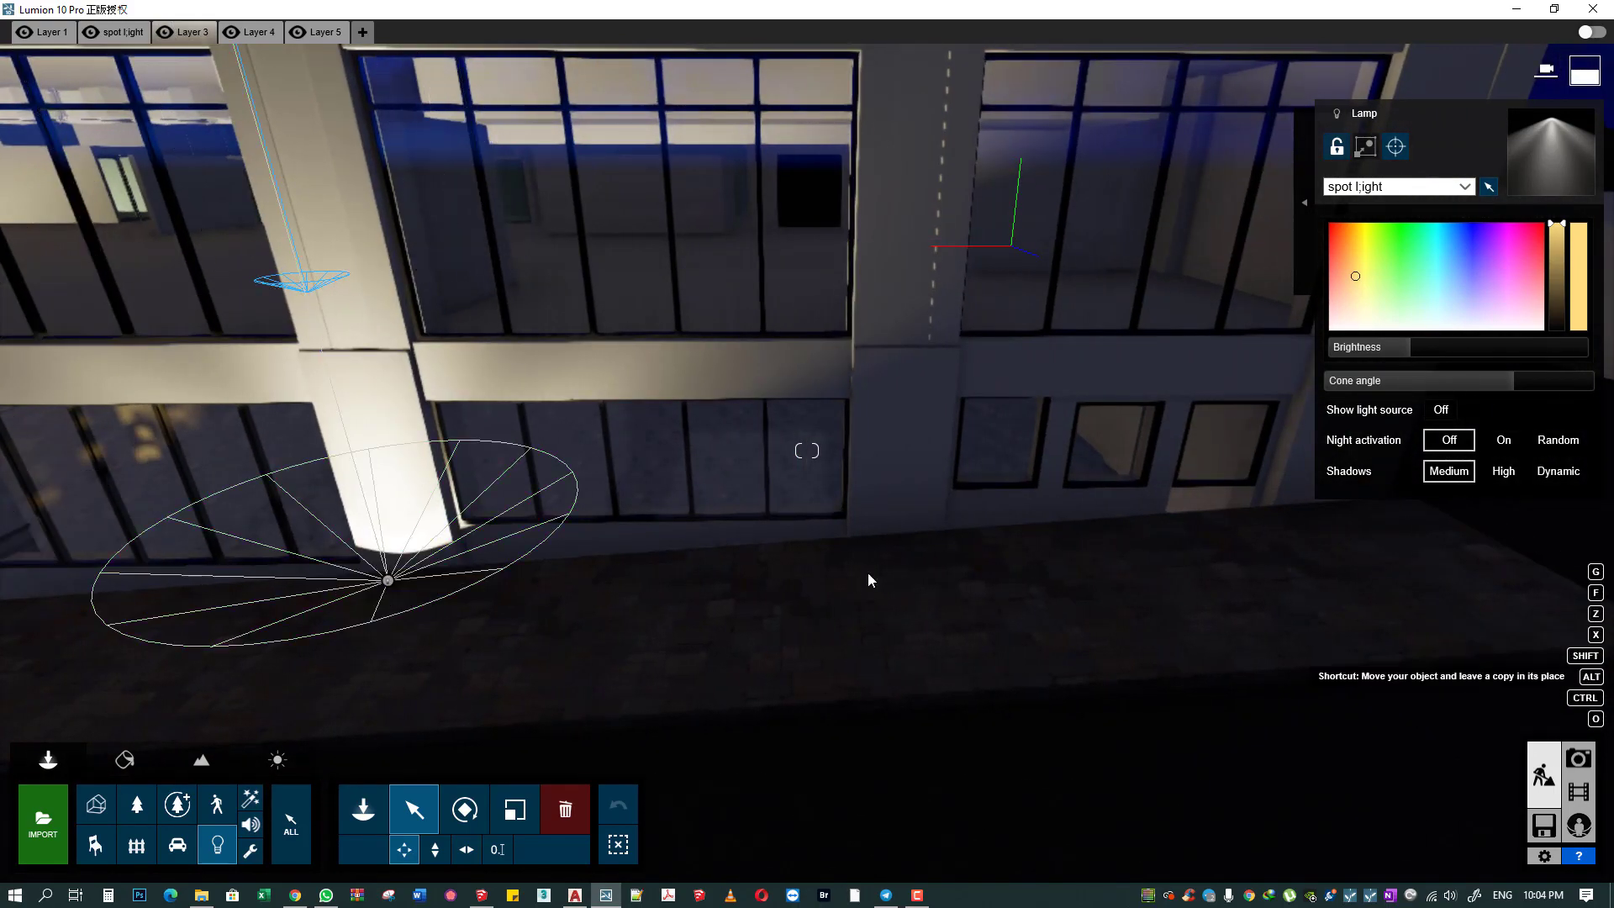
drag(388, 580, 883, 542)
right_drag(883, 542, 495, 636)
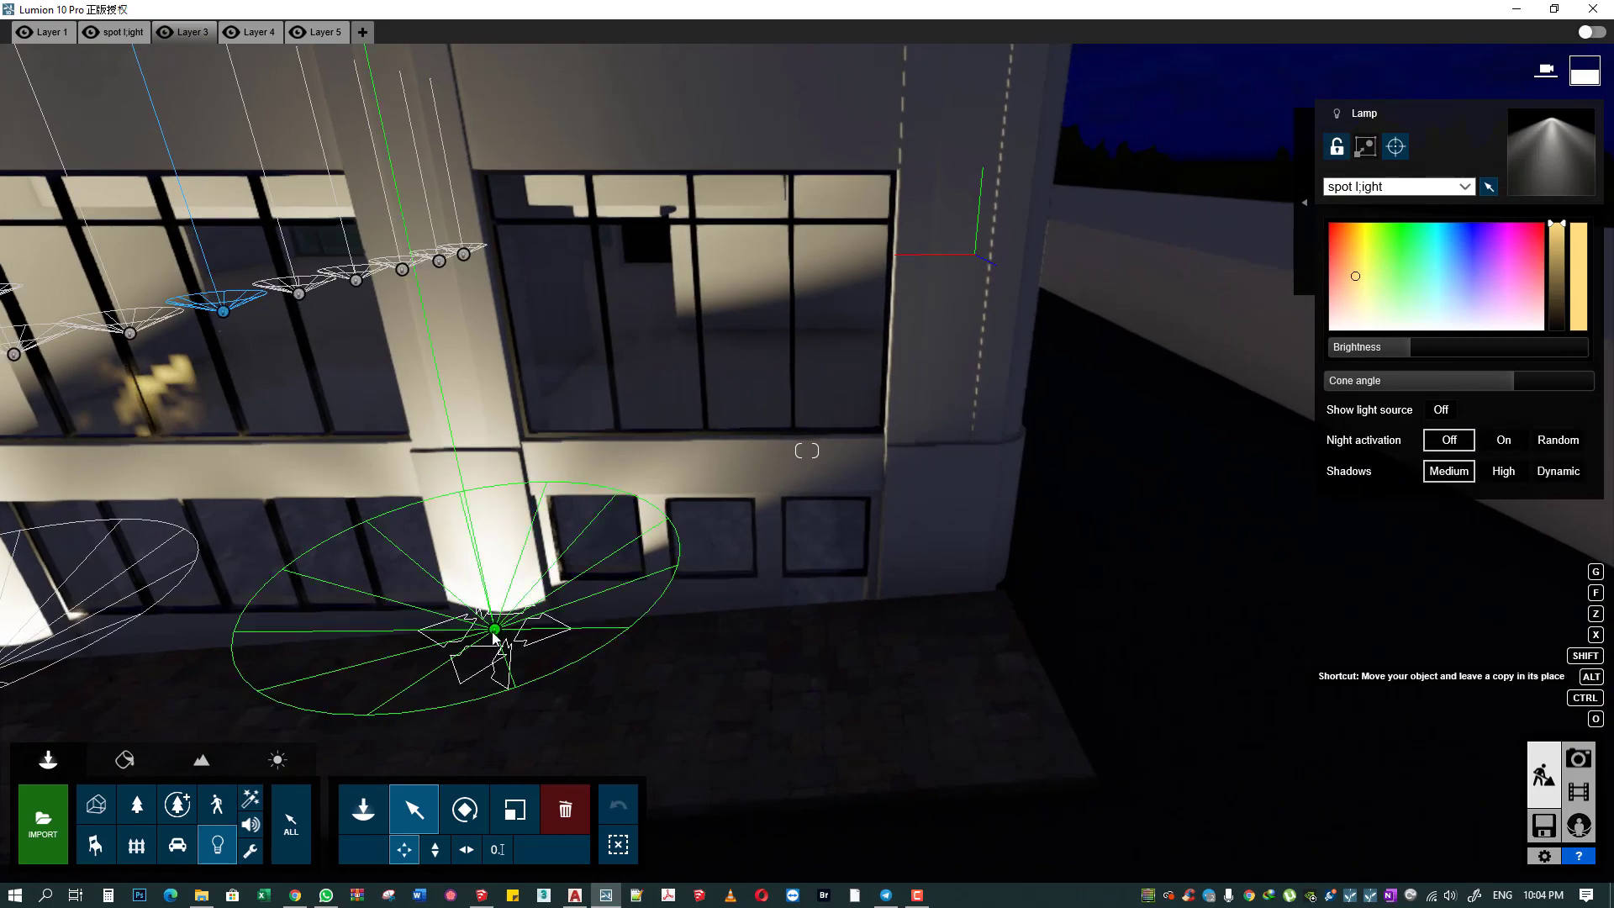
drag(494, 637, 882, 558)
right_drag(883, 558, 639, 538)
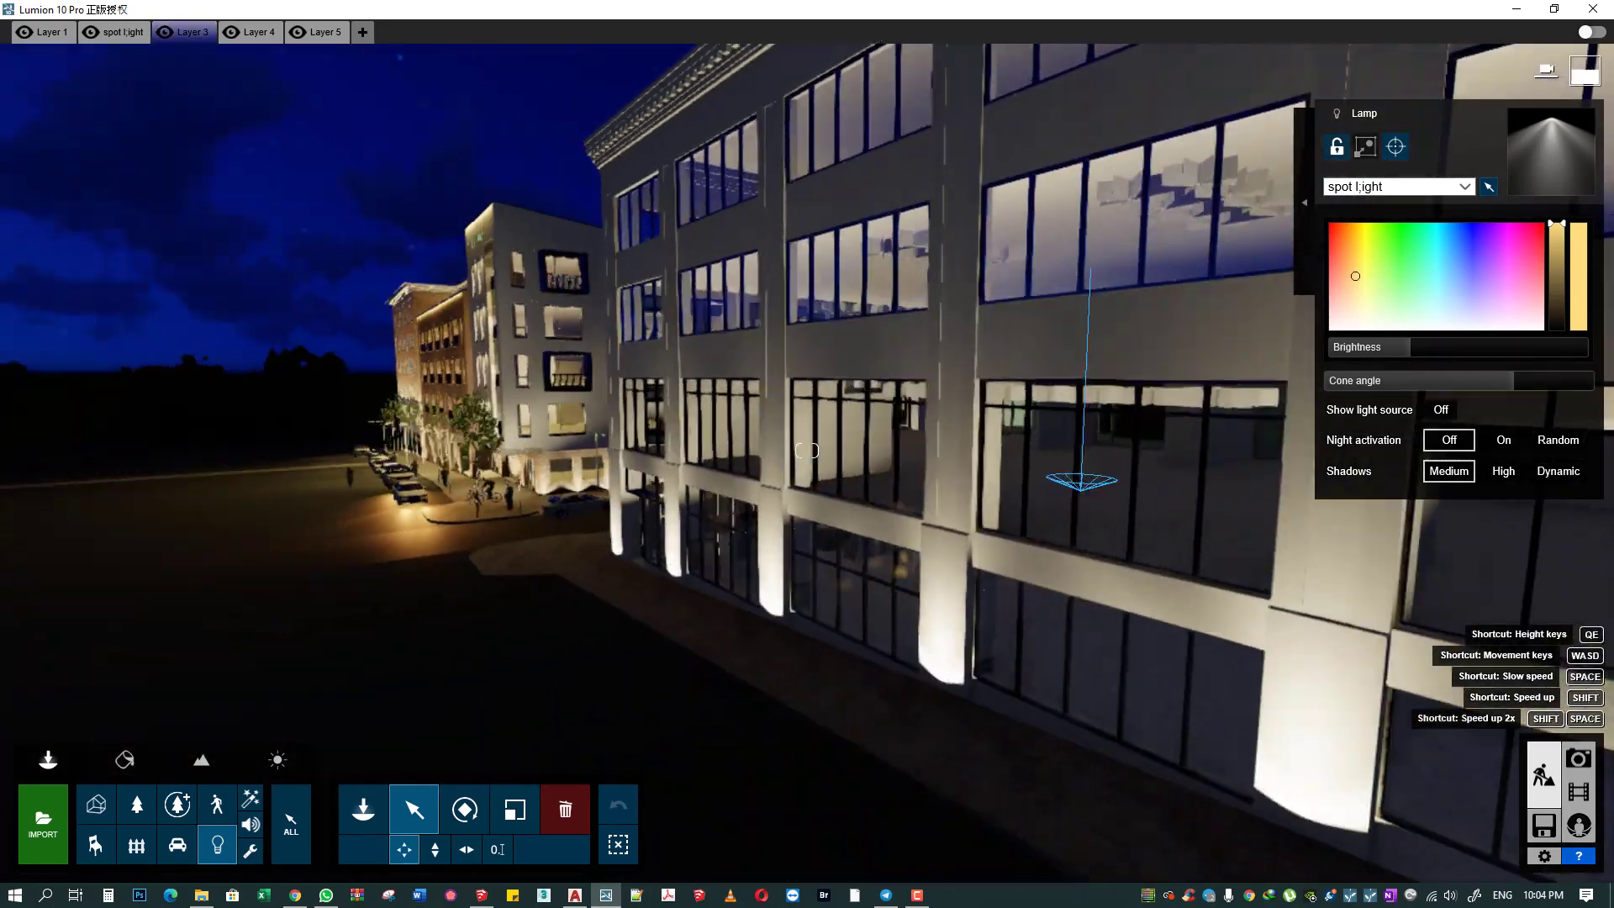
right_drag(806, 450, 1552, 748)
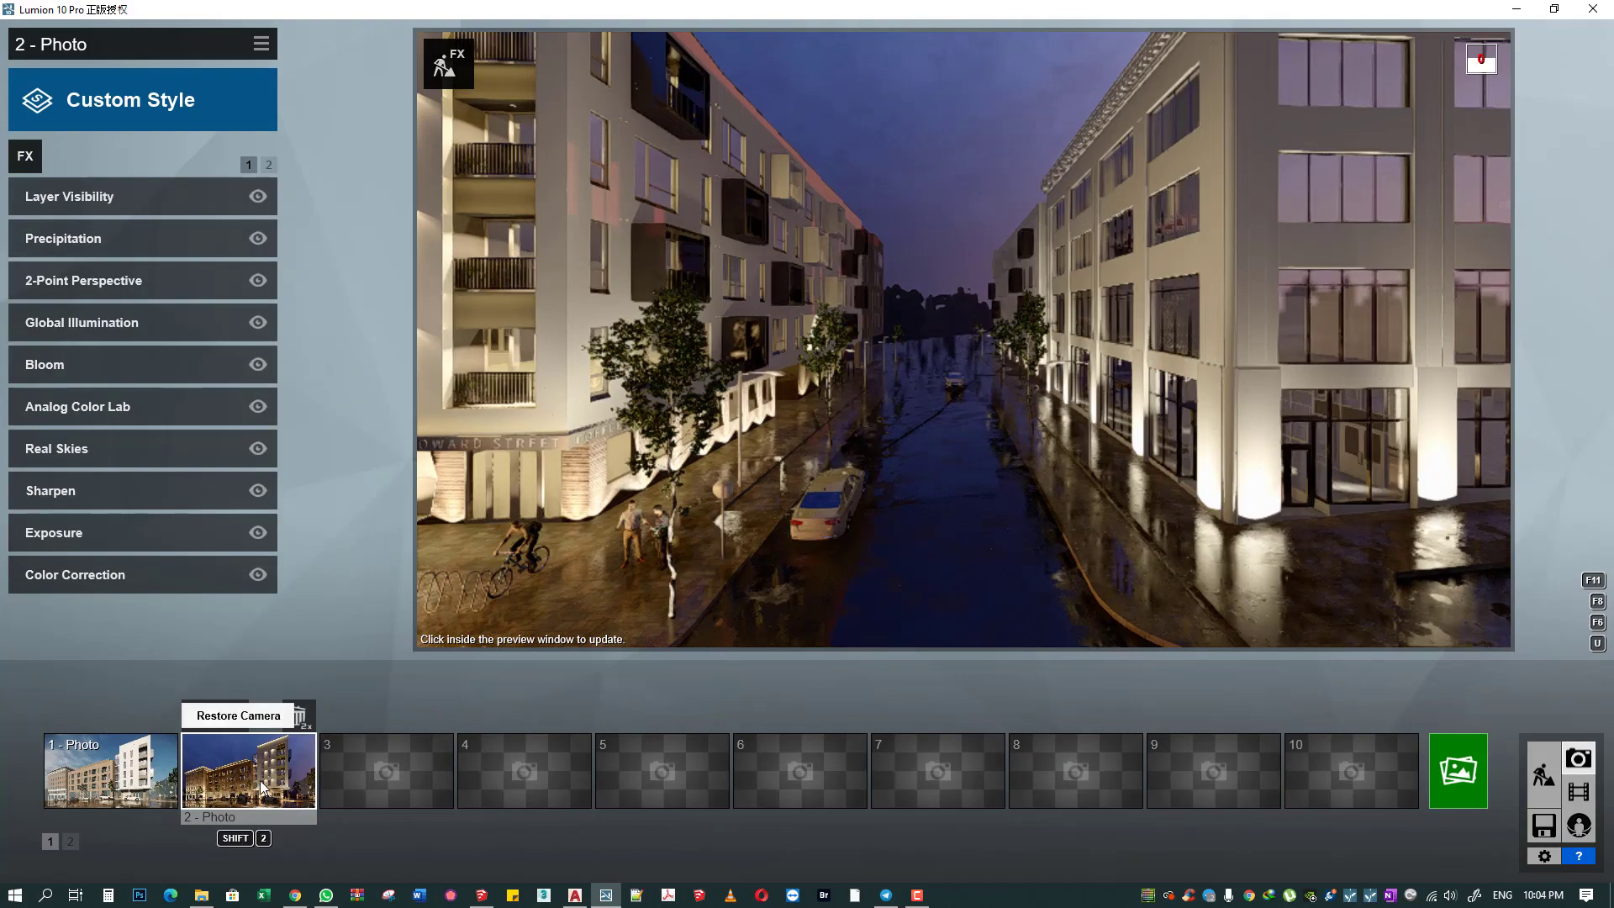
- Check the photo view and render options, then store the current view as photo 3
click(265, 789)
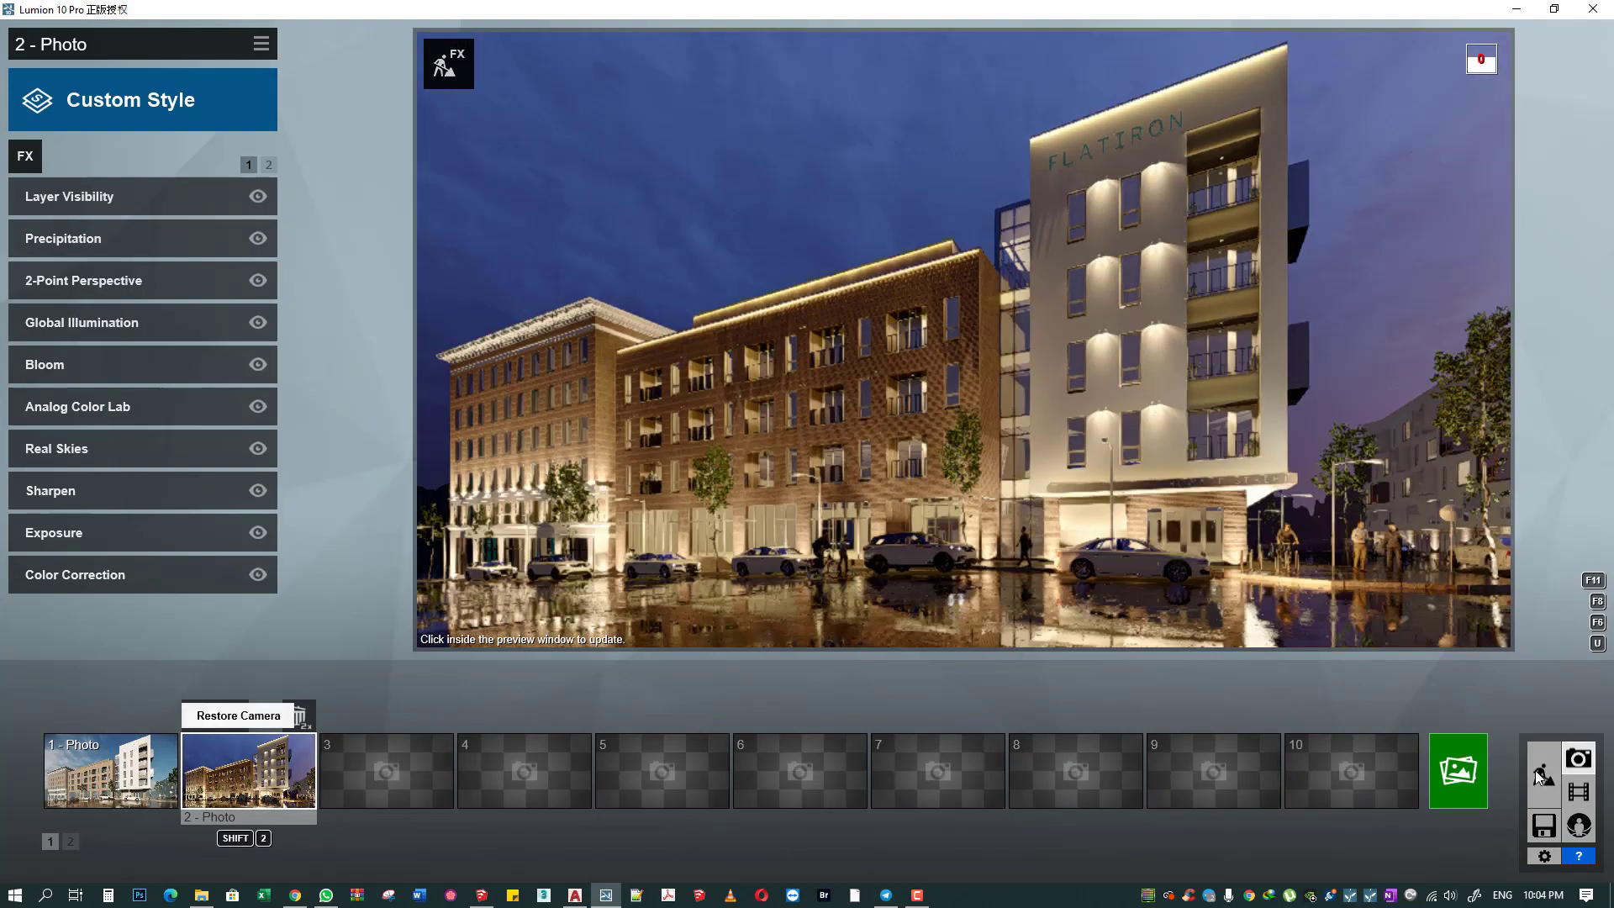
click(1456, 777)
click(1272, 190)
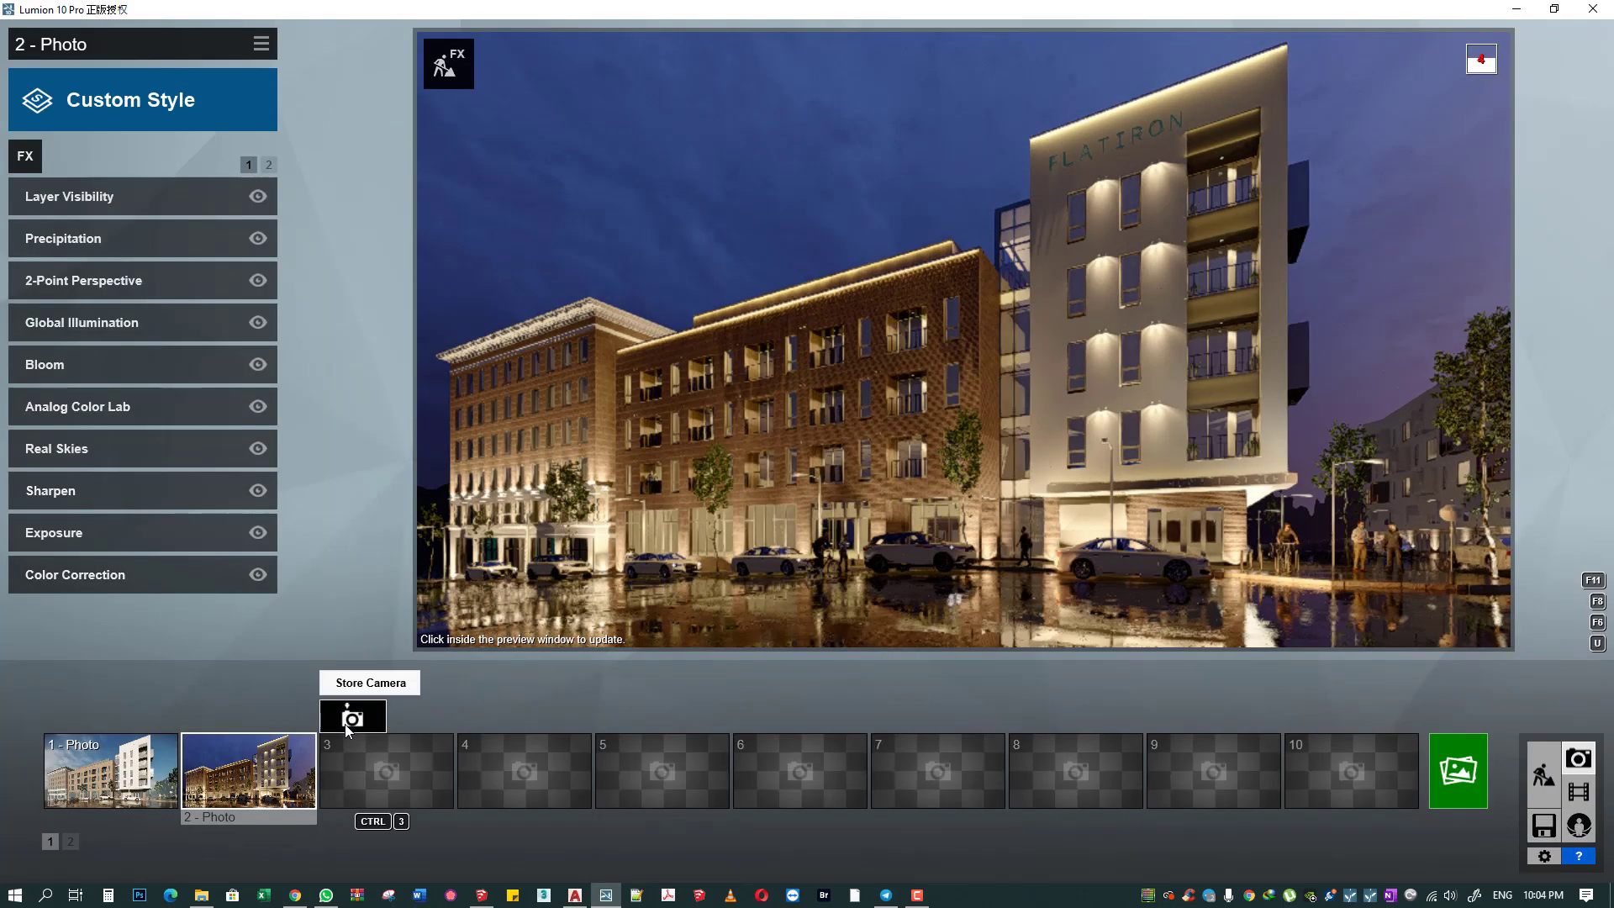
click(351, 717)
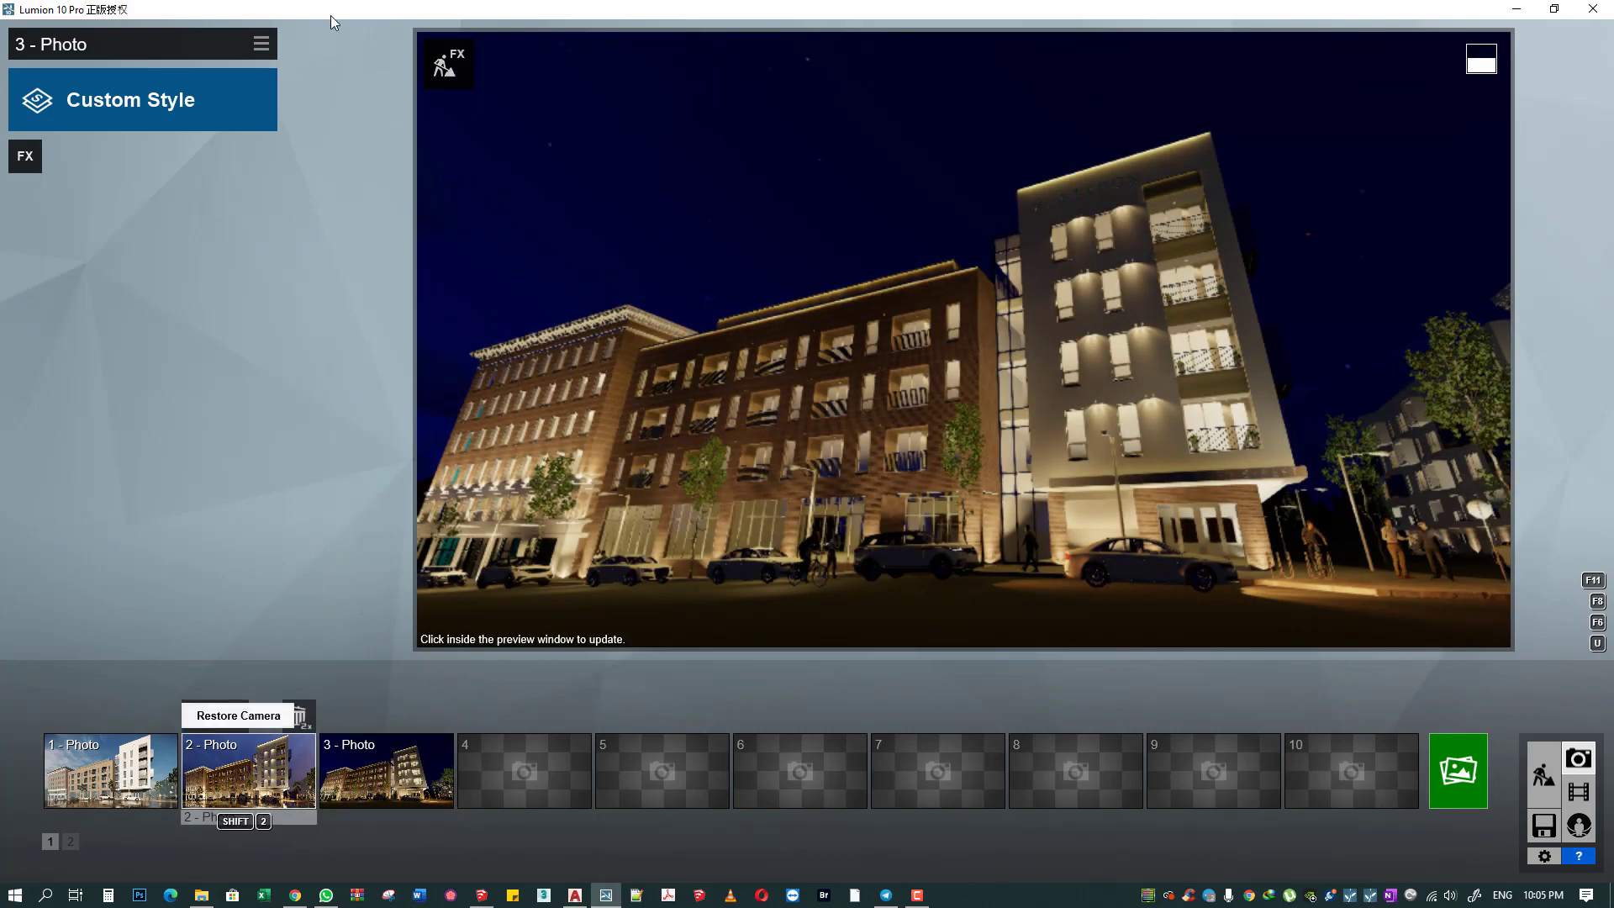
- Copy photo 2's effects and paste them onto photo 3
key(shift+2)
click(262, 48)
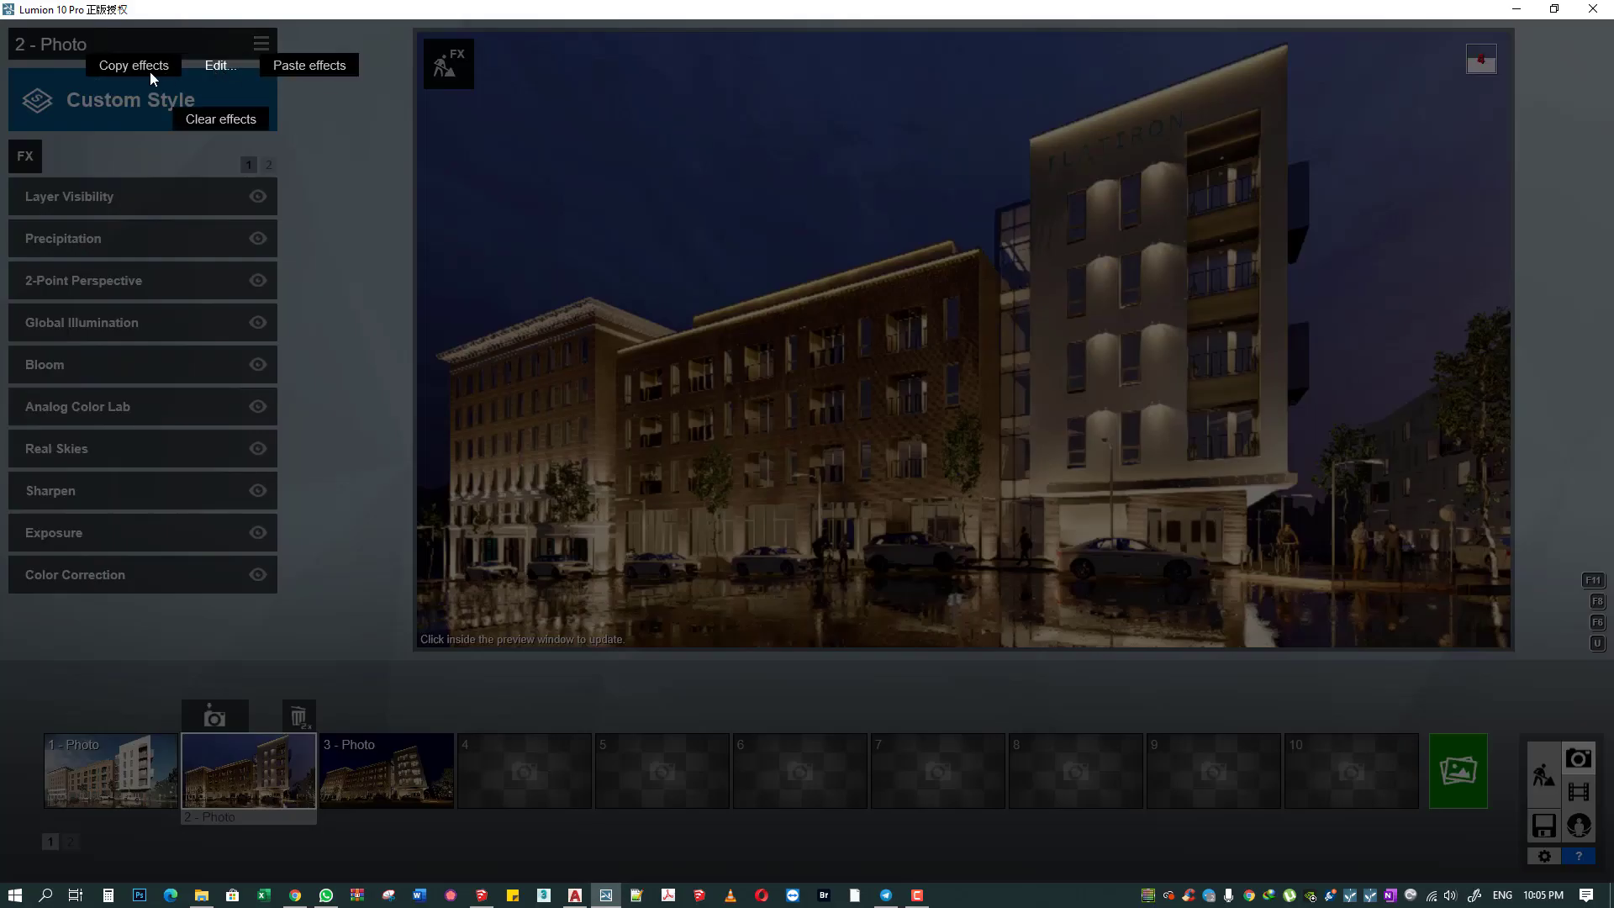
click(144, 69)
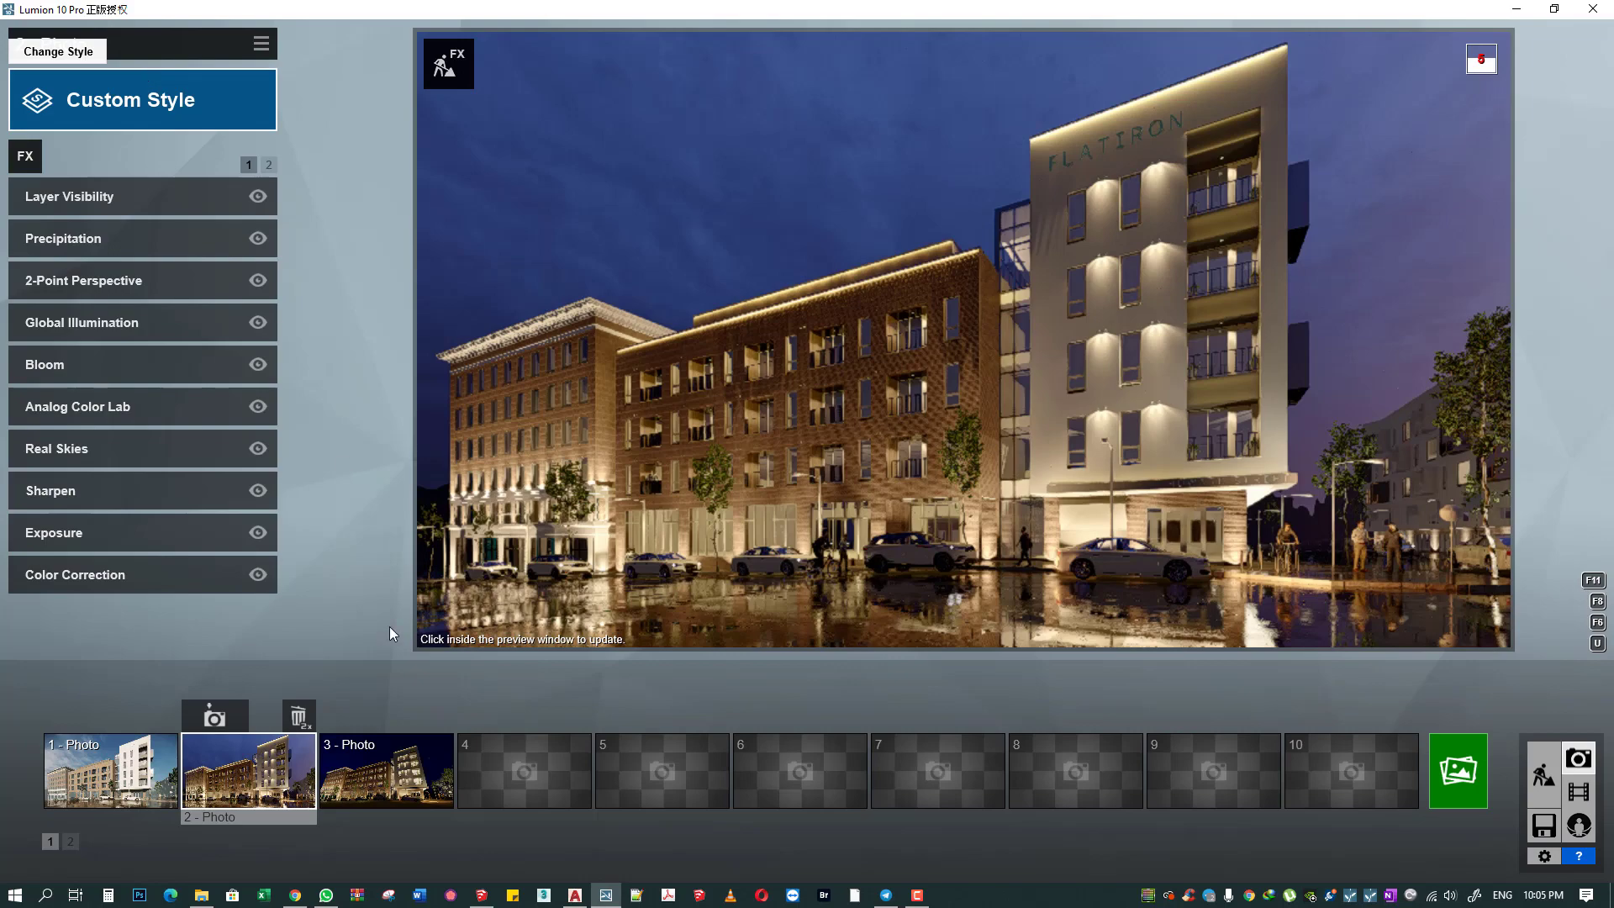
key(shift+3)
click(260, 44)
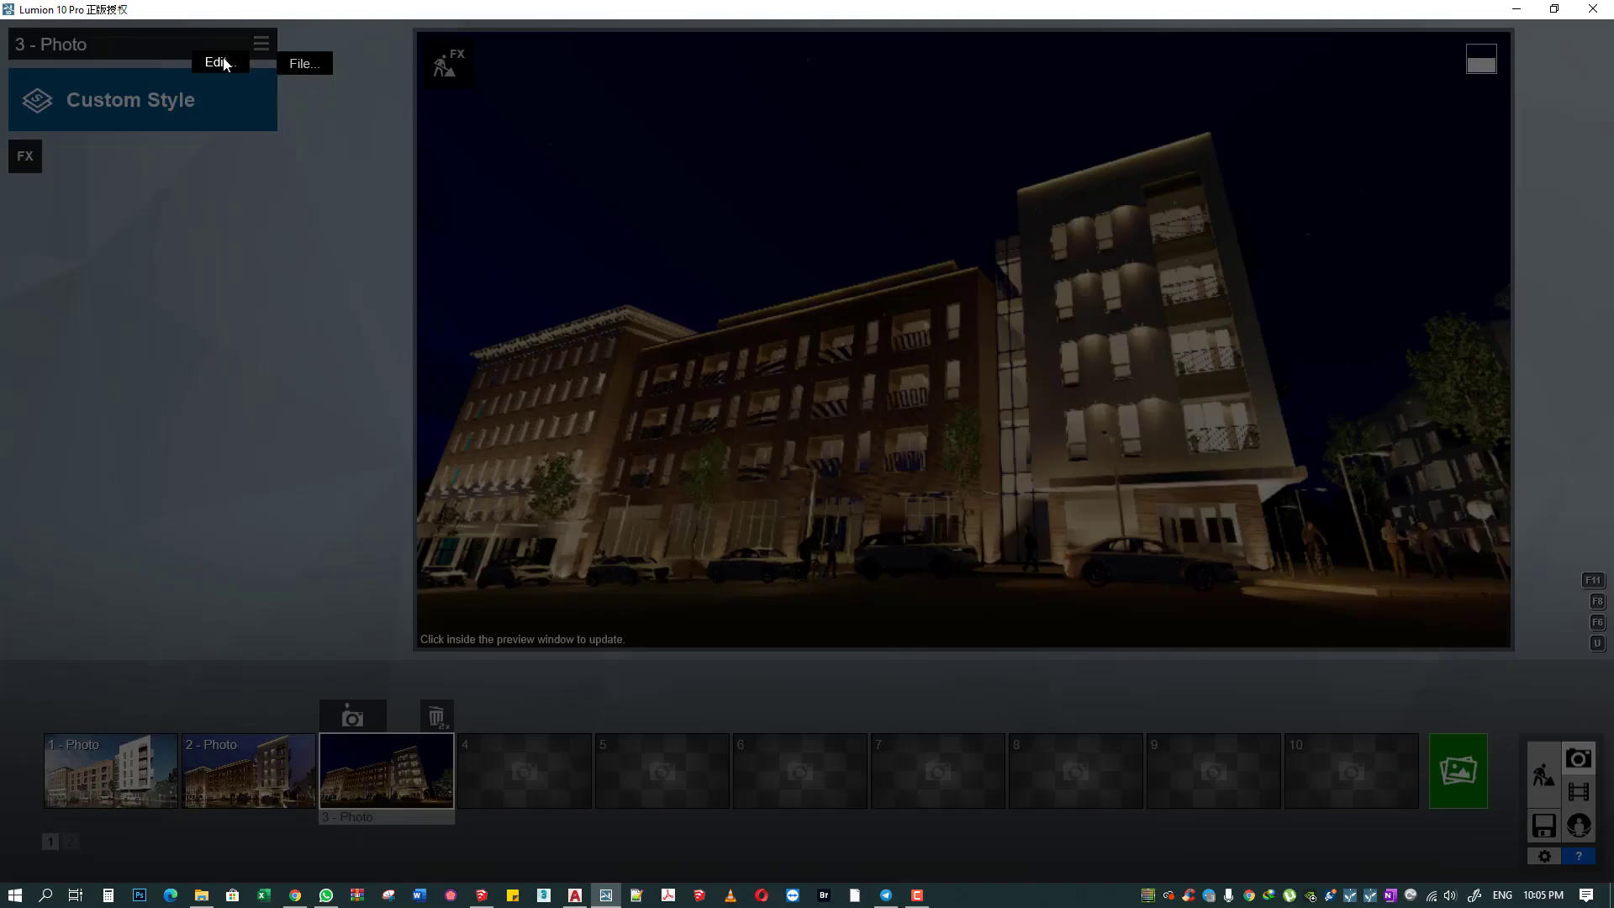
click(328, 64)
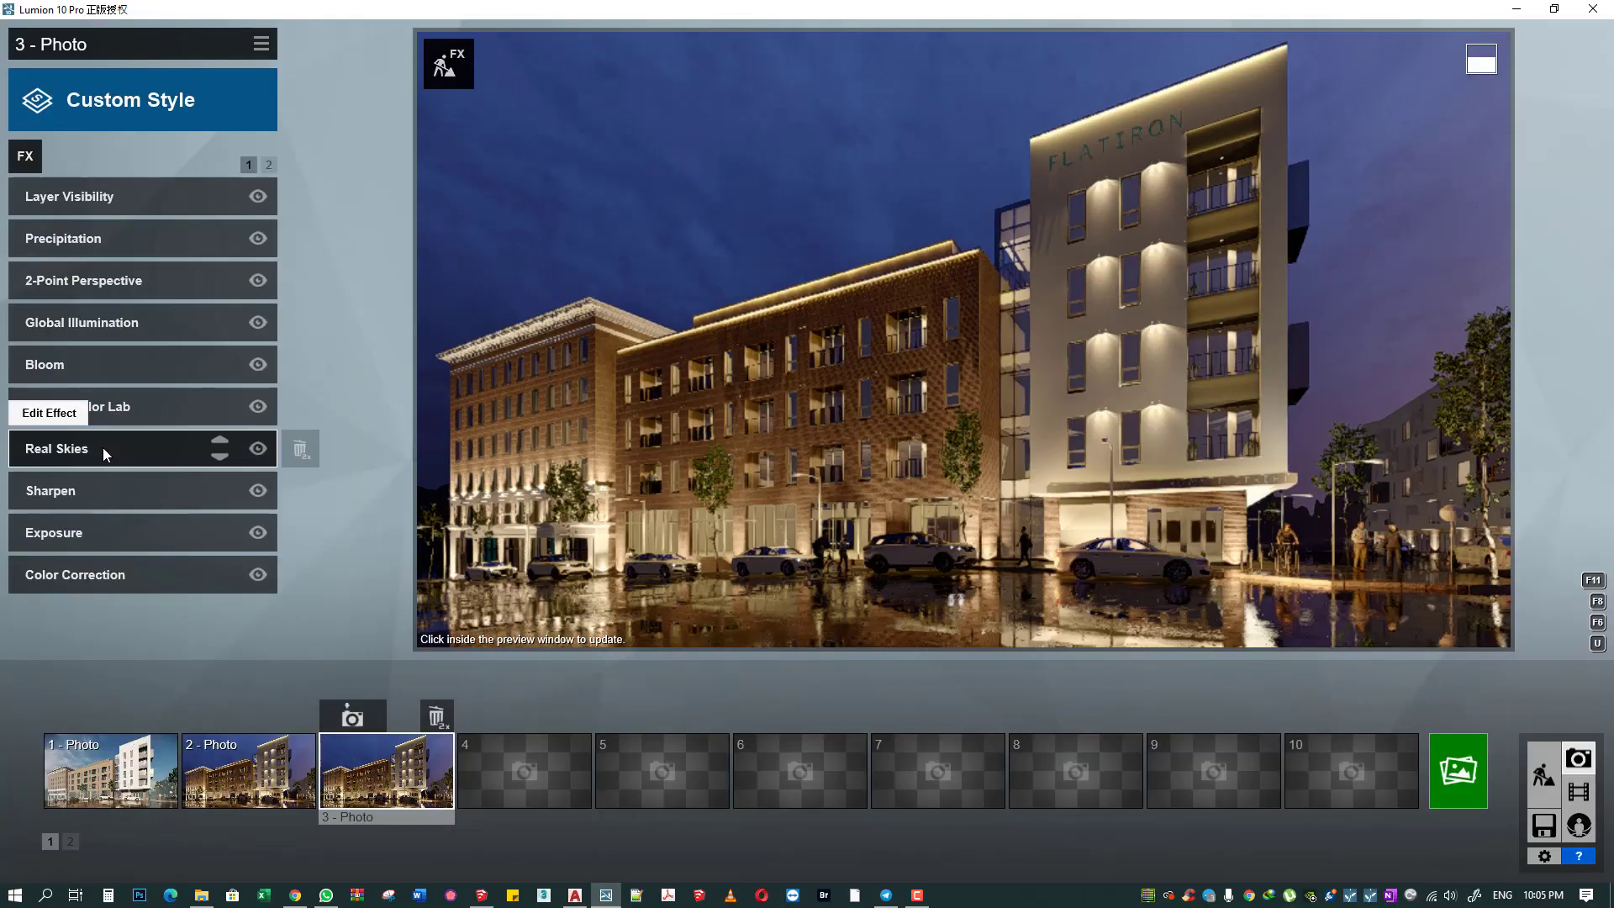
- Adjust the Real Skies heading, re-store the view in photo 3, and return to build mode
click(103, 447)
drag(82, 295, 217, 291)
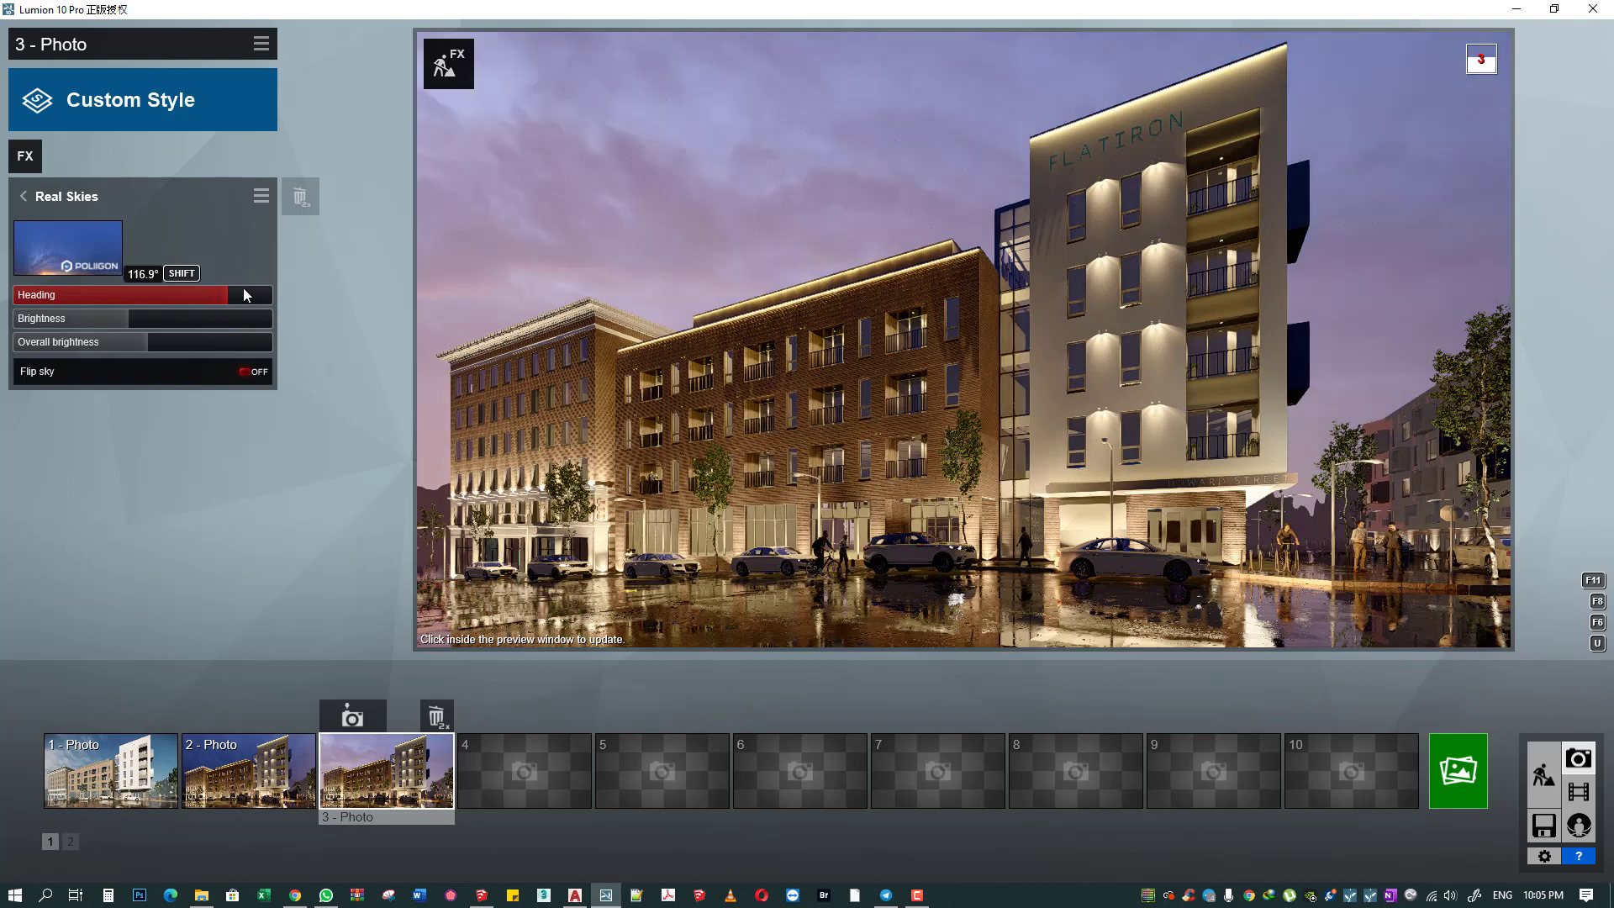
mouse_move(237, 291)
mouse_down()
mouse_move(58, 302)
mouse_move(185, 315)
mouse_up()
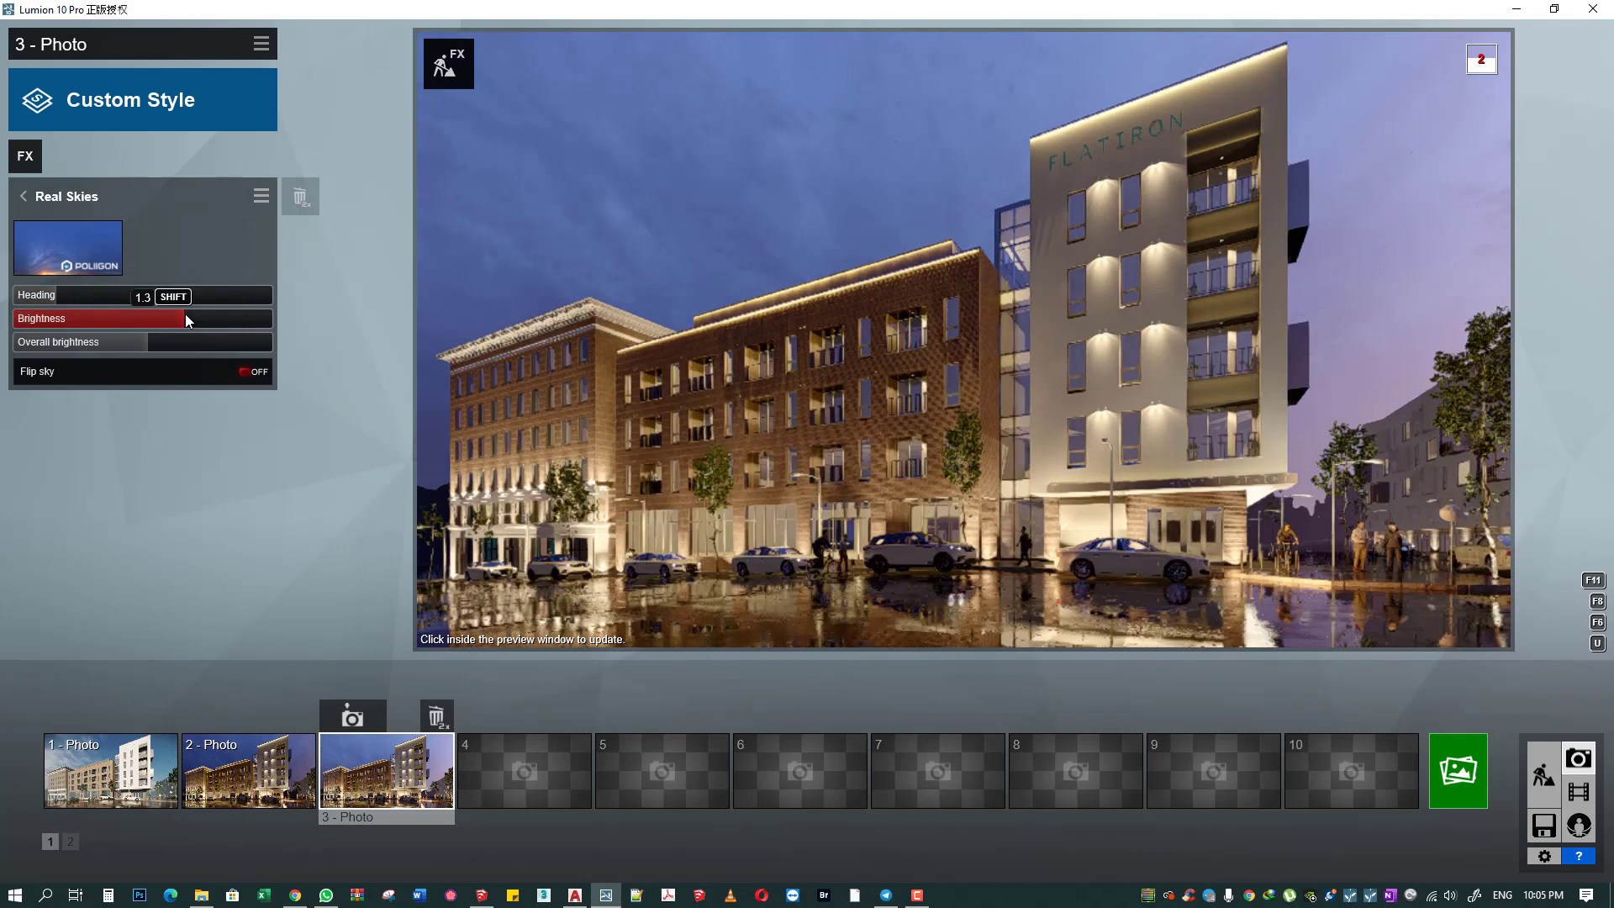
click(352, 716)
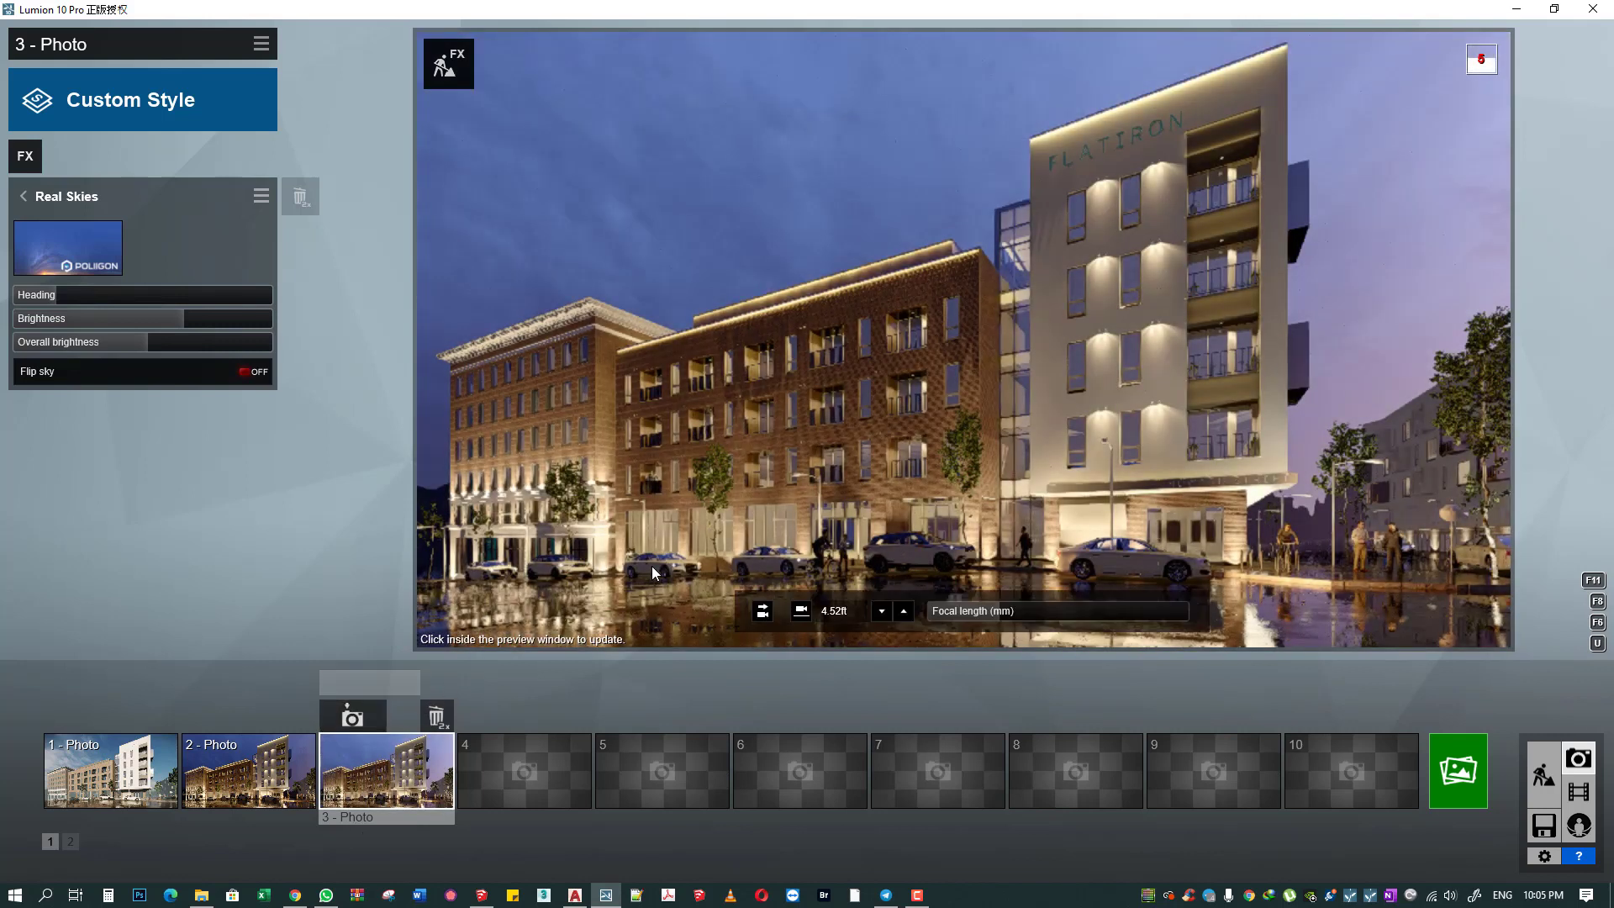
click(652, 567)
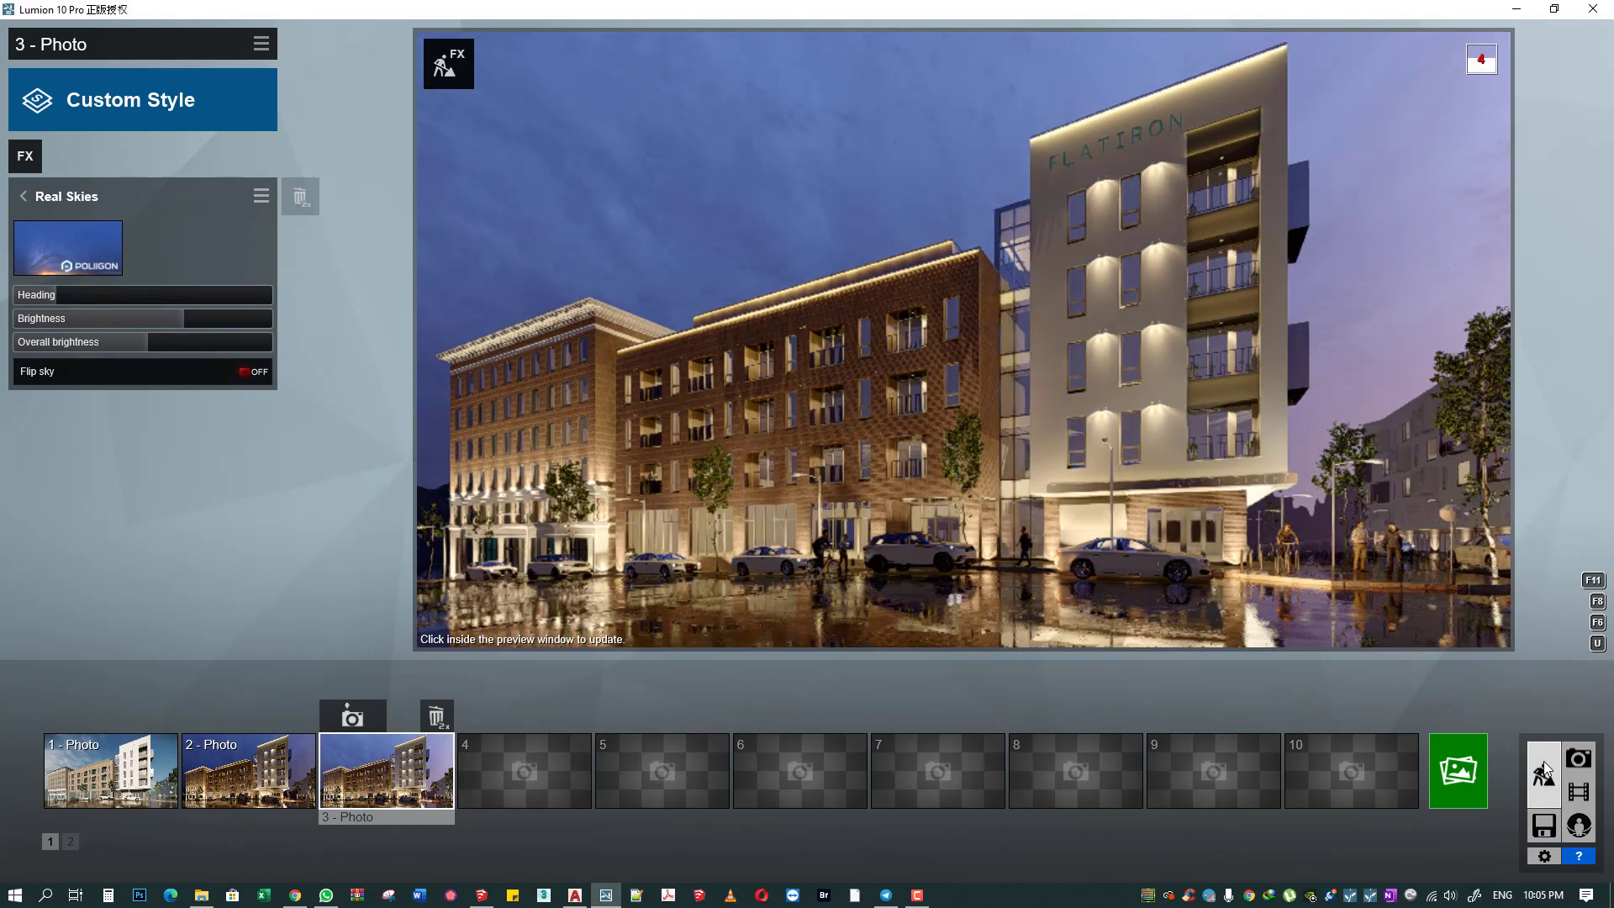
click(1544, 769)
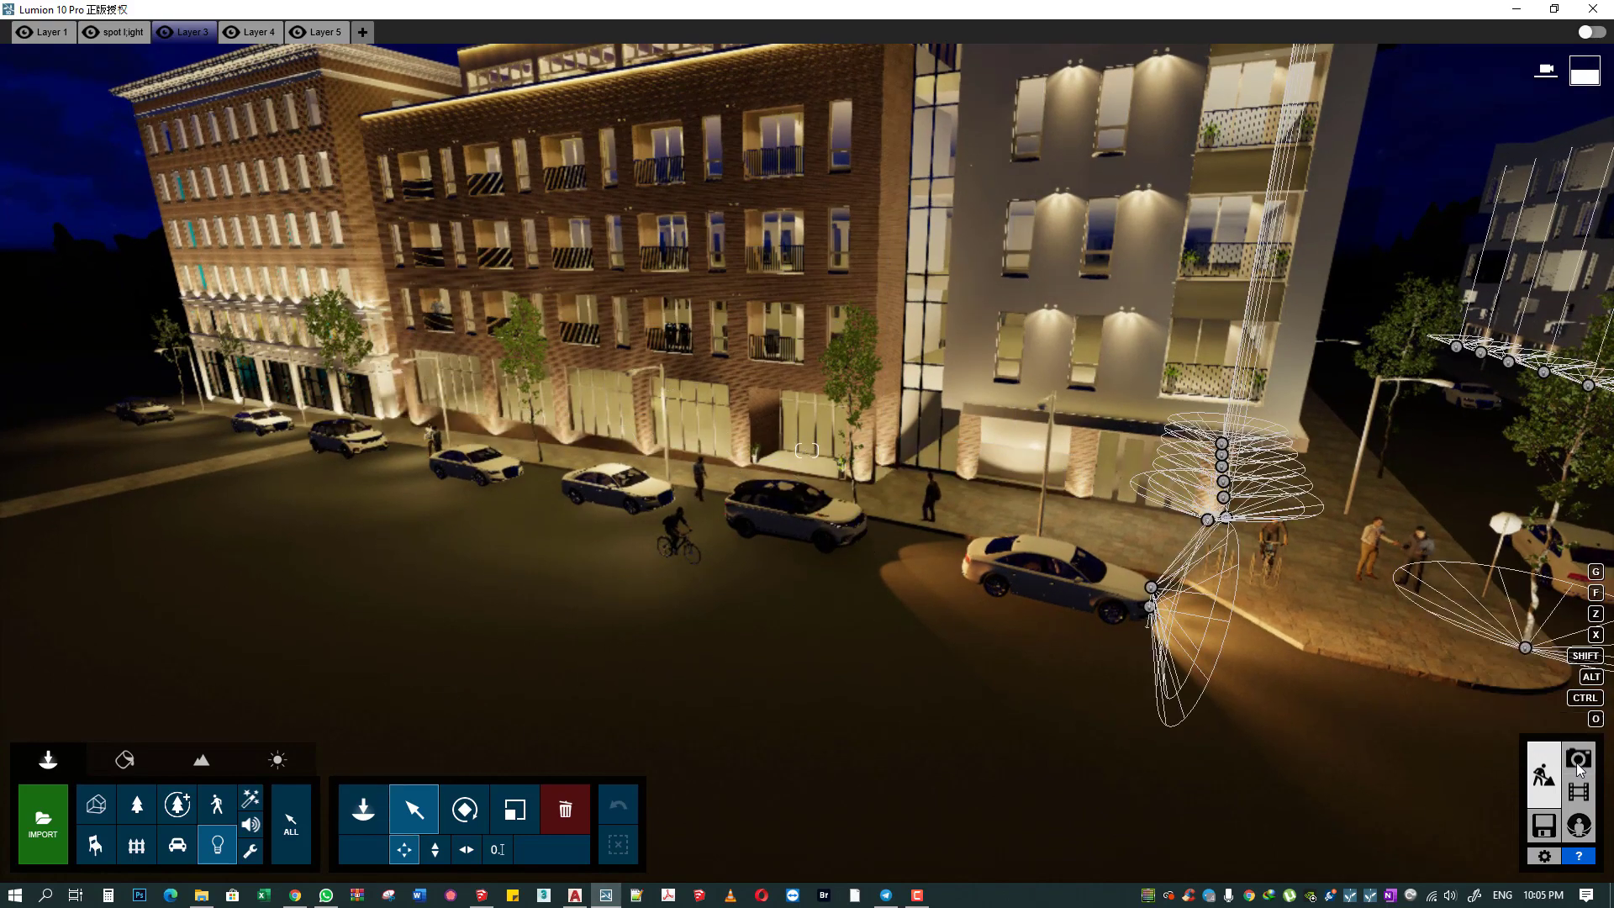
click(1579, 758)
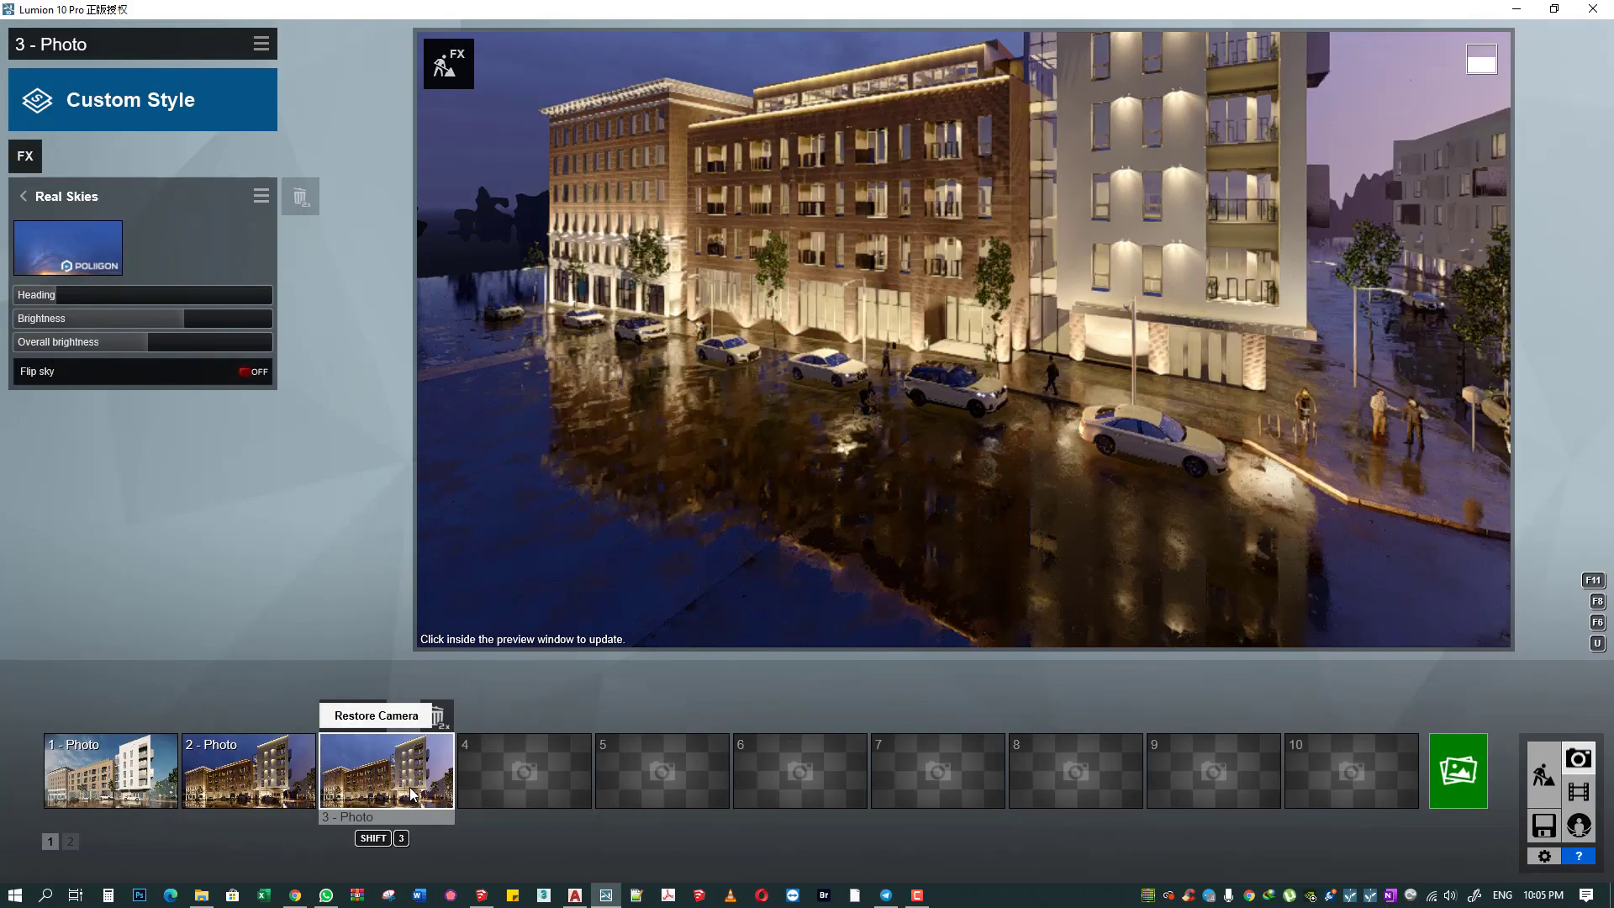
click(1471, 788)
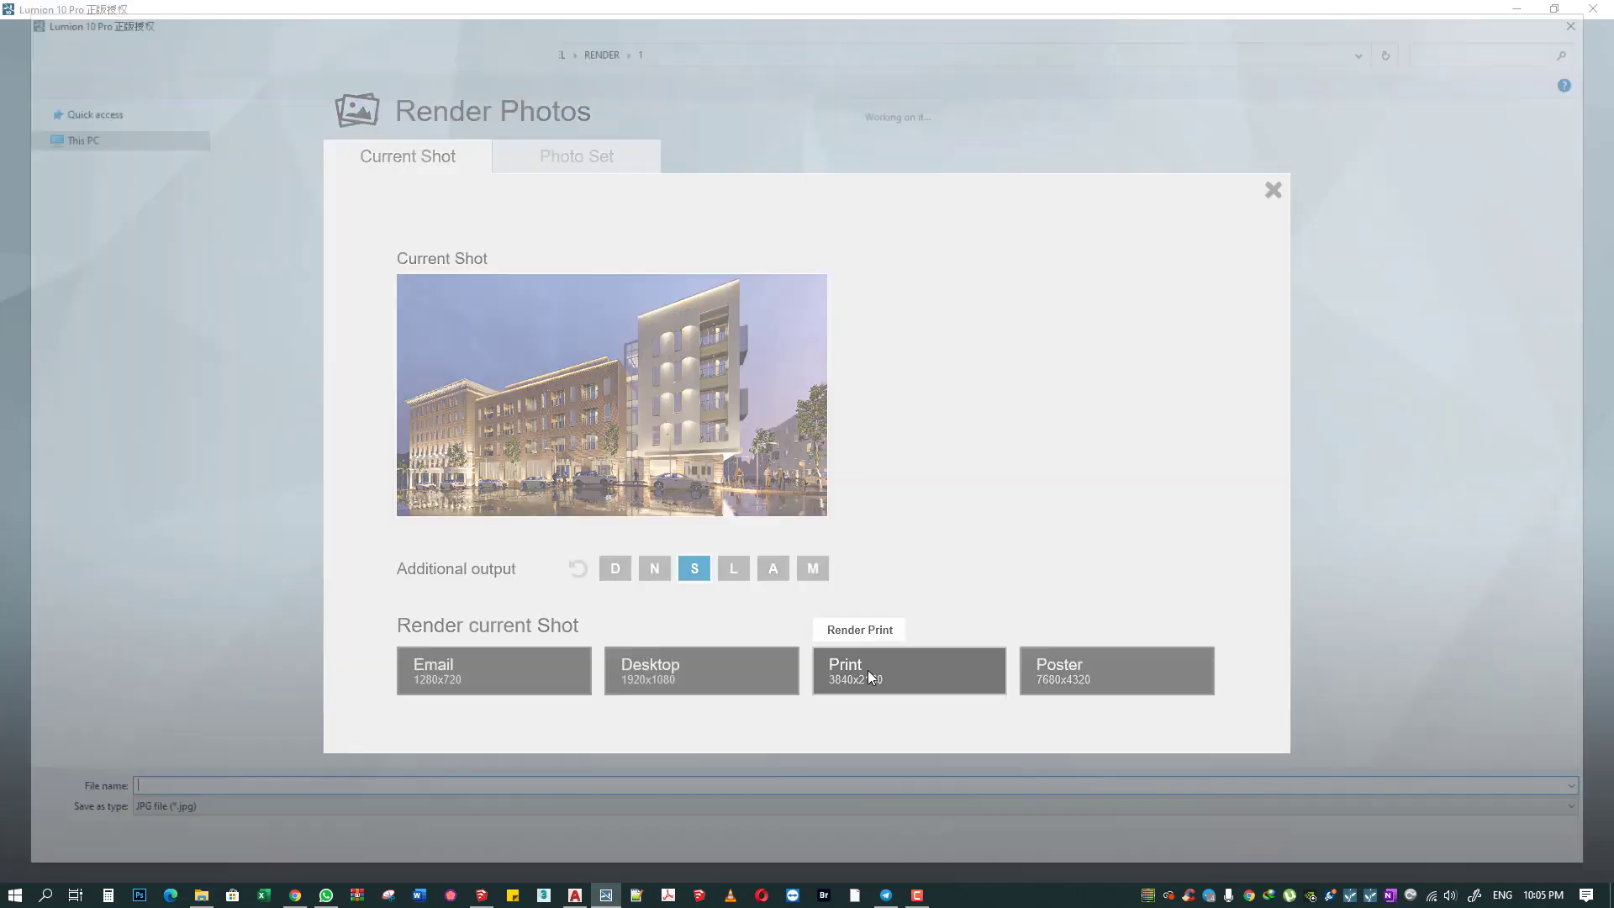
click(867, 669)
text(0)
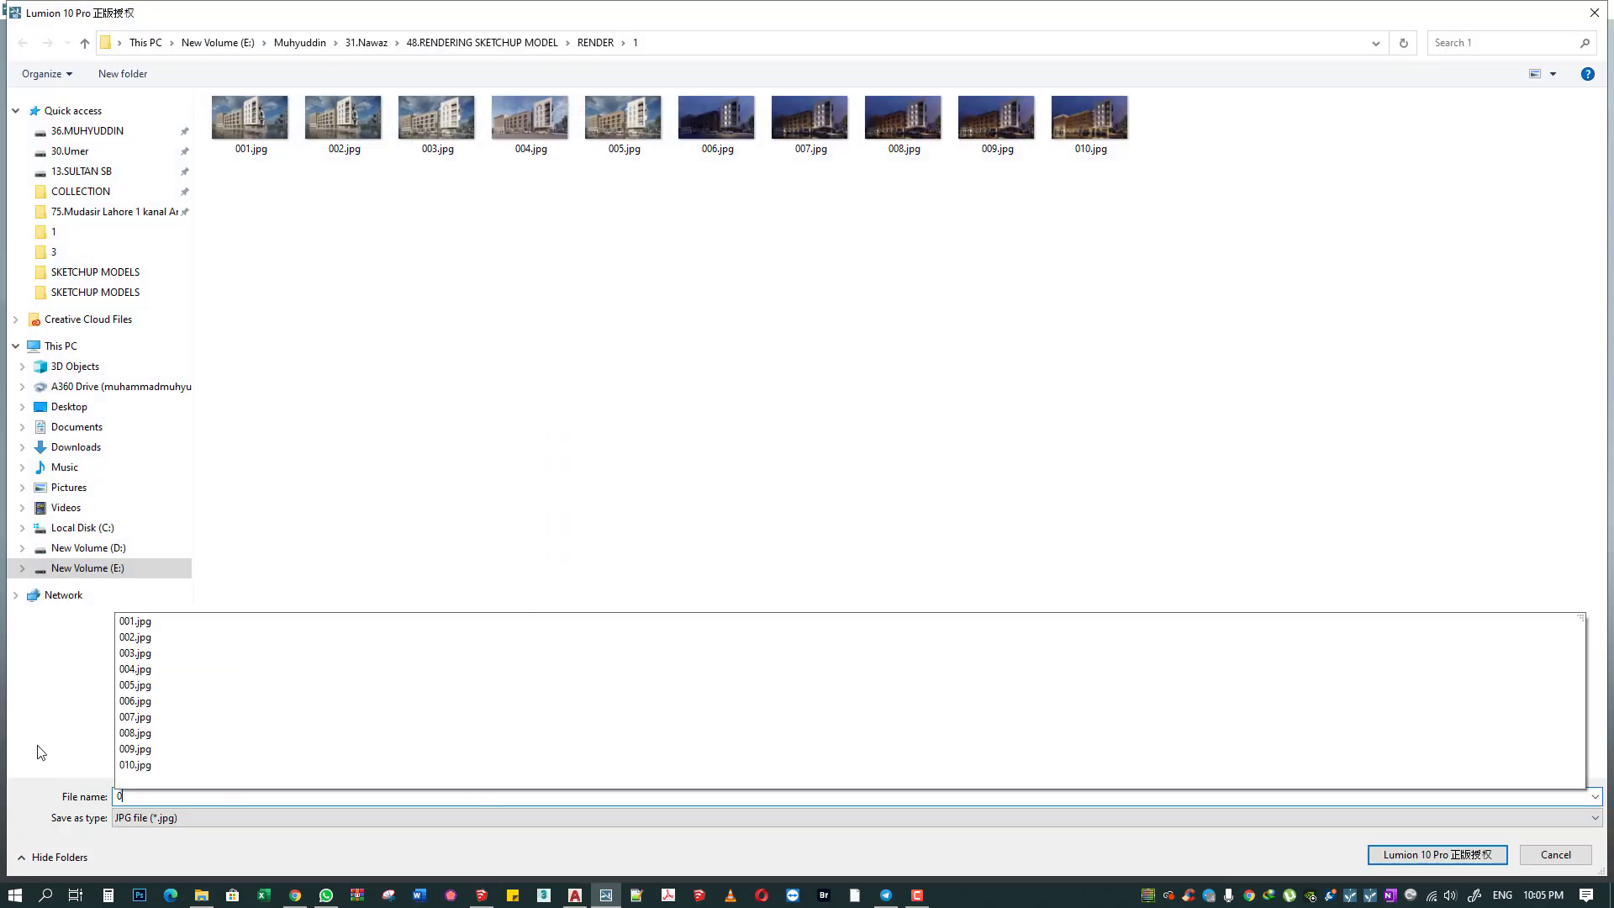
key(Return)
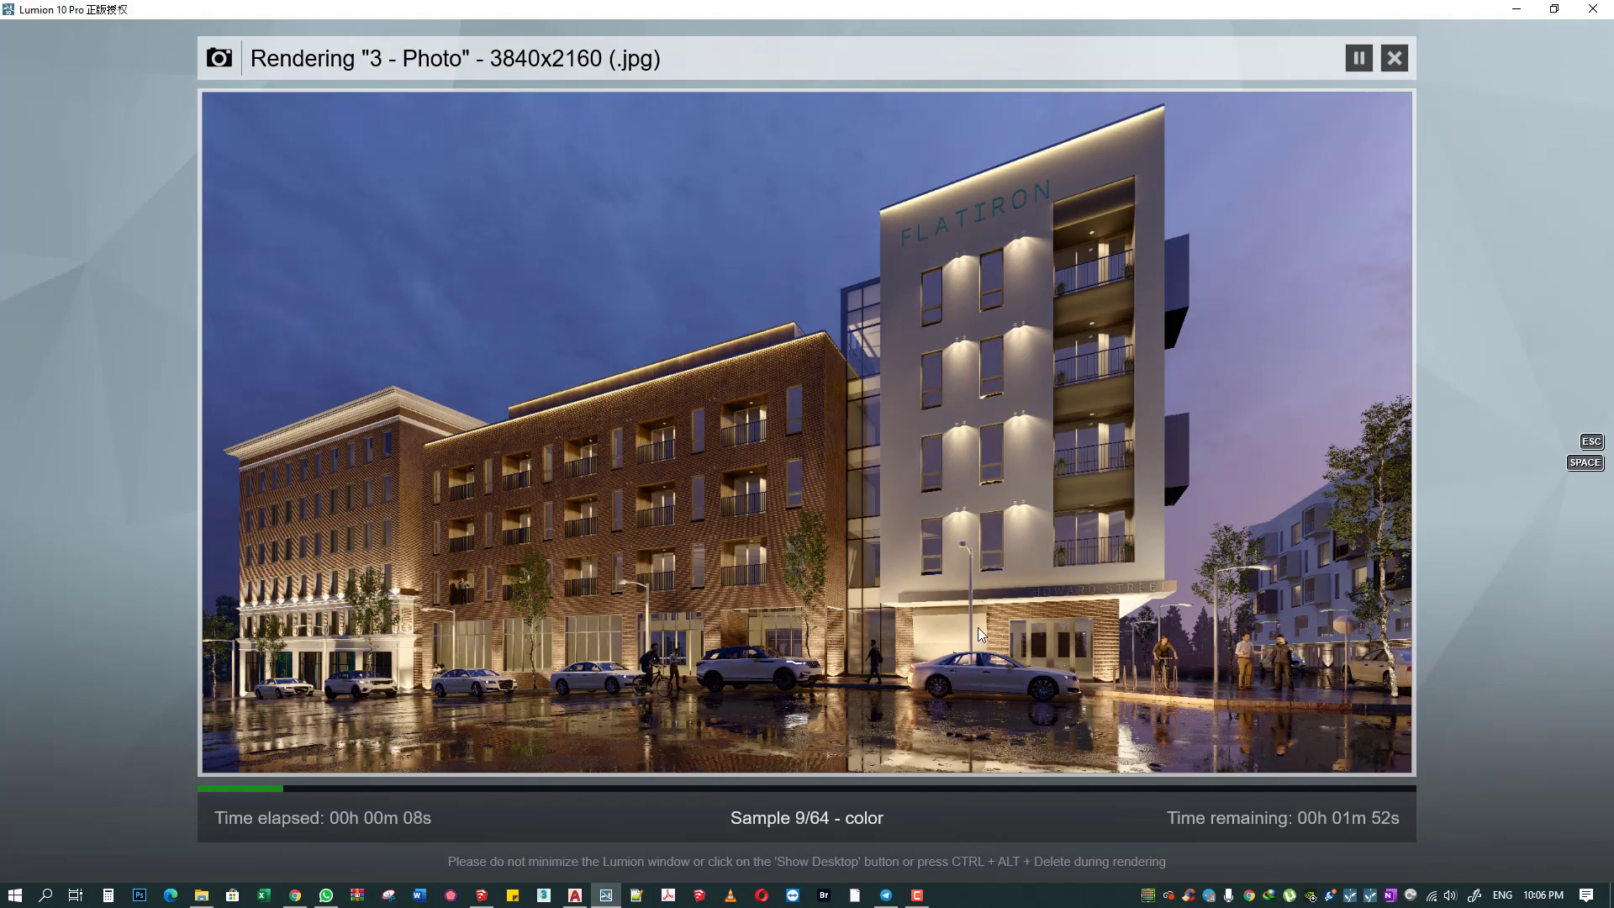
key(Escape)
key(Escape)
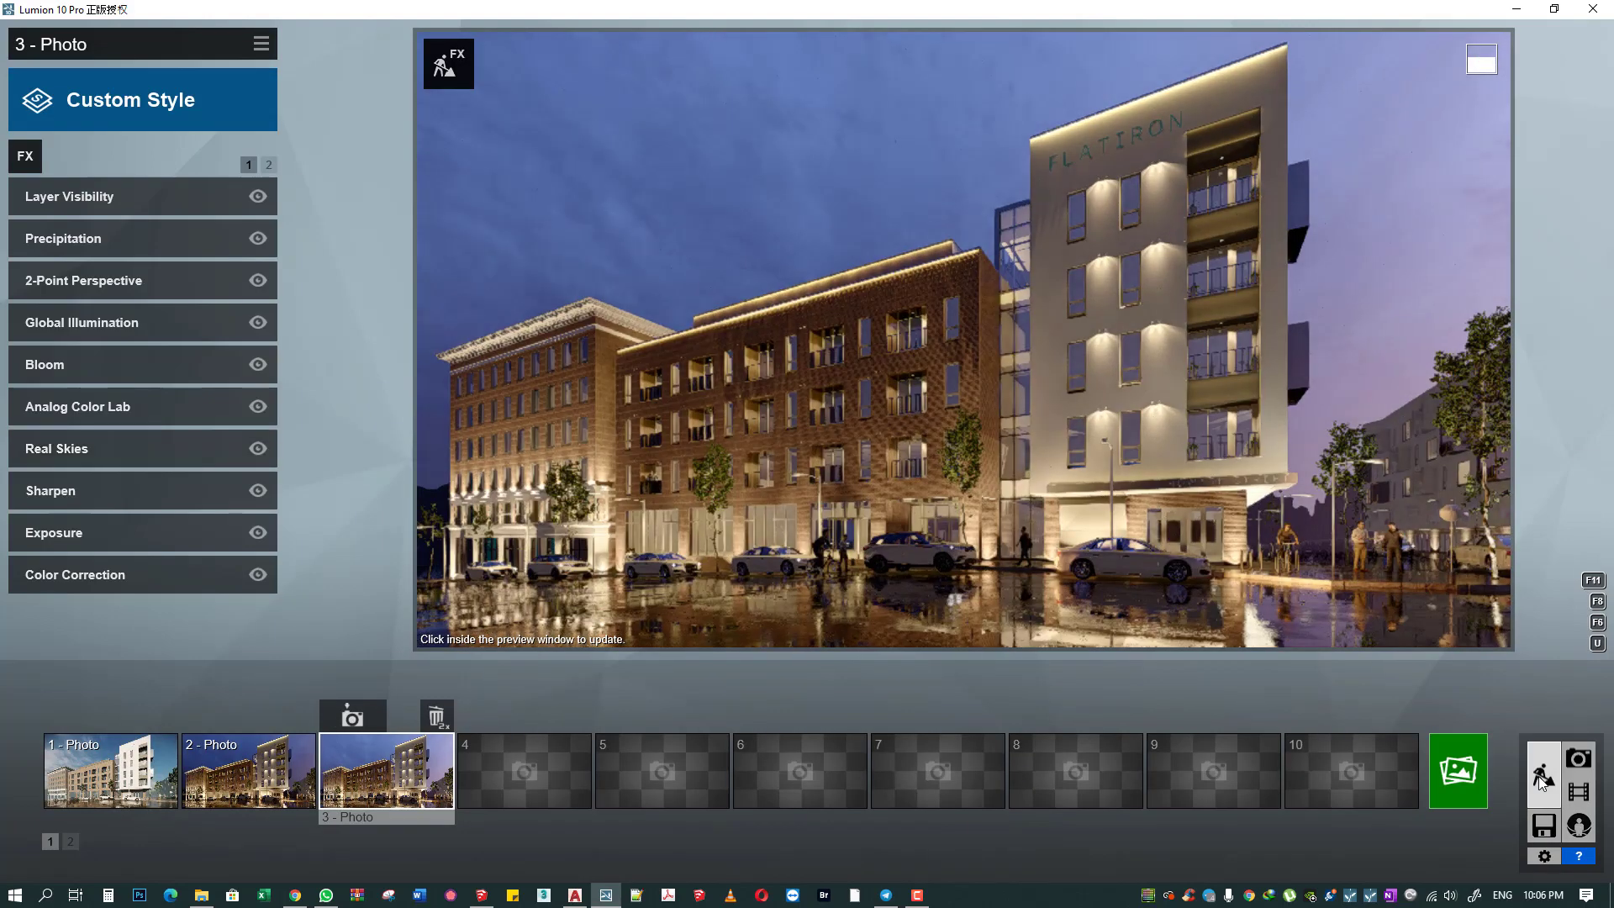
- Back in build mode, select the spot light near the street lamp
click(1541, 780)
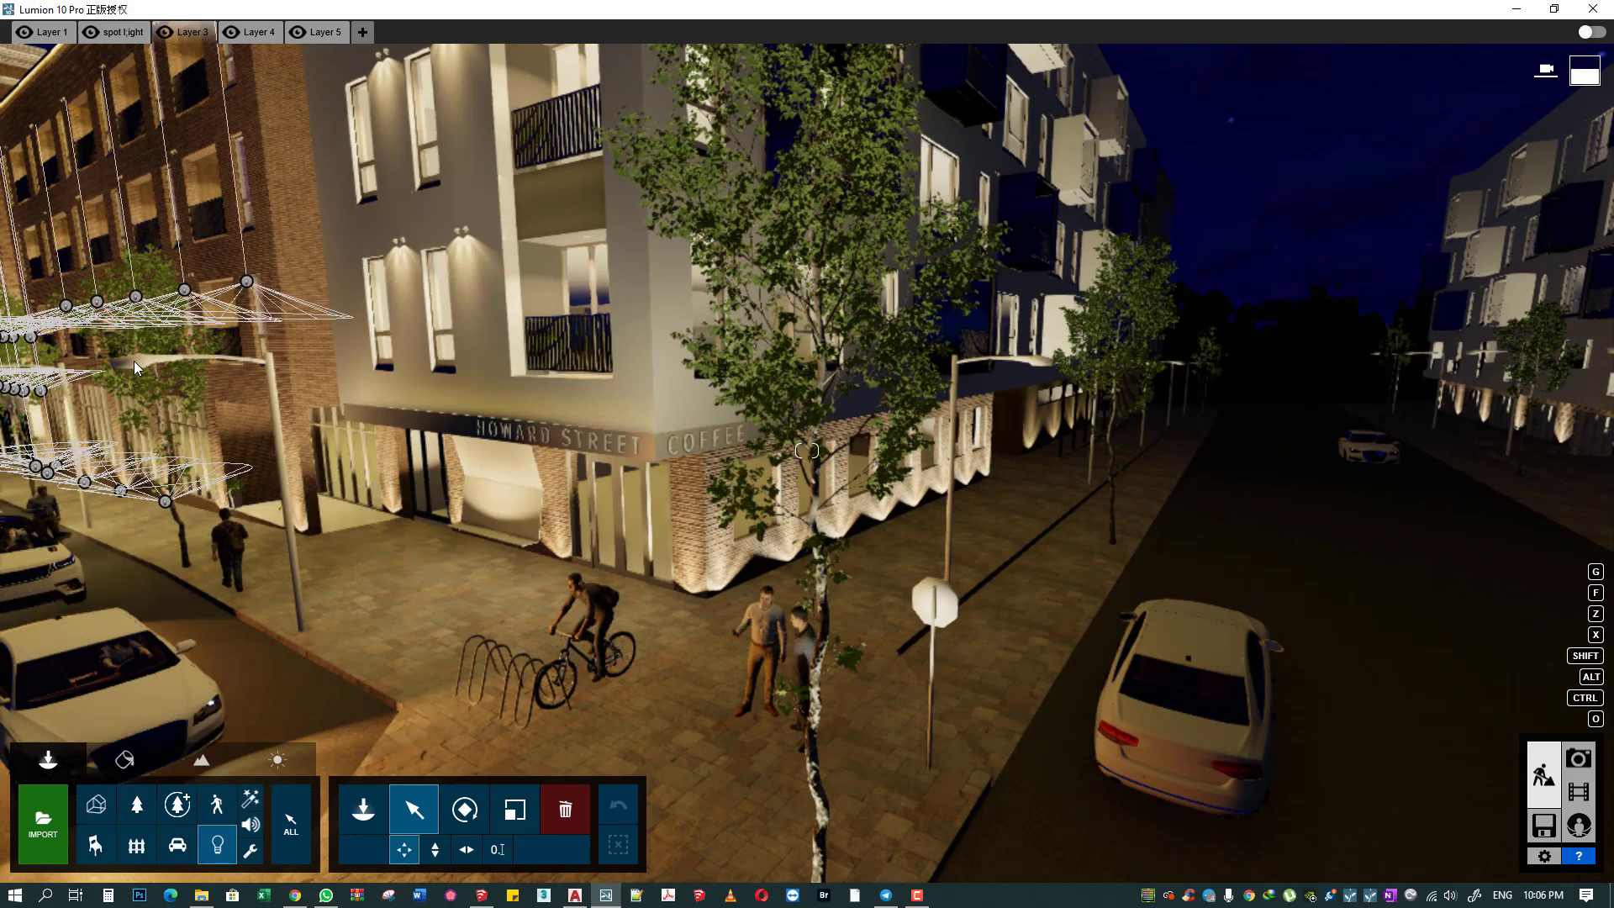
scroll(134, 360, down, 5)
scroll(418, 396, up, 5)
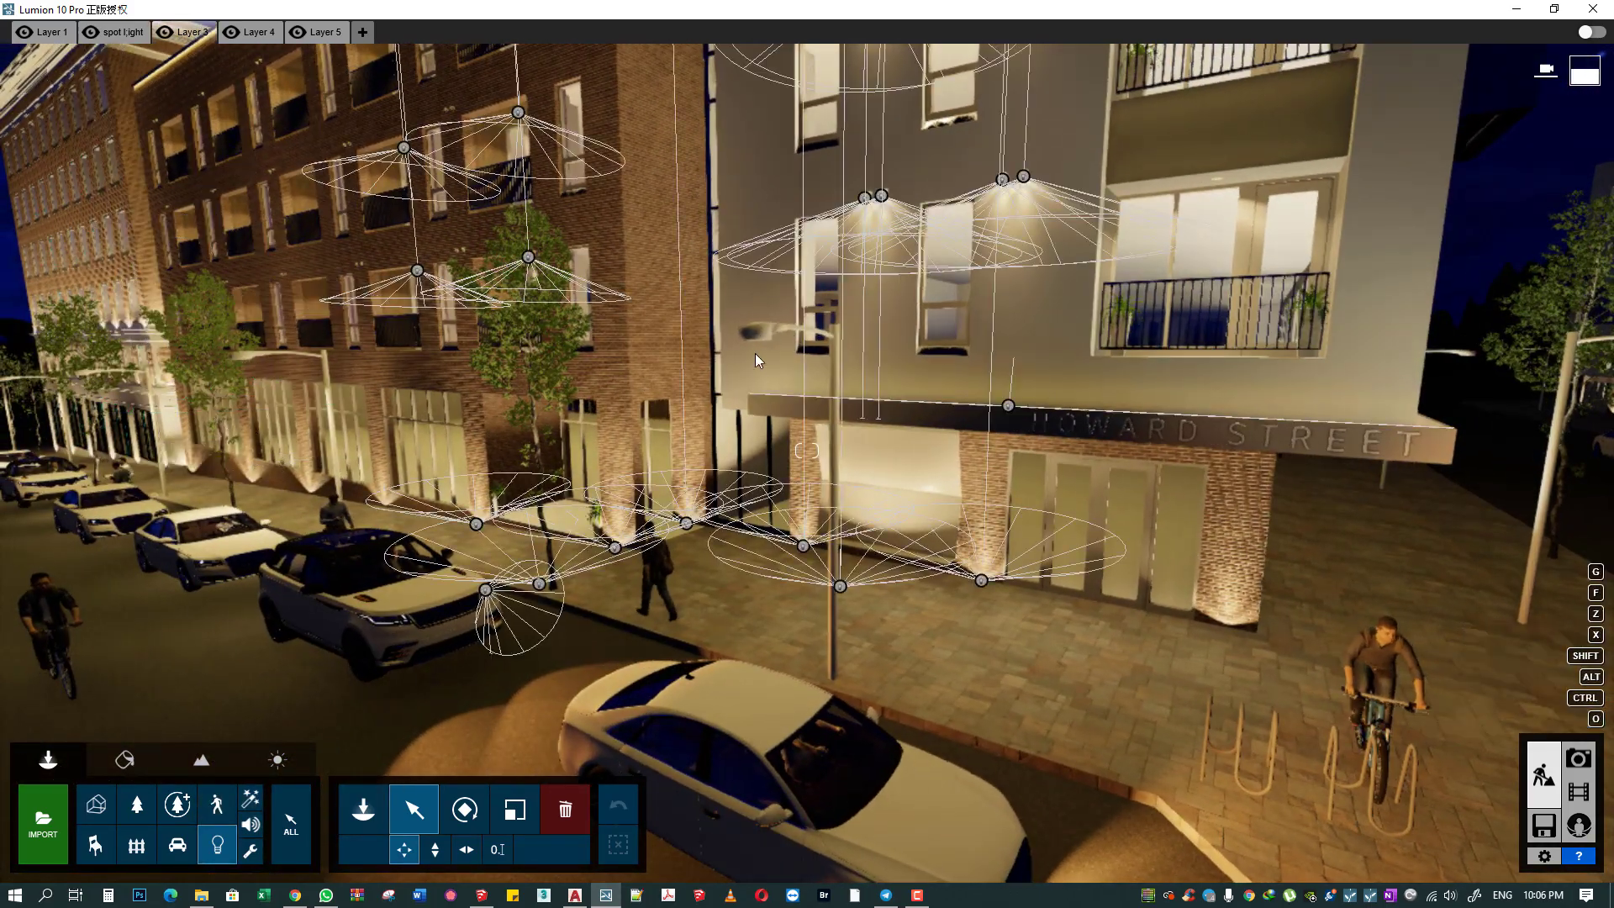
mouse_move(628, 600)
right_down()
mouse_move(580, 600)
mouse_move(770, 395)
mouse_move(807, 451)
mouse_move(487, 637)
mouse_move(809, 451)
right_up()
click(770, 395)
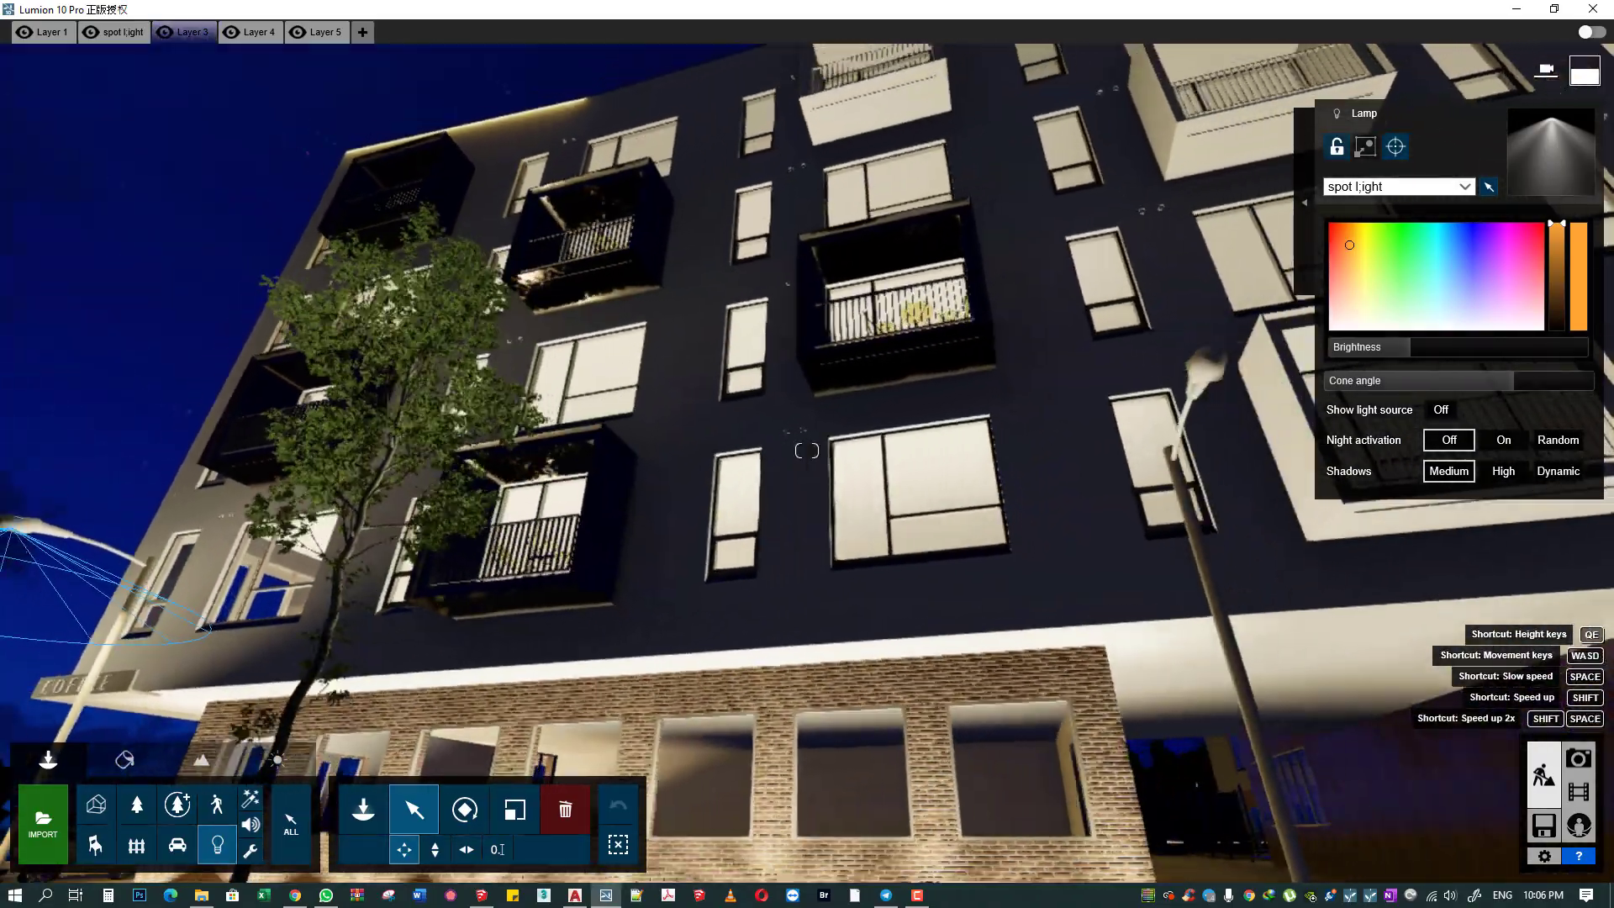
- Move the spot light up into the street lamp's head
right_drag(809, 450, 190, 529)
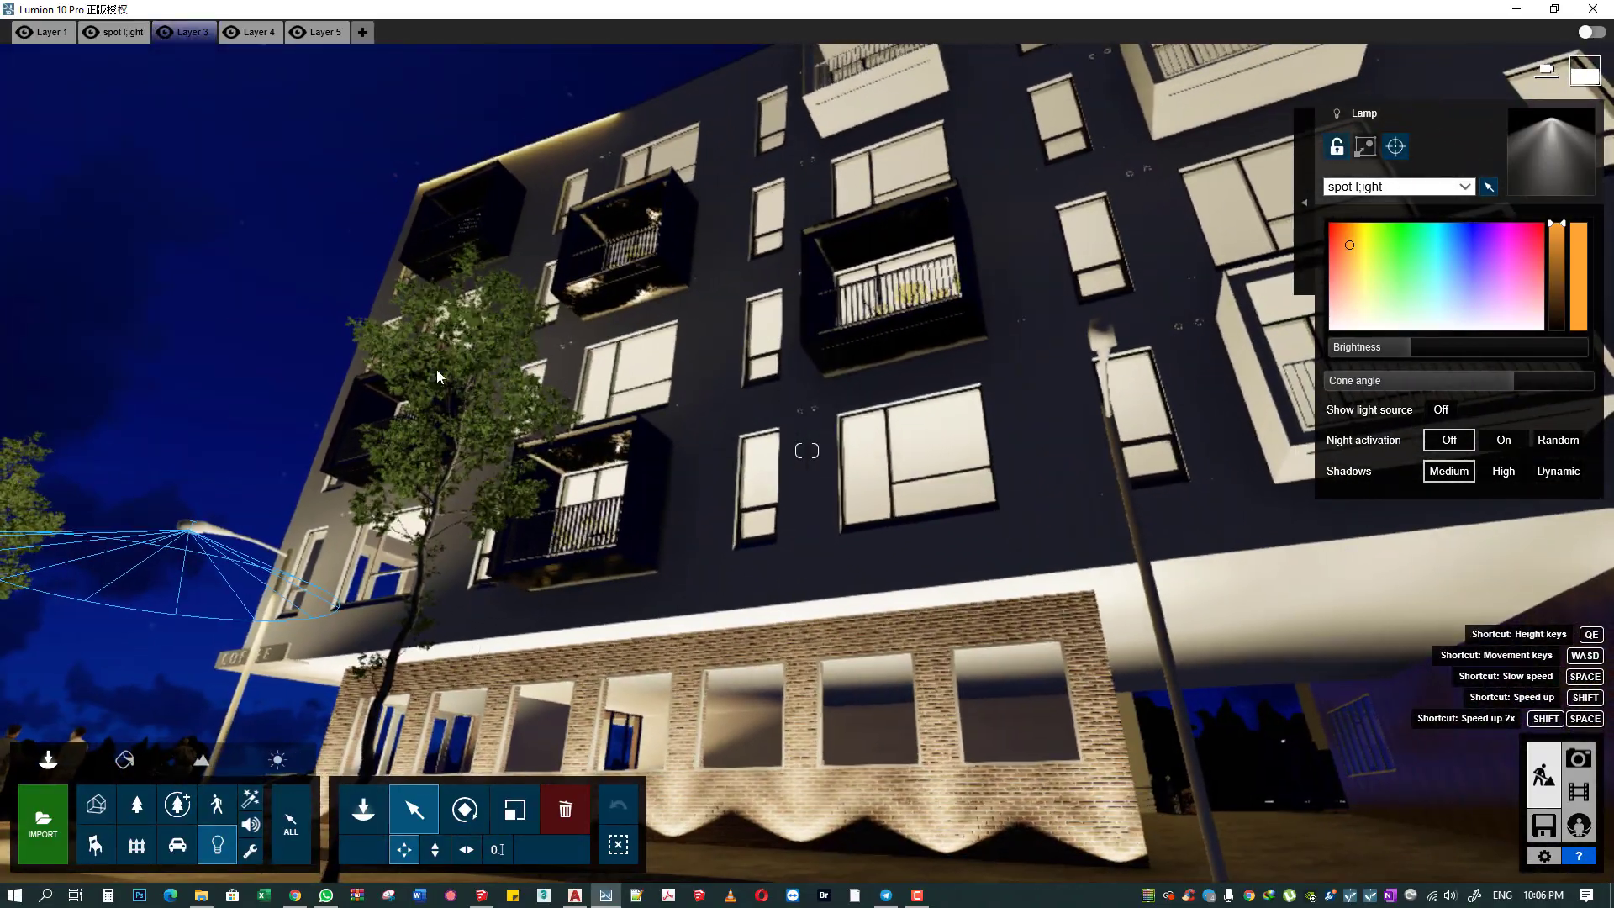
drag(190, 529, 1116, 353)
right_drag(1106, 349, 807, 451)
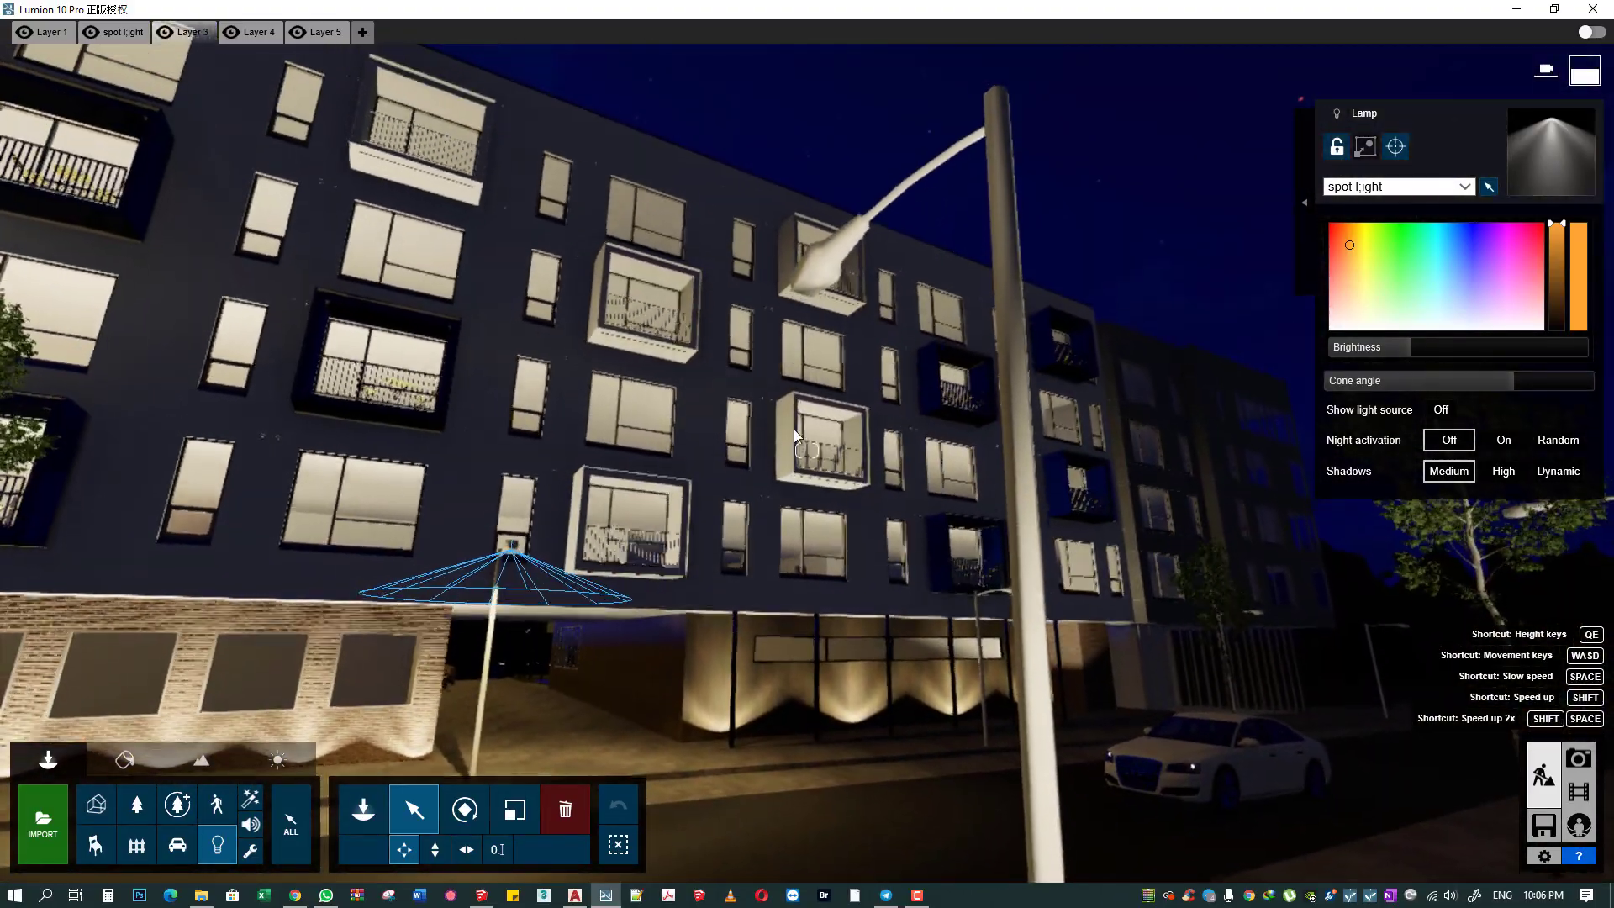
right_drag(807, 450, 510, 562)
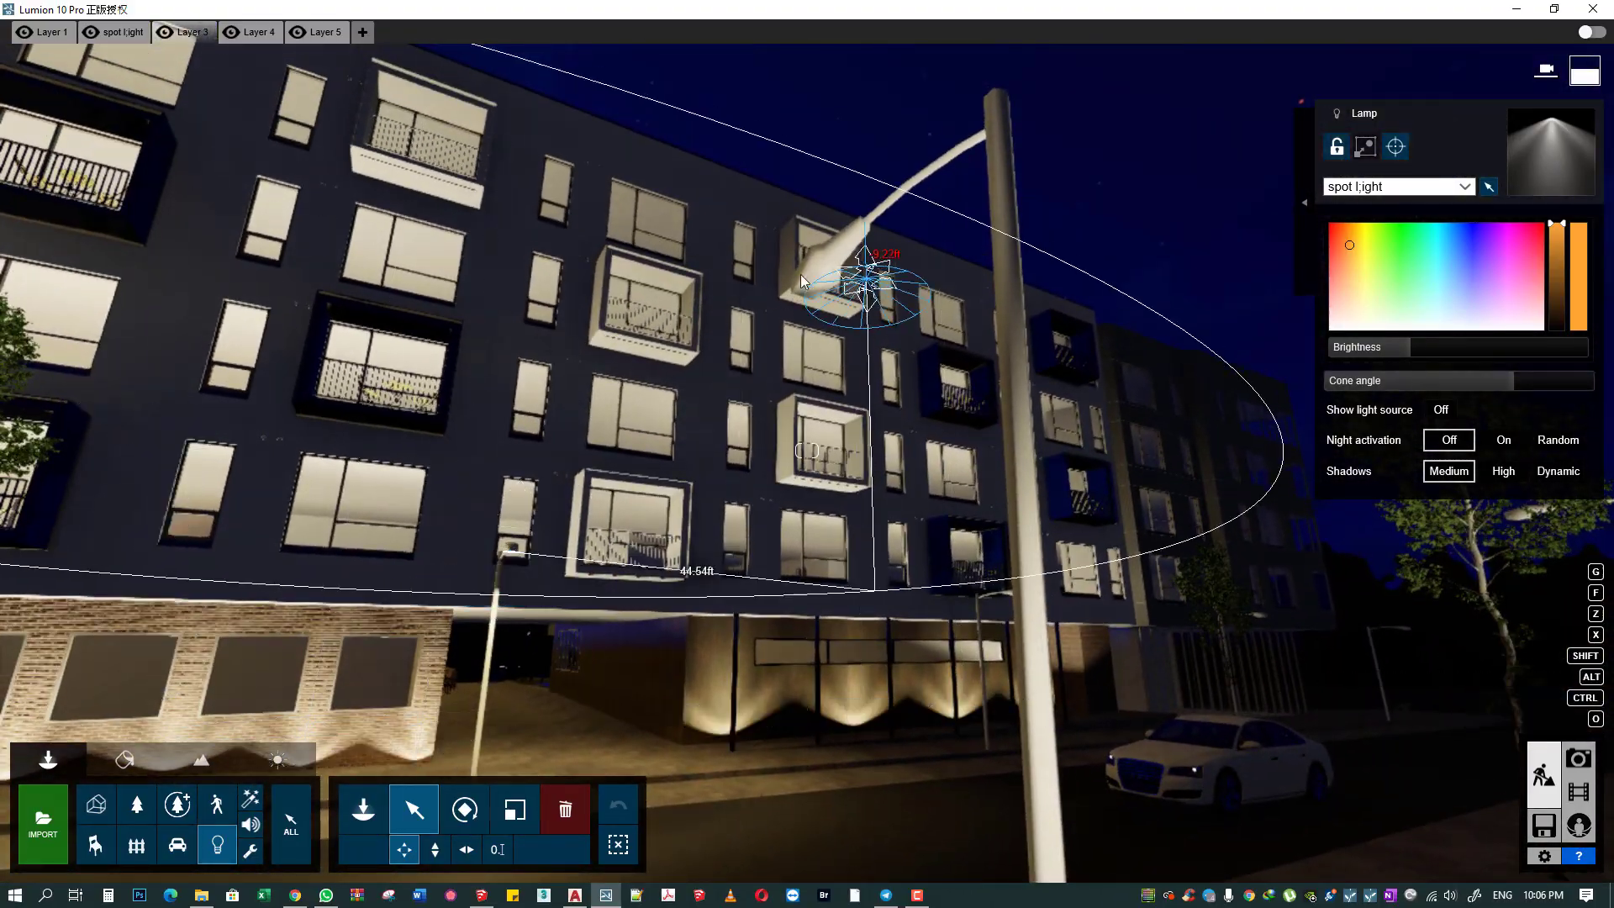
mouse_move(803, 280)
right_down()
mouse_move(807, 451)
mouse_move(505, 262)
mouse_move(505, 353)
mouse_move(1037, 700)
right_up()
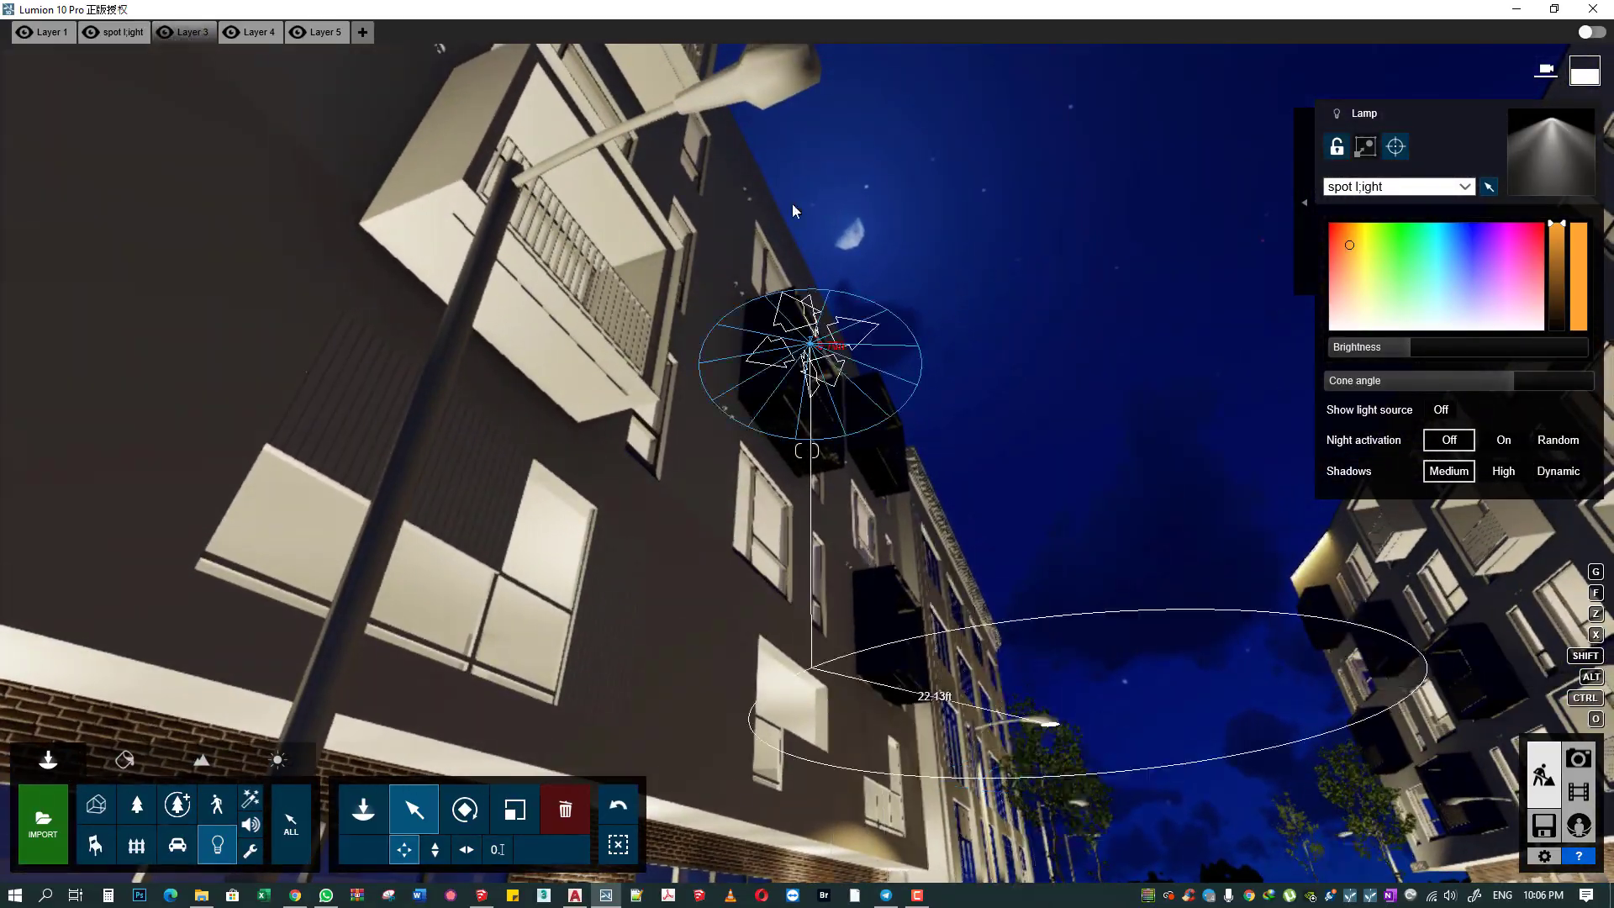
mouse_move(794, 210)
right_down()
mouse_move(793, 361)
mouse_move(1048, 547)
right_up()
drag(1009, 498, 1538, 767)
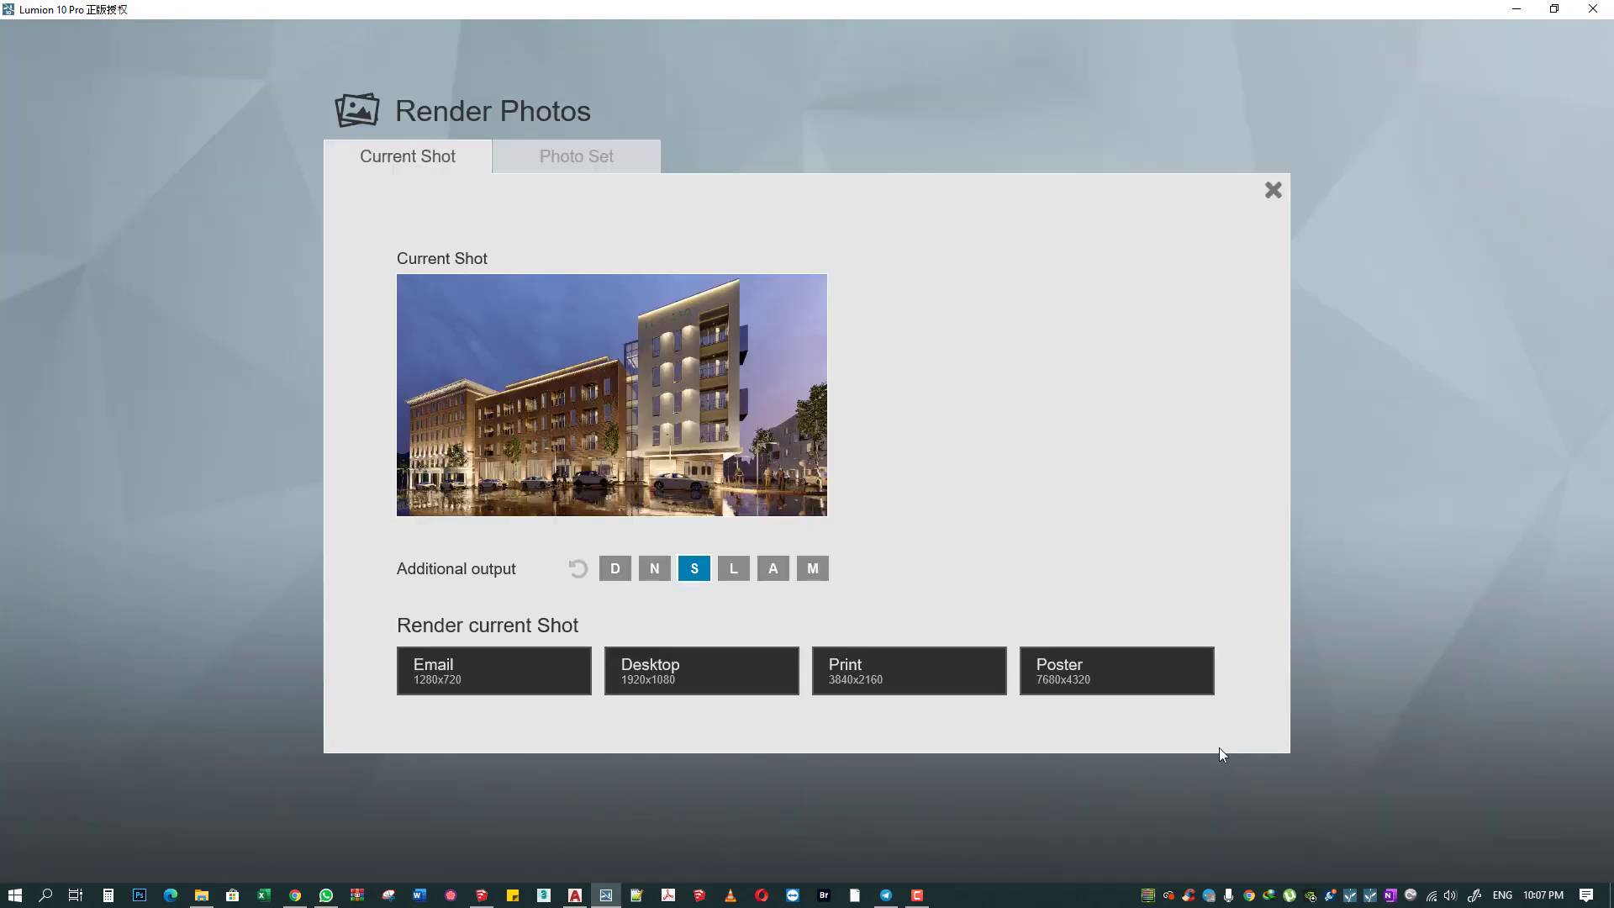
- Render photo 3 at Desktop 1920x1080 as JPG named '10' and close the finished render
click(714, 657)
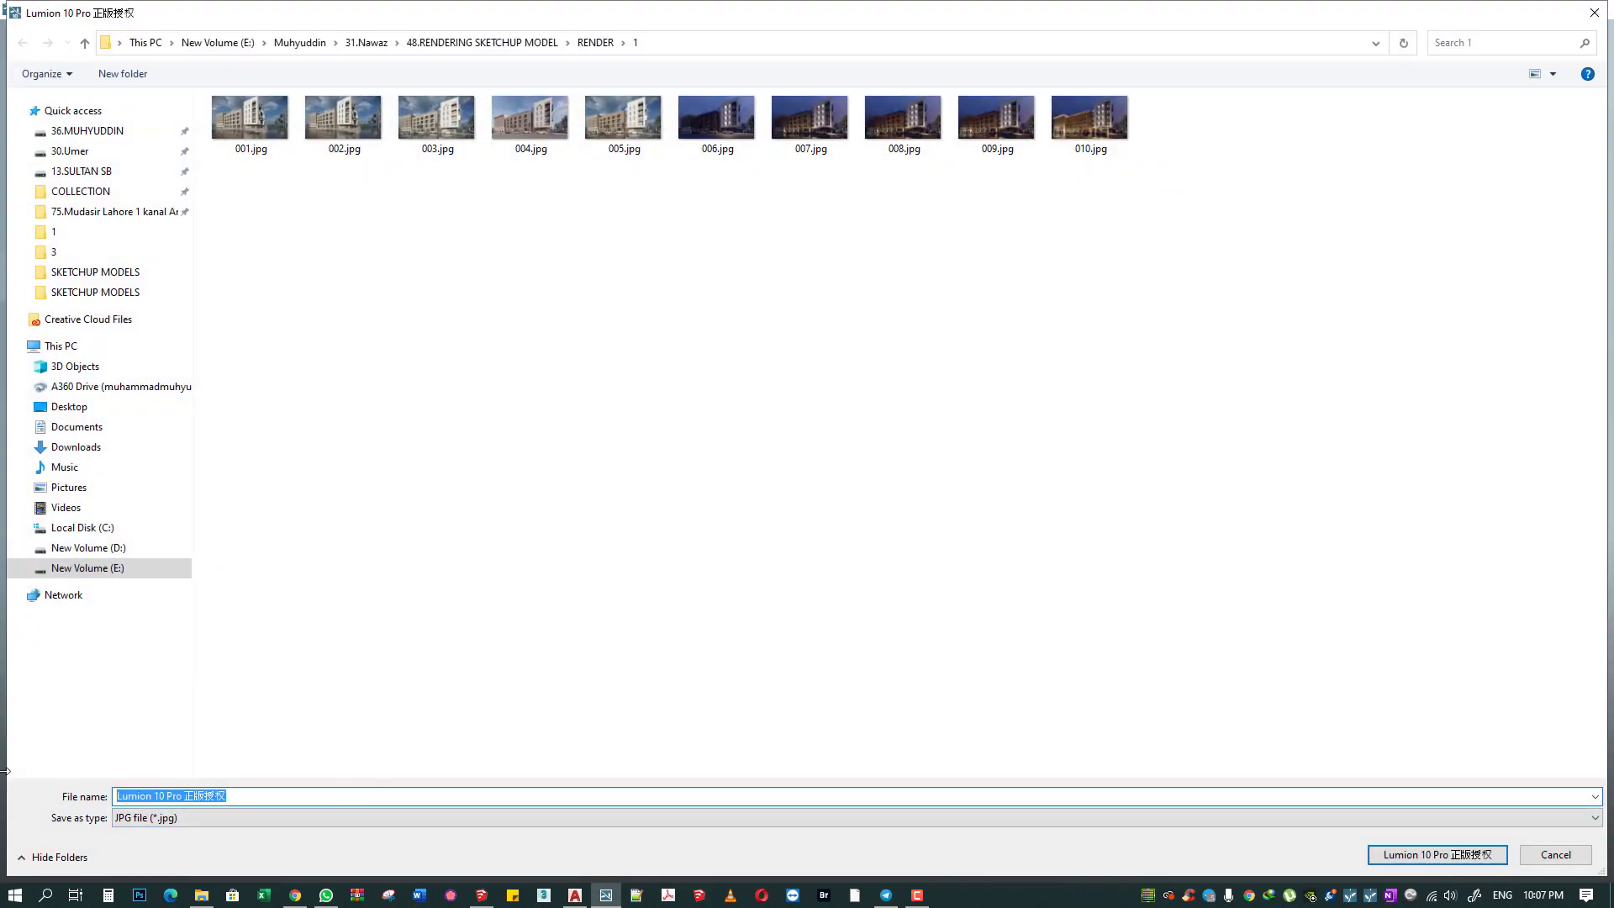
text(10)
key(Return)
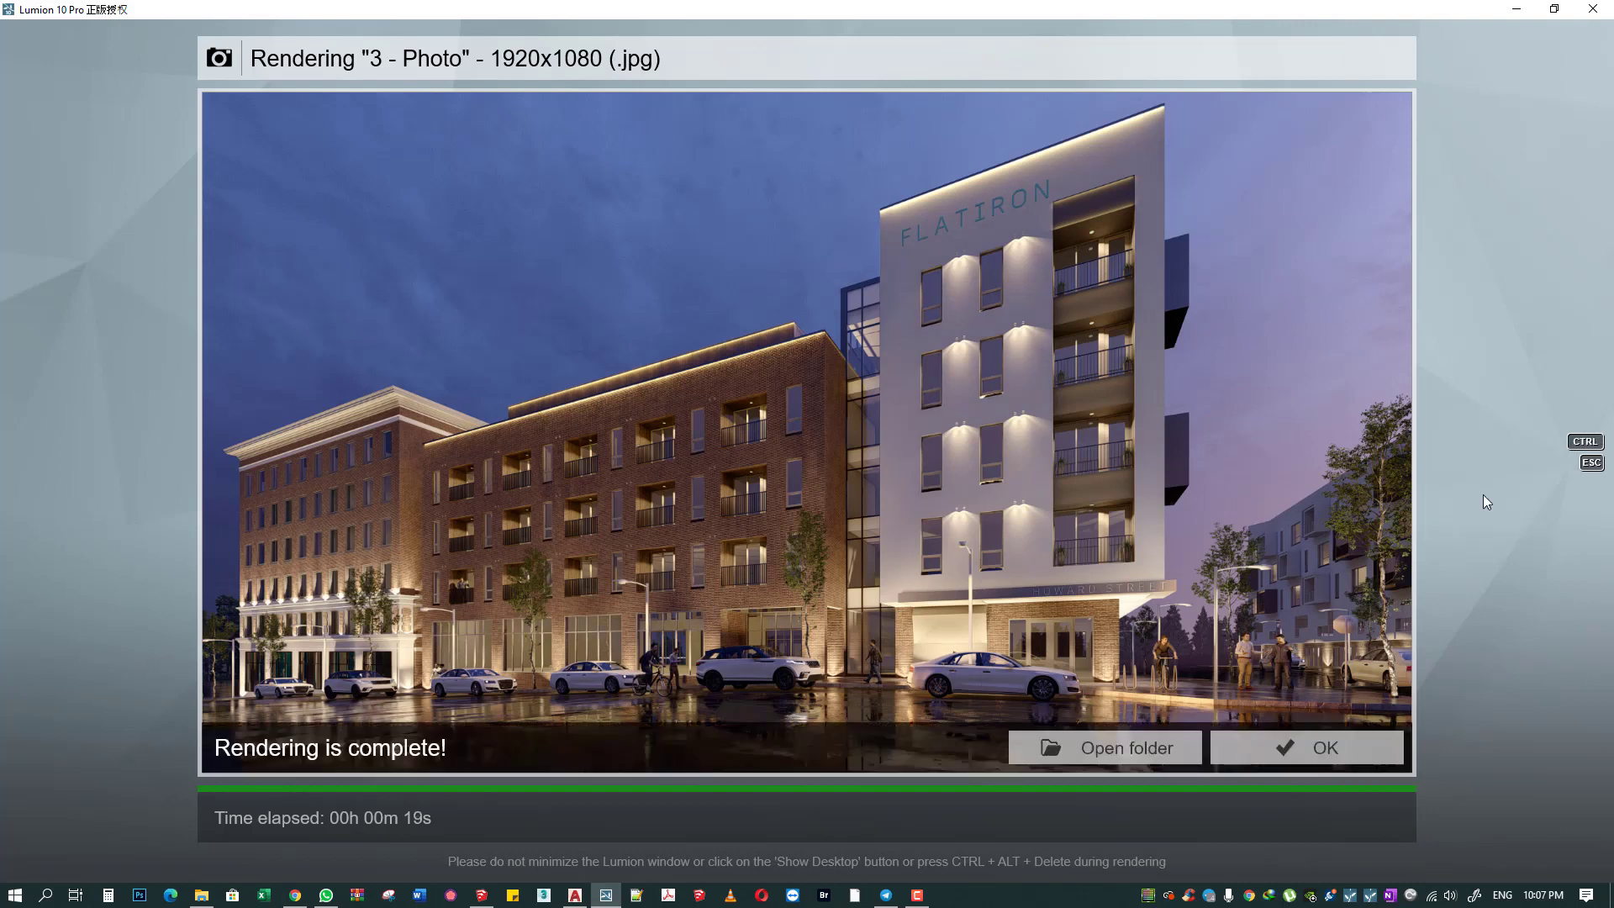
click(1318, 740)
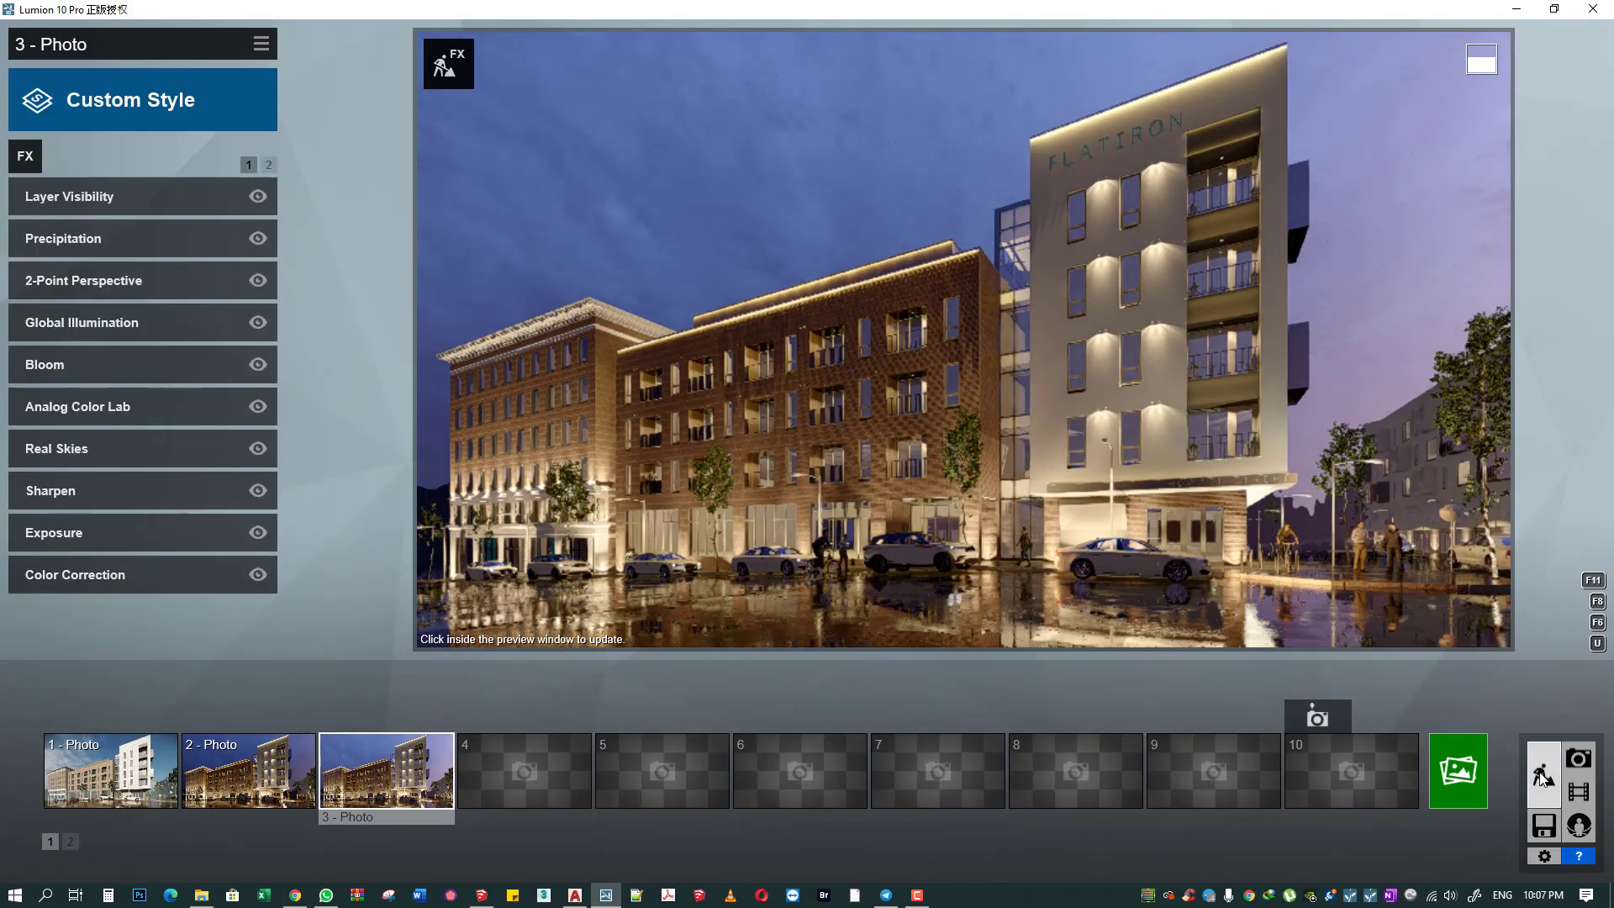
- In build mode, select the two standing people with the Rotate tool active
click(1540, 777)
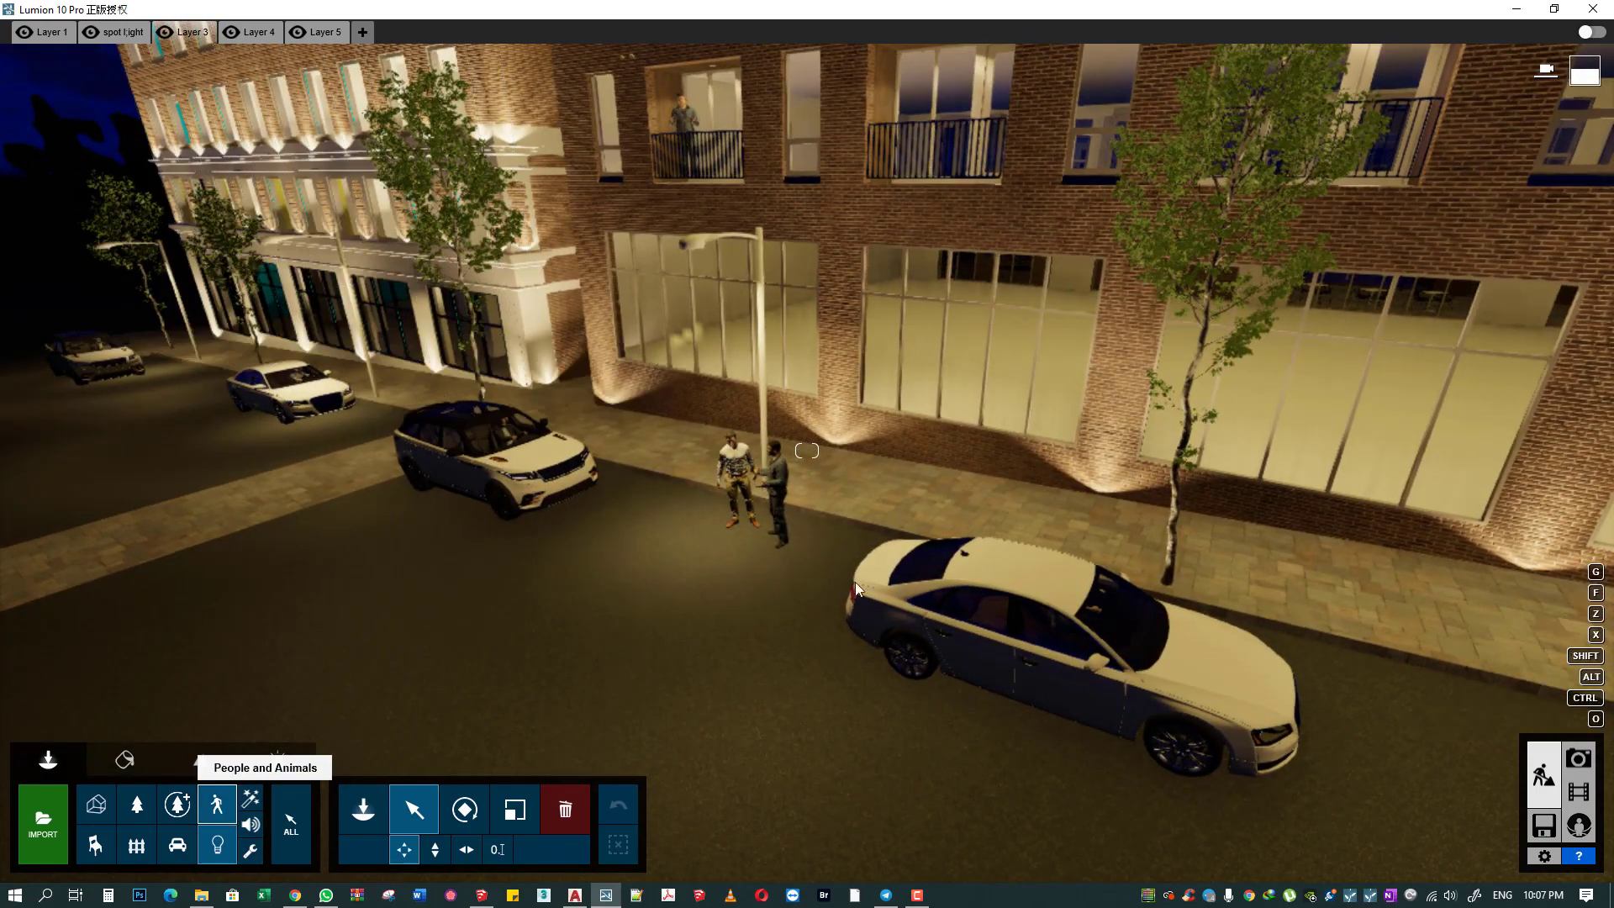
click(216, 804)
click(745, 545)
click(580, 528)
key(r)
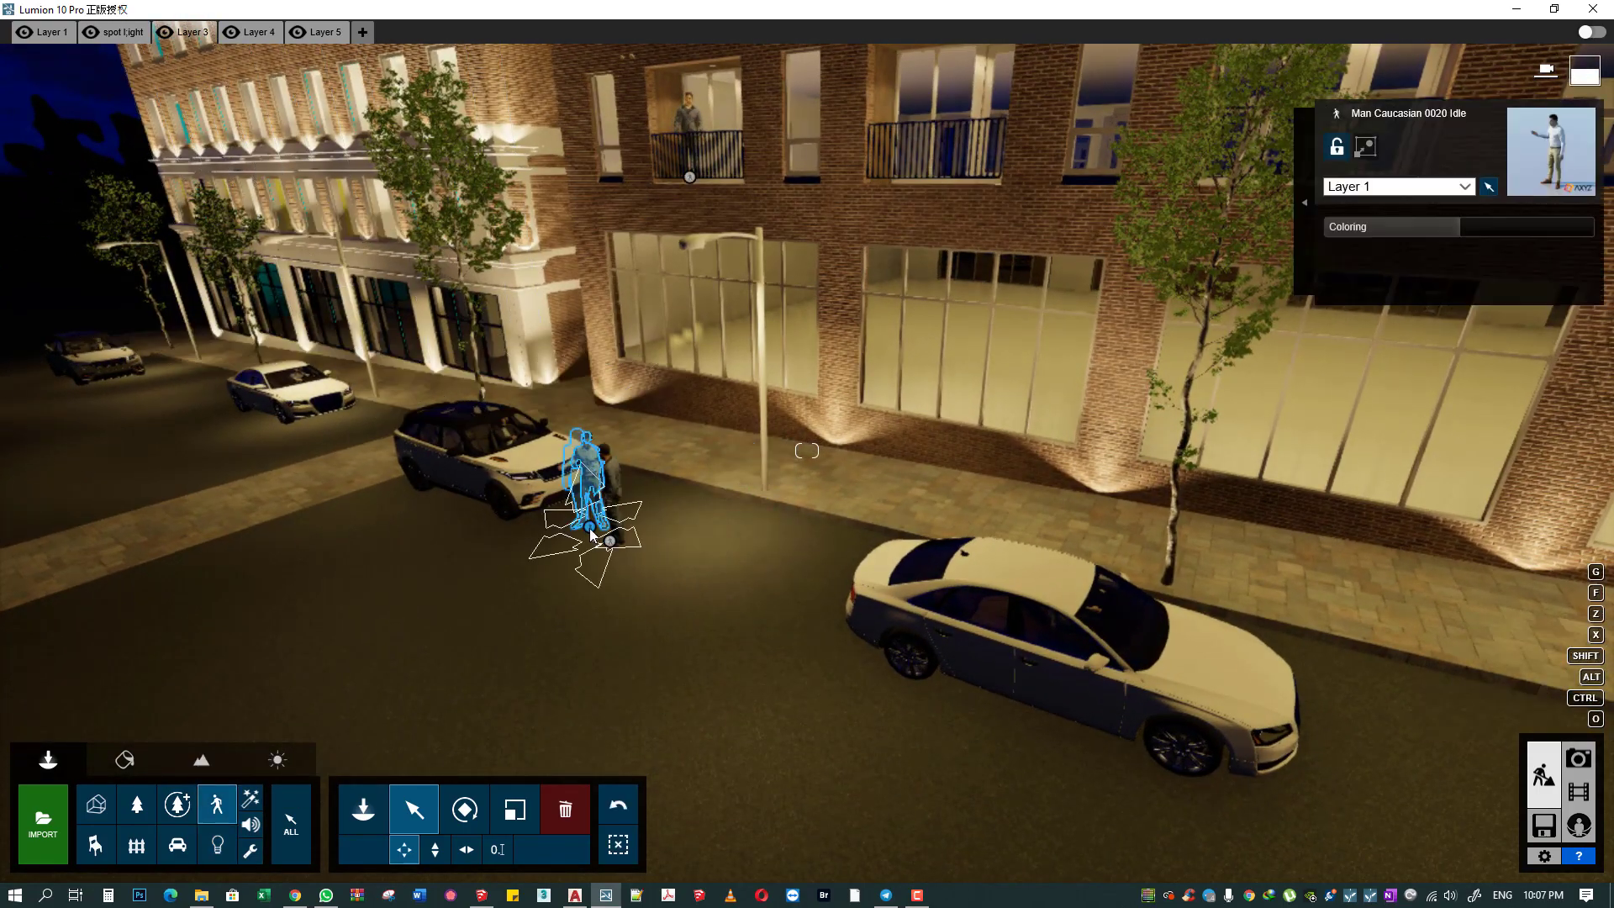
ctrl+click(607, 542)
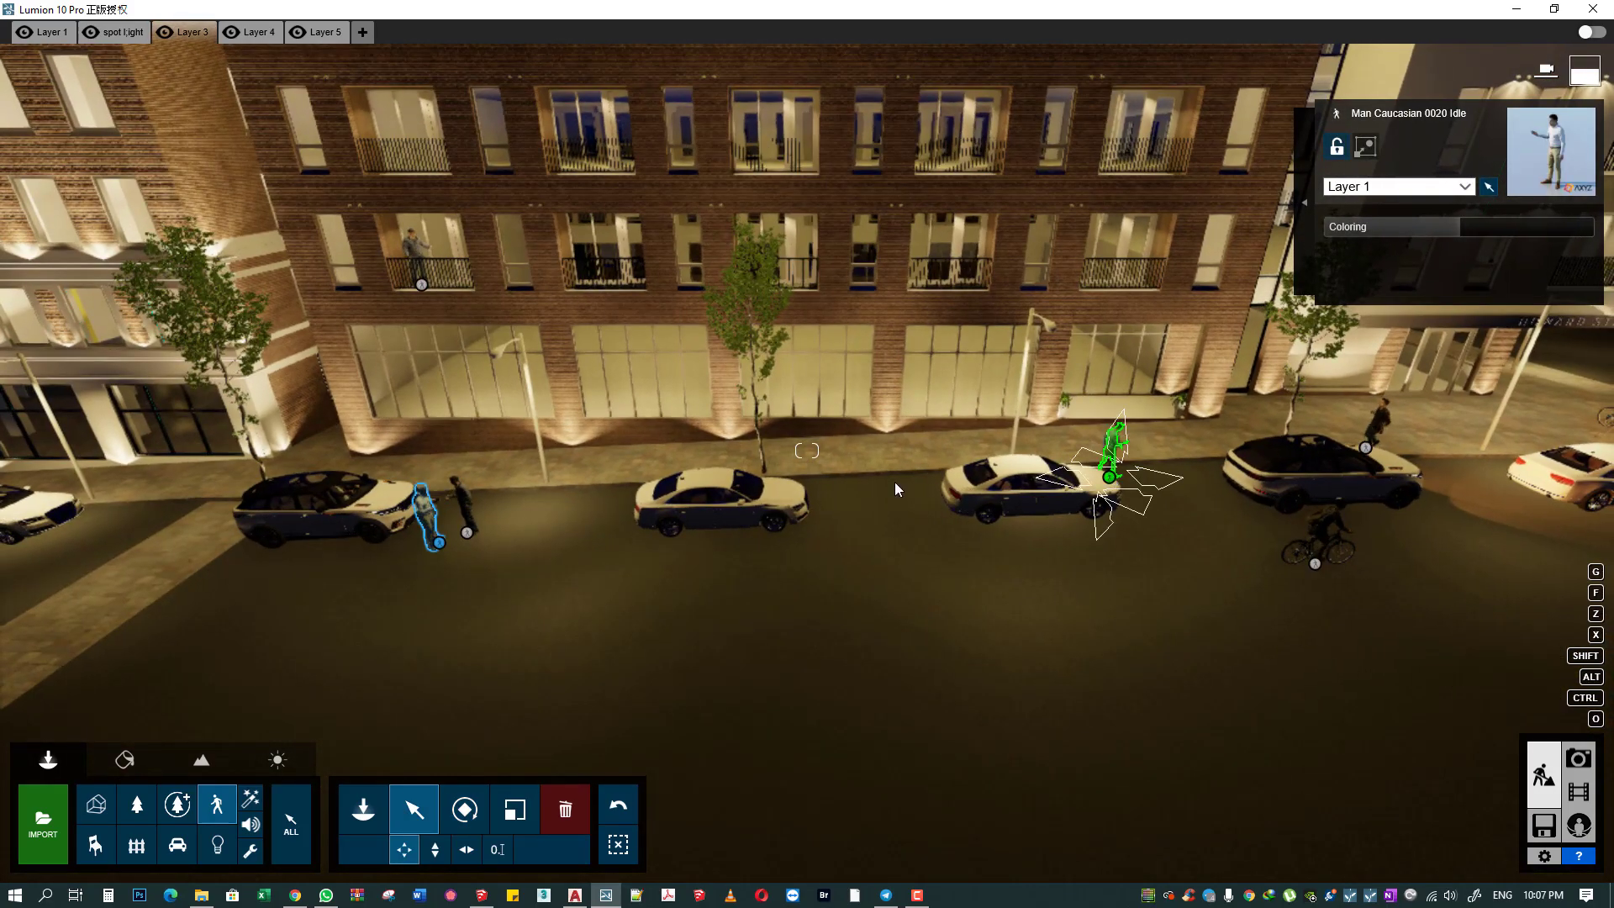
key(r)
- Move the walking man to a new spot along the sidewalk
mouse_move(896, 489)
right_down()
mouse_move(230, 485)
mouse_move(578, 521)
right_up()
key(m)
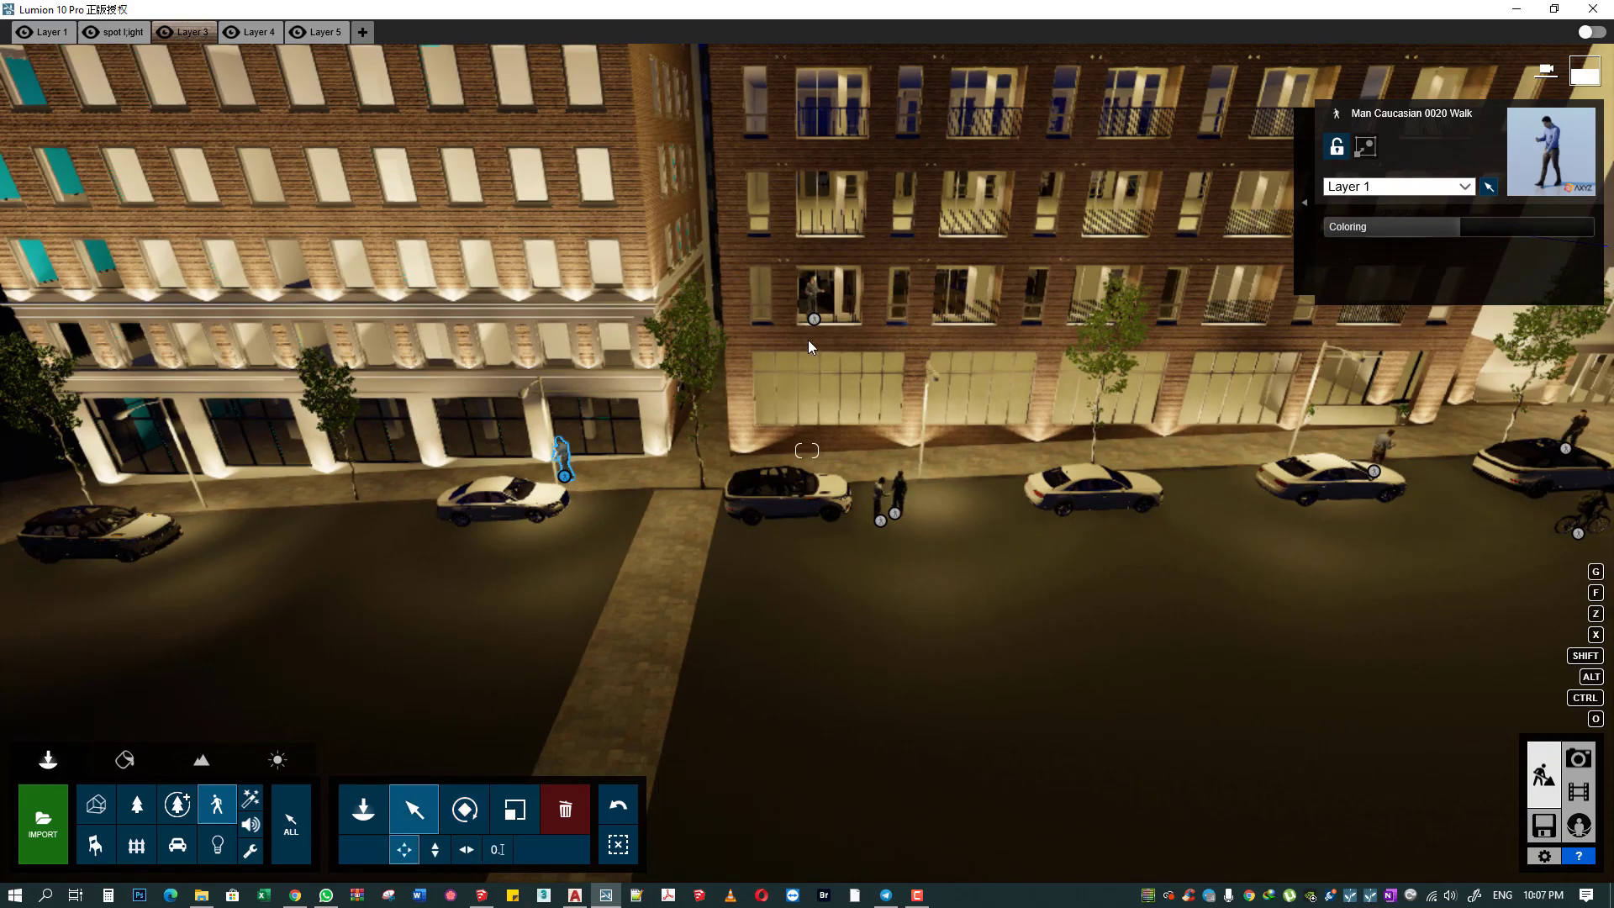
drag(564, 475, 192, 523)
mouse_move(192, 523)
right_down()
mouse_move(470, 481)
mouse_move(228, 42)
right_up()
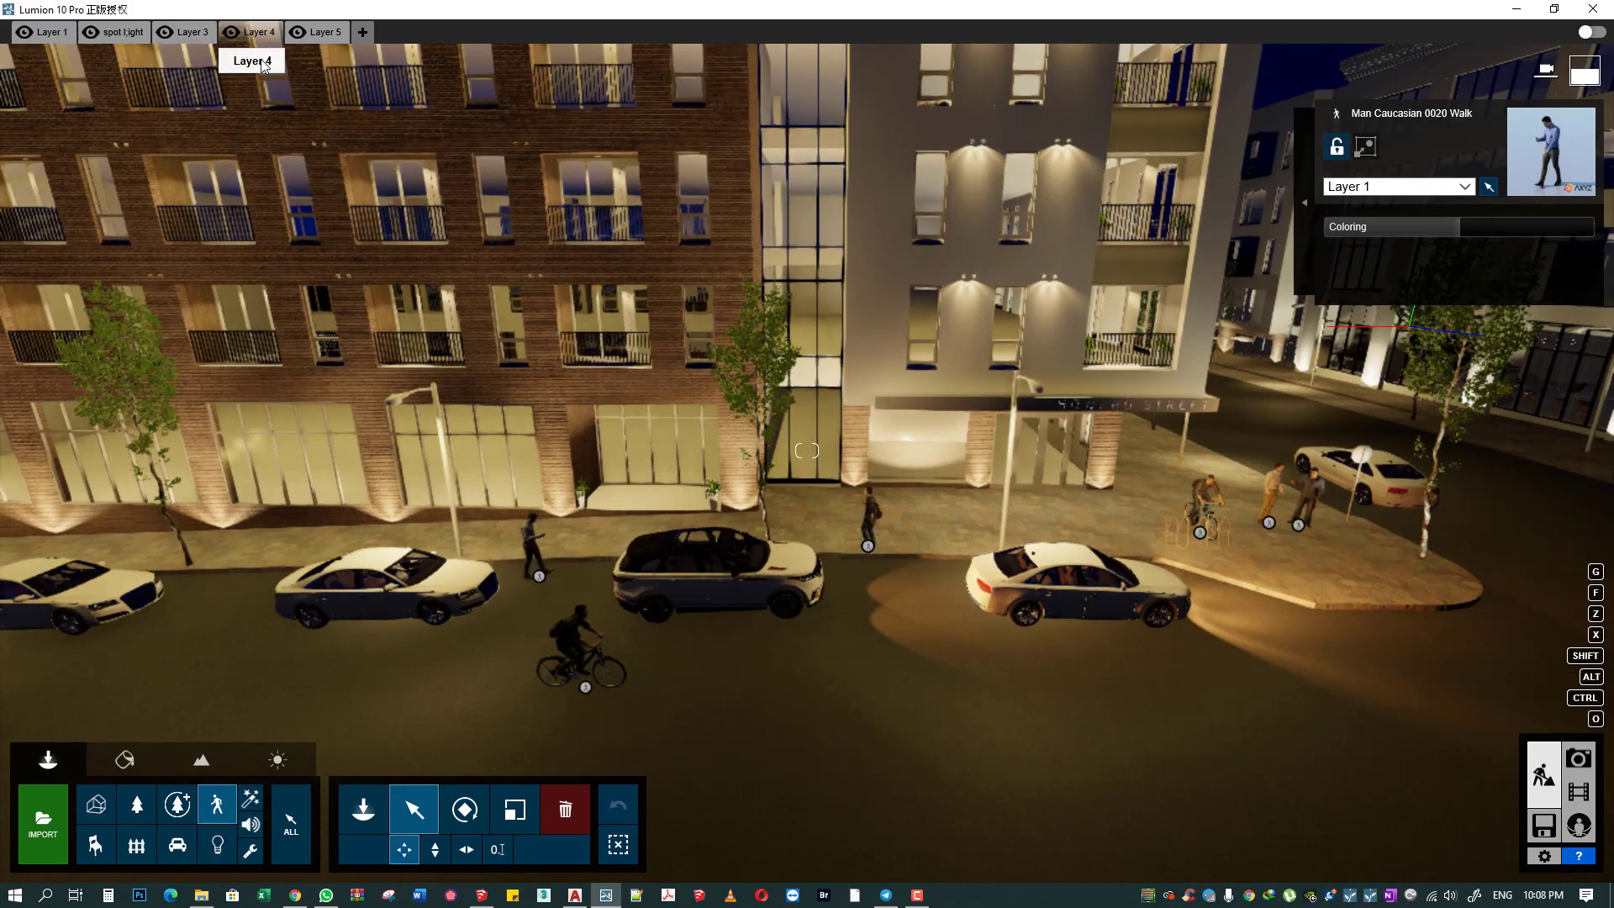
- Rename Layer 4 to 'flat light', hide the spot light and Layer 3 layers, and make flat light active
double_click(267, 37)
text(flat)
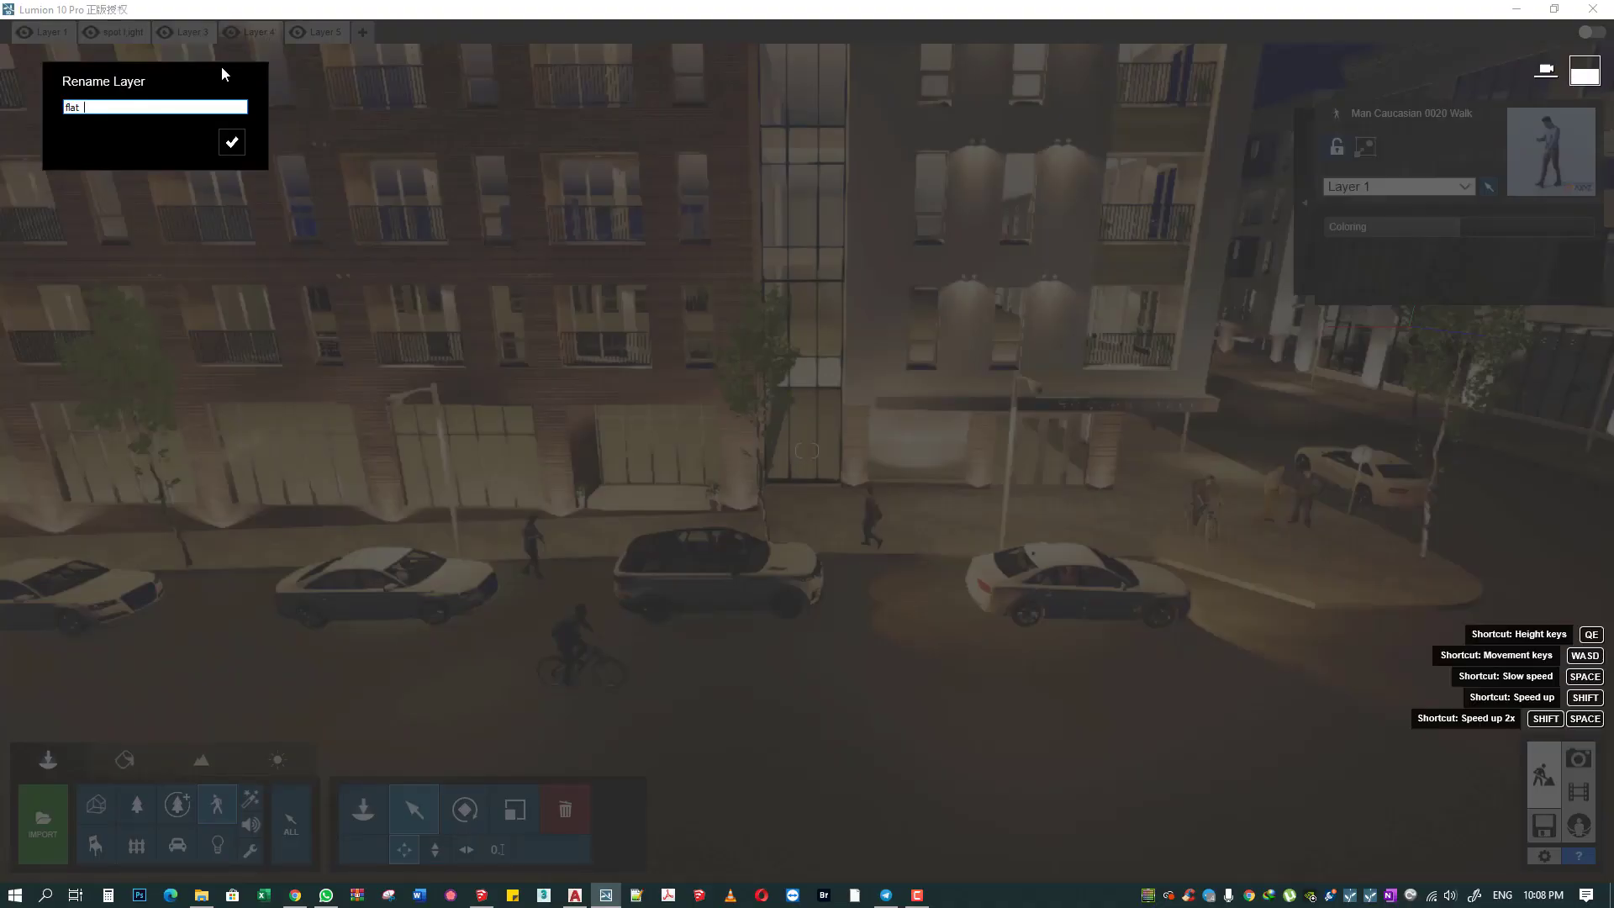
text( light)
click(232, 142)
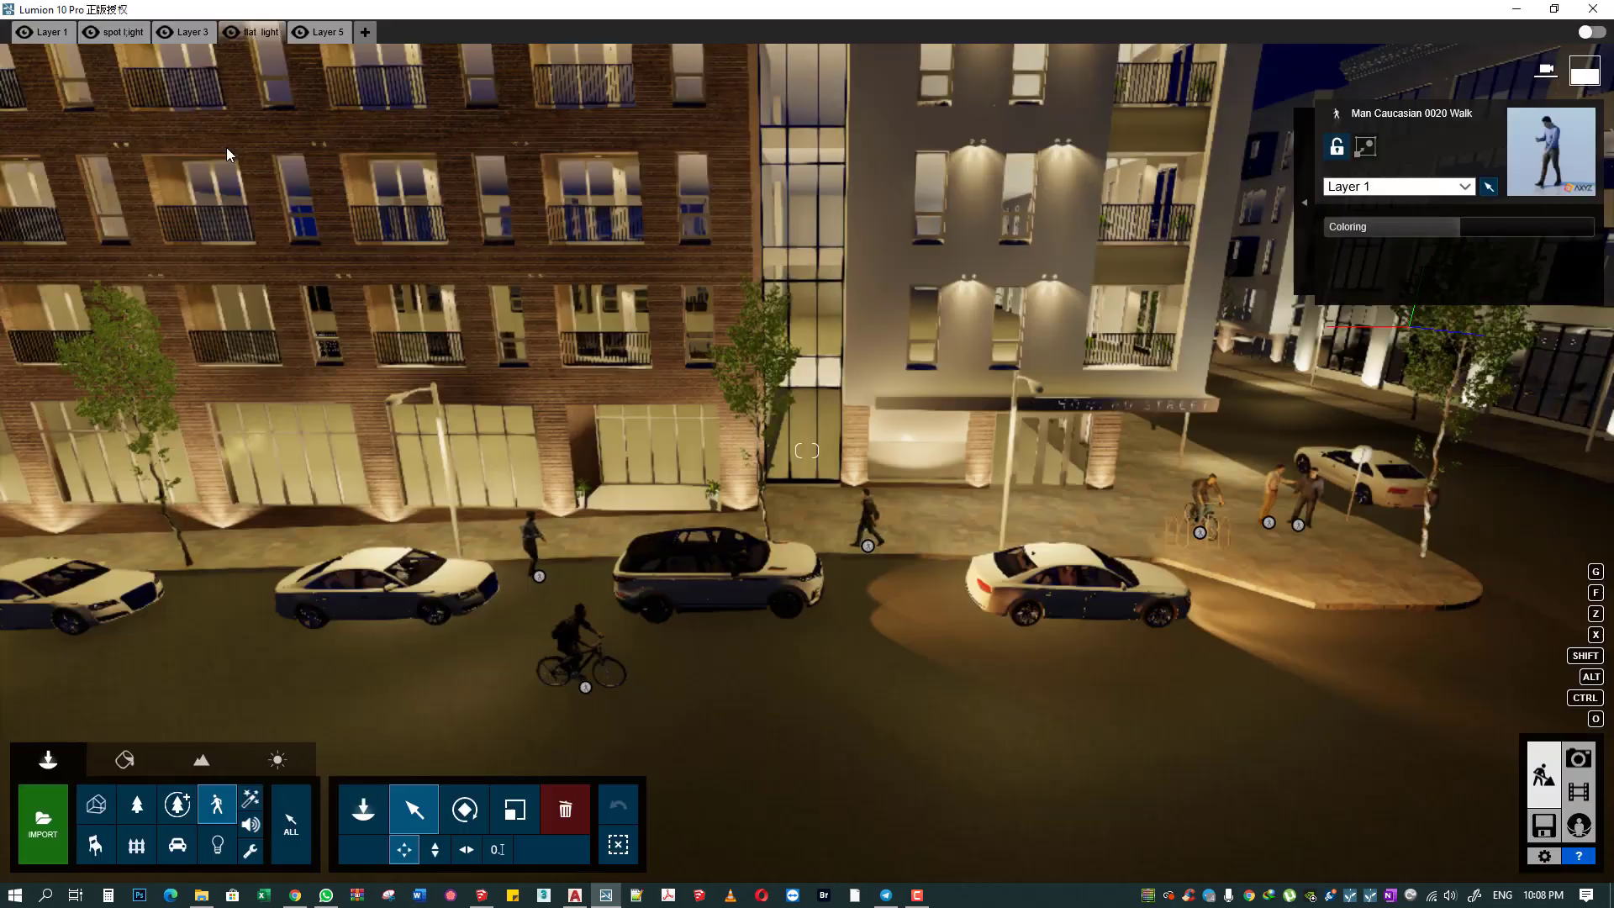
click(90, 32)
click(167, 34)
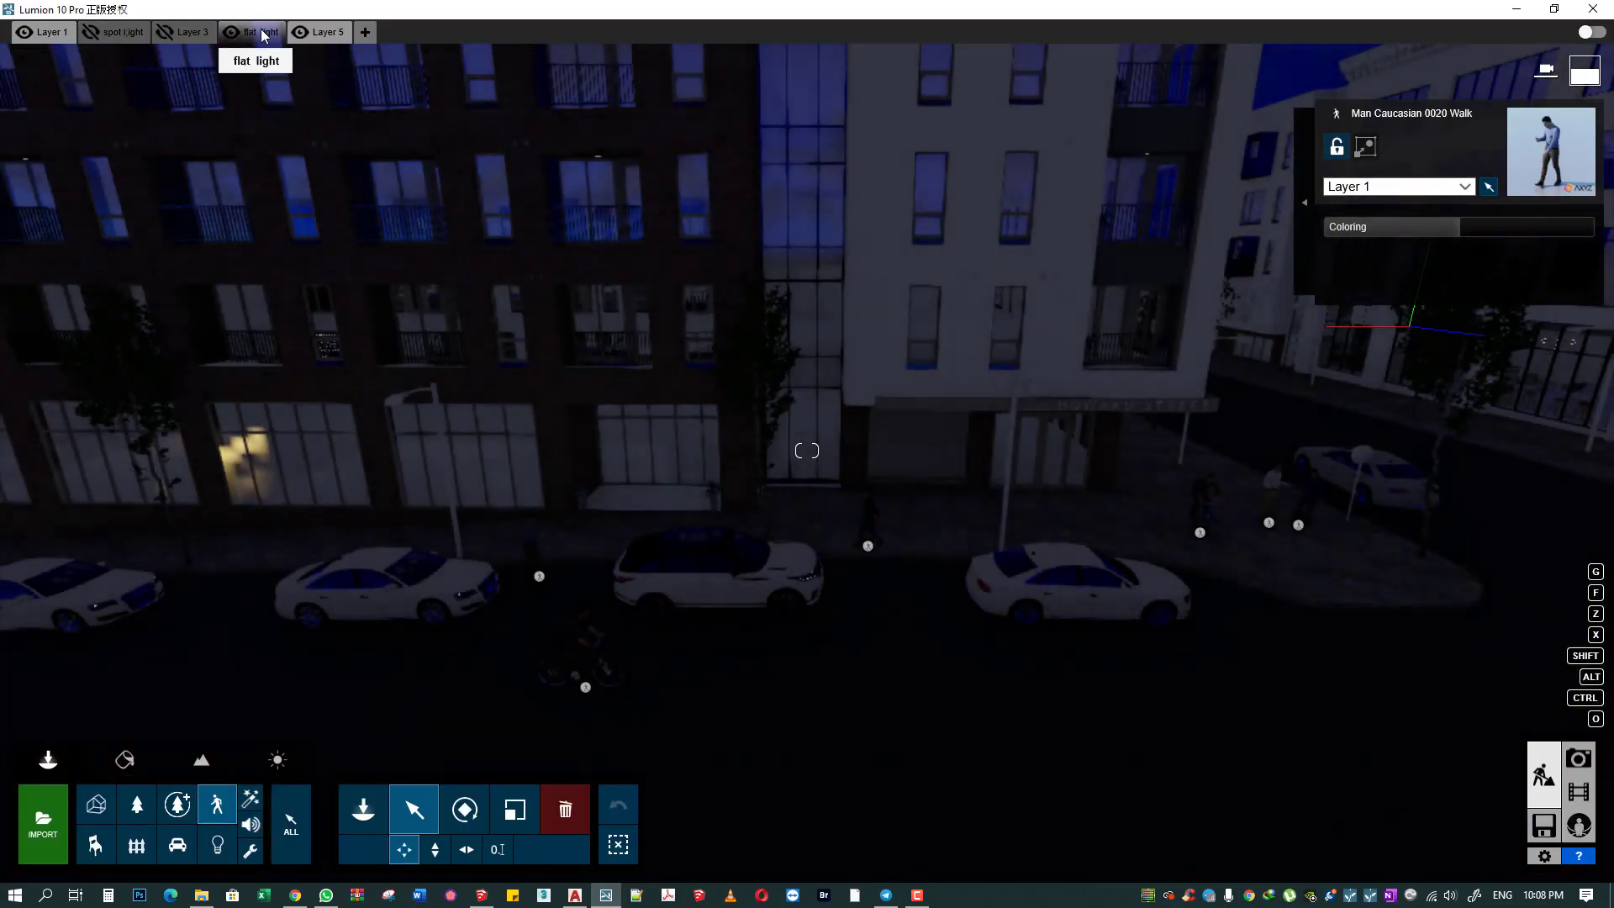
double_click(252, 34)
click(452, 337)
- Place a square area light on the ceiling above the tall window, coloured orange and about 6.1ft wide
click(367, 819)
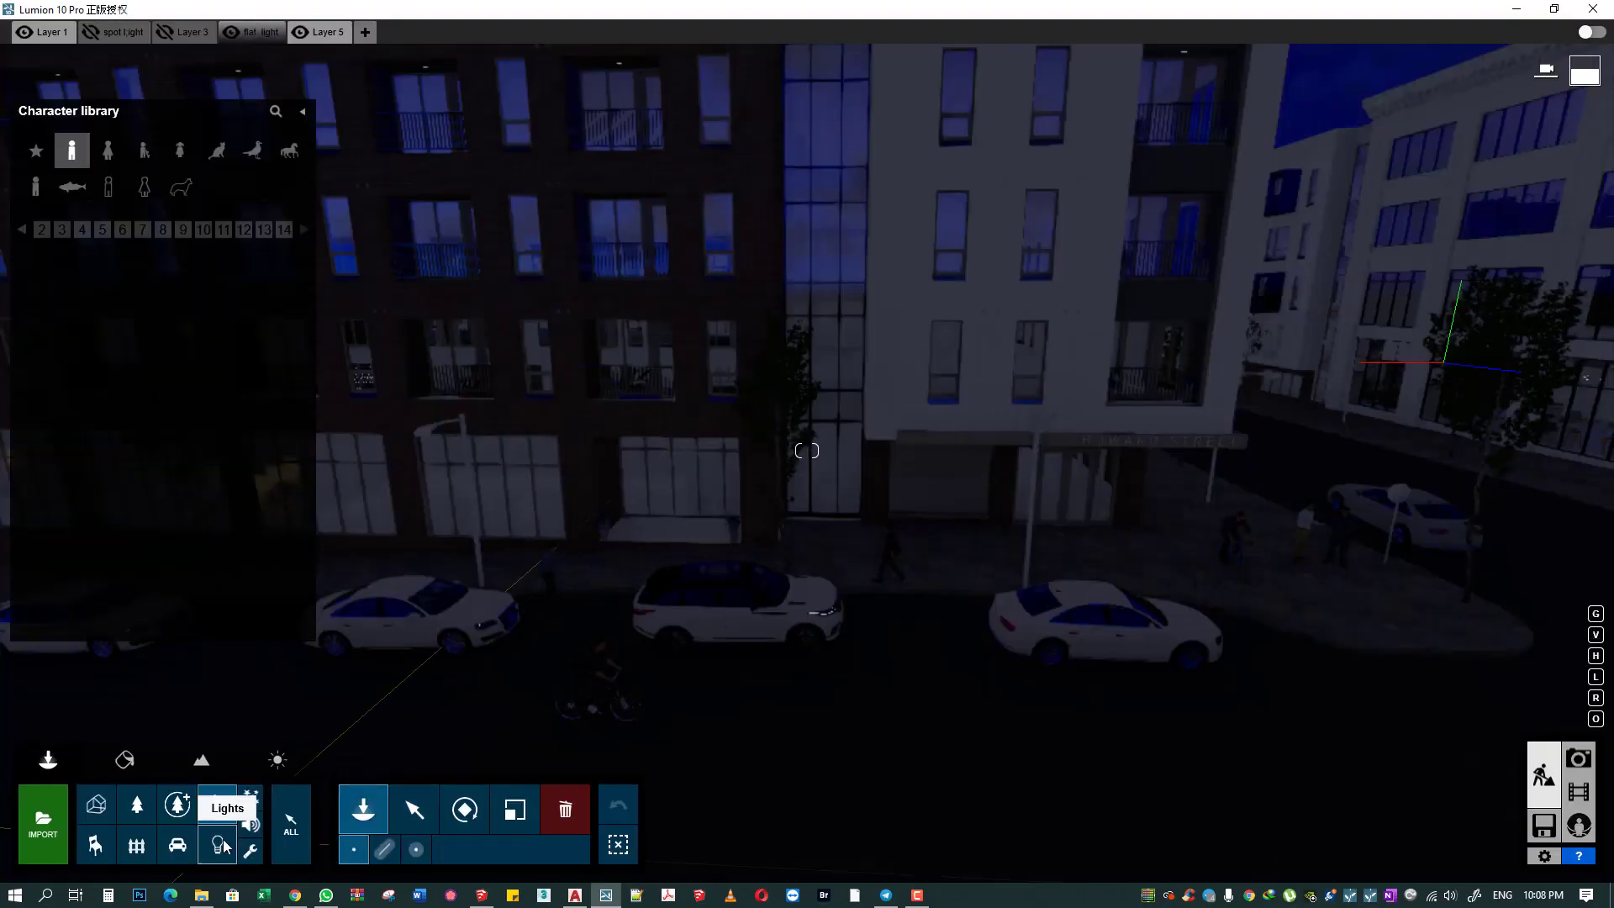
click(217, 845)
click(145, 150)
click(66, 257)
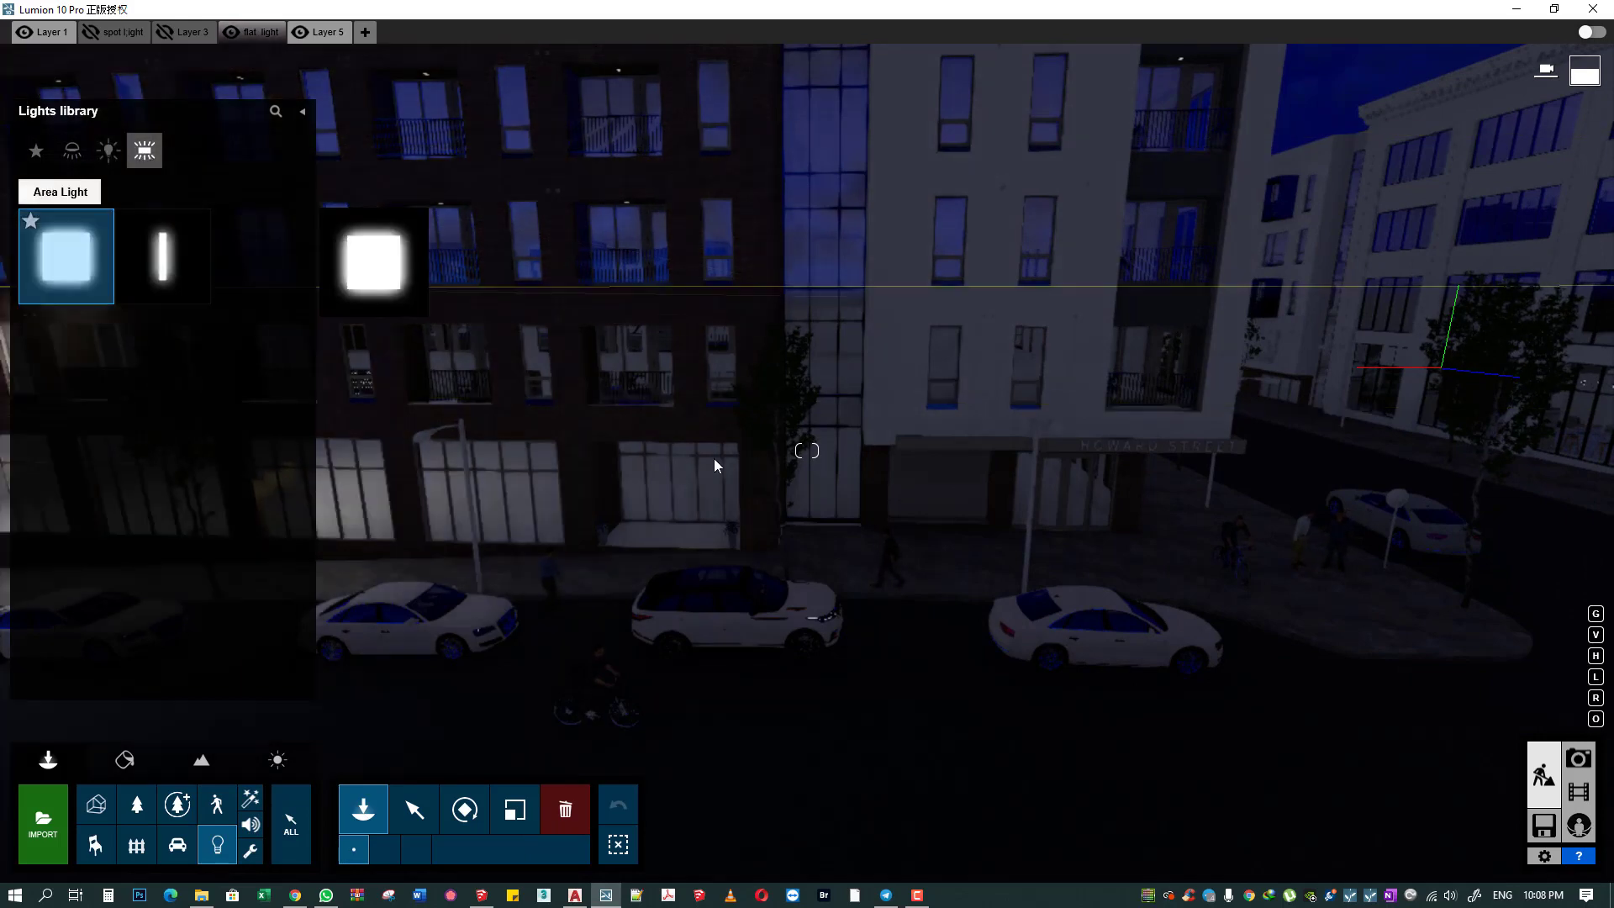
scroll(841, 504, up, 5)
scroll(866, 525, up, 5)
right_drag(870, 530, 1062, 426)
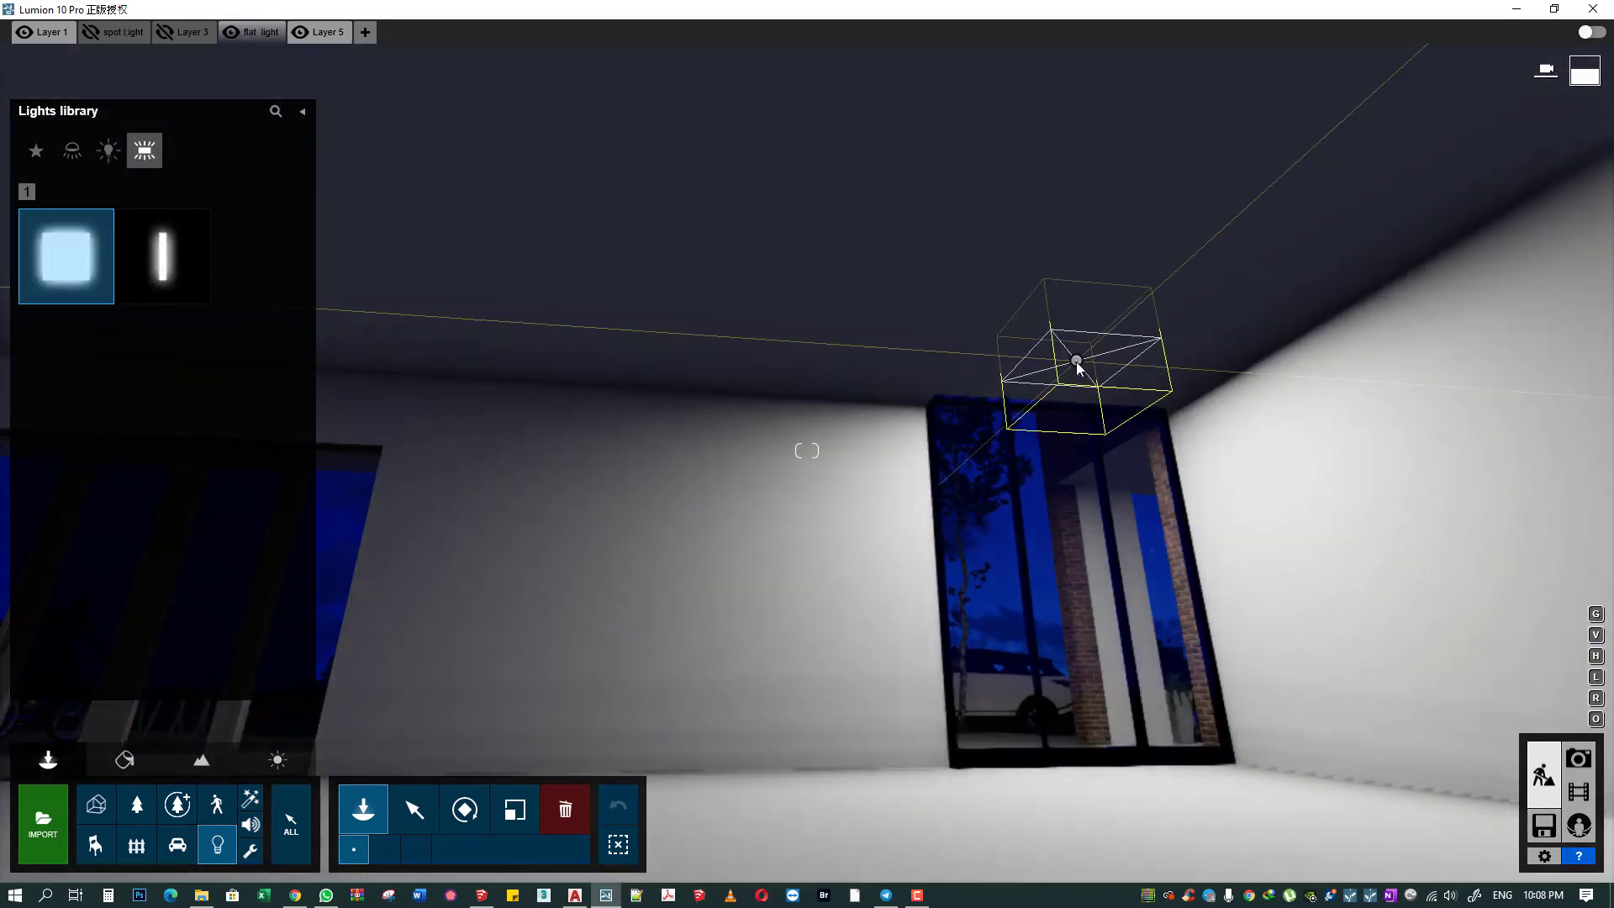
click(1076, 361)
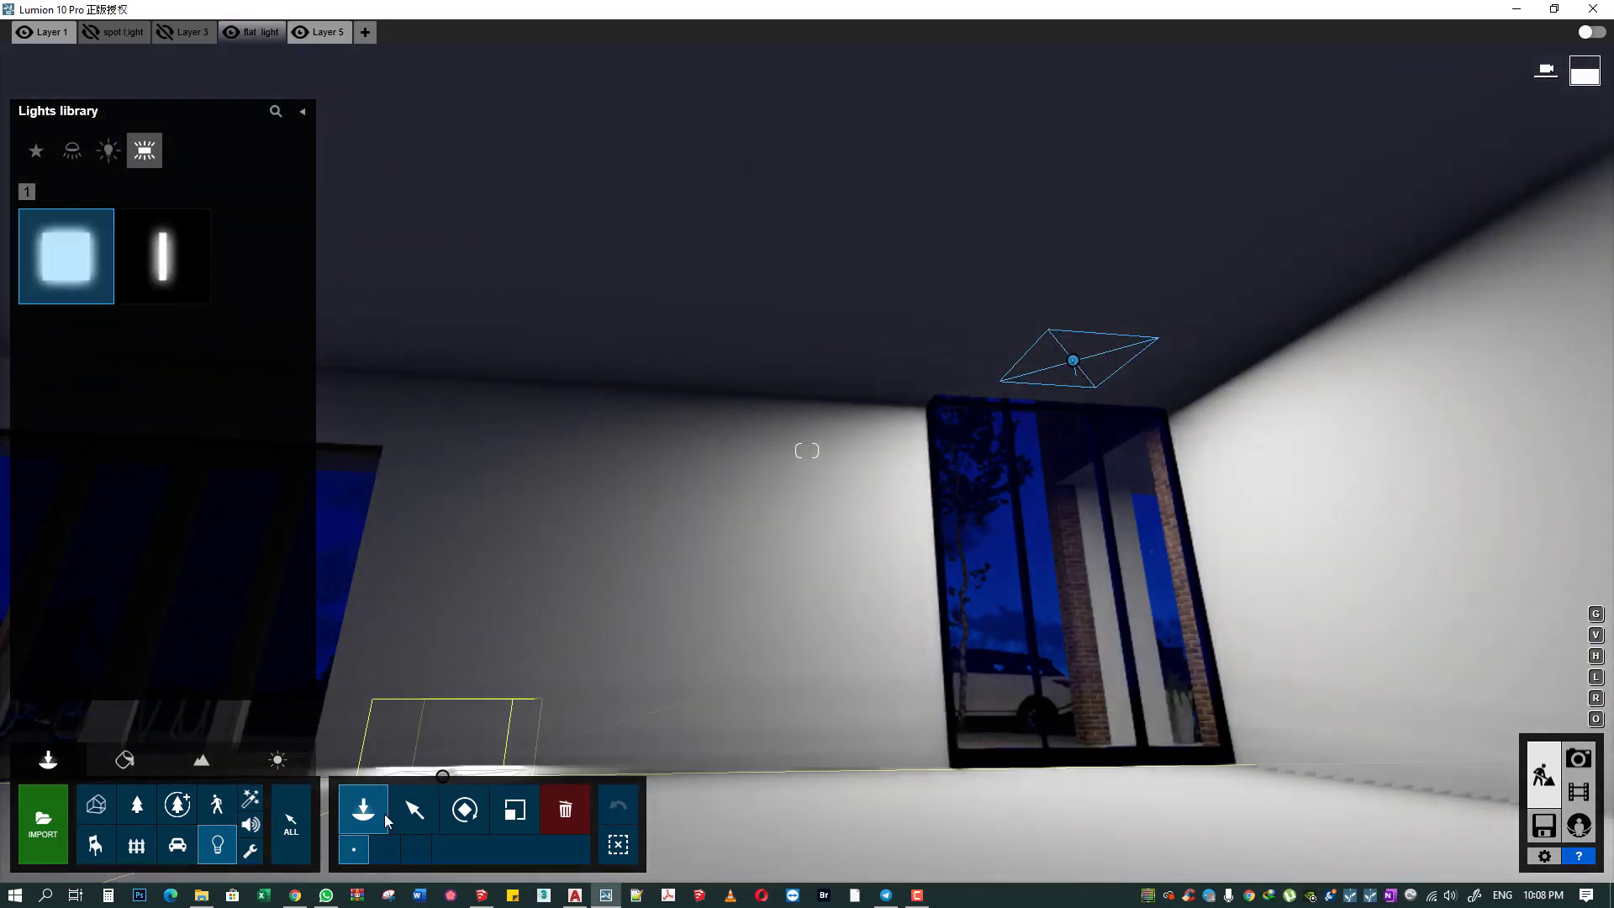
click(1352, 282)
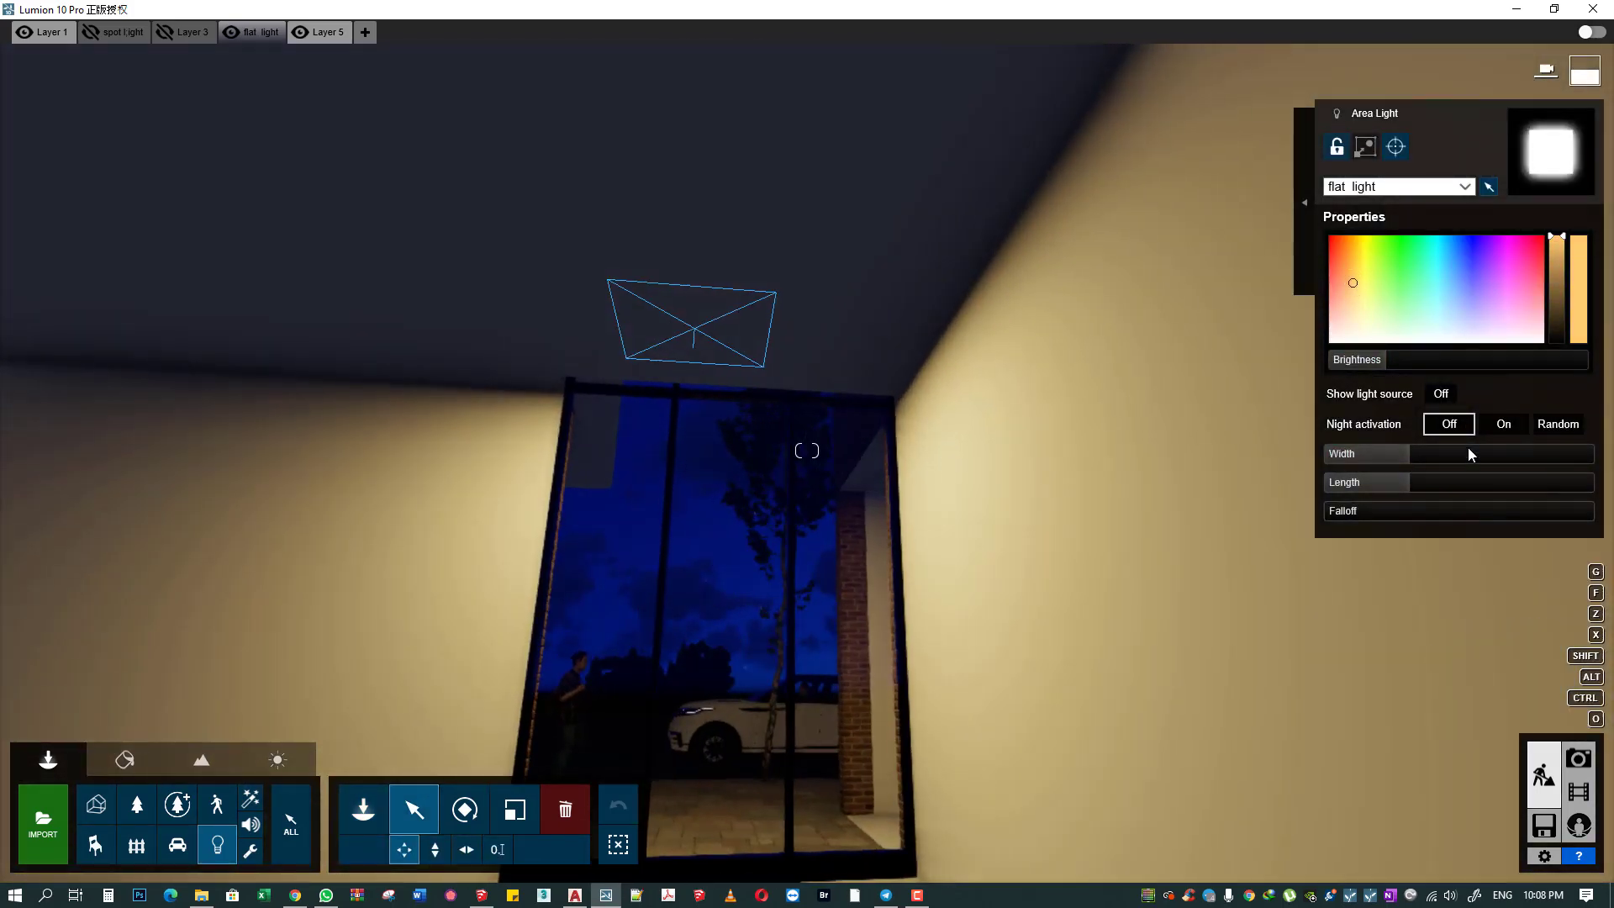
drag(1467, 453, 1447, 452)
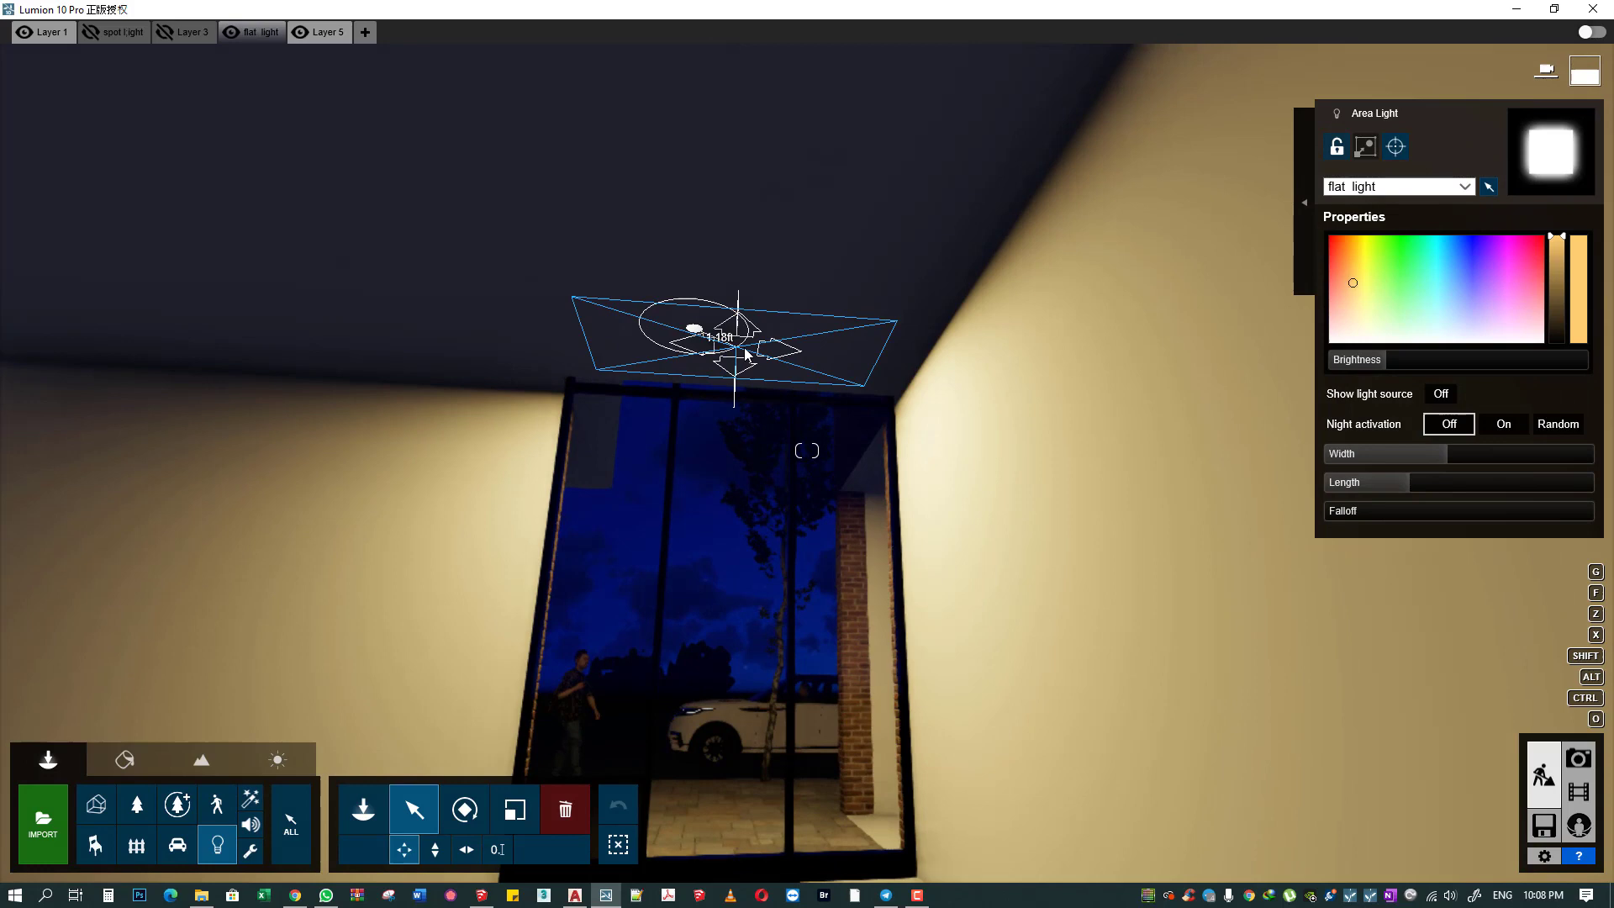
- Move the area light to the upper-left ceiling, widen it slightly, and copy lights over the upper window bays
right_drag(694, 339, 768, 349)
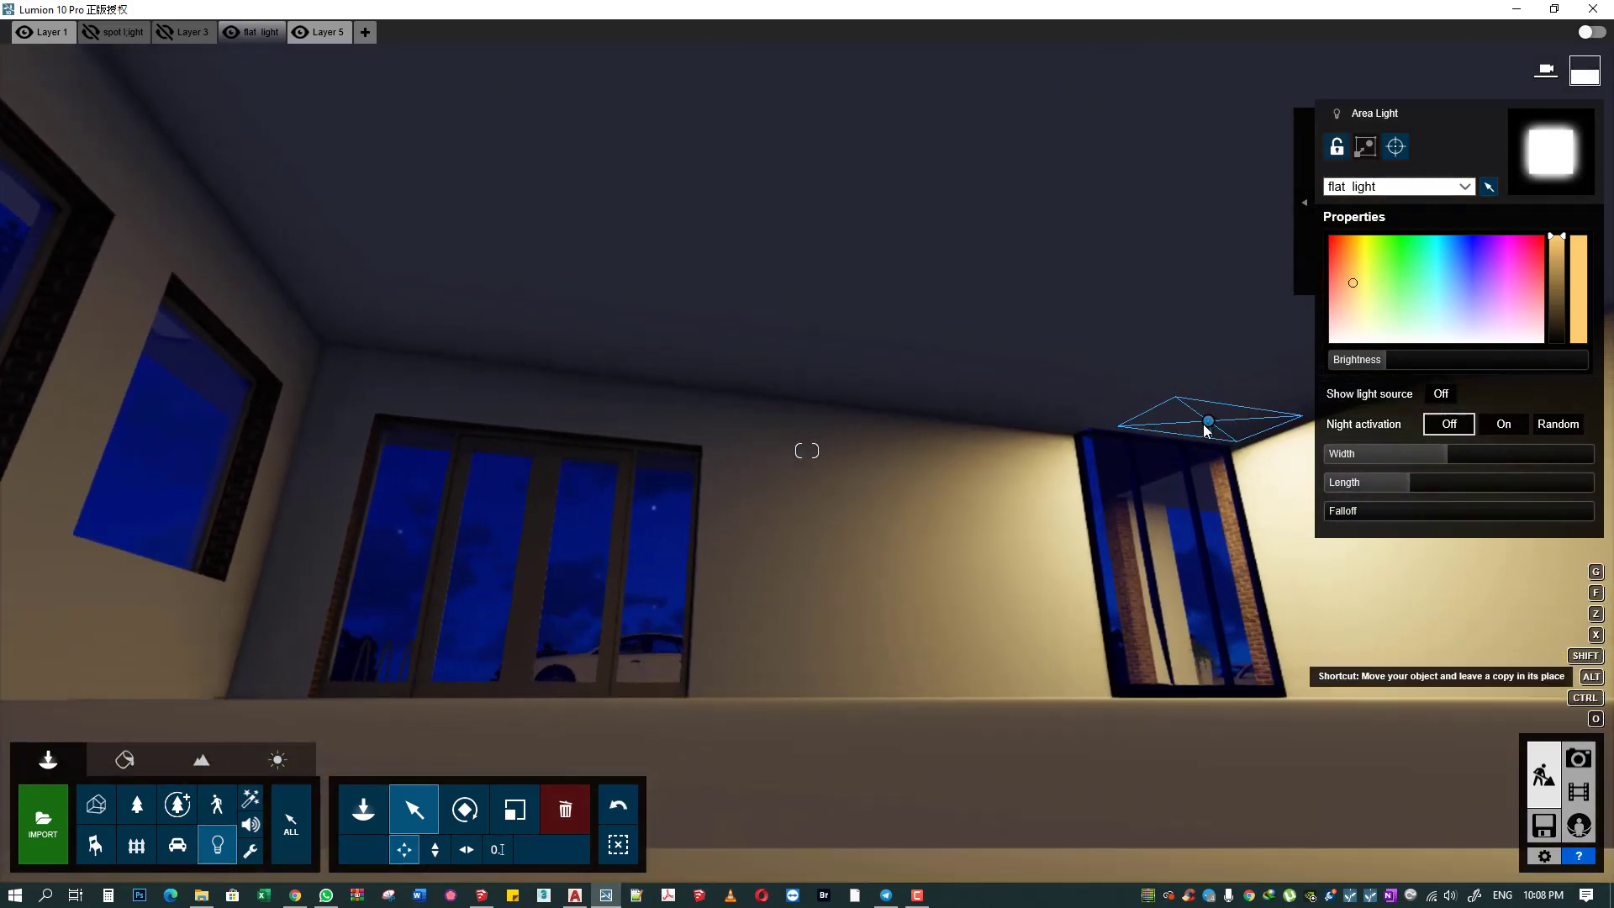
drag(1206, 424, 496, 341)
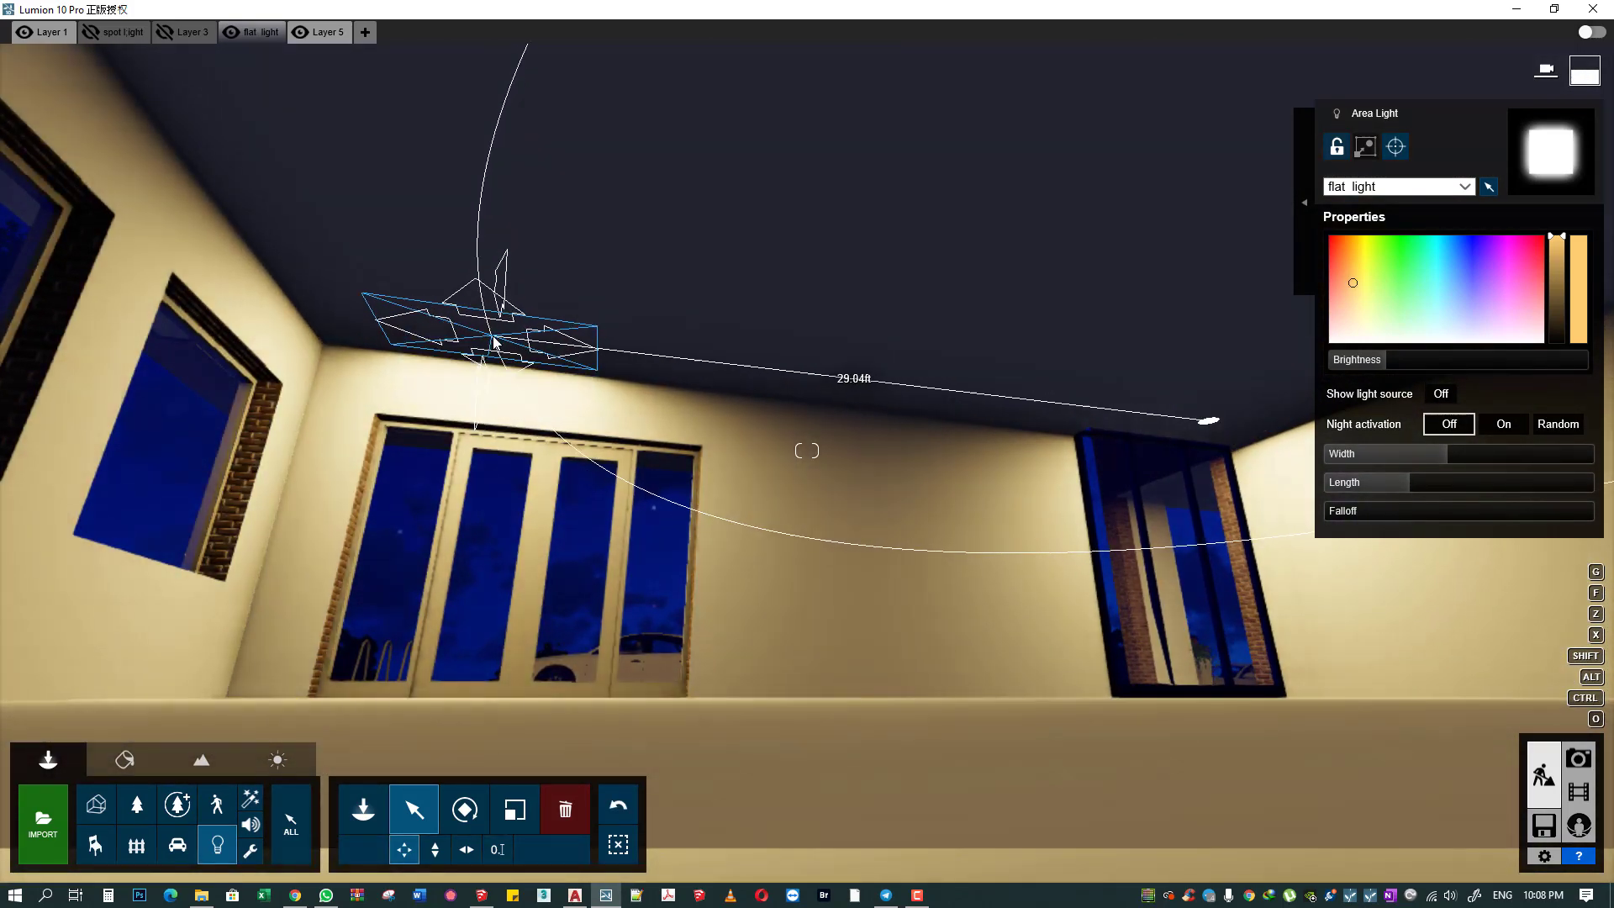
drag(1459, 455, 1466, 454)
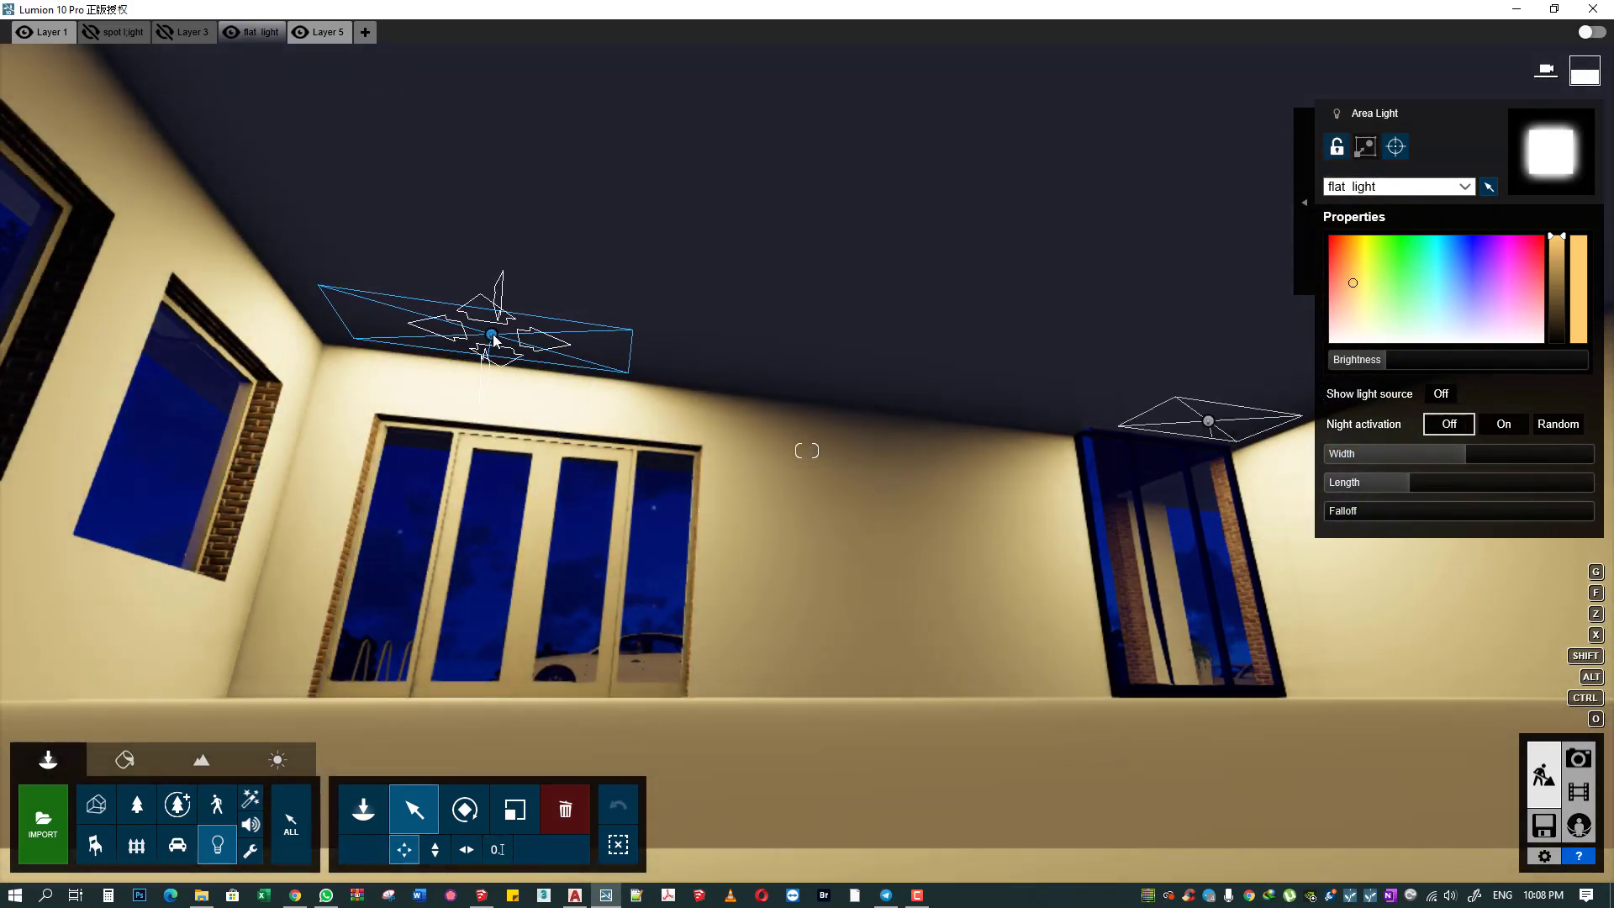
right_drag(494, 340, 841, 362)
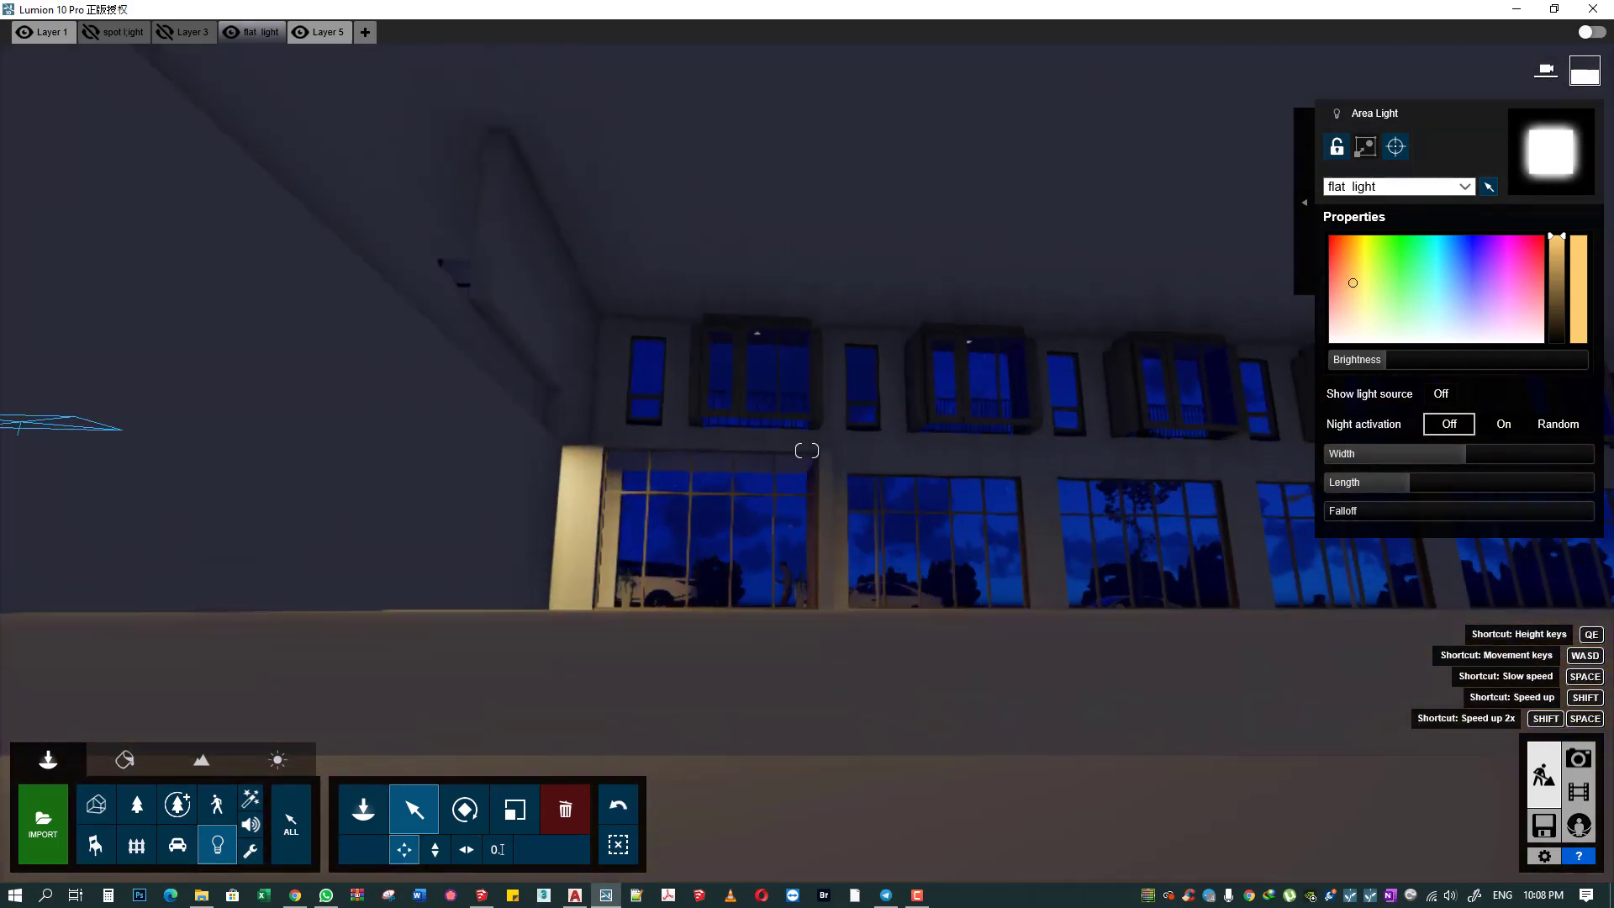
right_drag(471, 437, 279, 436)
drag(249, 437, 580, 301)
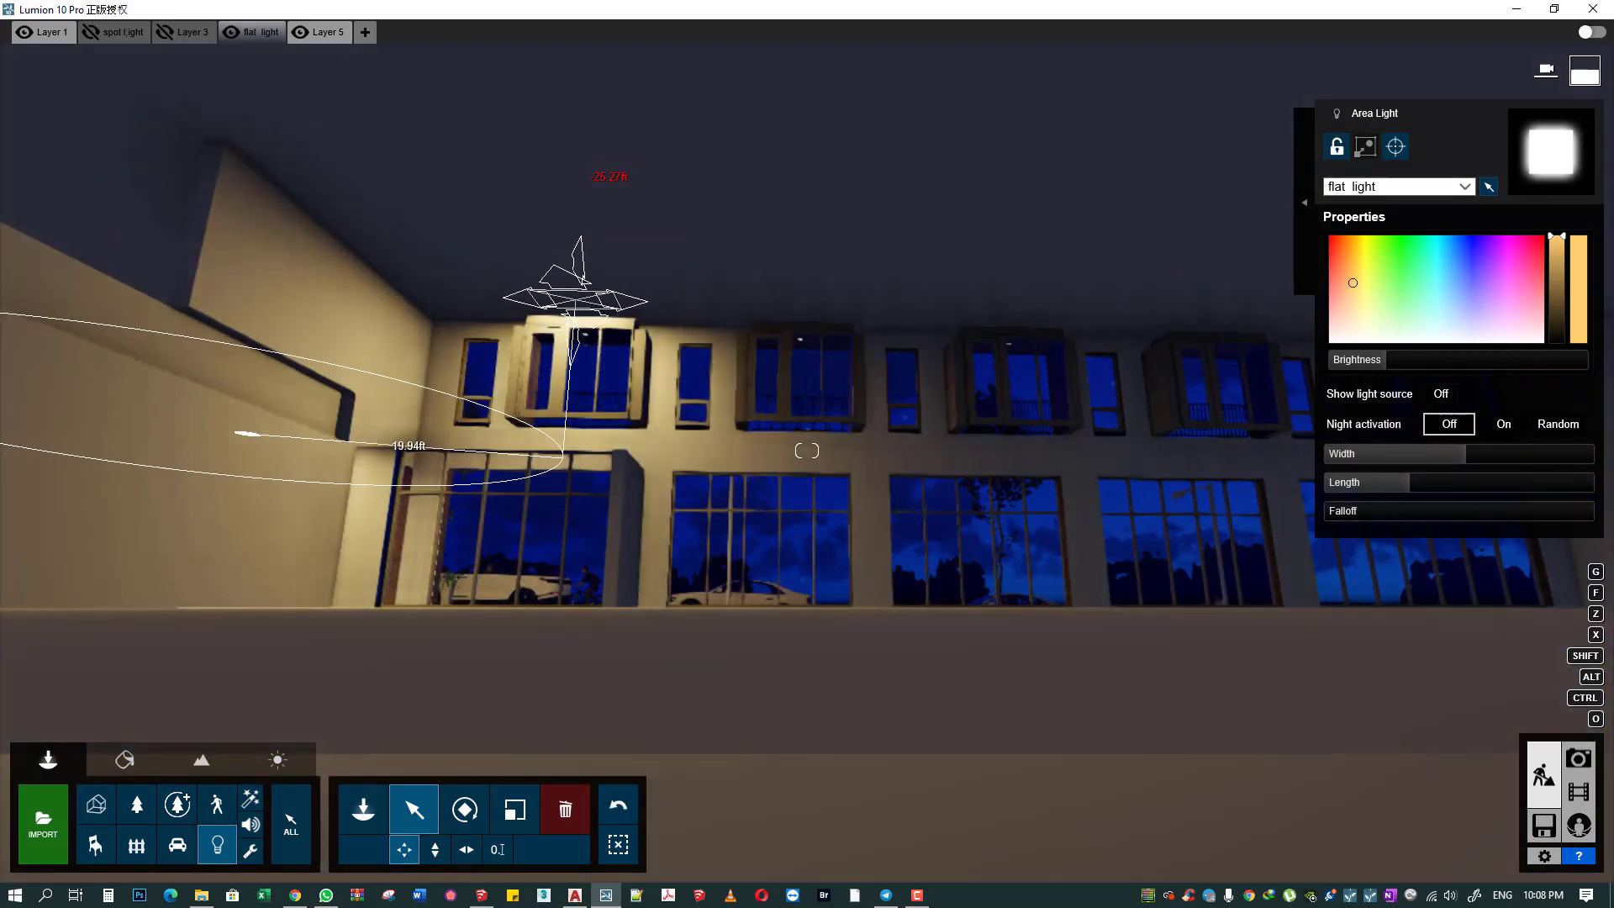
right_drag(580, 301, 597, 331)
drag(576, 360, 944, 348)
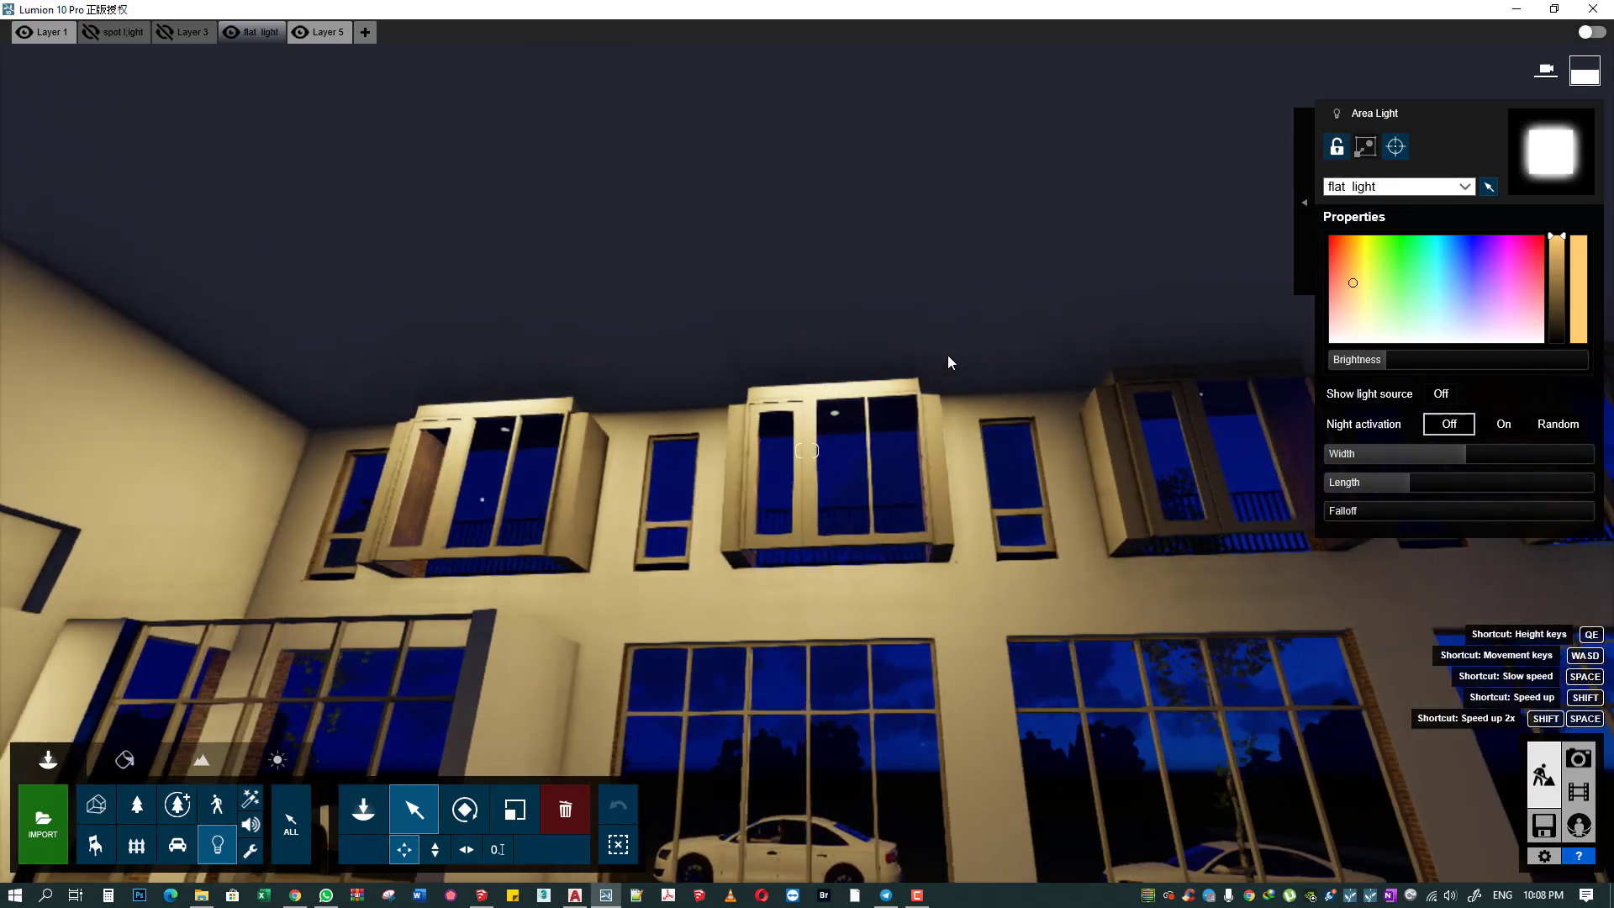
right_drag(947, 355, 648, 372)
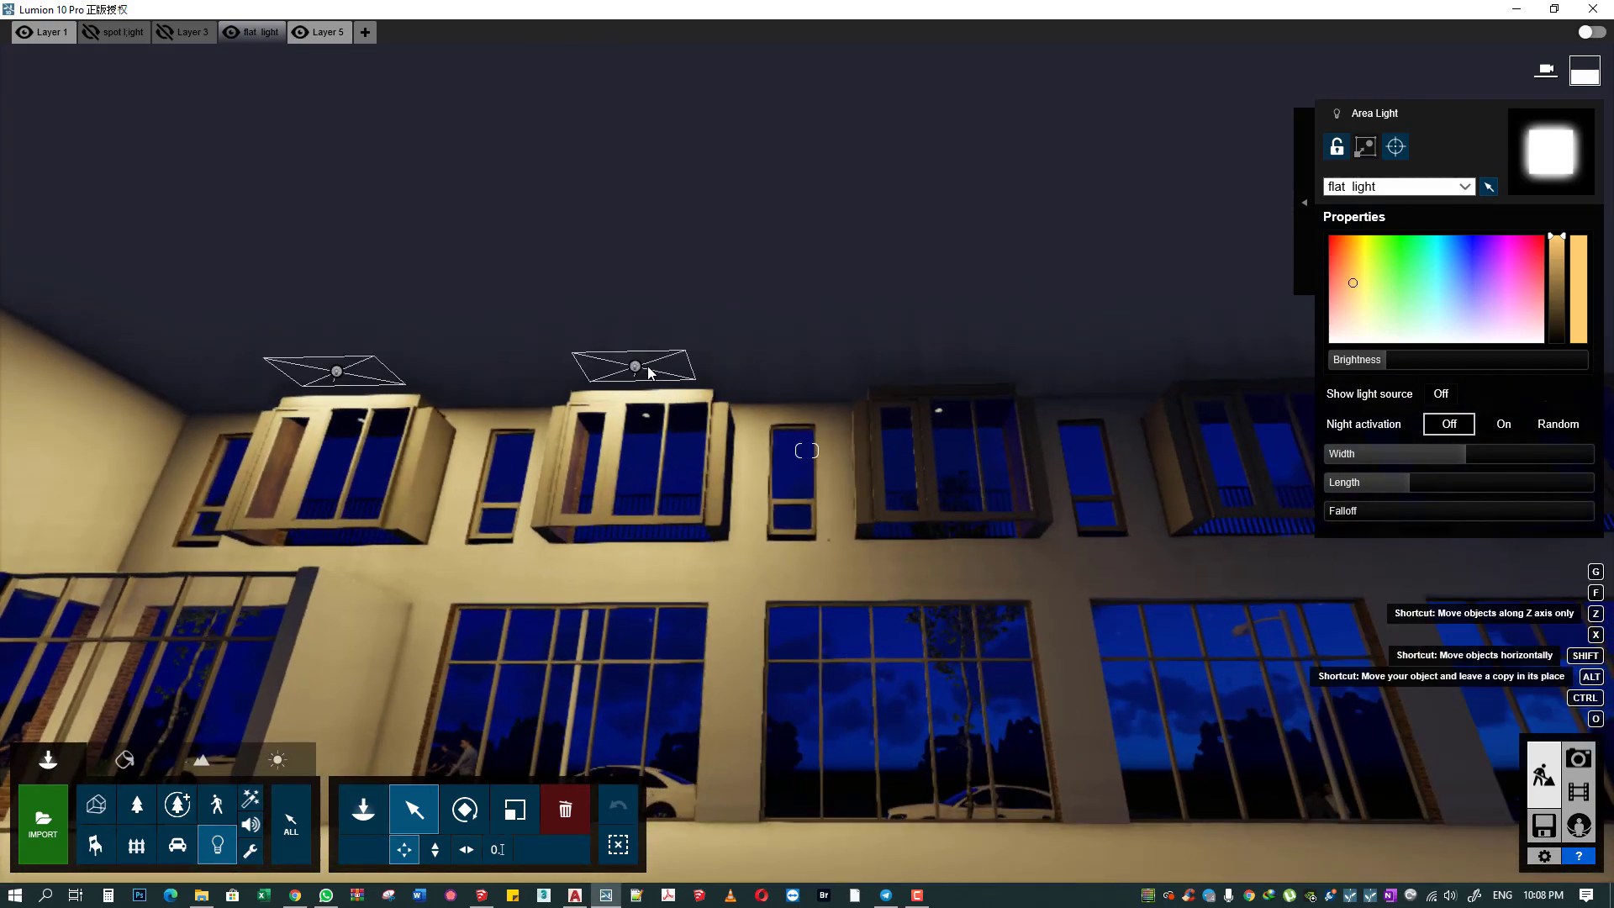
drag(648, 372, 937, 368)
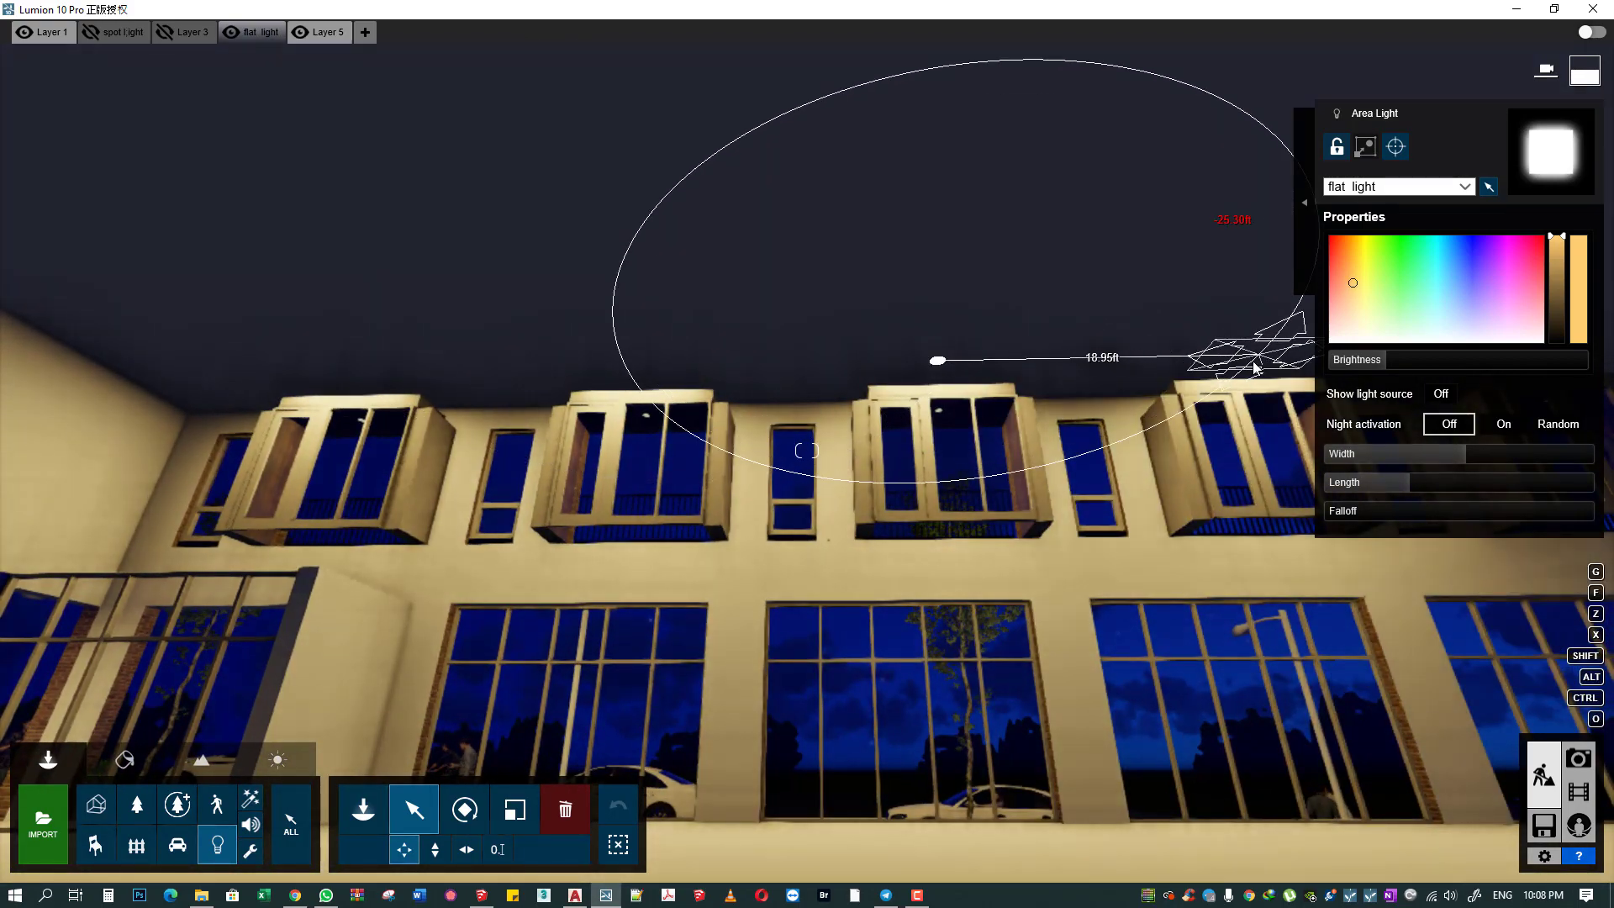
- Position area lights along the ceiling above the right-hand window and the next window bay
mouse_move(1036, 366)
right_down()
mouse_move(1253, 361)
mouse_move(812, 386)
mouse_move(486, 366)
right_up()
drag(486, 361, 800, 357)
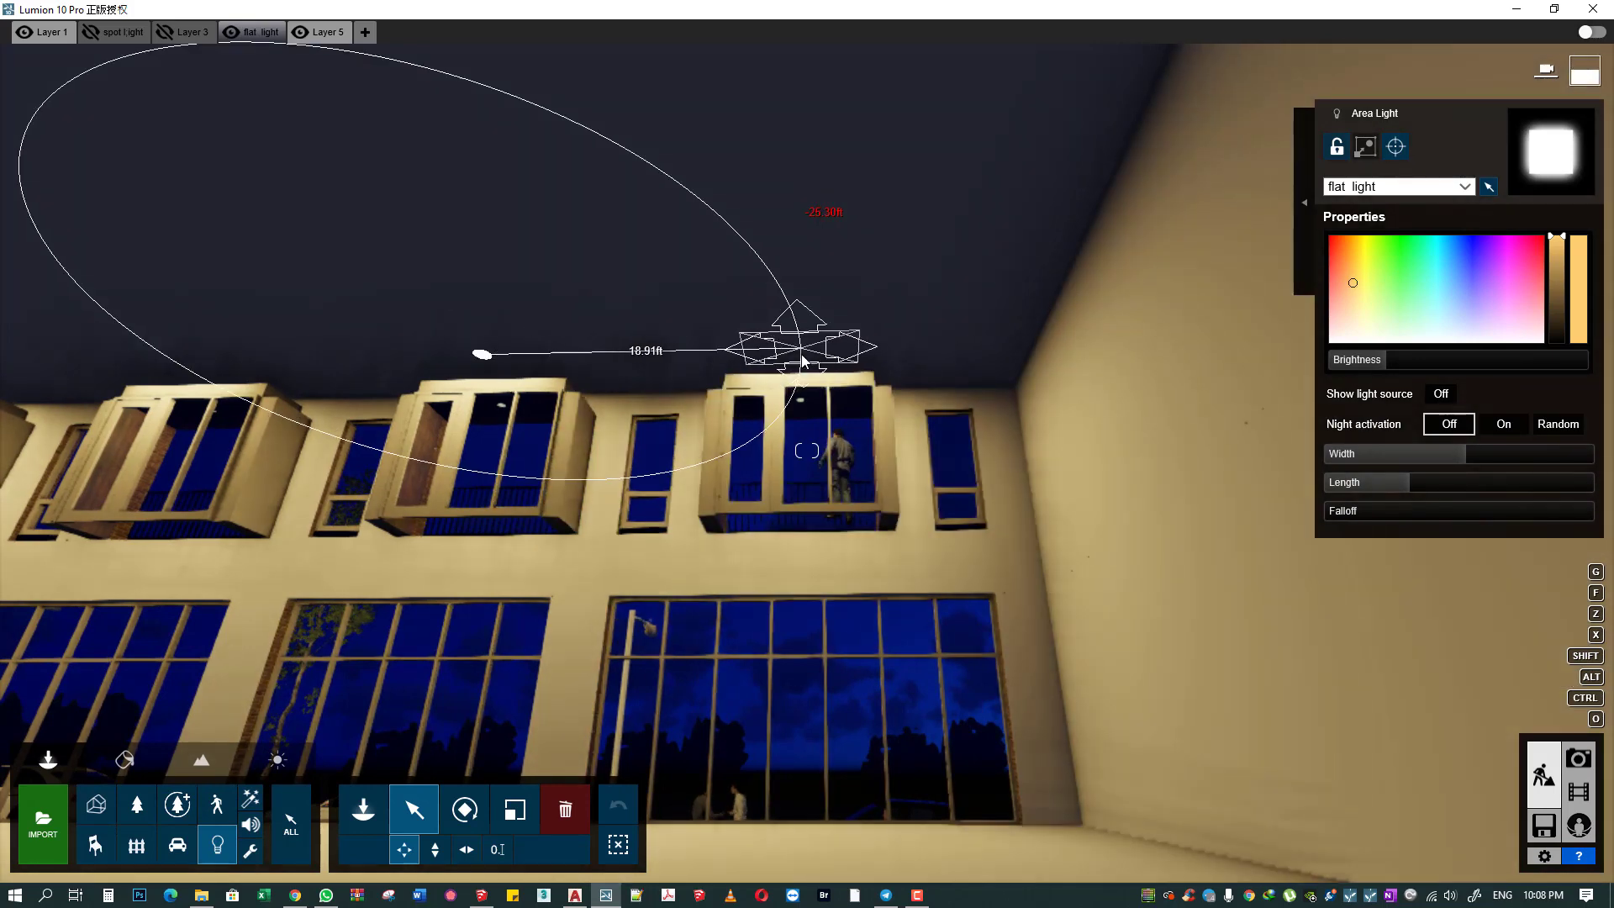
mouse_move(800, 356)
right_down()
mouse_move(780, 748)
mouse_move(774, 576)
right_up()
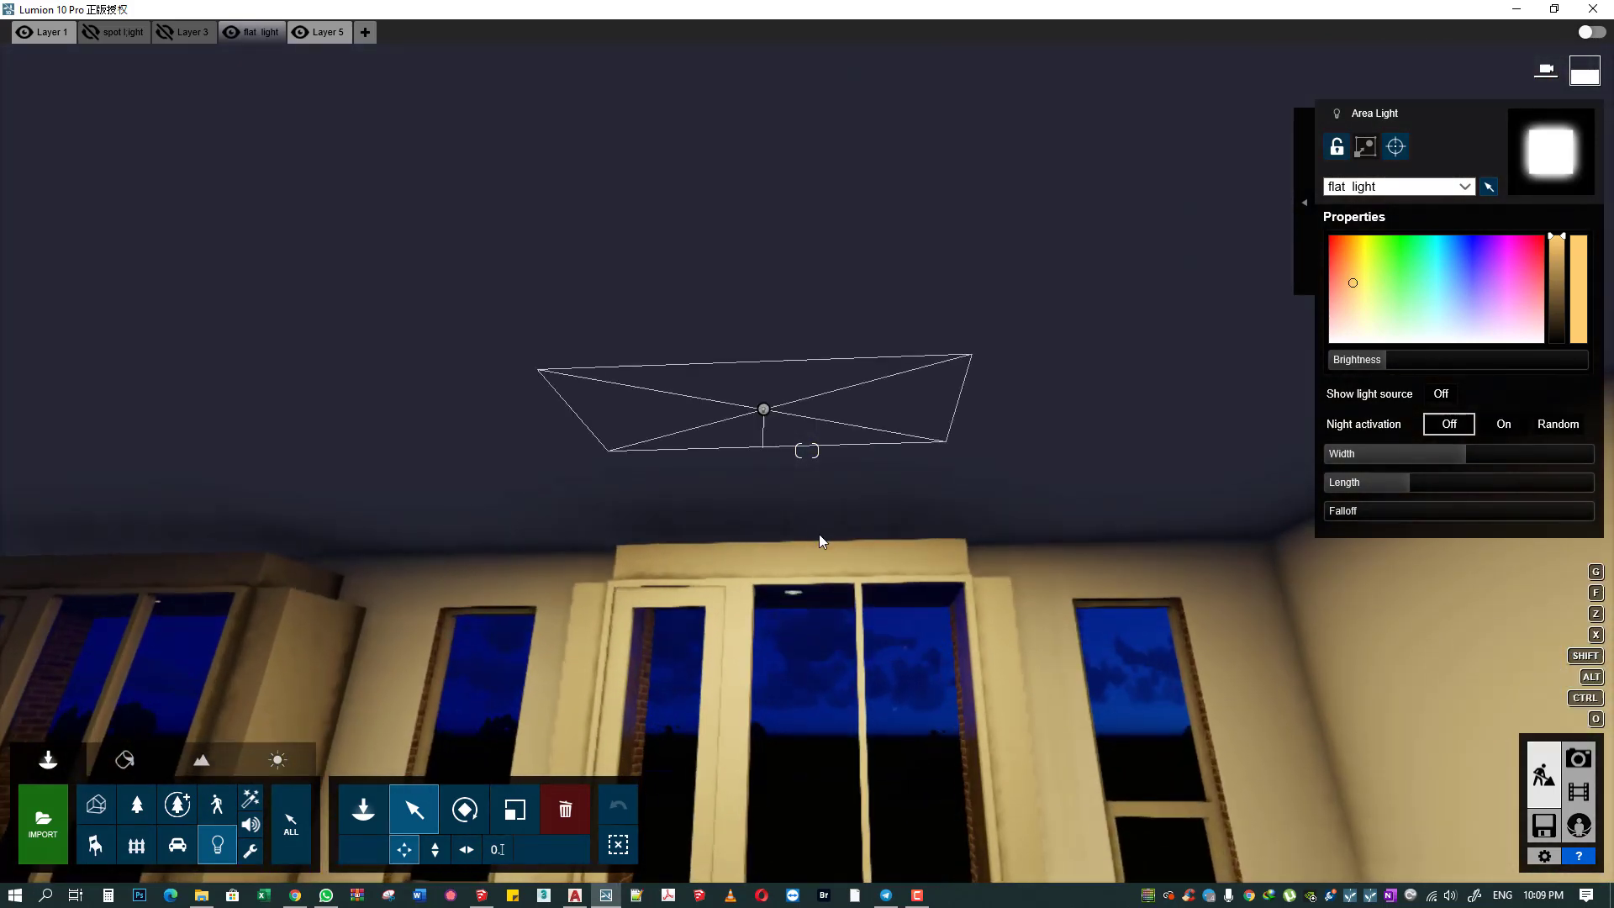
drag(762, 412, 877, 496)
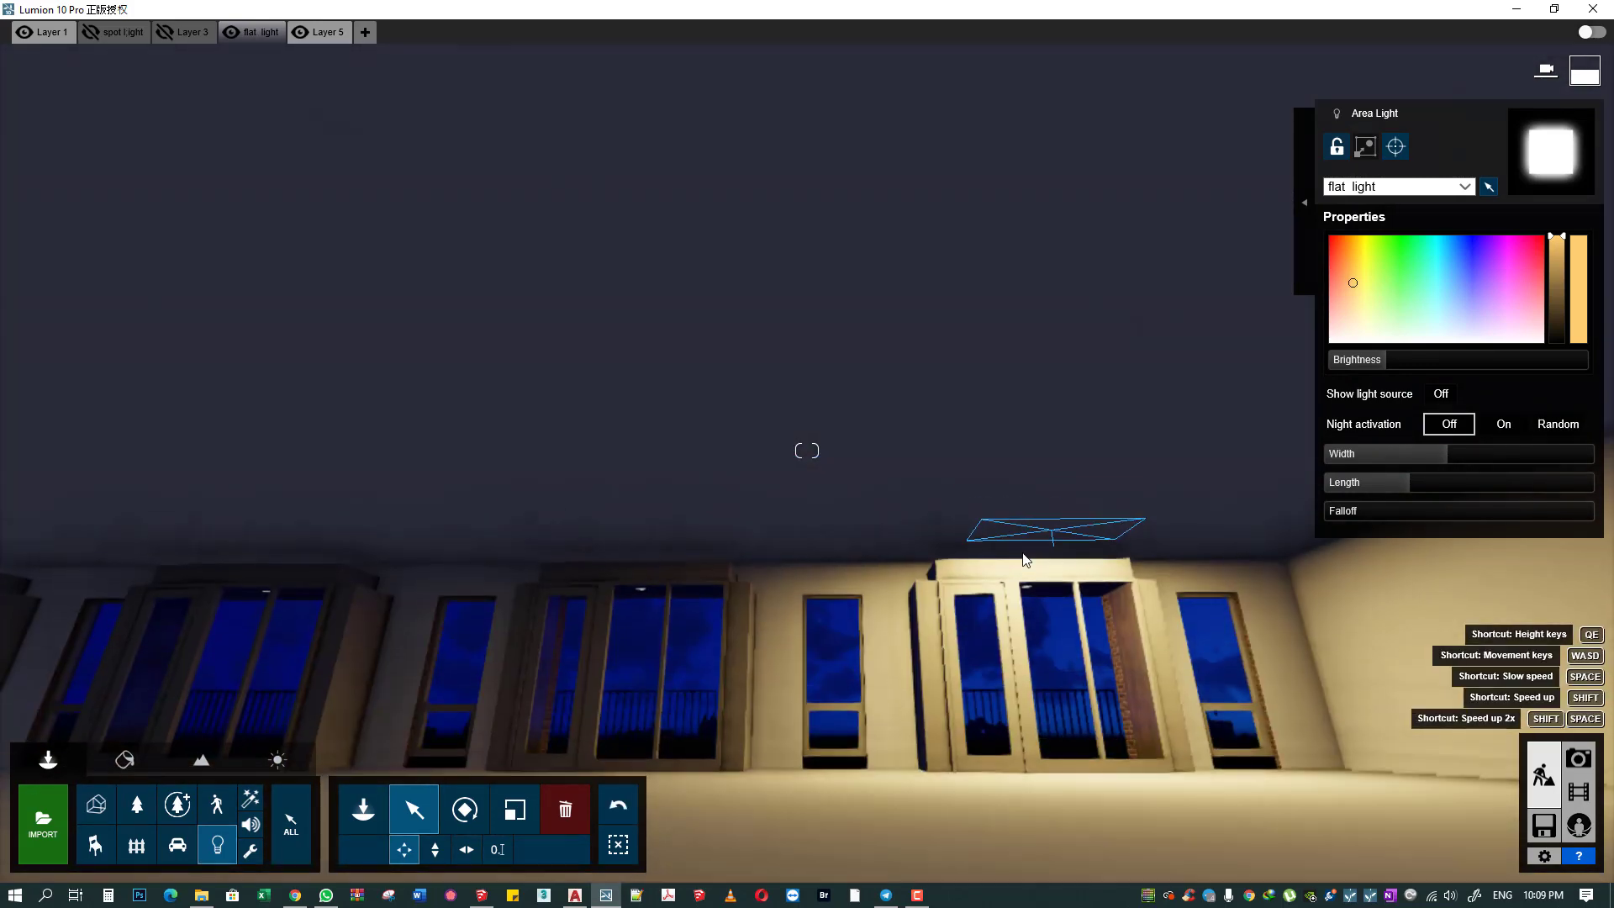
right_drag(878, 496, 945, 542)
drag(1051, 544, 622, 544)
right_drag(622, 544, 1175, 594)
key(ctrl+z)
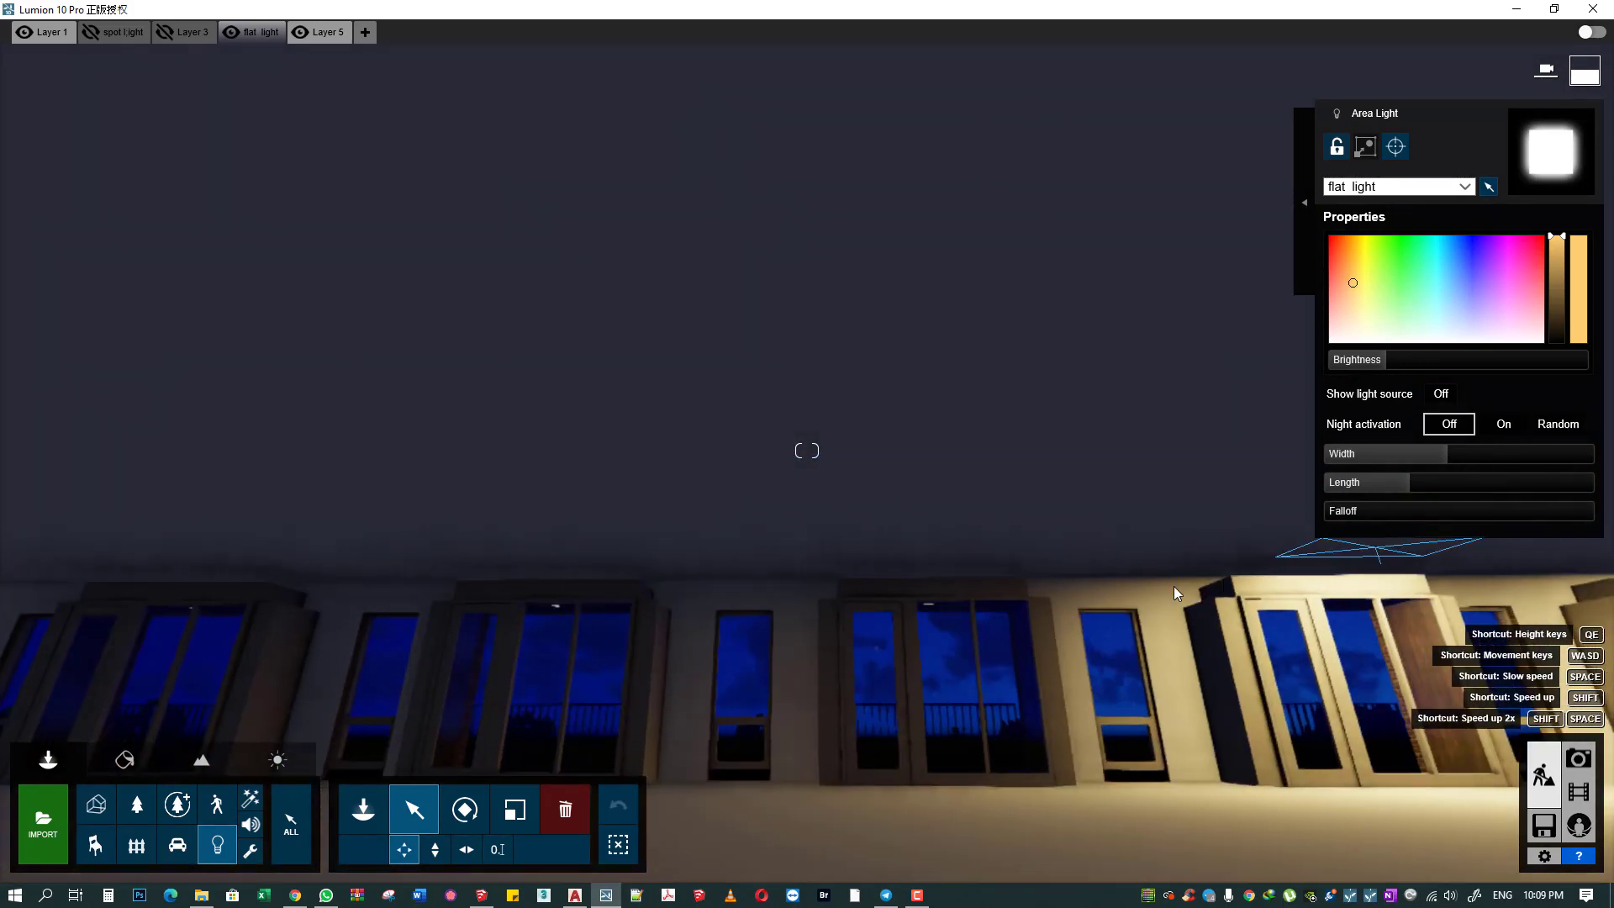
drag(1387, 551, 185, 558)
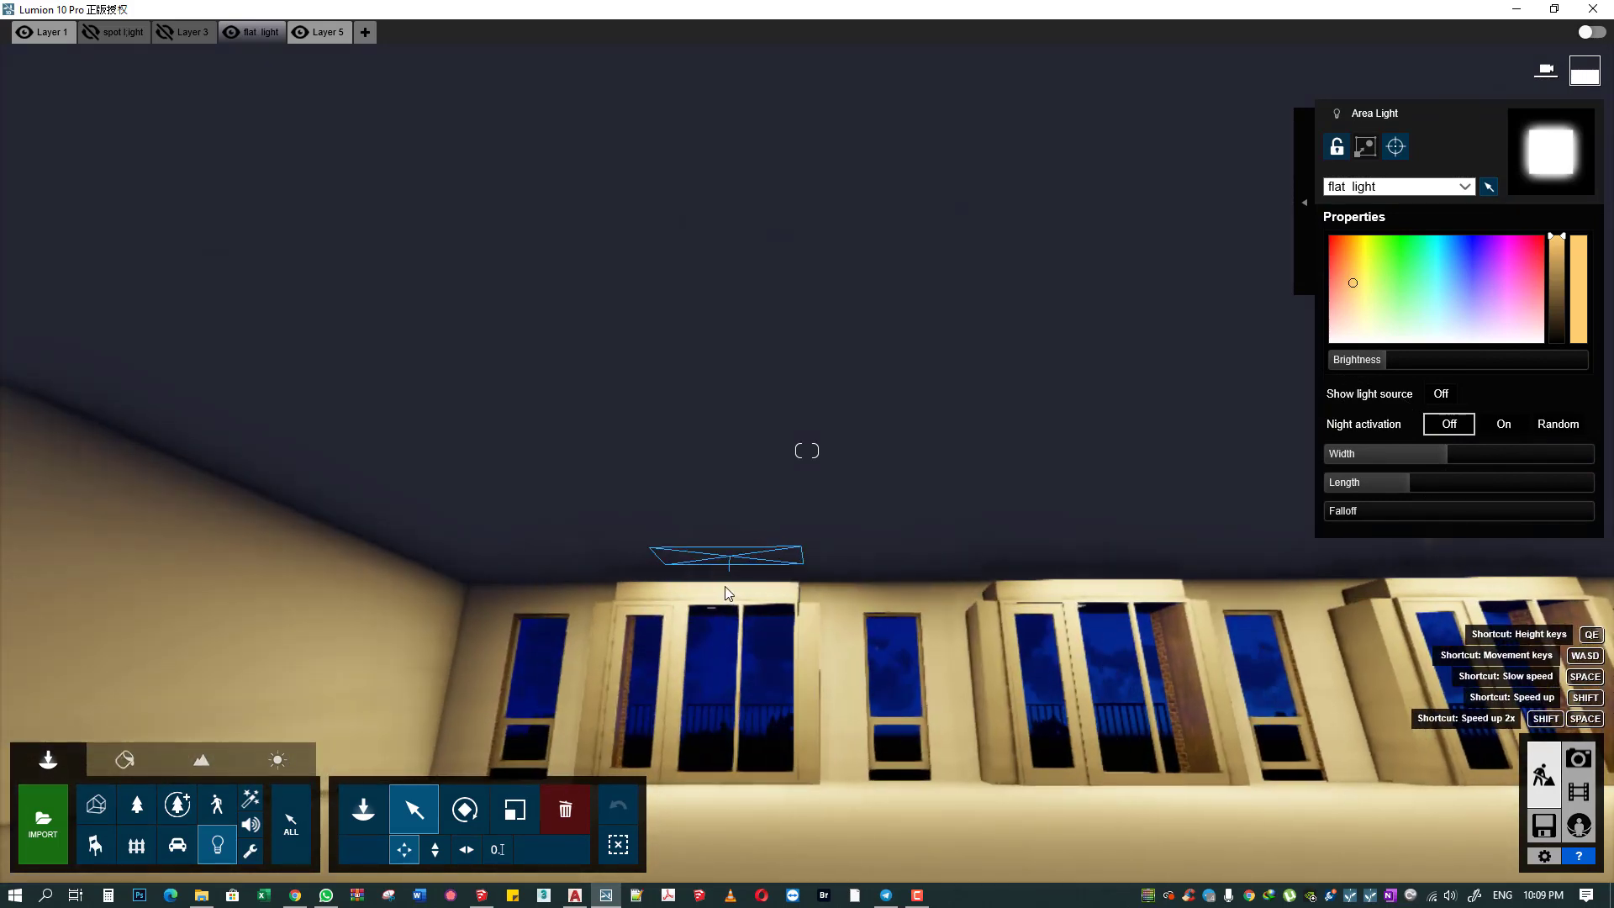
right_drag(185, 558, 185, 470)
- Add an area light over the next bay to the right, then review the glowing facade
right_drag(806, 450, 806, 588)
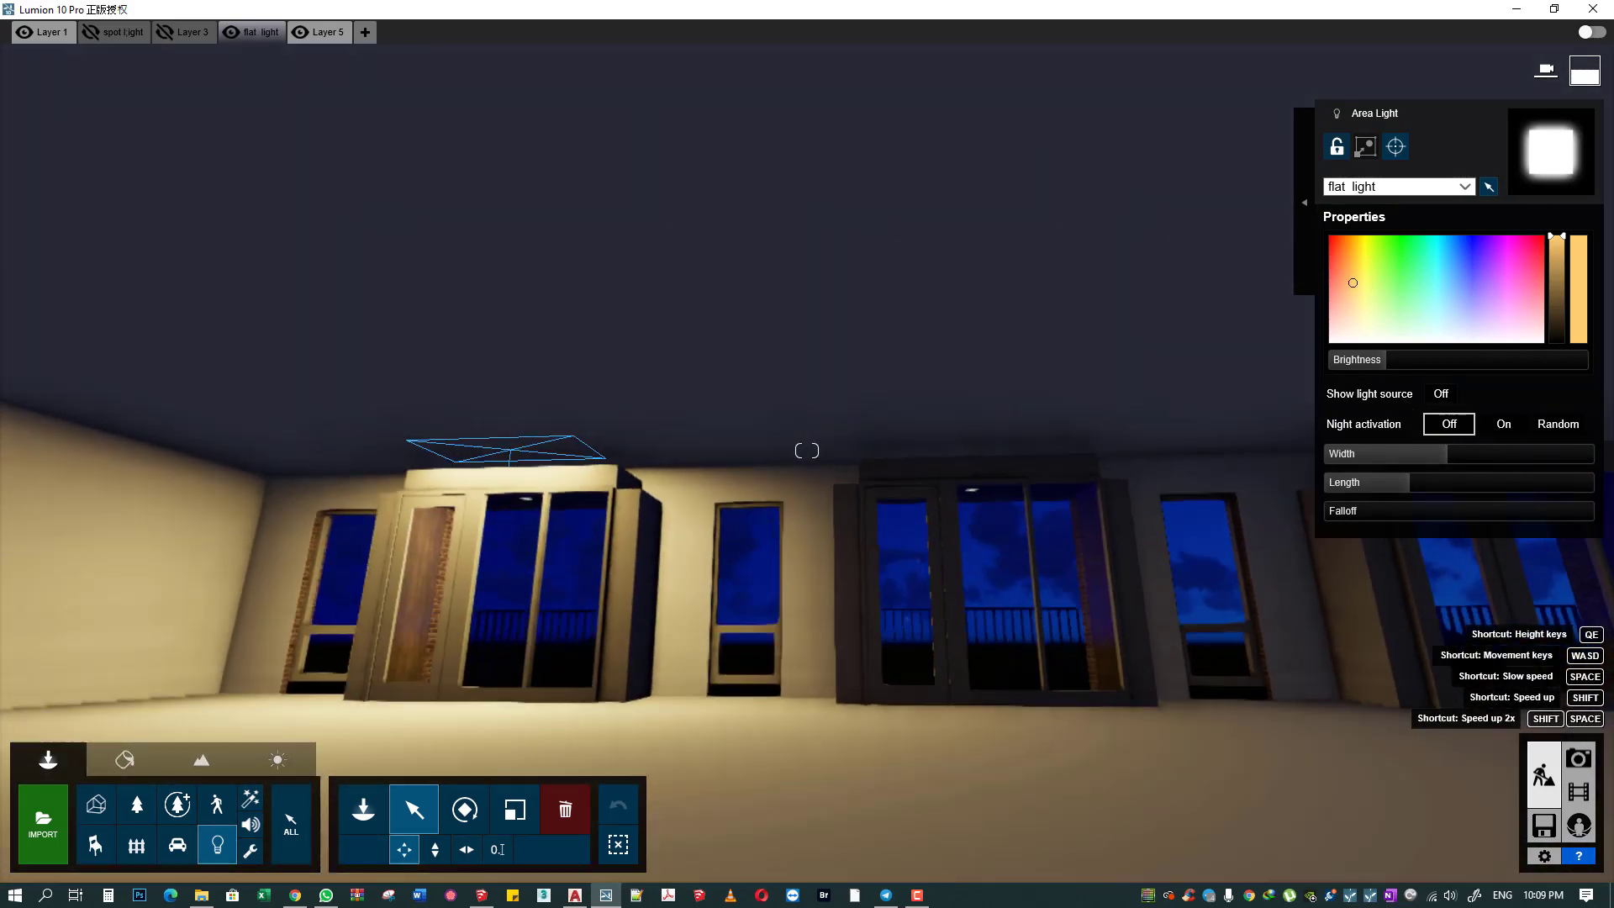
right_drag(806, 450, 652, 445)
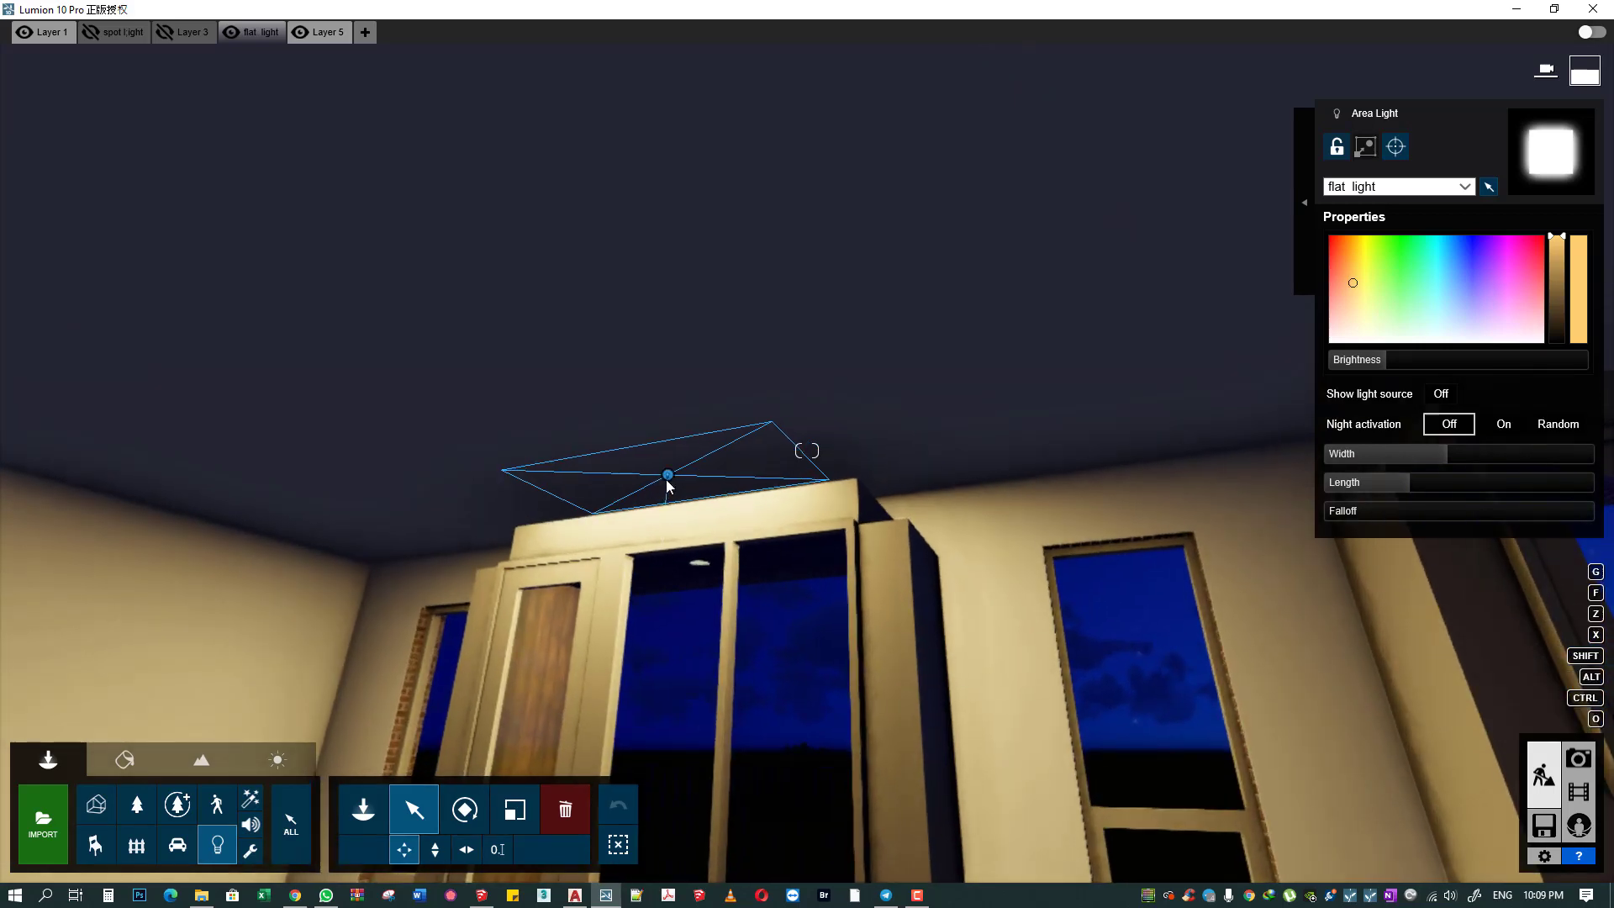
drag(652, 445, 235, 481)
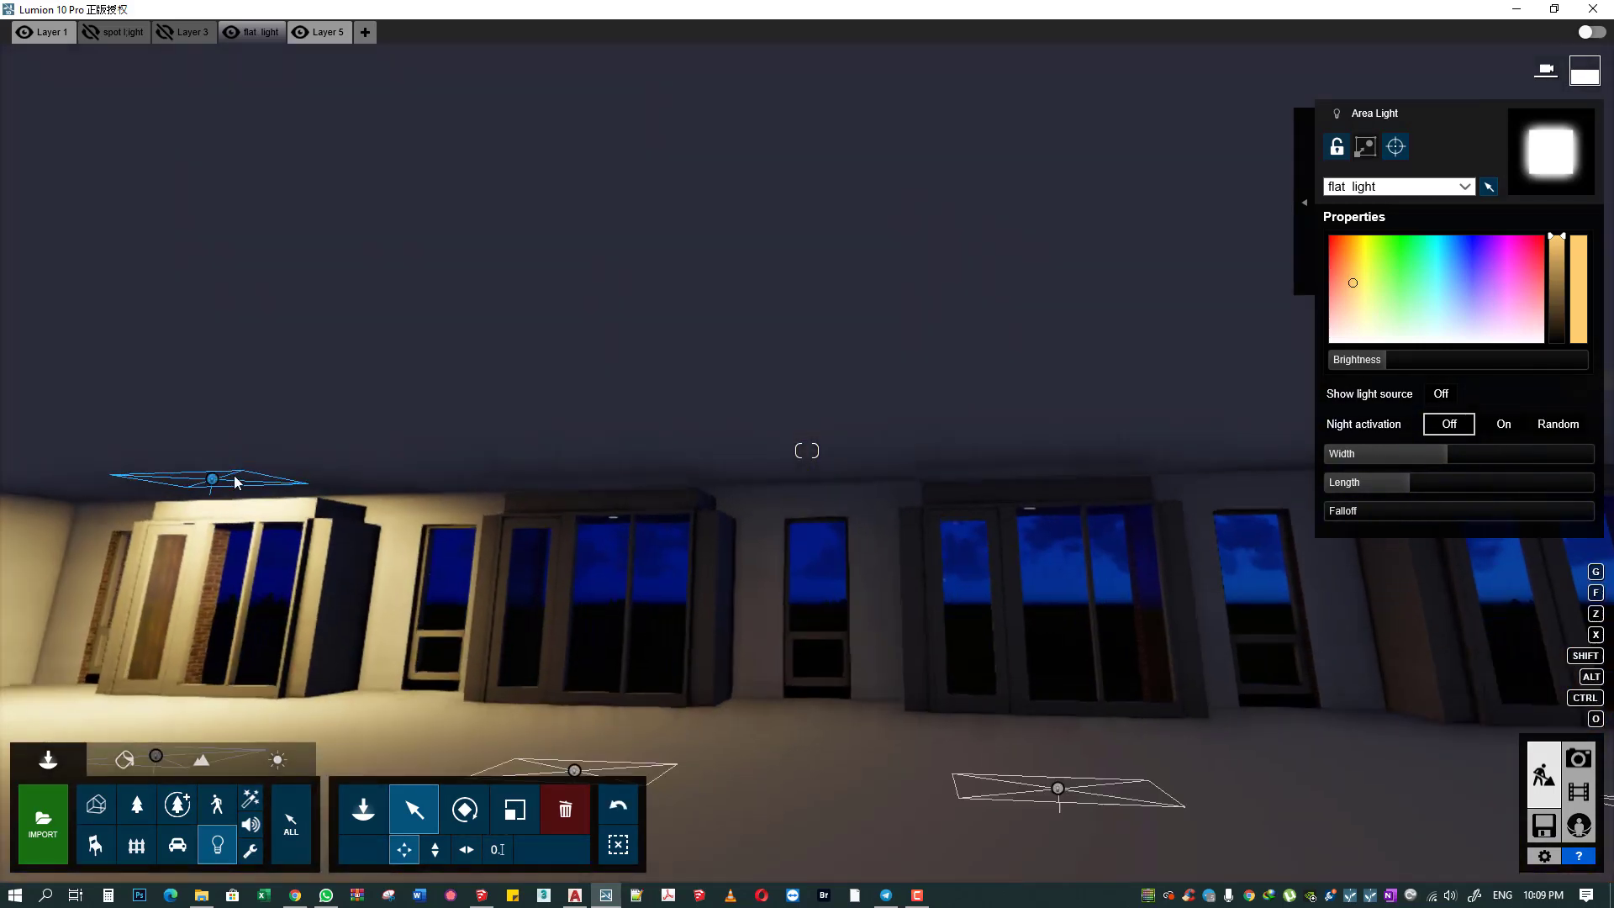
key(ctrl+z)
drag(599, 465, 1034, 461)
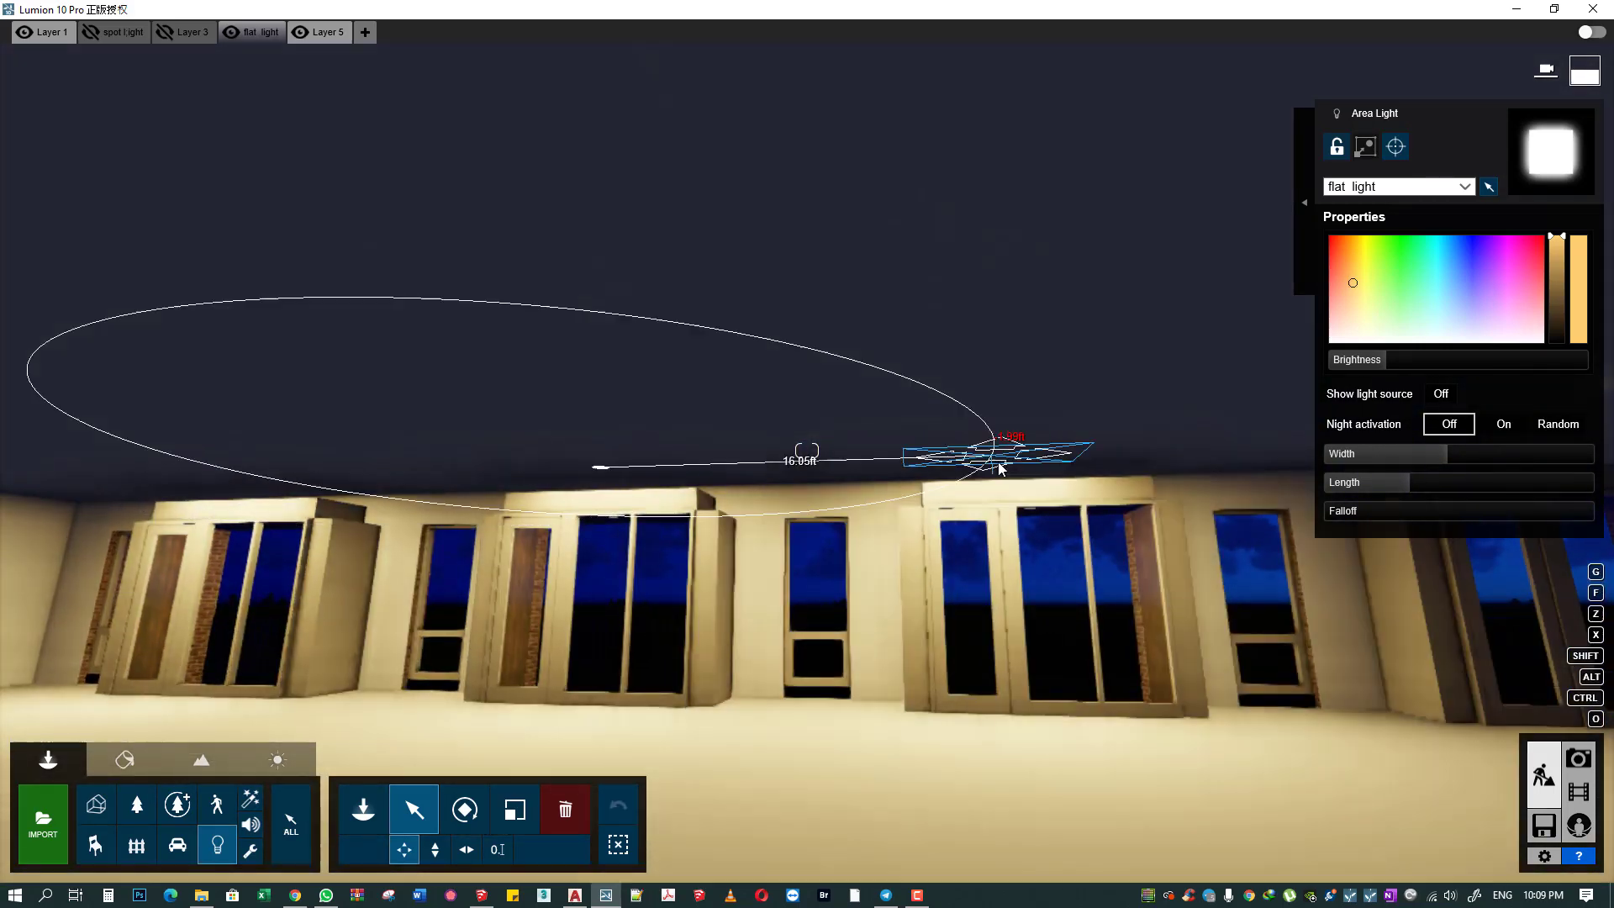
right_drag(1034, 460, 996, 434)
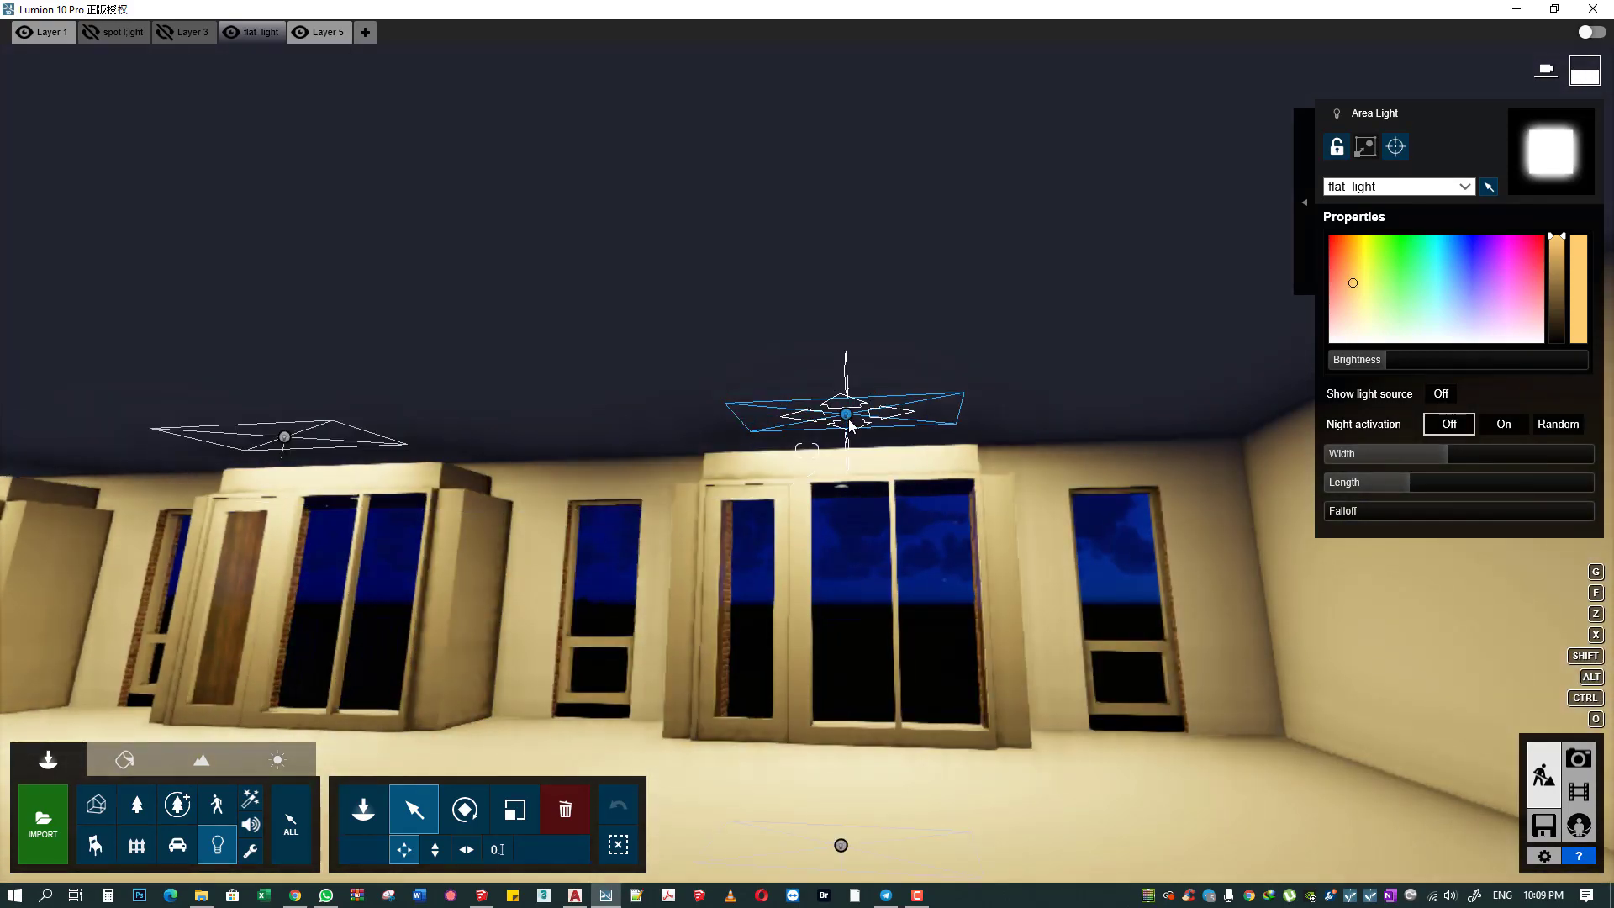
key(w)
key(s)
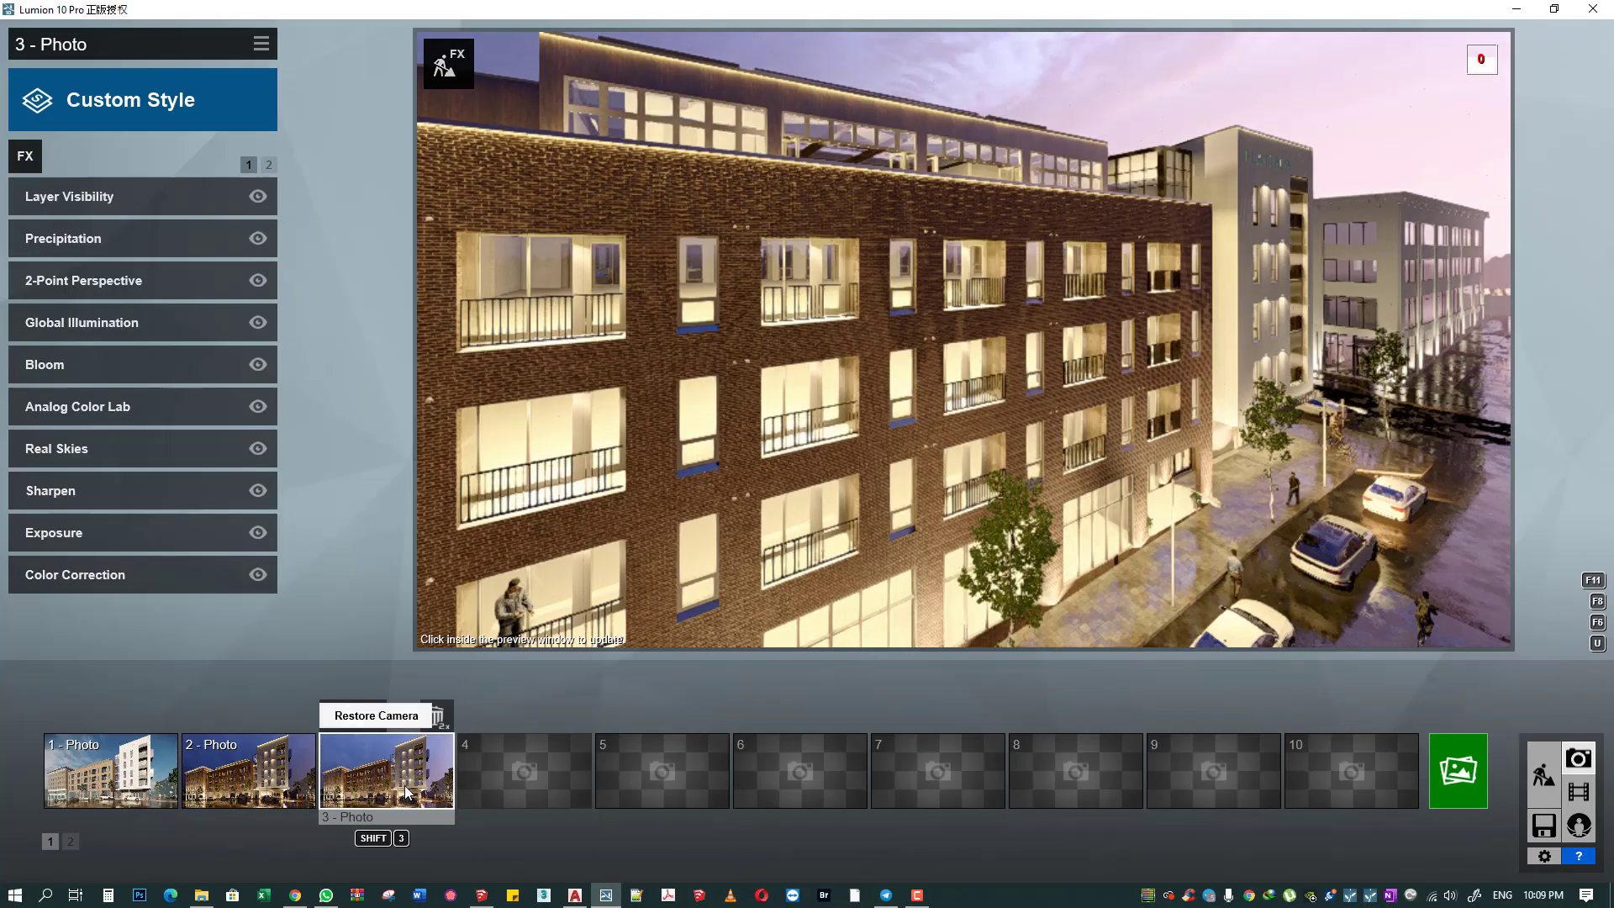
- Render Photo 3 to a 1920x1080 JPG named '0' and dismiss the finished-render screen
click(387, 769)
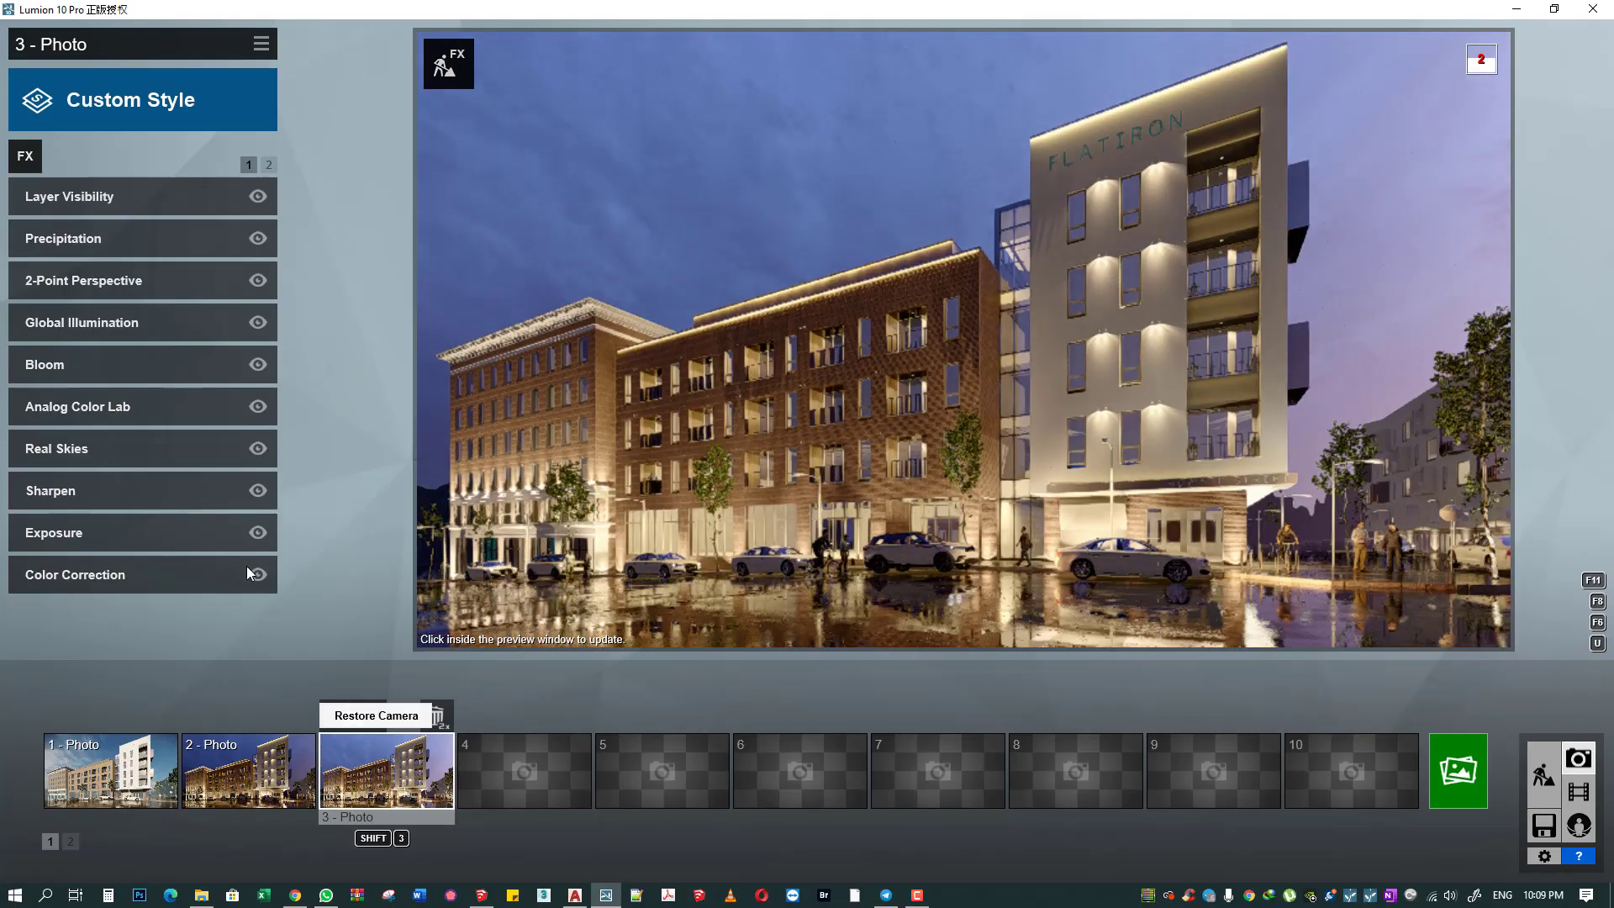
click(105, 197)
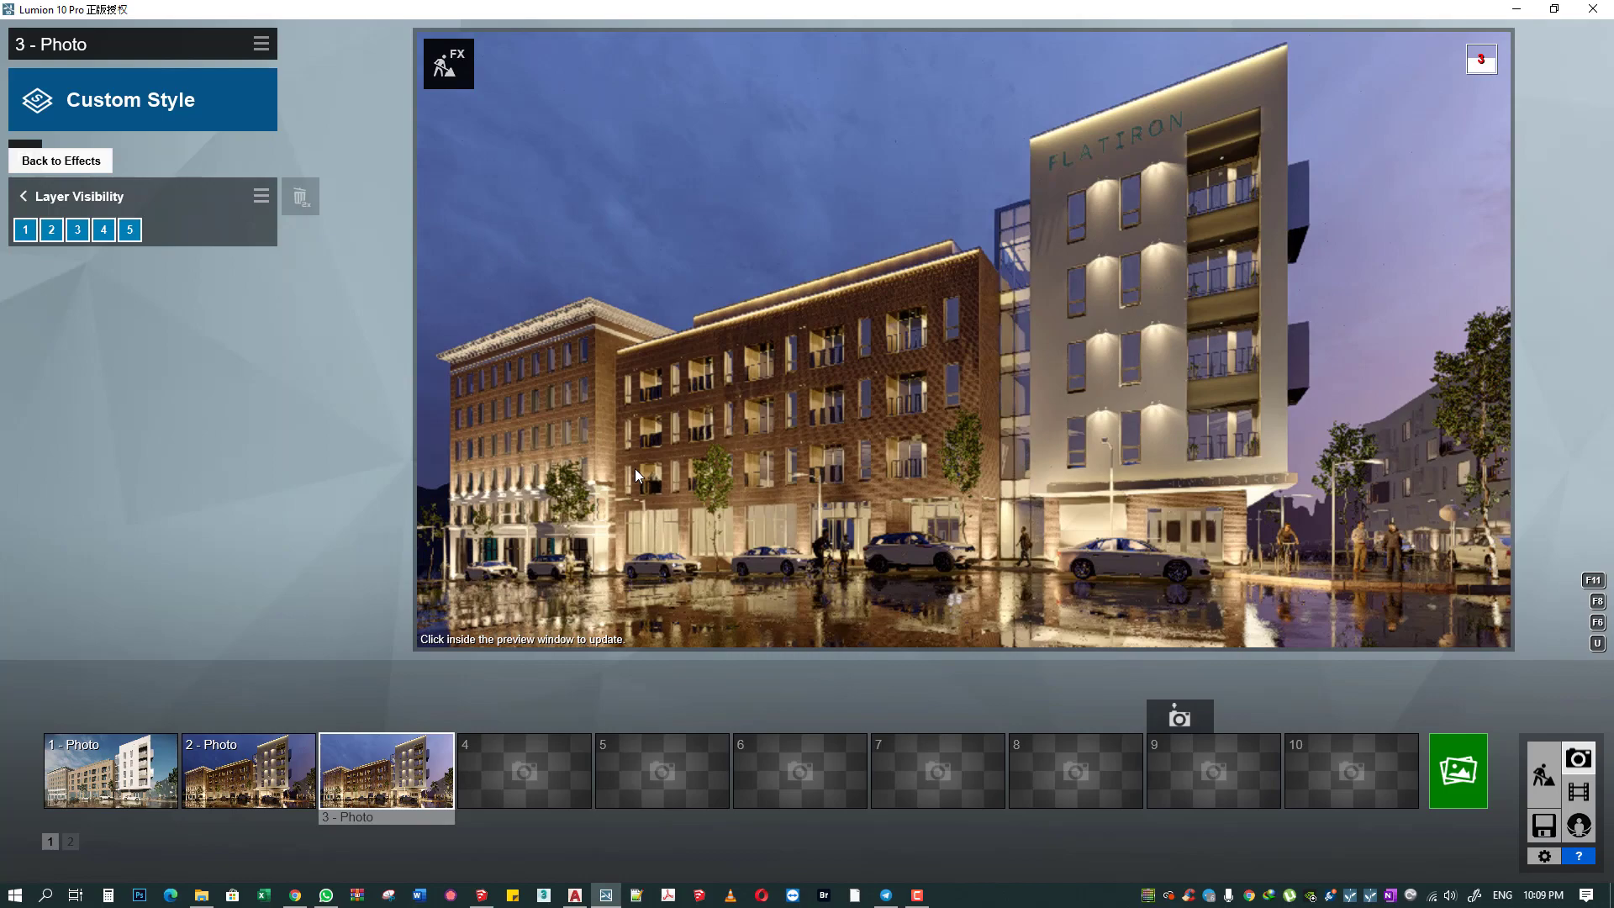
click(1464, 777)
click(690, 670)
text(0)
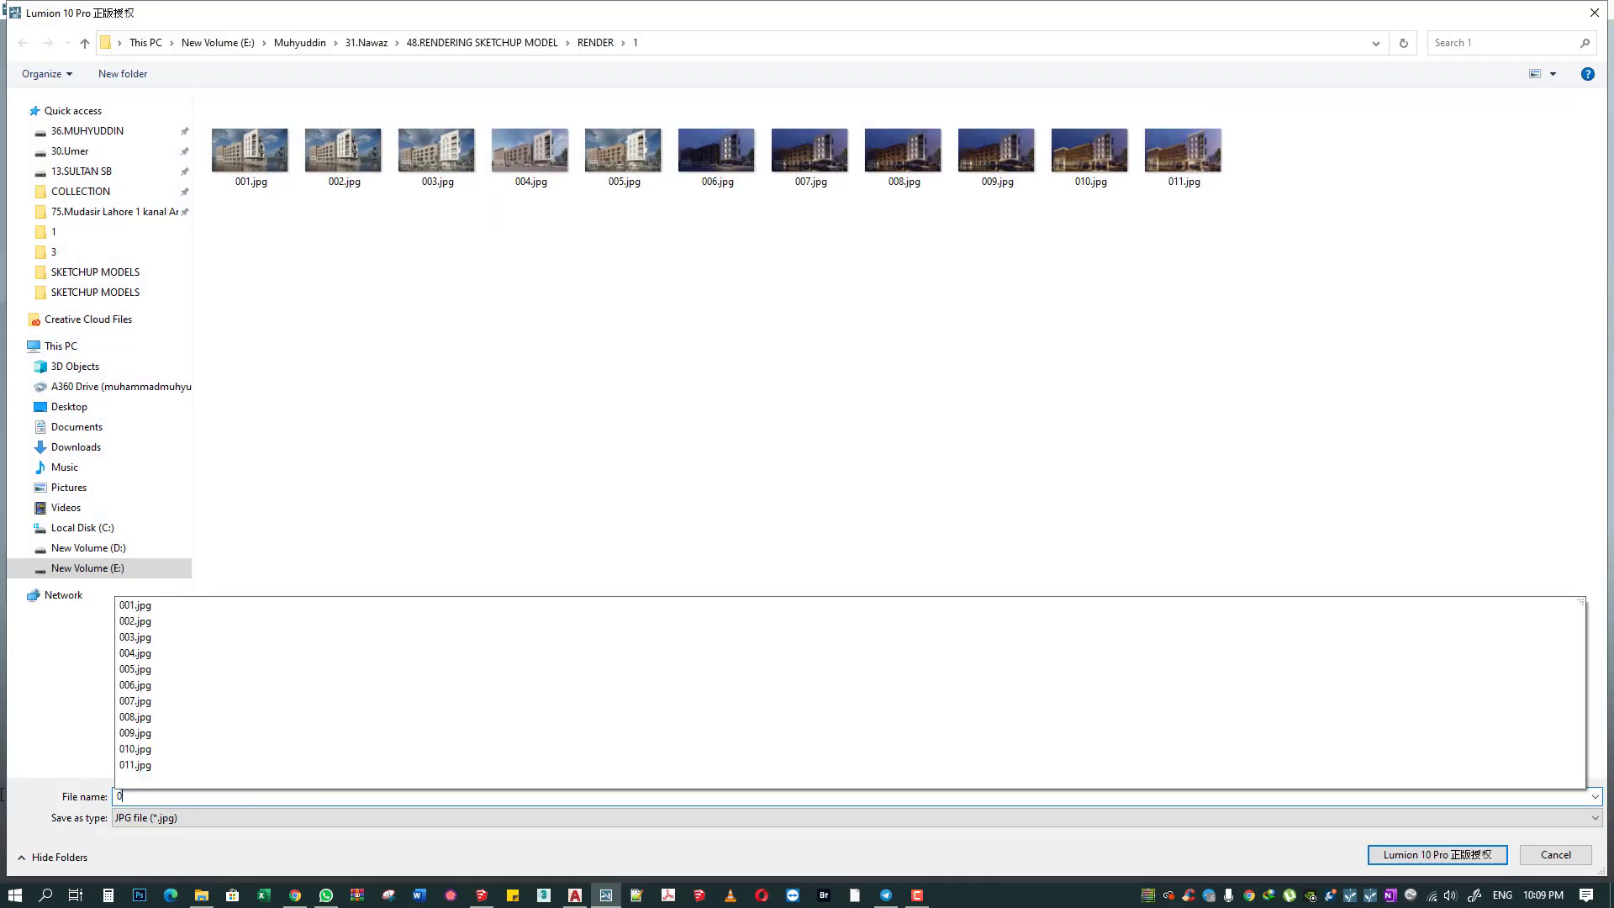
key(Return)
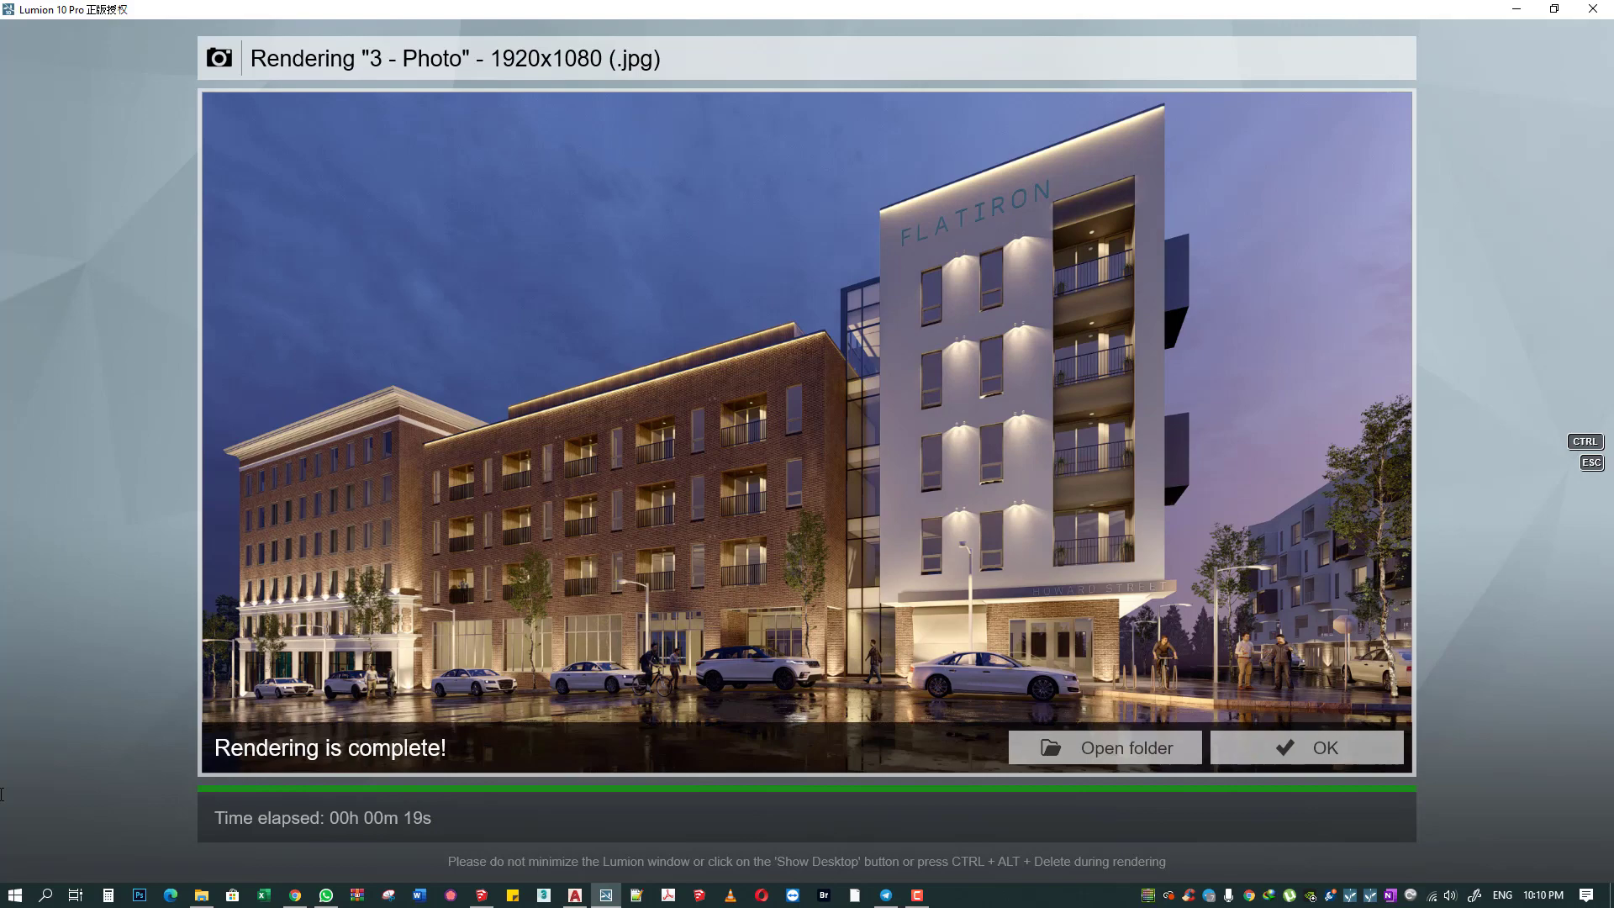
key(Escape)
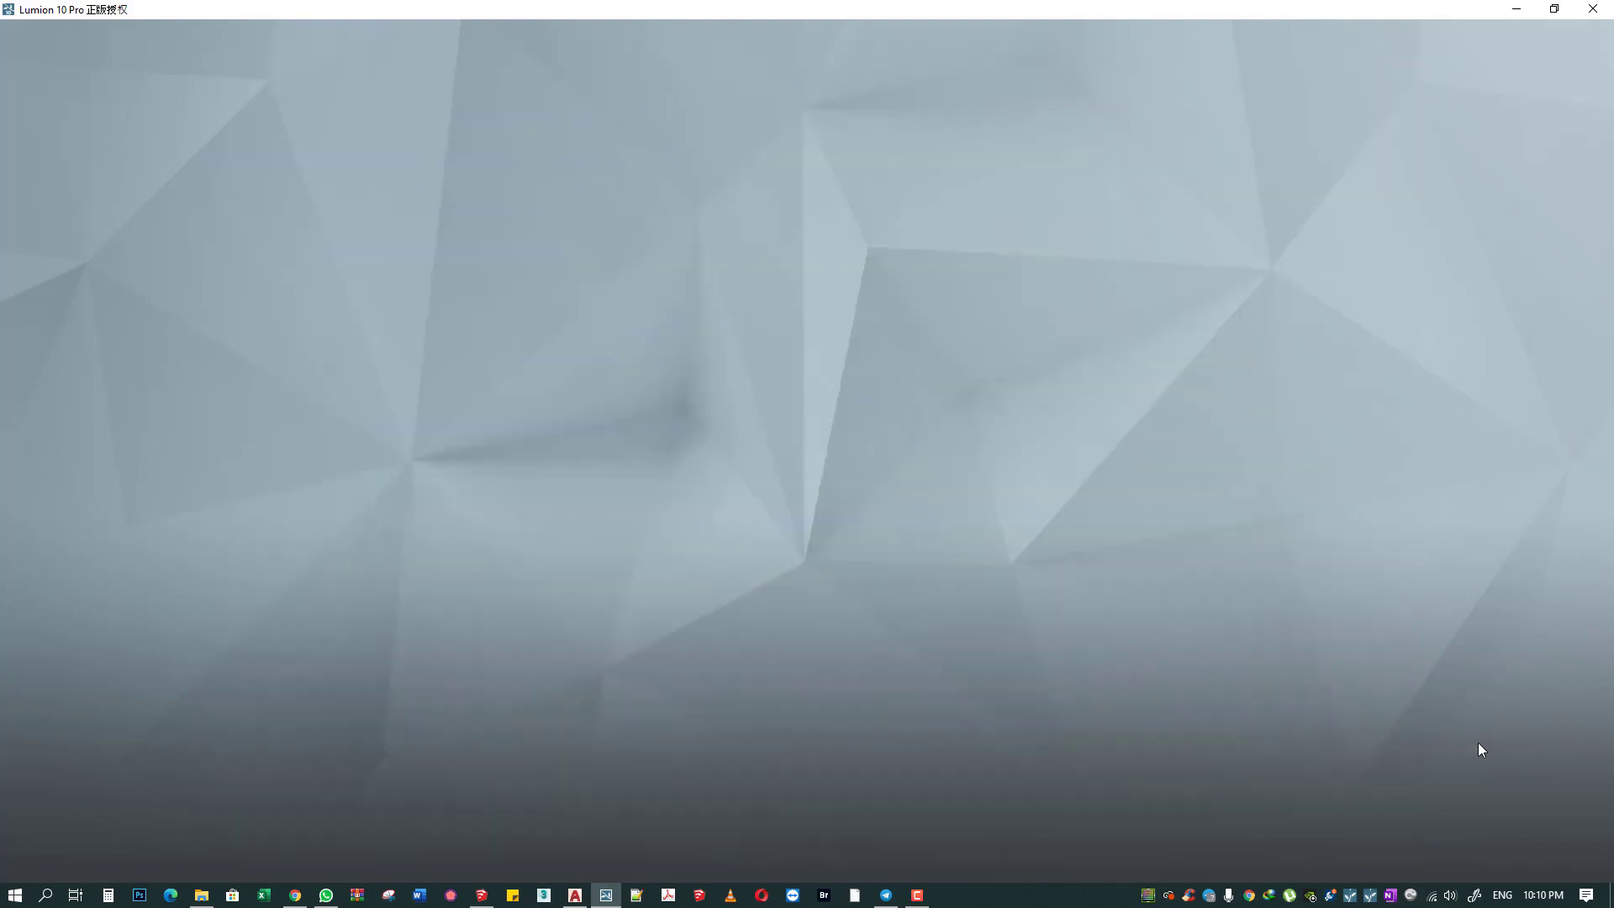
- Return to build mode, show the hidden light layers, and select a balcony spot light
click(1545, 763)
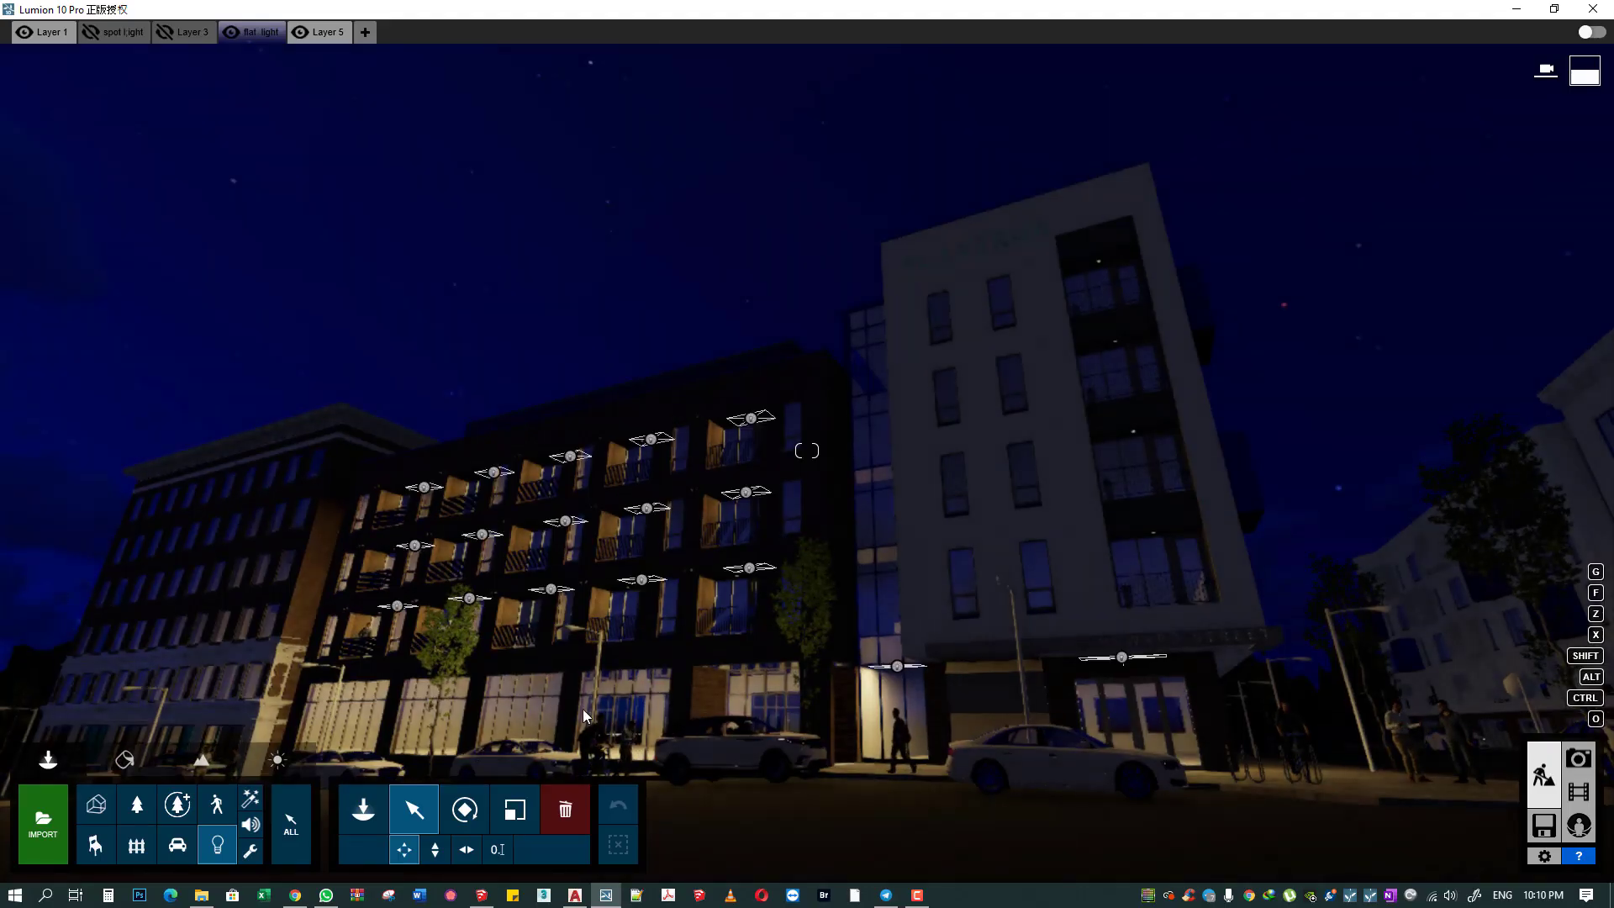
click(164, 34)
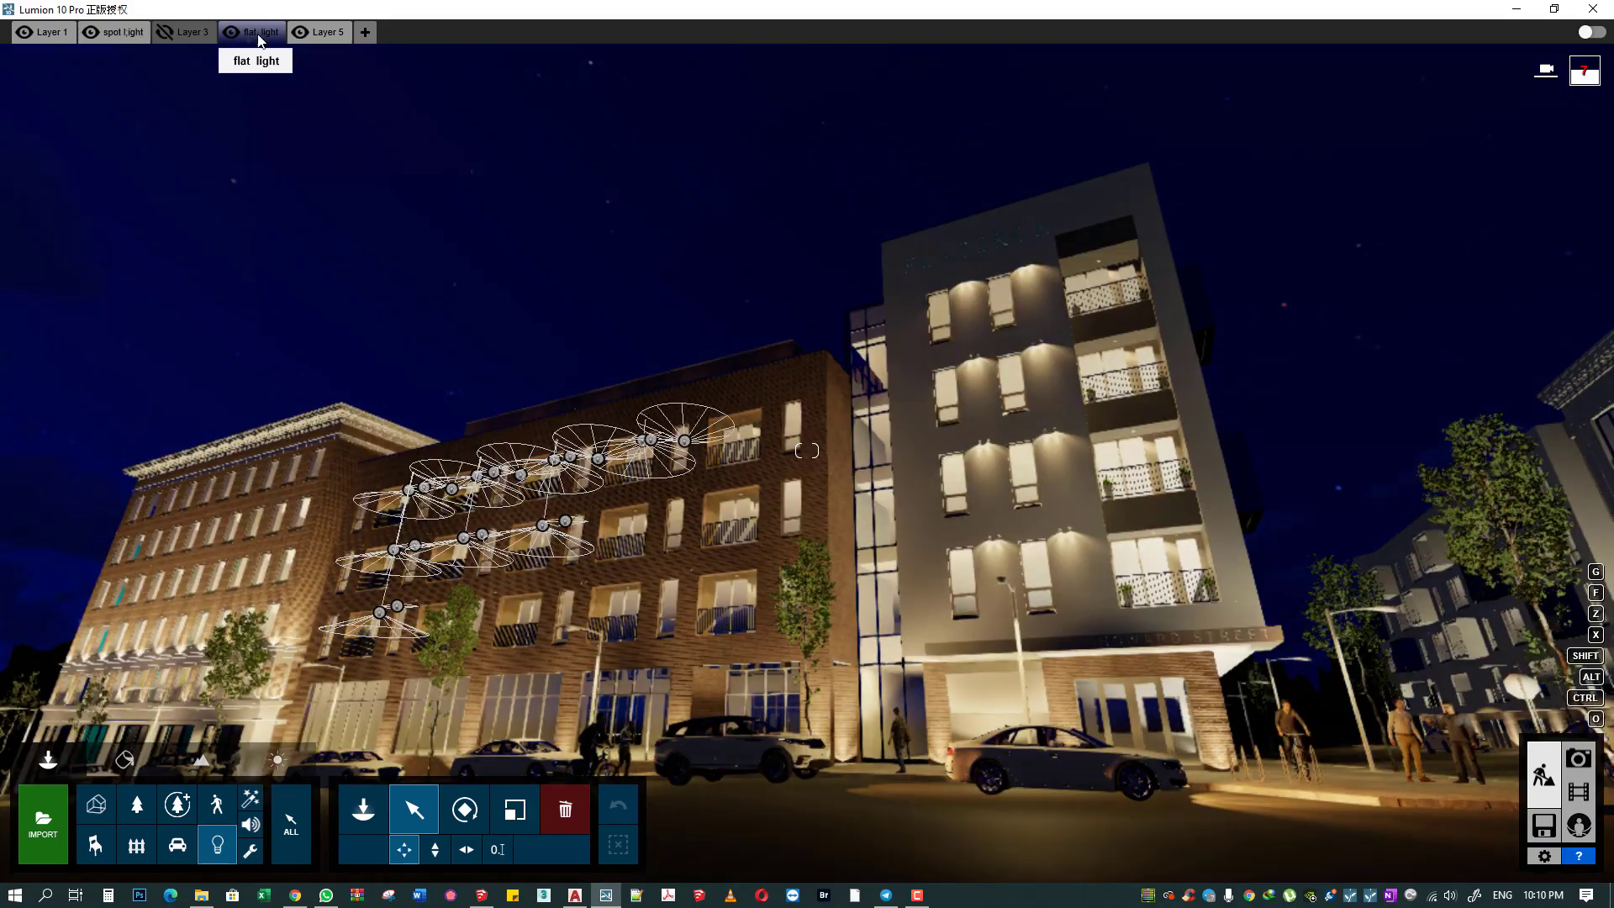
drag(784, 404, 989, 388)
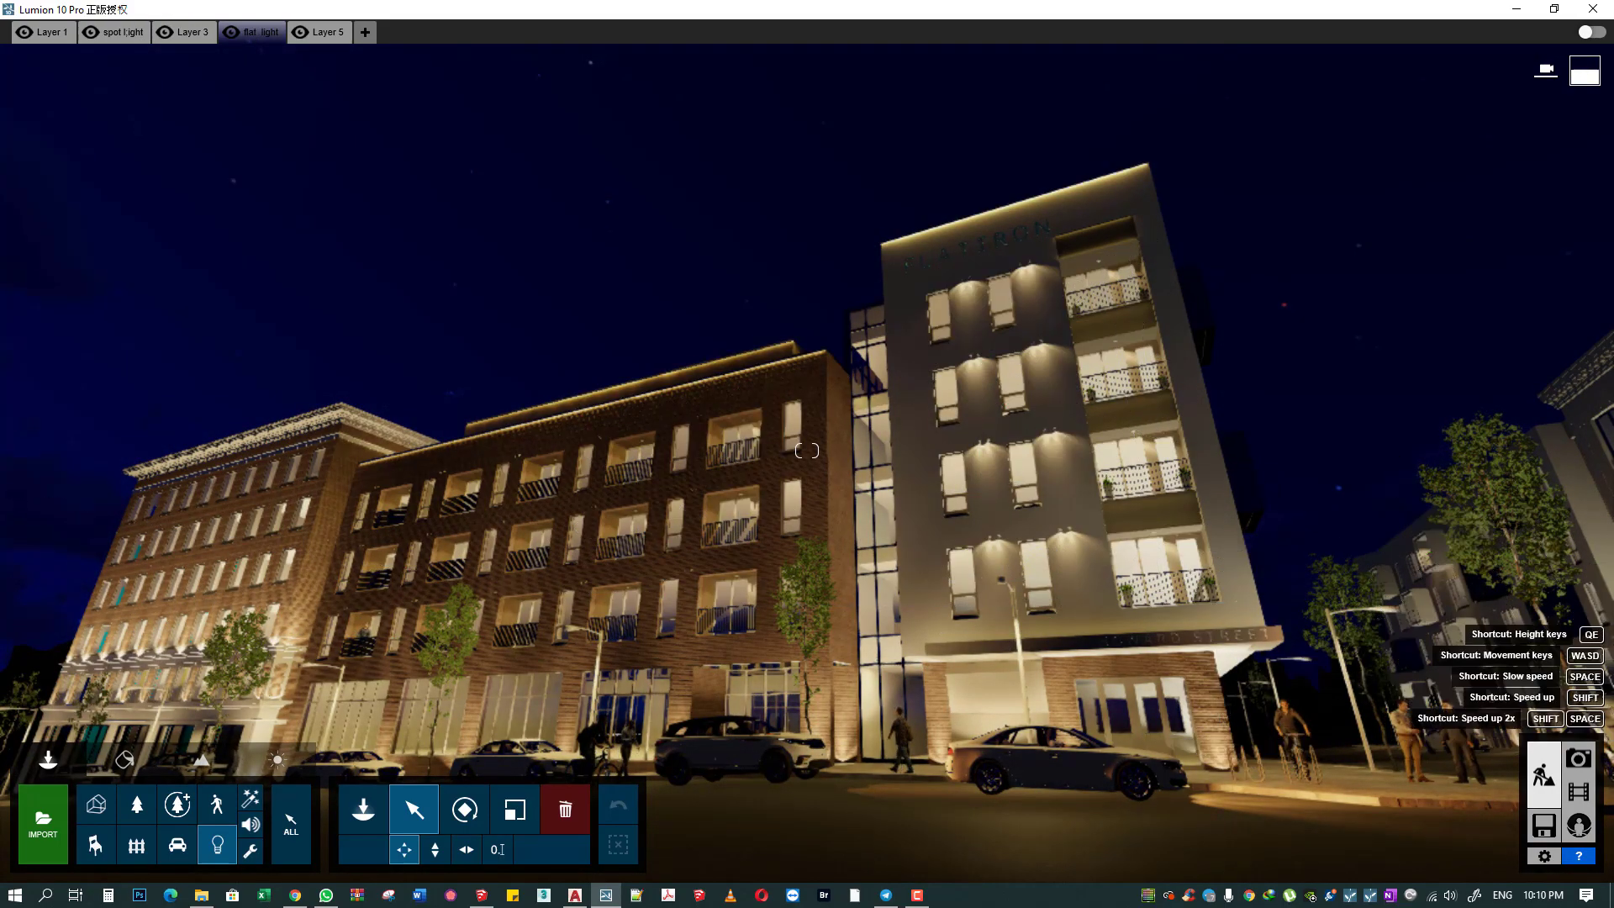
mouse_move(972, 368)
right_down()
mouse_move(973, 252)
mouse_move(1160, 603)
mouse_move(1051, 546)
mouse_move(896, 259)
right_up()
click(1108, 615)
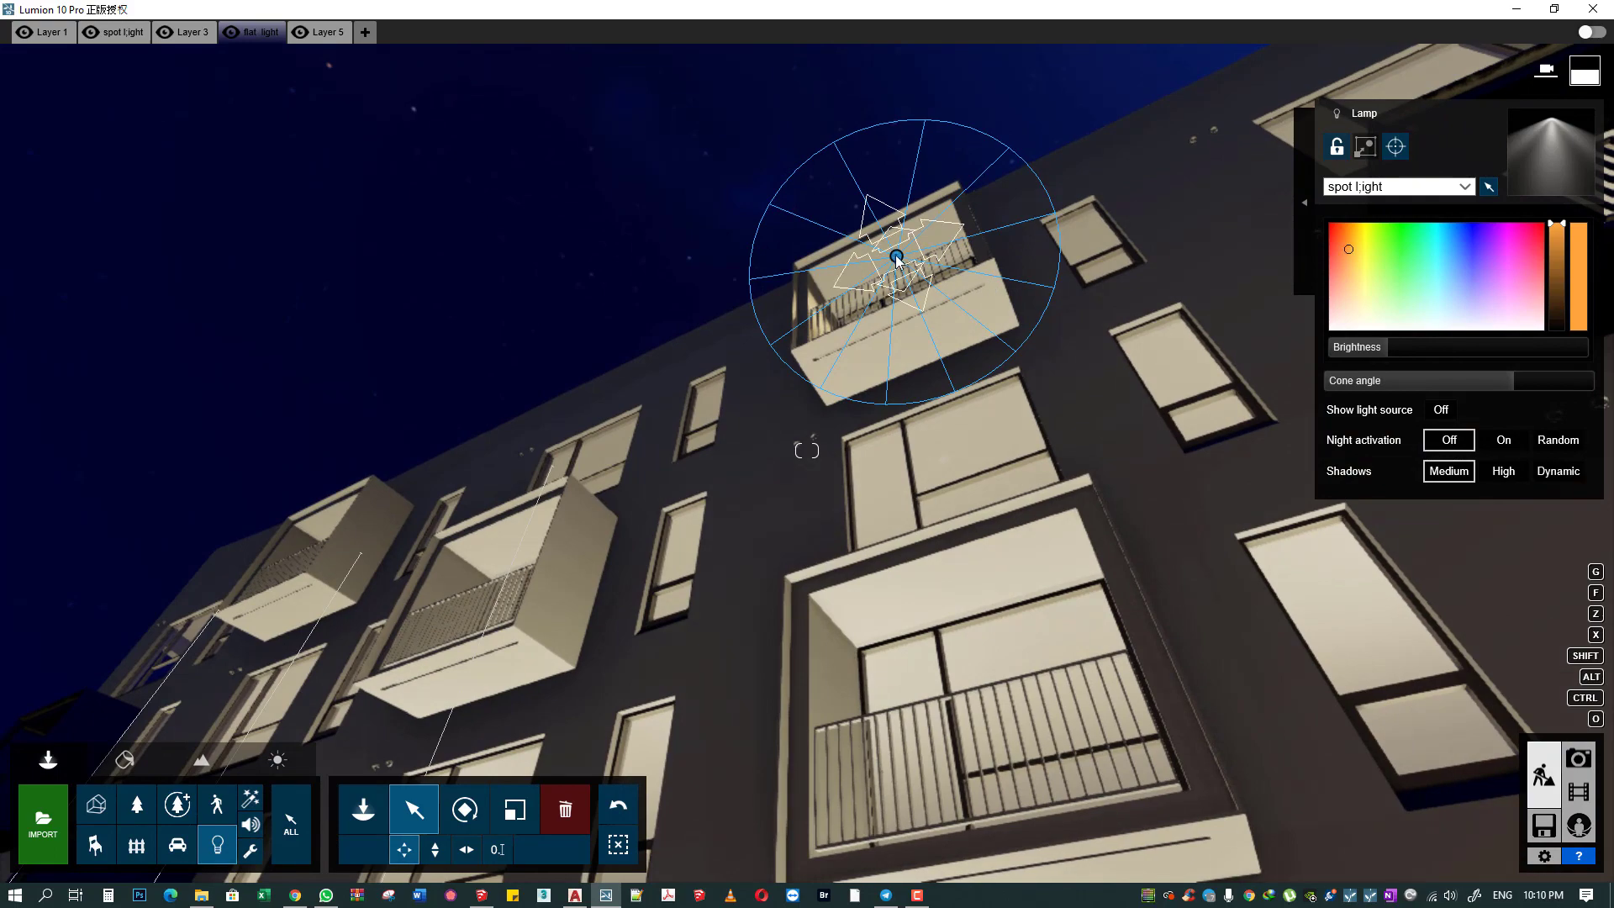
- Copy the spot light onto the lower, middle, upper and upper-right balconies
drag(884, 259, 962, 576)
right_drag(958, 583, 1408, 607)
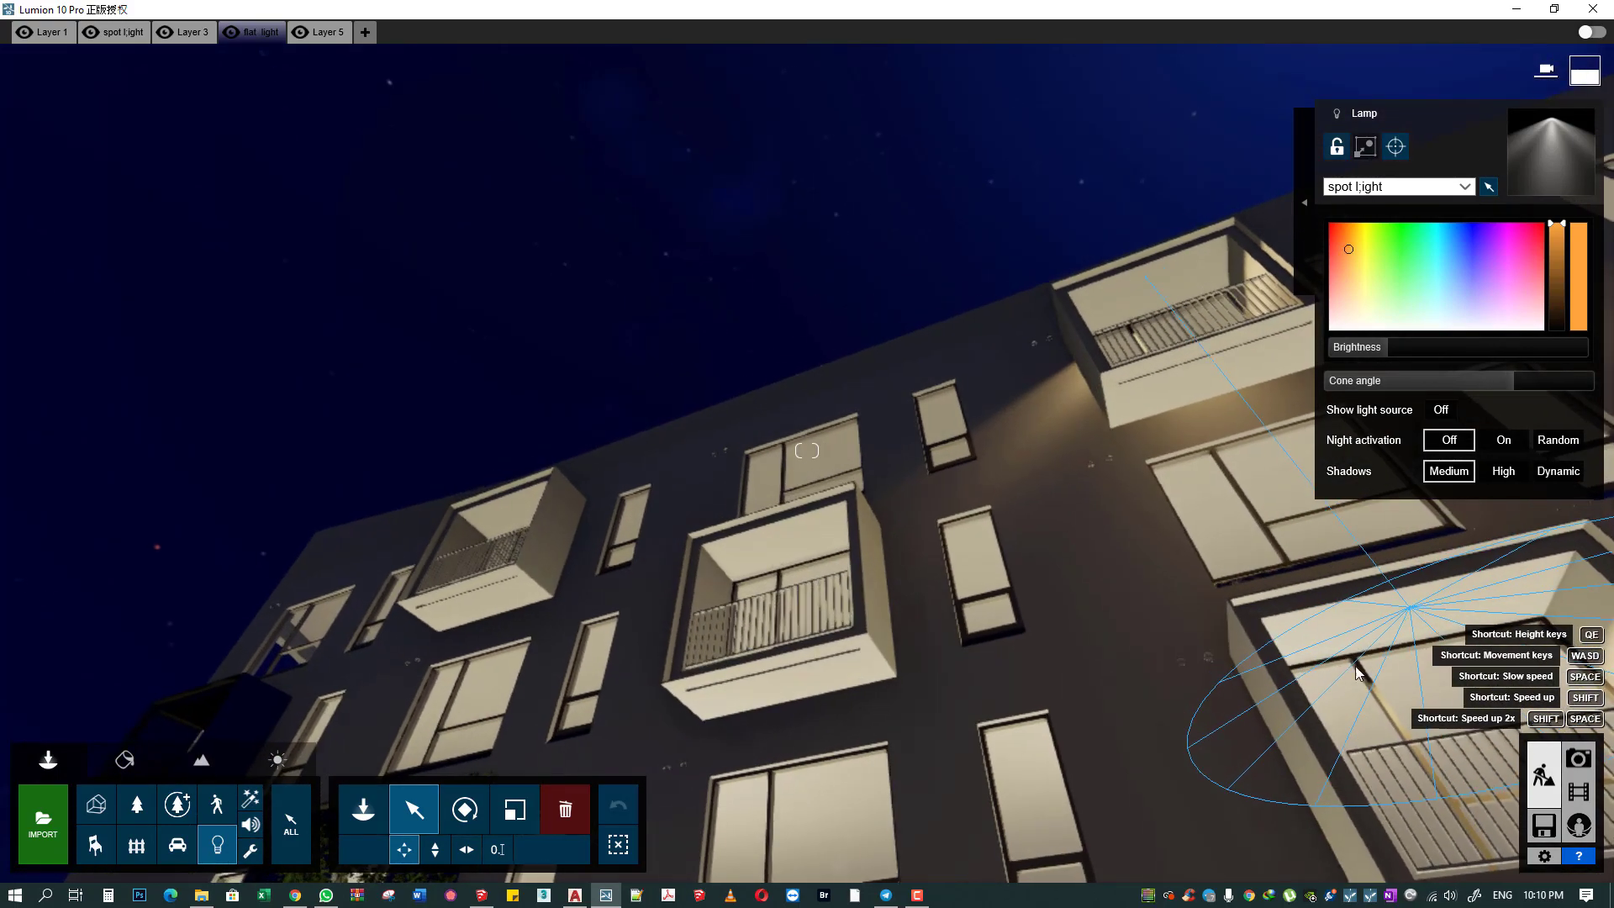
alt+drag(1408, 607, 787, 541)
right_drag(491, 502, 924, 296)
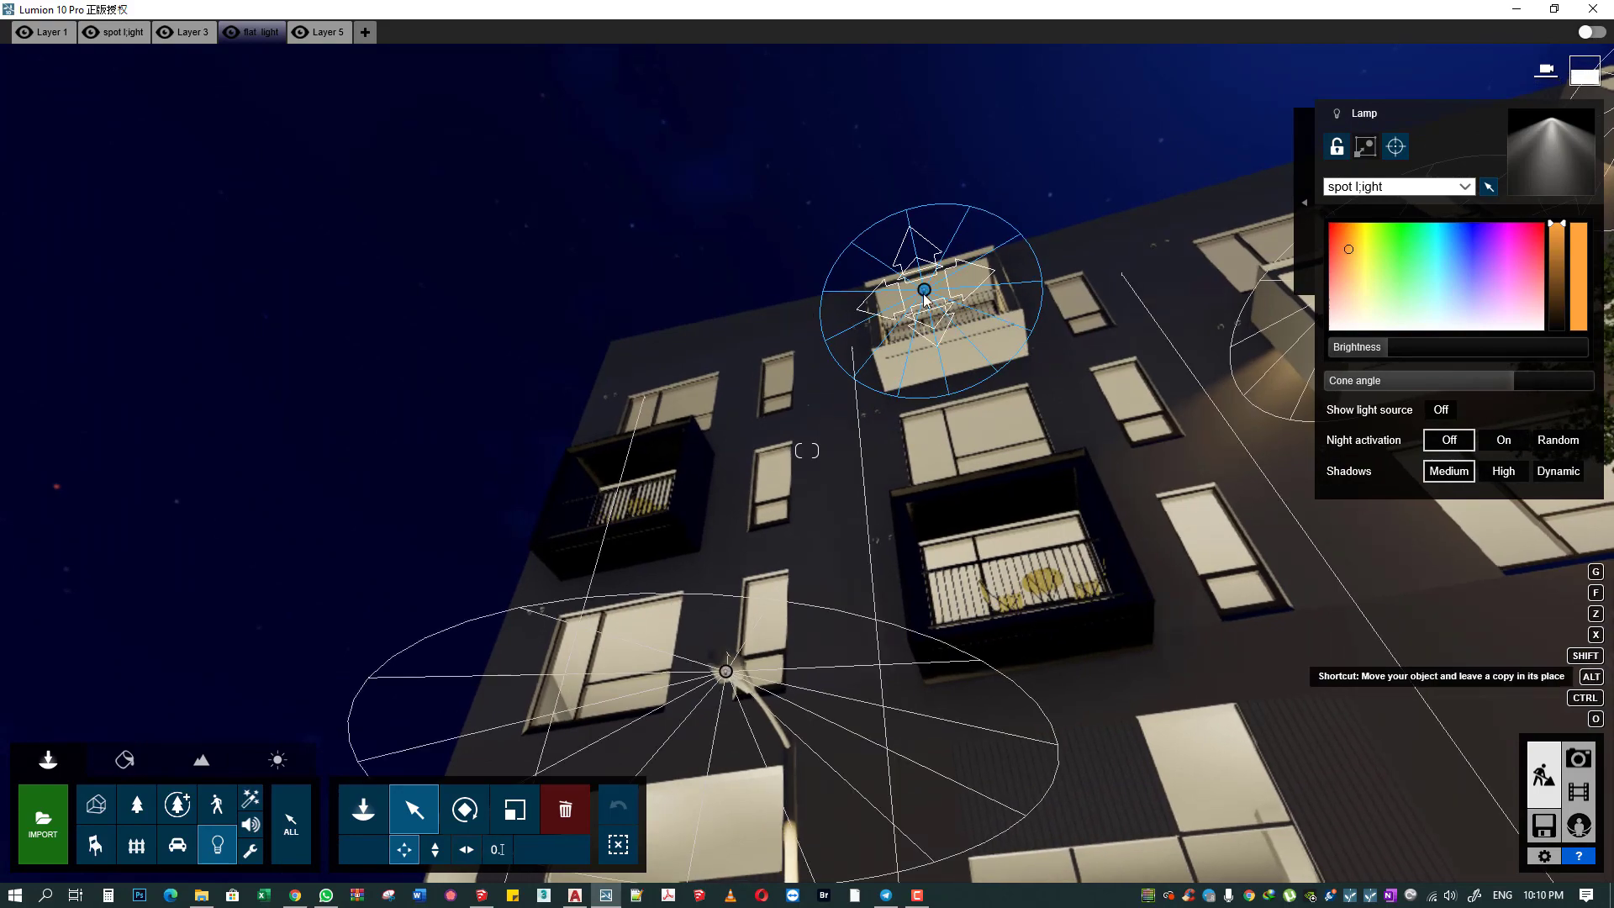
alt+drag(924, 296, 993, 496)
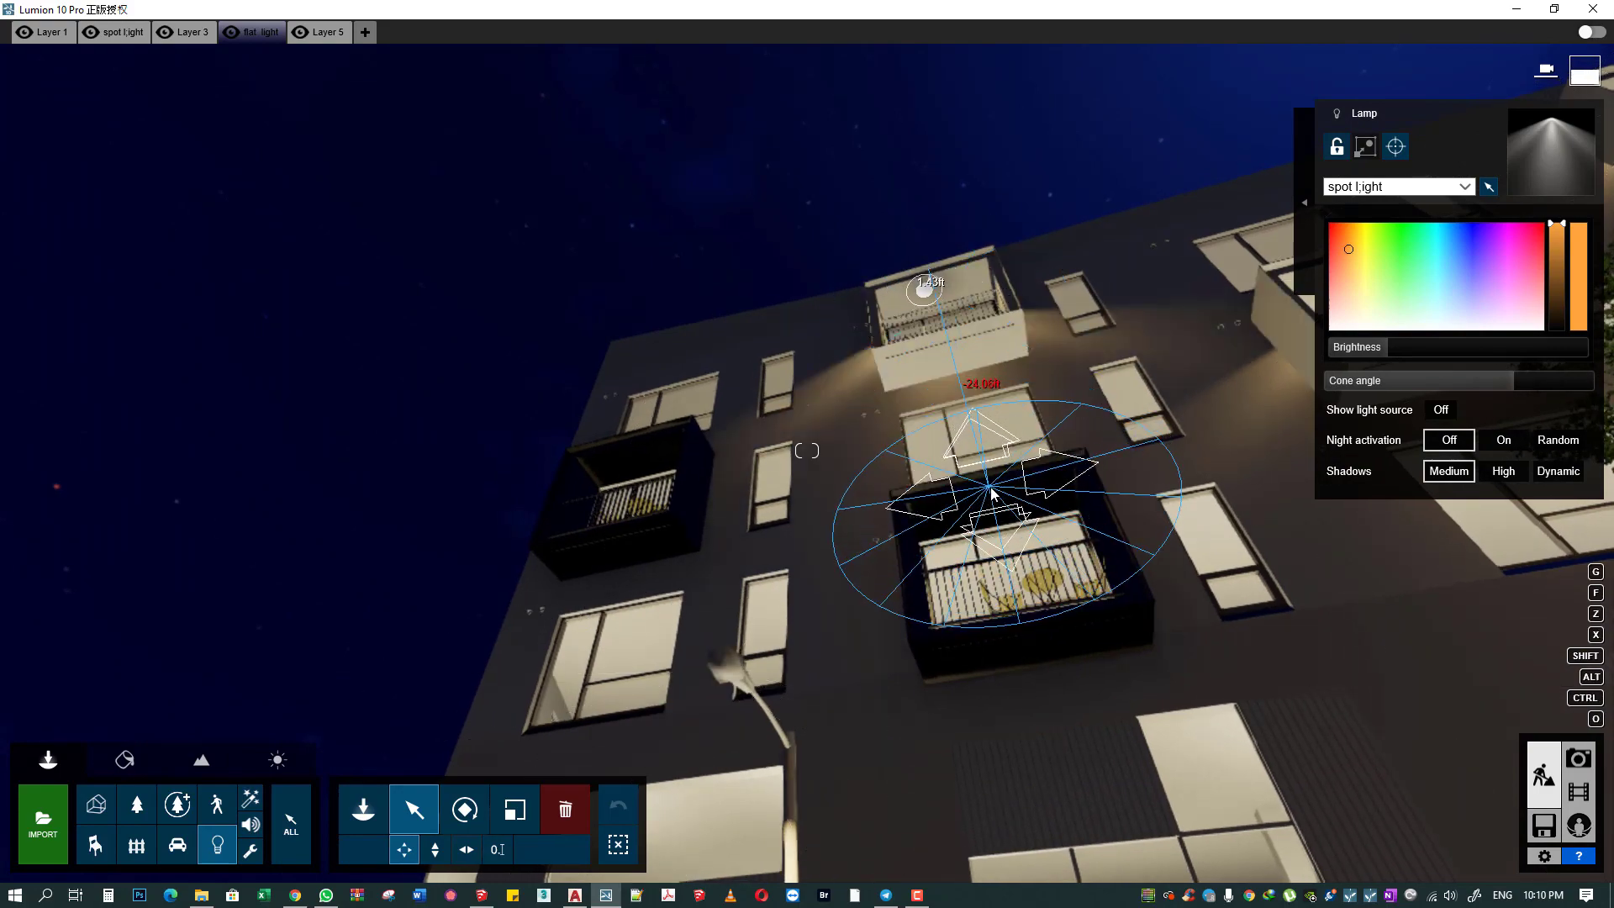
mouse_move(793, 485)
right_down()
mouse_move(639, 512)
mouse_move(788, 348)
right_up()
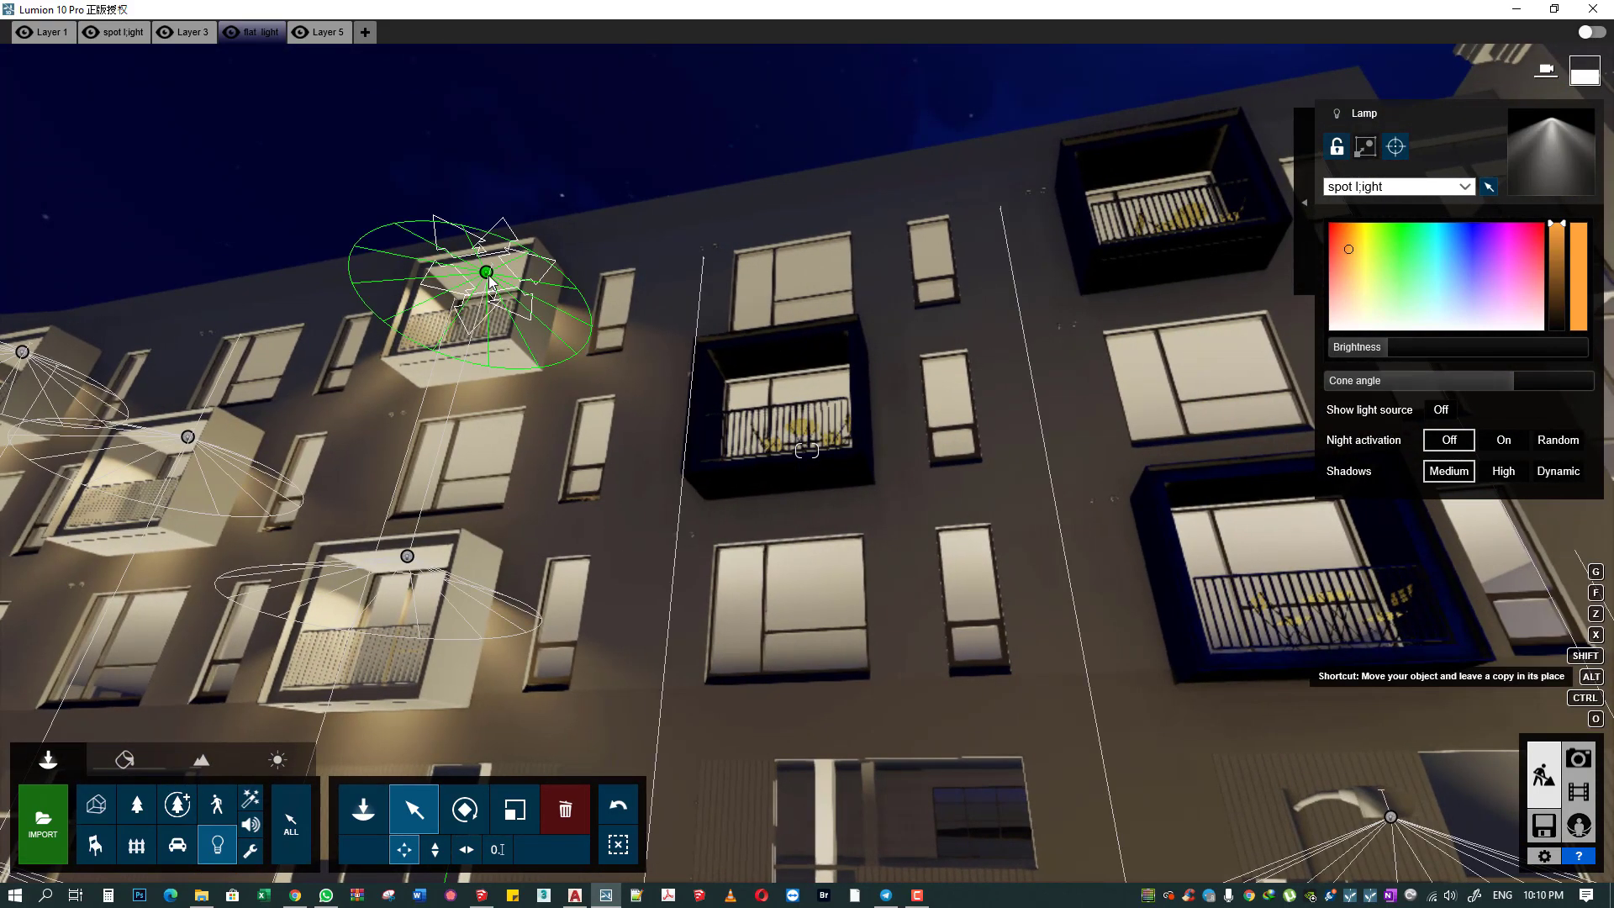
drag(788, 347, 1160, 173)
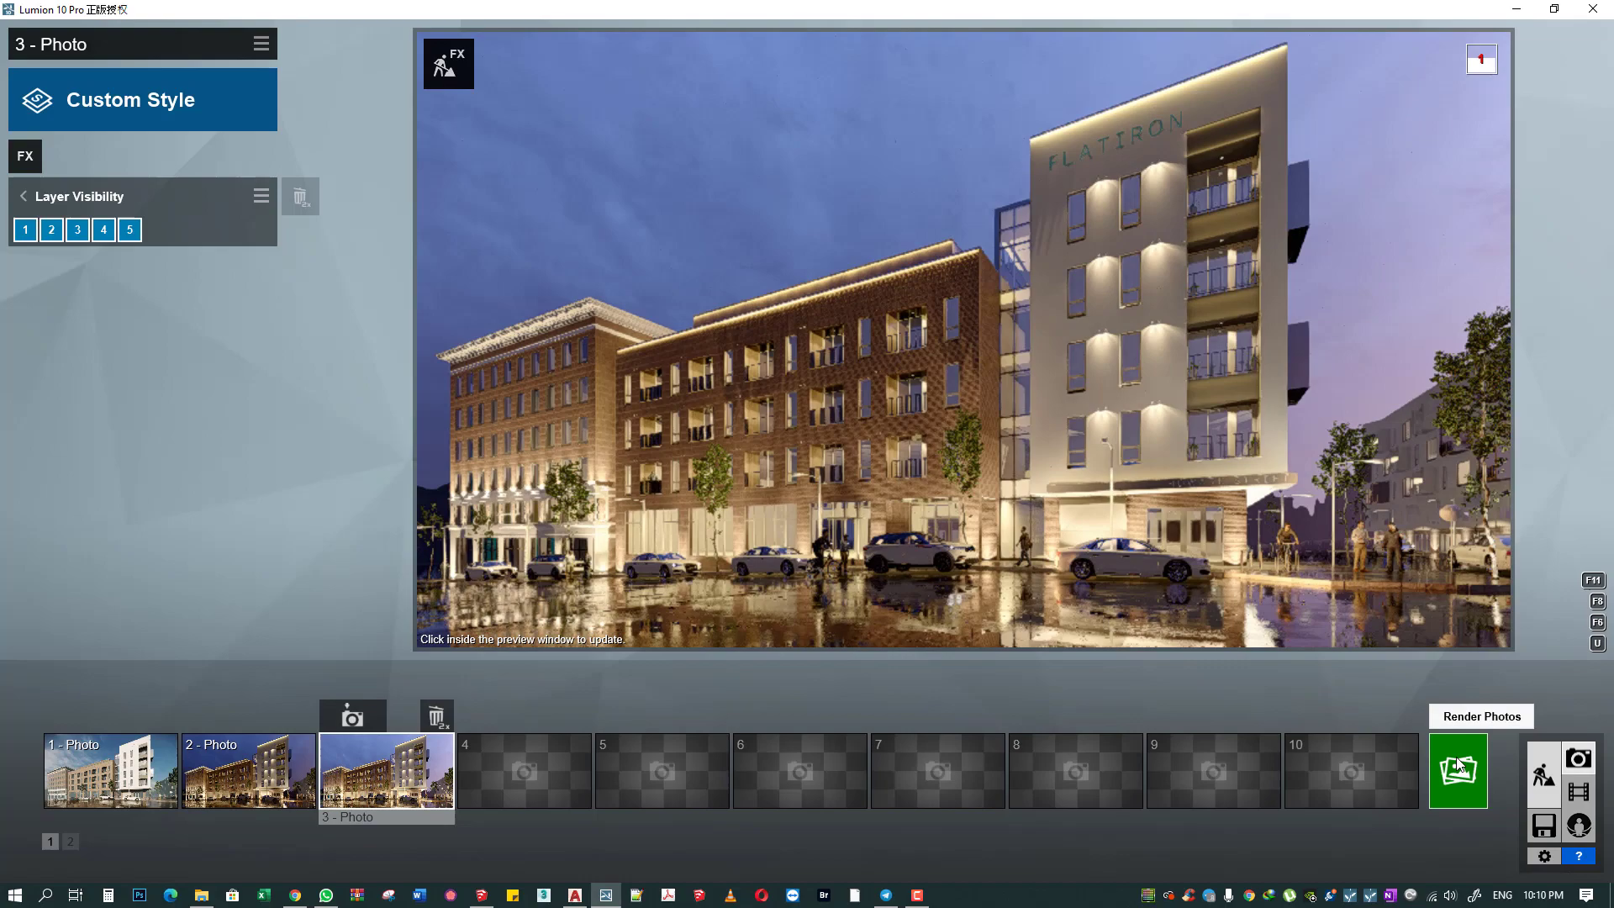
- Start a 1920x1080 render of Photo 3 named 013, then cancel it midway
click(1458, 765)
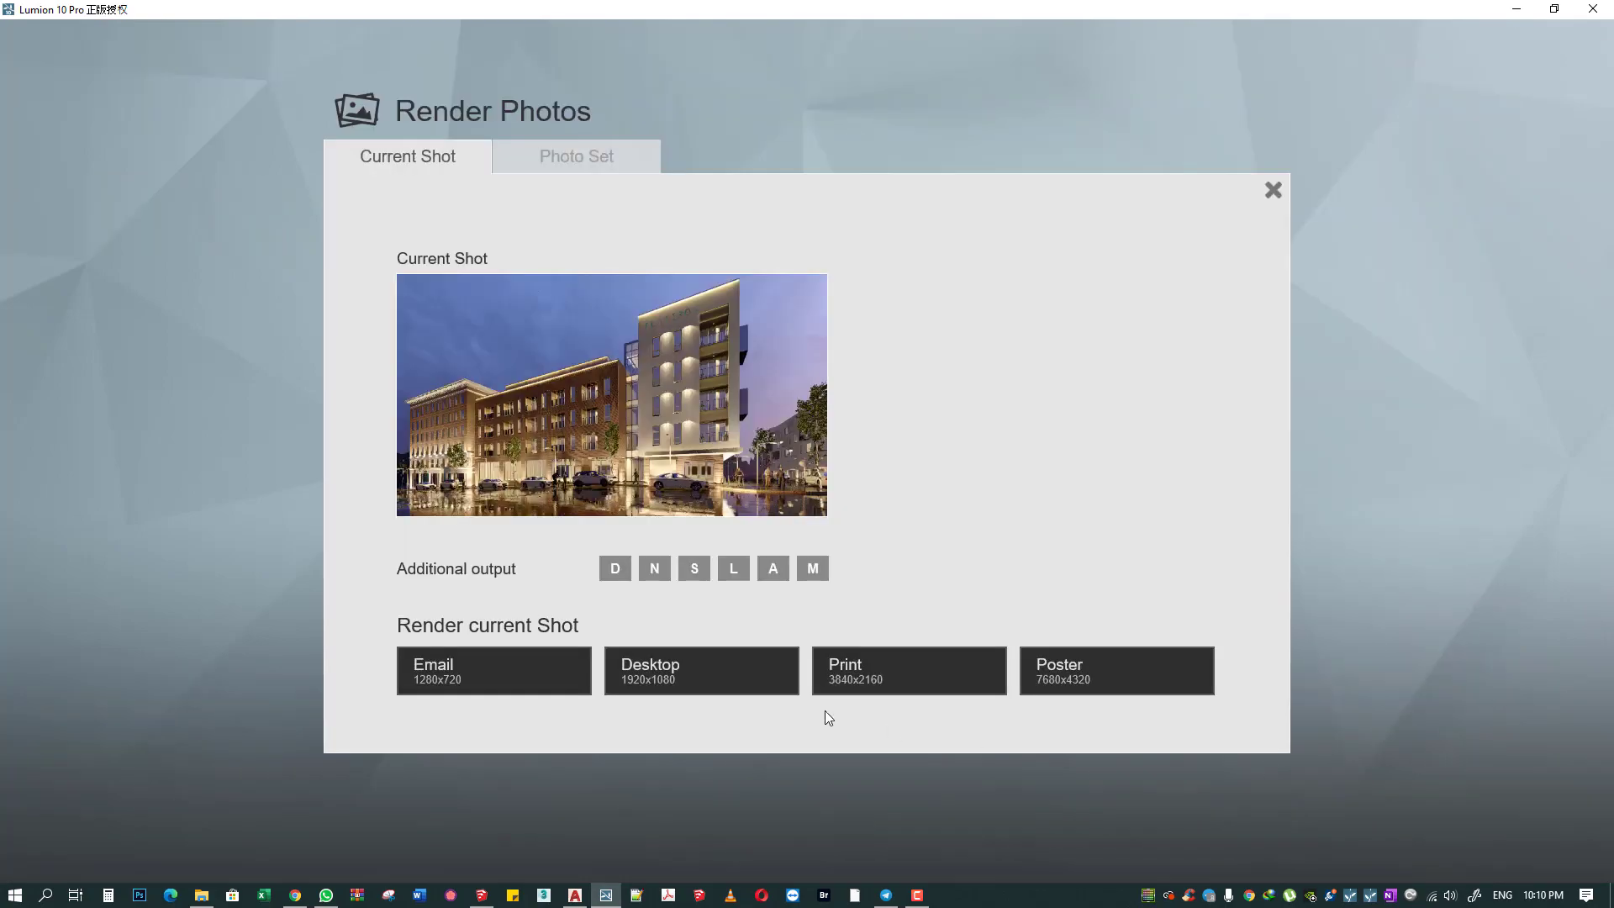
click(756, 670)
text(013)
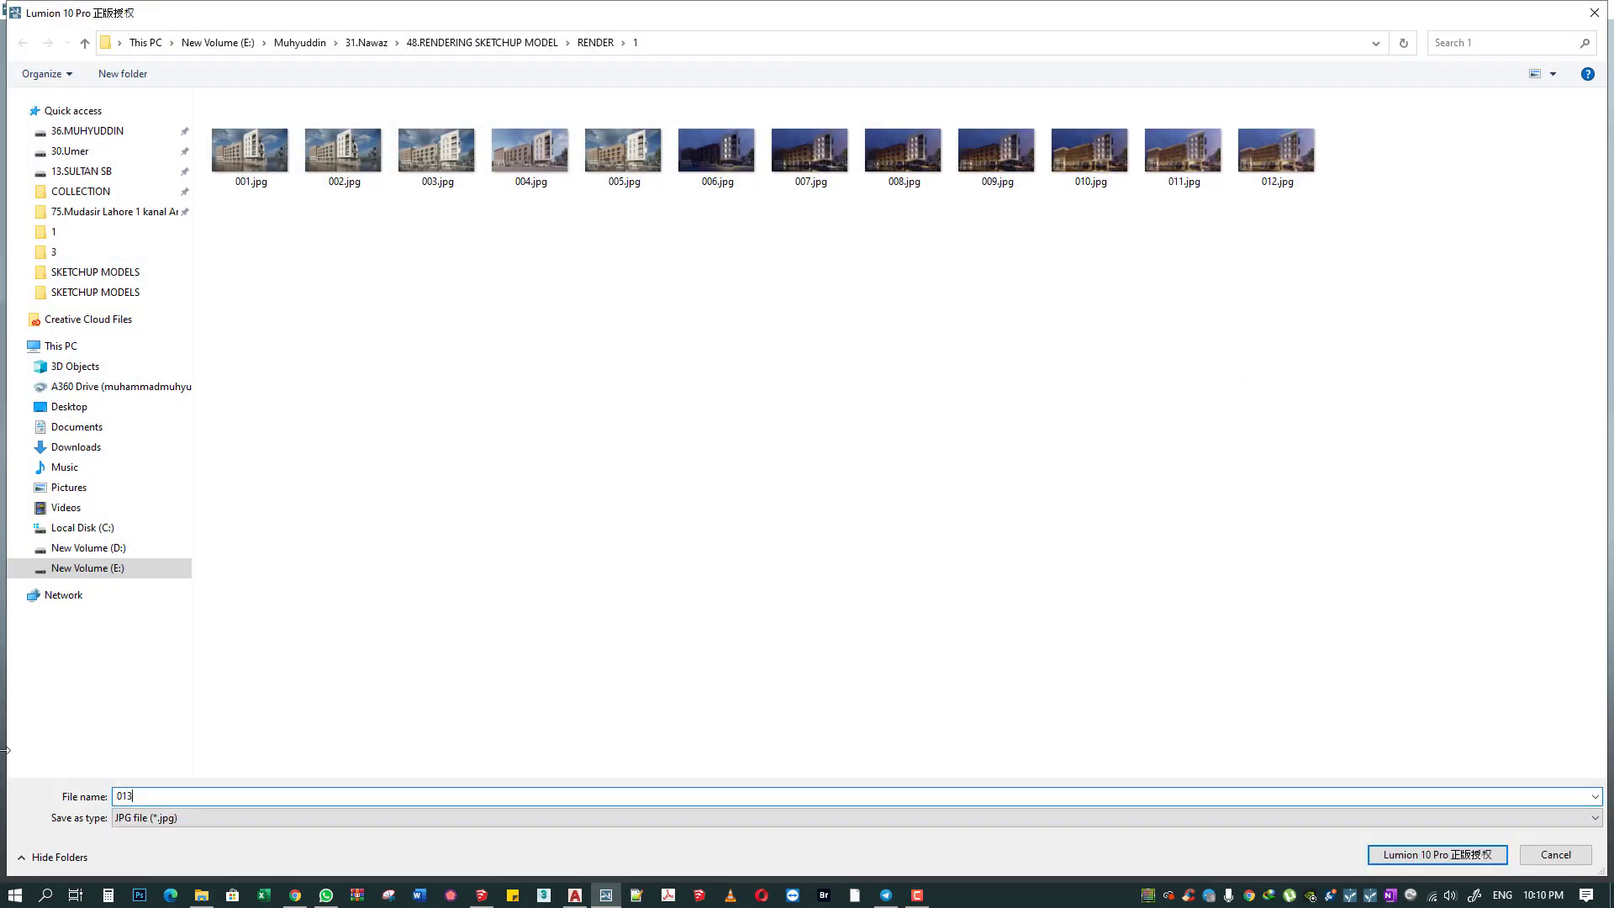
key(Return)
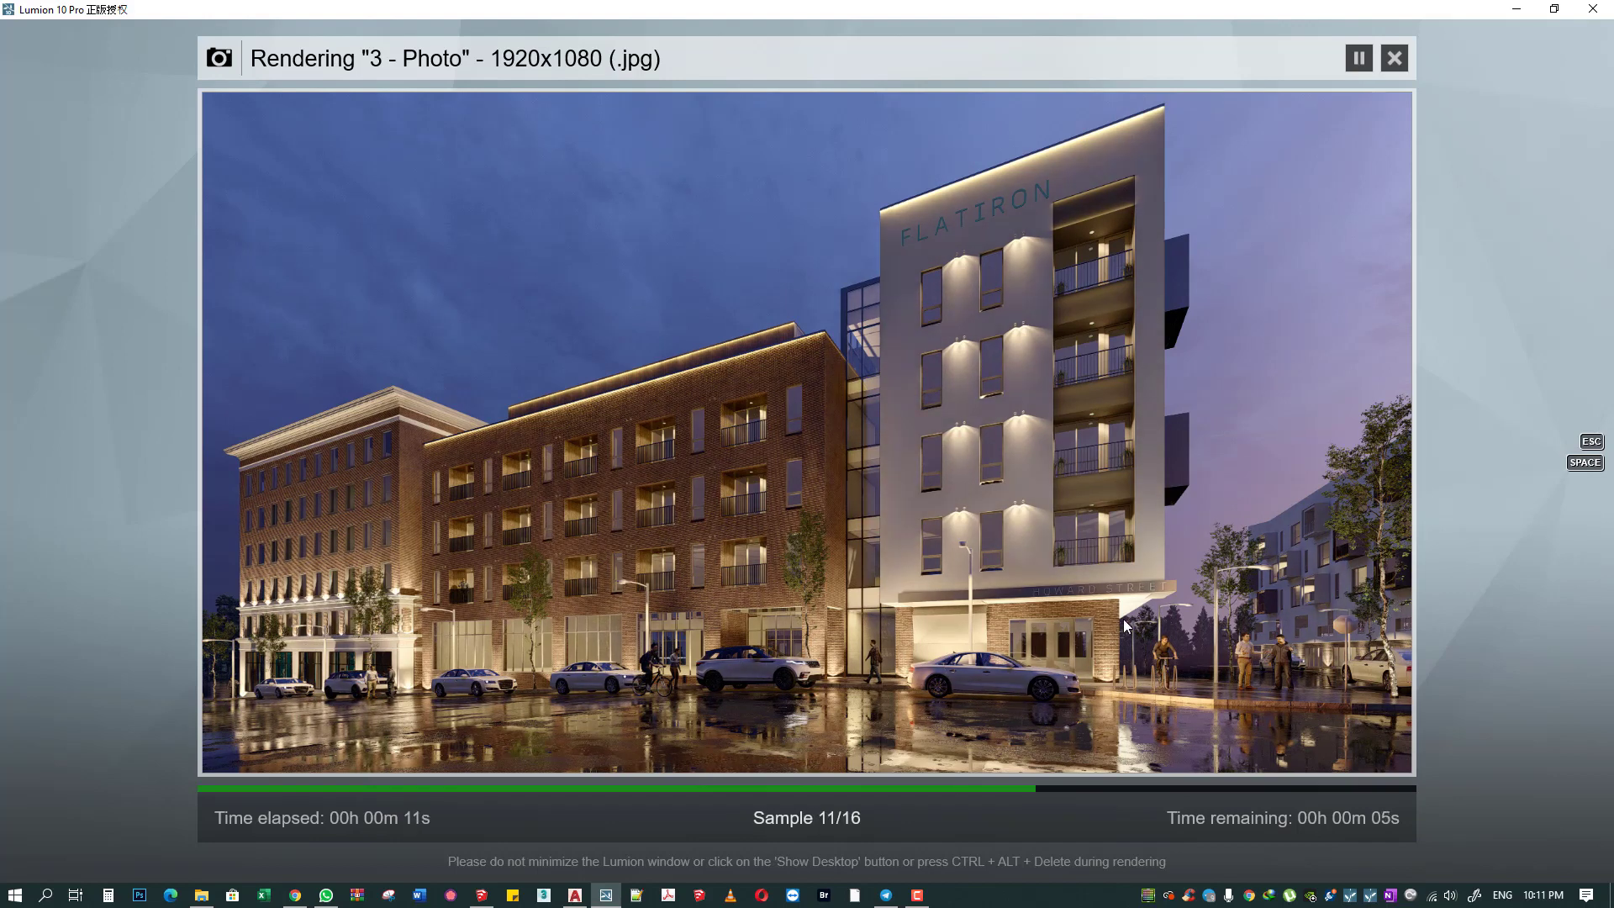
key(Escape)
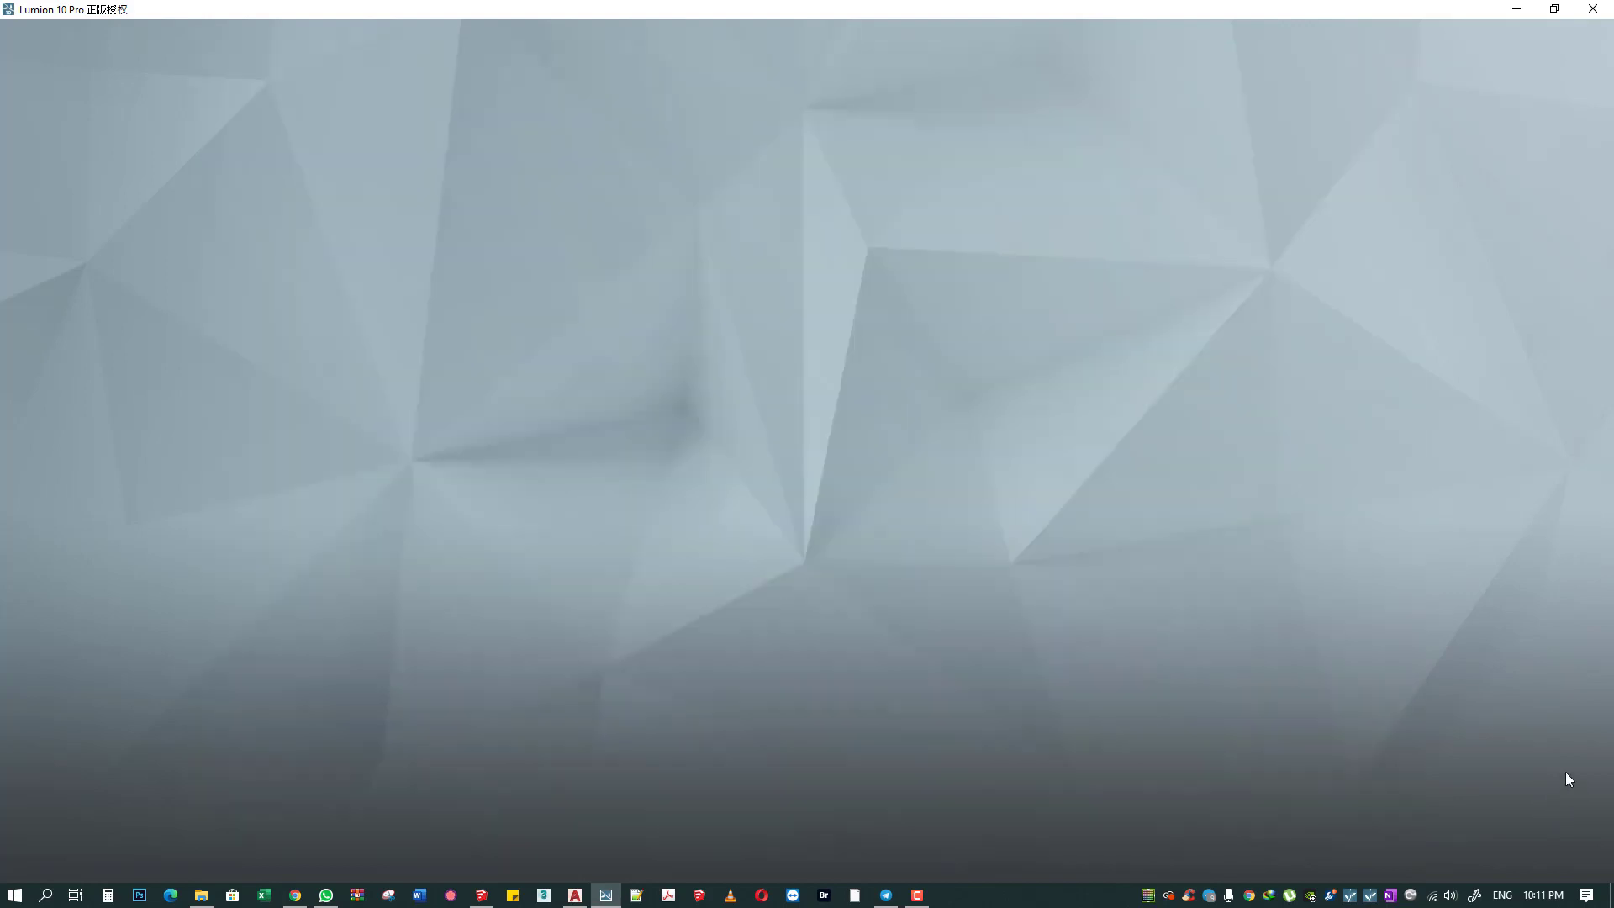
- In build mode, slide the street birch further along the sidewalk
click(1538, 766)
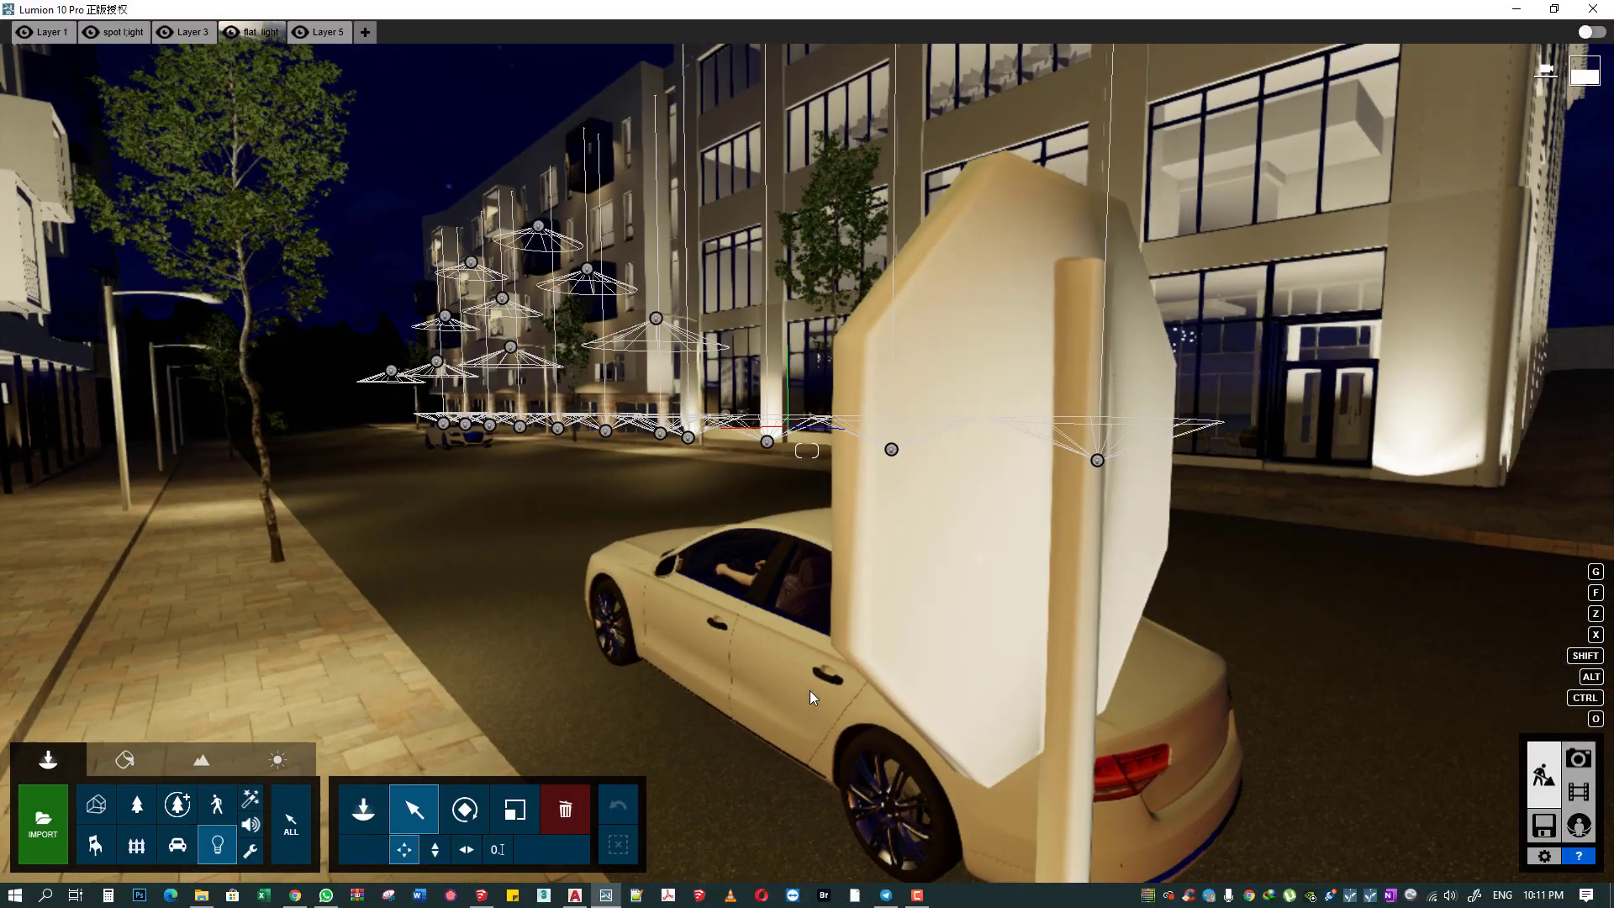
click(172, 838)
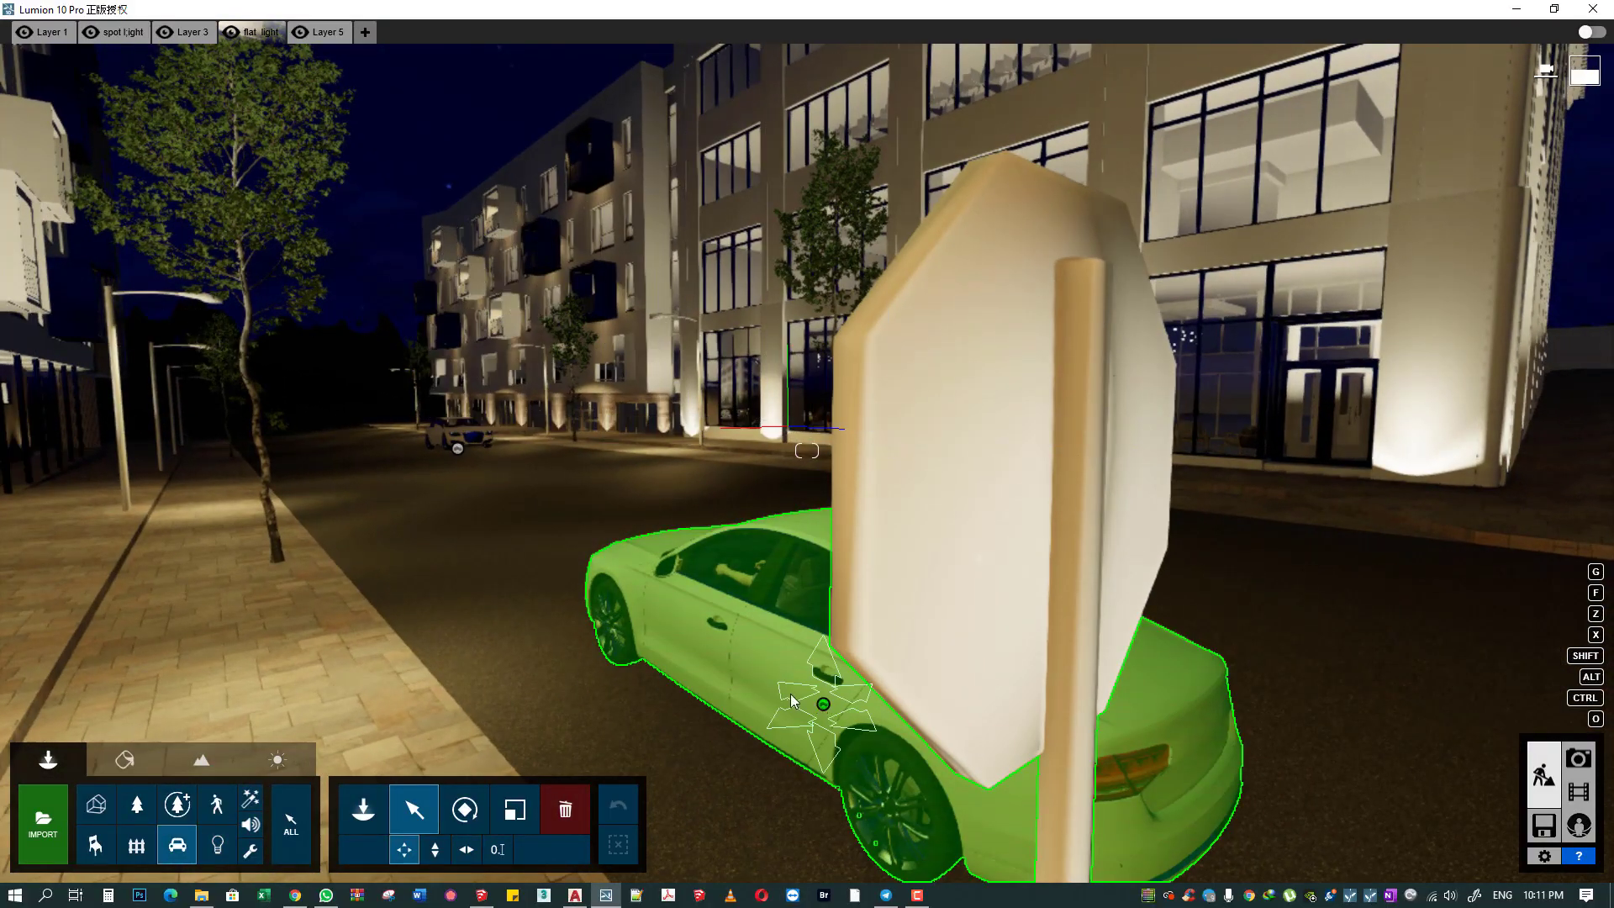
click(786, 696)
mouse_move(781, 698)
right_down()
mouse_move(807, 589)
mouse_move(266, 710)
right_up()
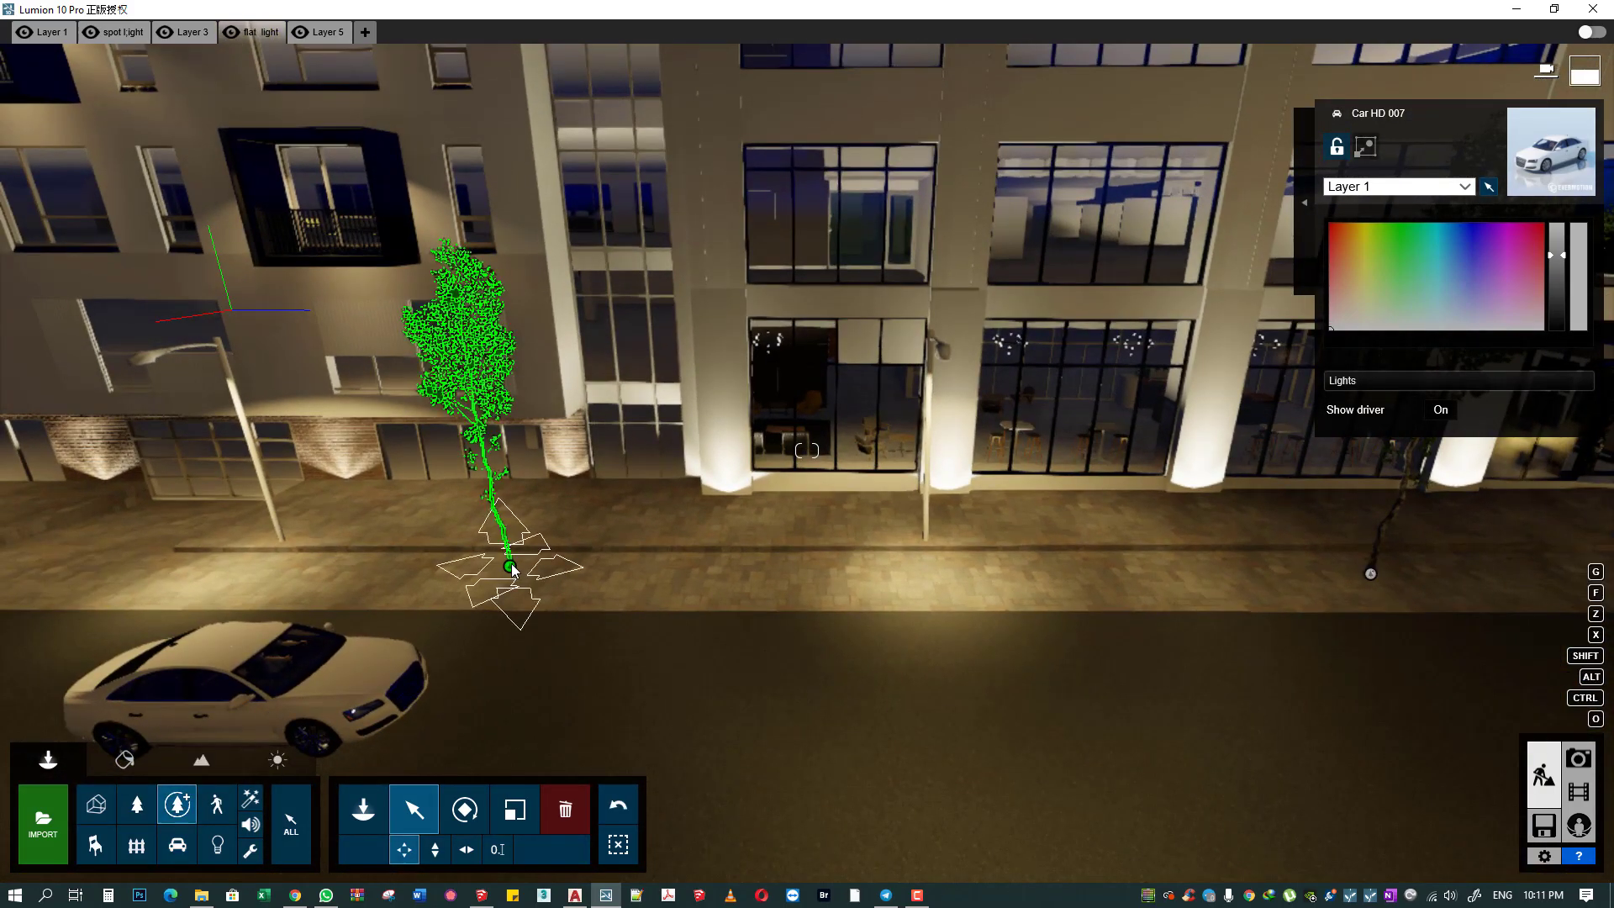
click(503, 542)
drag(499, 537, 710, 544)
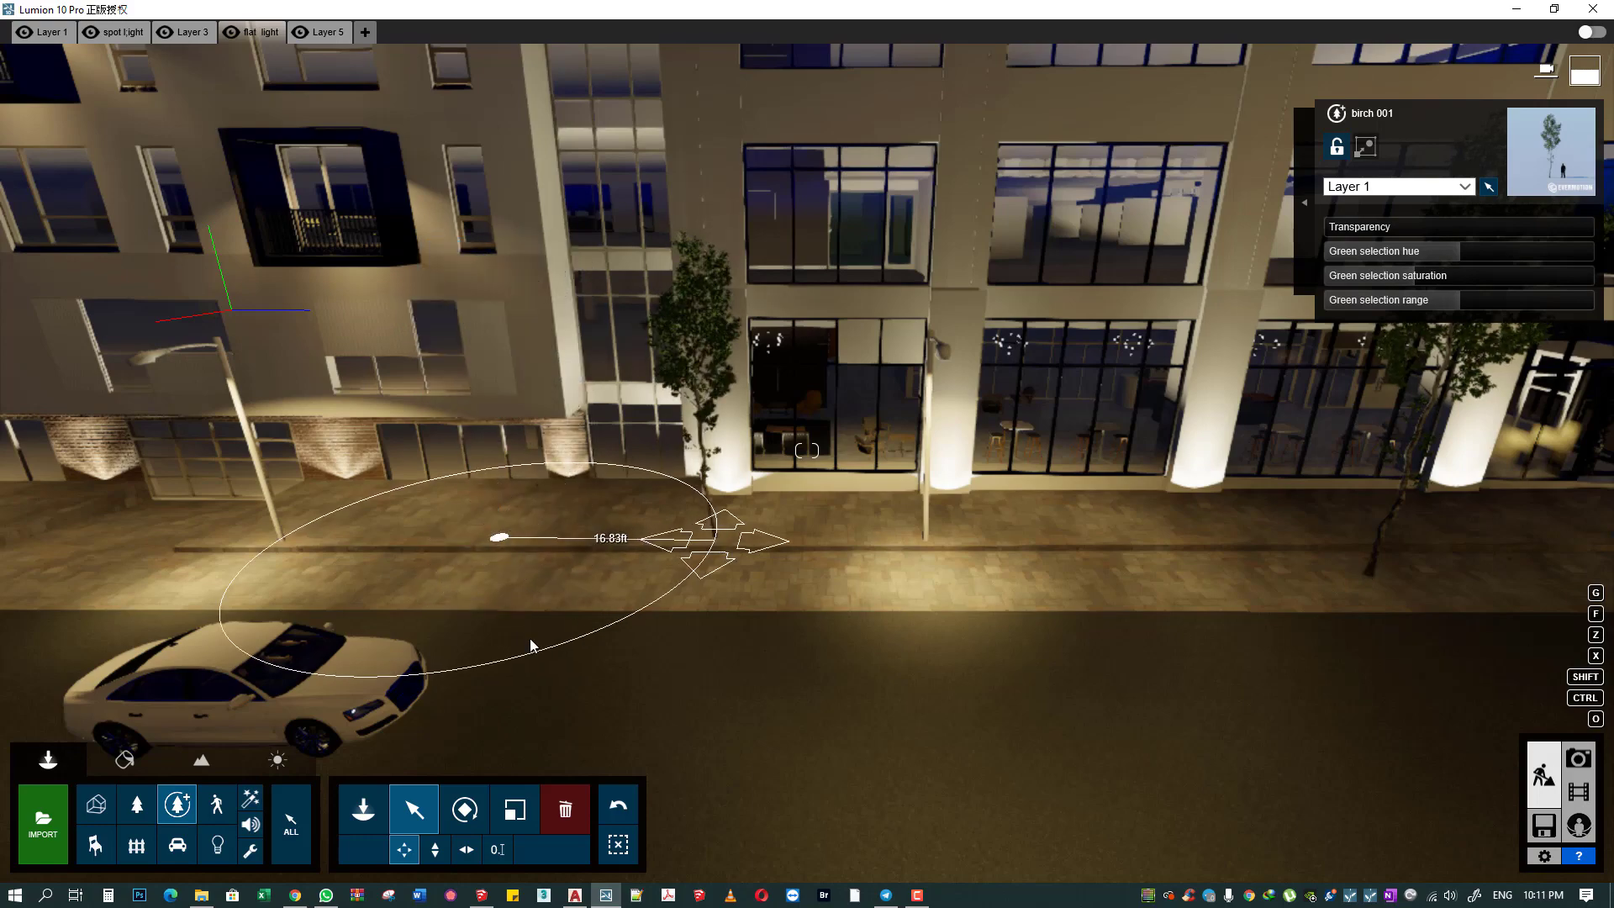
- Plant several fine-detail birch trees along the sidewalk in front of the building
click(363, 808)
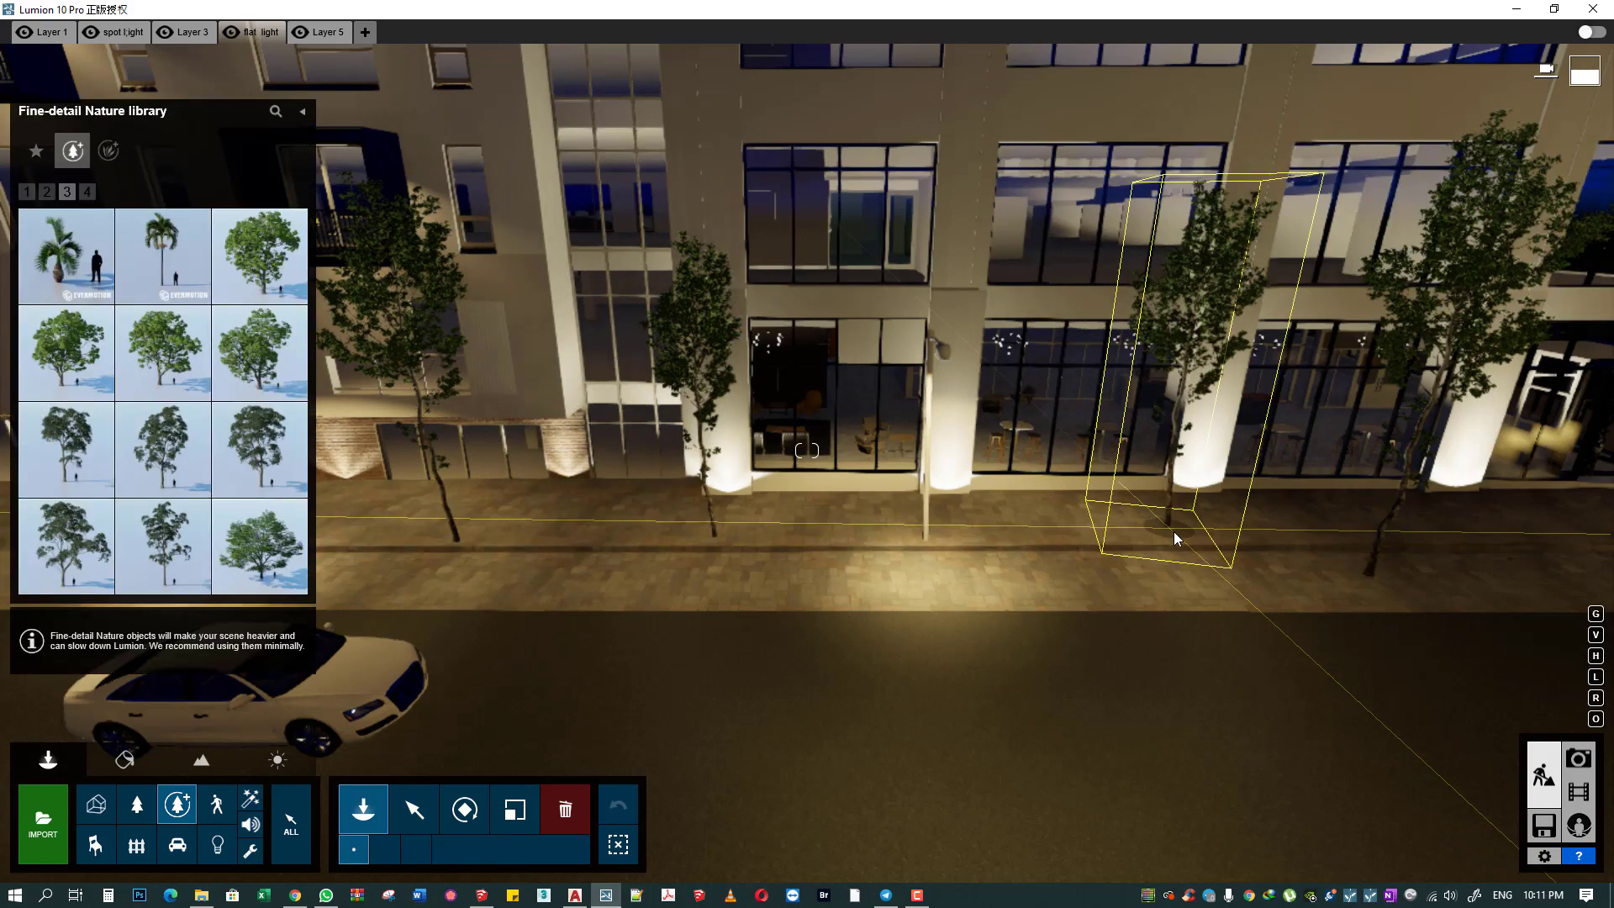
click(1175, 533)
scroll(1175, 533, up, 5)
click(414, 809)
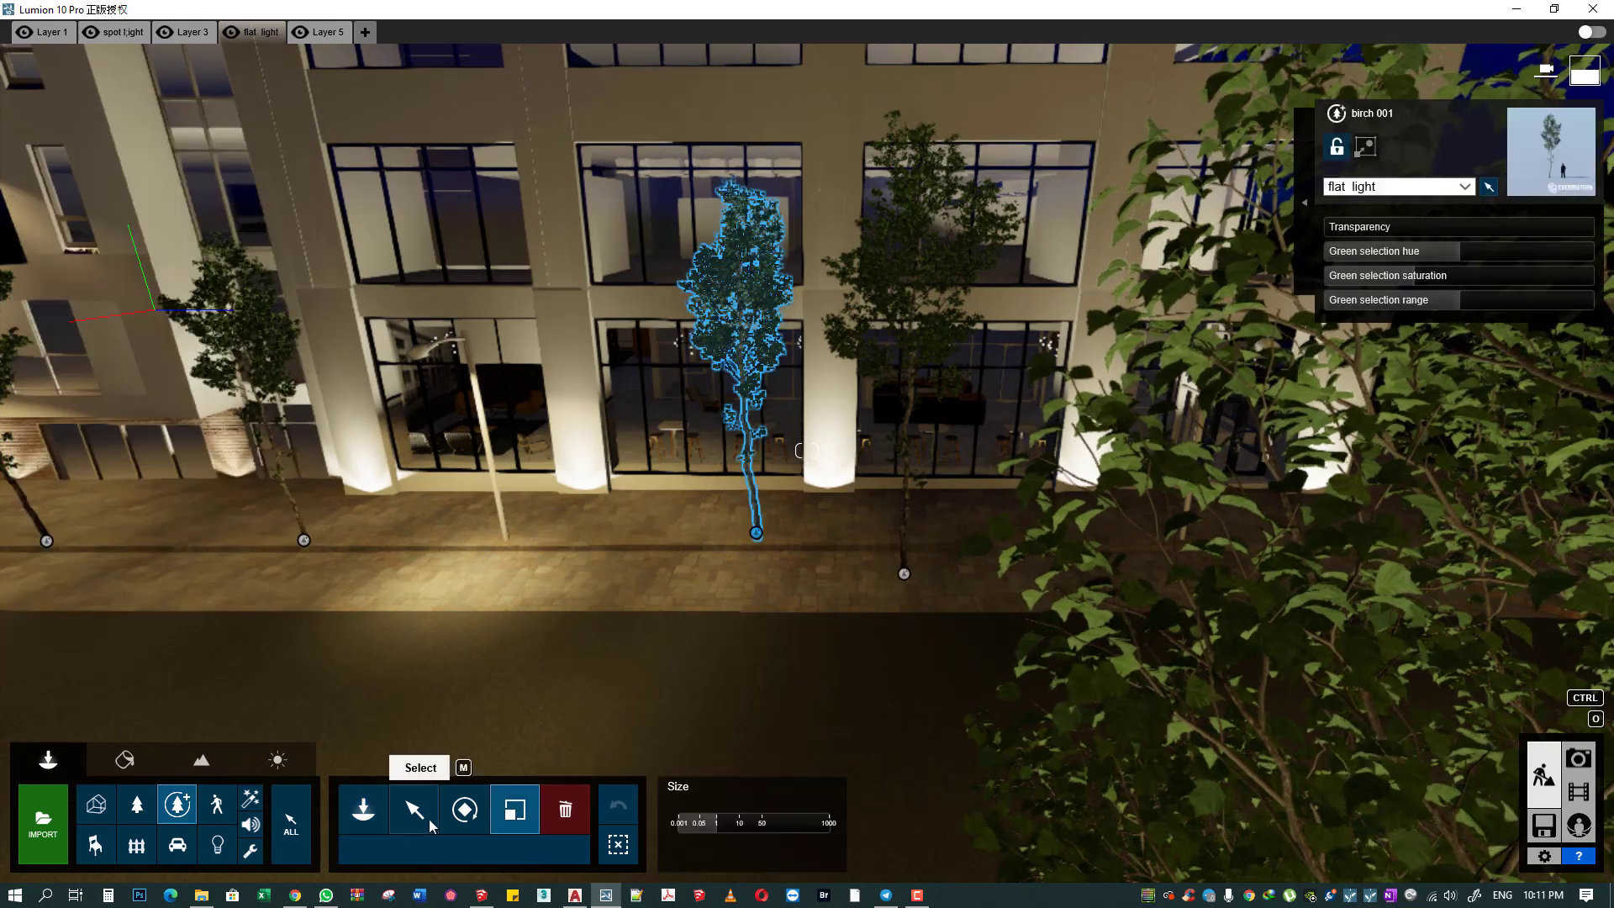
click(908, 555)
mouse_move(908, 555)
right_down()
mouse_move(639, 555)
mouse_move(367, 810)
right_up()
click(368, 810)
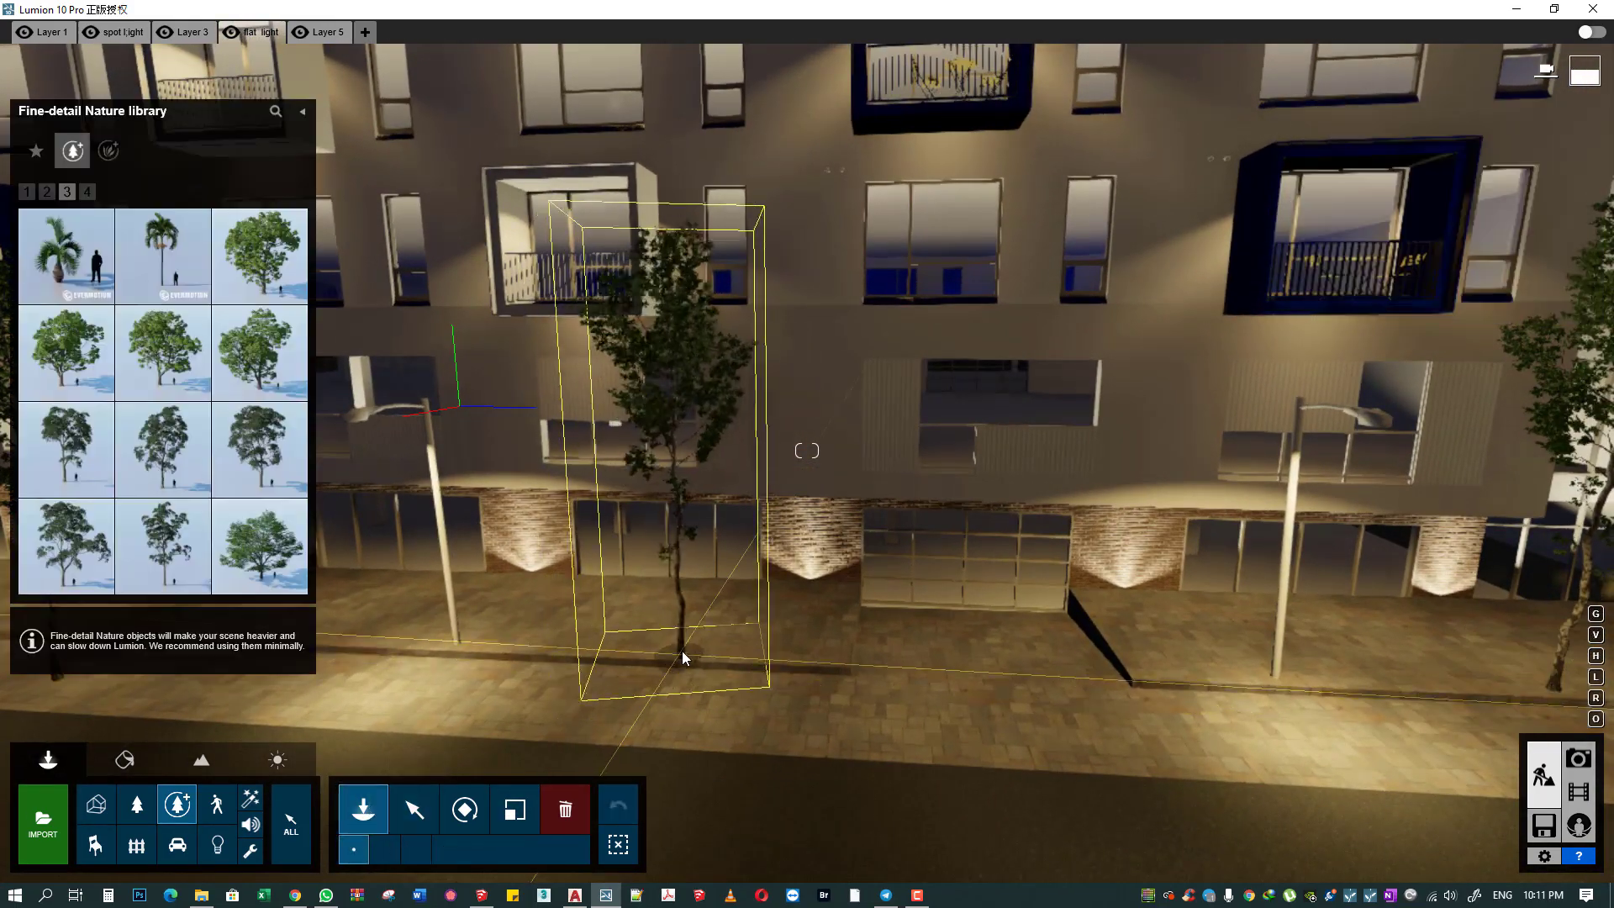
right_drag(682, 651, 864, 622)
click(864, 623)
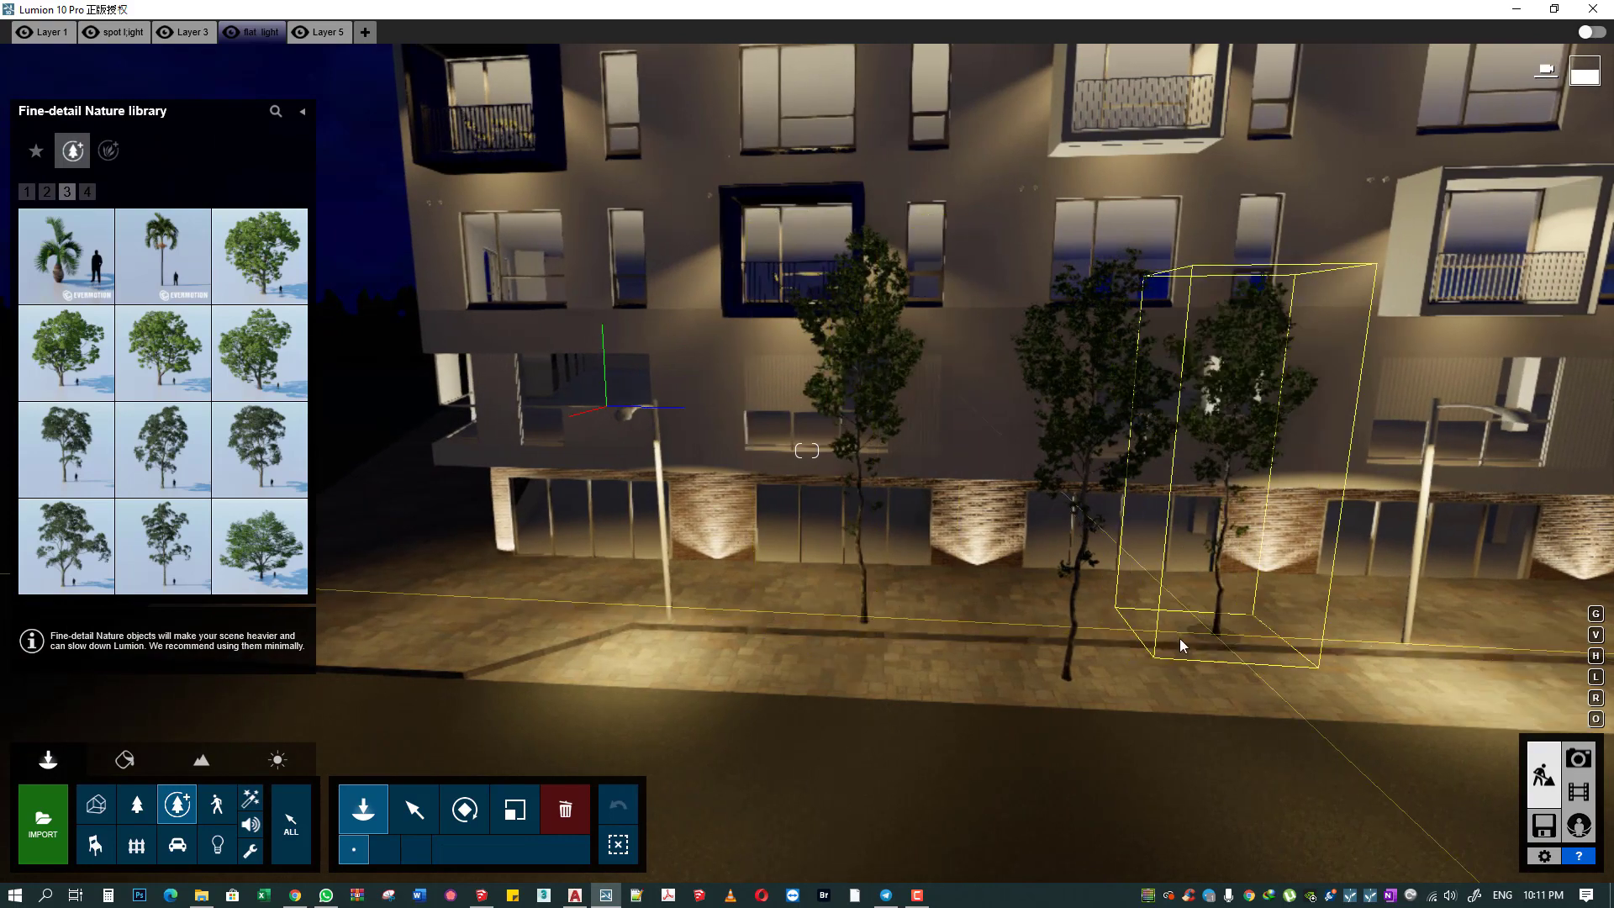
click(1213, 632)
click(565, 809)
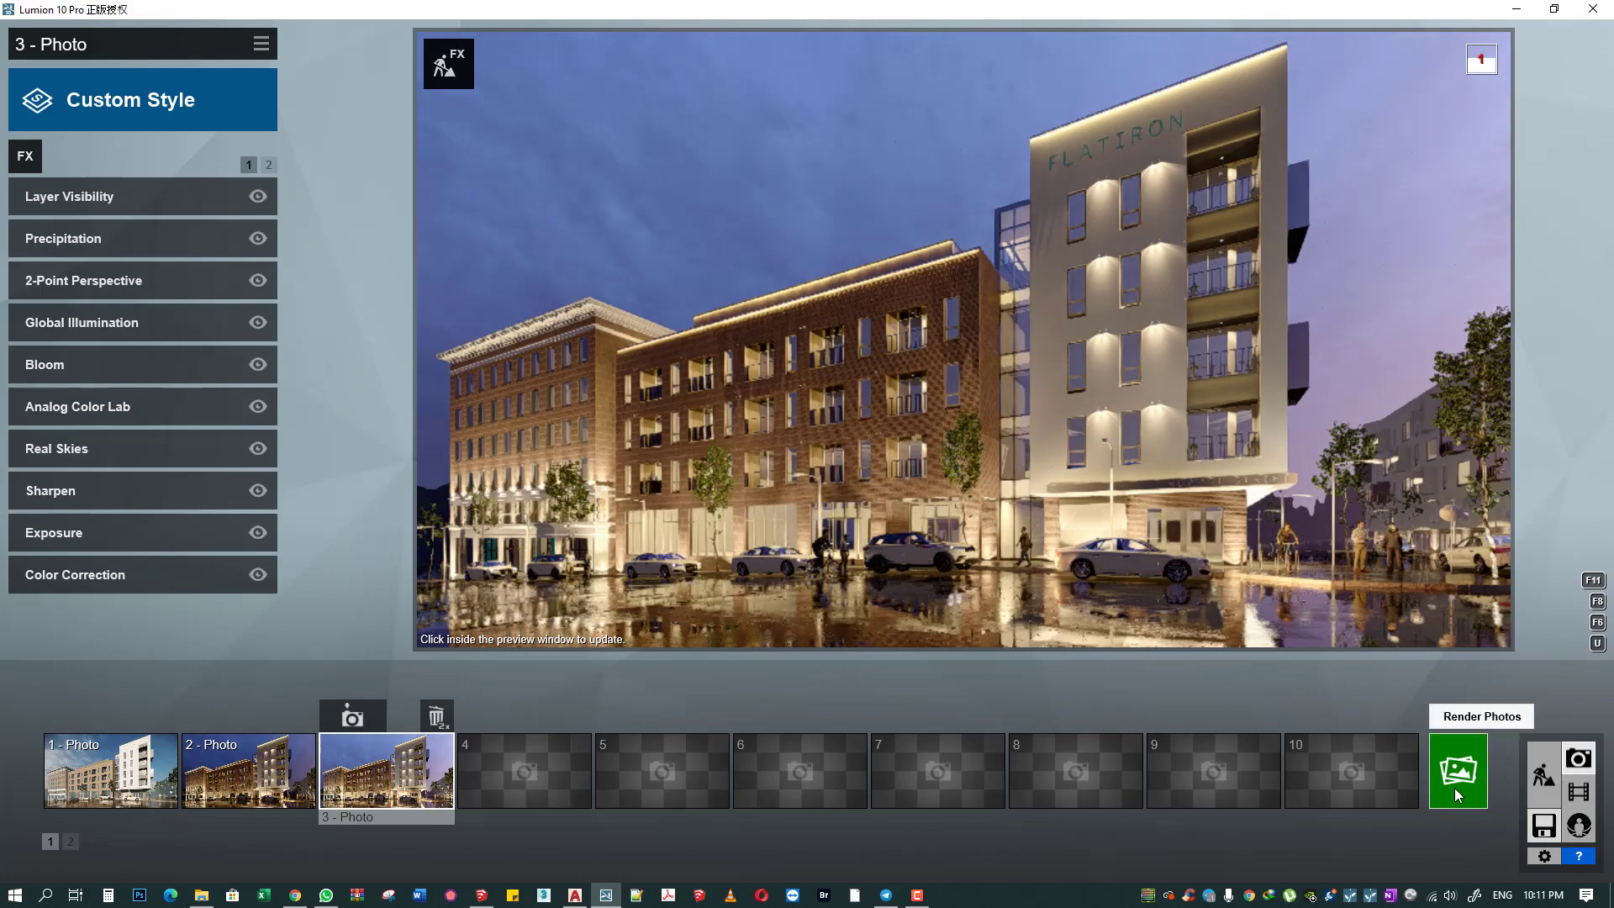
- Start a 3840x2160 print render of Photo 3 with the default file name, then stop it early
click(1454, 789)
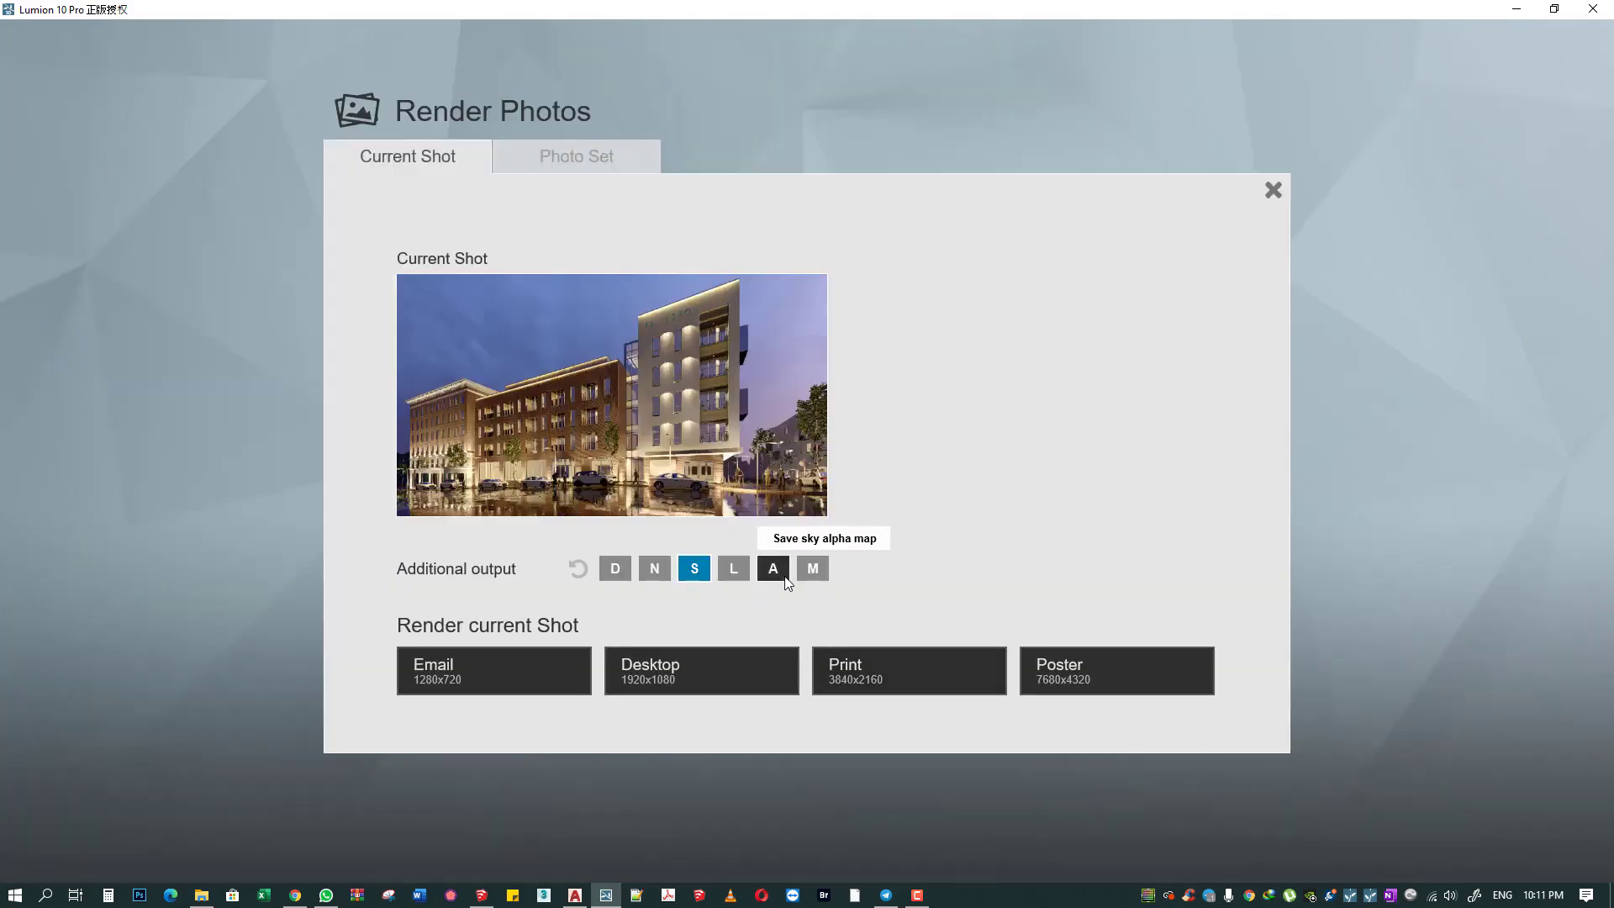
click(879, 685)
key(Return)
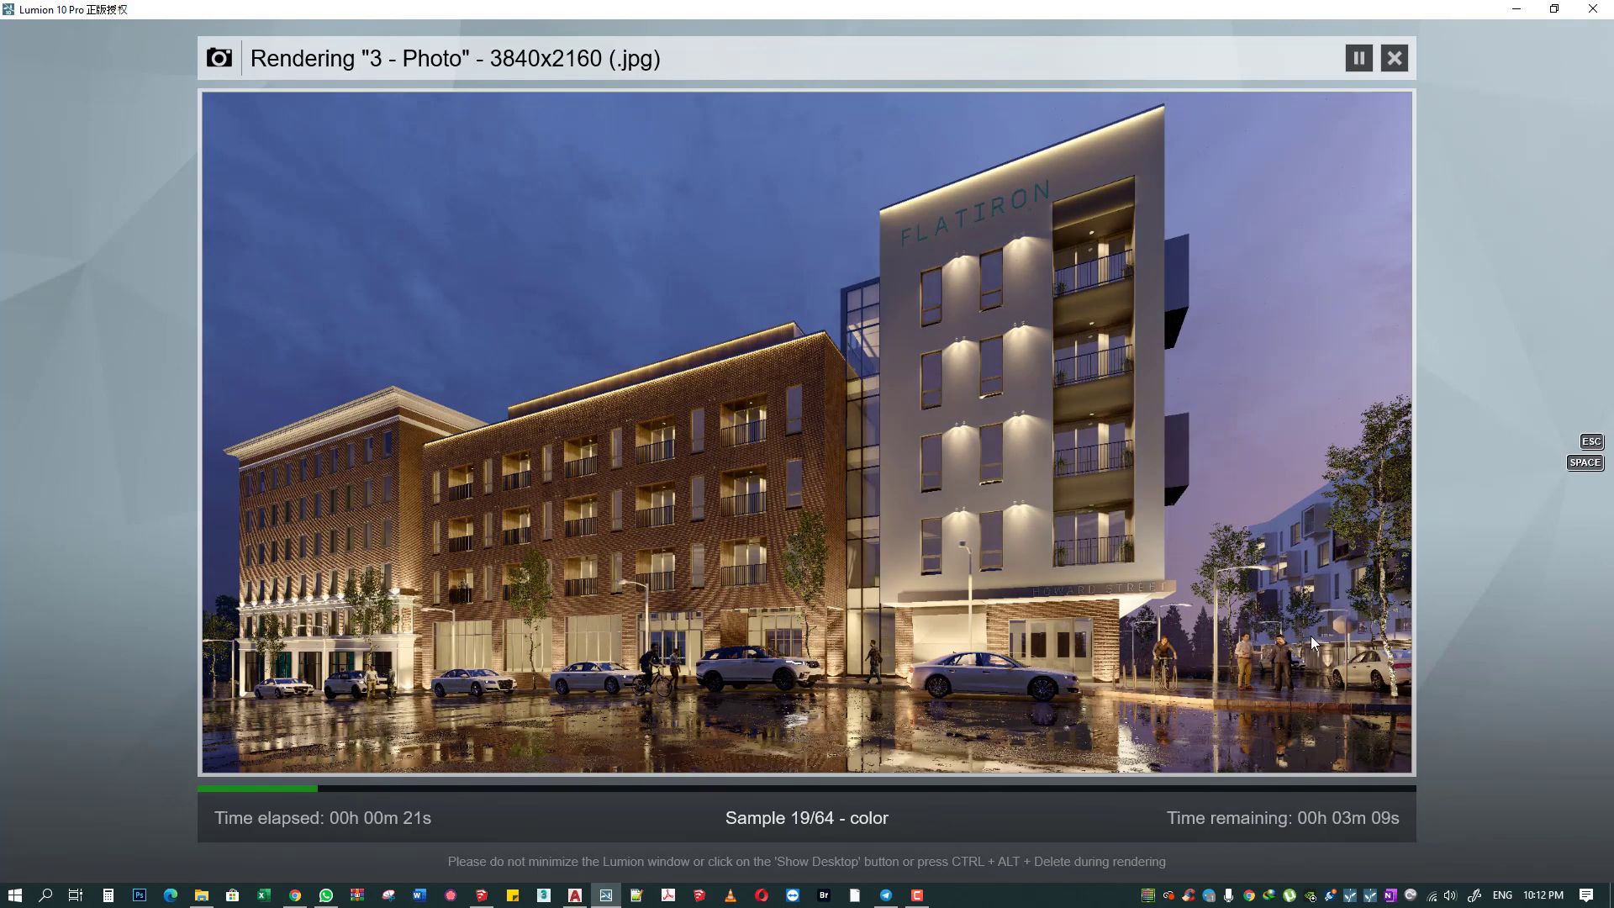
key(Escape)
key(Escape)
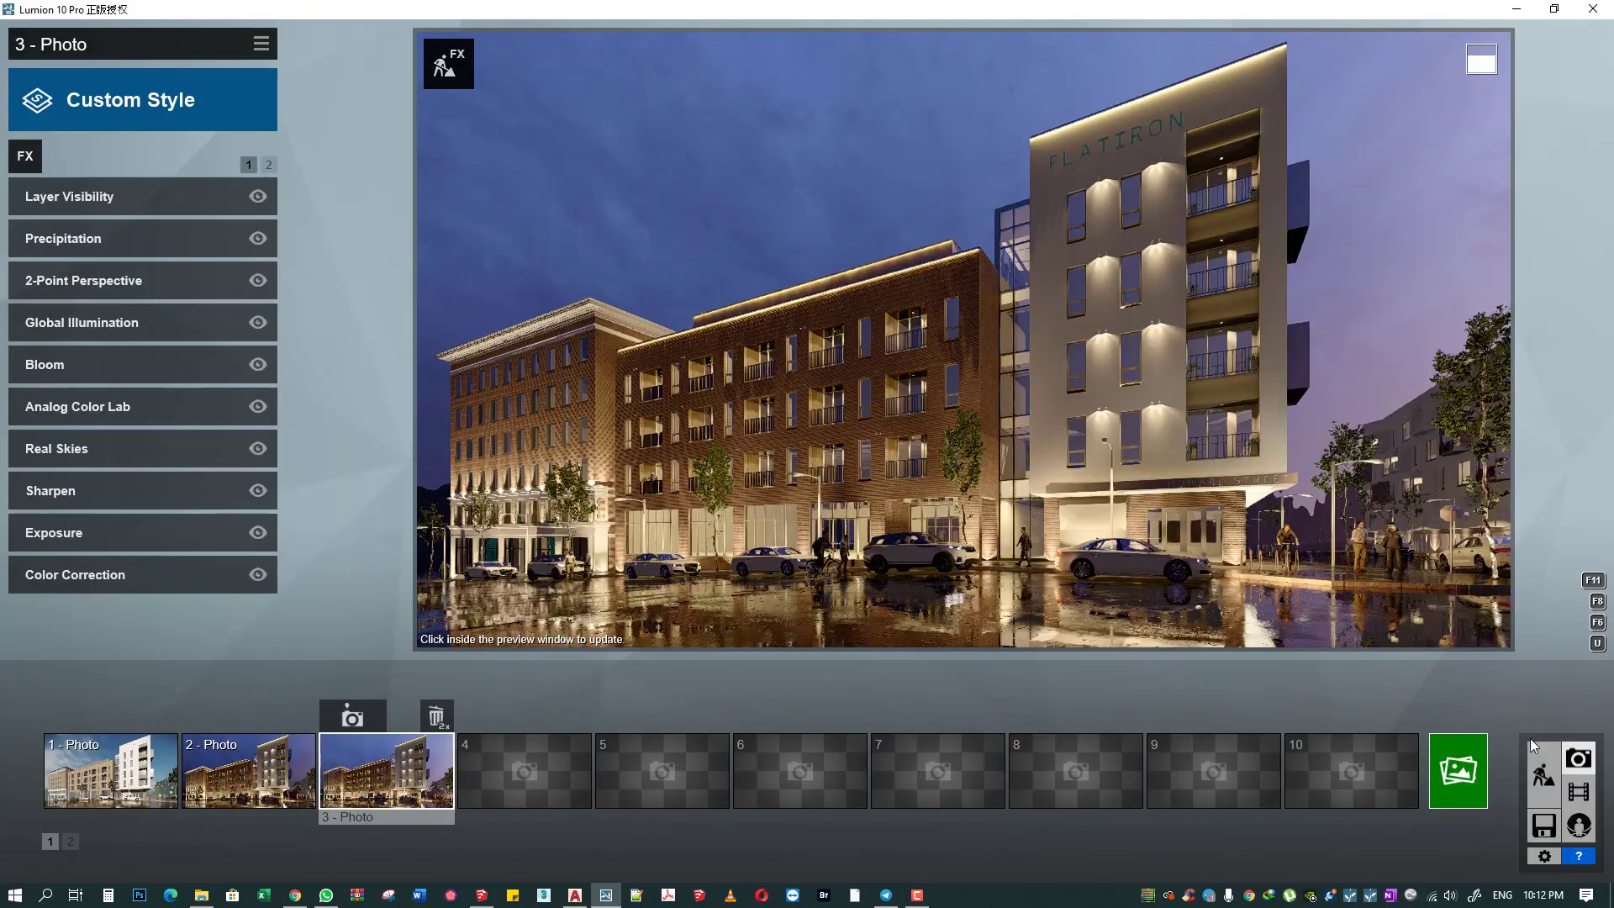
- Select the roof-edge line light, set its length to maximum, and slide it left along the roof edge
click(1543, 780)
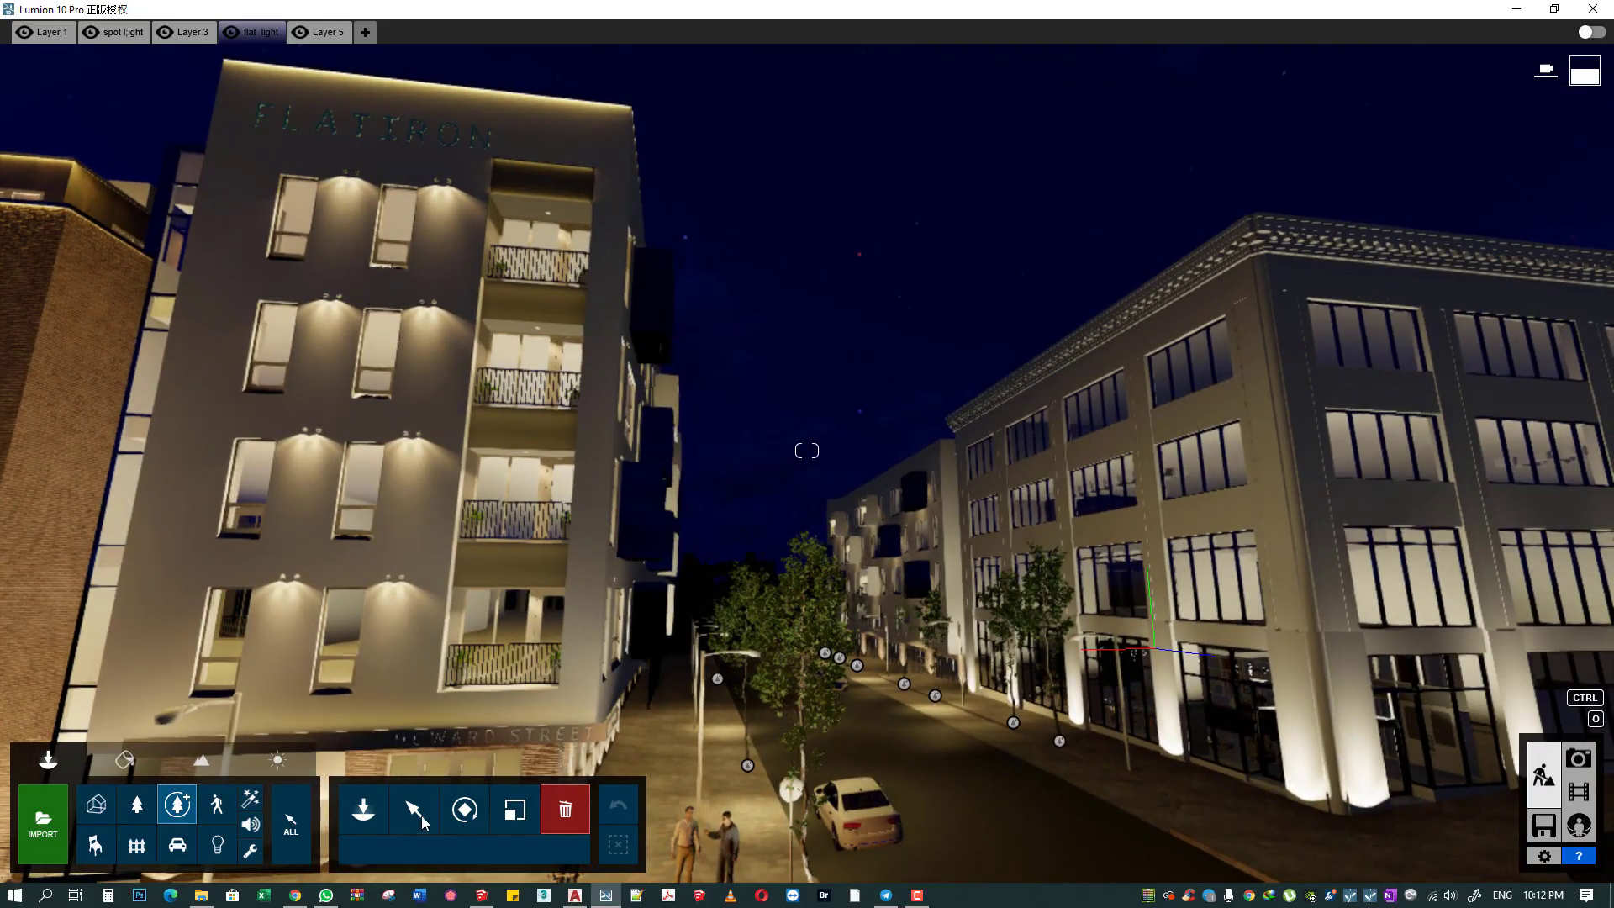
click(421, 817)
click(218, 851)
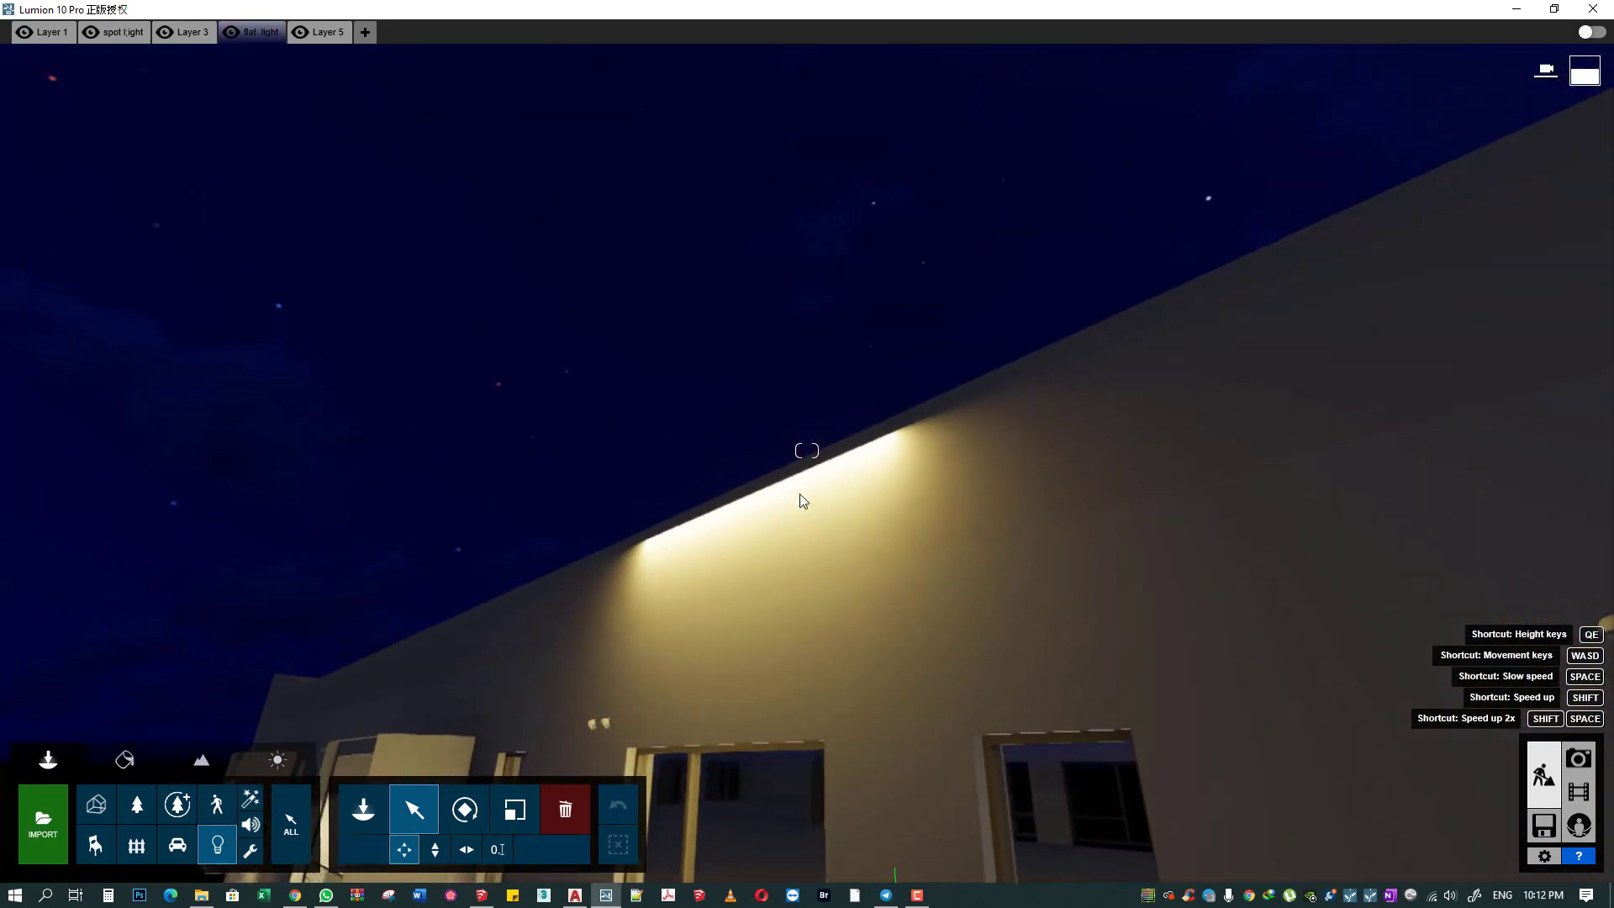
click(740, 488)
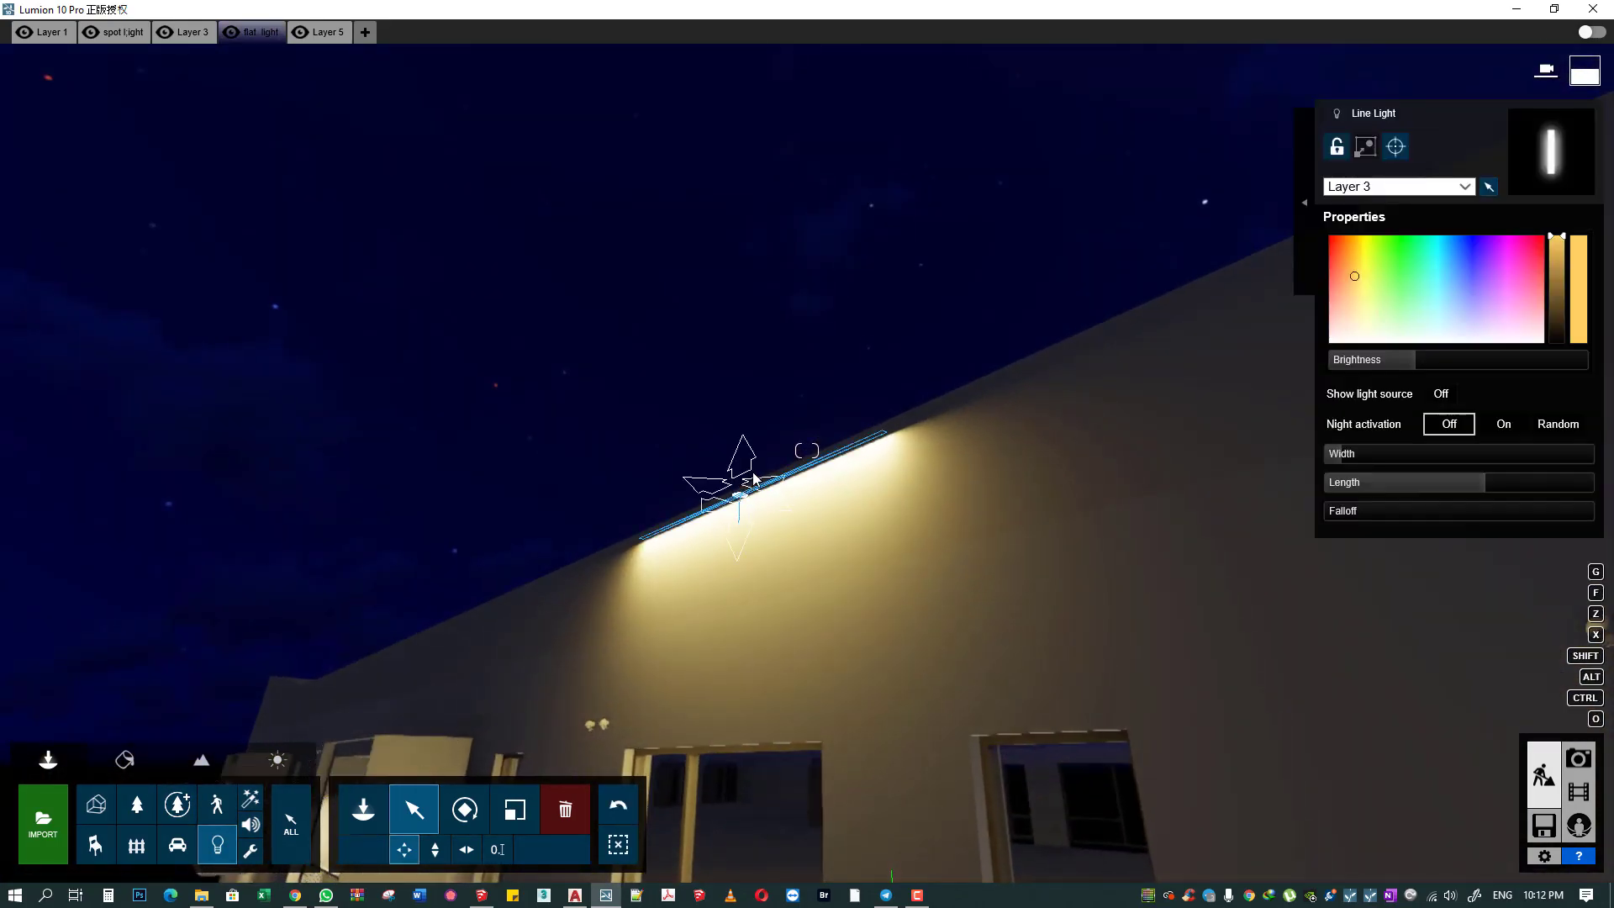
key(q)
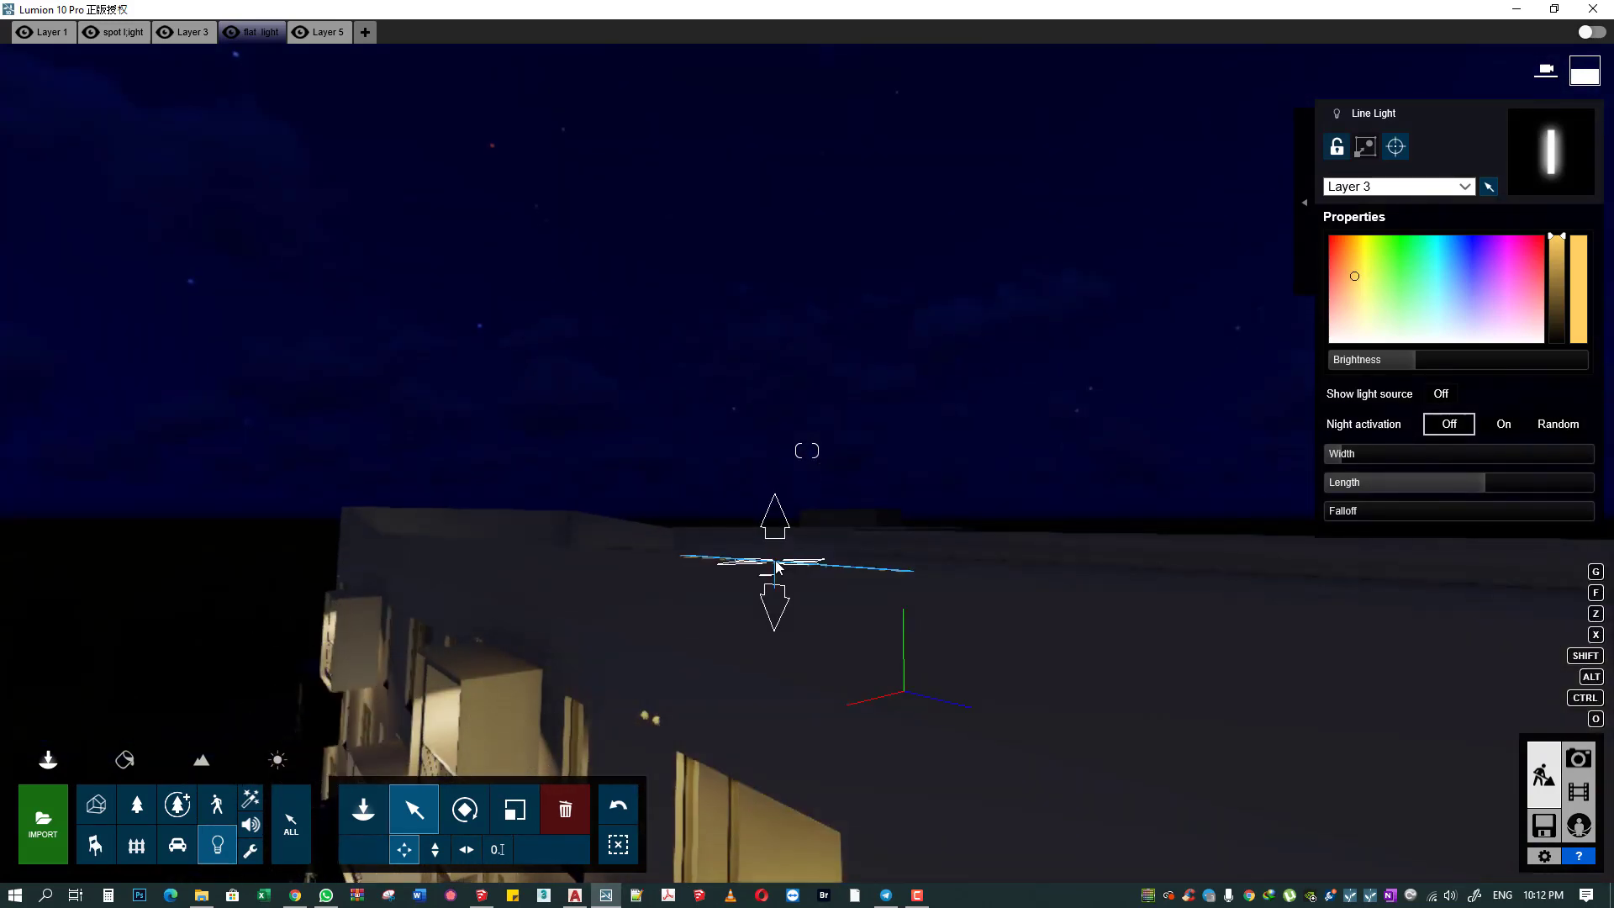
key(e)
right_drag(777, 568, 1295, 586)
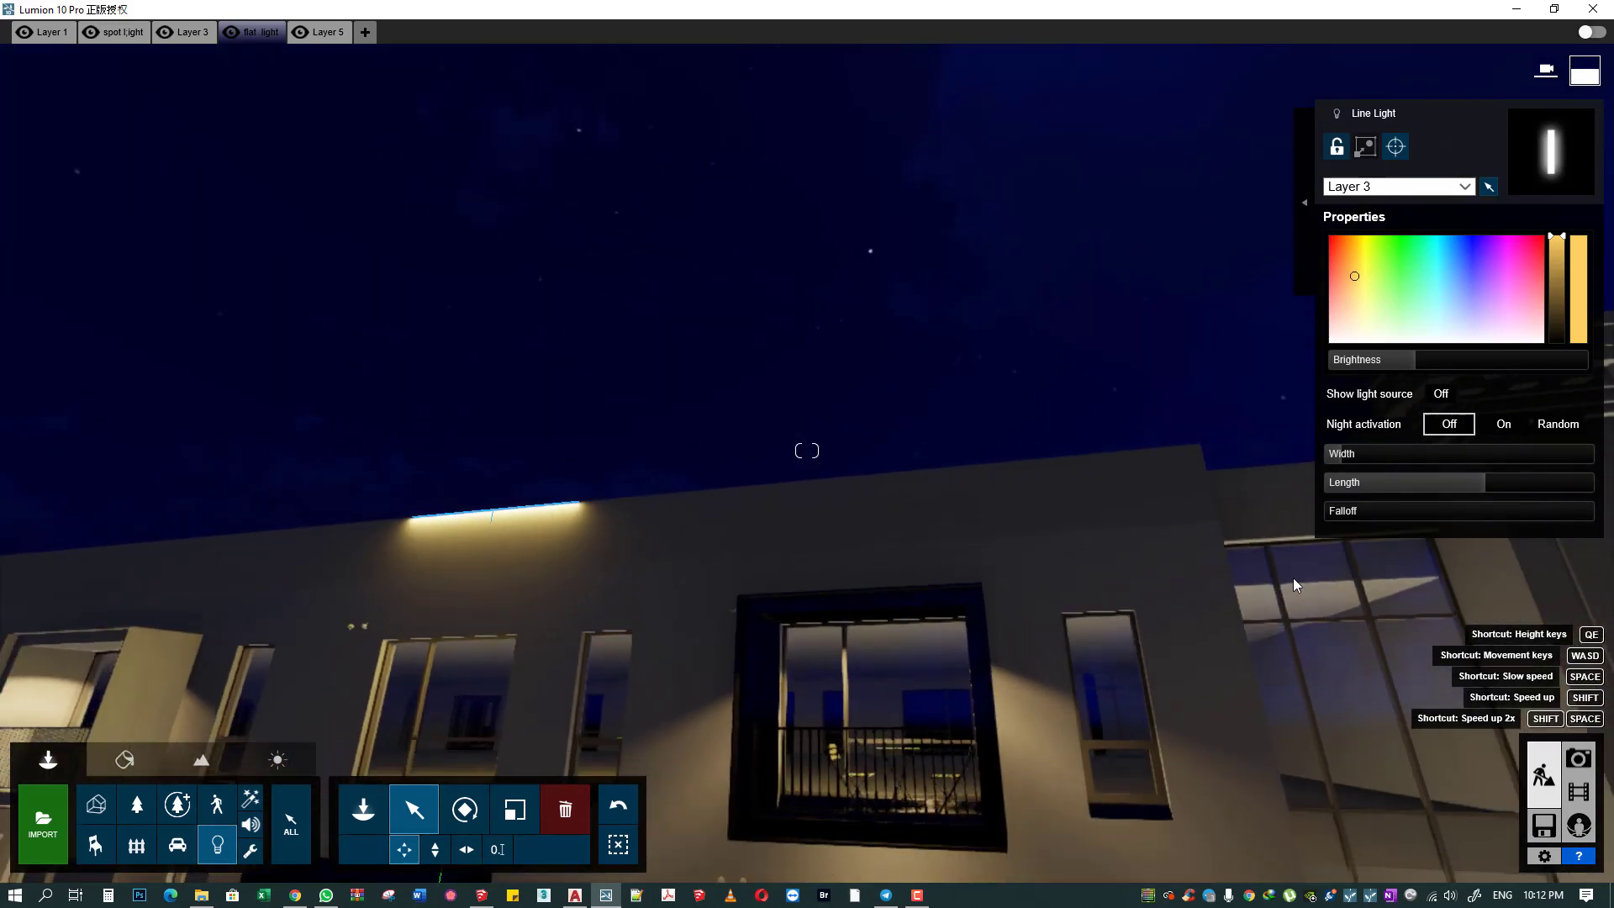
drag(1526, 483, 1593, 484)
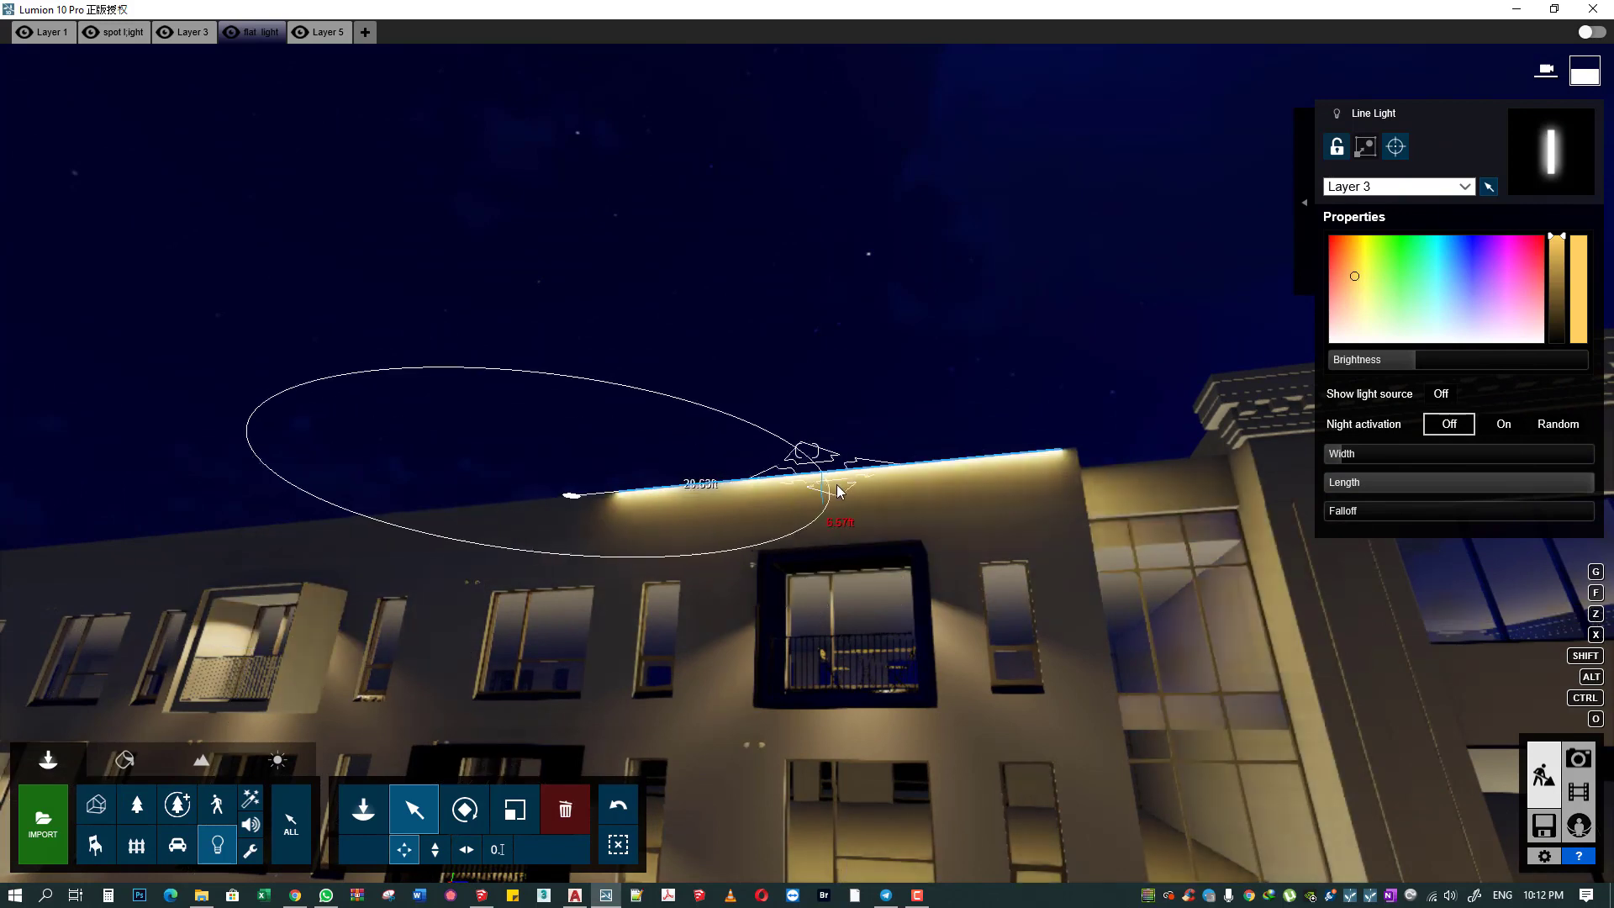
key(s)
mouse_move(1415, 359)
mouse_down()
mouse_move(1394, 359)
mouse_move(1450, 359)
mouse_up()
key(s)
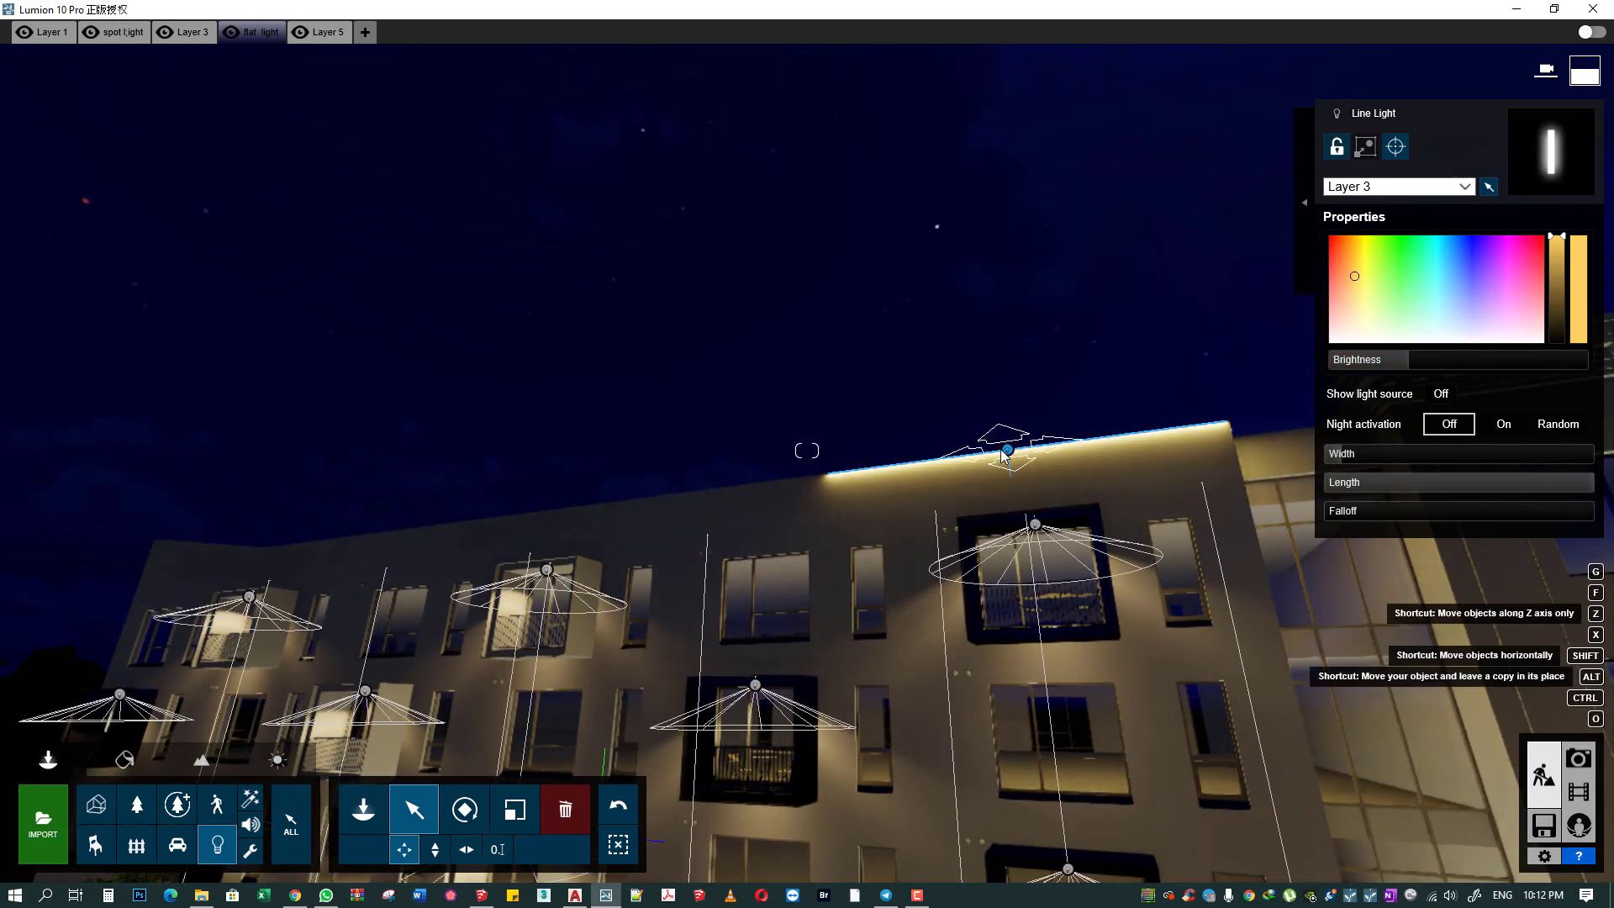
mouse_move(1007, 450)
mouse_down()
mouse_move(719, 507)
mouse_move(373, 537)
mouse_up()
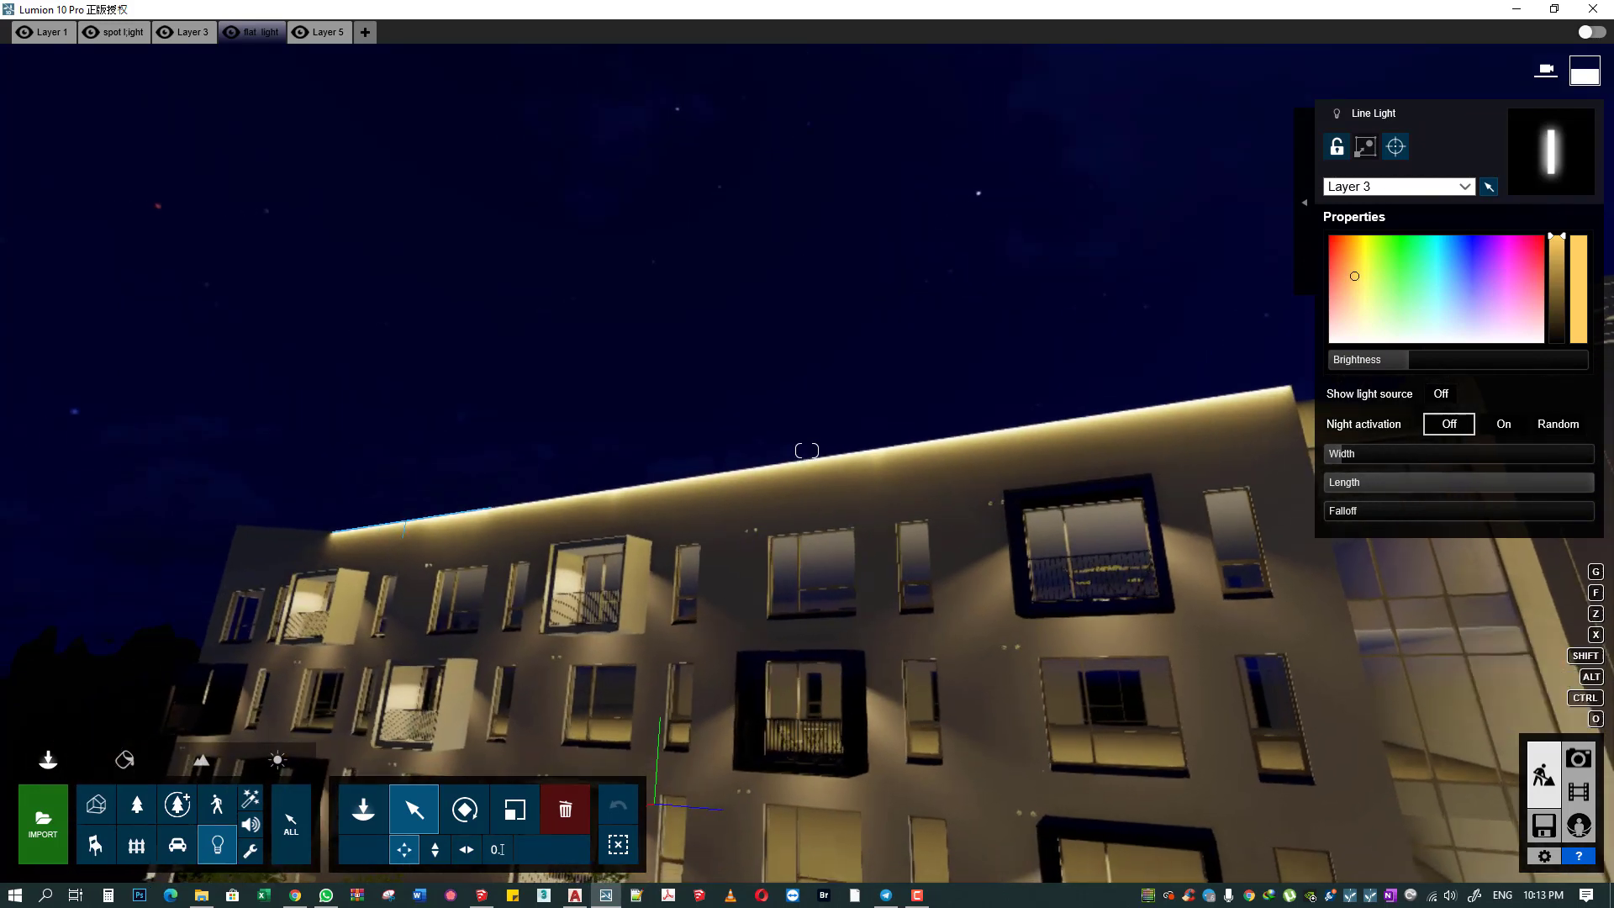
- Preview the photo, then move another line light left onto the roof edge
click(1580, 767)
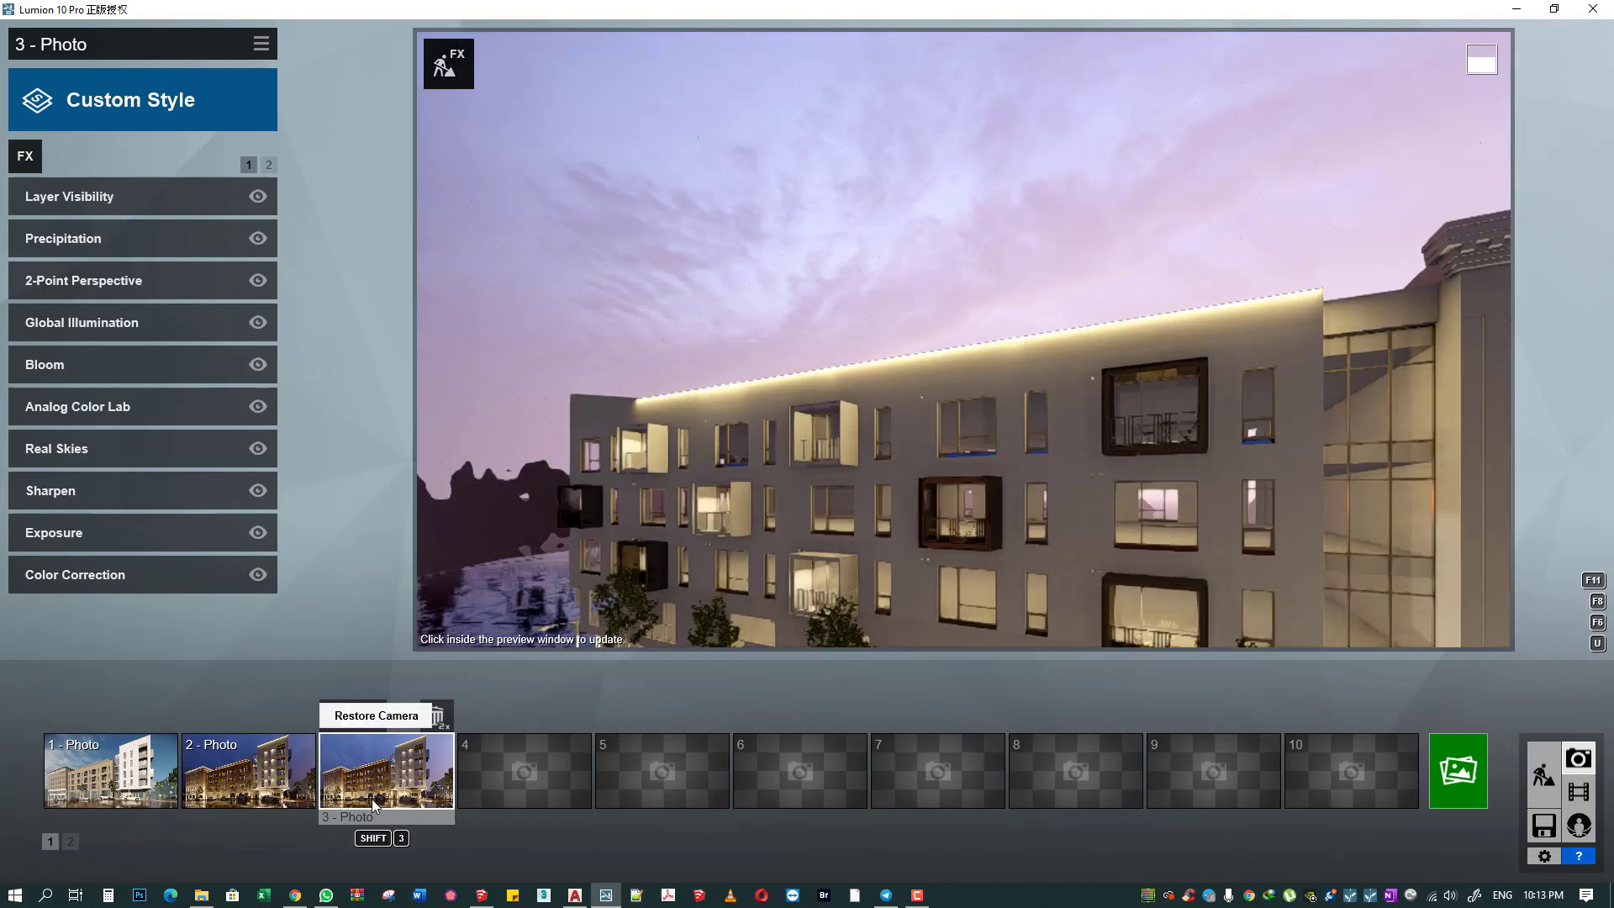
click(372, 799)
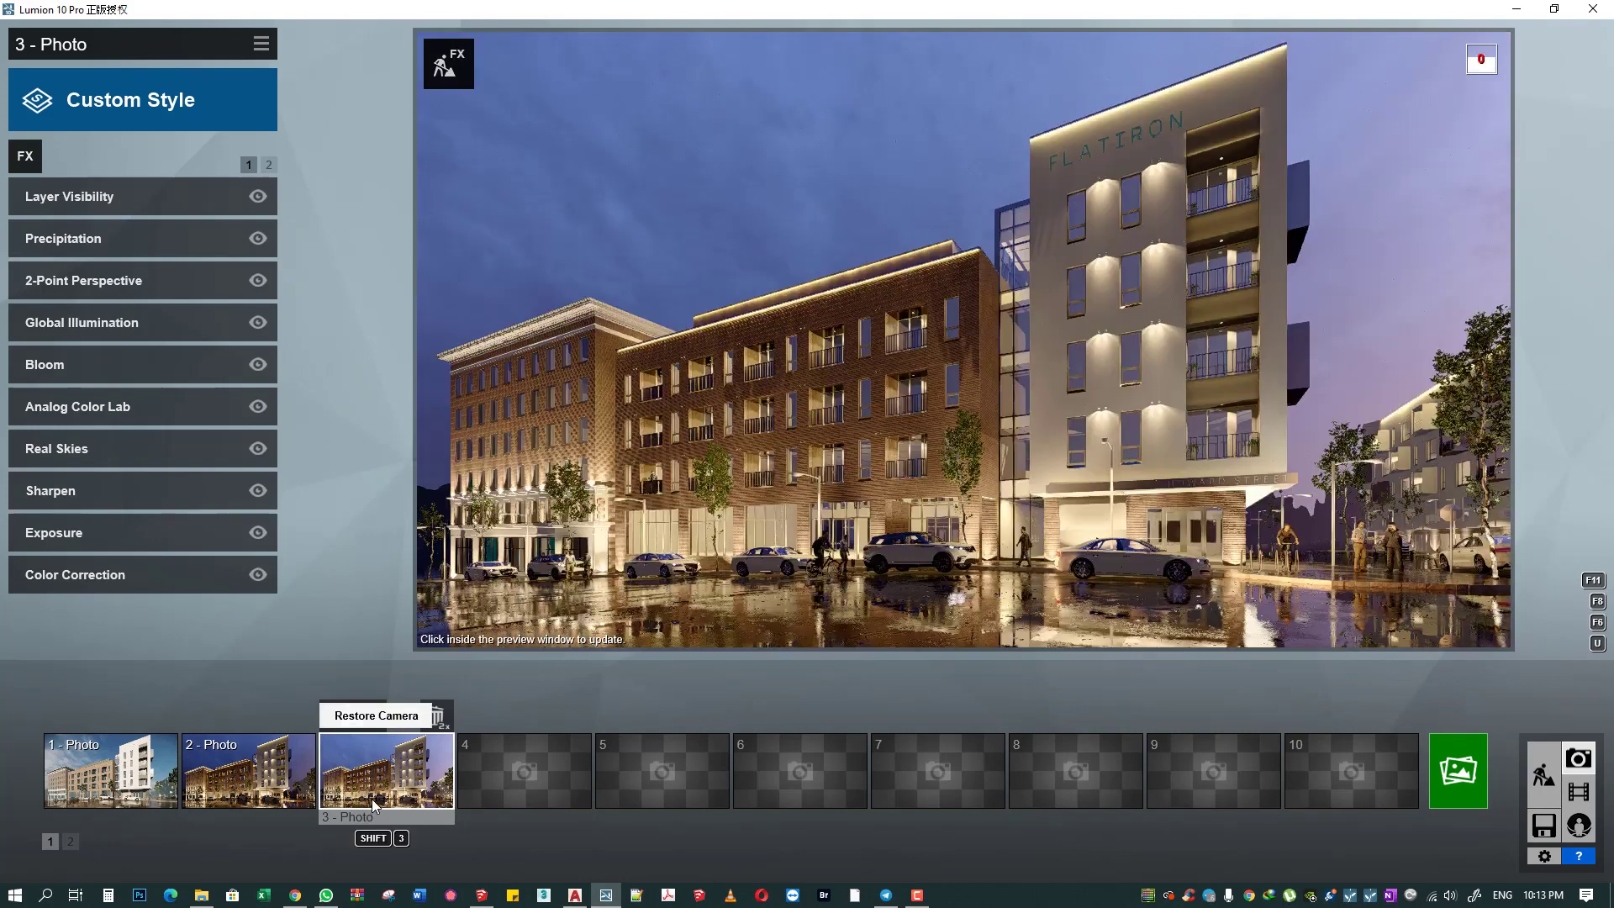
click(1541, 759)
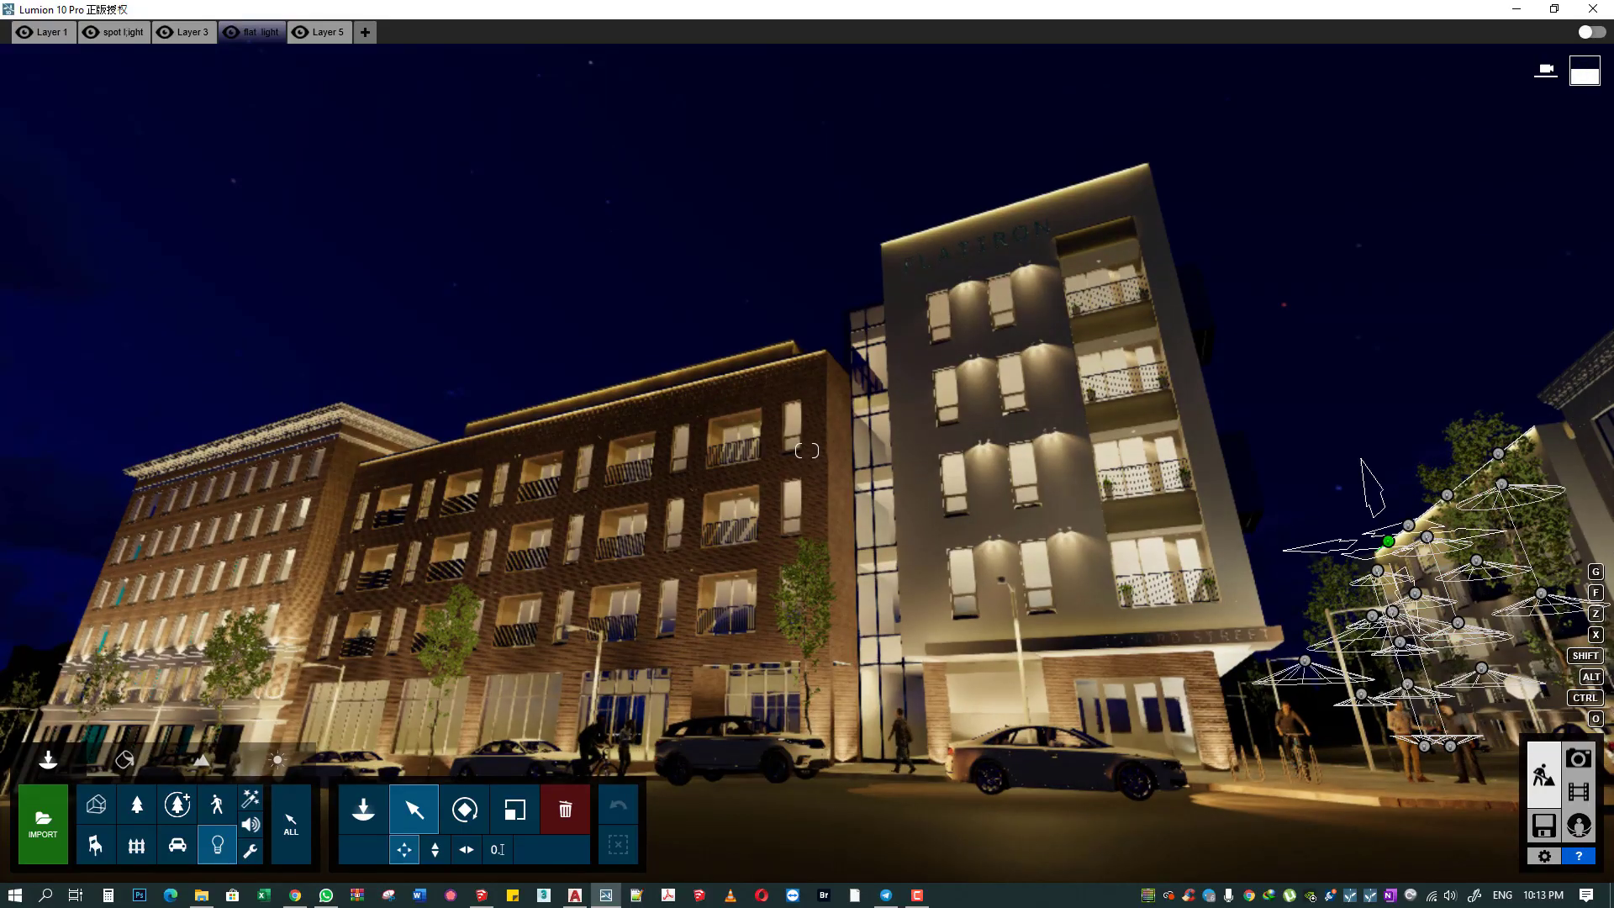
scroll(1420, 589, up, 5)
right_drag(1299, 622, 1308, 627)
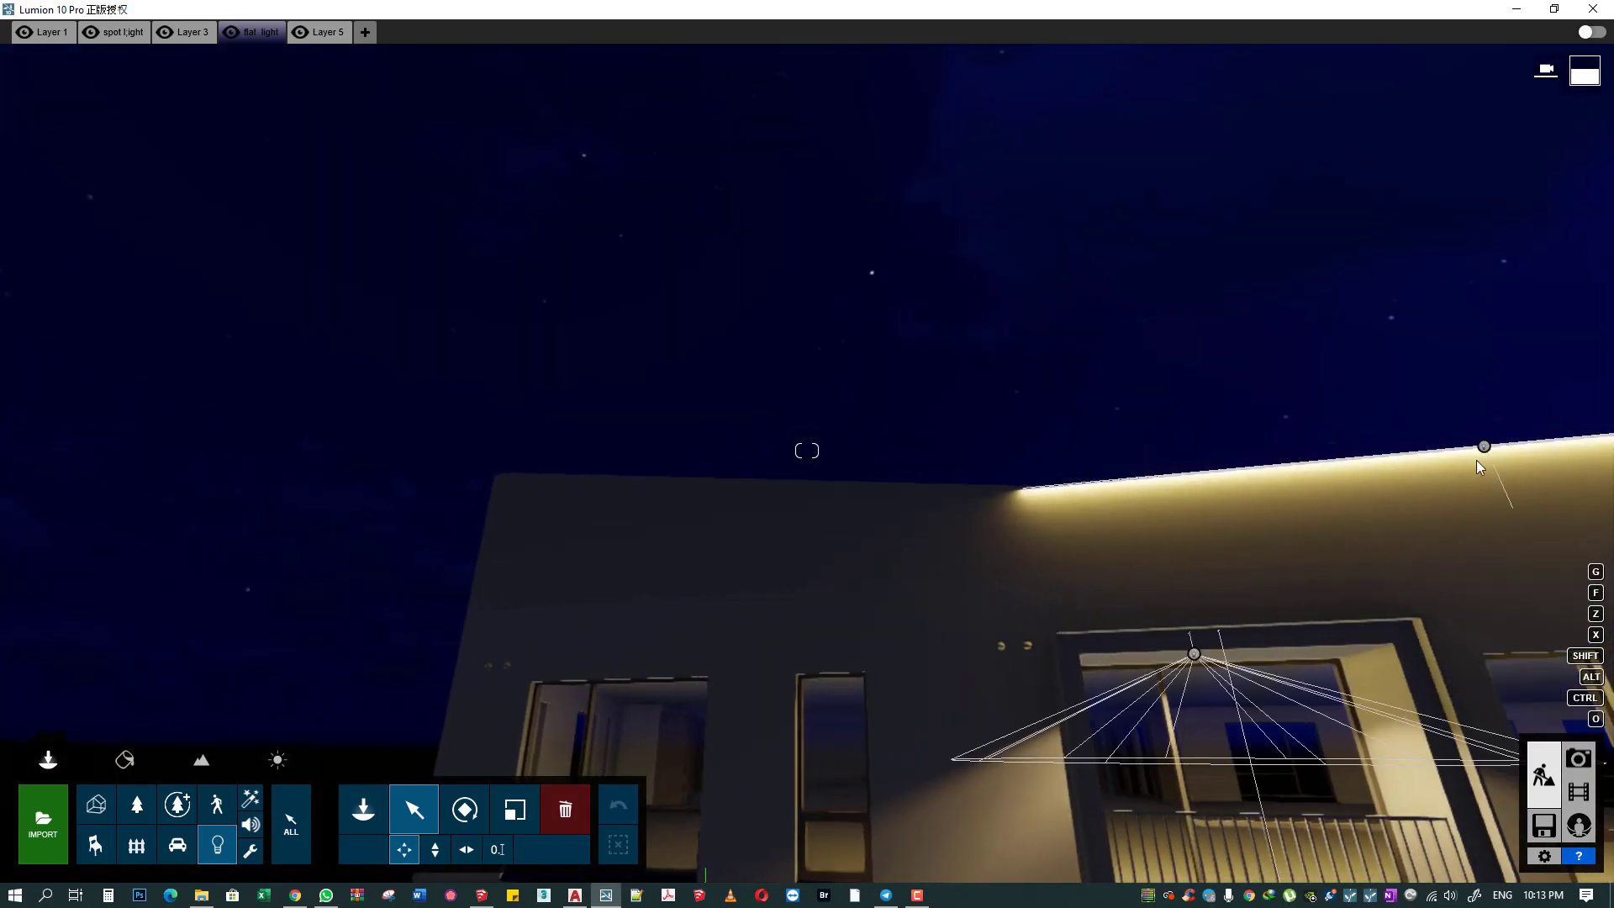
mouse_move(1501, 441)
mouse_down()
mouse_move(733, 487)
mouse_move(728, 533)
mouse_up()
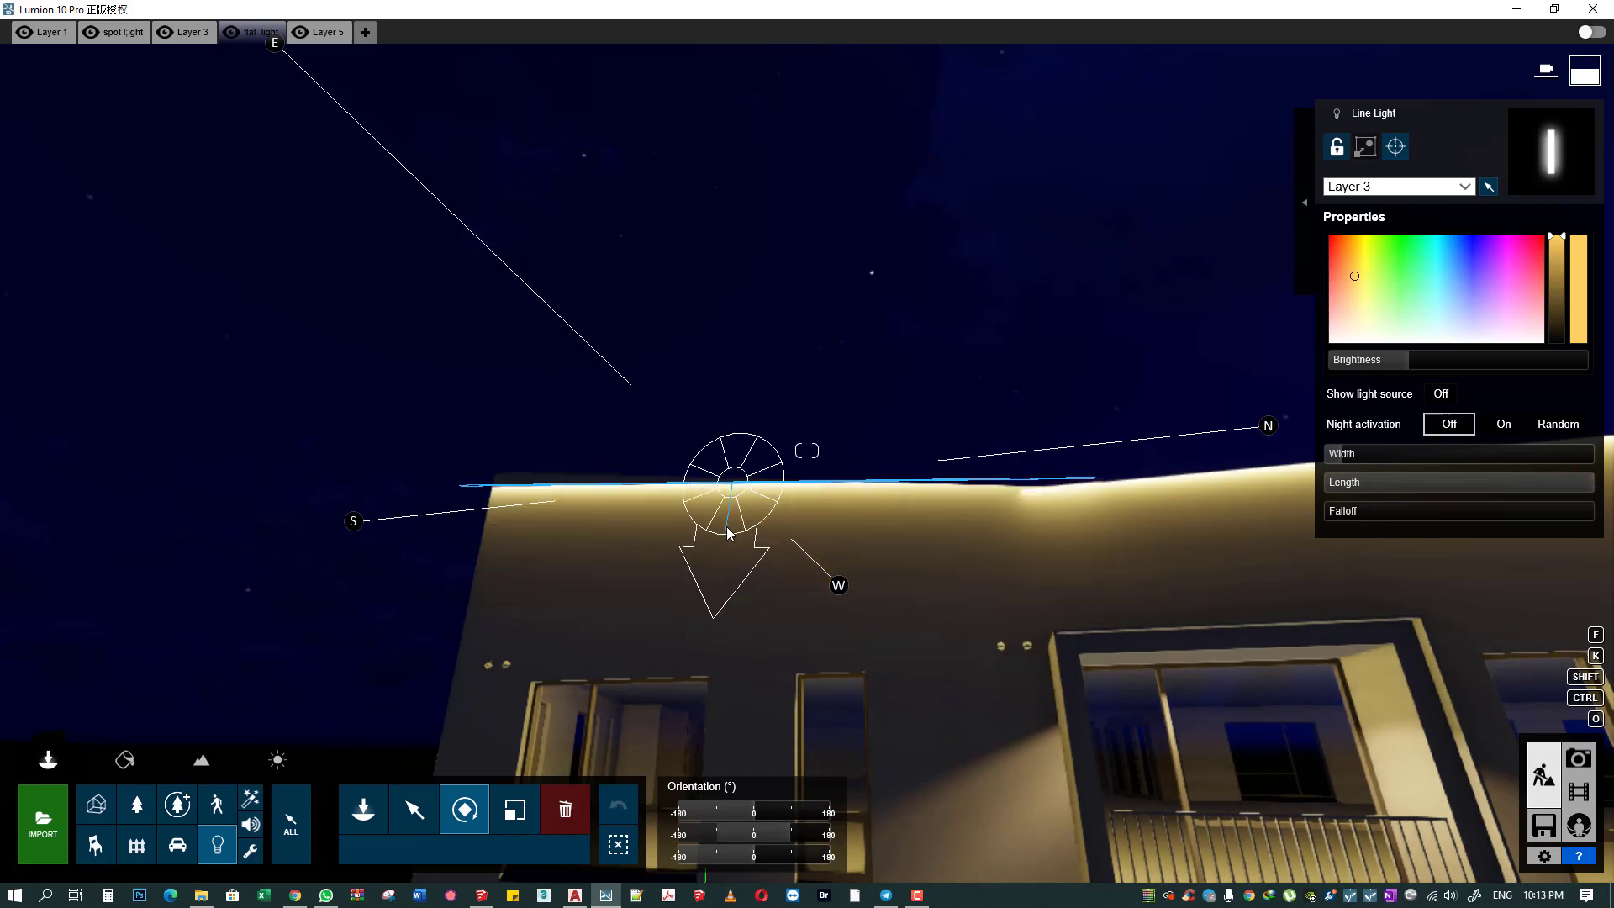
click(414, 809)
right_drag(415, 809, 415, 782)
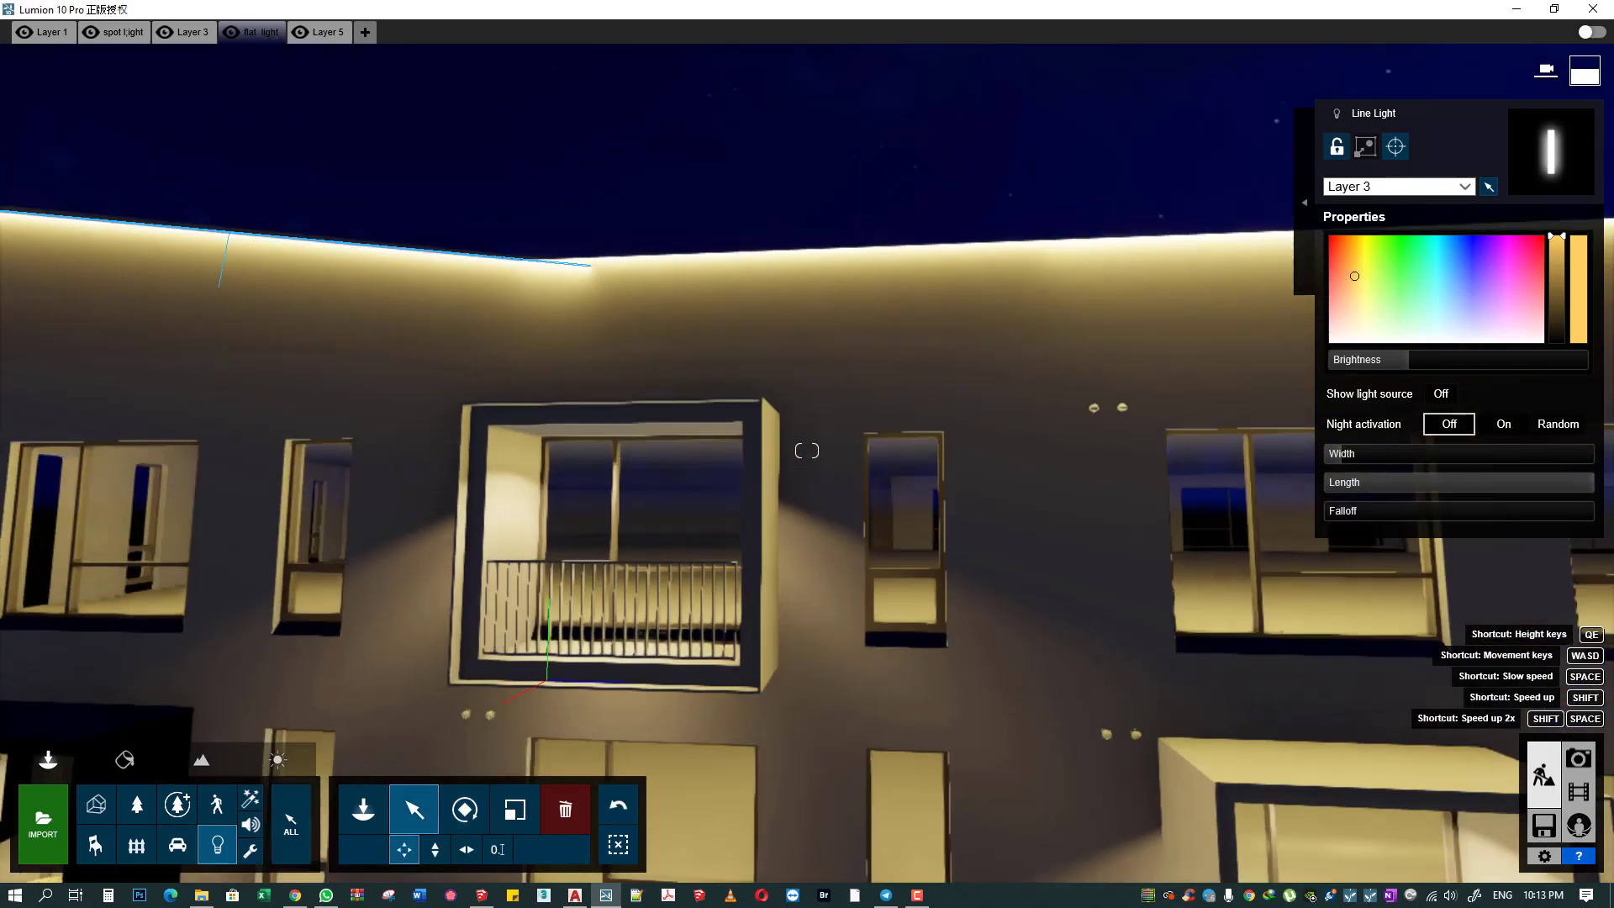
right_drag(806, 450, 781, 841)
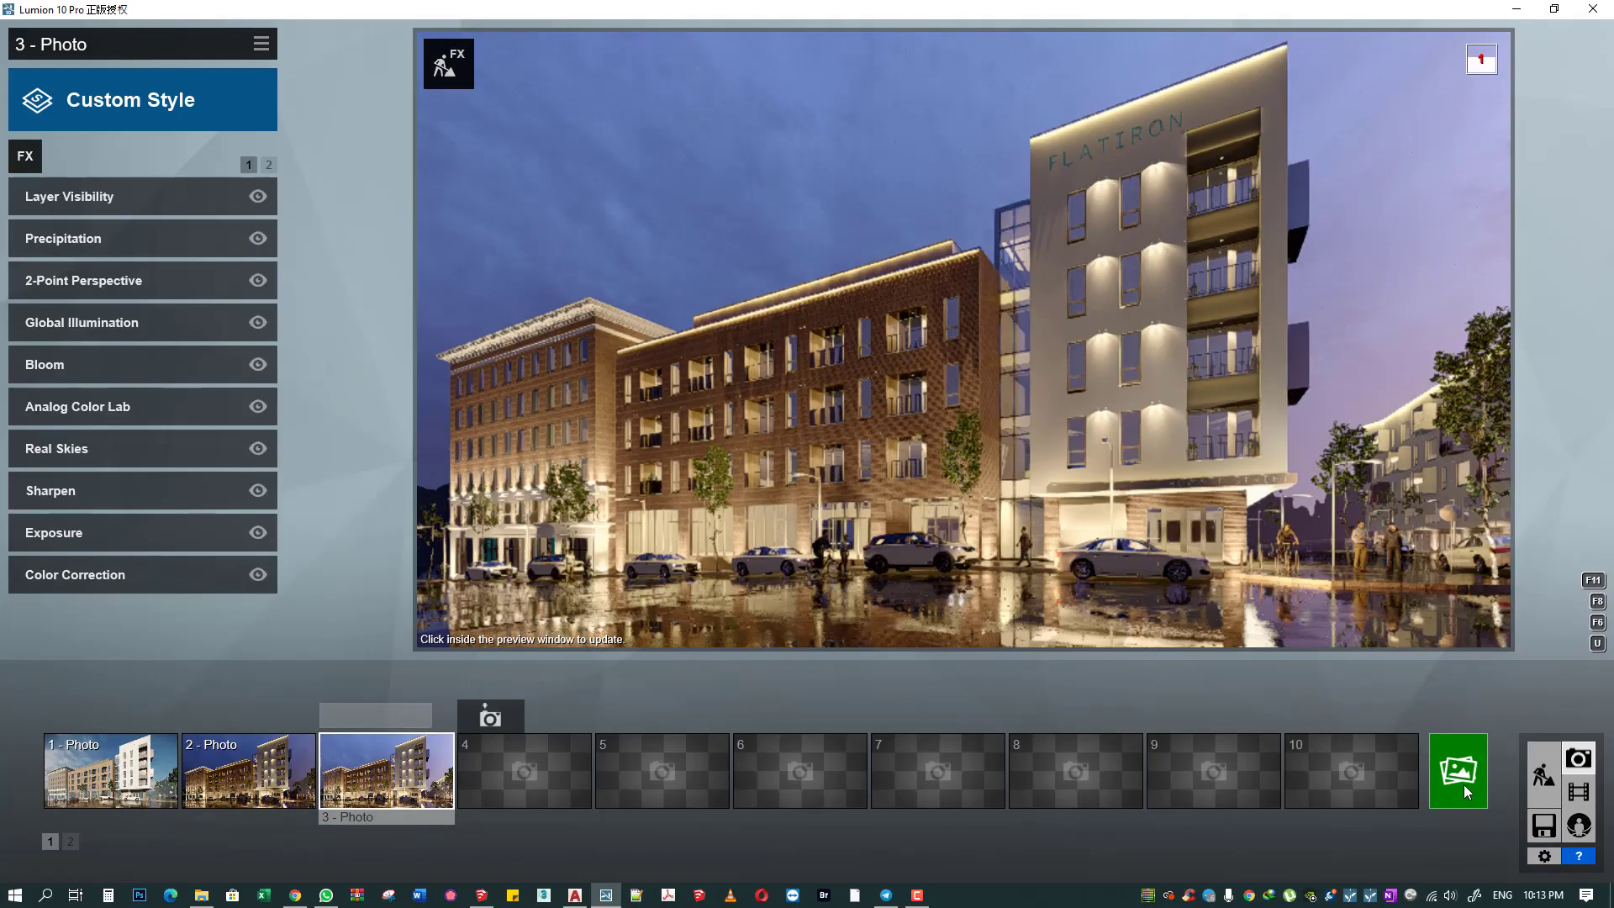
- Alt-copy a spot light and place the copy over the street beside the facade
click(1464, 784)
click(1267, 184)
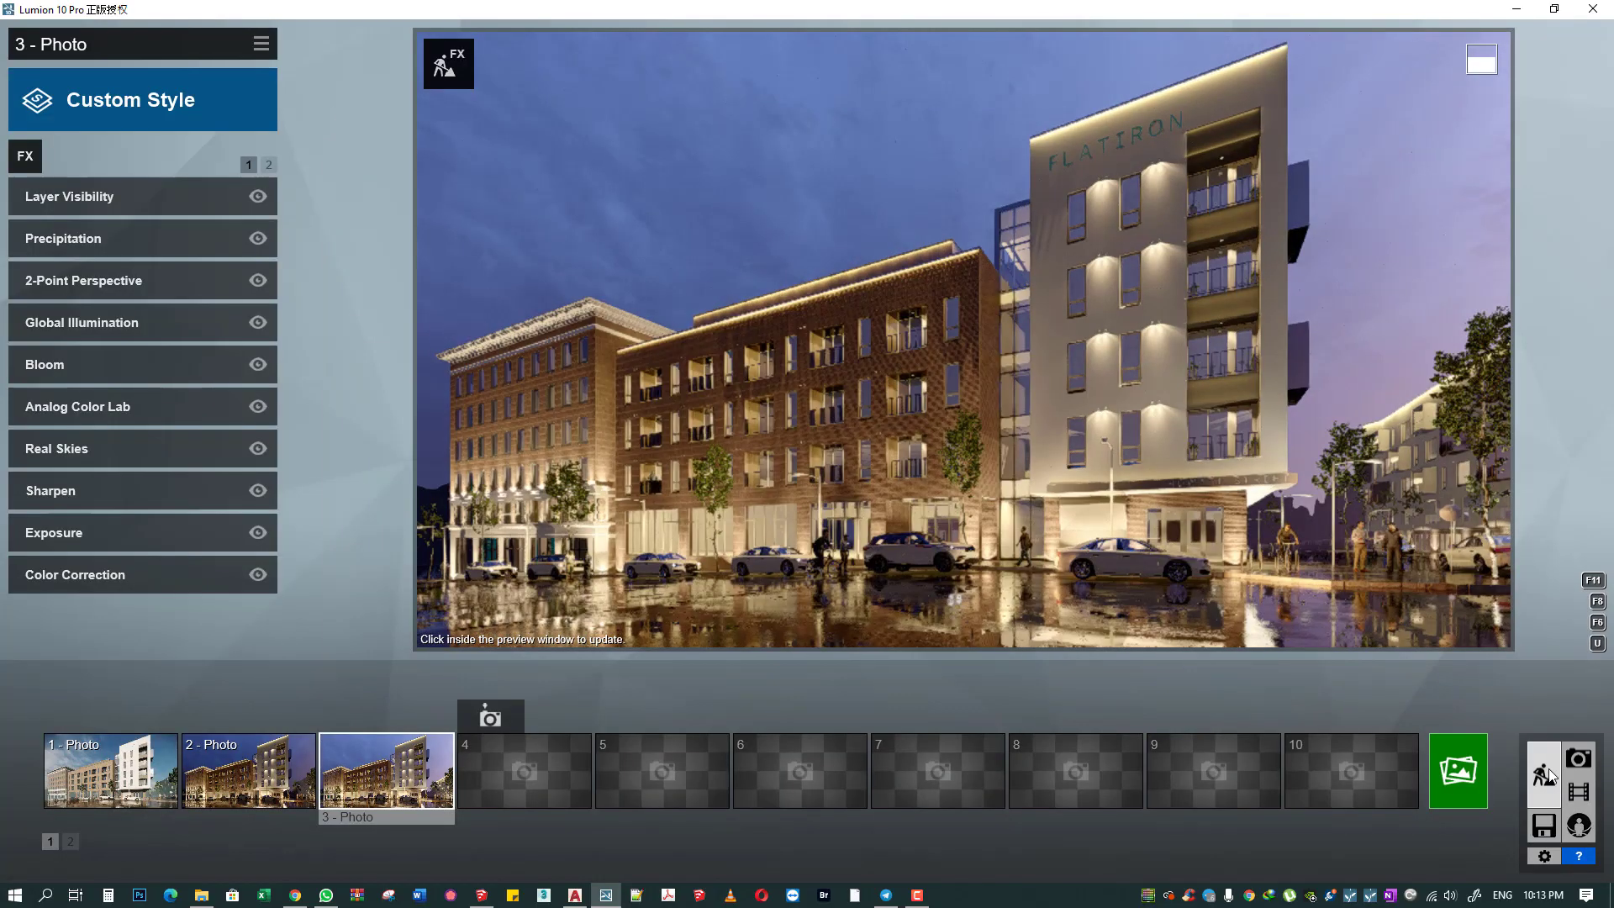
click(1545, 774)
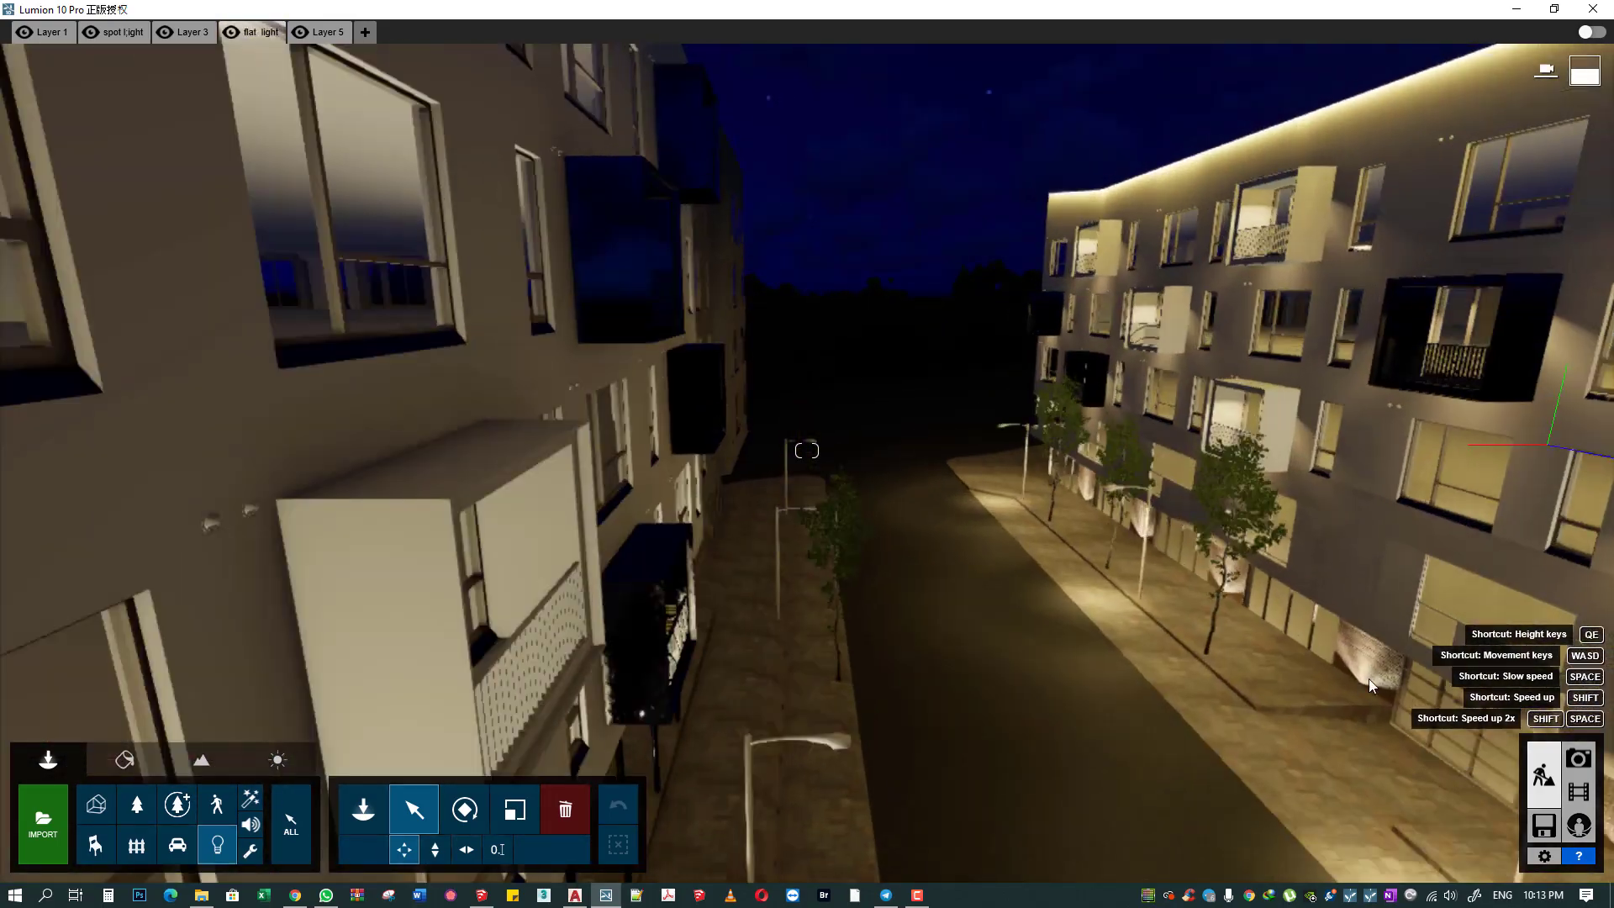
mouse_move(1368, 678)
right_down()
mouse_move(1106, 637)
mouse_move(562, 745)
right_up()
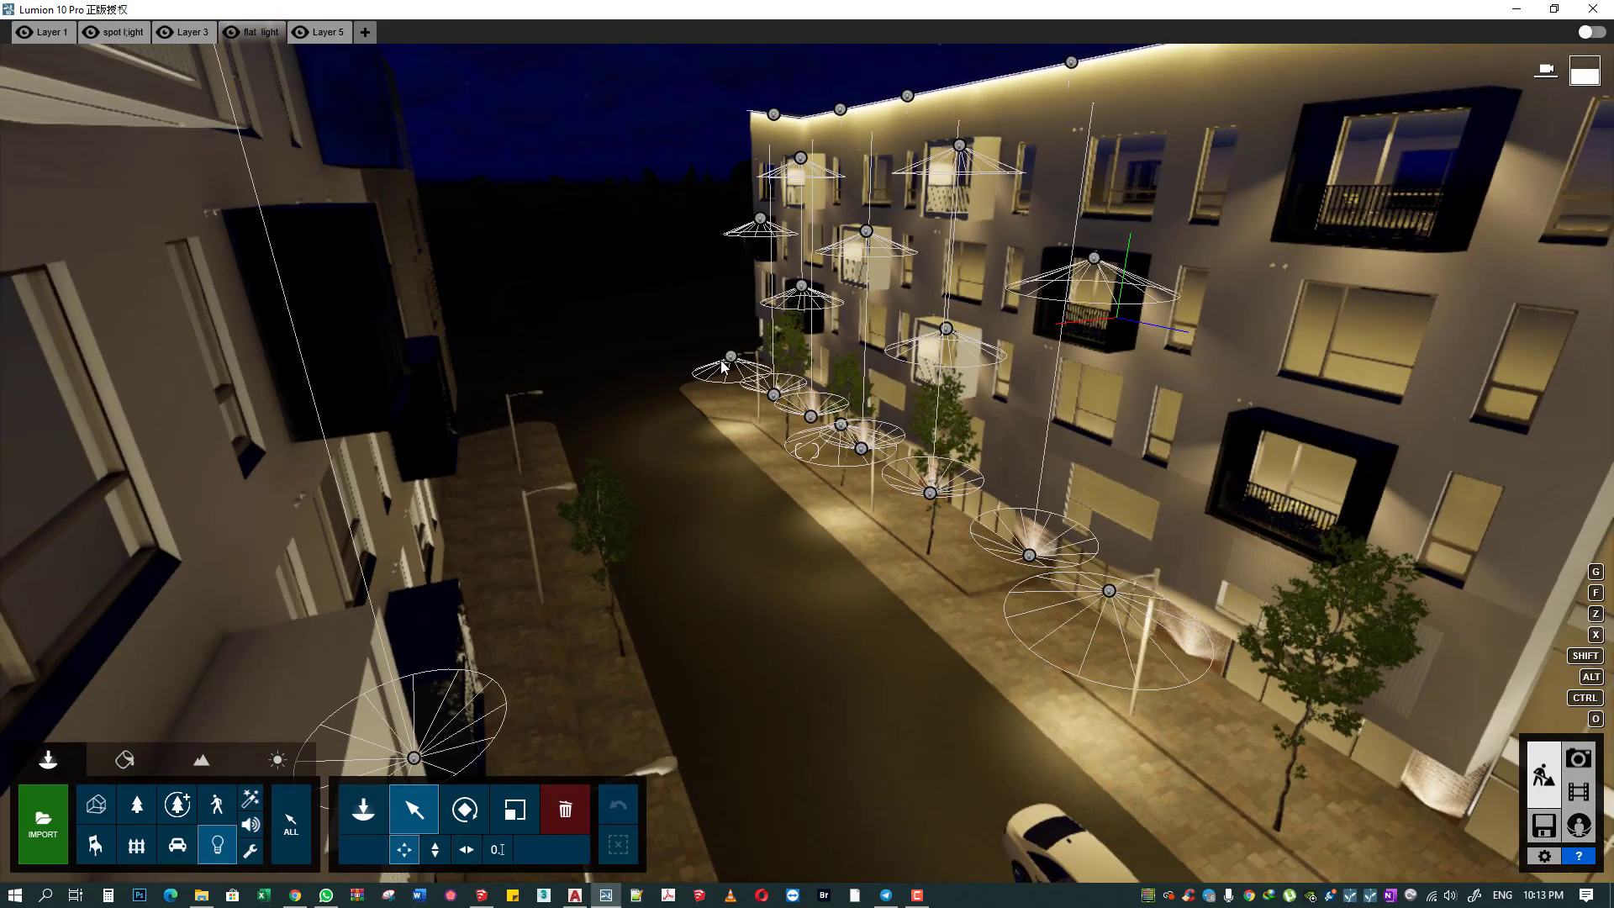
alt+drag(723, 368, 672, 333)
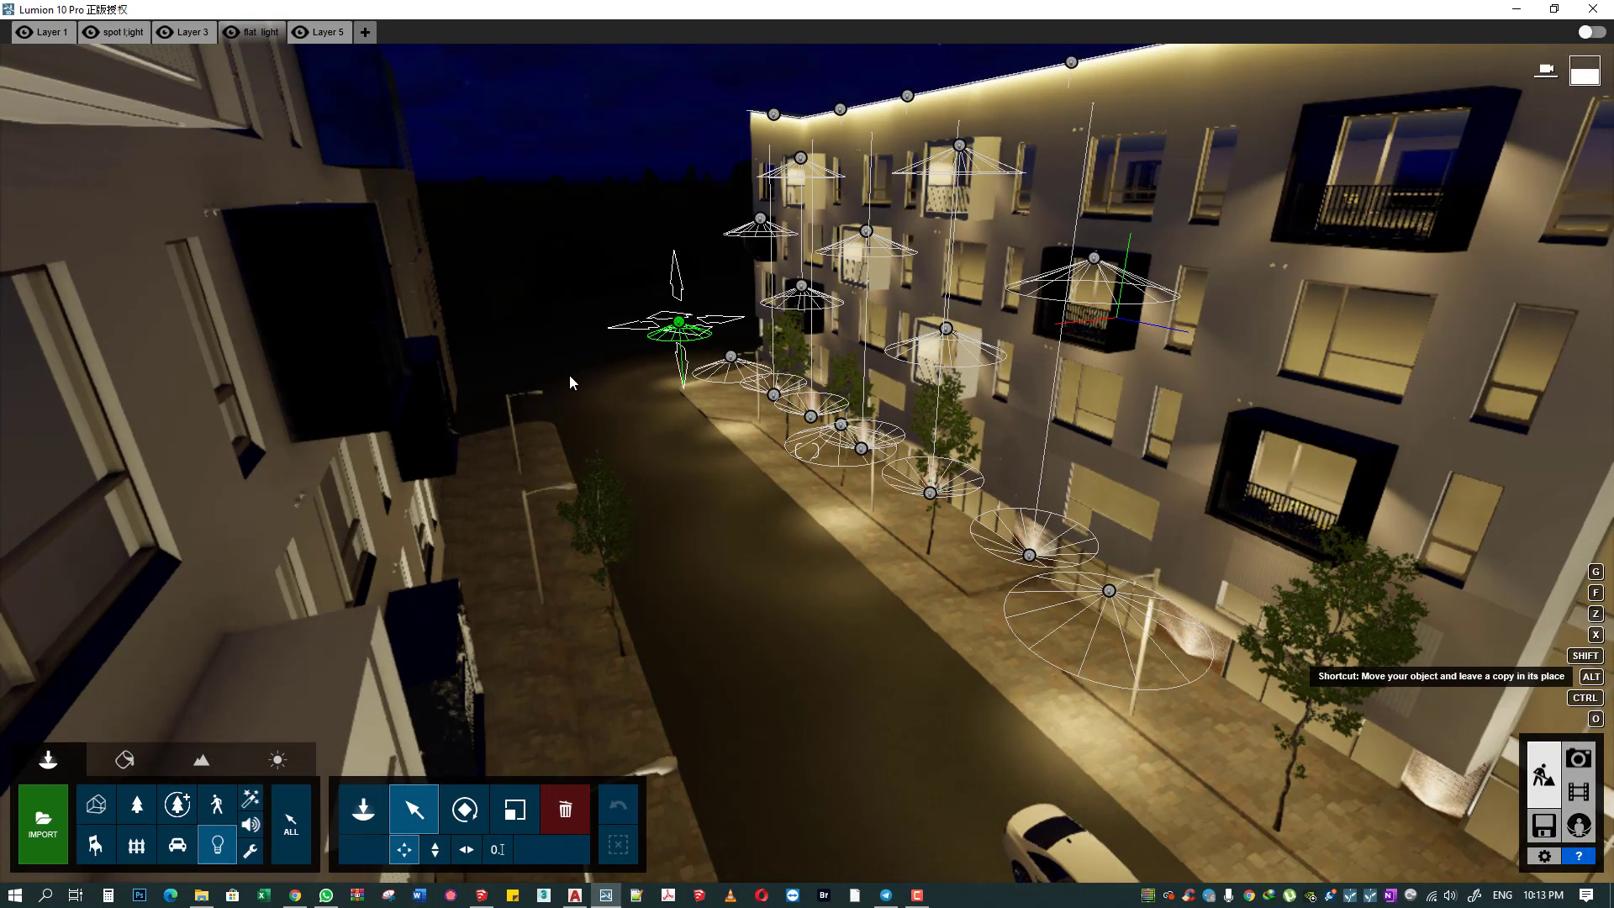
drag(570, 382, 582, 490)
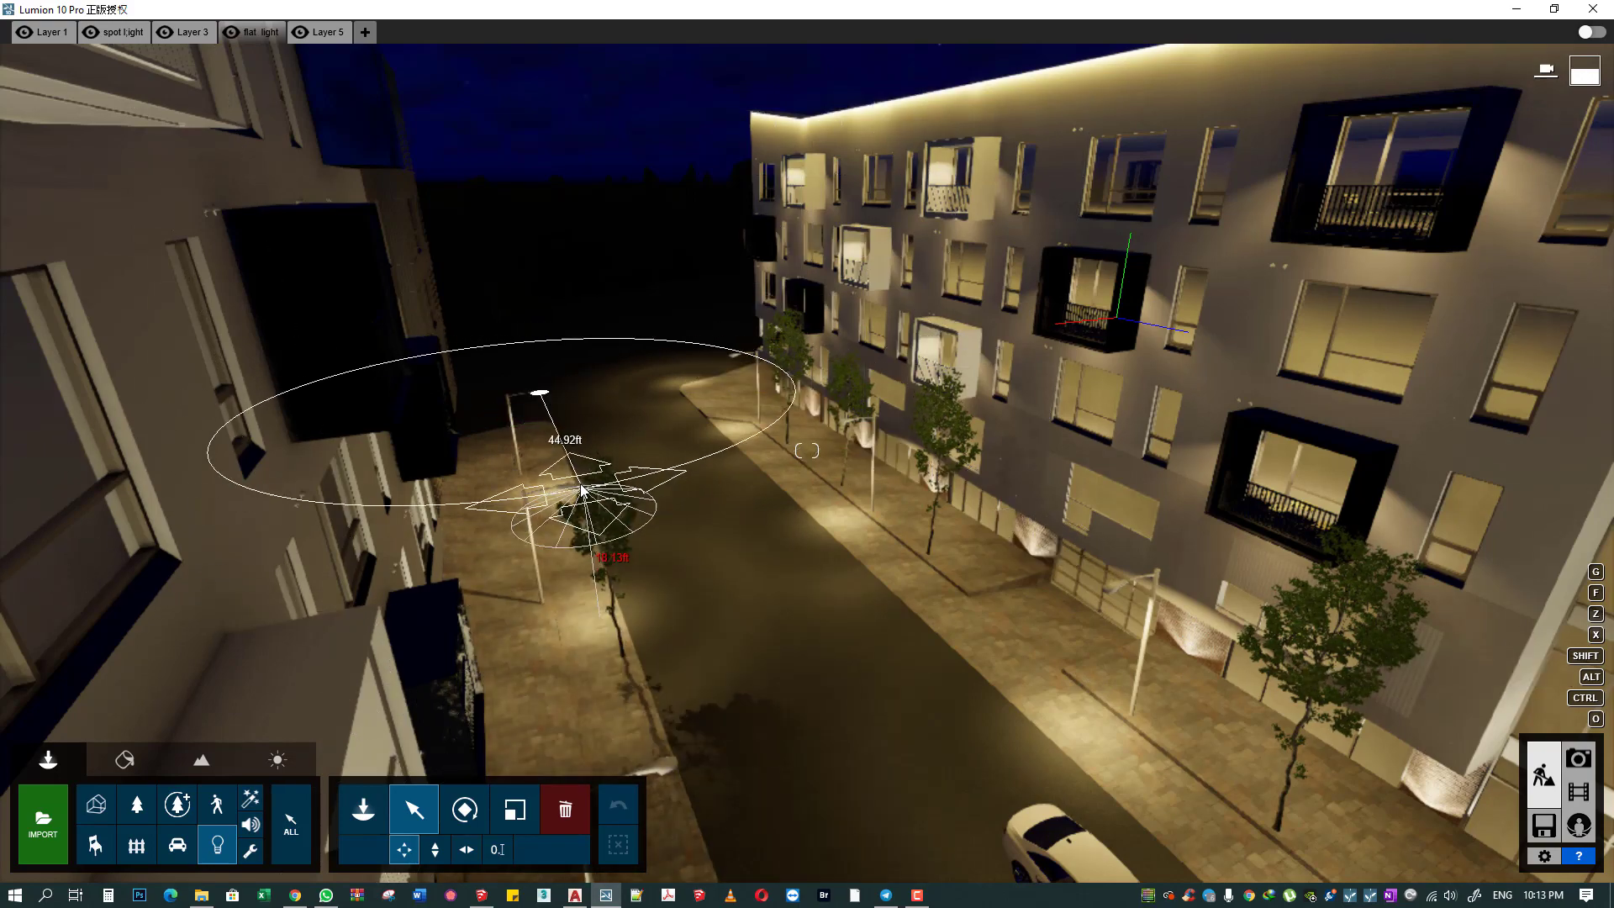
drag(582, 490, 684, 739)
mouse_move(684, 739)
right_down()
mouse_move(754, 738)
mouse_move(1060, 397)
right_up()
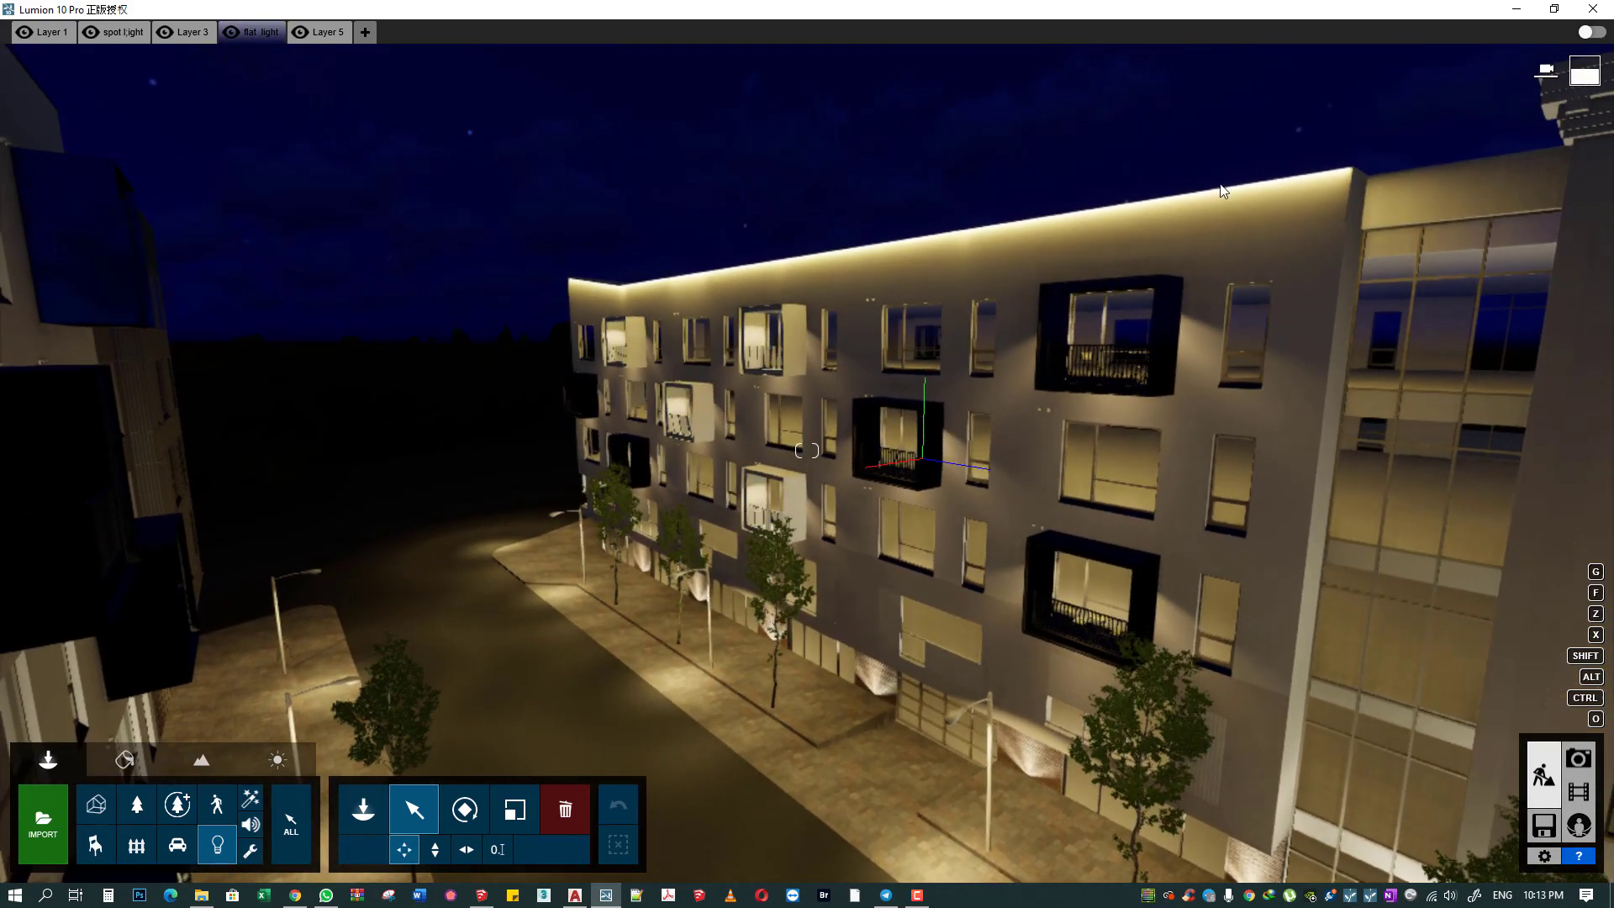
- Box-select the five roof line lights and return to the photo view
ctrl+drag(1200, 162, 736, 237)
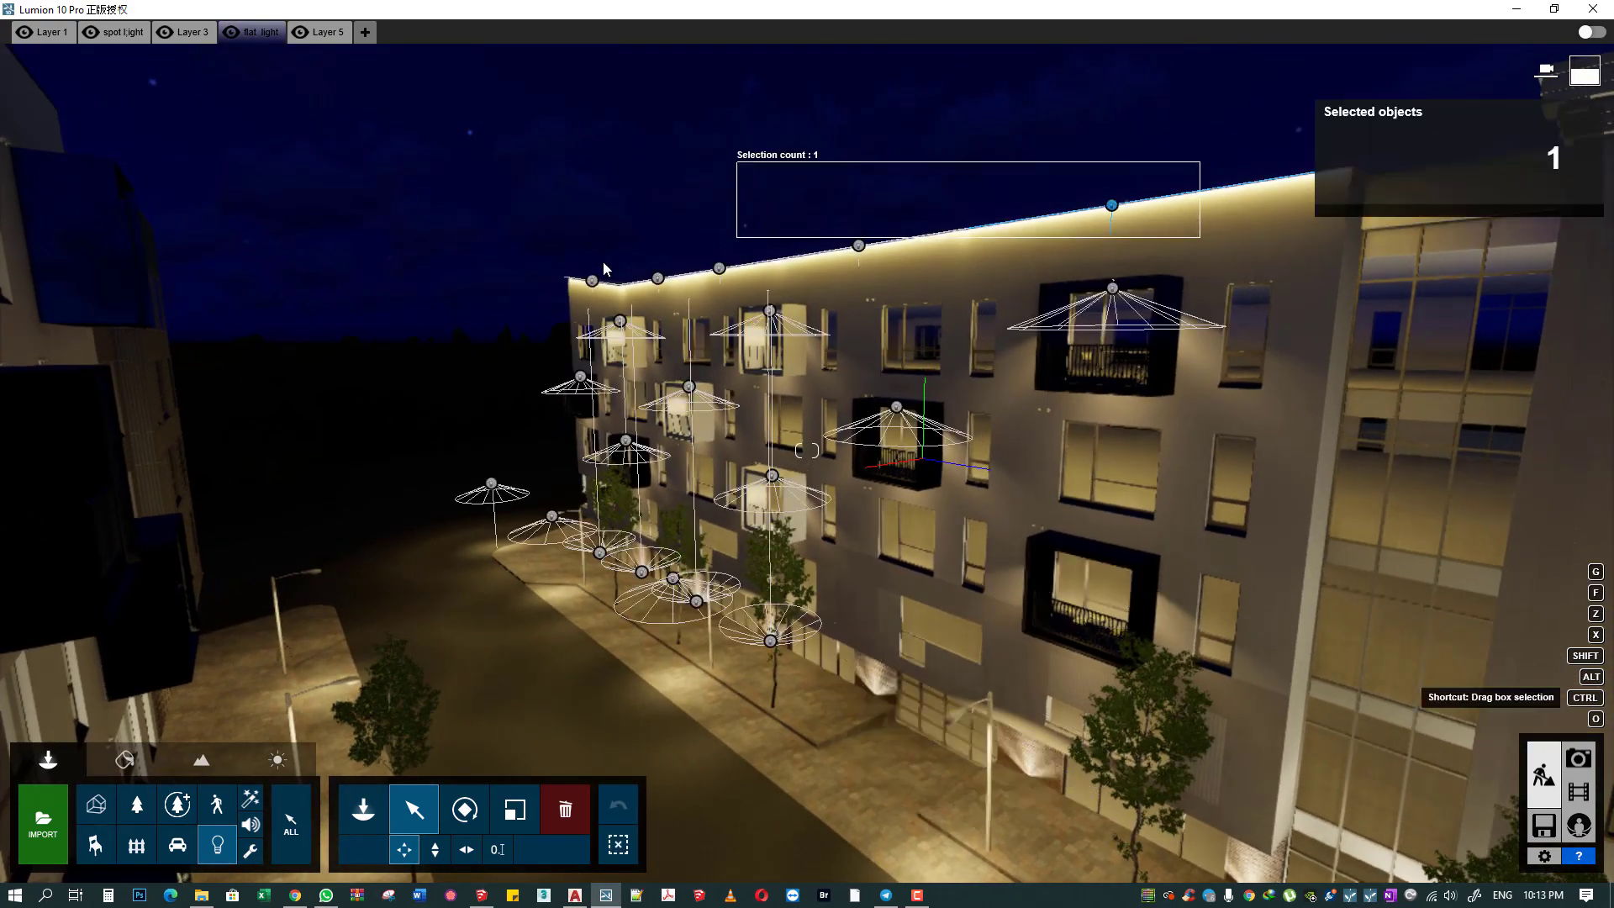
ctrl+drag(602, 263, 558, 284)
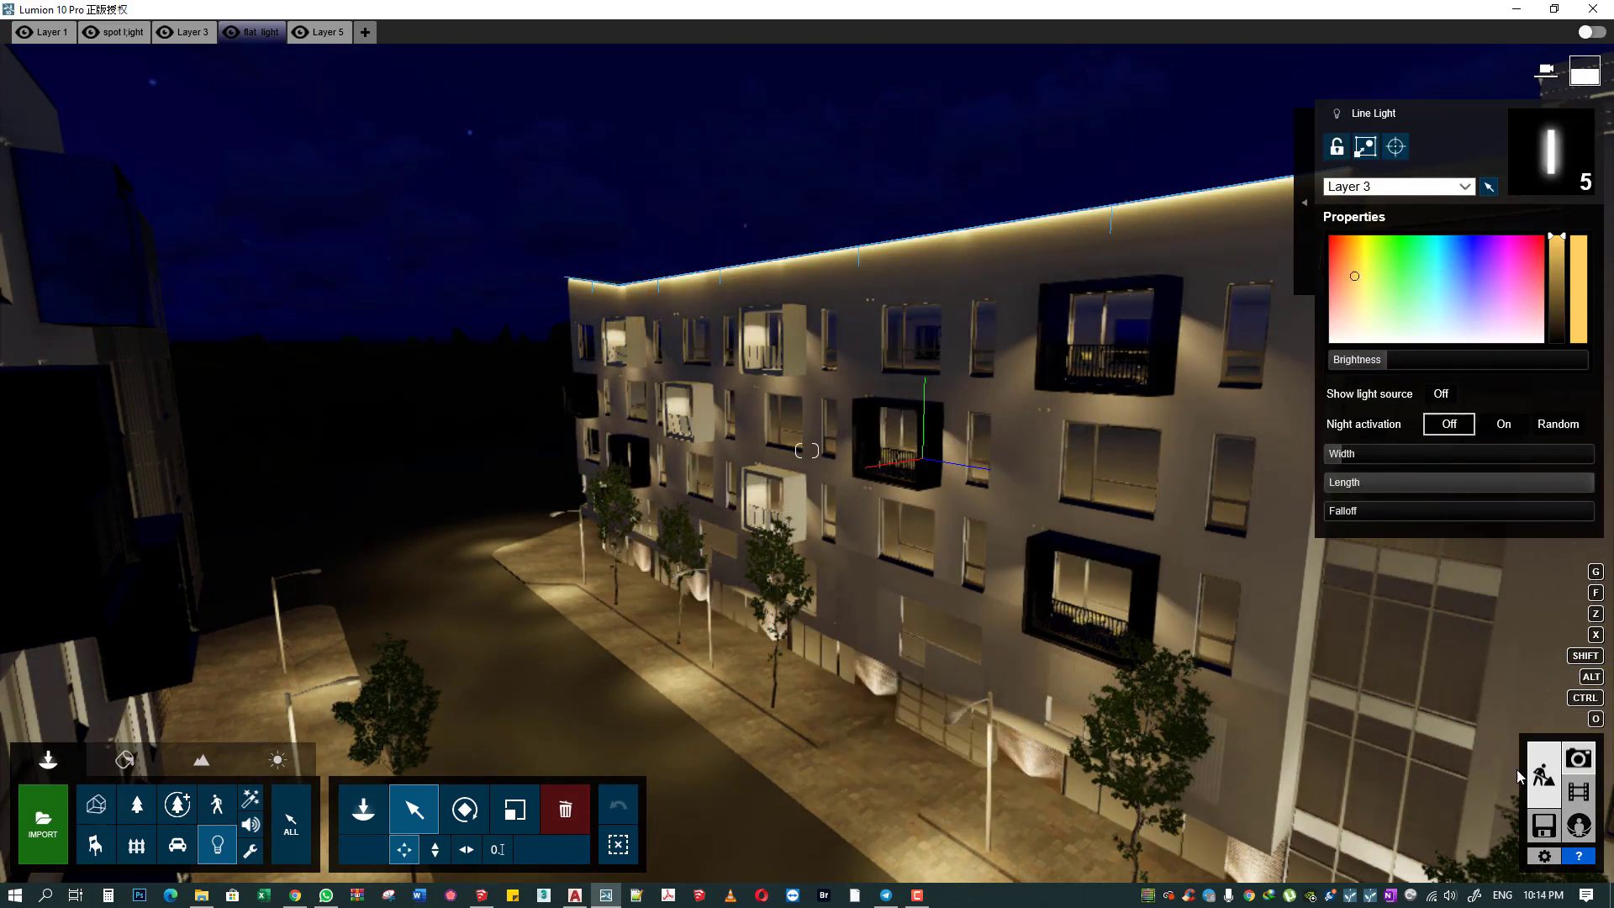
click(1579, 758)
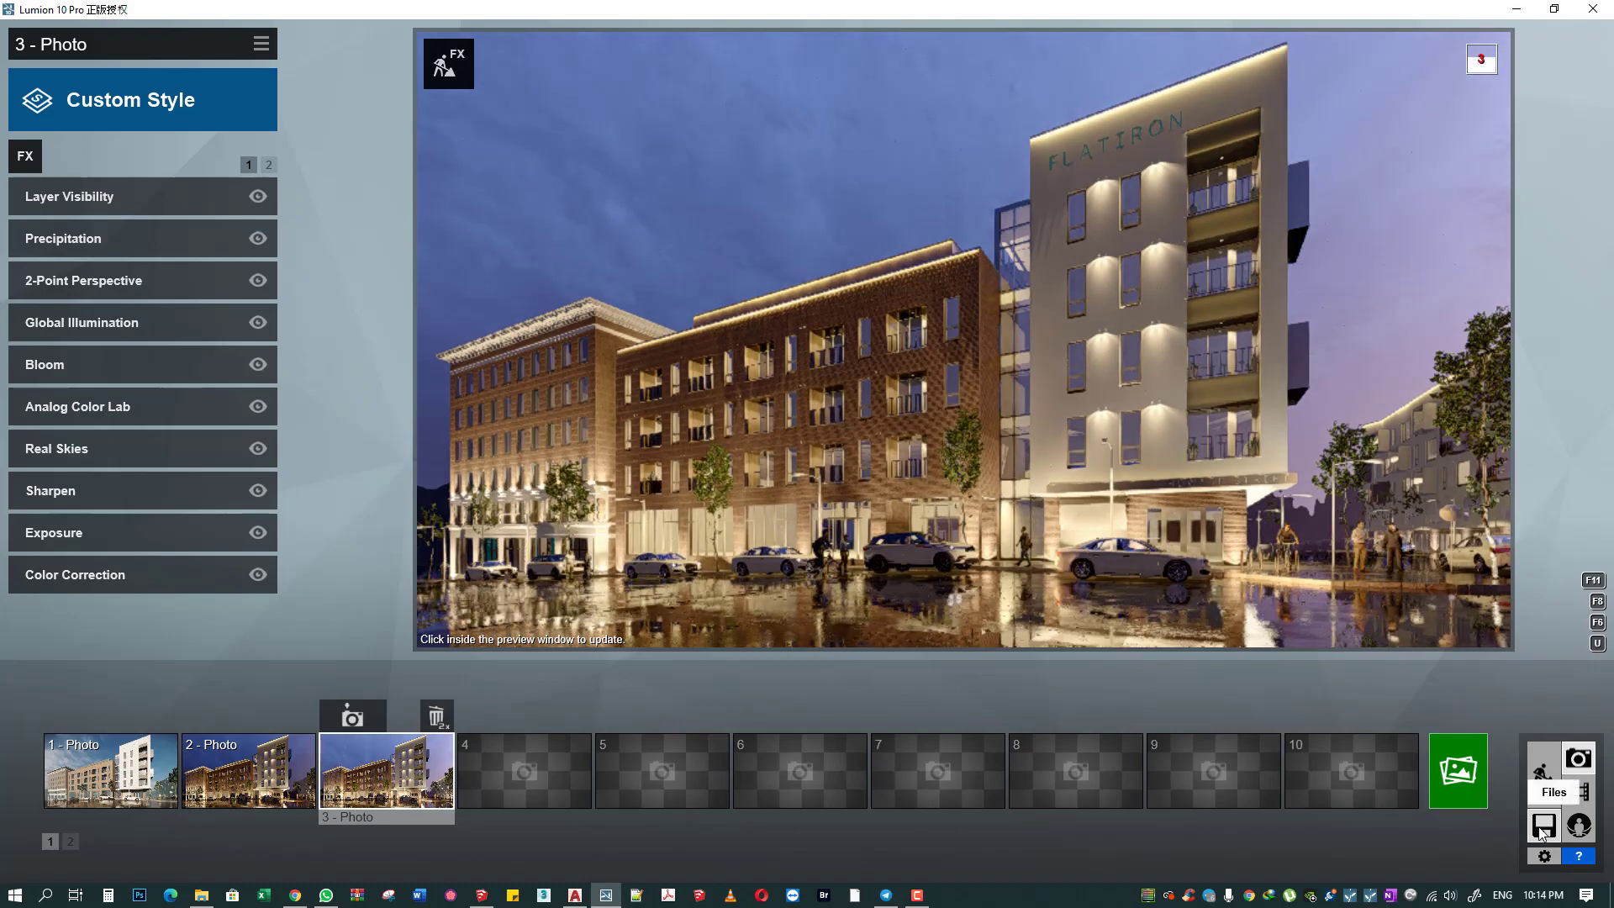
- Save the project, then start a 3840x2160 render named 013 and cancel it partway
click(1542, 828)
click(820, 440)
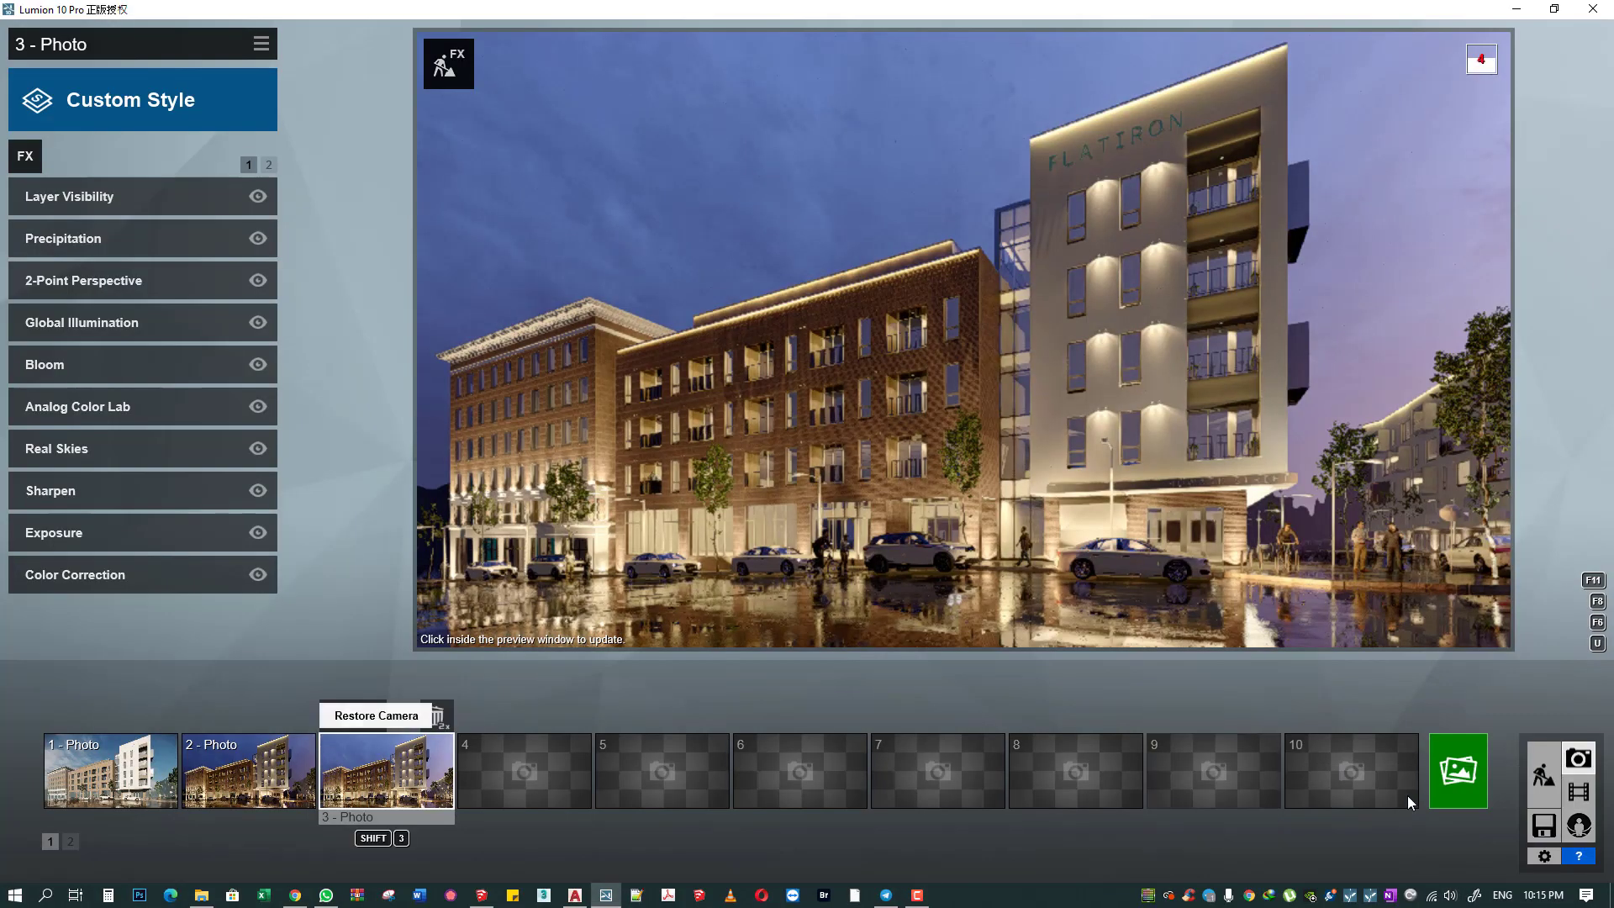
click(1470, 770)
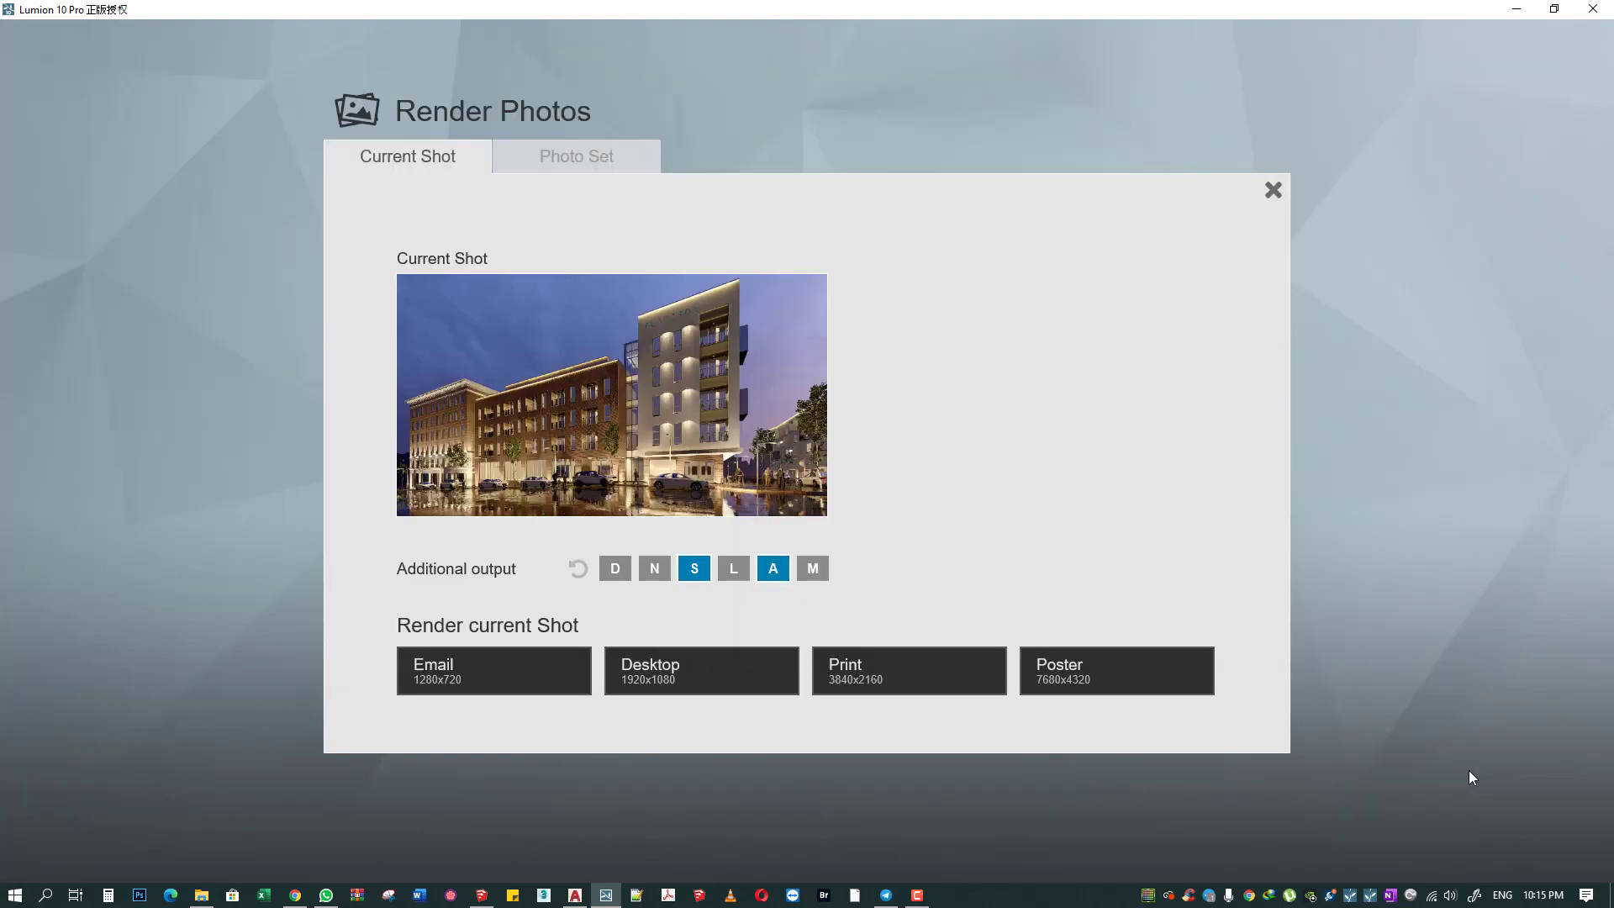
click(864, 674)
text(013)
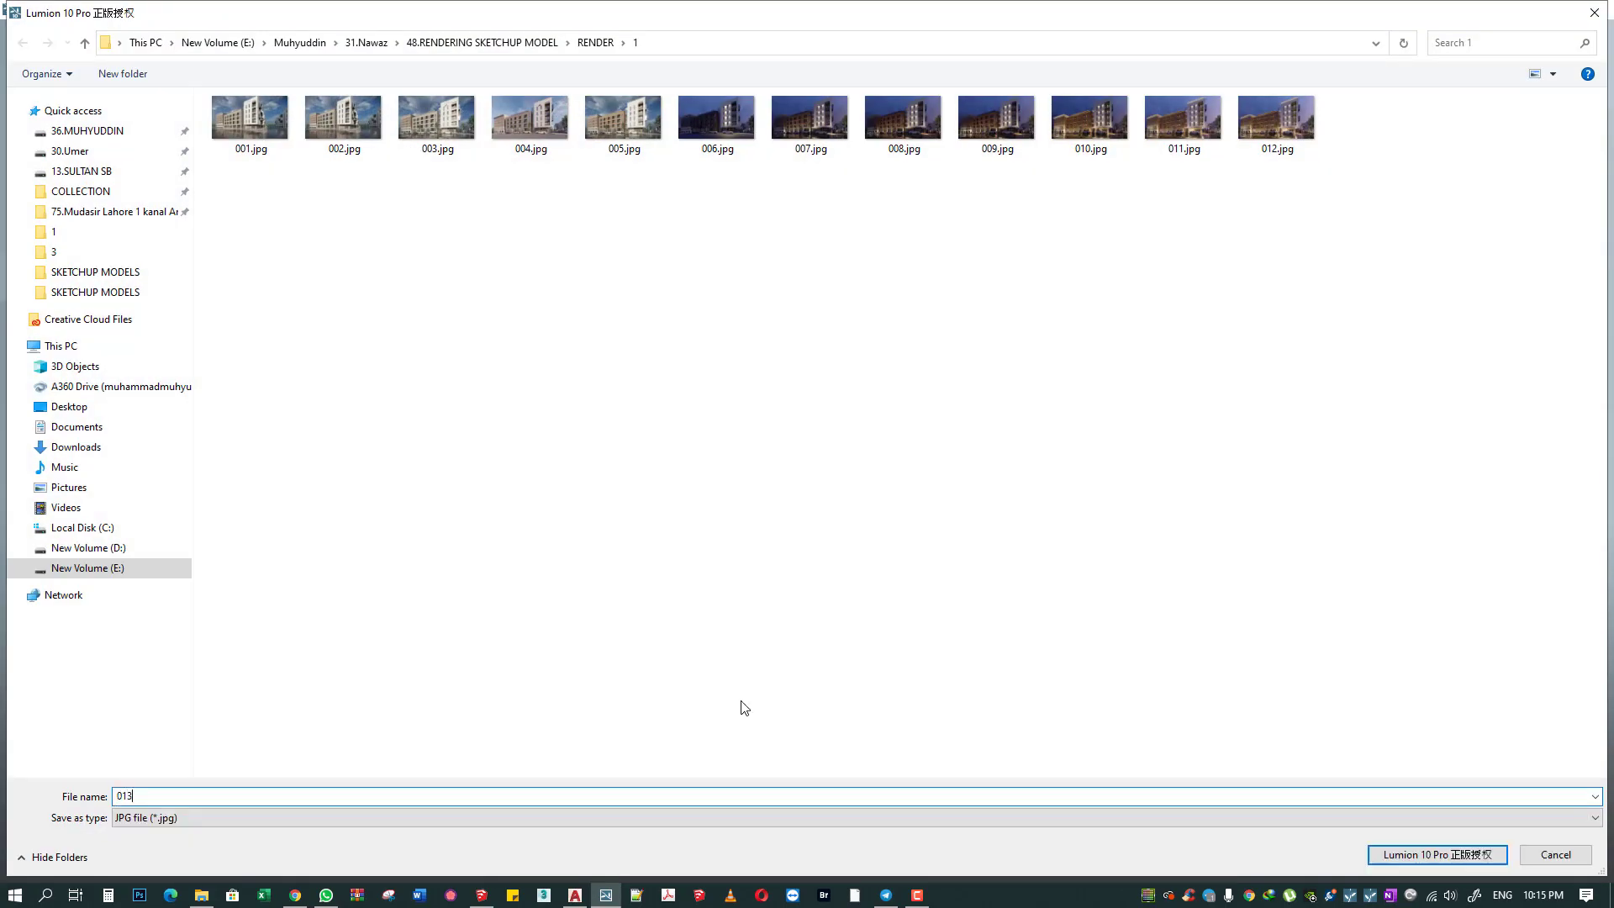
key(Return)
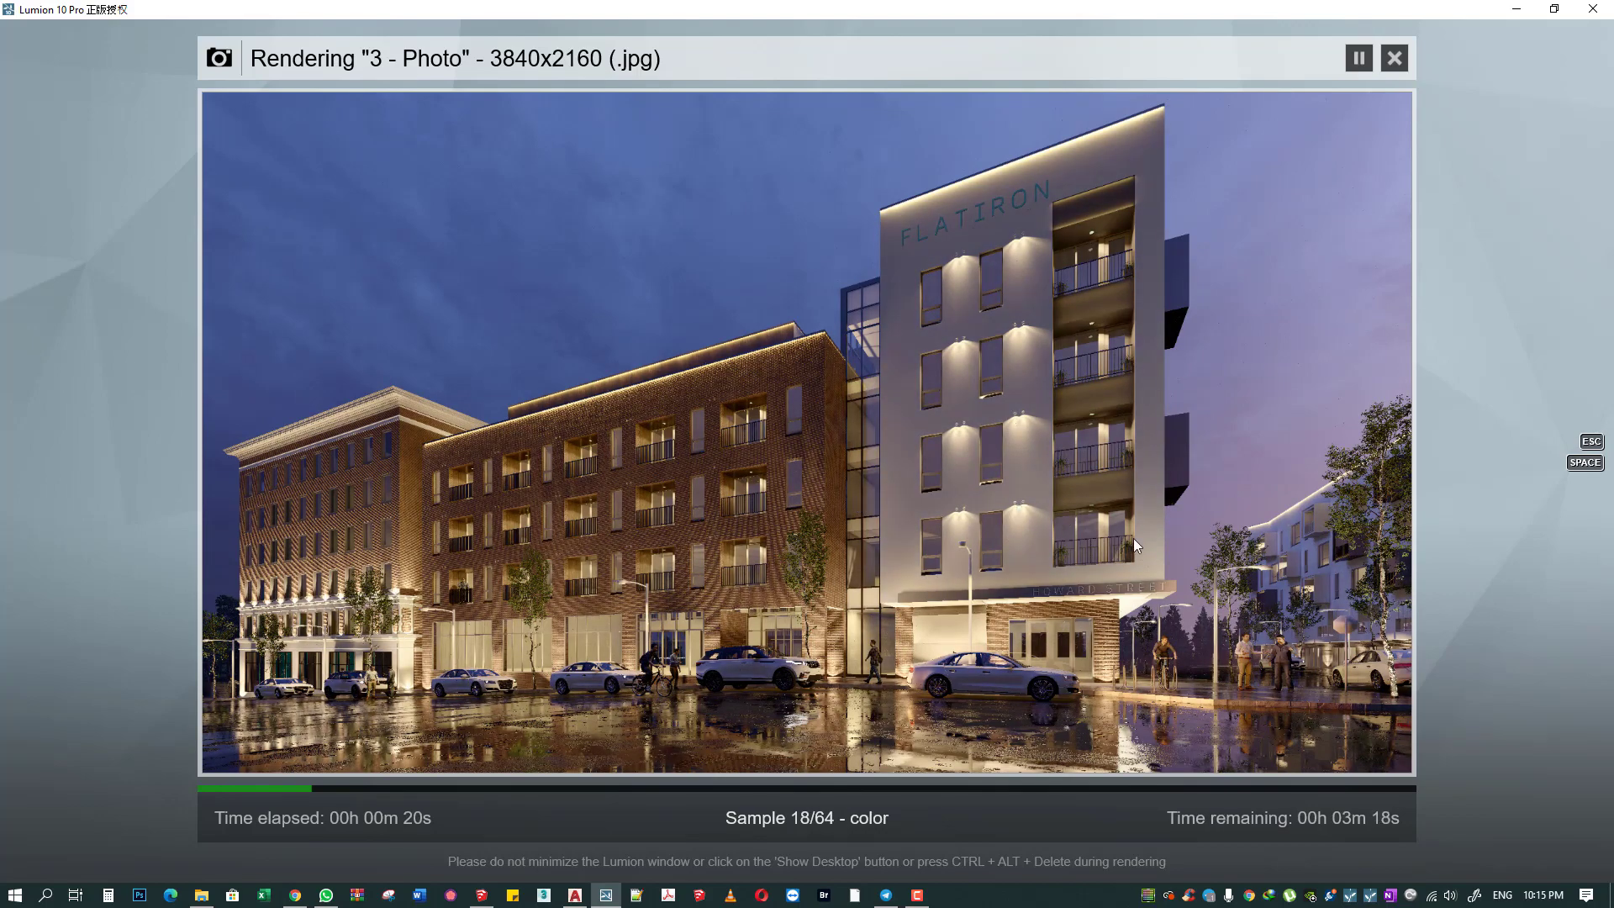
key(Escape)
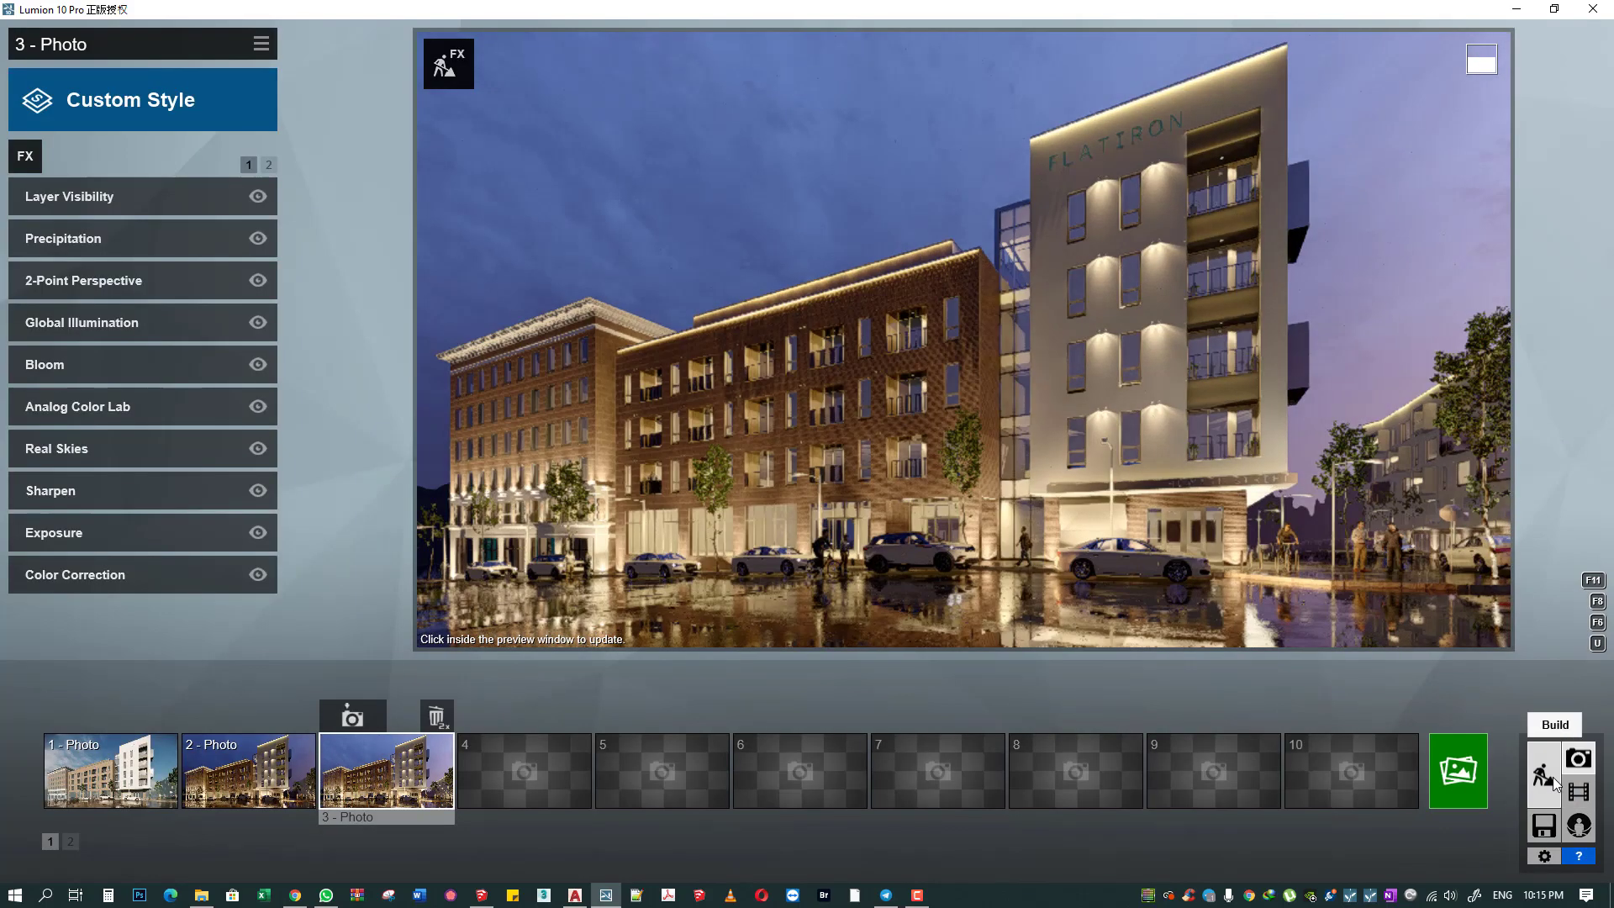
click(1557, 786)
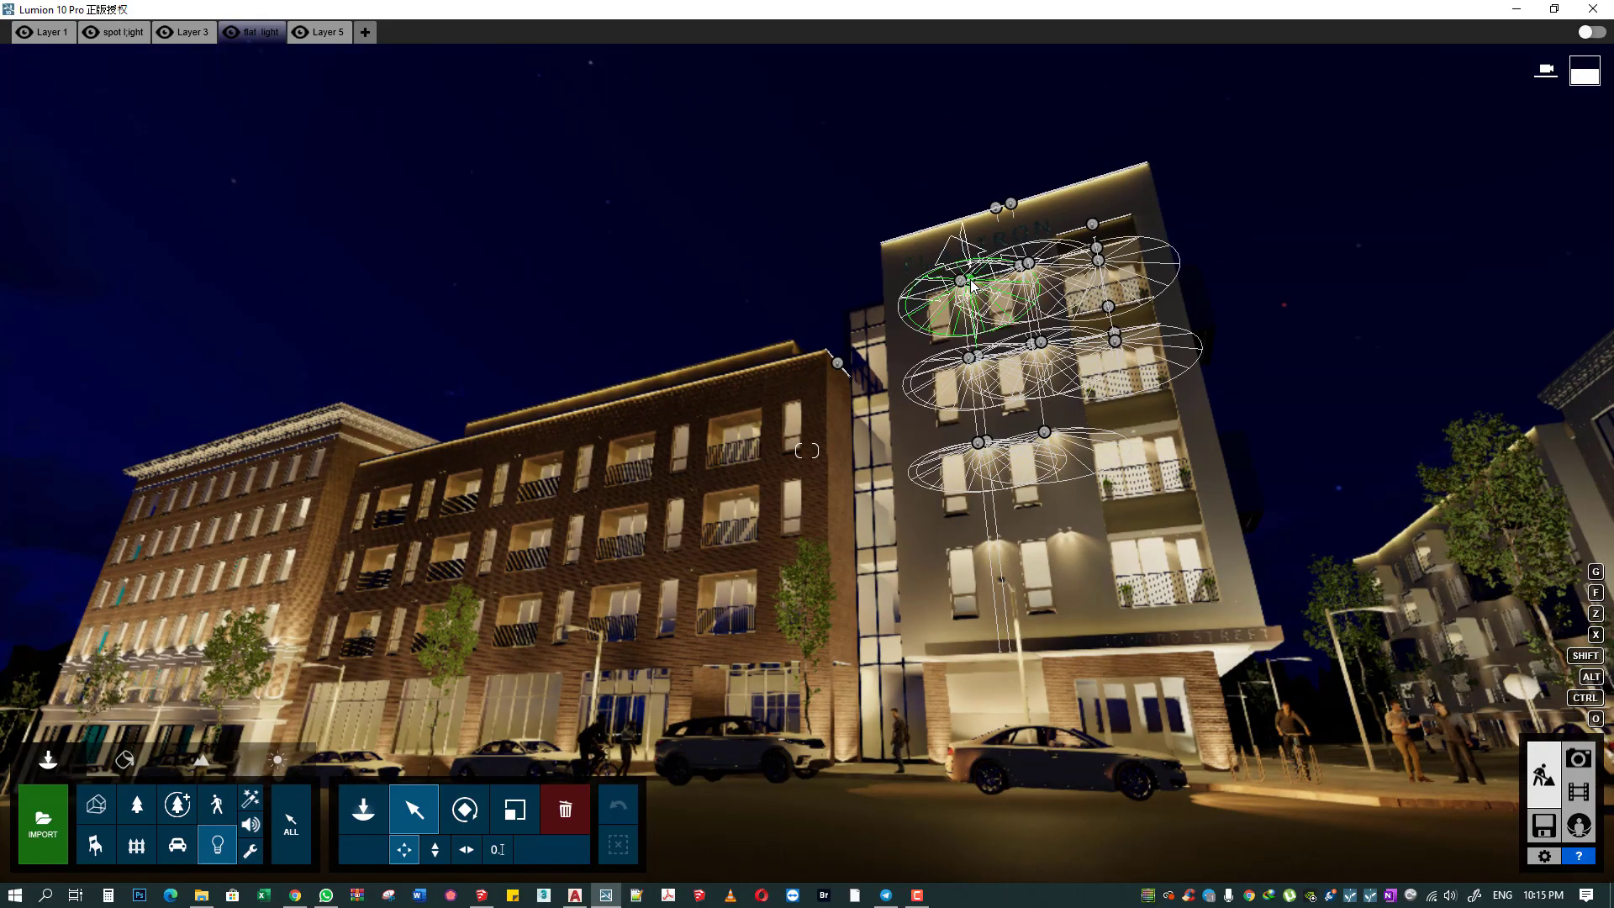
ctrl+drag(942, 267, 1093, 580)
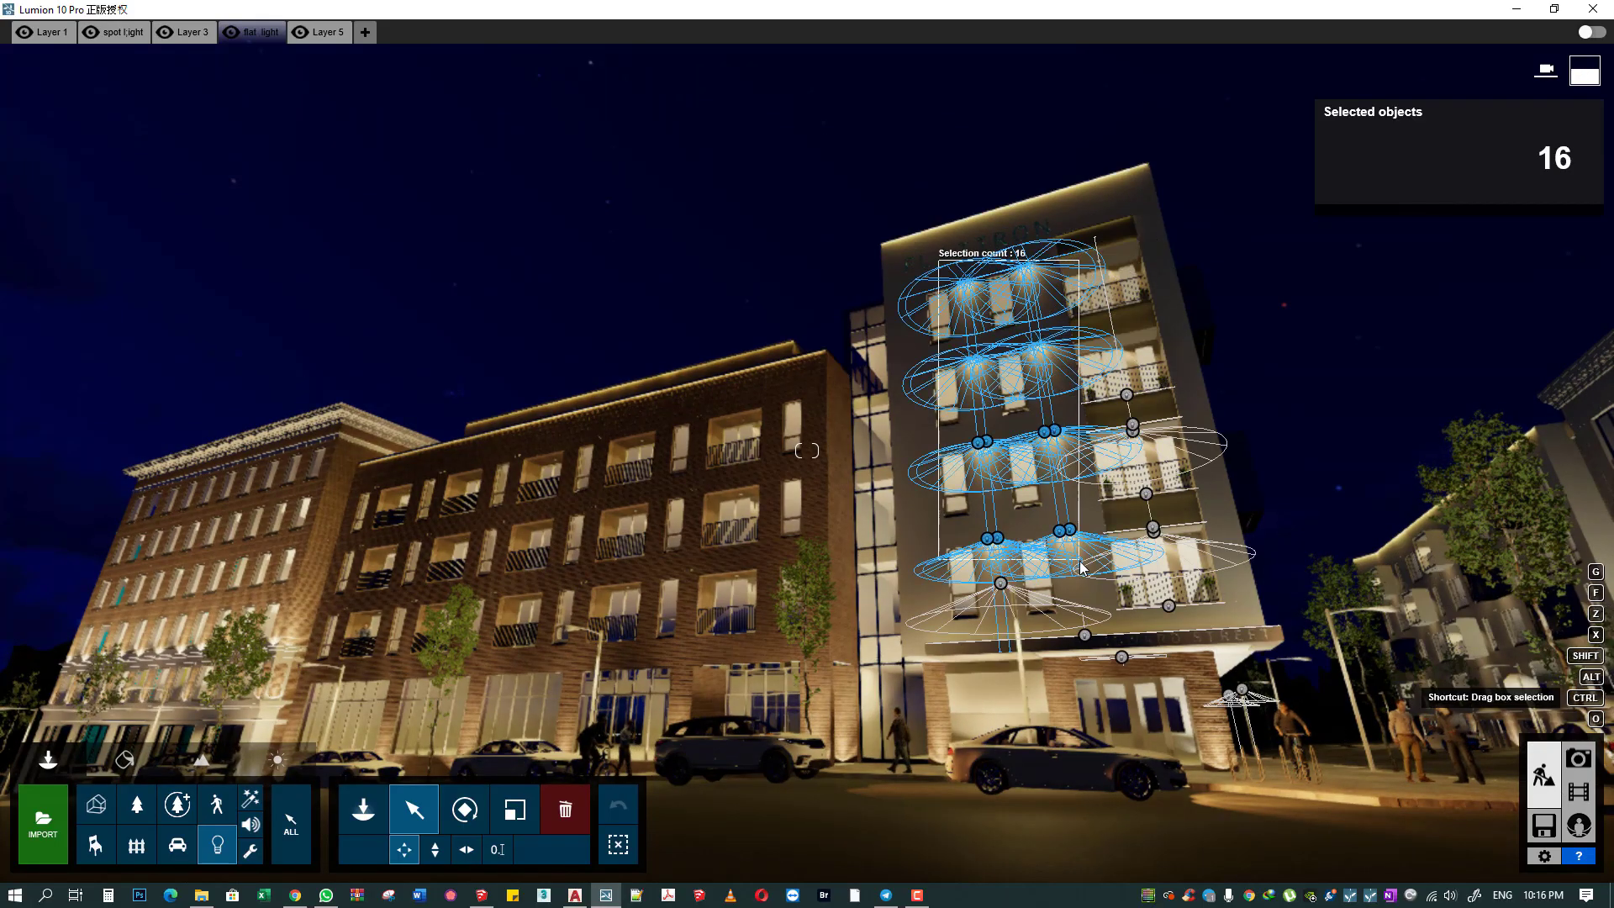
mouse_move(929, 283)
ctrl+mouse_down()
mouse_move(1004, 542)
mouse_move(933, 554)
ctrl+mouse_up()
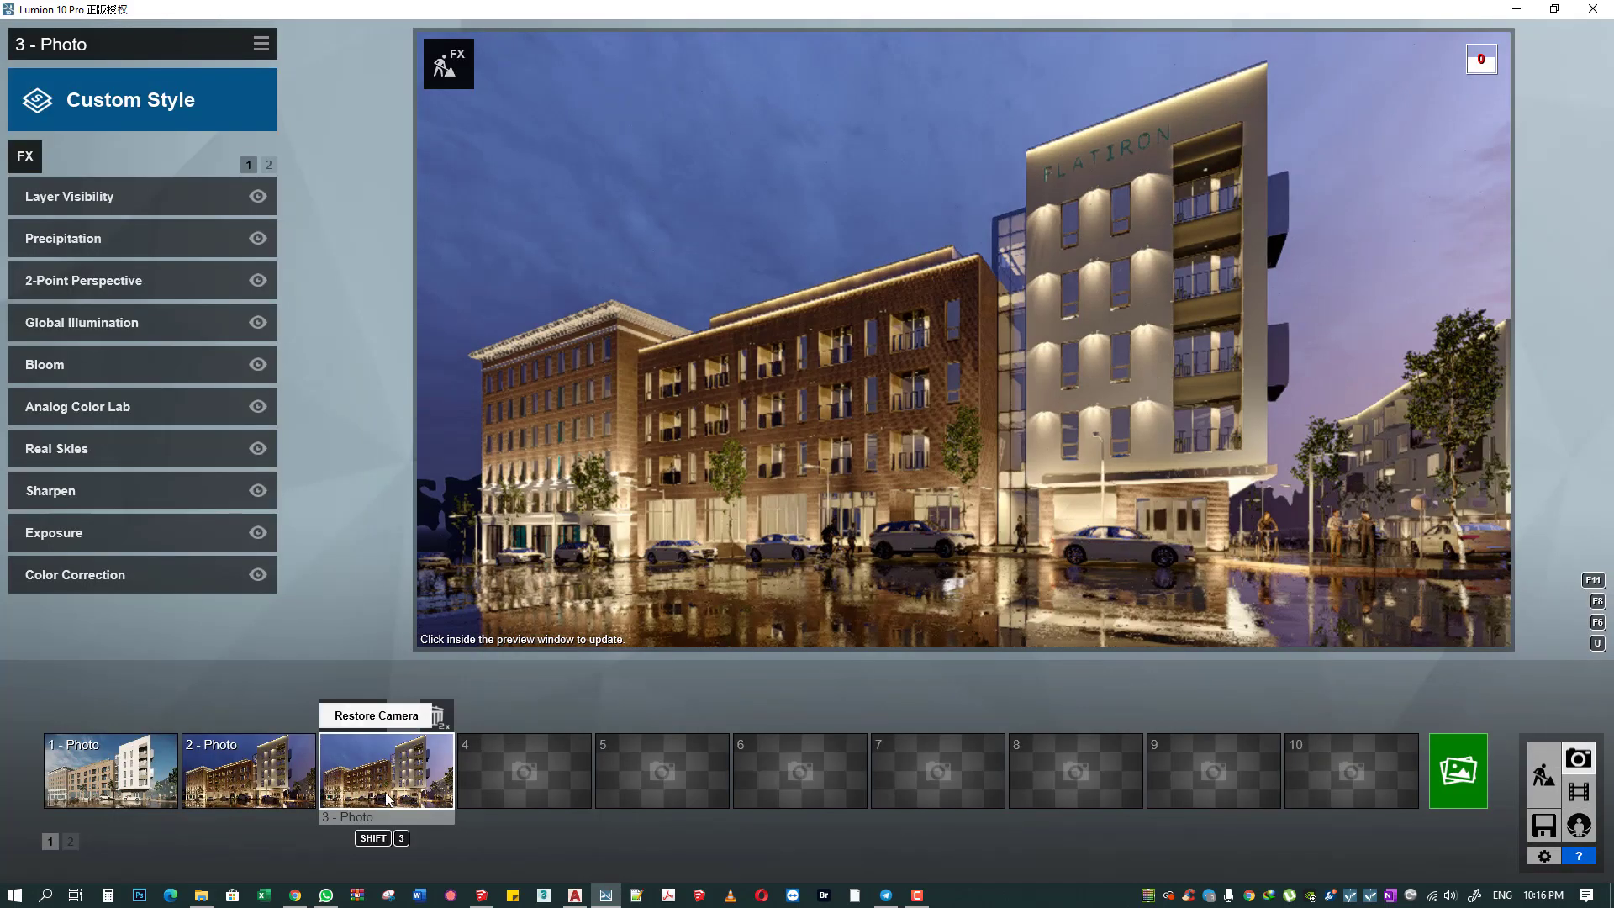
- Render Photo 3 at 3840x2160 print size as file 013
click(1467, 765)
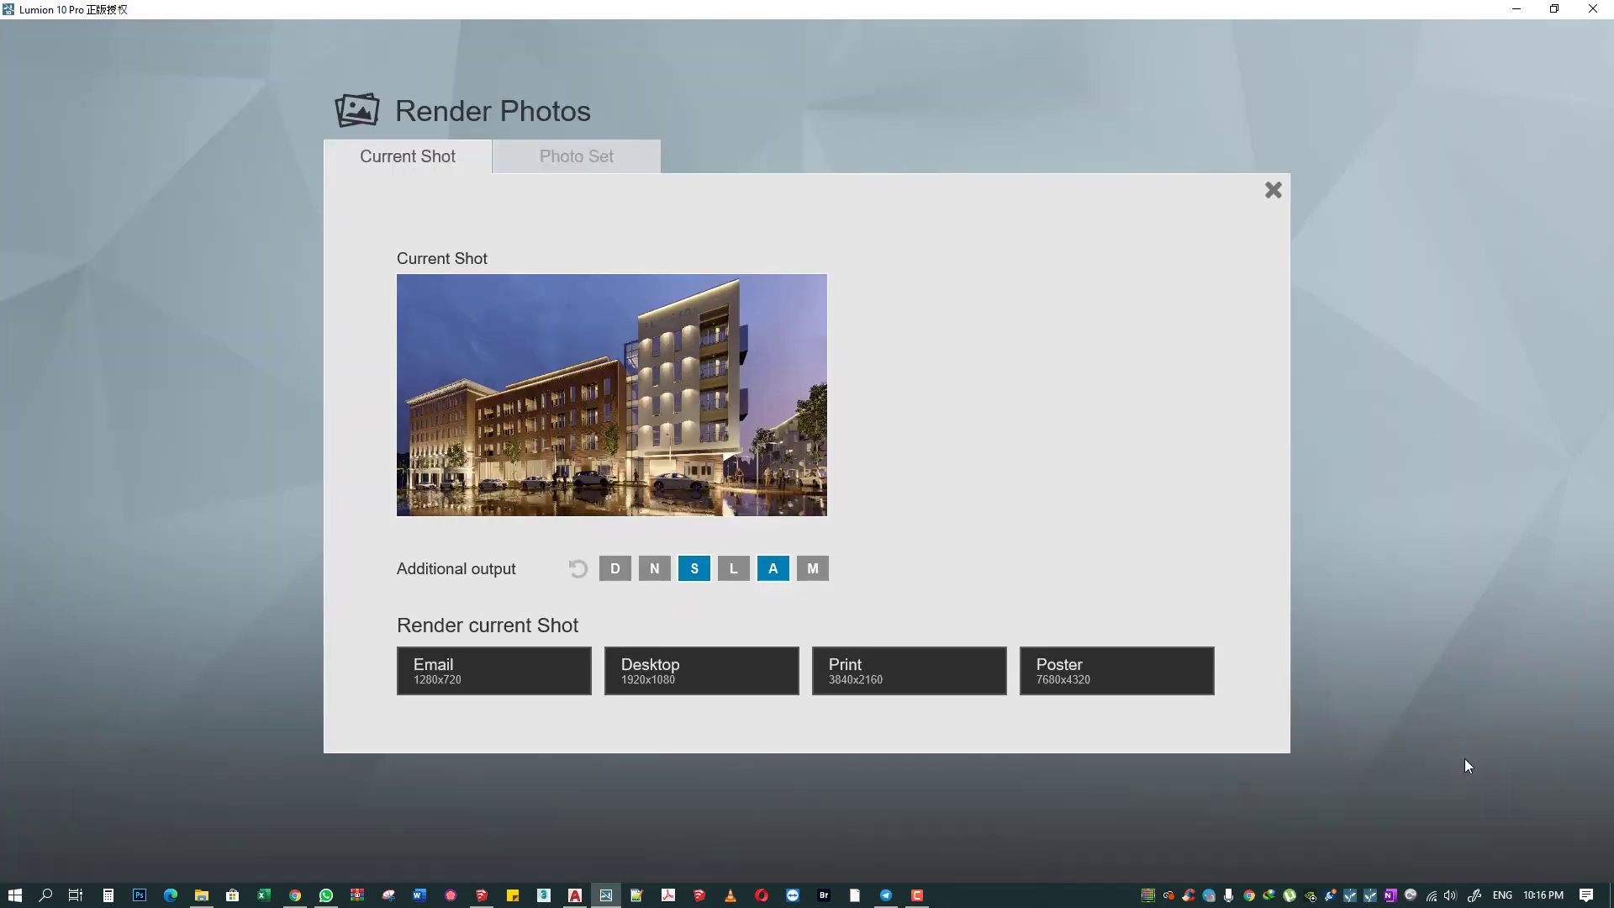
click(888, 692)
text(013)
key(Return)
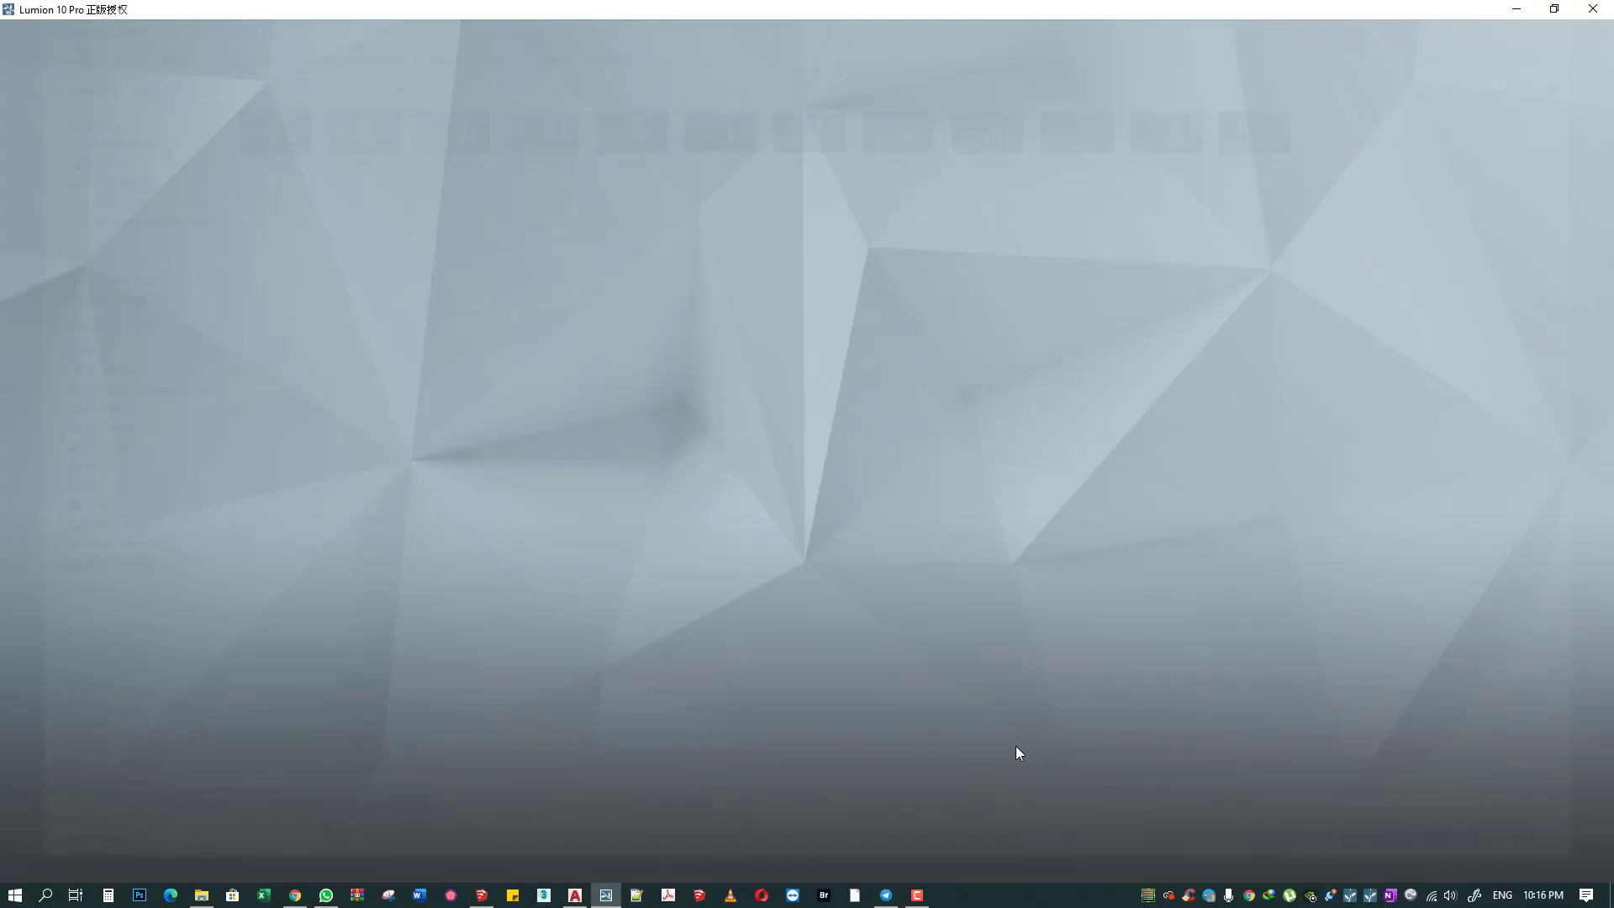
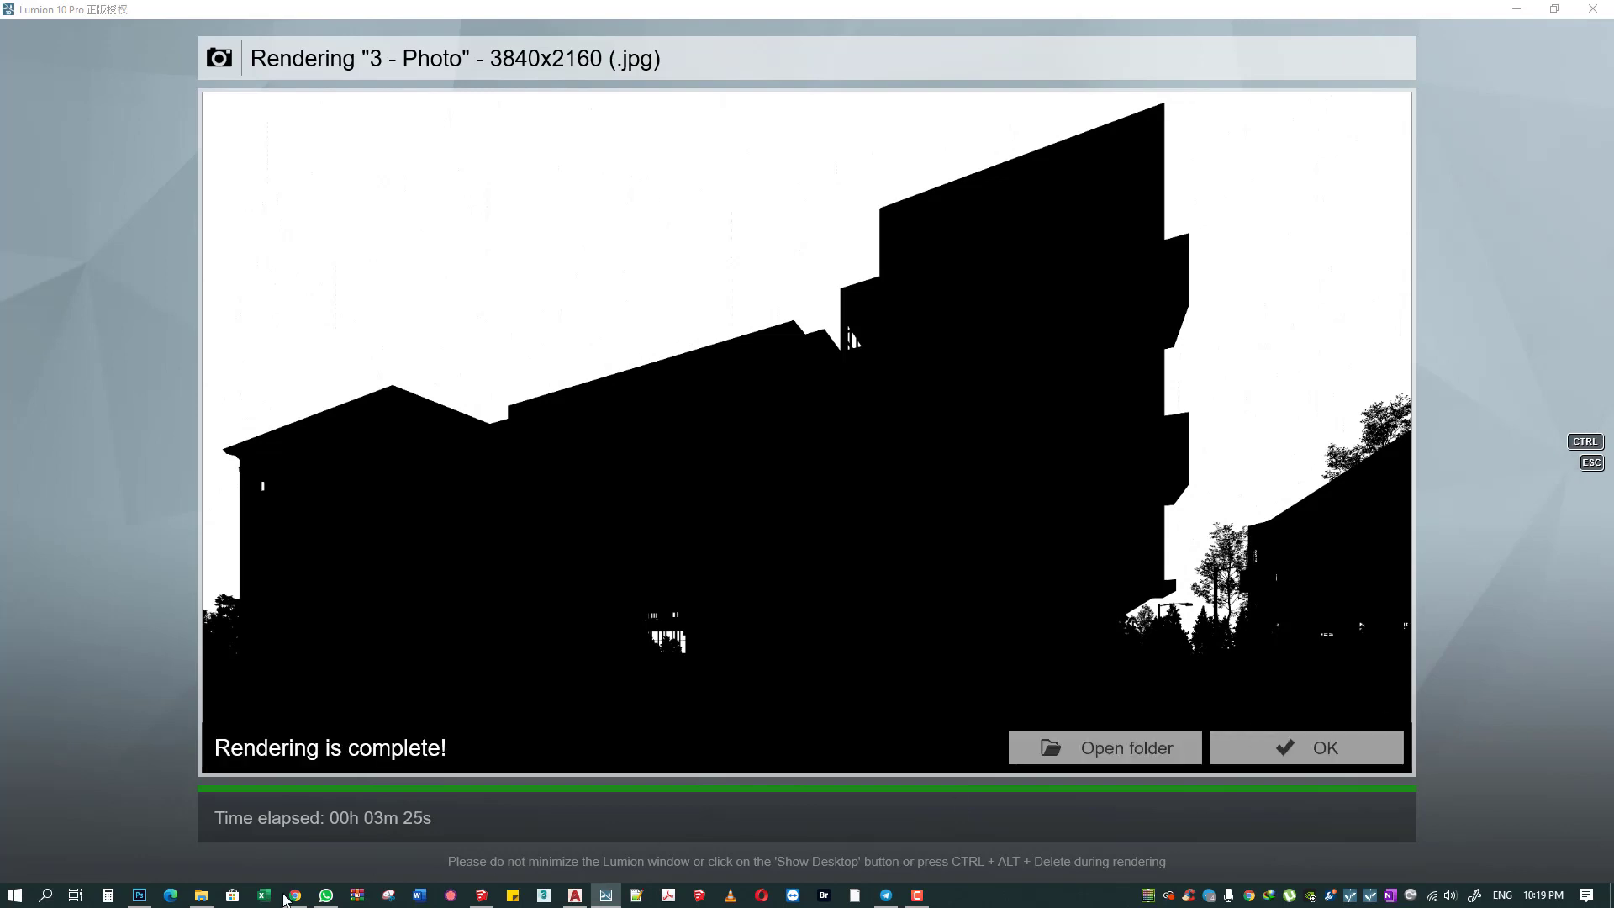
- Open the finished FLATIRON render folder and step through the night renders in Photos
click(1079, 748)
click(656, 217)
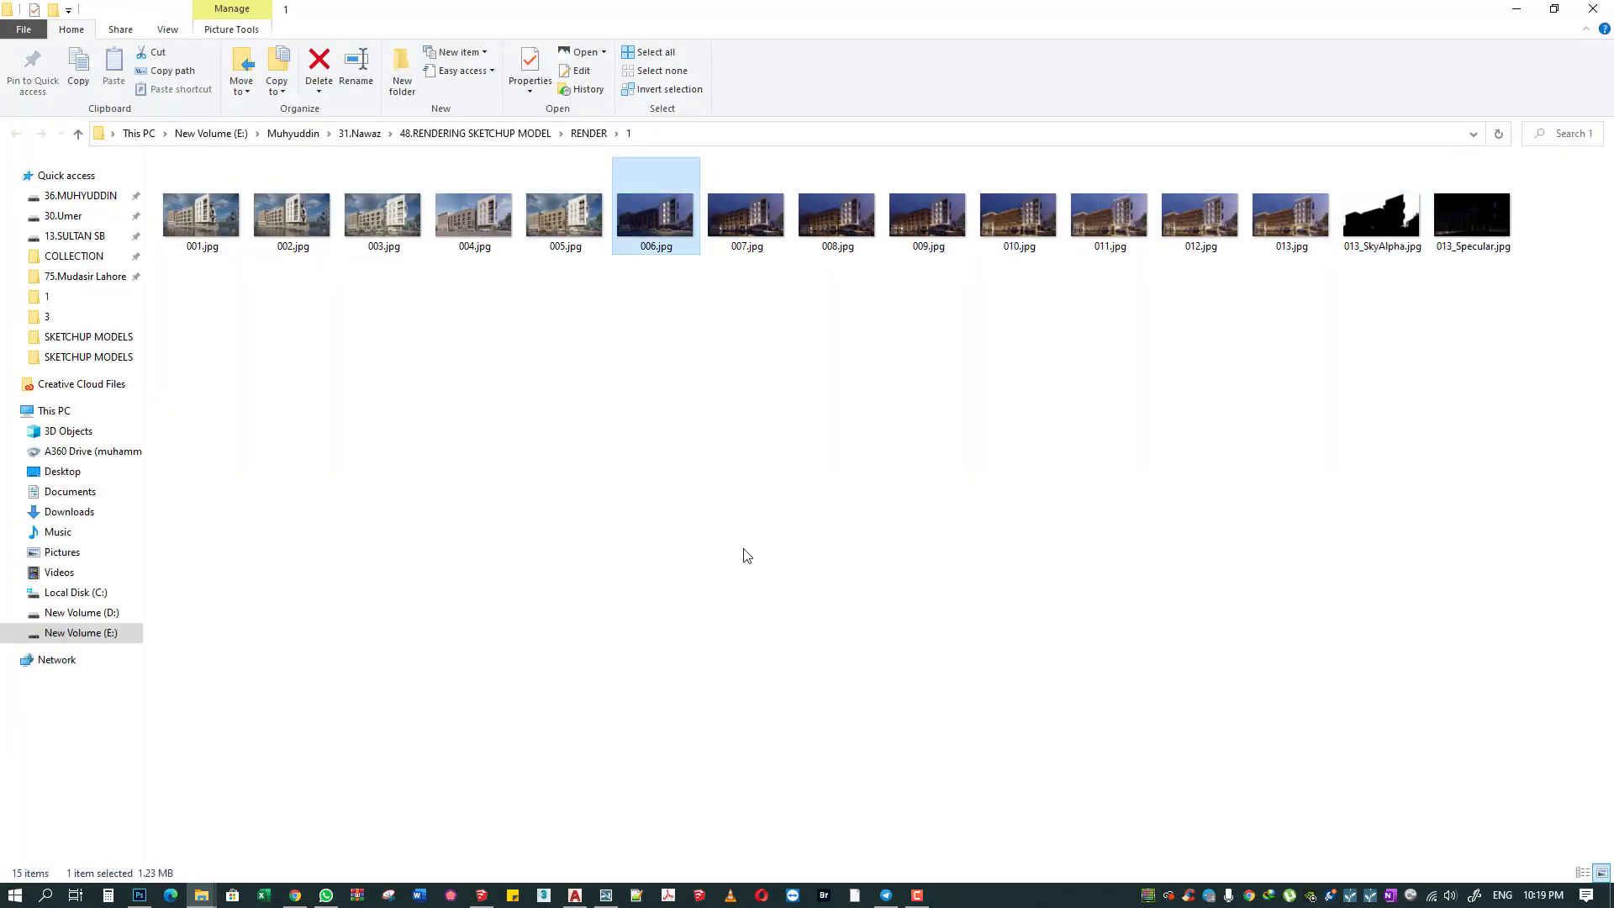
key(Right)
key(Return)
key(Right)
key(Right)
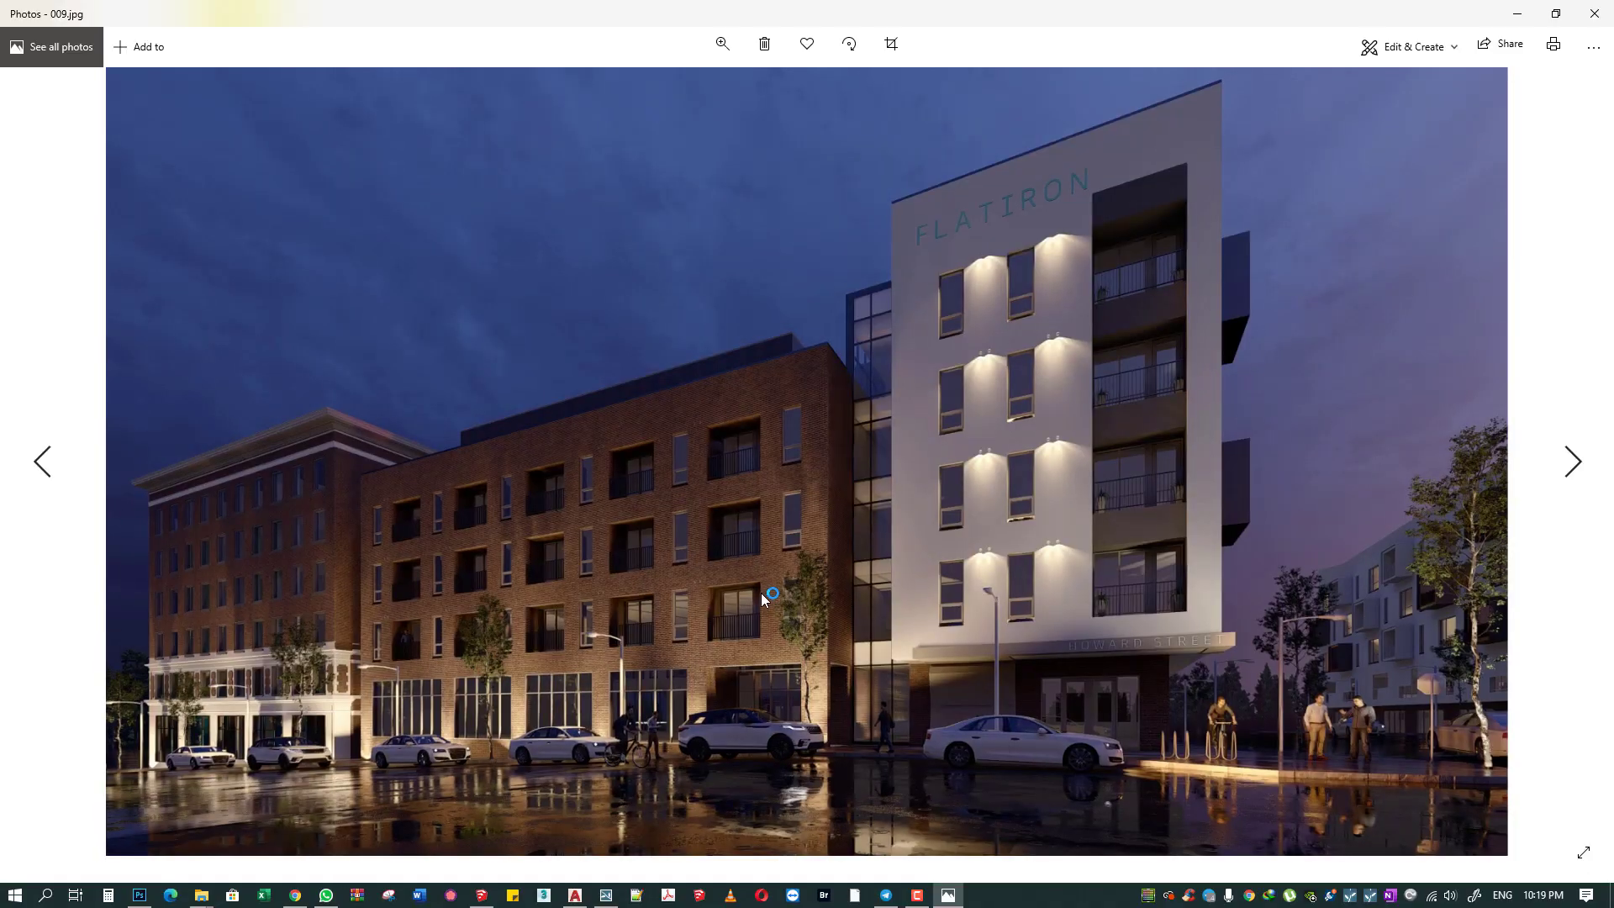
key(Right)
key(Right)
key(Right)
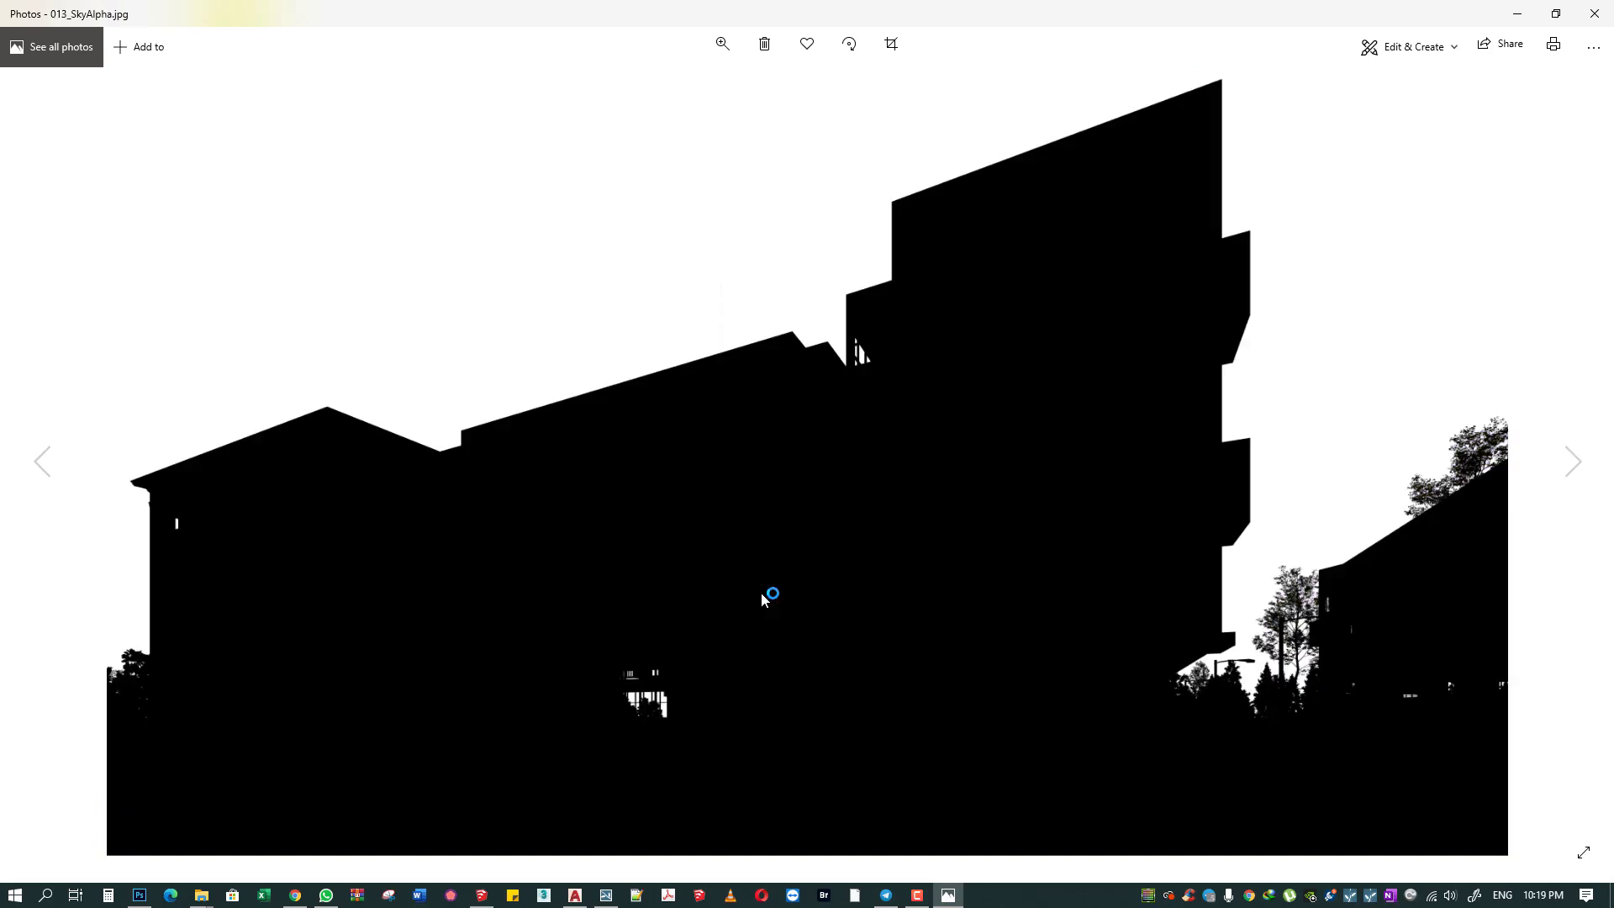
key(Right)
- Drag render 013 into Photoshop, then pick the sky alpha pass image
click(1594, 13)
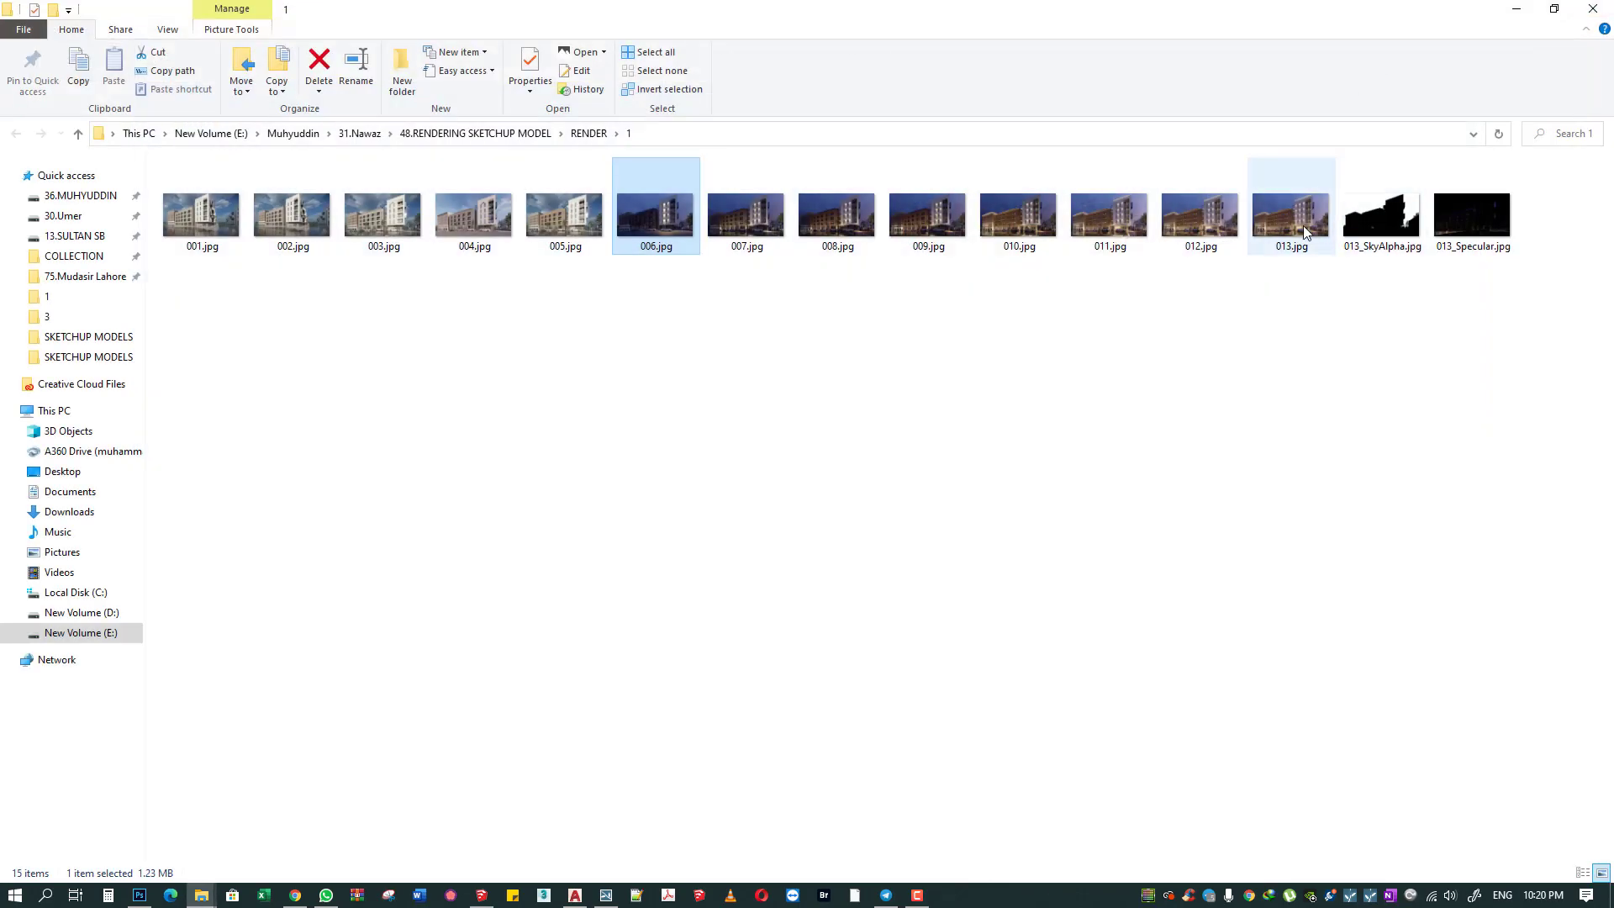
mouse_move(1298, 235)
mouse_down()
mouse_move(242, 713)
mouse_move(506, 133)
mouse_up()
click(1536, 10)
- Drag the 013_SkyAlpha and 013_Specular passes into 013.jpg as layers and commit placement
mouse_move(1379, 210)
mouse_down()
mouse_move(690, 187)
mouse_move(536, 316)
mouse_up()
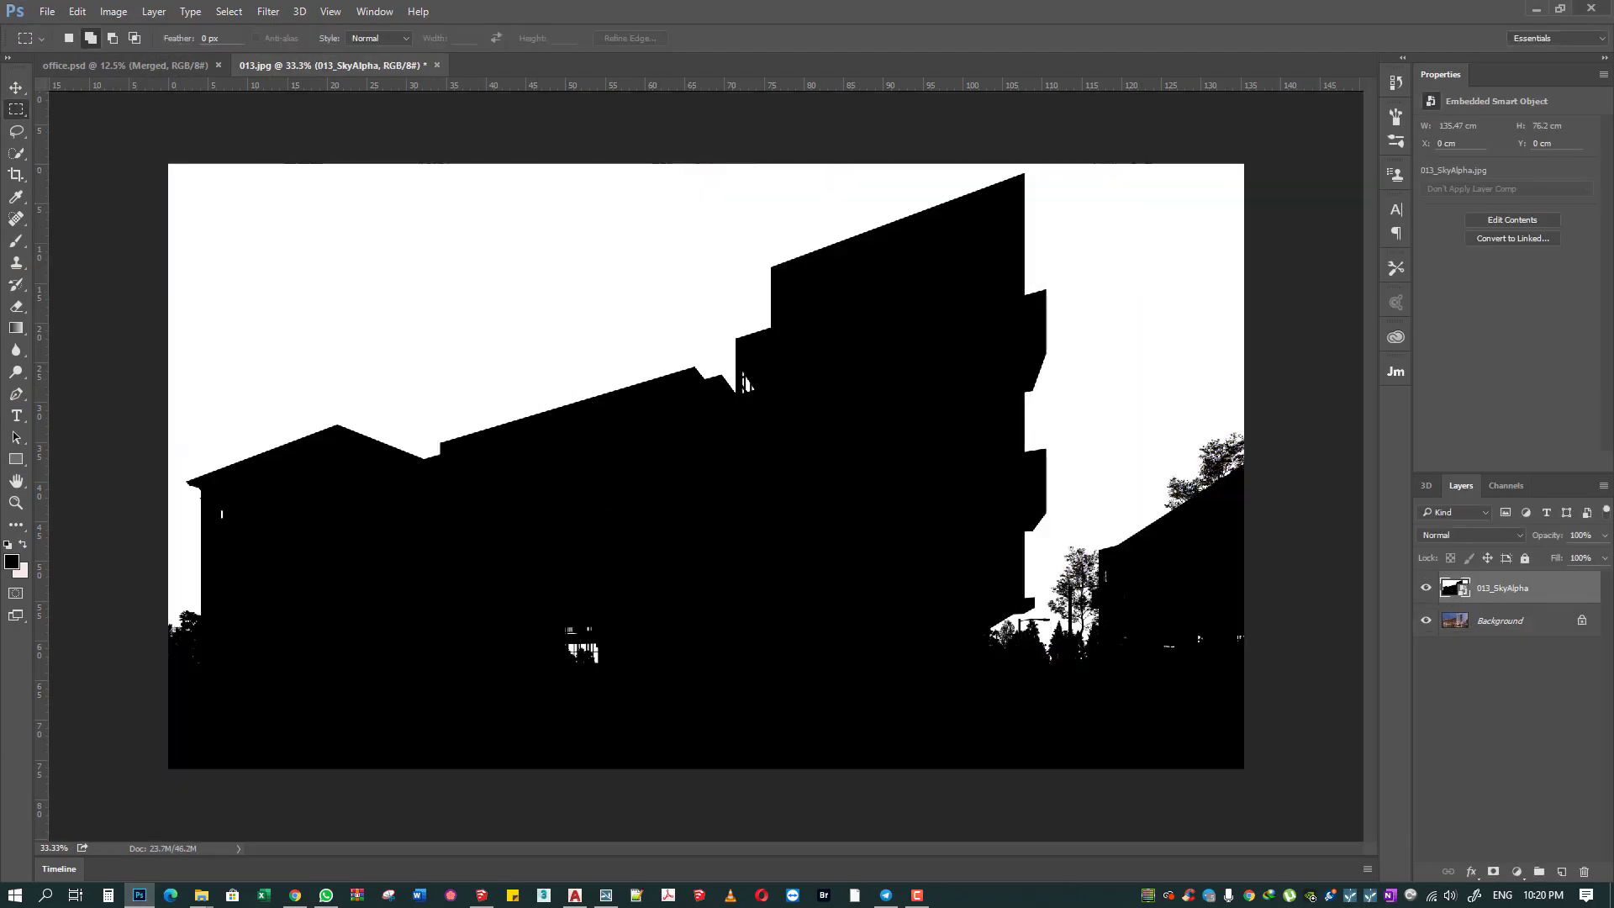
click(1536, 10)
mouse_move(1471, 214)
mouse_down()
mouse_move(412, 664)
mouse_move(466, 681)
mouse_up()
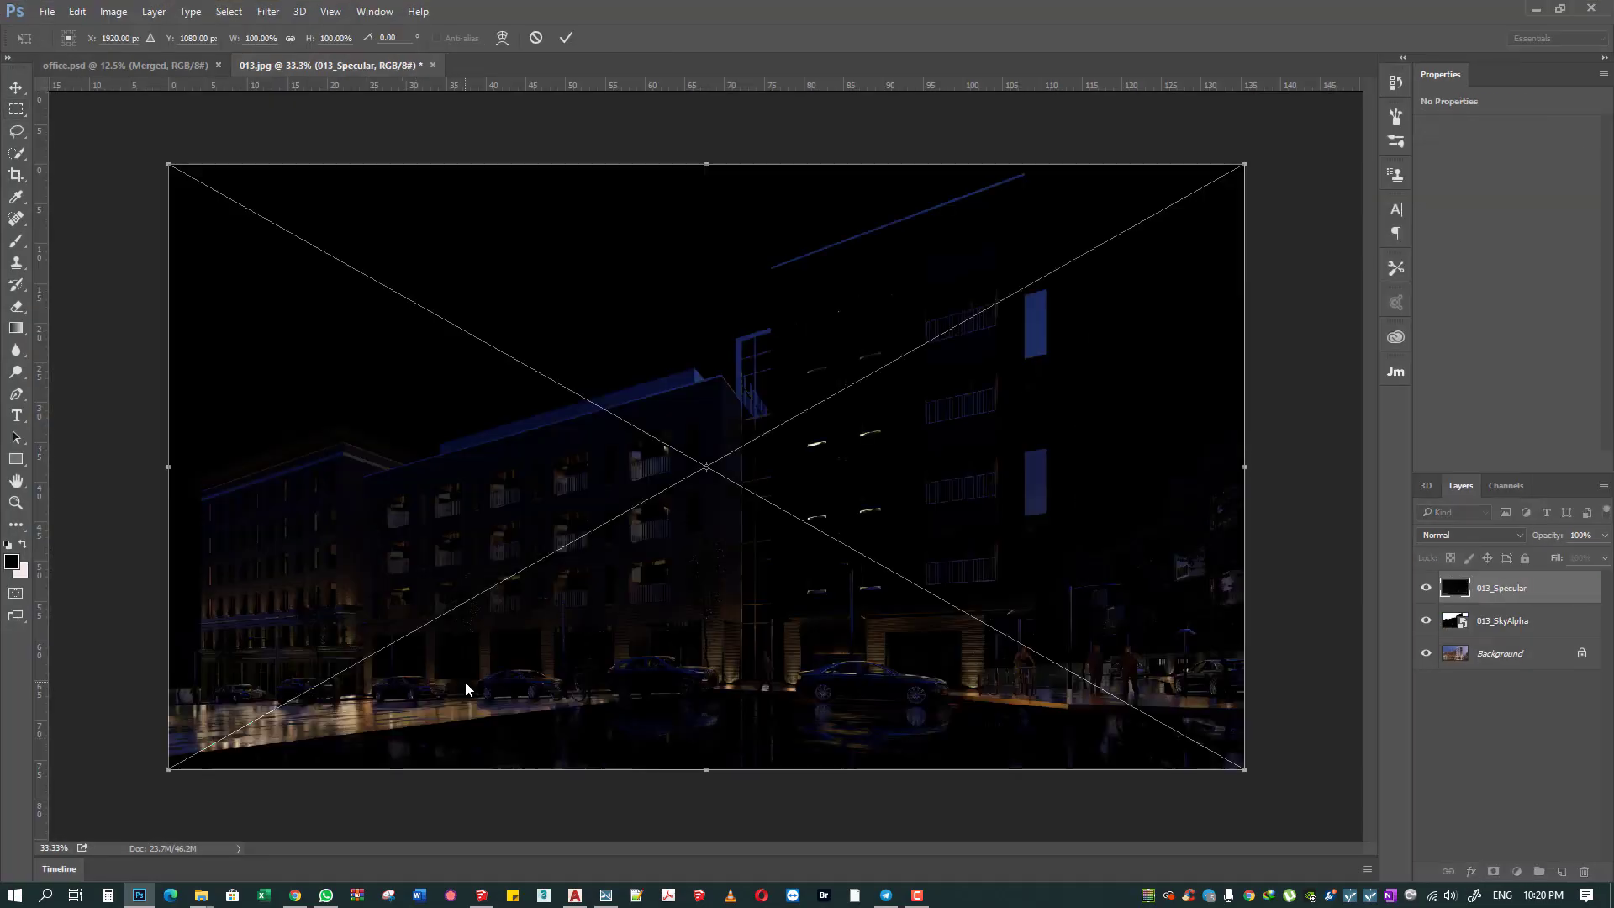
key(Return)
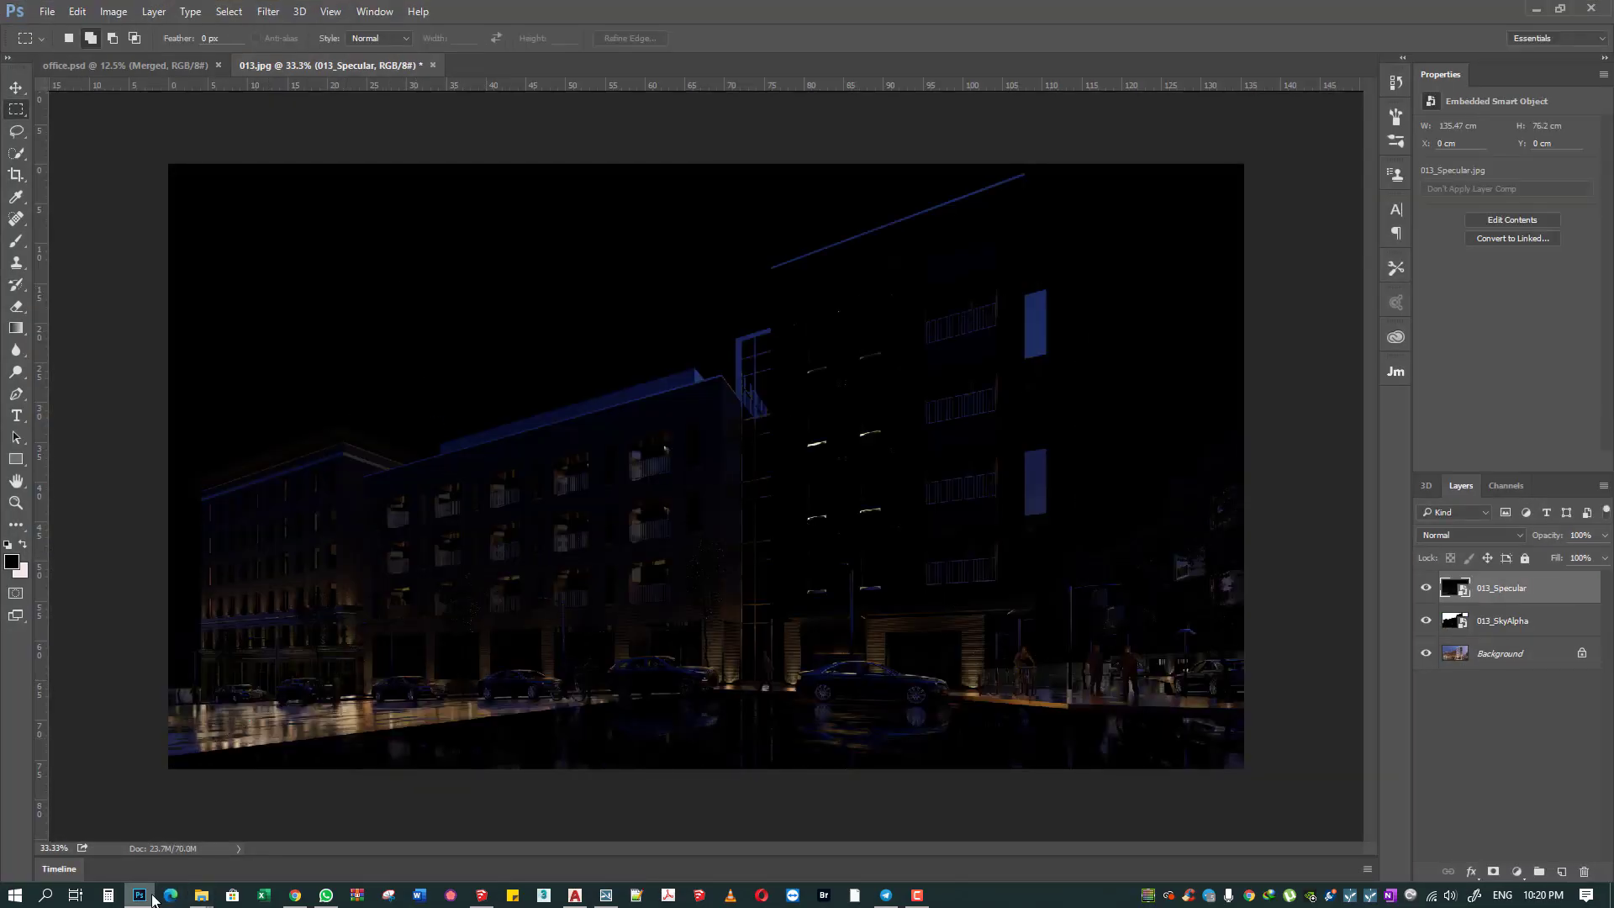
mouse_move(200, 895)
click(105, 836)
click(126, 632)
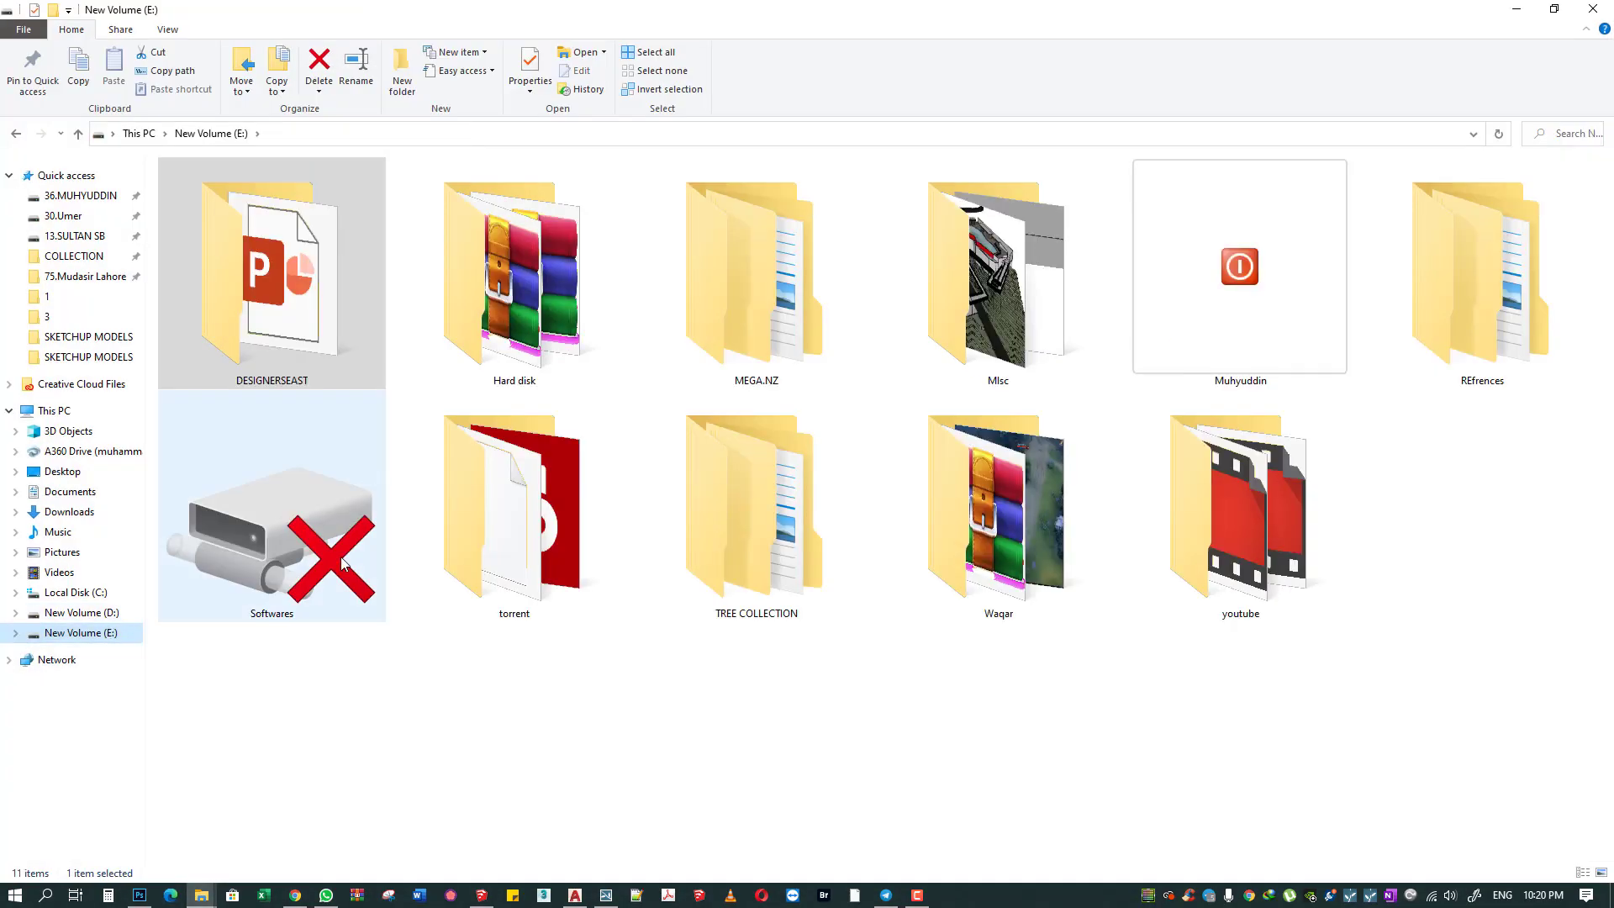
- Browse the E:\torrent folder, then open Downloads and scroll through its files
double_click(466, 534)
click(465, 535)
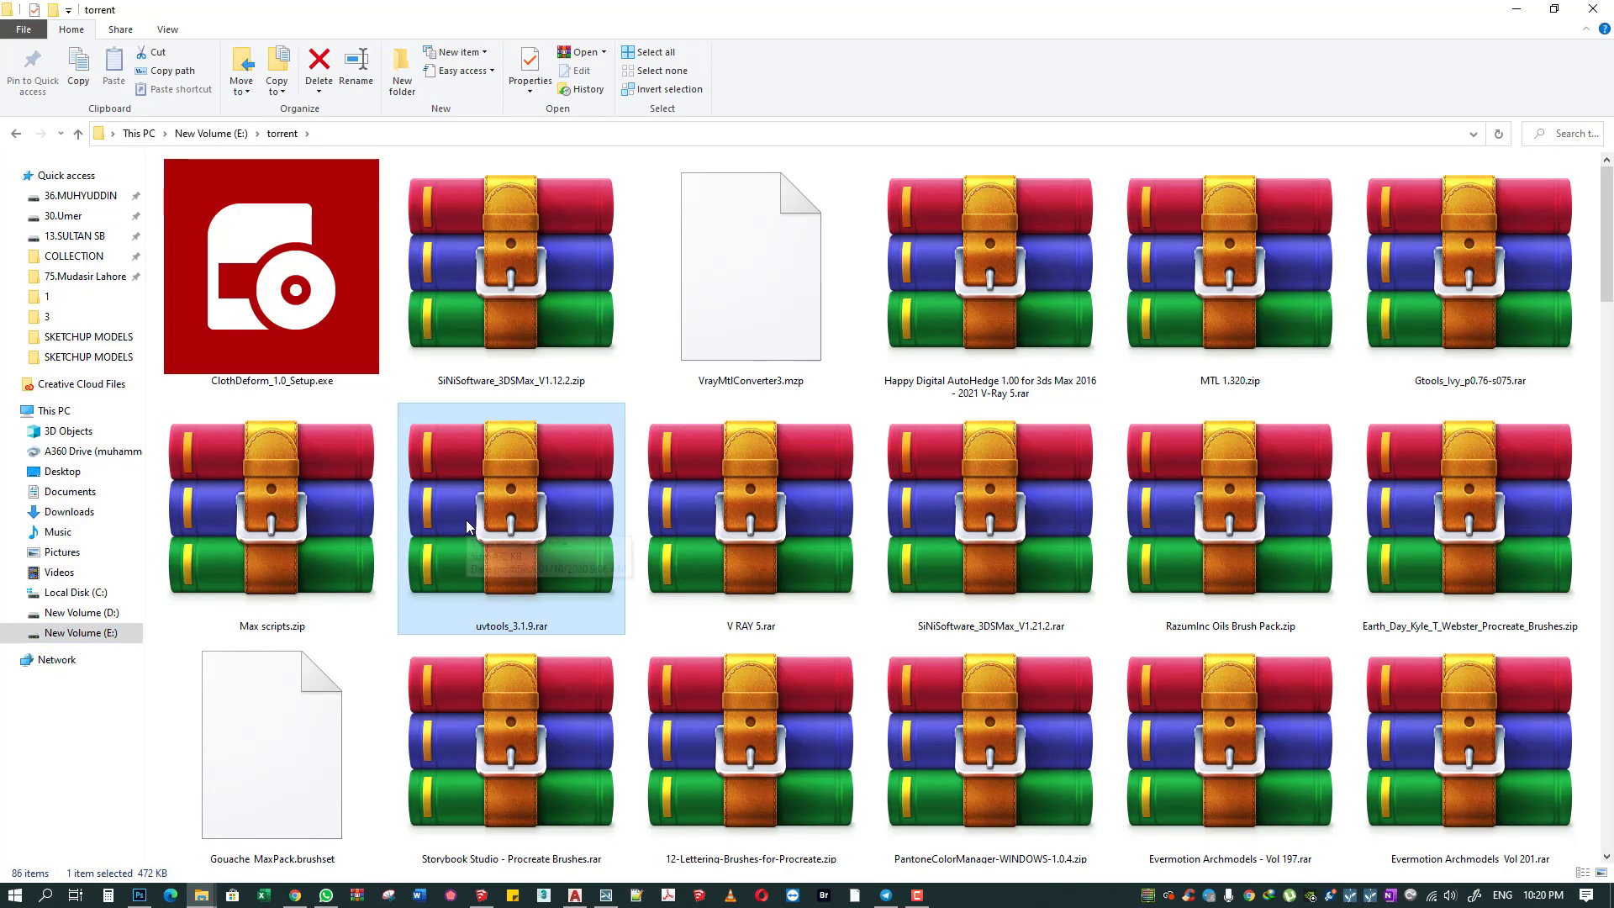
key(i)
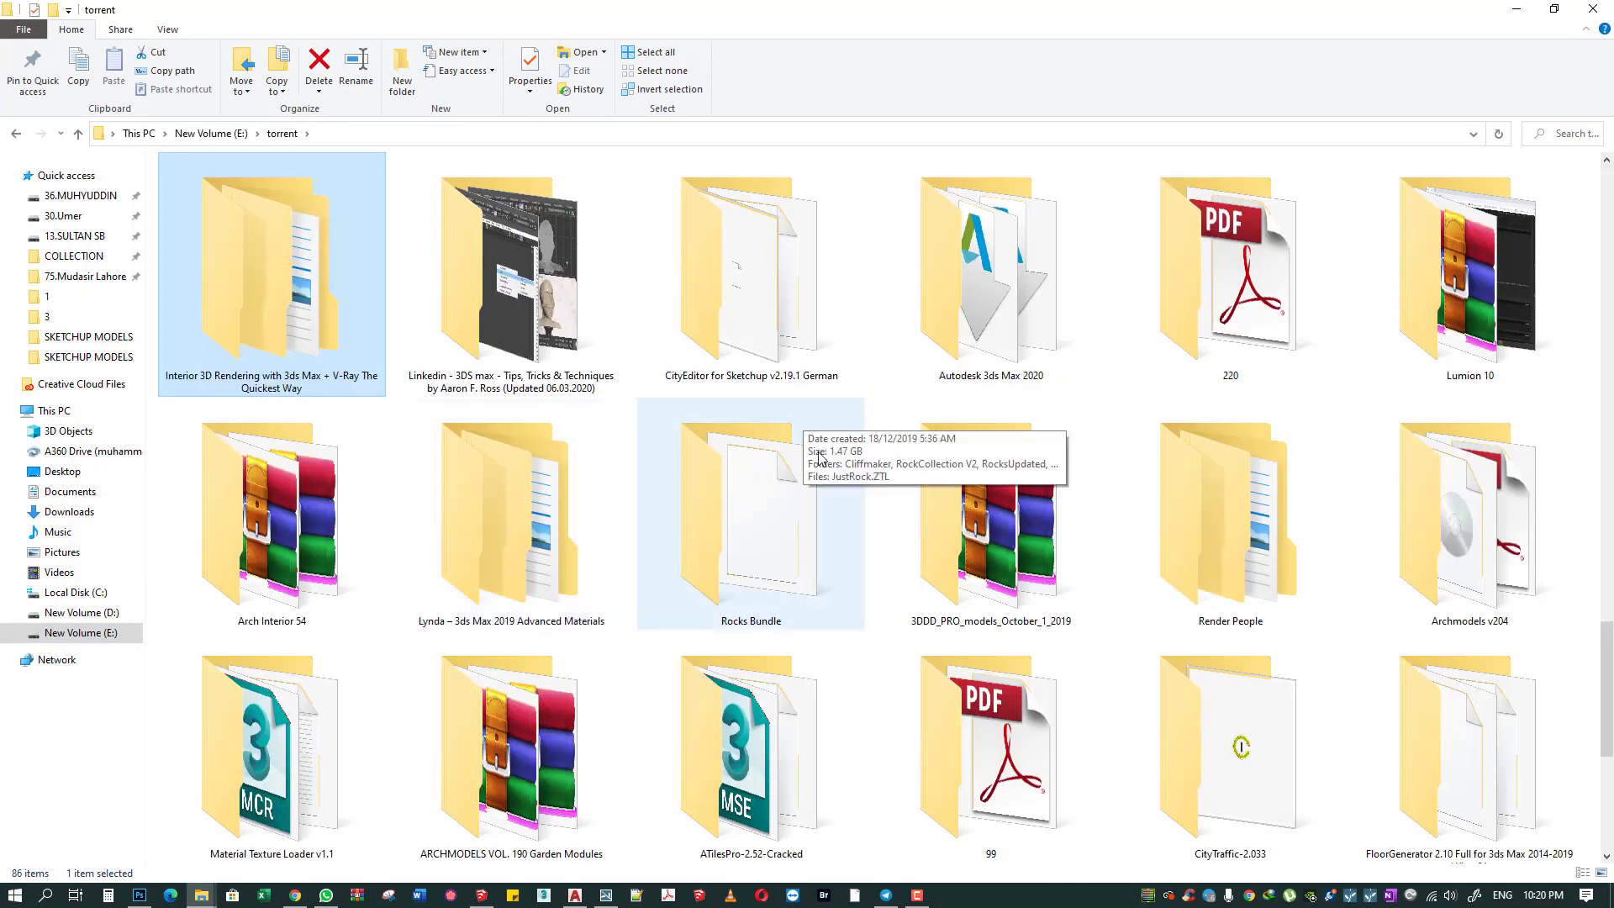
drag(1607, 701, 1607, 799)
click(69, 511)
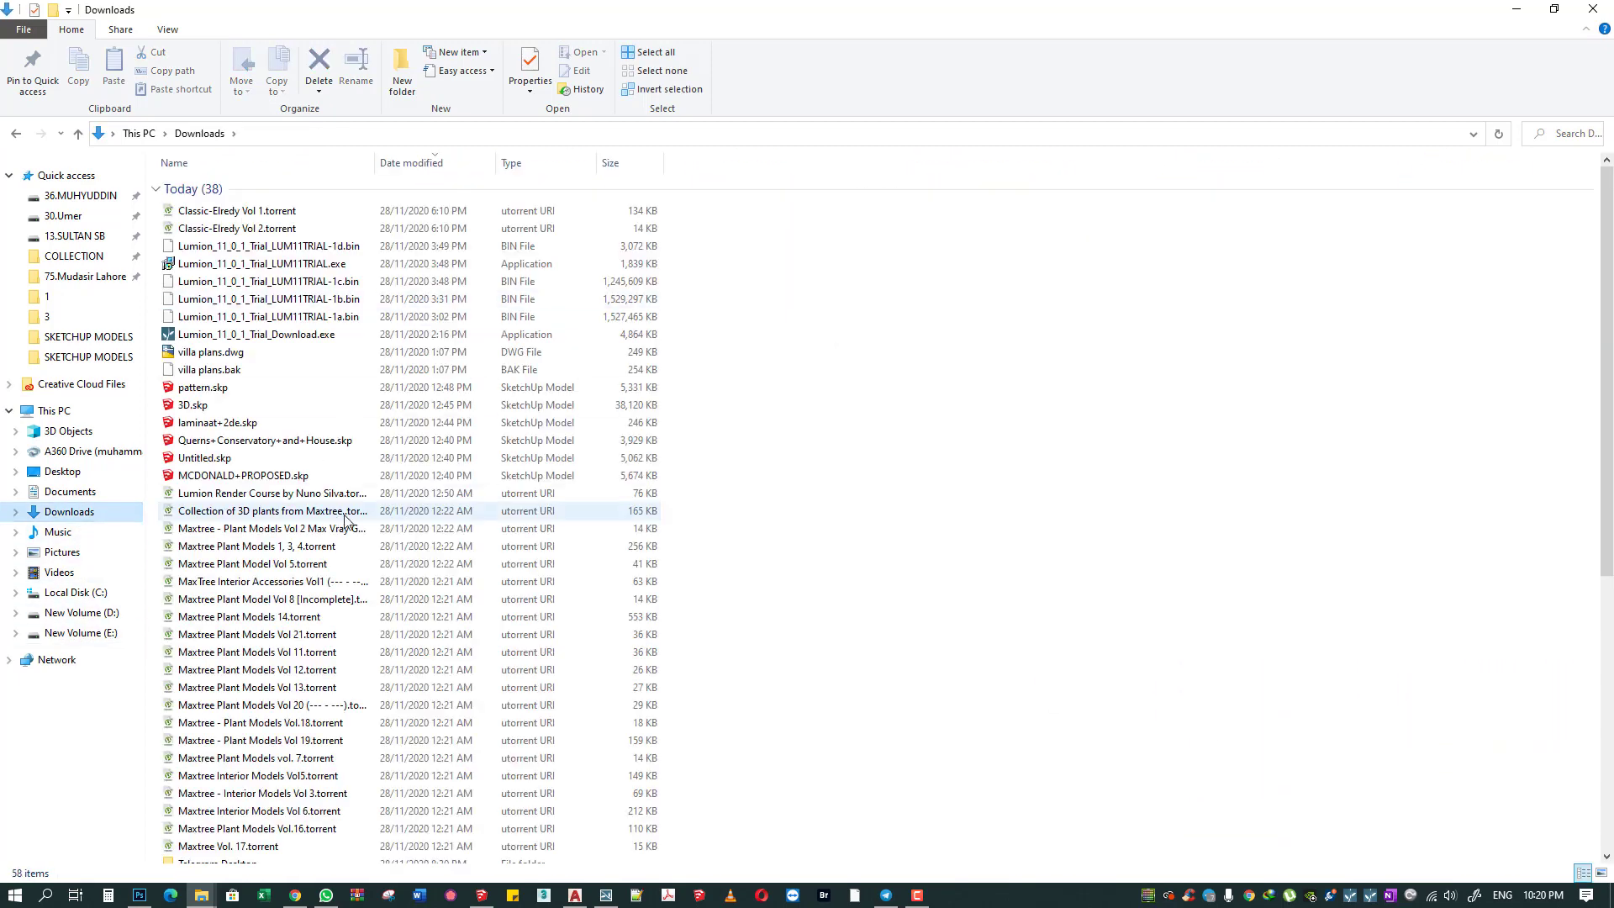
scroll(375, 534, down, 8)
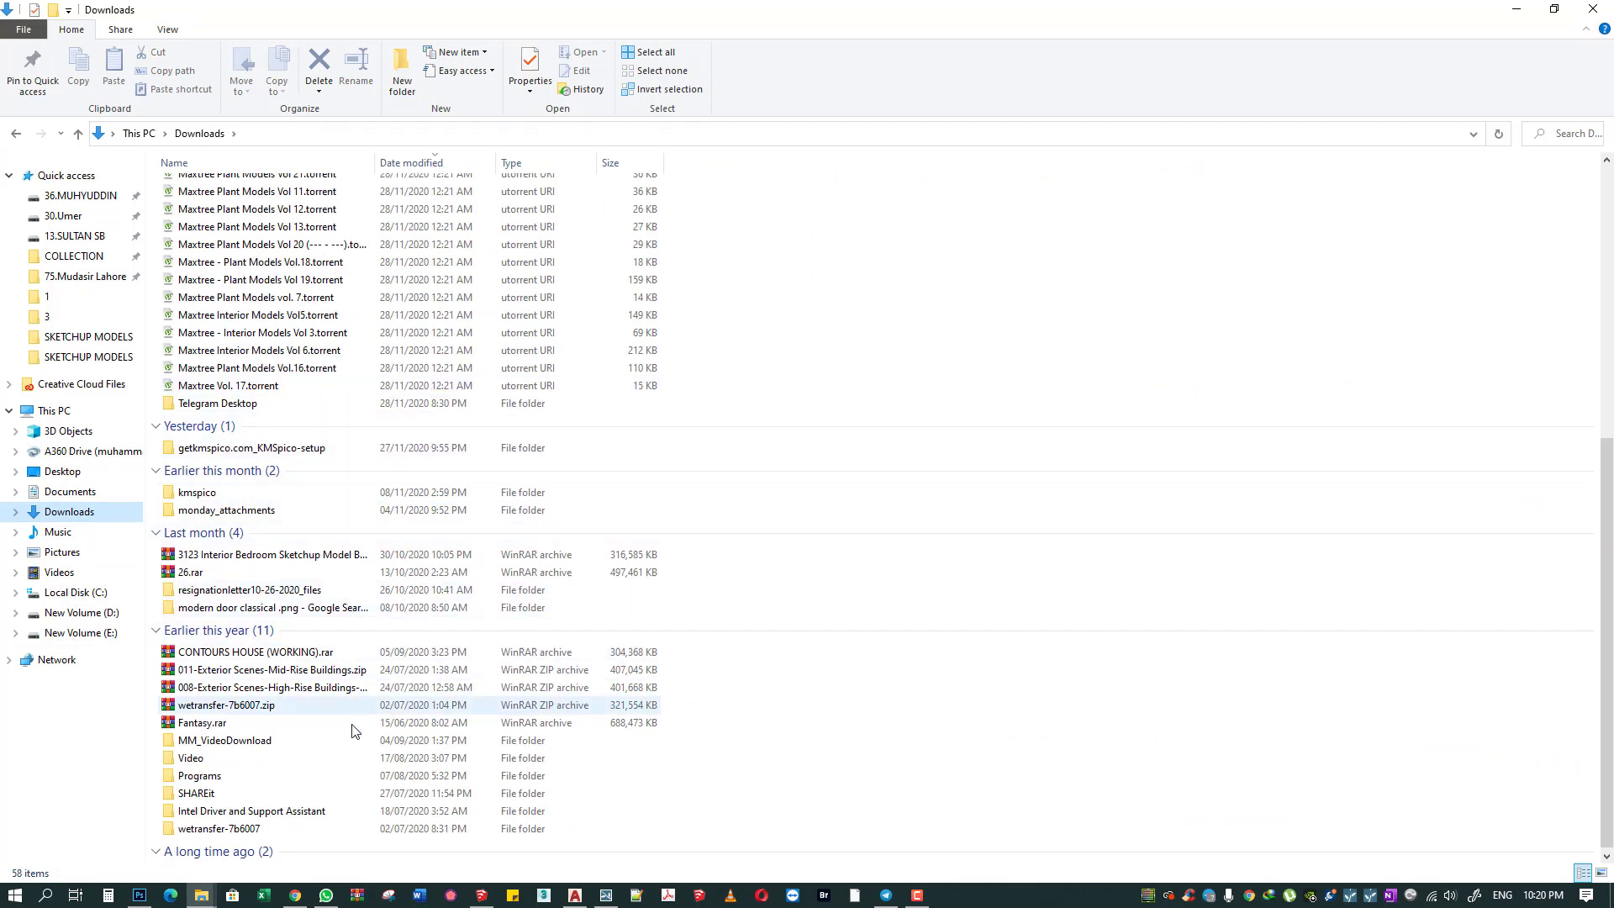
scroll(353, 748, down, 1)
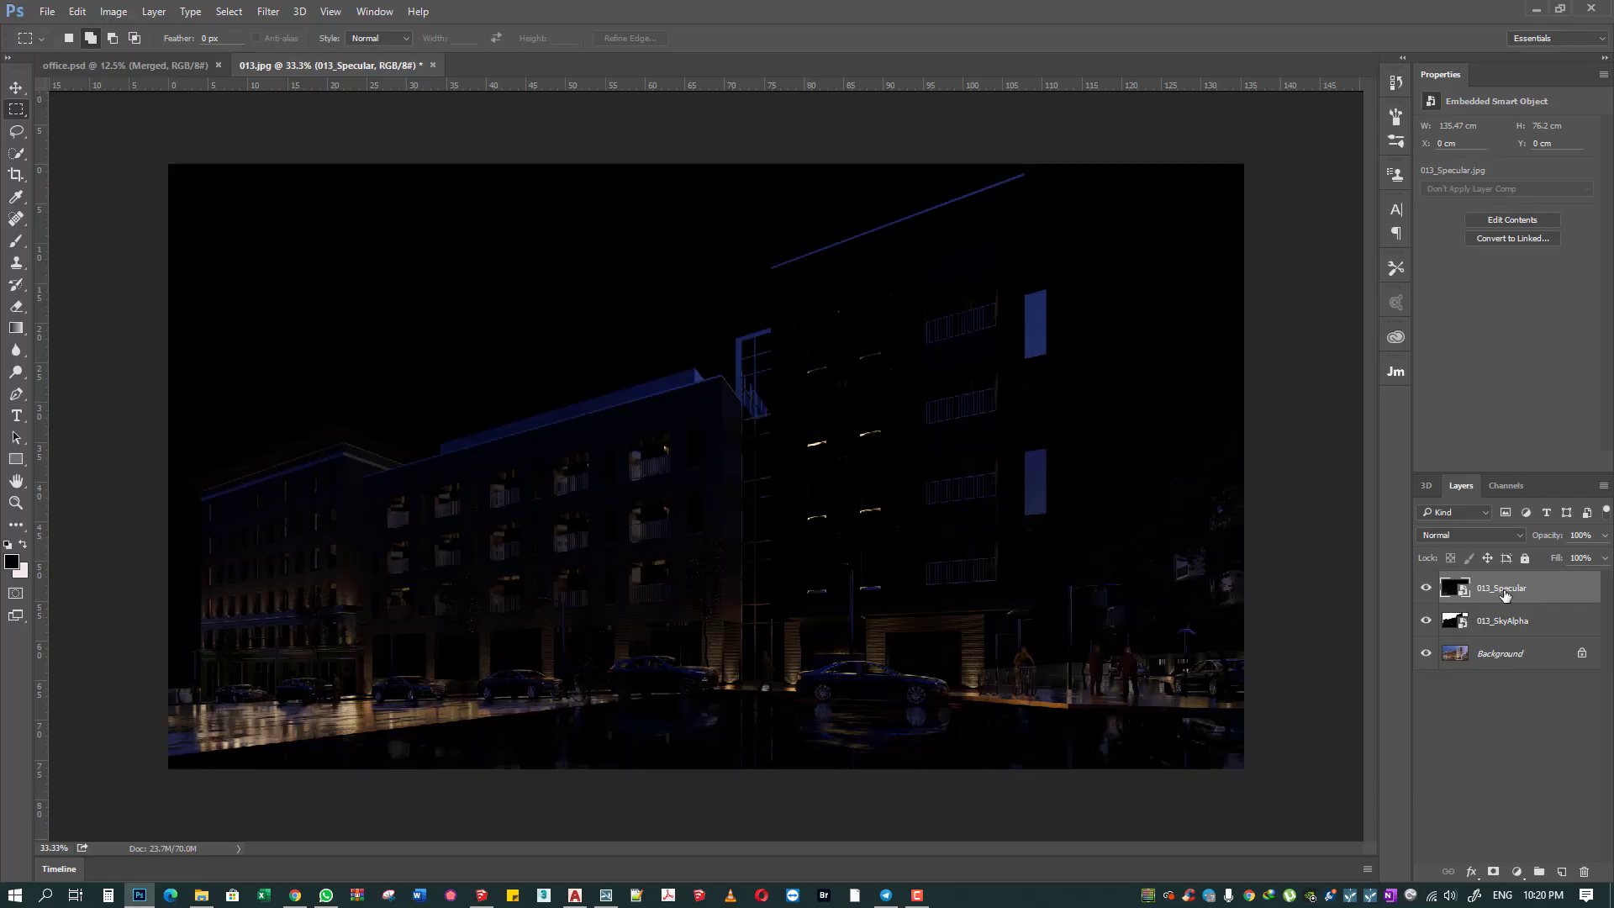
- Set 013_Specular to Screen blending, hide 013_SkyAlpha, and compare with specular on and off
click(1482, 536)
click(1431, 650)
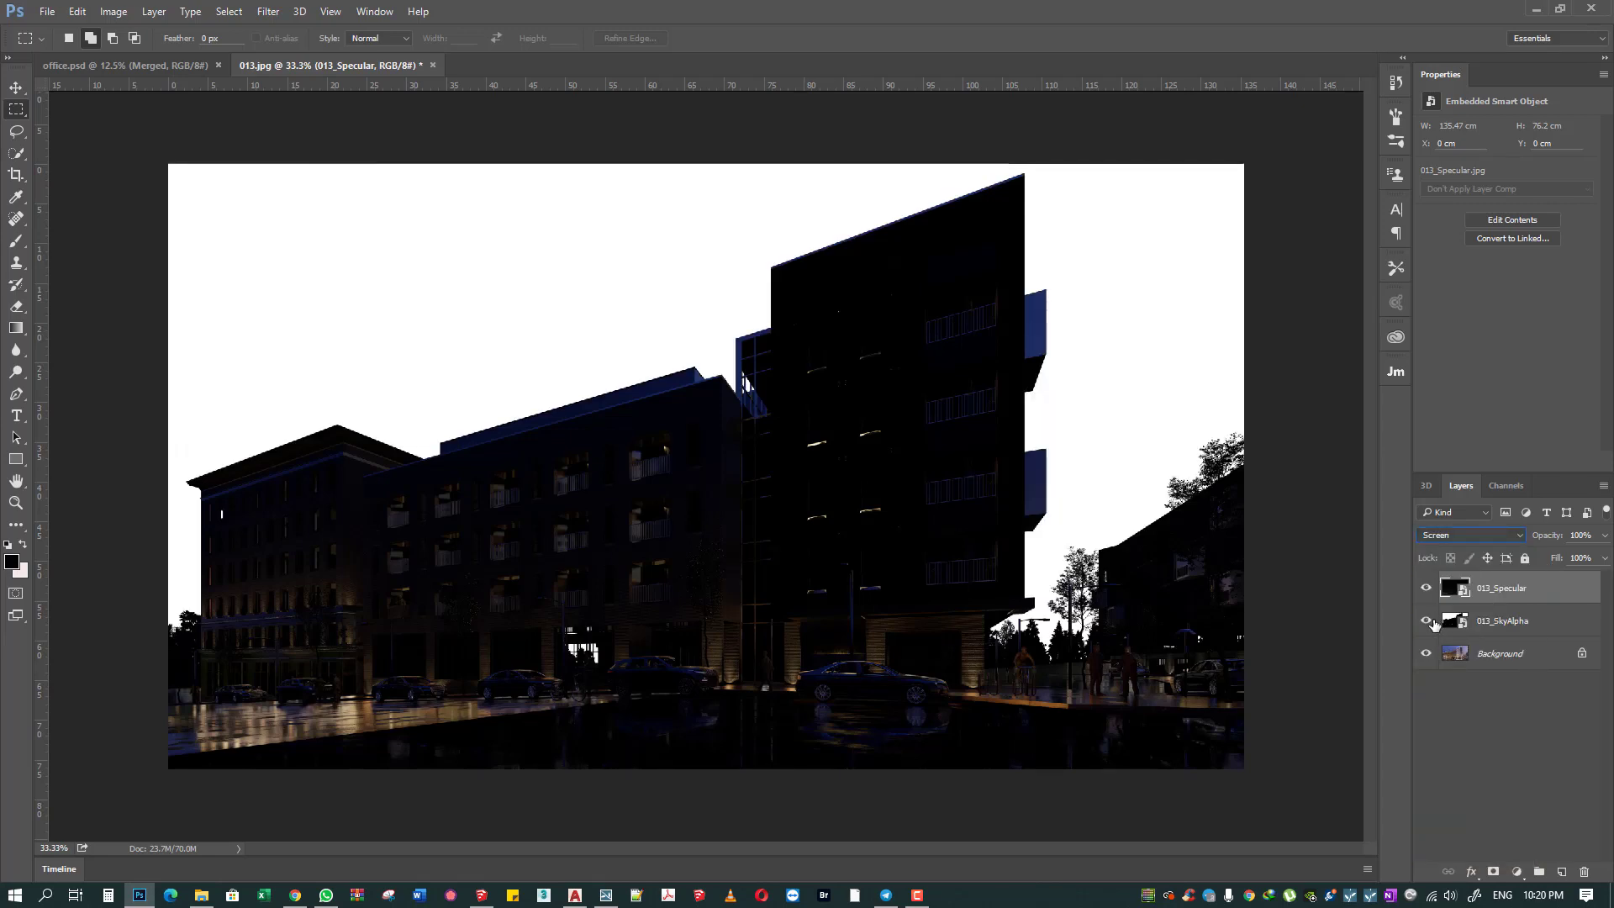
click(1427, 621)
click(1427, 589)
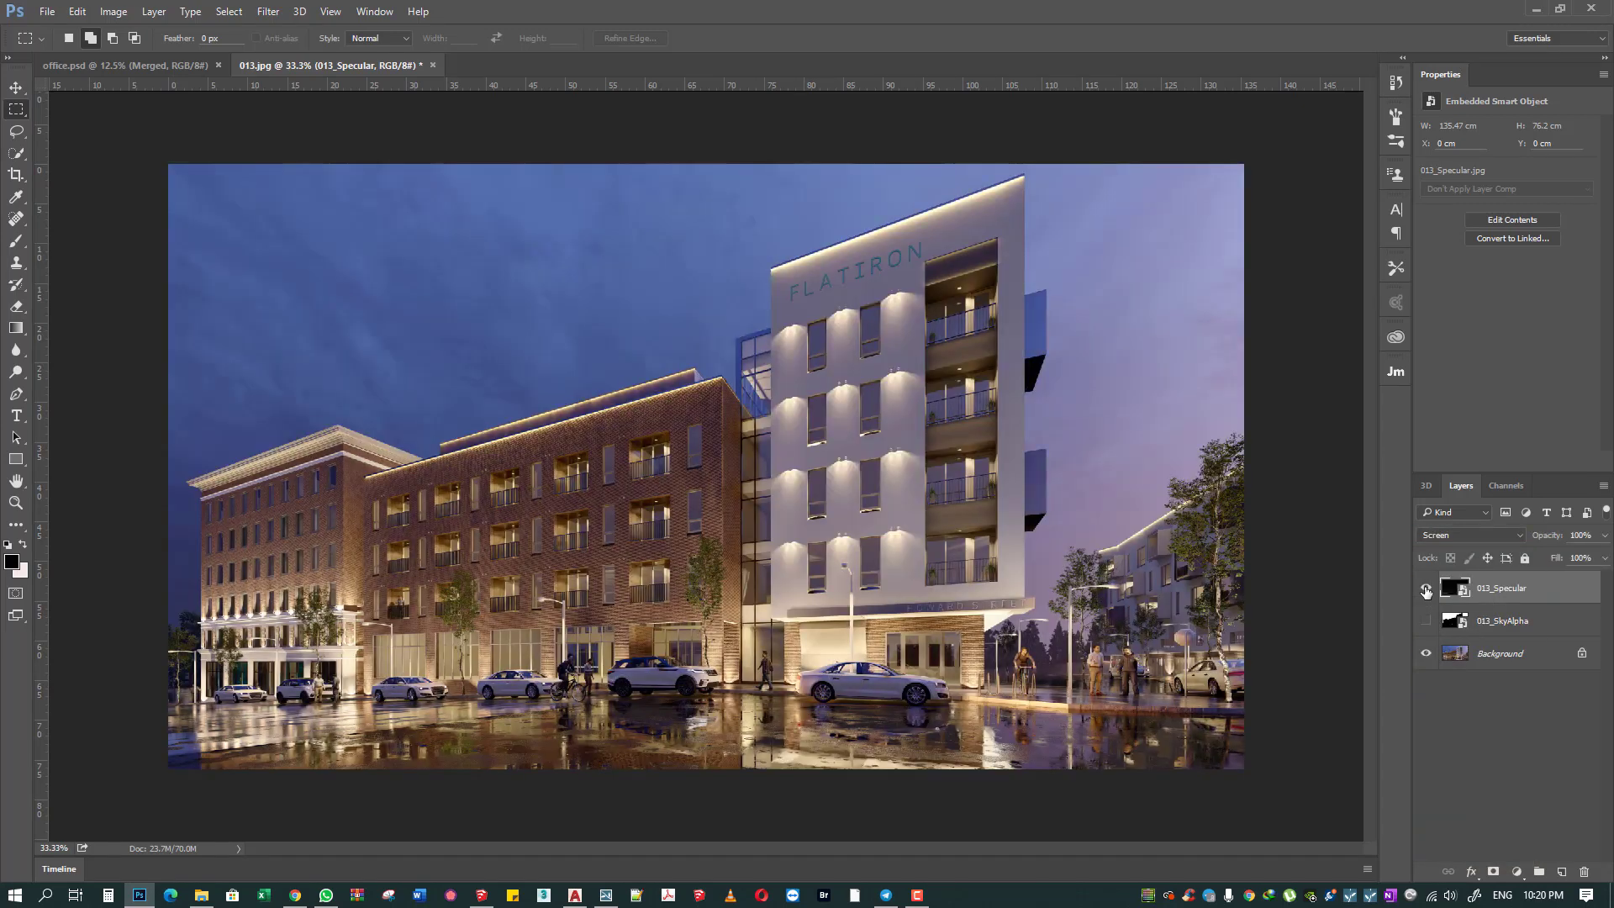
click(1426, 589)
click(1426, 588)
- Copy the light-streak layer from office.psd into 013.jpg at 65% opacity
click(126, 65)
key(v)
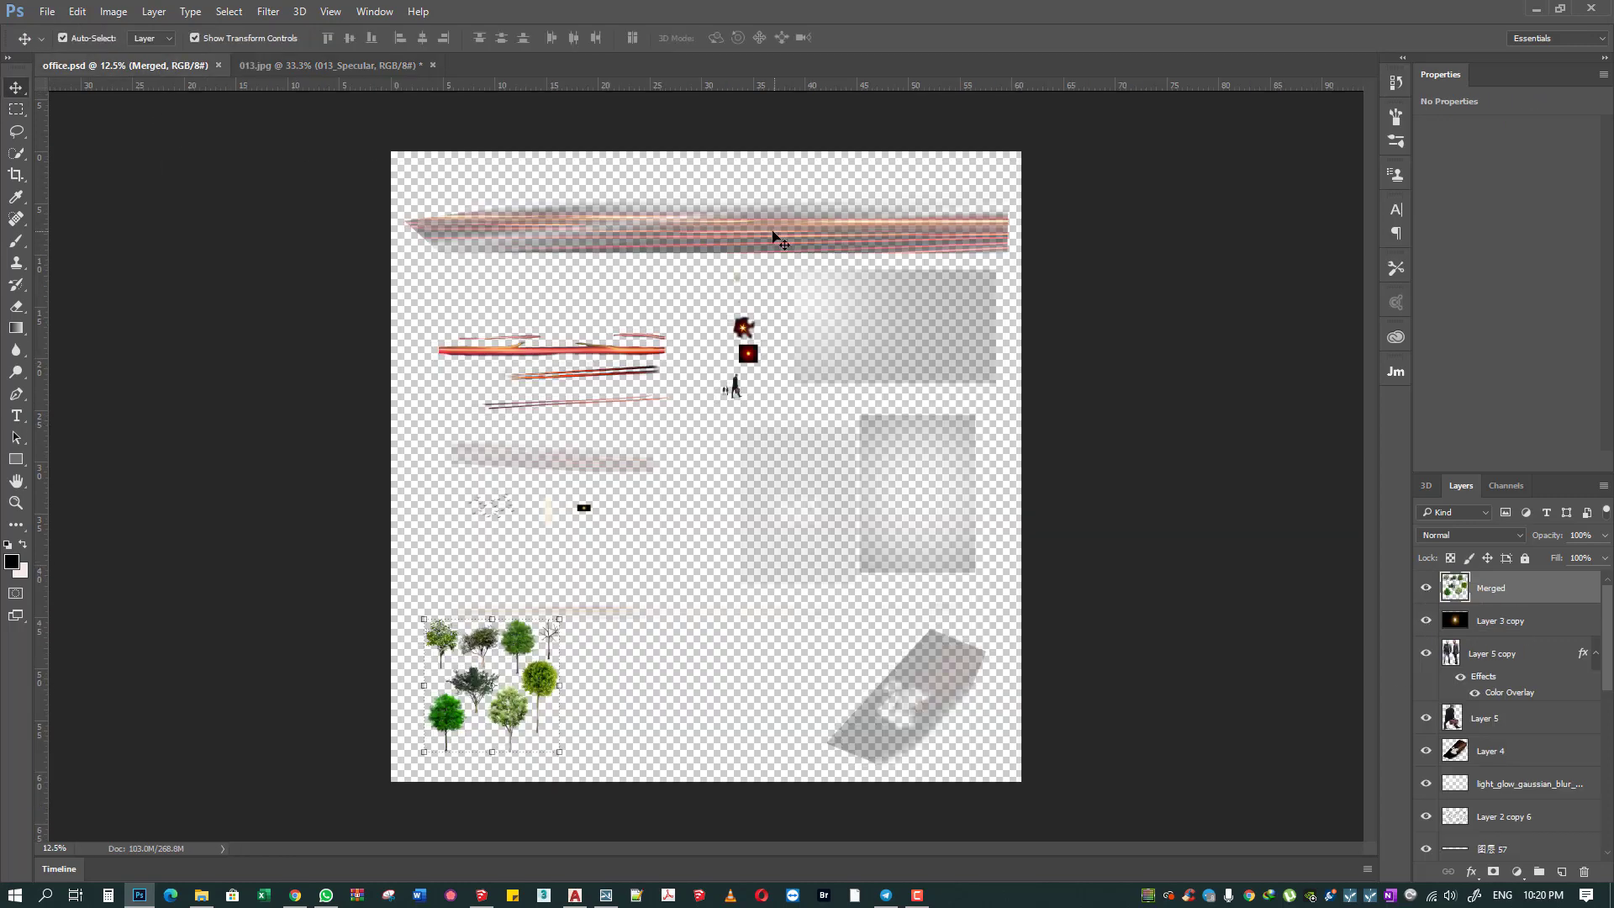
drag(320, 79, 894, 694)
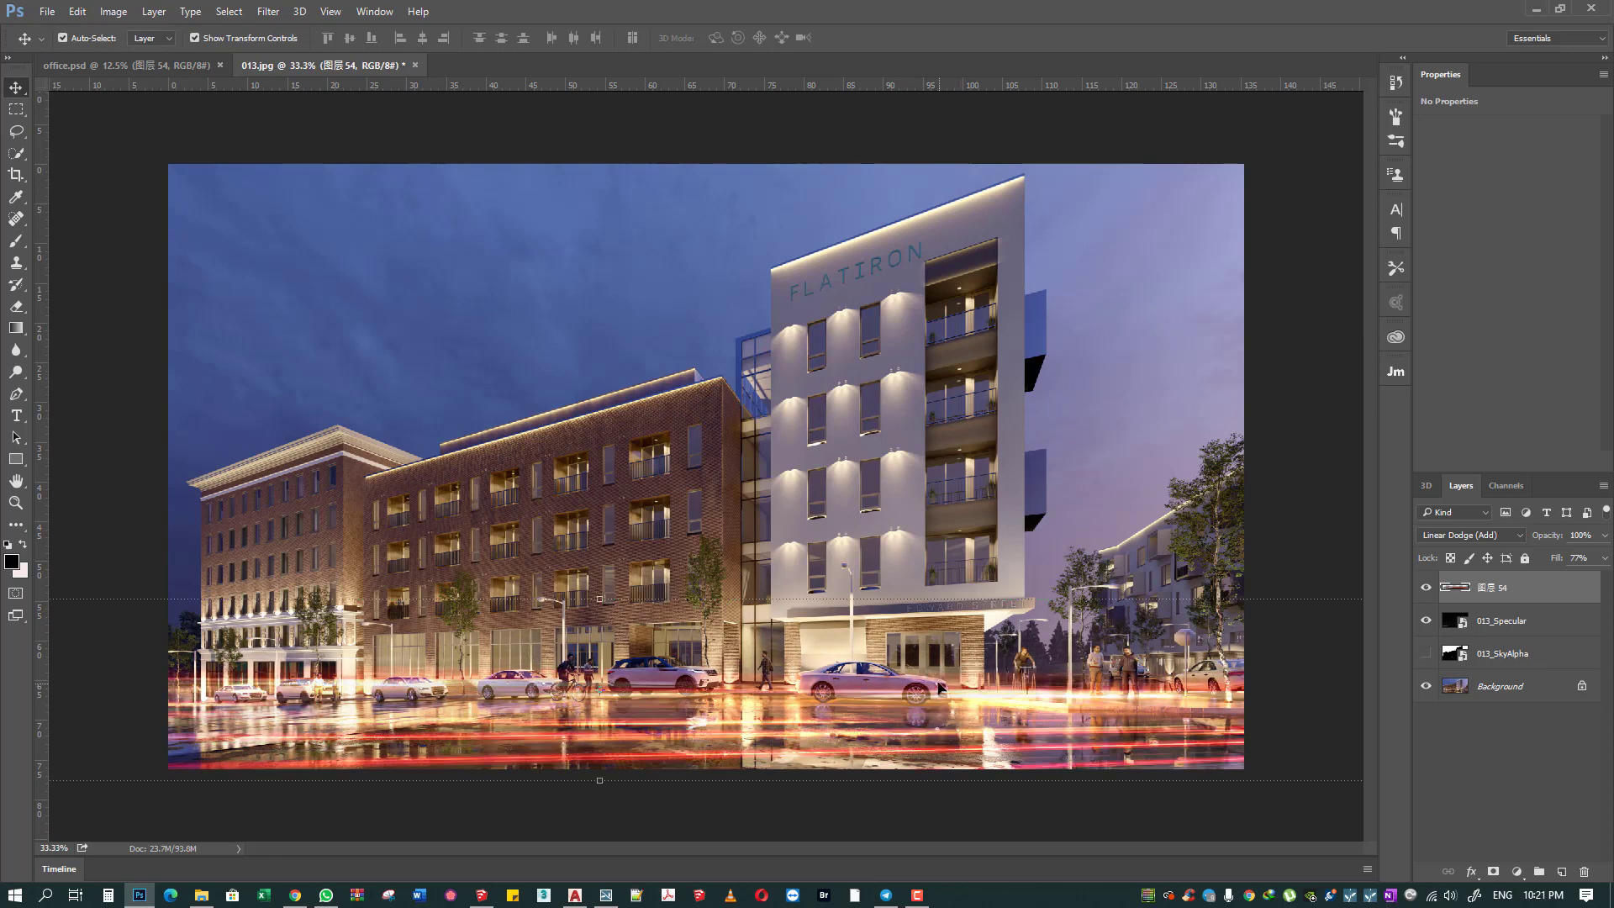
key(6)
key(5)
click(1294, 517)
key(ctrl+0)
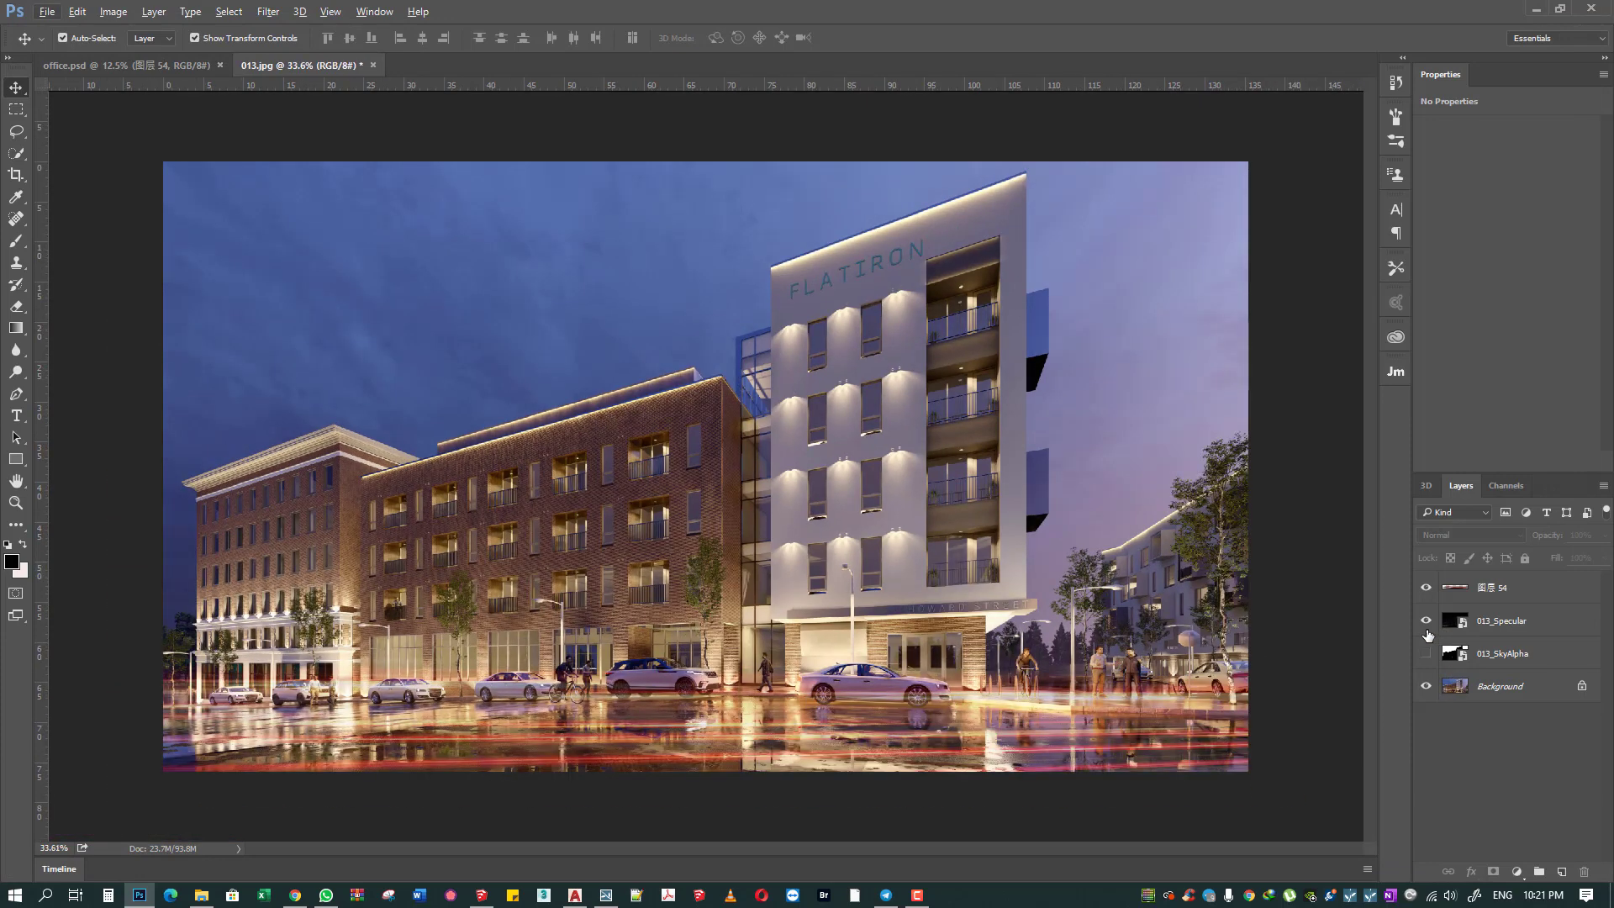
click(1502, 620)
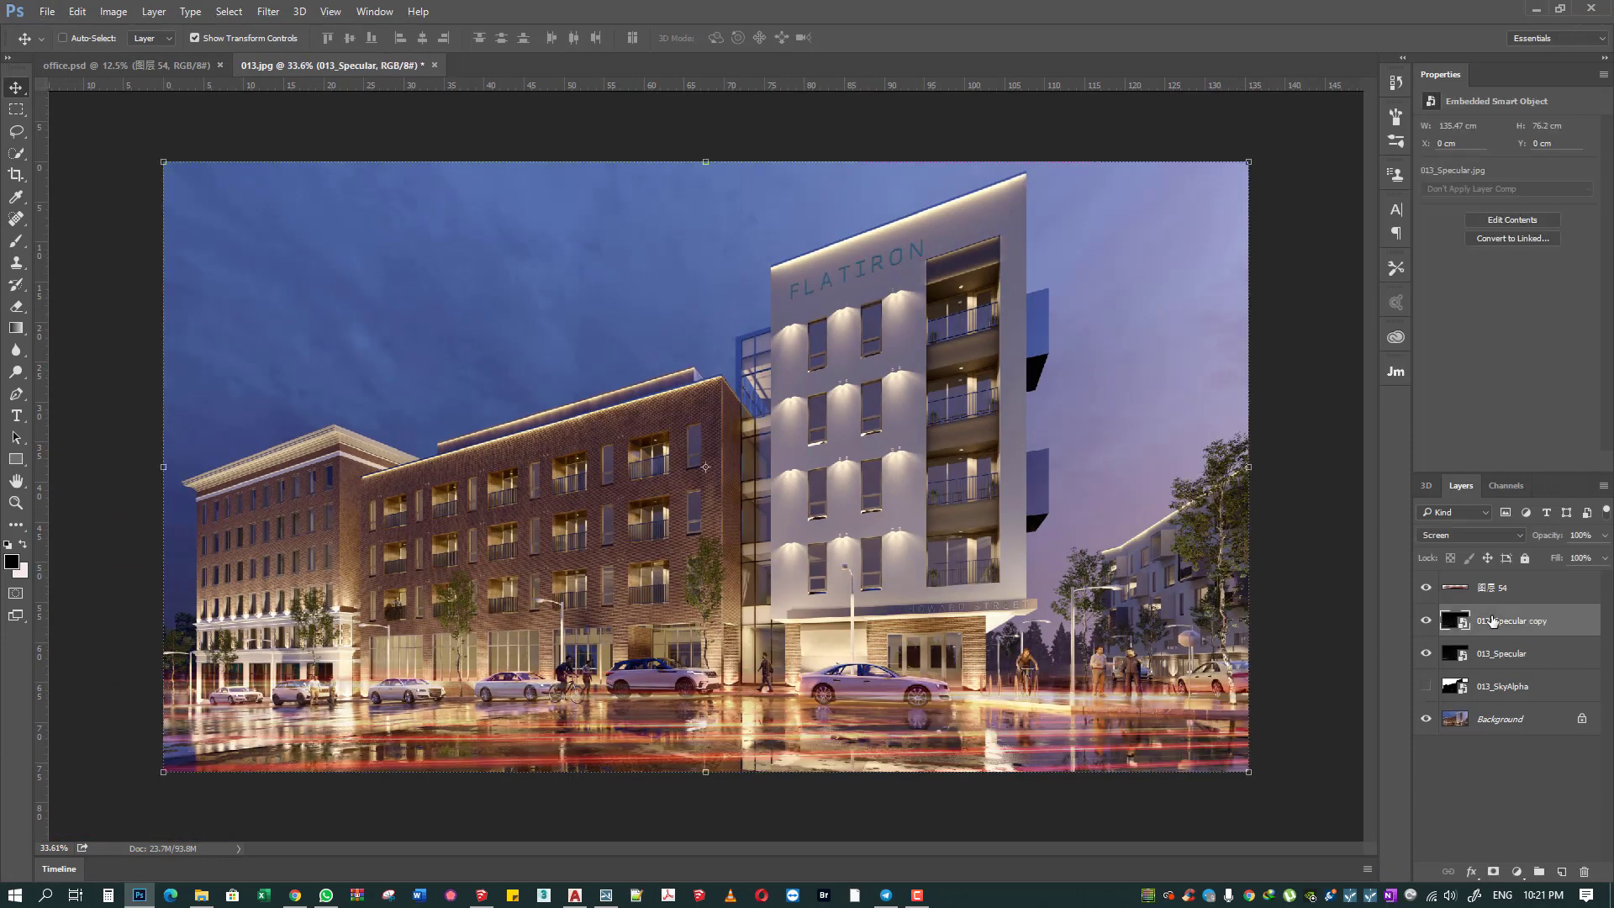
key(ctrl+e)
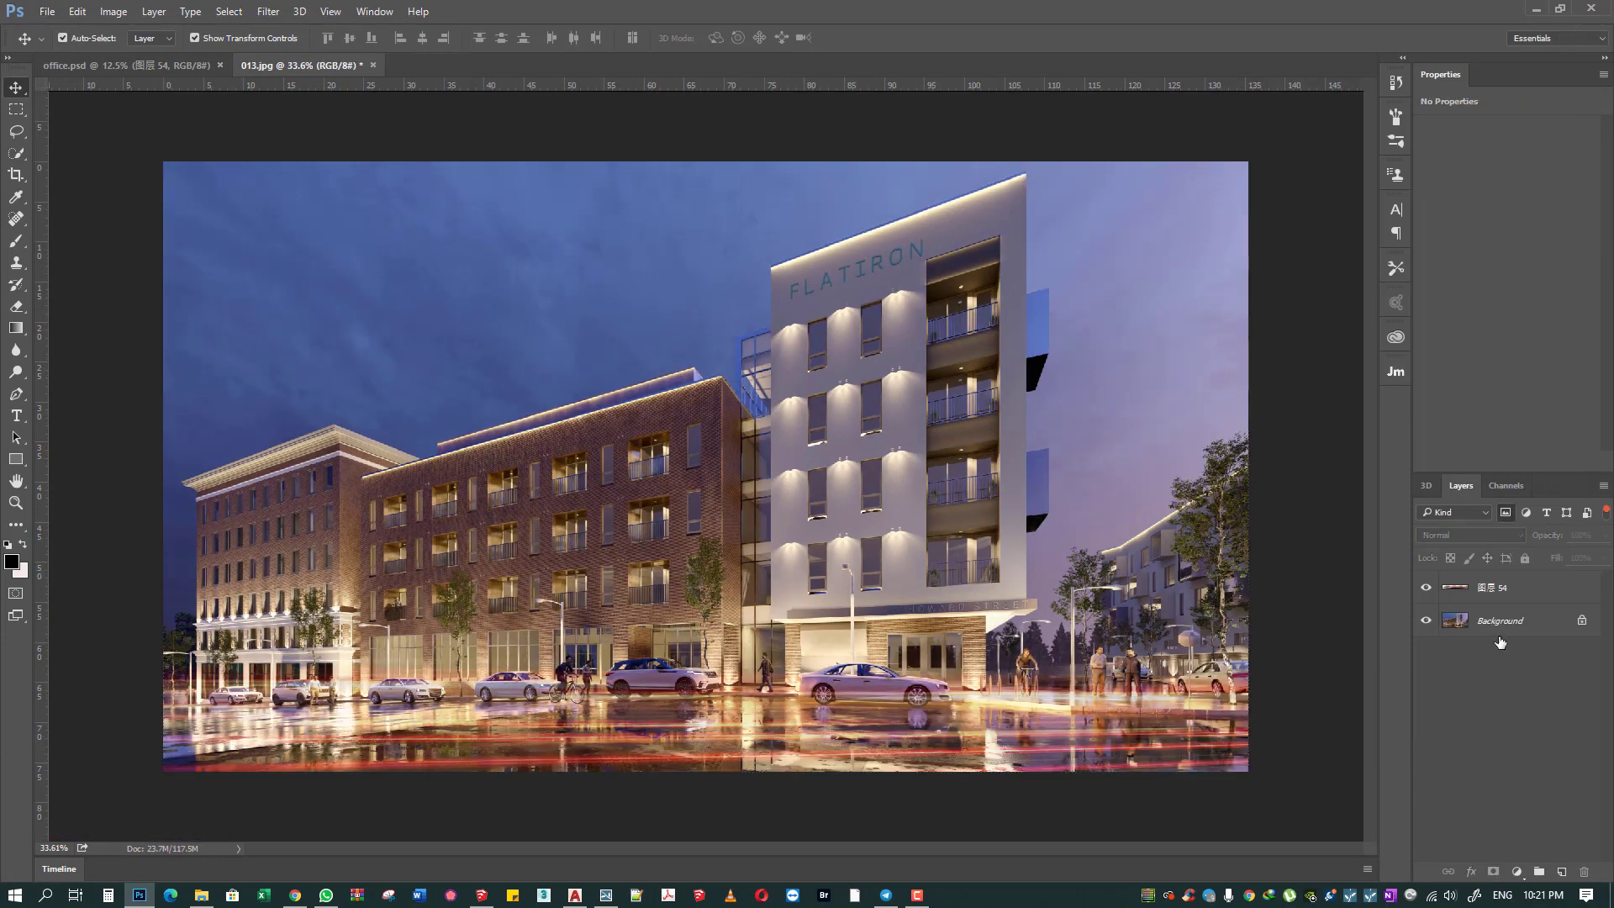
key(ctrl+z)
click(1506, 626)
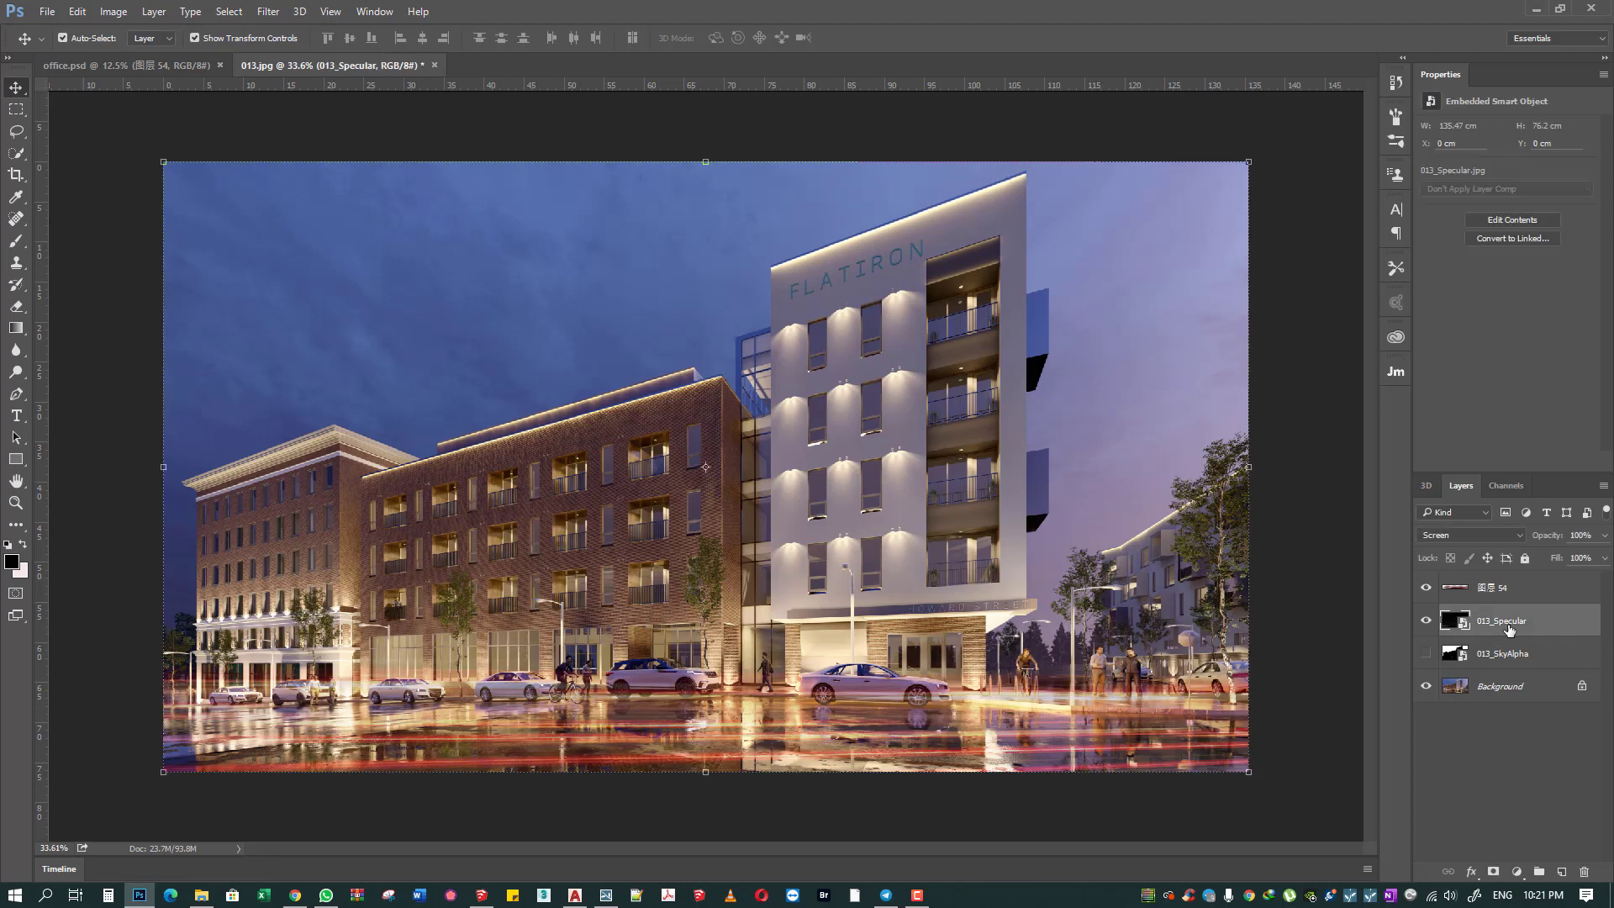
key(ctrl+j)
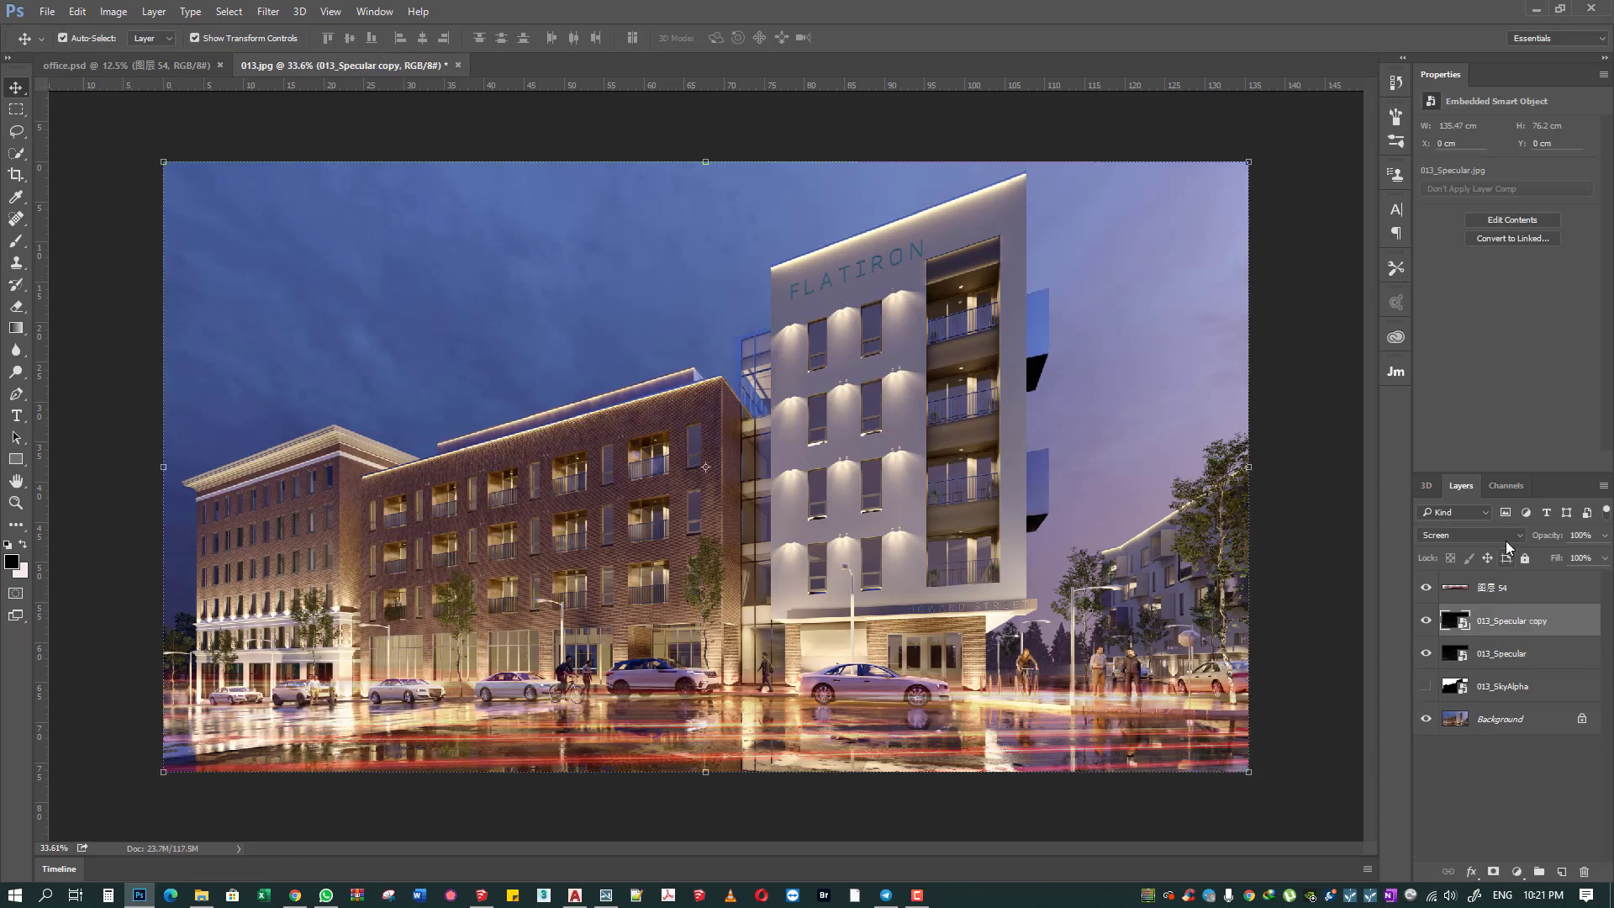
click(1506, 538)
click(1471, 586)
key(Down)
key(Down)
key(Down)
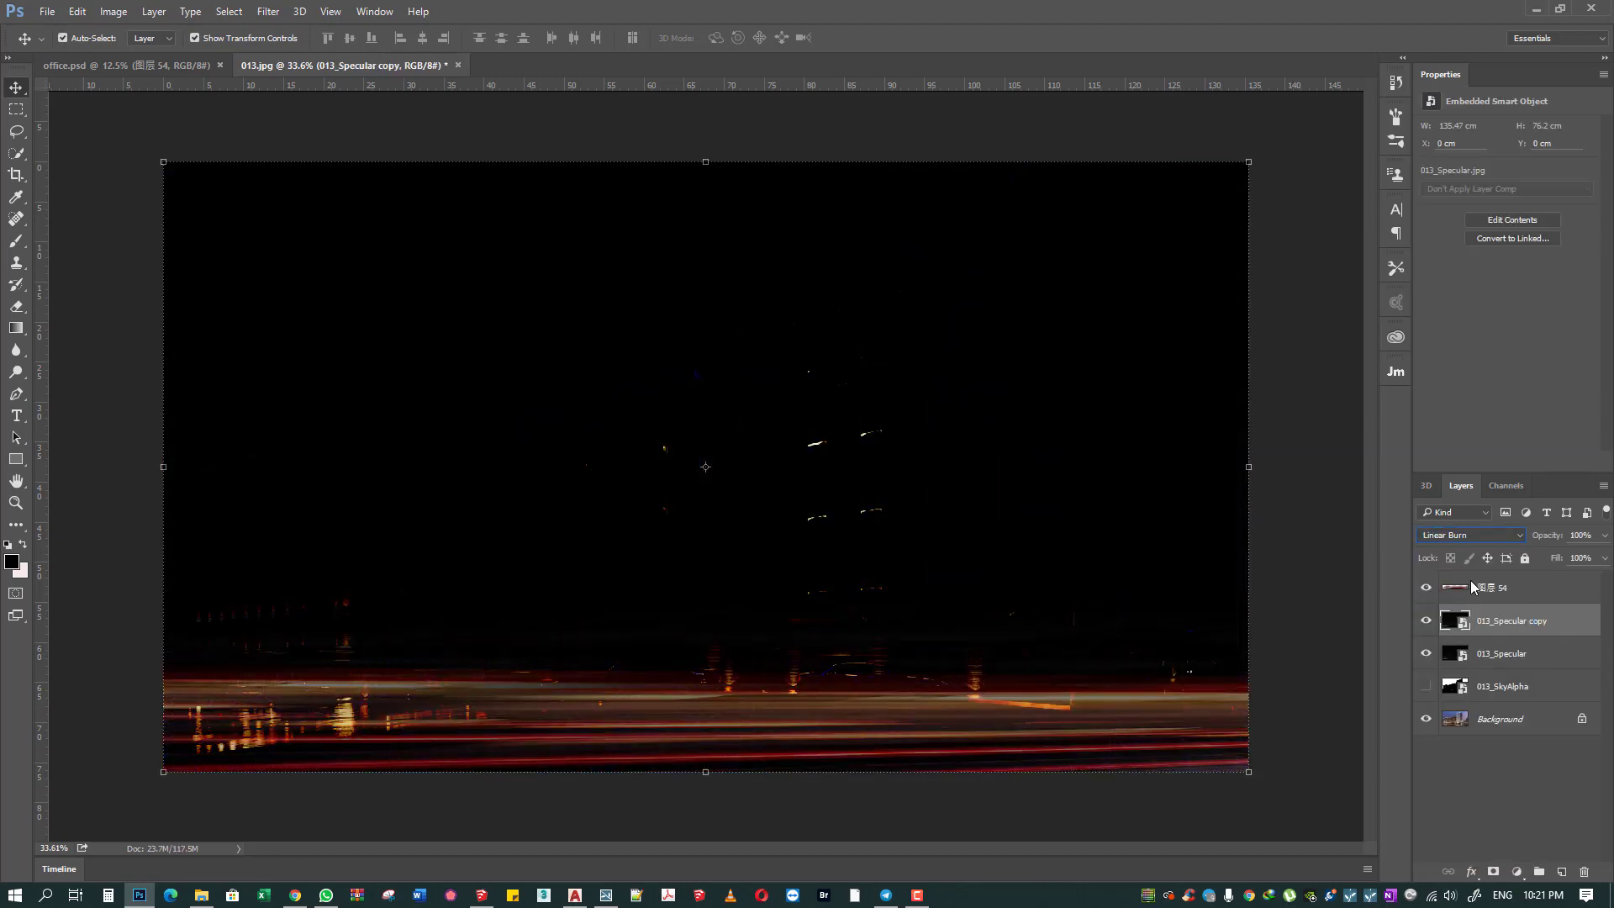
key(Down)
key(Down)
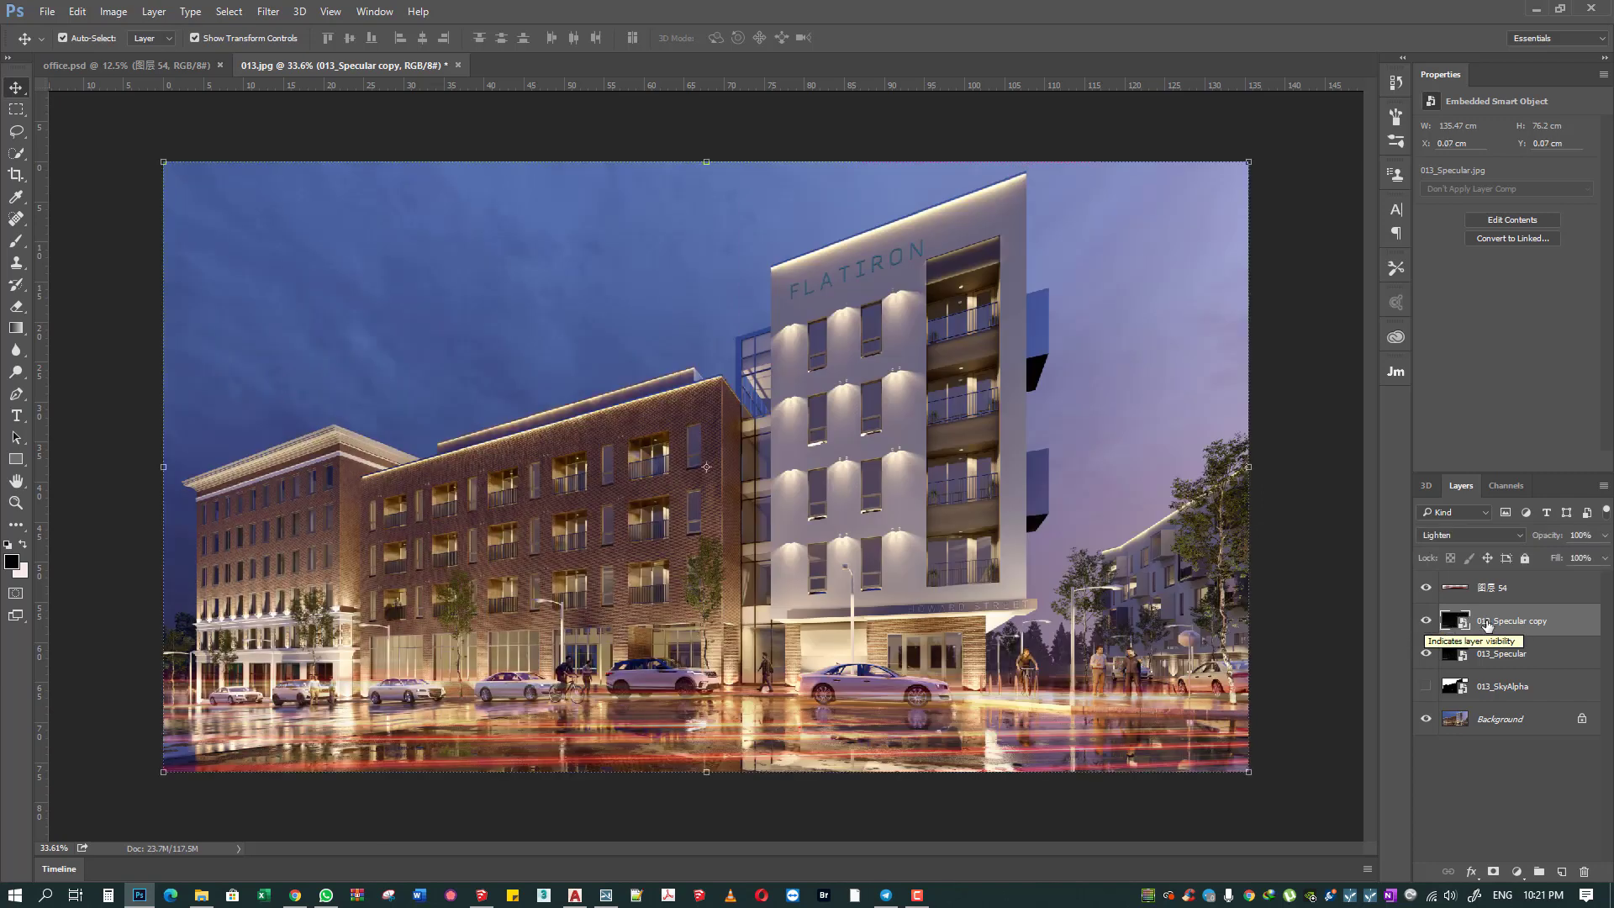
click(1500, 535)
key(Down)
key(Down)
key(Down)
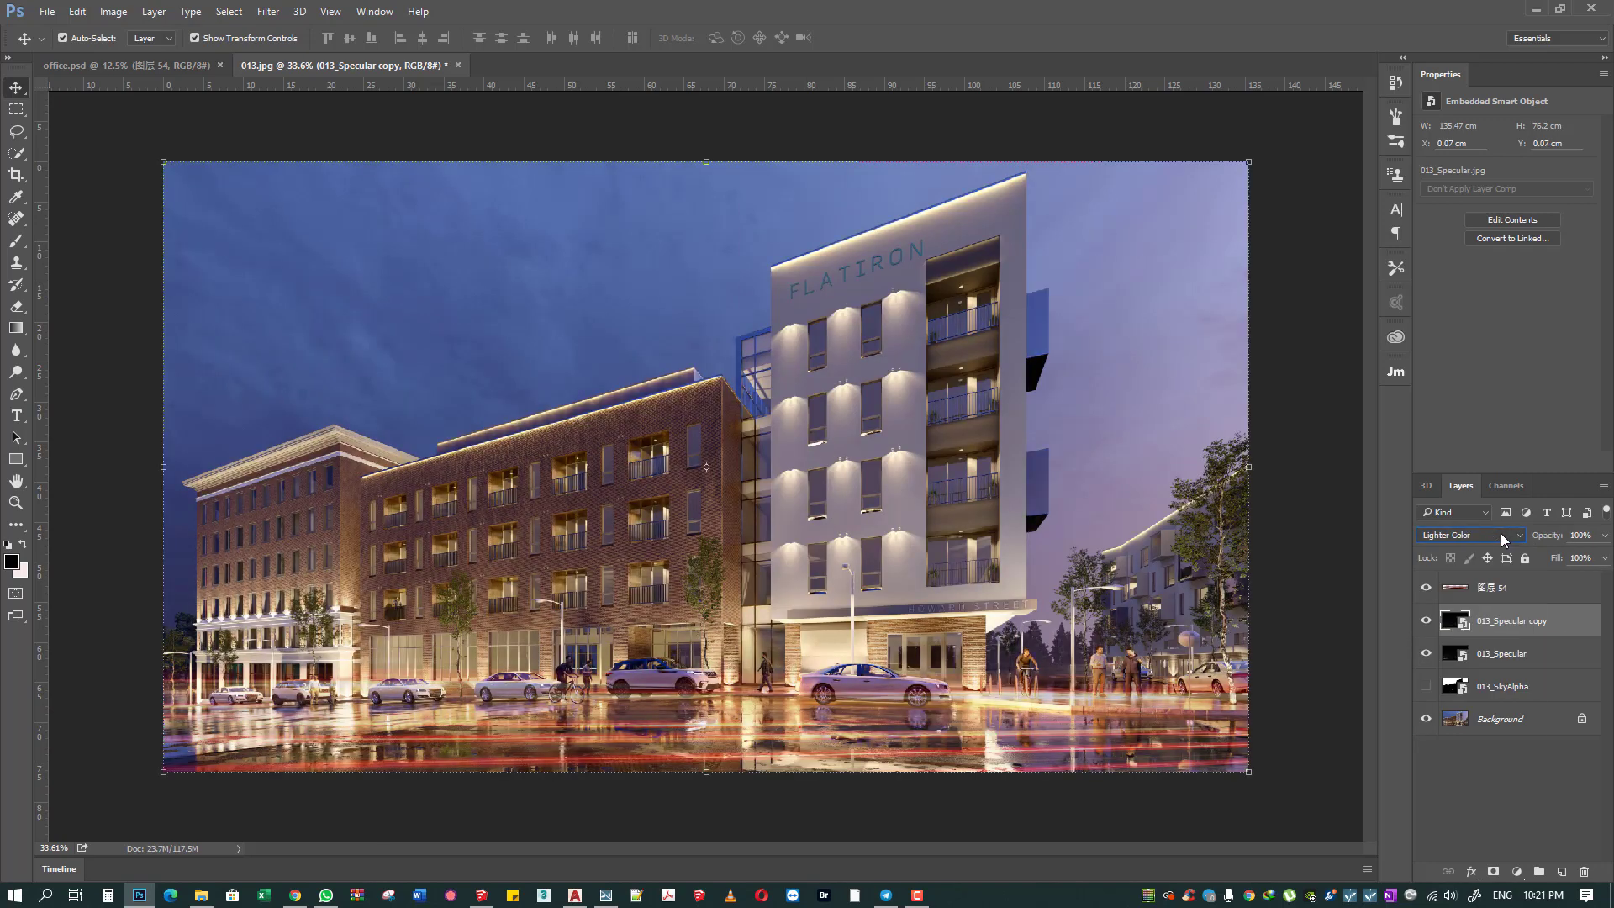
key(Down)
click(1605, 535)
drag(1601, 559, 1535, 557)
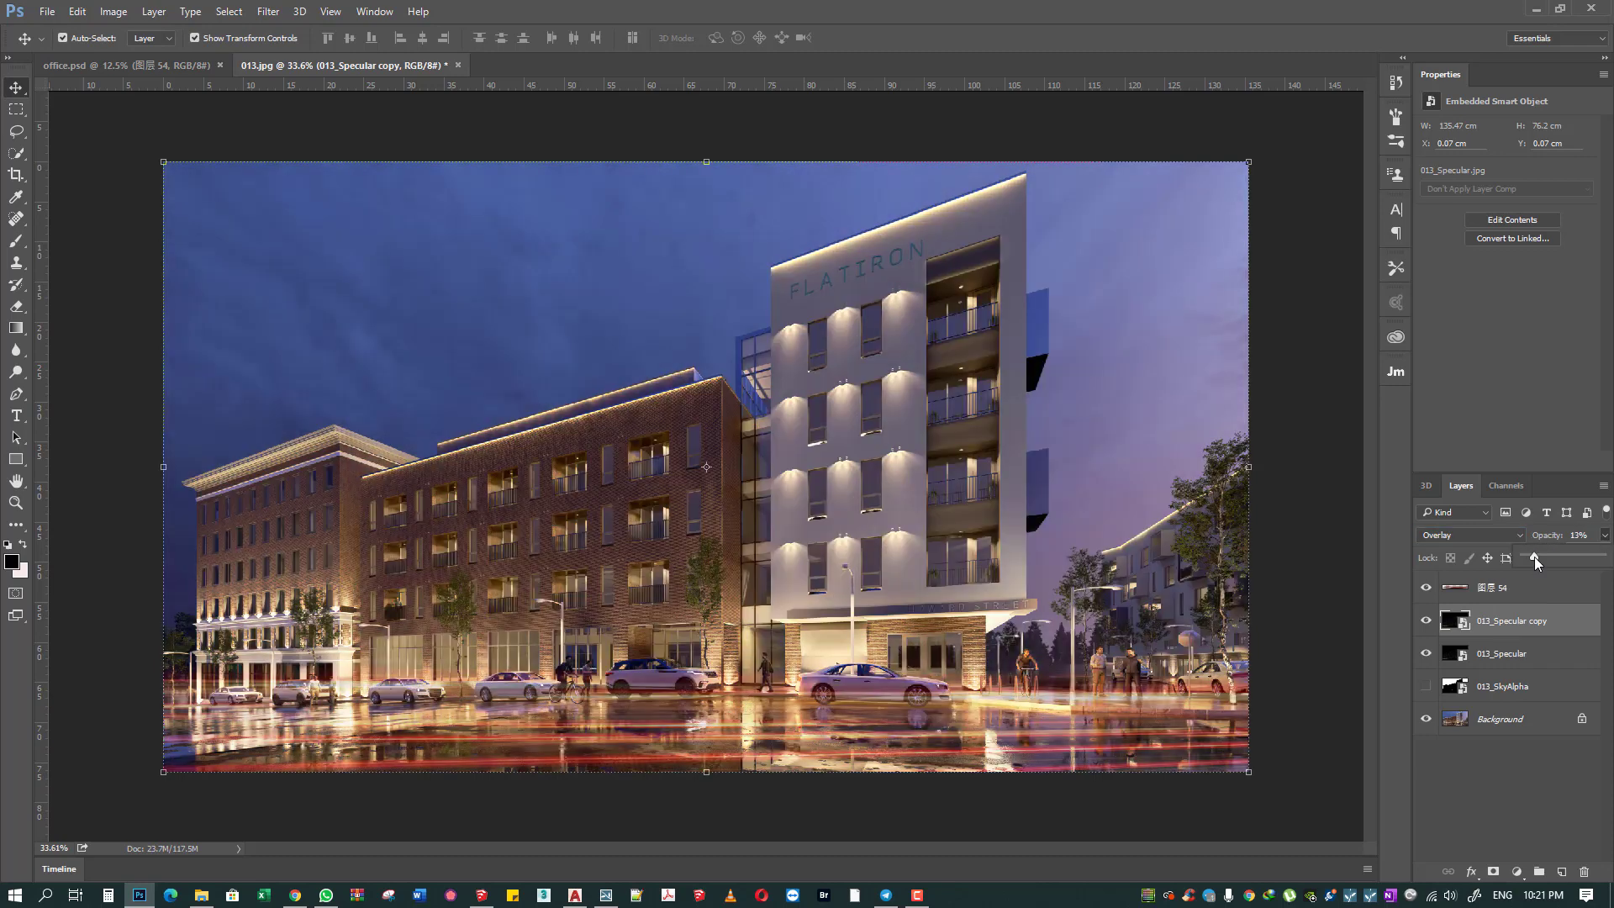
click(1425, 624)
key(Delete)
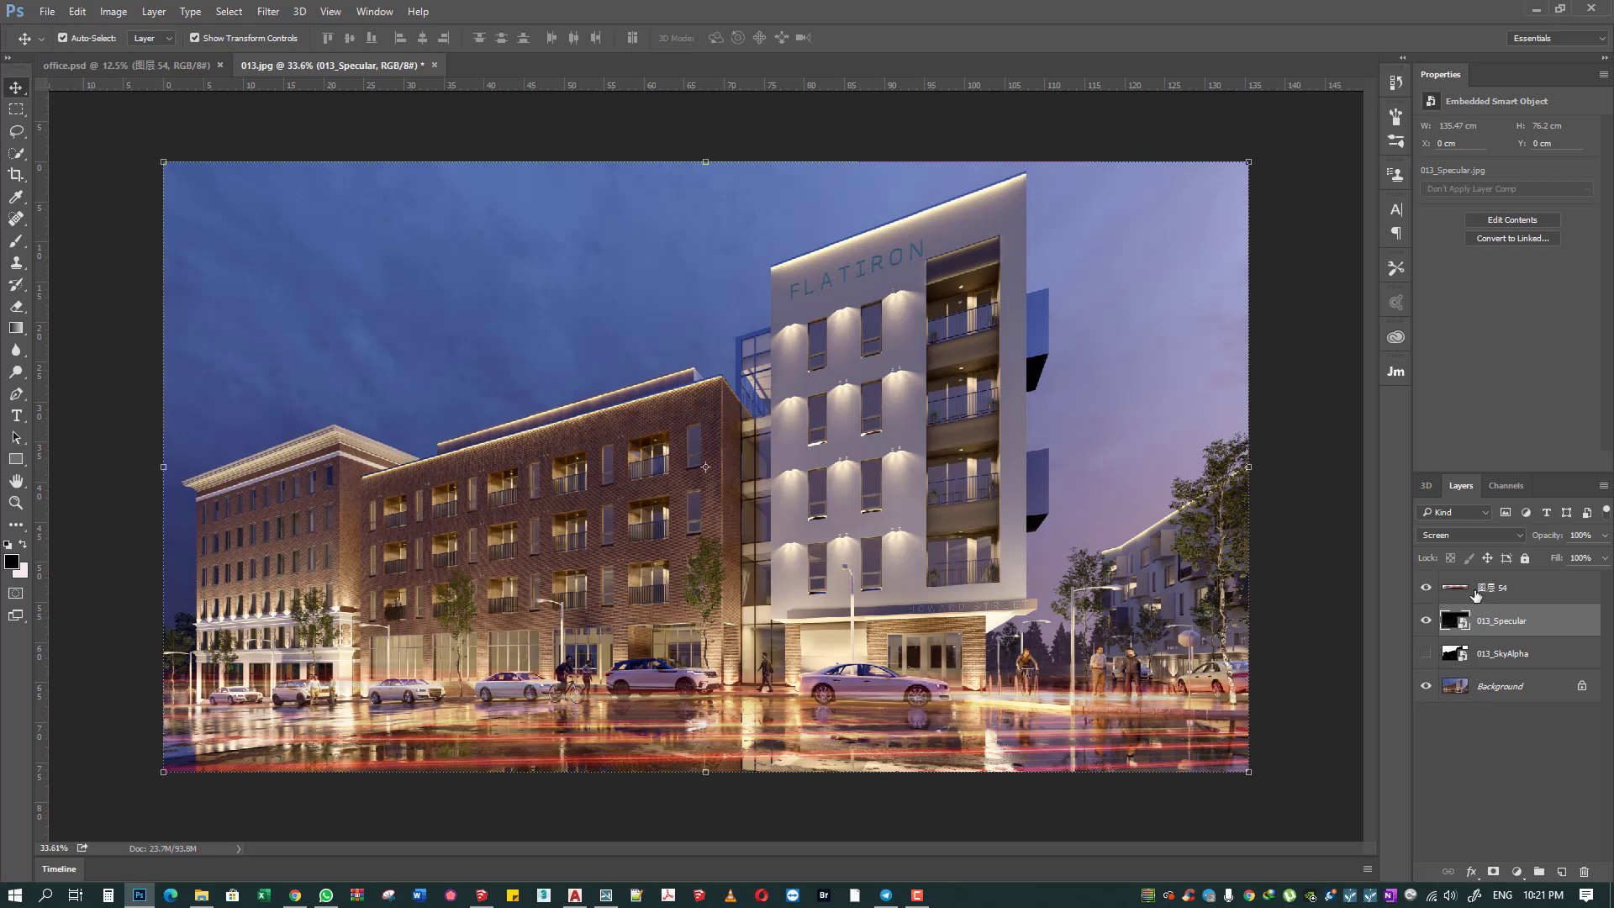
click(1499, 659)
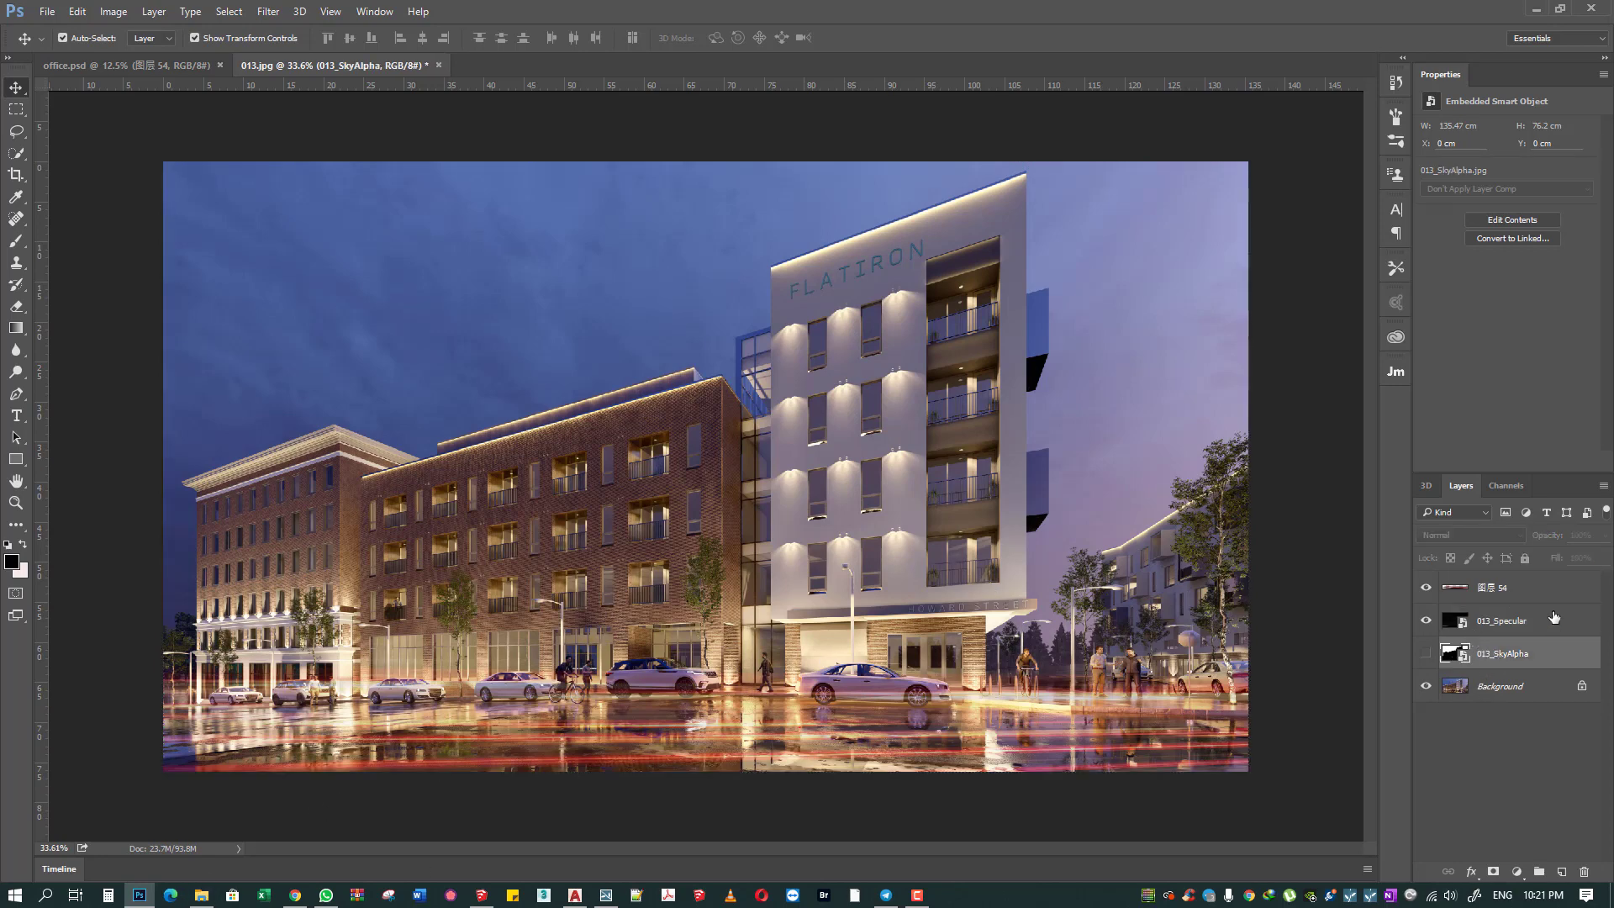
- Select the sky on both sides of the FLATIRON building with the Magic Wand
click(16, 154)
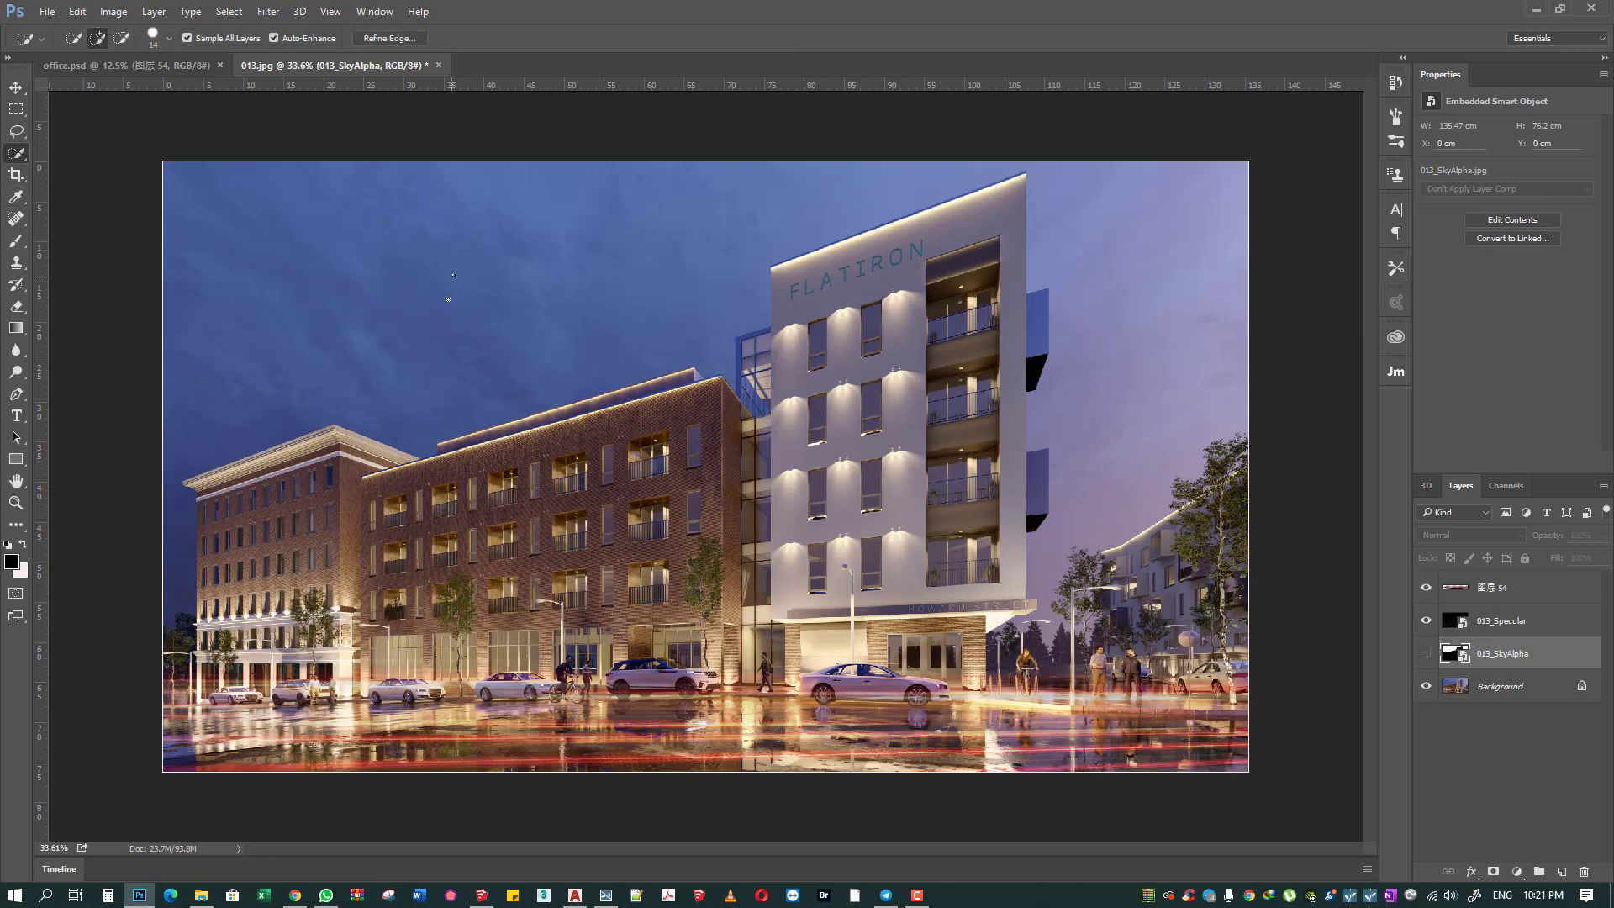
key(ctrl)
right_click(15, 154)
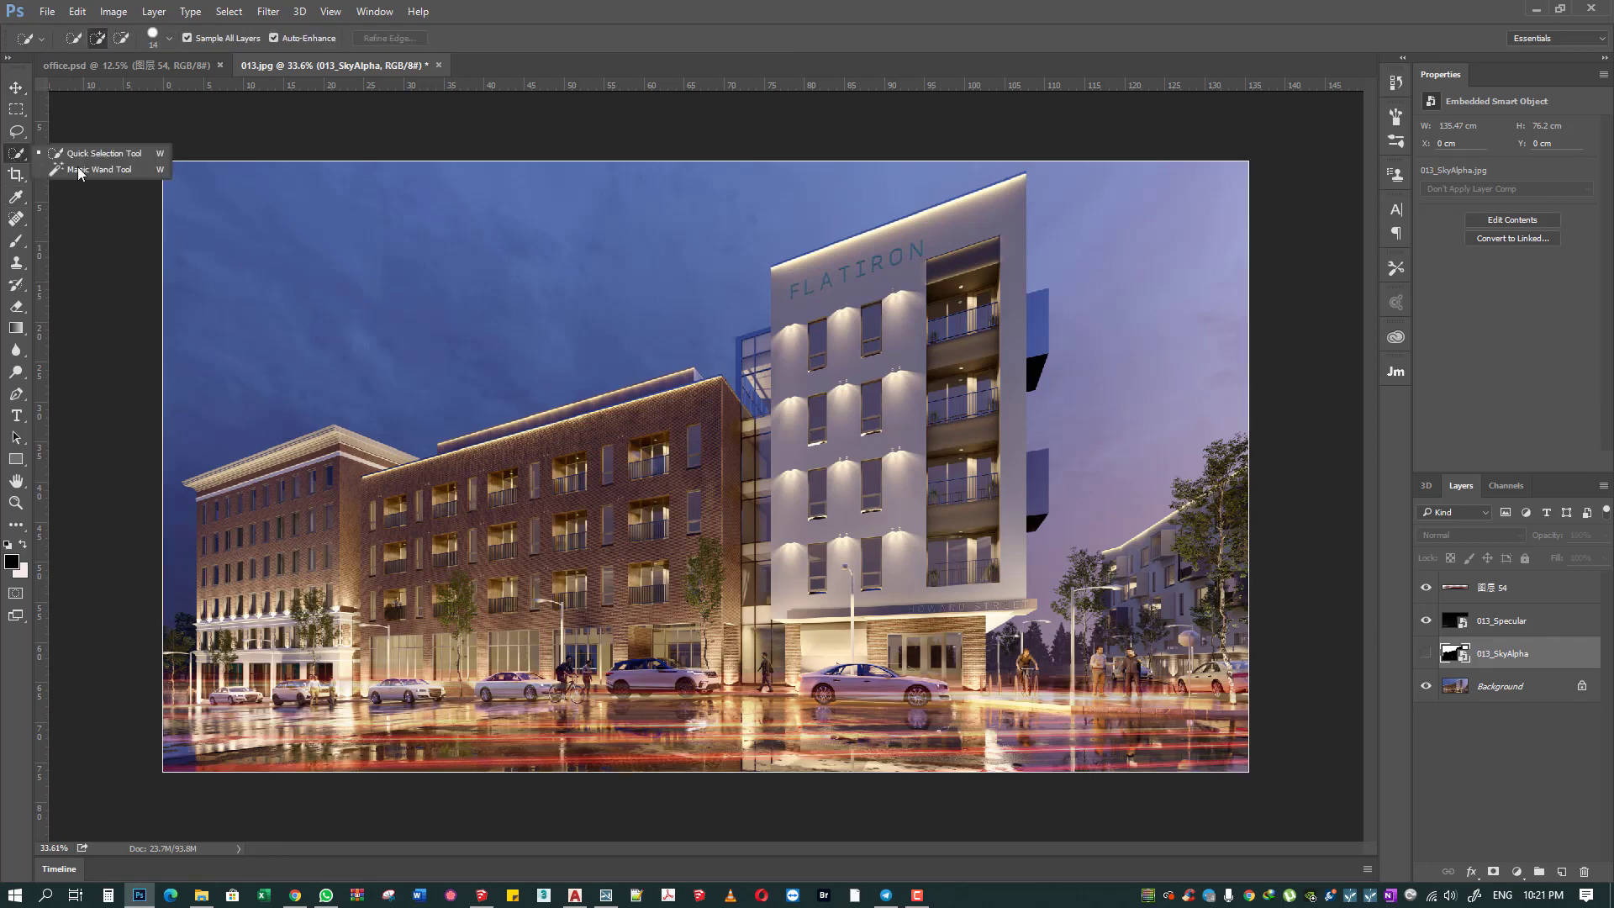
click(84, 173)
click(359, 297)
shift+click(751, 277)
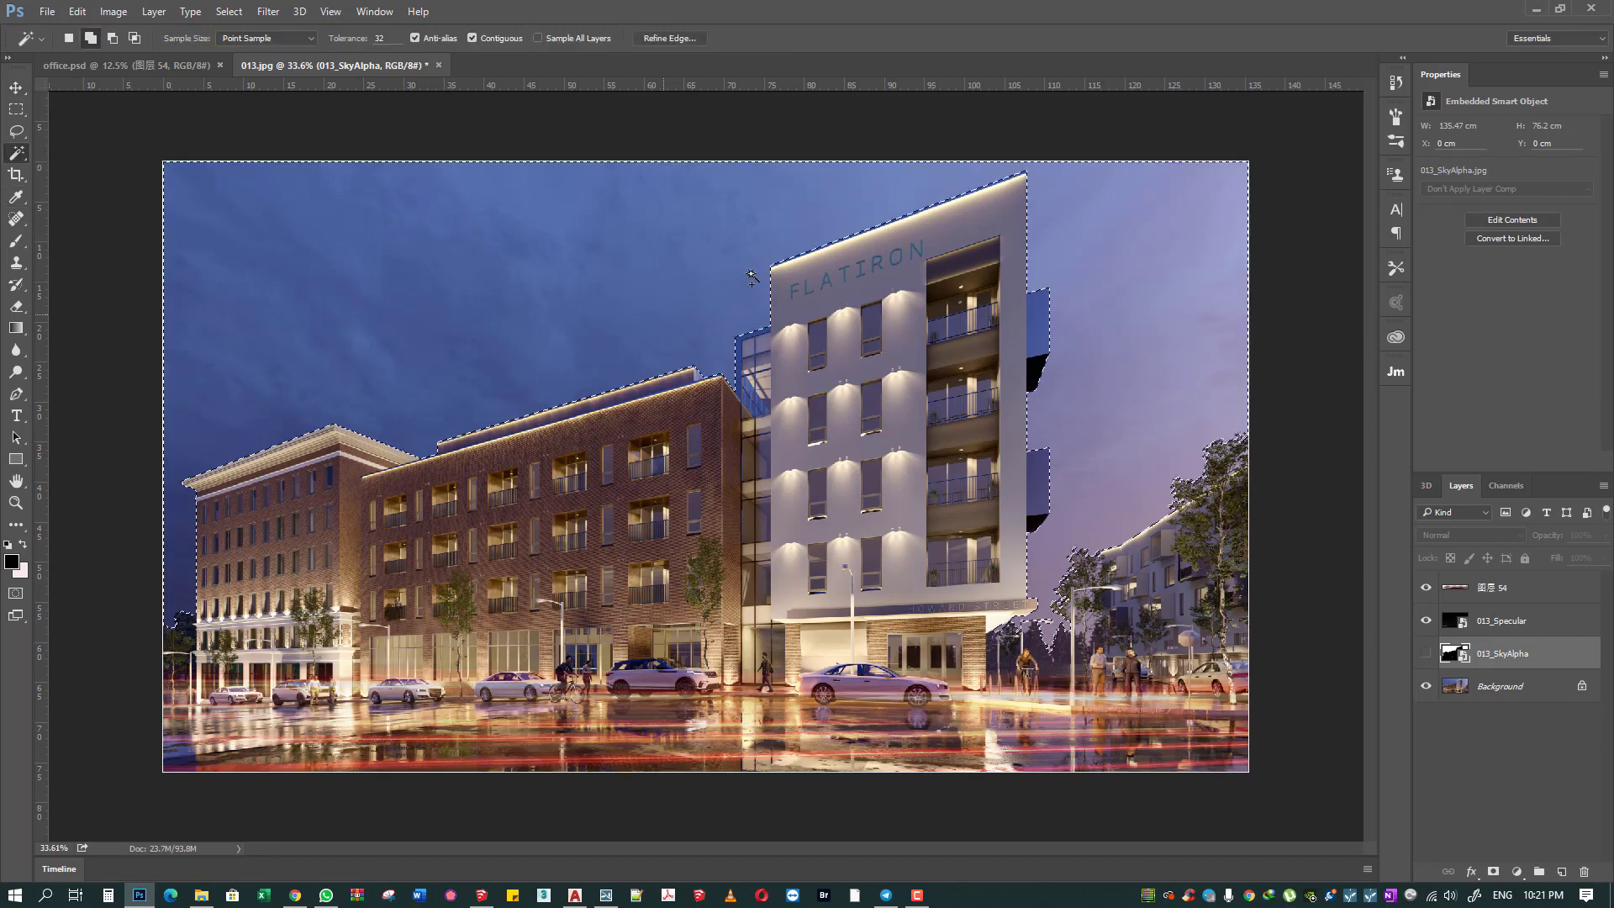
- Fill the selected sky with white on a new layer
click(197, 889)
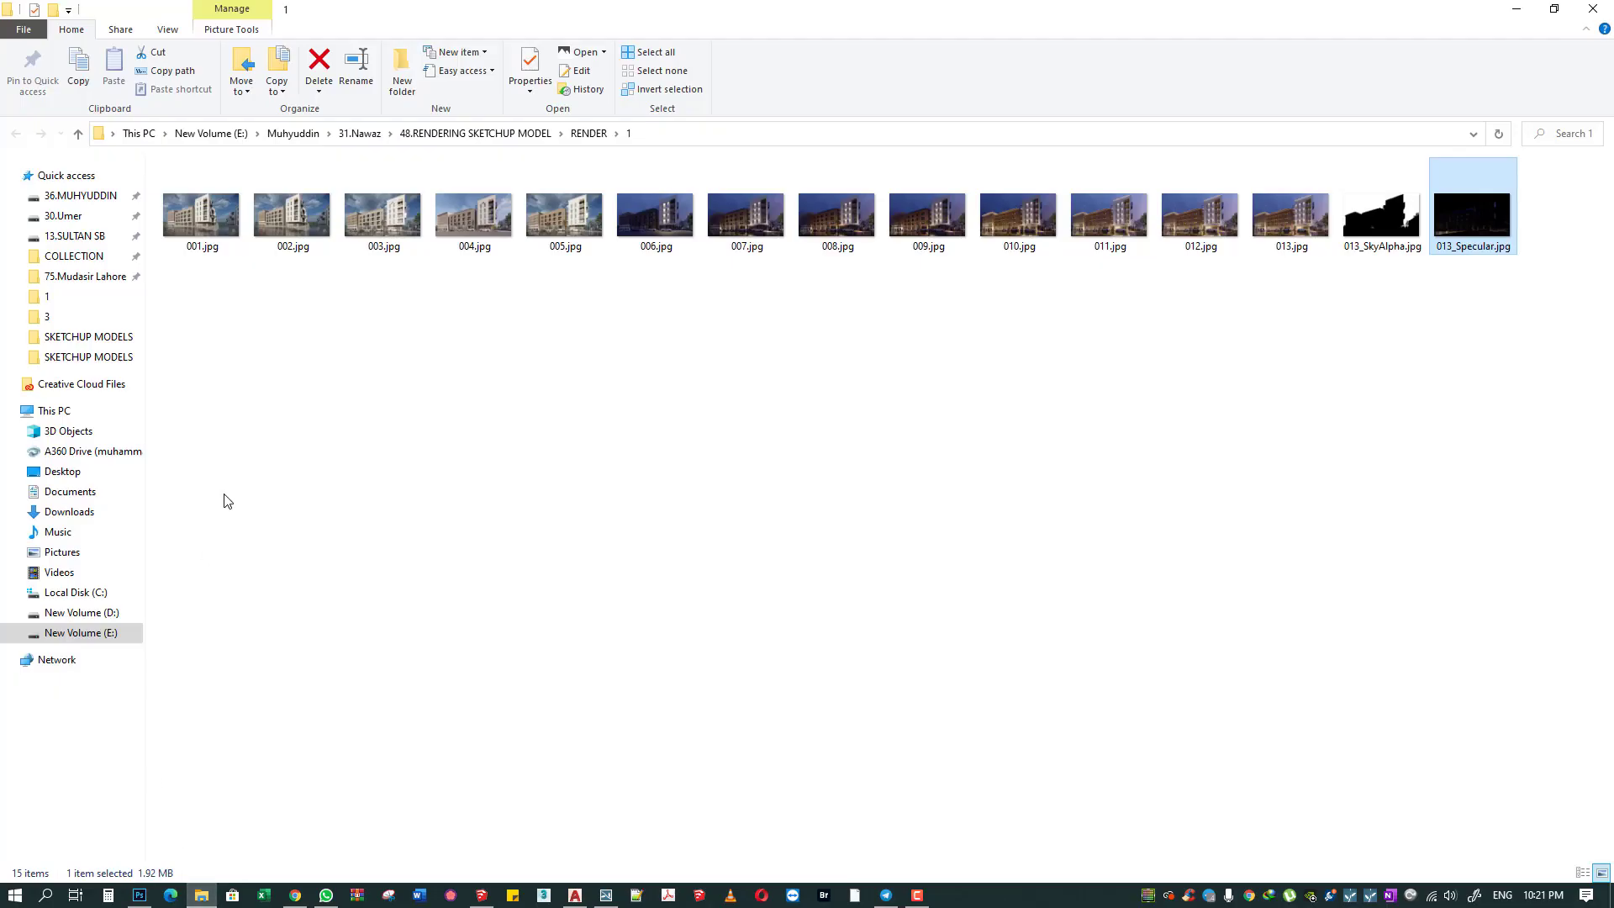
click(1516, 9)
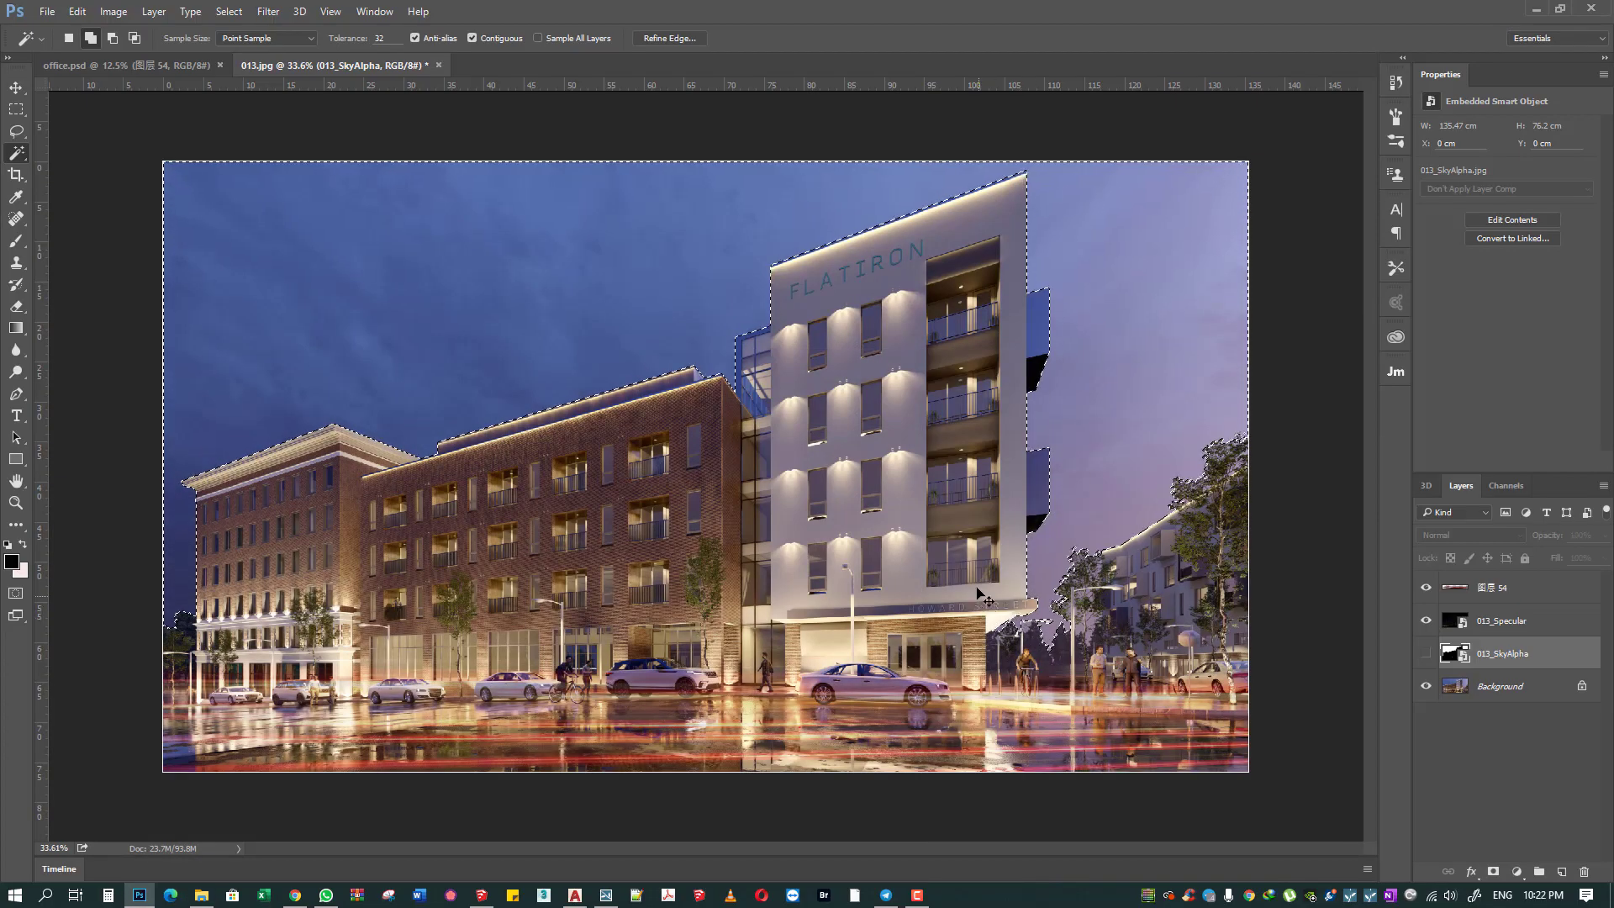
key(ctrl+BackSpace)
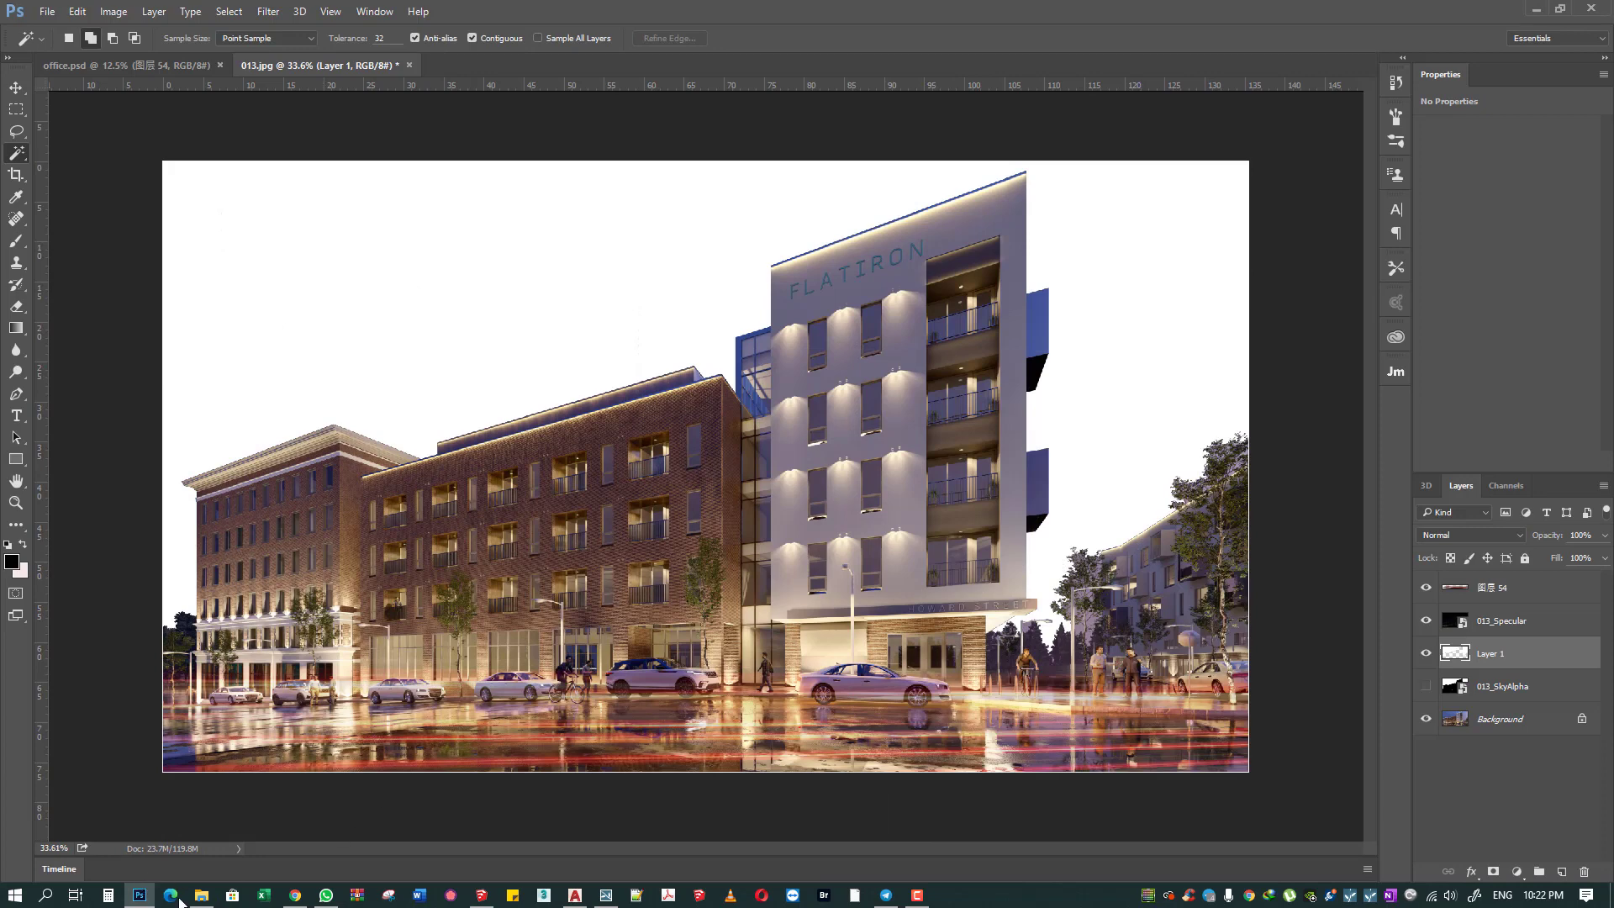
click(197, 895)
- Browse E:\torrent\PG Skies and look through the 0650_v5 Backplates RAW sky photos
click(116, 632)
double_click(511, 496)
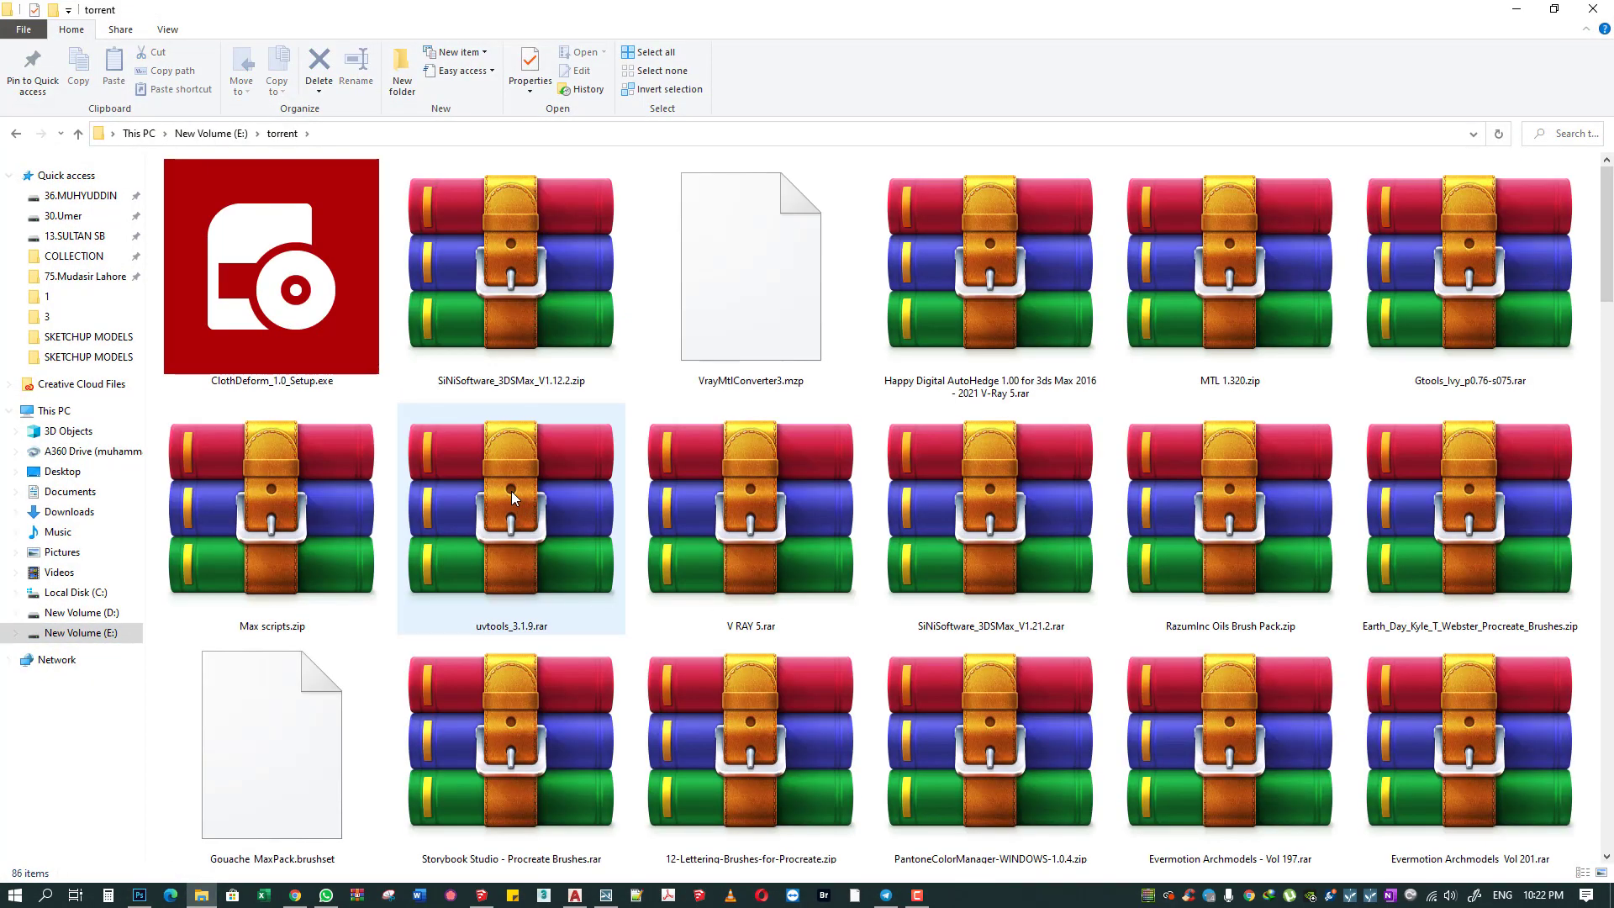
scroll(511, 492, down, 5)
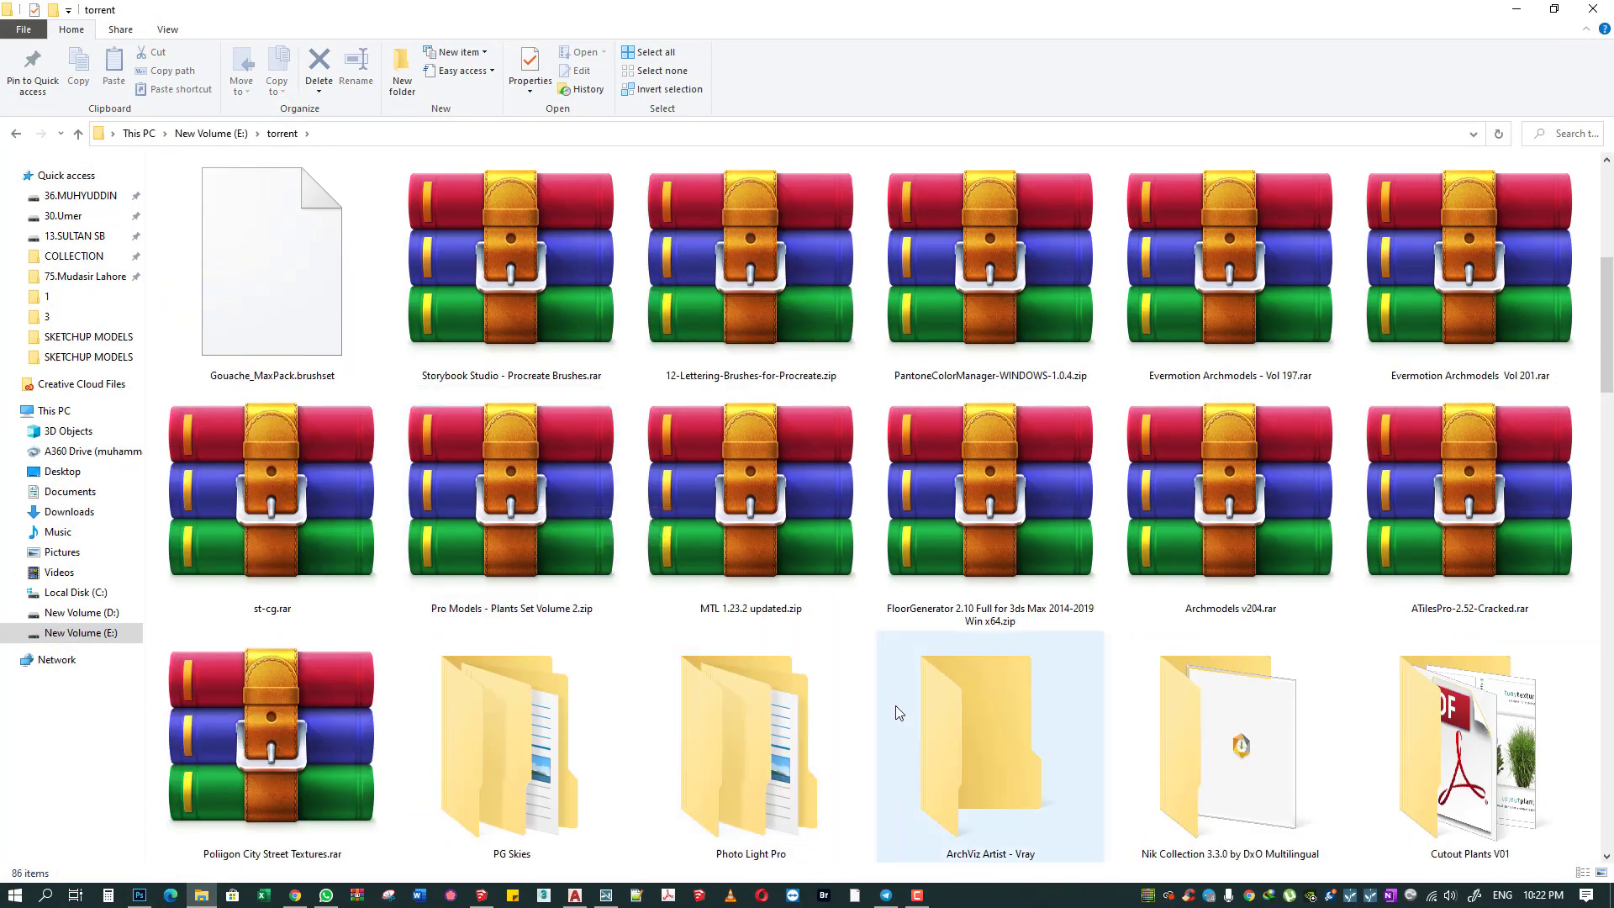
double_click(430, 730)
click(501, 326)
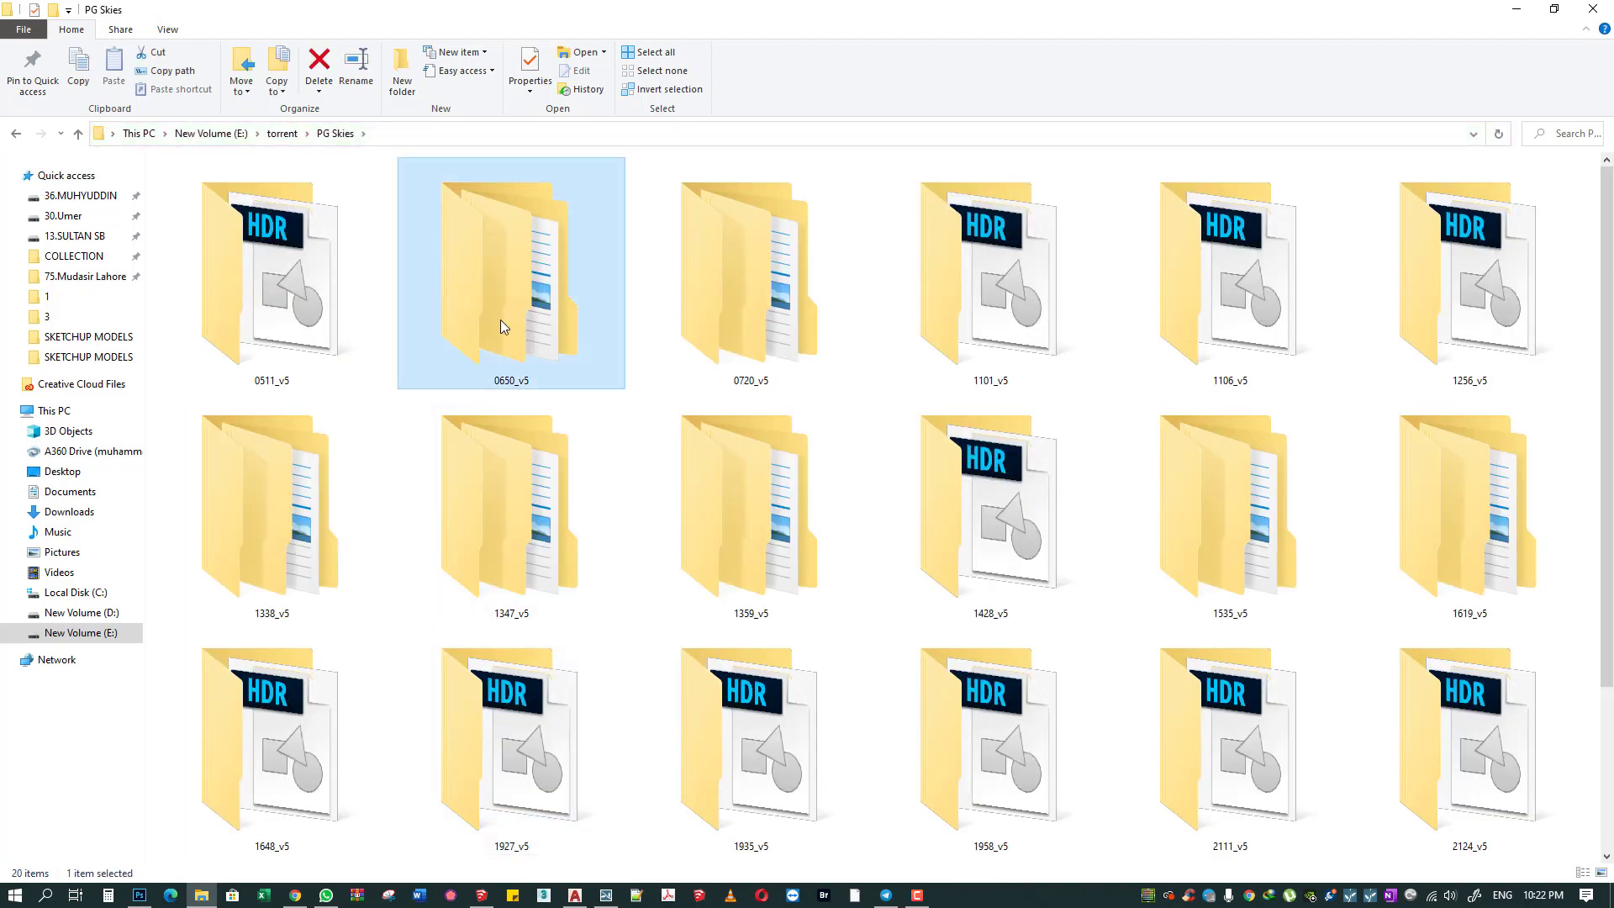
double_click(501, 326)
key(Return)
key(Up)
key(Return)
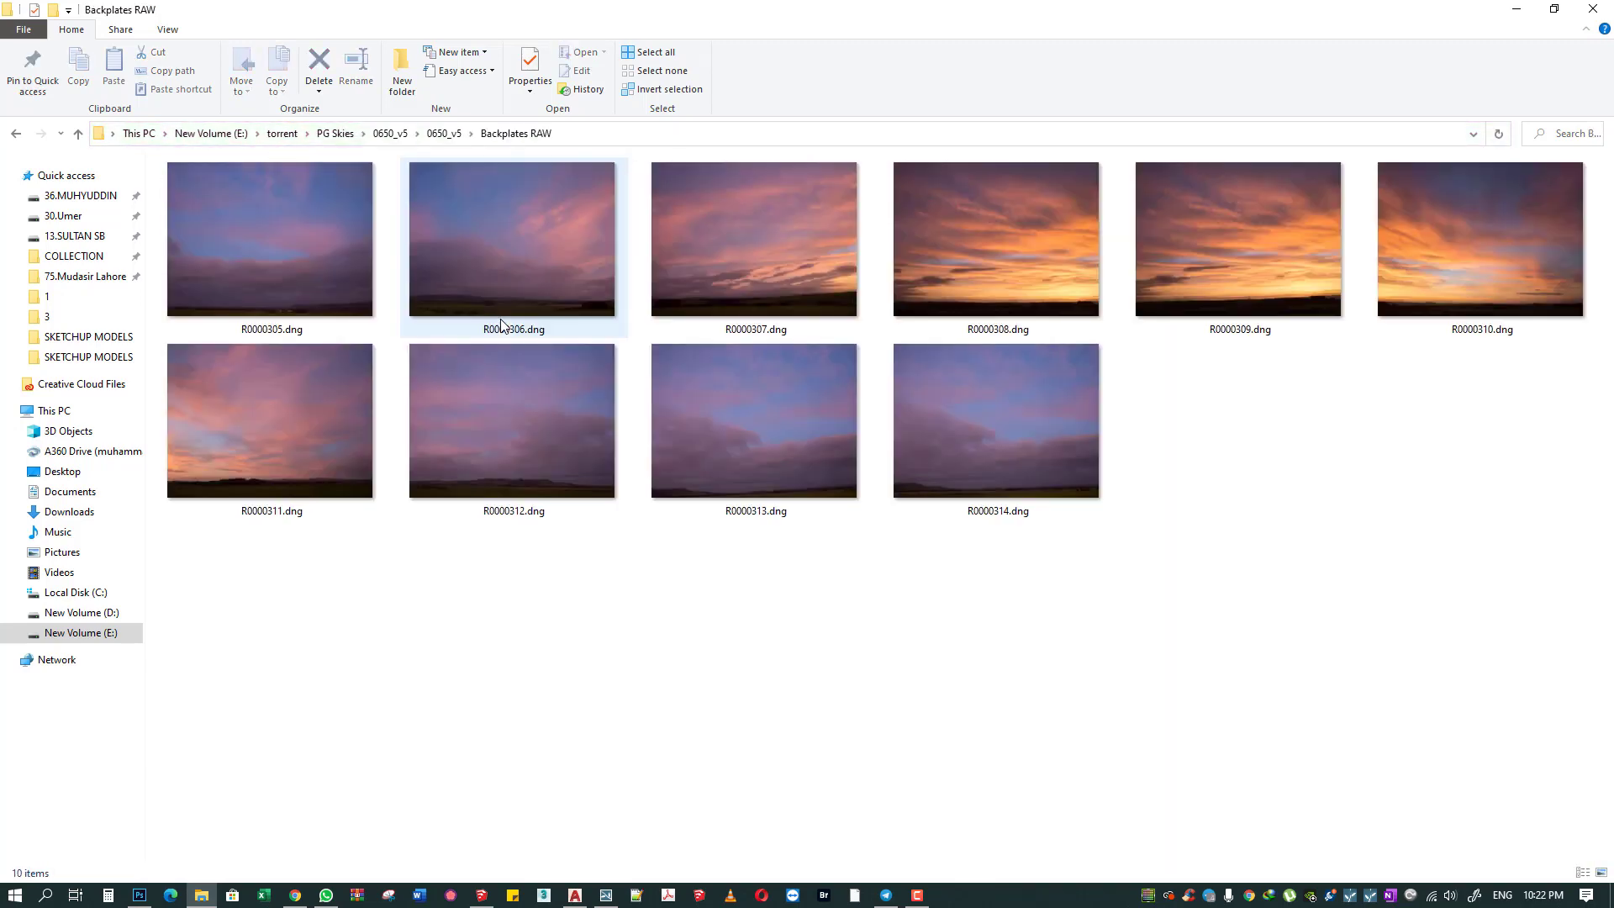
key(BackSpace)
- Open the 0720_v5 Backplates RAW folder and carry R0000437.dng over to Photoshop
key(BackSpace)
key(BackSpace)
key(Right)
key(Return)
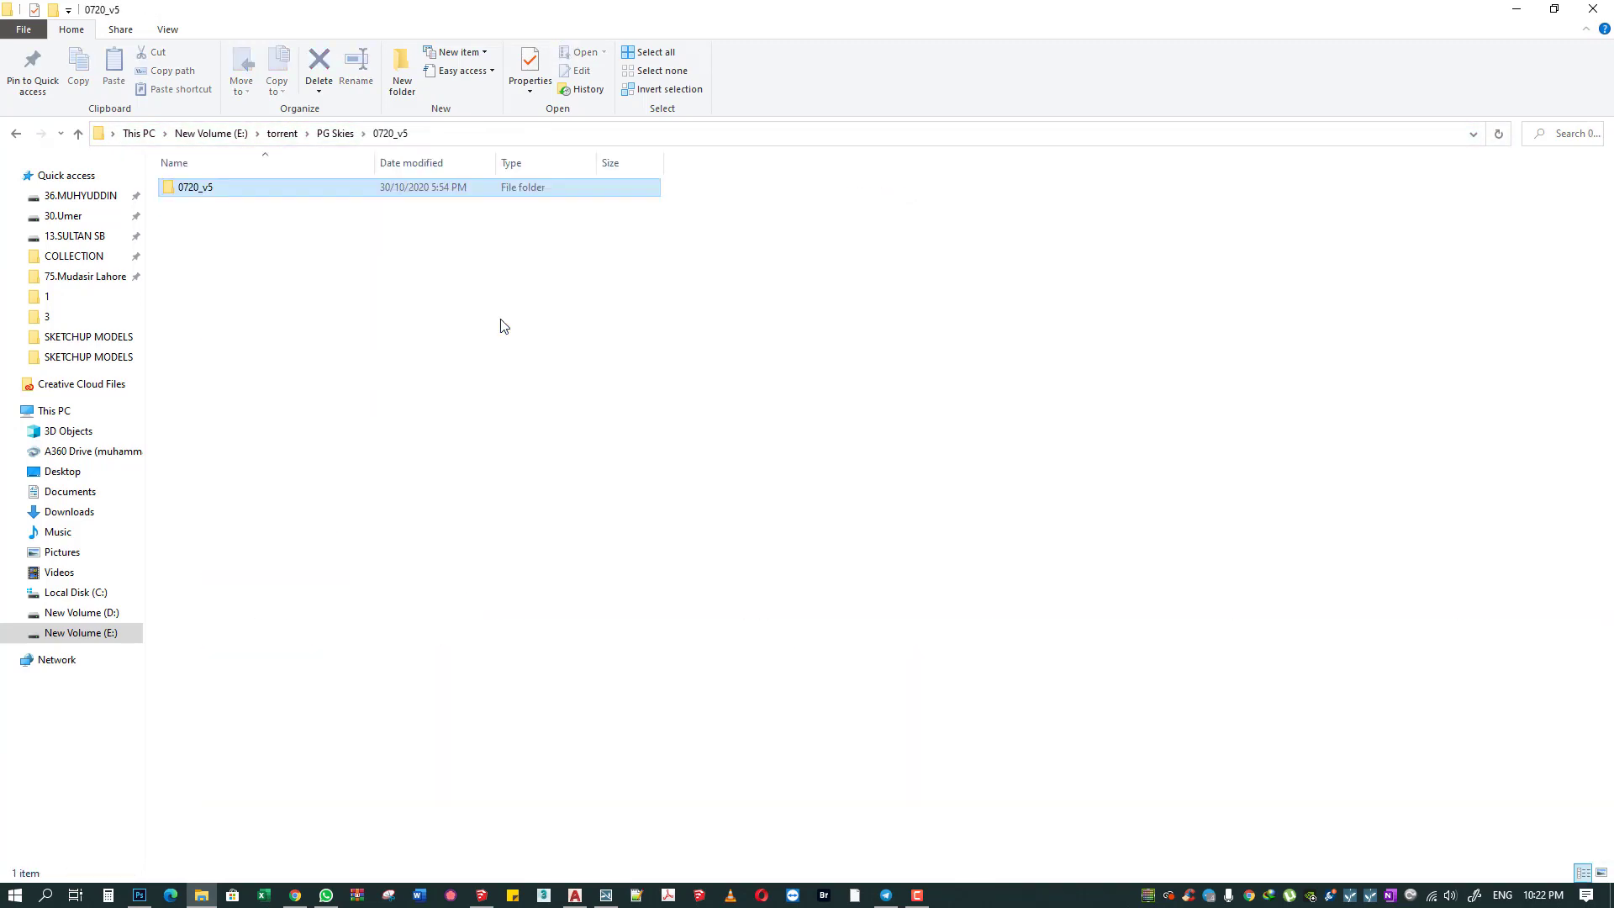
key(Return)
key(Up)
key(Return)
key(BackSpace)
key(BackSpace)
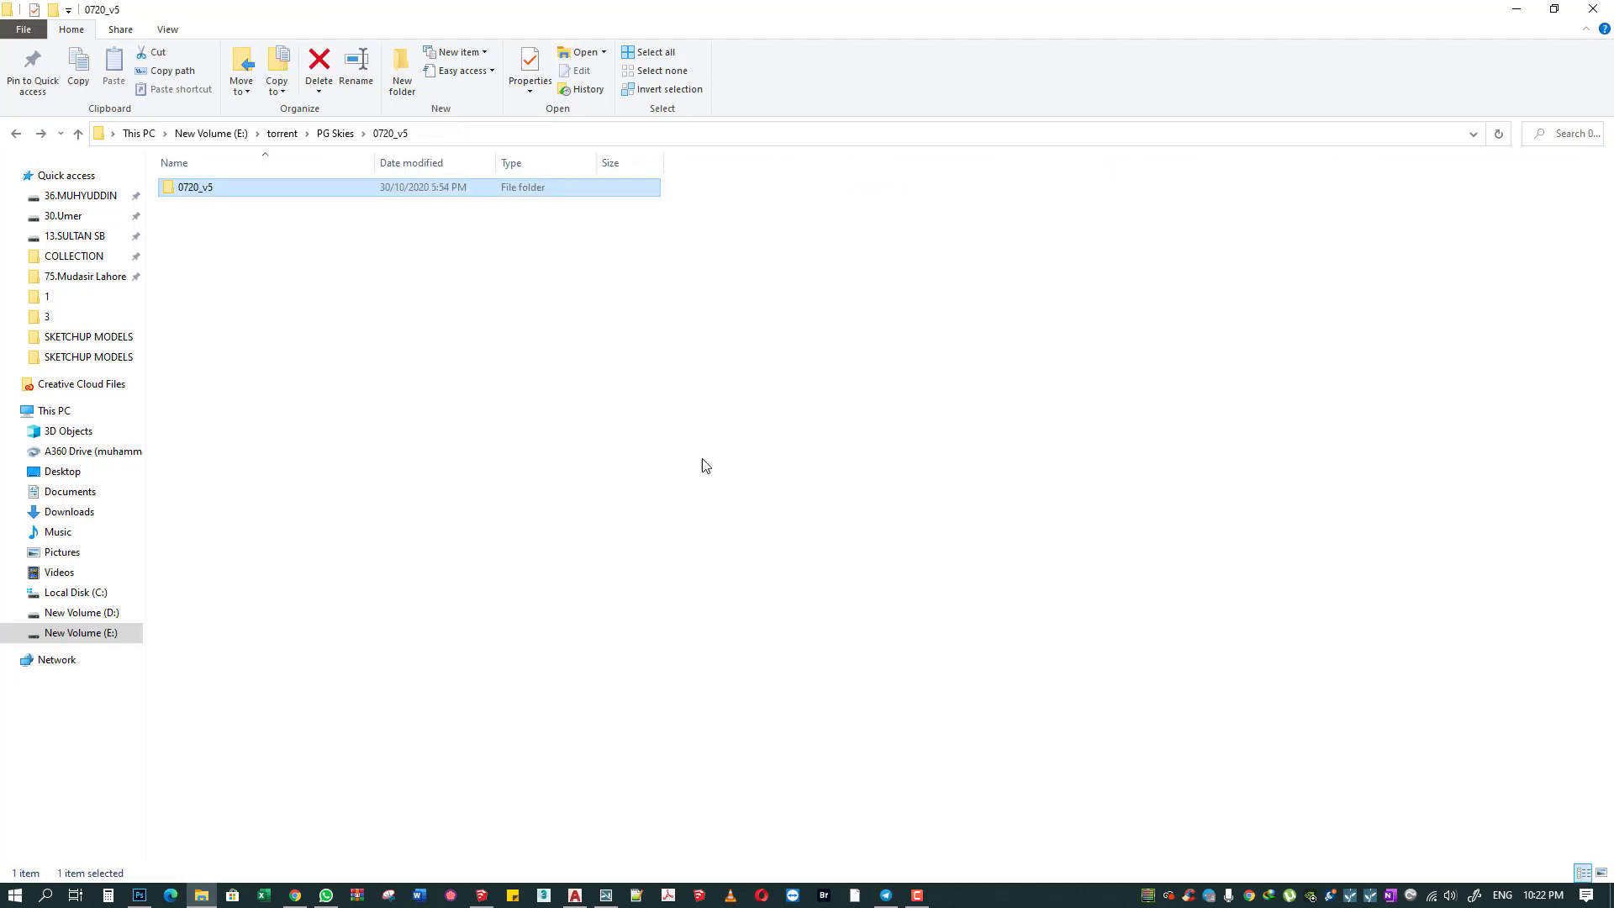
key(BackSpace)
key(Return)
double_click(538, 187)
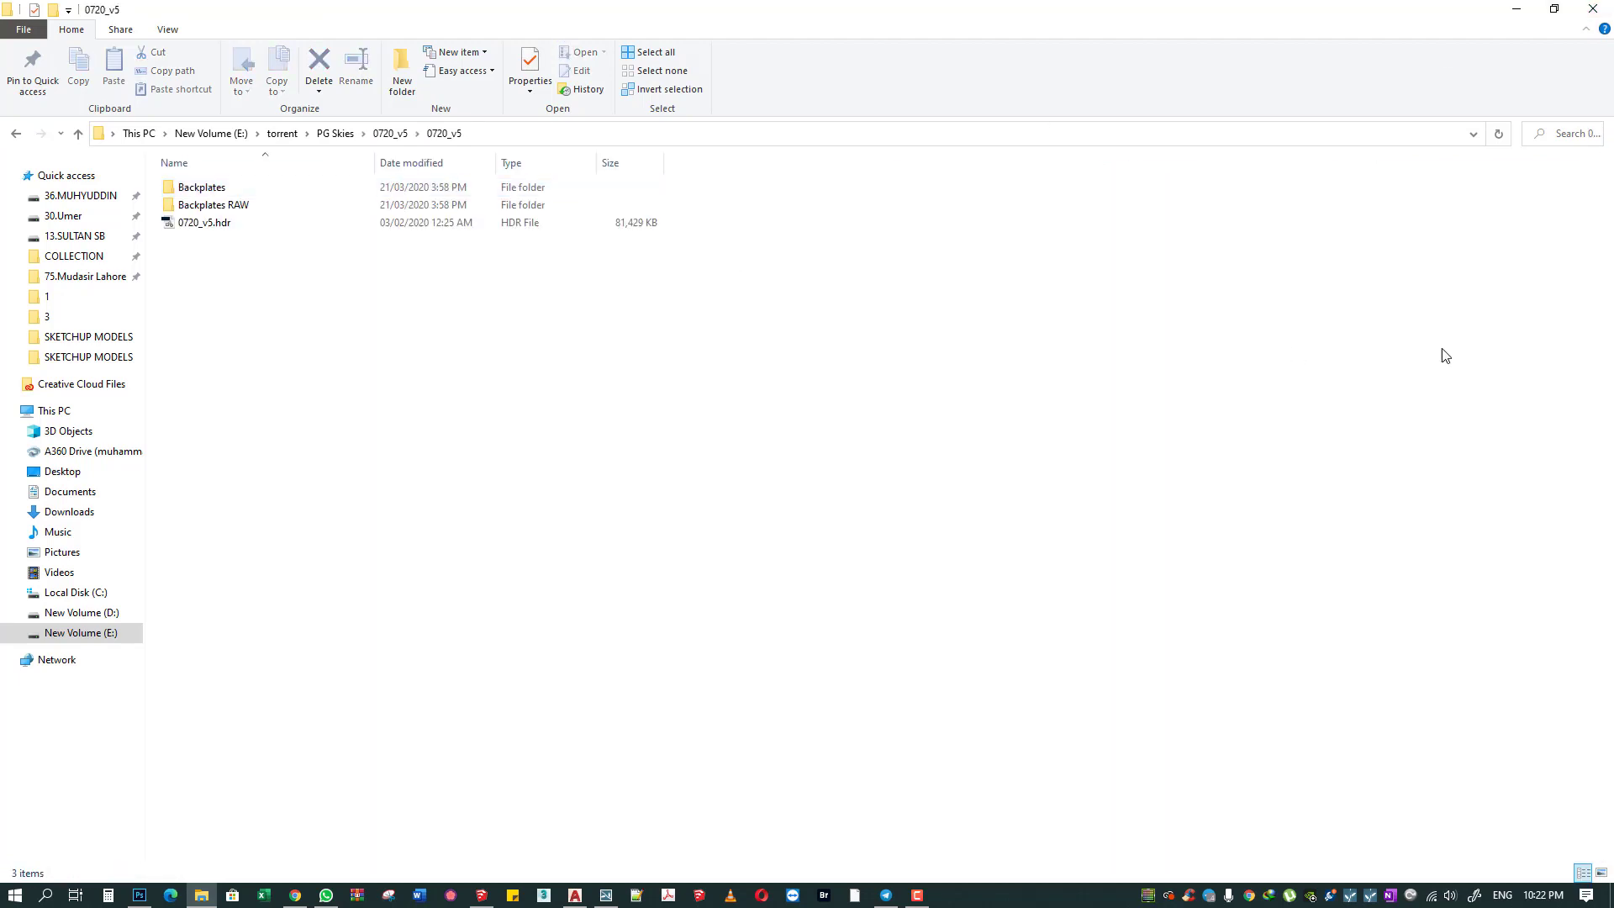
double_click(484, 205)
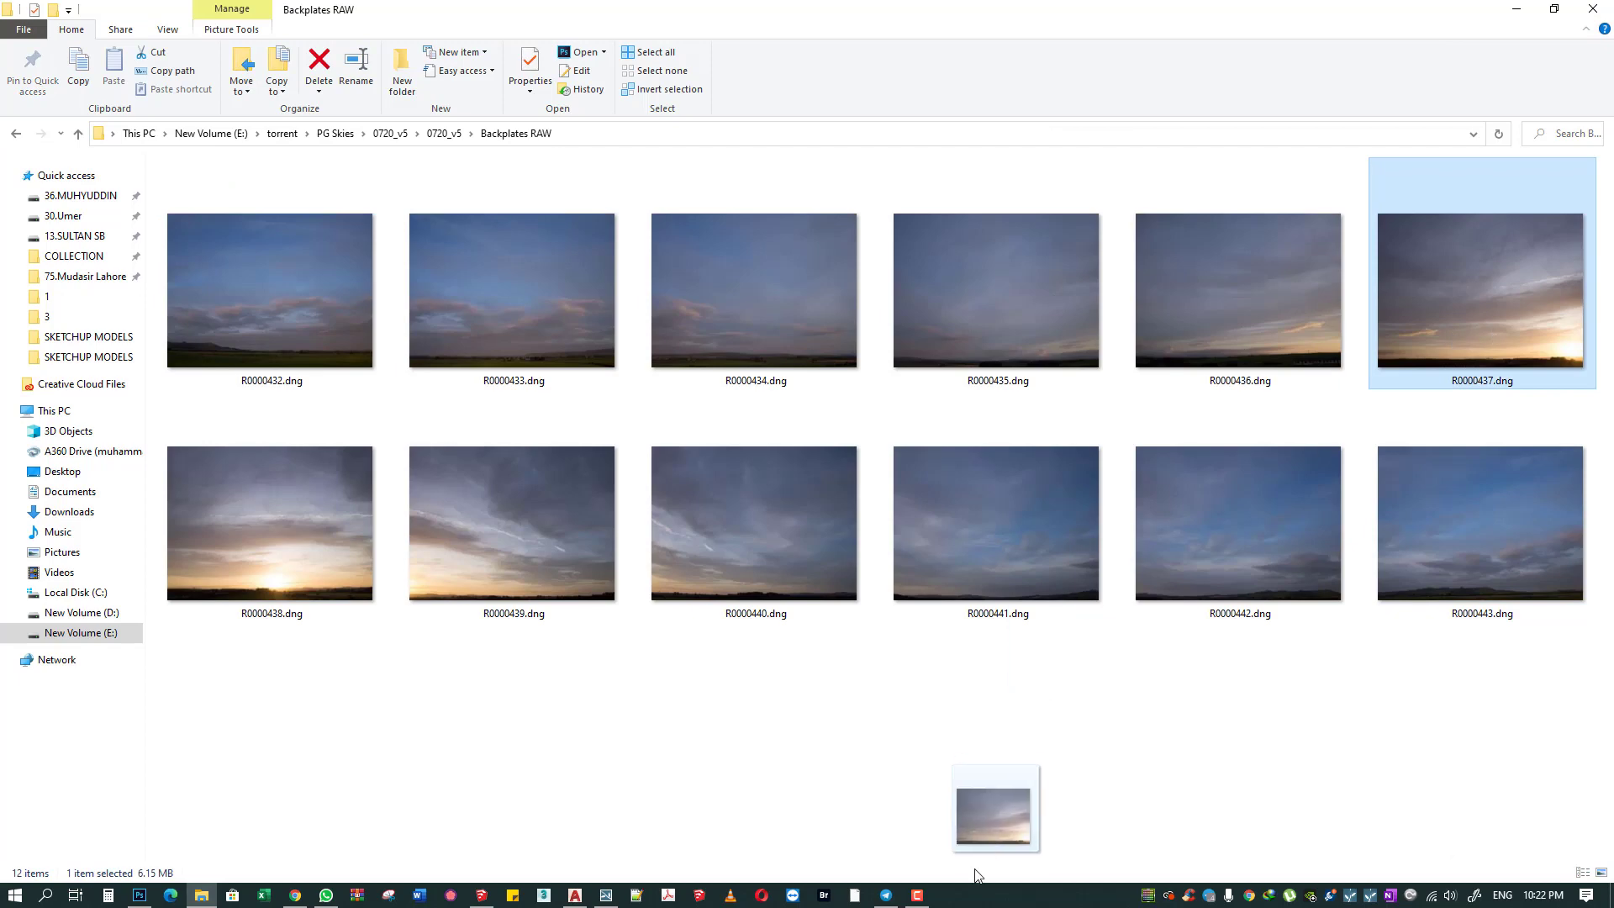
click(139, 895)
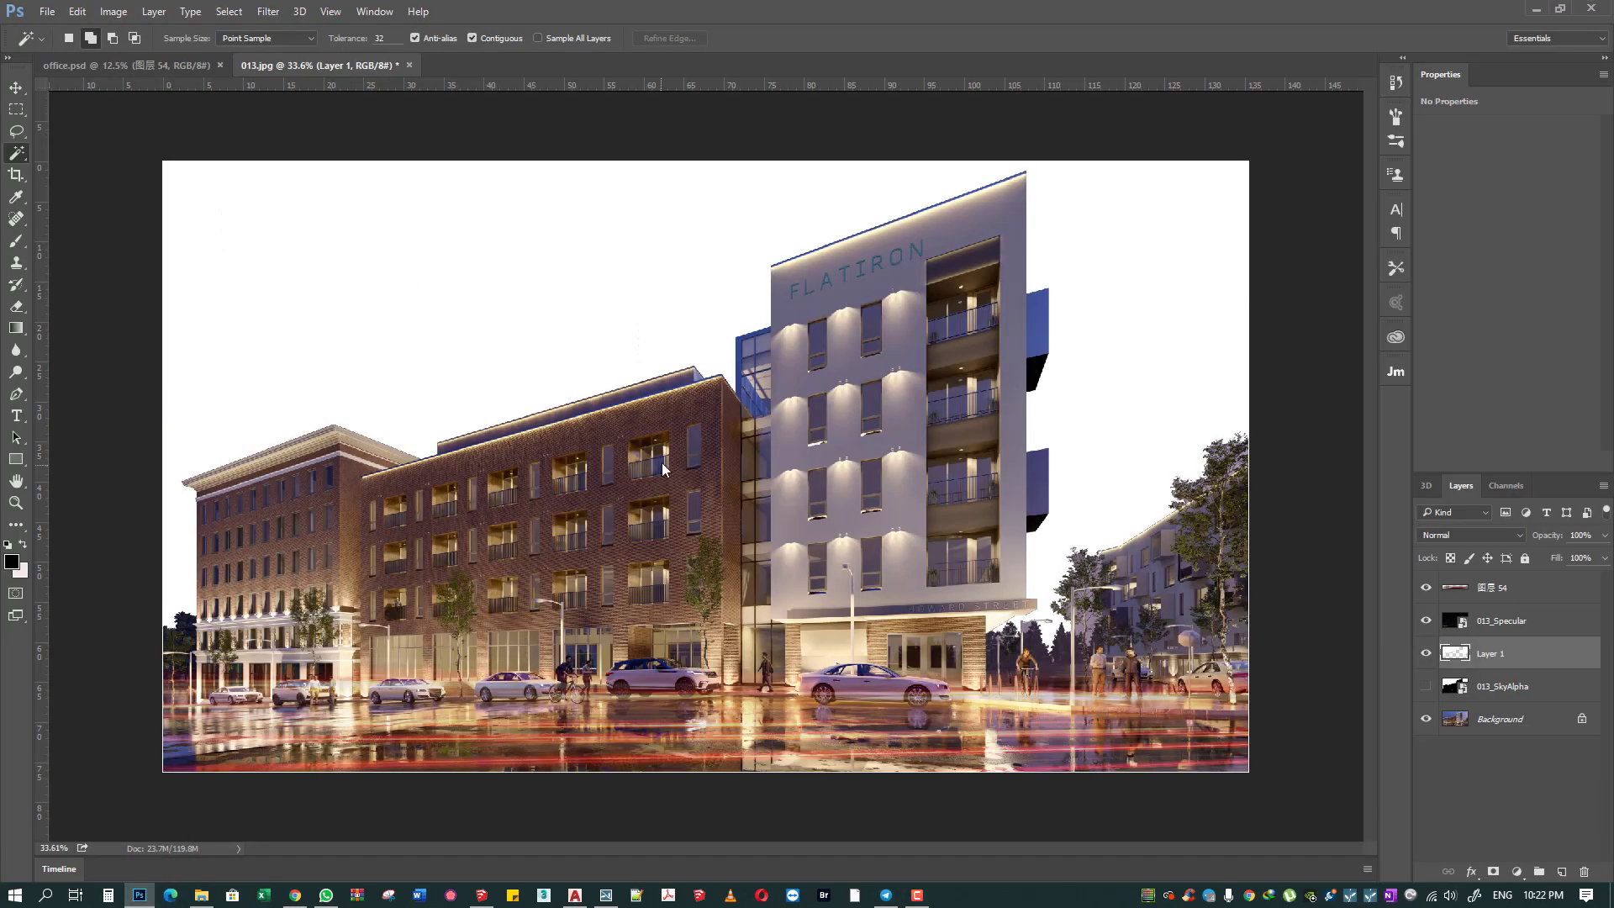
- Place R0000437.dng and stretch it to cover the whole canvas
key(Return)
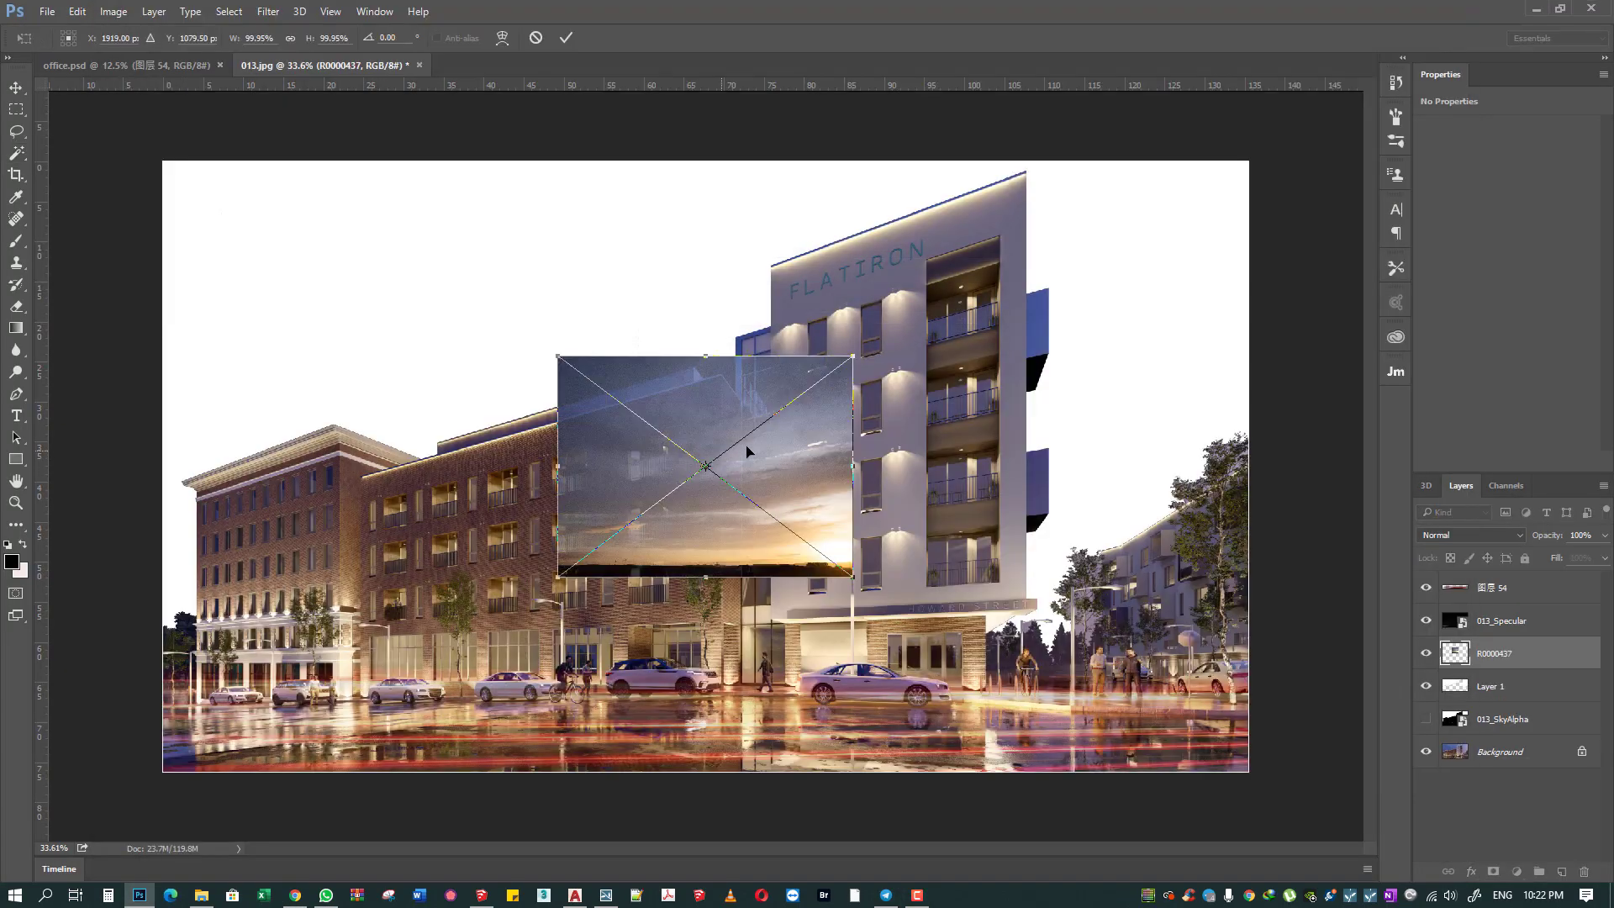
drag(424, 335, 387, 251)
mouse_move(458, 383)
mouse_down()
mouse_move(1242, 783)
mouse_move(1249, 772)
mouse_up()
key(Return)
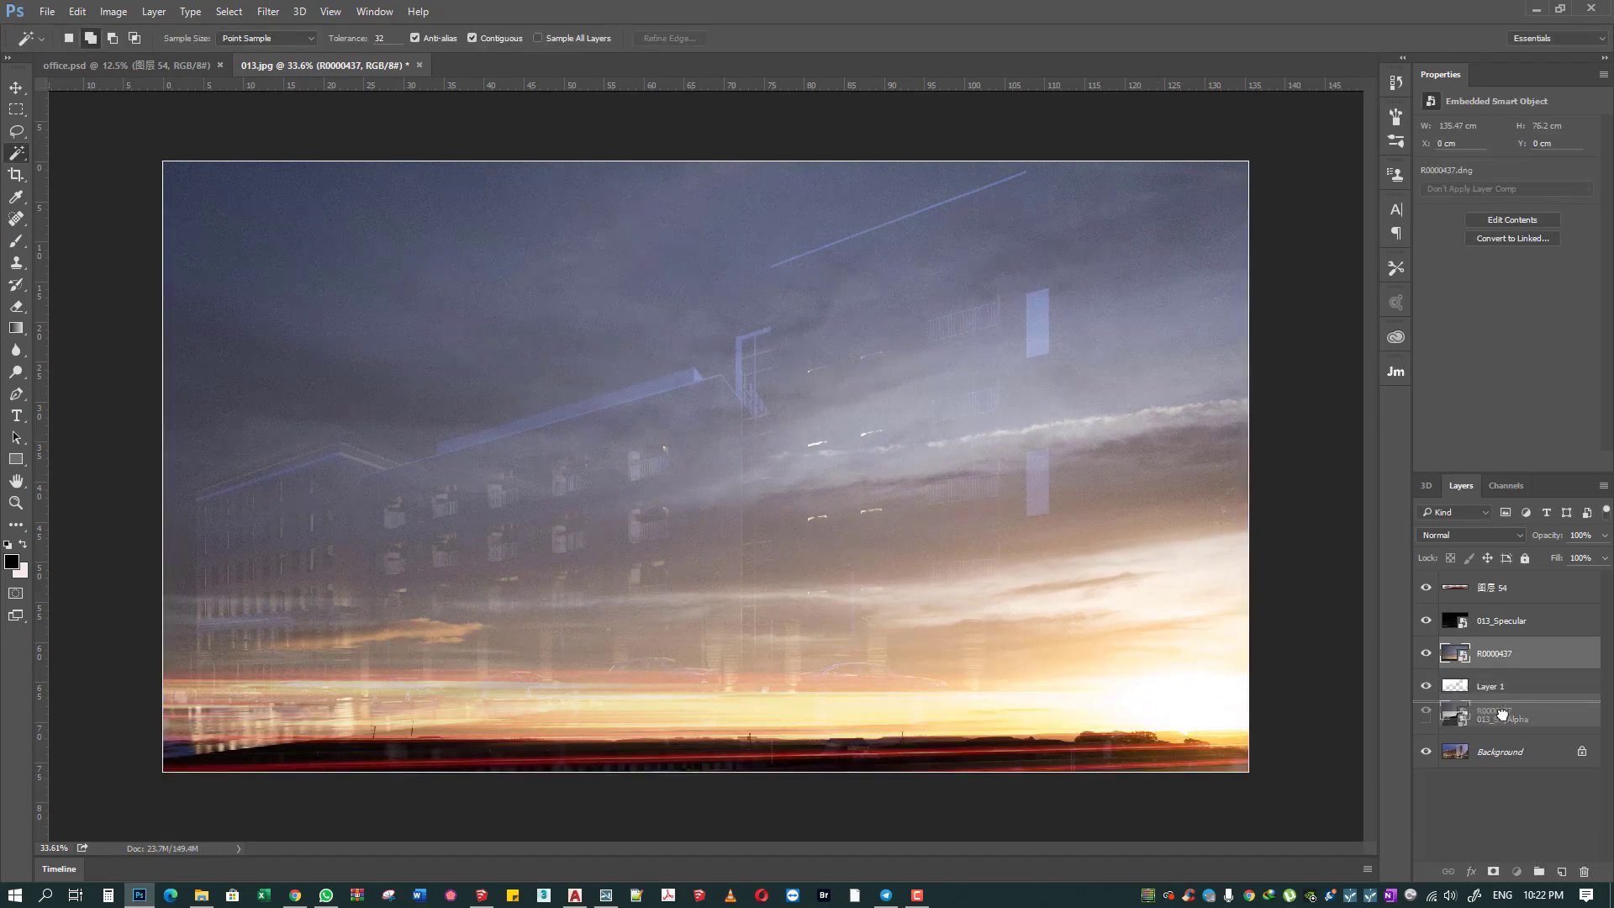
- Put the R0000437 layer below Layer 1 and hide both to reveal the original render
drag(1505, 657, 1517, 593)
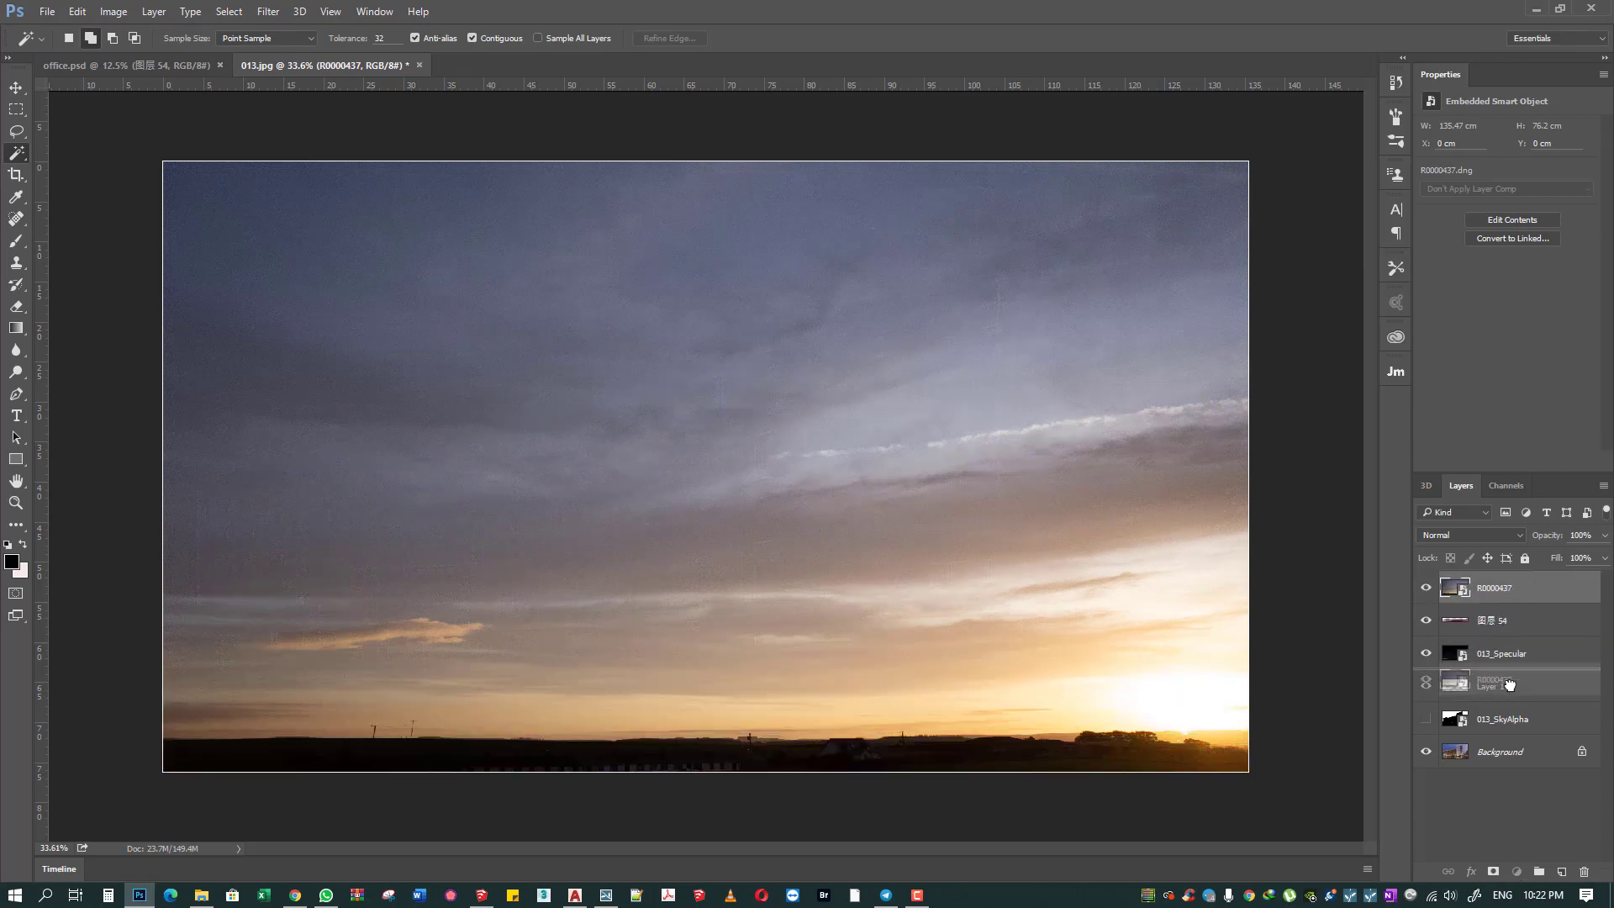
drag(1509, 683, 1510, 702)
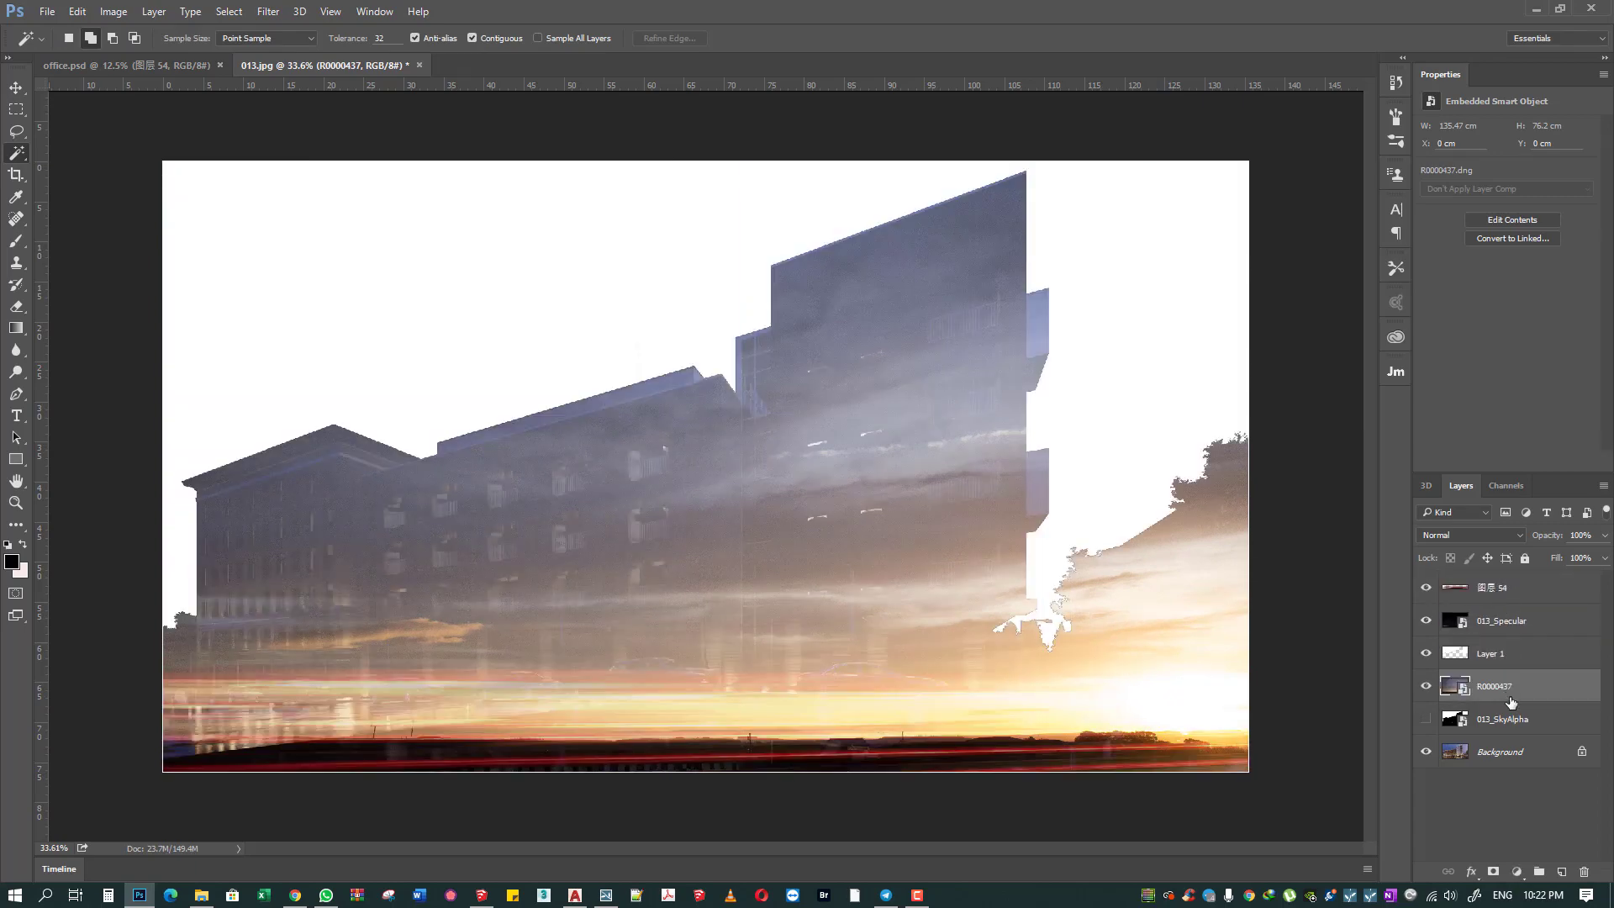
click(1491, 657)
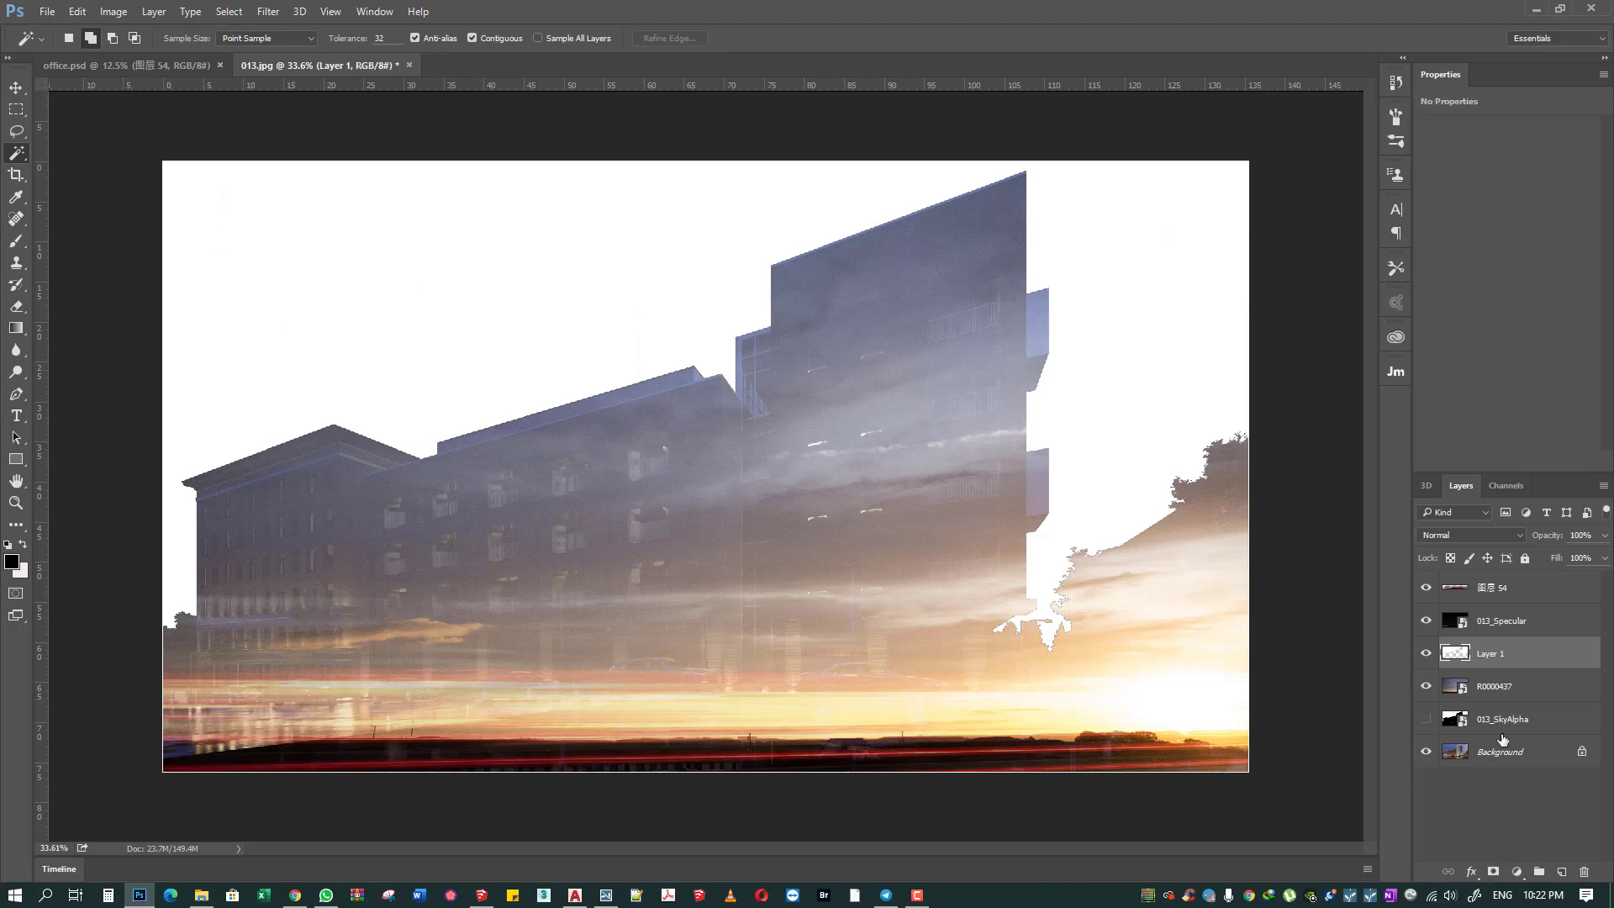
click(1425, 653)
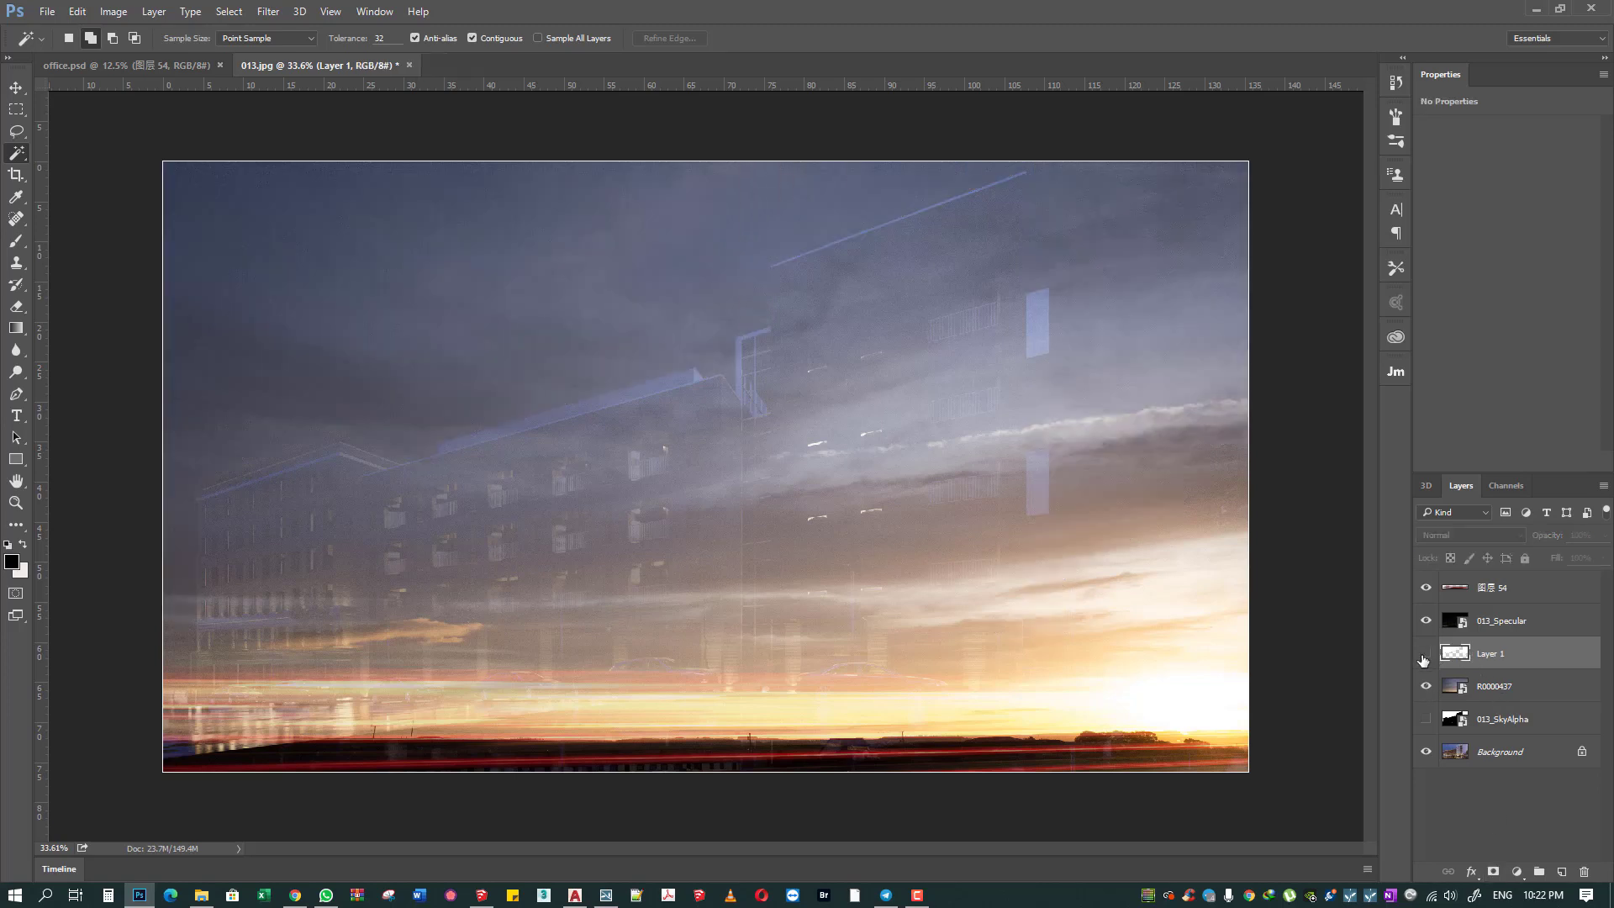
click(1426, 686)
click(1426, 653)
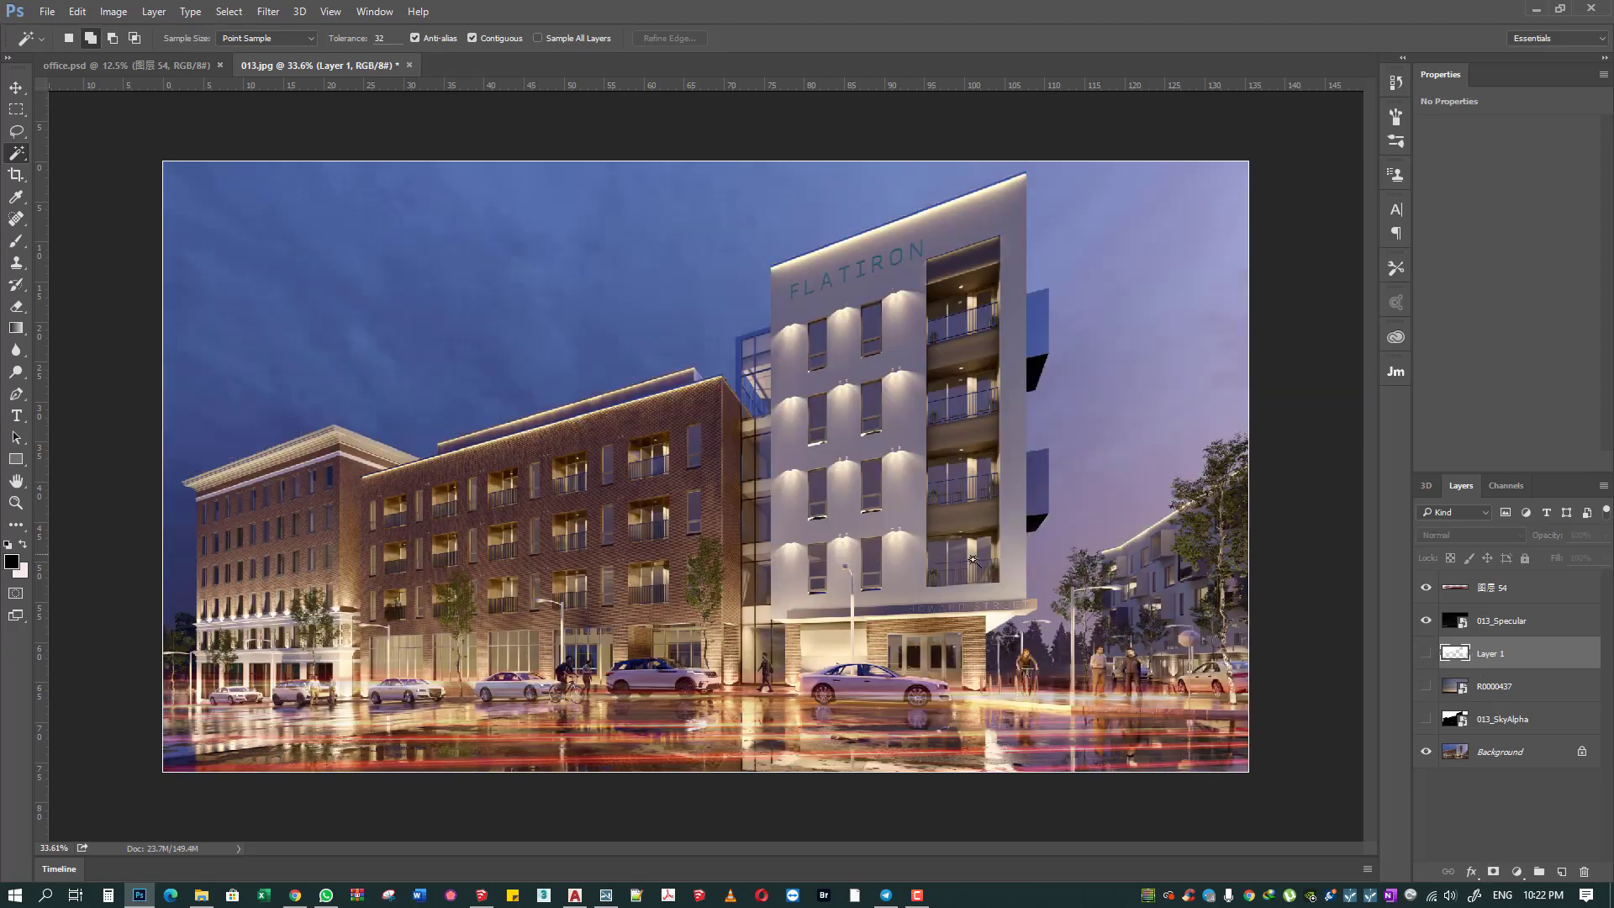
- Save the composite as 013.psd and attempt a JPEG save replacing the old 013.jpg
key(ctrl+shift+s)
key(Return)
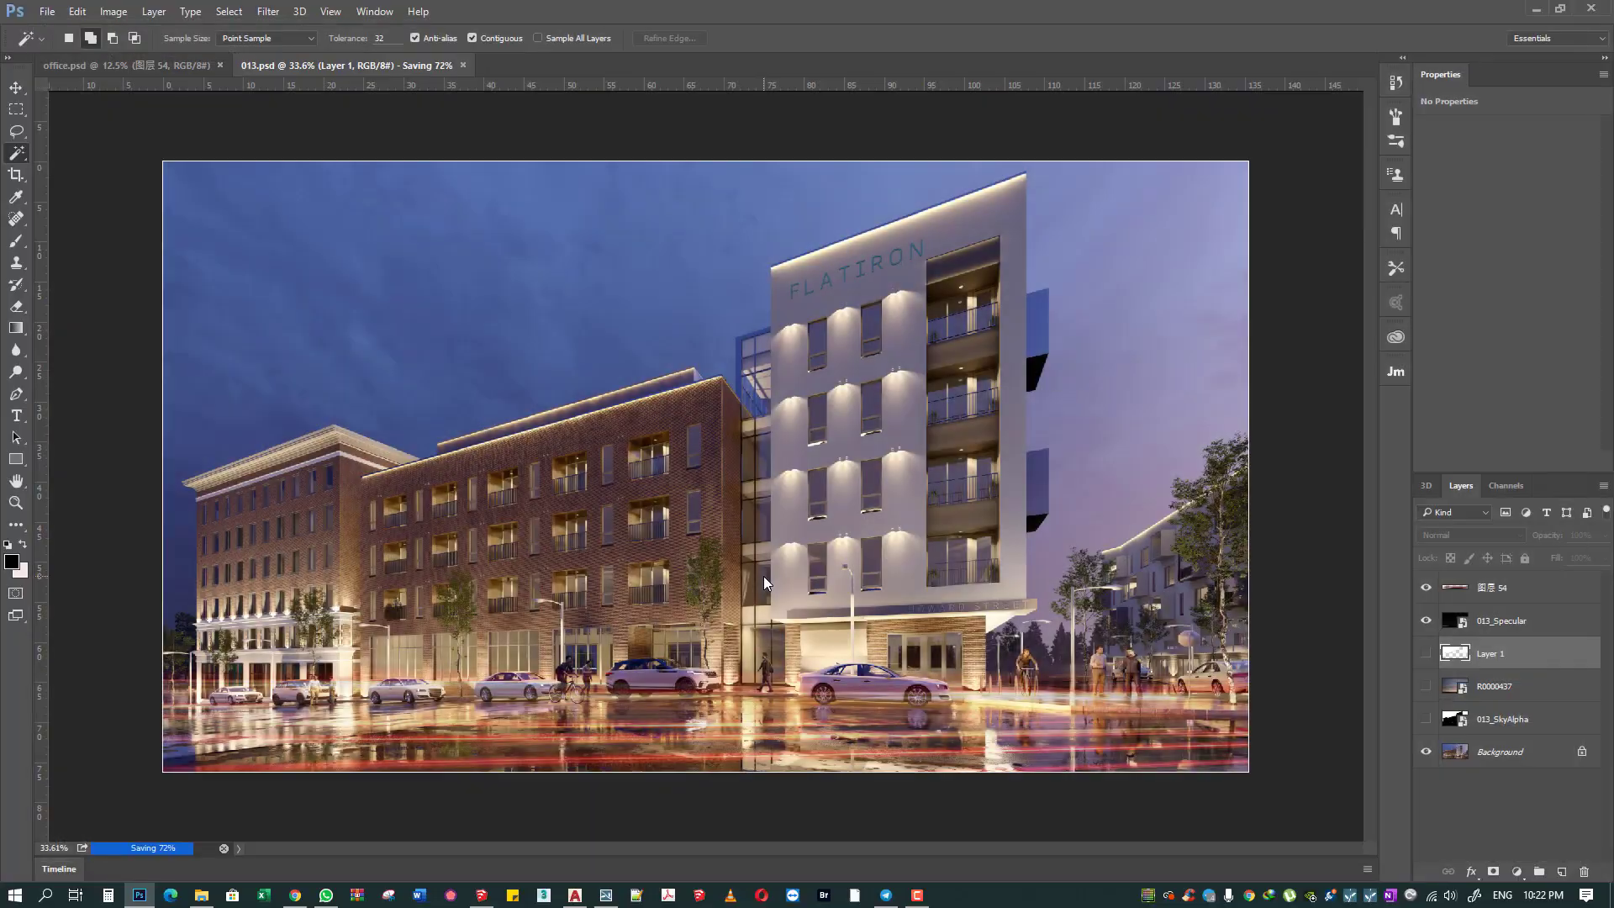
key(ctrl+shift+s)
click(778, 723)
click(807, 552)
key(Return)
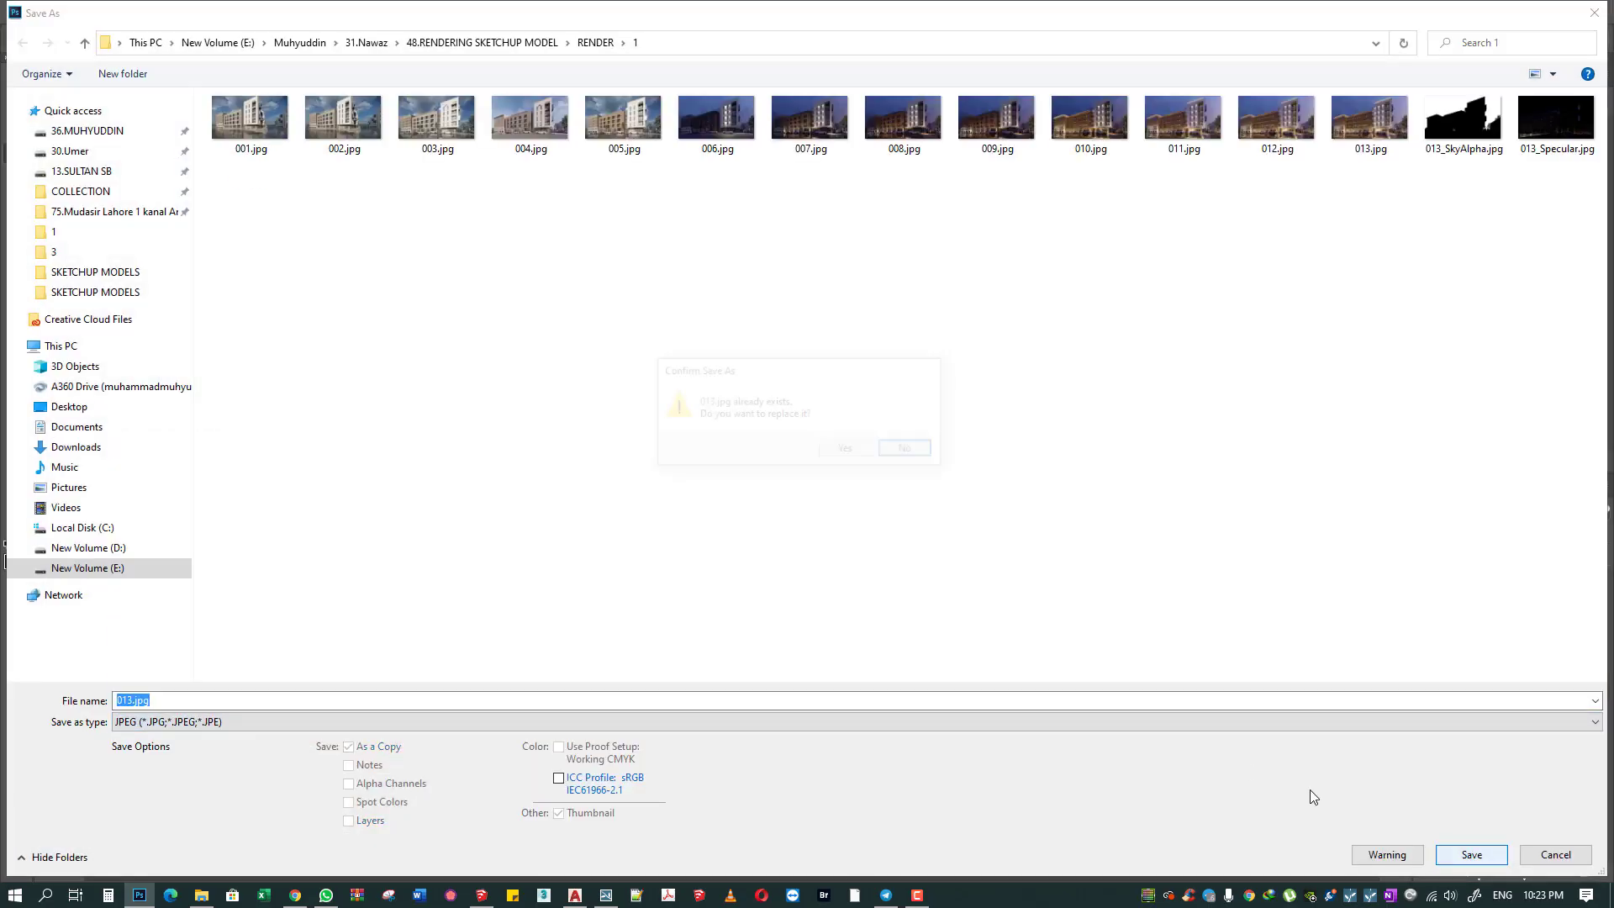
click(847, 450)
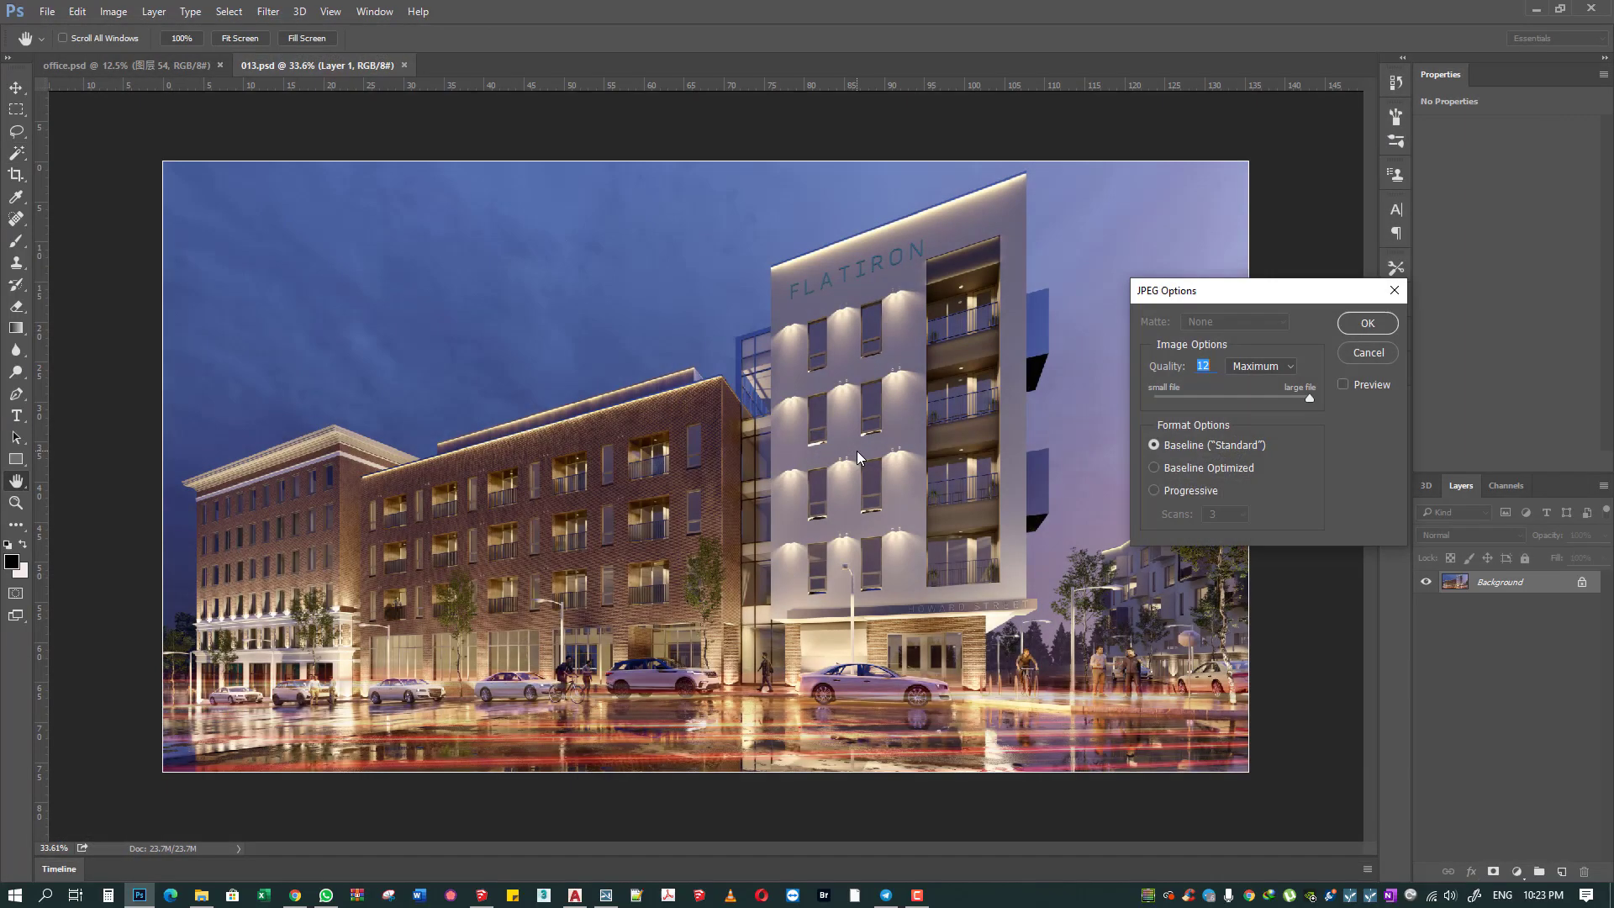
click(1372, 352)
- Re-save as JPEG 013.jpg with the file name retyped, at maximum quality
key(ctrl+shift+s)
click(1006, 724)
click(807, 552)
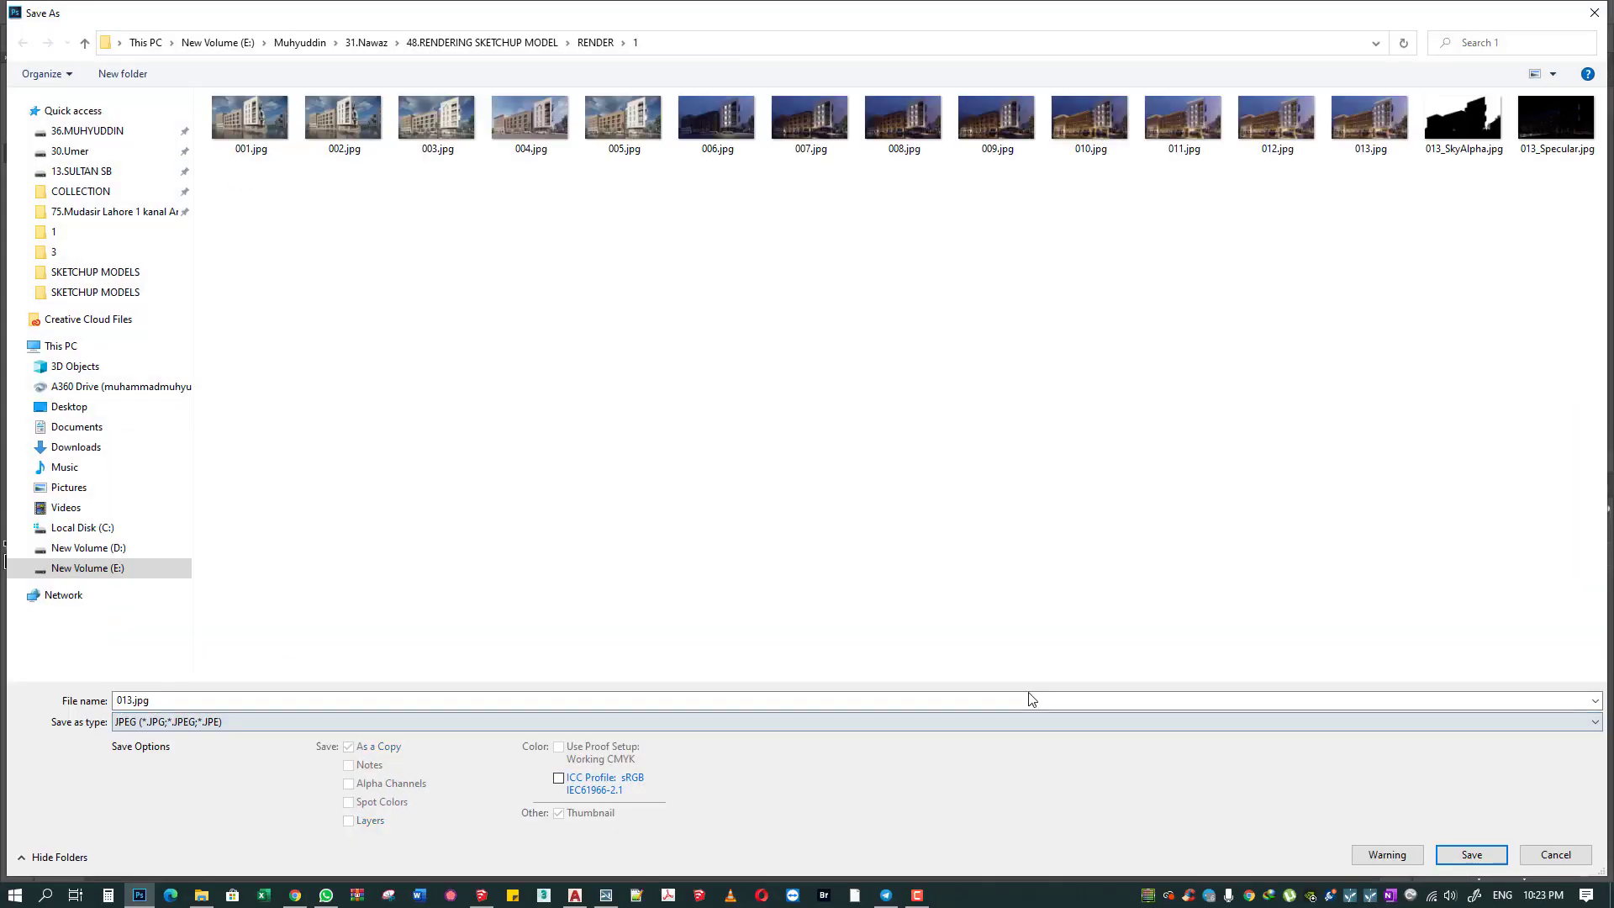
triple_click(1035, 702)
text(01)
key(Return)
key(Return)
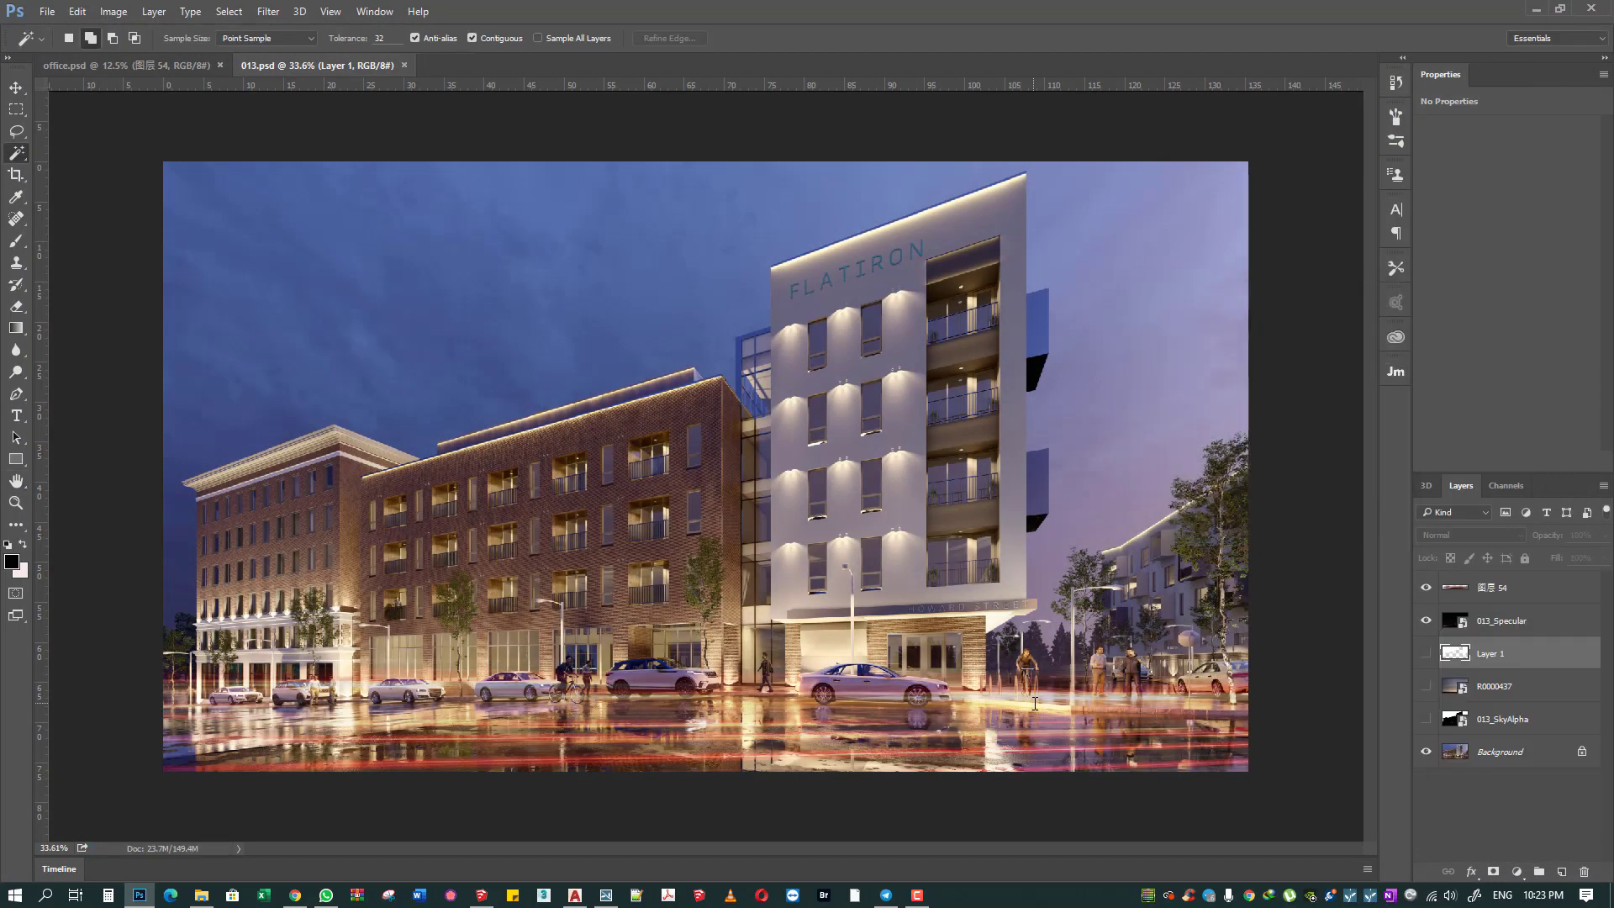